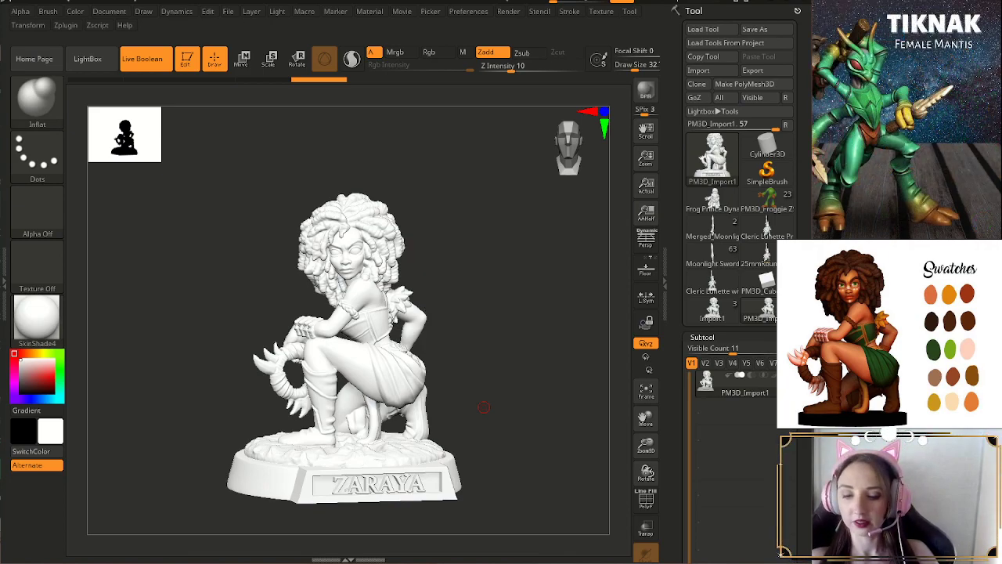
drag(580, 379, 558, 425)
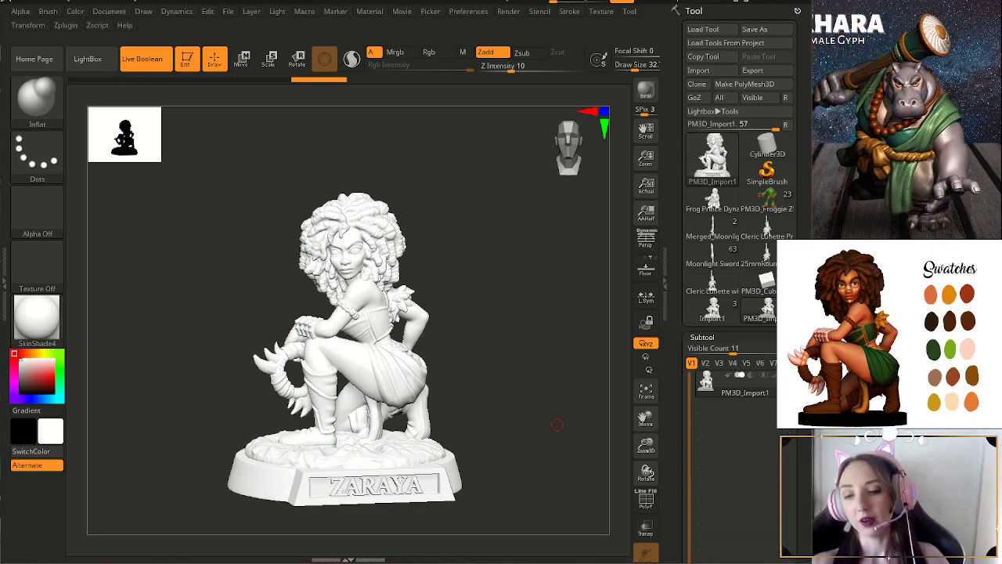
mouse_move(468, 285)
mouse_down()
mouse_move(478, 293)
mouse_move(476, 328)
mouse_move(520, 460)
mouse_move(562, 478)
mouse_up()
drag(781, 553, 888, 557)
mouse_move(606, 480)
mouse_down()
mouse_move(579, 500)
mouse_move(530, 504)
mouse_move(537, 466)
mouse_move(505, 484)
mouse_move(516, 487)
mouse_move(439, 485)
mouse_up()
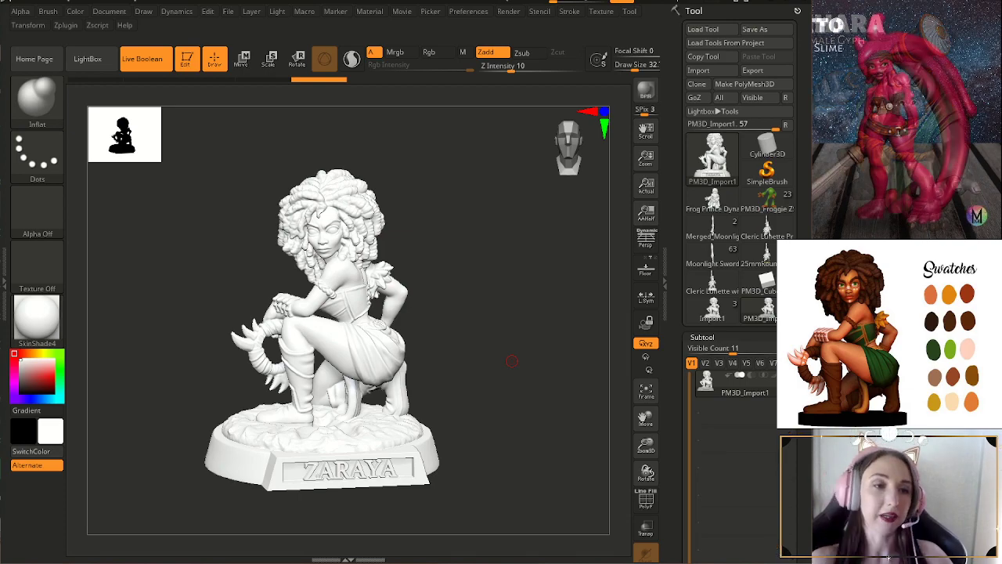
- Bring up the tiger reference image and move its window aside so the figurine is uncovered
drag(0, 85, 427, 93)
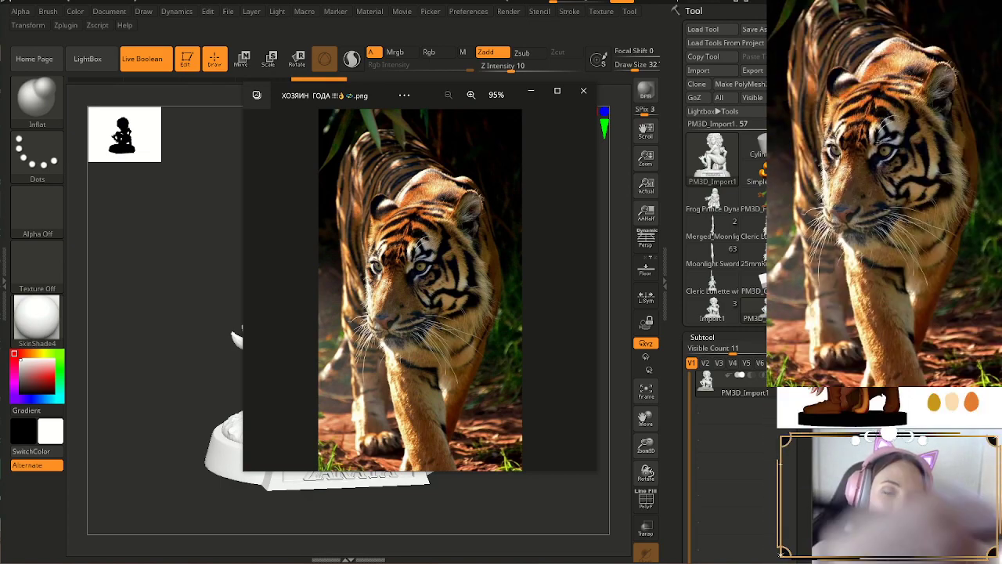
drag(427, 94, 0, 134)
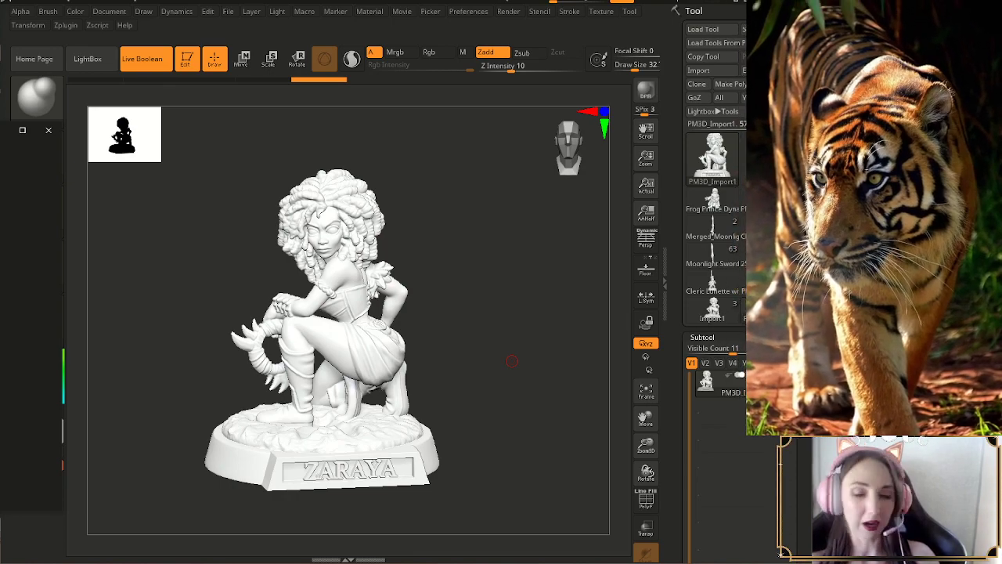
- Fill the whole figurine, including its base, with a warm brown of red 118, green 60, blue 28
drag(519, 407, 512, 454)
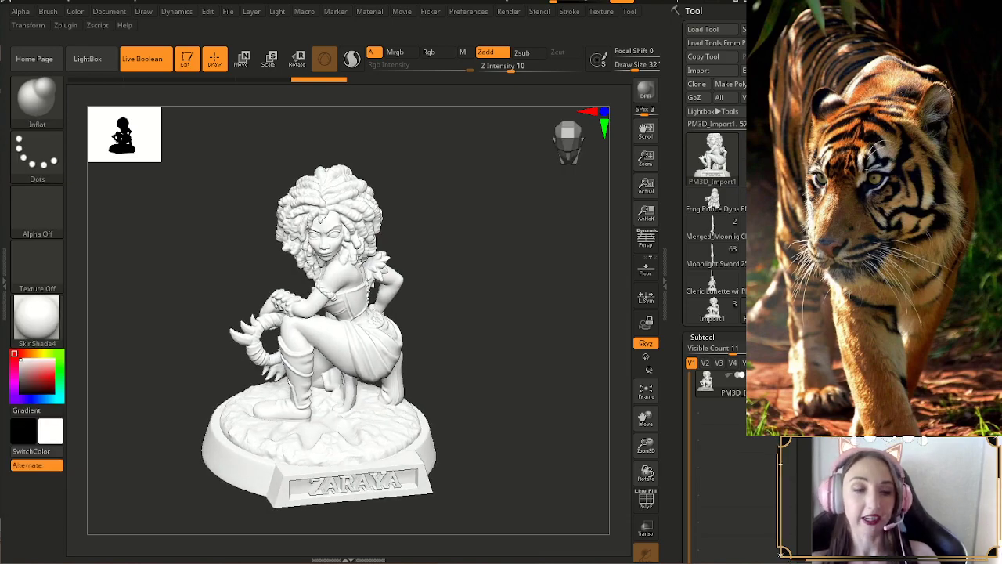
click(566, 121)
drag(525, 425, 525, 421)
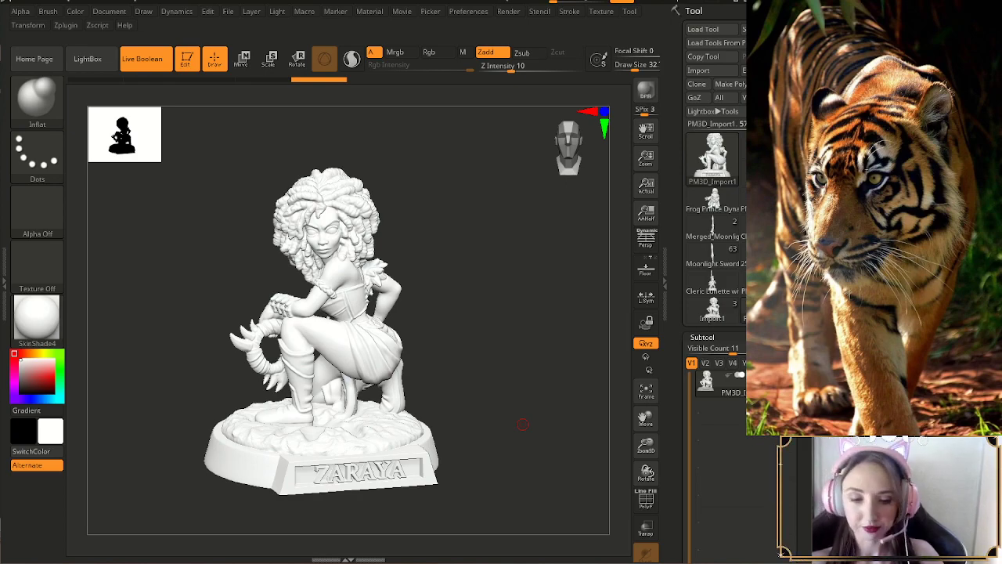
drag(446, 269, 444, 273)
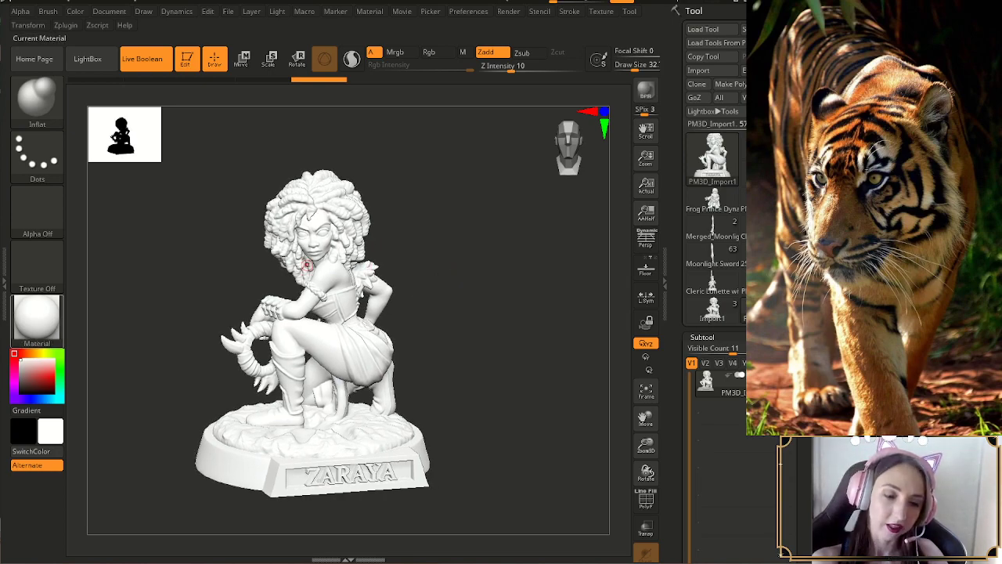
click(27, 355)
drag(38, 376, 41, 382)
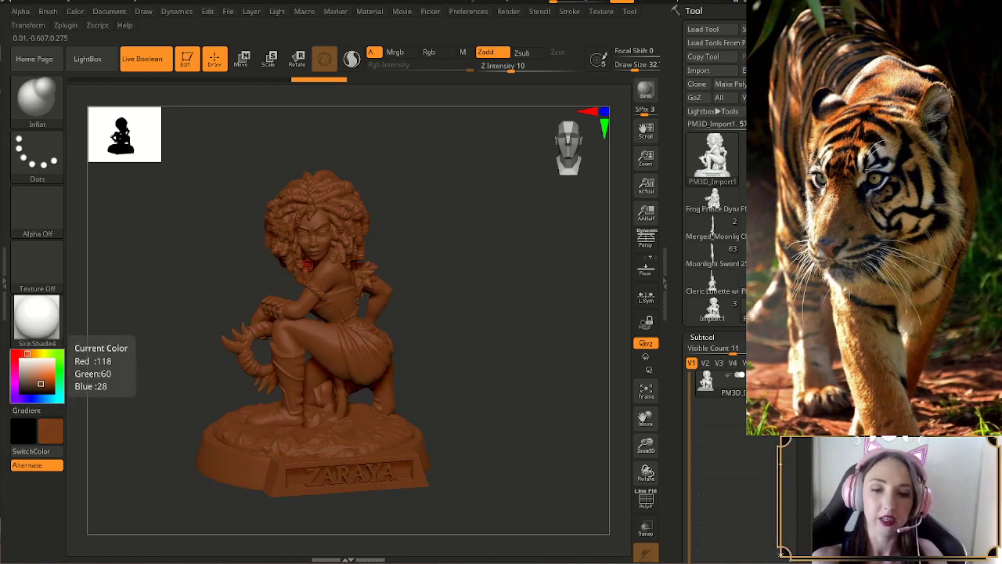
click(75, 11)
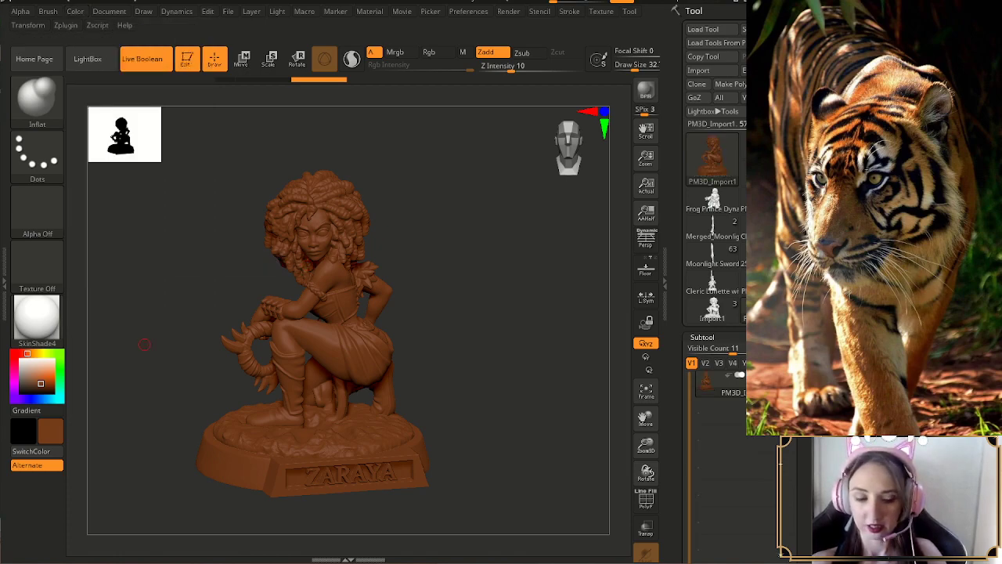
- Set the active color to a dark green for the clothing
mouse_move(474, 342)
mouse_down()
mouse_move(503, 332)
mouse_move(484, 410)
mouse_move(476, 393)
mouse_up()
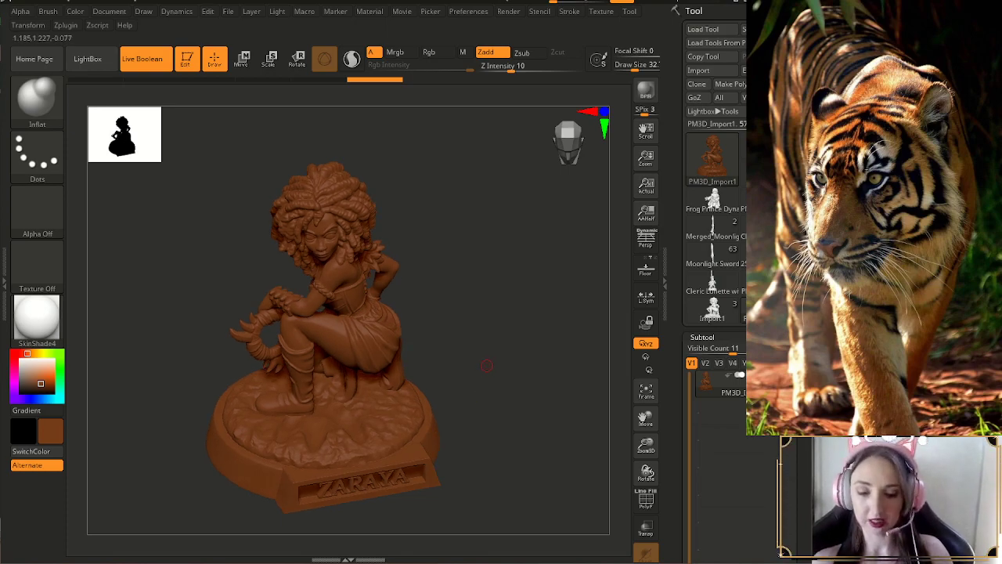
mouse_move(470, 413)
mouse_down()
mouse_move(462, 392)
mouse_move(472, 387)
mouse_up()
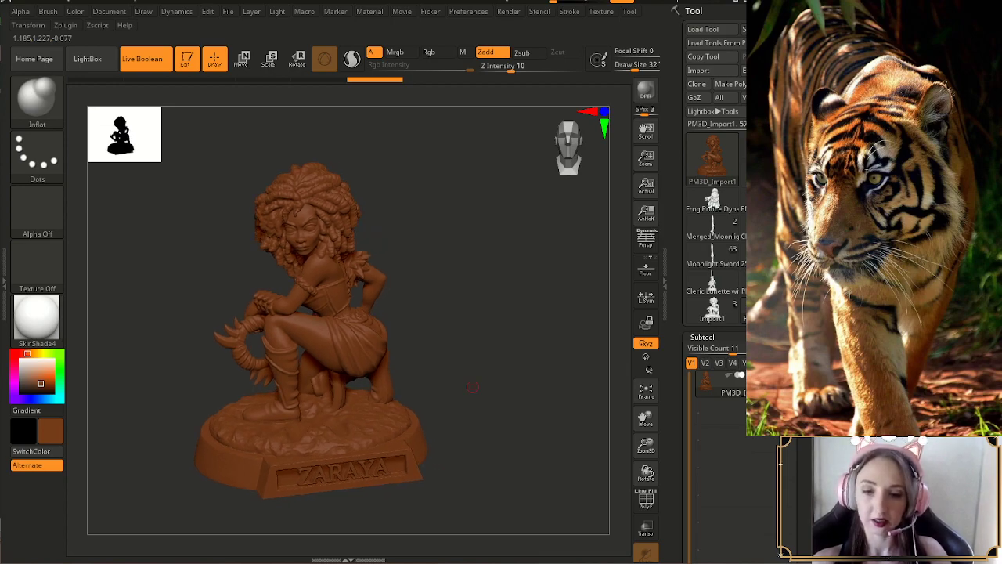
drag(399, 249, 452, 309)
click(60, 363)
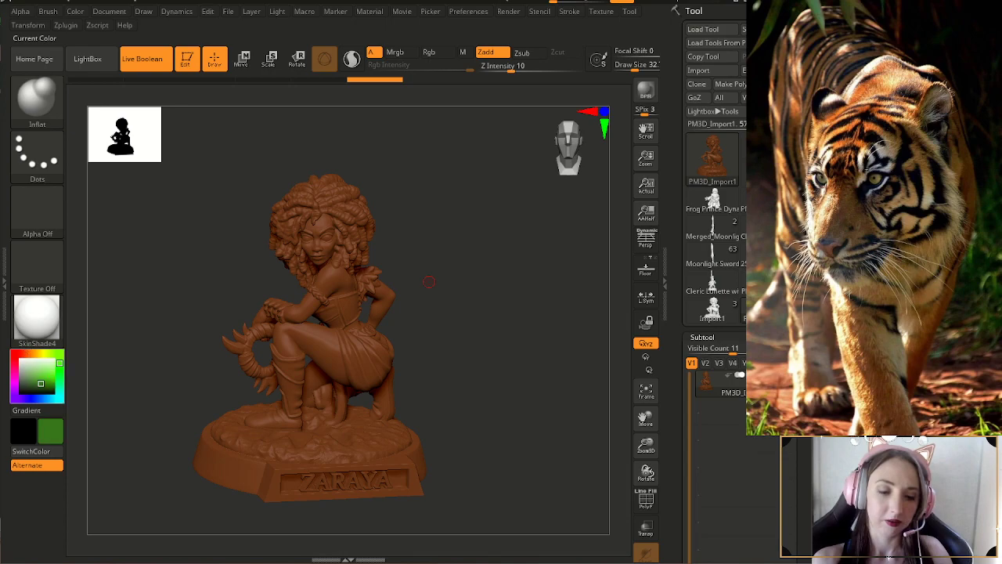
drag(41, 383, 45, 389)
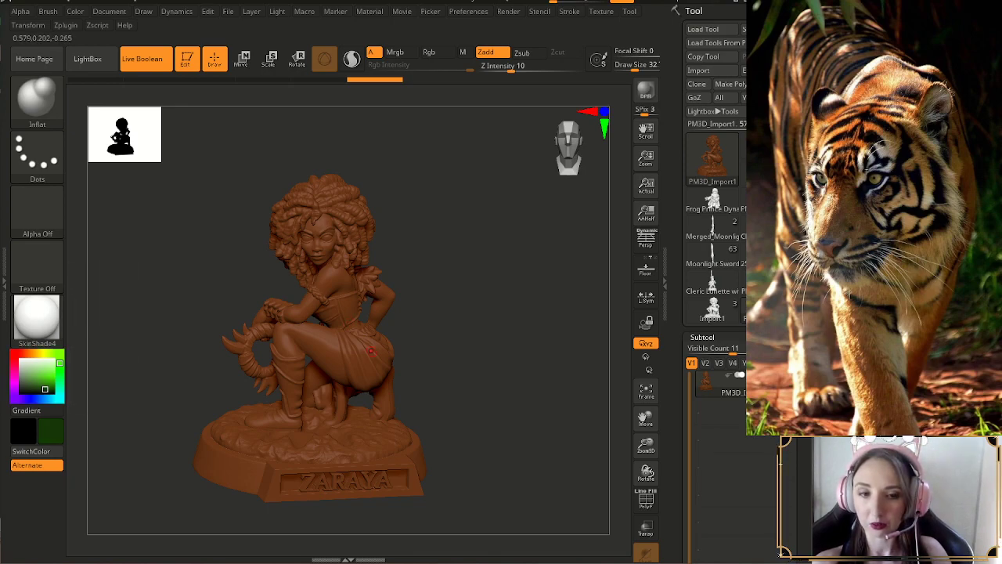
- Switch to the Paint brush and paint the upper and middle folds of the skirt dark green
right_drag(370, 351, 337, 354)
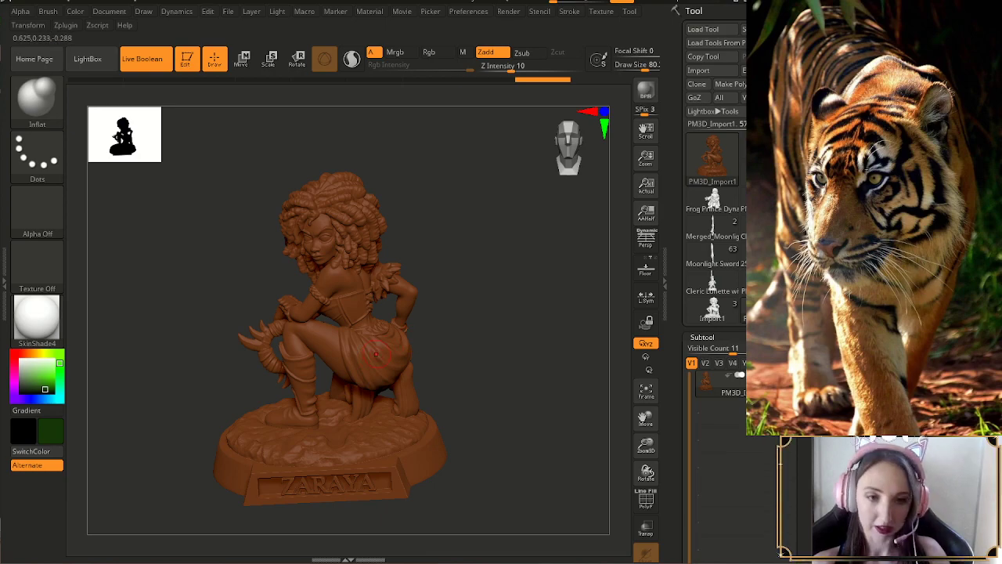
key(b)
key(p)
key(a)
mouse_move(372, 355)
mouse_down()
mouse_move(377, 364)
mouse_move(362, 354)
mouse_up()
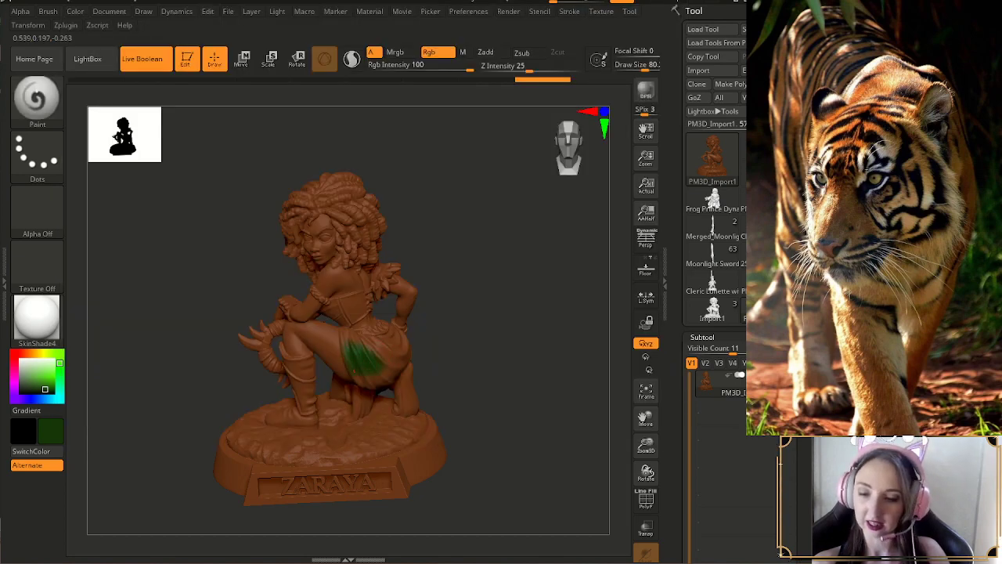
drag(501, 313, 511, 371)
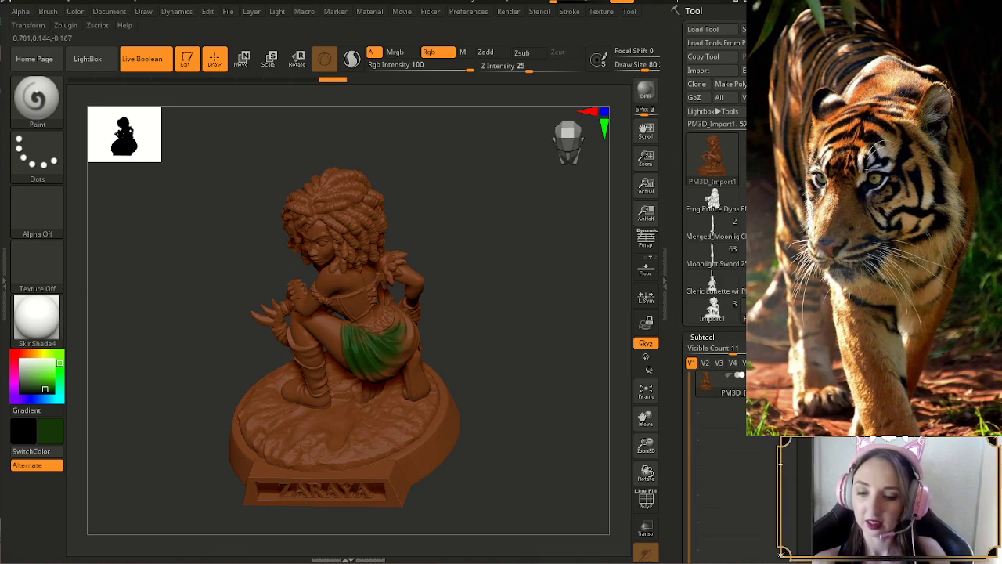
mouse_move(459, 383)
mouse_down()
mouse_move(462, 329)
mouse_move(462, 380)
mouse_move(466, 356)
mouse_up()
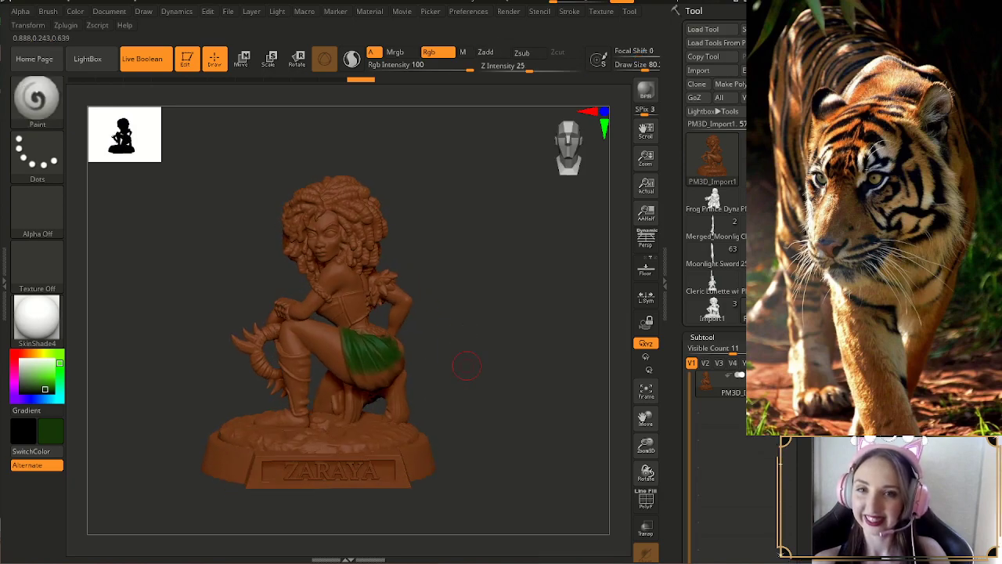
drag(469, 360, 463, 363)
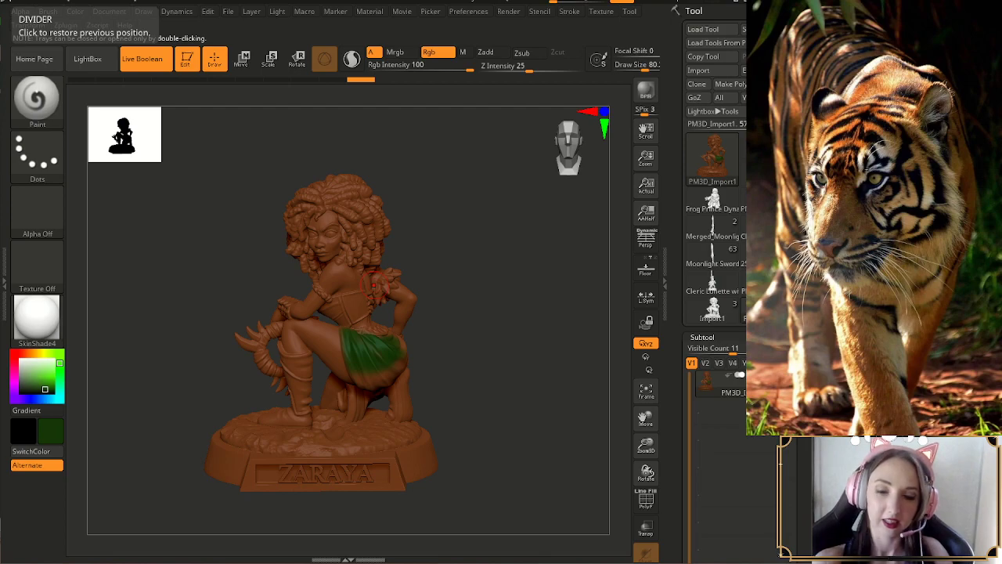
- Widen the tool tray beside the canvas so more of its contents clear the reference image
drag(665, 283, 636, 282)
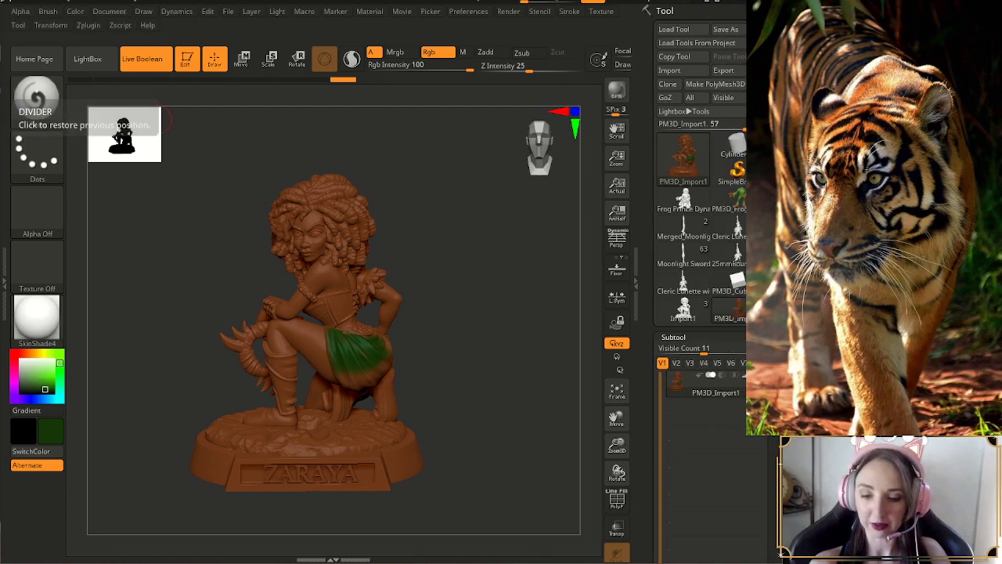
alt+drag(501, 329, 493, 333)
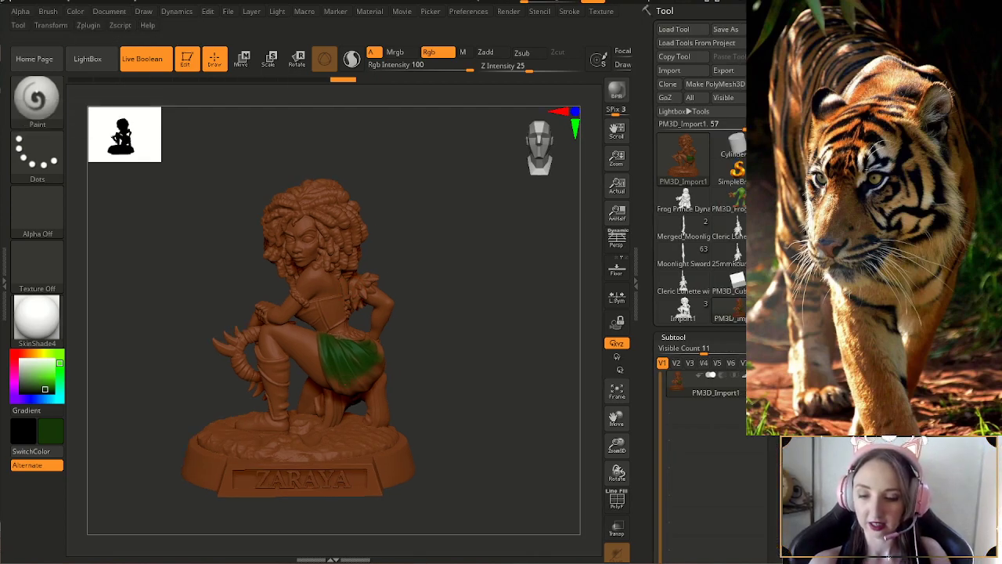
- Paint the remaining lower folds and rear of the skirt dark green
mouse_move(328, 379)
mouse_down()
mouse_move(349, 390)
mouse_move(377, 371)
mouse_up()
drag(501, 321, 490, 348)
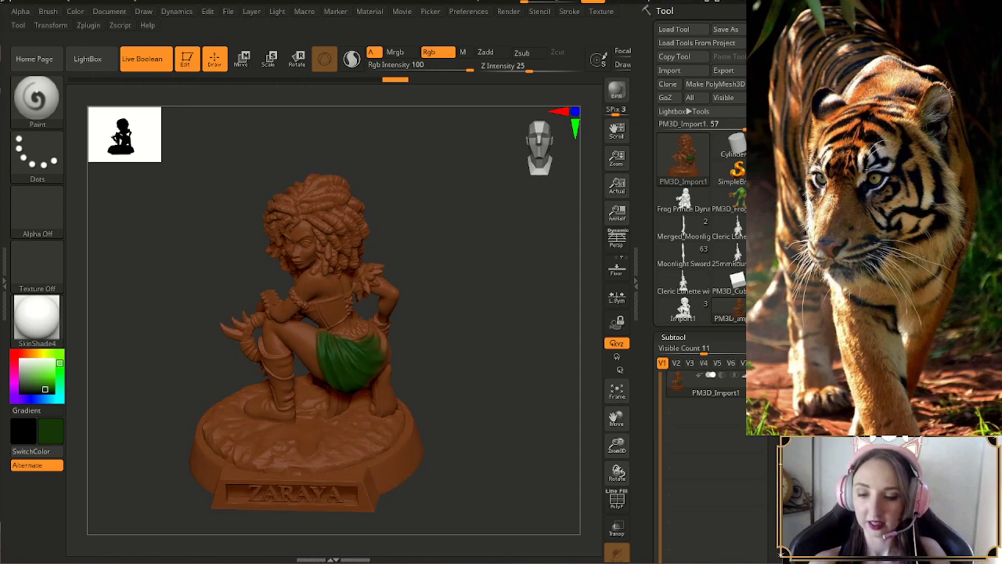
drag(438, 328, 436, 362)
mouse_move(371, 346)
mouse_down()
mouse_move(380, 357)
mouse_move(383, 340)
mouse_up()
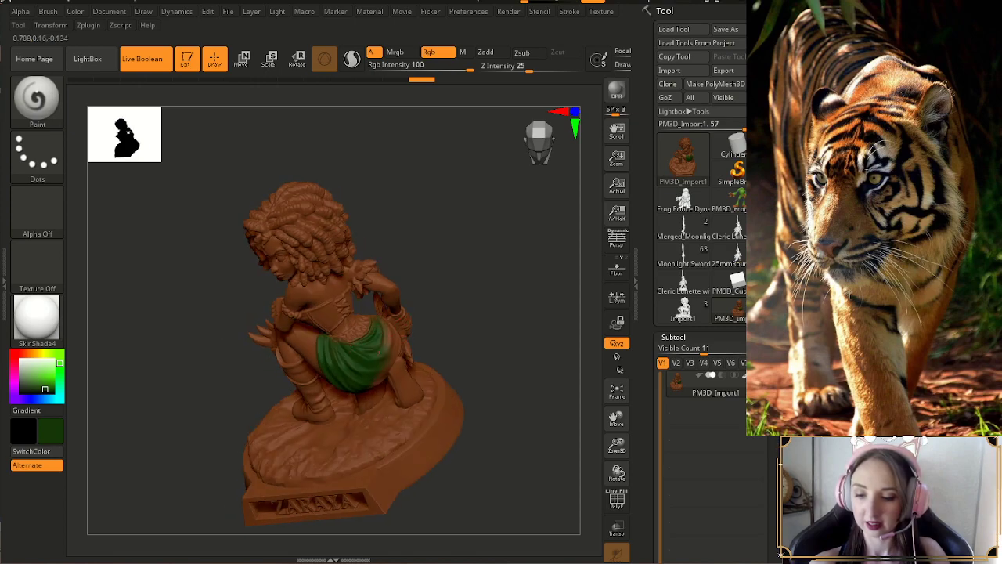
drag(383, 378, 396, 365)
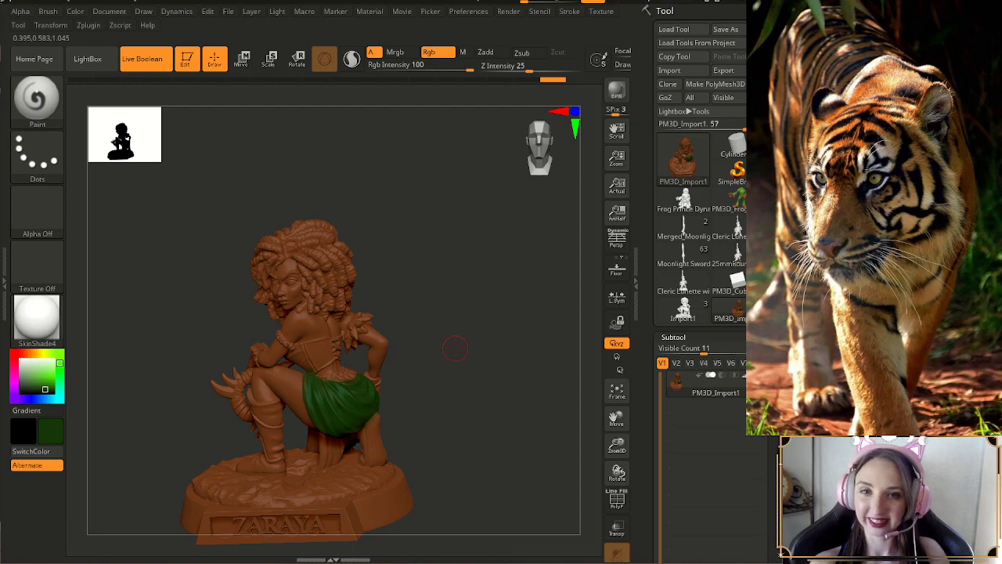
- Paint the skirt's far side dark green, from the hip across the waist above the kneeling thigh
mouse_move(459, 352)
mouse_down()
mouse_move(313, 345)
mouse_move(227, 360)
mouse_move(232, 403)
mouse_up()
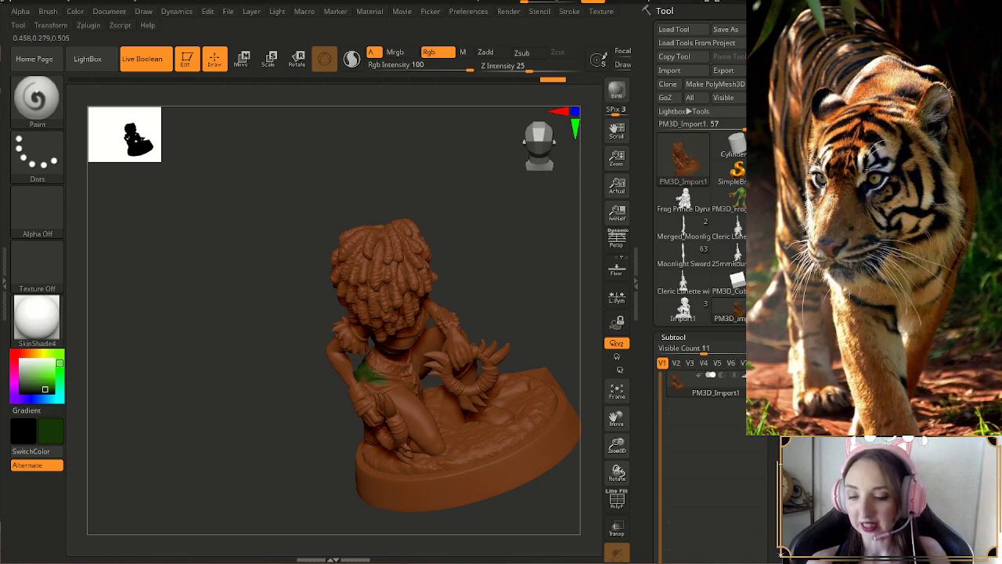
drag(377, 378, 363, 365)
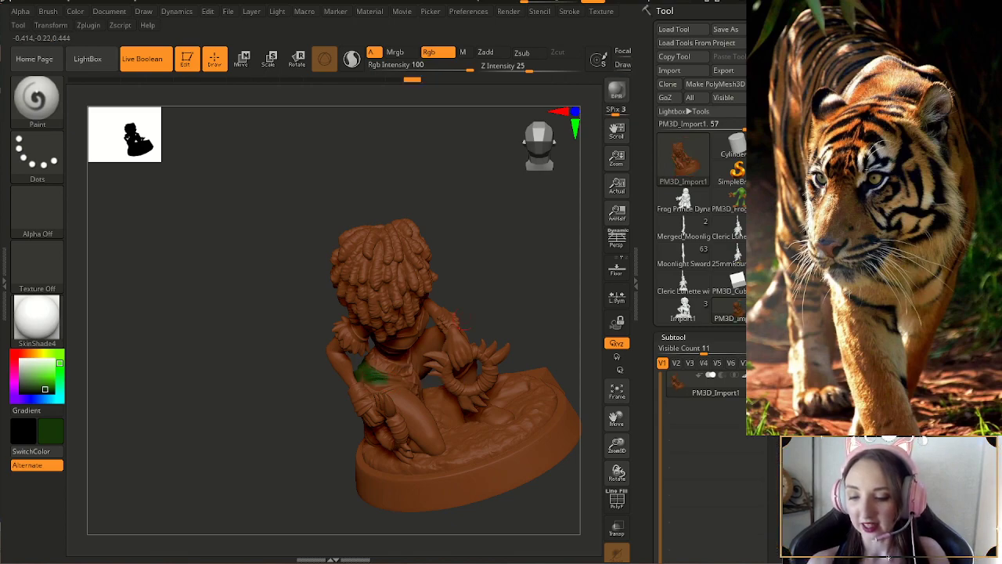
drag(251, 368, 262, 393)
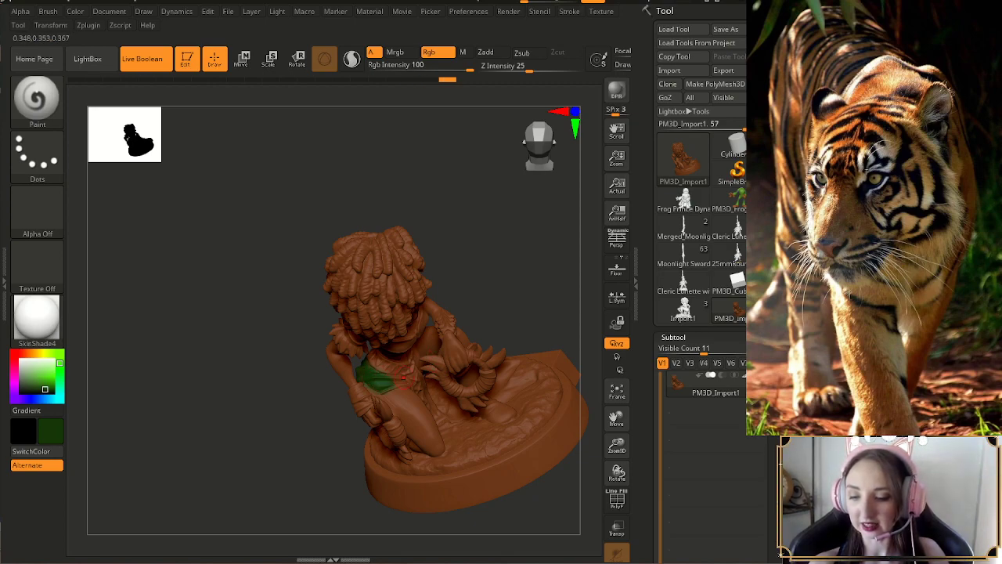
drag(481, 321, 505, 333)
key(s)
drag(411, 382, 400, 383)
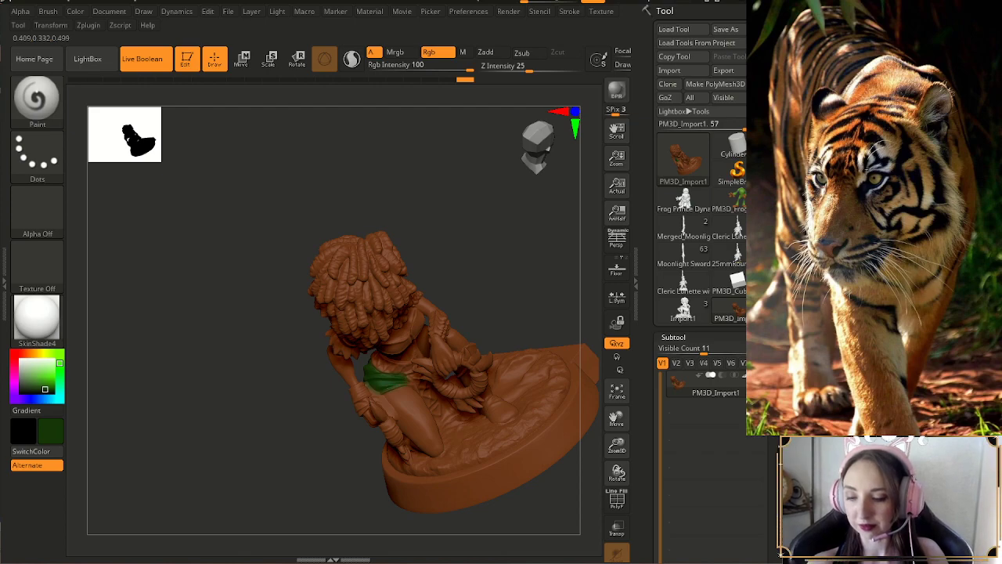
drag(494, 320, 473, 290)
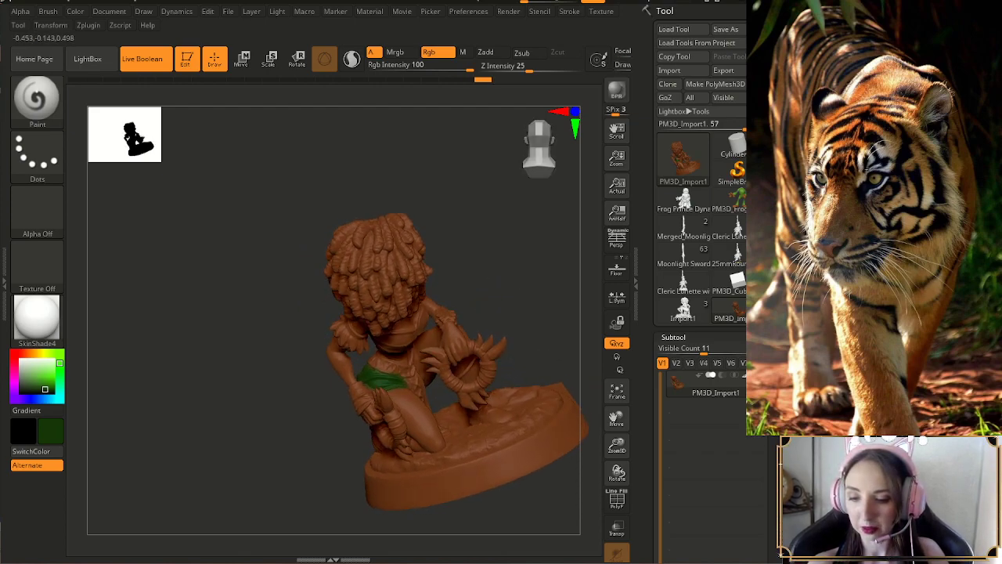
right_drag(414, 362, 418, 368)
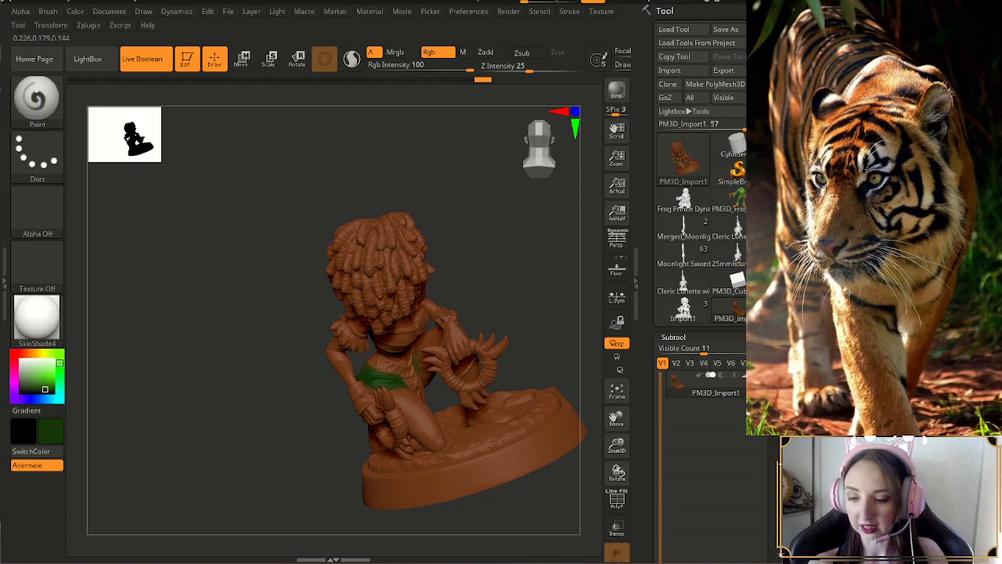
- Cover the skirt's outer edge and hem behind the raised leg in dark green
mouse_move(509, 274)
mouse_down()
mouse_move(427, 239)
mouse_move(375, 303)
mouse_up()
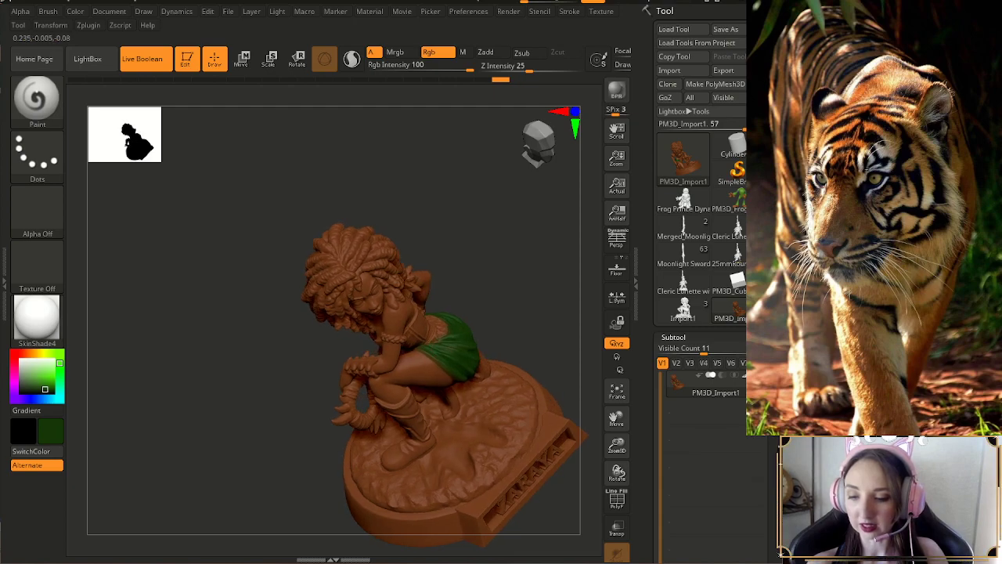
mouse_move(440, 320)
mouse_down()
mouse_move(435, 328)
mouse_move(471, 362)
mouse_move(508, 328)
mouse_move(518, 293)
mouse_move(534, 304)
mouse_up()
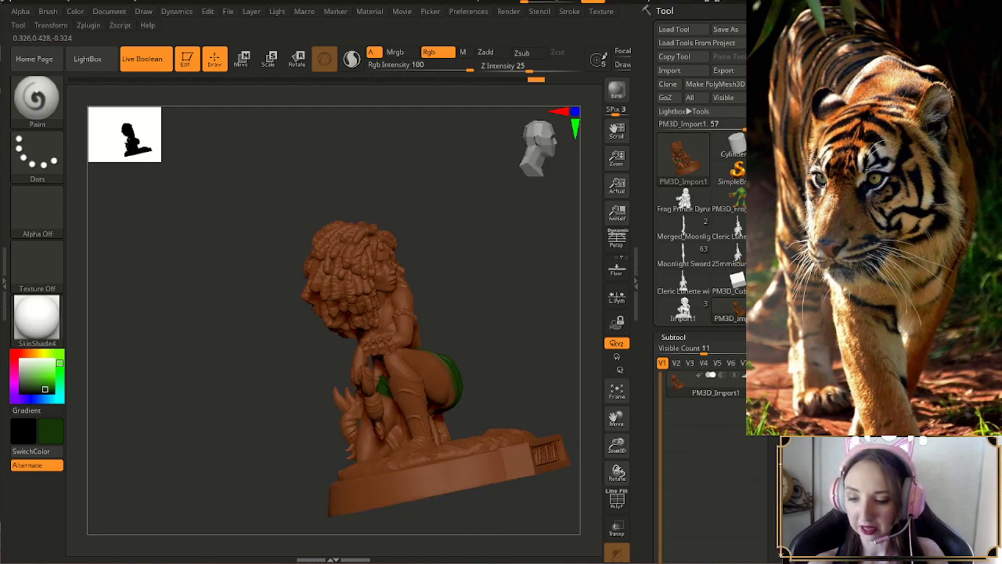
drag(448, 397, 451, 406)
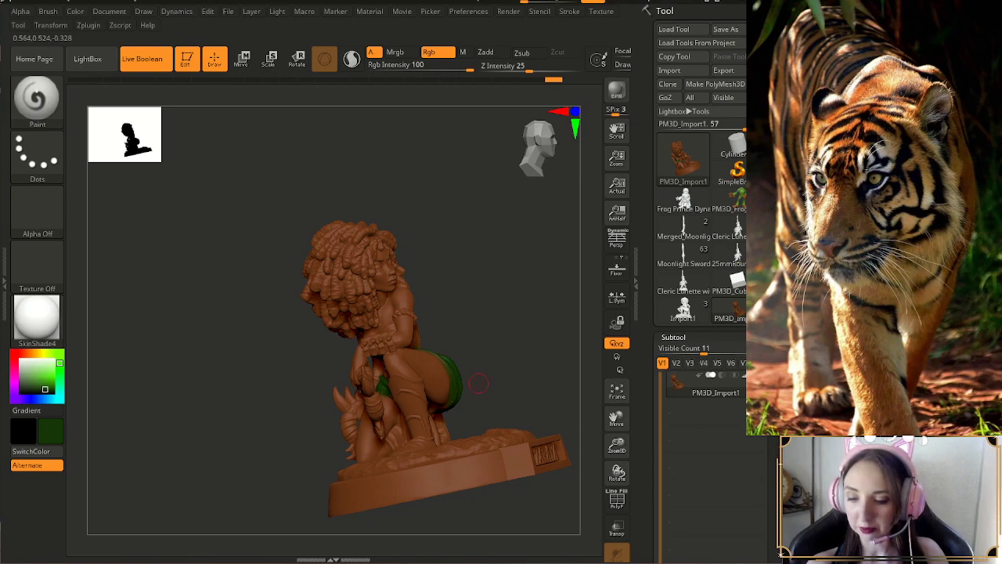
drag(505, 381, 483, 369)
drag(451, 403, 459, 407)
- Paint the near side of the bodice dark green, up to the lacing at the back
mouse_move(523, 344)
mouse_down()
mouse_move(503, 356)
mouse_move(516, 347)
mouse_move(505, 370)
mouse_up()
right_drag(504, 370, 521, 347)
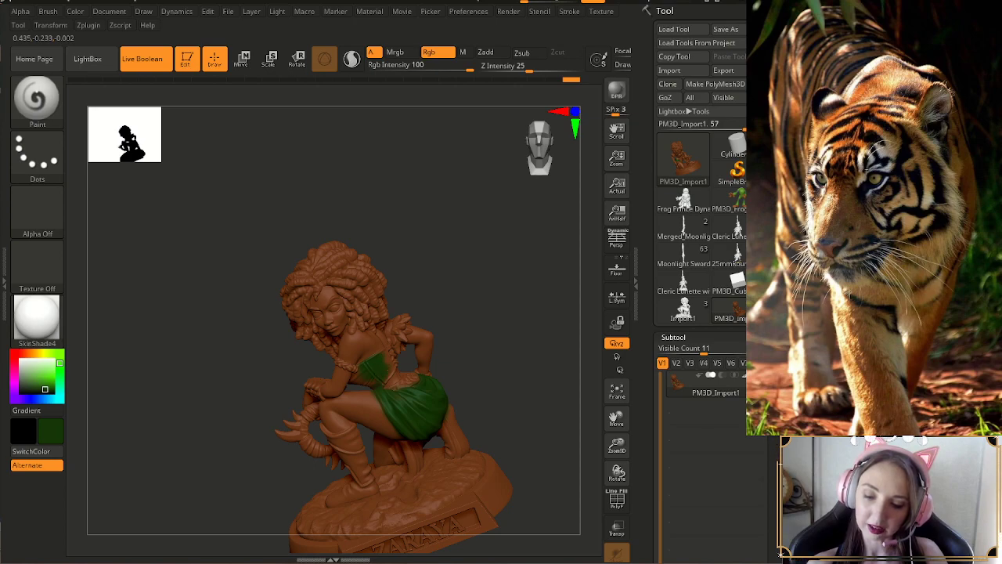
drag(388, 368, 391, 376)
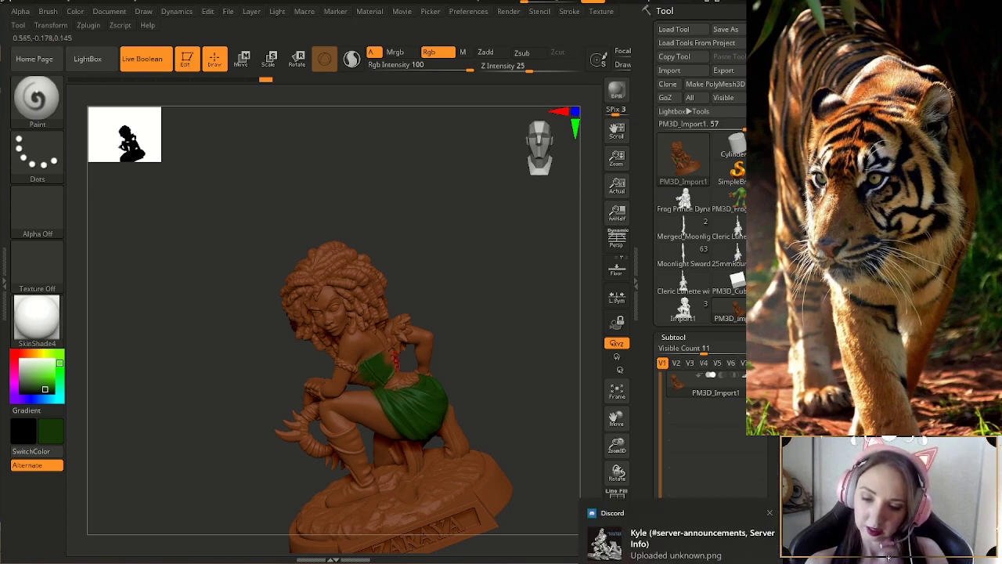
drag(504, 371, 516, 361)
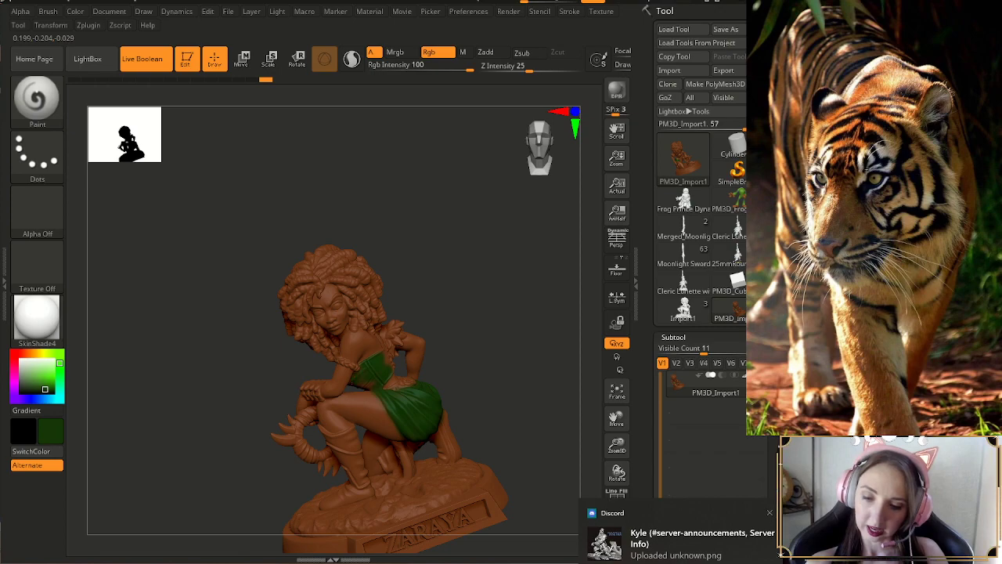
drag(383, 365, 389, 374)
- Paint the bodice's back panel on the far side of the lacing dark green
drag(524, 368, 454, 377)
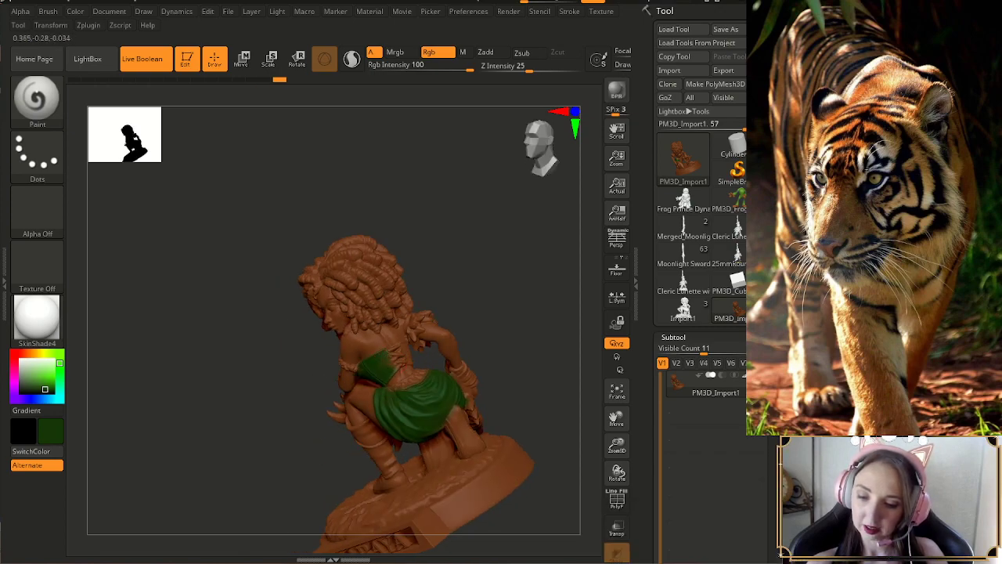
drag(501, 345, 479, 362)
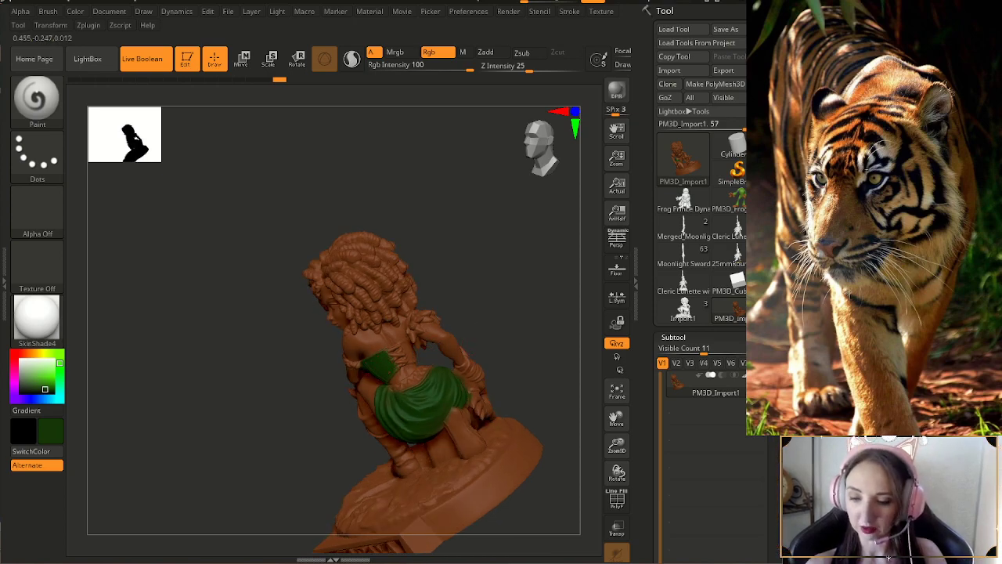
right_drag(394, 357, 410, 350)
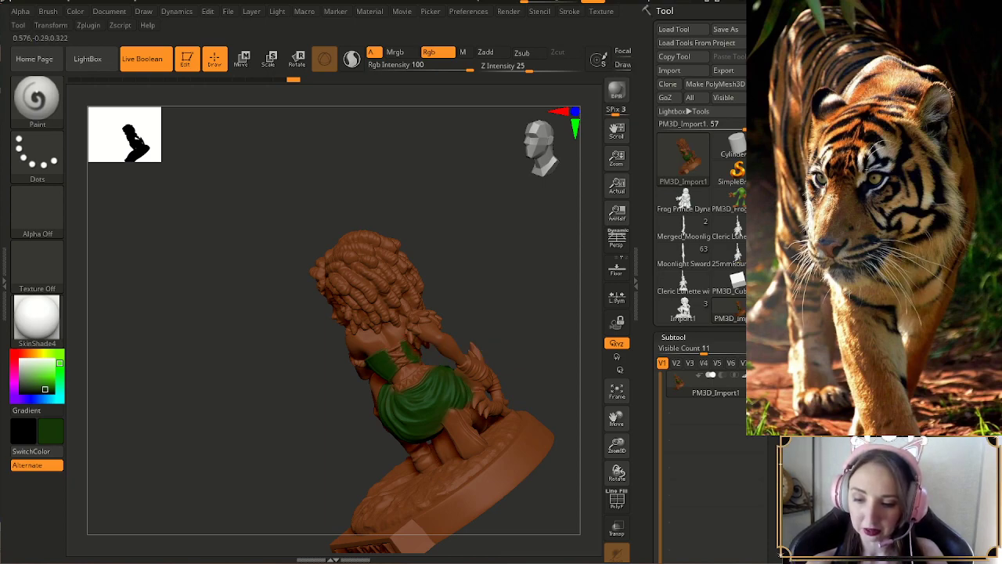
drag(471, 305, 487, 307)
drag(412, 345, 414, 353)
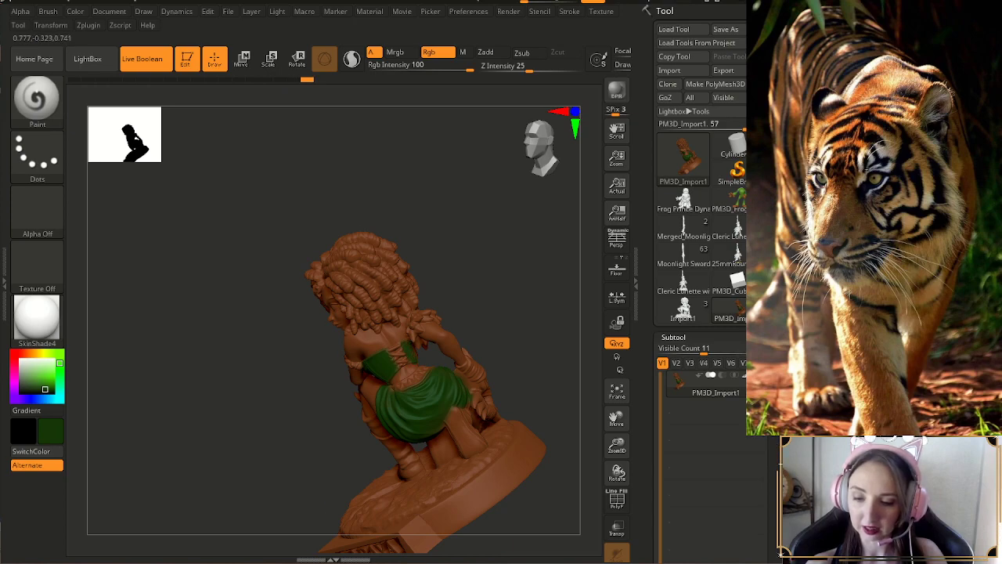
right_drag(414, 349, 404, 343)
- Cover the far side of the bodice, below the chest and under the arm, in dark green
drag(464, 319, 403, 255)
drag(422, 349, 423, 354)
right_drag(426, 351, 395, 351)
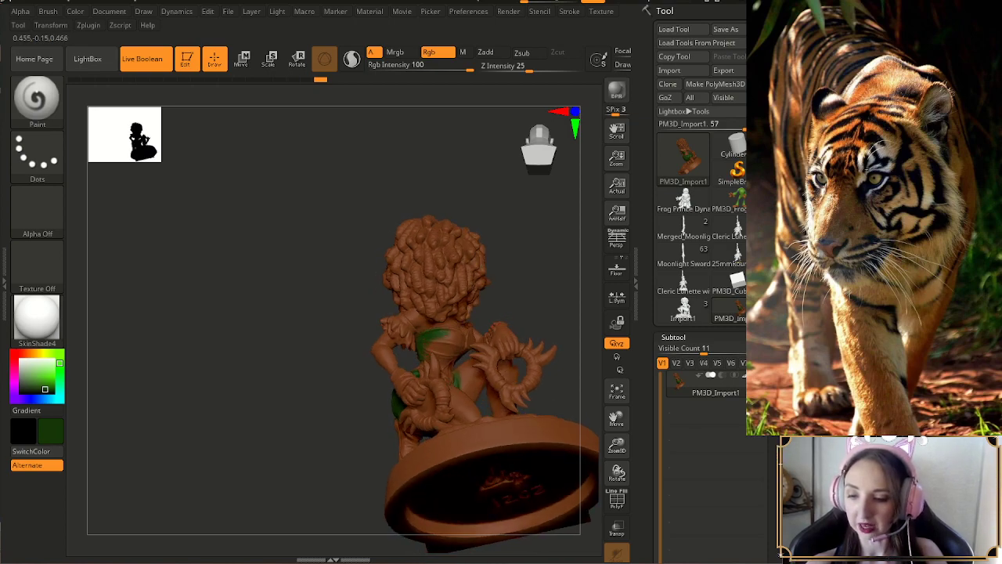
right_drag(444, 361, 423, 379)
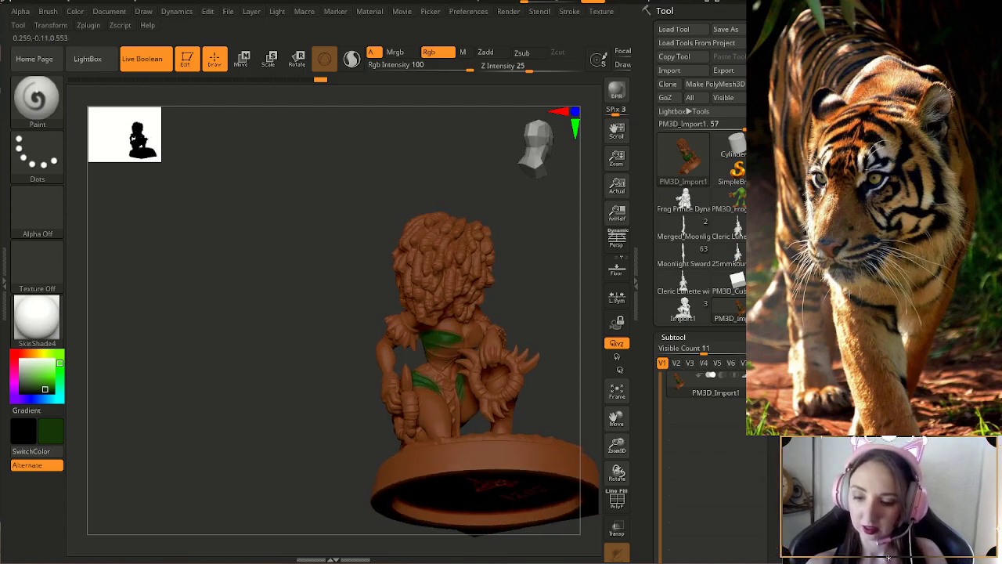
mouse_move(440, 357)
right_down()
mouse_move(460, 356)
mouse_move(435, 359)
right_up()
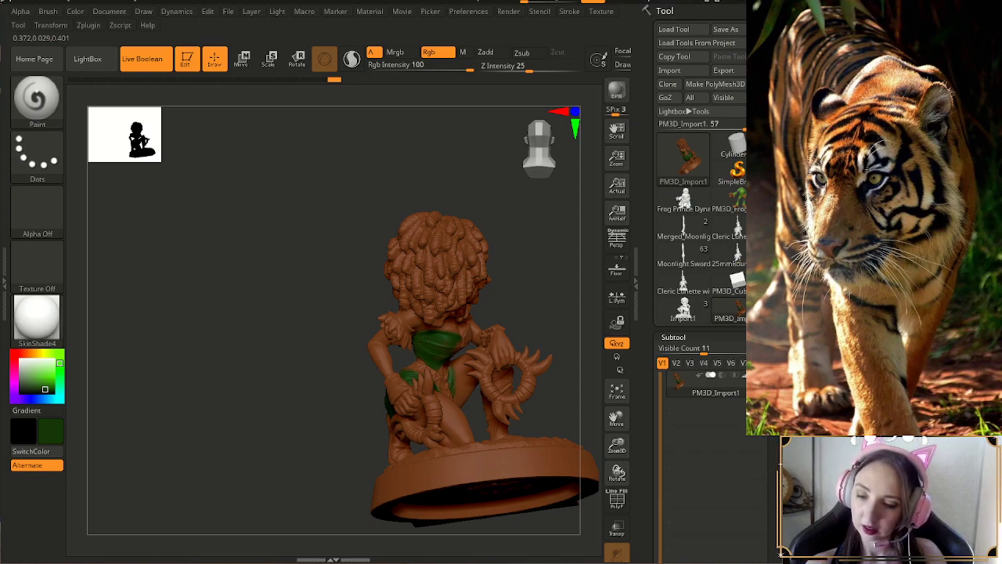
- Paint the front of the bodice dark green, including both cups and the area down to the midriff
mouse_move(543, 313)
right_down()
mouse_move(471, 341)
mouse_move(462, 383)
right_up()
drag(467, 339, 474, 331)
mouse_move(508, 317)
ctrl+right_down()
mouse_move(508, 297)
mouse_move(445, 344)
ctrl+right_up()
right_drag(305, 362, 299, 374)
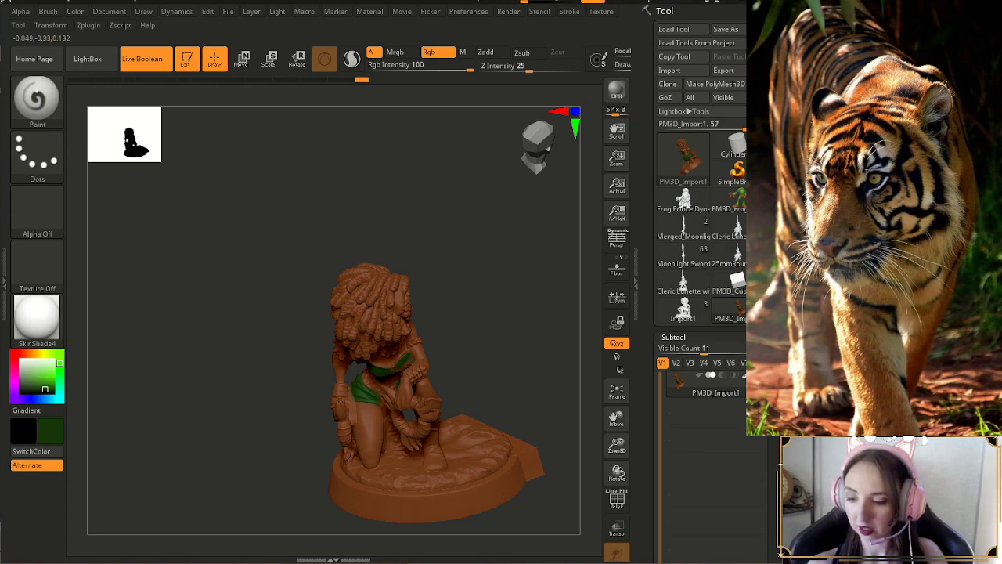
mouse_move(517, 342)
ctrl+right_down()
mouse_move(520, 387)
mouse_move(471, 332)
ctrl+right_up()
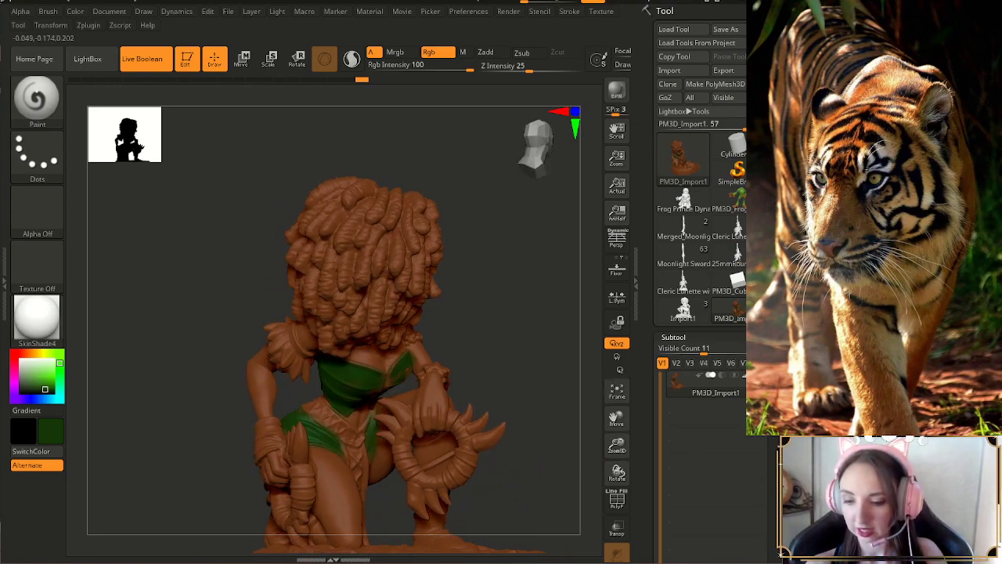
drag(379, 384, 383, 390)
mouse_move(509, 399)
right_down()
mouse_move(489, 368)
mouse_move(499, 378)
right_up()
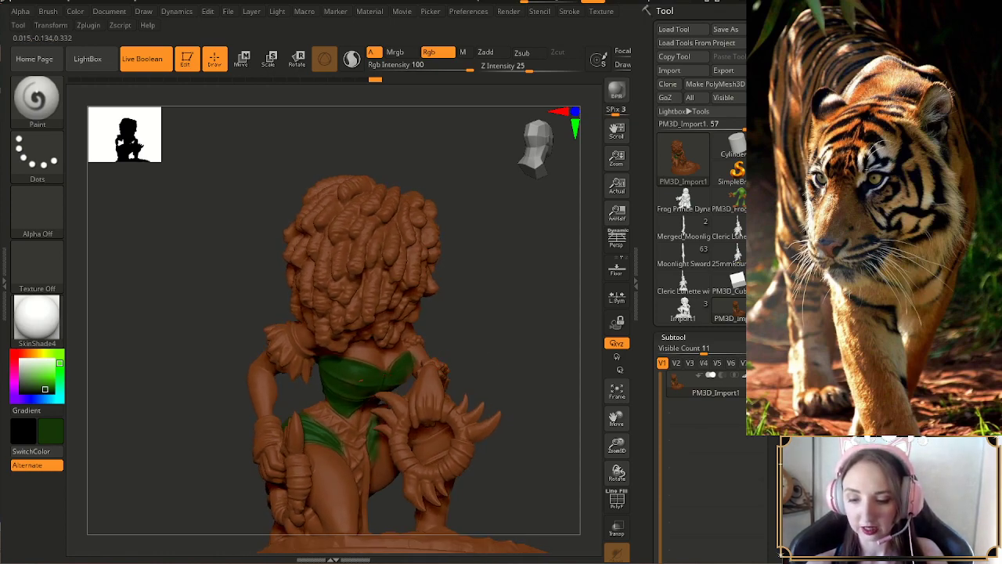
drag(501, 384, 506, 328)
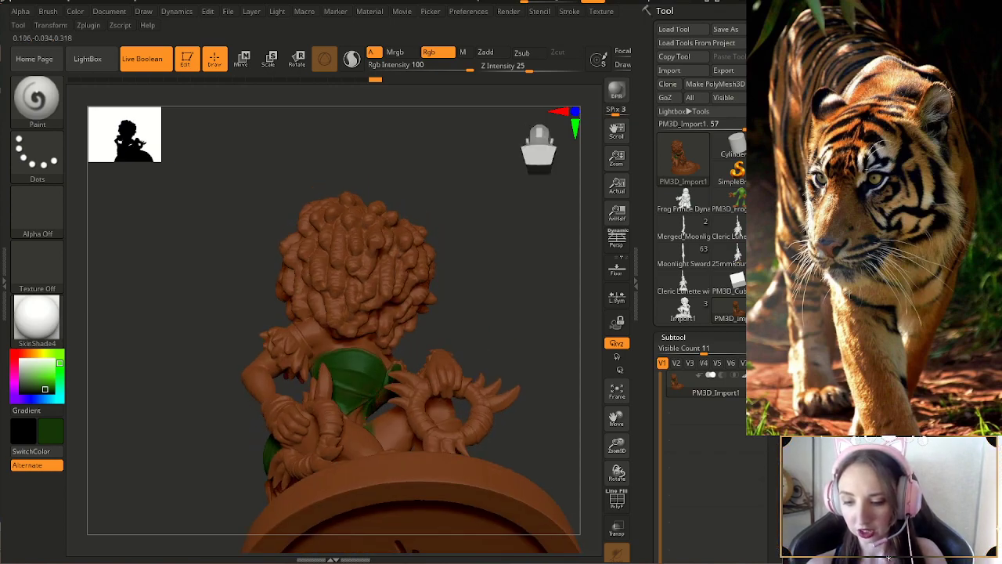
- Touch up the bodice's neckline and the parts hidden behind the raised arm in dark green
right_drag(447, 393, 419, 391)
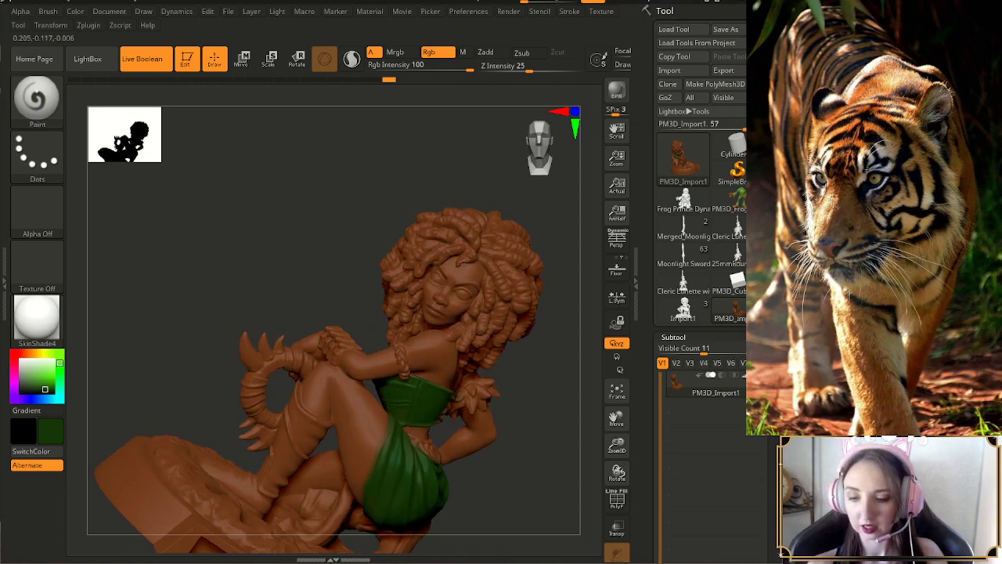
mouse_move(423, 392)
right_down()
mouse_move(447, 393)
mouse_move(415, 393)
right_up()
key(s)
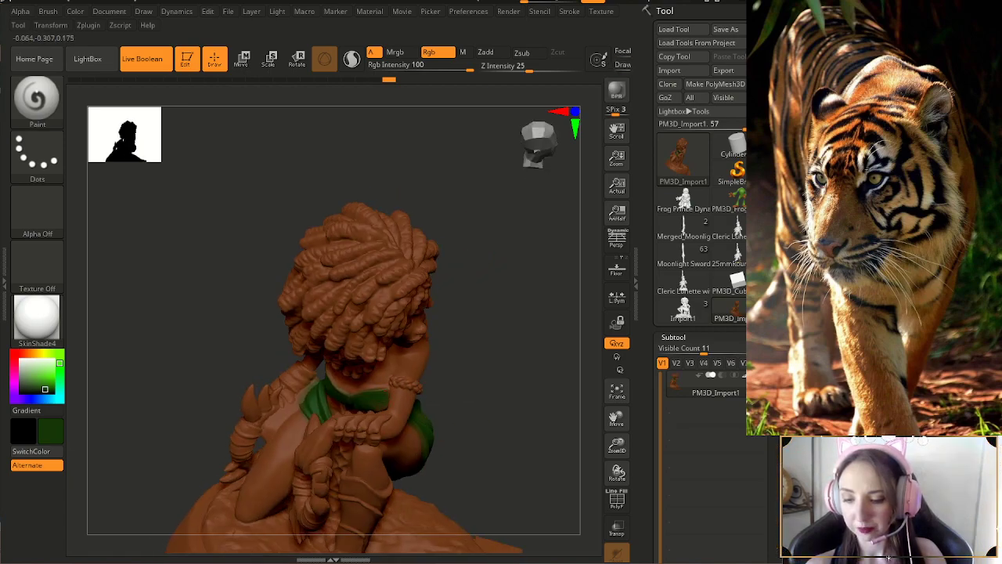
click(382, 407)
right_drag(382, 407, 403, 362)
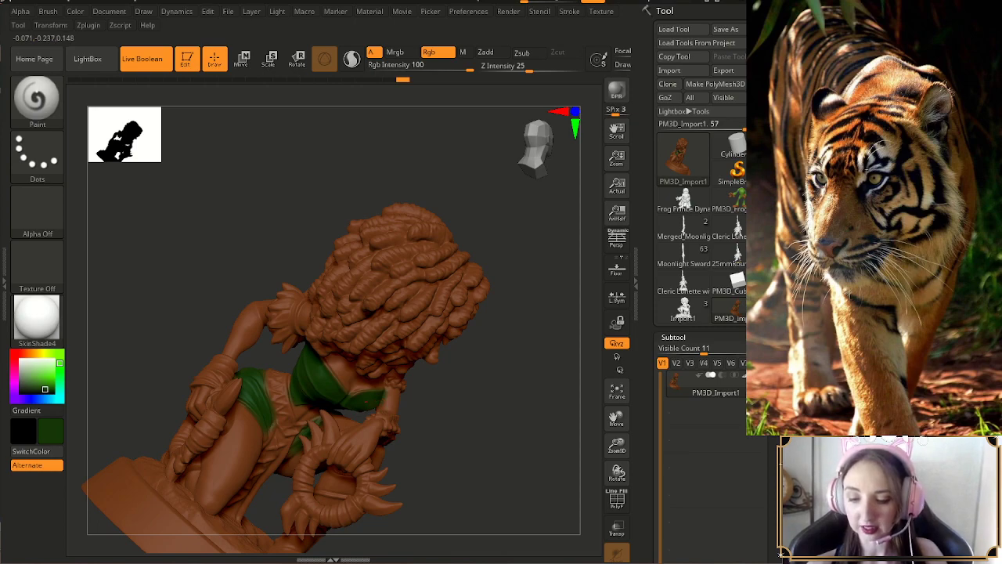
mouse_move(473, 445)
right_down()
mouse_move(481, 409)
mouse_move(595, 423)
right_up()
drag(617, 446, 611, 415)
mouse_move(595, 435)
right_down()
mouse_move(521, 431)
mouse_move(532, 432)
mouse_move(505, 446)
right_up()
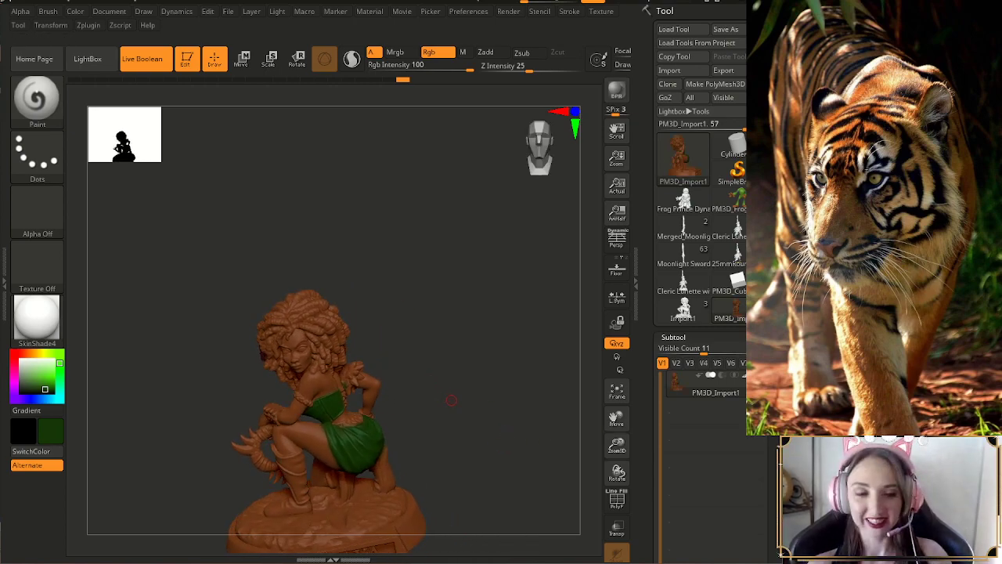
right_drag(450, 407, 529, 436)
mouse_move(502, 403)
alt+right_down()
mouse_move(508, 353)
mouse_move(562, 343)
alt+right_up()
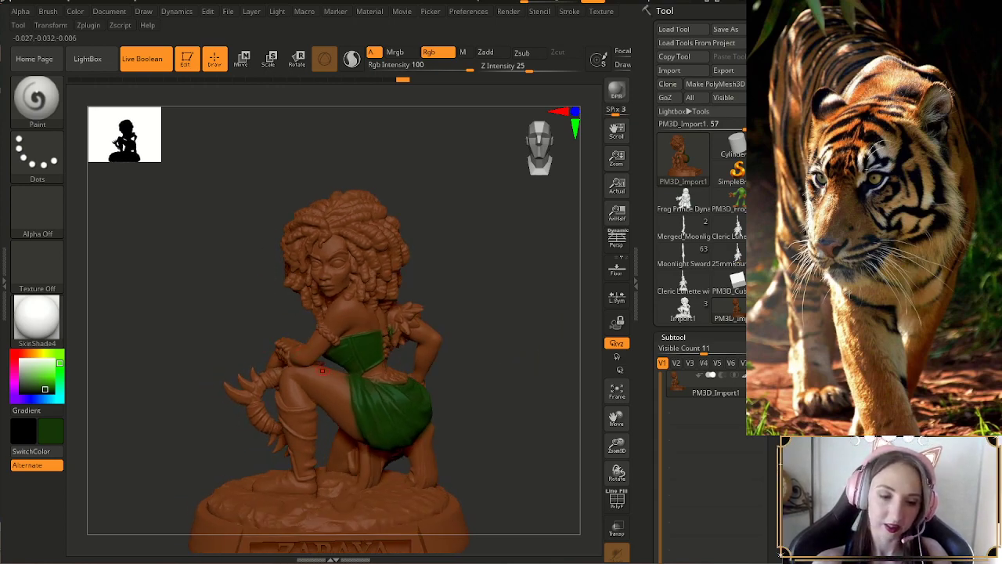
- Choose a muted golden tan and paint the outer feathers of the shoulder ornament on the bent arm
click(35, 354)
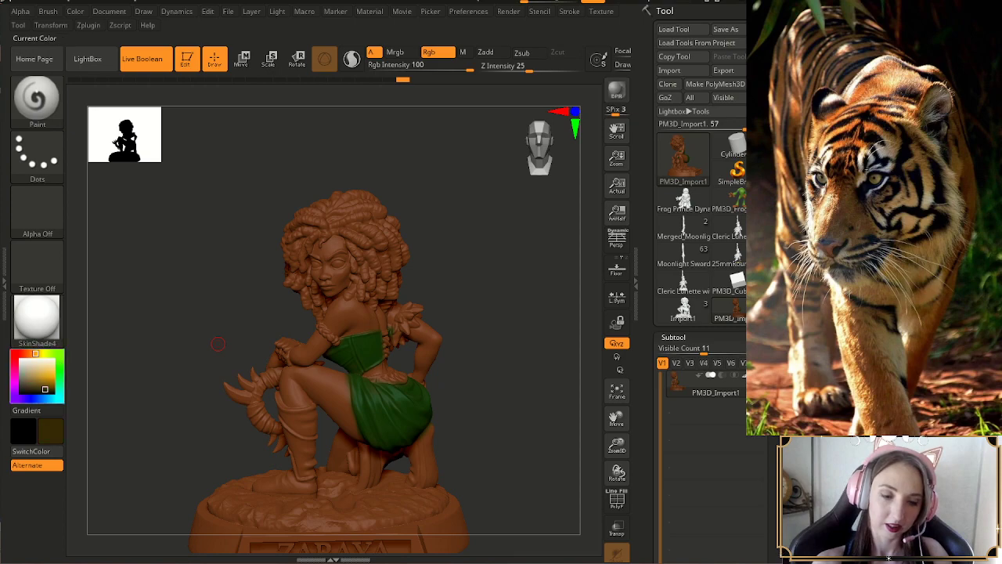
drag(45, 389, 39, 377)
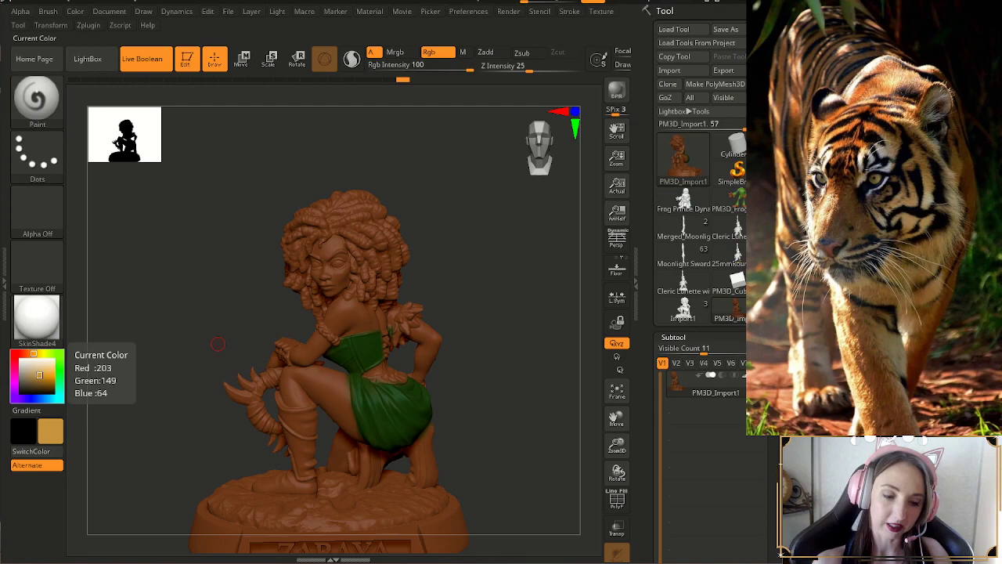
click(32, 375)
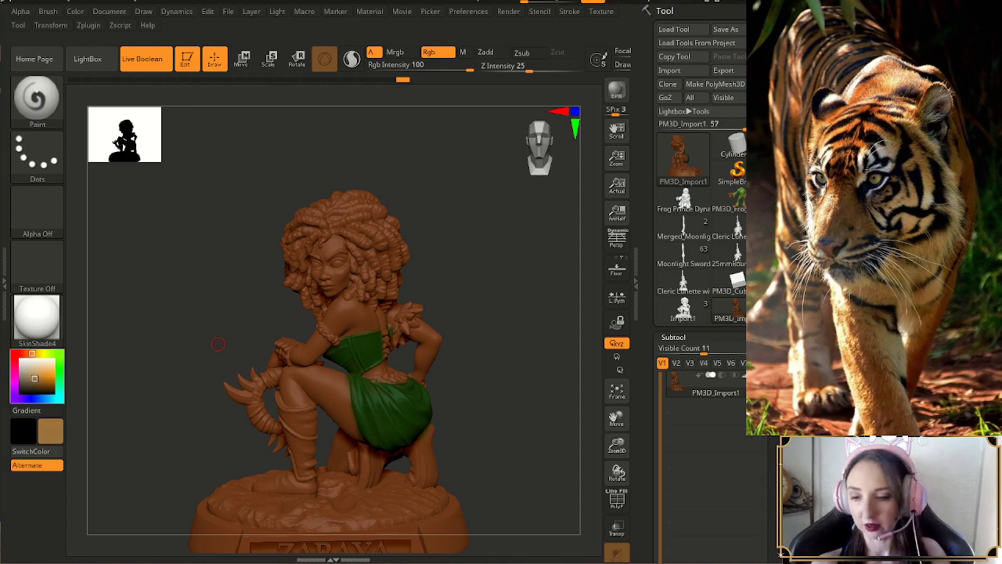
drag(404, 324, 415, 305)
mouse_move(443, 272)
mouse_down()
mouse_move(431, 308)
mouse_move(492, 304)
mouse_up()
drag(402, 316, 405, 309)
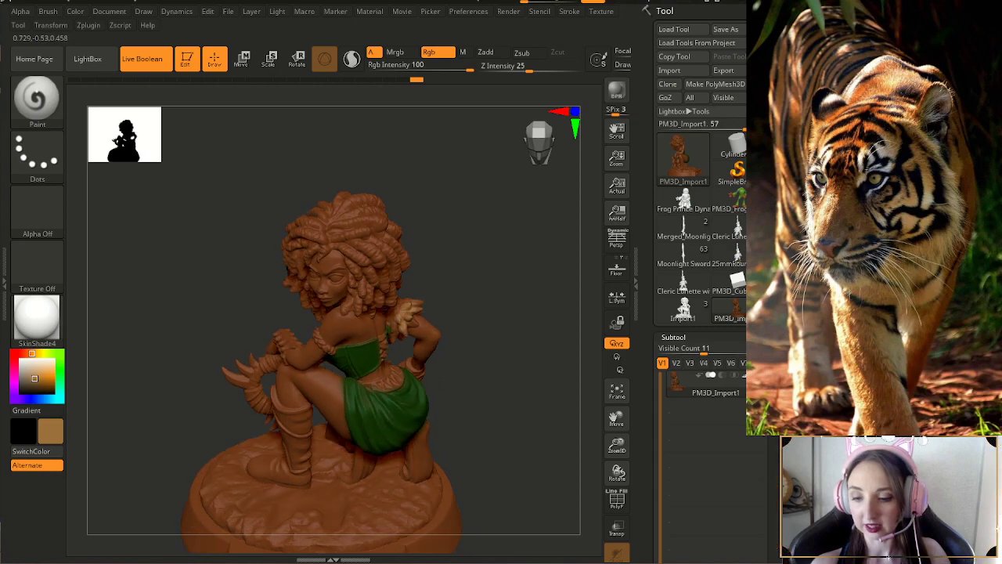
drag(399, 319, 406, 328)
drag(462, 317, 465, 284)
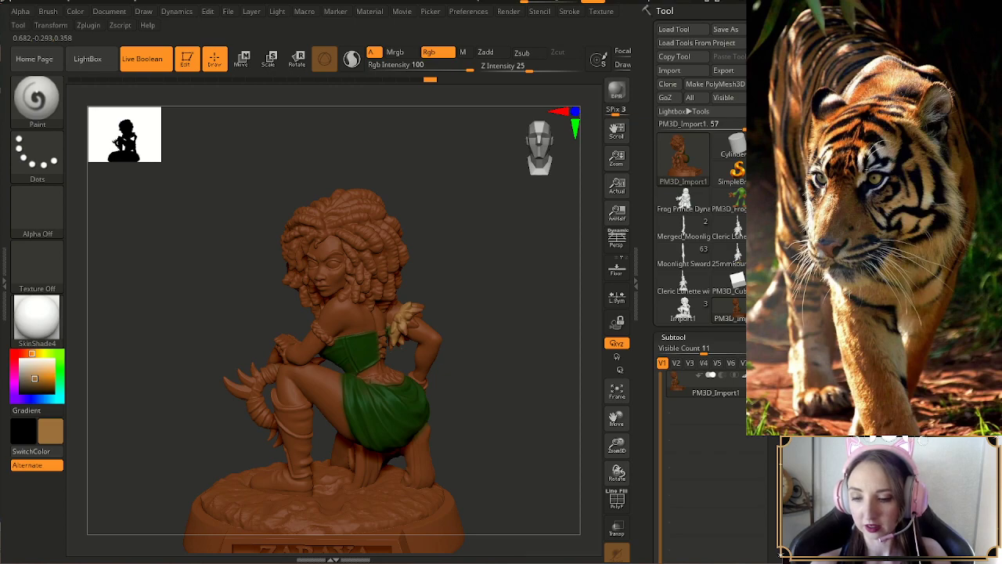
right_drag(399, 354, 408, 324)
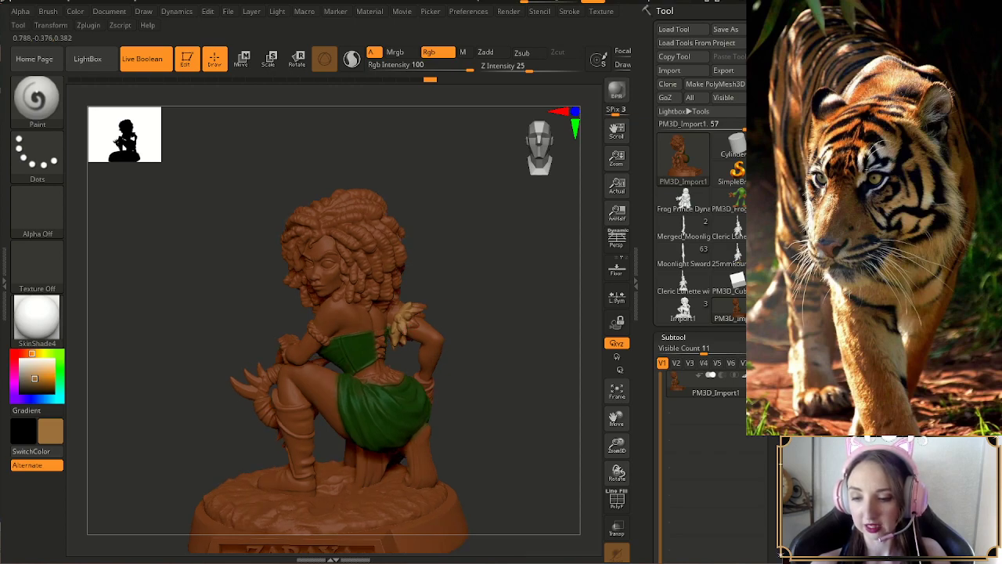
- Paint the top and rear of the feathered shoulder ornament tan
mouse_move(431, 337)
right_down()
mouse_move(444, 317)
mouse_move(421, 332)
mouse_move(415, 374)
right_up()
drag(384, 335, 394, 327)
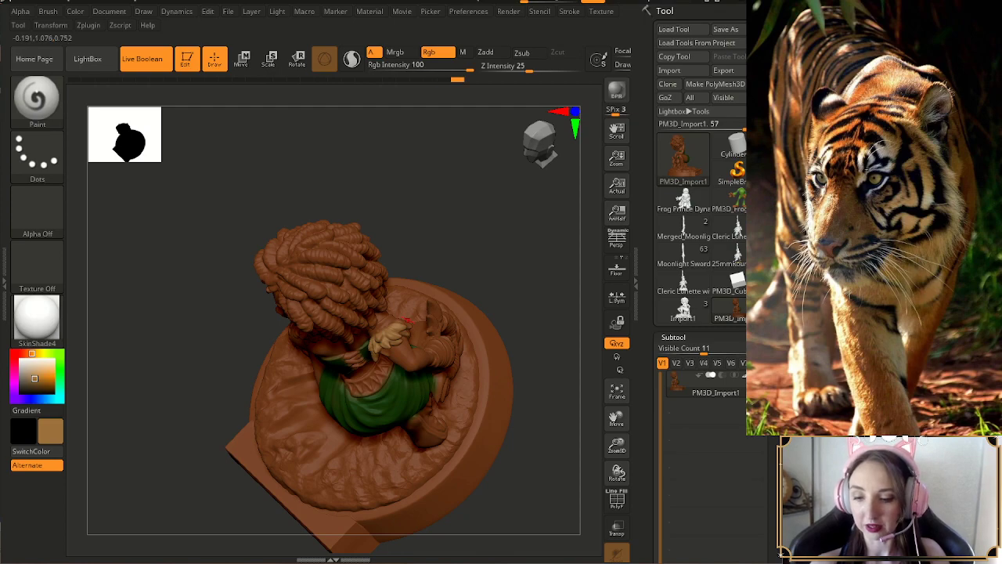
right_drag(503, 287, 506, 226)
right_drag(423, 319, 445, 297)
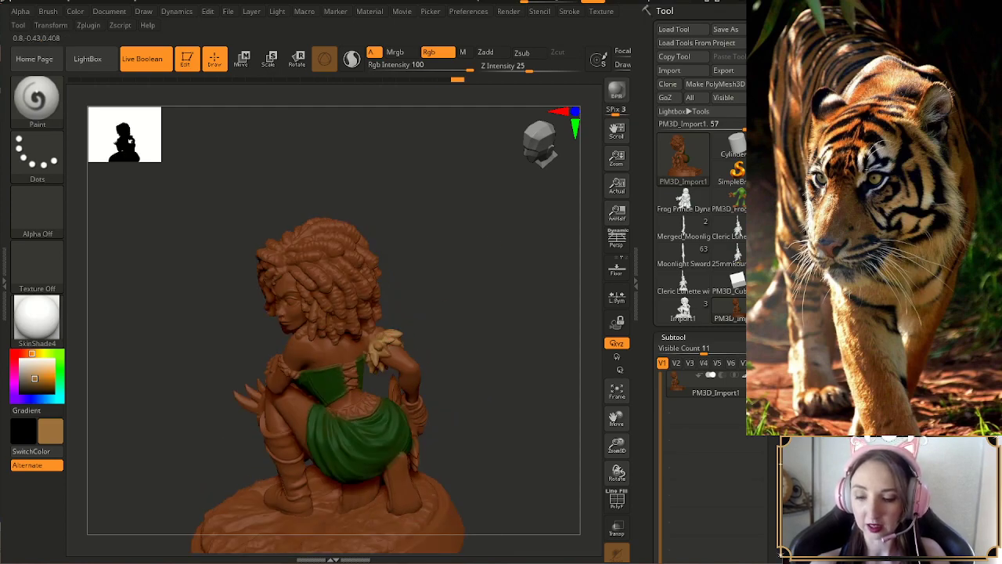
drag(380, 344, 388, 353)
- Paint the front-facing feathers of the shoulder ornament tan, around the upper arm to the chest
right_drag(423, 344, 323, 314)
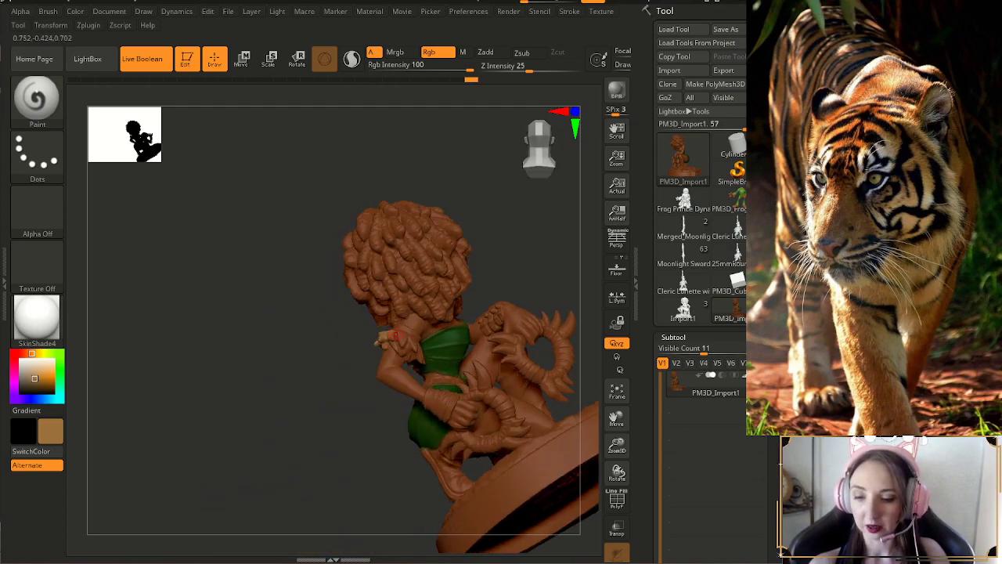
right_drag(391, 337, 356, 370)
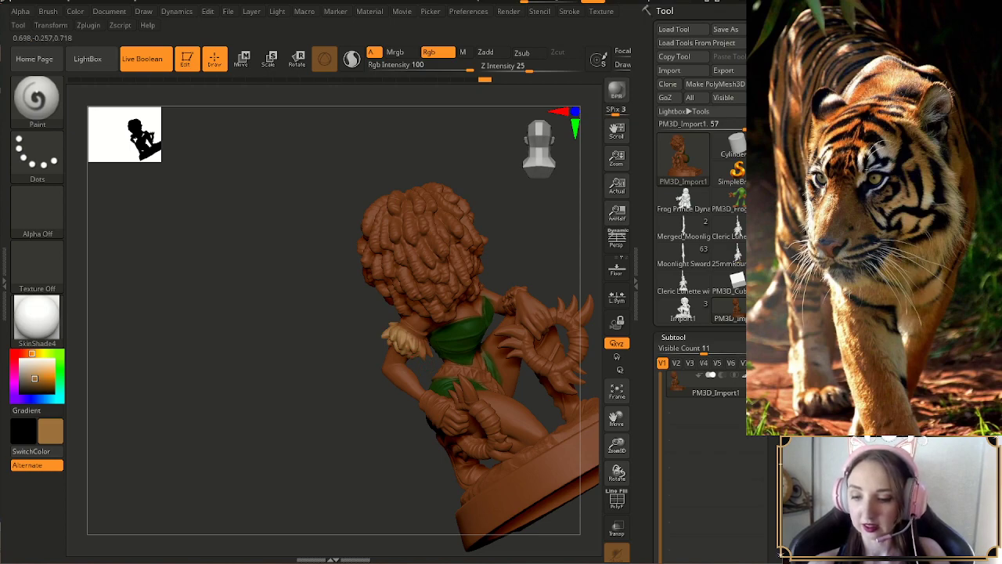
right_drag(429, 370, 391, 372)
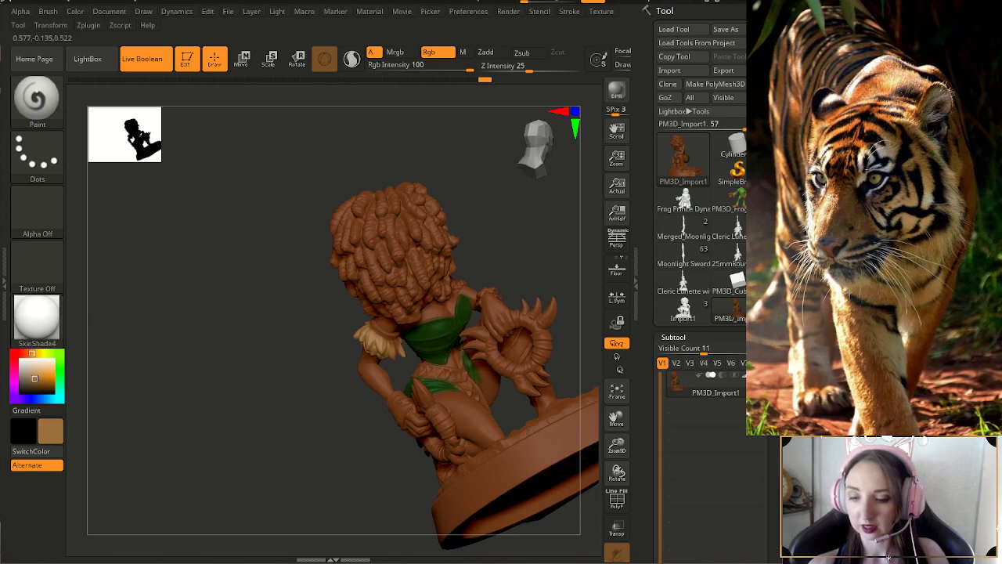
click(450, 351)
right_drag(450, 351, 415, 352)
mouse_move(540, 314)
shift+mouse_down()
mouse_move(553, 318)
mouse_move(528, 330)
shift+mouse_up()
mouse_move(391, 356)
right_down()
mouse_move(550, 337)
mouse_move(523, 338)
right_up()
right_drag(407, 344, 532, 339)
mouse_move(469, 346)
mouse_down()
mouse_move(501, 342)
mouse_move(487, 408)
mouse_move(498, 427)
mouse_move(478, 407)
mouse_up()
right_drag(778, 544, 781, 552)
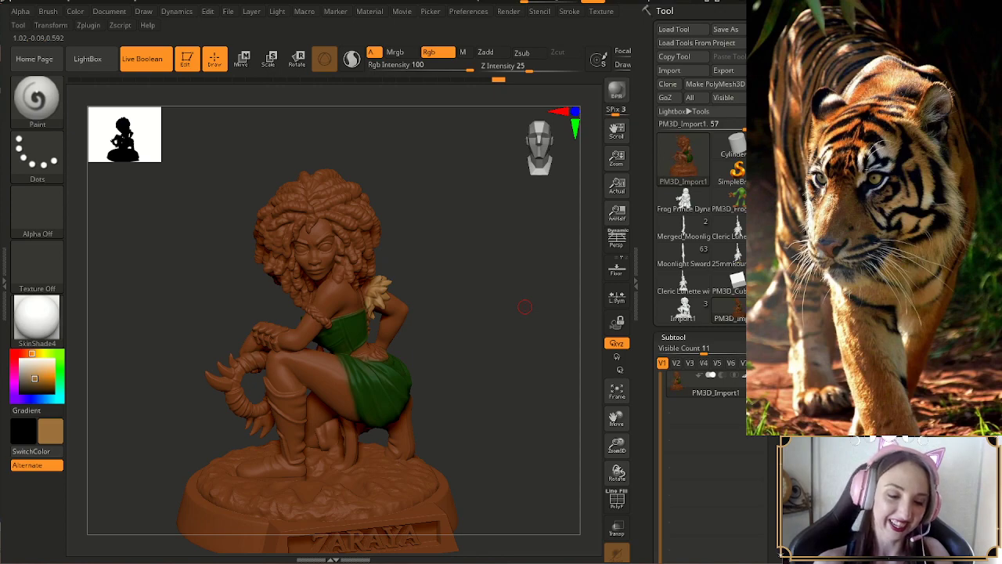
- Choose a dark brown and paint the braided armband on the upper arm resting on the knee
drag(34, 378, 44, 388)
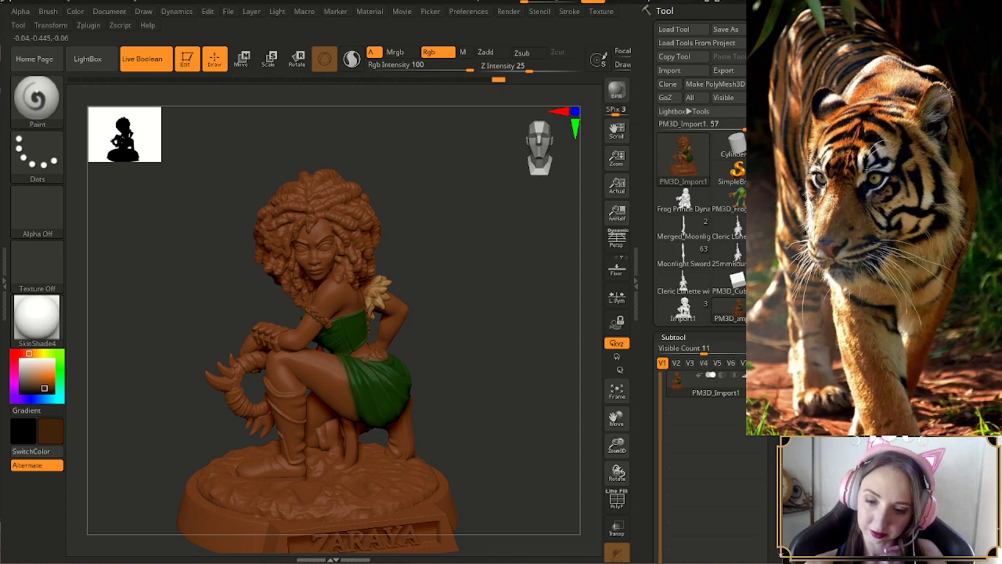
drag(419, 232, 390, 221)
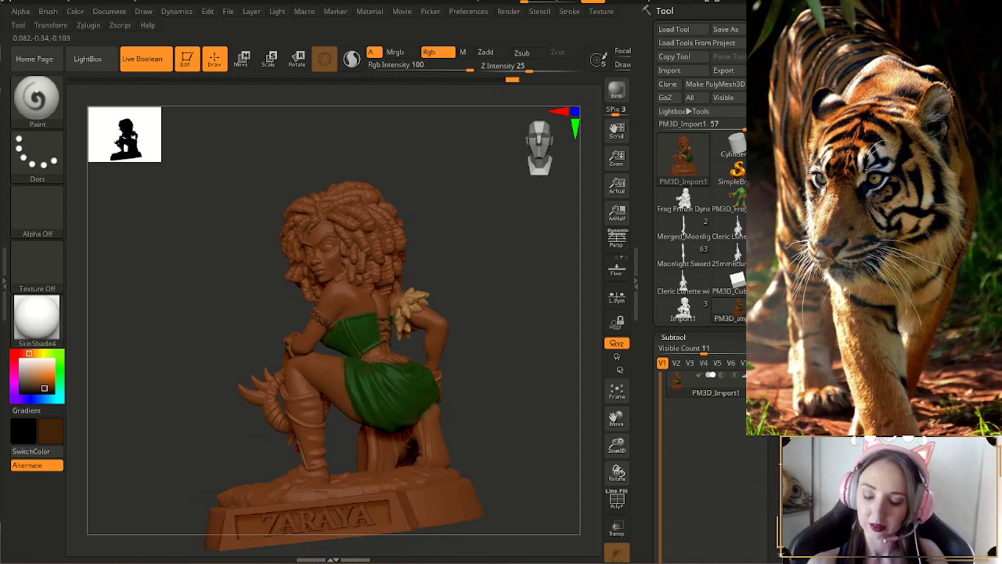
mouse_move(502, 438)
mouse_down()
mouse_move(558, 441)
mouse_move(617, 473)
mouse_move(617, 501)
mouse_up()
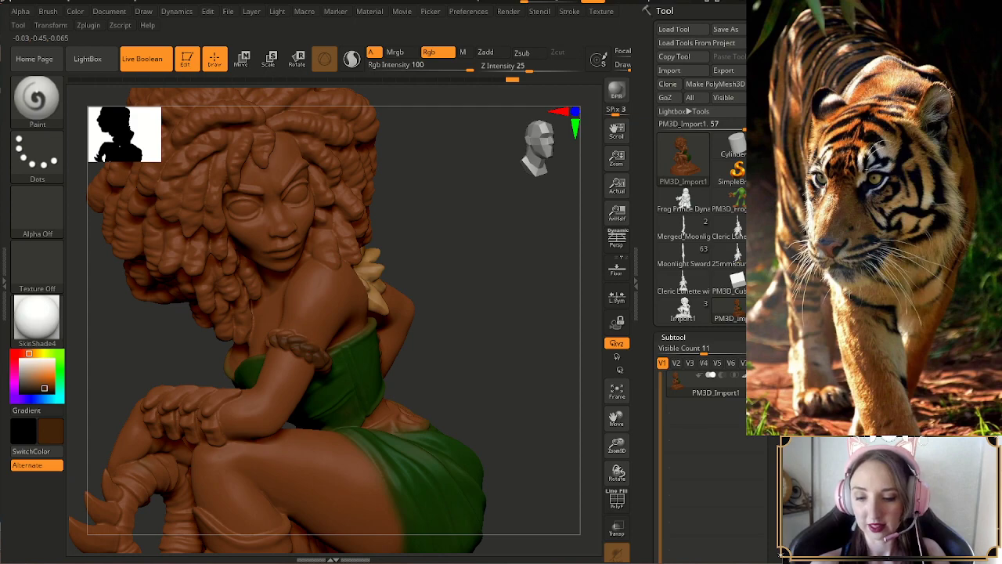
drag(540, 336, 470, 332)
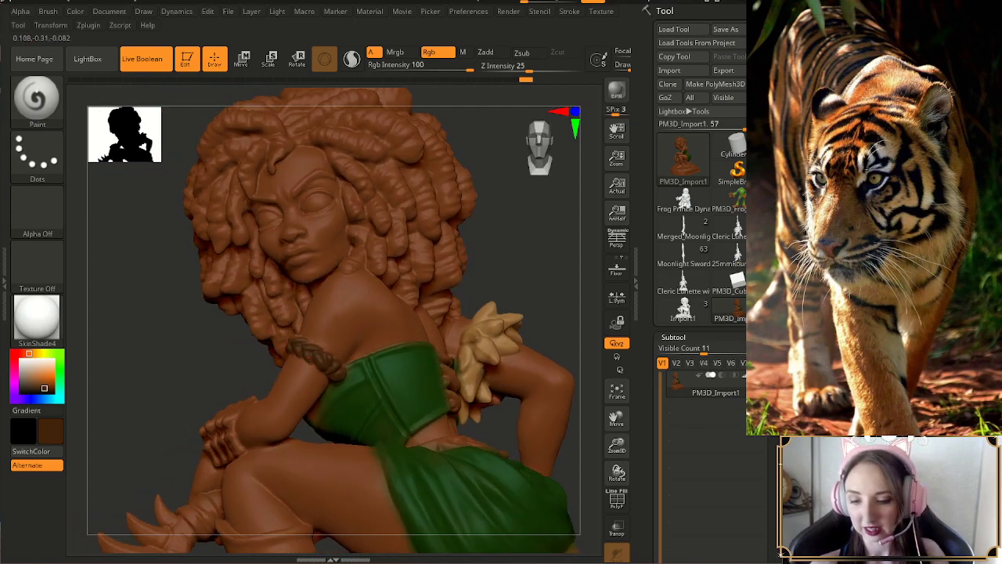
- Paint the remaining sides of the braided armband on the upper arm resting on the knee dark brown
right_drag(382, 368, 337, 371)
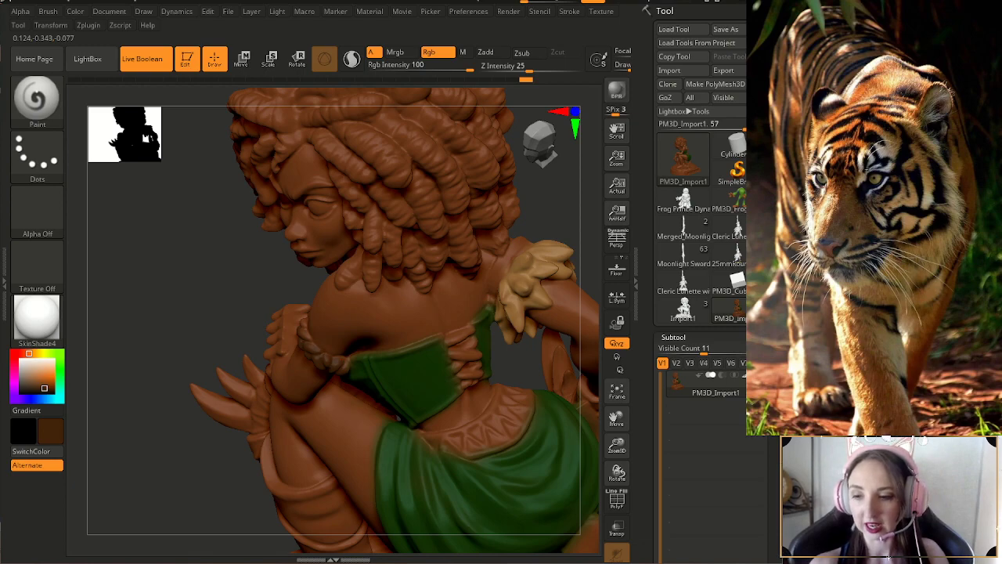
drag(196, 274, 532, 270)
right_drag(407, 368, 385, 358)
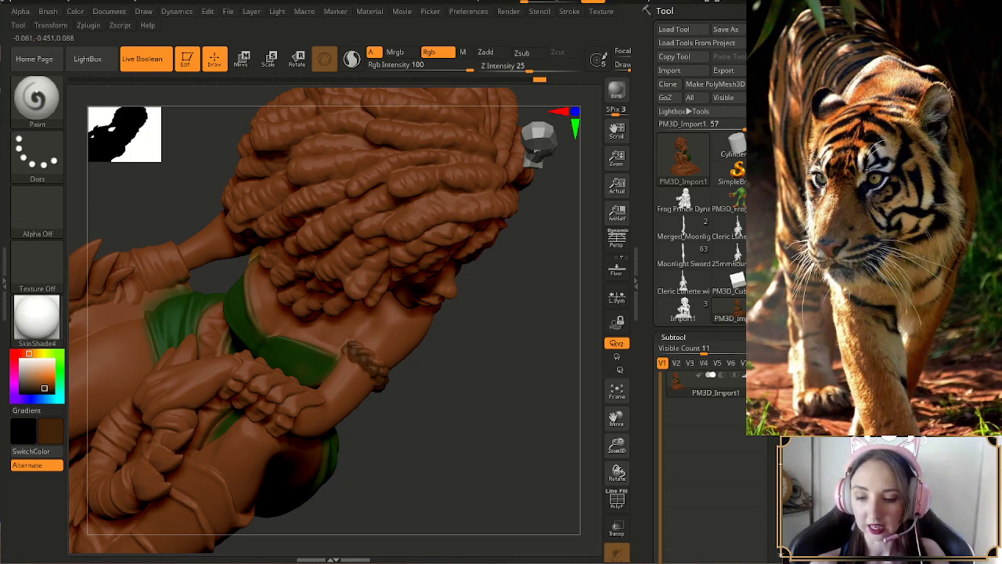
right_drag(386, 358, 372, 274)
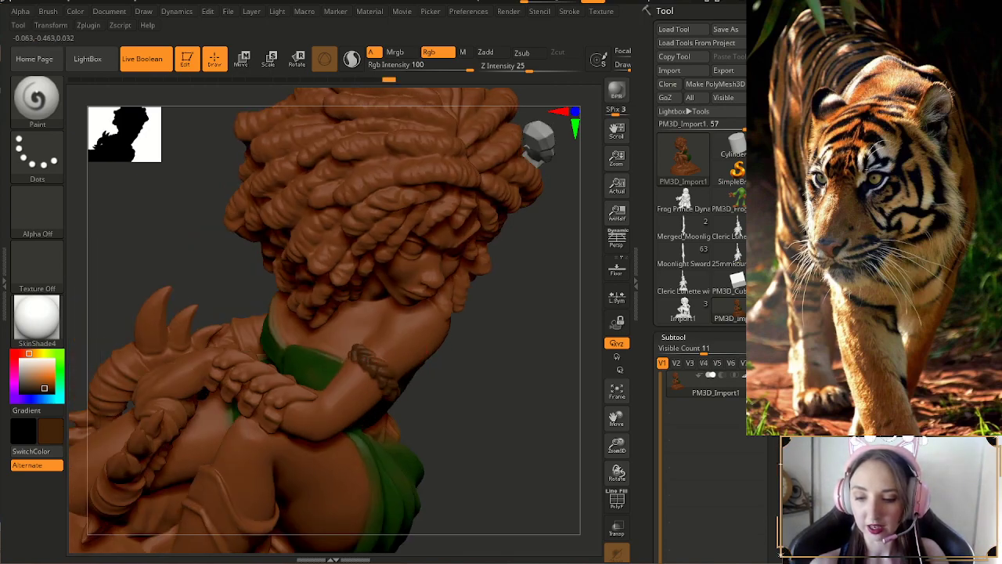
right_drag(372, 313, 290, 270)
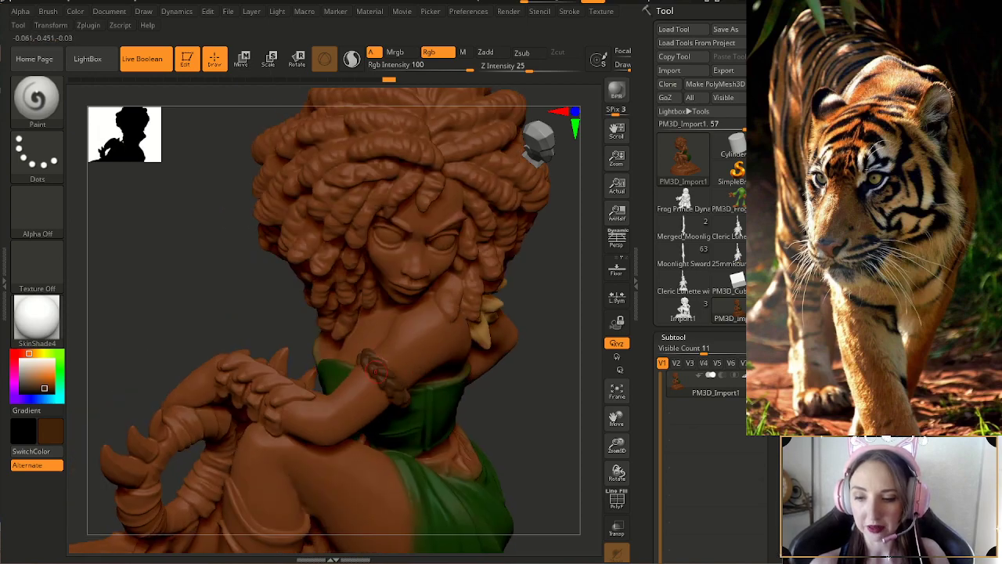
right_drag(352, 336, 317, 324)
alt+right_drag(470, 337, 309, 309)
right_drag(376, 337, 270, 337)
right_drag(452, 339, 434, 340)
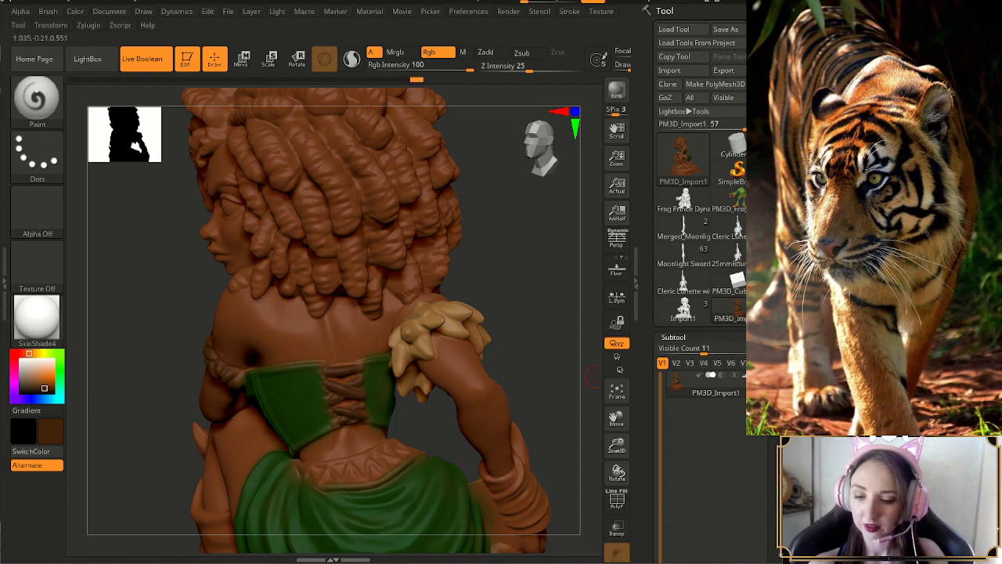
- Sample the dark green from the clothing and touch up the front centre of the top at the chest
drag(617, 445, 606, 375)
mouse_move(470, 384)
mouse_down()
mouse_move(574, 375)
mouse_move(560, 380)
mouse_up()
drag(617, 445, 616, 482)
drag(617, 444, 613, 397)
mouse_move(507, 436)
alt+mouse_down()
mouse_move(520, 412)
mouse_move(548, 414)
mouse_move(586, 440)
mouse_move(570, 454)
mouse_move(617, 452)
mouse_move(617, 473)
alt+mouse_up()
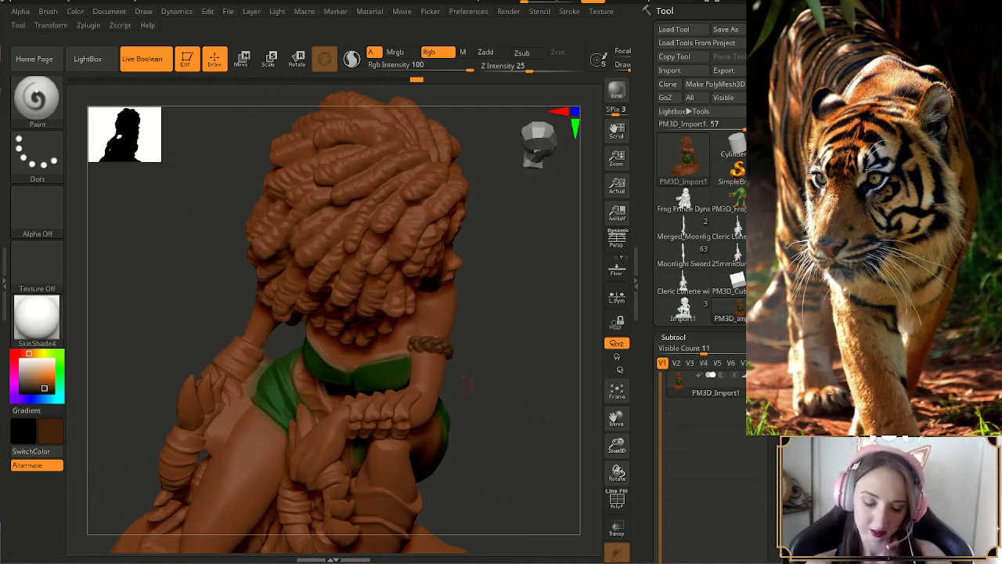
key(c)
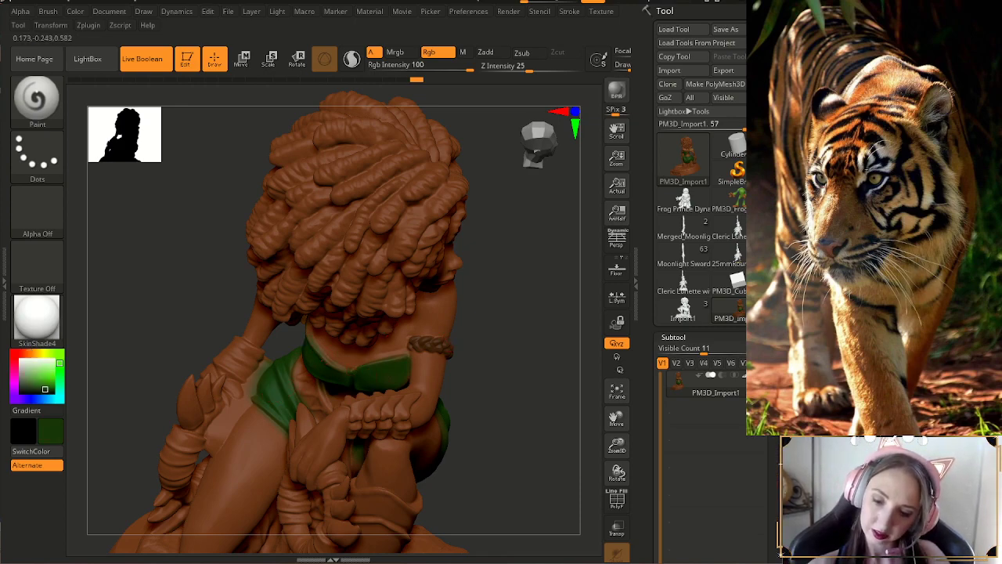
click(352, 374)
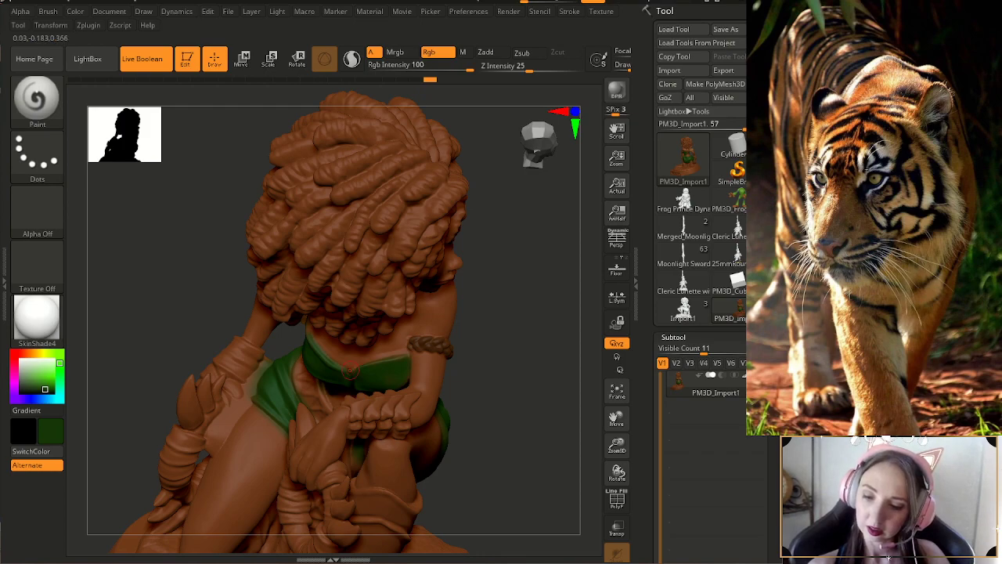
drag(479, 307, 476, 347)
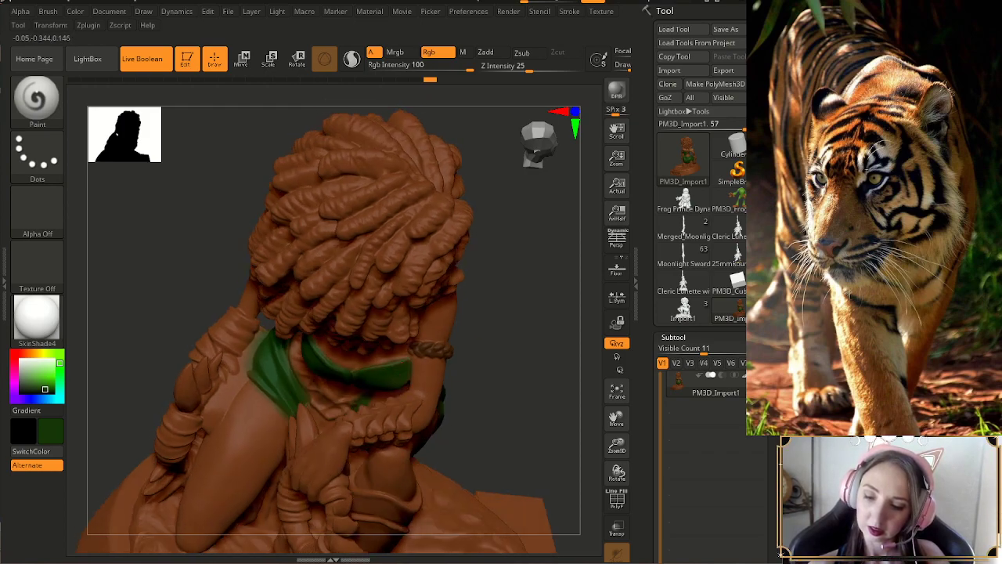
mouse_move(479, 344)
mouse_down()
mouse_move(510, 340)
mouse_move(511, 319)
mouse_move(487, 315)
mouse_move(493, 327)
mouse_move(526, 314)
mouse_move(522, 356)
mouse_up()
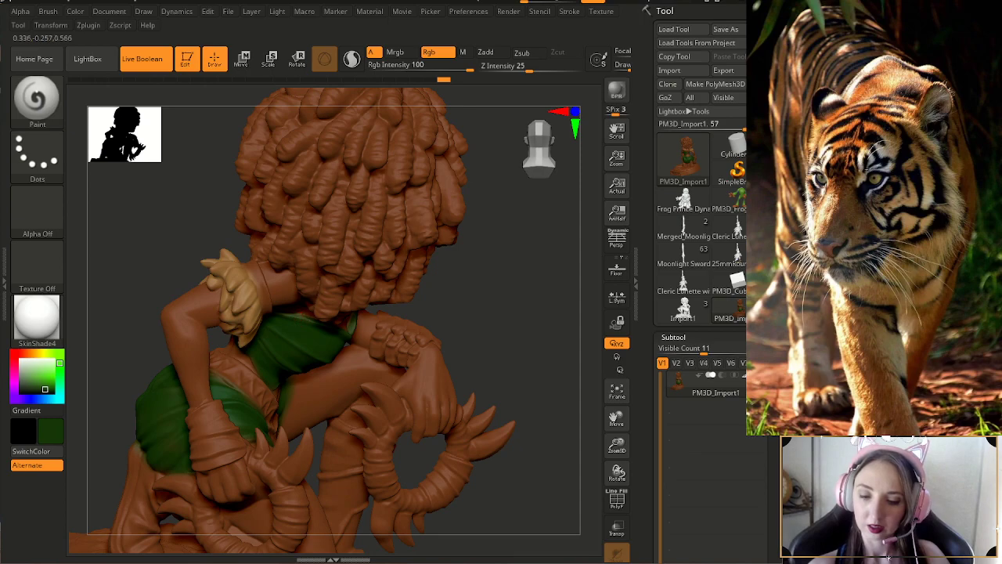
- Sample the dark brown from the braided armband and start painting the band above the feathered shoulder ornament
drag(523, 315, 565, 296)
drag(617, 445, 615, 419)
drag(485, 321, 479, 360)
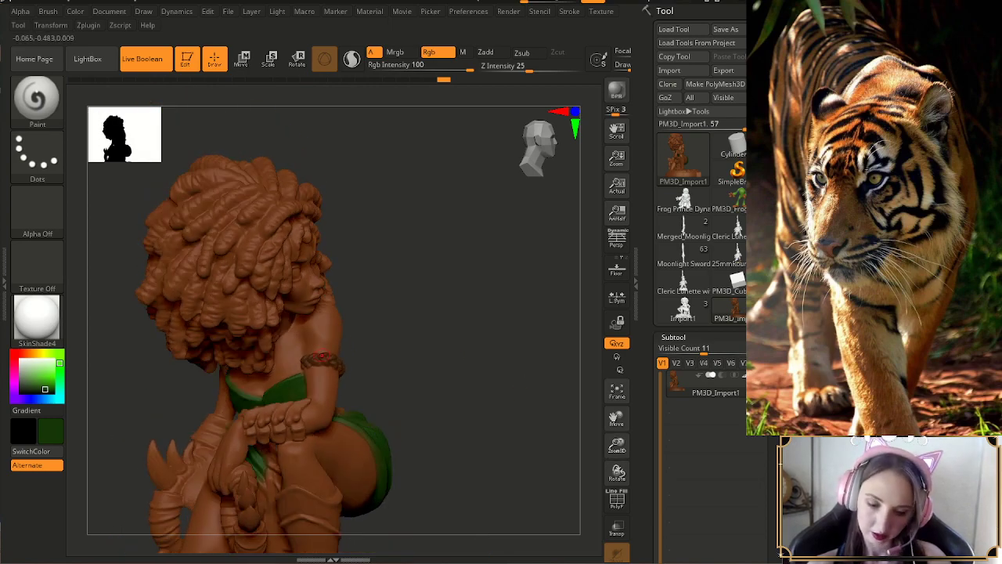
key(c)
drag(617, 443, 617, 471)
drag(487, 367, 407, 372)
click(337, 438)
drag(516, 352, 573, 330)
mouse_move(293, 260)
mouse_down()
mouse_move(293, 310)
mouse_move(296, 256)
mouse_up()
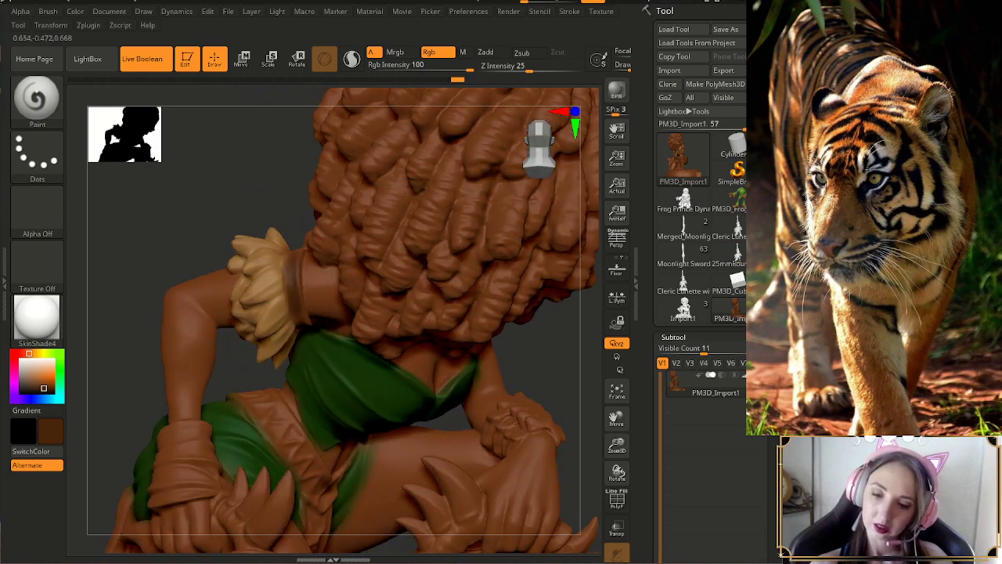
- Paint the lower, top and rear parts of the feather ornament's arm band dark brown
drag(215, 211, 219, 145)
drag(298, 314, 304, 334)
mouse_move(199, 216)
mouse_down()
mouse_move(290, 235)
mouse_move(195, 235)
mouse_move(215, 290)
mouse_up()
drag(486, 180, 438, 250)
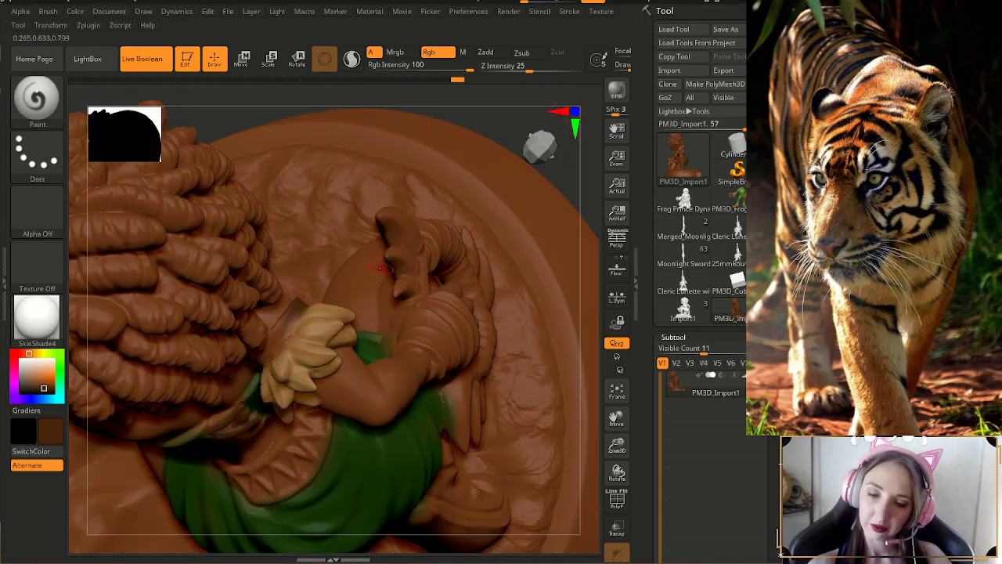
drag(296, 314, 288, 323)
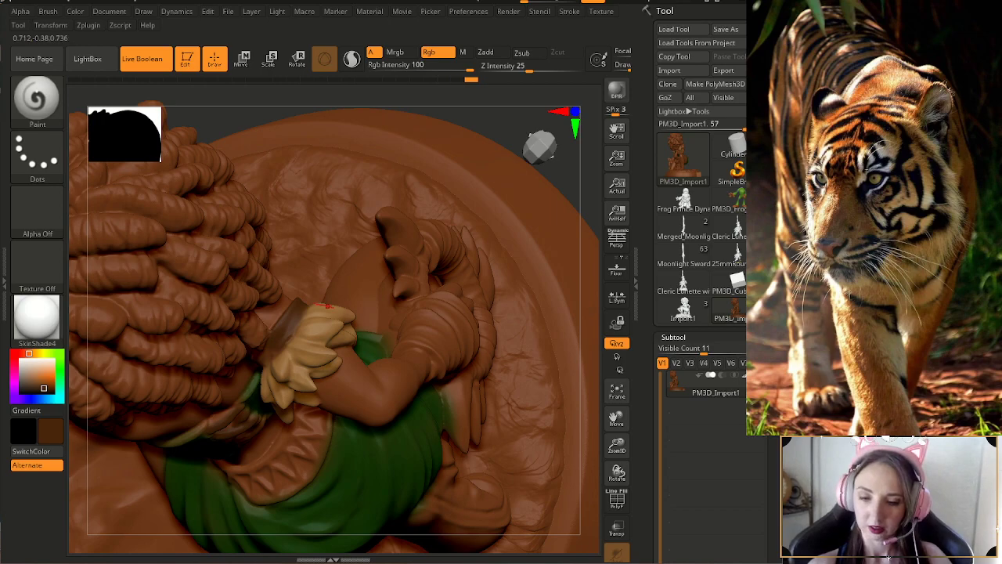
drag(567, 184, 560, 102)
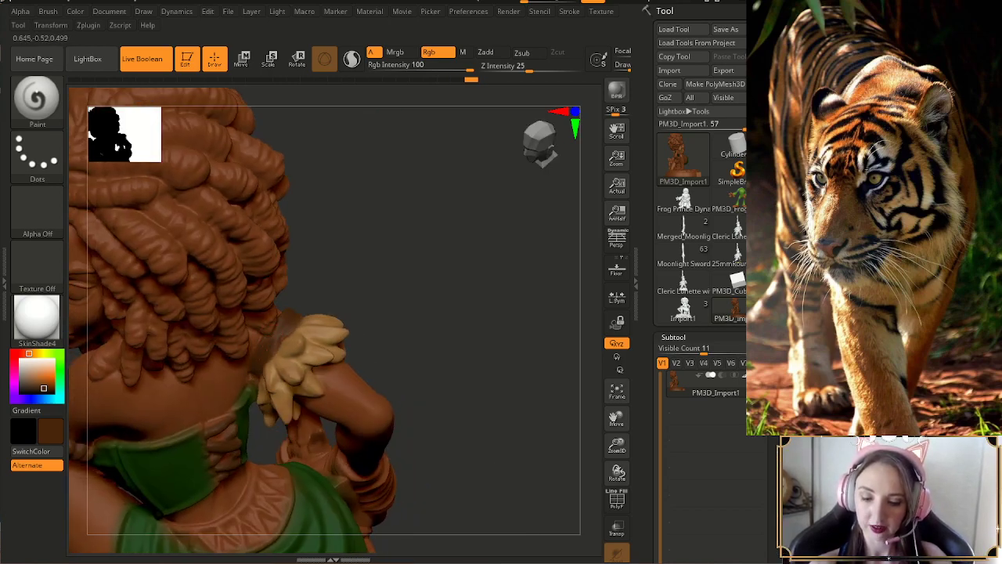
- Sample the feathers' tan at RGB 142, 110, 76, adjust the brush size and paint the outer claws of the forward ring weapon
drag(565, 454, 590, 392)
drag(617, 444, 592, 426)
alt+drag(559, 427, 465, 432)
drag(780, 552, 564, 419)
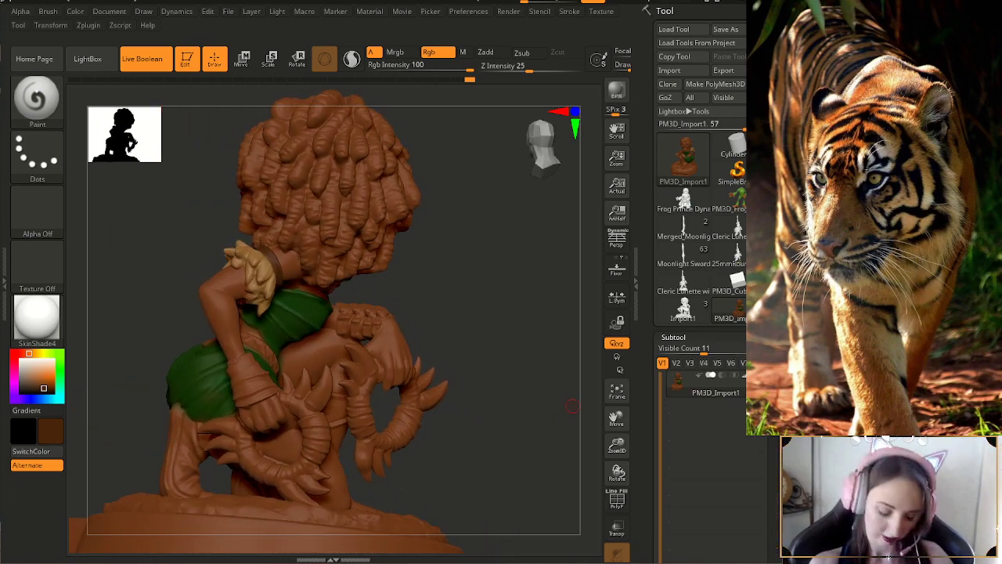
key(c)
key(c)
key(c)
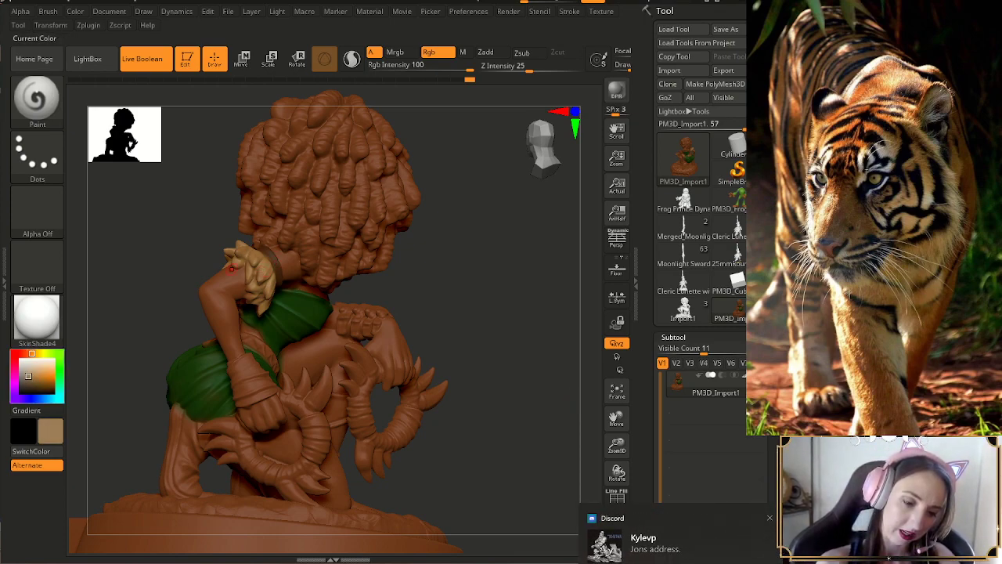
key(c)
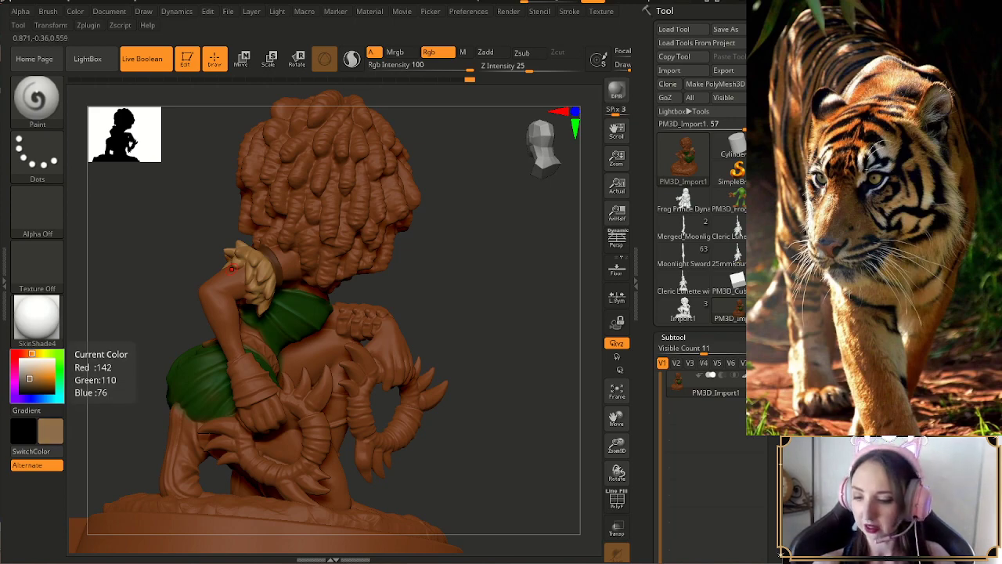
drag(462, 345, 479, 388)
key(s)
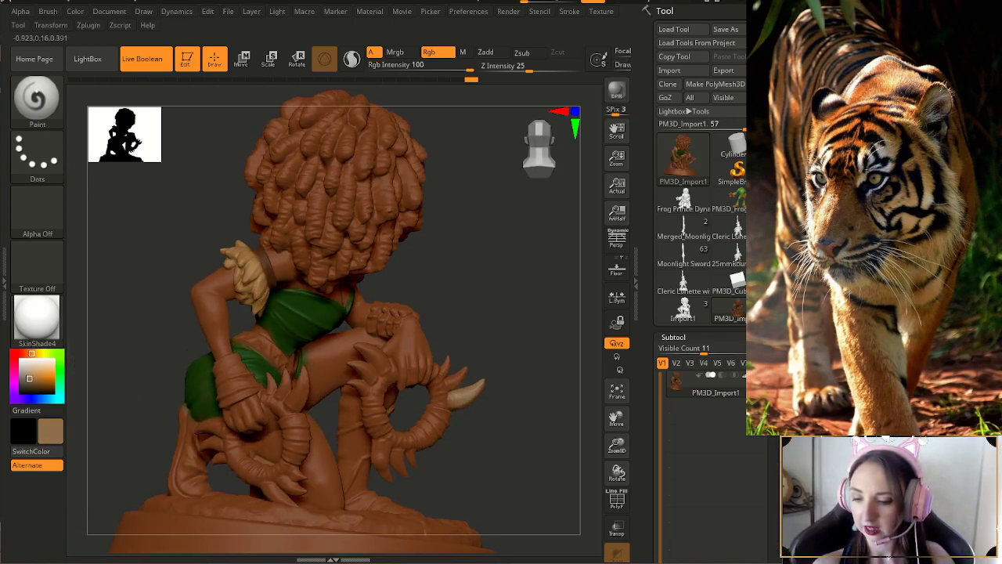
mouse_move(465, 370)
mouse_down()
mouse_move(452, 384)
mouse_move(450, 358)
mouse_up()
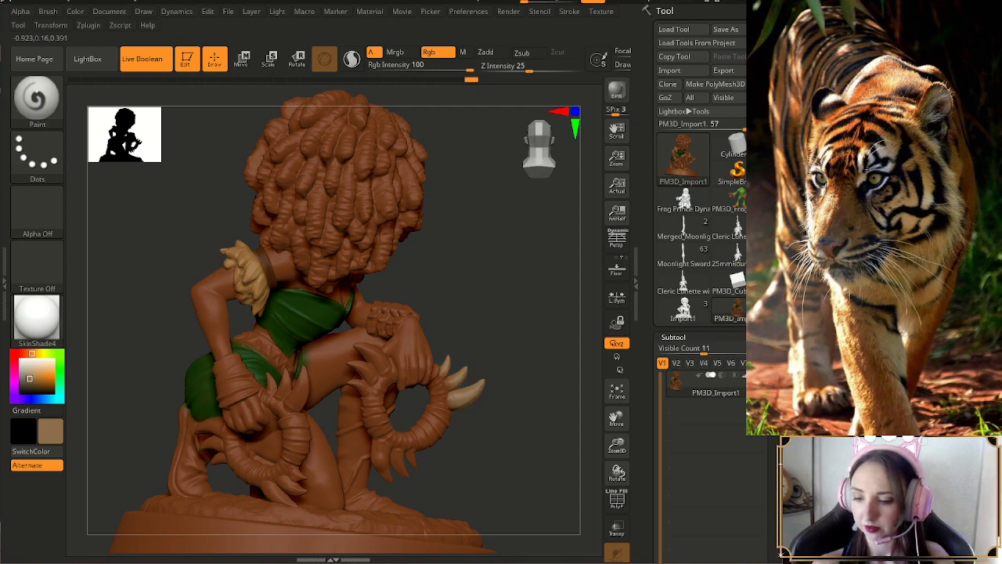
- Paint the far side of the outer claws and the lower claws of the forward ring weapon tan
drag(498, 408, 423, 438)
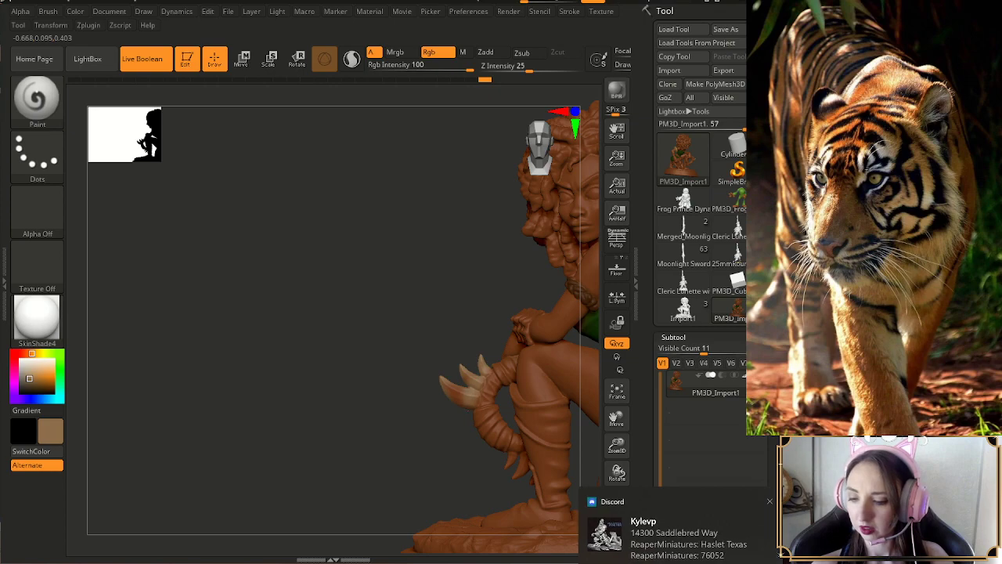
mouse_move(446, 437)
alt+mouse_down()
mouse_move(390, 404)
mouse_move(429, 402)
mouse_move(447, 427)
alt+mouse_up()
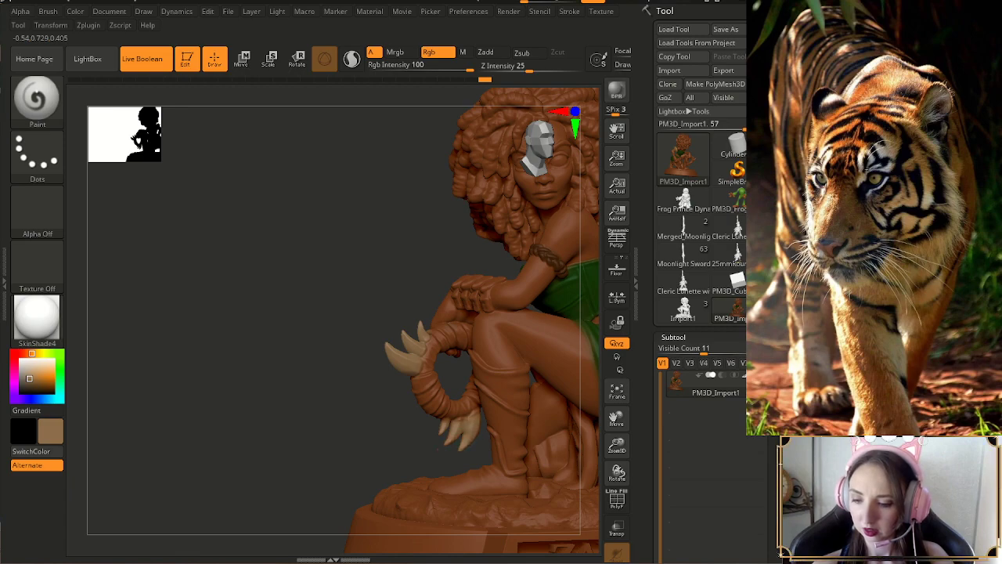
drag(443, 454, 570, 451)
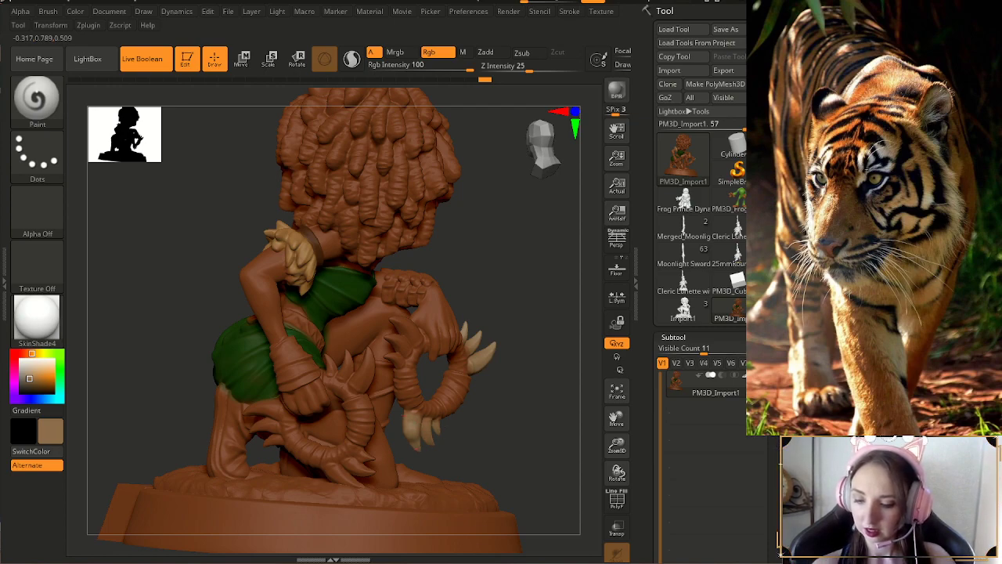
- Thicken the lower claws of the forward ring weapon with the Inflat brush
key(b)
key(i)
key(n)
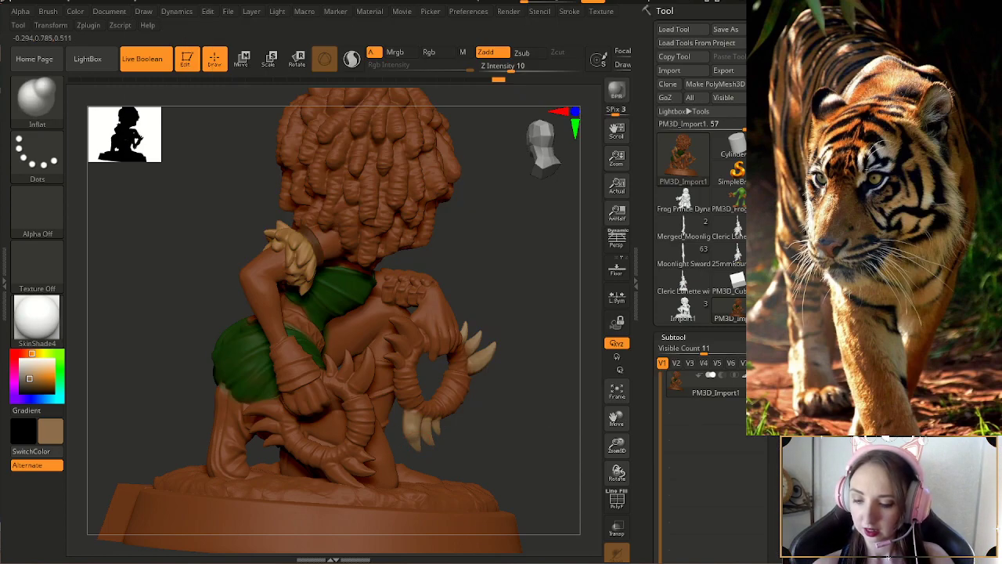
drag(417, 440, 413, 433)
mouse_move(501, 440)
mouse_down()
mouse_move(420, 437)
mouse_move(475, 437)
mouse_up()
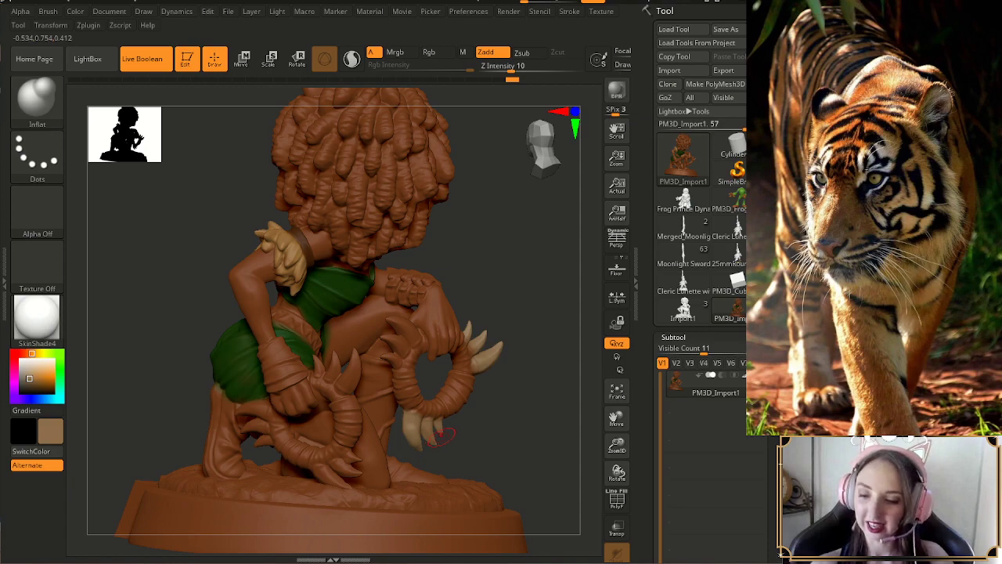
- Switch back to the Paint brush and paint the claws beside the hand on the forward ring weapon tan
key(b)
key(p)
key(a)
drag(501, 438, 445, 436)
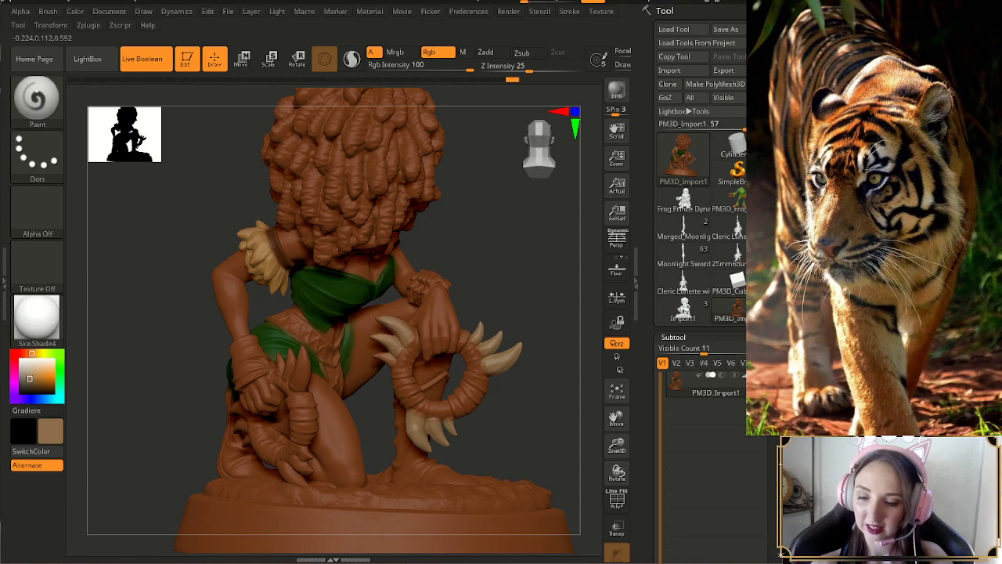
drag(491, 311, 501, 407)
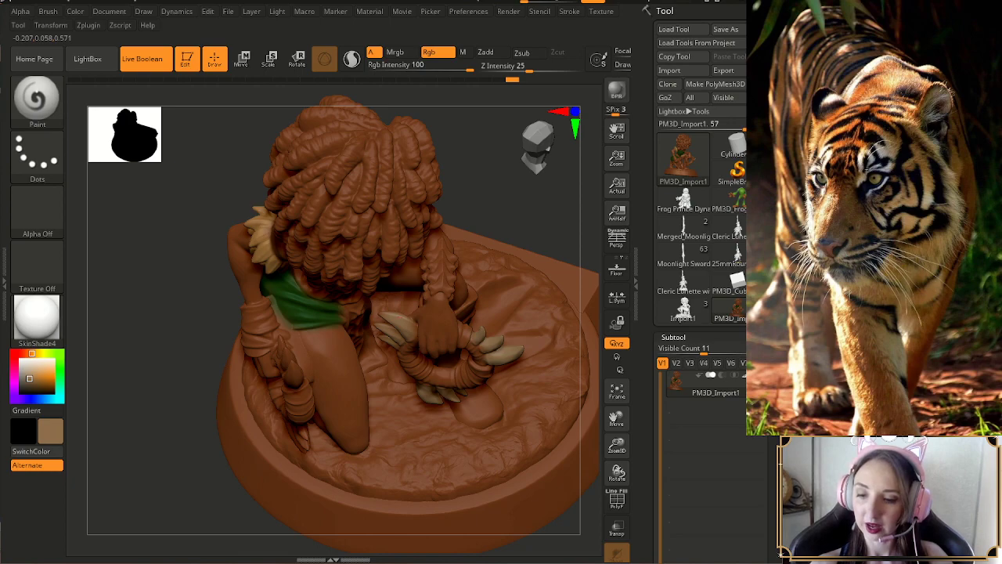
- Paint the top and outer side of the ridged bracer on the forearm resting on the knee tan
drag(160, 336, 376, 313)
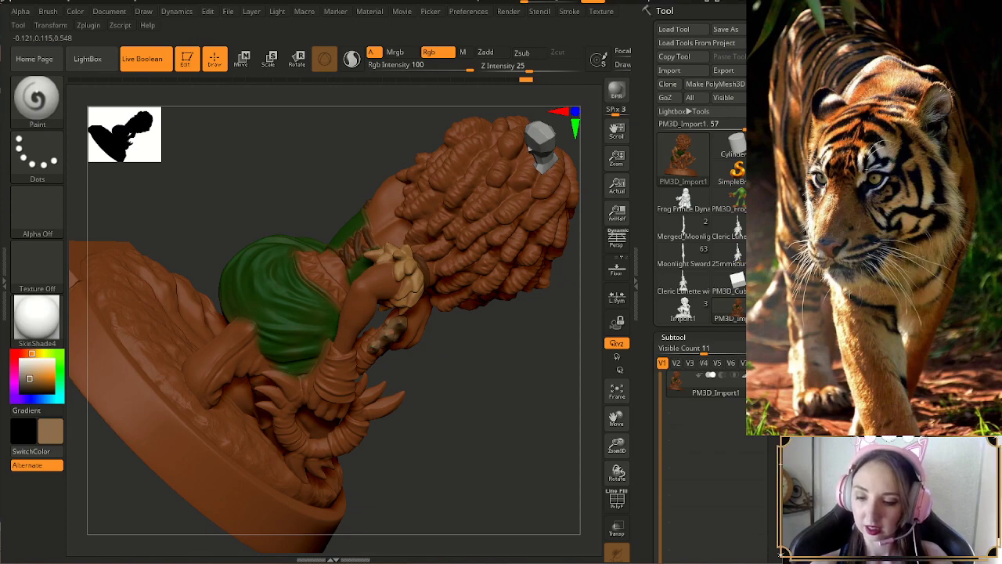
drag(517, 415, 415, 348)
drag(537, 318, 392, 309)
right_drag(395, 310, 388, 411)
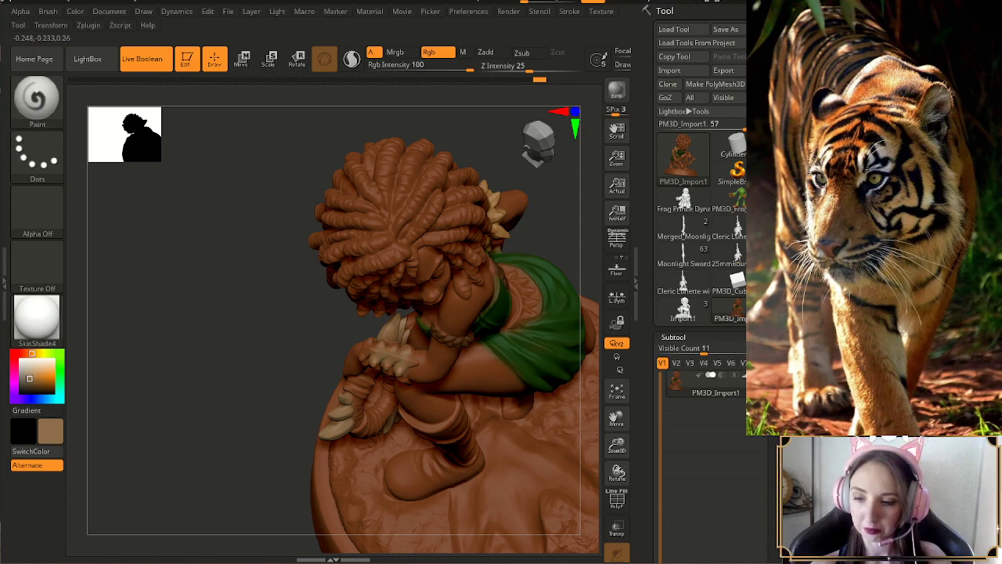
right_drag(414, 363, 455, 321)
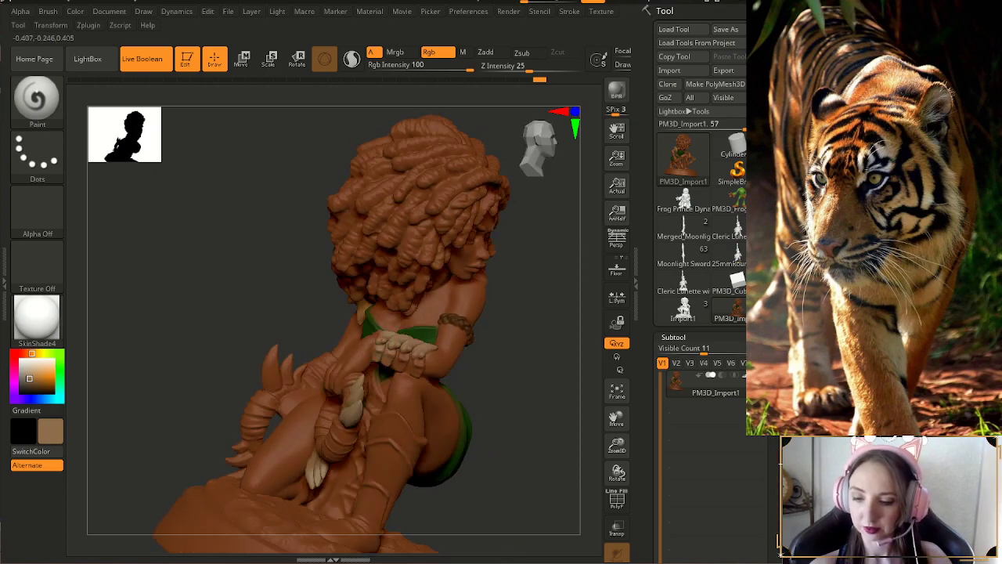
- Adjust the brush size and paint the edges and inner side of the knee-side forearm's bracer tan
right_drag(462, 313, 415, 361)
key(s)
drag(422, 351, 413, 349)
mouse_move(413, 349)
right_down()
mouse_move(485, 345)
mouse_move(516, 391)
right_up()
right_drag(474, 345, 505, 359)
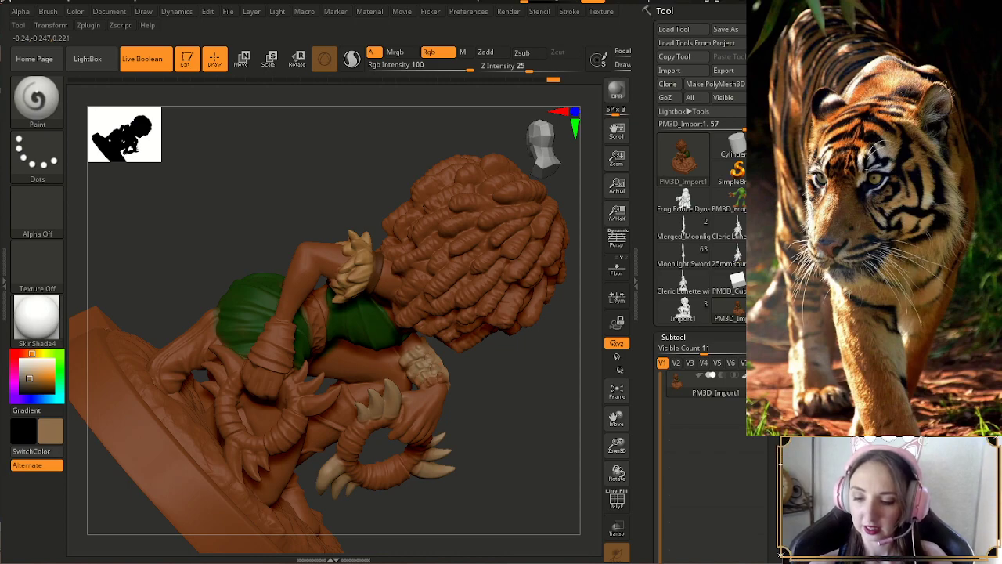
right_drag(485, 376, 405, 407)
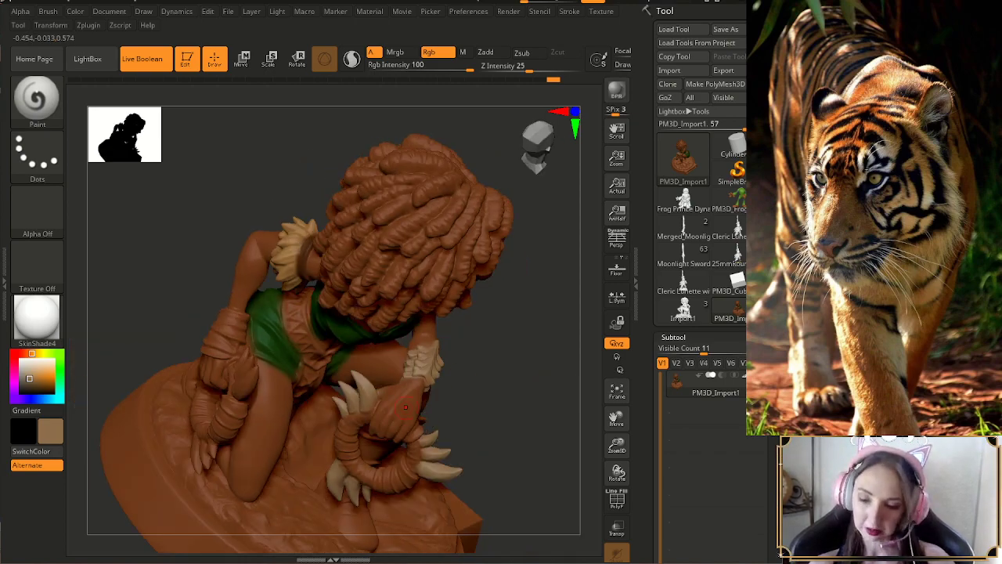
- Sample the reddish brown to clean up around the forward hand and ring claws, and resample the bone tan
key(c)
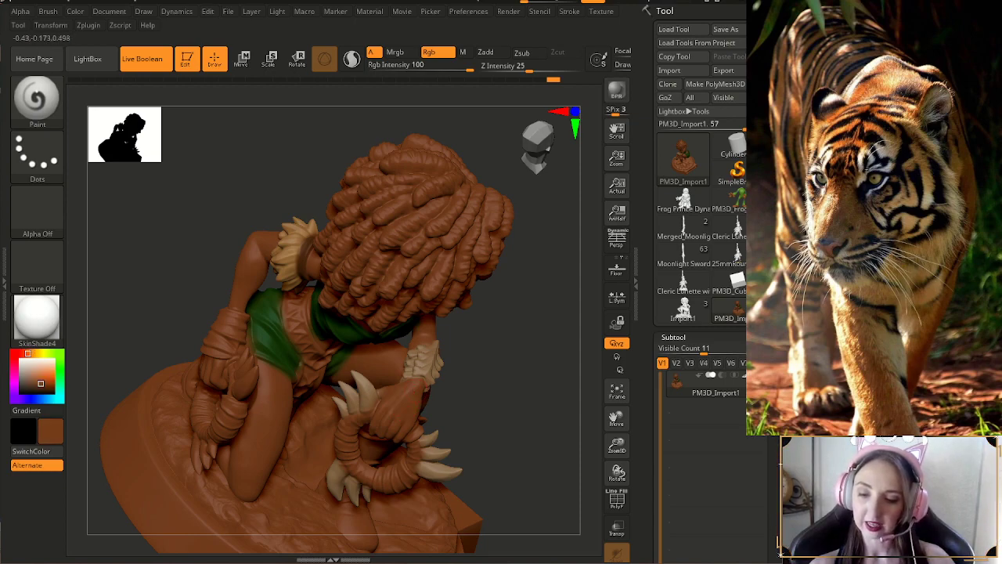
right_drag(365, 440, 440, 451)
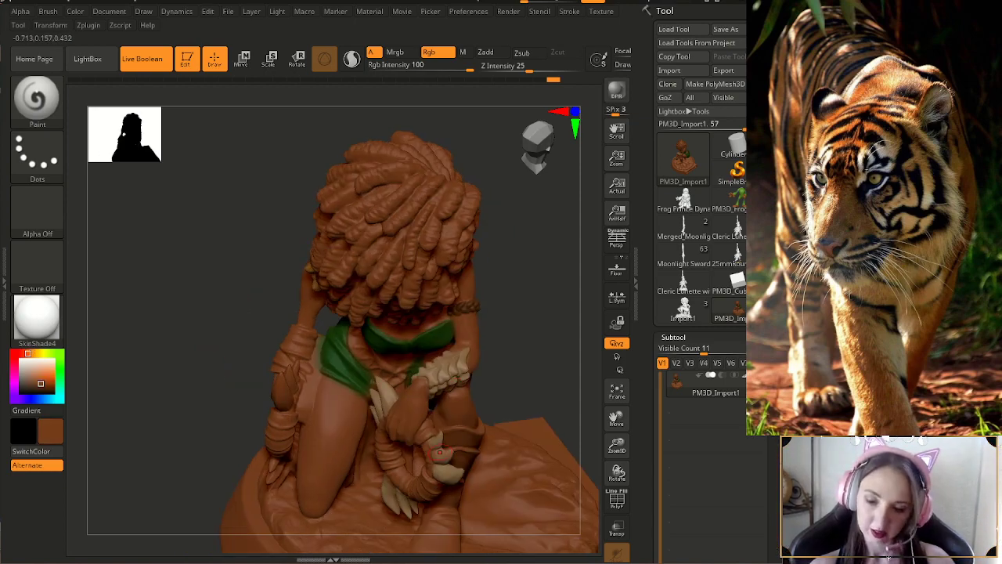
key(c)
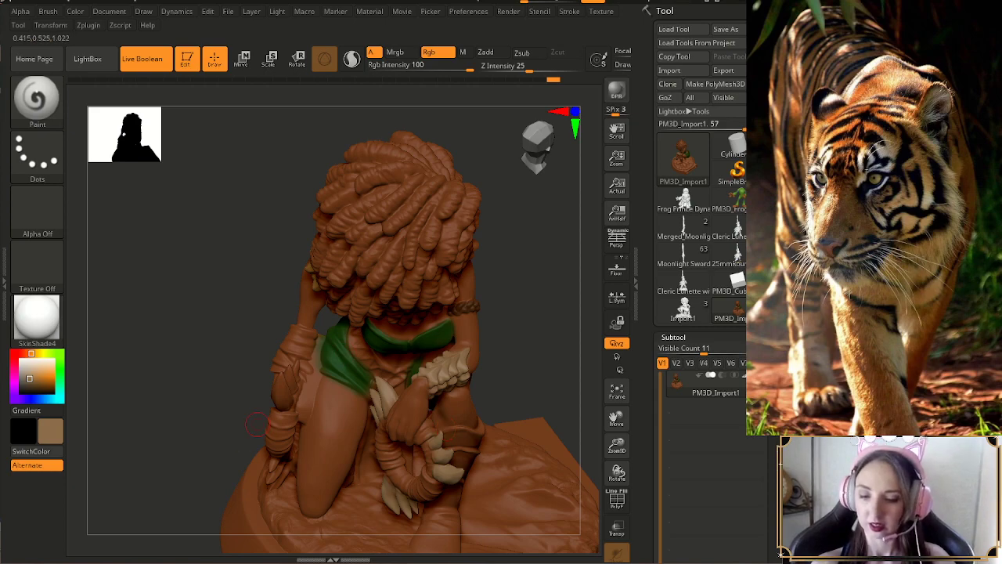
- Paint the upper claws of the ring weapon in the lowered hand bone tan from both sides
mouse_move(549, 331)
mouse_down()
mouse_move(583, 274)
mouse_move(587, 332)
mouse_move(575, 345)
mouse_move(548, 314)
mouse_up()
drag(466, 334, 409, 391)
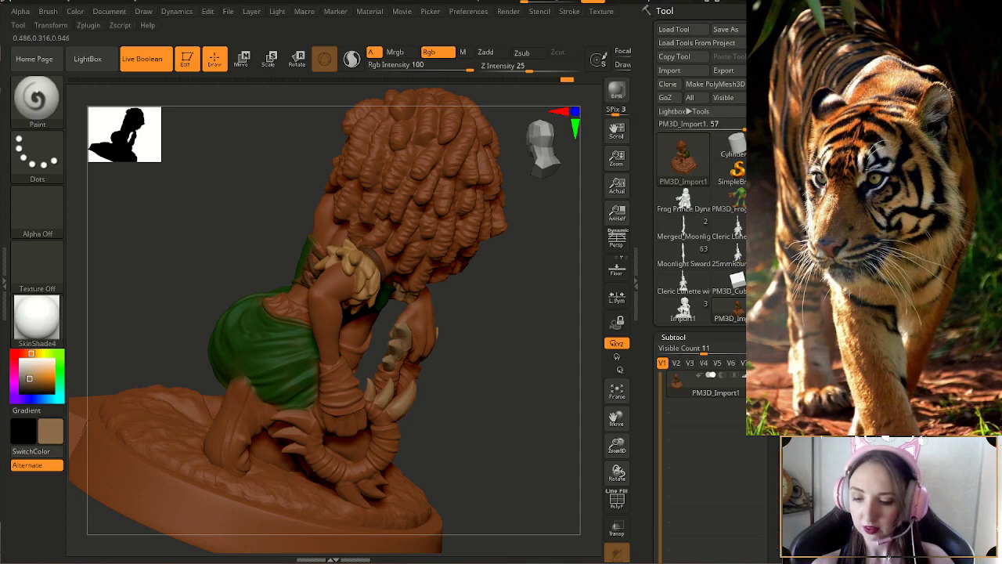
drag(505, 418, 320, 439)
drag(399, 400, 363, 426)
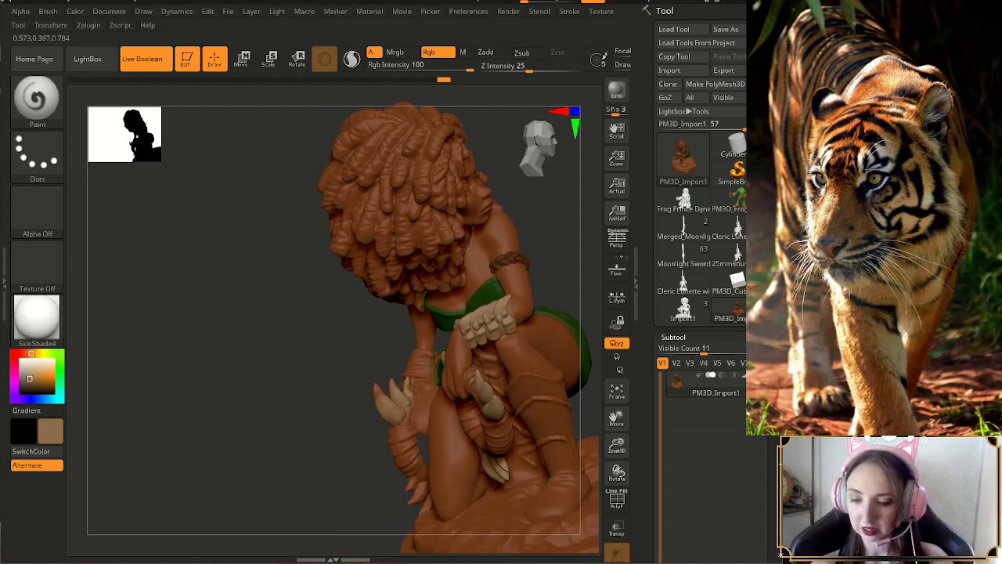
drag(329, 391, 289, 467)
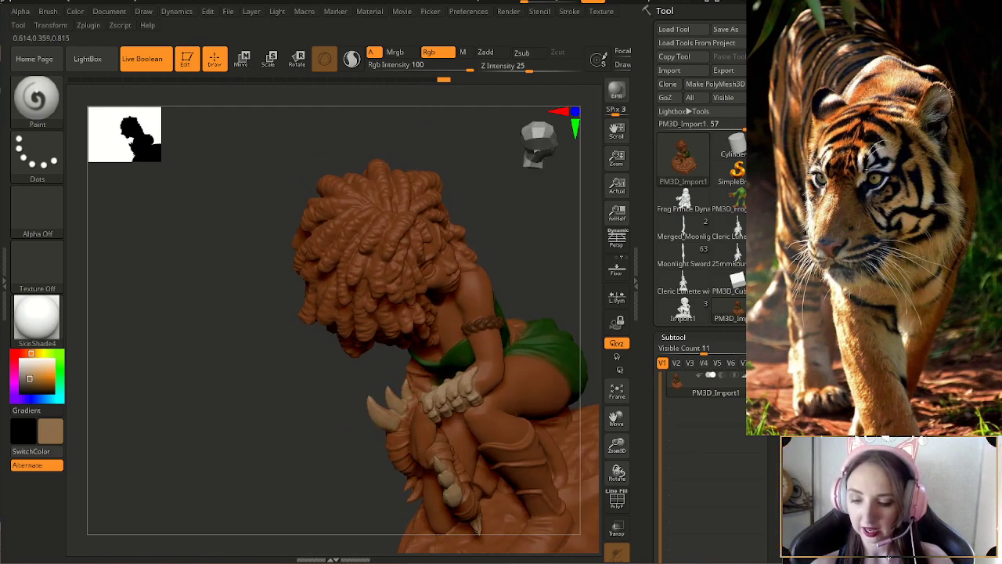
drag(314, 383, 337, 391)
mouse_move(781, 552)
mouse_down()
mouse_move(888, 557)
mouse_move(783, 552)
mouse_up()
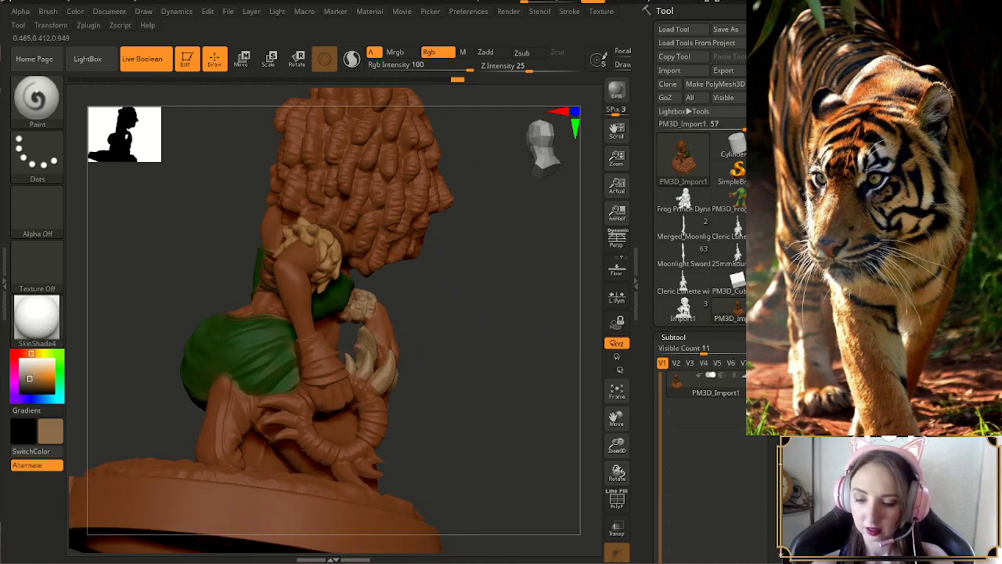
- Paint the lower front claws of the lowered hand's ring weapon bone tan
mouse_move(454, 364)
mouse_down()
mouse_move(470, 409)
mouse_move(493, 429)
mouse_up()
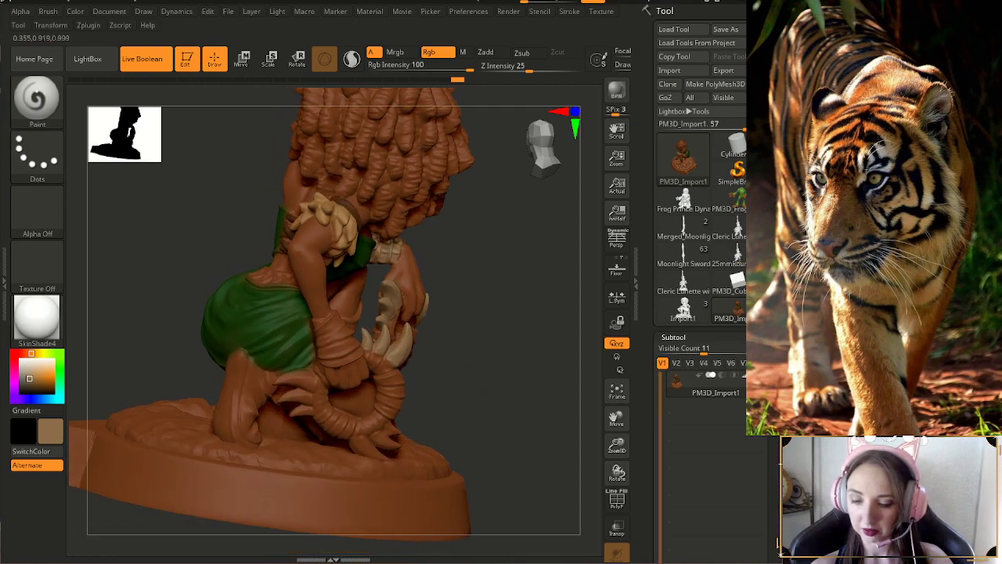
drag(380, 441, 384, 434)
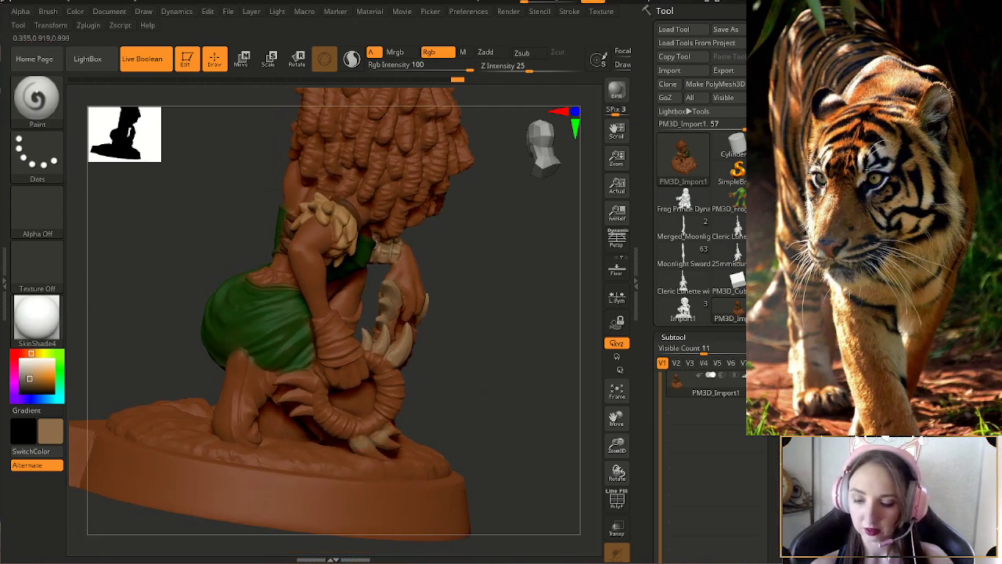
mouse_move(780, 552)
mouse_down()
mouse_move(807, 552)
mouse_move(780, 553)
mouse_up()
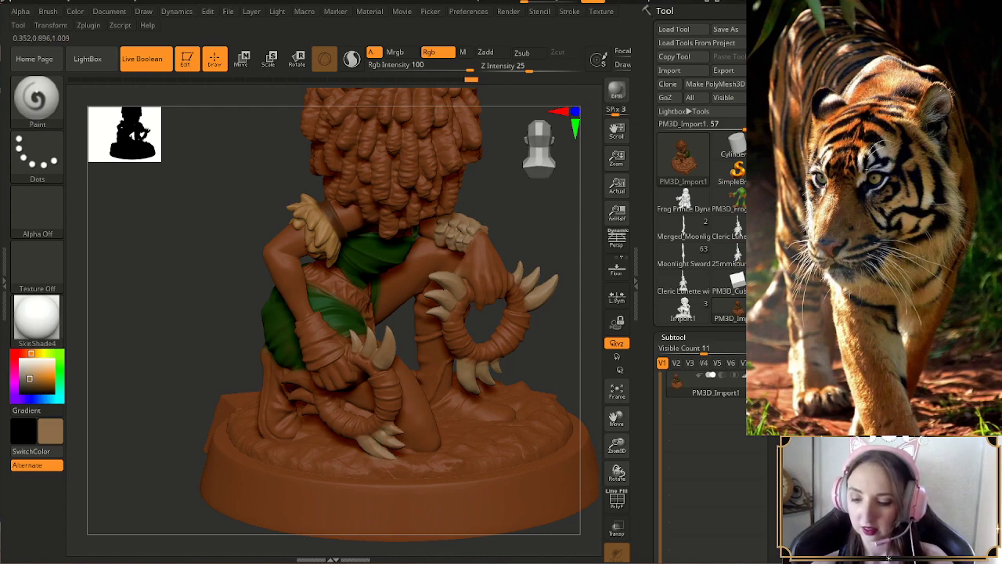
right_drag(432, 422, 438, 344)
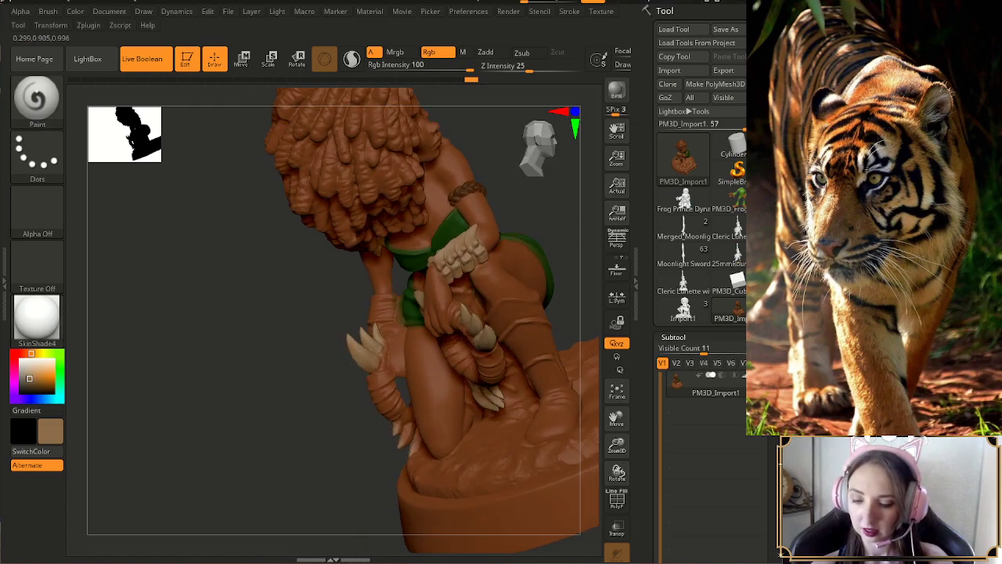
drag(782, 552, 888, 553)
- Paint the rear claws and remaining claw sides of the lowered hand's ring weapon bone tan
right_drag(313, 438, 405, 349)
drag(362, 346, 336, 338)
drag(781, 552, 889, 557)
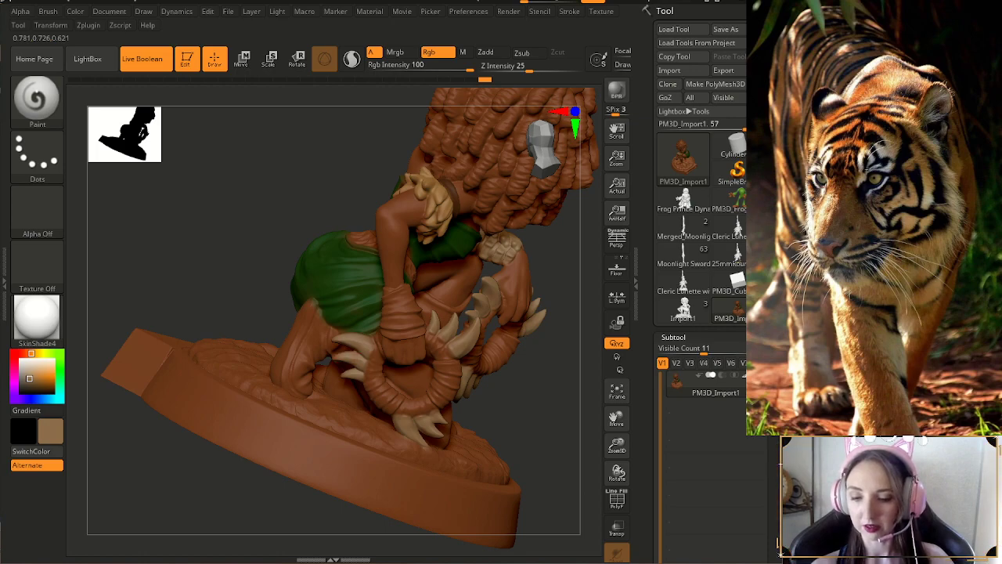
drag(508, 385, 519, 402)
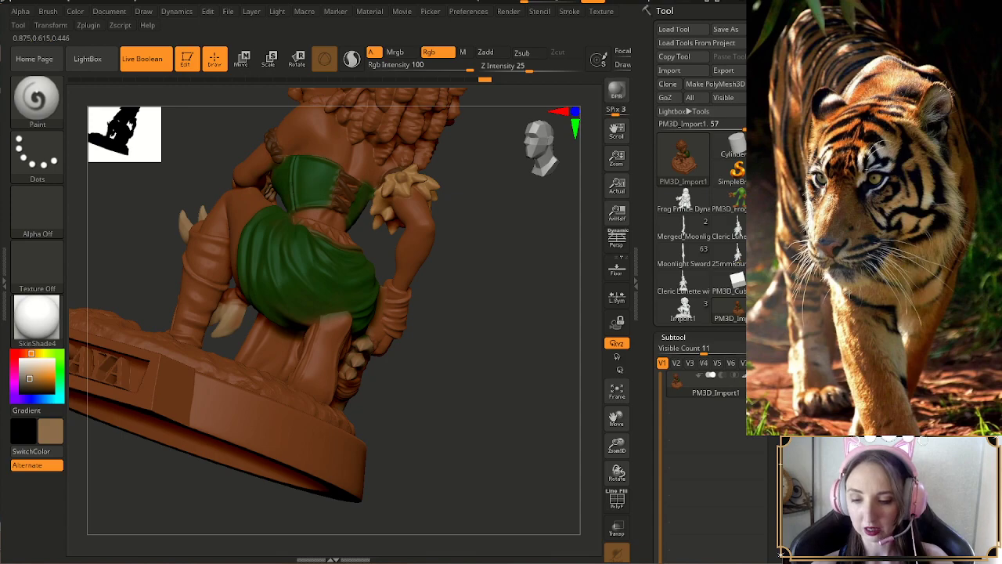
drag(781, 550, 888, 557)
drag(780, 552, 776, 541)
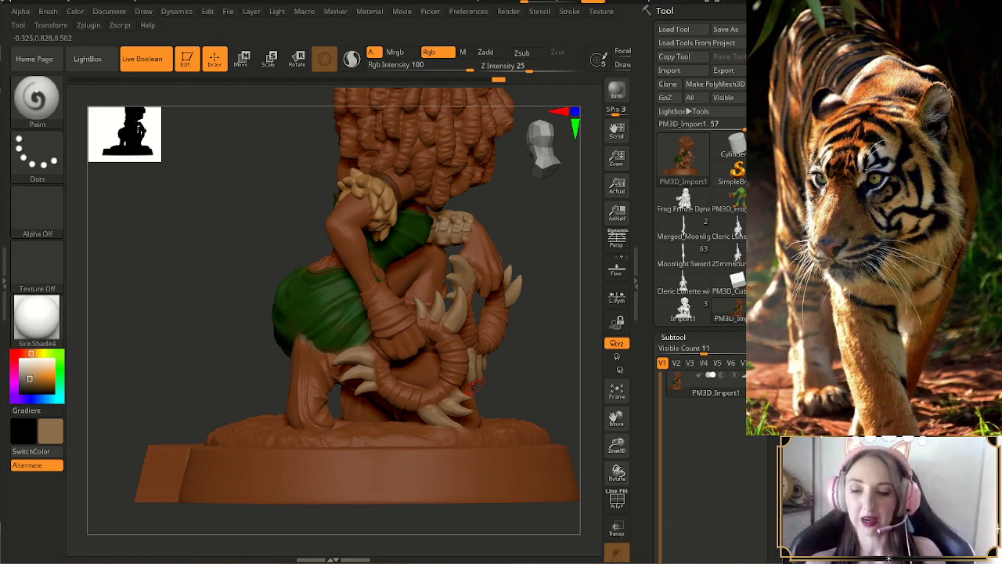
- Inspect the whole painted figurine from the front and examine the face up close
mouse_move(538, 269)
mouse_down()
mouse_move(419, 278)
mouse_move(327, 334)
mouse_move(558, 290)
mouse_move(591, 342)
mouse_up()
drag(617, 444, 615, 427)
mouse_move(540, 313)
mouse_down()
mouse_move(470, 317)
mouse_move(419, 352)
mouse_up()
mouse_move(533, 349)
mouse_down()
mouse_move(526, 368)
mouse_move(557, 388)
mouse_move(559, 427)
mouse_up()
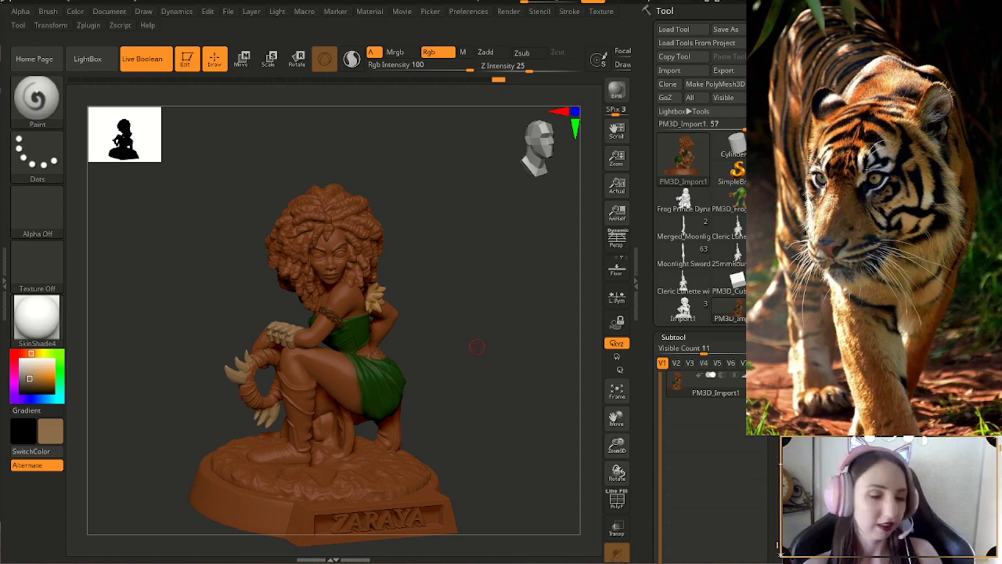
mouse_move(475, 318)
mouse_down()
mouse_move(467, 339)
mouse_move(480, 354)
mouse_move(495, 348)
mouse_up()
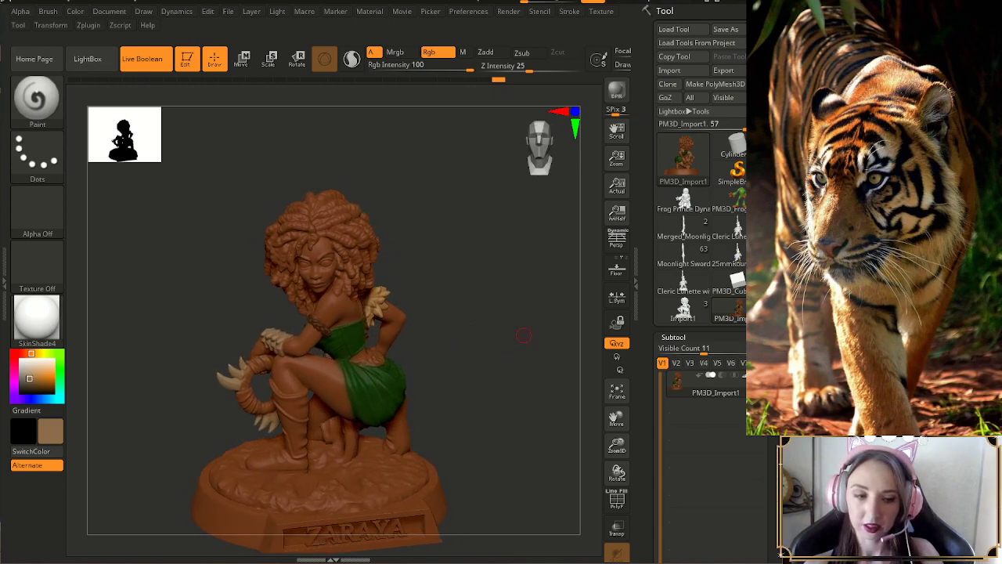
drag(508, 354, 515, 378)
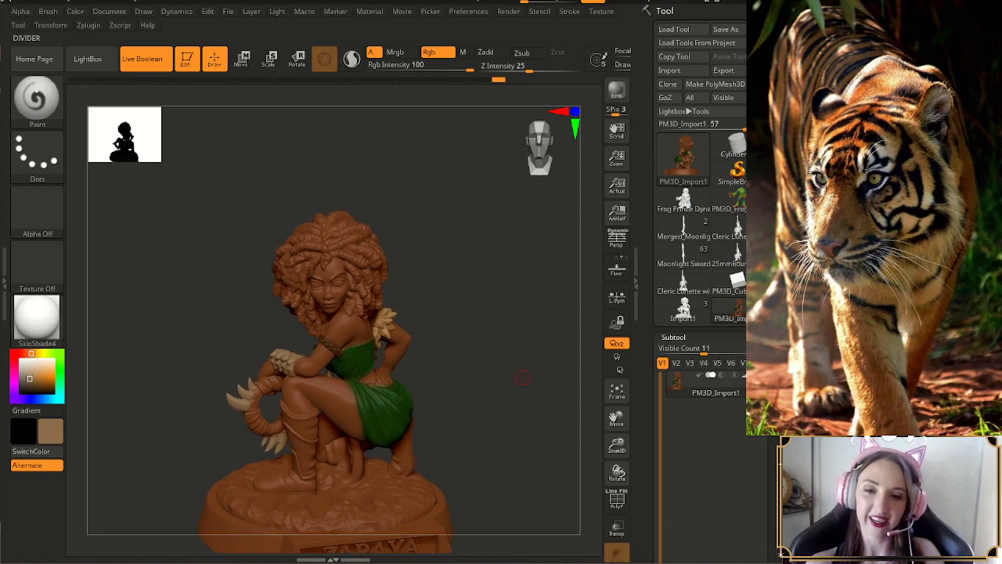
drag(616, 445, 616, 505)
alt+drag(574, 357, 597, 545)
mouse_move(514, 347)
alt+mouse_down()
mouse_move(516, 366)
mouse_move(521, 319)
alt+mouse_up()
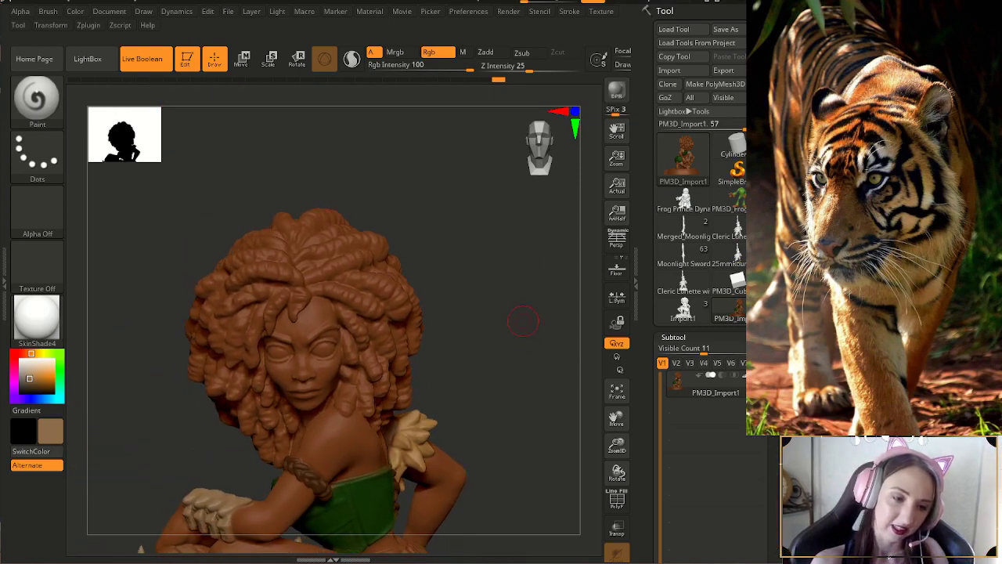
- Choose an olive yellow, adjust the brush size and paint both eyeballs with it
drag(31, 379, 39, 380)
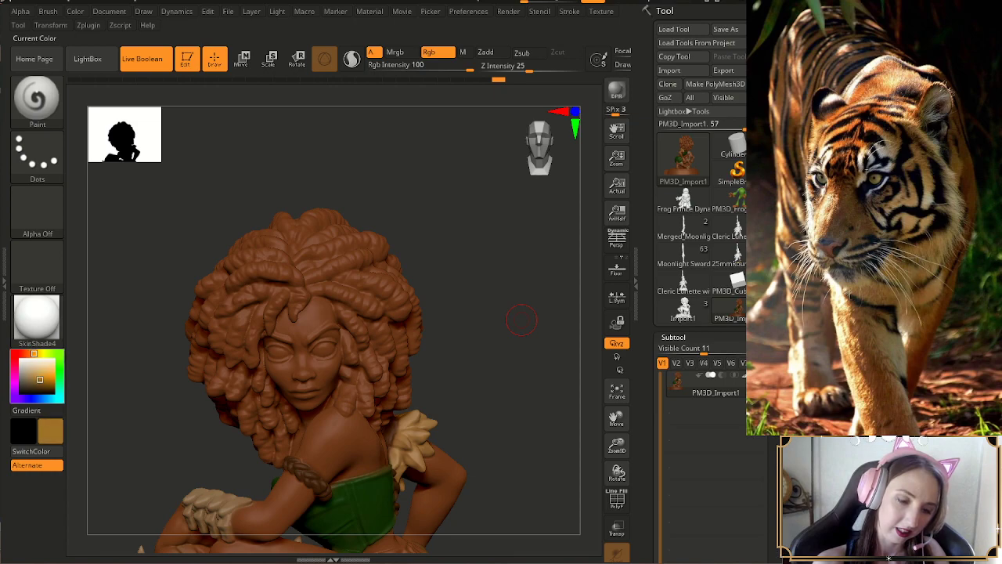
drag(39, 380, 32, 381)
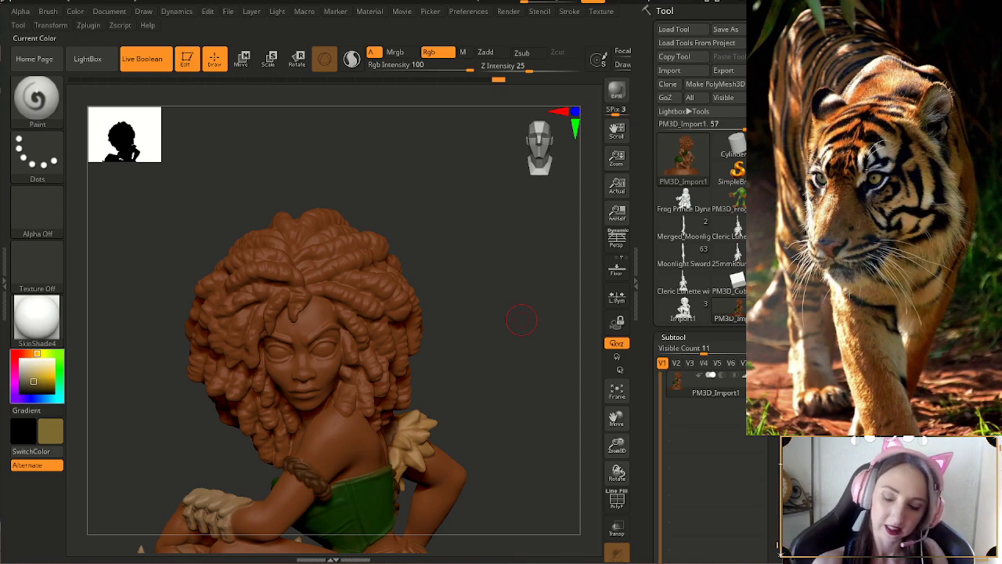
drag(617, 445, 617, 471)
alt+right_drag(293, 210, 355, 281)
key(s)
drag(350, 289, 337, 287)
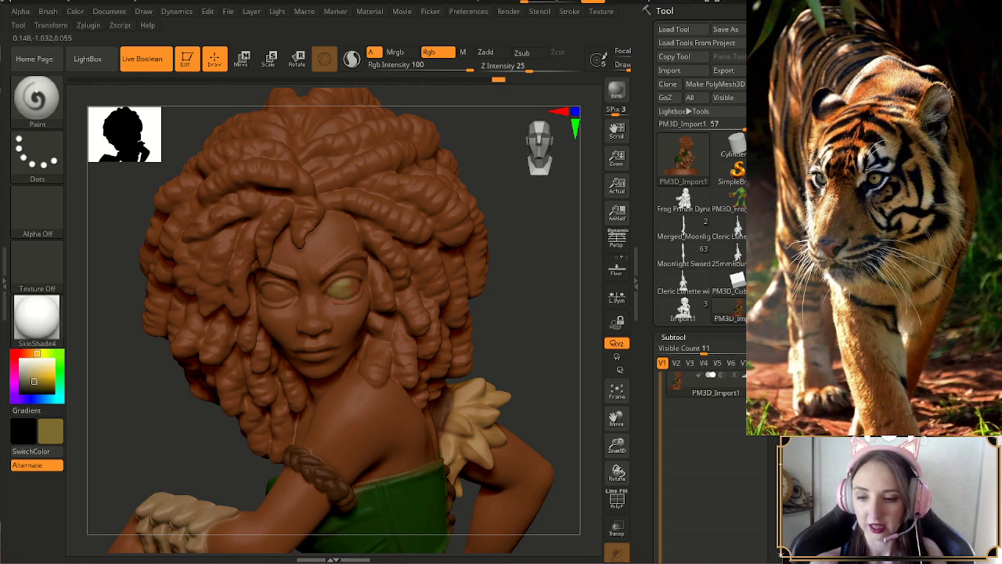
drag(499, 298, 349, 285)
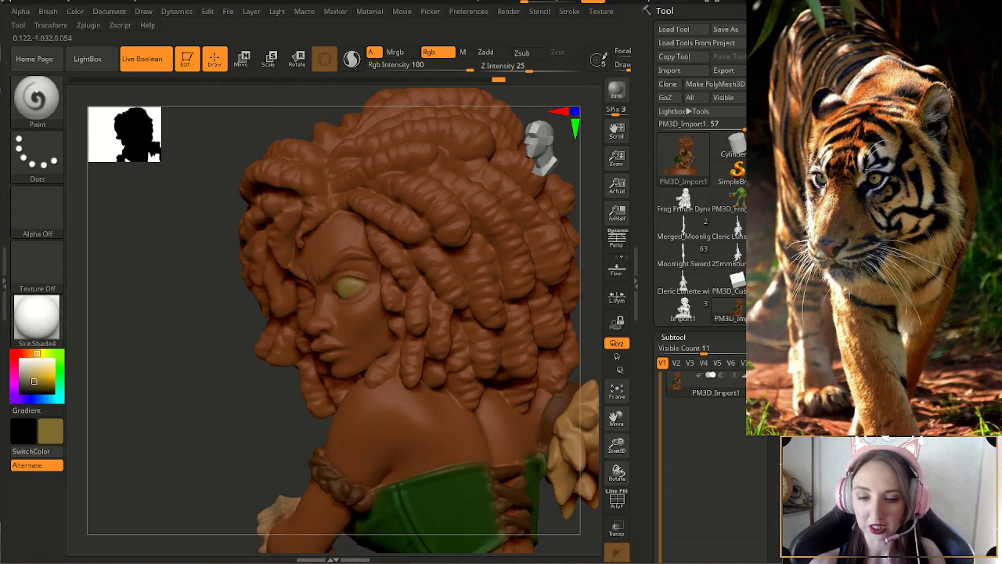
drag(173, 296, 307, 287)
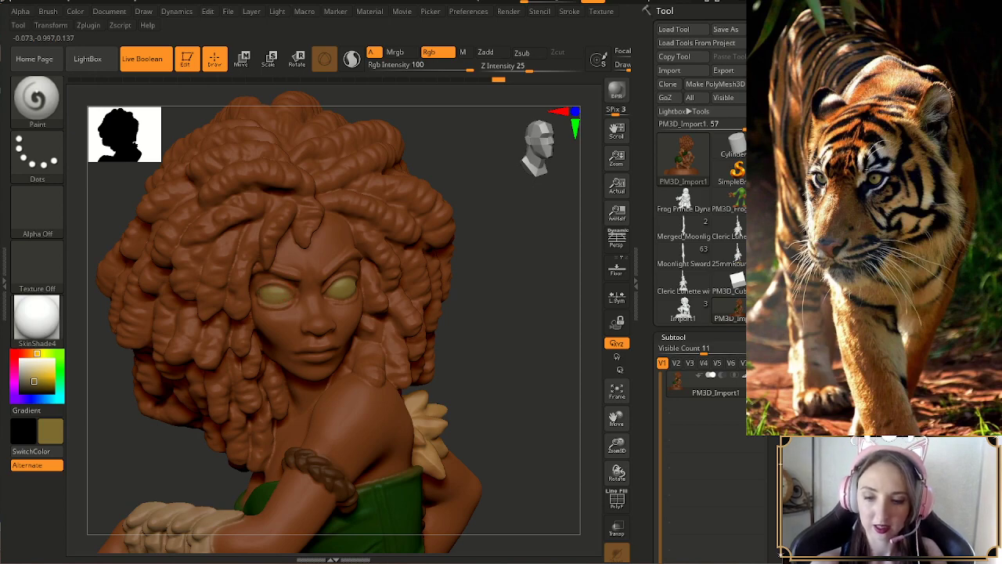
- Choose a darker olive and shade the edges of both eyes
drag(477, 296, 505, 309)
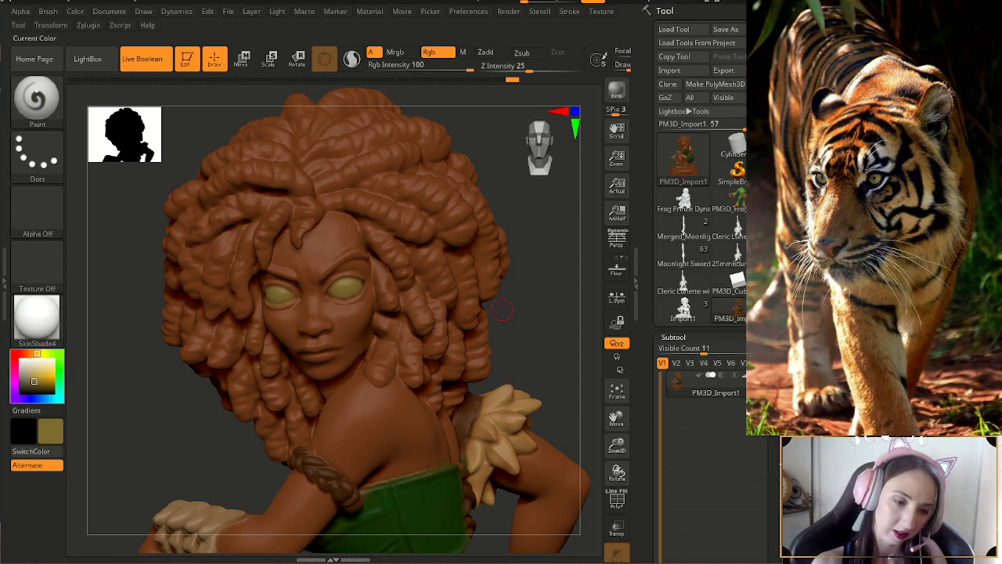
click(32, 385)
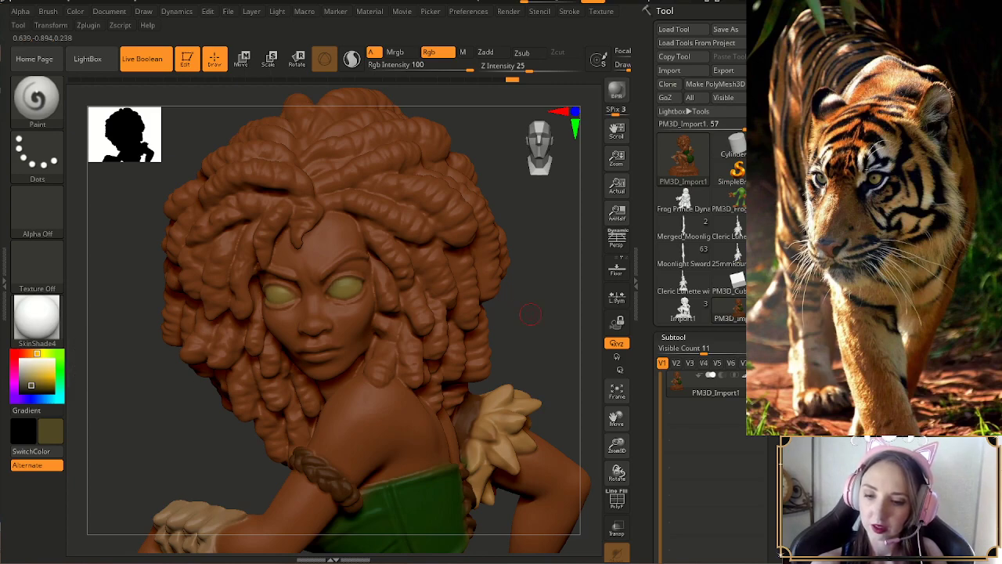
drag(530, 314, 383, 283)
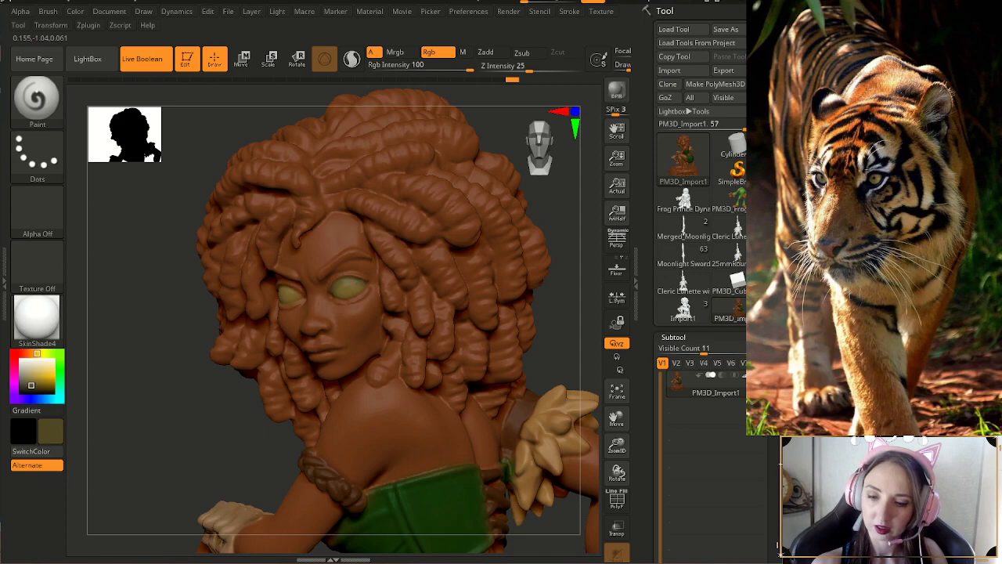
drag(548, 313, 618, 320)
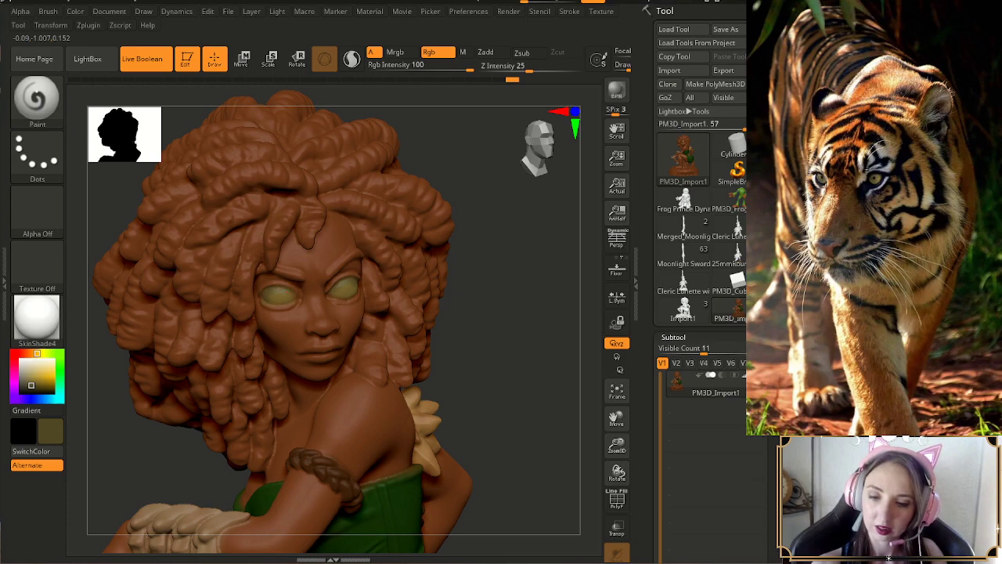
drag(580, 309, 519, 307)
mouse_move(519, 312)
mouse_down()
mouse_move(498, 312)
mouse_move(517, 313)
mouse_up()
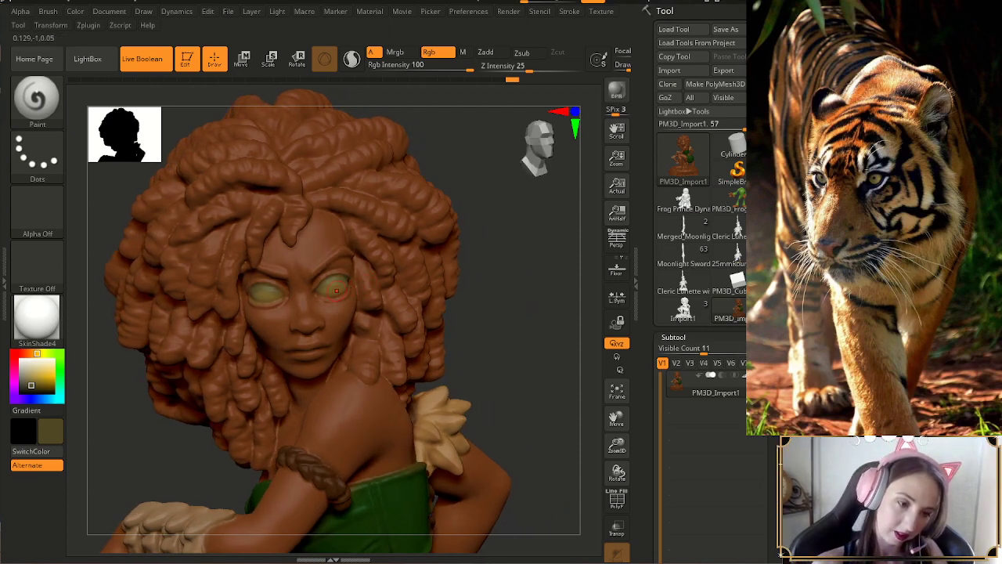
- Sample the eye colour, choose a lighter yellow tan, adjust the brush size and brighten the centres of both eyes
key(c)
key(c)
key(c)
drag(34, 377, 31, 375)
key(s)
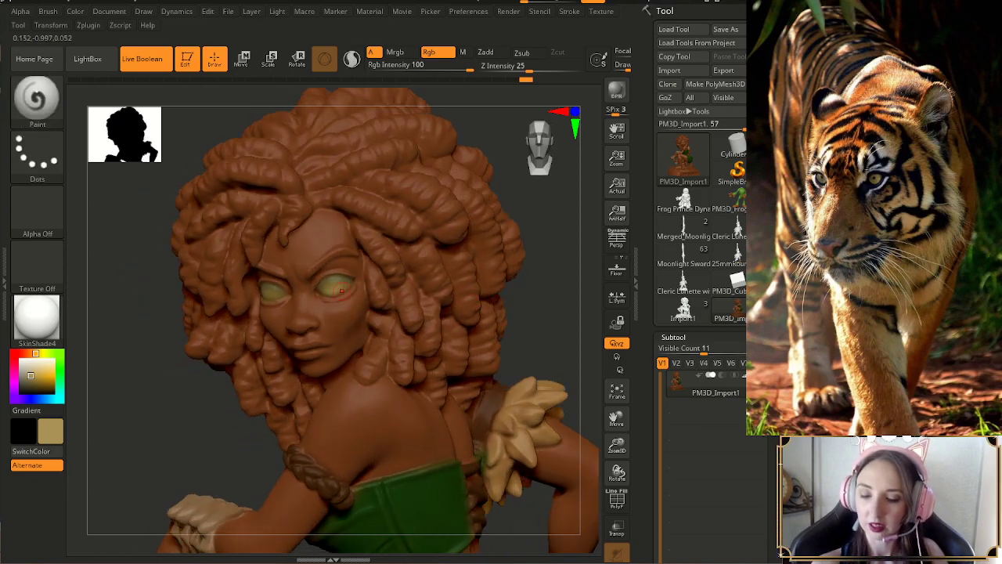
drag(524, 313, 438, 291)
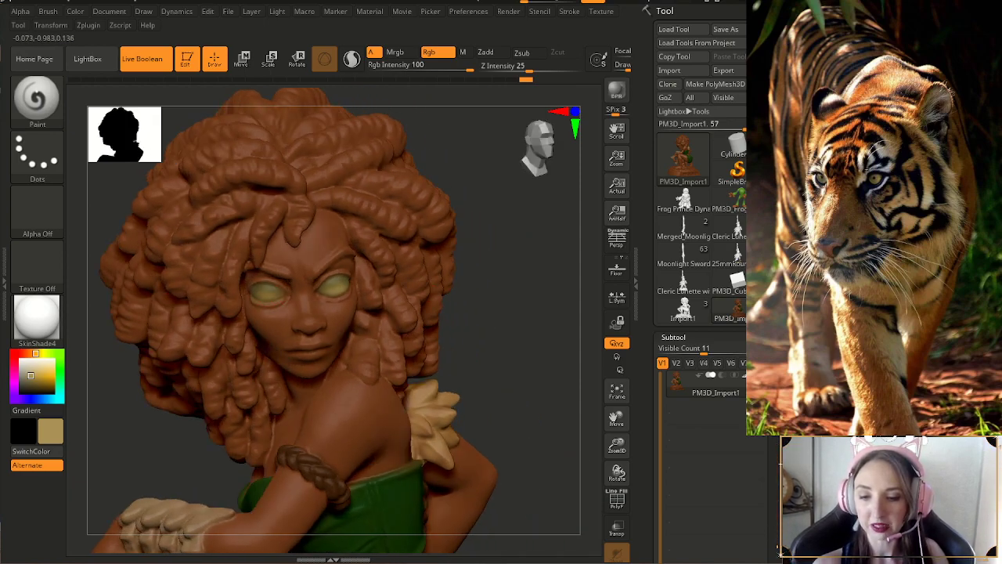
click(268, 292)
mouse_move(526, 313)
mouse_down()
mouse_move(495, 311)
mouse_move(489, 321)
mouse_up()
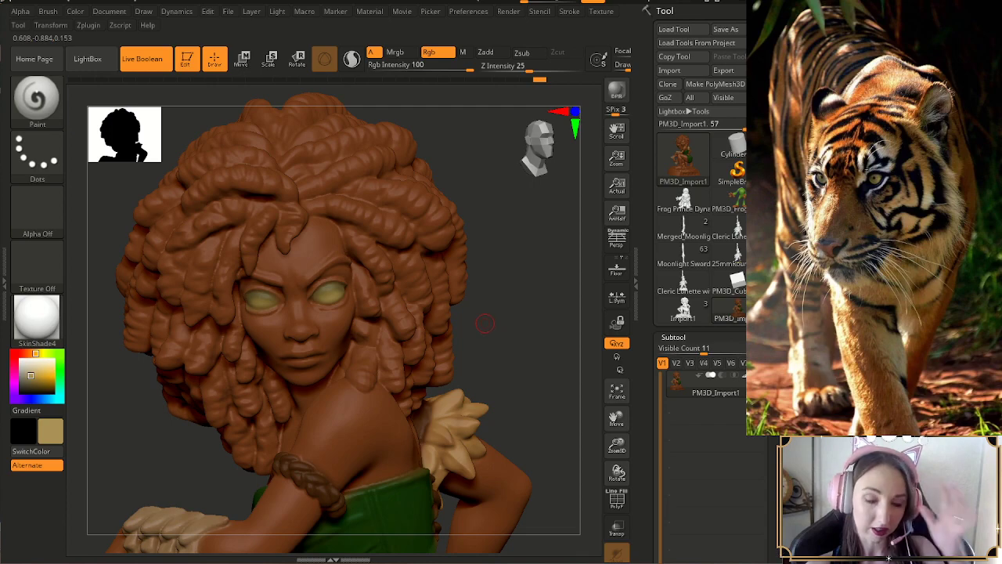
- Set the colour to near-black (red 27, green 23, blue 21) and paint a round pupil in each eye
drag(485, 323, 479, 325)
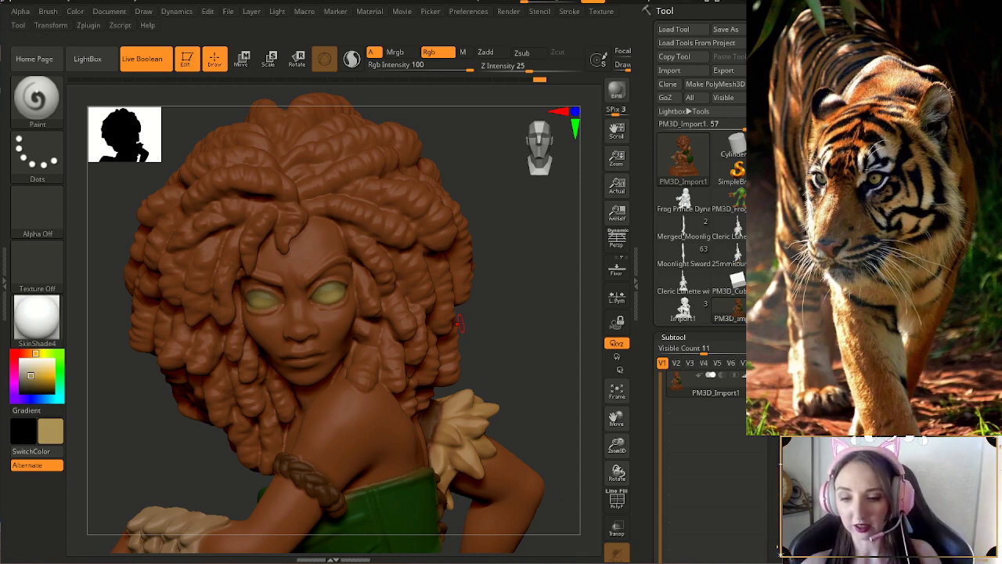
drag(616, 446, 616, 443)
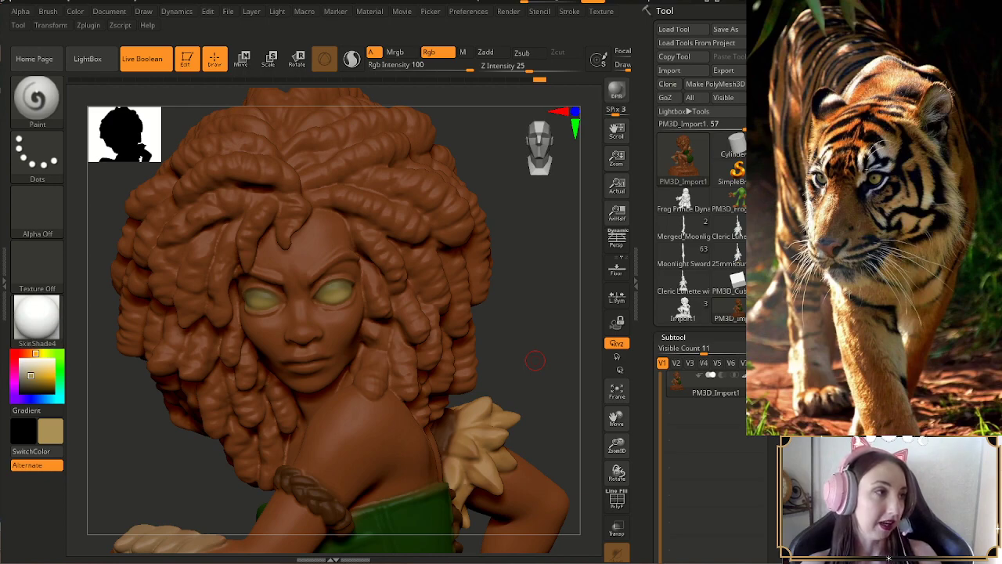
drag(535, 360, 533, 359)
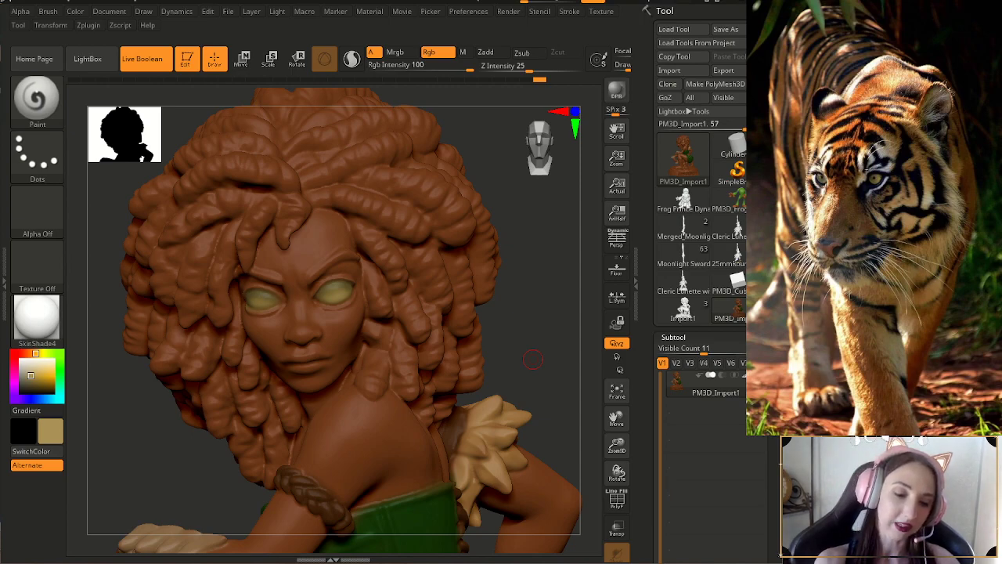
drag(30, 375, 23, 390)
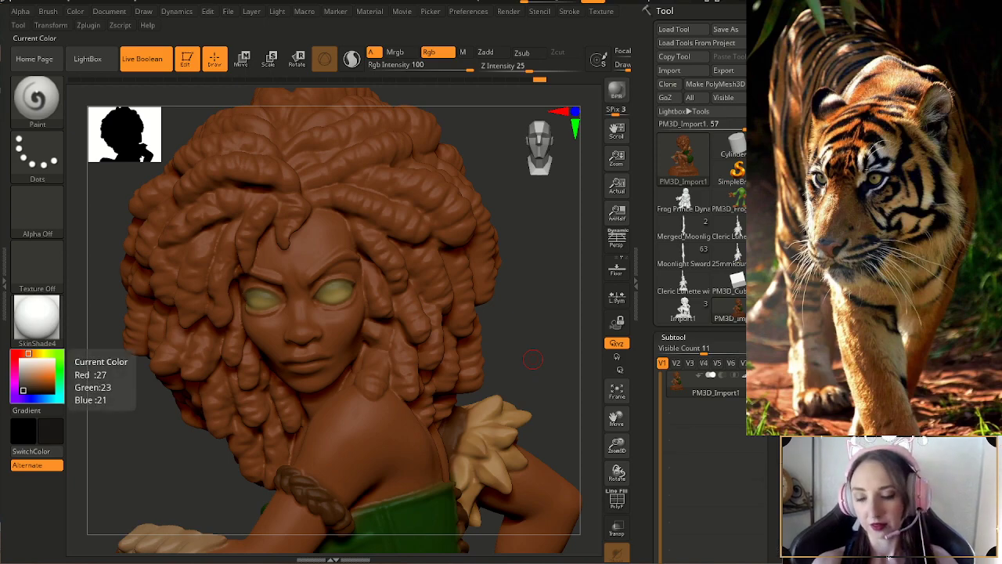
drag(338, 288, 336, 293)
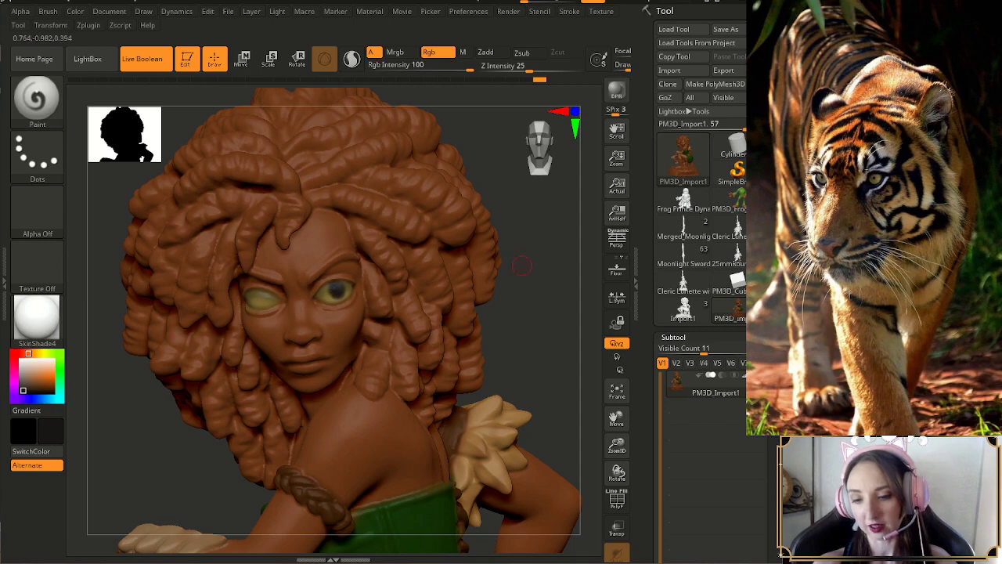
drag(516, 254, 501, 263)
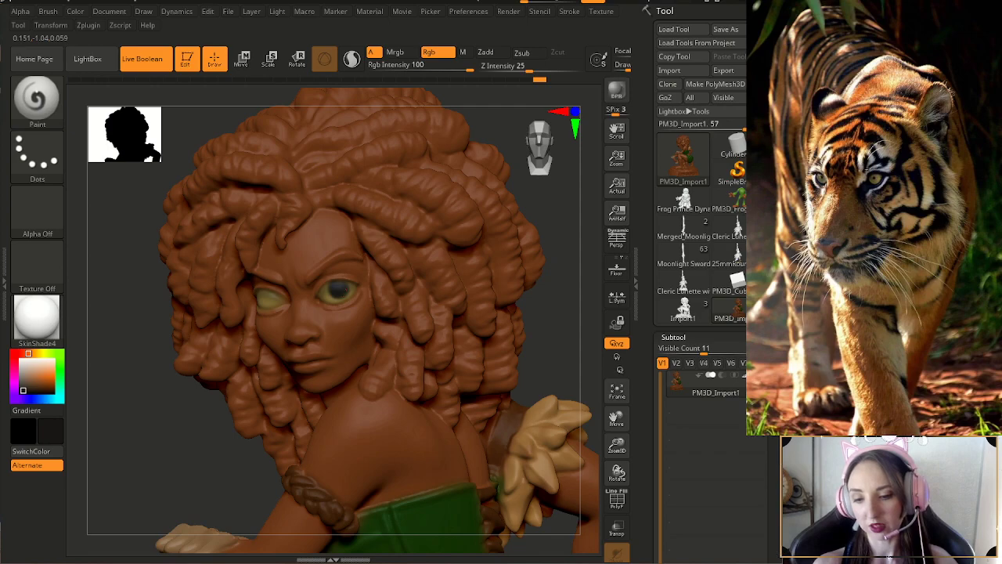
drag(521, 274, 543, 279)
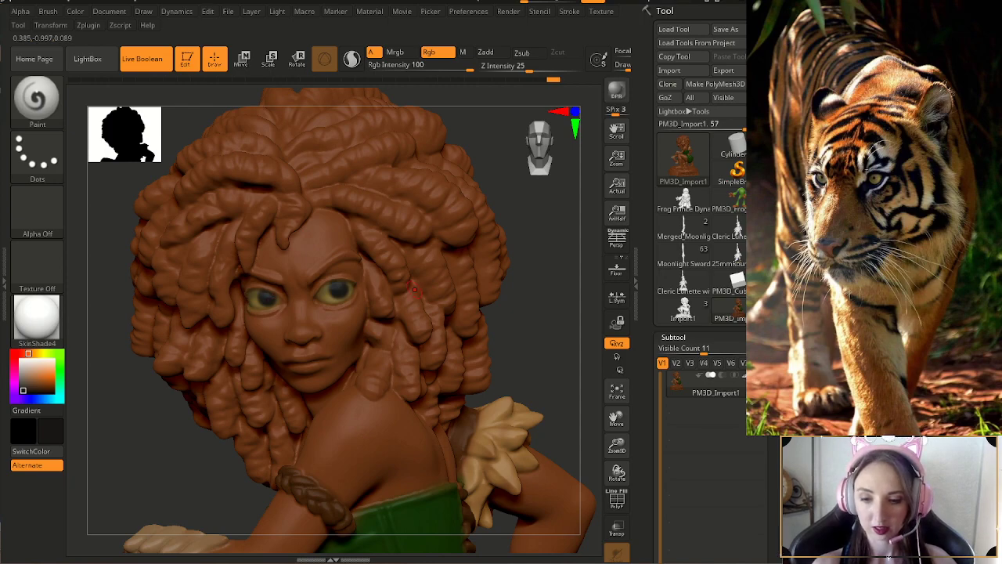
- Choose a darker near-black and deepen the pupils of both eyes with it
drag(545, 276, 521, 276)
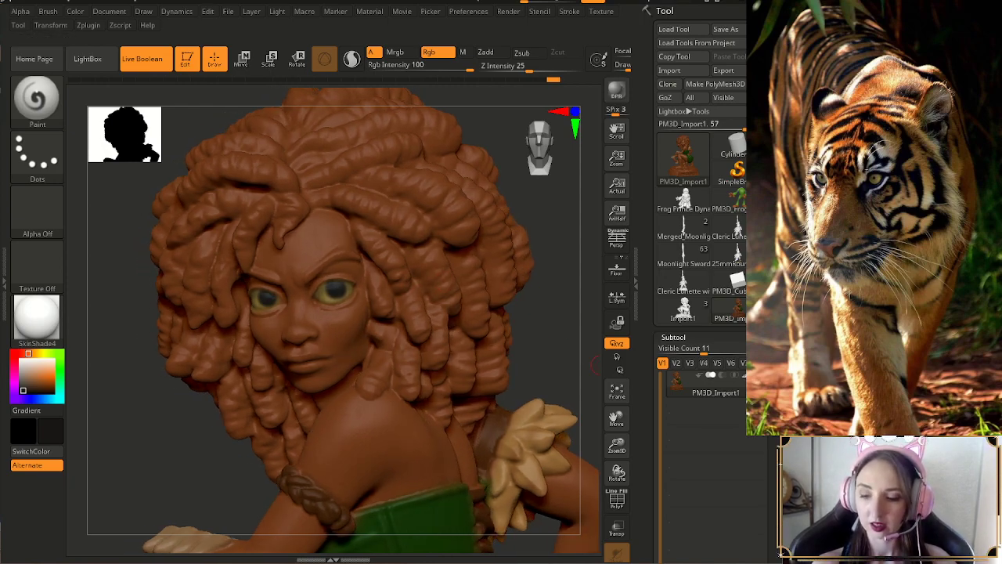
drag(617, 447, 616, 474)
mouse_move(589, 427)
alt+mouse_down()
mouse_move(546, 442)
mouse_move(567, 437)
alt+mouse_up()
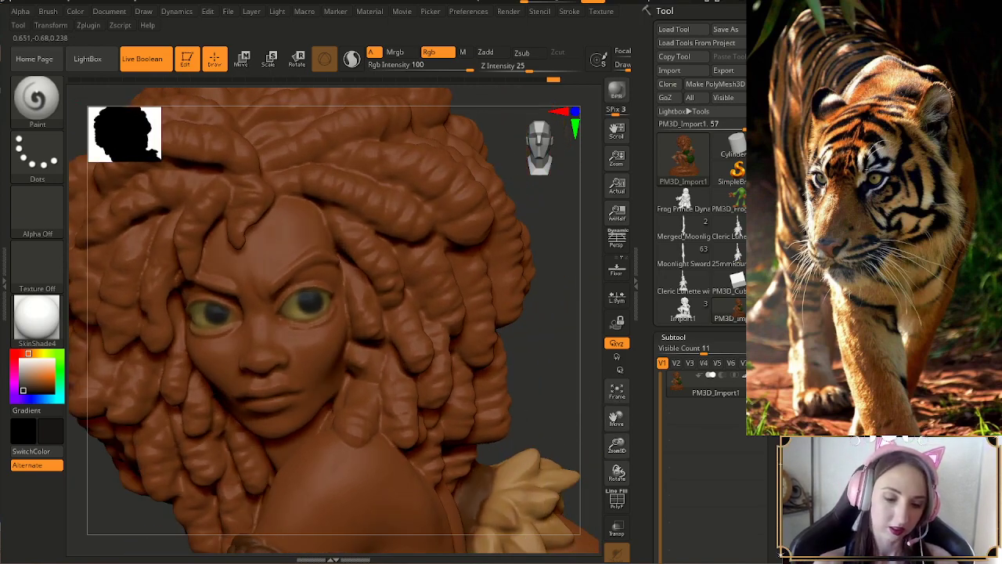
click(32, 392)
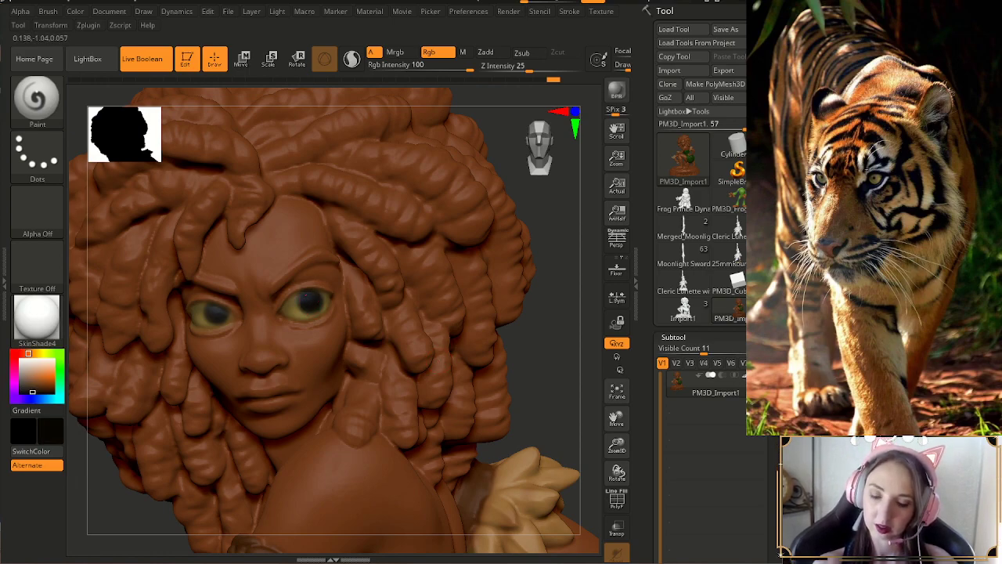
drag(554, 291, 501, 287)
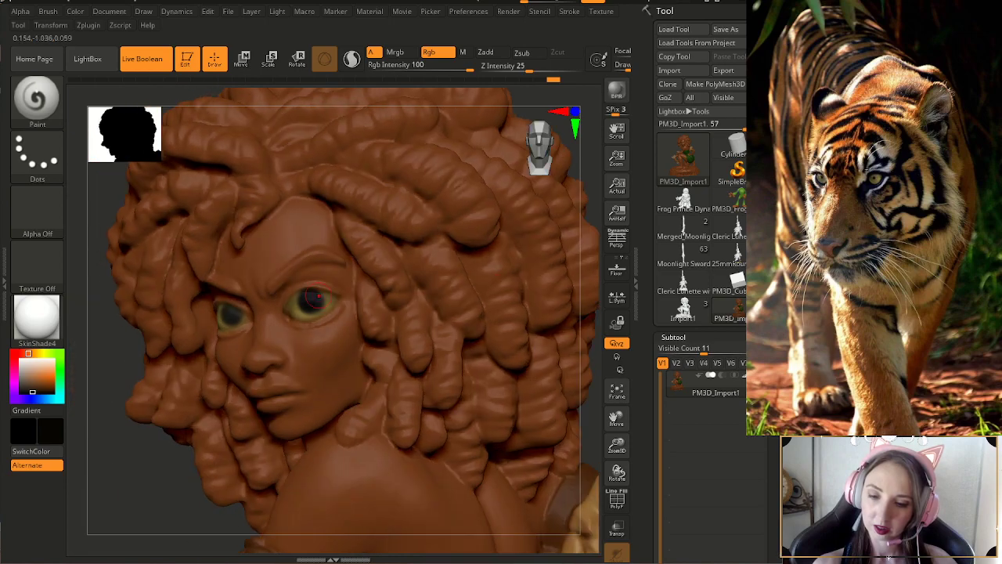
drag(317, 296, 321, 297)
drag(579, 367, 603, 338)
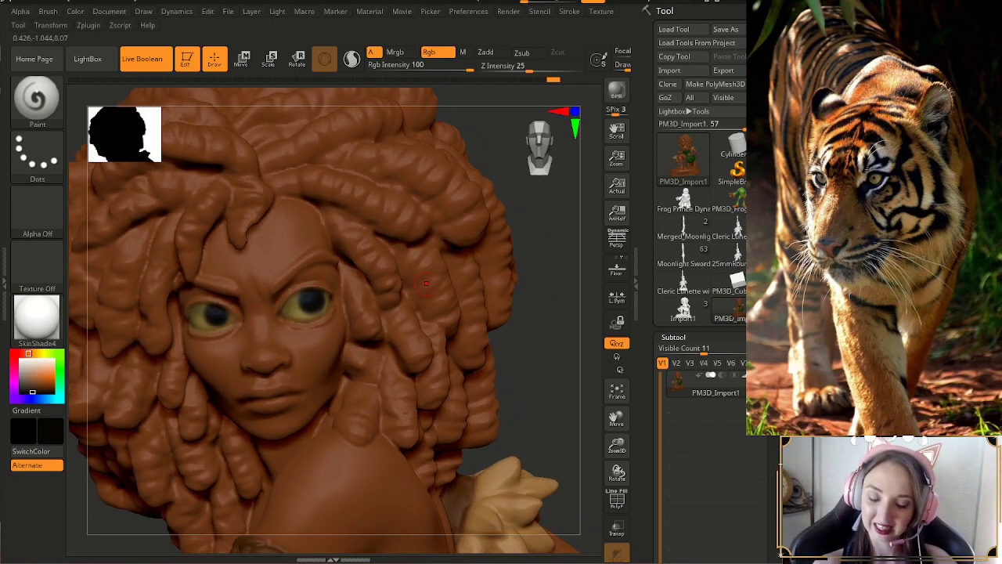
- Adjust the brush size and shade the upper edges of both eyeballs with the near-black colour
drag(564, 336, 538, 331)
key(s)
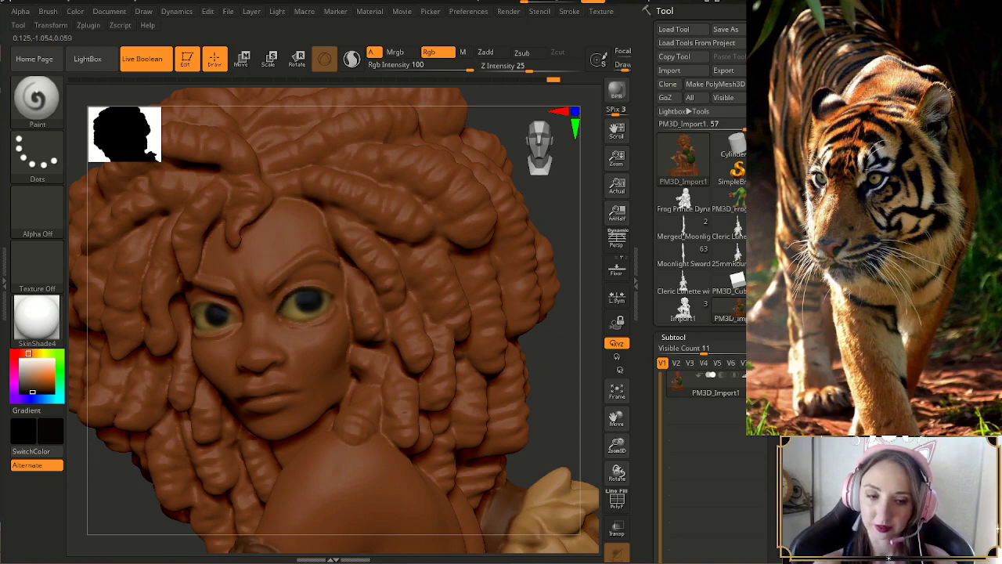
drag(300, 288, 308, 288)
drag(567, 328, 539, 329)
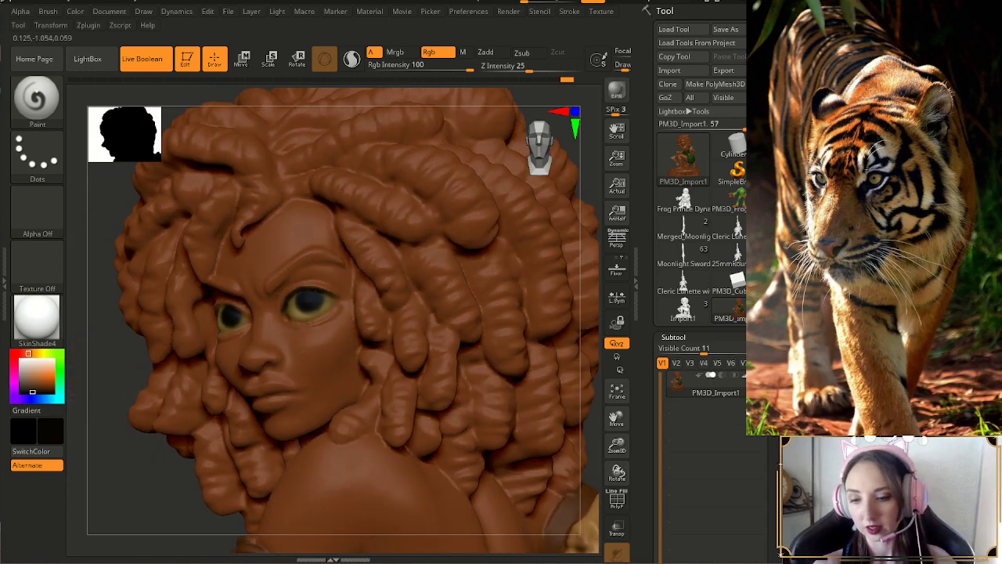
drag(102, 328, 196, 324)
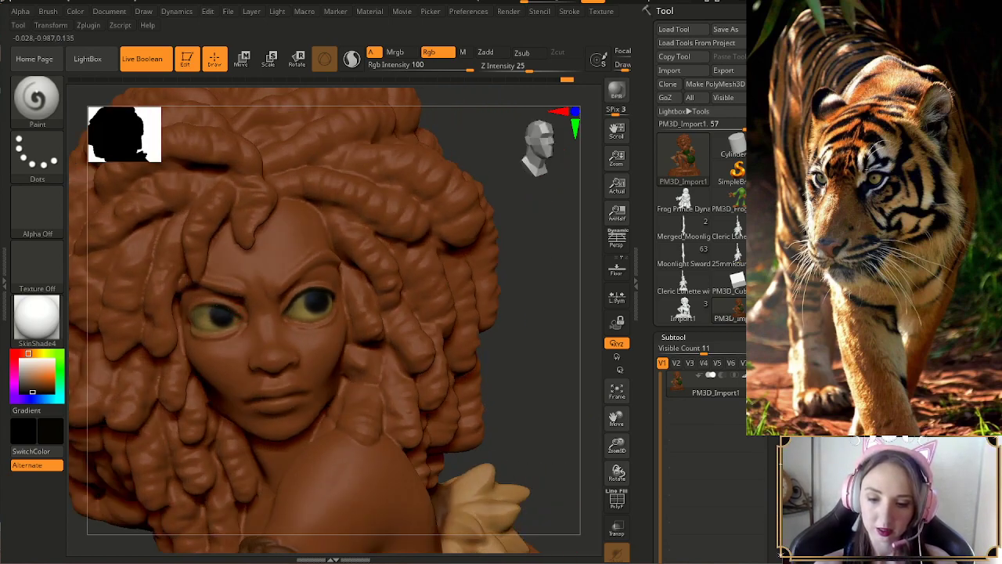
right_drag(160, 310, 211, 306)
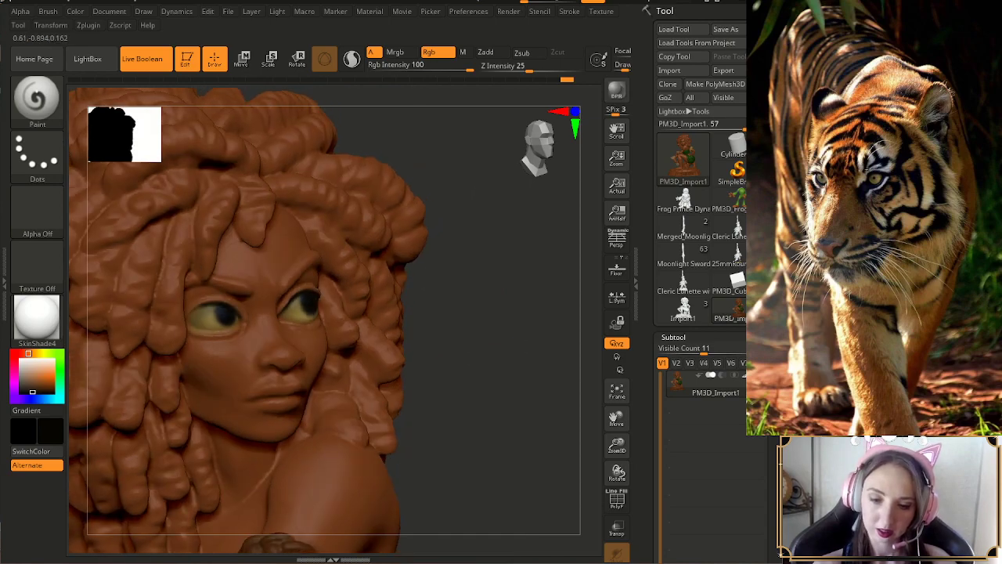
right_drag(384, 278, 342, 285)
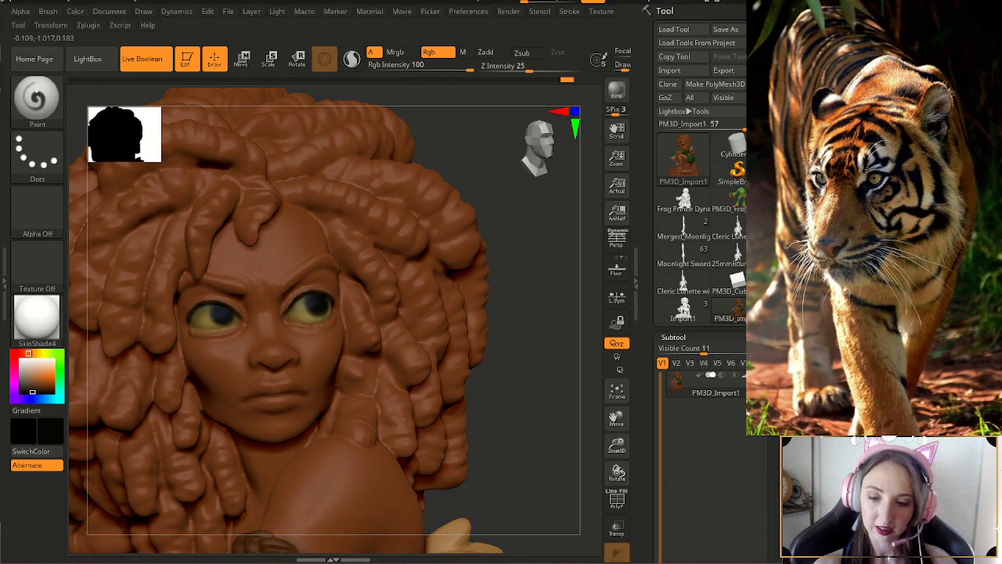
drag(578, 367, 539, 369)
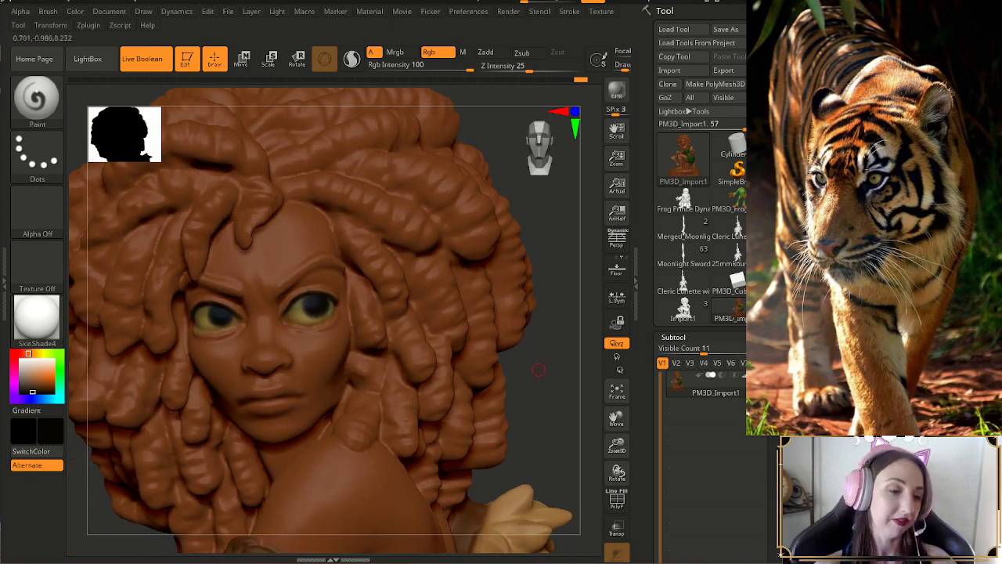
right_drag(539, 370, 544, 375)
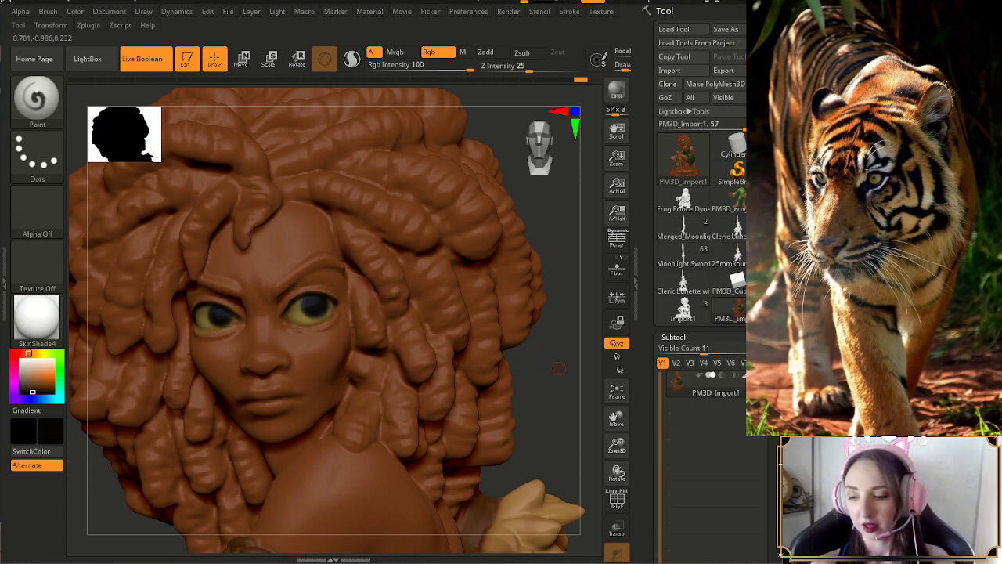
drag(559, 368, 551, 369)
drag(617, 445, 609, 432)
right_drag(542, 368, 545, 402)
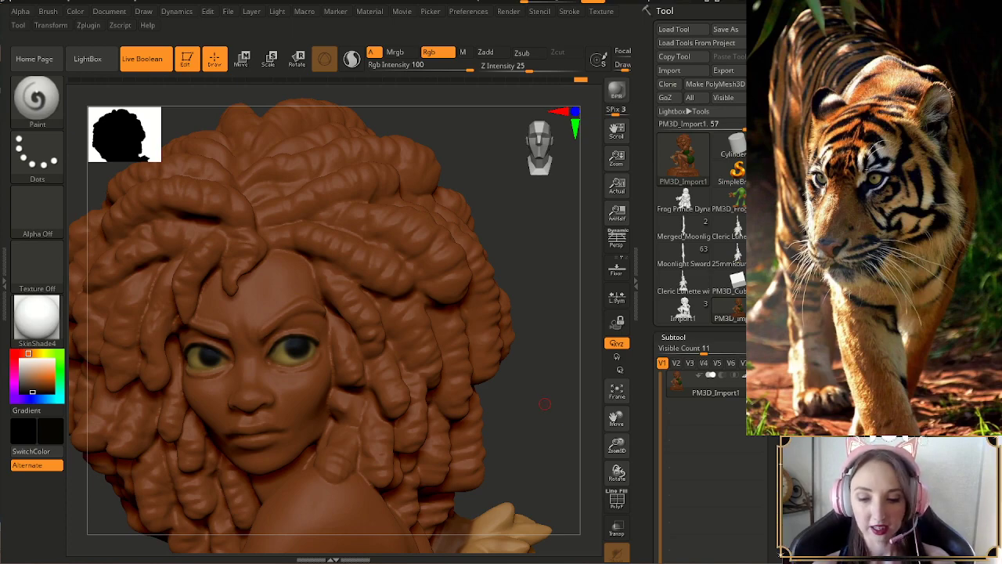
right_drag(544, 402, 544, 353)
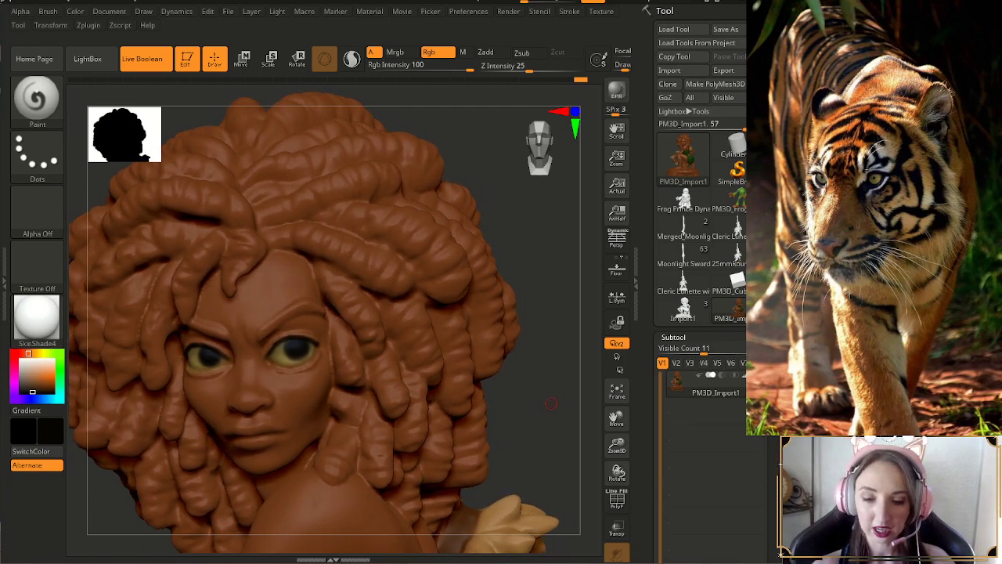
- Adjust the brush size and paint near-black eyeliner along both upper eyelids, extending it past the outer corners
key(s)
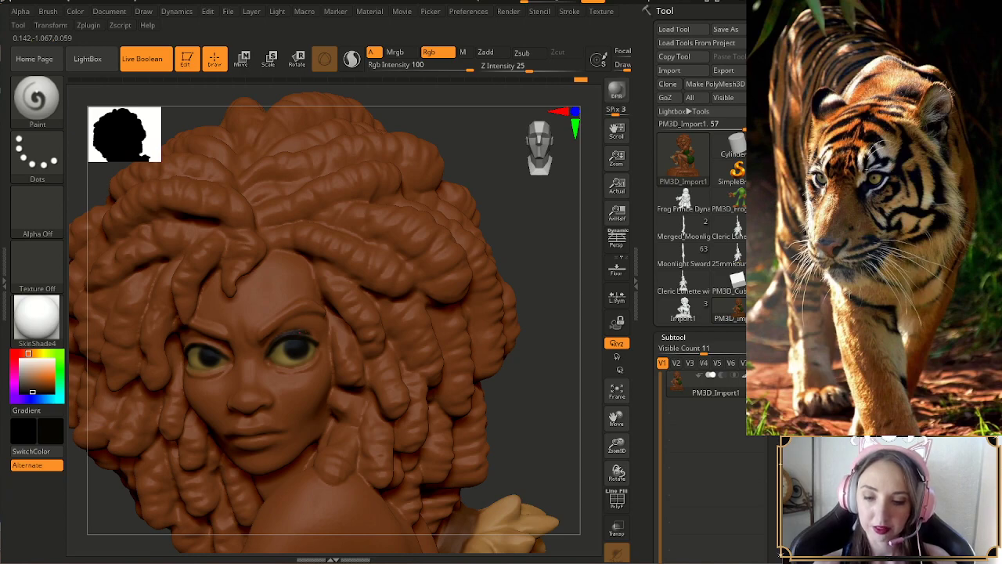
right_drag(432, 328, 398, 330)
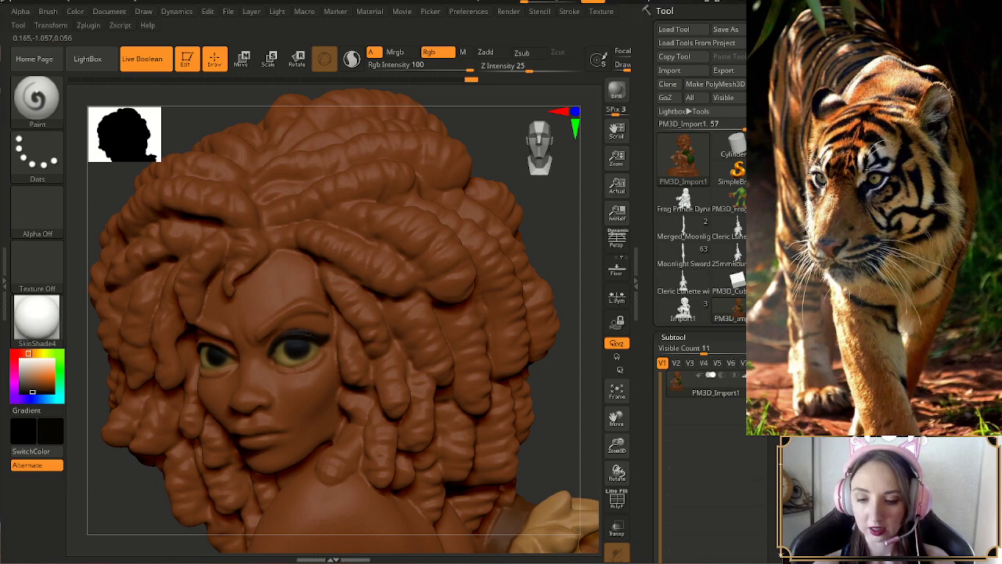
right_drag(542, 343, 584, 345)
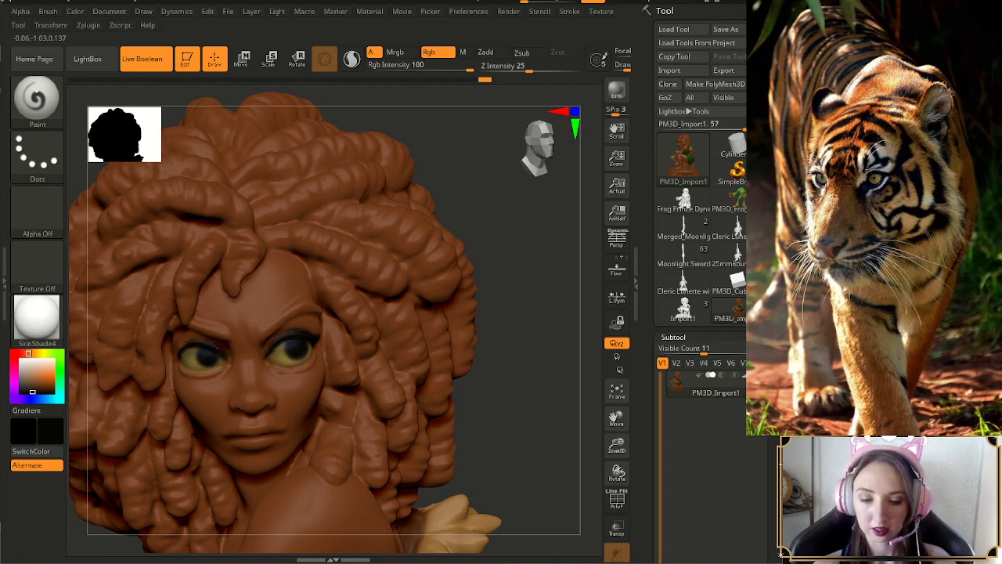
drag(517, 372, 527, 373)
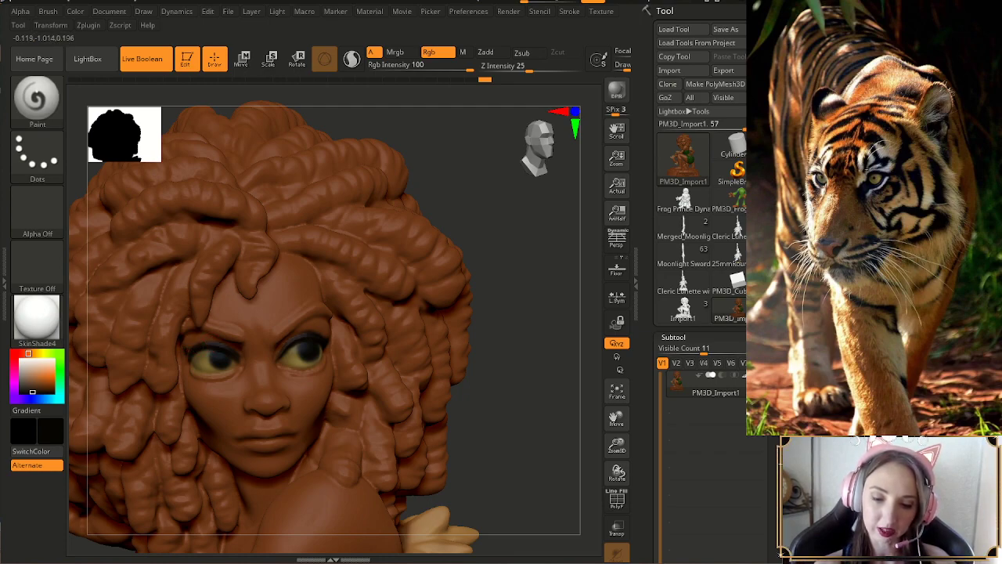
drag(235, 342, 240, 349)
mouse_move(239, 348)
right_down()
mouse_move(258, 344)
mouse_move(260, 333)
right_up()
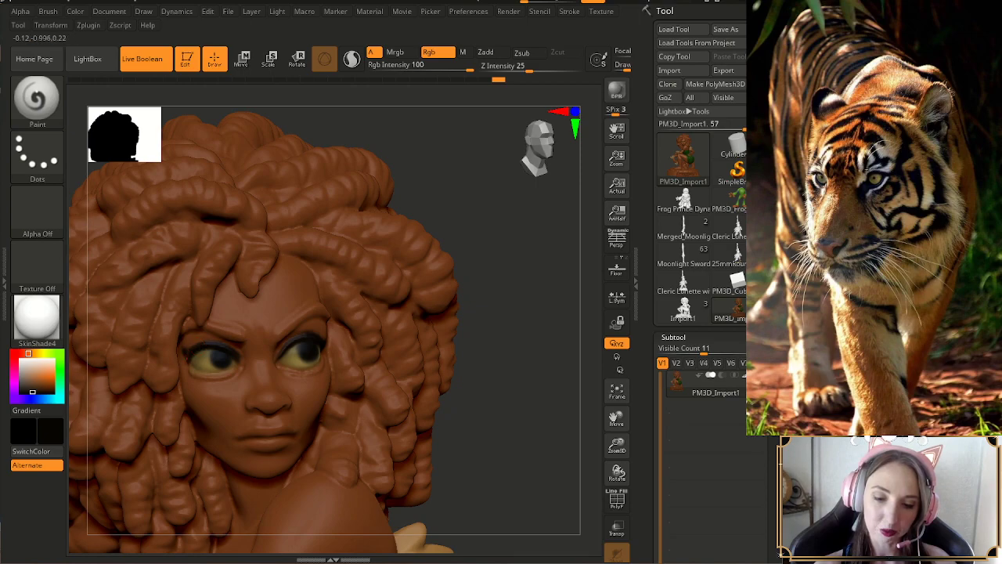
drag(501, 372, 418, 365)
drag(512, 402, 523, 411)
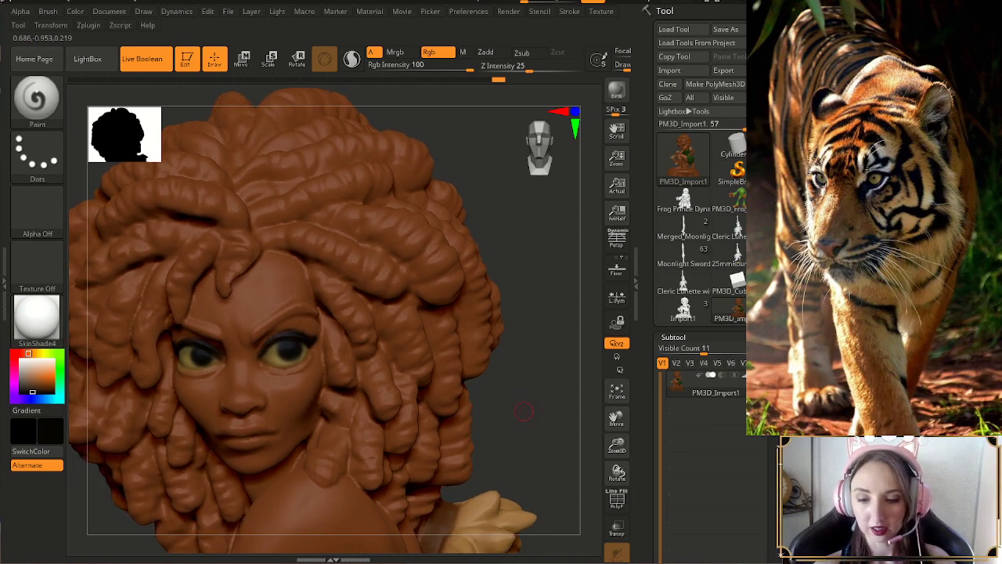
- Reduce the brush size and line the lower eyelids of both eyes in near-black
right_drag(265, 342, 255, 341)
key(s)
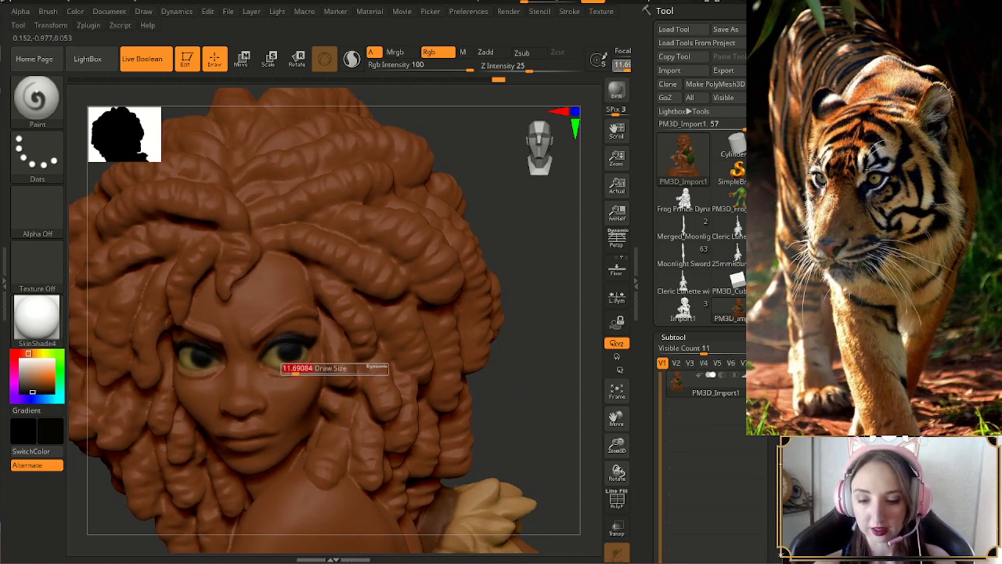
drag(294, 373, 290, 373)
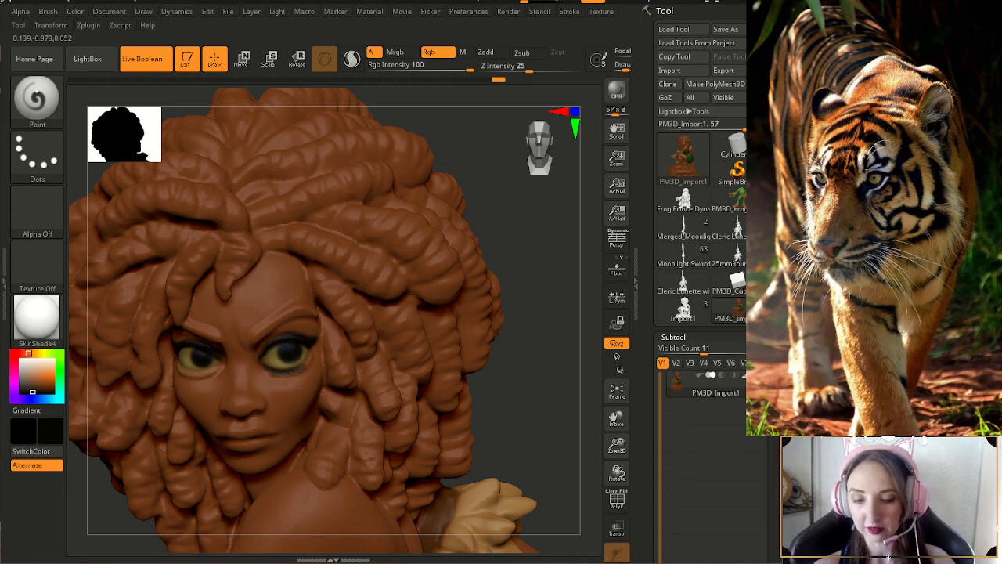
right_drag(310, 370, 297, 370)
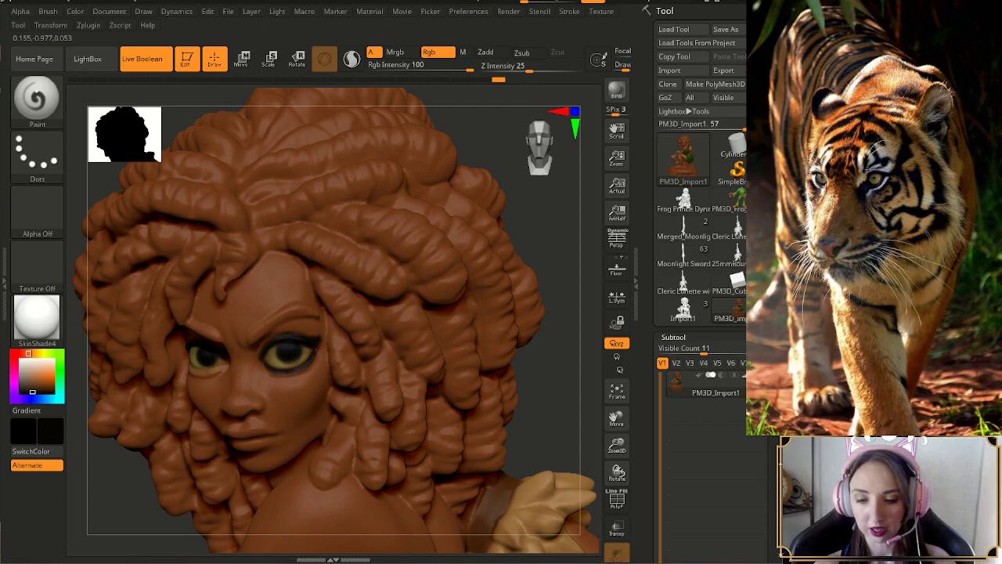
drag(540, 345, 575, 361)
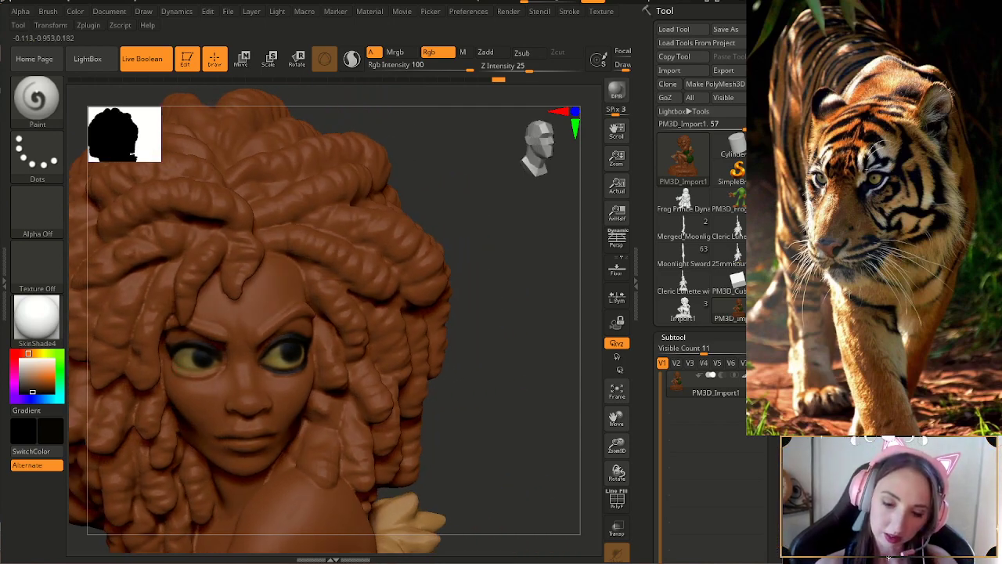
drag(470, 354, 496, 370)
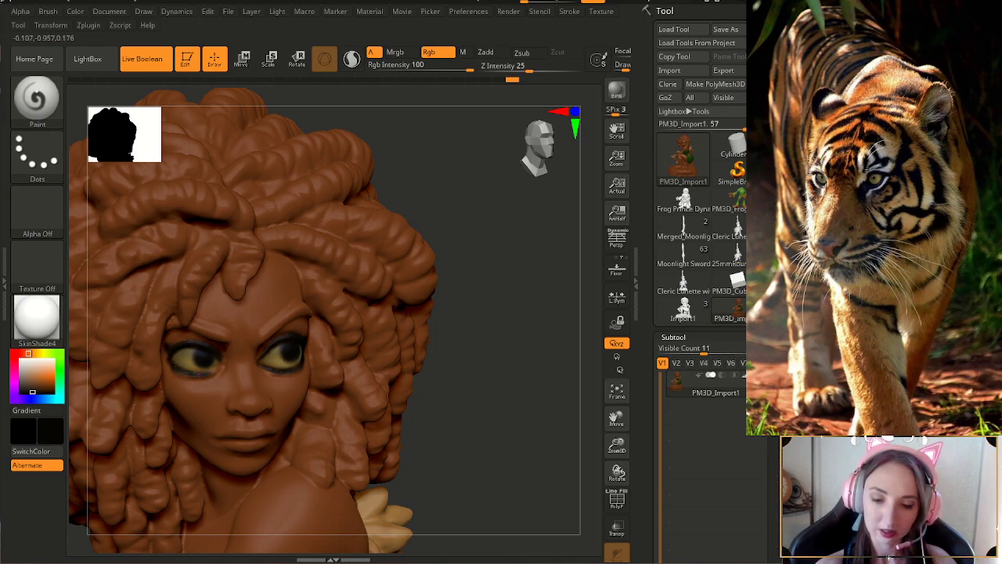
right_drag(262, 371, 218, 371)
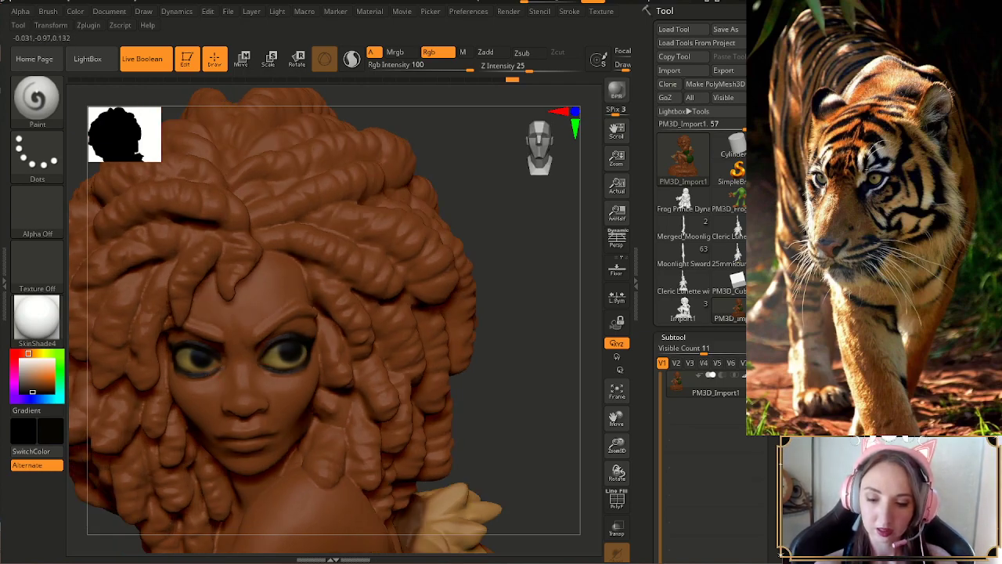
mouse_move(540, 433)
mouse_down()
mouse_move(591, 436)
mouse_move(594, 403)
mouse_move(508, 439)
mouse_up()
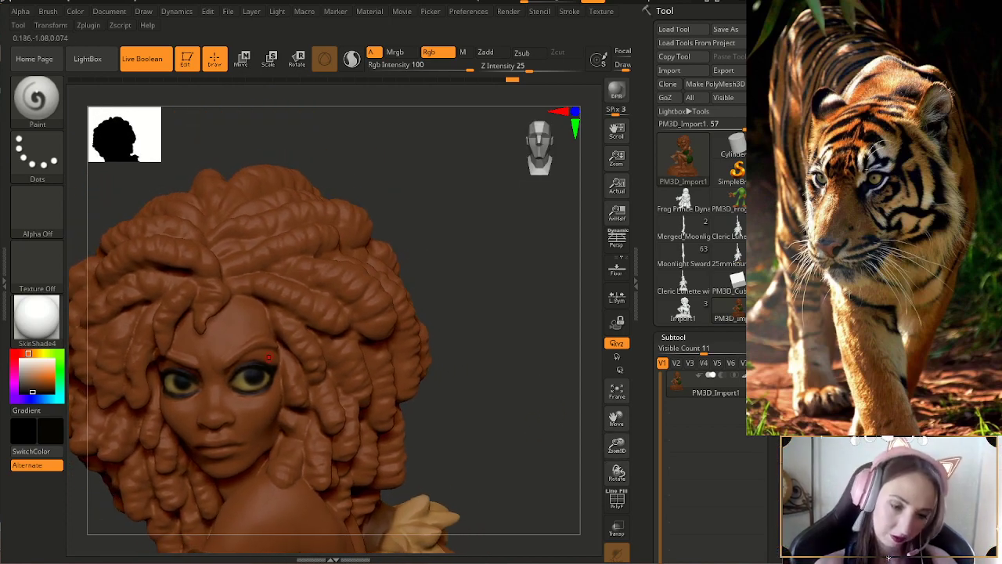
- Sample the brown skin colour, choose a lighter golden tan from it and adjust the brush size
key(c)
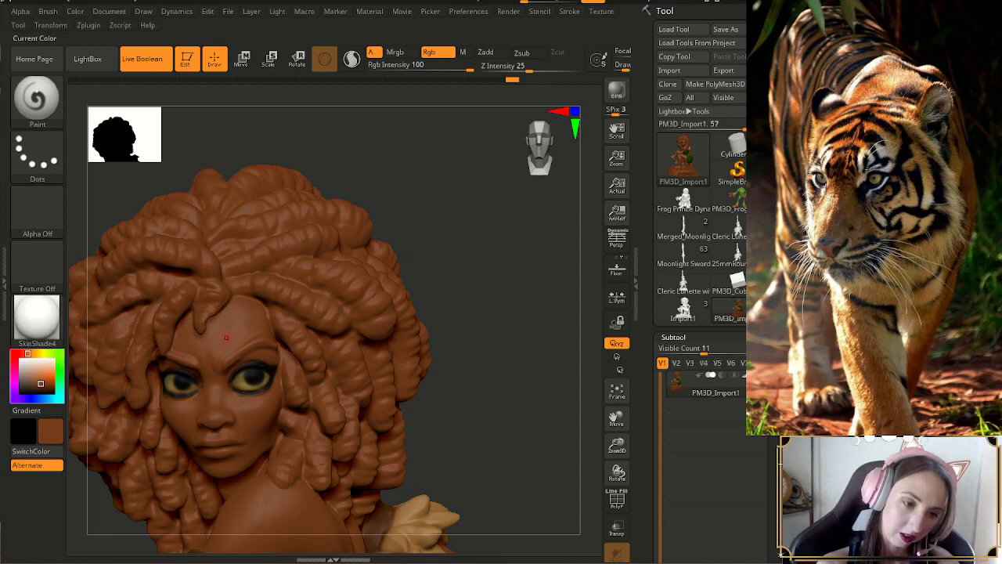
drag(41, 383, 35, 378)
key(c)
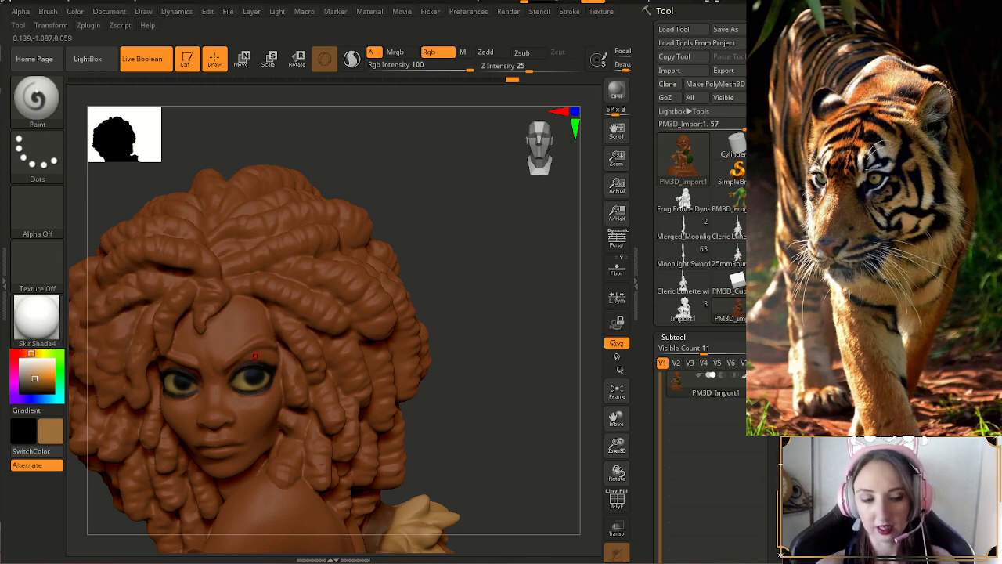
key(s)
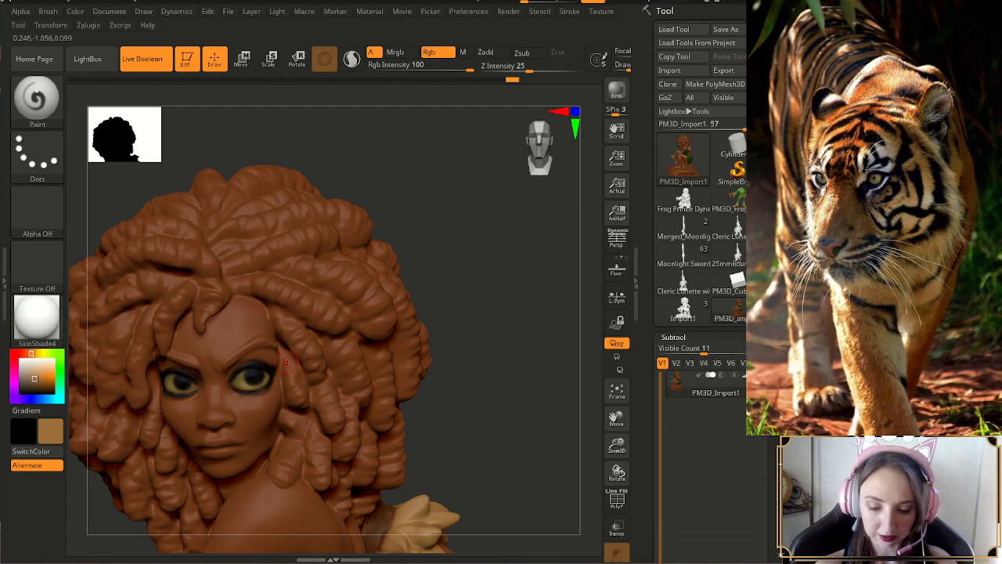
- Open the reference photo Skin Ref.jpg, enlarge it to 146% and position its window over the canvas to study the skin tones
mouse_move(245, 562)
click(278, 518)
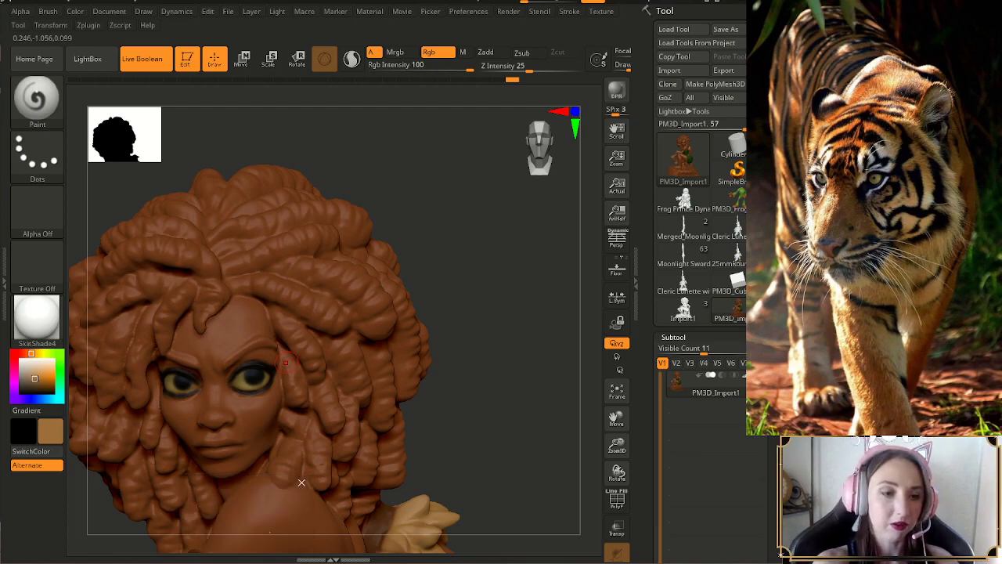
drag(30, 100, 508, 106)
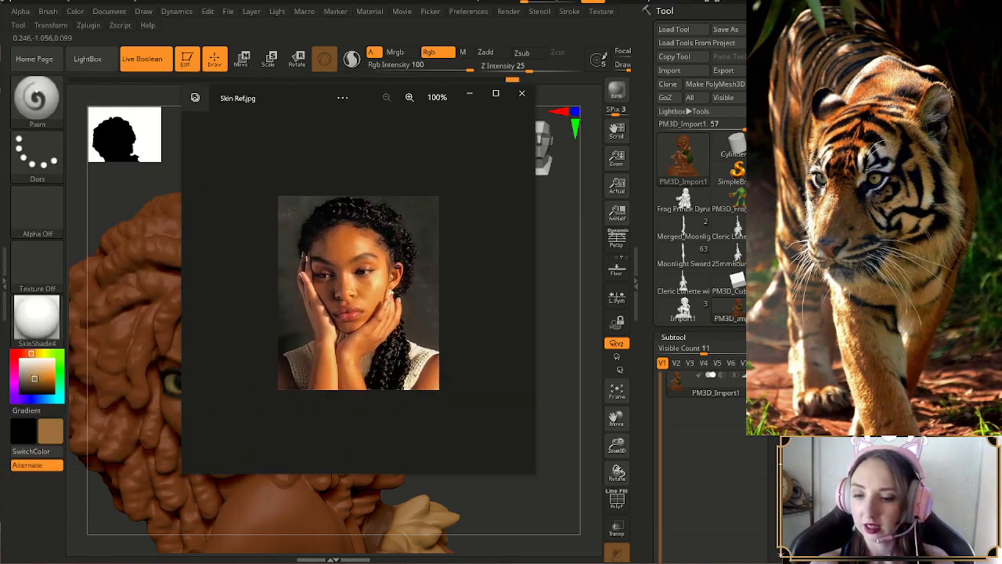
click(409, 98)
click(409, 97)
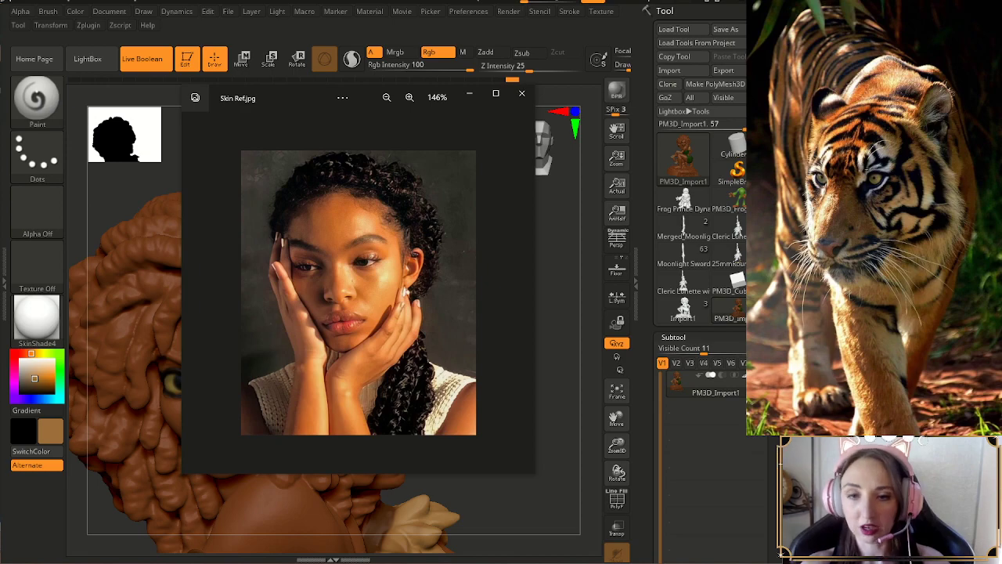
drag(303, 106, 272, 117)
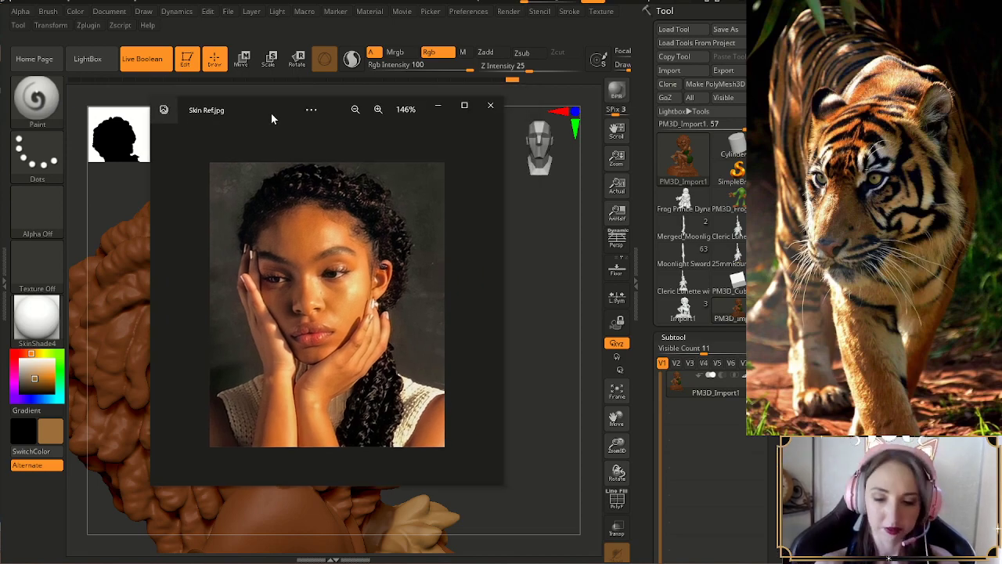
click(510, 320)
drag(505, 320, 494, 323)
mouse_move(0, 194)
mouse_down()
mouse_move(123, 121)
mouse_move(336, 85)
mouse_up()
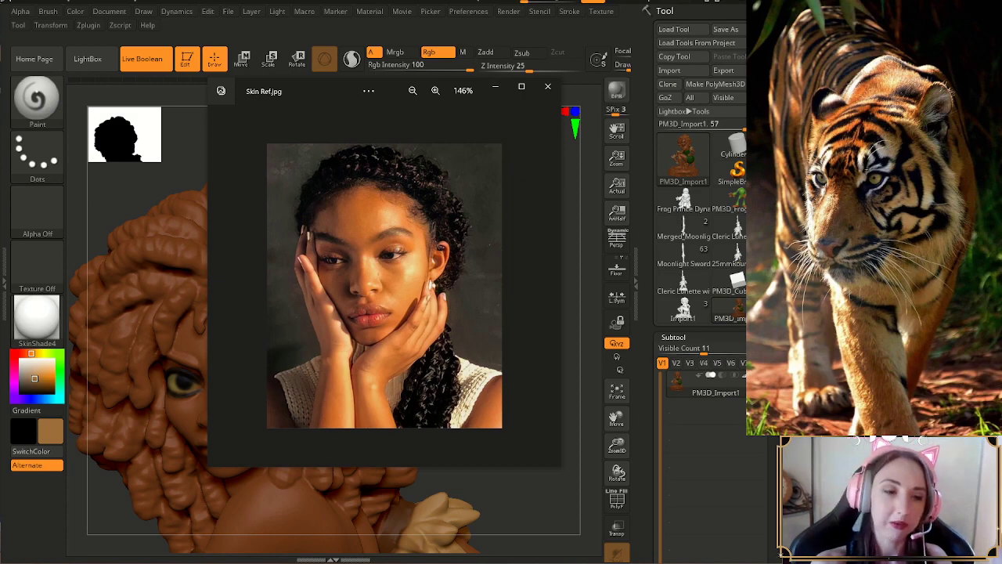
- Move the skin reference photo off the canvas and choose a saturated orange-brown paint colour
mouse_move(328, 92)
mouse_down()
mouse_move(271, 106)
mouse_move(0, 62)
mouse_up()
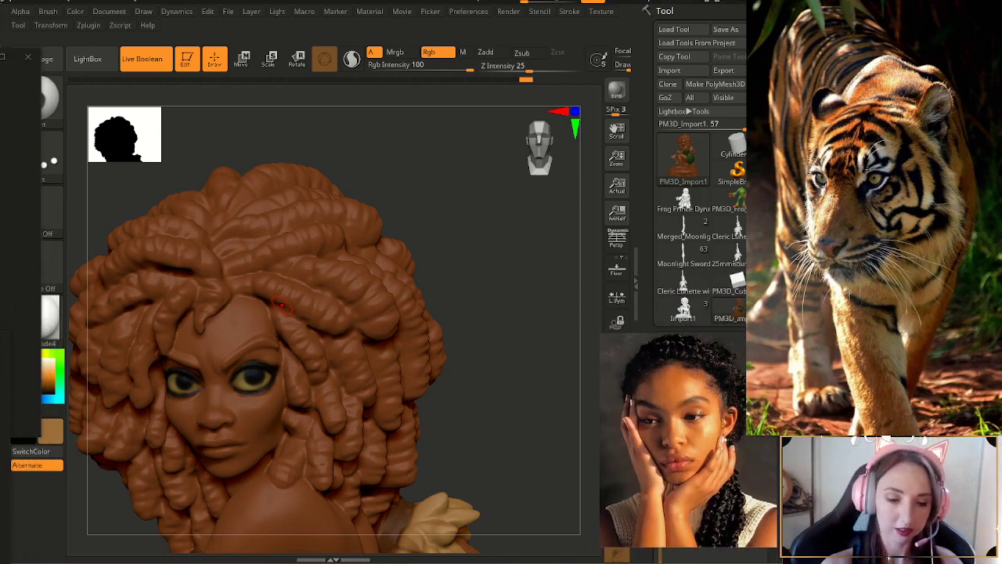
click(496, 268)
click(28, 353)
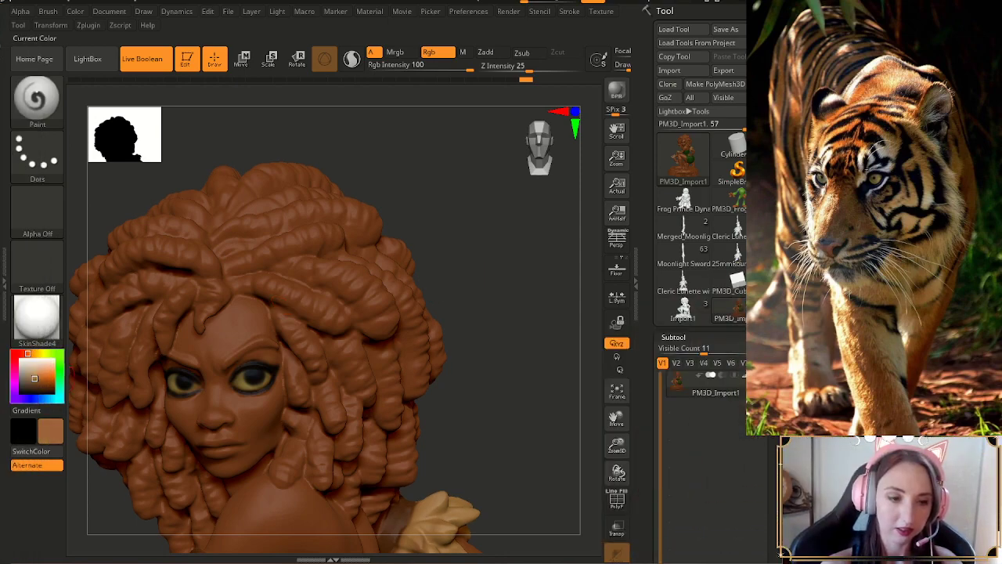
click(40, 379)
drag(41, 379, 46, 381)
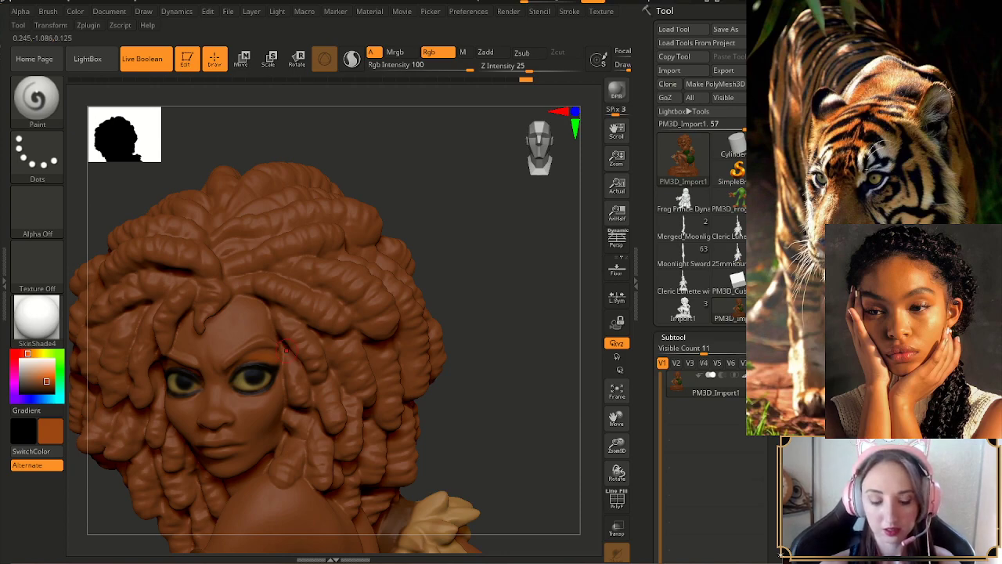
- Adjust the brush size and paint warm orange-brown tones over the forehead, nose and cheeks
key(s)
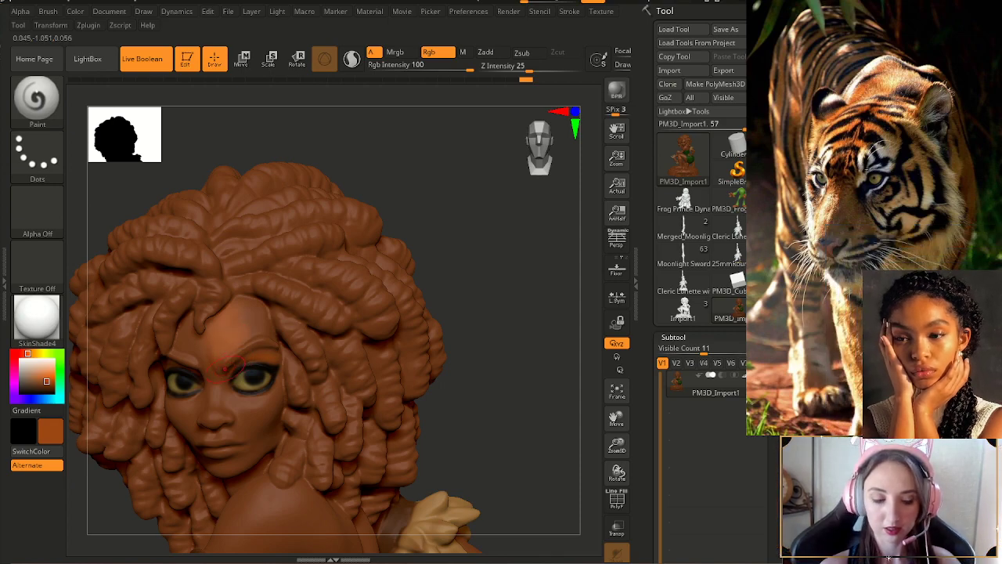
alt+drag(466, 379, 472, 339)
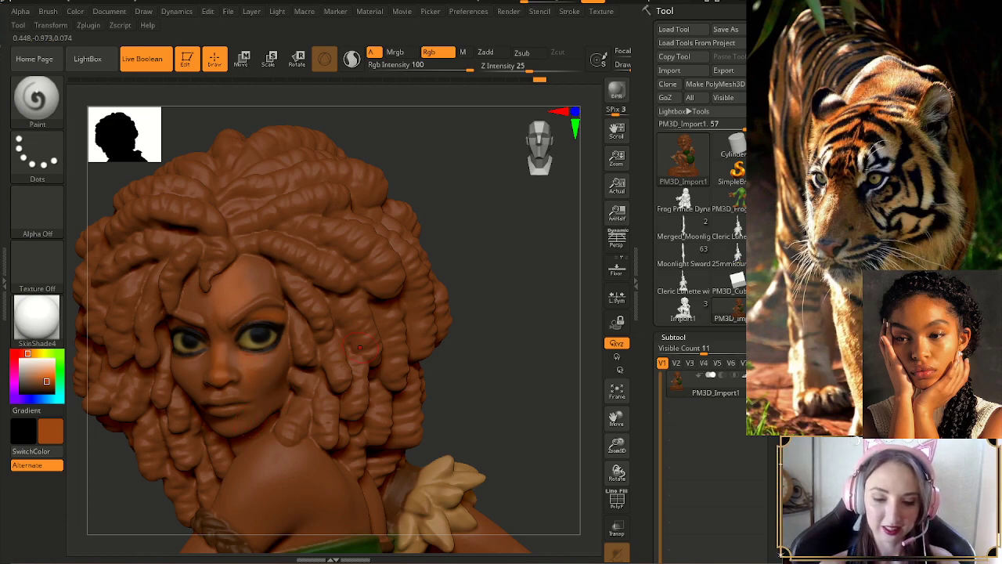
drag(473, 359, 470, 335)
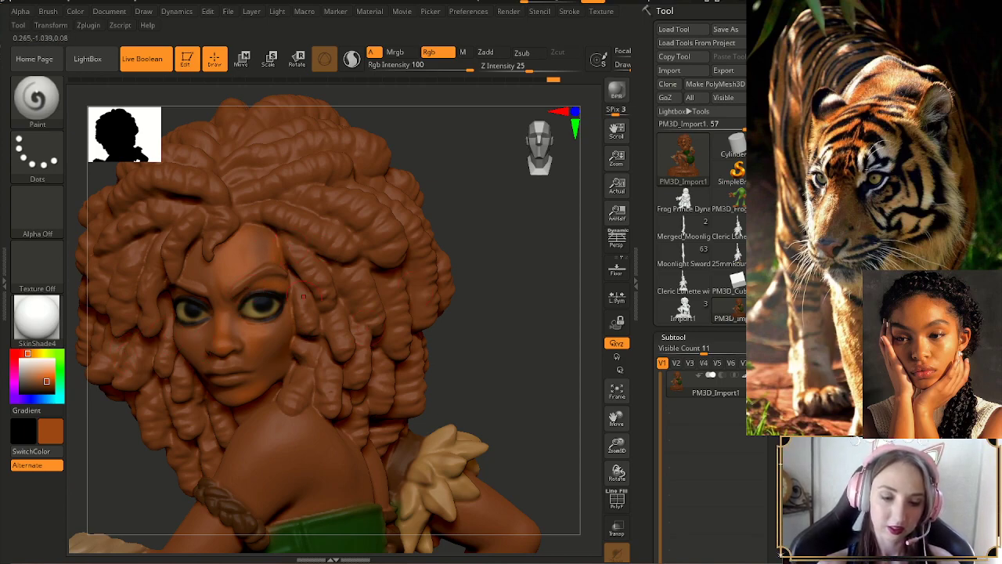
- Choose a light golden tan and paint a highlight on the lit side of the forehead
click(30, 353)
drag(45, 381, 37, 374)
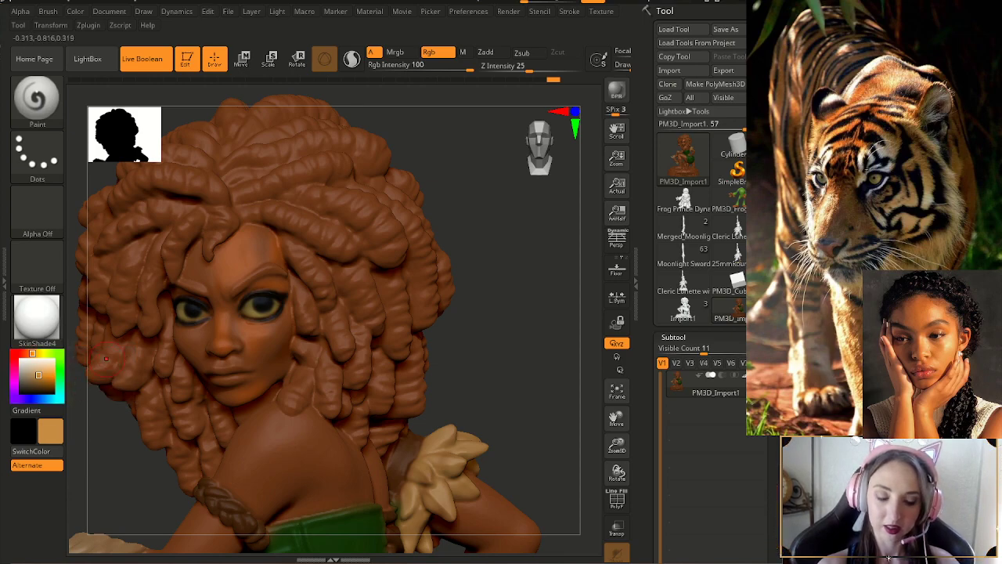
key(s)
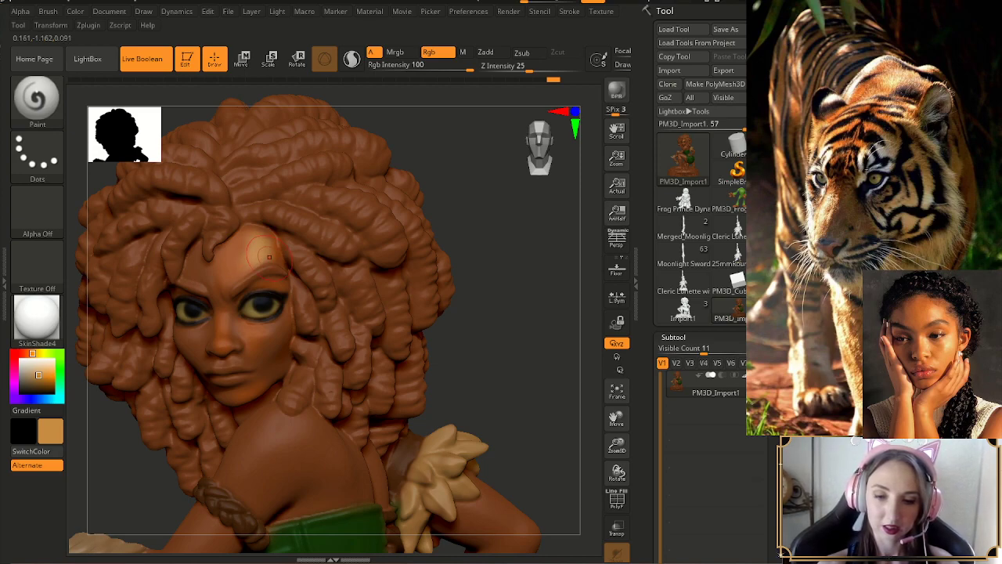
drag(253, 249, 260, 257)
key(s)
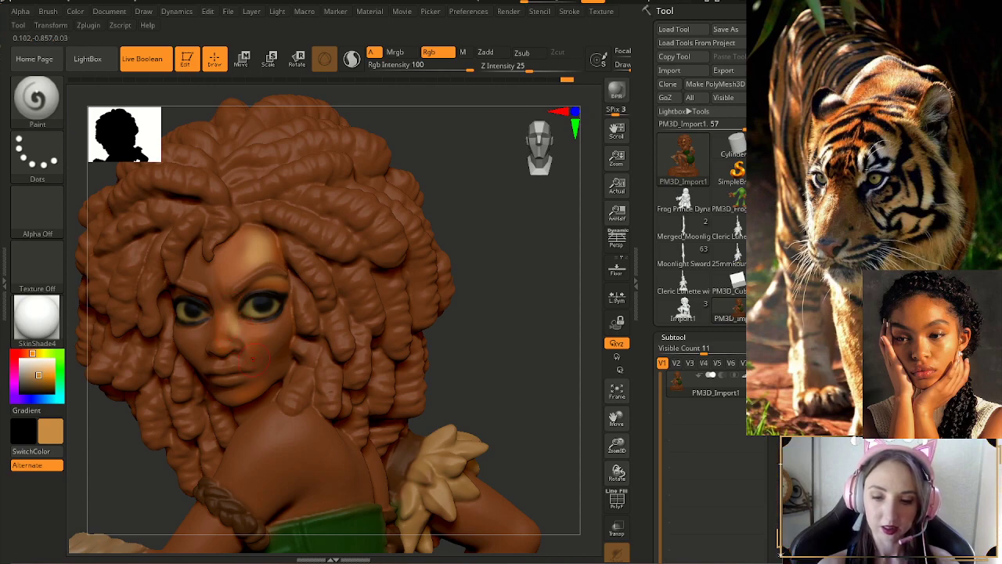
- Adjust the brush size and add golden tan highlights to the nose and the lit cheek
key(s)
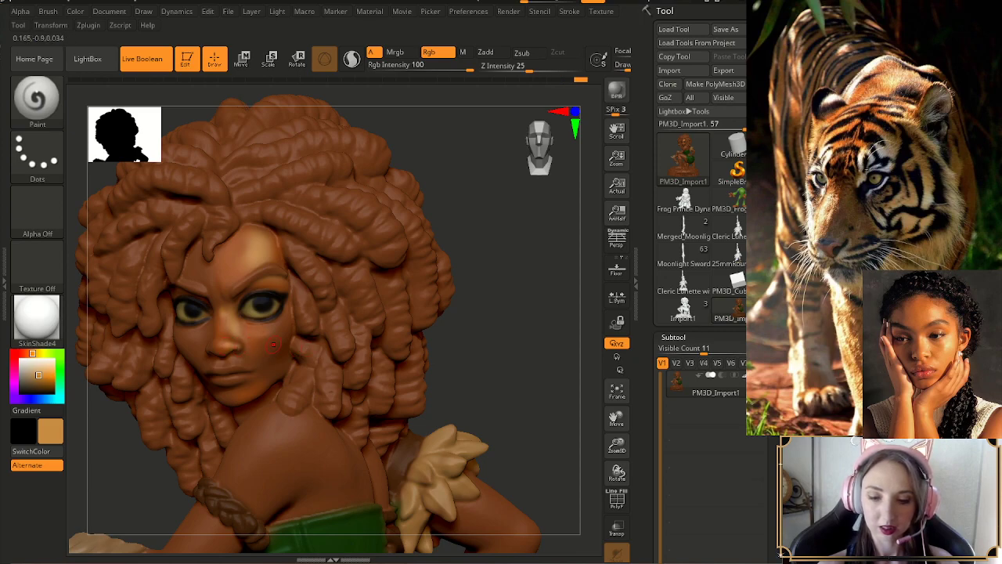
key(s)
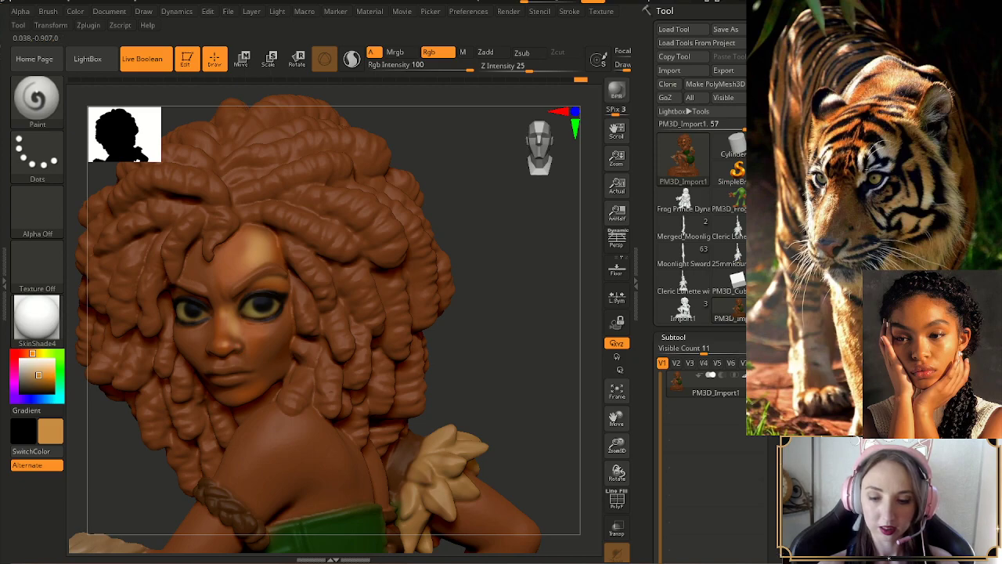
drag(454, 324, 350, 313)
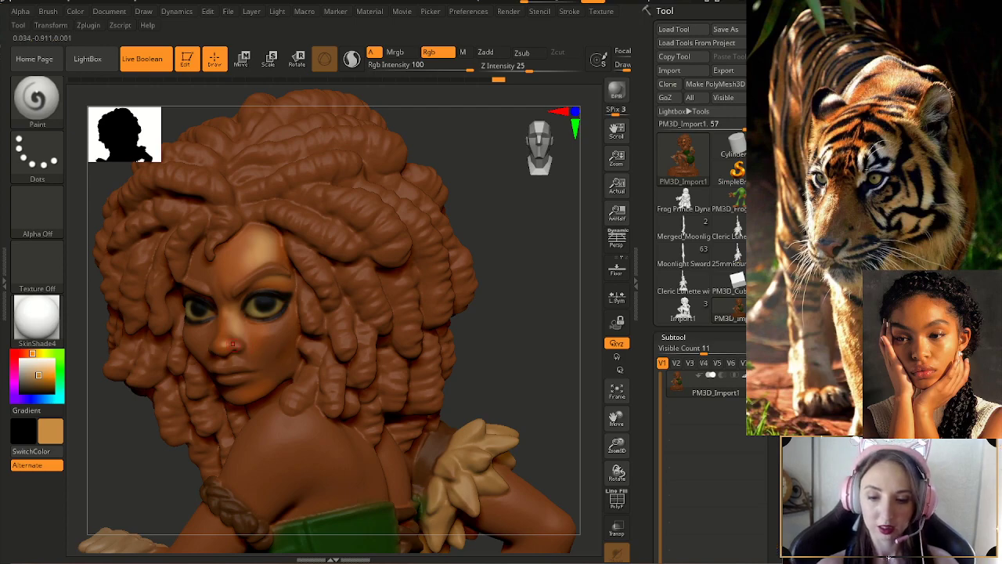
mouse_move(482, 349)
mouse_down()
mouse_move(496, 328)
mouse_move(535, 338)
mouse_up()
key(s)
drag(262, 342, 270, 340)
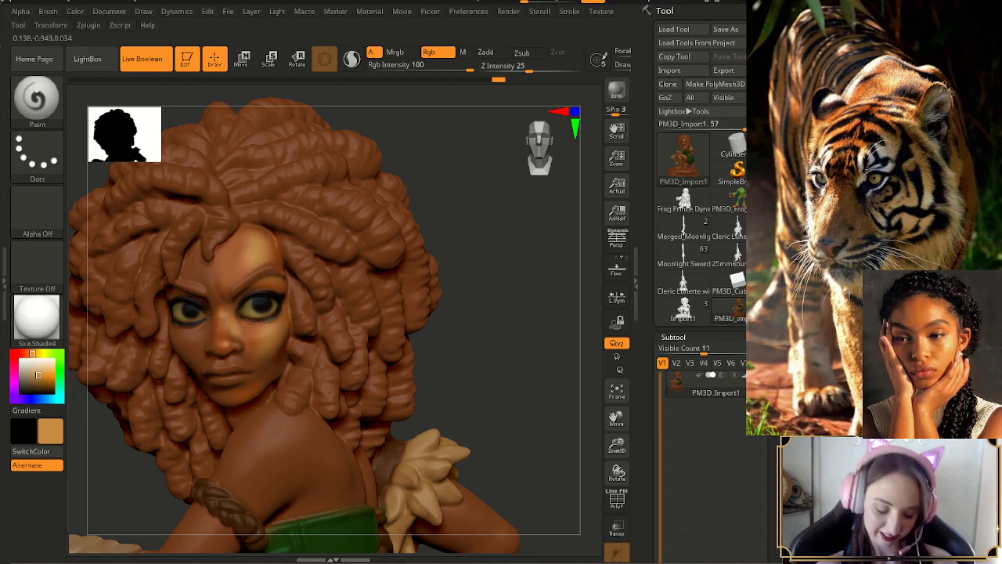
- Sample a mid brown from the face and blend the edges of the forehead and cheek highlights
key(c)
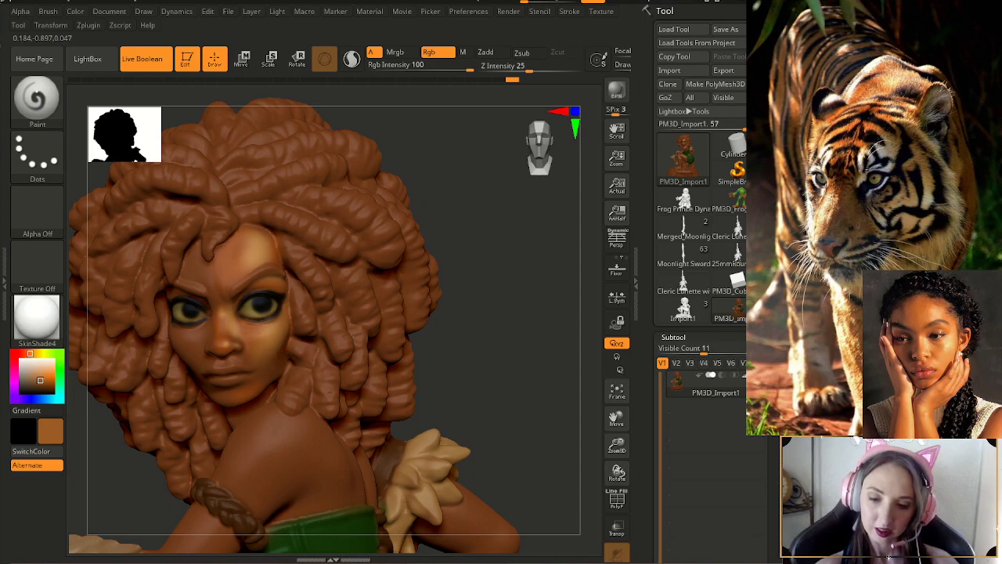
drag(493, 342, 473, 334)
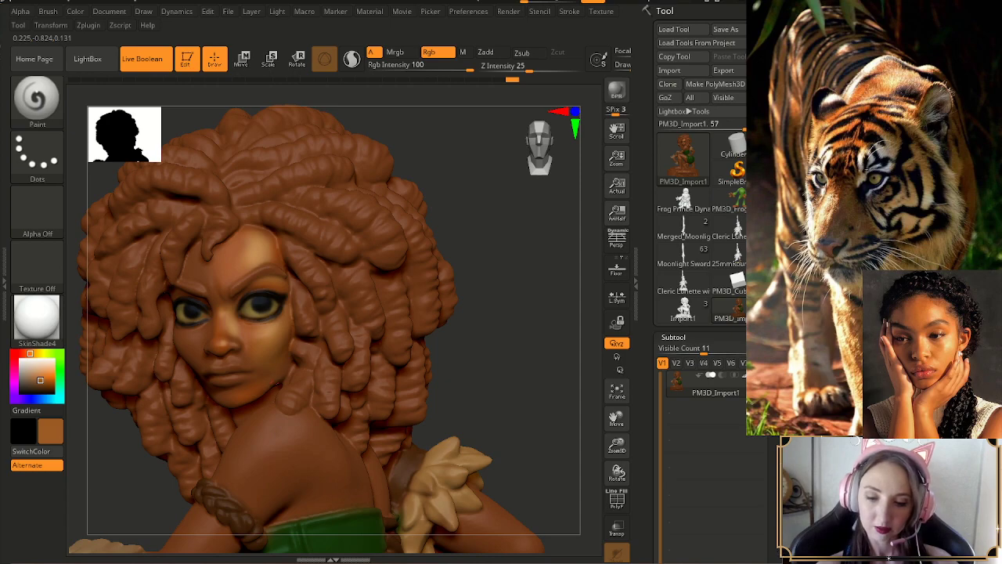
mouse_move(464, 335)
mouse_down()
mouse_move(478, 347)
mouse_move(454, 367)
mouse_up()
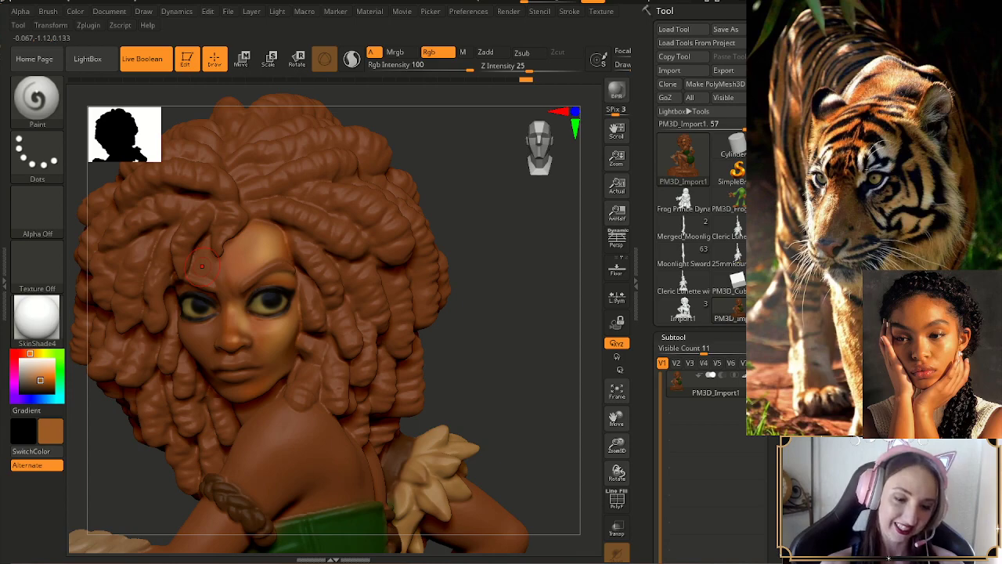
- Choose a dark muted reddish brown and paint shadows on the shaded side of the forehead, cheek and nose
key(c)
click(39, 385)
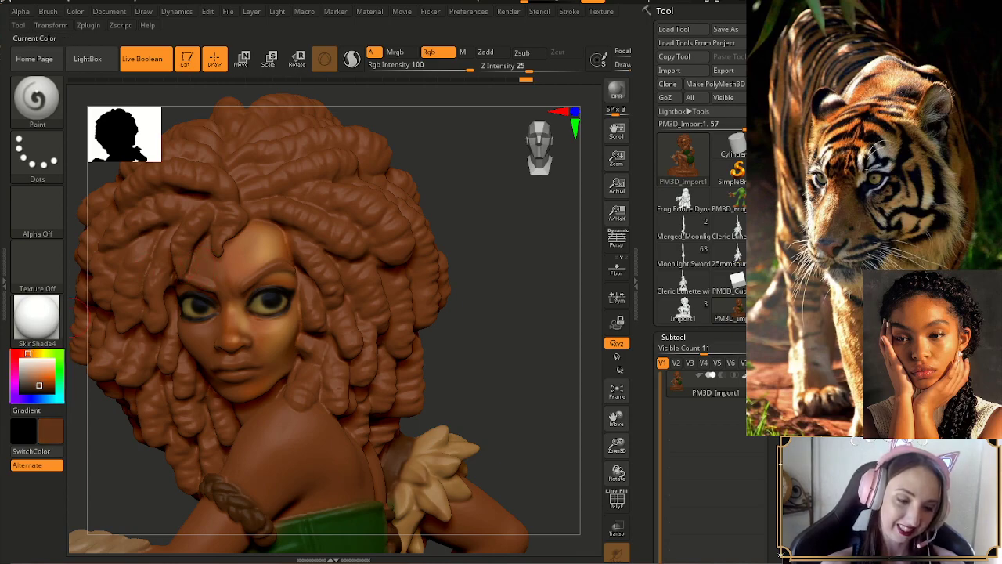
click(23, 353)
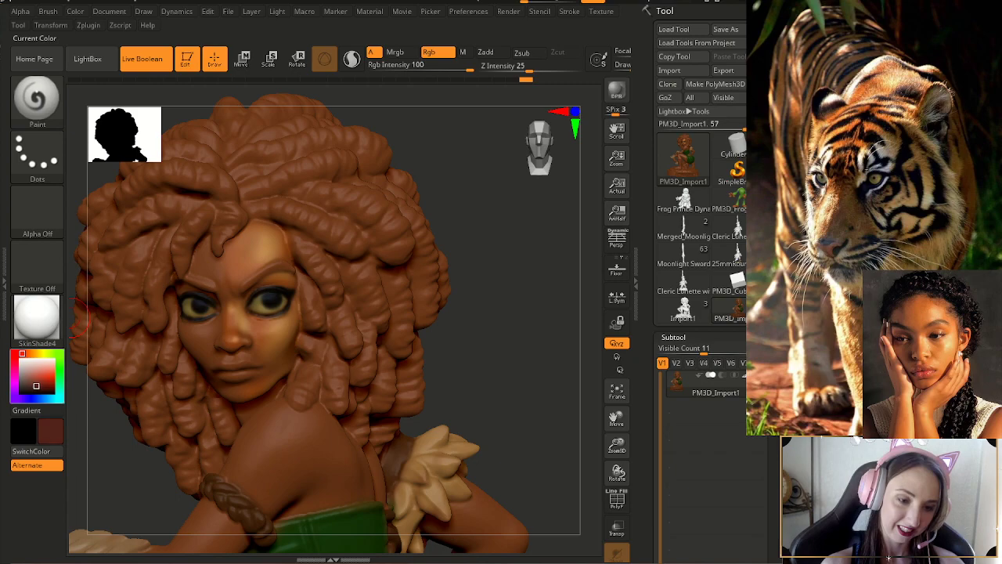
drag(34, 386, 31, 386)
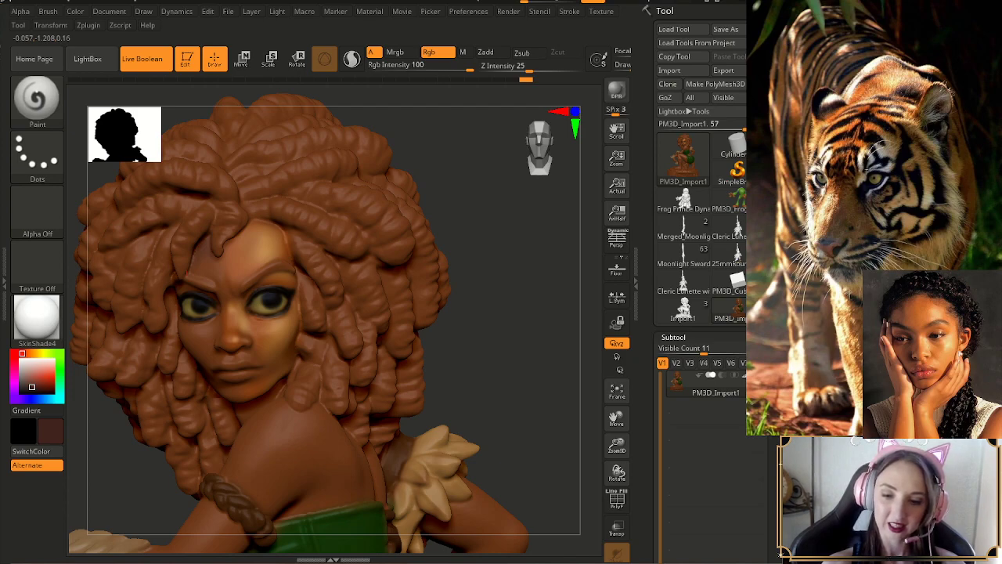
drag(497, 274, 516, 276)
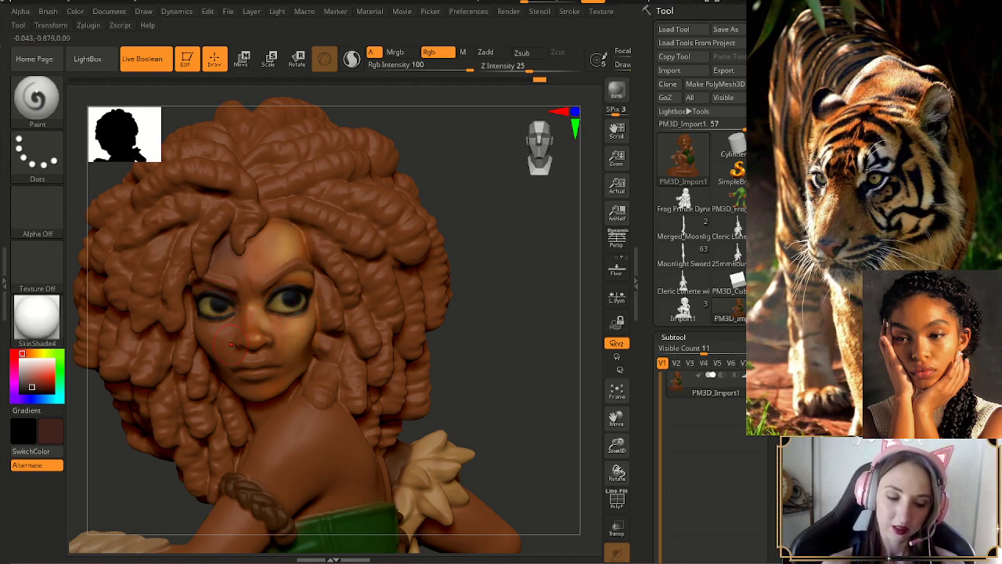
key(s)
drag(233, 331, 226, 331)
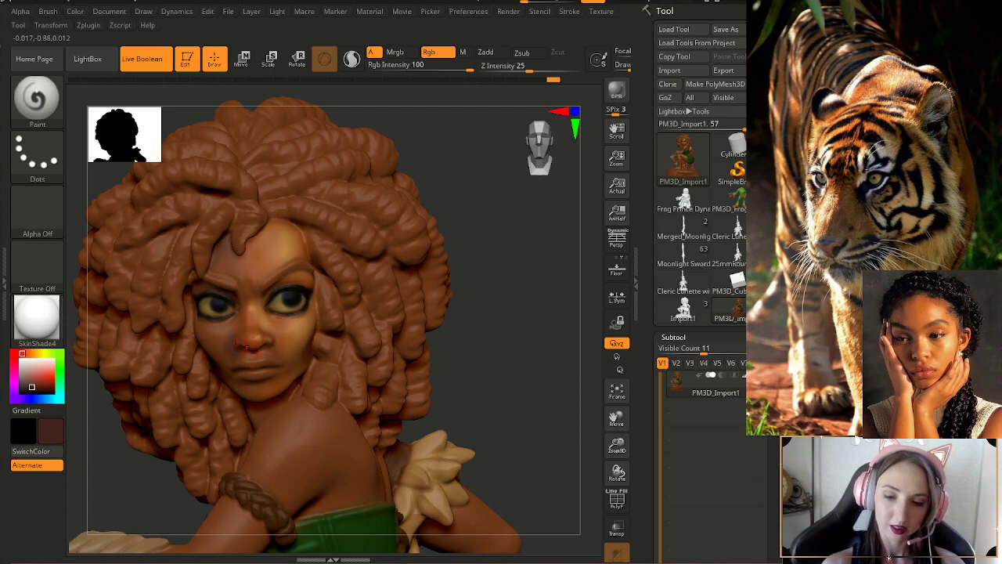
- Sample a medium brown from the skin and soften the shadow transitions on the face
right_drag(354, 317, 258, 303)
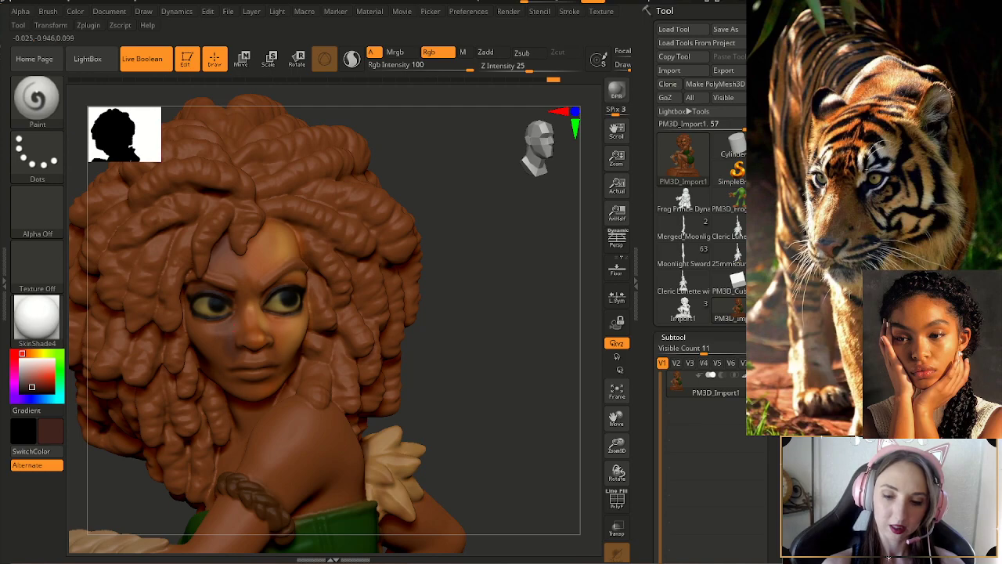
mouse_move(501, 470)
right_down()
mouse_move(449, 473)
mouse_move(446, 438)
right_up()
right_drag(447, 438, 475, 433)
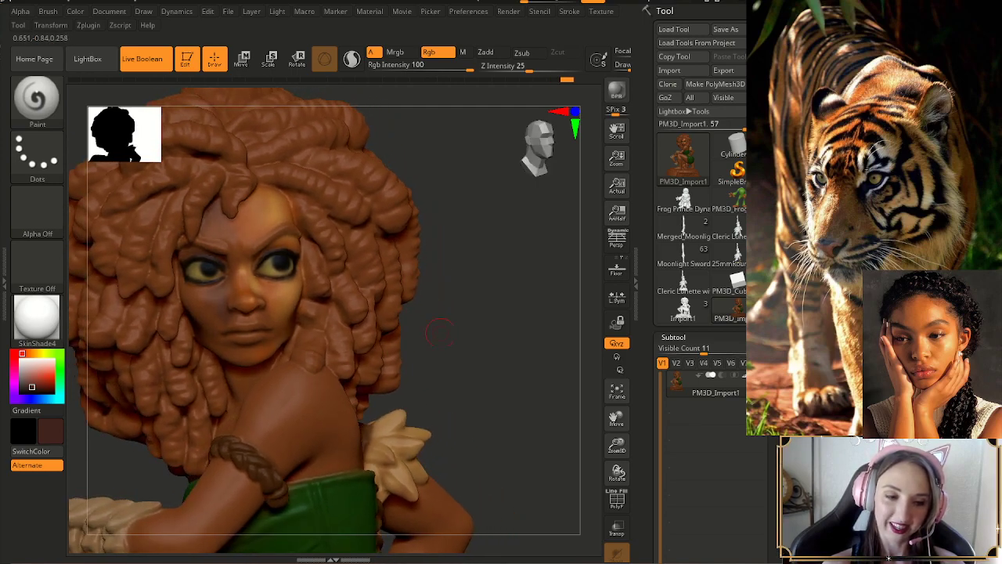
alt+right_drag(440, 332, 431, 305)
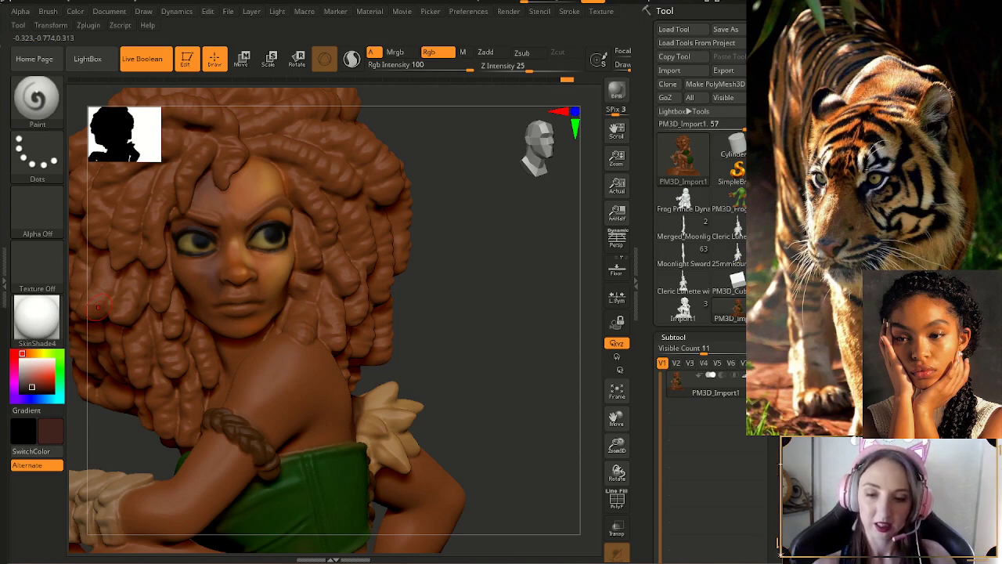
right_drag(351, 271, 395, 269)
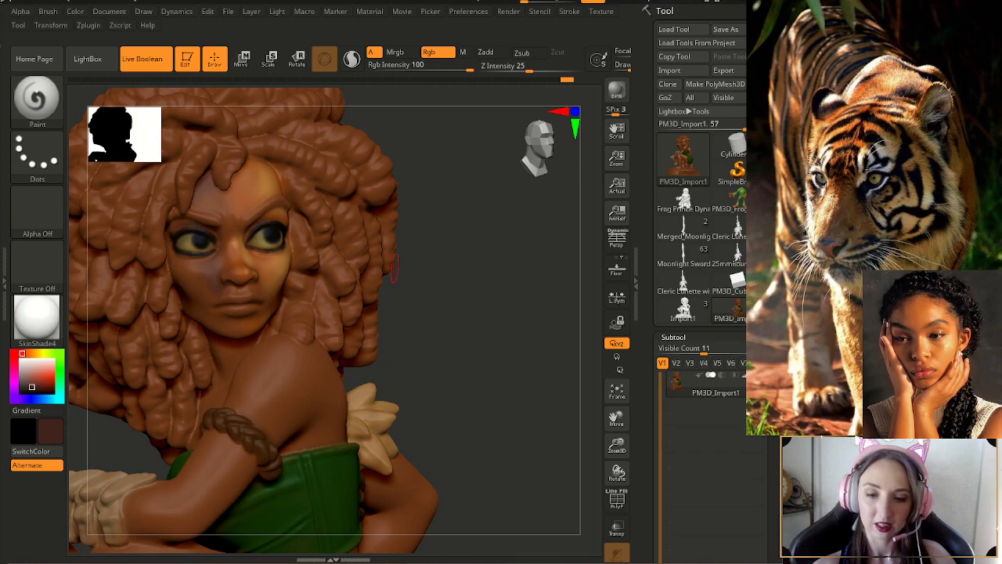
key(c)
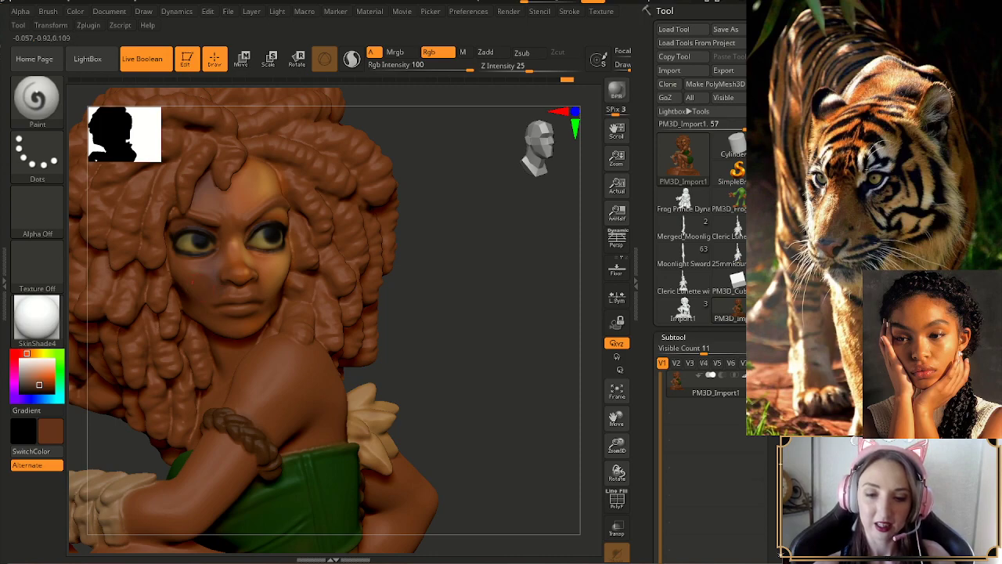
drag(262, 247, 275, 246)
right_drag(342, 227, 312, 233)
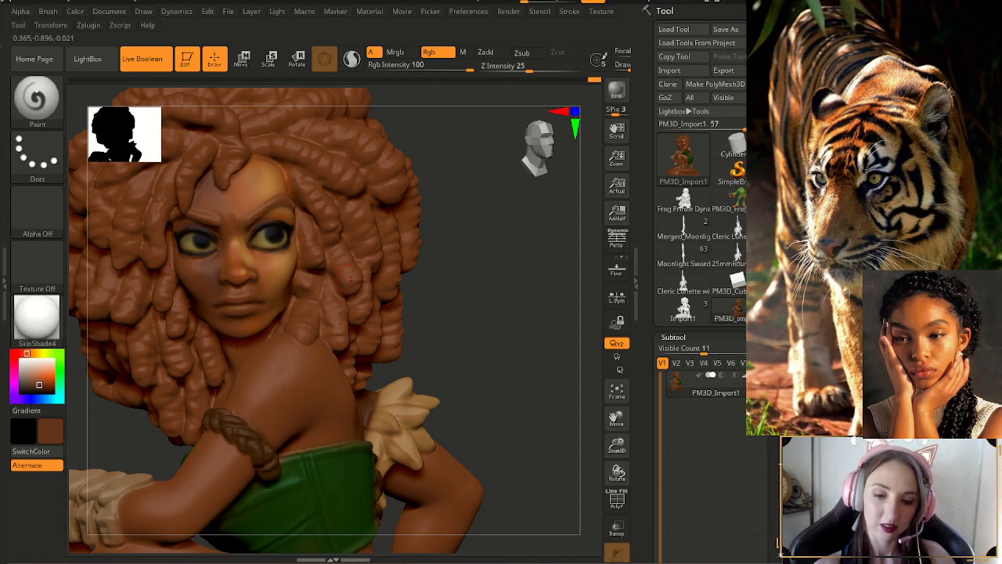
- Sample the warm orange-brown from the face and blend it into the cheek shading
drag(462, 274, 521, 274)
drag(516, 313, 501, 344)
drag(461, 318, 425, 318)
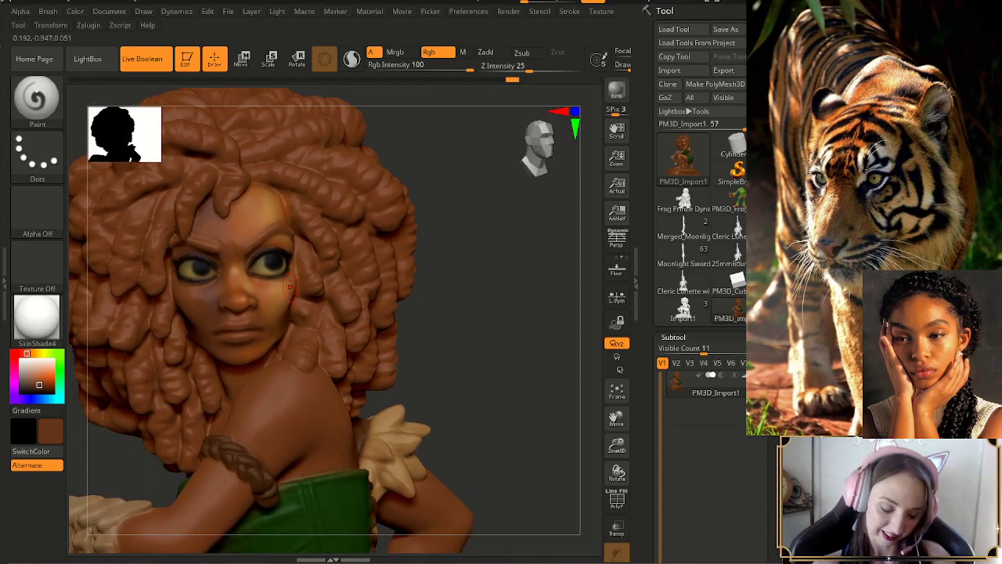
key(c)
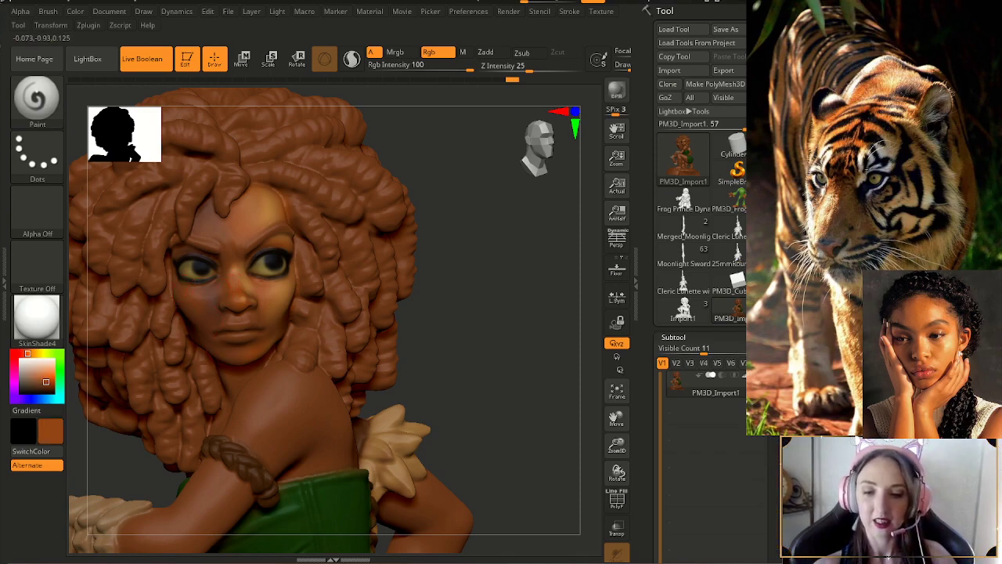
drag(441, 306, 408, 306)
right_drag(282, 305, 195, 307)
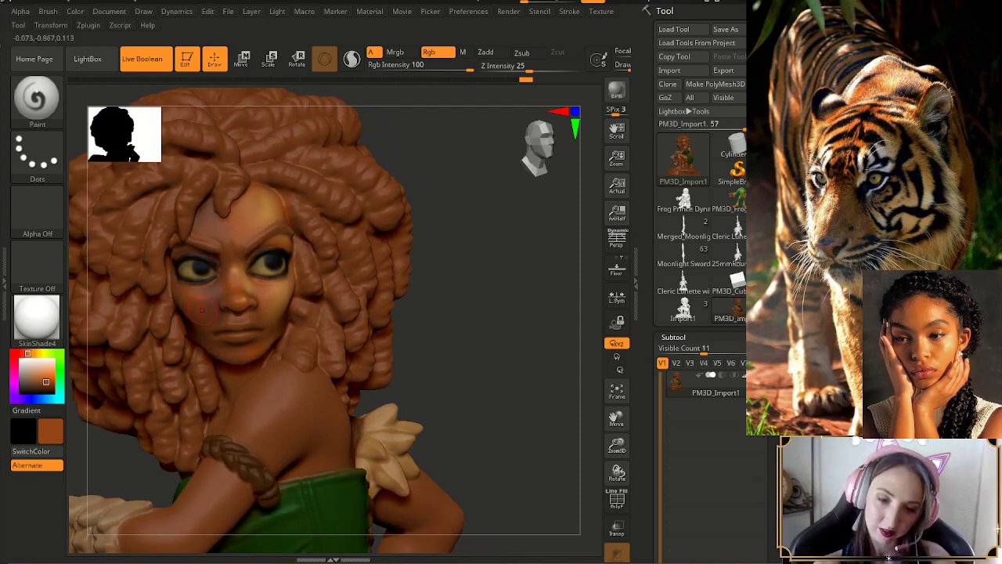
- Sample a medium brown from the face and blend it into the cheek and nose bridge shading
key(c)
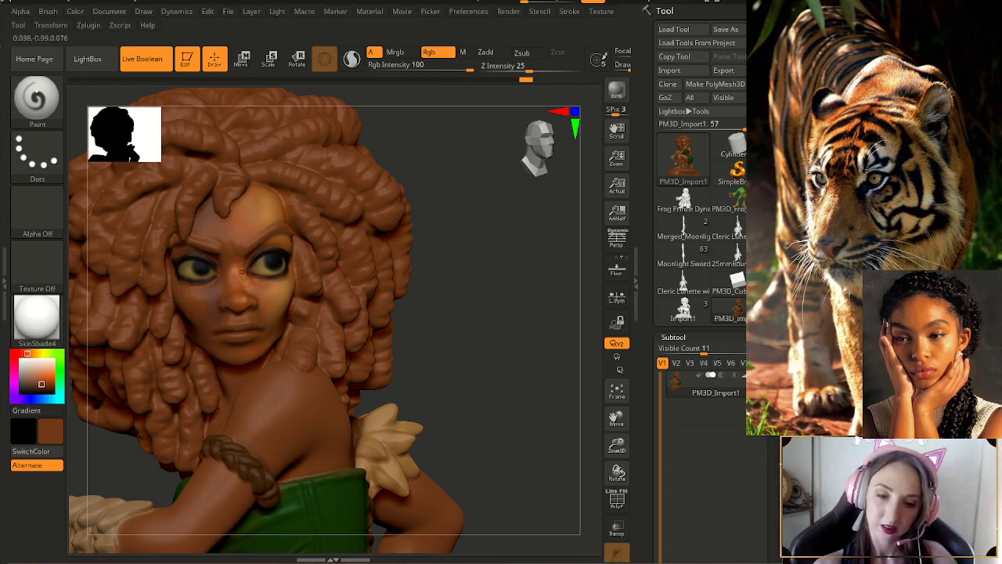
key(s)
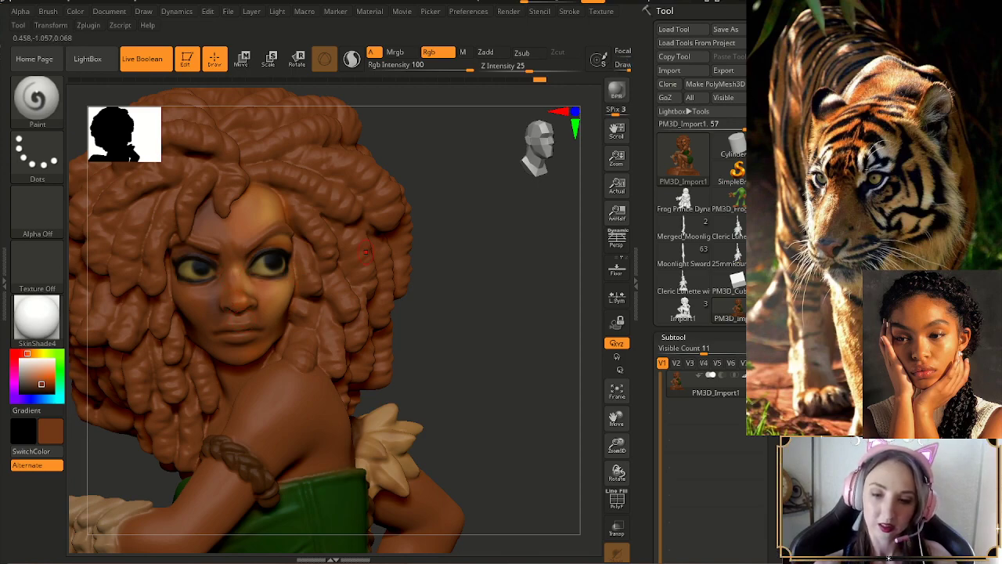
mouse_move(462, 310)
mouse_down()
mouse_move(427, 310)
mouse_move(457, 274)
mouse_move(494, 284)
mouse_up()
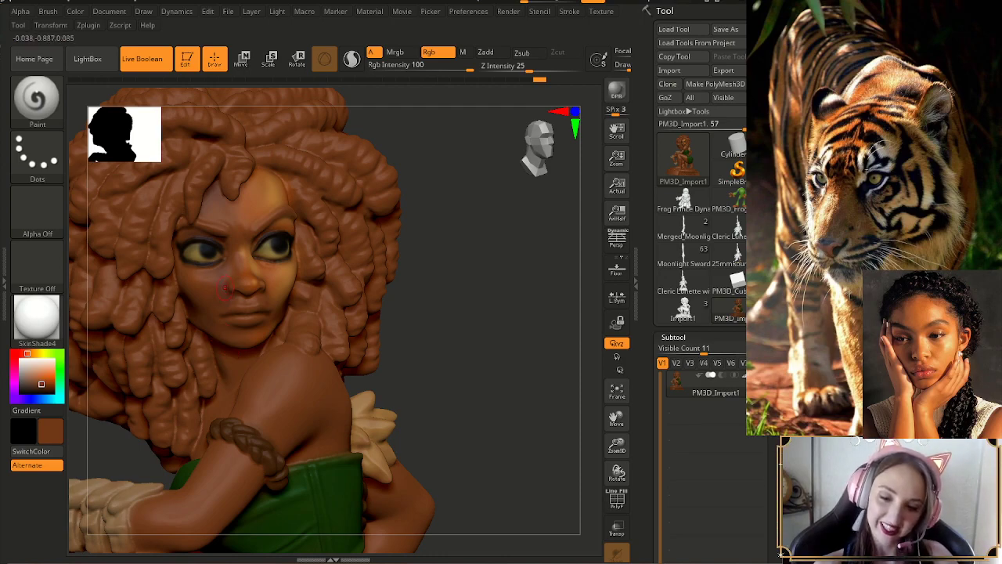
- Sample a dark reddish brown from the face and paint shadow beneath the jaw and on the neck
key(c)
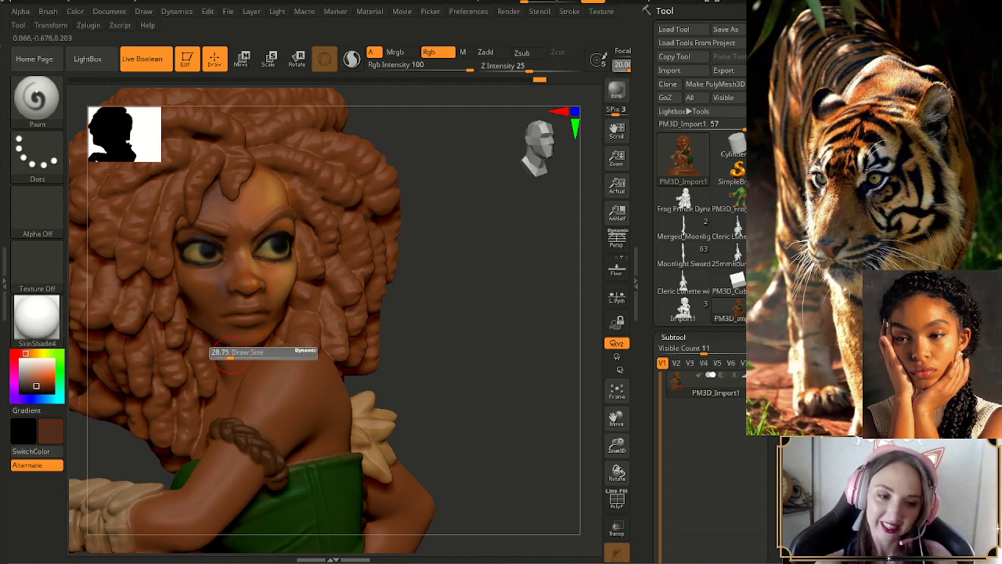
right_drag(242, 354, 222, 368)
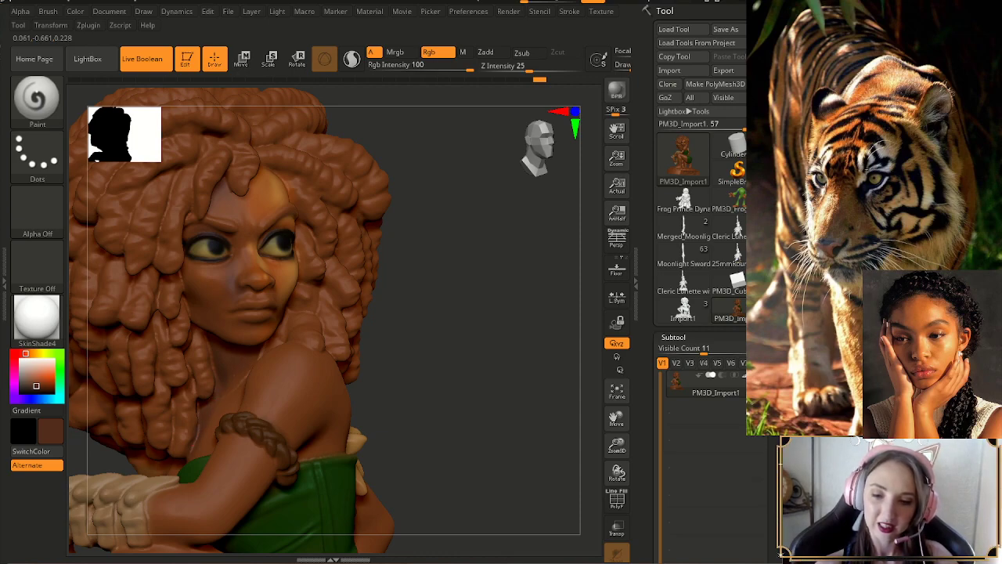
mouse_move(407, 335)
mouse_down()
mouse_move(361, 337)
mouse_move(395, 342)
mouse_up()
right_drag(396, 341, 411, 341)
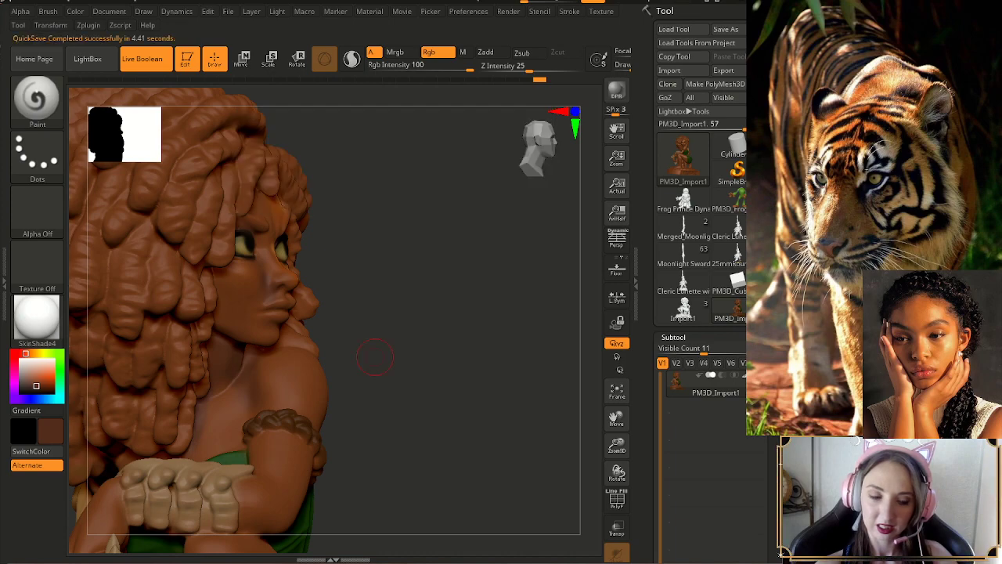
right_drag(370, 355, 321, 364)
alt+right_drag(379, 305, 379, 324)
right_drag(379, 324, 355, 325)
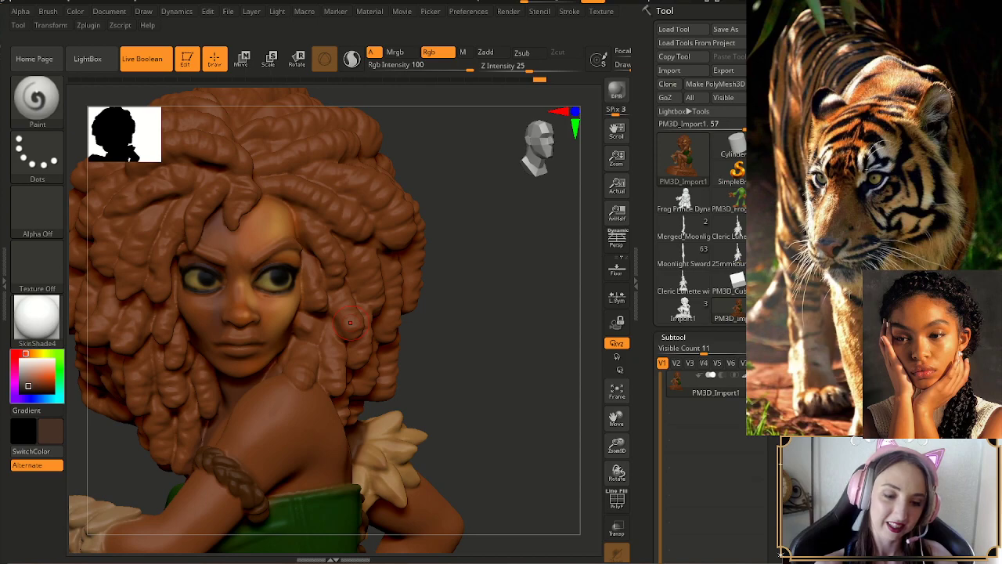
- Choose a very dark brown and paint the eyebrow on the lit side of the face
click(32, 386)
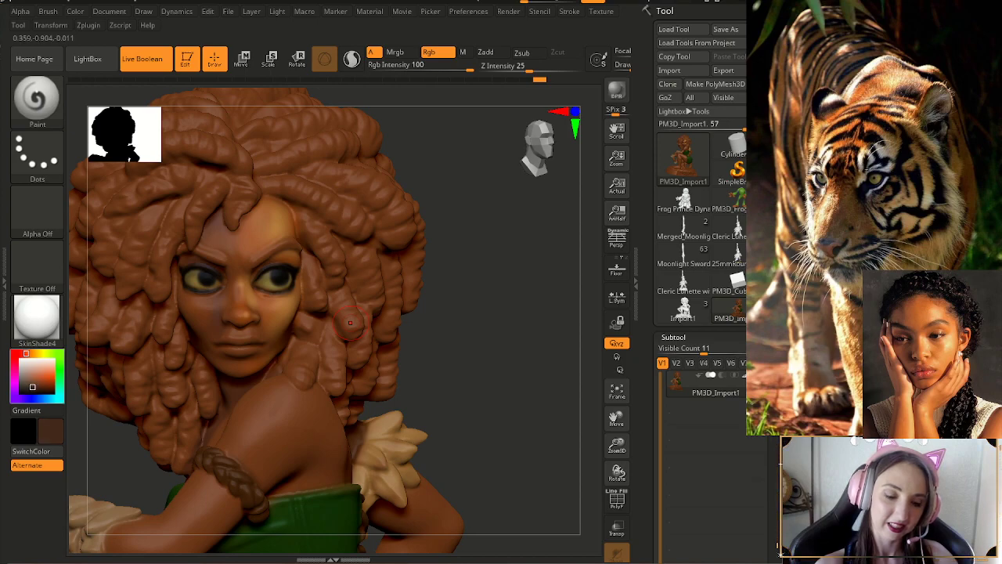
key(s)
click(284, 242)
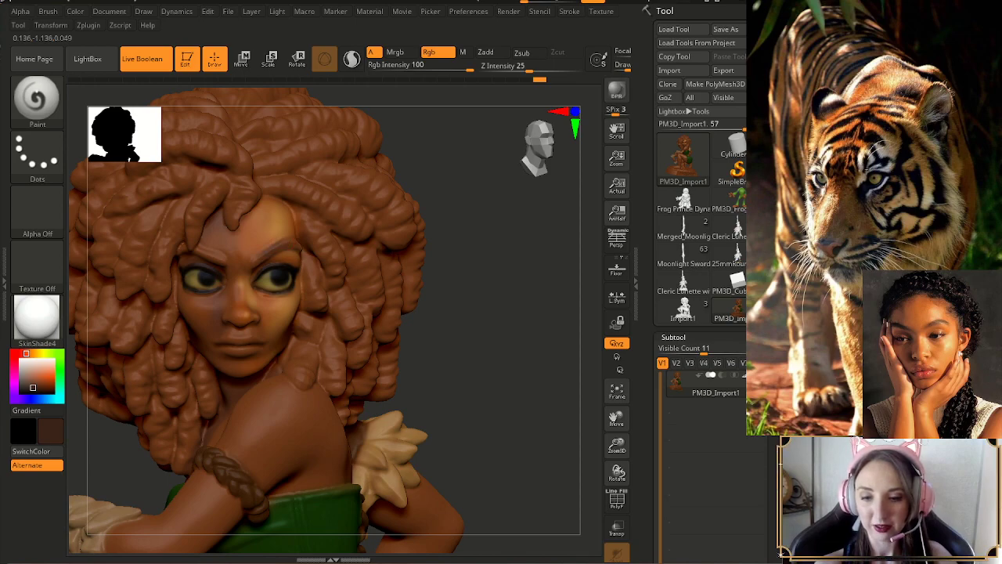
mouse_move(470, 314)
mouse_down()
mouse_move(529, 309)
mouse_move(451, 313)
mouse_up()
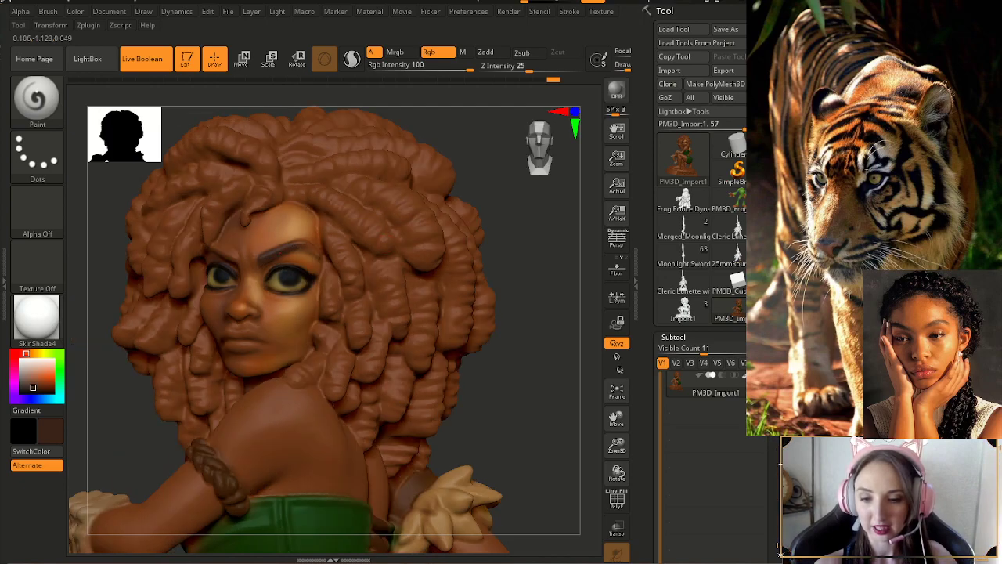
right_drag(319, 160, 346, 222)
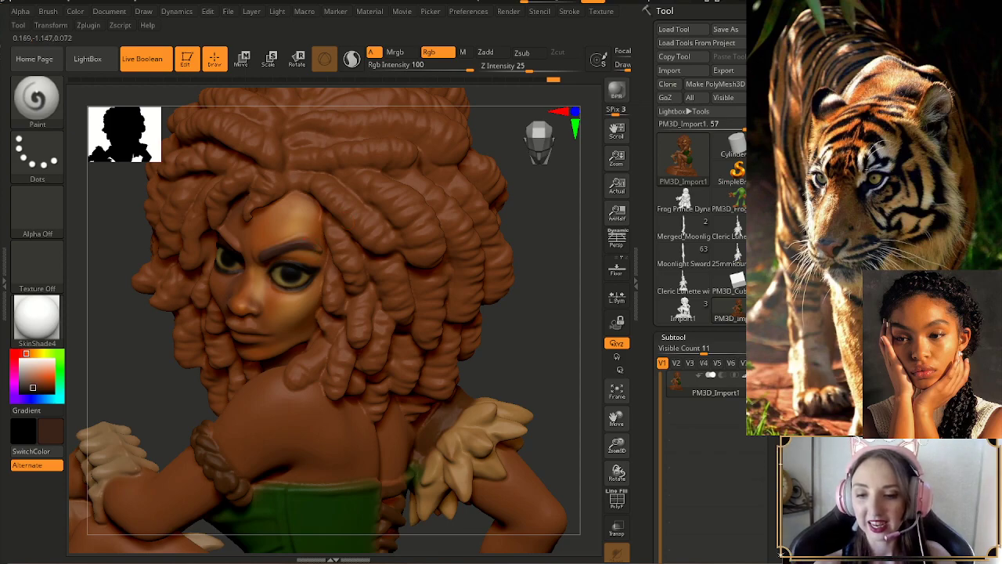
right_drag(312, 241, 306, 210)
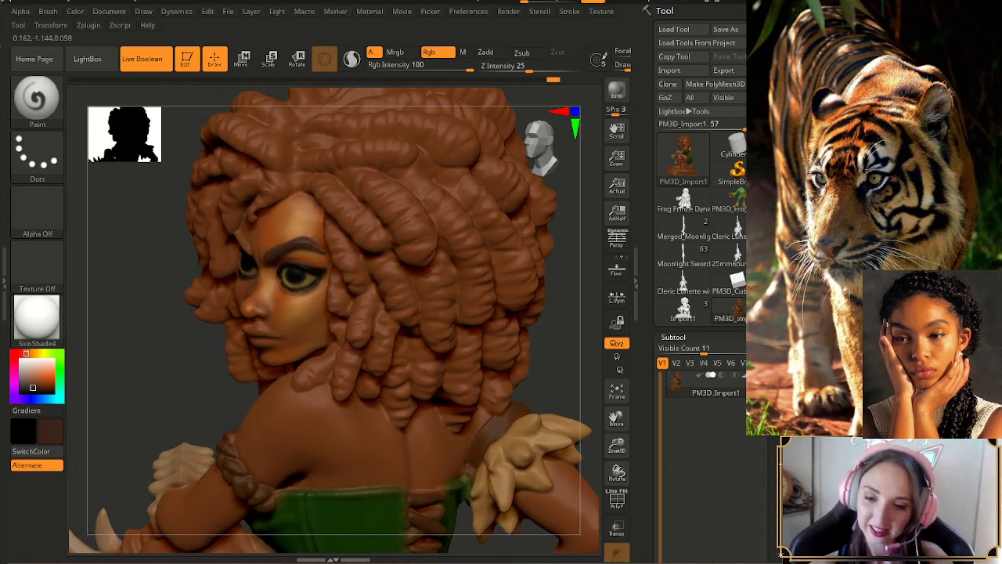
- Paint the eyebrow on the shaded side of the face with the same dark brown
right_drag(309, 259, 422, 253)
drag(235, 246, 253, 254)
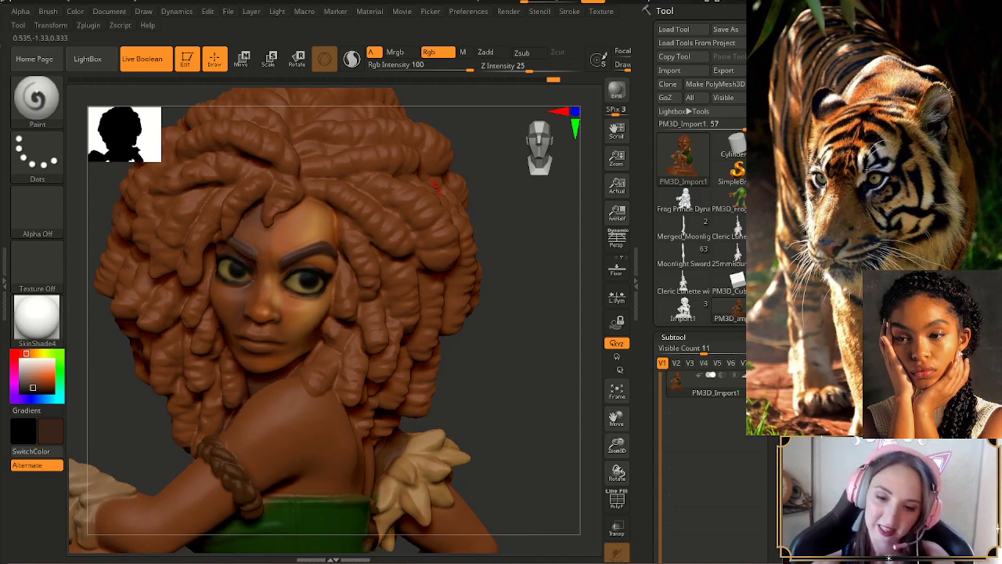
right_drag(313, 242, 340, 244)
right_drag(423, 200, 442, 198)
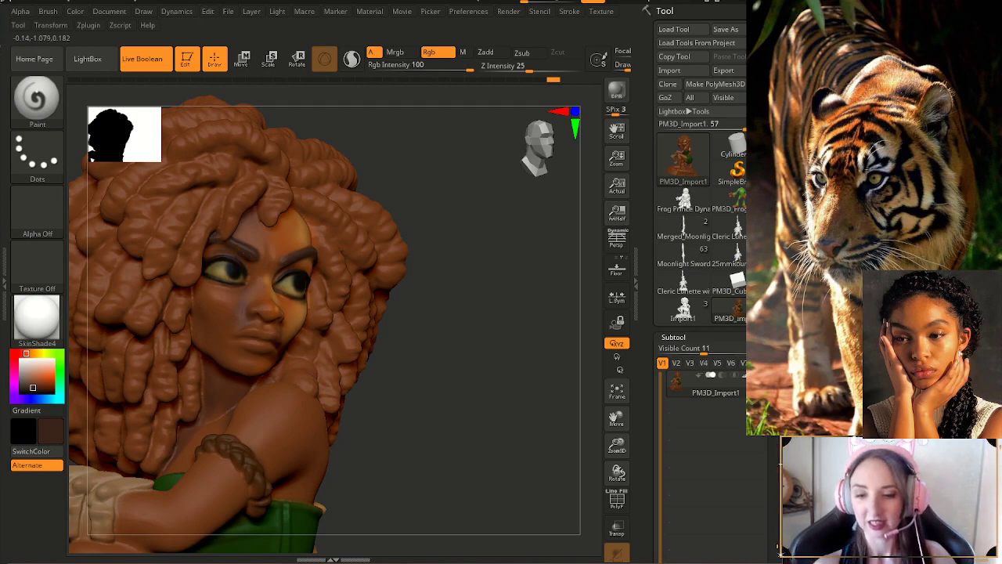
- Sample a warm orange-brown from the face and blend the skin below the eye on the lit side
drag(445, 319, 388, 315)
mouse_move(469, 309)
mouse_down()
mouse_move(505, 311)
mouse_move(496, 376)
mouse_move(458, 377)
mouse_up()
right_drag(511, 368, 496, 377)
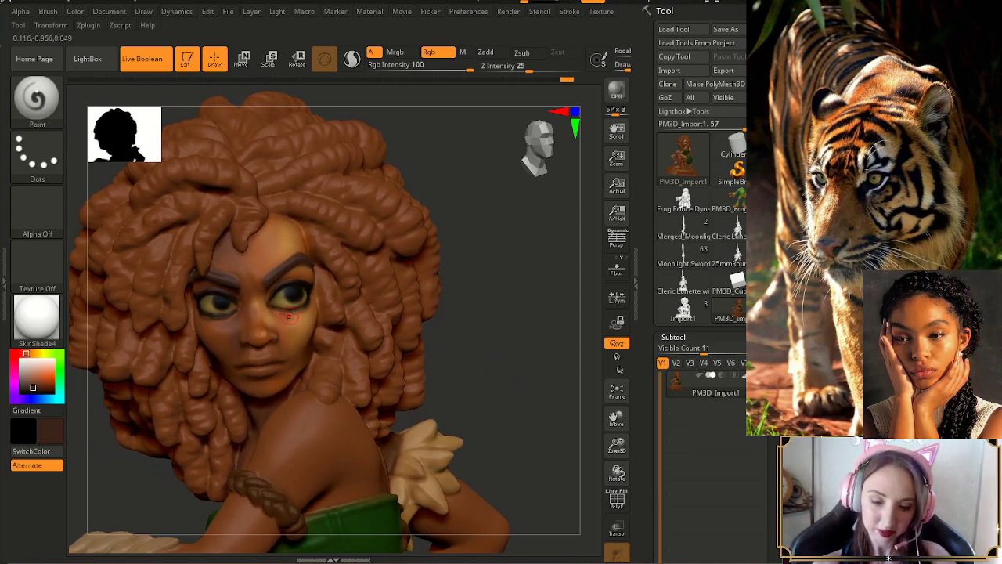
key(c)
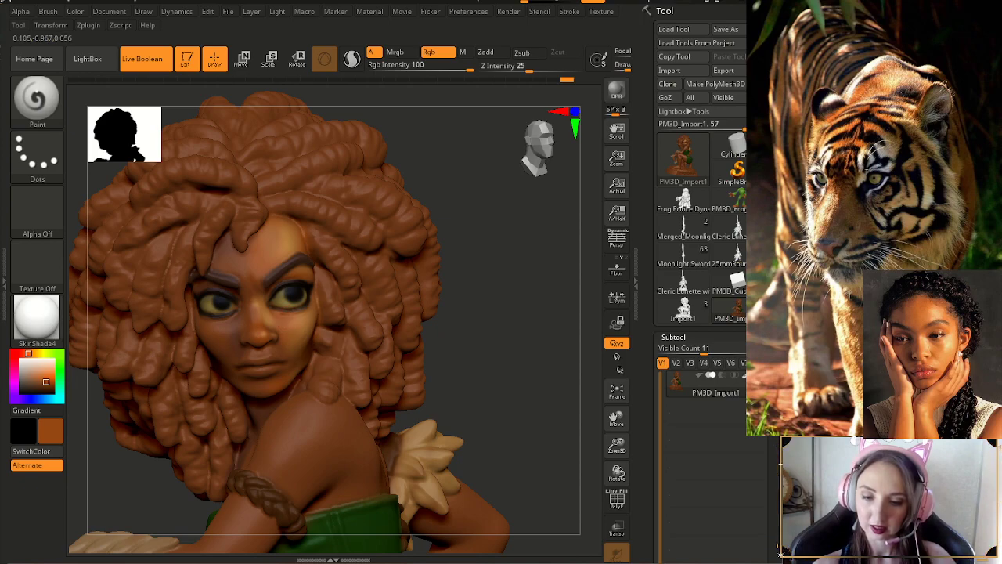
right_drag(296, 338, 254, 341)
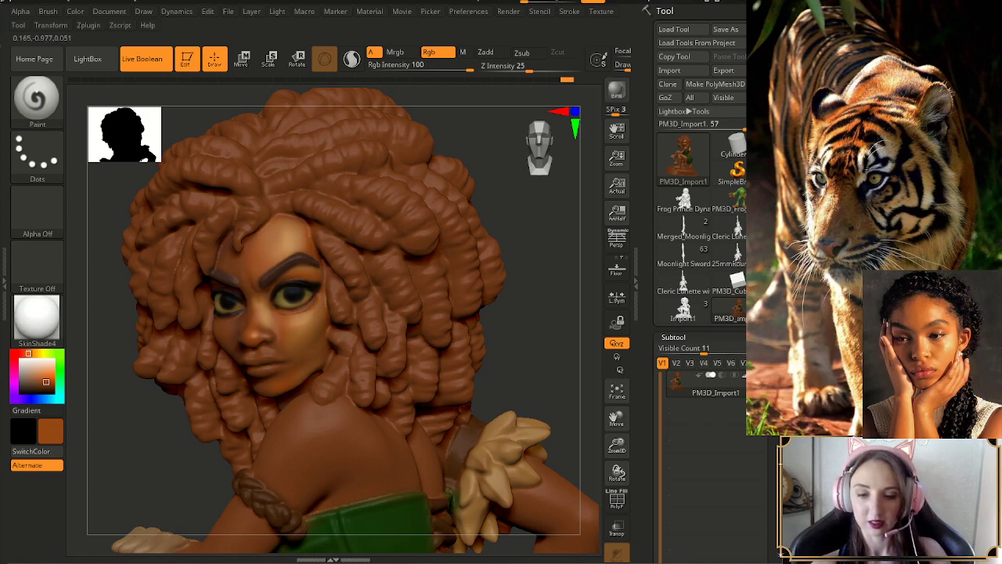
right_drag(400, 302, 477, 292)
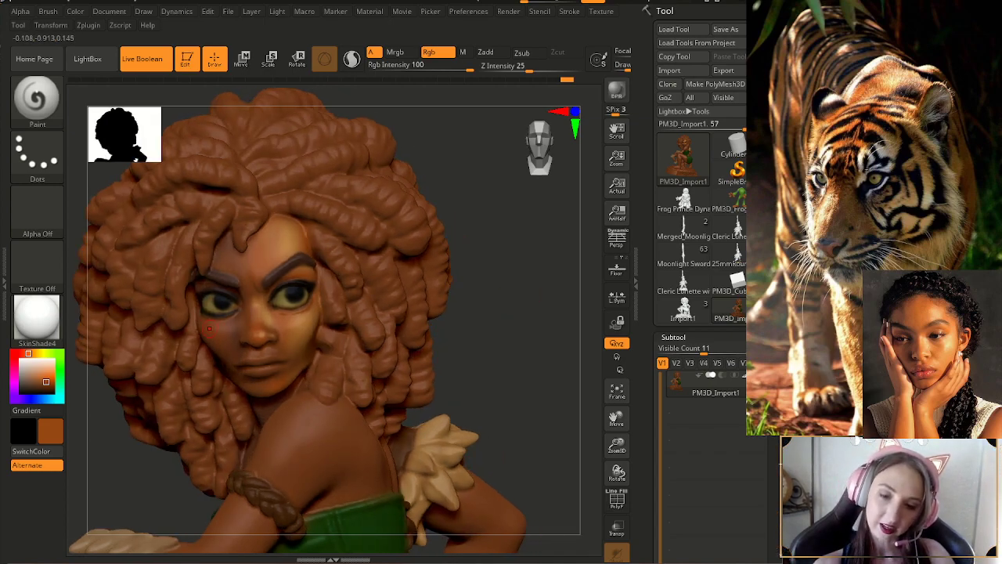
- Sample a medium brown from the shaded cheek and soften the shadow below that eye
key(c)
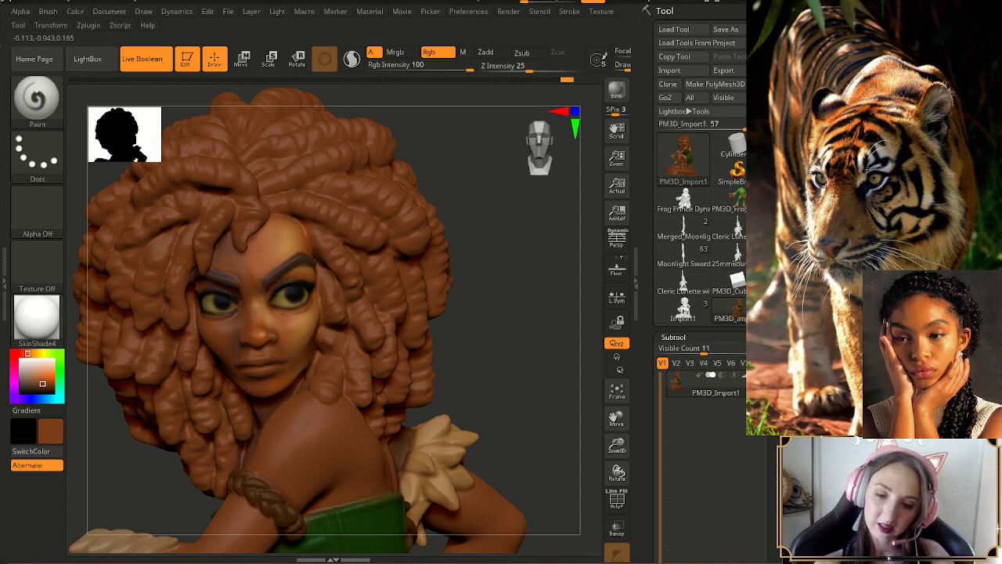
drag(476, 310, 511, 310)
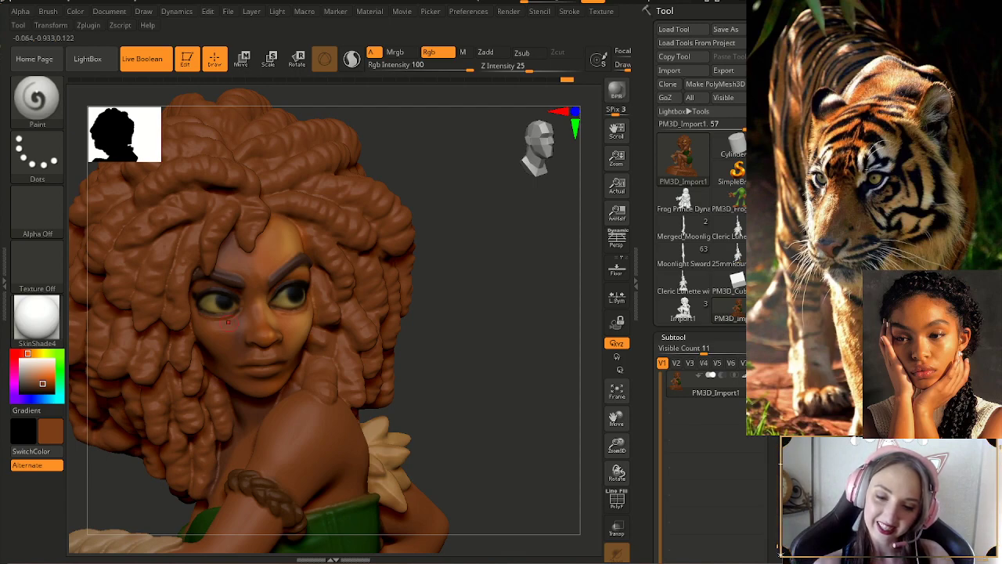
mouse_move(509, 329)
mouse_down()
mouse_move(459, 331)
mouse_move(497, 345)
mouse_up()
- Sample an orange-brown skin tone, adjust the brush size and blend it over the lit cheek
drag(617, 446, 597, 376)
mouse_move(461, 414)
alt+mouse_down()
mouse_move(509, 353)
mouse_move(539, 353)
mouse_move(509, 354)
mouse_move(515, 380)
alt+mouse_up()
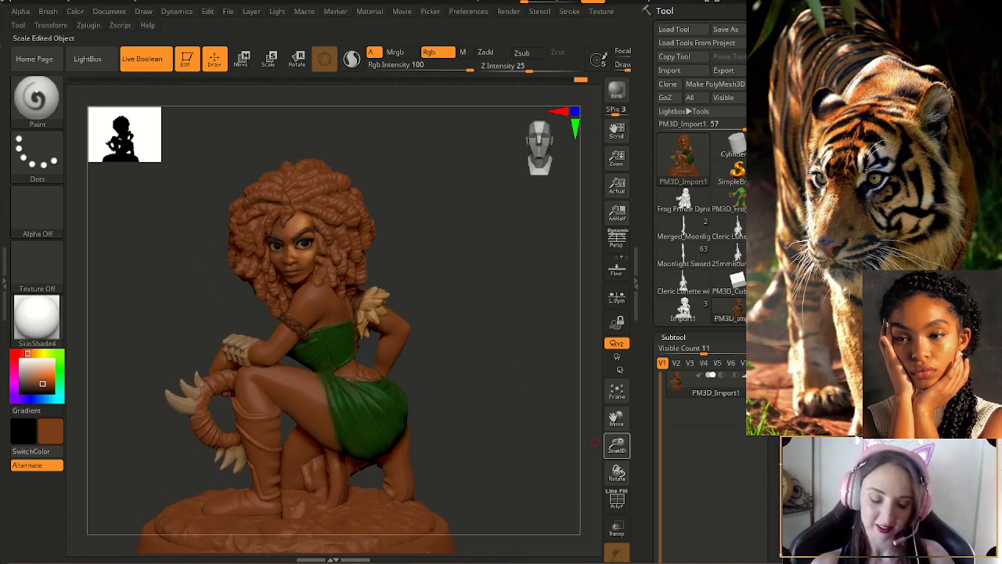
drag(616, 445, 620, 474)
key(c)
key(s)
drag(315, 262, 322, 262)
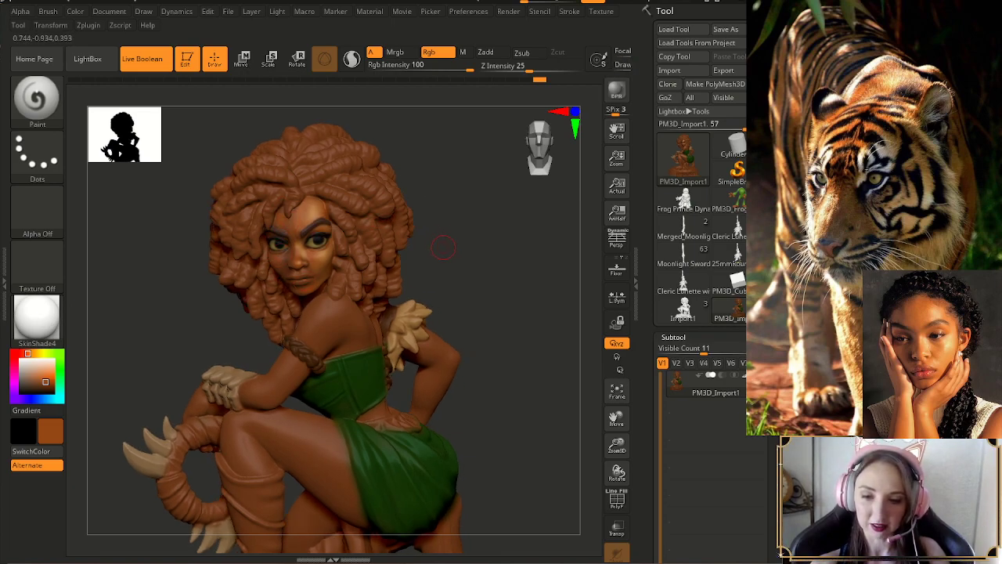
- Sample a darker brown from the face and blend the shading on the shaded cheek
drag(446, 247, 478, 248)
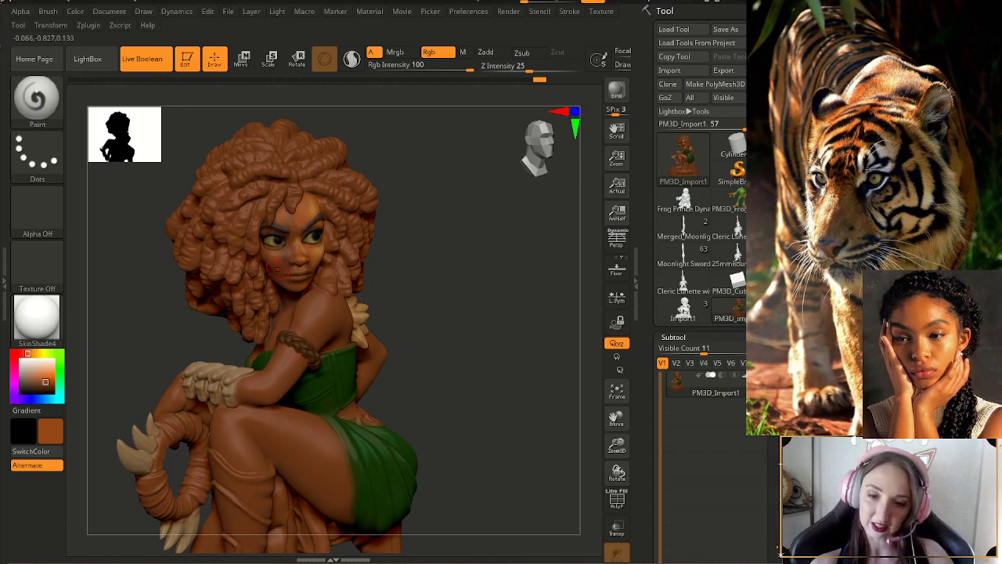
key(c)
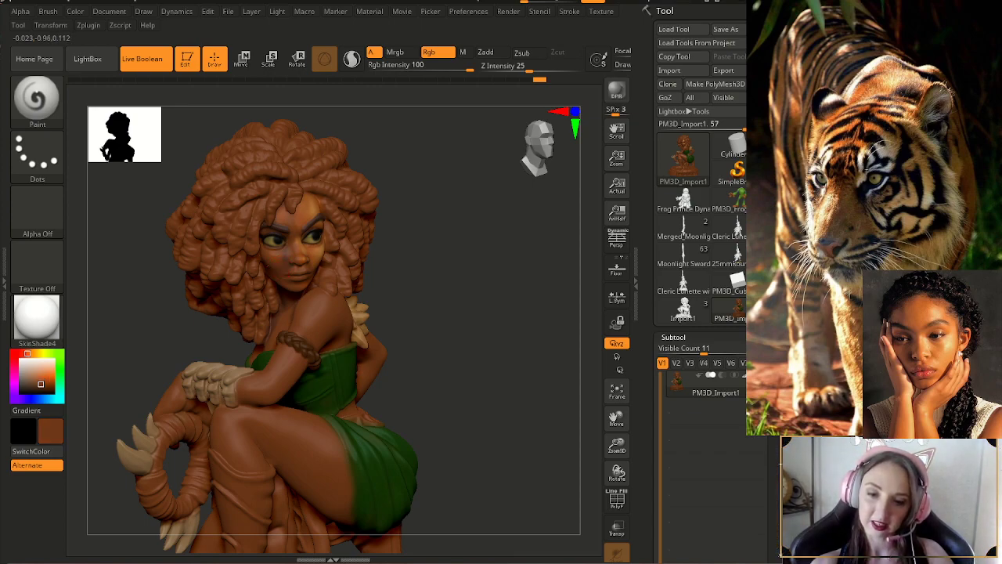
mouse_move(449, 239)
mouse_down()
mouse_move(412, 238)
mouse_move(441, 239)
mouse_move(446, 274)
mouse_up()
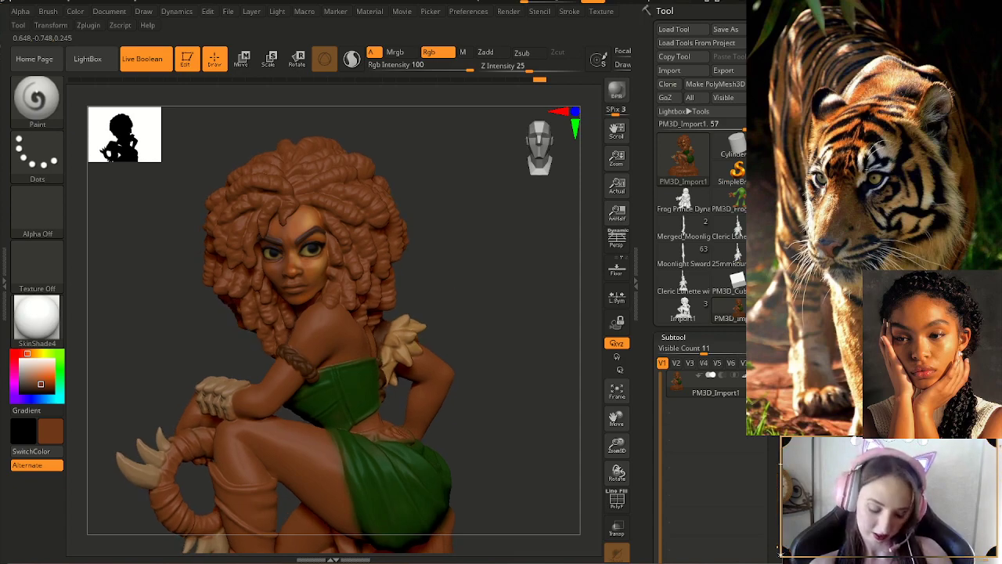
- Sample a light tan-brown from the face and paint highlights along the jawline and on the forehead
key(c)
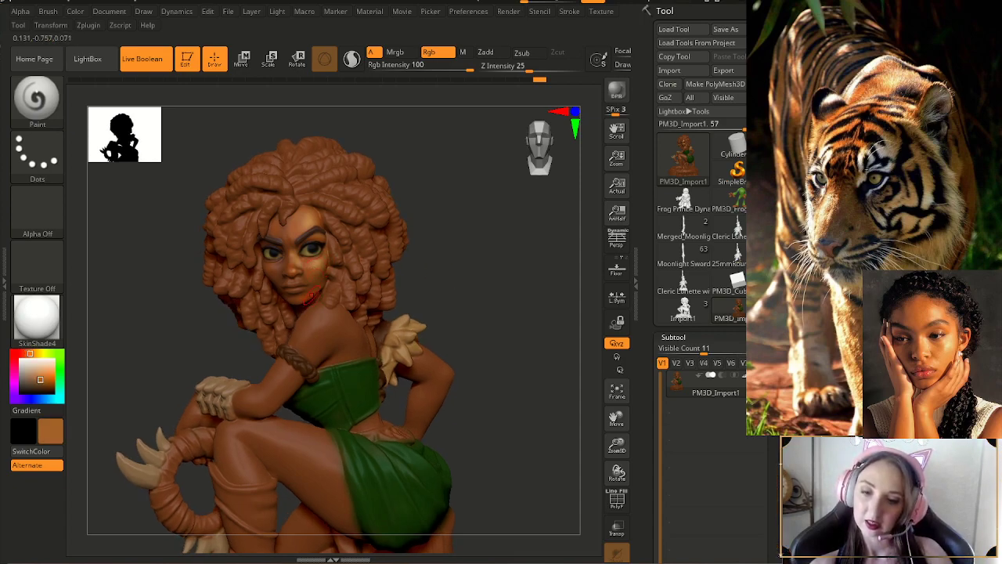
drag(290, 305, 308, 302)
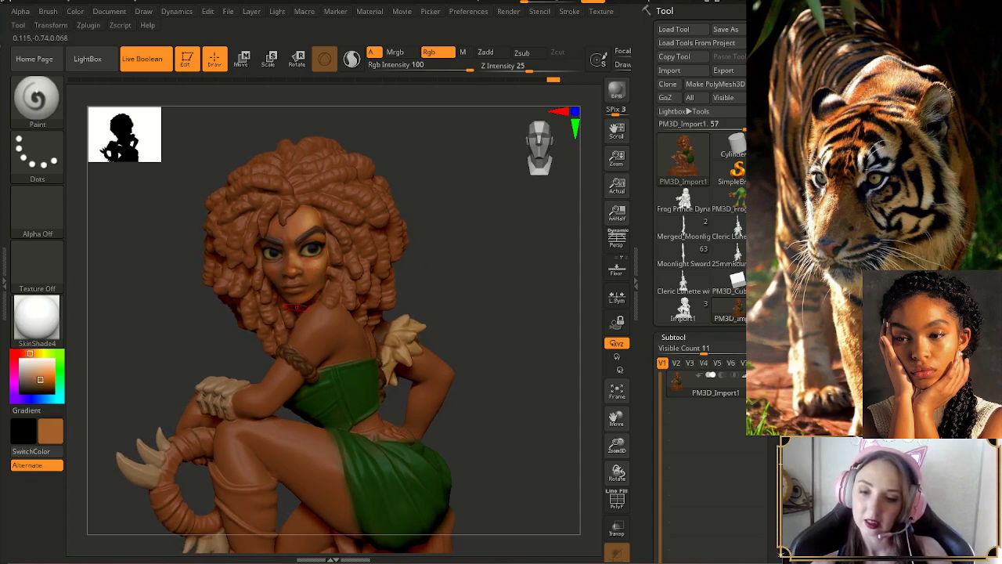
mouse_move(470, 266)
mouse_down()
mouse_move(447, 266)
mouse_move(479, 271)
mouse_move(466, 271)
mouse_up()
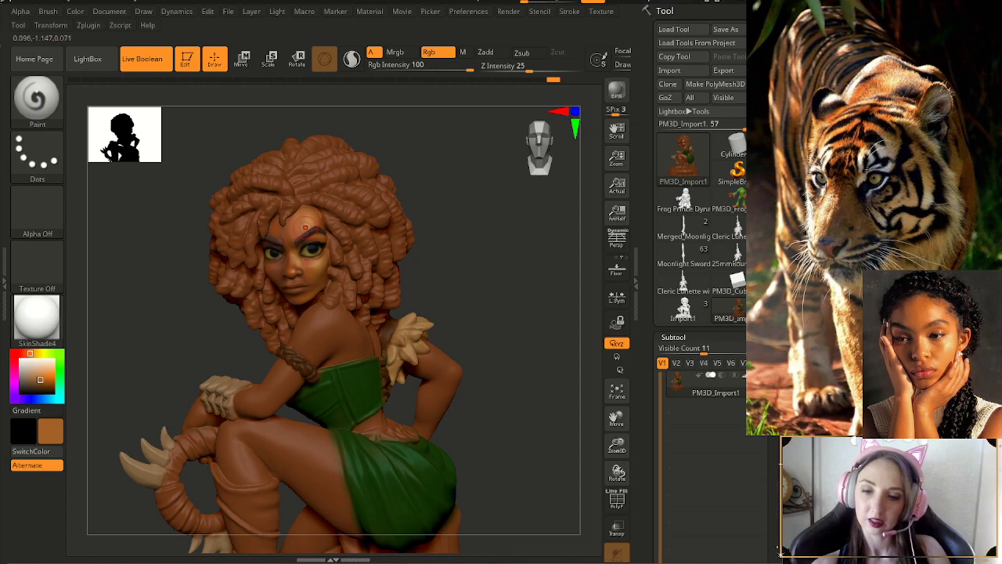
mouse_move(427, 240)
mouse_down()
mouse_move(445, 239)
mouse_move(448, 267)
mouse_up()
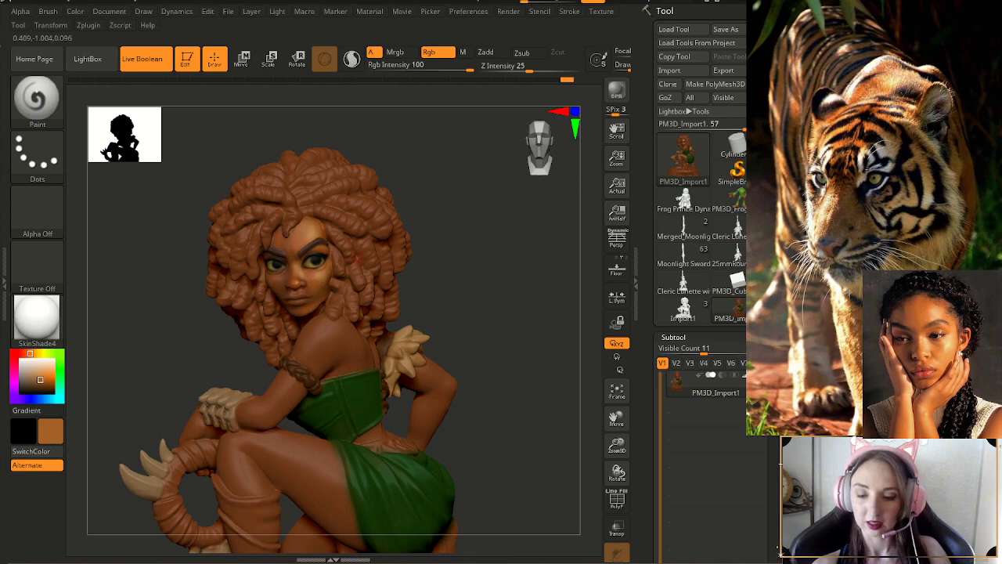
drag(459, 269, 463, 284)
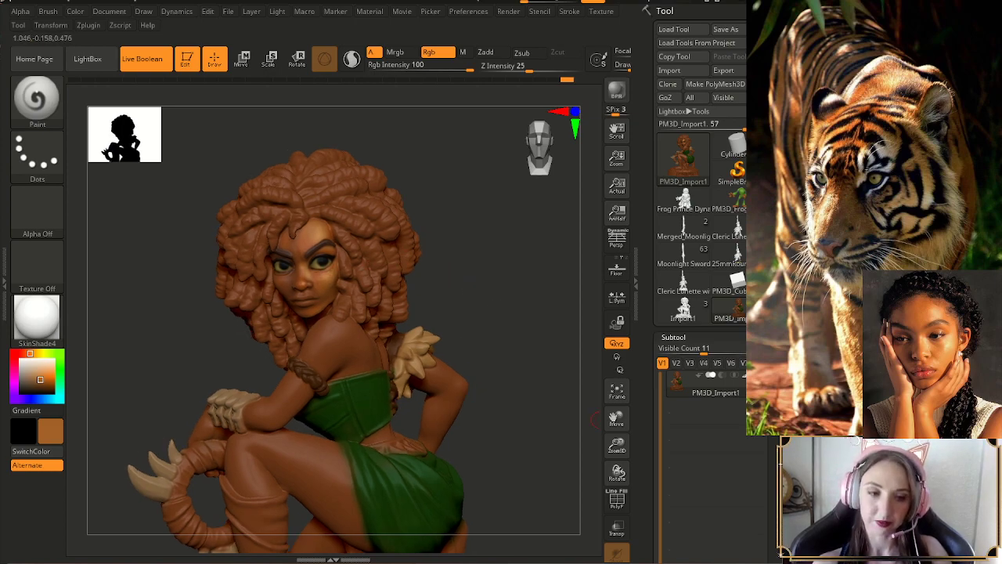
drag(617, 446, 617, 428)
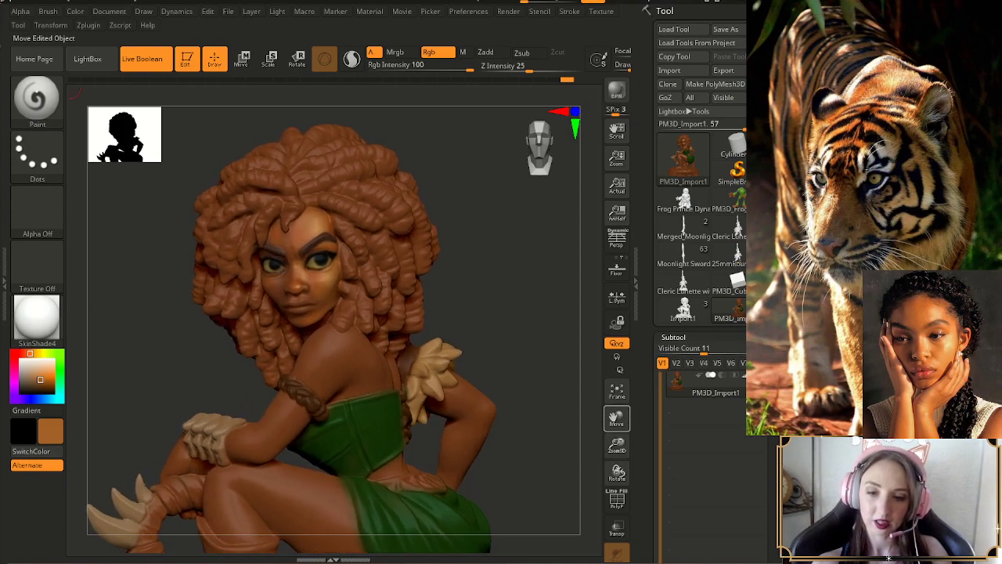
drag(462, 292, 460, 286)
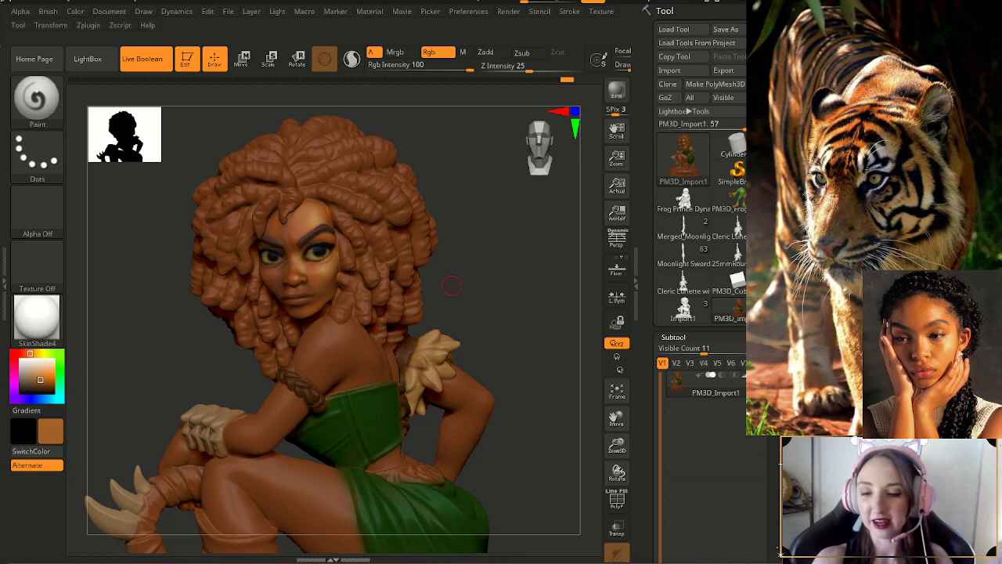
- Bring up Skin Ref.jpg to compare its skin tones with the figurine's face, and move the image aside again
drag(100, 257, 311, 131)
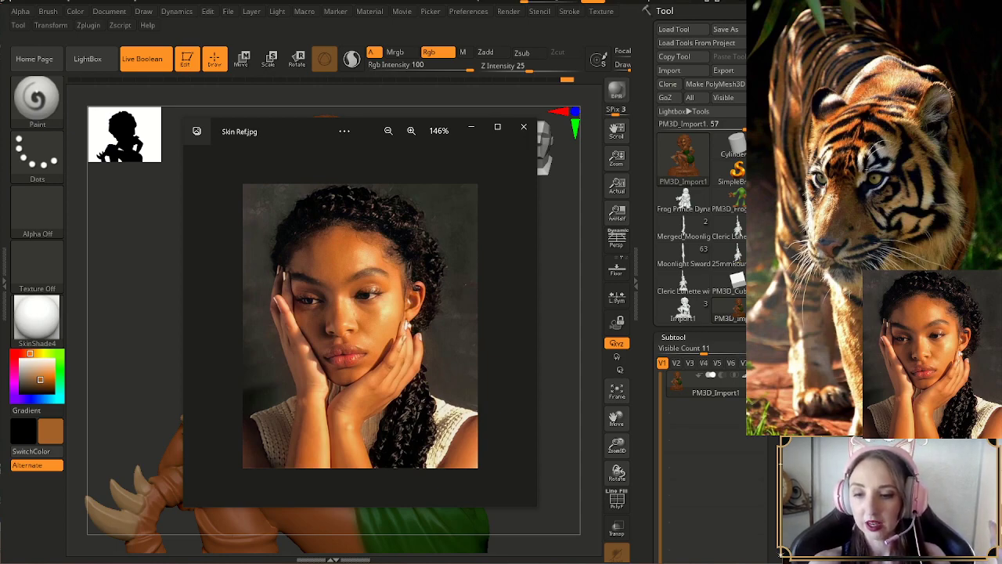
drag(305, 130, 0, 144)
mouse_move(477, 228)
mouse_down()
mouse_move(501, 228)
mouse_move(486, 227)
mouse_up()
drag(0, 148, 0, 153)
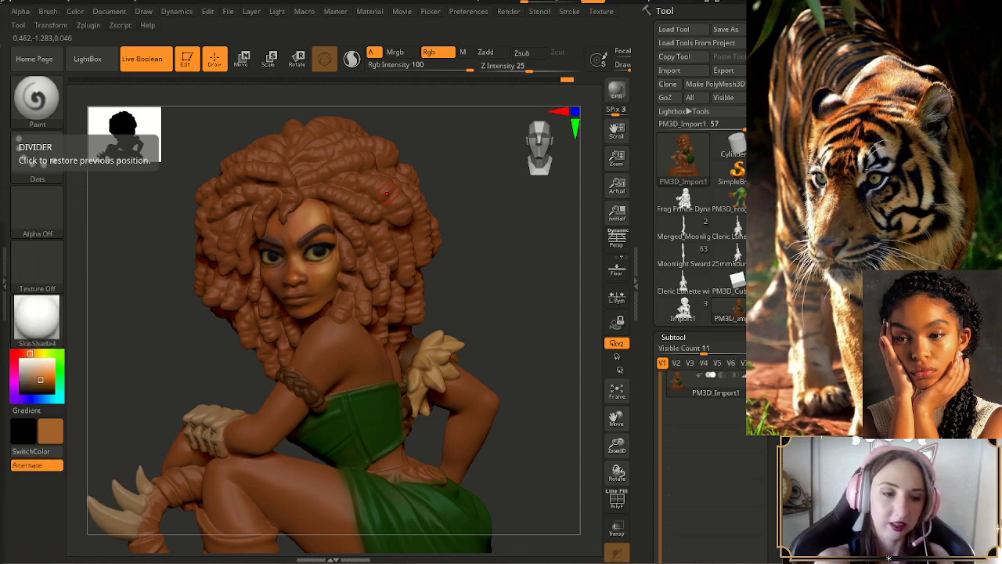
alt+drag(487, 265, 480, 279)
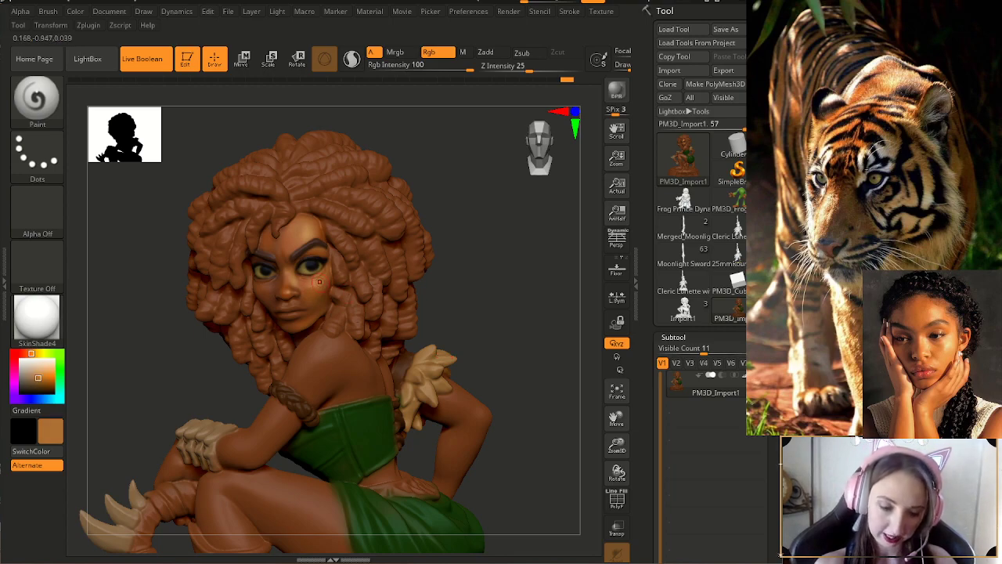
- Choose a light golden tan (RGB 213, 163, 86) and paint highlights on the lit side of the face, adjusting the brush size
click(36, 374)
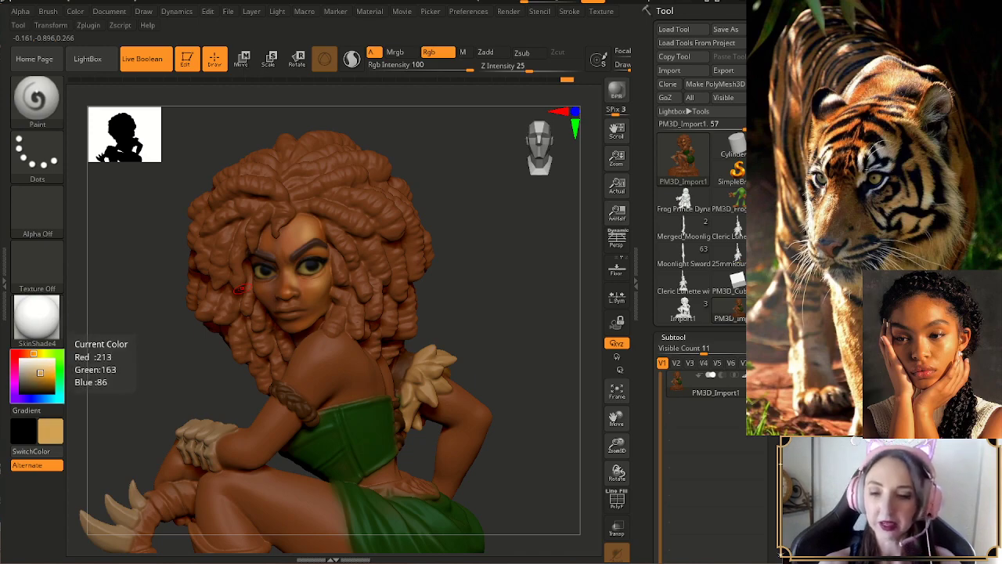
key(s)
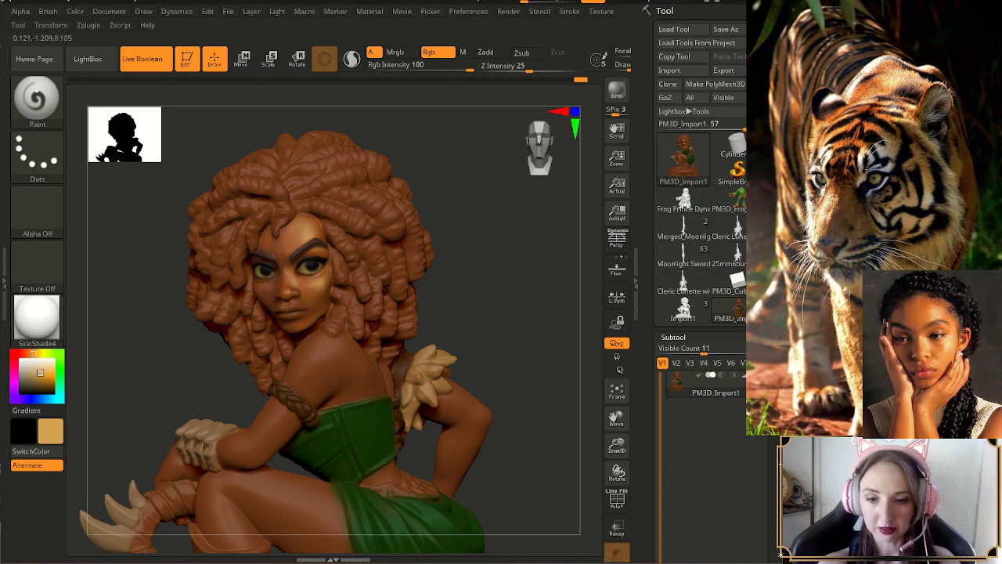
drag(513, 336, 521, 337)
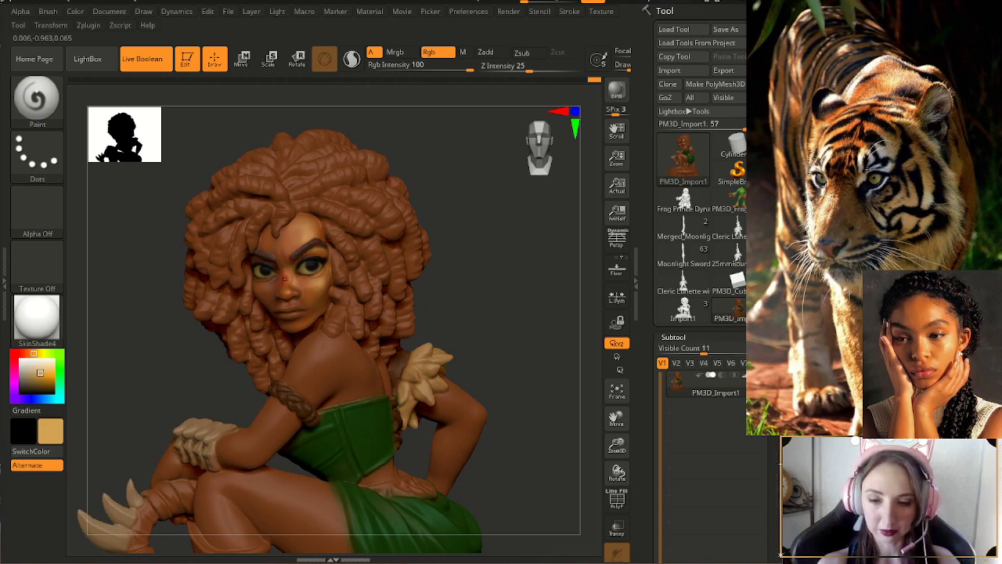
ctrl+right_drag(330, 258, 280, 319)
key(s)
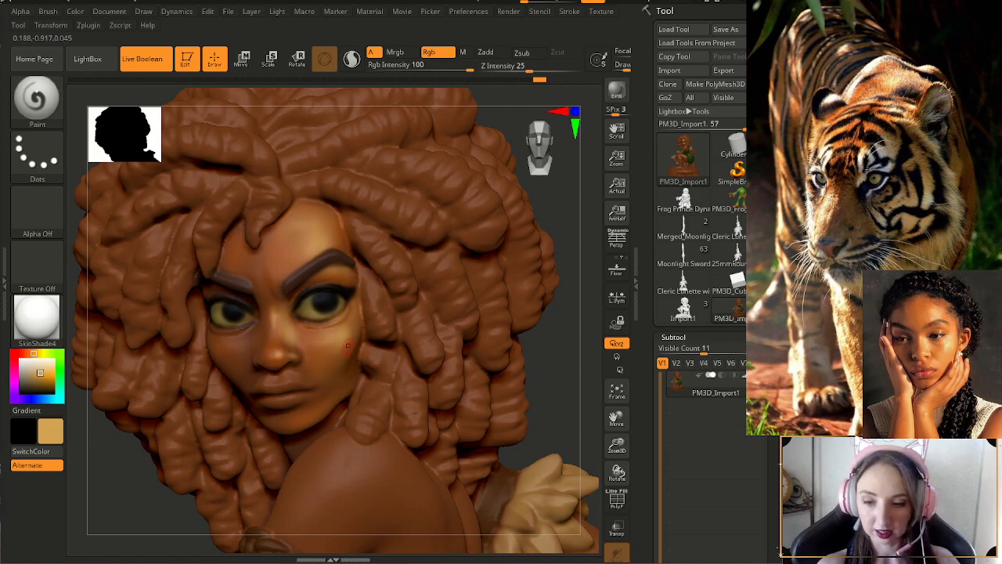
- Sample an orange-brown from the face and blend it along the lower cheek and jaw on the lit side
key(c)
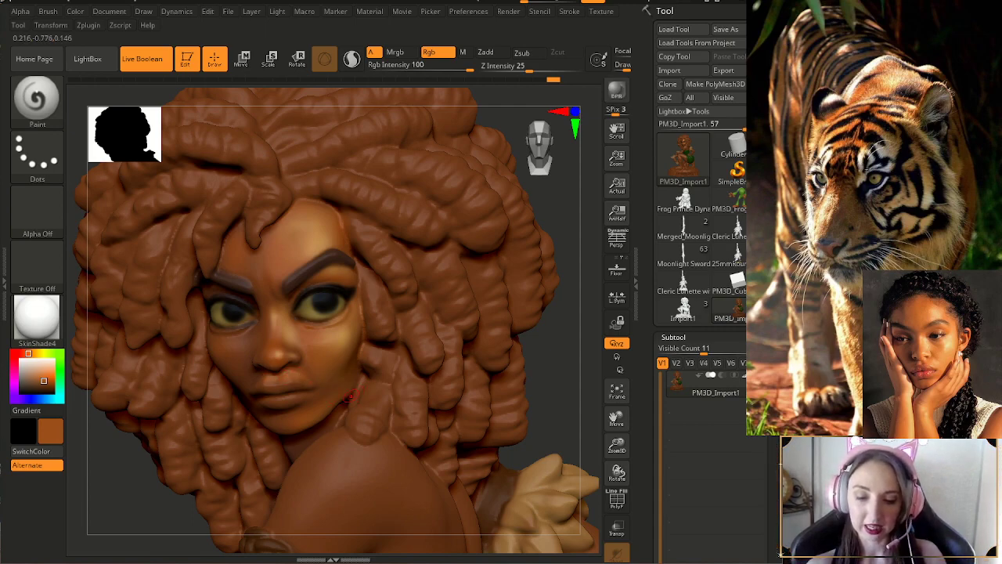
drag(530, 373, 484, 373)
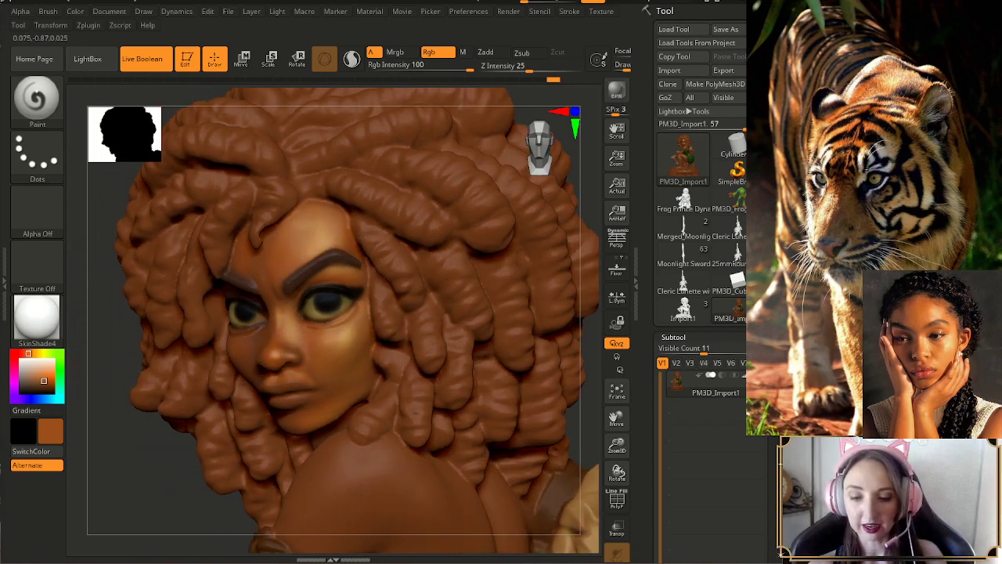
drag(587, 393, 578, 392)
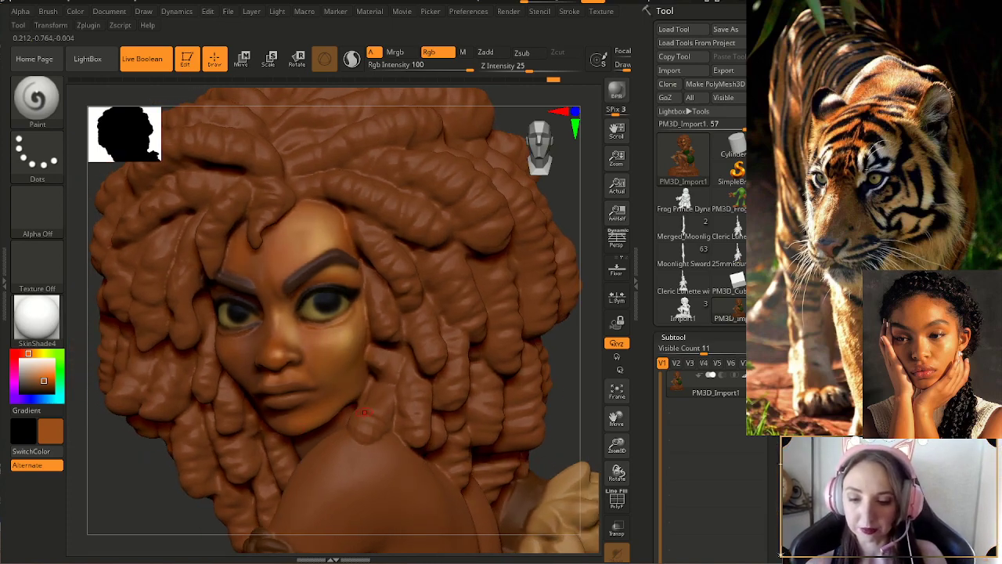
mouse_move(556, 366)
mouse_down()
mouse_move(581, 366)
mouse_move(529, 390)
mouse_move(578, 391)
mouse_move(538, 379)
mouse_up()
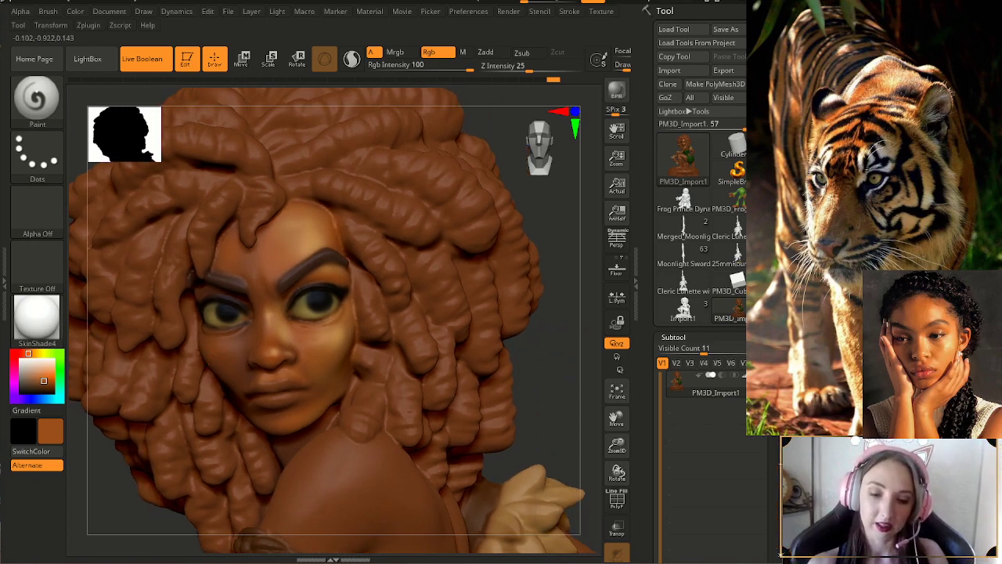
mouse_move(569, 357)
mouse_down()
mouse_move(562, 371)
mouse_move(575, 407)
mouse_up()
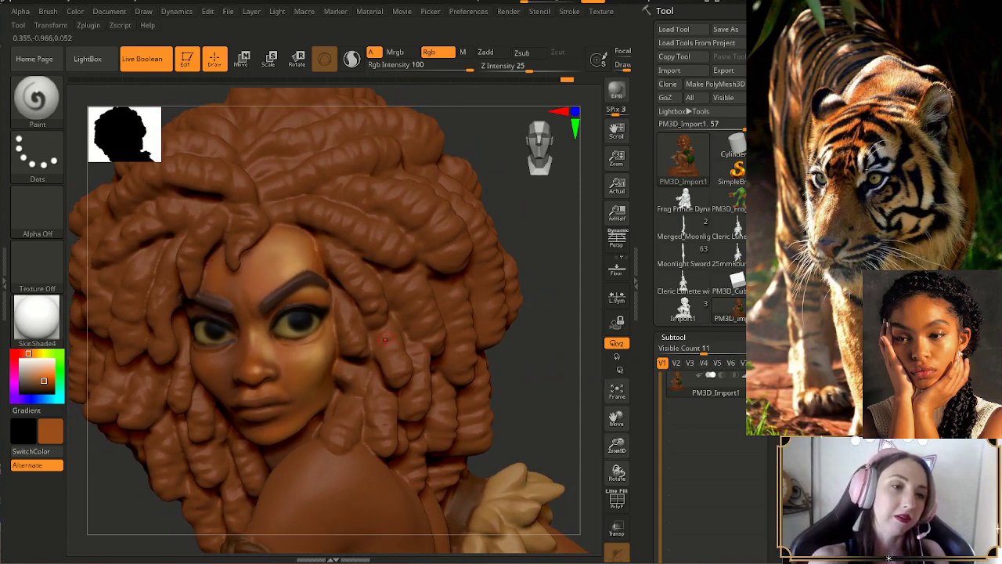
- Bring up the tiger reference image and magnify it to 235% around the tiger's head
drag(0, 108, 321, 120)
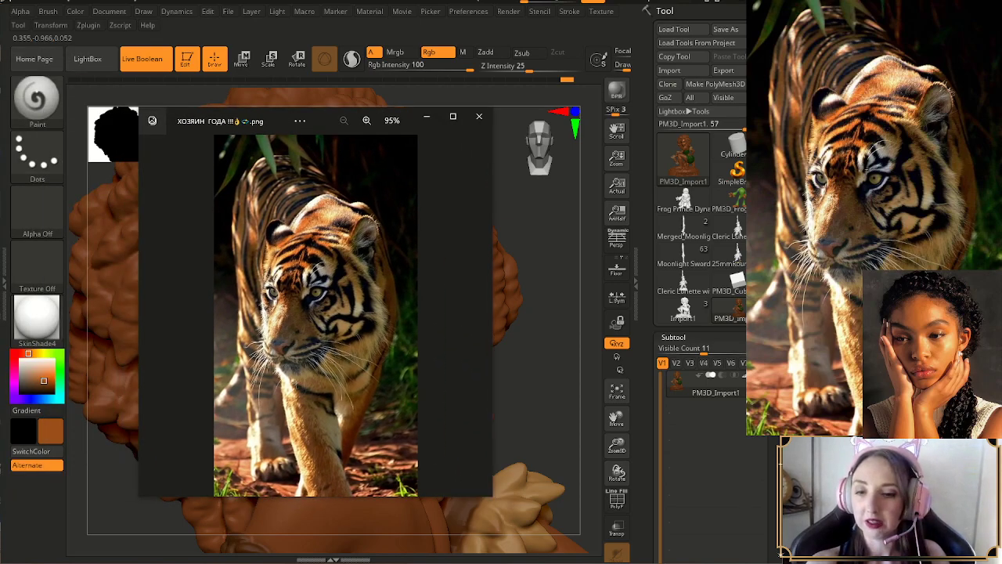
click(367, 121)
click(367, 120)
click(367, 121)
click(366, 120)
click(367, 120)
alt+drag(377, 251, 368, 402)
alt+drag(387, 332, 386, 356)
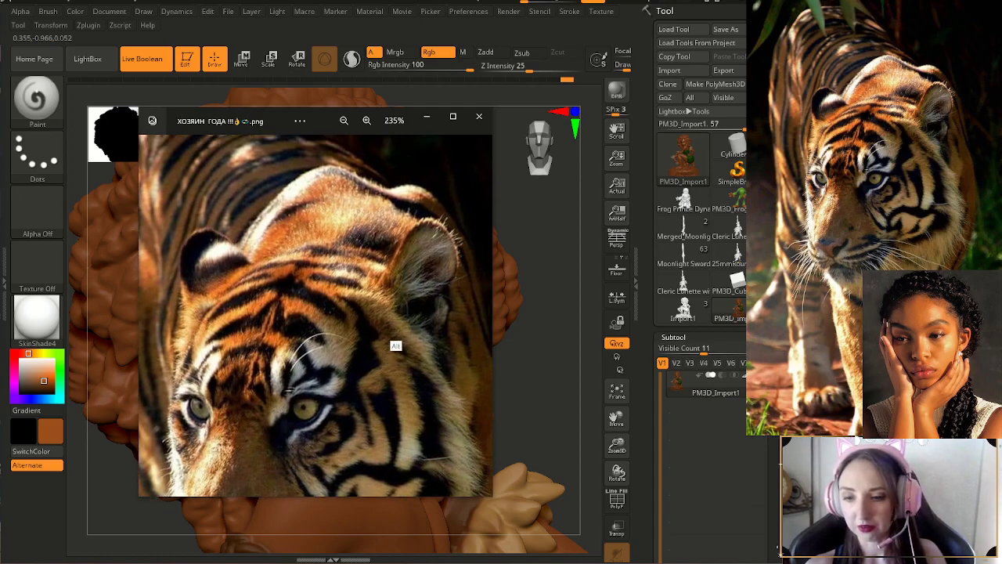
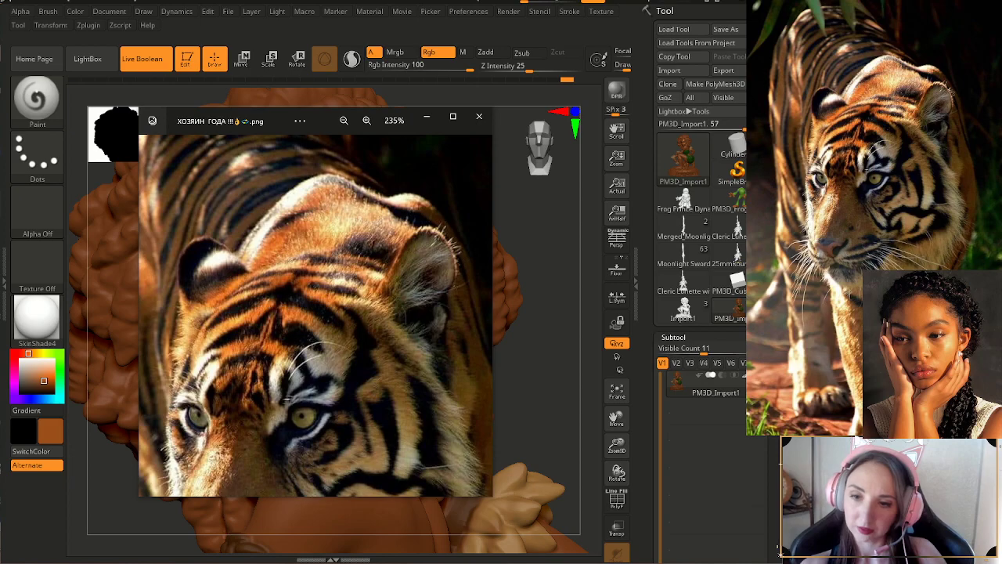
- Magnify the tiger image to 740% to examine how the dark stripes blend into the orange fur
click(367, 120)
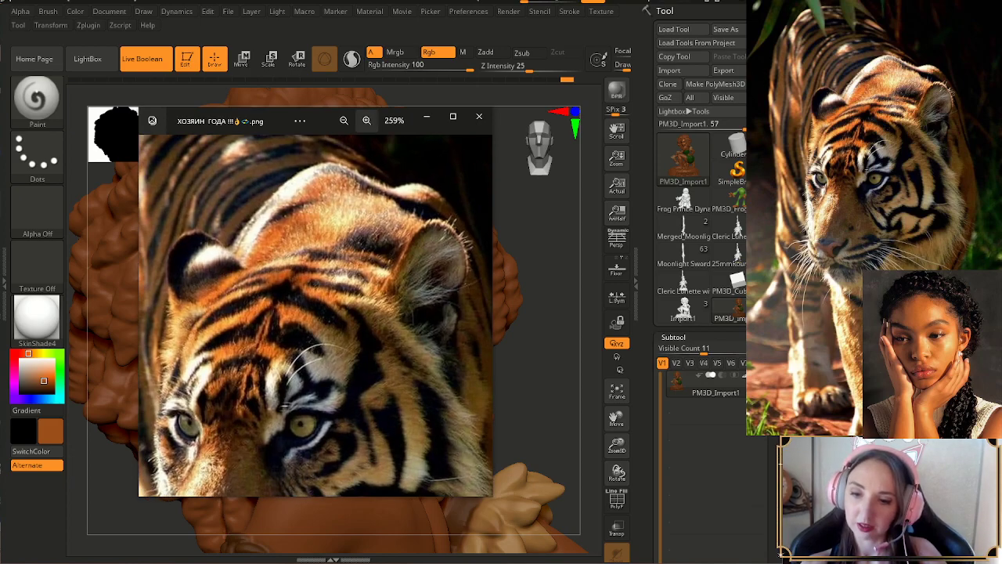
click(366, 120)
click(367, 120)
click(366, 119)
click(366, 120)
click(366, 120)
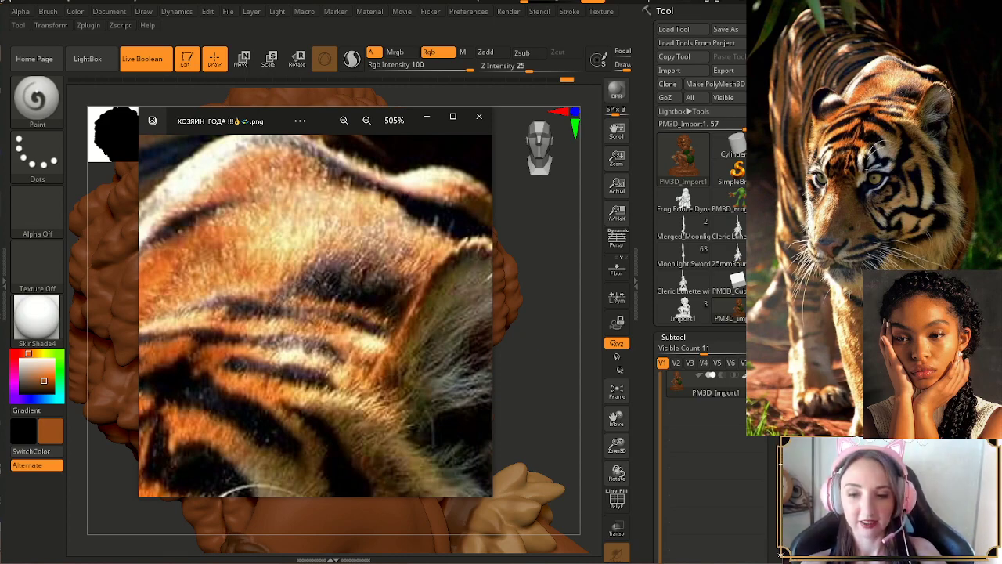
click(366, 121)
click(367, 121)
click(366, 121)
drag(322, 297, 315, 304)
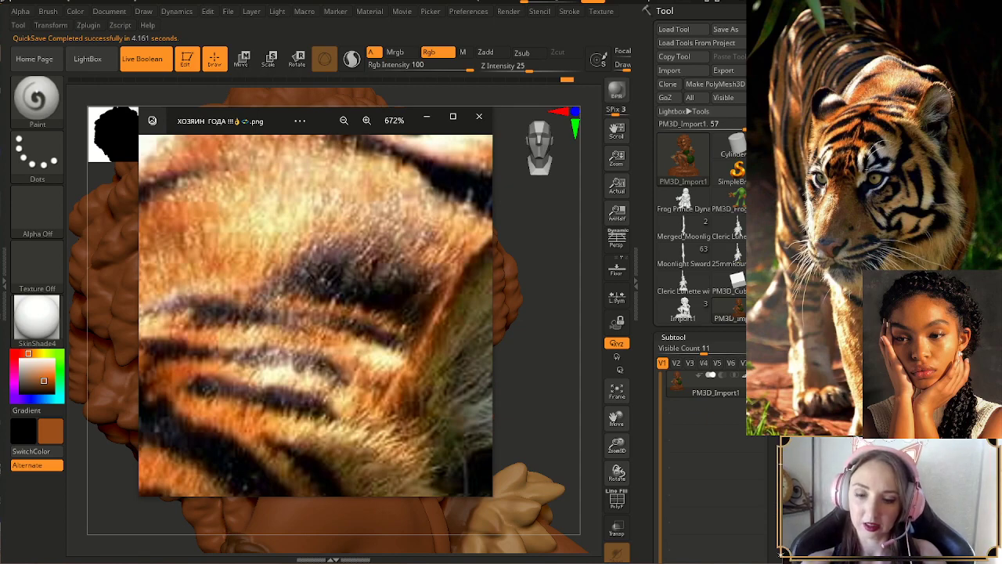
click(367, 120)
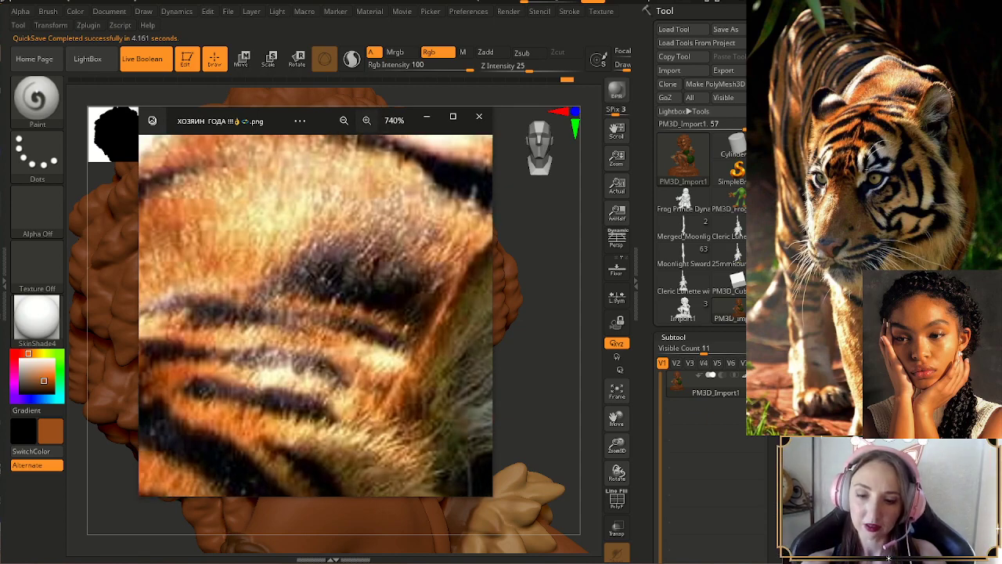
- Zoom the tiger image back out to 95% and move it off the figurine
click(344, 119)
click(344, 120)
click(344, 120)
click(344, 120)
click(343, 119)
click(344, 120)
click(344, 120)
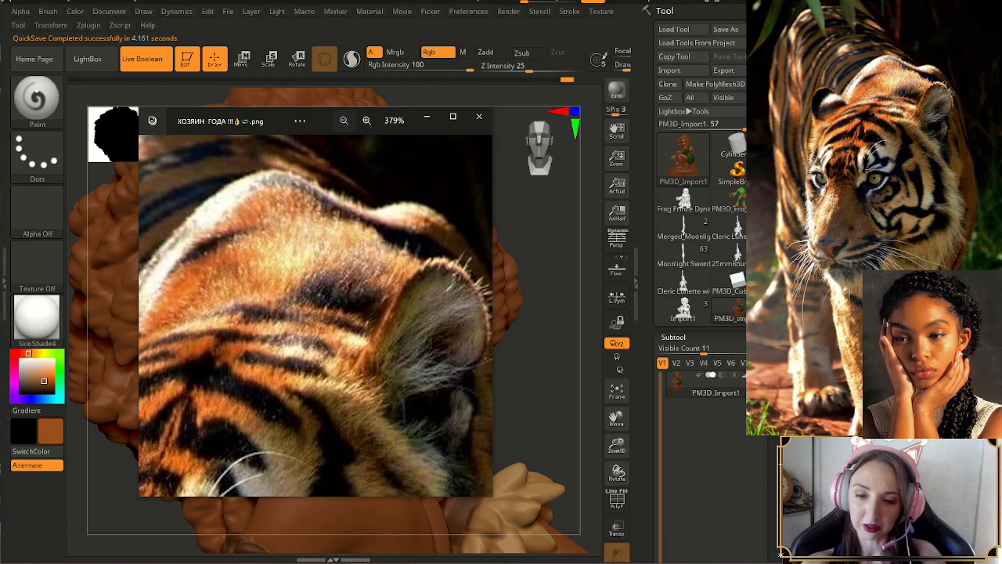
click(344, 120)
click(344, 119)
click(343, 120)
click(344, 120)
click(343, 120)
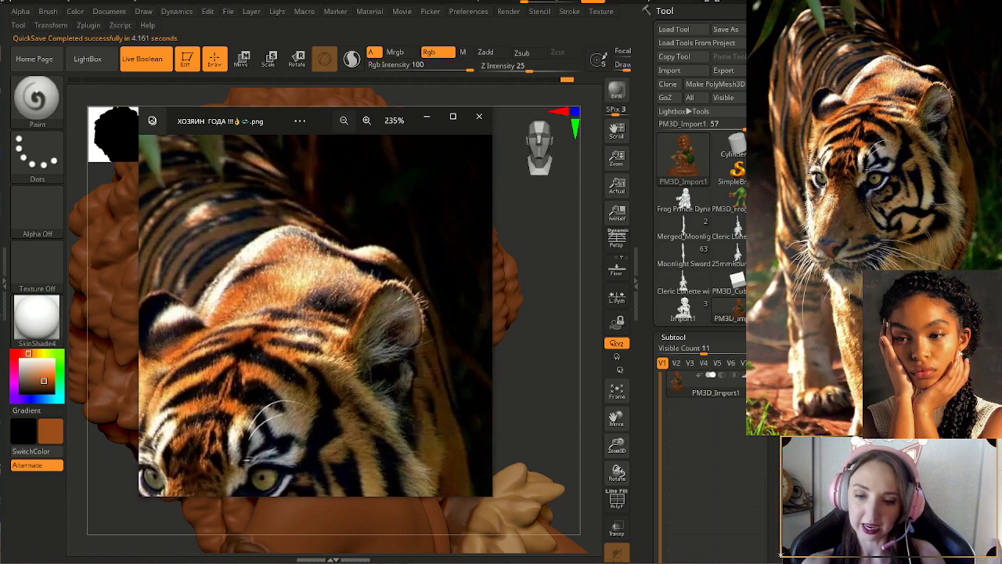
click(344, 120)
click(343, 120)
click(343, 120)
click(343, 119)
click(344, 120)
click(343, 120)
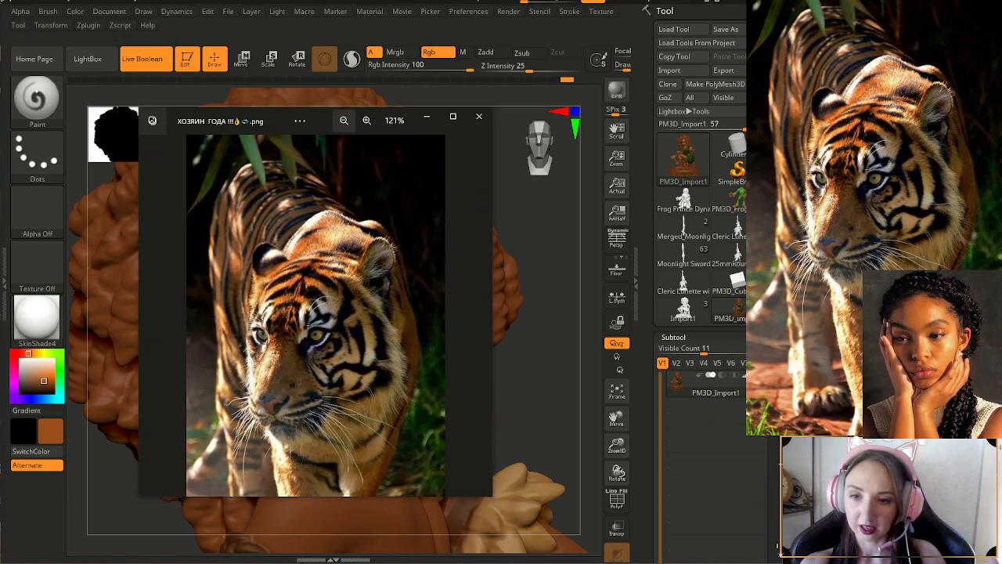
click(343, 120)
click(344, 120)
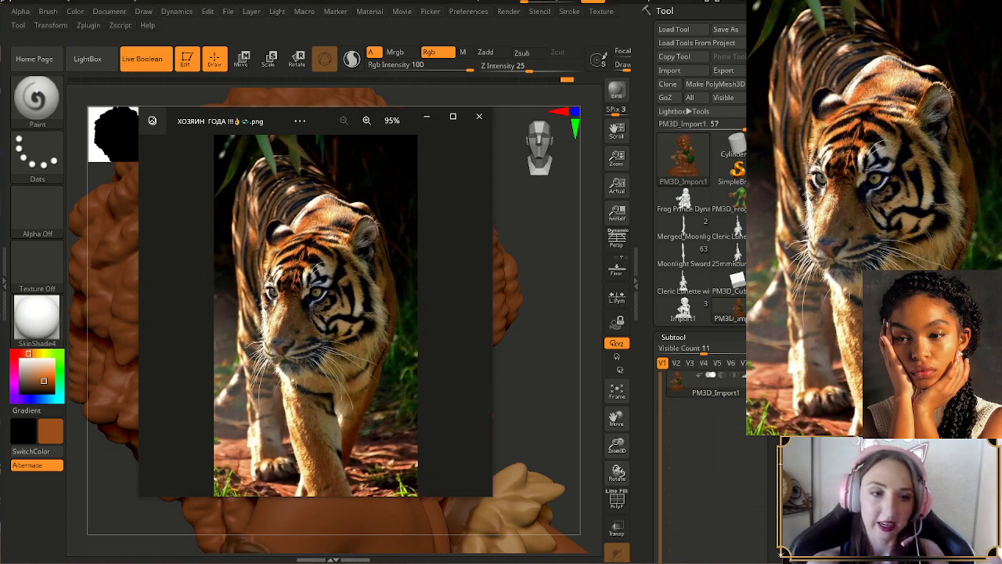
drag(311, 129, 0, 141)
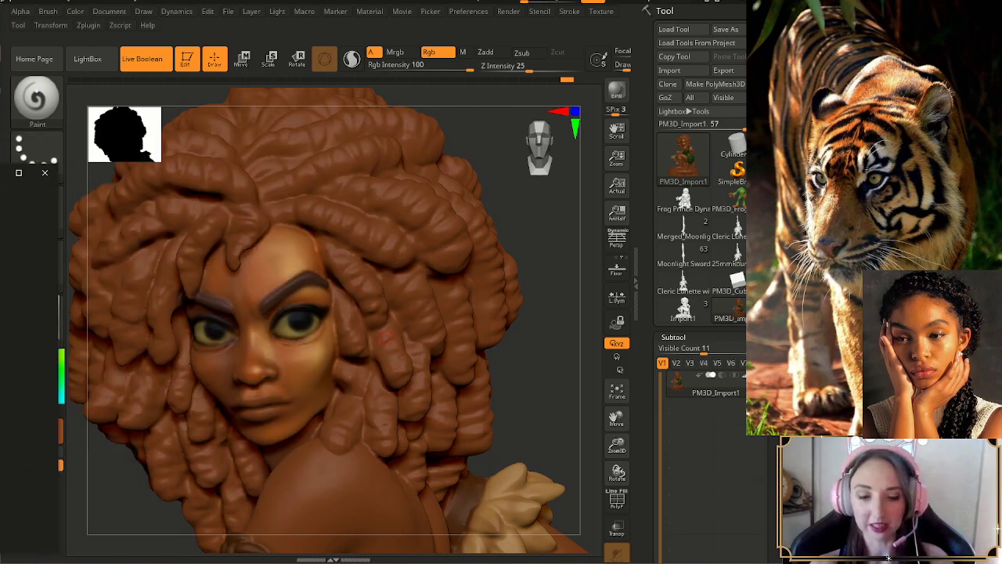
right_drag(386, 338, 379, 332)
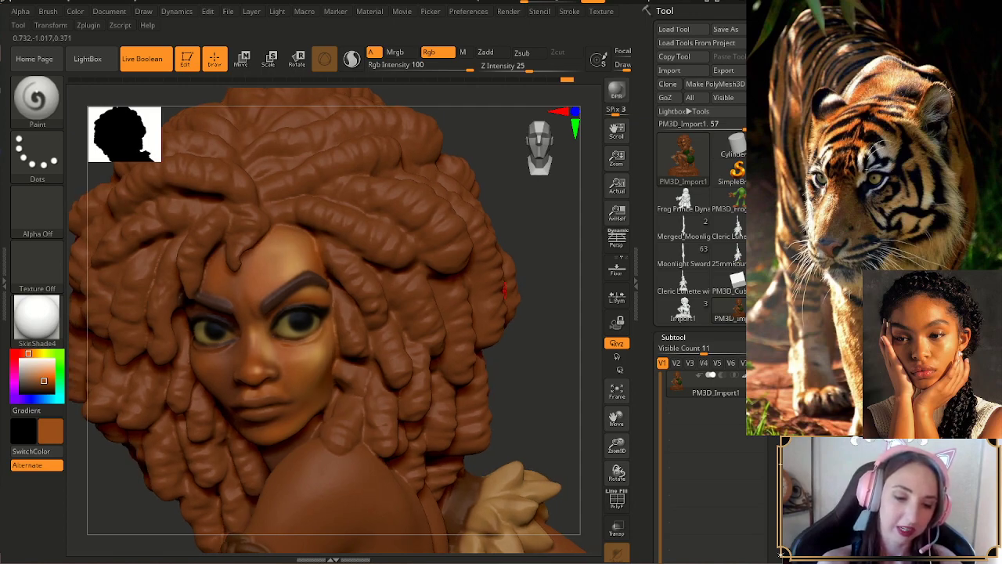
- Pick a dark plum colour, enlarge the brush, and swap the active colour to black for the hair
click(14, 361)
click(36, 384)
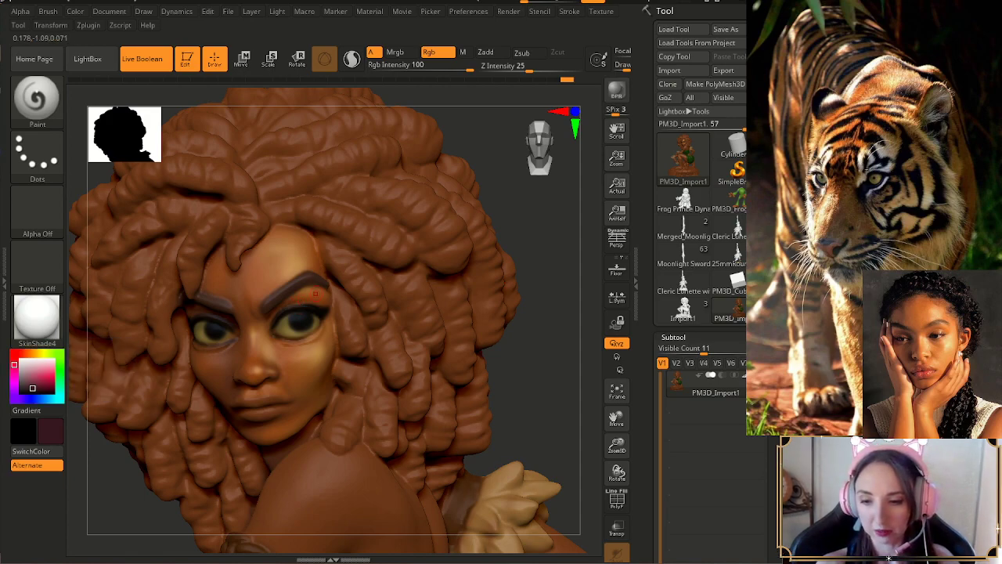
key(s)
drag(361, 290, 379, 290)
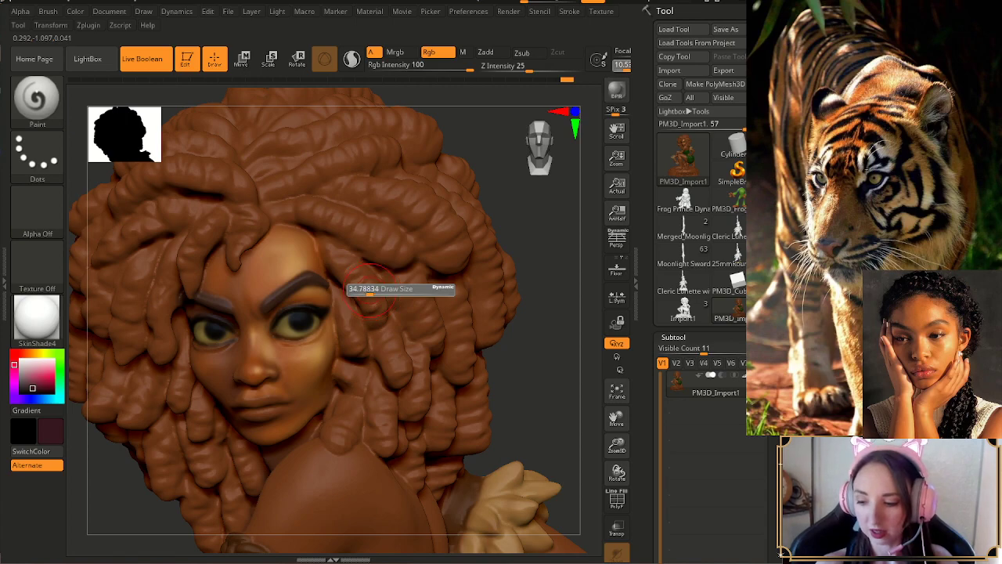
drag(617, 446, 560, 401)
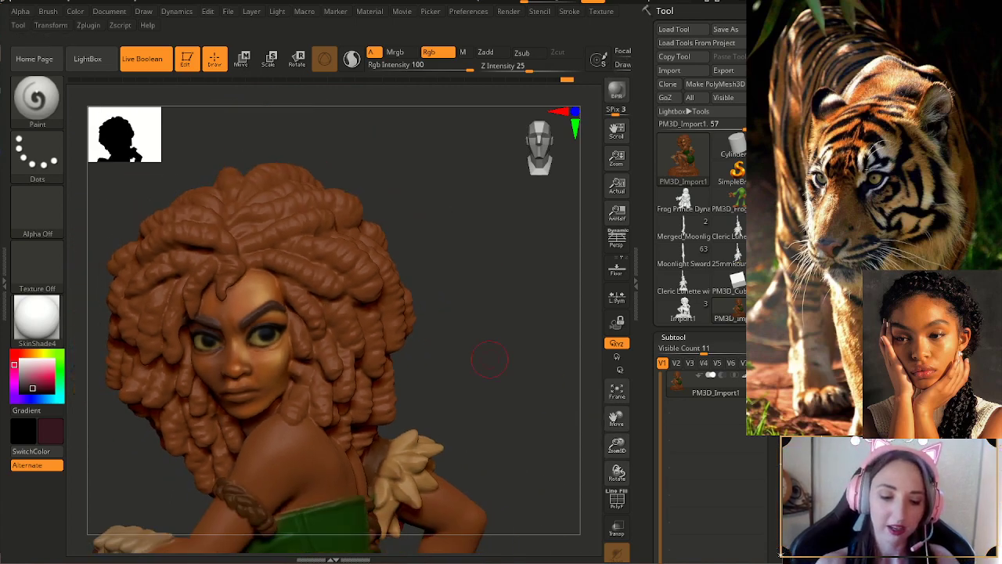
alt+drag(493, 358, 511, 375)
key(v)
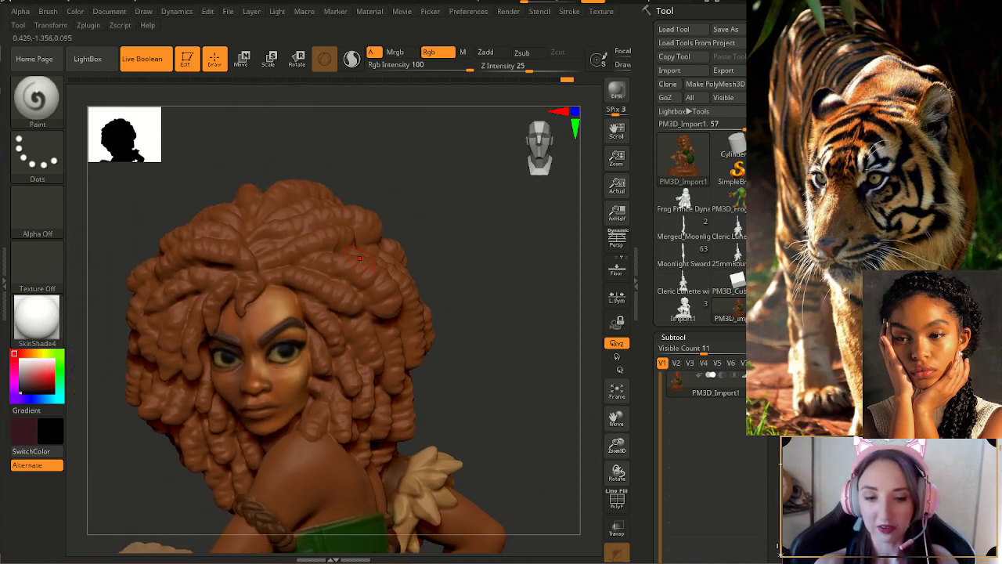
- Paint black over the locks on top of the head, beside the lit cheek and hanging over the forehead
mouse_move(360, 243)
mouse_down()
mouse_move(368, 329)
mouse_move(325, 281)
mouse_move(313, 305)
mouse_move(332, 364)
mouse_up()
key(s)
mouse_move(317, 323)
mouse_down()
mouse_move(327, 362)
mouse_move(323, 407)
mouse_move(313, 392)
mouse_move(341, 408)
mouse_move(401, 399)
mouse_move(411, 361)
mouse_move(352, 364)
mouse_move(415, 282)
mouse_move(426, 362)
mouse_move(372, 223)
mouse_move(399, 258)
mouse_move(270, 200)
mouse_move(337, 176)
mouse_move(212, 234)
mouse_move(345, 227)
mouse_move(196, 281)
mouse_move(262, 266)
mouse_up()
key(s)
drag(435, 248, 485, 248)
key(s)
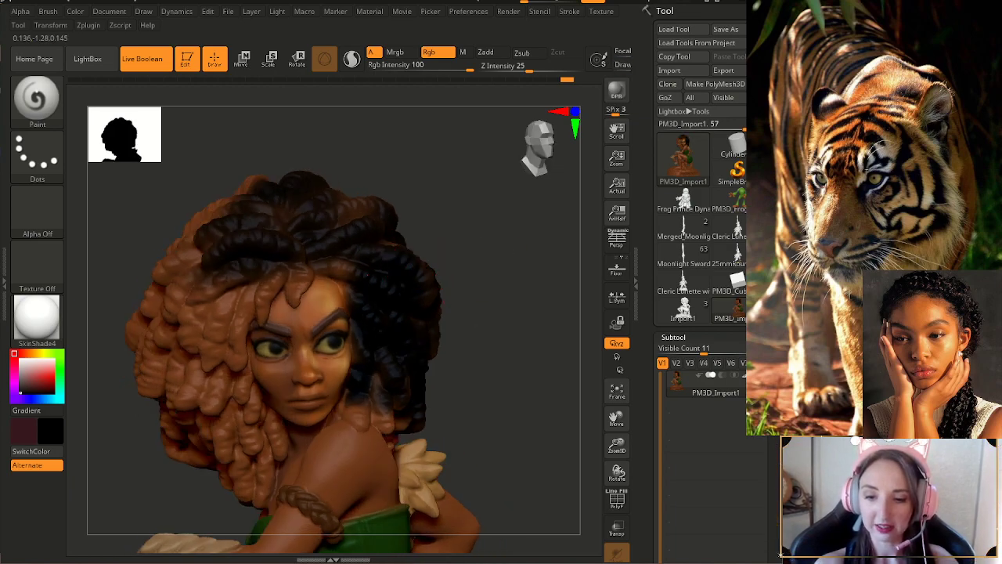
mouse_move(306, 269)
mouse_down()
mouse_move(293, 299)
mouse_move(266, 292)
mouse_move(273, 276)
mouse_up()
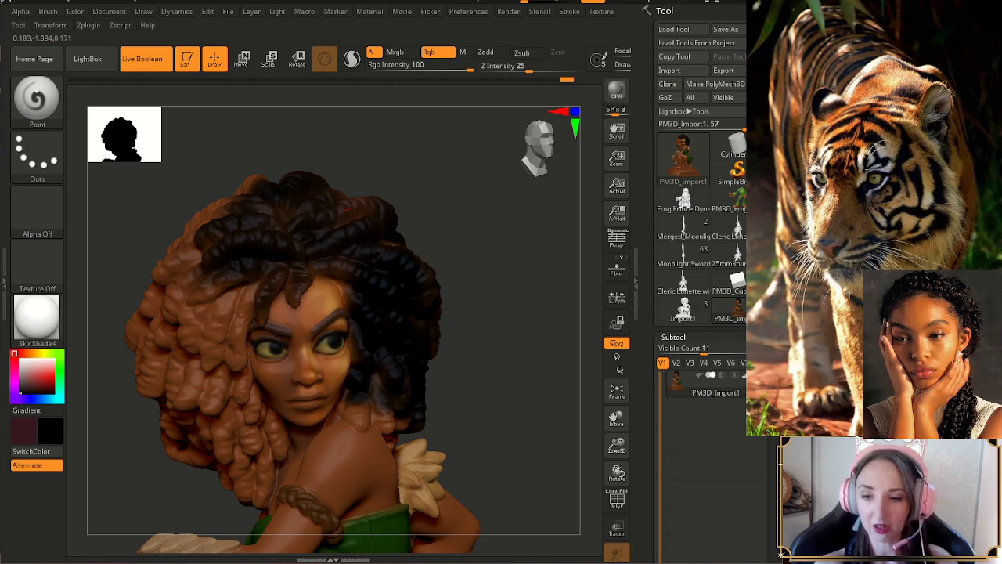
- Adjust the brush size and fill black into the remaining brown locks framing the lit side of the face
drag(494, 196, 454, 235)
right_drag(412, 241, 446, 291)
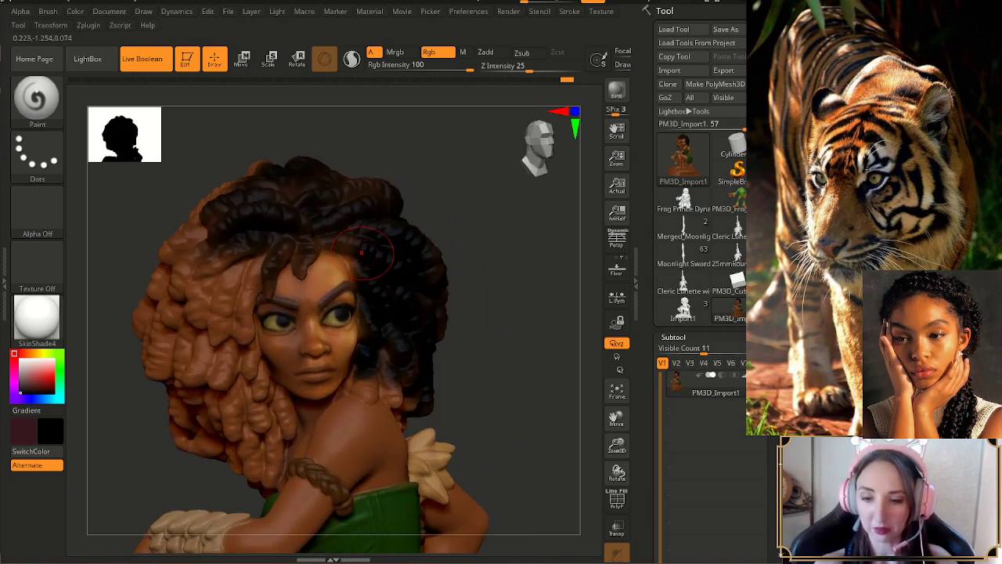
key(s)
drag(362, 252, 344, 257)
drag(515, 294, 466, 323)
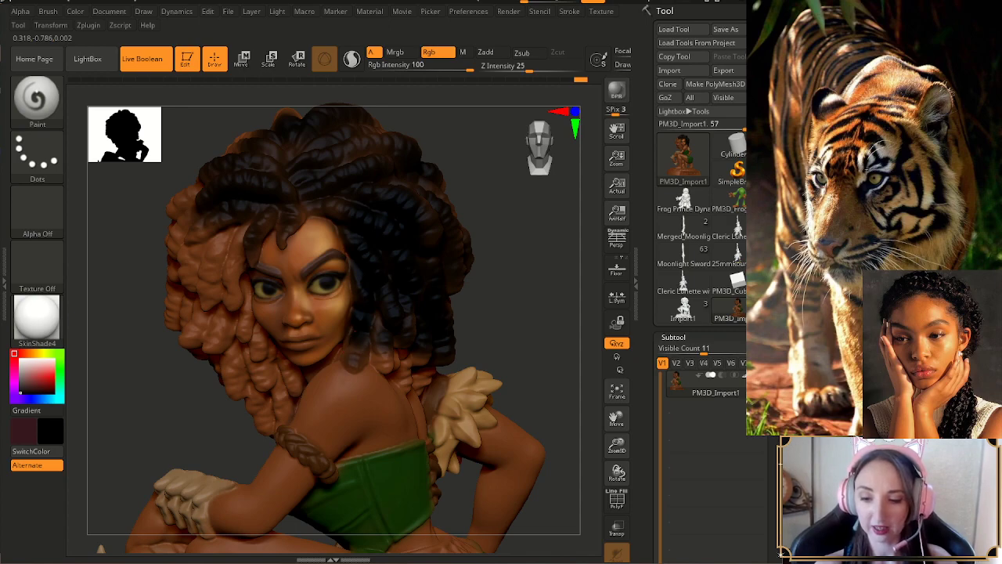
drag(617, 443, 617, 459)
mouse_move(509, 258)
alt+mouse_down()
mouse_move(537, 285)
mouse_move(485, 296)
alt+mouse_up()
- Enlarge the brush and darken the locks on the side of the head behind the lit cheek with black
key(s)
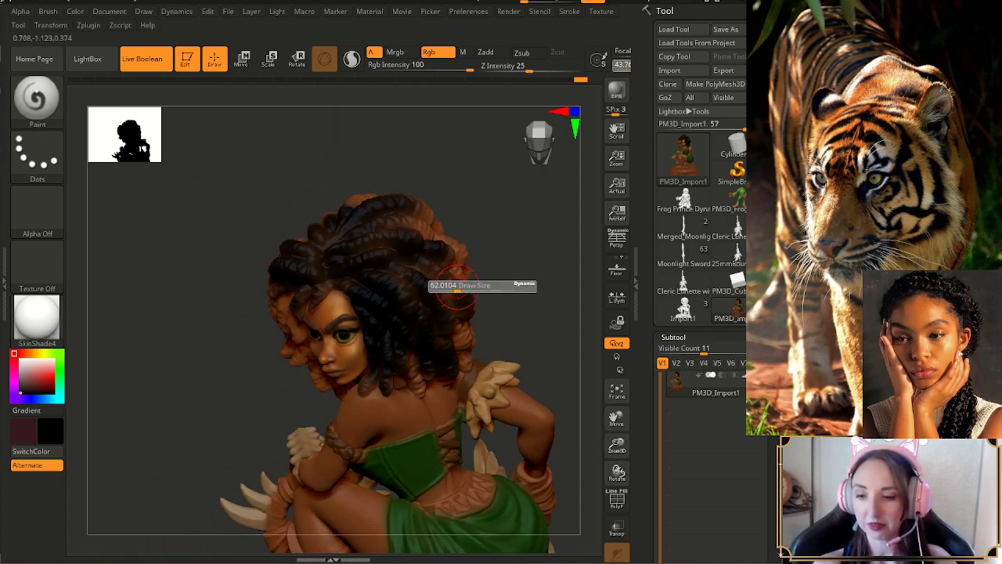
right_drag(450, 291, 478, 291)
mouse_move(479, 284)
mouse_down()
mouse_move(421, 213)
mouse_move(426, 238)
mouse_move(414, 236)
mouse_move(484, 289)
mouse_up()
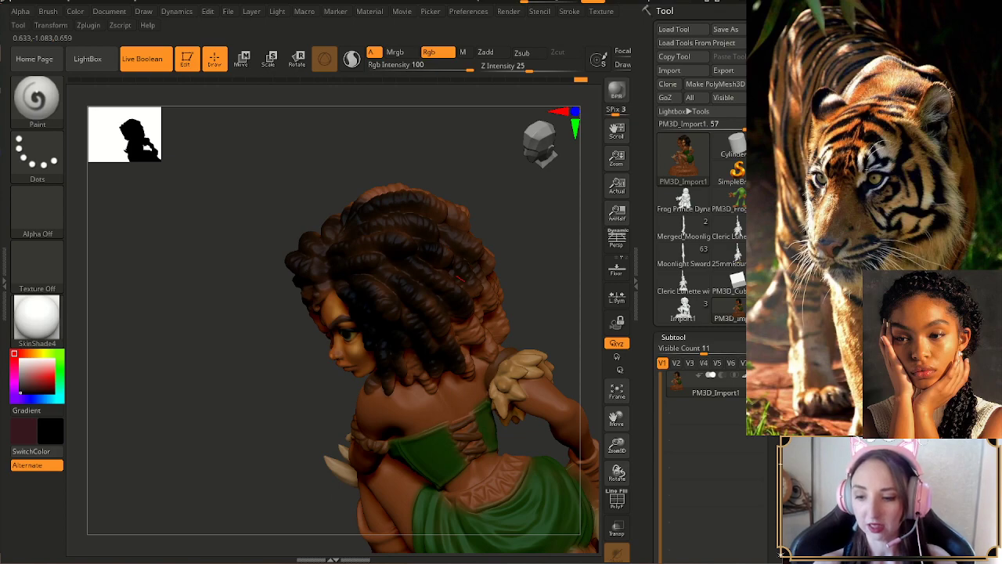
drag(461, 322, 479, 353)
drag(520, 274, 554, 383)
mouse_move(426, 301)
mouse_down()
mouse_move(429, 335)
mouse_move(446, 344)
mouse_move(443, 383)
mouse_move(387, 382)
mouse_move(389, 396)
mouse_move(407, 372)
mouse_up()
- Paint black over the remaining brown locks hanging behind the lit cheek and above the bare back
drag(540, 447, 530, 375)
drag(393, 359, 376, 368)
drag(446, 360, 364, 411)
drag(553, 438, 539, 380)
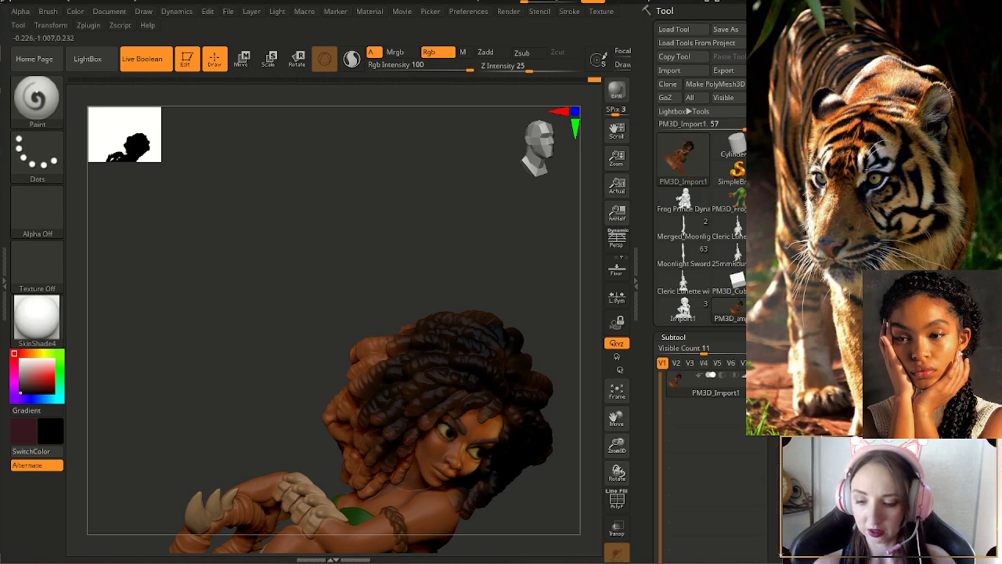
- Darken the crown and upper locks at the back of the head with black
drag(291, 376, 497, 384)
drag(436, 548, 447, 549)
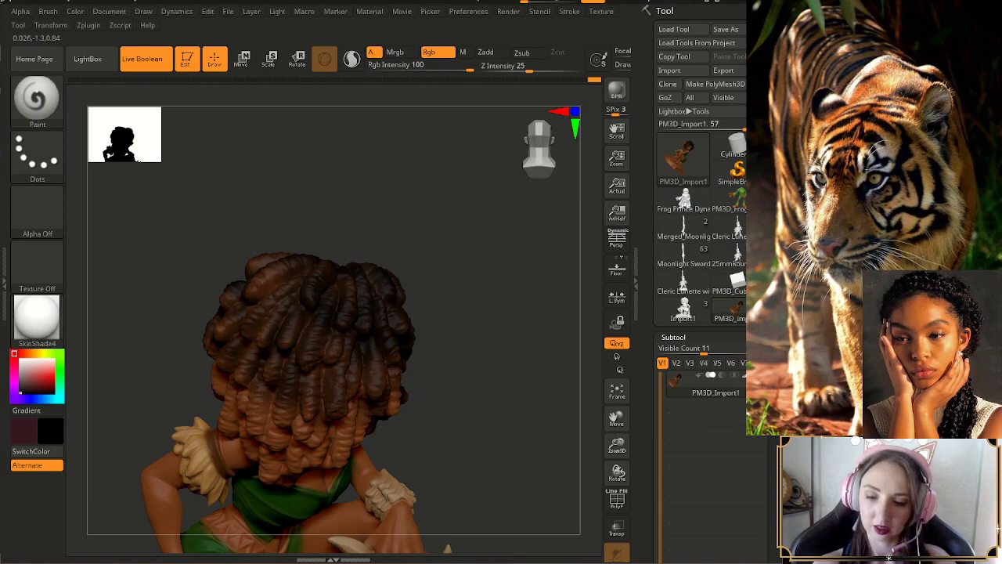
drag(447, 548, 472, 553)
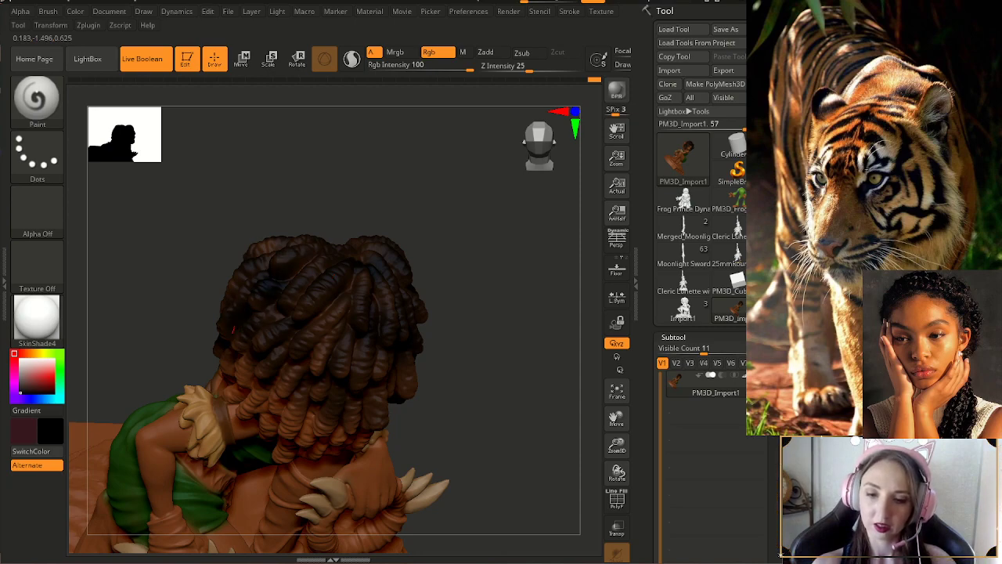
mouse_move(470, 313)
mouse_down()
mouse_move(501, 329)
mouse_move(446, 368)
mouse_up()
drag(296, 355, 338, 286)
mouse_move(295, 337)
mouse_down()
mouse_move(235, 351)
mouse_move(323, 407)
mouse_up()
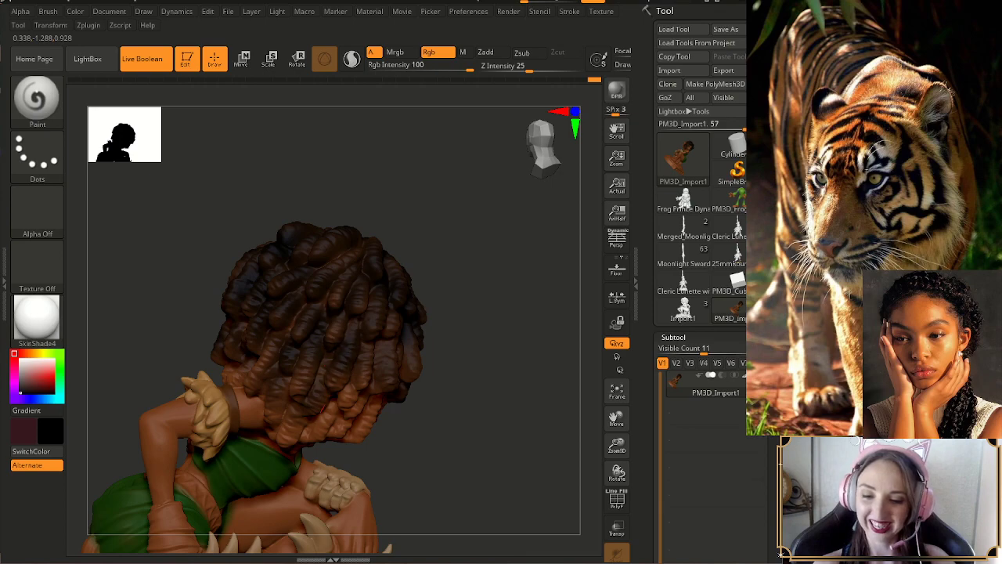
mouse_move(488, 384)
mouse_down()
mouse_move(537, 408)
mouse_move(501, 382)
mouse_up()
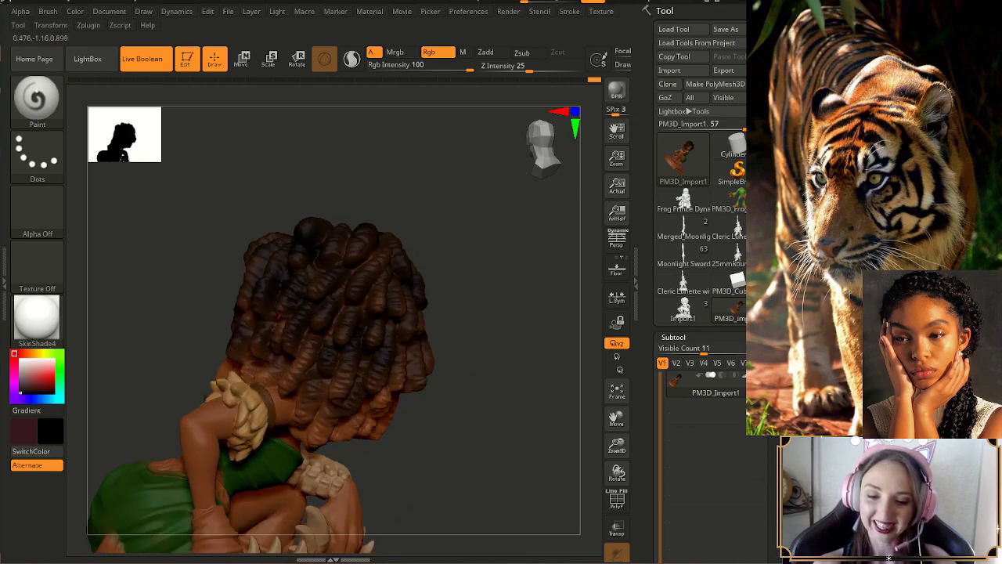
- Cover the brown lower locks at the back of the head and nape with black
drag(196, 345, 141, 352)
mouse_move(399, 372)
mouse_down()
mouse_move(385, 431)
mouse_move(415, 368)
mouse_move(435, 419)
mouse_up()
drag(452, 371, 438, 427)
mouse_move(517, 454)
mouse_down()
mouse_move(530, 400)
mouse_move(564, 387)
mouse_up()
drag(415, 341, 396, 400)
mouse_move(450, 364)
mouse_down()
mouse_move(427, 411)
mouse_move(443, 419)
mouse_up()
mouse_move(528, 435)
mouse_down()
mouse_move(530, 452)
mouse_move(550, 467)
mouse_up()
drag(487, 415, 459, 450)
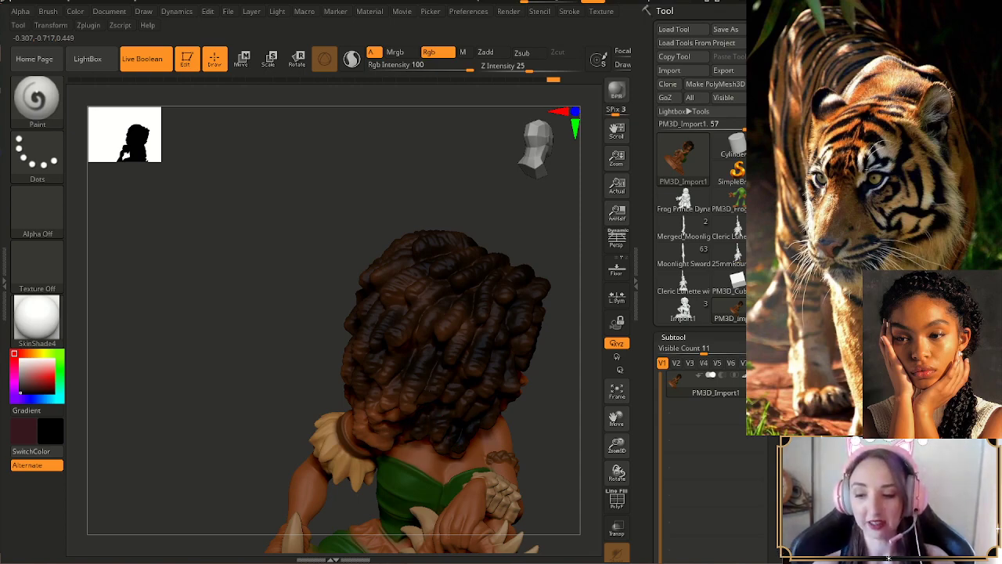
drag(547, 440, 510, 420)
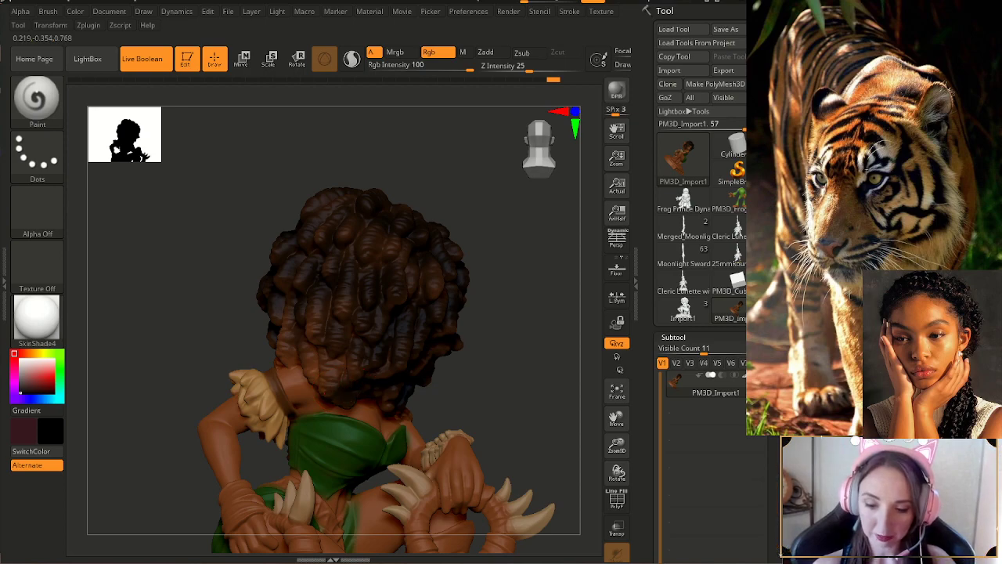
- Adjust the brush size and darken the lower locks above the feathered shoulder and bare back
drag(422, 364, 329, 329)
drag(403, 325, 321, 322)
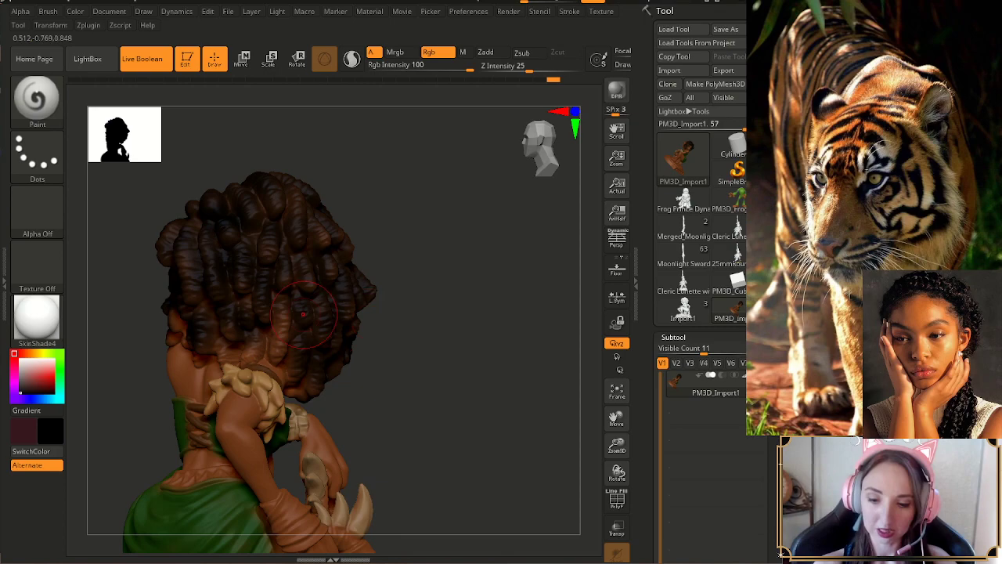
drag(419, 302, 472, 315)
key(s)
drag(280, 359, 279, 367)
drag(365, 321, 238, 329)
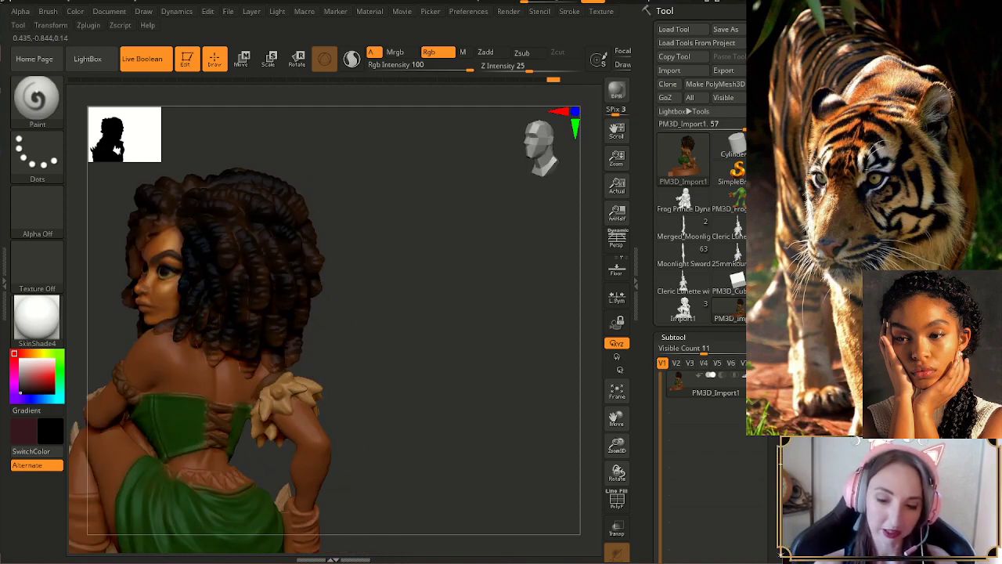
drag(309, 335, 301, 351)
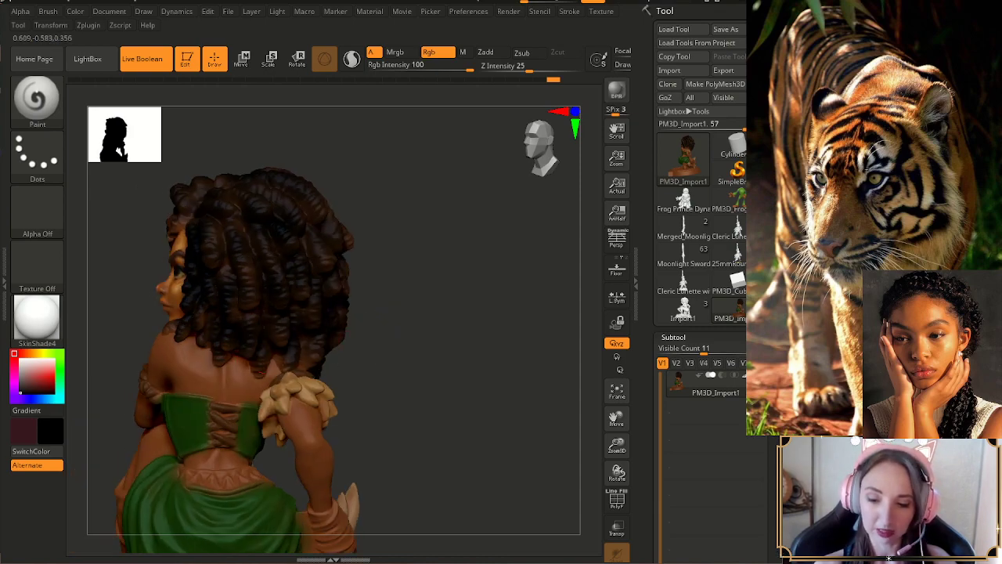
drag(378, 343, 321, 345)
right_drag(324, 367, 364, 277)
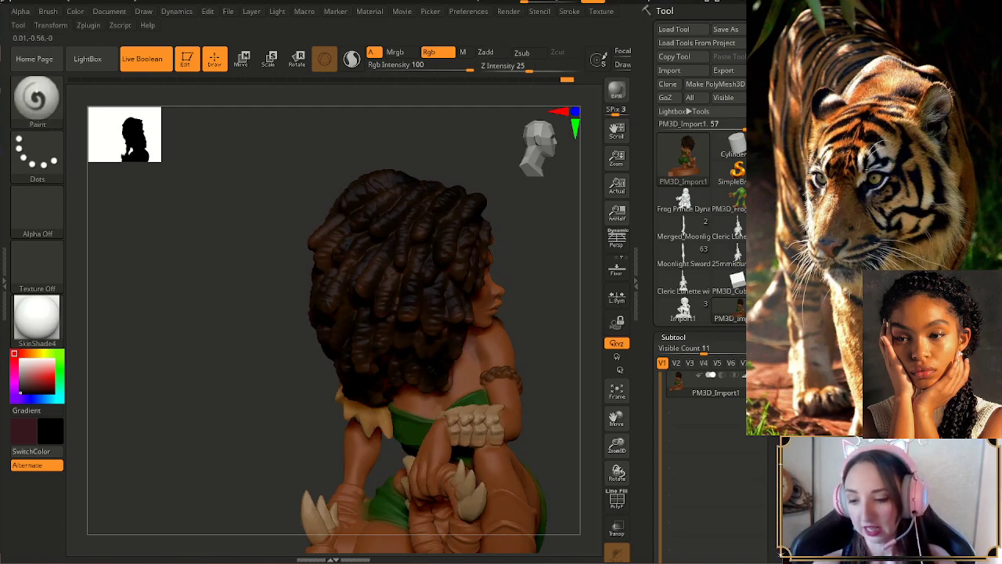
- Enlarge the brush and darken the hair mass beside the shaded cheek and above the arm band
right_drag(485, 367, 411, 360)
alt+right_drag(584, 346, 438, 349)
key(s)
drag(352, 349, 340, 349)
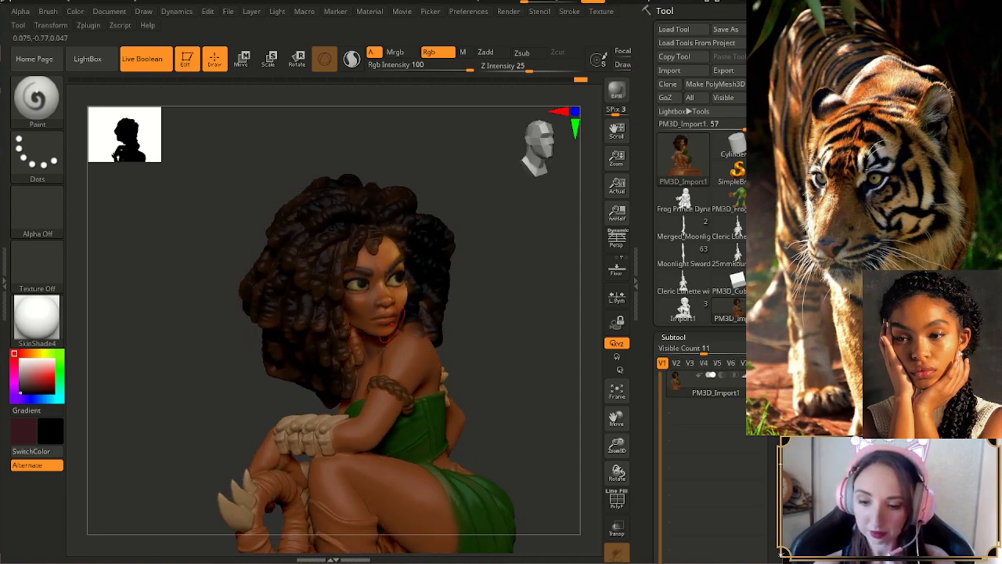
right_drag(423, 351, 366, 351)
drag(341, 331, 345, 359)
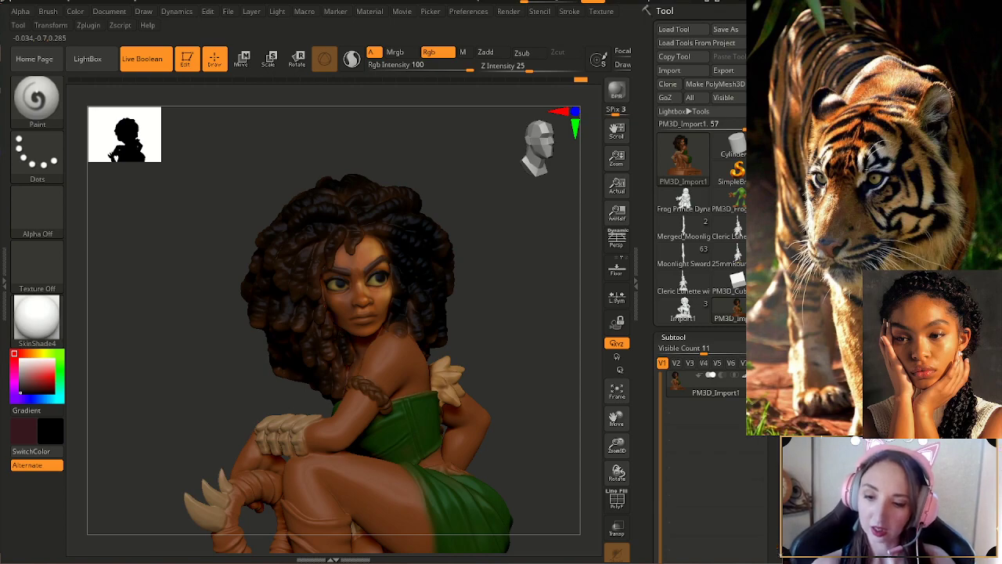
right_drag(449, 296, 402, 273)
key(s)
drag(319, 297, 310, 297)
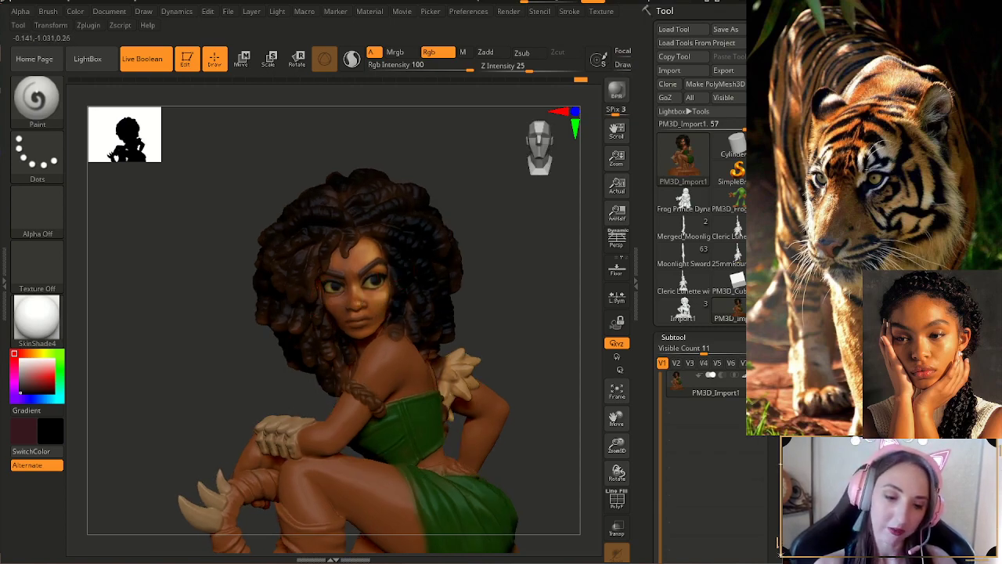
- Try orange, olive, cream and pale violet as the active paint colour
click(26, 354)
click(54, 376)
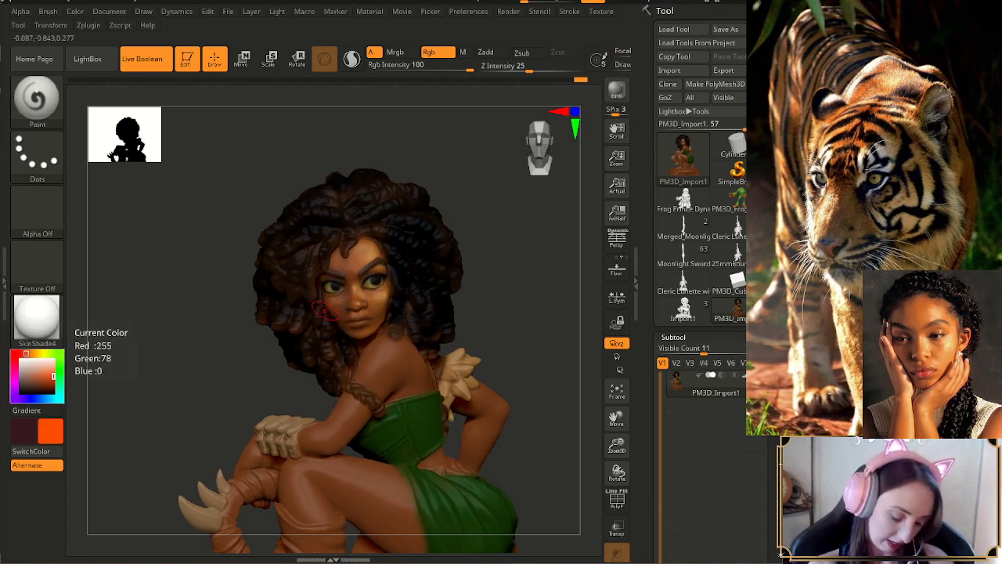
key(shift)
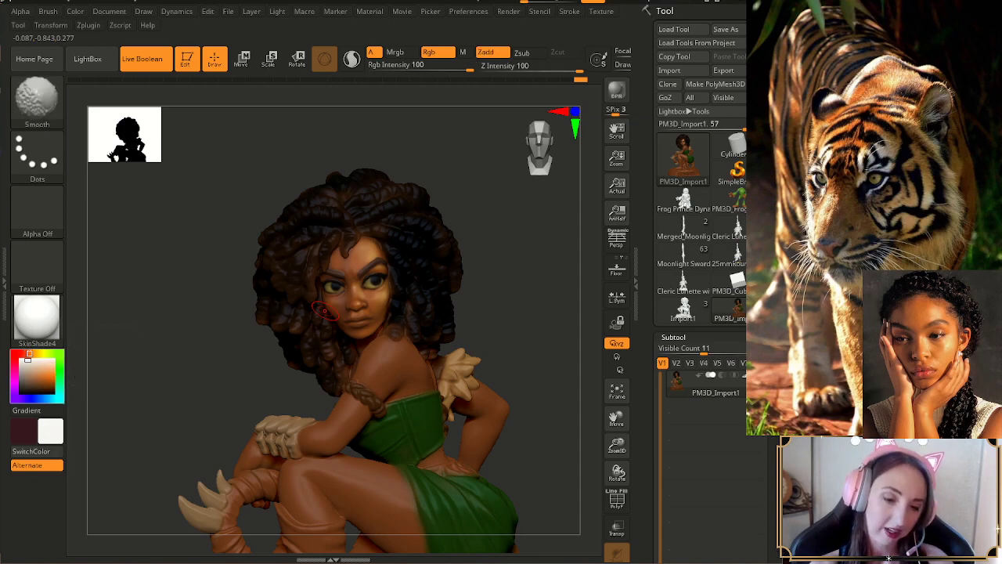
click(41, 353)
click(40, 383)
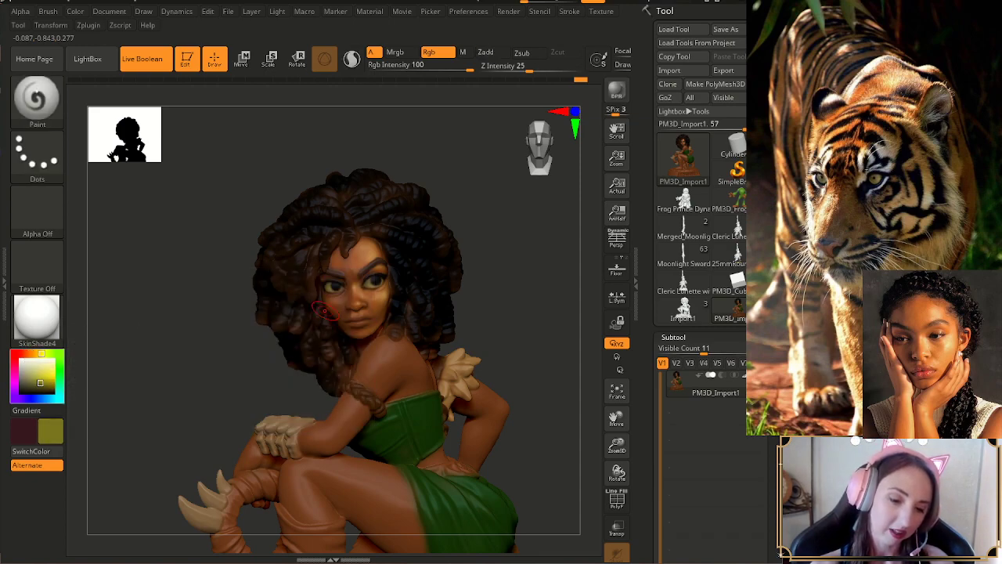
click(52, 361)
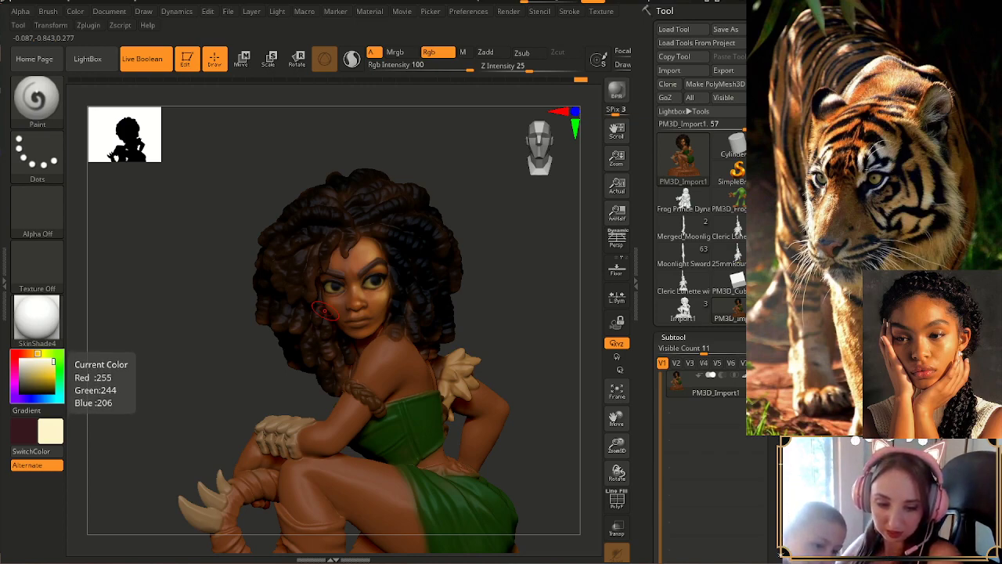
click(14, 398)
click(50, 431)
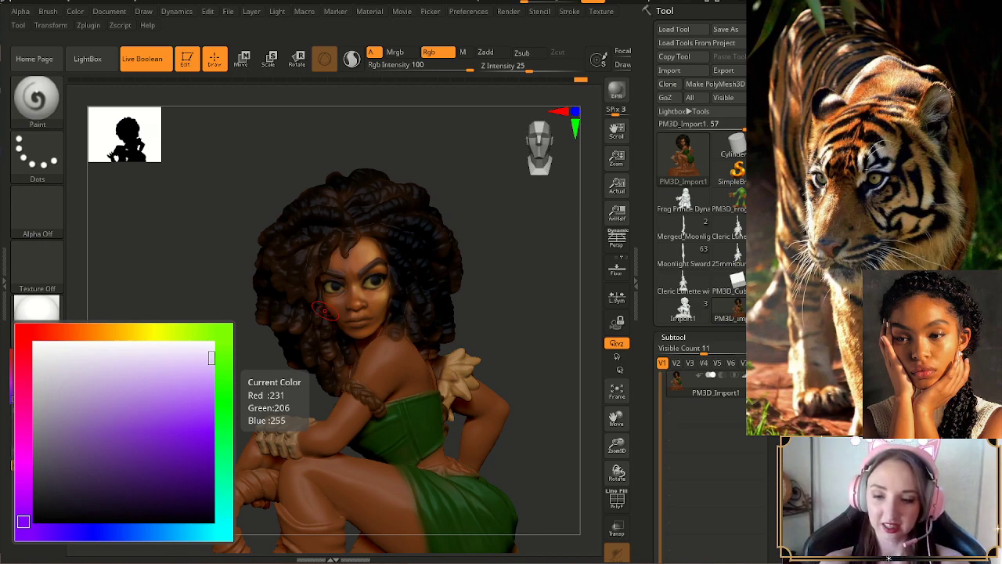
- Sample the near-black colour from the hair, adjust the brush size, and touch up the top and side locks
drag(309, 180, 322, 182)
key(c)
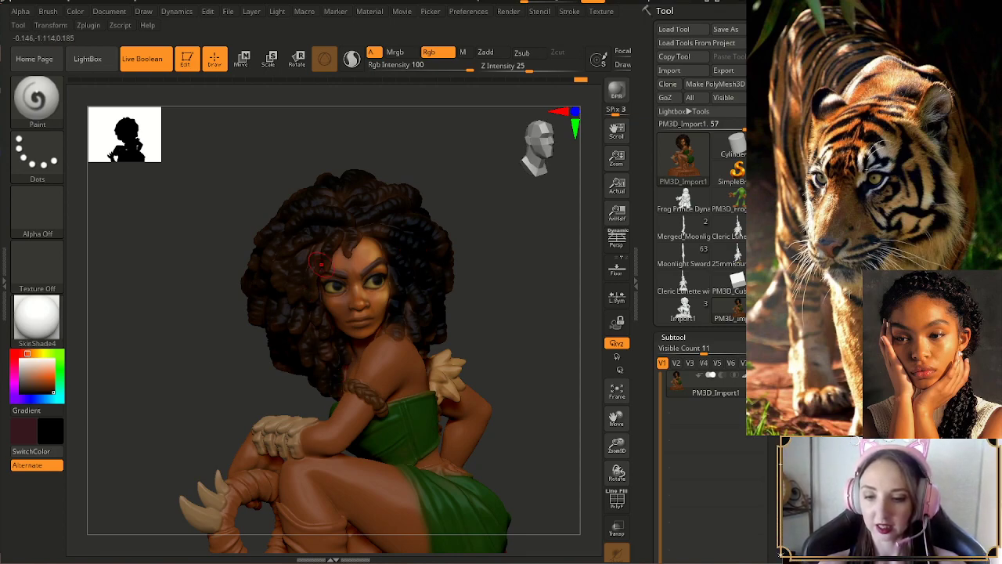
mouse_move(465, 258)
mouse_down()
mouse_move(474, 277)
mouse_move(456, 307)
mouse_up()
drag(478, 235, 414, 245)
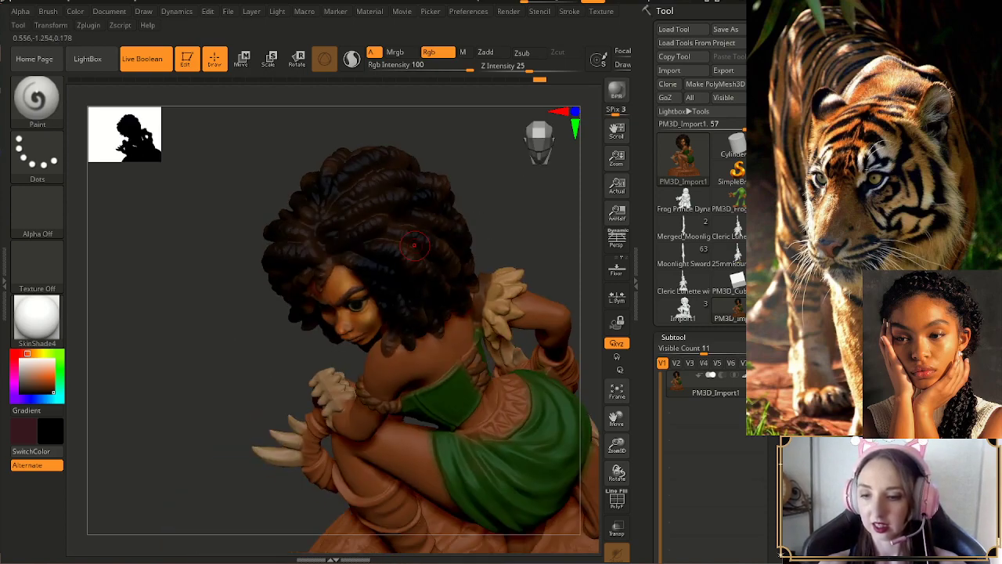
right_drag(426, 243, 384, 200)
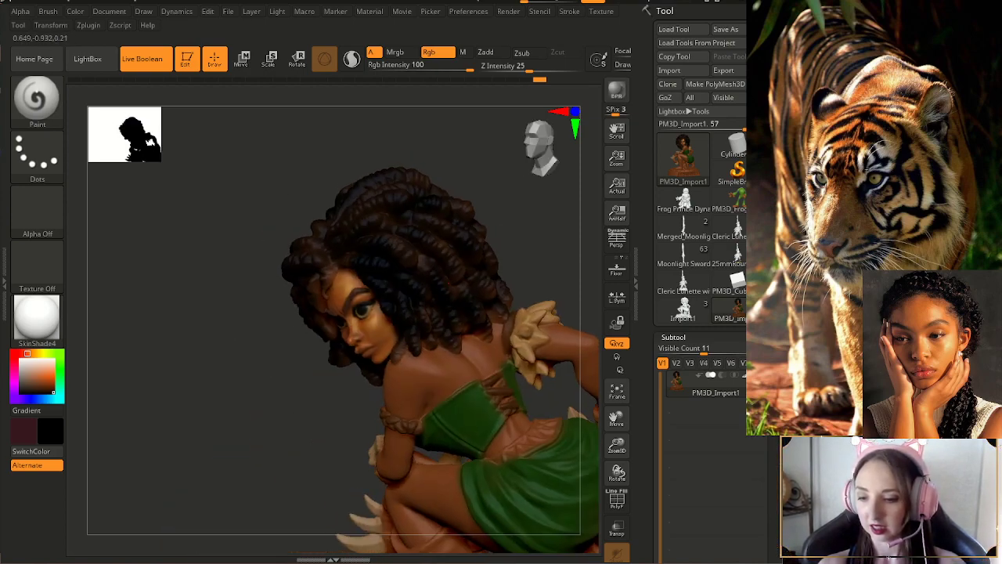
alt+right_drag(448, 323, 384, 315)
key(s)
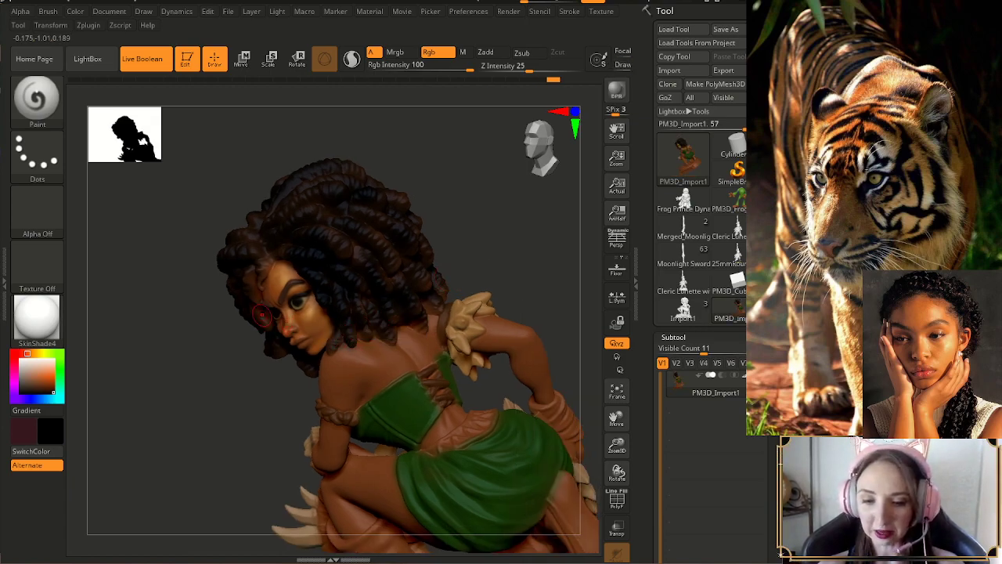
right_drag(356, 228, 540, 250)
right_drag(399, 313, 470, 318)
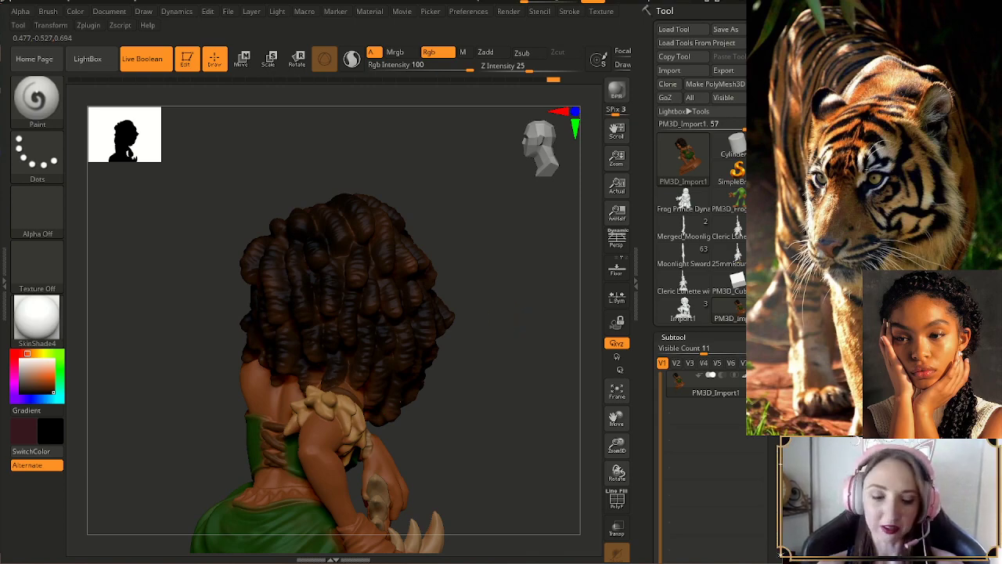
right_drag(415, 284, 374, 280)
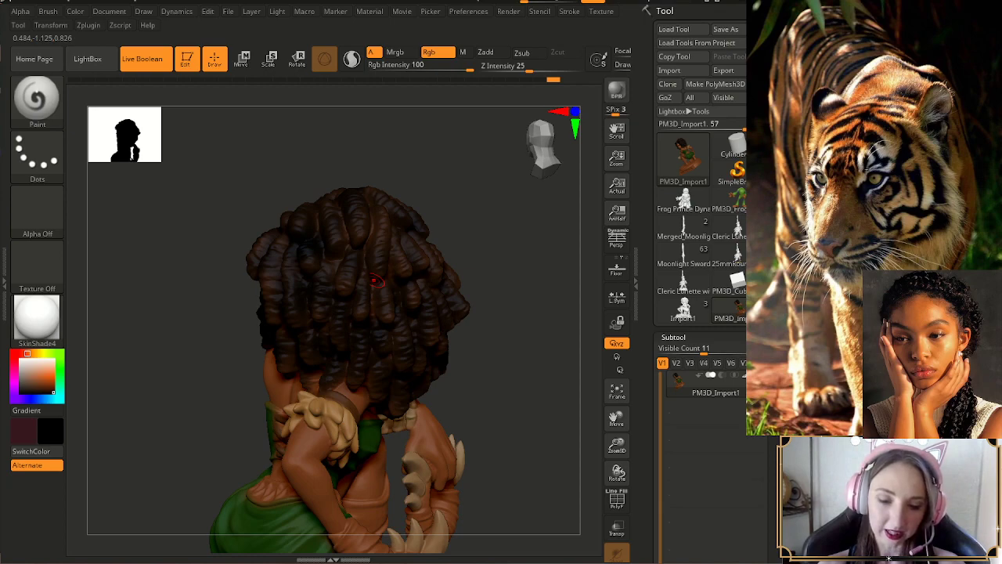
click(41, 352)
mouse_move(147, 327)
mouse_down()
mouse_move(192, 326)
mouse_move(224, 377)
mouse_up()
mouse_move(224, 422)
mouse_down()
mouse_move(224, 511)
mouse_move(192, 527)
mouse_move(151, 527)
mouse_move(223, 489)
mouse_move(39, 527)
mouse_move(23, 346)
mouse_move(83, 326)
mouse_up()
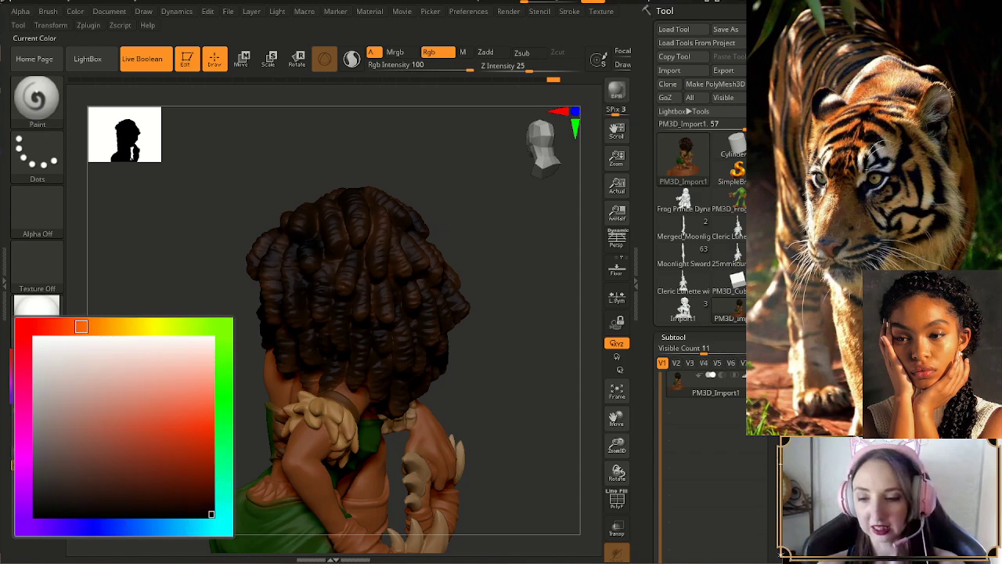
- Darken the remaining lighter curls across the back of the head with the near-black colour
drag(488, 296, 501, 311)
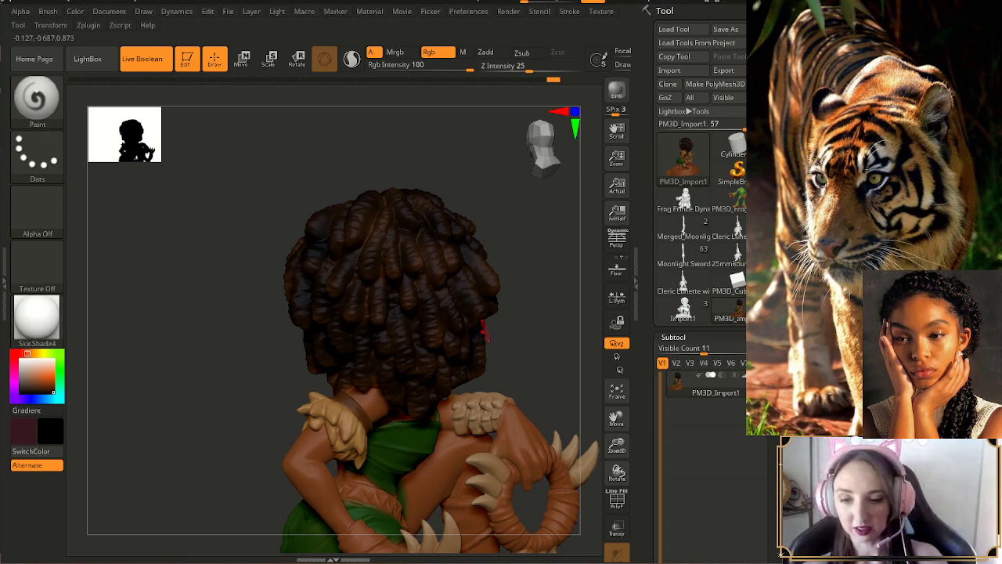
drag(522, 319, 447, 311)
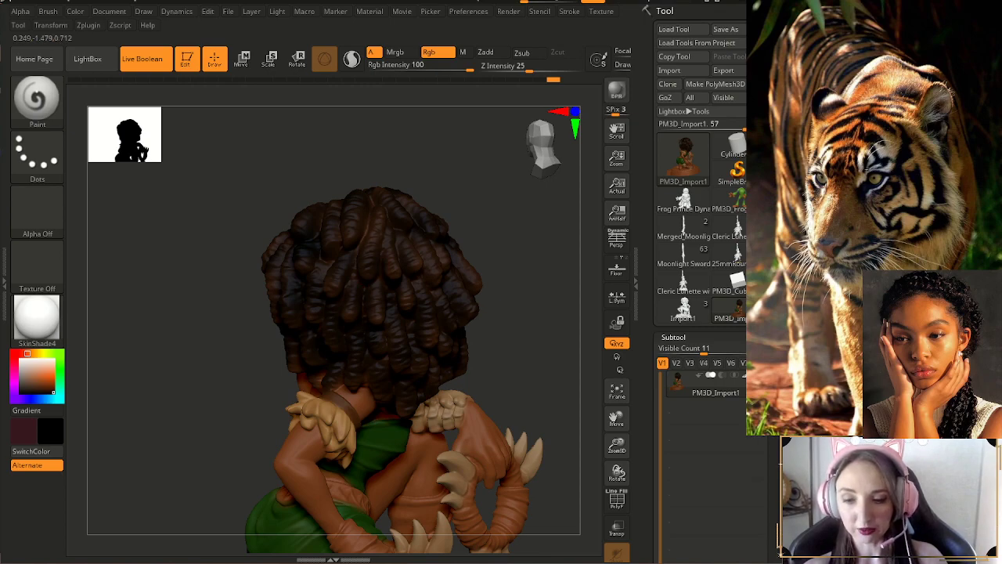
mouse_move(478, 206)
mouse_down()
mouse_move(393, 213)
mouse_move(431, 228)
mouse_up()
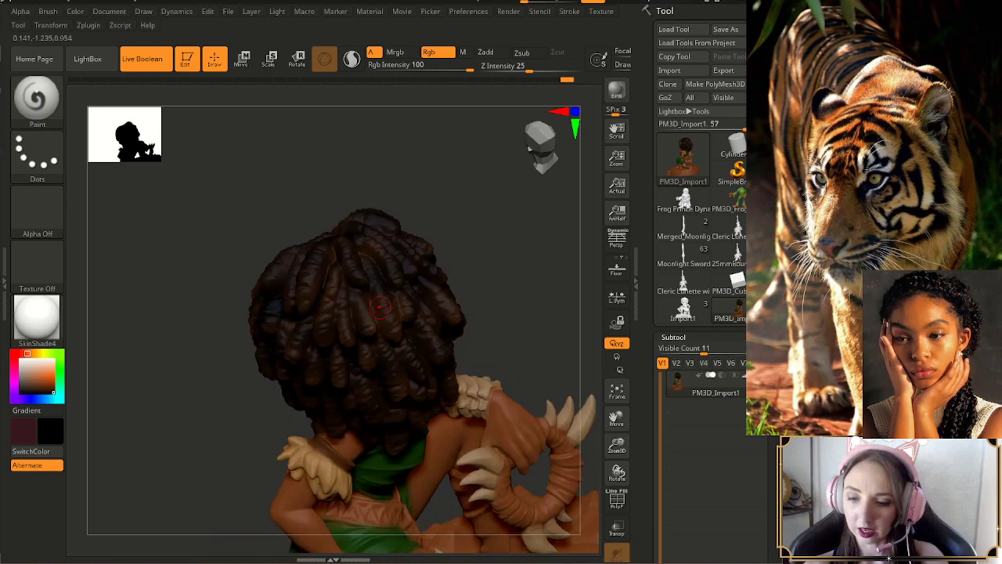
drag(389, 352, 392, 324)
mouse_move(395, 349)
right_down()
mouse_move(448, 354)
mouse_move(360, 382)
right_up()
alt+right_drag(536, 399, 282, 393)
right_drag(528, 378, 566, 380)
mouse_move(549, 397)
alt+right_down()
mouse_move(537, 384)
mouse_move(559, 383)
alt+right_up()
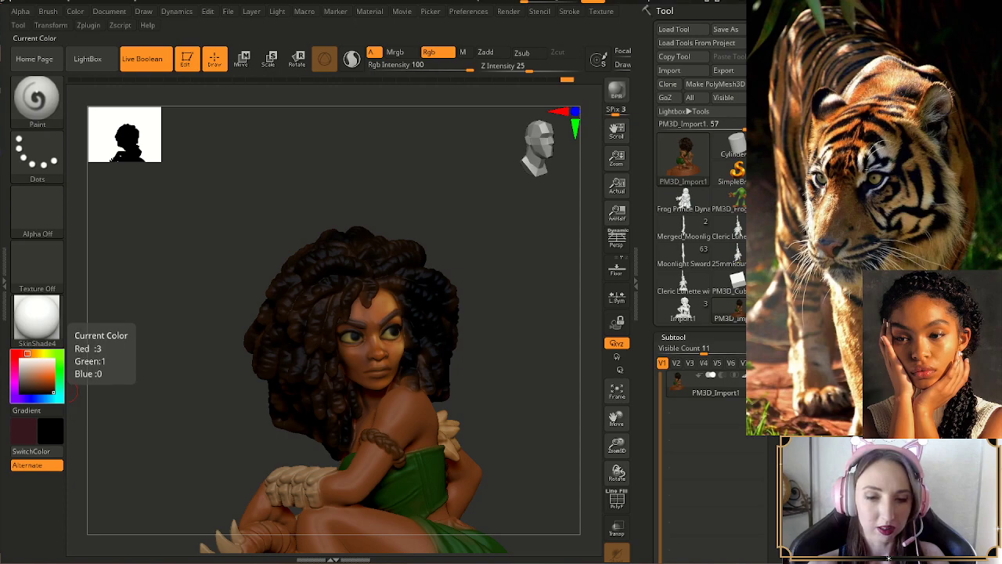
- Mix a dark plum paint colour with RGB 57, 19, 31
click(22, 353)
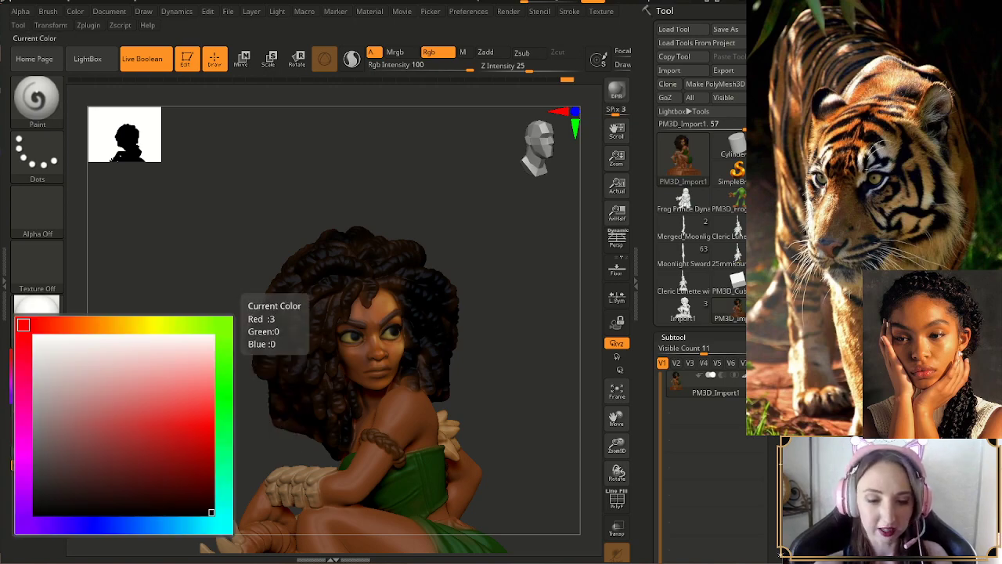
click(45, 374)
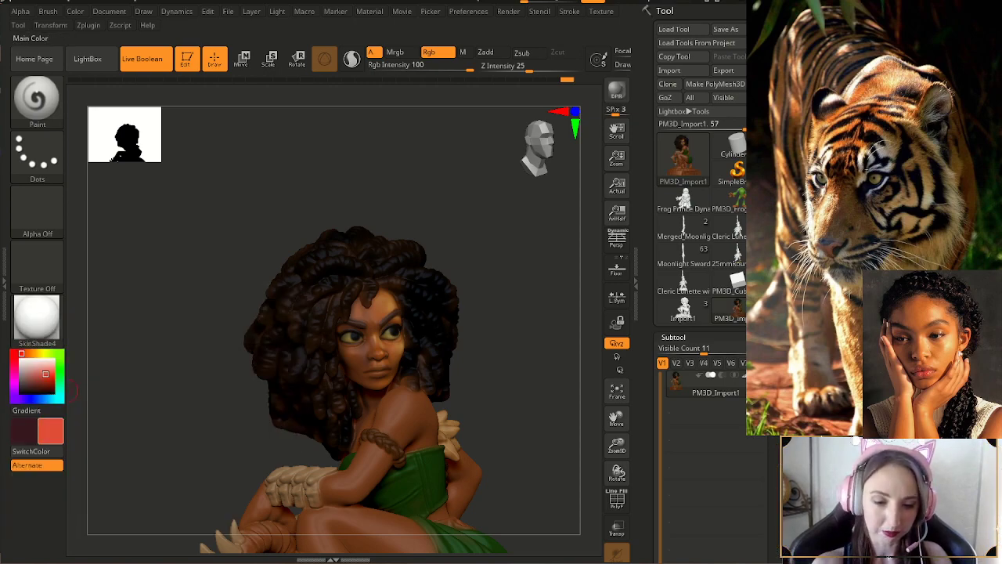
mouse_move(46, 331)
mouse_down()
mouse_move(23, 331)
mouse_move(24, 381)
mouse_up()
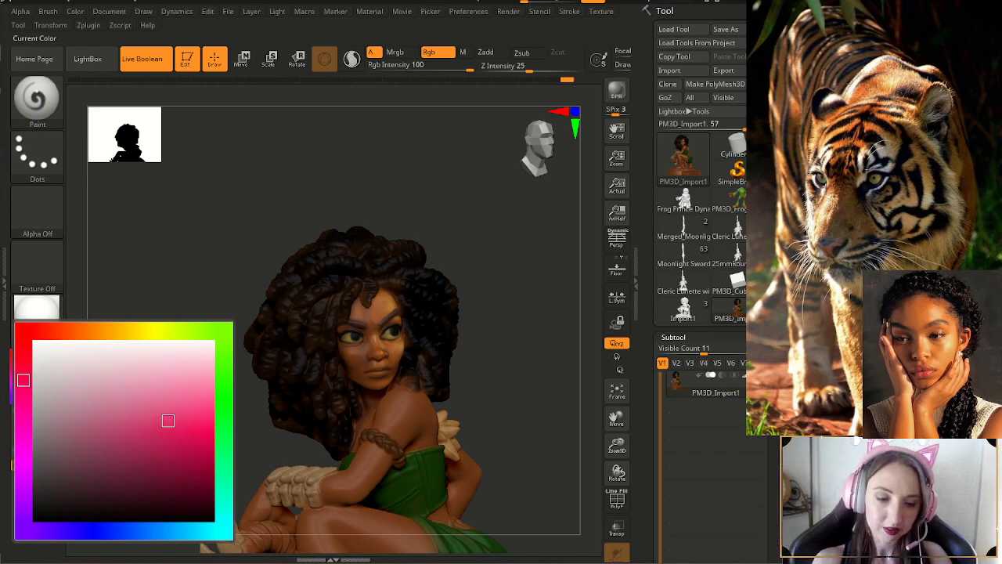
mouse_move(167, 419)
mouse_down()
mouse_move(163, 455)
mouse_move(122, 478)
mouse_move(147, 490)
mouse_move(163, 384)
mouse_up()
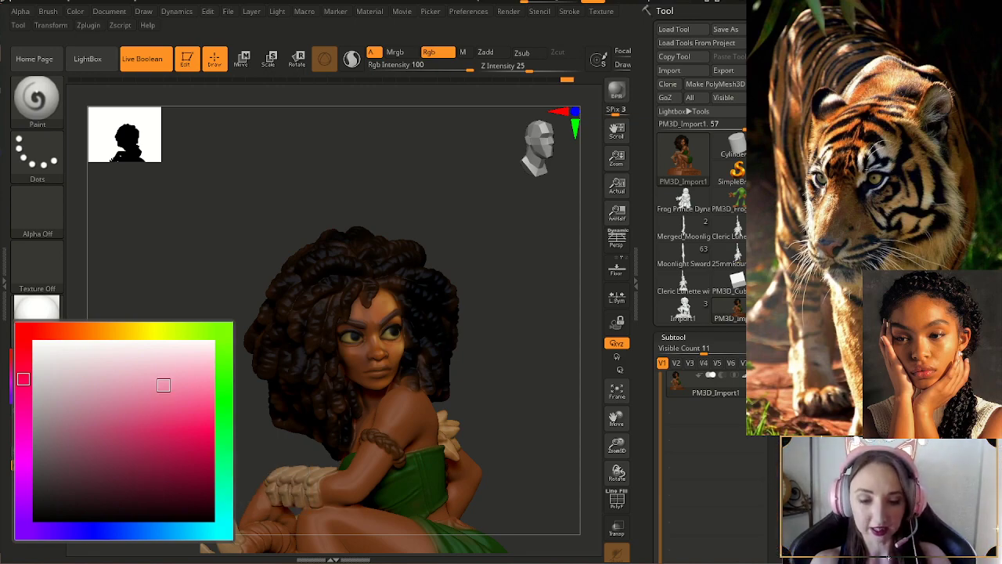
mouse_move(151, 424)
mouse_down()
mouse_move(139, 492)
mouse_move(83, 490)
mouse_move(170, 498)
mouse_move(78, 492)
mouse_move(123, 495)
mouse_up()
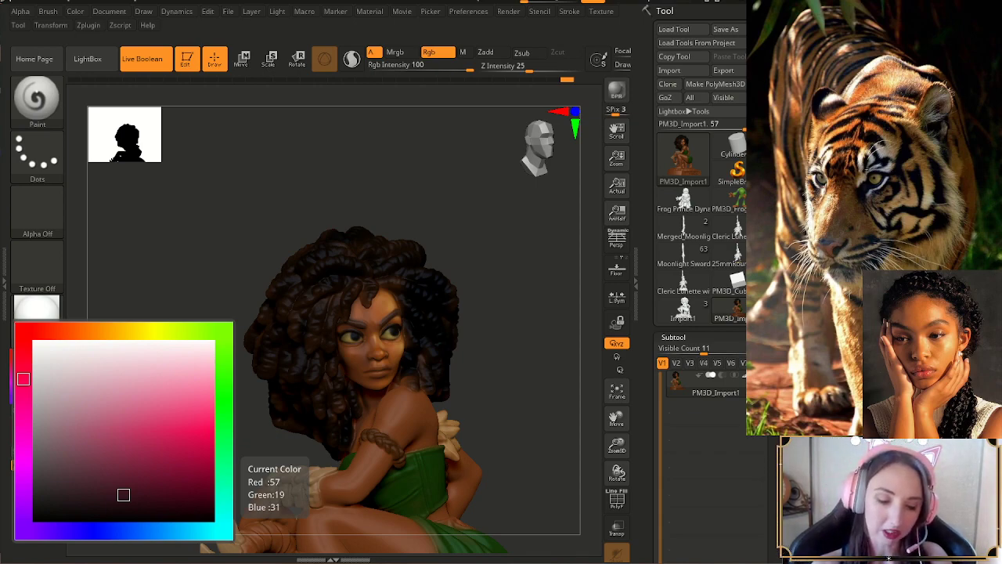
- Shift the plum paint colour's hue and saturation to mix a dark maroon-red for the hair
mouse_move(123, 495)
mouse_down()
mouse_move(61, 493)
mouse_move(178, 496)
mouse_up()
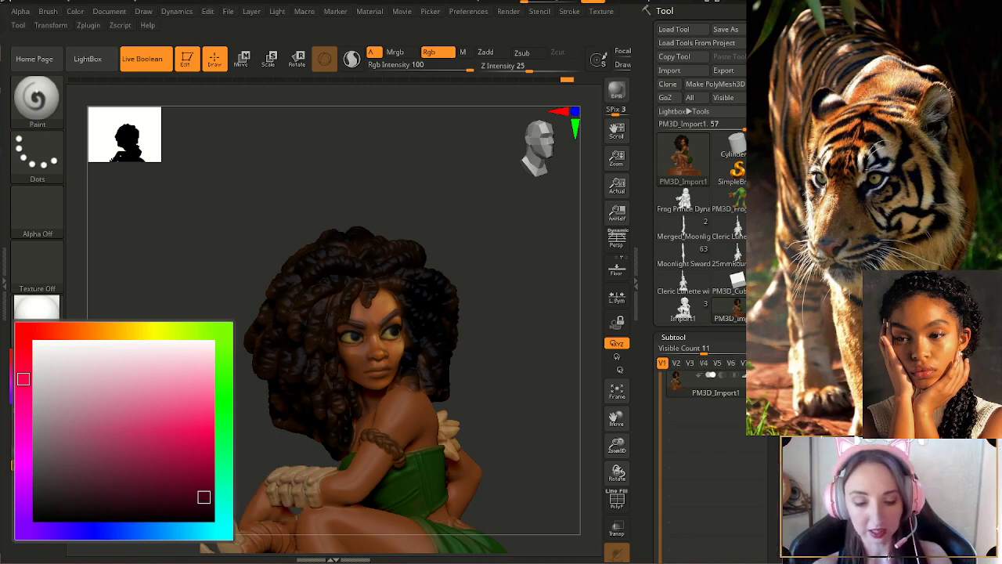
mouse_move(149, 500)
mouse_down()
mouse_move(178, 494)
mouse_move(75, 500)
mouse_move(145, 497)
mouse_up()
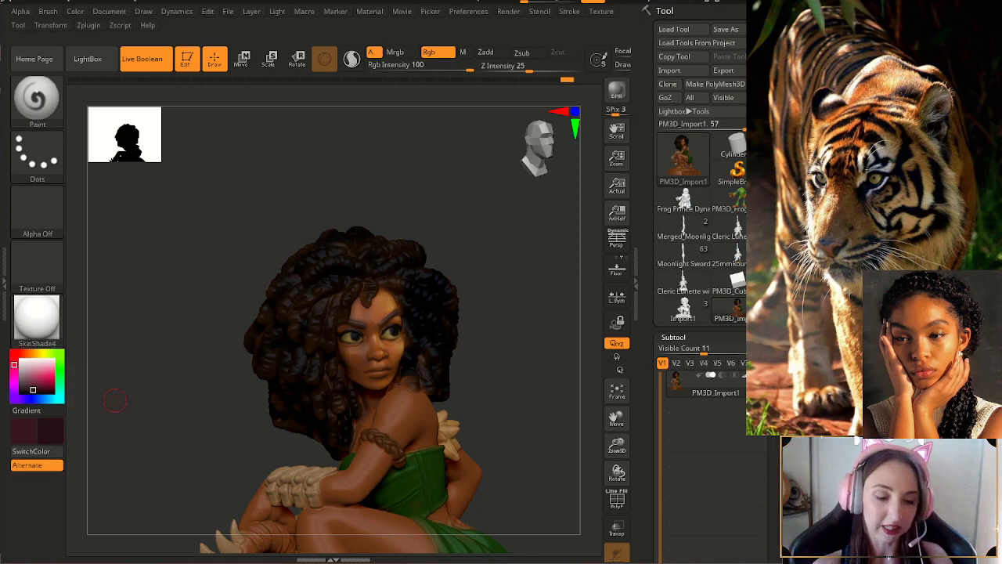
drag(129, 407, 123, 409)
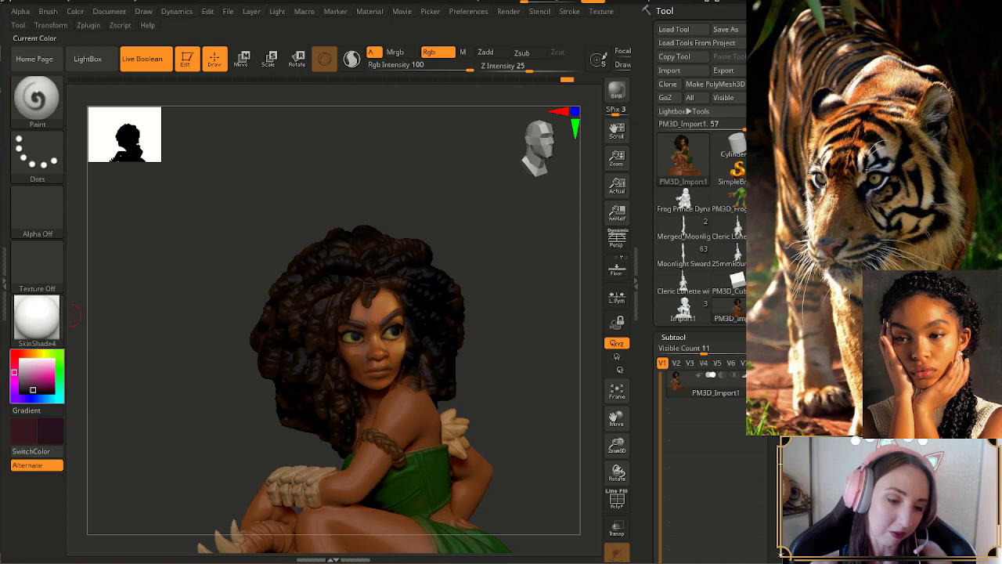
drag(14, 368, 29, 388)
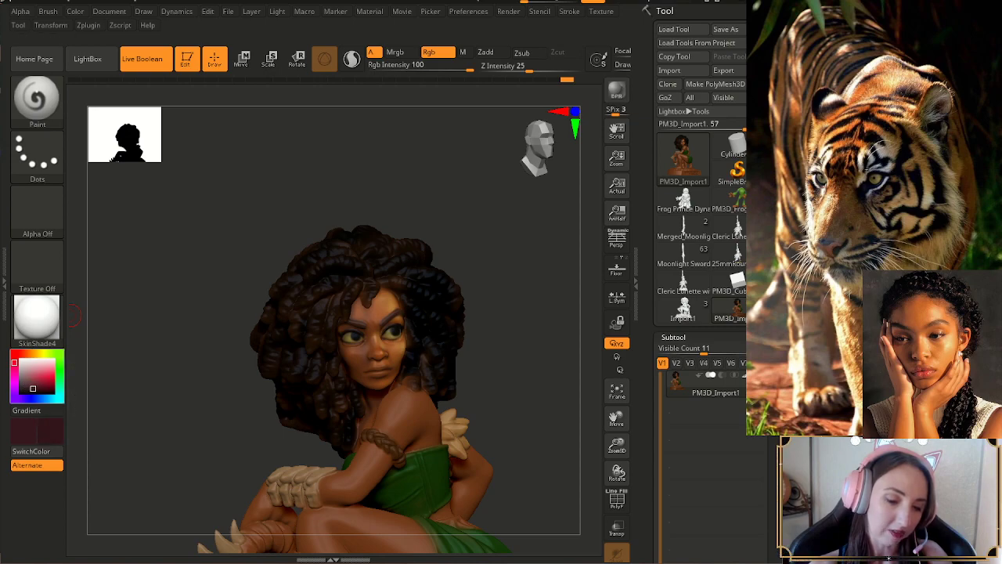
drag(32, 389, 34, 389)
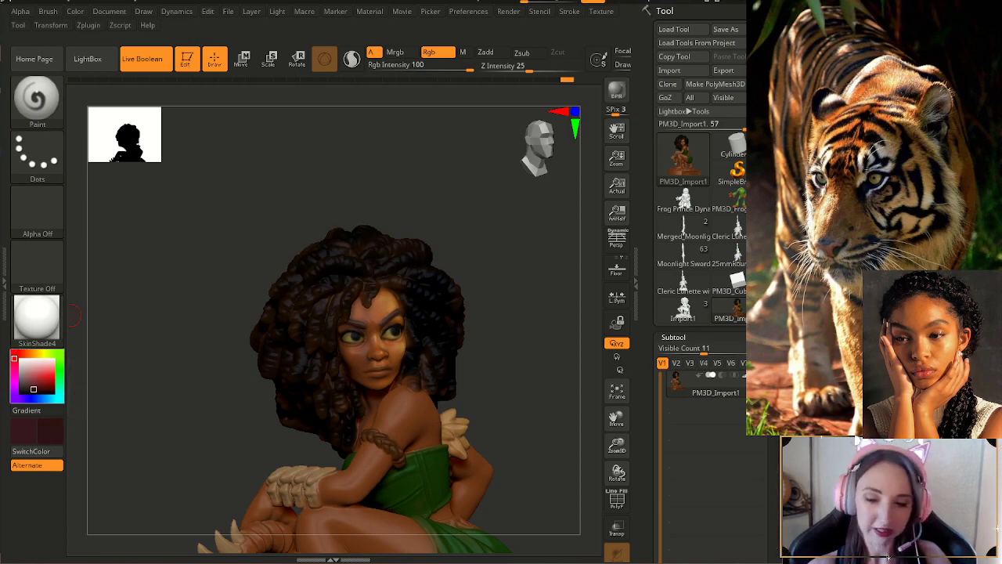
- Adjust the brush size and tint the curls on the crown and around the face with the dark maroon-red
mouse_move(506, 324)
mouse_down()
mouse_move(482, 322)
mouse_move(474, 266)
mouse_move(476, 279)
mouse_move(448, 271)
mouse_move(423, 302)
mouse_up()
key(s)
mouse_move(528, 410)
mouse_down()
mouse_move(497, 416)
mouse_move(473, 349)
mouse_up()
mouse_move(382, 307)
mouse_down()
mouse_move(352, 298)
mouse_move(367, 288)
mouse_up()
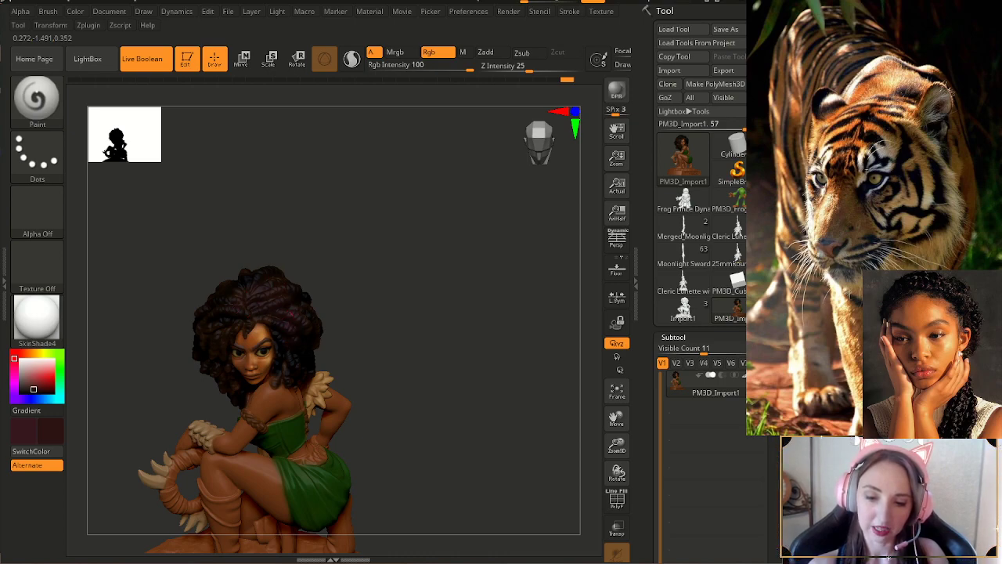
drag(338, 317, 352, 315)
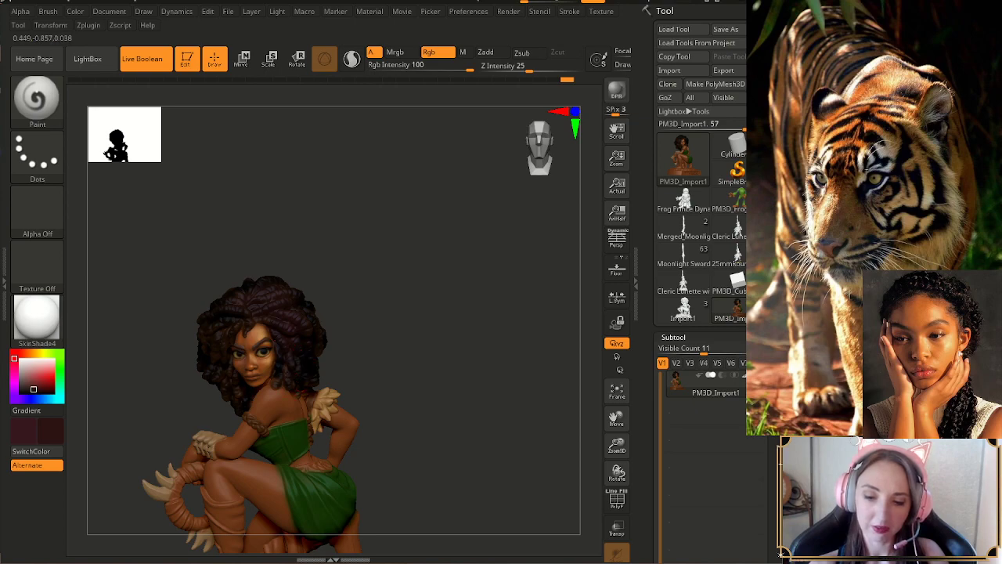
mouse_move(341, 315)
mouse_down()
mouse_move(368, 314)
mouse_move(351, 313)
mouse_up()
drag(362, 357, 398, 353)
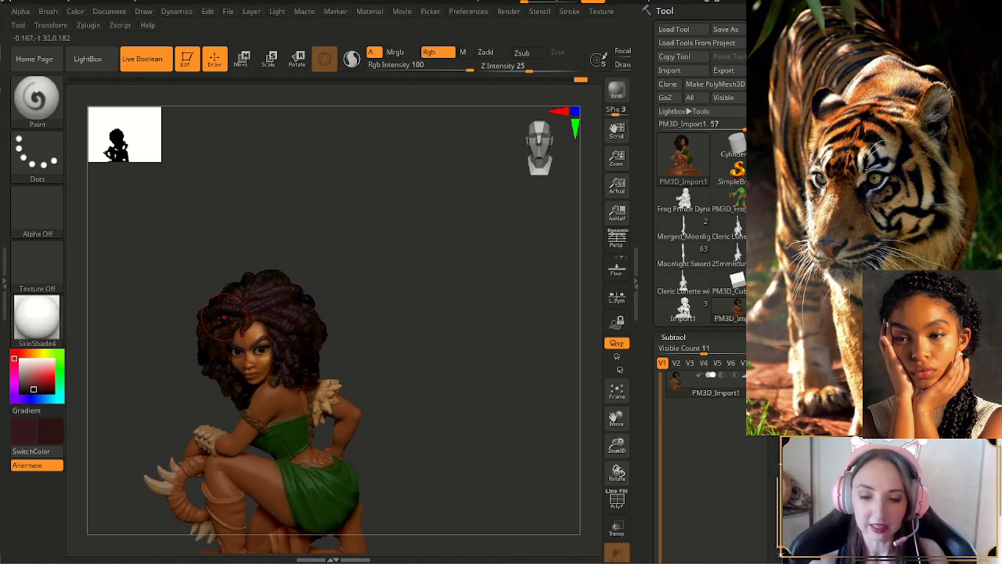
drag(346, 318, 374, 315)
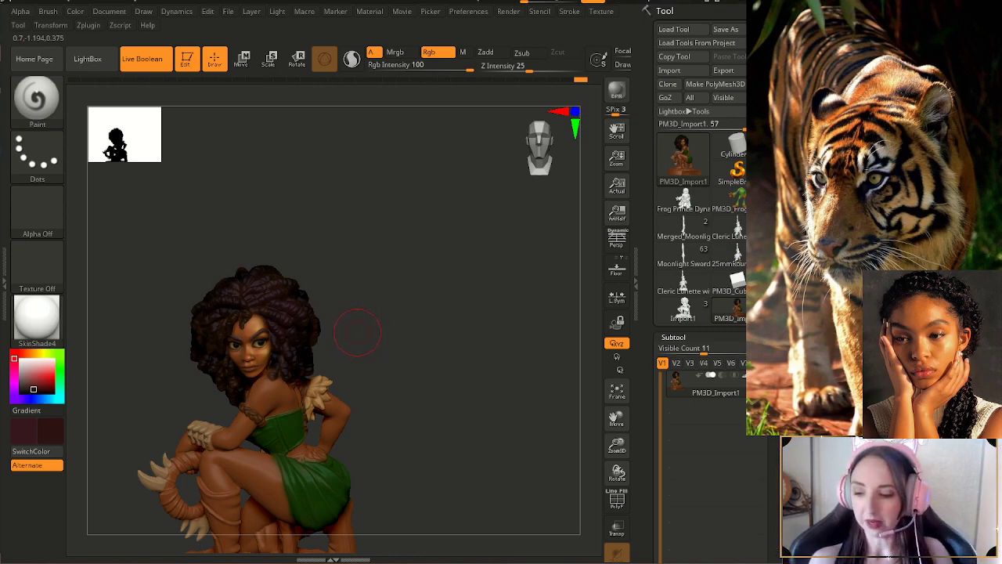
drag(616, 444, 617, 473)
drag(542, 457, 530, 454)
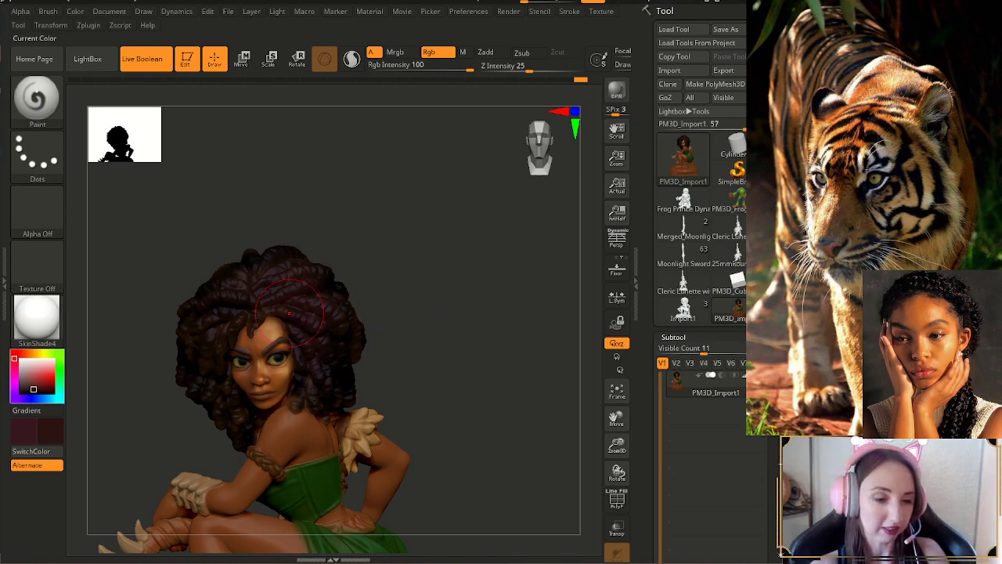
- Pick a near-black paint colour, resize the brush, and deepen the shadows between the front and side curls
click(32, 391)
key(s)
drag(369, 257, 387, 281)
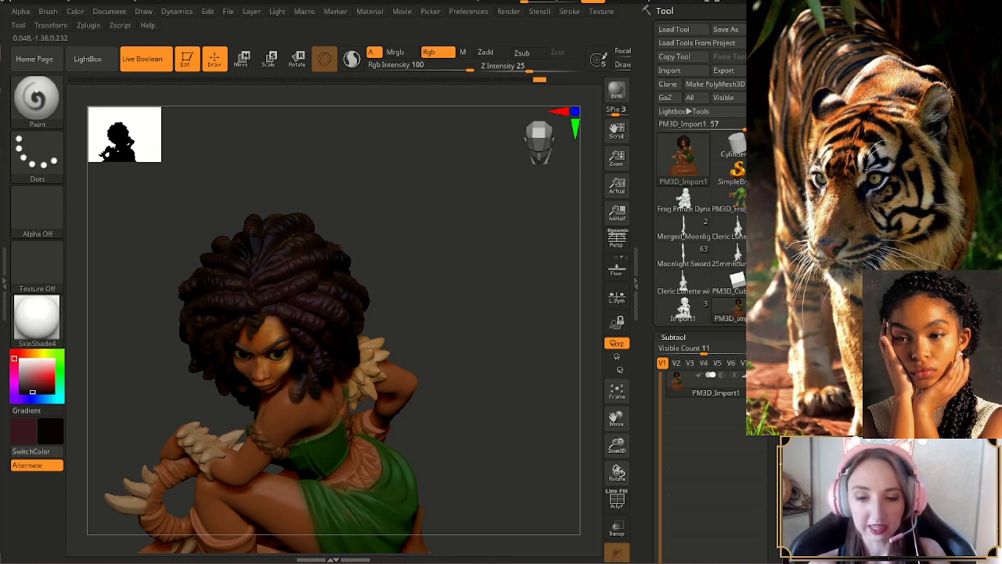
drag(439, 270, 312, 292)
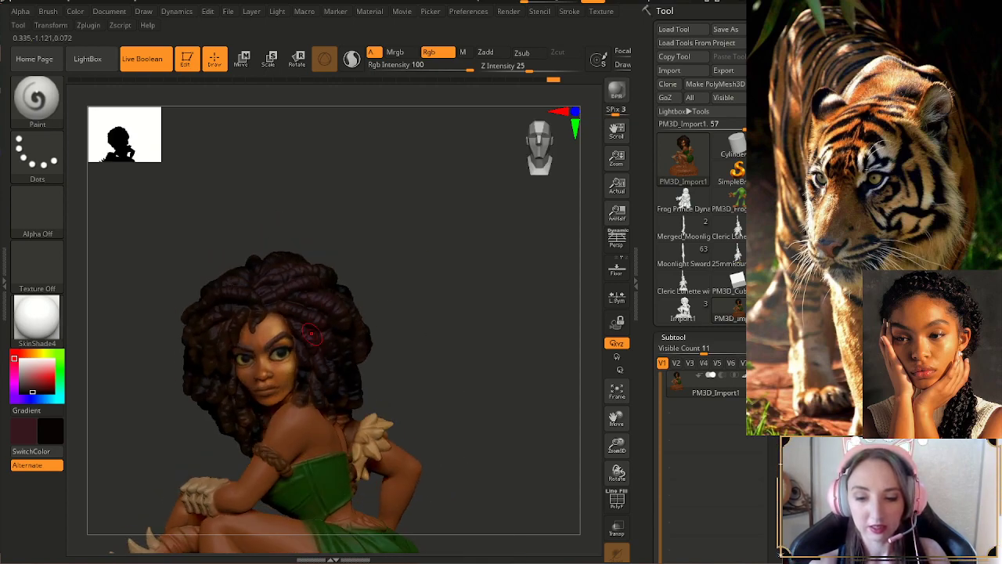
drag(429, 324, 367, 324)
drag(377, 359, 403, 334)
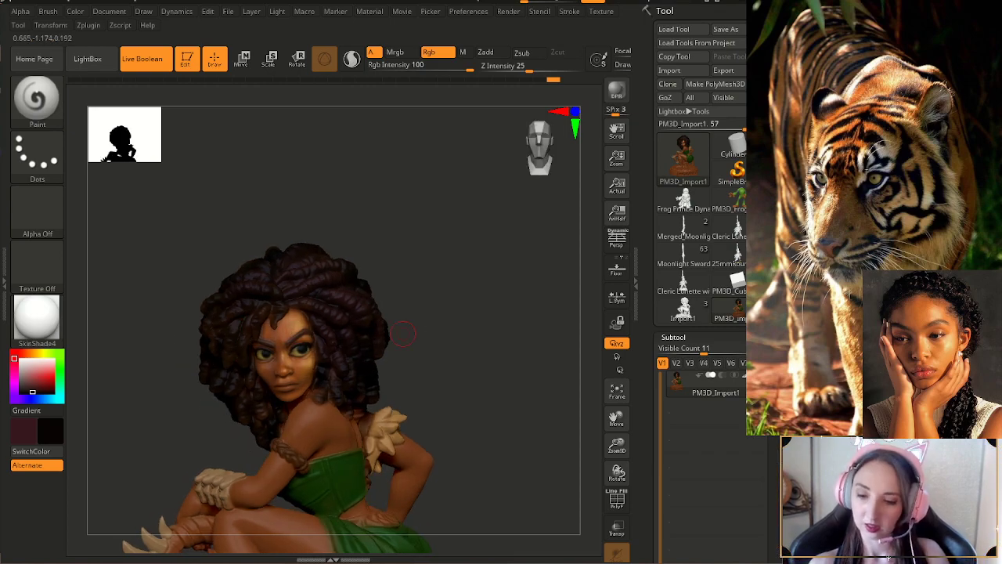
- Sample dark brown and maroon tones from the hair and blend them through the curls above the face
drag(617, 446, 617, 420)
alt+drag(436, 371, 464, 354)
drag(617, 446, 617, 509)
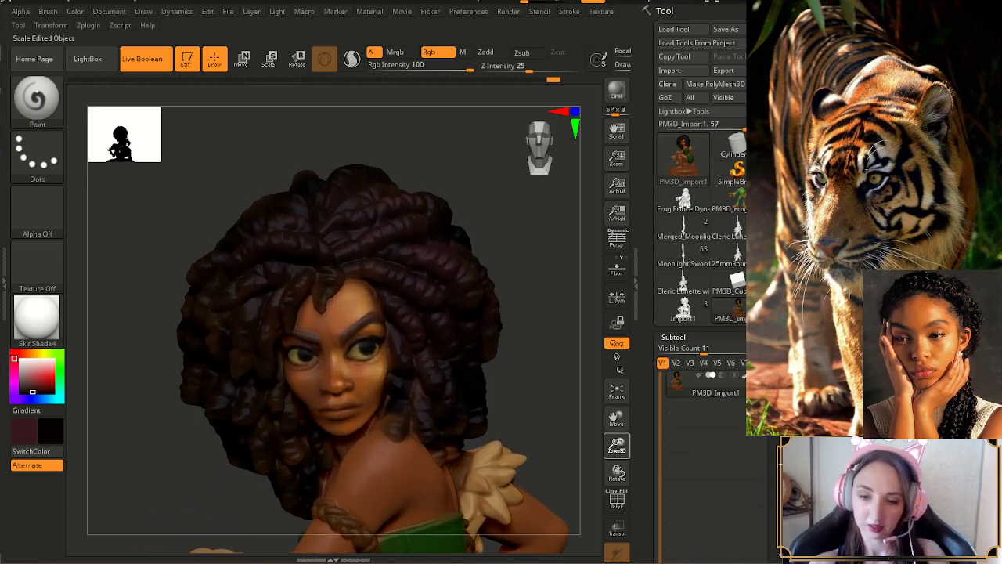
key(c)
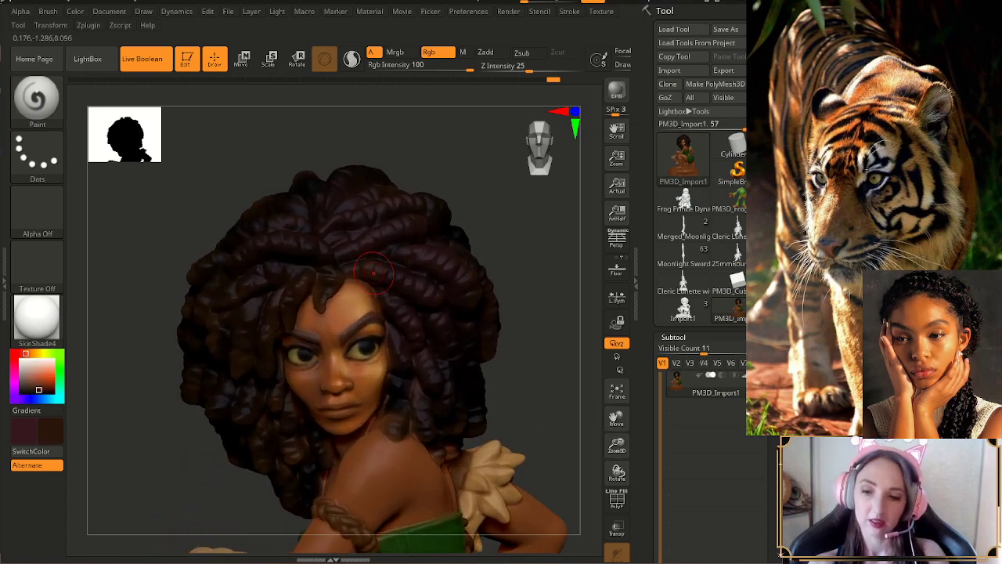
key(c)
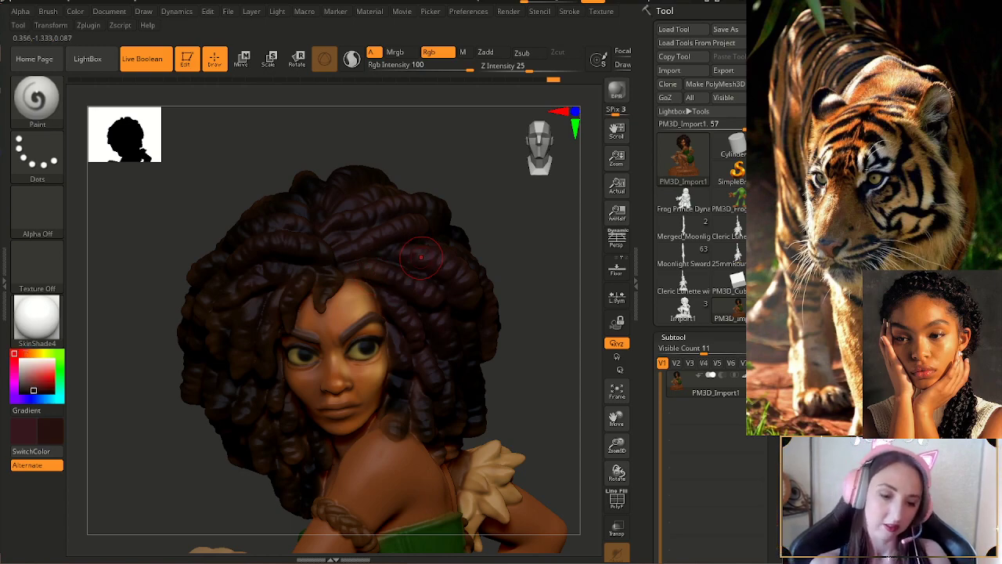
key(c)
key(c)
key(c)
key(c)
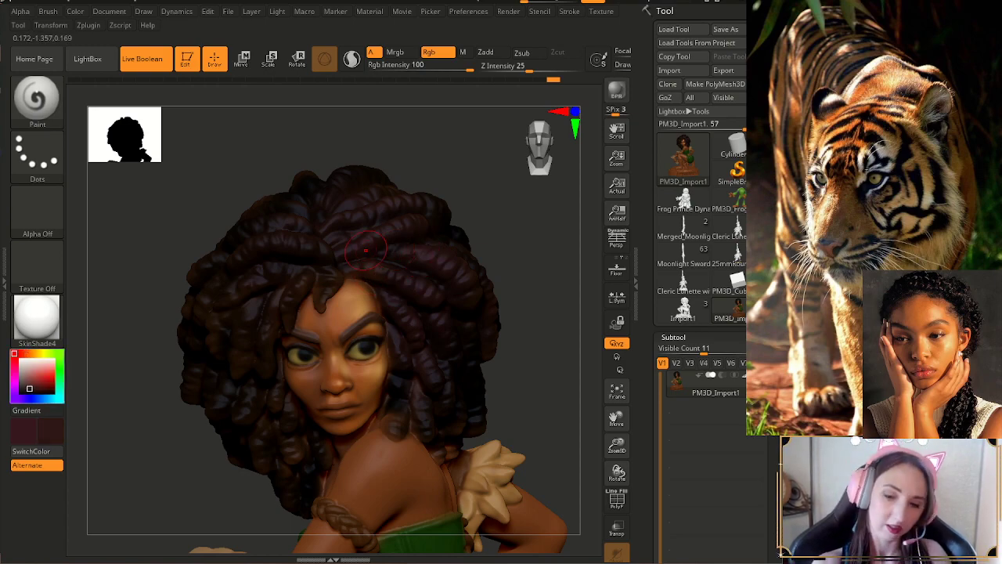
key(c)
key(s)
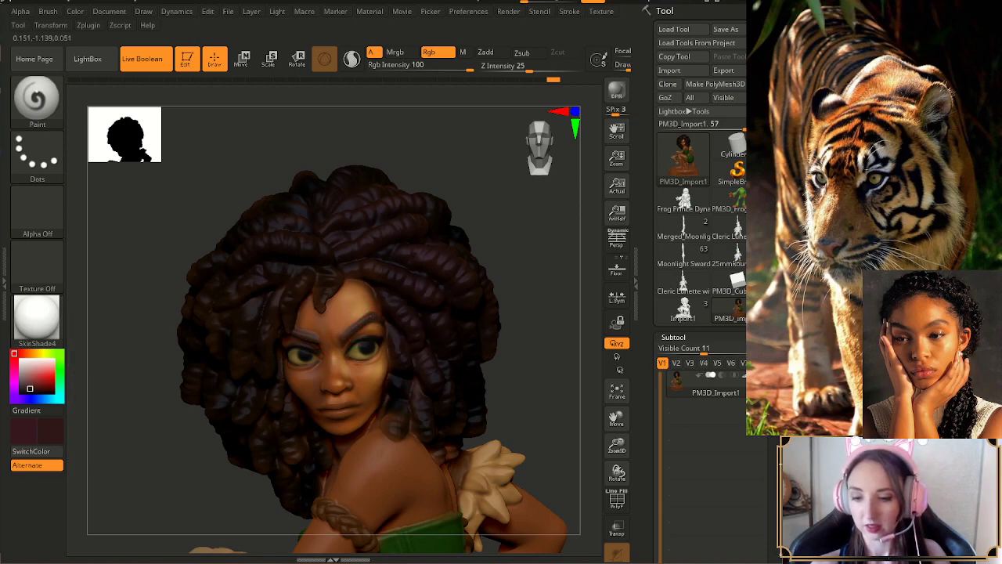
- Work the sampled muted maroon over the front and side locks to even out the hair colour
drag(544, 332, 369, 316)
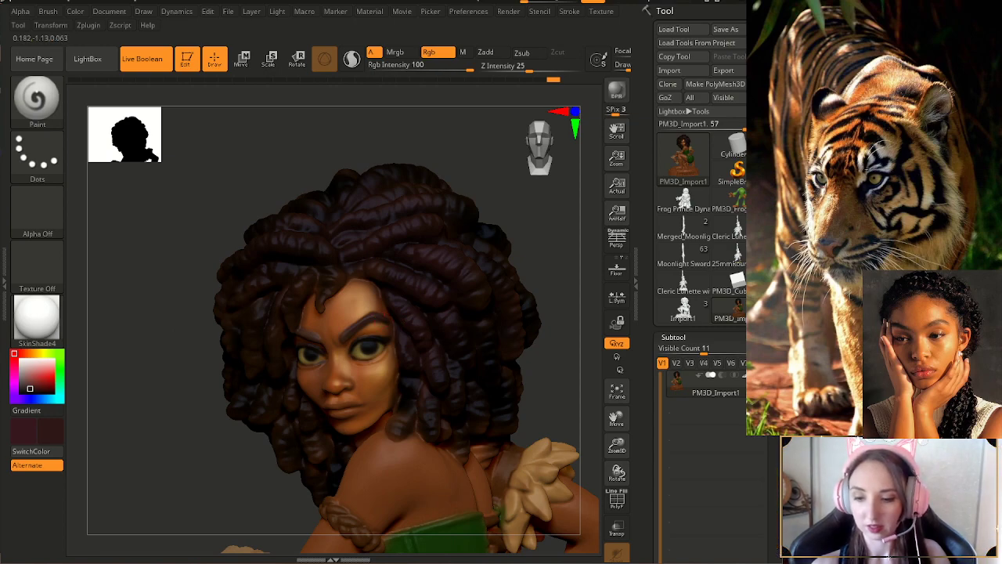
drag(545, 344, 376, 317)
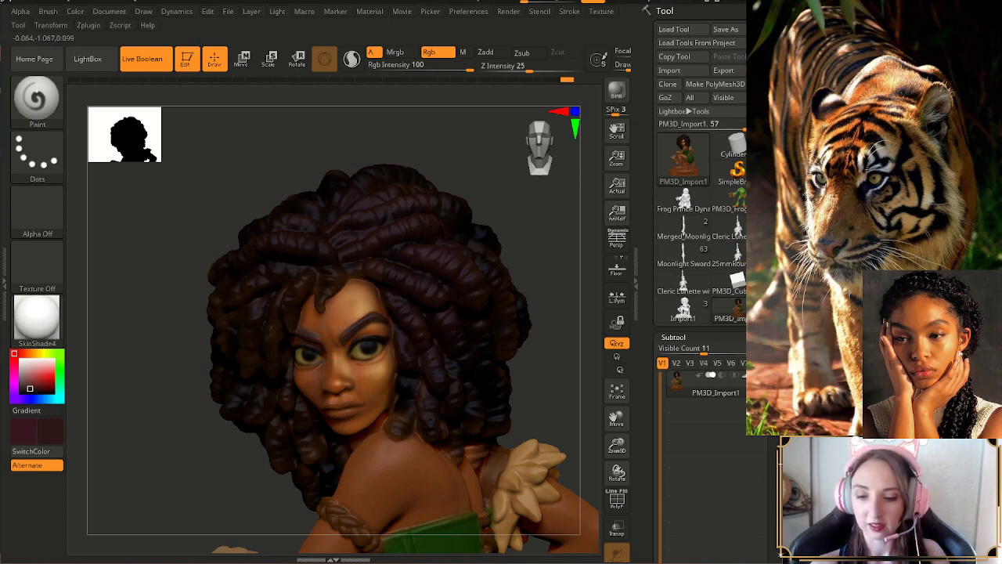
drag(536, 356, 557, 350)
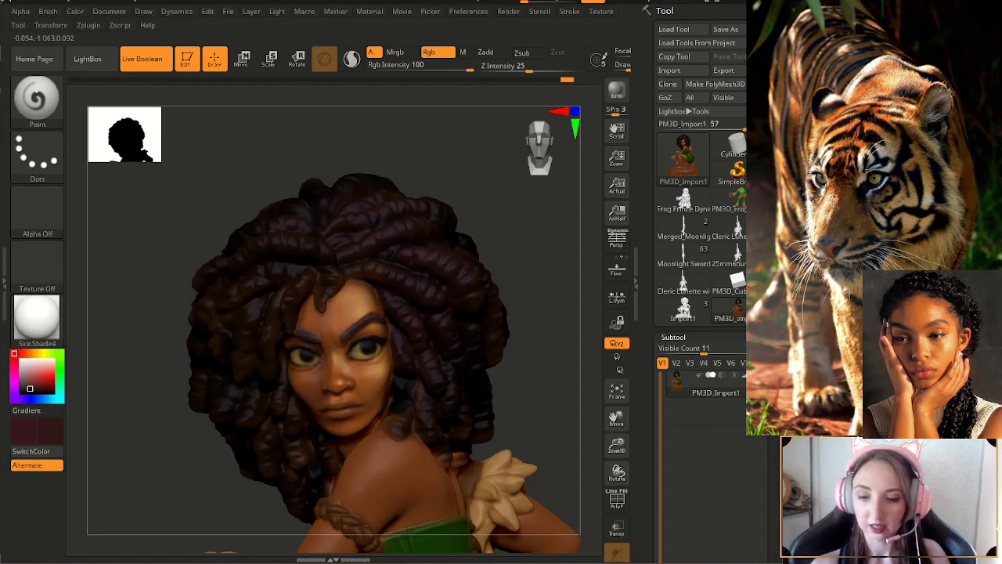
mouse_move(543, 326)
mouse_down()
mouse_move(553, 347)
mouse_move(539, 345)
mouse_up()
alt+drag(599, 386, 562, 329)
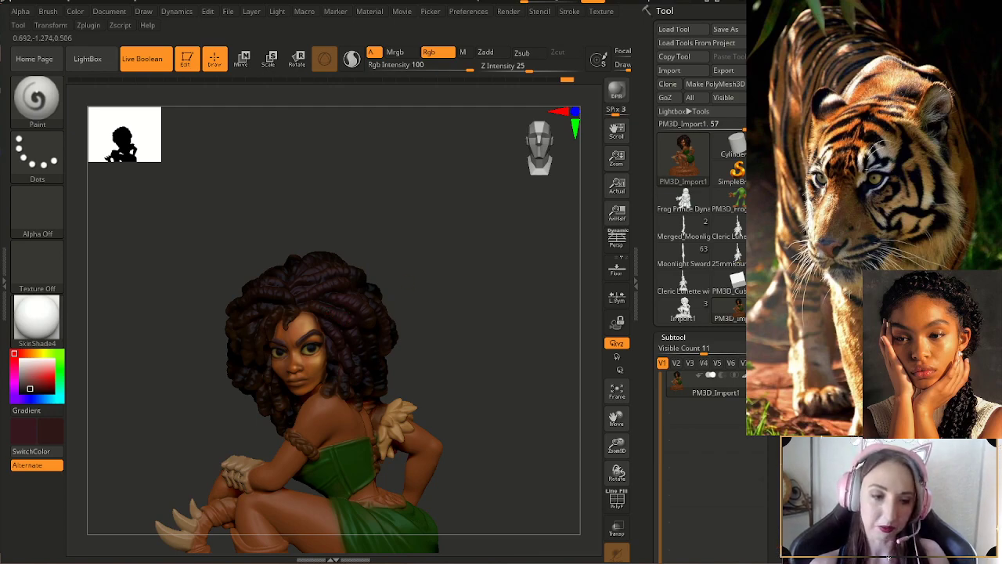
drag(409, 290, 389, 294)
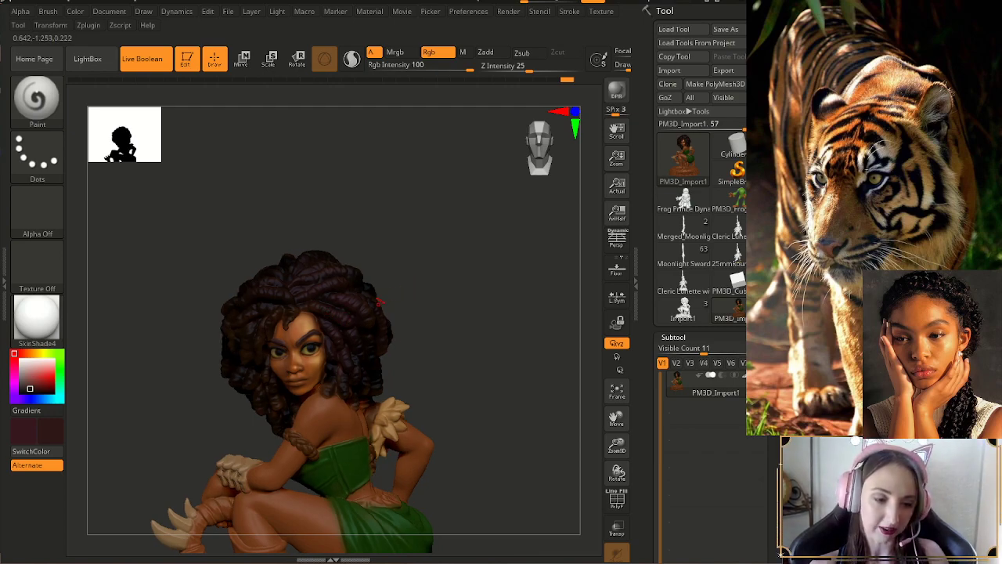
right_drag(369, 314, 375, 302)
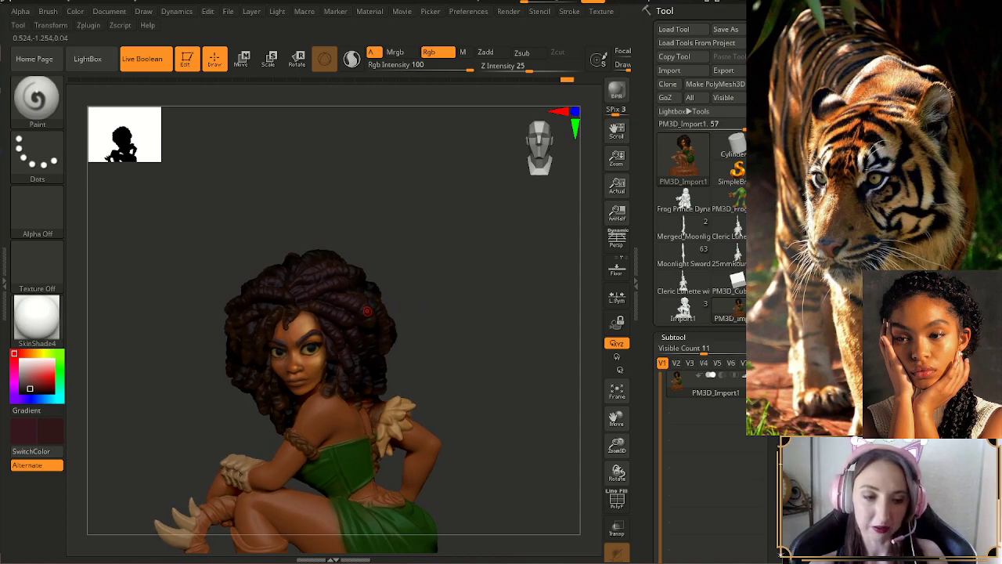
- Choose a more saturated dark red, adjust the brush size, and paint warm highlights on the crown and side curls
click(38, 389)
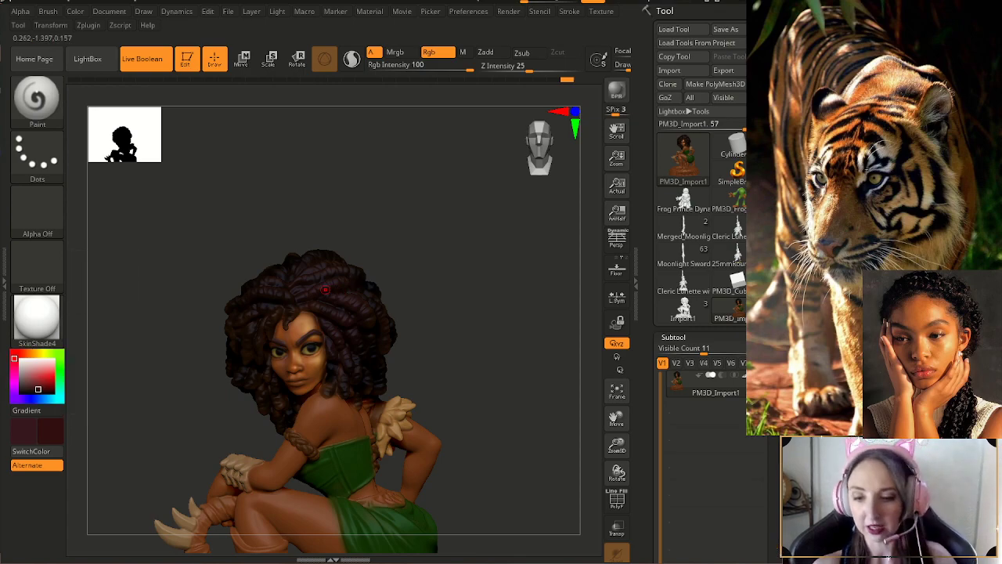
key(s)
drag(330, 285, 333, 285)
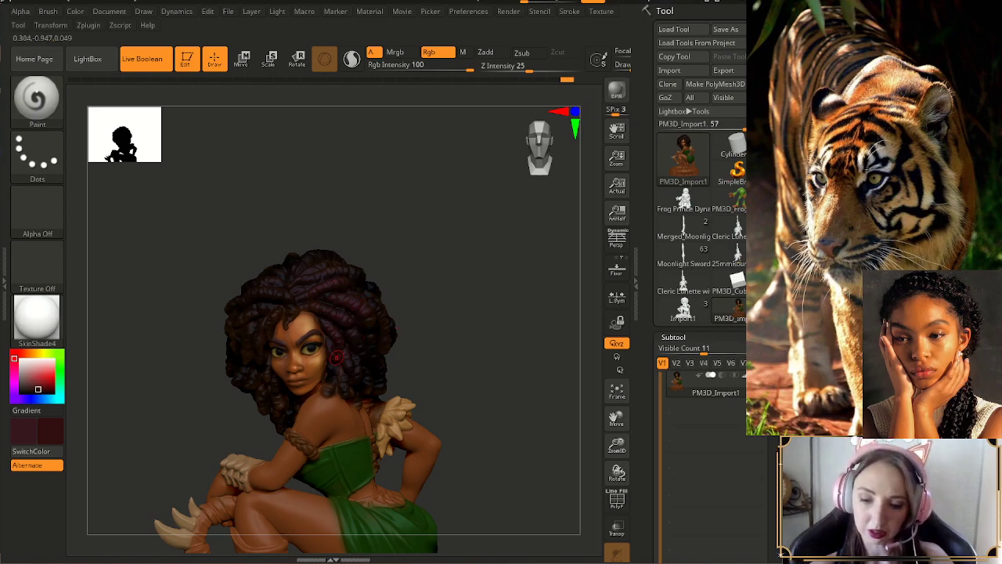
drag(336, 357, 346, 382)
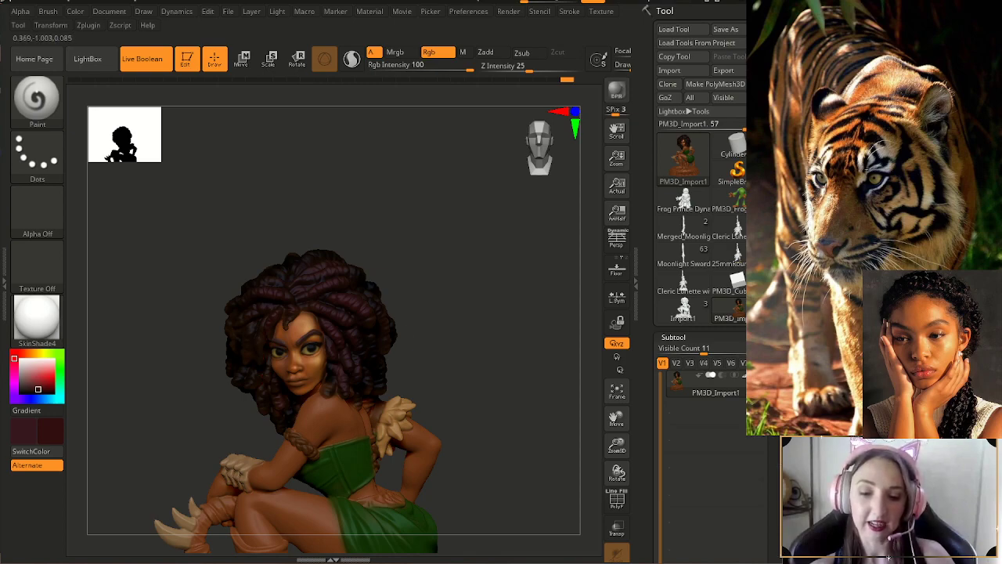
drag(426, 339, 432, 338)
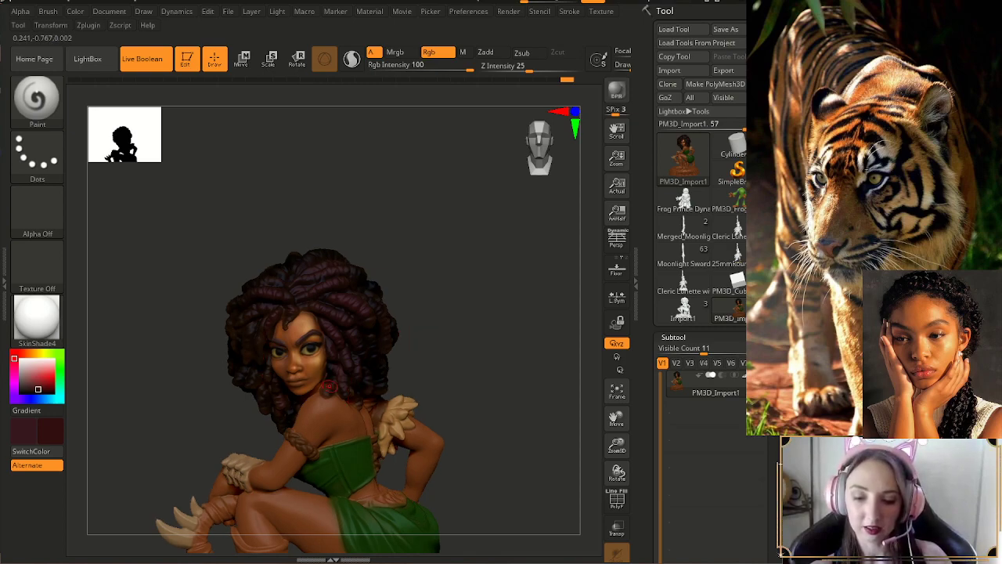
mouse_move(413, 379)
mouse_down()
mouse_move(403, 380)
mouse_move(439, 369)
mouse_move(424, 365)
mouse_up()
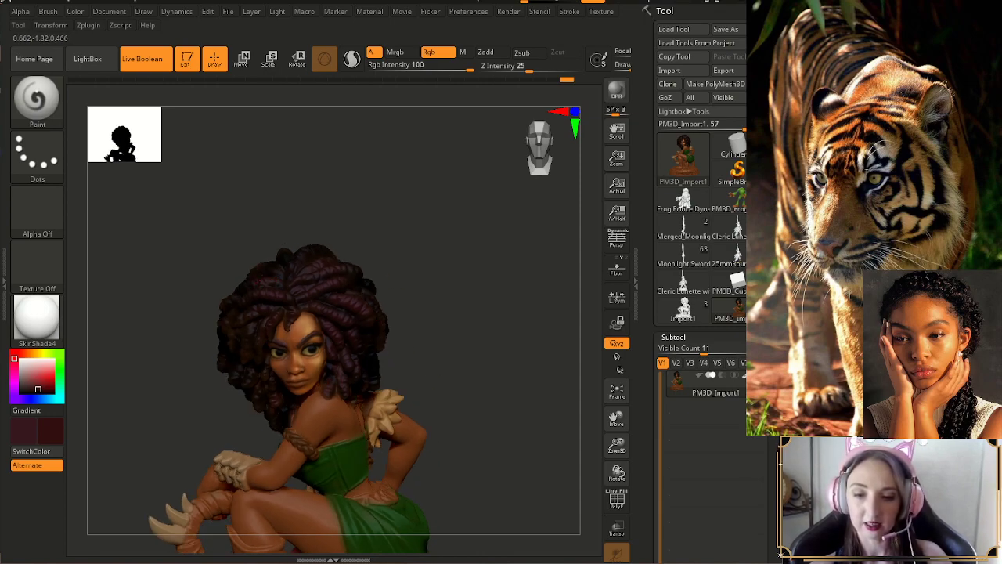
drag(438, 275, 418, 275)
mouse_move(351, 266)
mouse_down()
mouse_move(375, 279)
mouse_move(421, 278)
mouse_up()
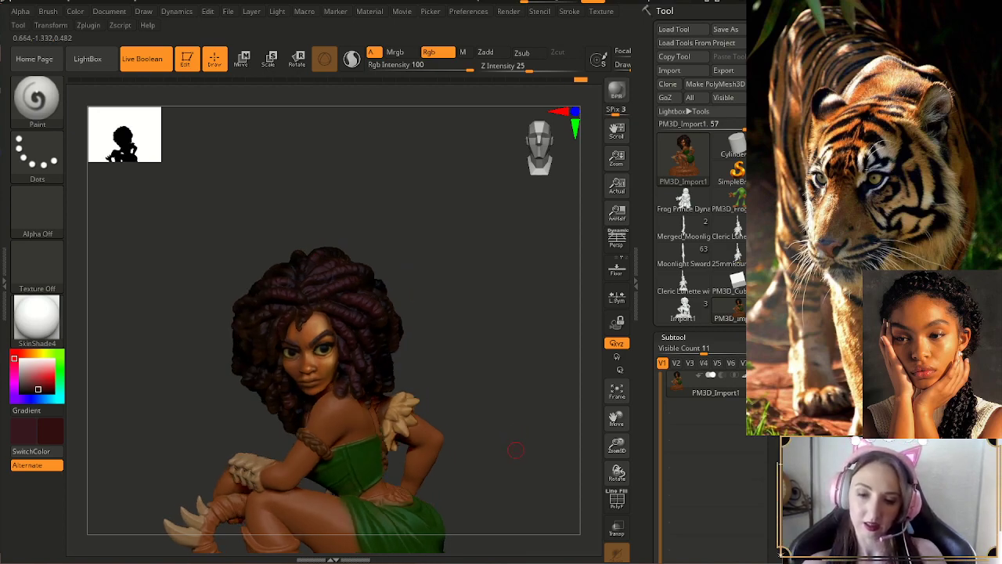
mouse_move(449, 314)
mouse_down()
mouse_move(435, 307)
mouse_move(442, 322)
mouse_up()
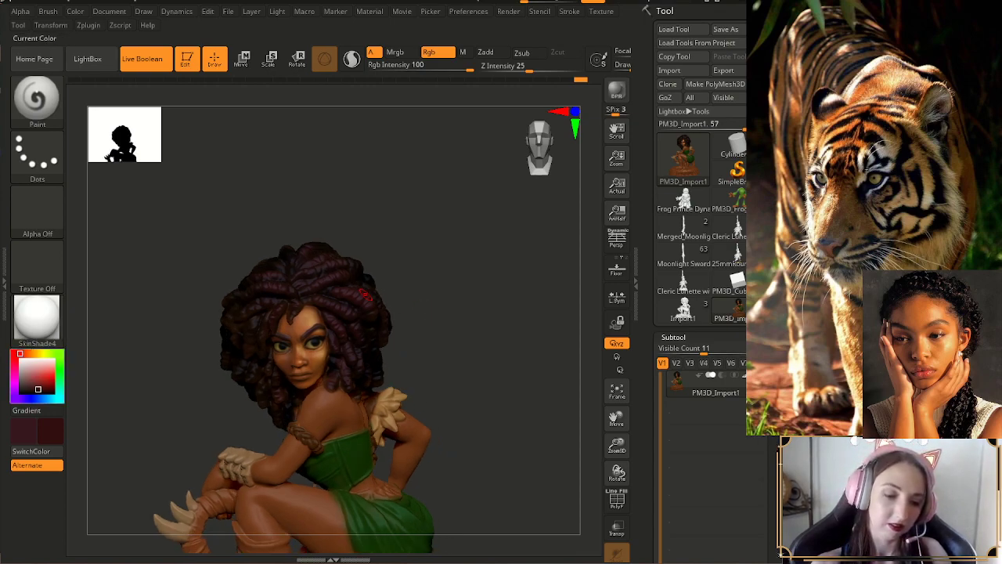
- Mix a dark orange-brown paint colour and add warm brown tones to the curls around the head
click(40, 390)
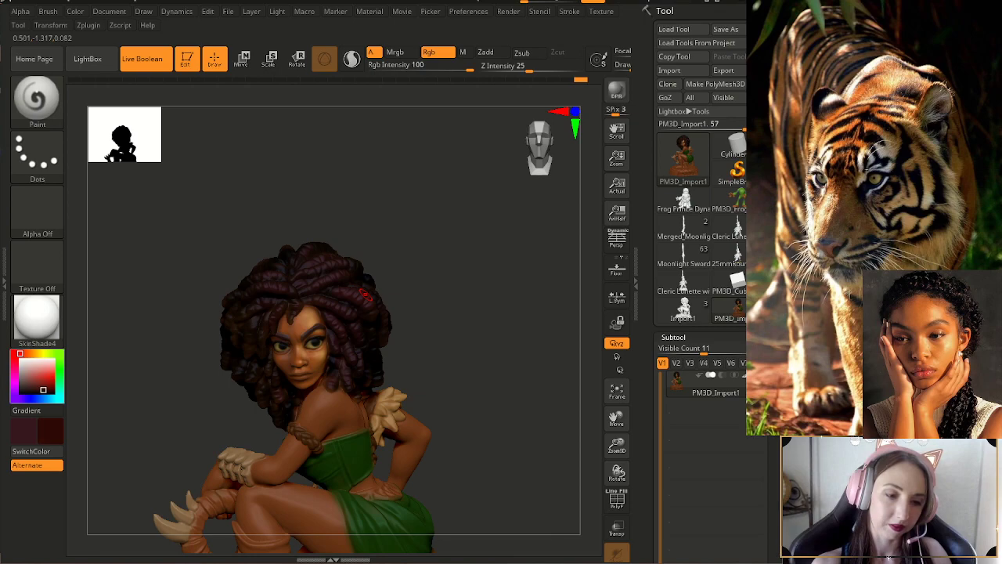
click(26, 354)
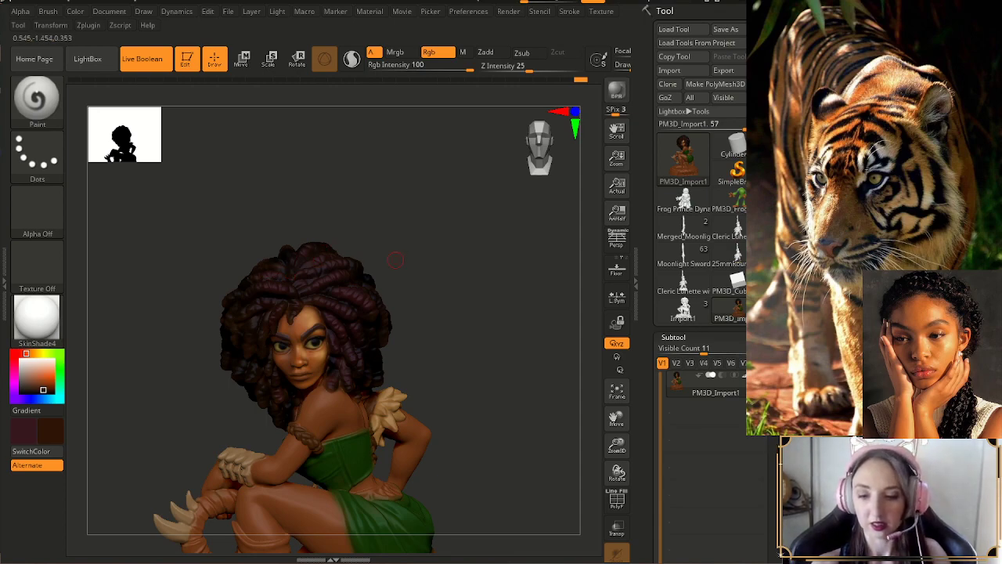
mouse_move(476, 307)
mouse_down()
mouse_move(470, 316)
mouse_move(484, 317)
mouse_move(459, 320)
mouse_up()
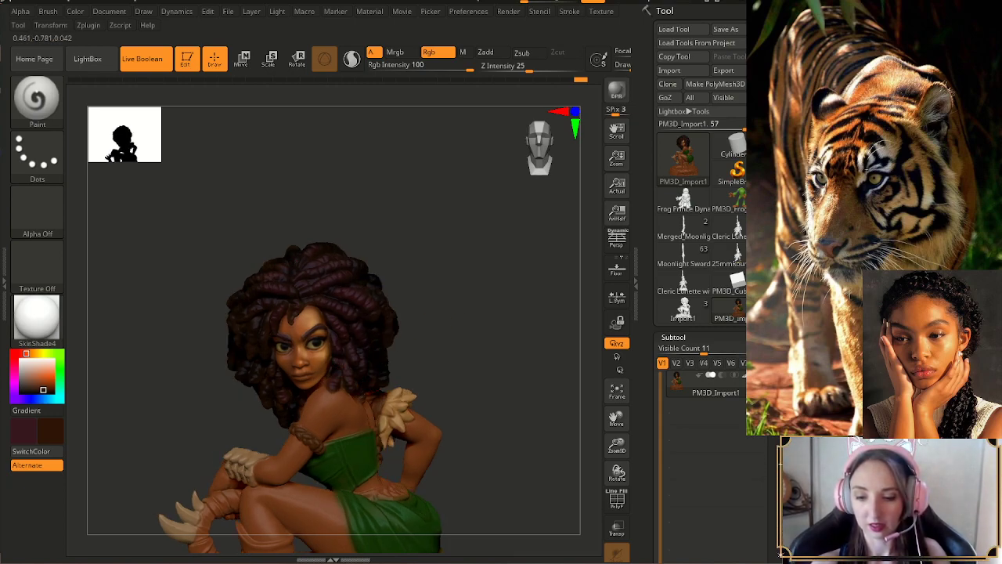
drag(442, 355, 435, 349)
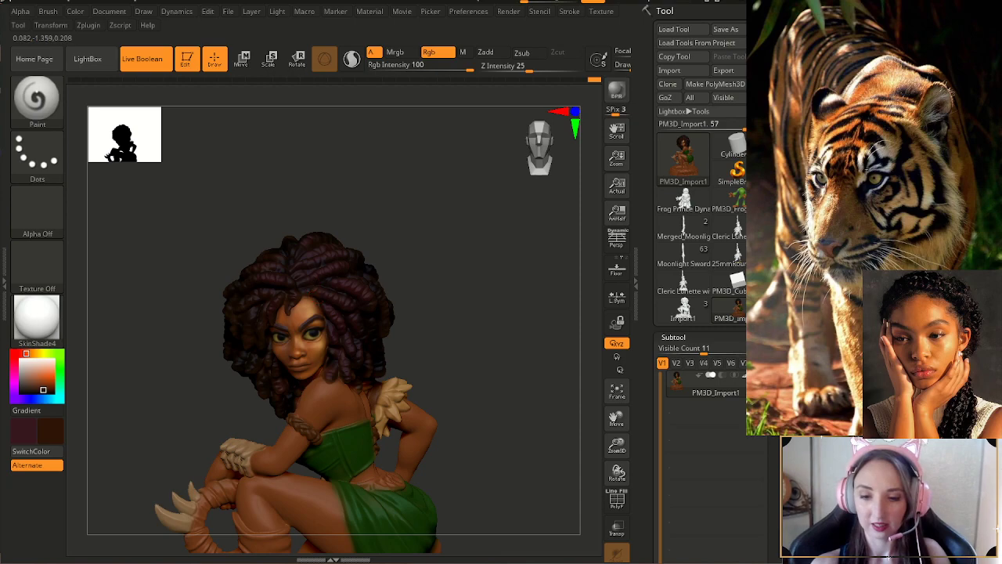
drag(442, 299, 464, 324)
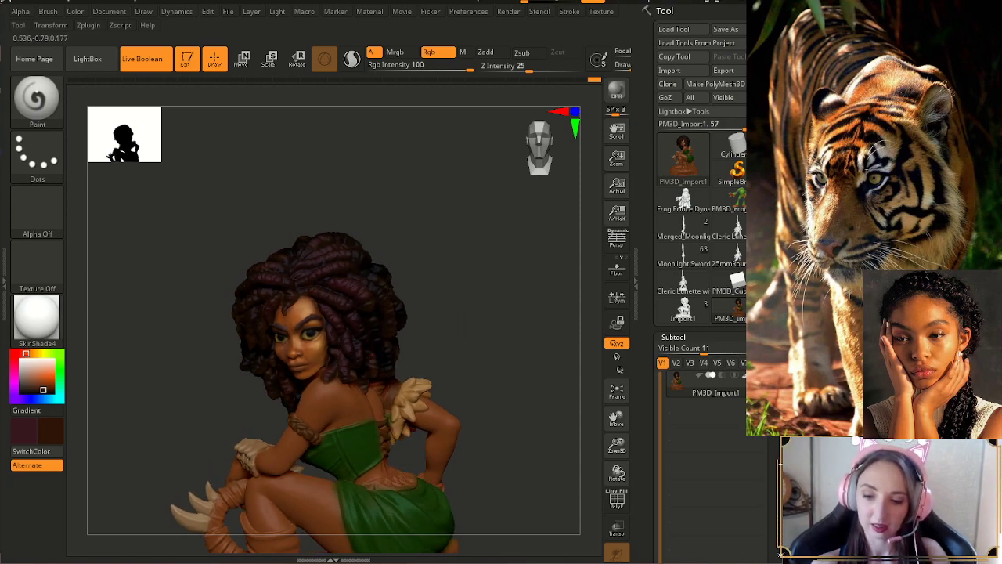
right_drag(388, 373, 368, 374)
drag(439, 340, 454, 342)
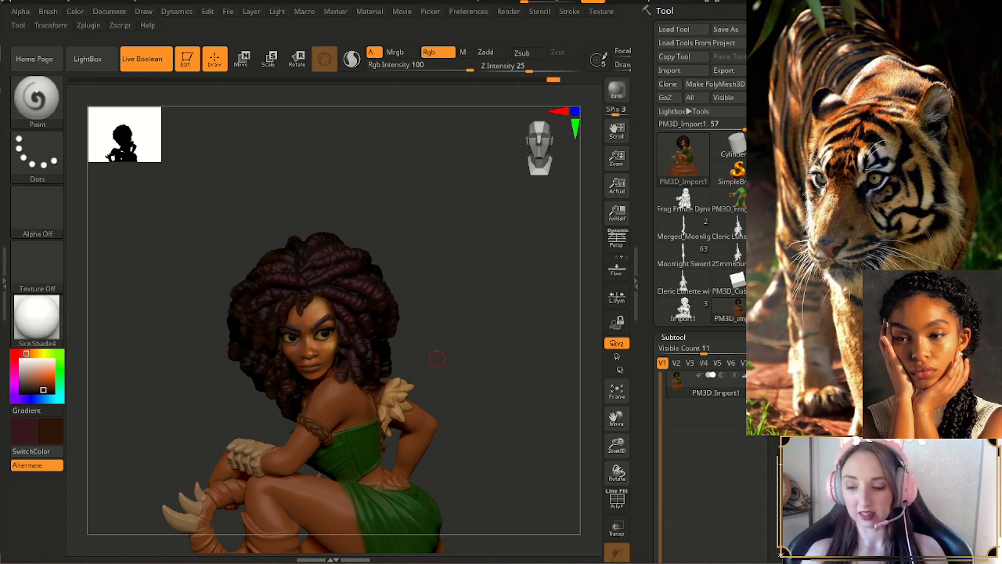
- Sample the orange-brown skin tone from the forehead as the active paint colour
drag(617, 446, 545, 440)
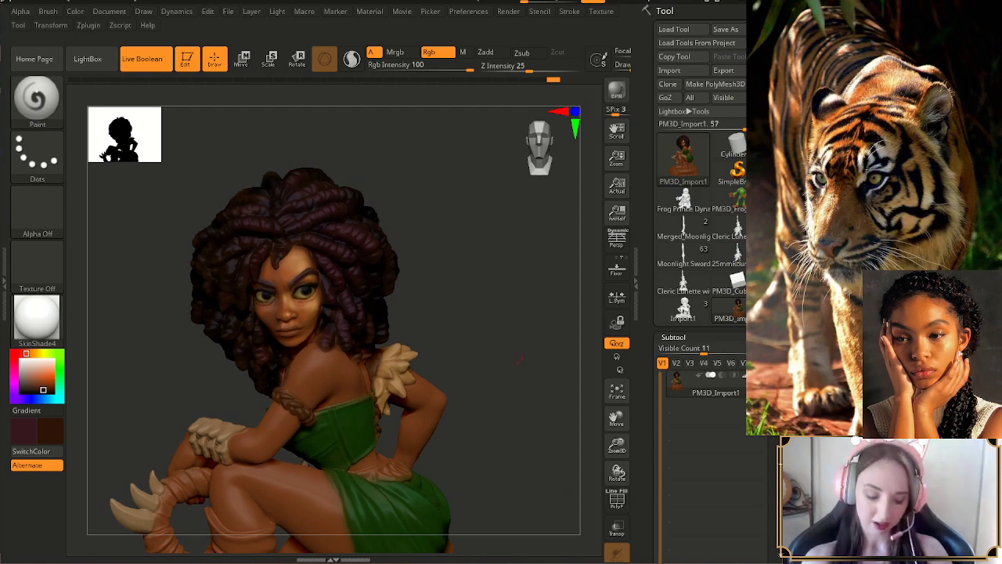
key(c)
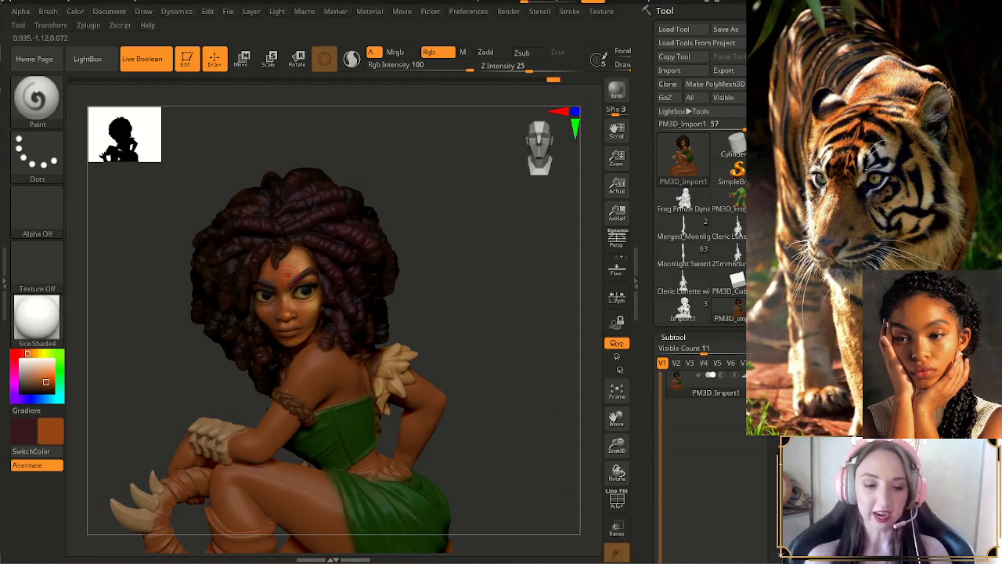
- Adjust the brush size and paint the orange-brown skin colour over the figure's shoulder and upper back
key(s)
drag(318, 370, 329, 368)
mouse_move(461, 329)
mouse_down()
mouse_move(484, 327)
mouse_move(442, 329)
mouse_up()
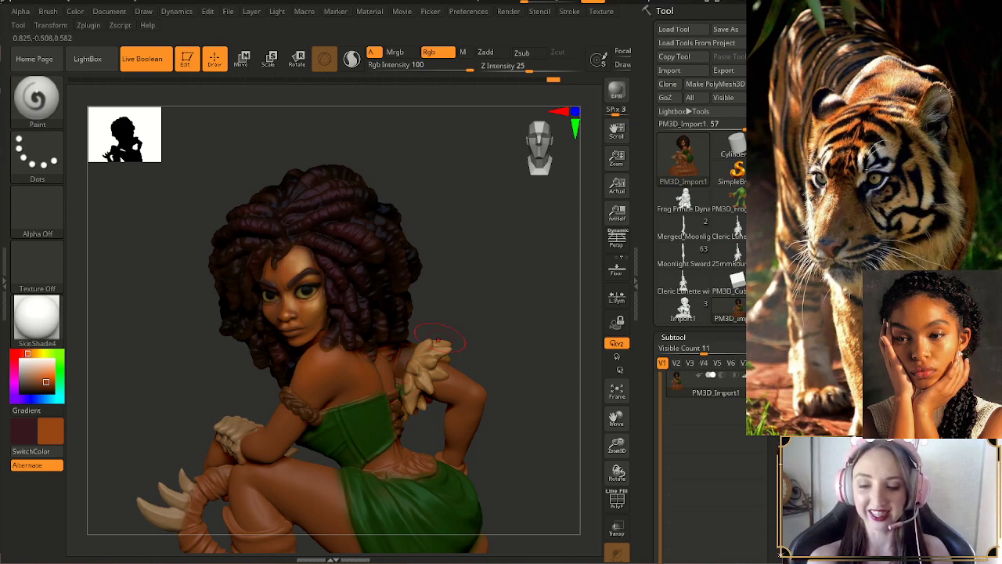
drag(462, 337, 474, 337)
key(s)
drag(357, 388, 352, 388)
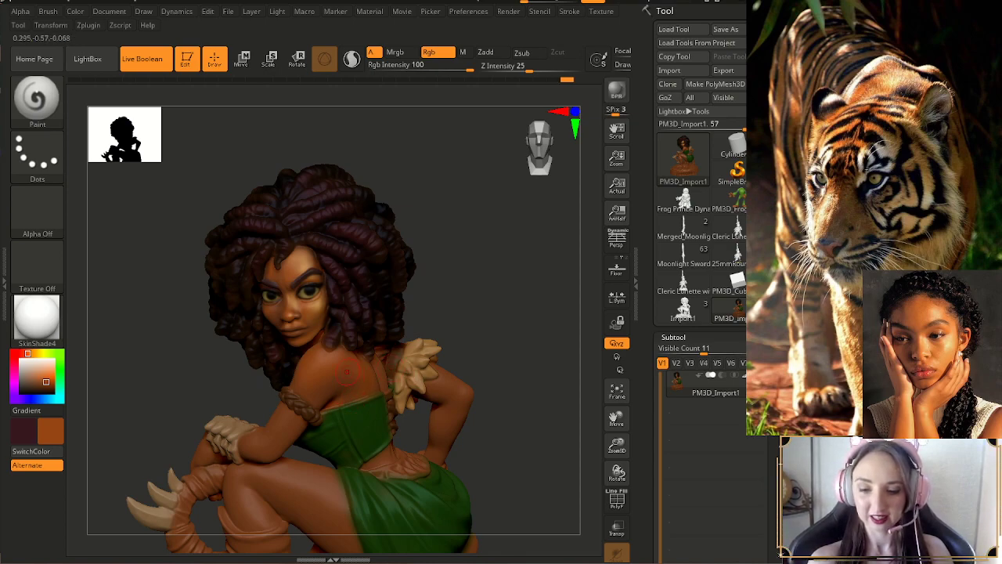
- Resize the brush and paint the orange-brown skin colour over the raised thigh and knee
alt+drag(470, 319, 451, 292)
key(s)
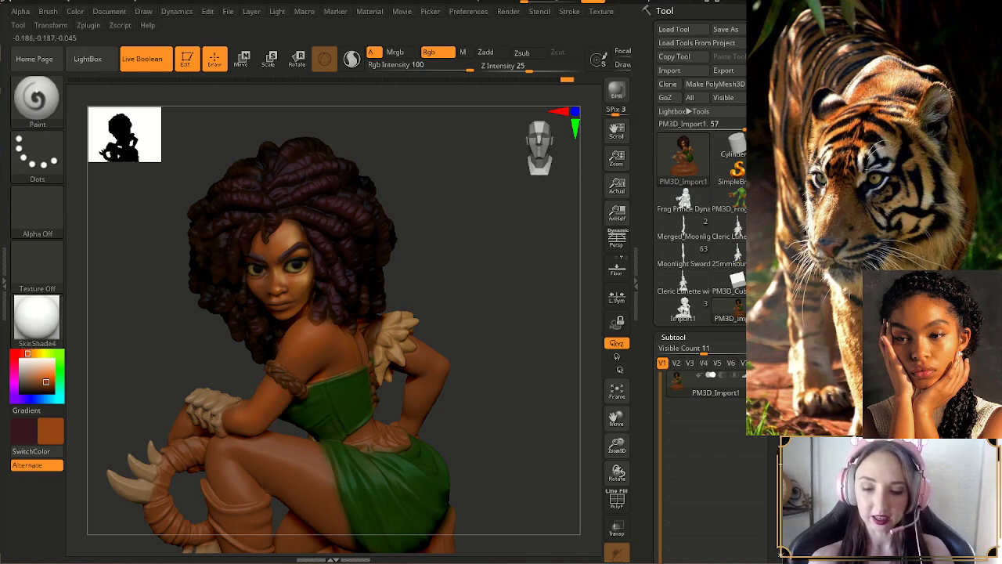
mouse_move(486, 366)
alt+mouse_down()
mouse_move(474, 354)
mouse_move(446, 380)
mouse_move(348, 375)
alt+mouse_up()
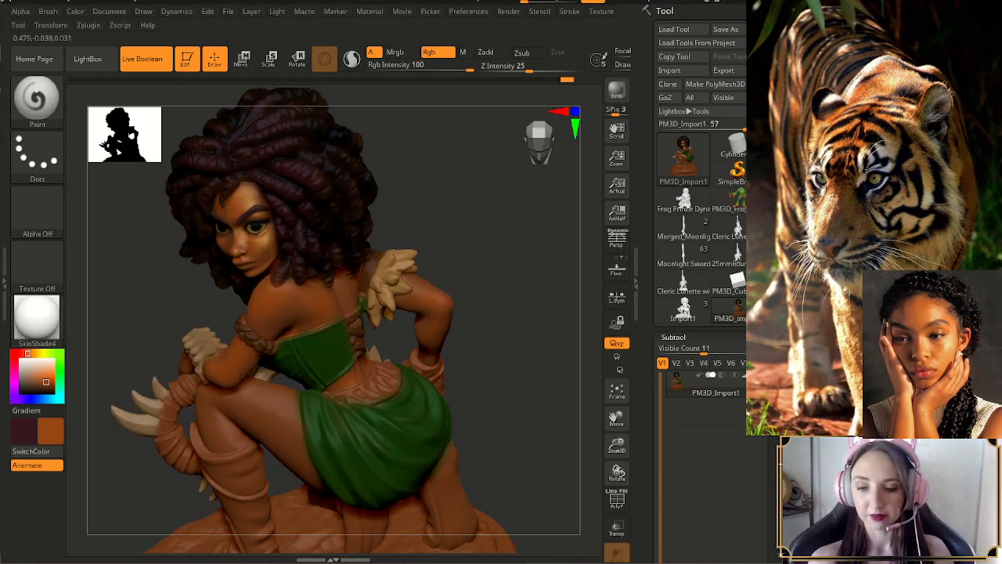
mouse_move(481, 377)
mouse_down()
mouse_move(548, 345)
mouse_move(532, 340)
mouse_up()
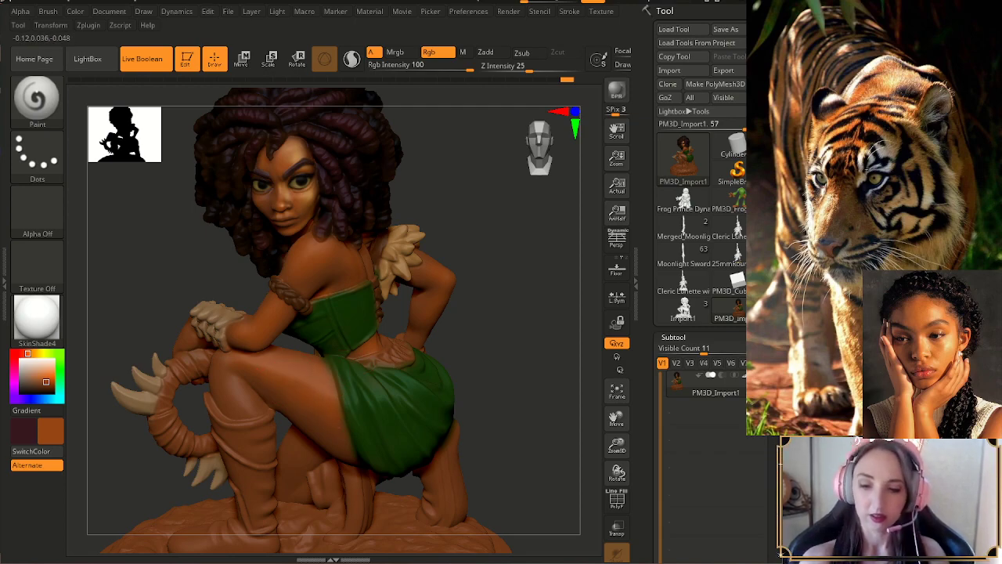
drag(514, 333, 512, 352)
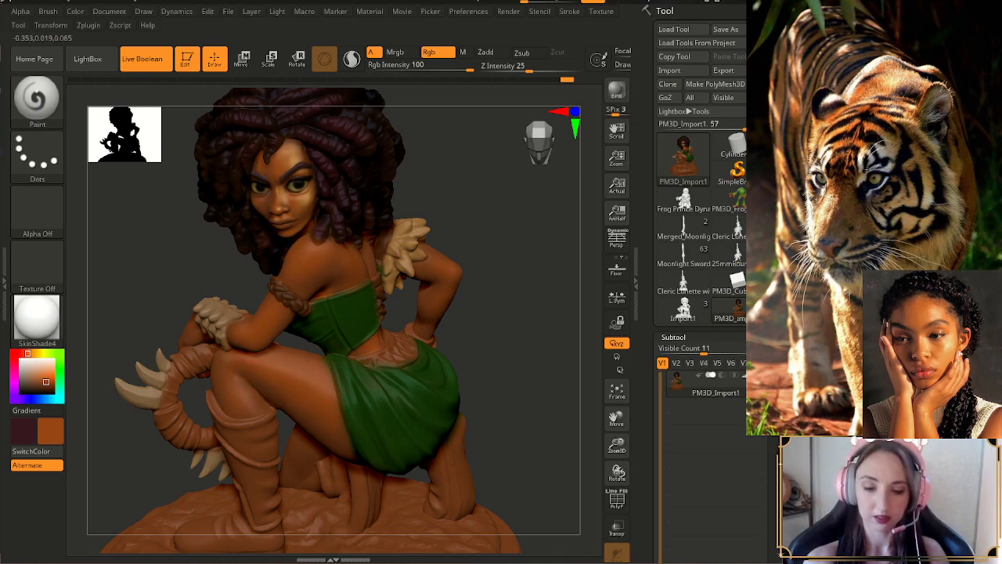
mouse_move(516, 385)
mouse_down()
mouse_move(521, 358)
mouse_move(517, 384)
mouse_move(488, 354)
mouse_up()
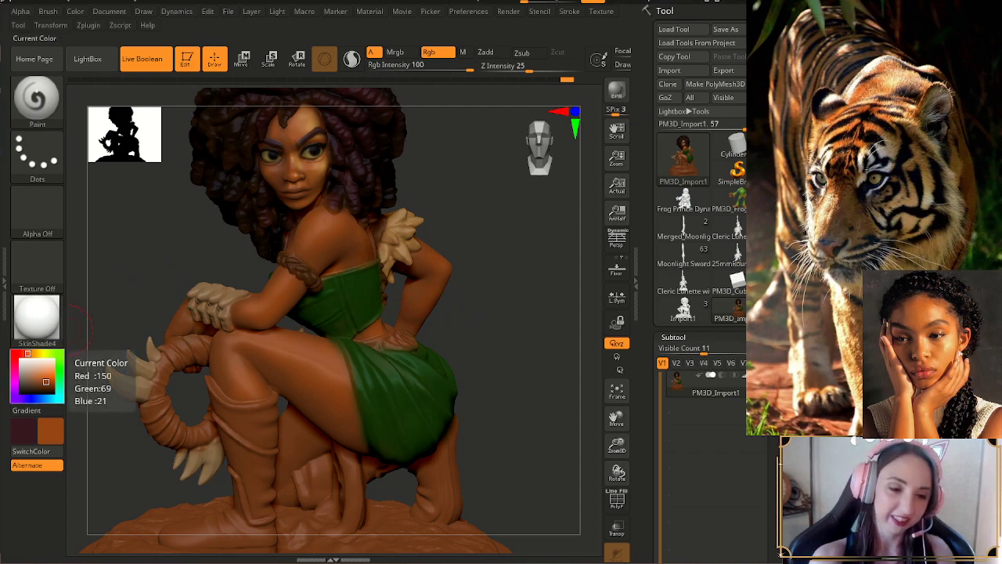
- Choose a darker reddish brown, resize the brush and shade the skin of the far arm
click(44, 383)
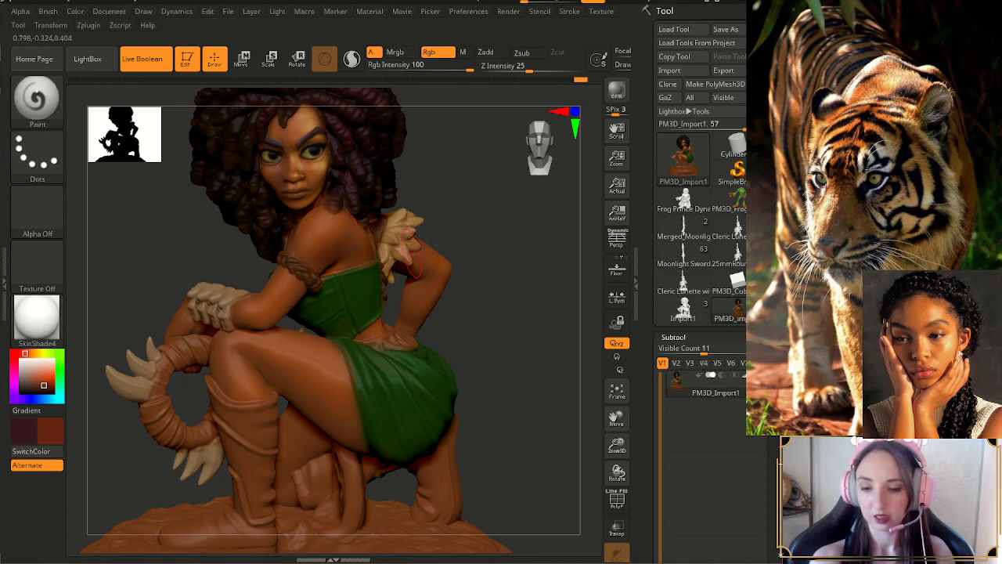
key(s)
drag(366, 335, 358, 336)
right_drag(407, 331, 398, 335)
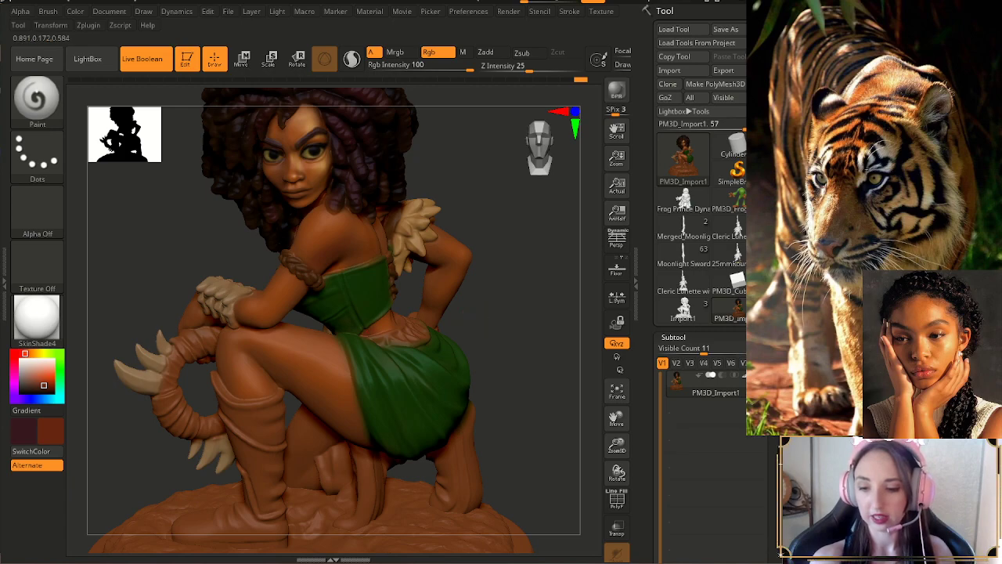
- Resize the brush and shade the bare back and the area behind the shoulders with the darker reddish brown
right_drag(501, 317, 401, 313)
key(s)
drag(400, 313, 393, 313)
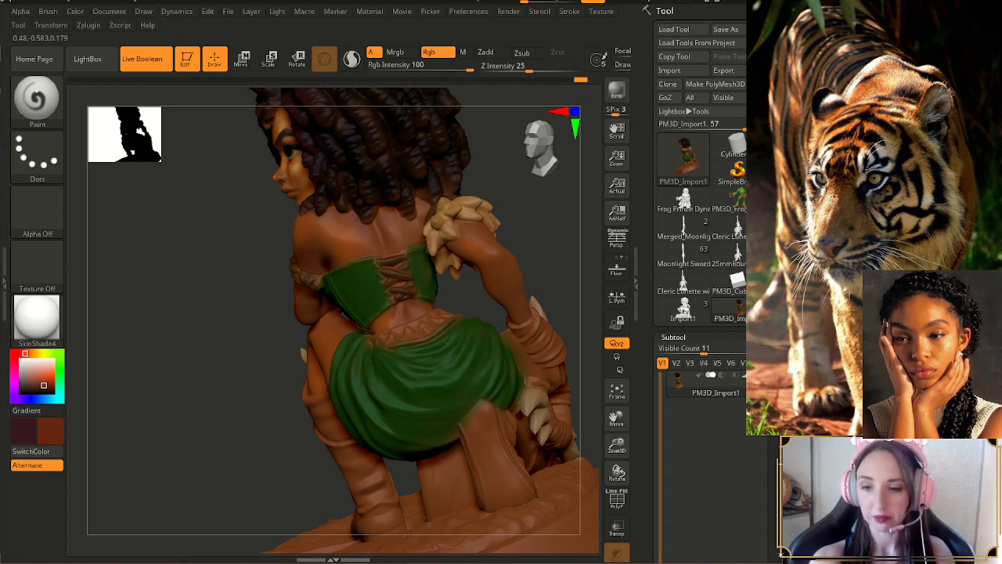
right_drag(462, 344, 444, 358)
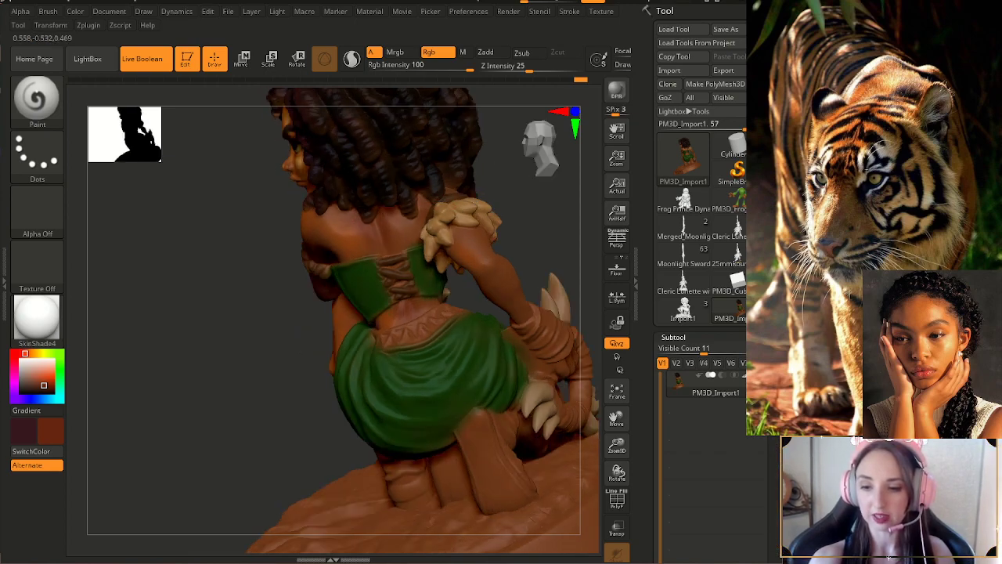
drag(196, 313, 262, 336)
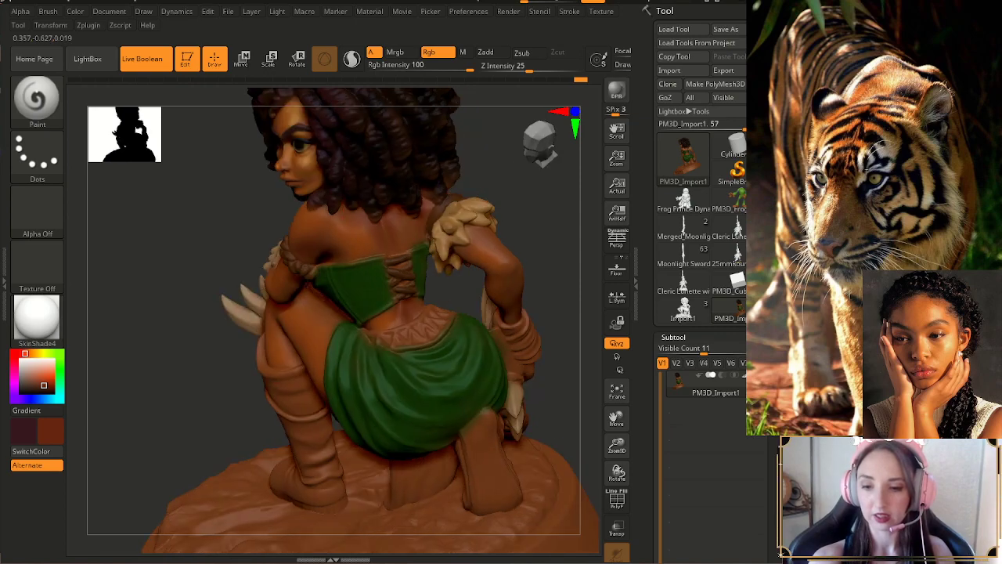
- Shade the near upper arm and underarm around the braided armband with the darker reddish brown
drag(478, 227, 536, 176)
drag(442, 193, 501, 197)
drag(446, 259, 482, 254)
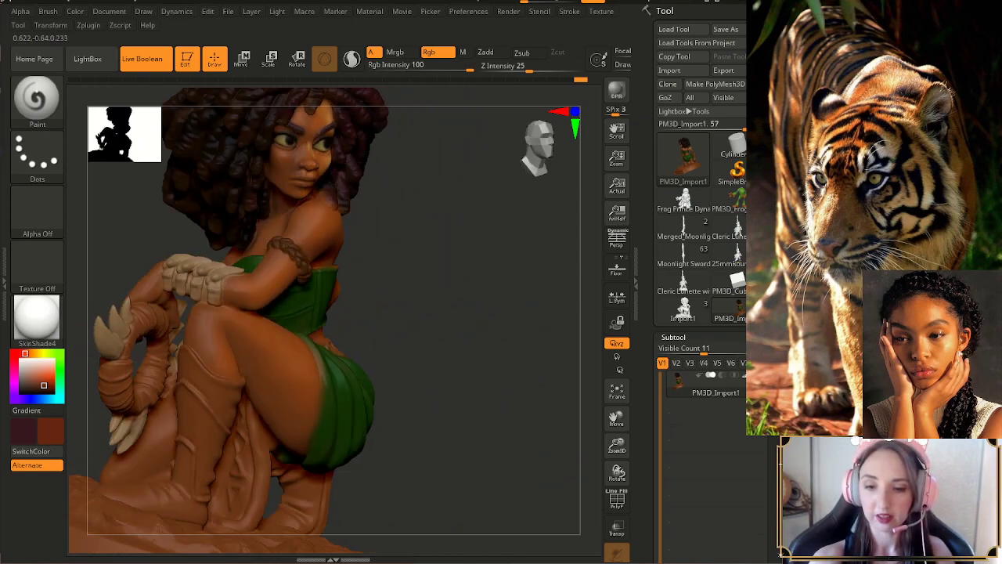
drag(422, 227, 485, 223)
drag(423, 313, 442, 333)
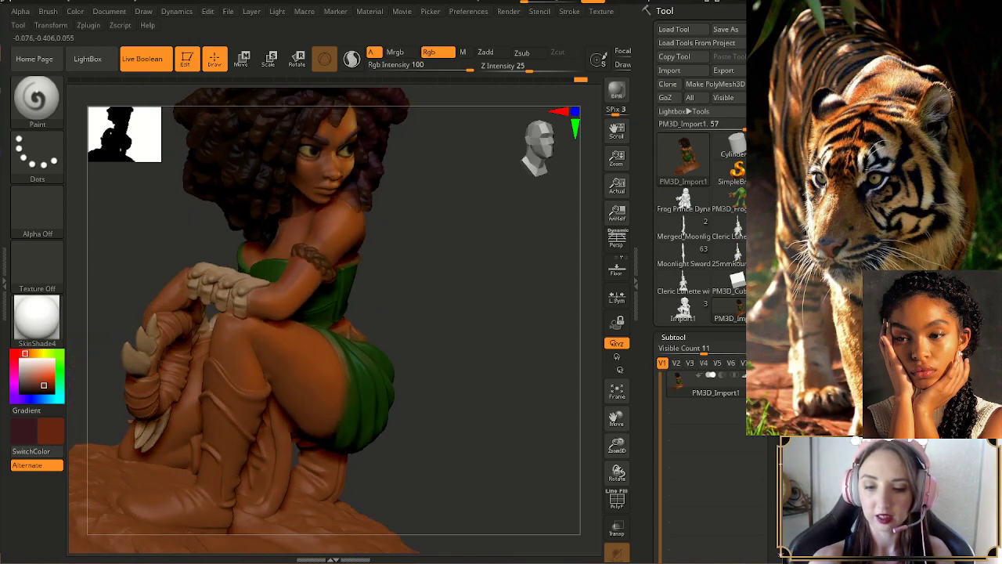
mouse_move(501, 321)
mouse_down()
mouse_move(438, 313)
mouse_move(474, 312)
mouse_move(474, 288)
mouse_up()
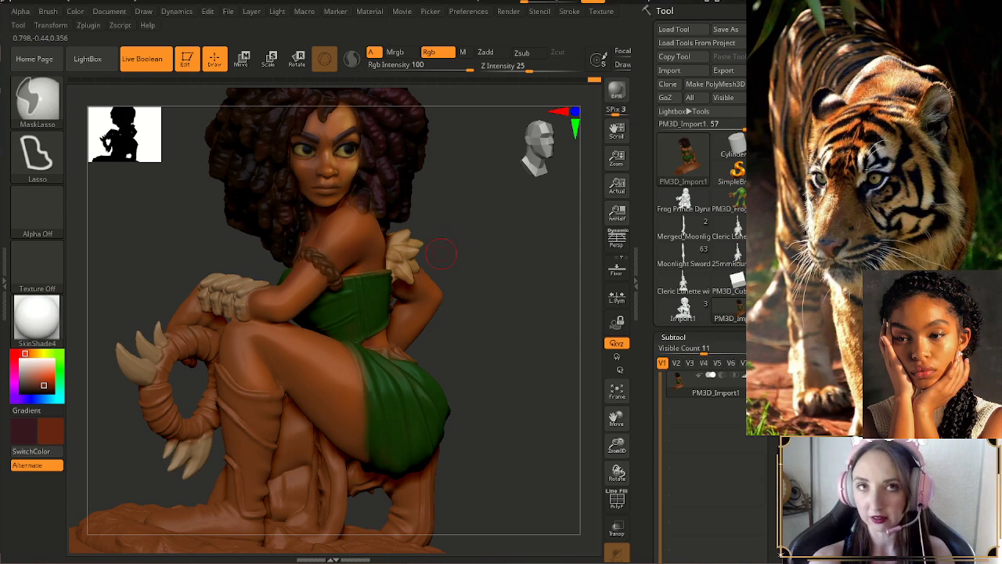
drag(447, 253, 435, 255)
ctrl+right_drag(439, 255, 439, 274)
drag(616, 438, 616, 429)
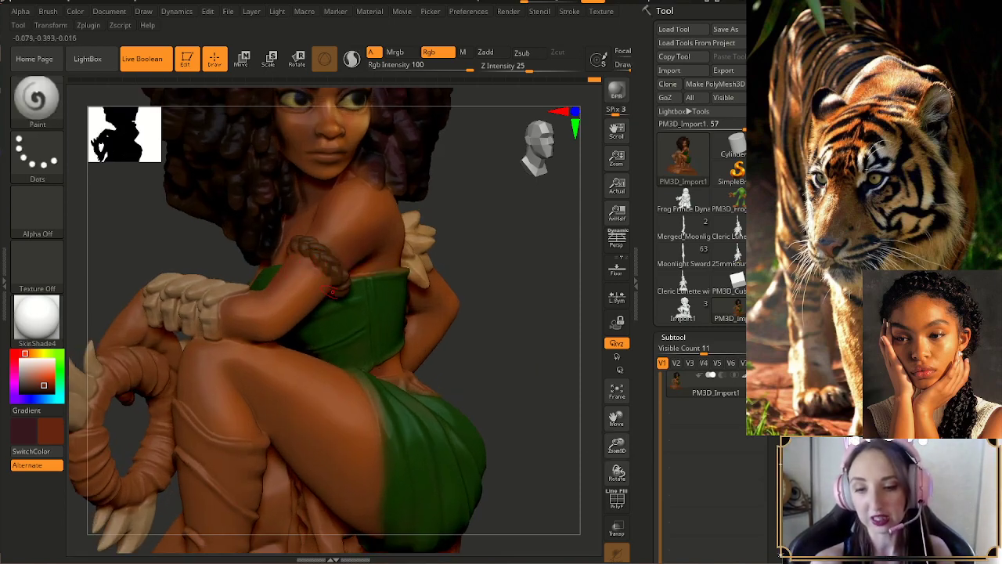
drag(537, 277, 512, 282)
- Sample the orange-brown skin colour and check the shading on the whole figure and the shoulder
key(c)
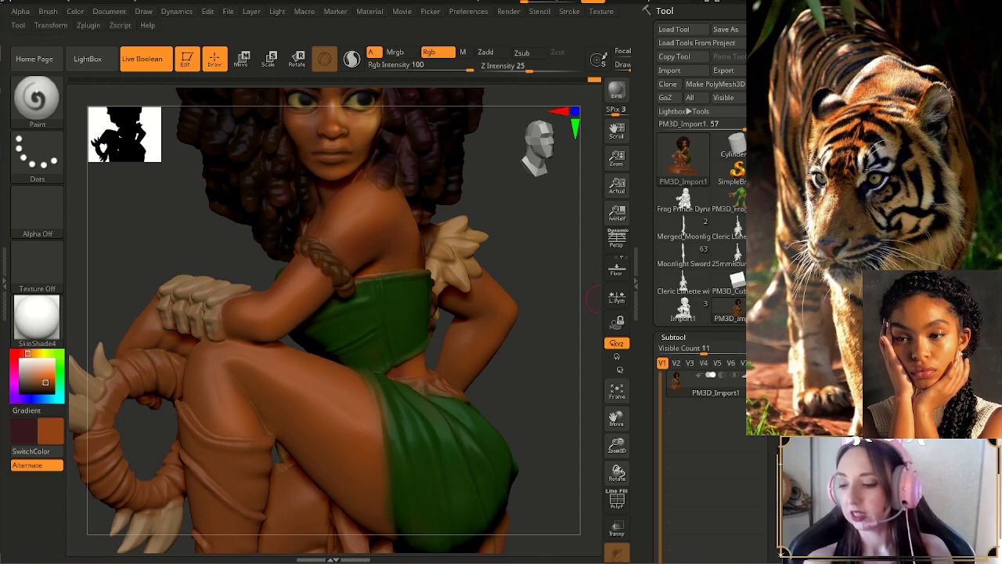
shift+drag(597, 301, 600, 323)
drag(617, 446, 579, 402)
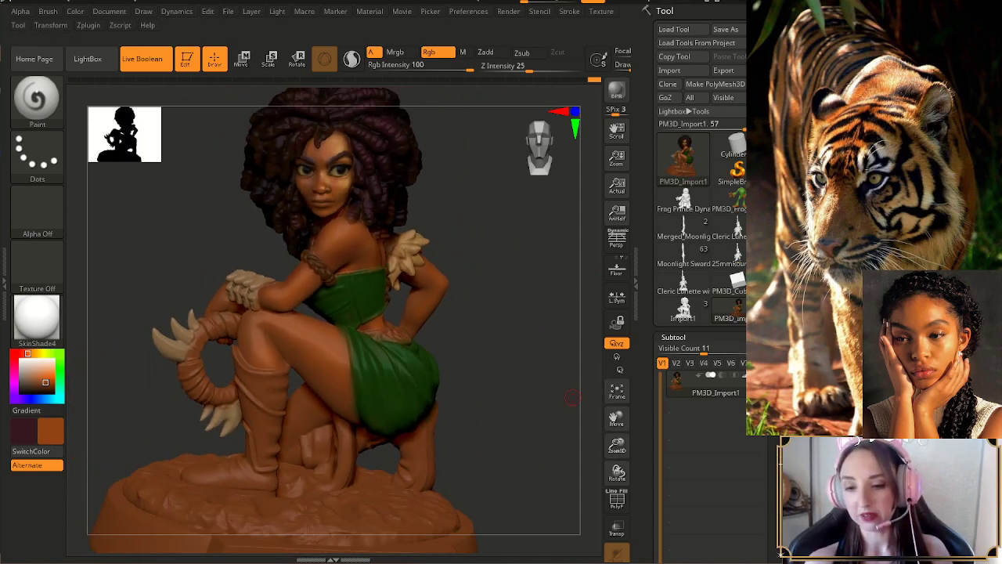
drag(617, 446, 627, 488)
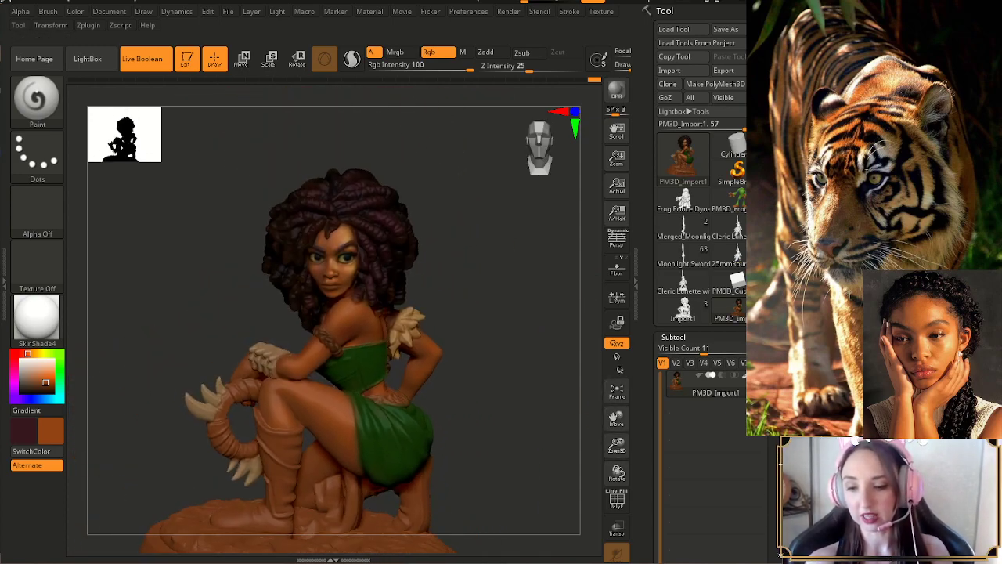
drag(616, 445, 585, 425)
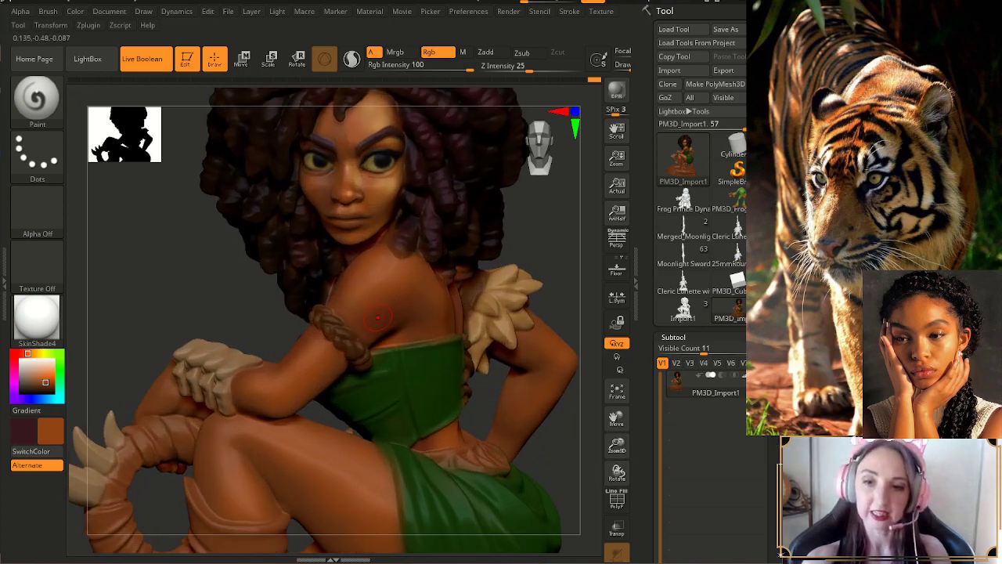
- Sample a darker reddish brown from the model and shade the skin around the face and neck
key(c)
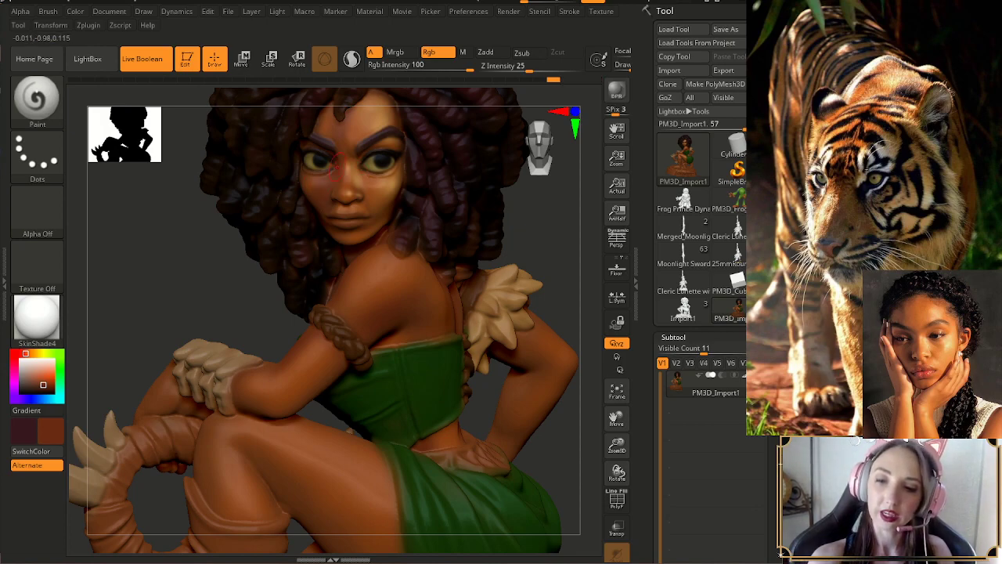
drag(506, 202, 526, 192)
alt+right_drag(327, 105, 347, 155)
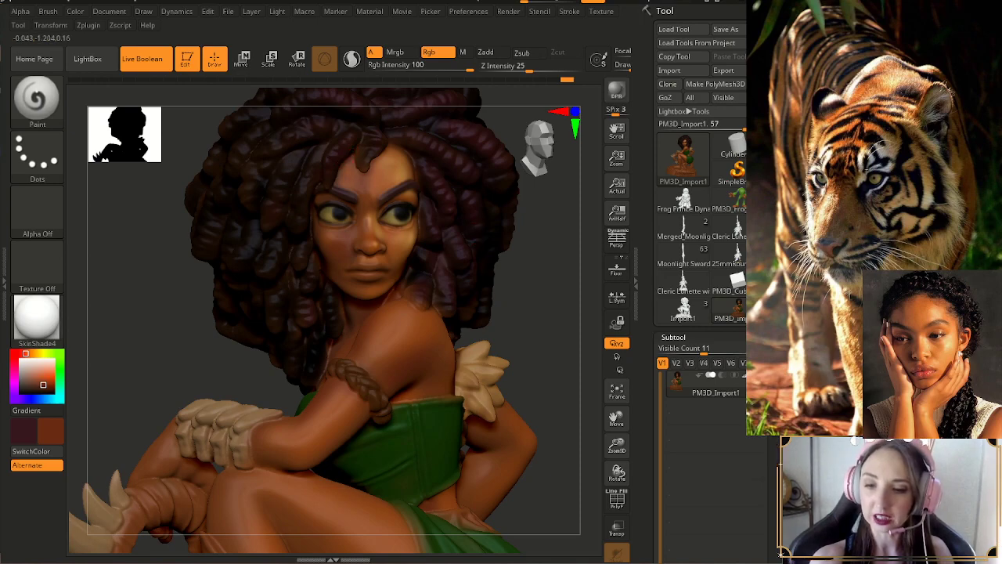
right_drag(431, 183, 447, 207)
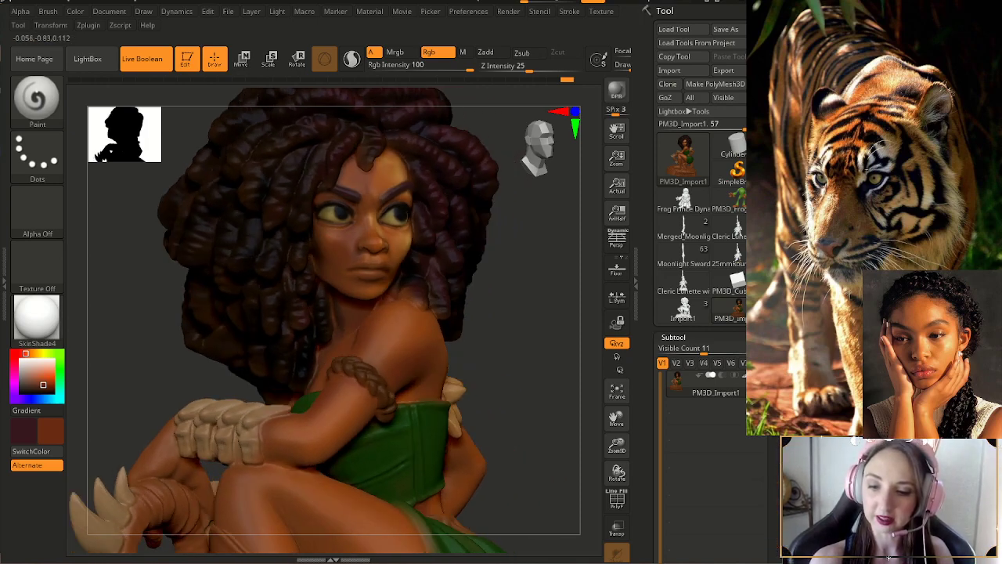
mouse_move(443, 279)
right_down()
mouse_move(415, 282)
mouse_move(413, 301)
mouse_move(374, 290)
right_up()
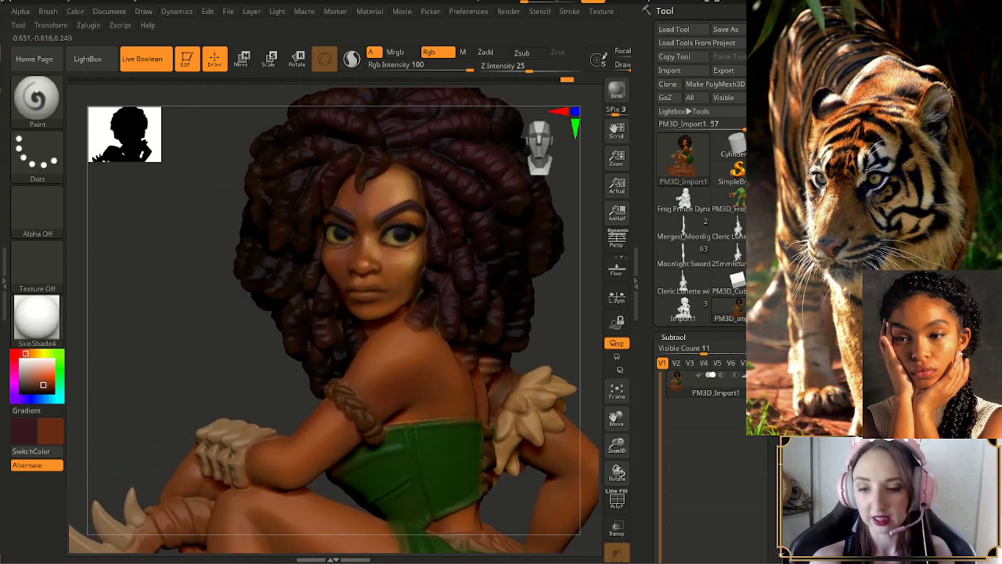
- Resize the brush and deepen the shading on the jaw, cheek and forehead edge with the darker brown
key(s)
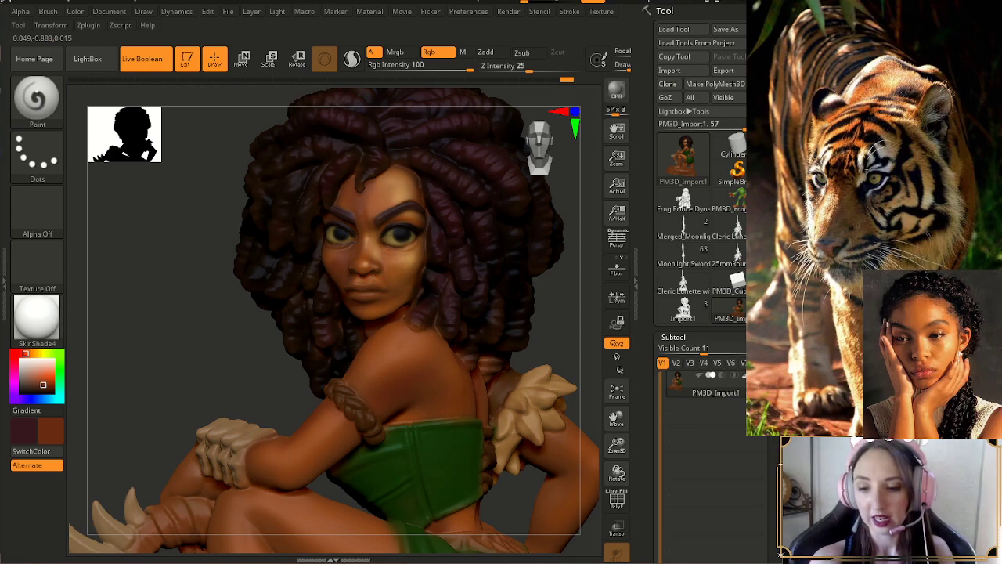
mouse_move(540, 288)
mouse_down()
mouse_move(547, 292)
mouse_move(526, 284)
mouse_up()
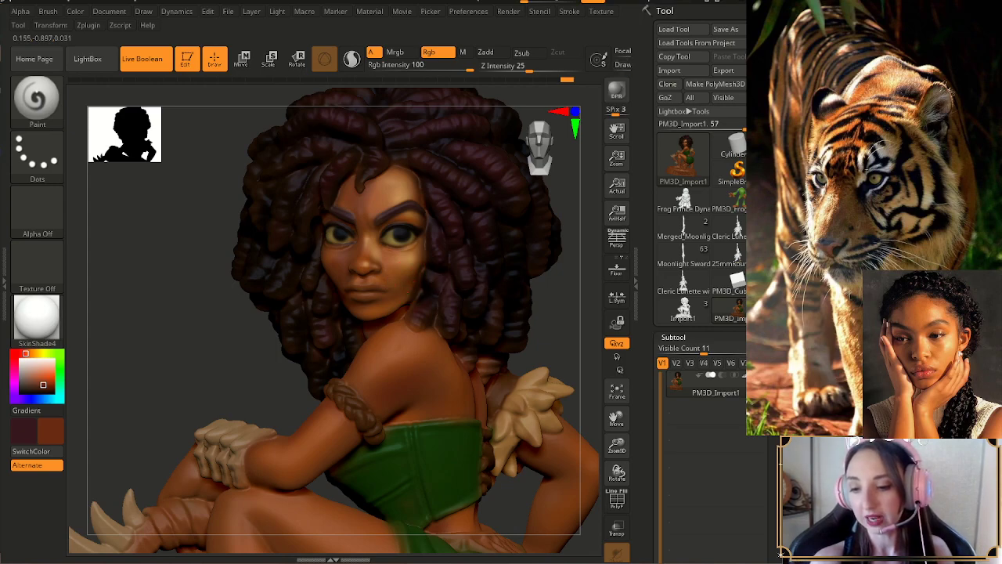
drag(524, 290, 533, 296)
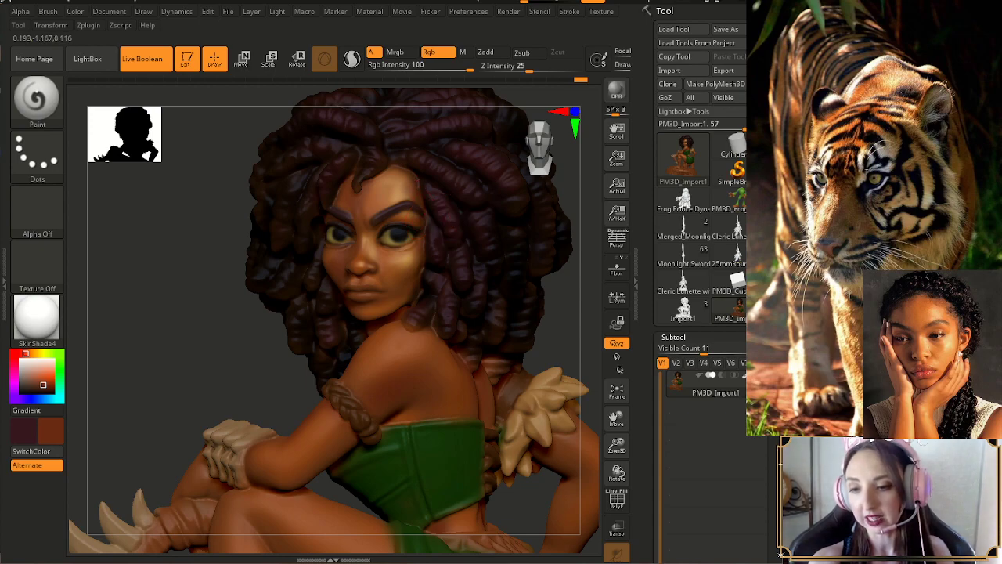
alt+right_drag(552, 225, 528, 242)
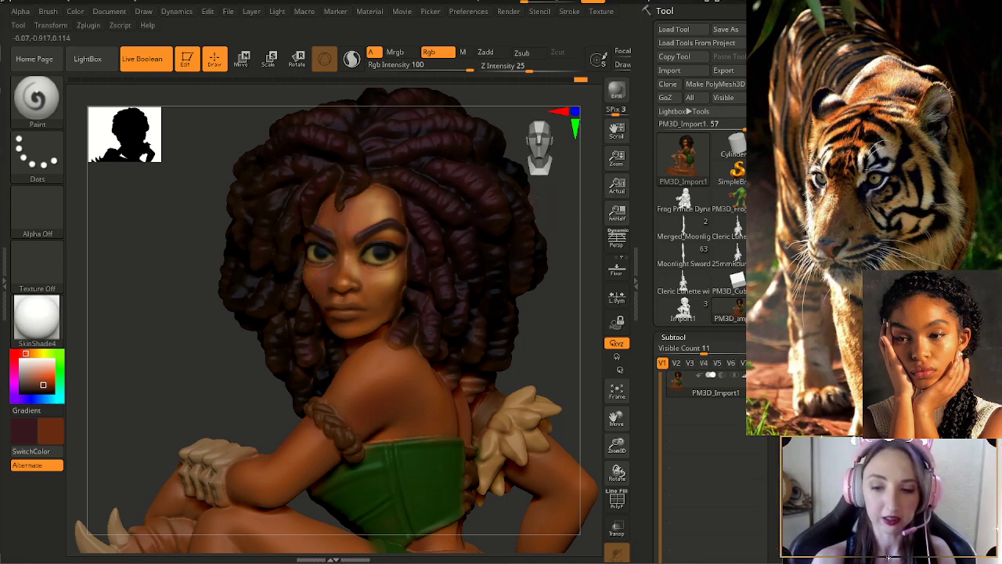
drag(553, 280, 566, 281)
- Switch back to the orange-brown skin colour and blend it over the under-eye area, forehead and jaw
drag(369, 308, 317, 262)
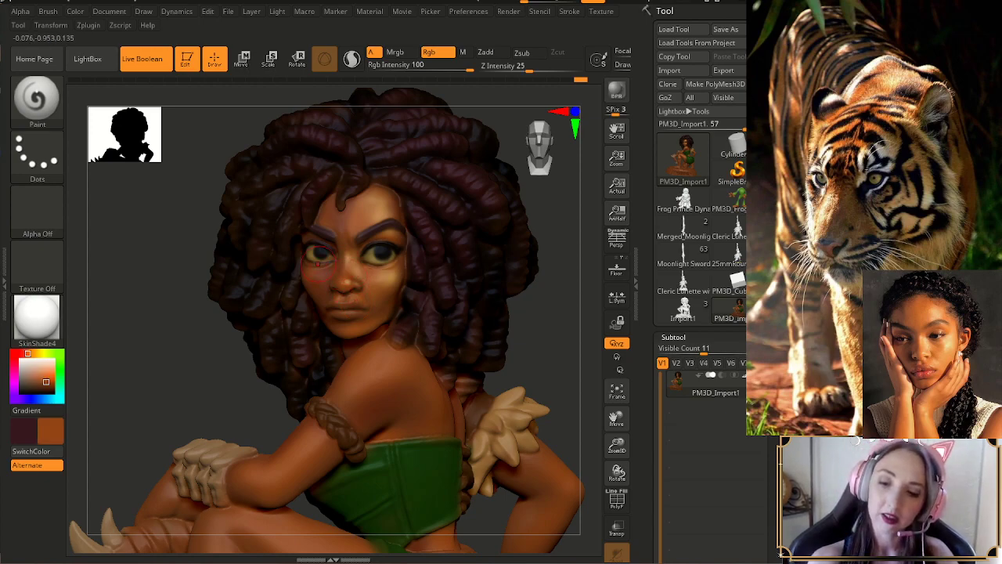
drag(576, 302, 559, 316)
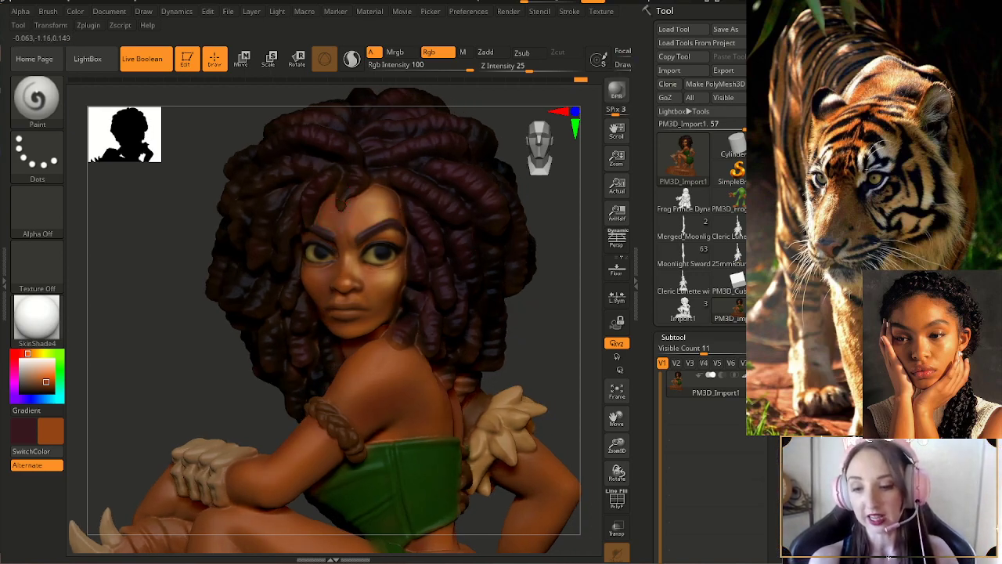
drag(562, 316, 544, 319)
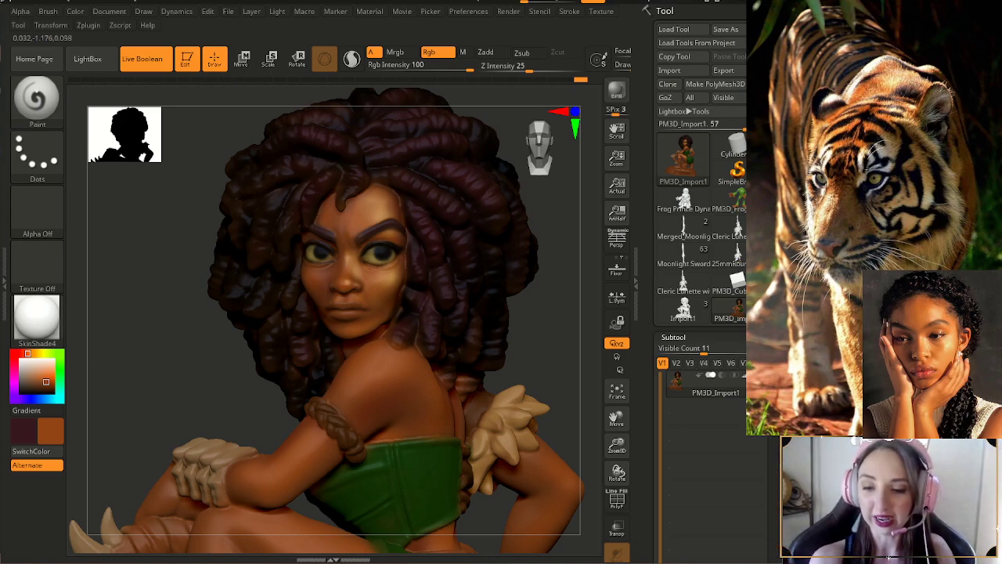
mouse_move(536, 313)
mouse_down()
mouse_move(509, 313)
mouse_move(523, 299)
mouse_up()
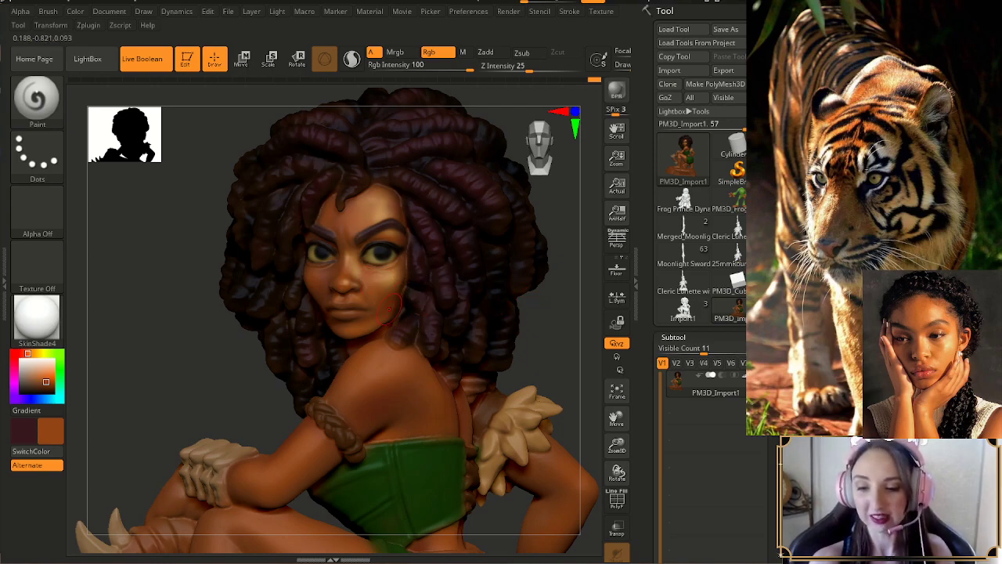
drag(559, 313, 567, 314)
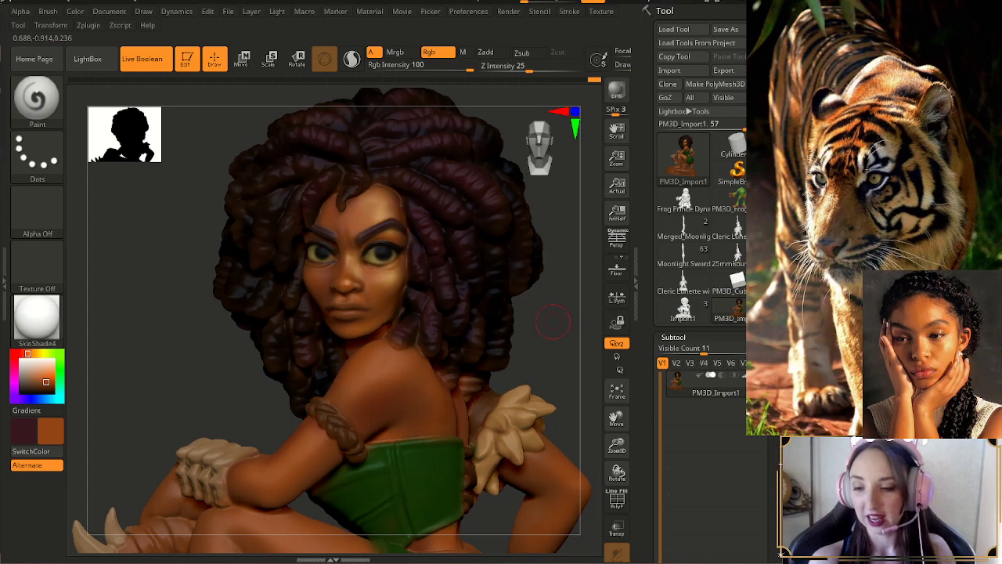
mouse_move(581, 348)
mouse_down()
mouse_move(552, 346)
mouse_move(564, 332)
mouse_move(582, 333)
mouse_up()
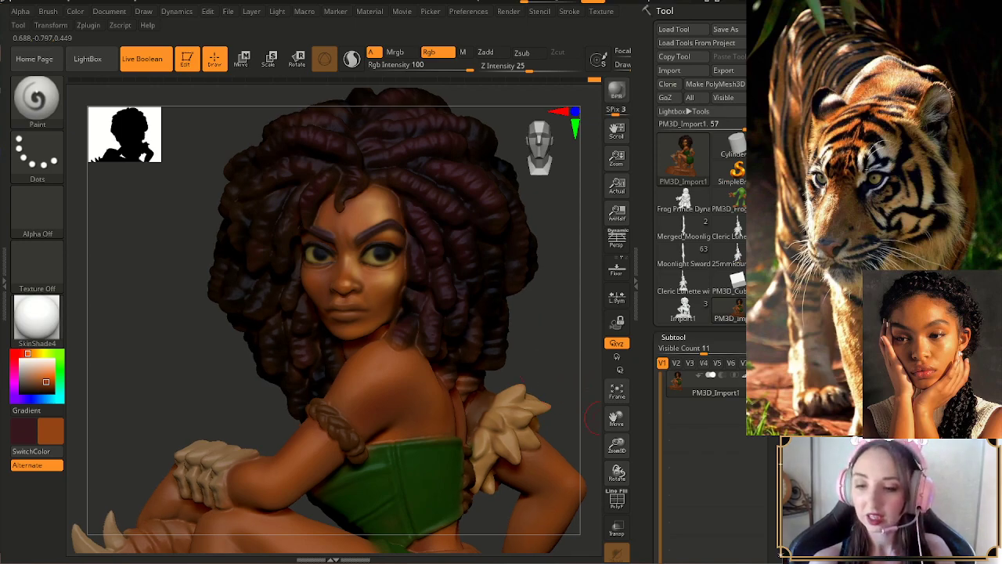
drag(617, 446, 546, 431)
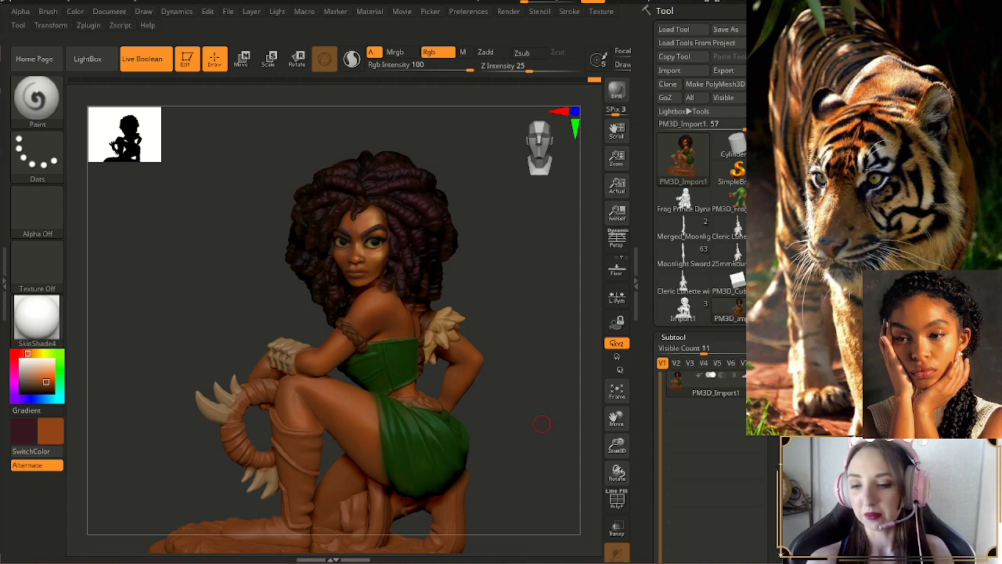
- Sample the lighter golden tan from the cheek, resize the brush and highlight the near shoulder
drag(496, 258, 472, 260)
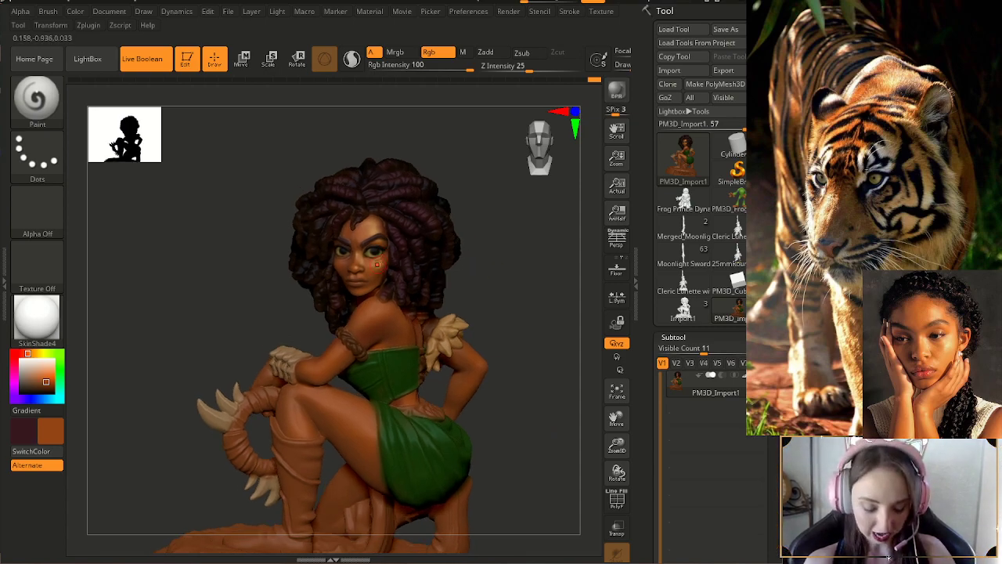
key(c)
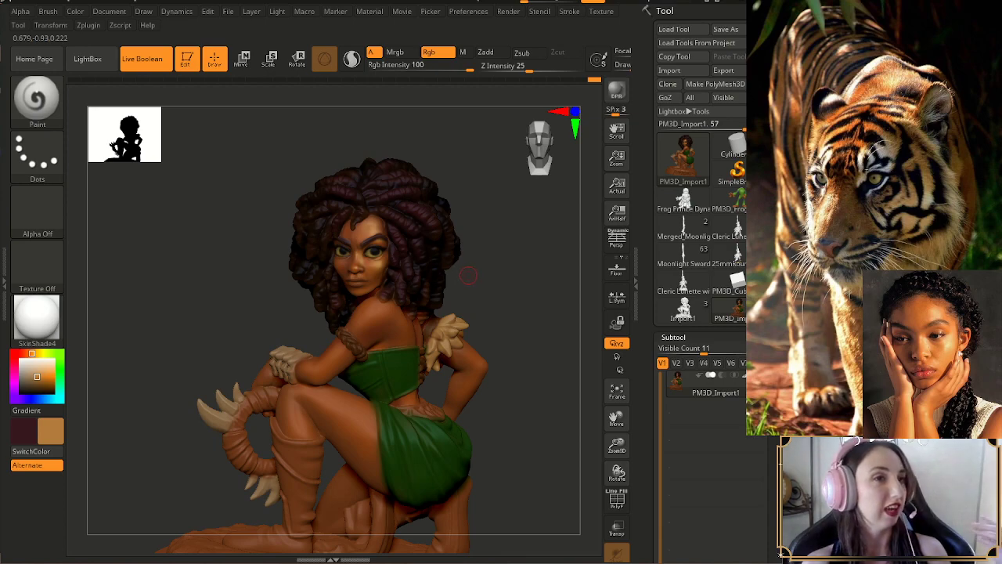
drag(487, 264, 492, 286)
key(s)
click(372, 311)
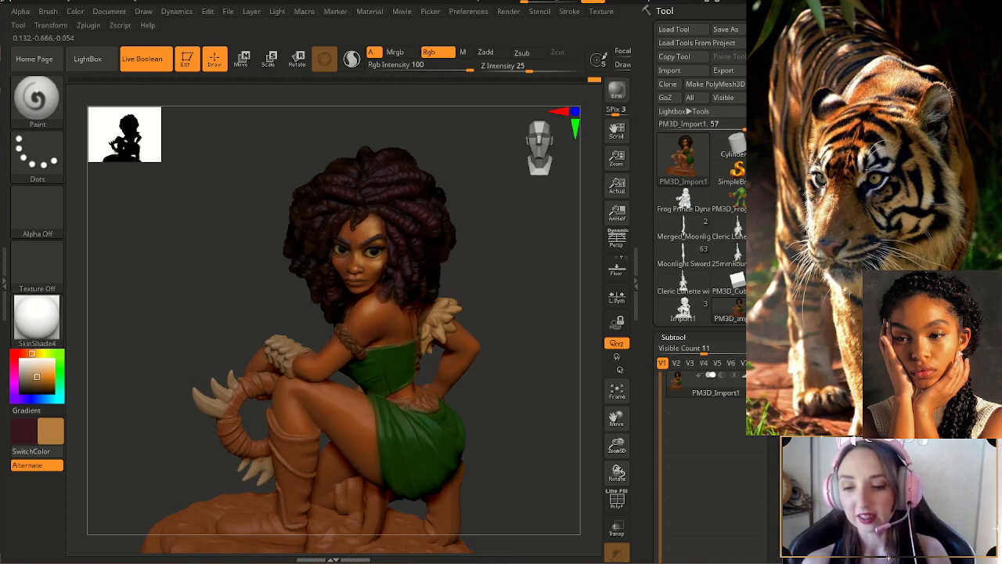
- Resize the brush again and add golden-tan highlights along the near arm around the armband
drag(482, 290, 479, 281)
key(s)
click(340, 347)
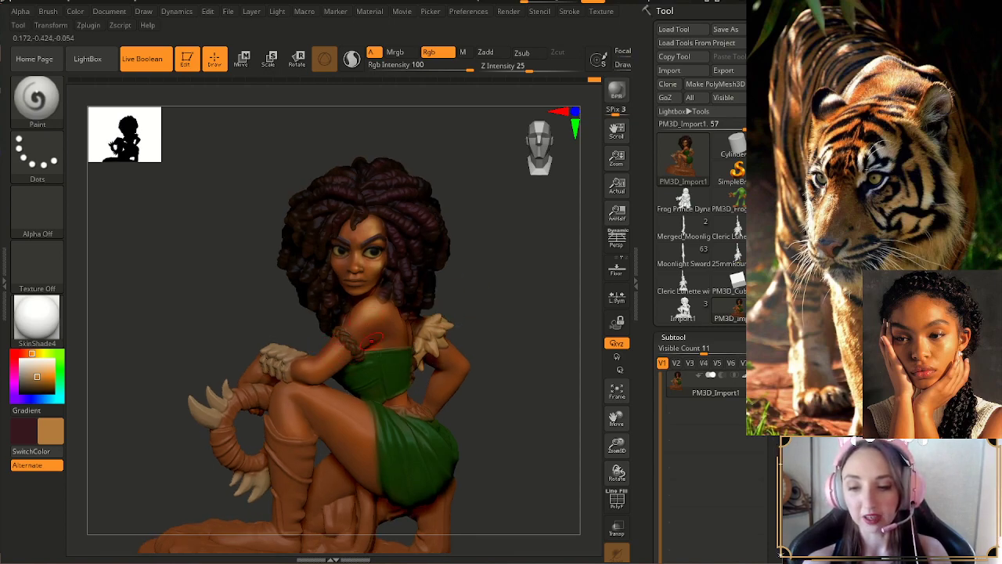
drag(470, 304, 376, 354)
drag(279, 266, 257, 266)
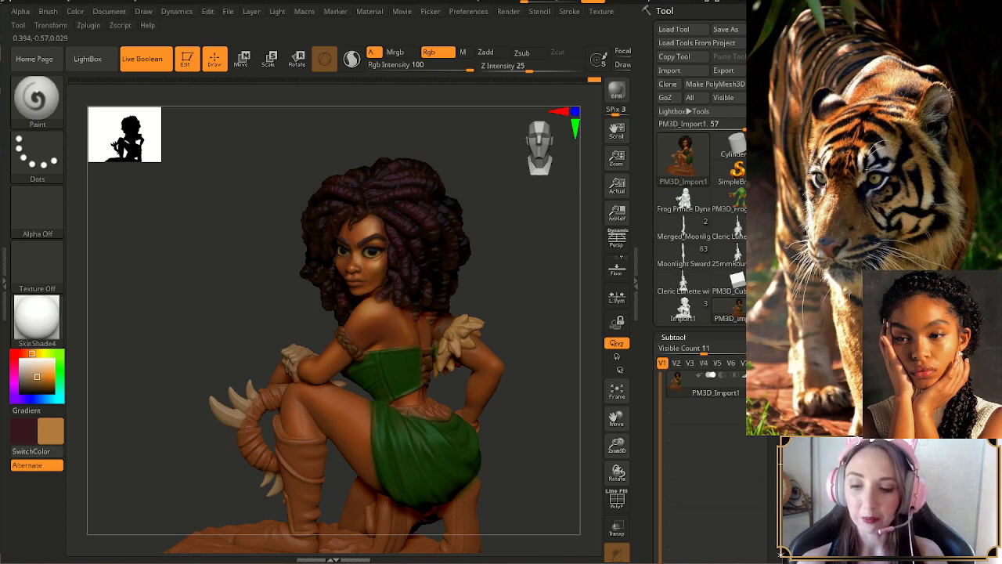
- Undo the last two strokes and blend golden-tan highlights over the shoulder and the raised thigh
mouse_move(516, 309)
mouse_down()
mouse_move(492, 309)
mouse_move(540, 294)
mouse_move(491, 313)
mouse_up()
key(ctrl+z)
key(ctrl+z)
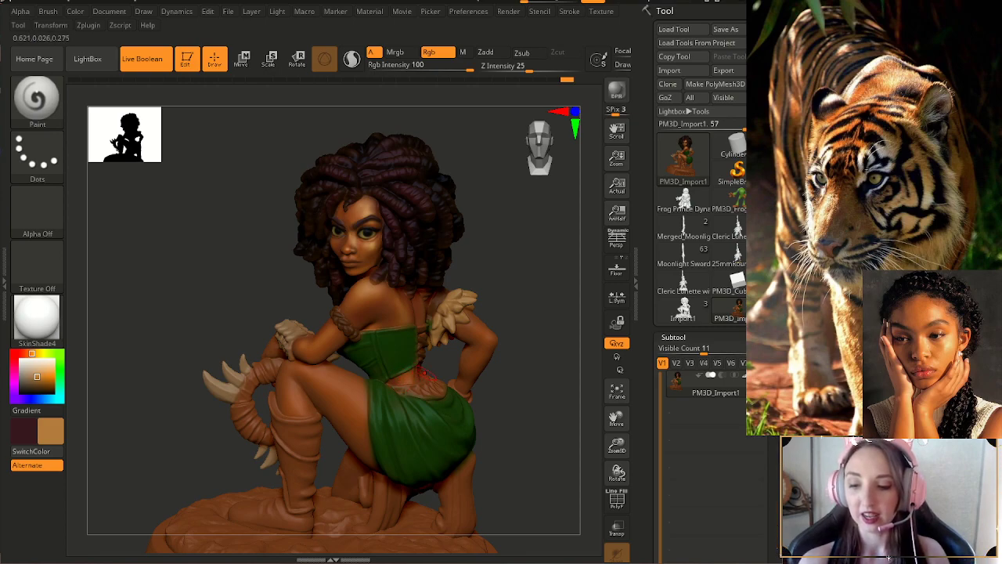
mouse_move(505, 317)
mouse_down()
mouse_move(548, 317)
mouse_move(534, 292)
mouse_up()
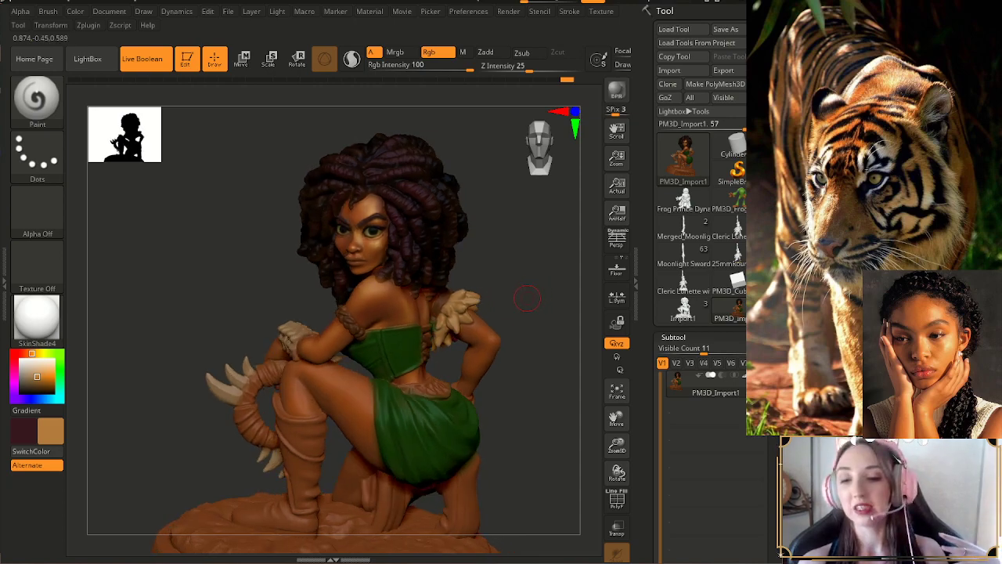
drag(526, 301, 528, 306)
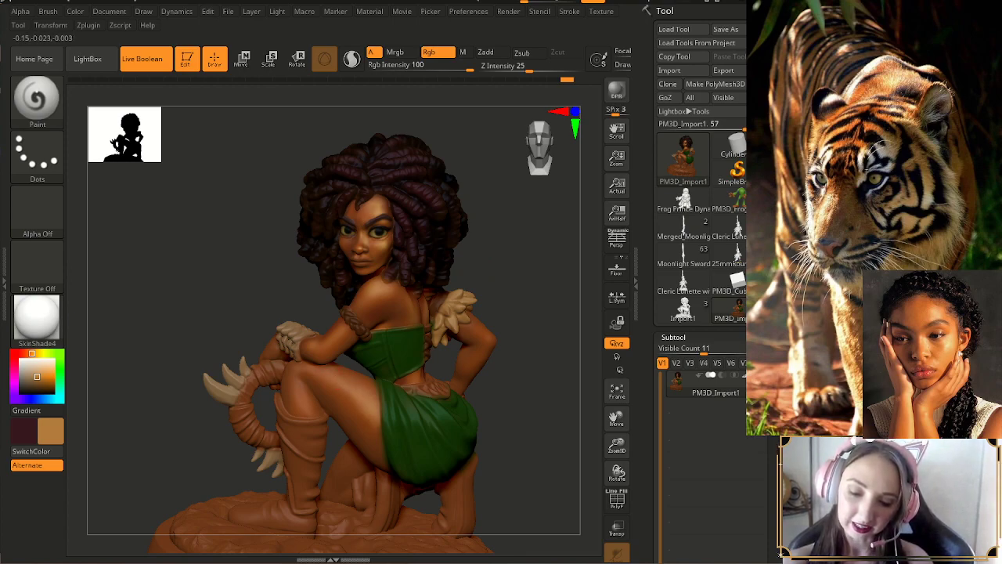
drag(536, 284, 535, 285)
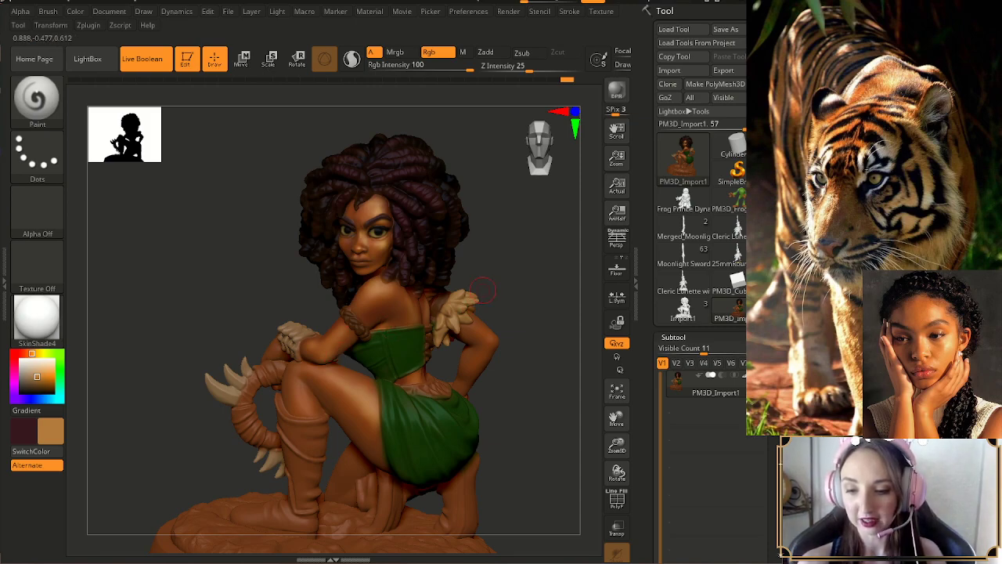
drag(487, 278, 479, 279)
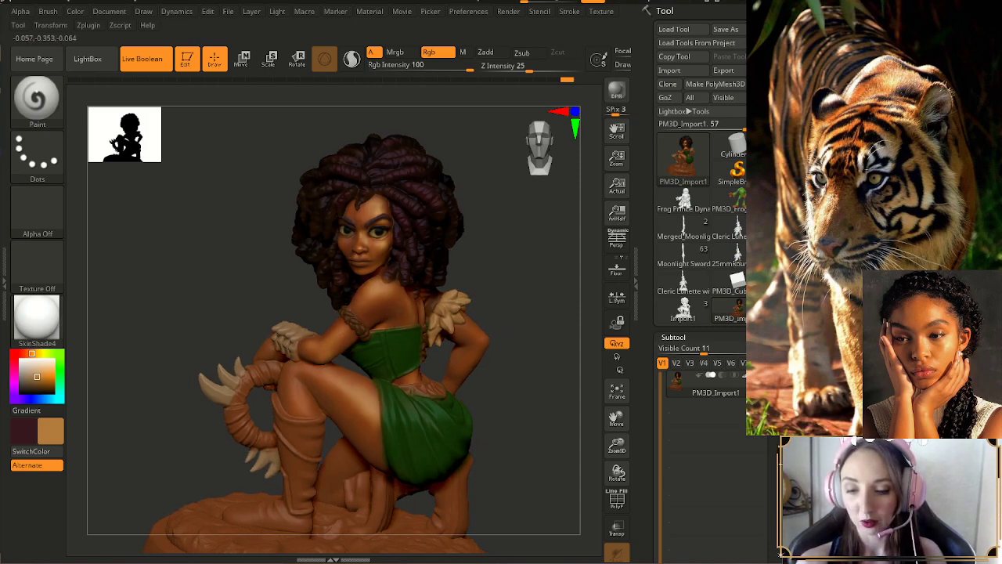
drag(493, 291, 480, 286)
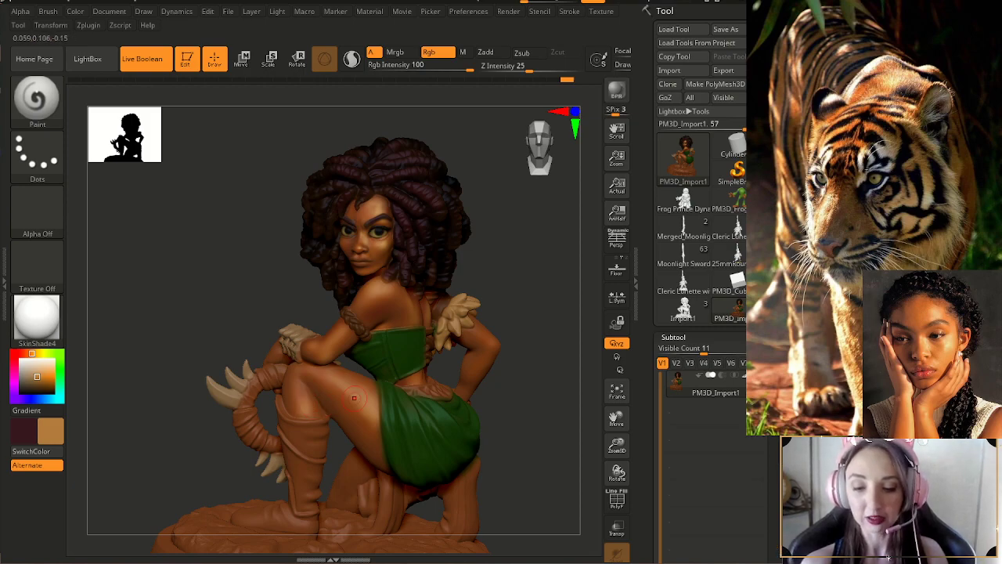
mouse_move(501, 383)
mouse_down()
mouse_move(528, 367)
mouse_move(507, 366)
mouse_up()
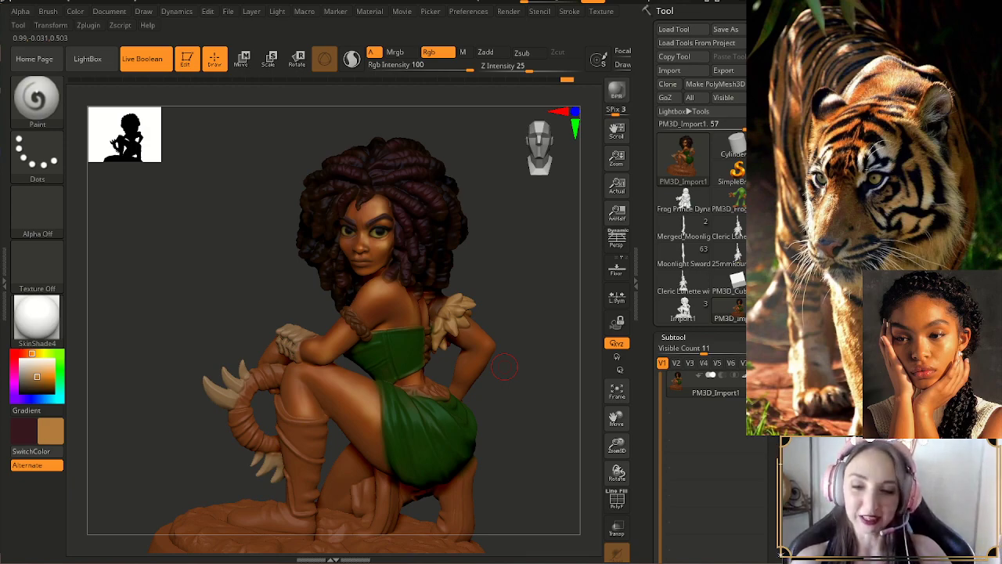
- Sample a darker reddish brown from the model and shade the knee and the underside of the raised thigh
drag(504, 366, 376, 274)
key(c)
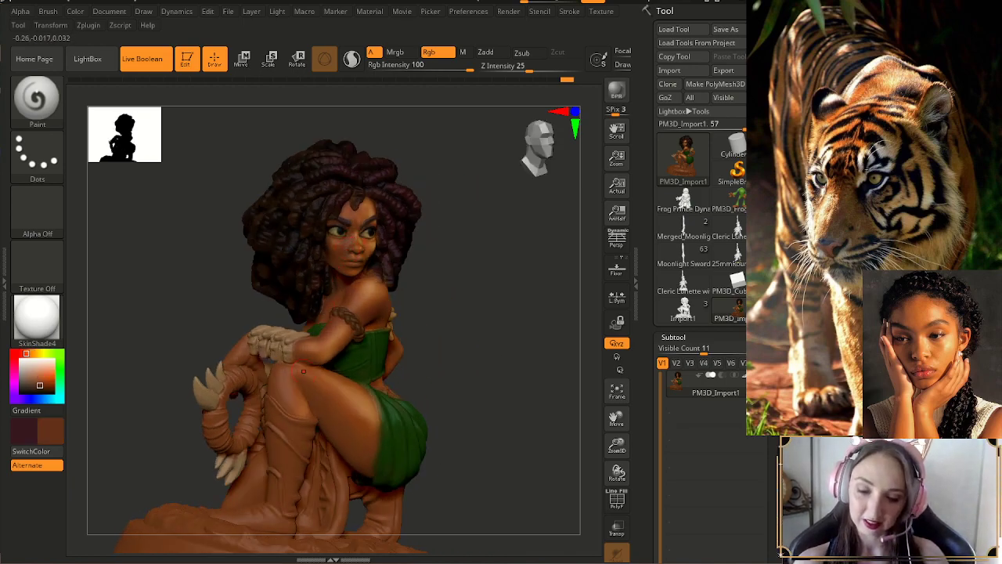
key(s)
drag(306, 391, 293, 391)
drag(501, 360, 438, 360)
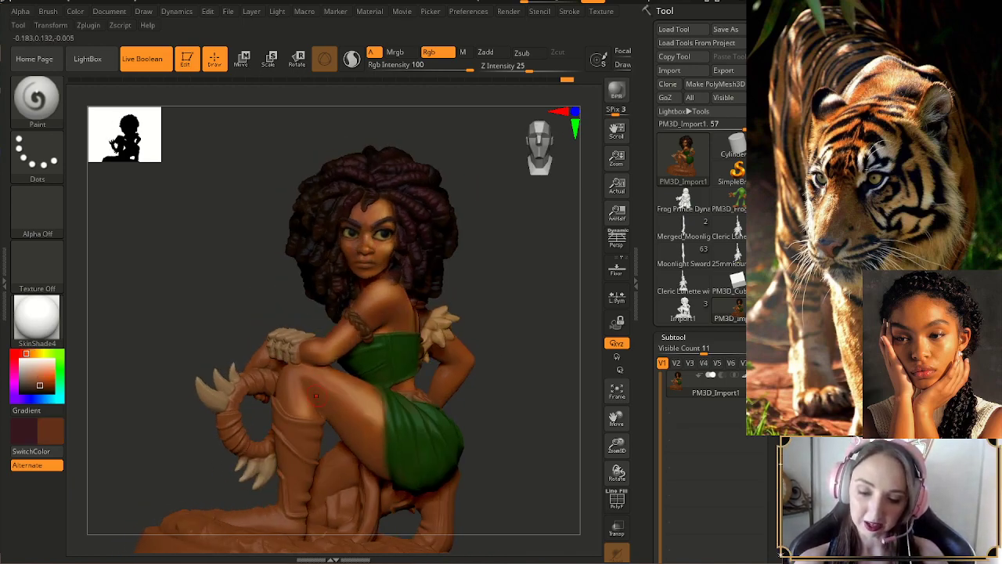
drag(320, 412, 356, 403)
key(s)
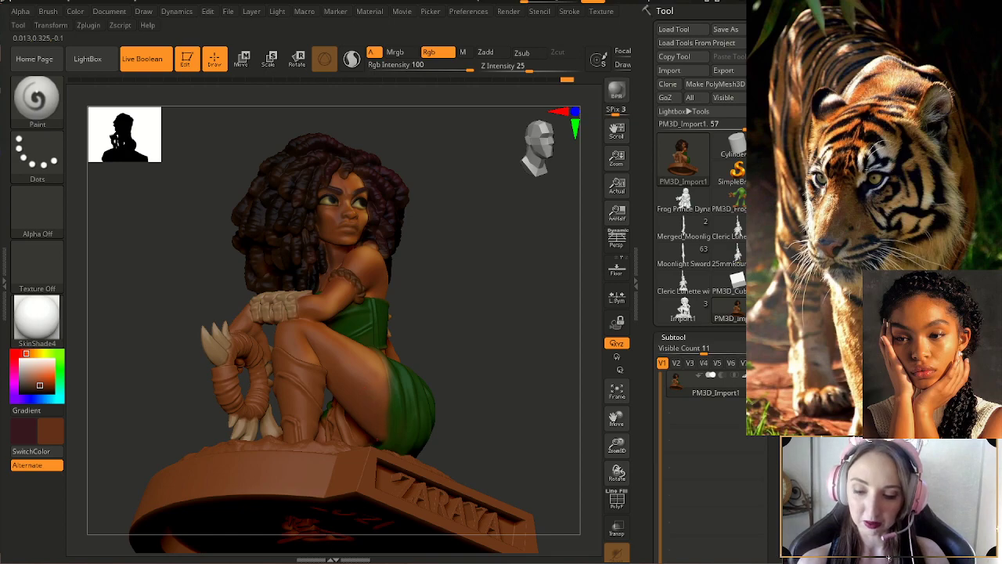
click(384, 408)
- Resize the brush and carry the darker brown shading around to the far side of the figure and its arms
drag(540, 313, 462, 348)
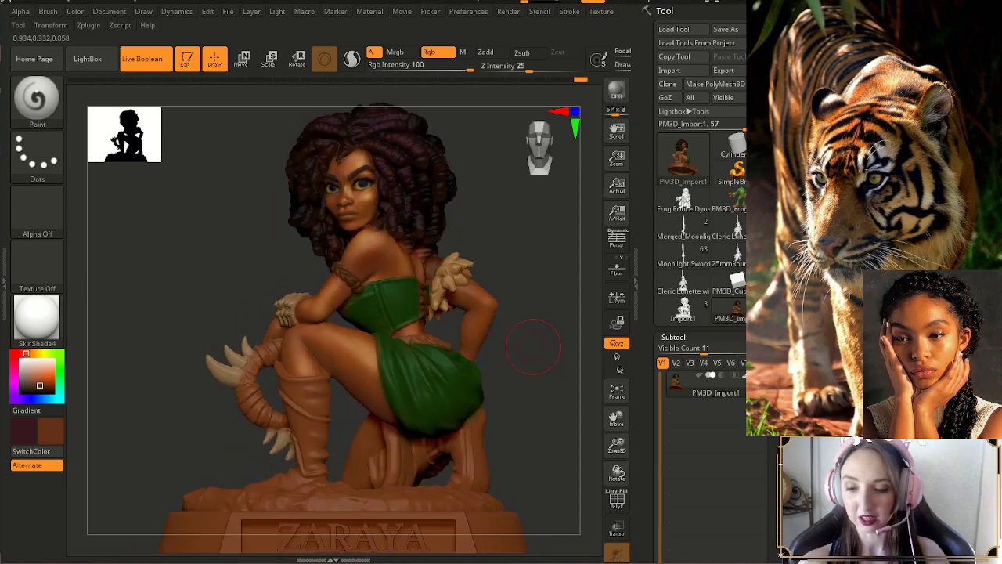
mouse_move(579, 305)
mouse_down()
mouse_move(541, 345)
mouse_move(509, 348)
mouse_move(341, 305)
mouse_up()
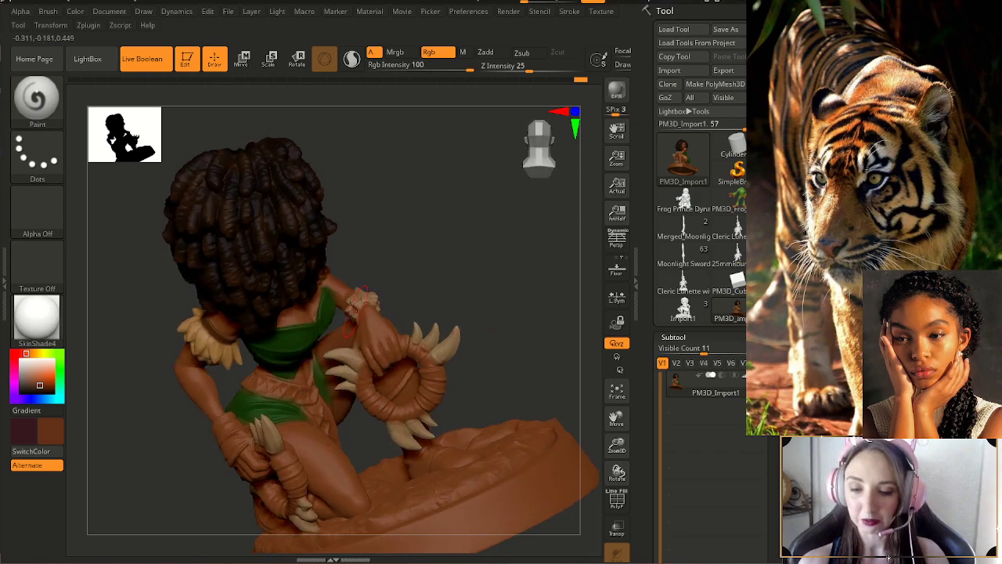
key(s)
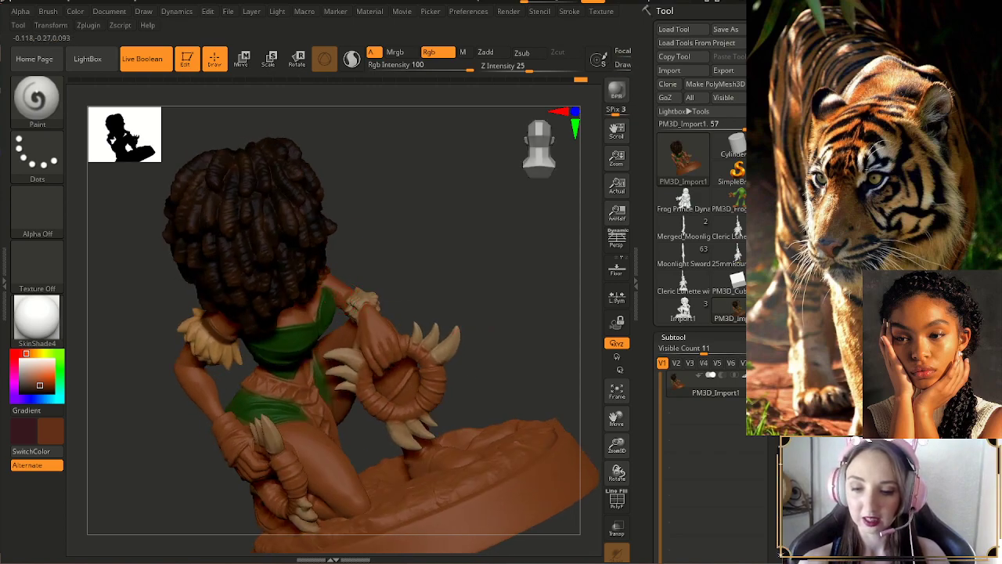
drag(391, 270, 432, 235)
drag(282, 280, 332, 297)
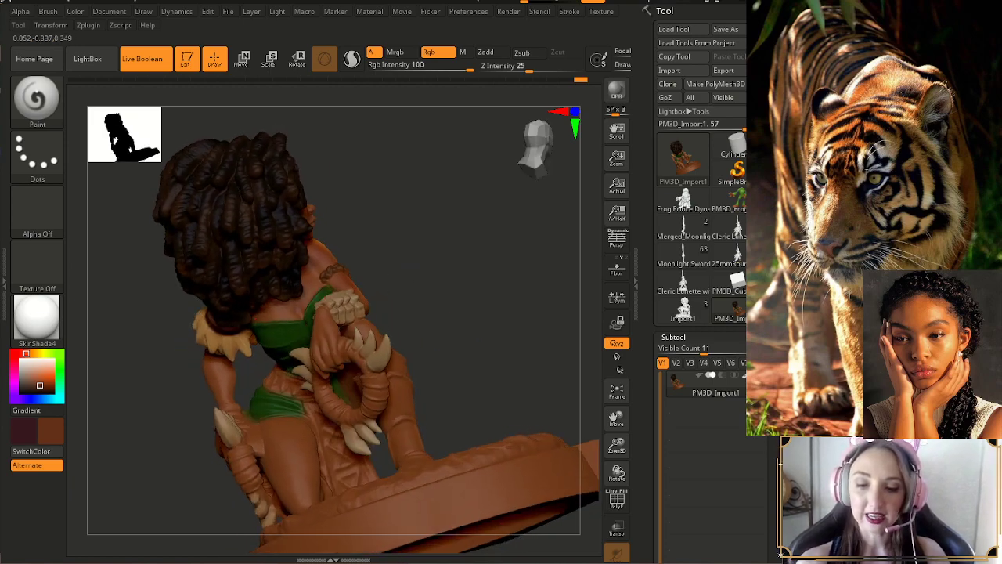
mouse_move(378, 254)
mouse_down()
mouse_move(346, 275)
mouse_move(385, 287)
mouse_move(416, 268)
mouse_move(357, 272)
mouse_up()
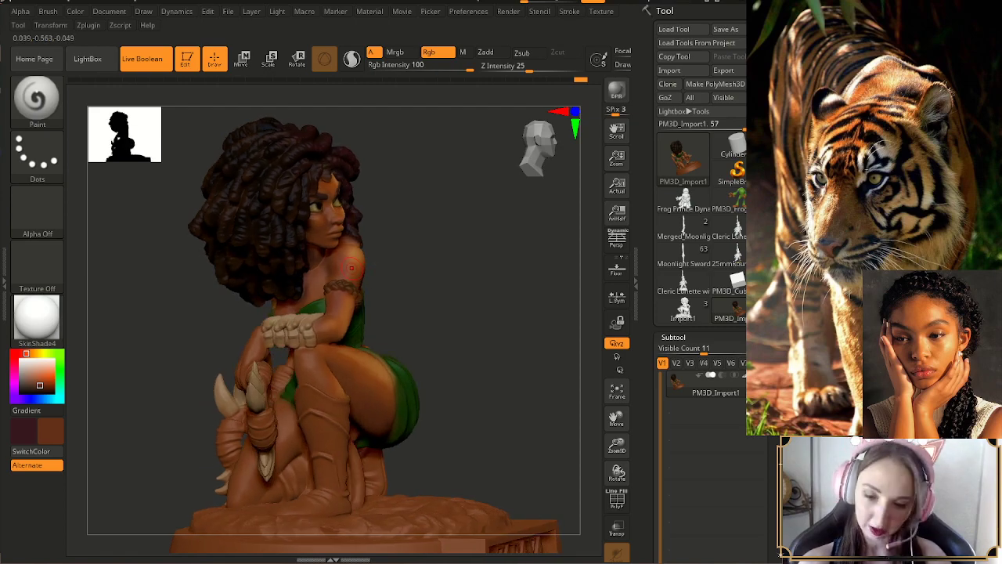
- Sample the orange-brown from the shoulder and blend it over the arms and raised leg
key(c)
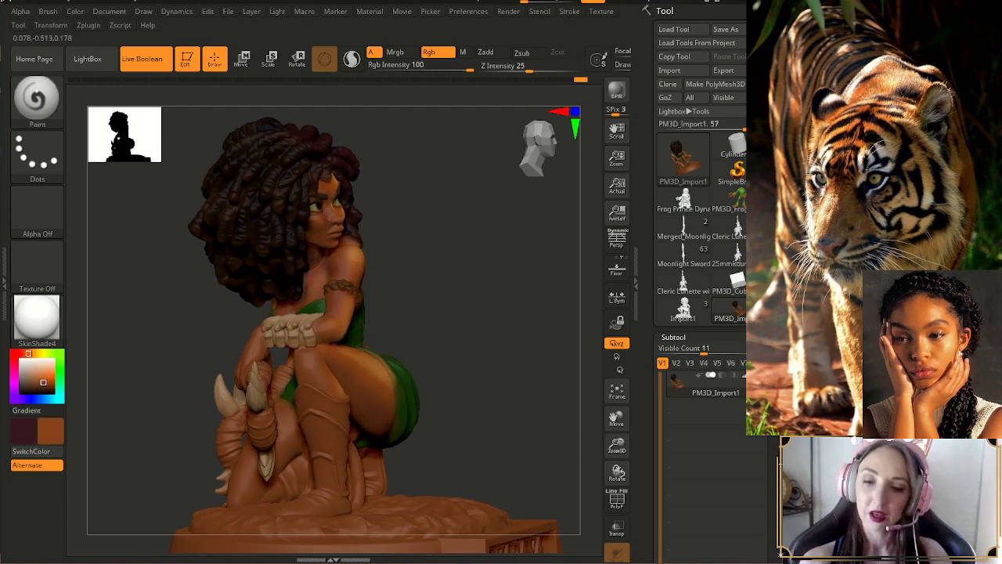
mouse_move(407, 264)
mouse_down()
mouse_move(325, 286)
mouse_move(446, 283)
mouse_up()
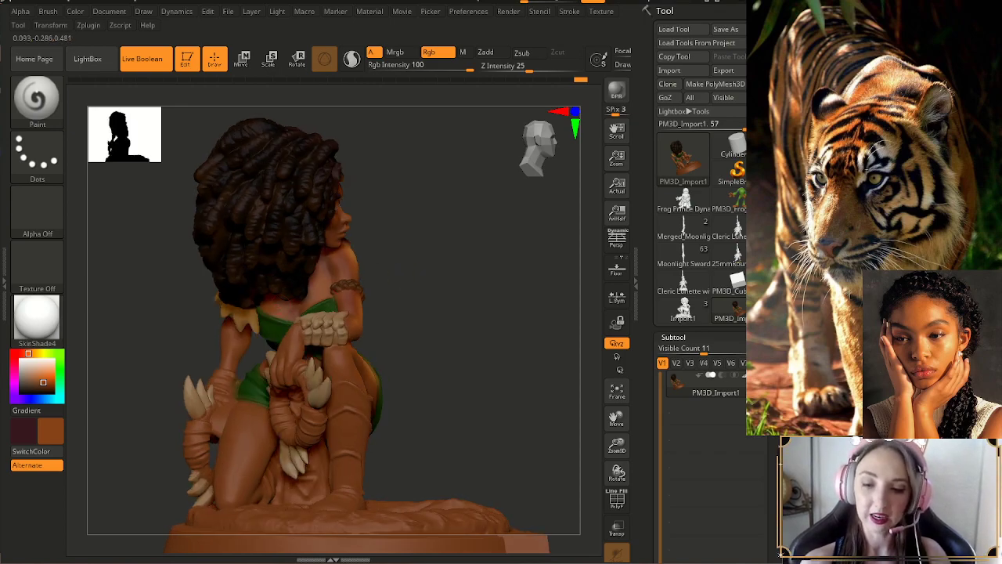
mouse_move(386, 287)
mouse_down()
mouse_move(438, 286)
mouse_move(387, 286)
mouse_move(398, 297)
mouse_move(391, 307)
mouse_move(321, 351)
mouse_up()
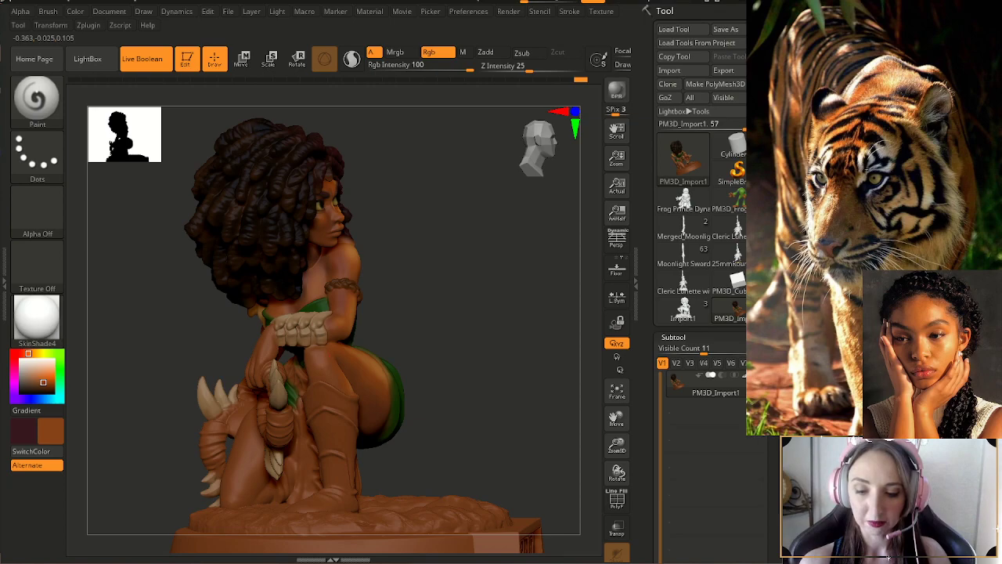
drag(454, 336, 384, 335)
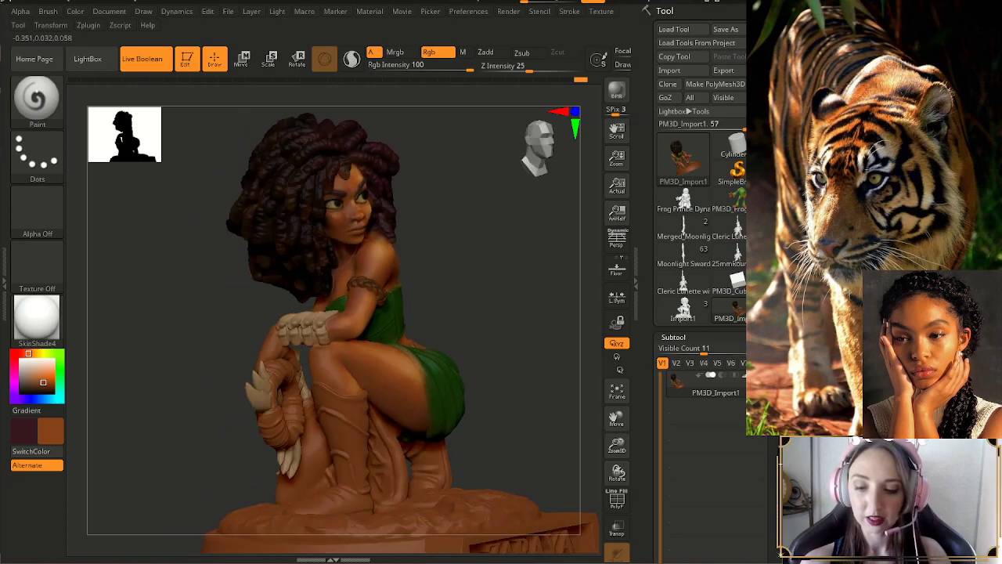
drag(509, 336, 427, 333)
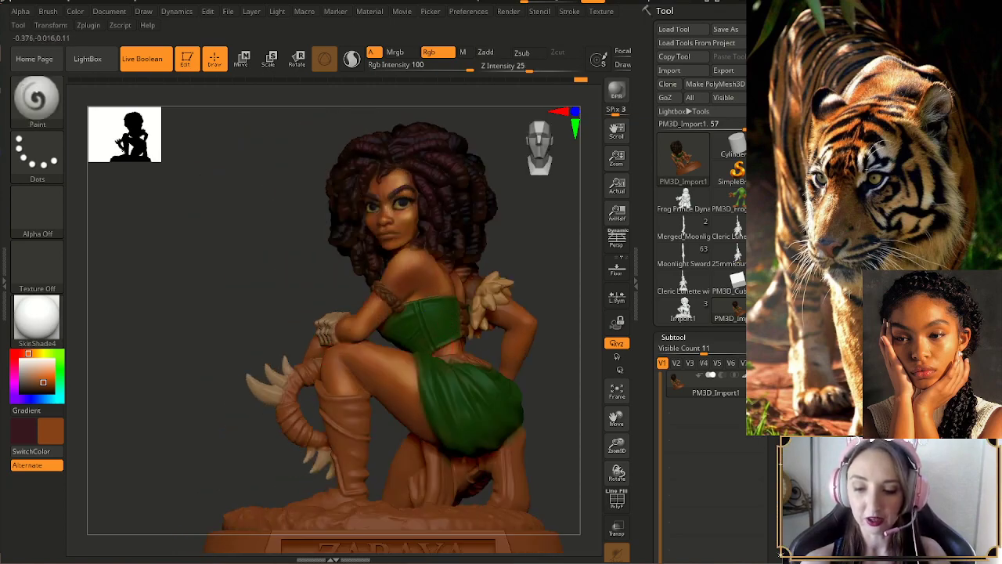
mouse_move(558, 384)
mouse_down()
mouse_move(536, 409)
mouse_move(558, 410)
mouse_up()
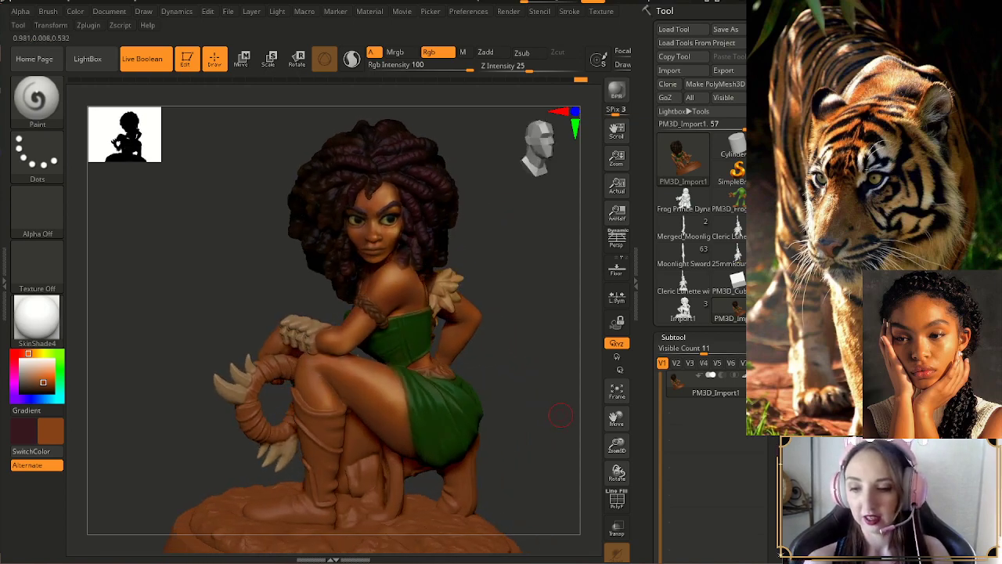
- Examine the skin shading on the whole figure and its base from several distances and angles
mouse_move(616, 445)
mouse_down()
mouse_move(586, 421)
mouse_move(533, 425)
mouse_move(525, 416)
mouse_up()
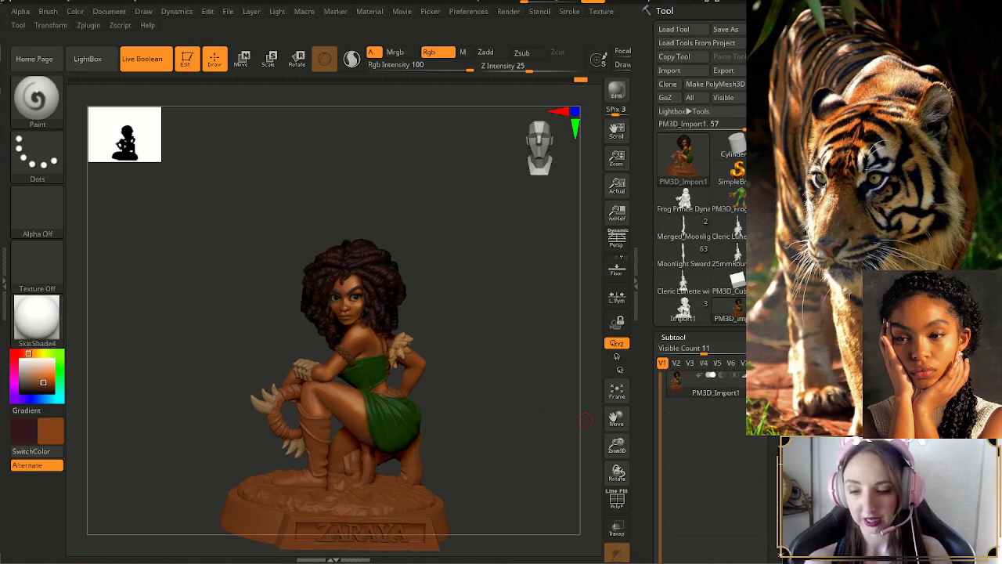
drag(616, 445, 617, 472)
alt+drag(552, 443, 478, 433)
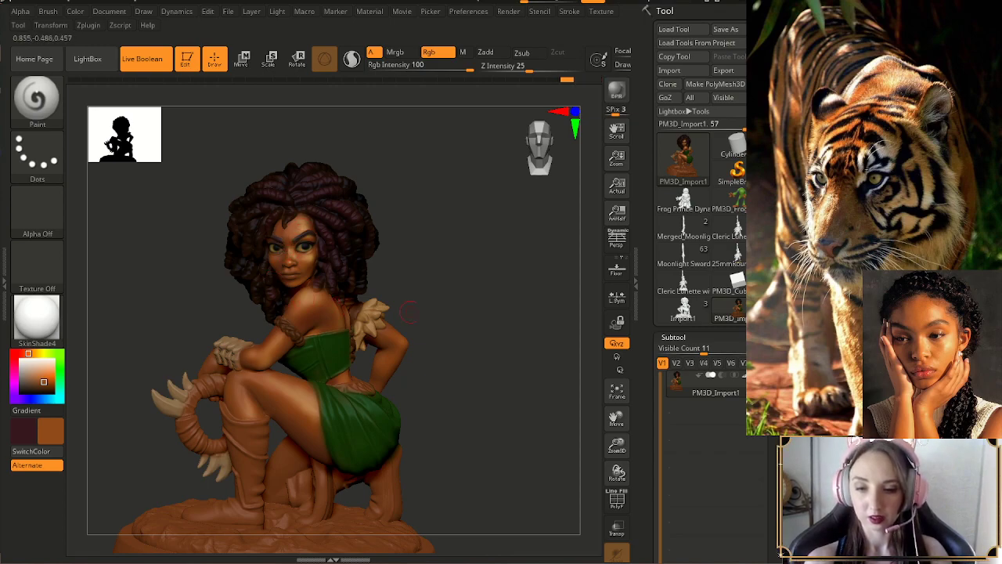
drag(465, 361, 273, 338)
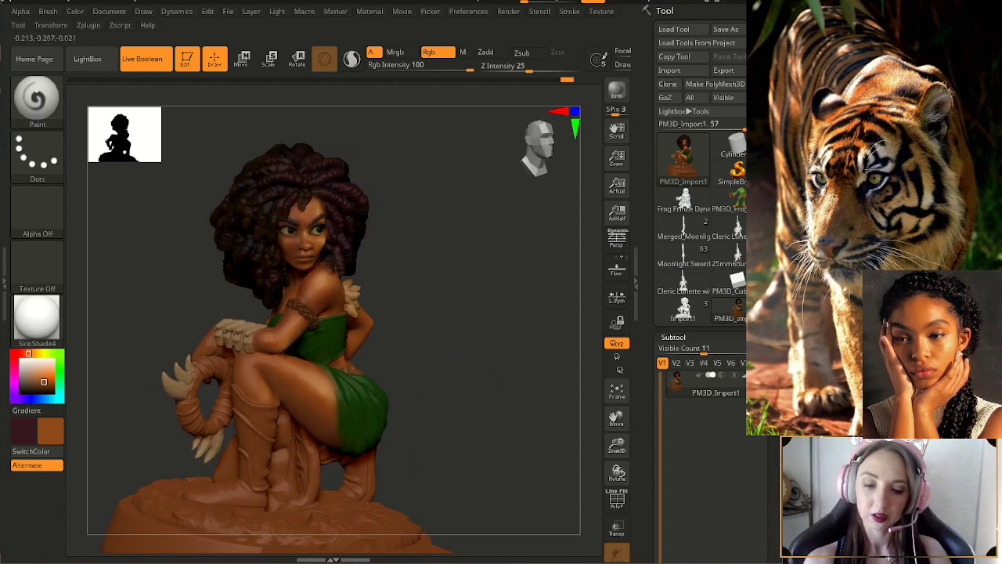
drag(459, 355, 387, 358)
drag(617, 446, 615, 409)
mouse_move(490, 347)
alt+mouse_down()
mouse_move(520, 375)
mouse_move(498, 378)
mouse_move(527, 379)
mouse_move(482, 386)
alt+mouse_up()
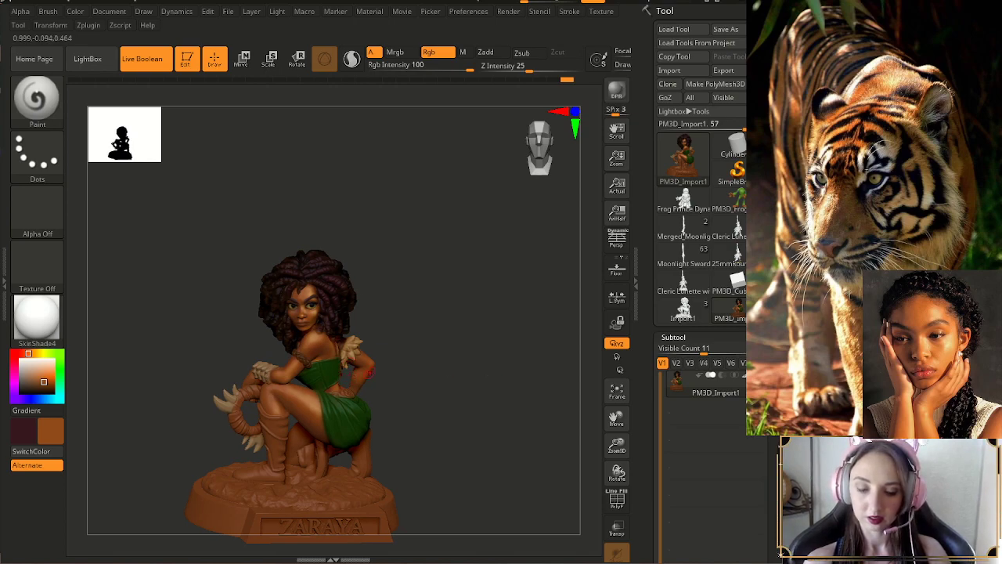
drag(399, 369, 394, 371)
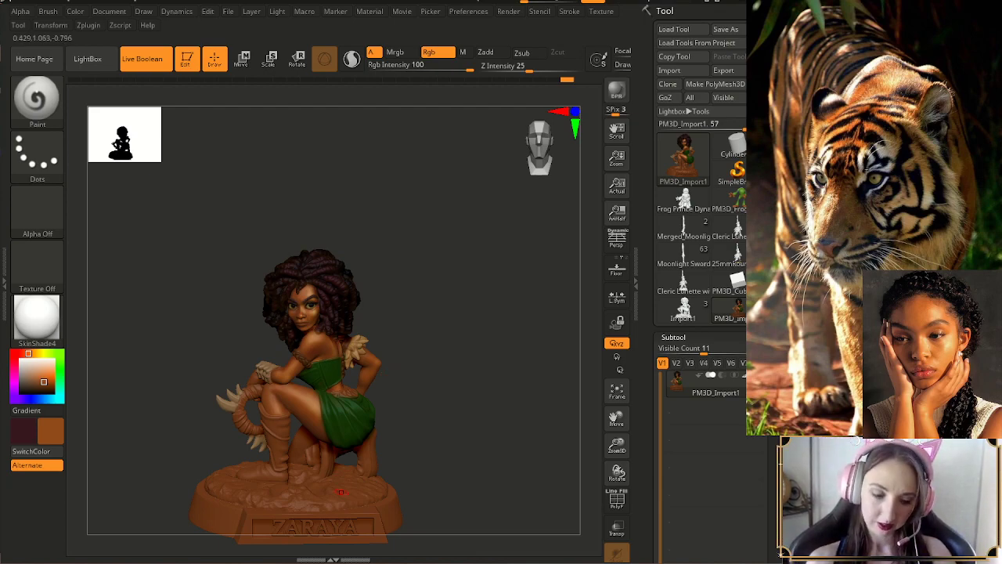
- Sample the brown of the base and change the paint colour to a very dark reddish brown
key(c)
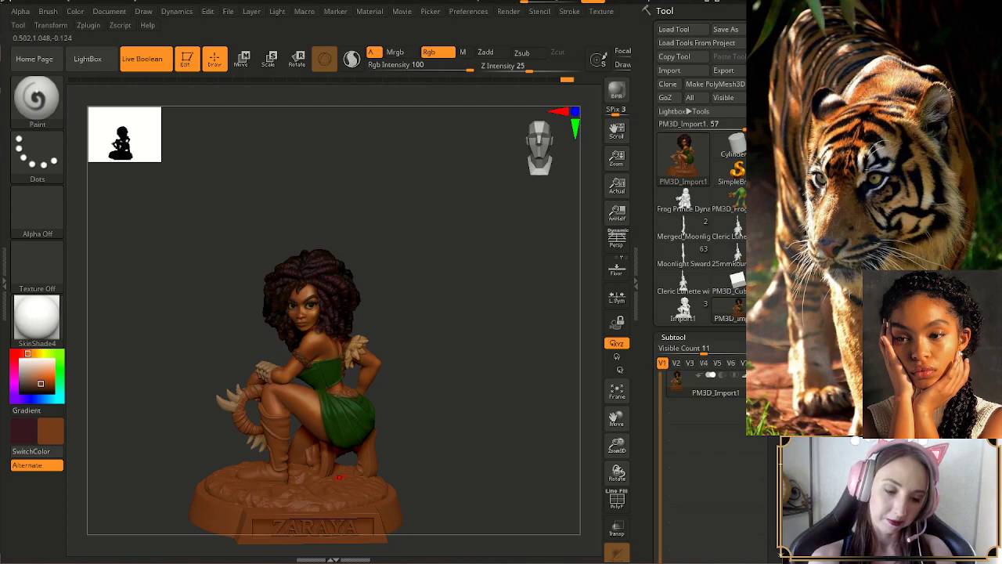
drag(42, 386, 45, 388)
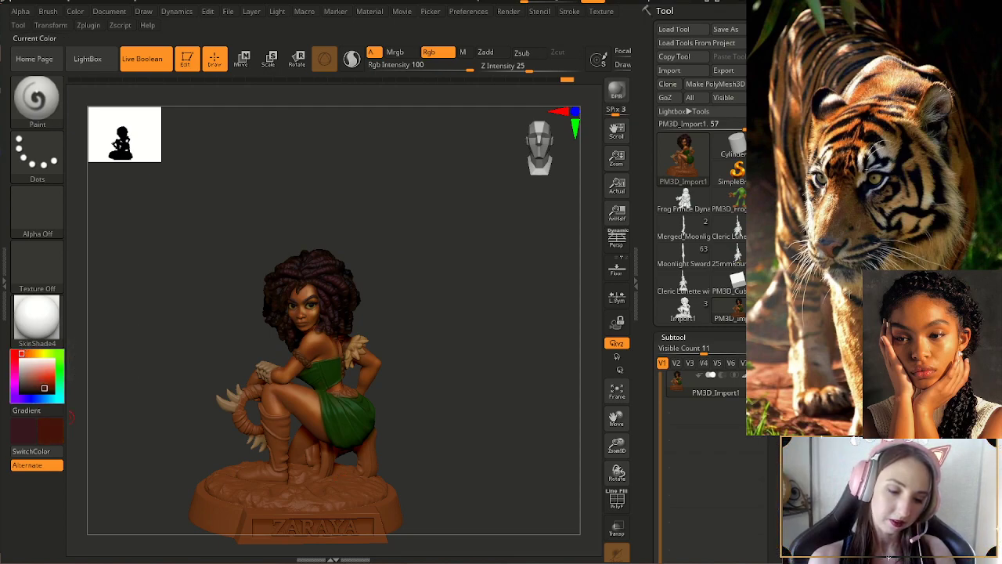
key(c)
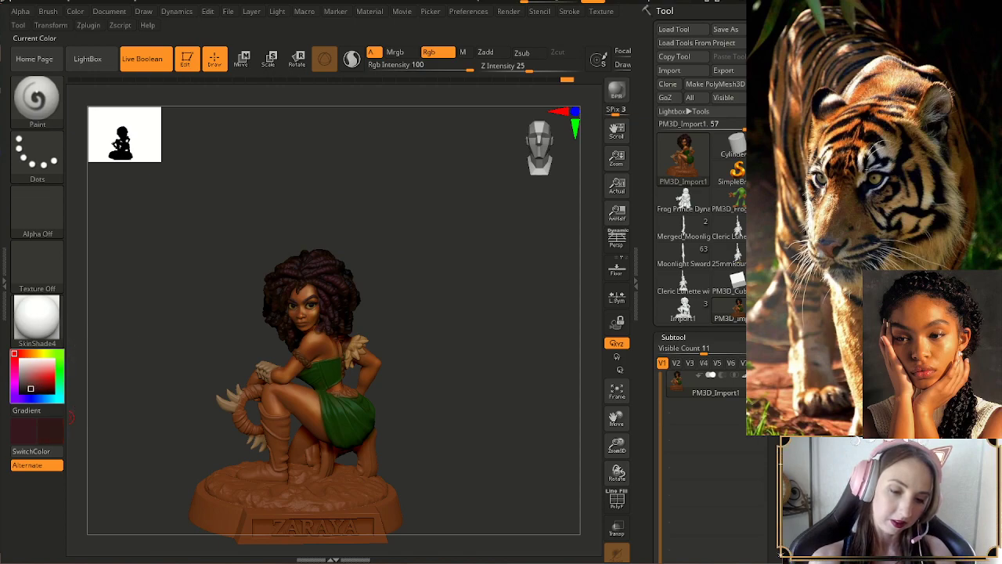
click(20, 353)
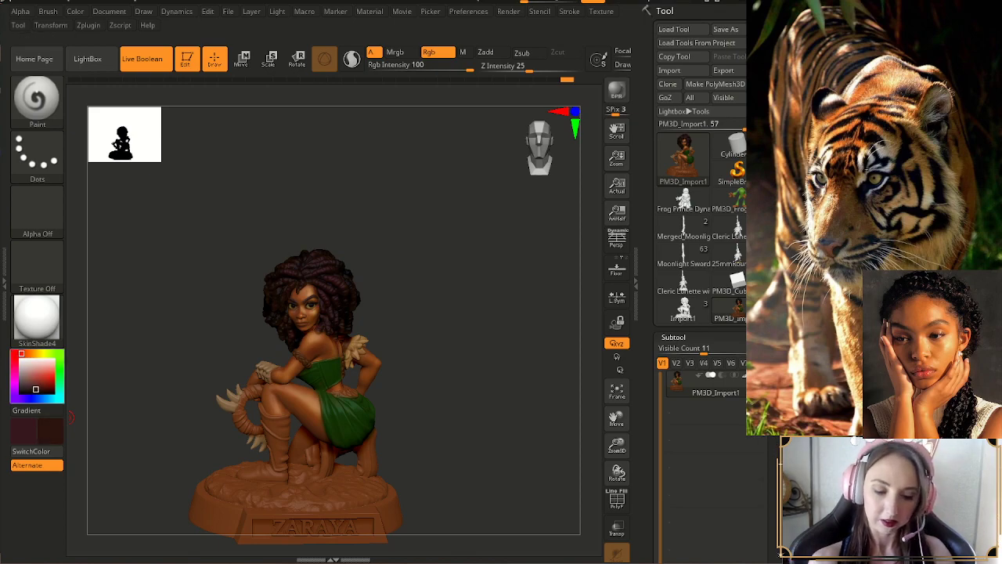
- Fine-tune the very dark reddish-brown paint colour and shade the rocky ground of the base in front of the figure
click(35, 389)
drag(415, 401, 298, 461)
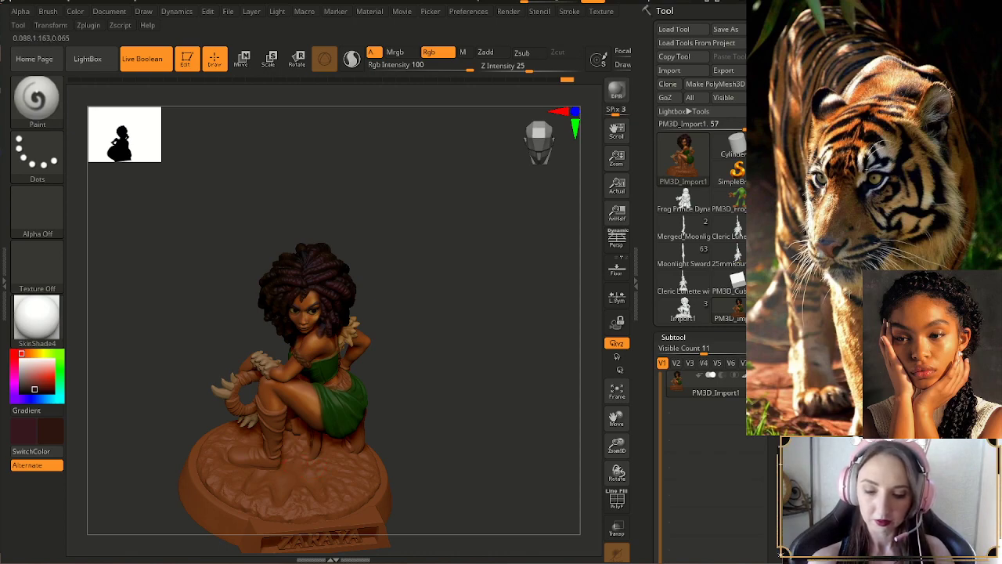
drag(342, 461, 372, 460)
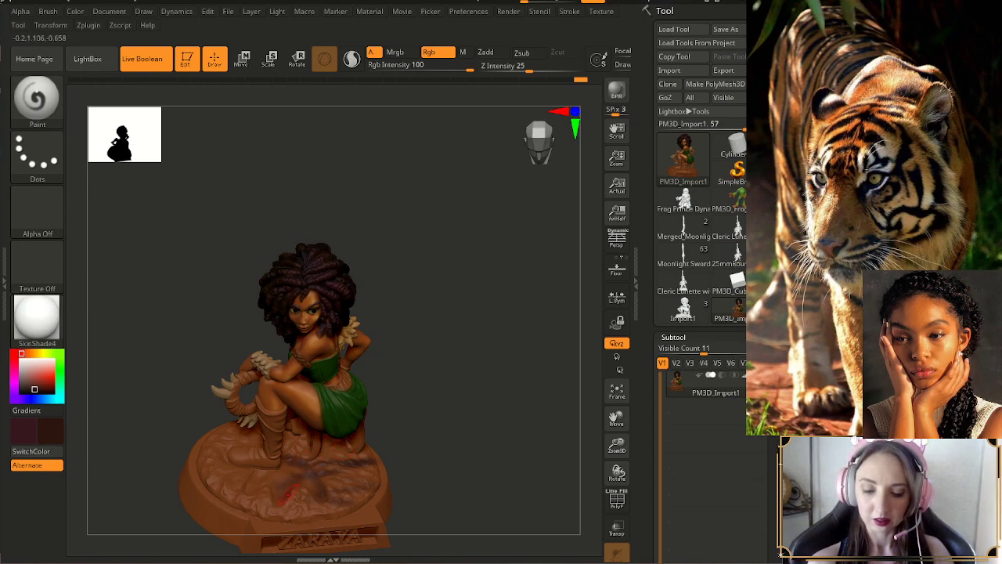
drag(421, 435, 409, 432)
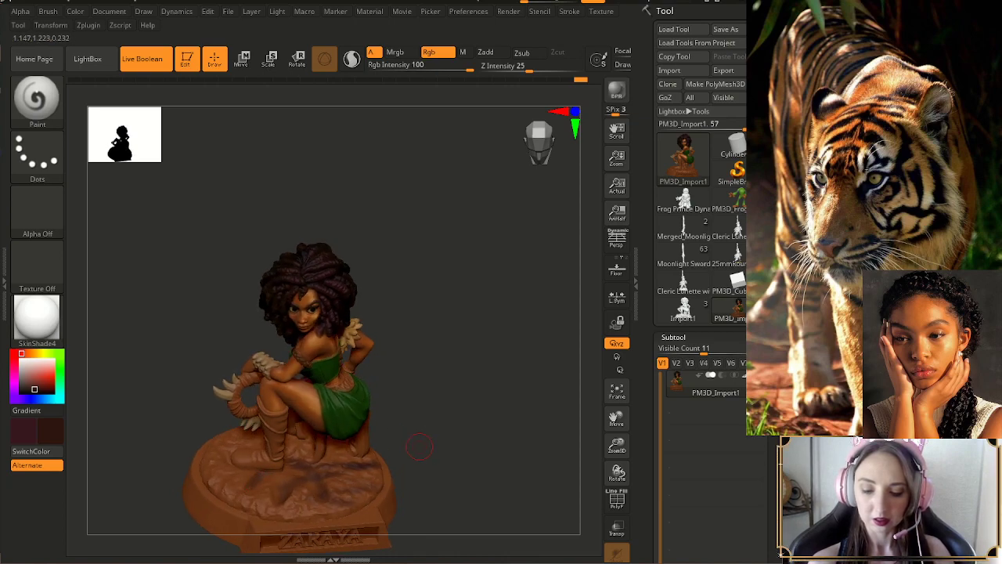
right_drag(270, 473, 270, 487)
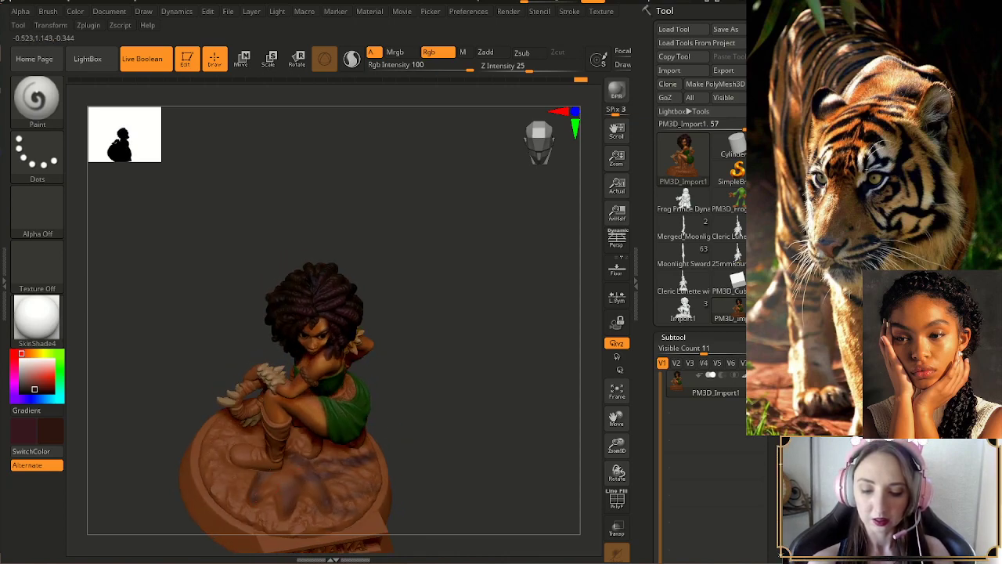
drag(425, 443, 422, 424)
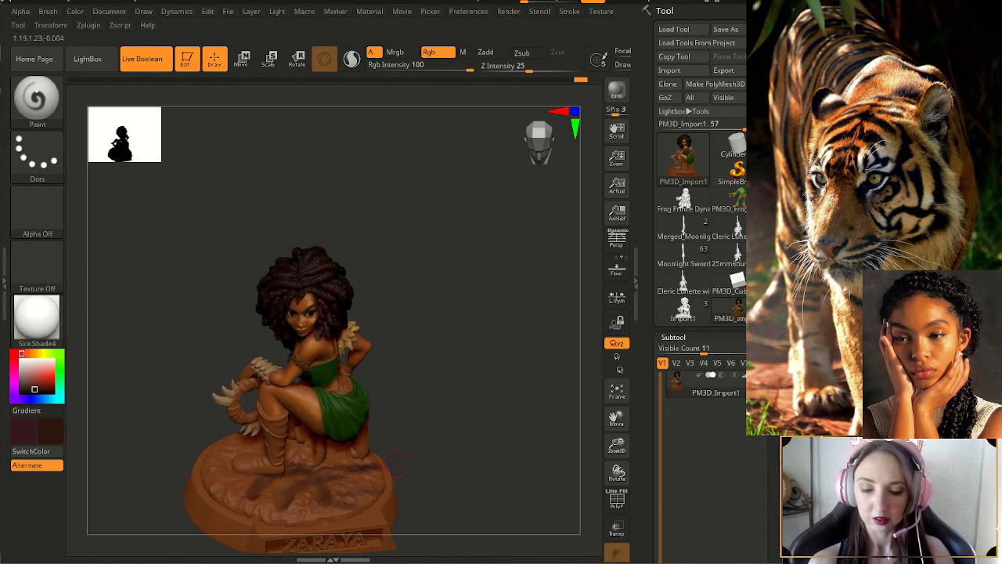
- Resize the brush and spread the dark reddish-brown shading across the rest of the base's rocky ground
right_drag(358, 468, 358, 461)
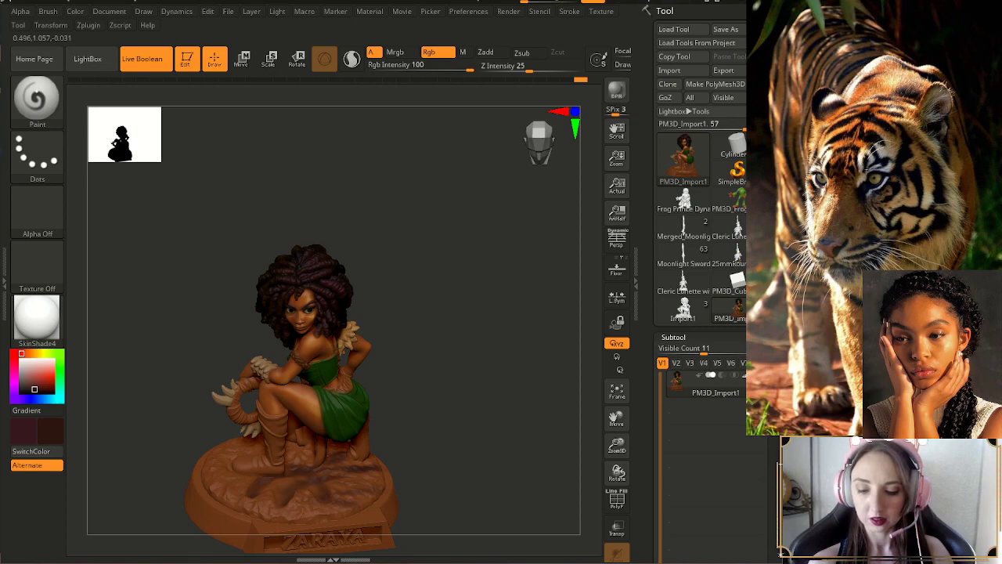
right_drag(429, 448, 339, 479)
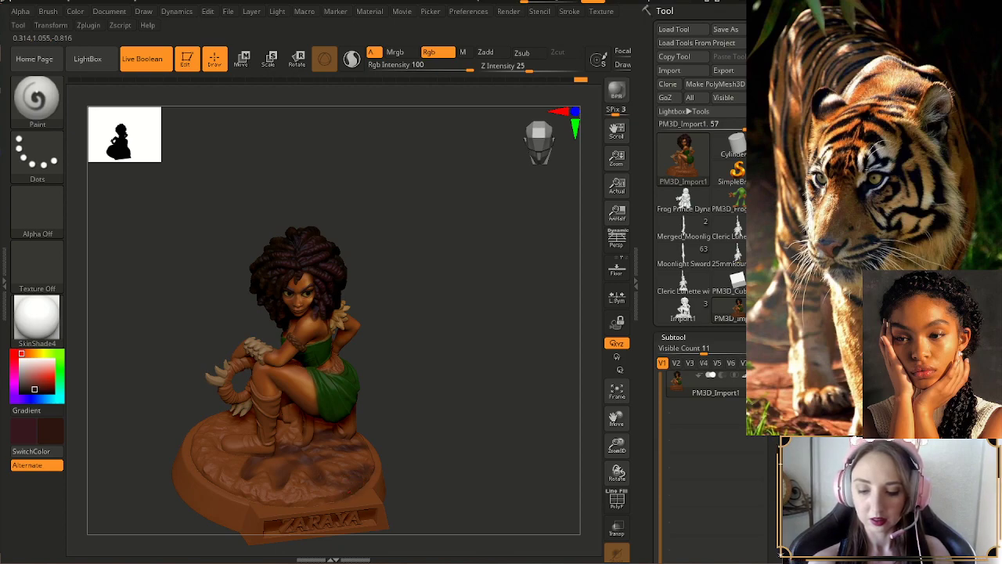
right_drag(393, 473, 412, 447)
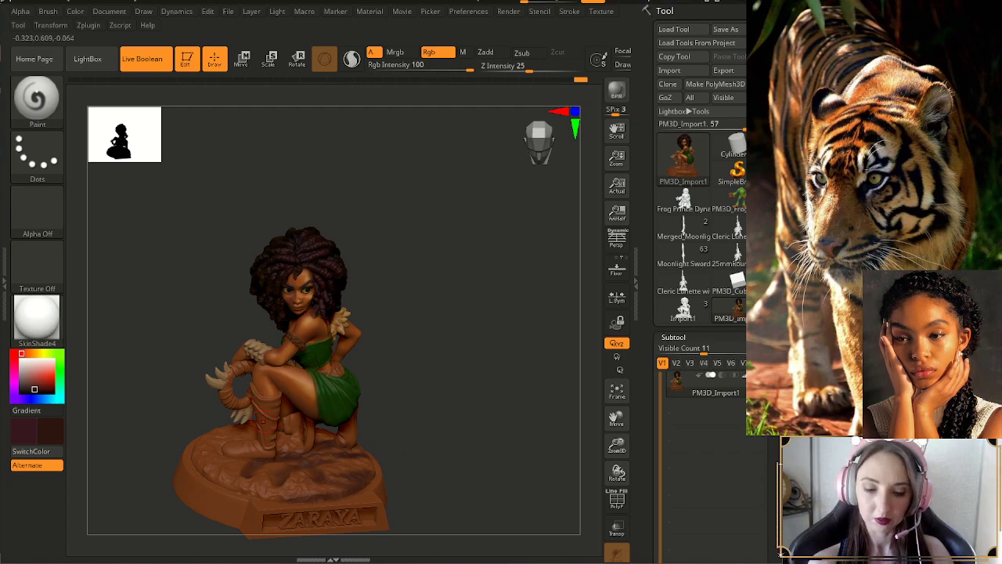
key(s)
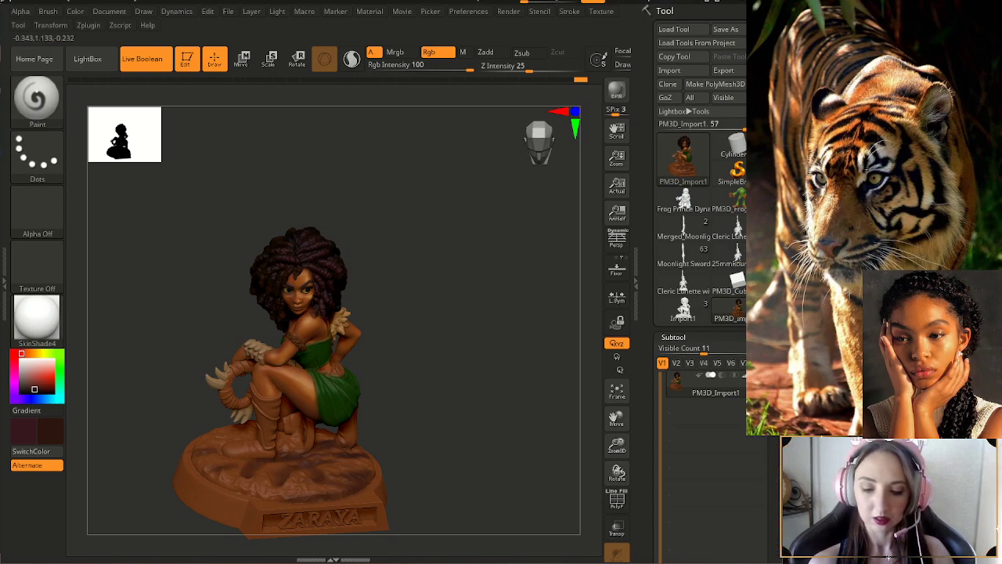
mouse_move(410, 447)
mouse_down()
mouse_move(392, 447)
mouse_move(391, 458)
mouse_move(378, 436)
mouse_up()
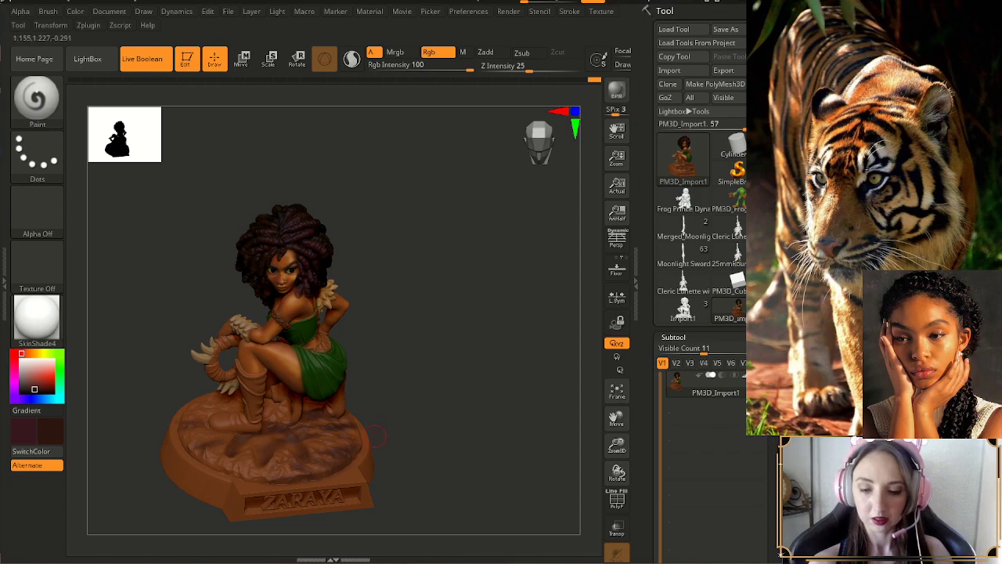
drag(423, 407, 412, 389)
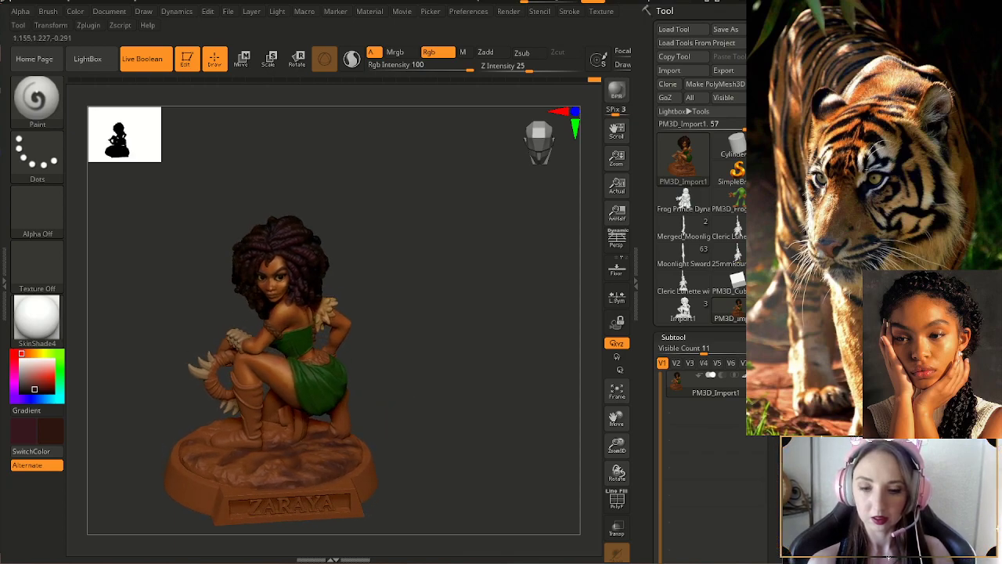
drag(412, 412, 243, 376)
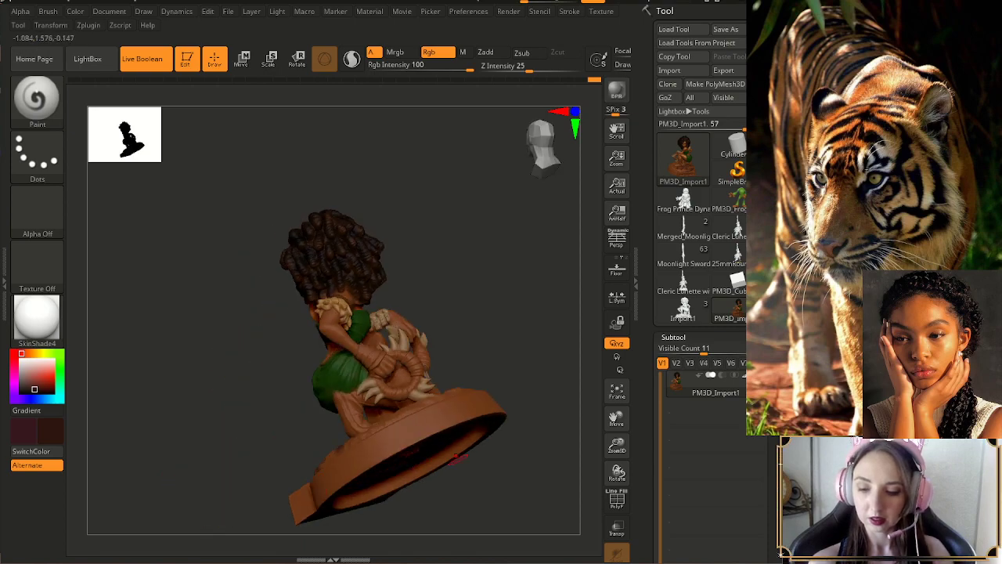
drag(421, 463, 413, 532)
mouse_move(420, 421)
mouse_down()
mouse_move(396, 432)
mouse_move(429, 423)
mouse_up()
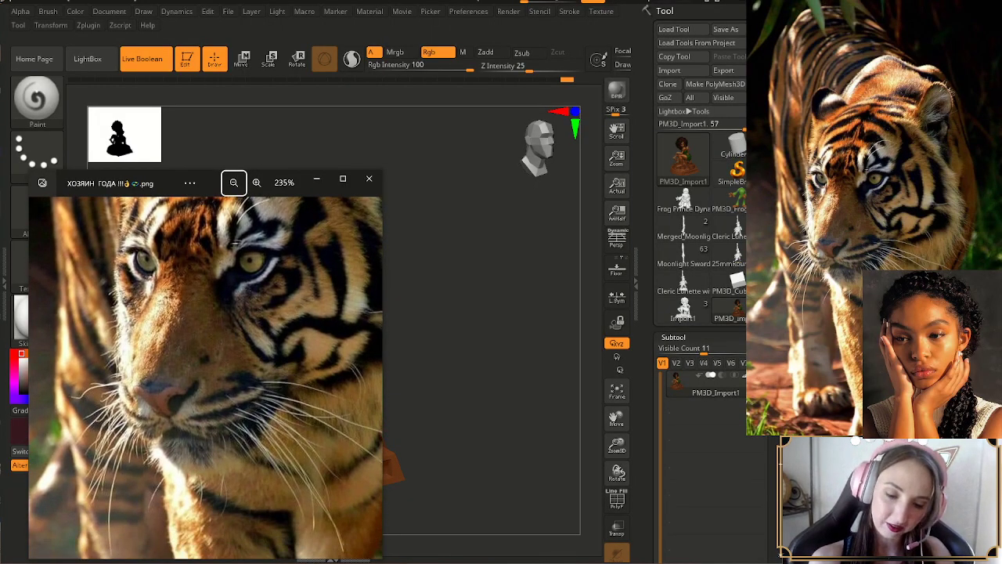
- Examine the tiger reference photo and move its window clear of the model
drag(173, 188, 279, 161)
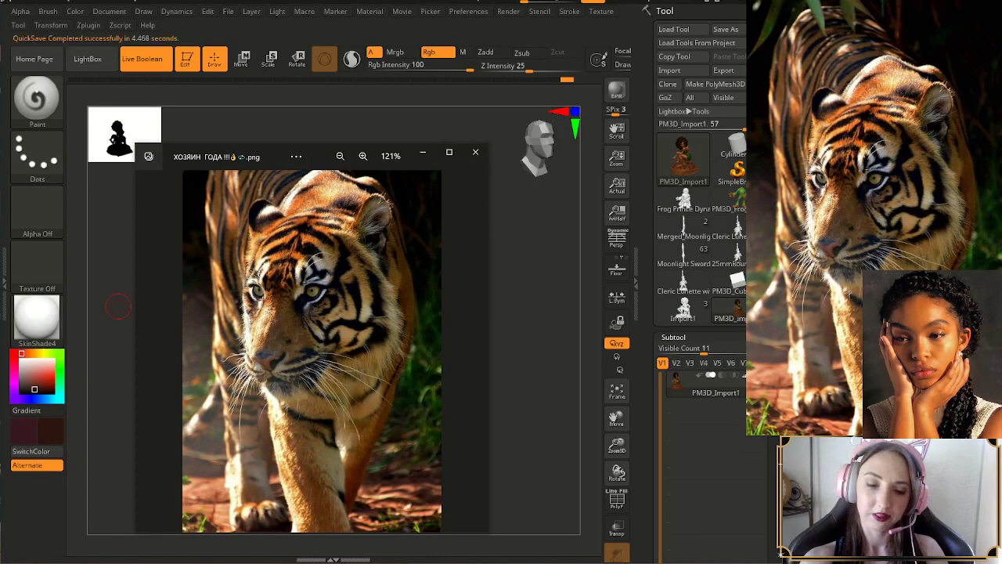
drag(269, 156, 0, 138)
mouse_move(431, 313)
mouse_down()
mouse_move(446, 329)
mouse_move(436, 331)
mouse_up()
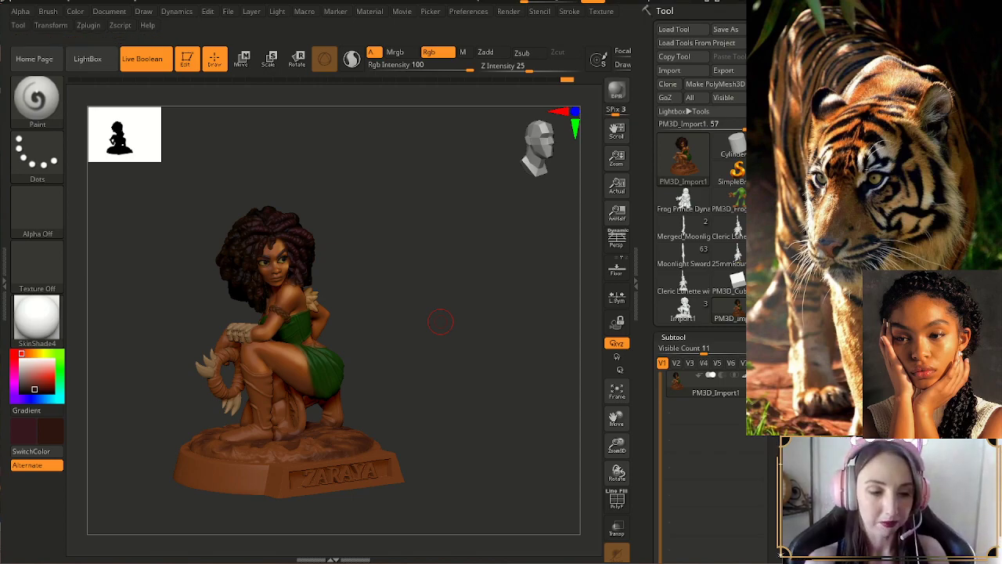
mouse_move(406, 295)
mouse_down()
mouse_move(407, 307)
mouse_move(349, 319)
mouse_move(407, 306)
mouse_move(412, 319)
mouse_up()
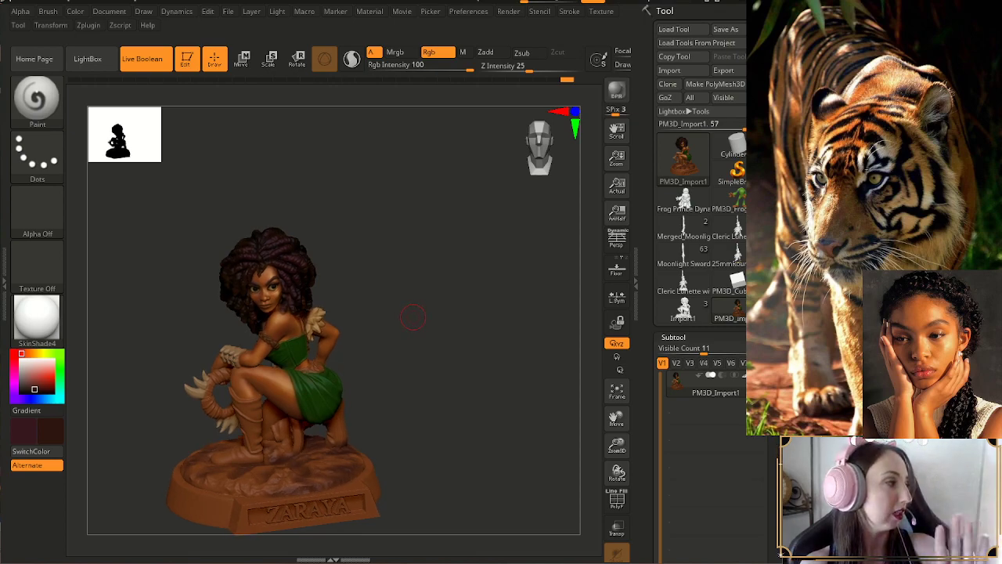
- Sample the orange-brown skin tone and touch up the skin of the figure, including the legs and upper back
drag(396, 331, 427, 342)
key(c)
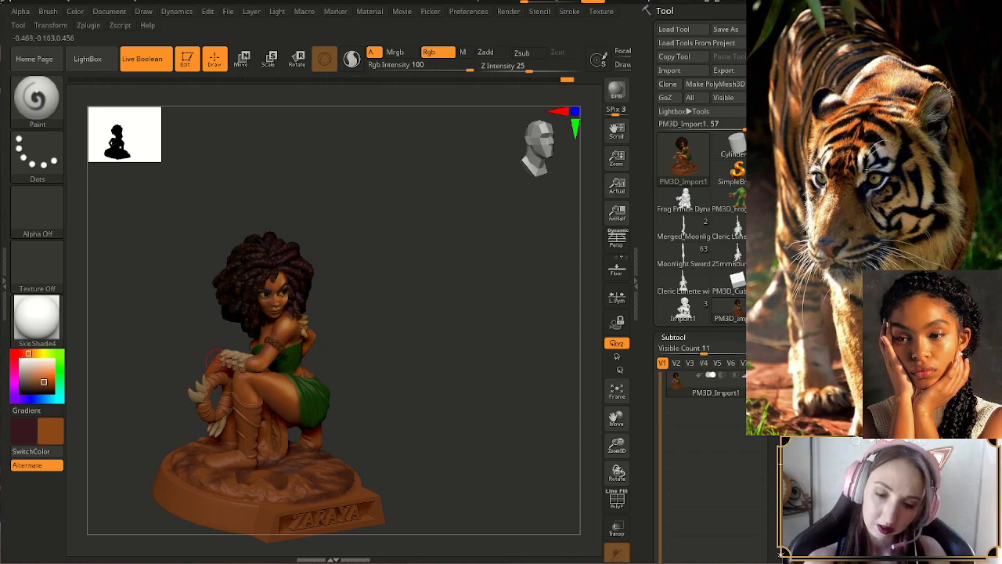
drag(385, 352, 345, 350)
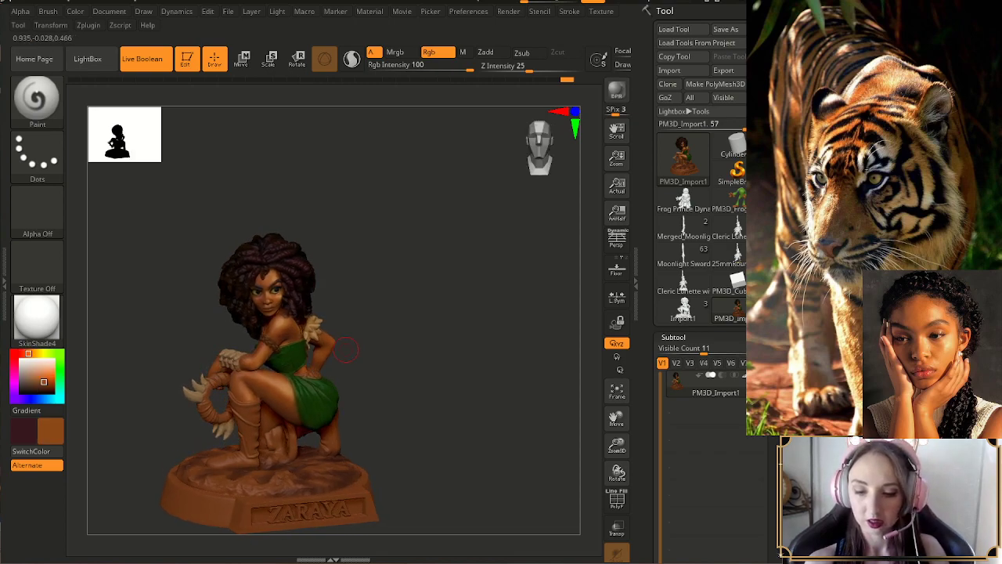
drag(347, 385, 341, 406)
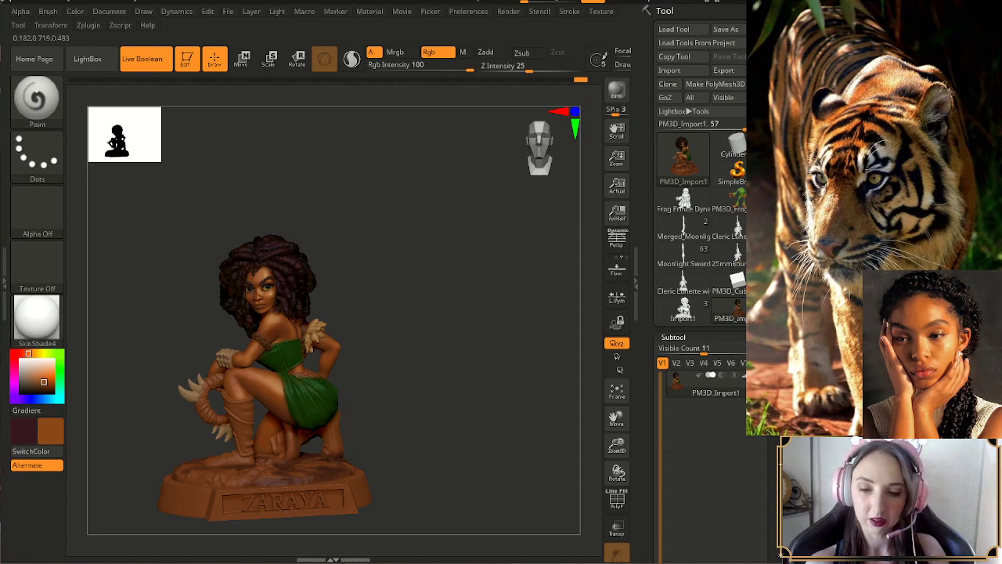
drag(371, 402, 251, 321)
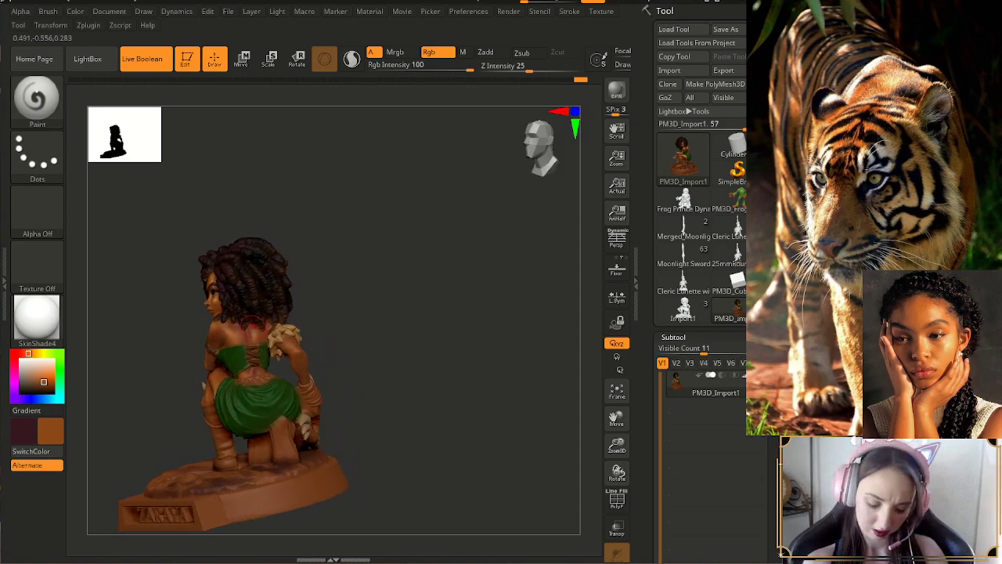
- Sample a darker reddish brown from the figure's back and blend it around the lower legs and far side
key(c)
drag(342, 347, 462, 327)
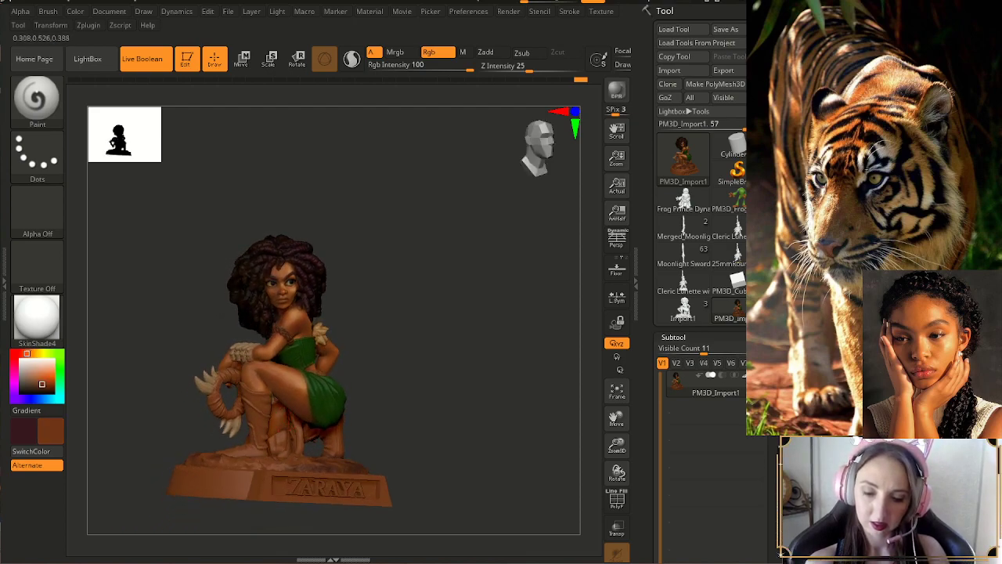
drag(387, 375, 430, 376)
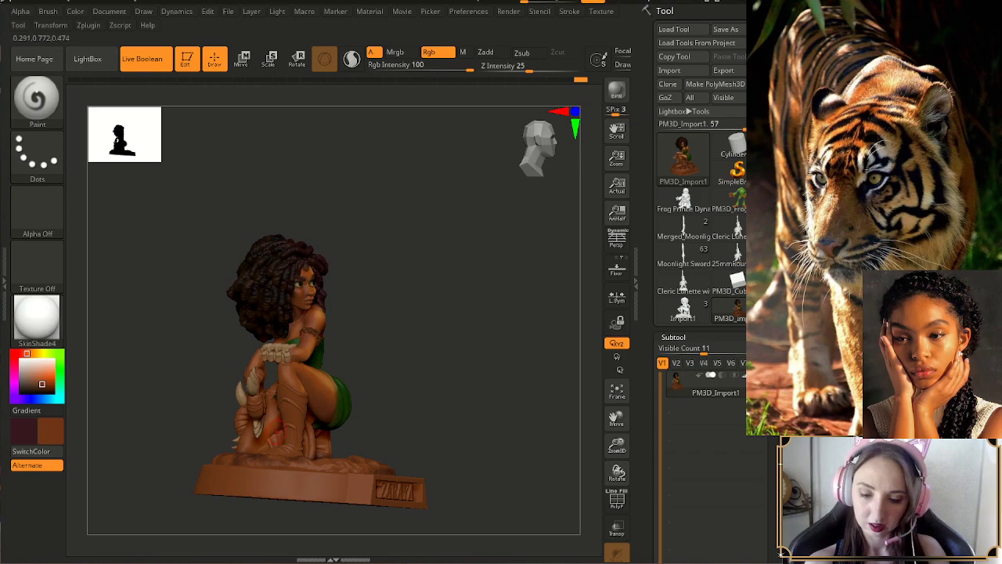
drag(367, 376, 418, 401)
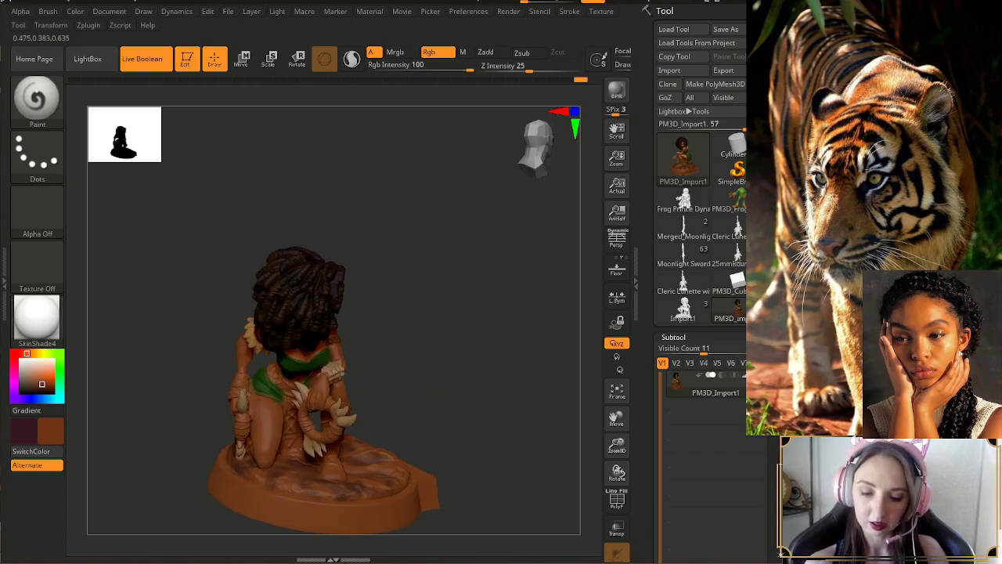
drag(404, 359, 410, 337)
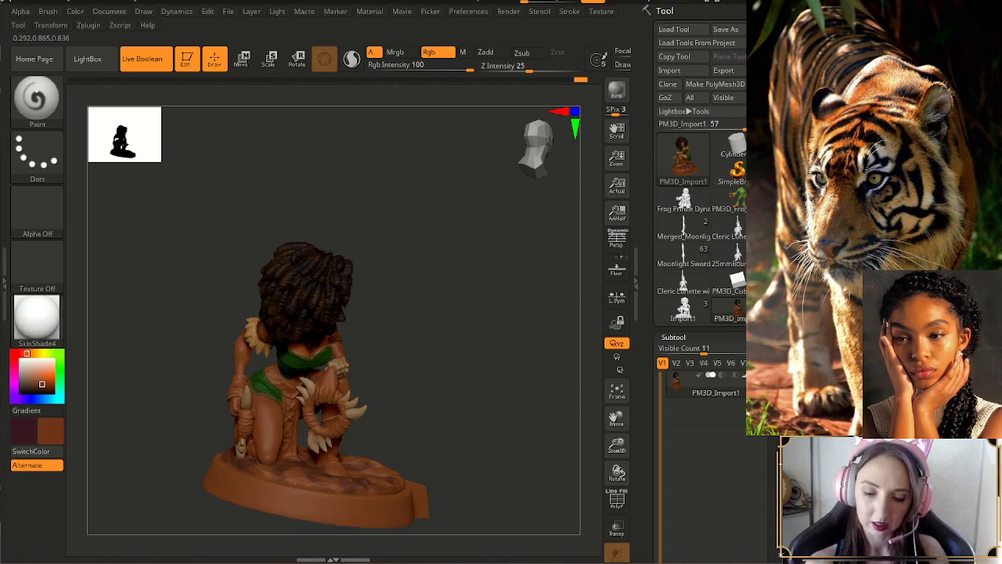
drag(781, 552, 780, 553)
drag(462, 360, 457, 360)
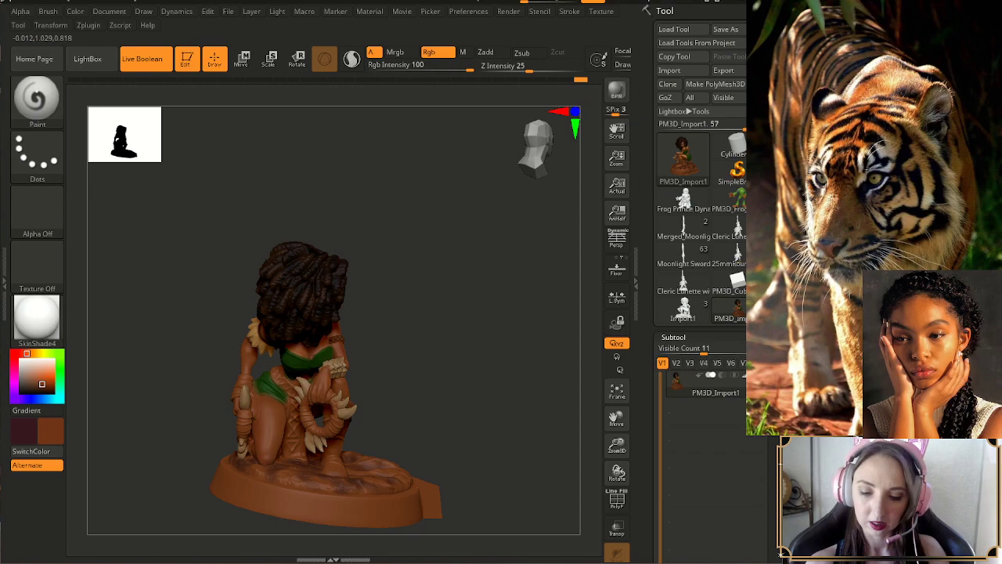
drag(398, 412, 321, 399)
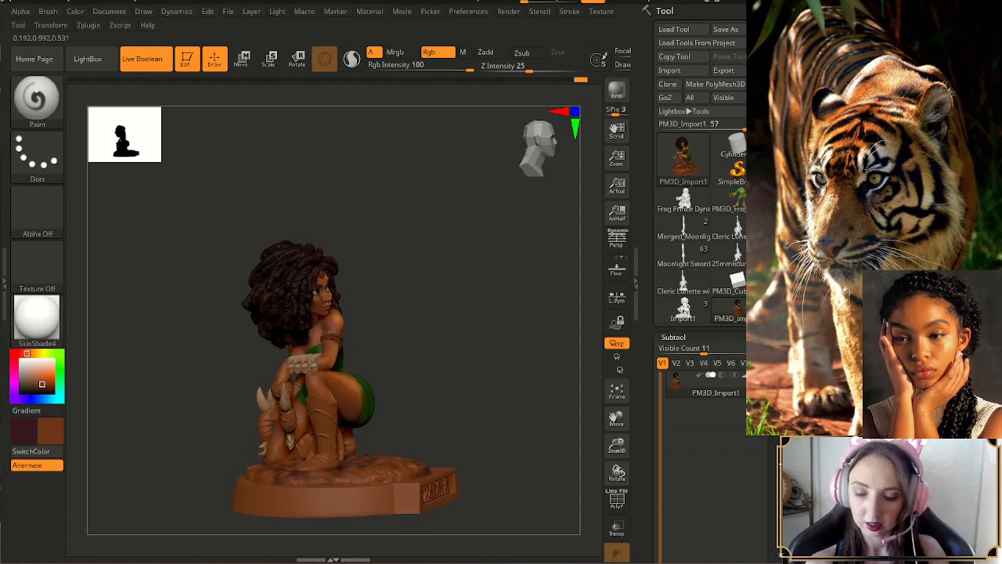
- Carry the darker reddish-brown shading around the chest and upper arm on the far side of the figure
drag(462, 360, 473, 340)
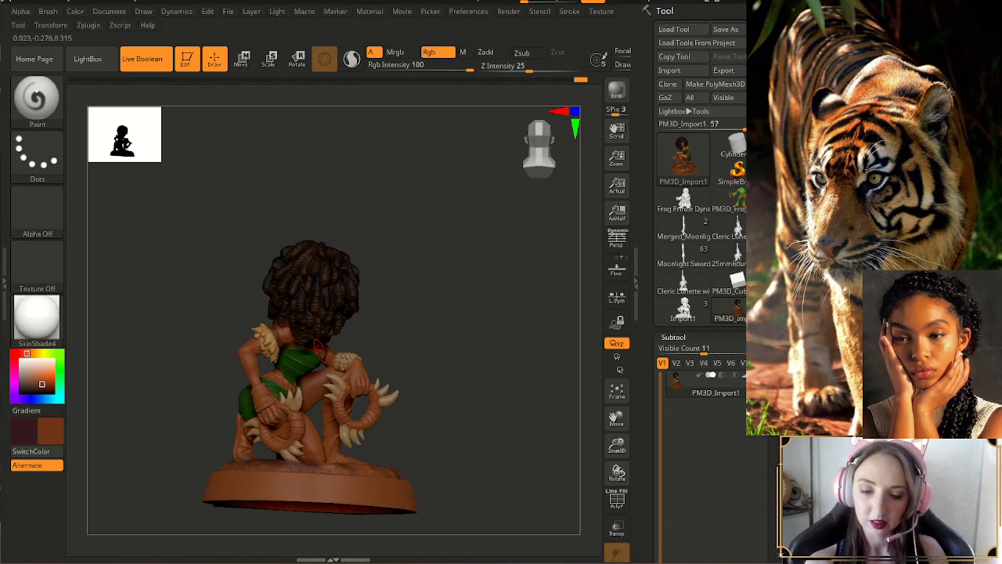
drag(215, 345, 202, 349)
drag(462, 345, 365, 347)
mouse_move(427, 350)
mouse_down()
mouse_move(350, 359)
mouse_move(392, 353)
mouse_move(384, 365)
mouse_move(415, 368)
mouse_move(382, 364)
mouse_move(387, 341)
mouse_move(433, 339)
mouse_move(410, 353)
mouse_move(460, 365)
mouse_move(430, 346)
mouse_move(433, 316)
mouse_move(432, 349)
mouse_move(399, 355)
mouse_move(404, 374)
mouse_up()
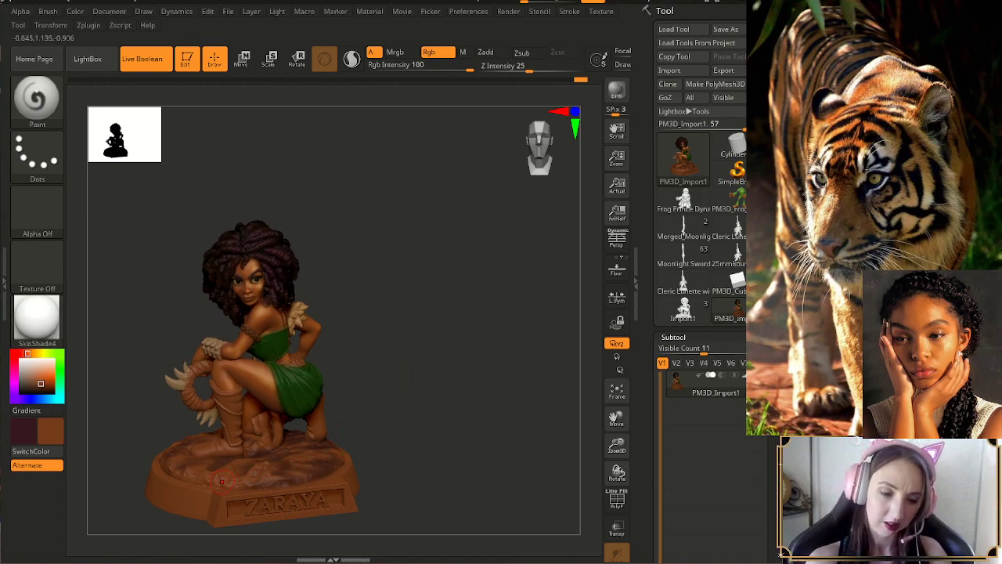
- Paint patches over the base's rocky ground with a light terracotta red and a deeper brick red
drag(27, 353, 35, 380)
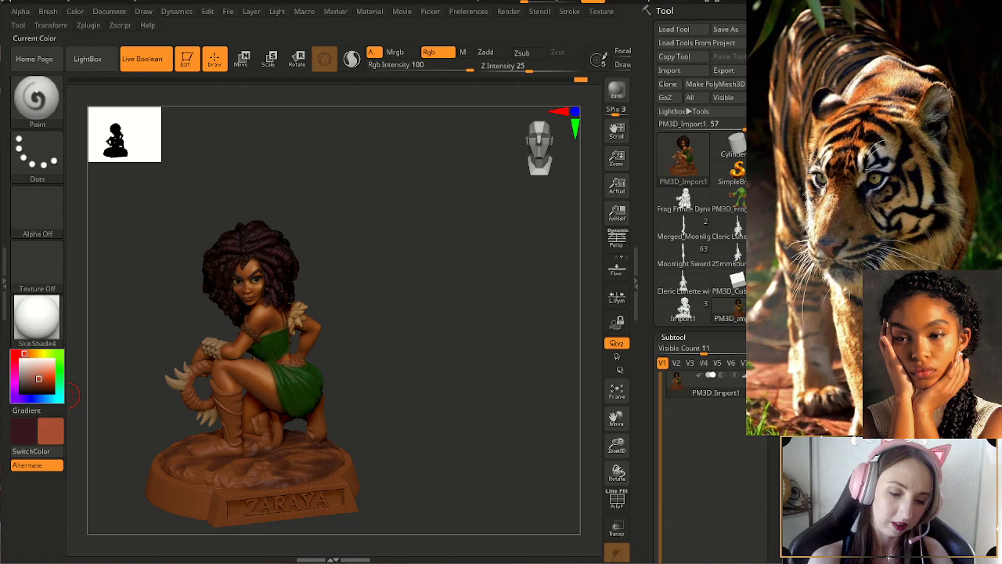
drag(369, 394, 370, 437)
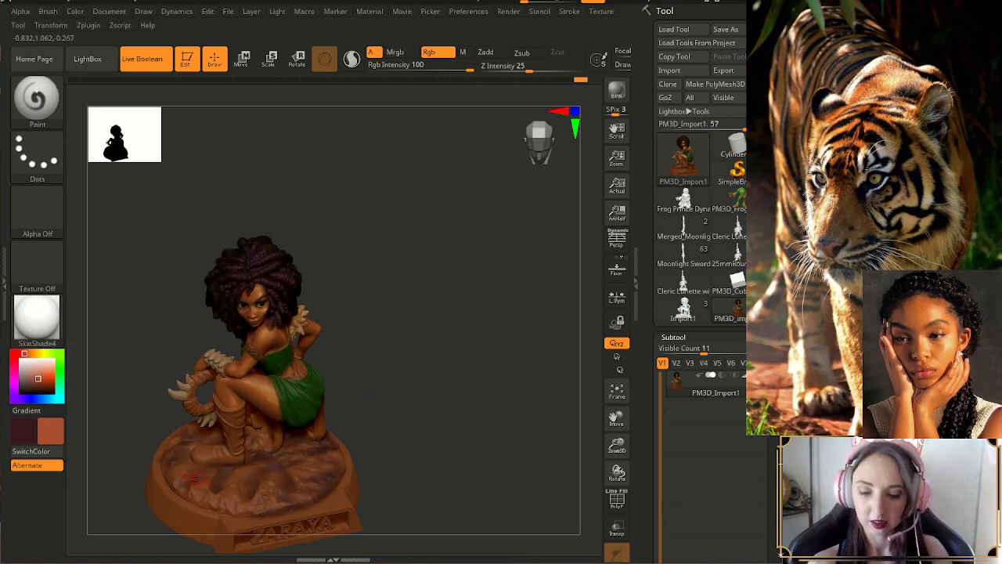
drag(270, 468, 384, 452)
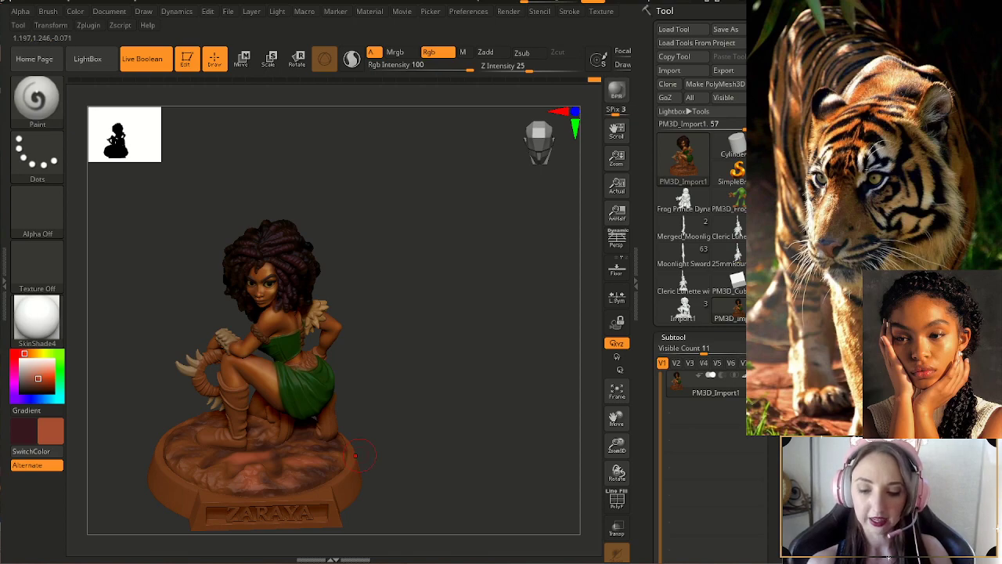
drag(403, 474, 404, 453)
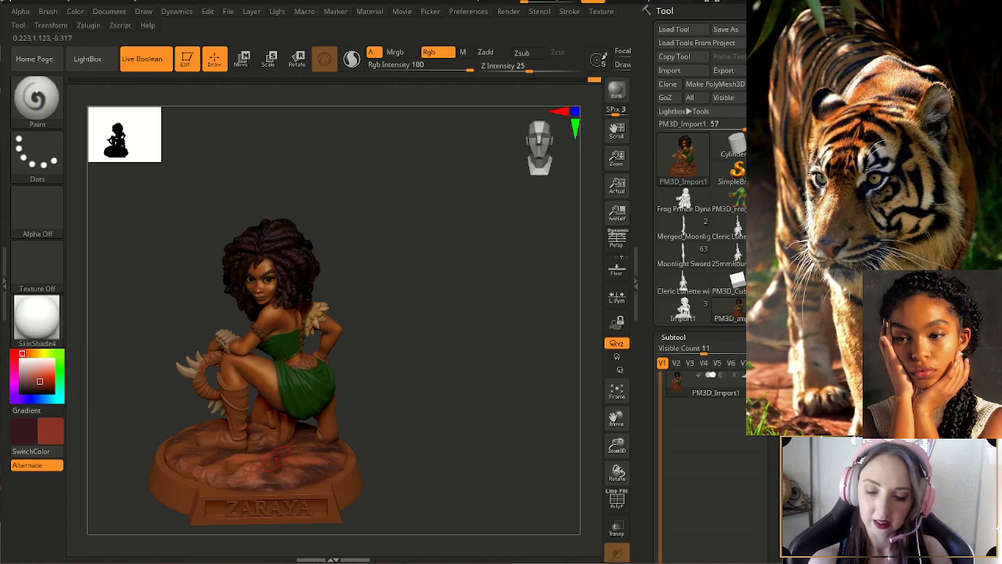
mouse_move(398, 430)
mouse_down()
mouse_move(406, 416)
mouse_move(399, 421)
mouse_up()
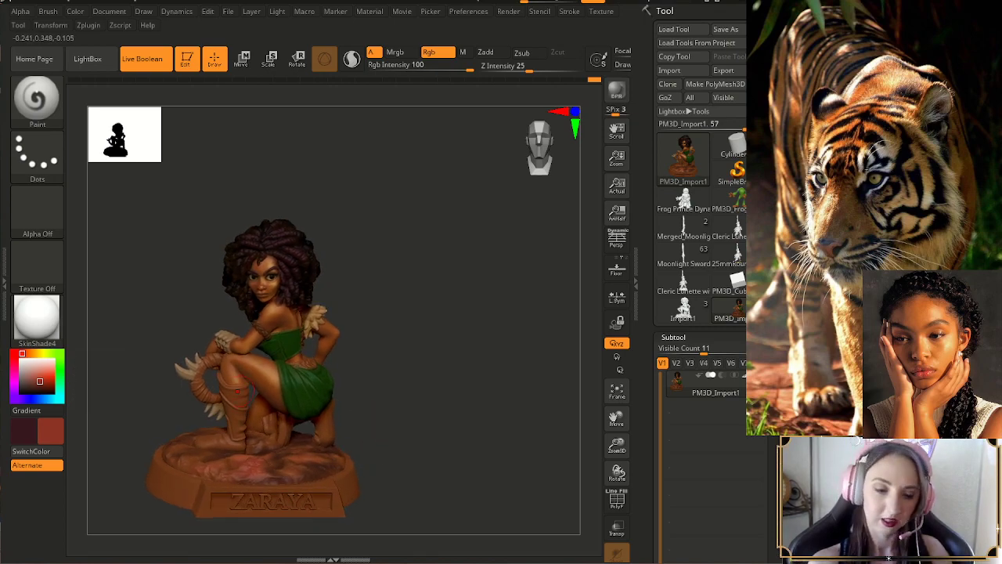
- Mix a reddish rust brown and brush it over the rocky ground of the base around the figure
click(26, 353)
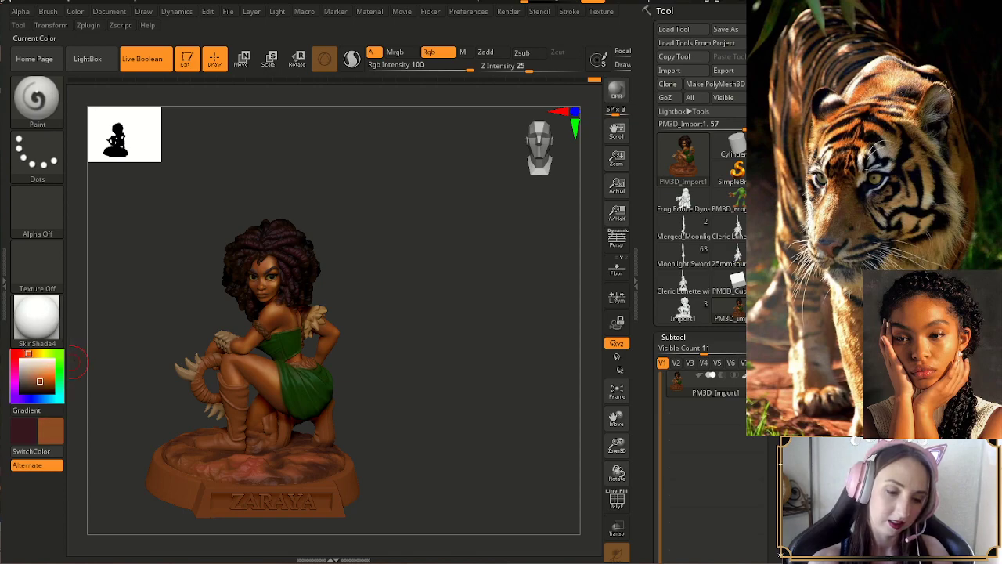
drag(40, 381, 48, 384)
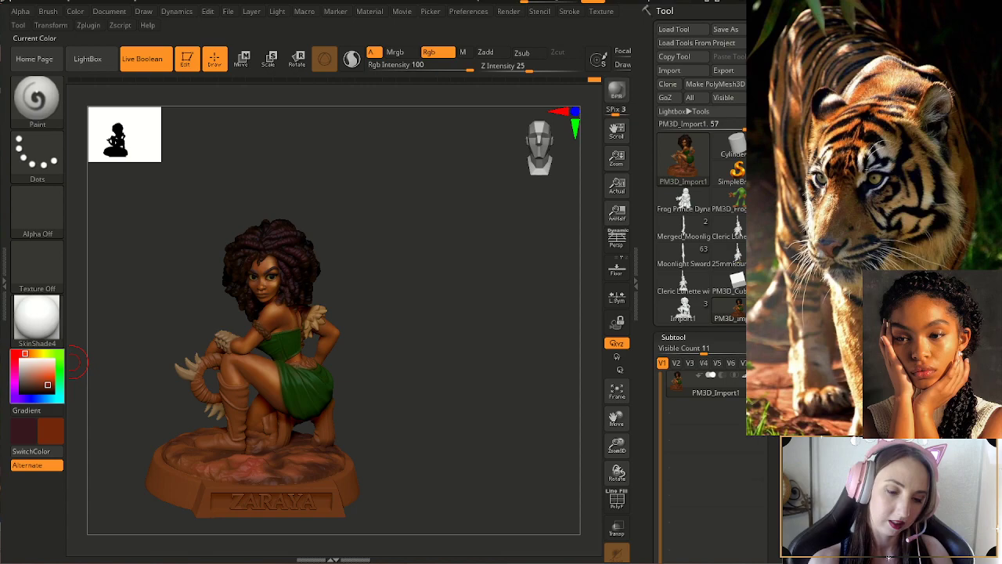
click(76, 362)
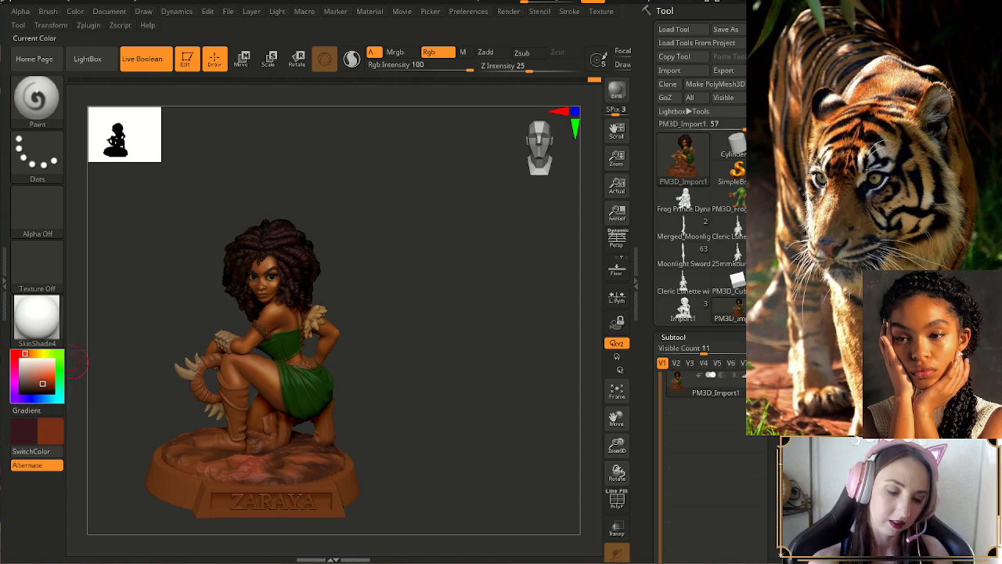
click(42, 382)
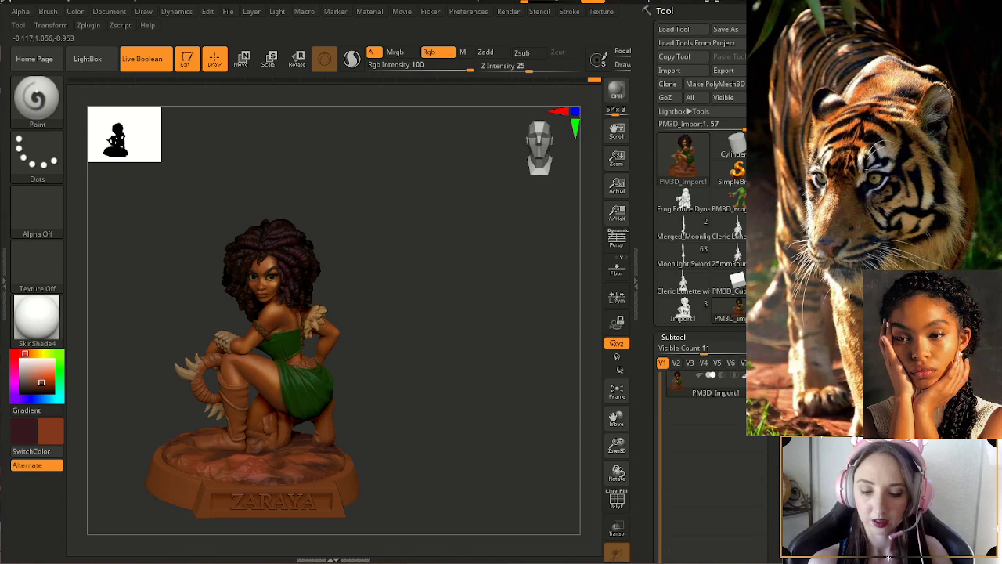
drag(384, 441, 370, 443)
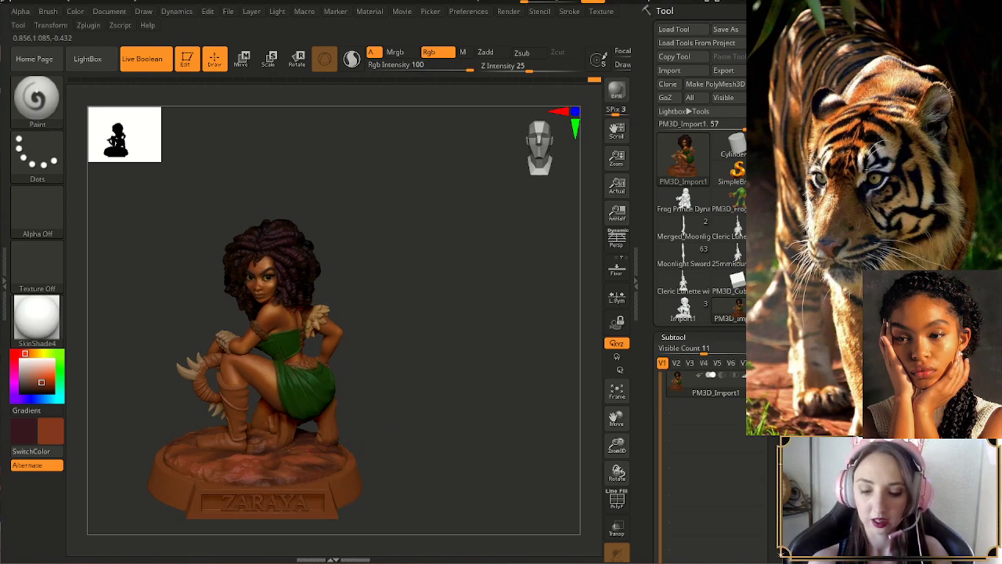
- Undo the last two strokes and blend sampled browns and a lighter orange terracotta across the base's rocky ground
key(ctrl+z)
key(ctrl+z)
drag(392, 456, 374, 429)
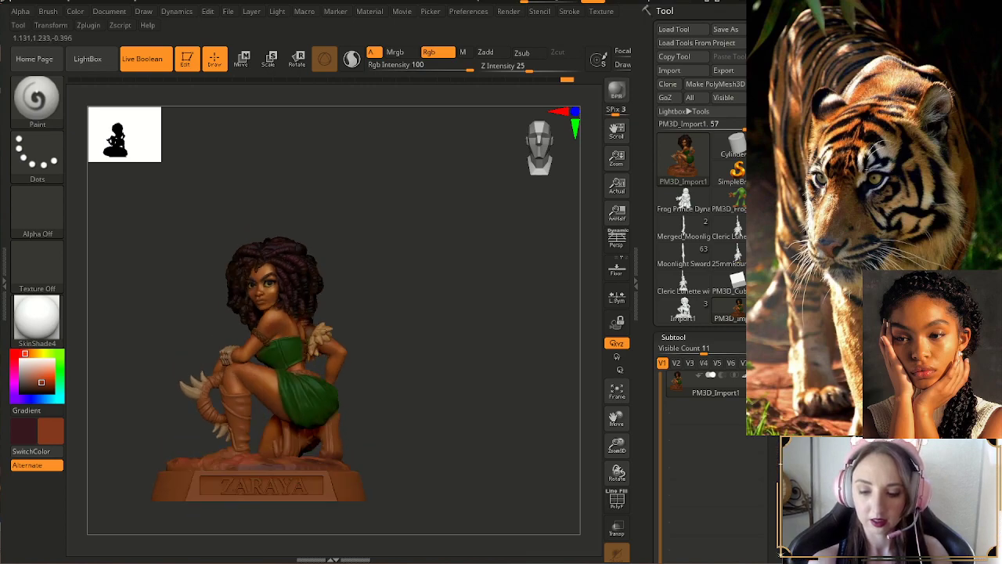
mouse_move(404, 391)
mouse_down()
mouse_move(416, 418)
mouse_move(398, 434)
mouse_move(407, 414)
mouse_move(402, 430)
mouse_up()
key(c)
key(c)
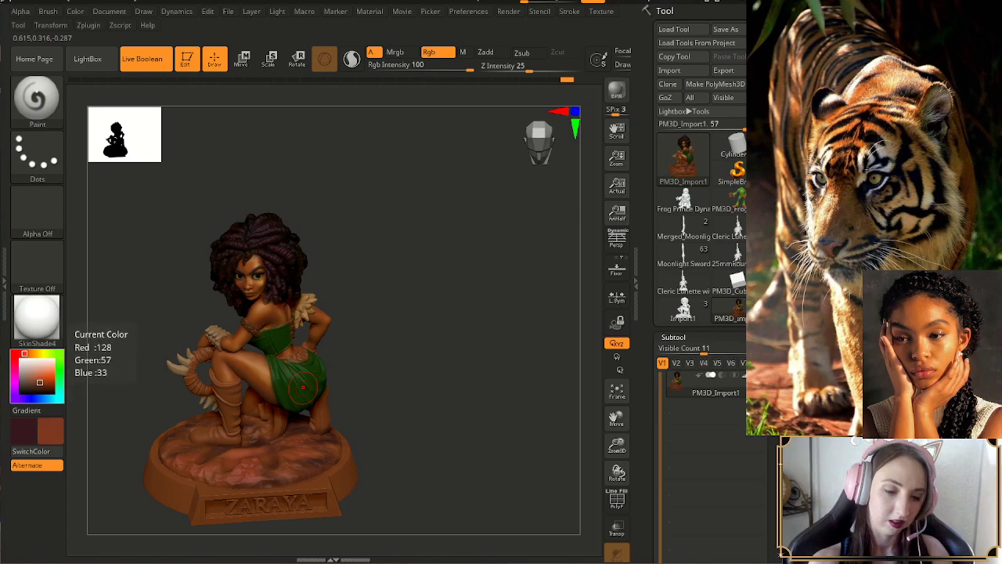
key(c)
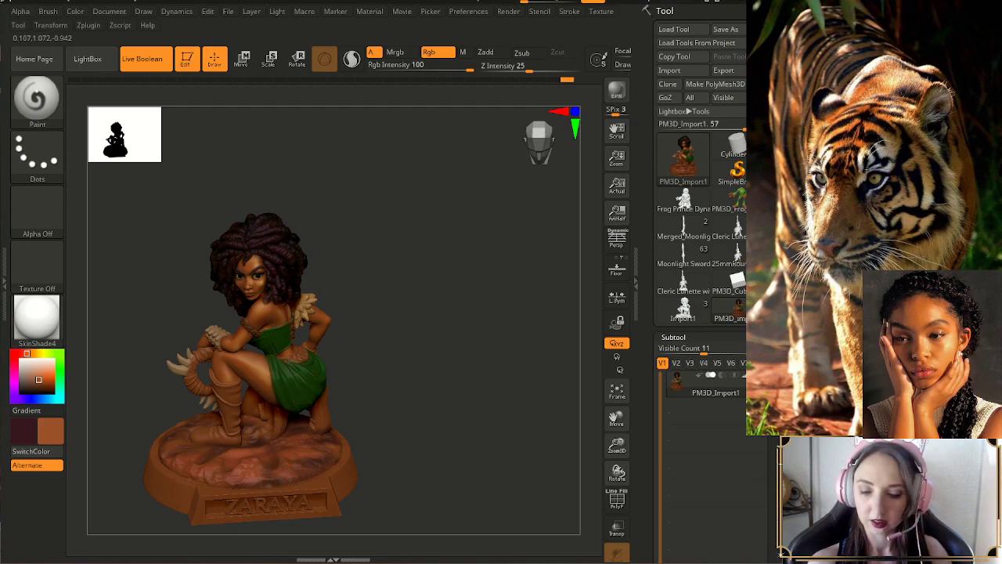
drag(296, 474, 307, 469)
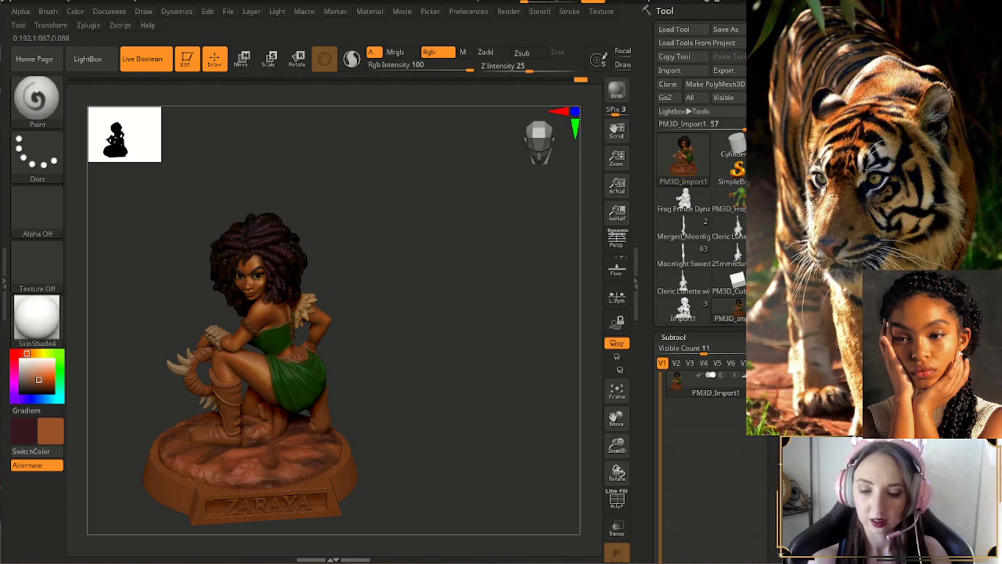
drag(373, 459, 370, 428)
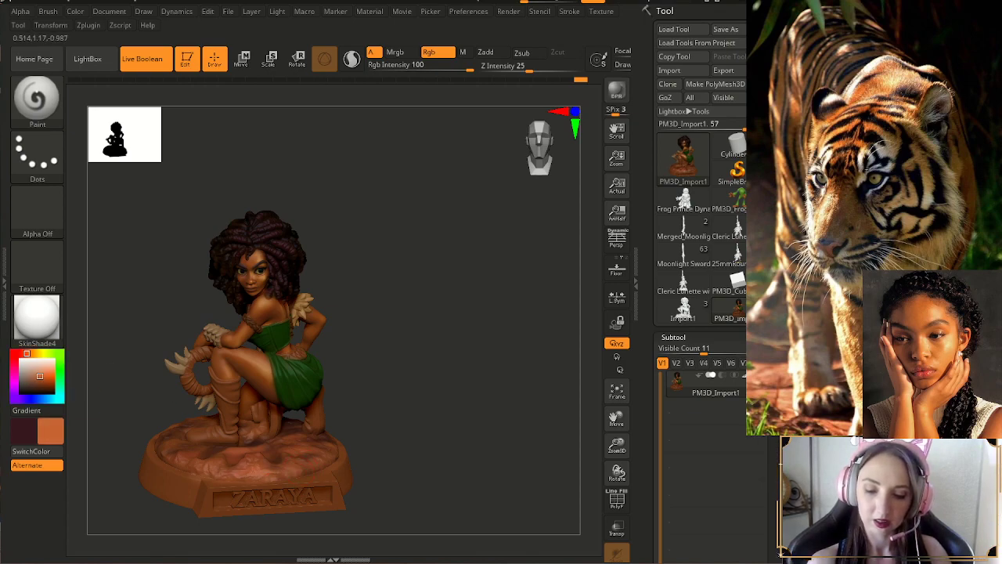
drag(397, 413, 398, 418)
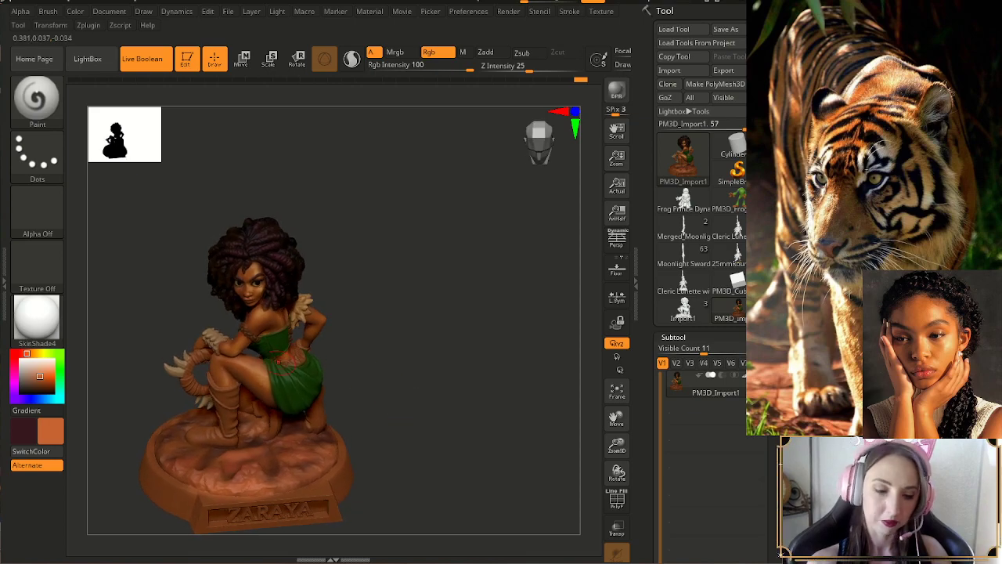
- Mix a muted dark brown and a greyer brown and paint soft patches on the ground around the front boot
drag(39, 376, 36, 384)
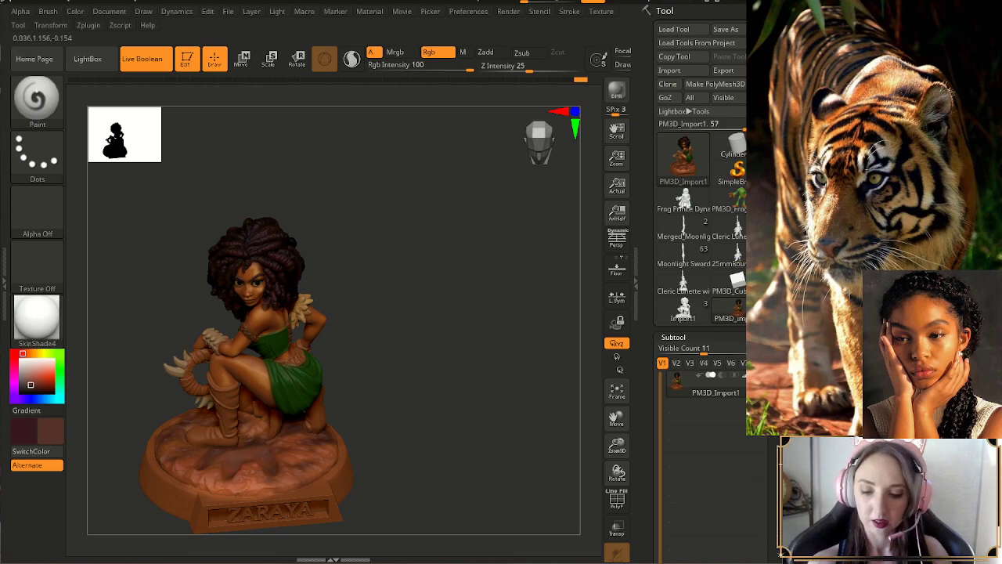
mouse_move(384, 421)
mouse_down()
mouse_move(380, 411)
mouse_move(367, 425)
mouse_move(418, 421)
mouse_up()
right_drag(418, 420, 403, 427)
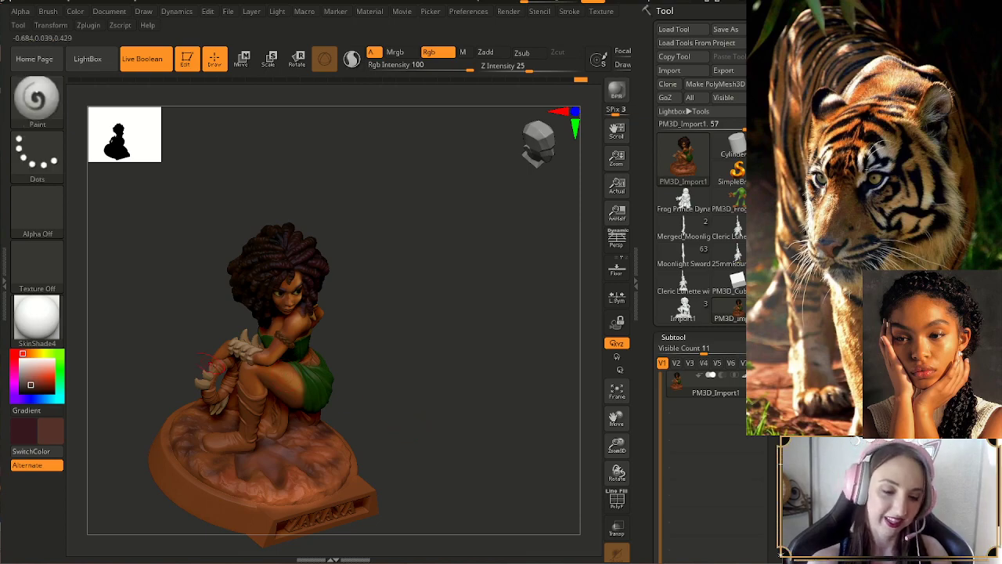
click(25, 384)
drag(24, 382, 25, 383)
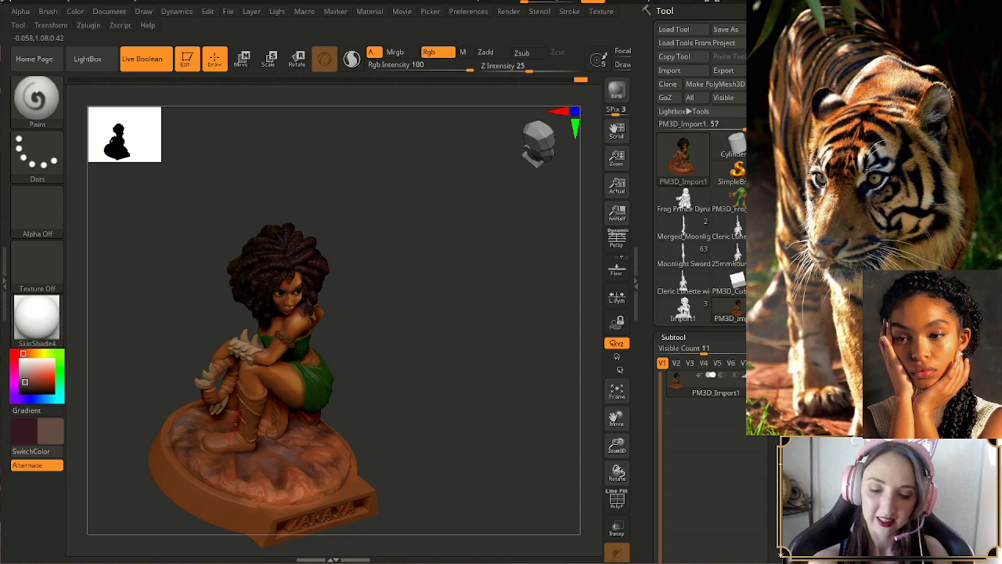
mouse_move(399, 411)
mouse_down()
mouse_move(317, 376)
mouse_move(383, 409)
mouse_move(380, 431)
mouse_move(360, 376)
mouse_move(416, 401)
mouse_move(374, 384)
mouse_move(394, 417)
mouse_up()
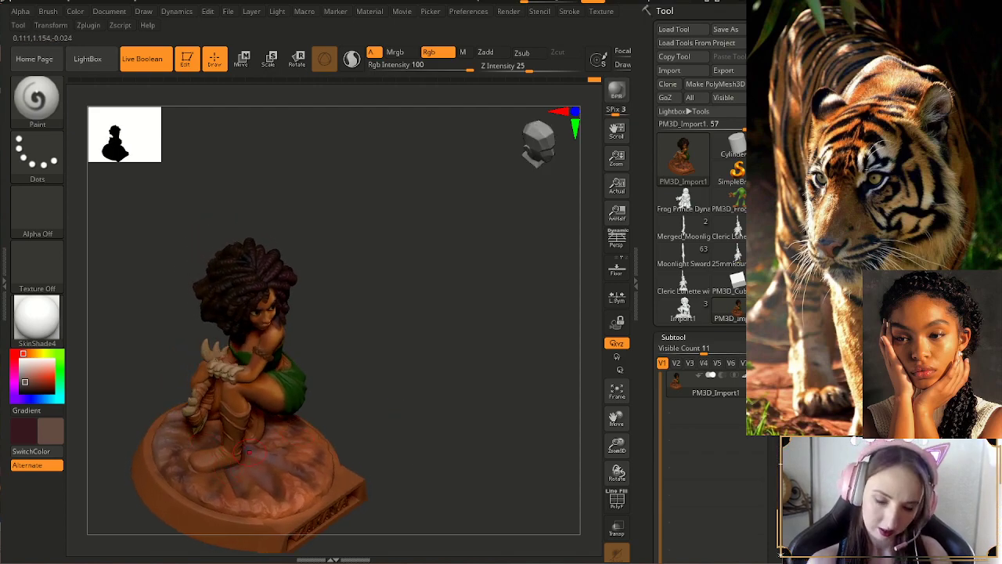
- Sample a dark brown from the model, shade the ground around the figure, and compare it with the secondary colour
key(c)
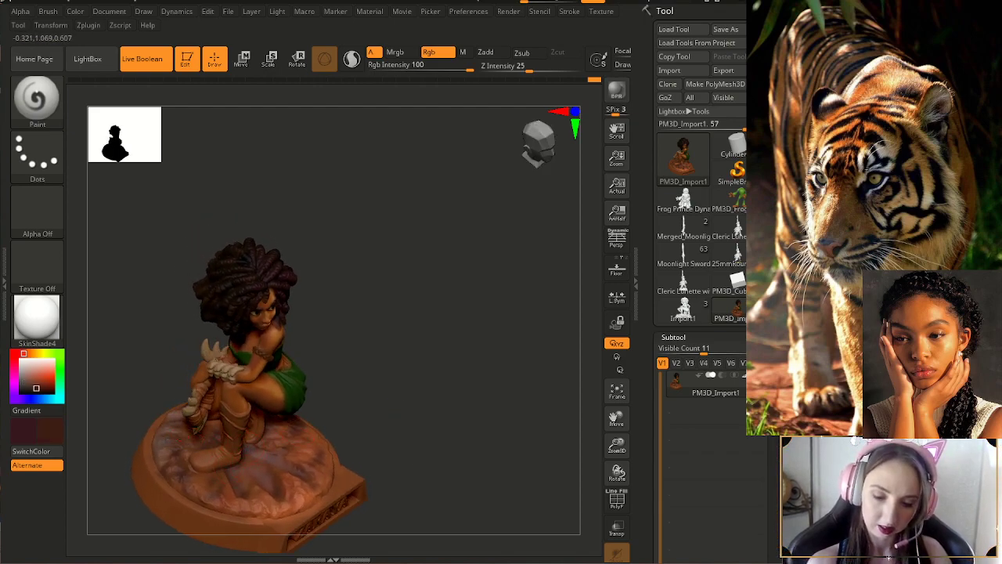
drag(391, 384, 435, 416)
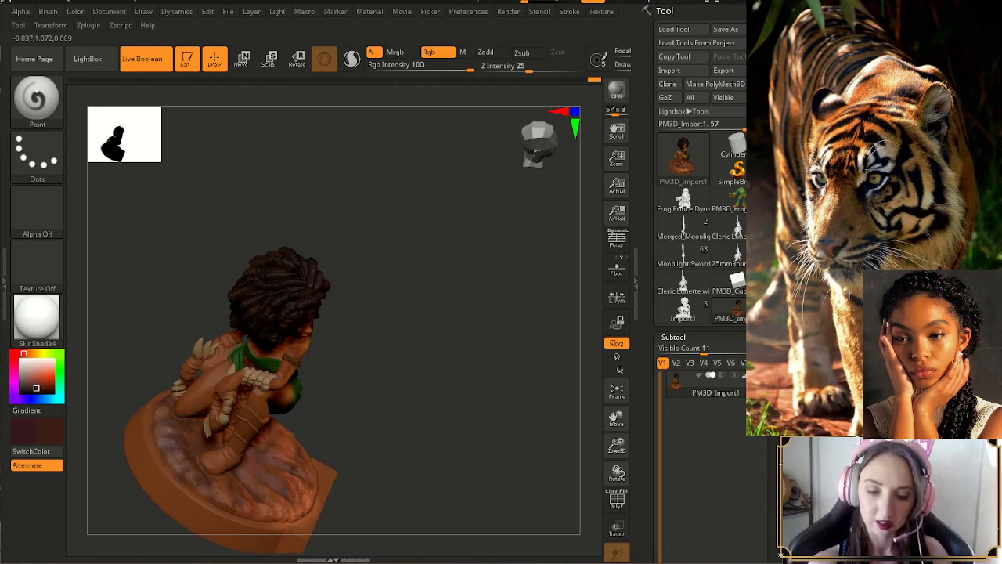
drag(396, 431, 375, 415)
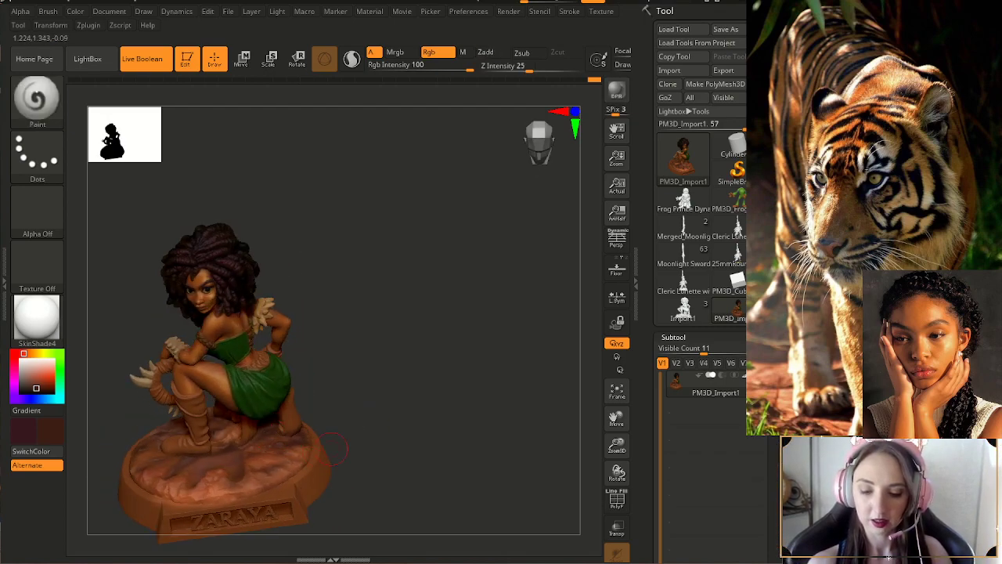
mouse_move(345, 440)
mouse_down()
mouse_move(395, 409)
mouse_move(376, 443)
mouse_move(389, 432)
mouse_up()
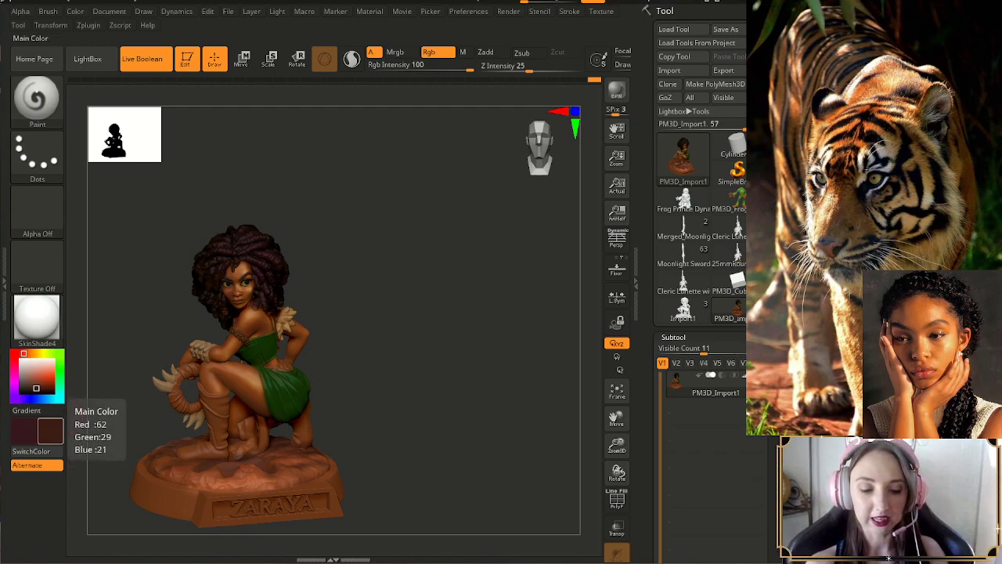
click(36, 451)
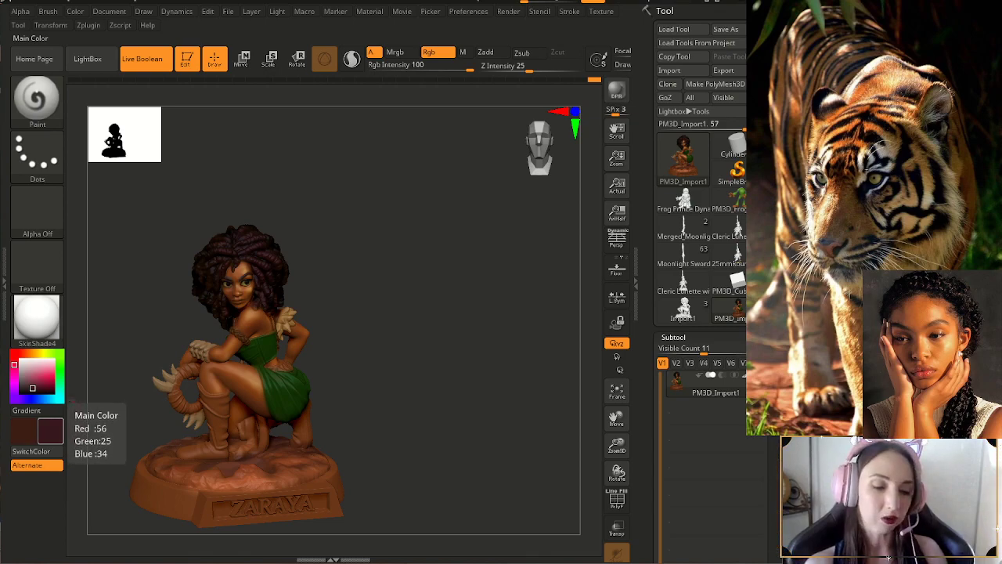
click(47, 451)
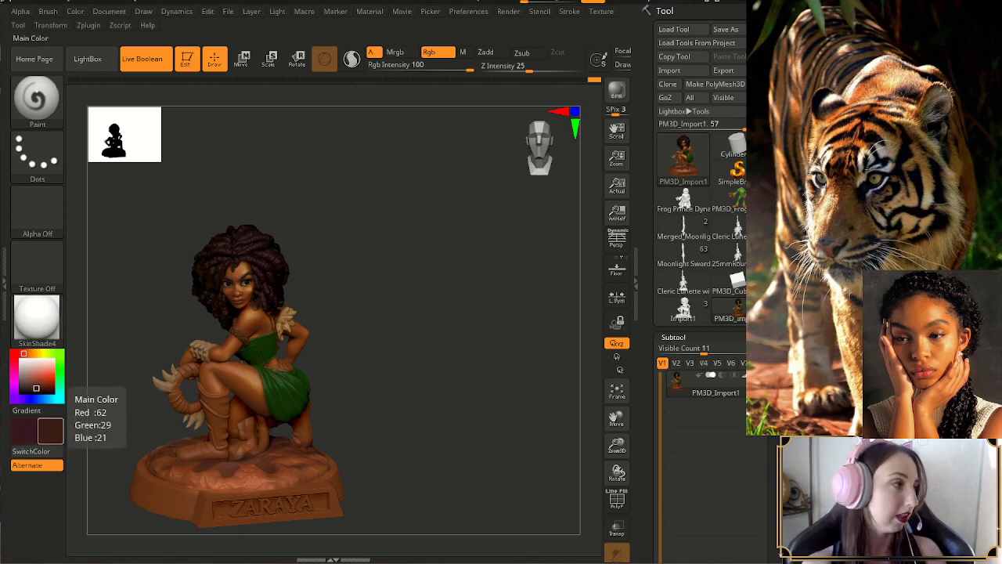
- Darken the colour to a near-black brown and paint shadow streaks into the ground around the figure's feet
drag(402, 360, 401, 399)
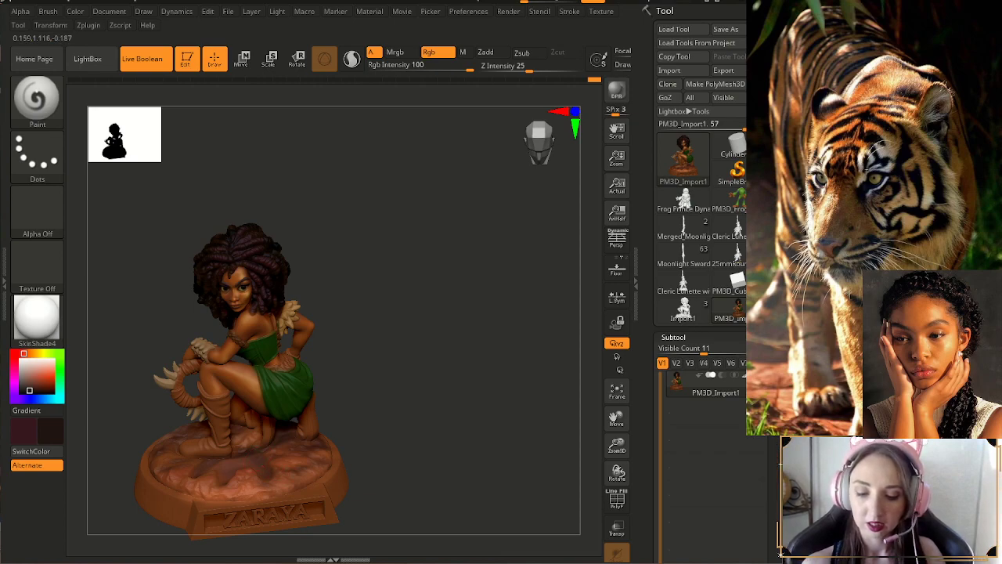
drag(360, 406, 357, 419)
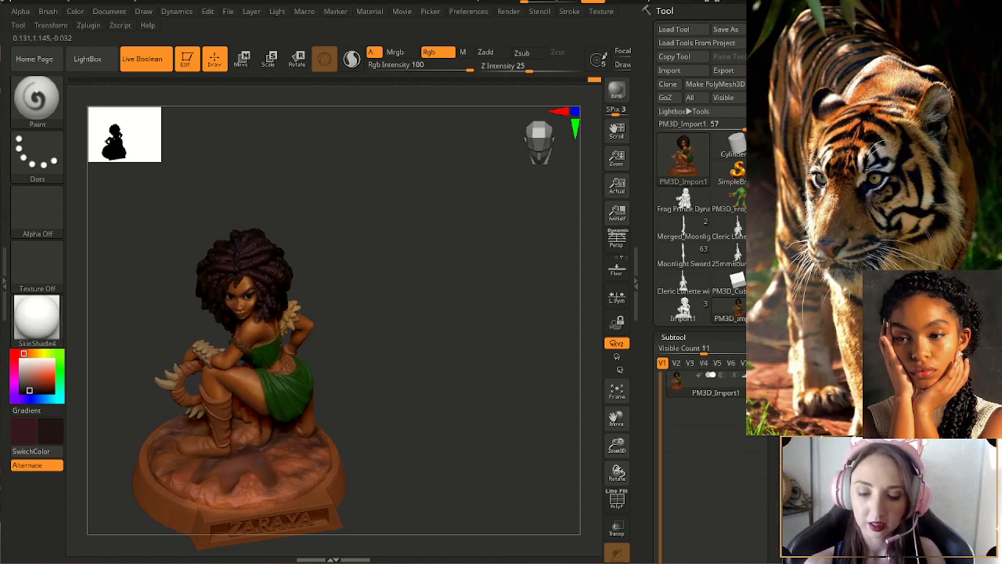
right_drag(251, 472, 251, 525)
drag(224, 474, 223, 487)
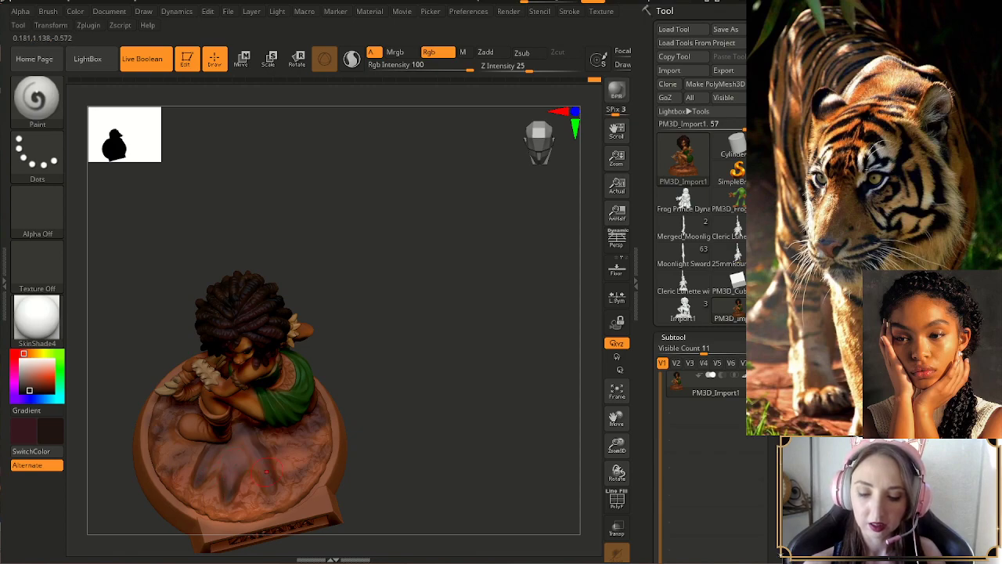
drag(345, 497, 335, 425)
right_drag(336, 422, 391, 437)
mouse_move(391, 437)
mouse_down()
mouse_move(349, 464)
mouse_move(327, 449)
mouse_move(362, 423)
mouse_move(386, 432)
mouse_up()
right_drag(387, 433, 415, 426)
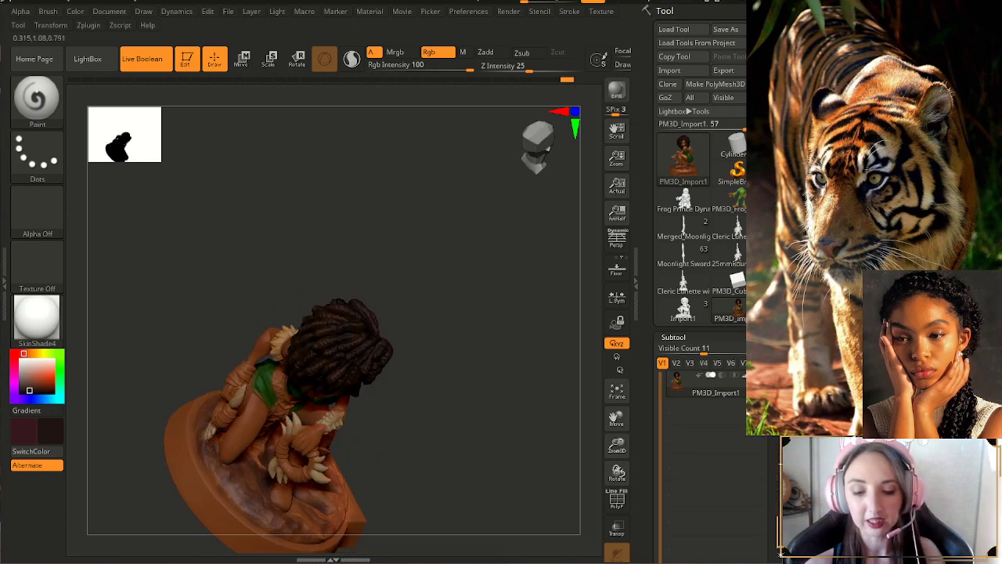
- Reduce the brush size and deepen the dark shading on the ground around the kneeling leg and far side
mouse_move(407, 429)
mouse_down()
mouse_move(379, 369)
mouse_move(393, 373)
mouse_move(380, 426)
mouse_up()
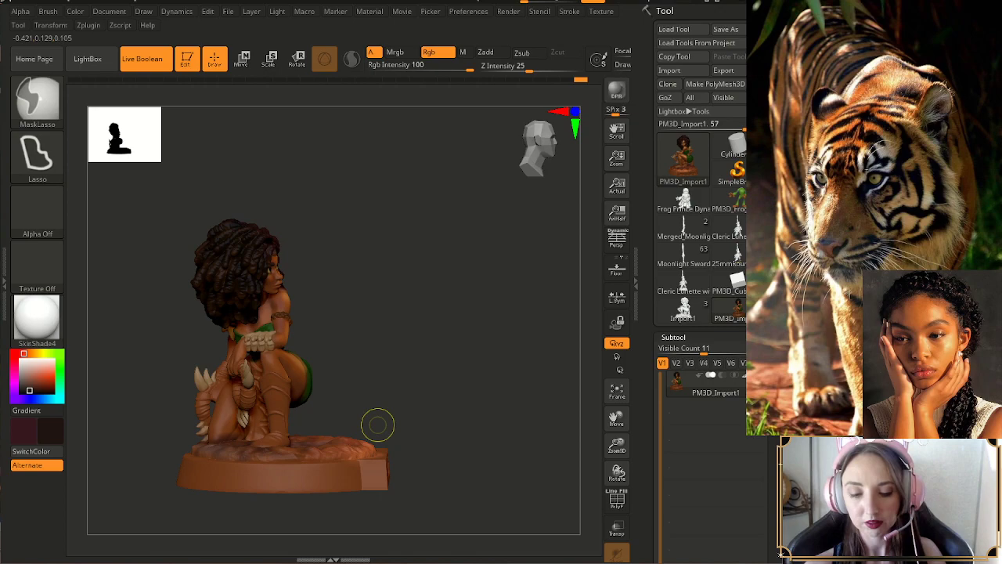
drag(353, 372, 323, 403)
key(s)
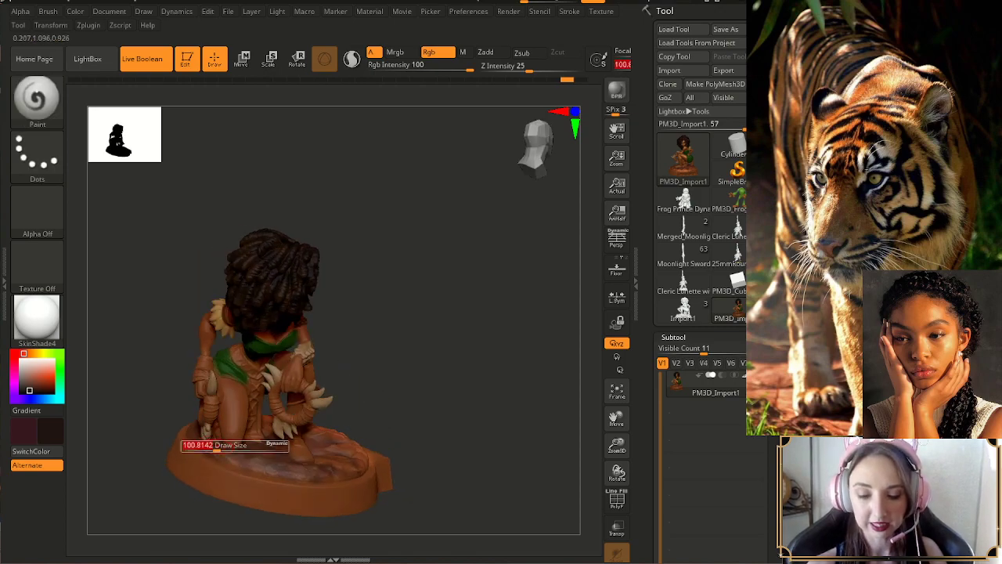
drag(237, 448, 227, 448)
mouse_move(364, 400)
mouse_down()
mouse_move(360, 419)
mouse_move(393, 391)
mouse_move(390, 378)
mouse_up()
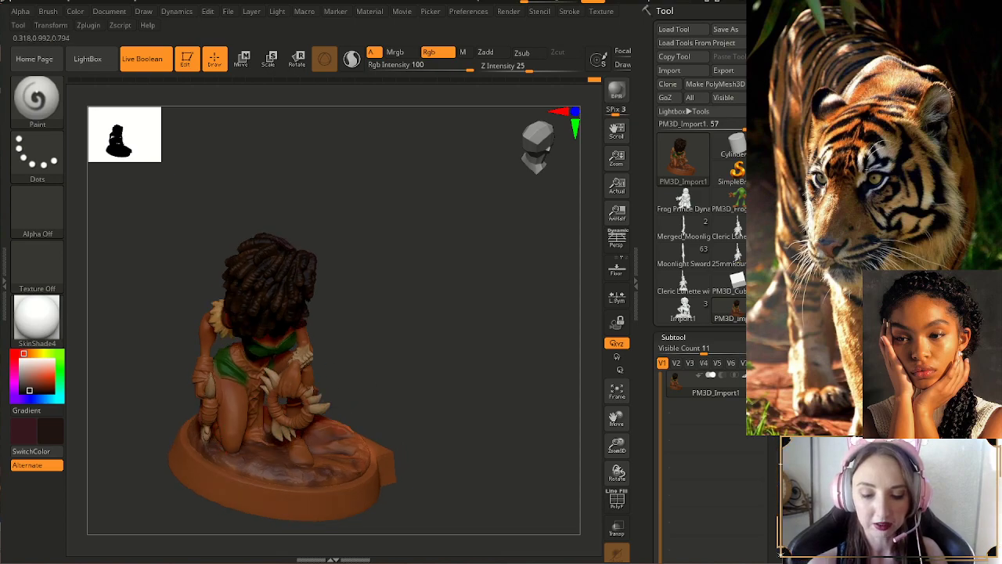
mouse_move(254, 440)
right_down()
mouse_move(349, 421)
mouse_move(301, 395)
mouse_move(412, 405)
mouse_move(389, 395)
mouse_move(383, 413)
mouse_move(415, 407)
mouse_move(384, 434)
mouse_move(438, 434)
mouse_move(421, 393)
mouse_move(468, 388)
mouse_move(415, 393)
right_up()
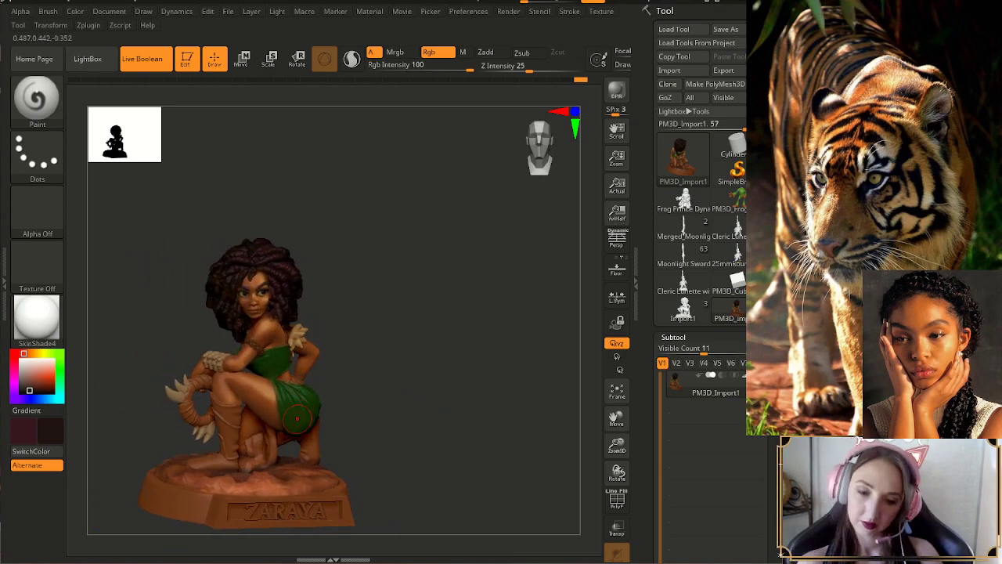
- Sample the skirt's dark green and paint the cloth strip hanging between the legs, front and back
key(c)
drag(617, 447, 617, 503)
key(shift+f)
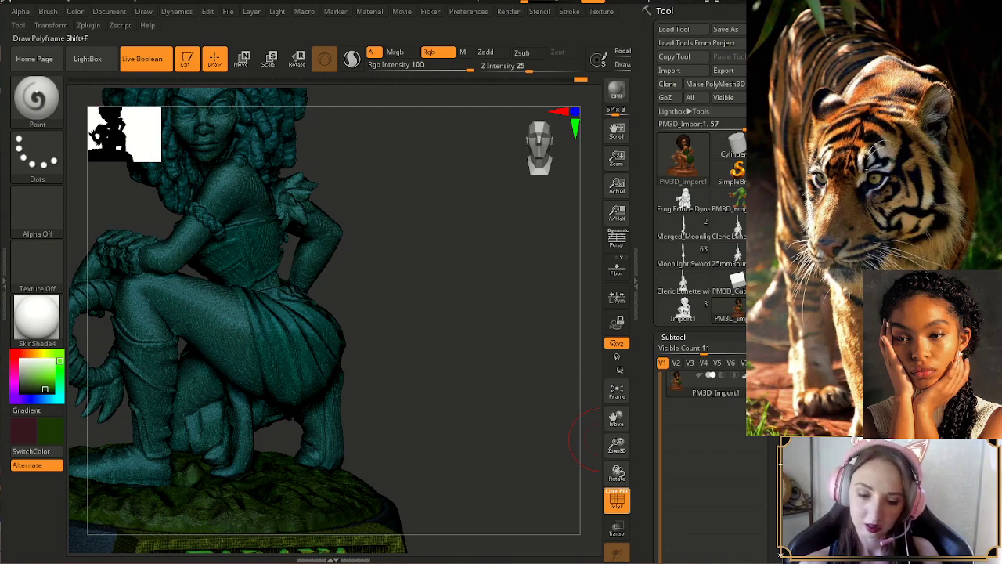
key(shift+f)
drag(245, 457, 241, 404)
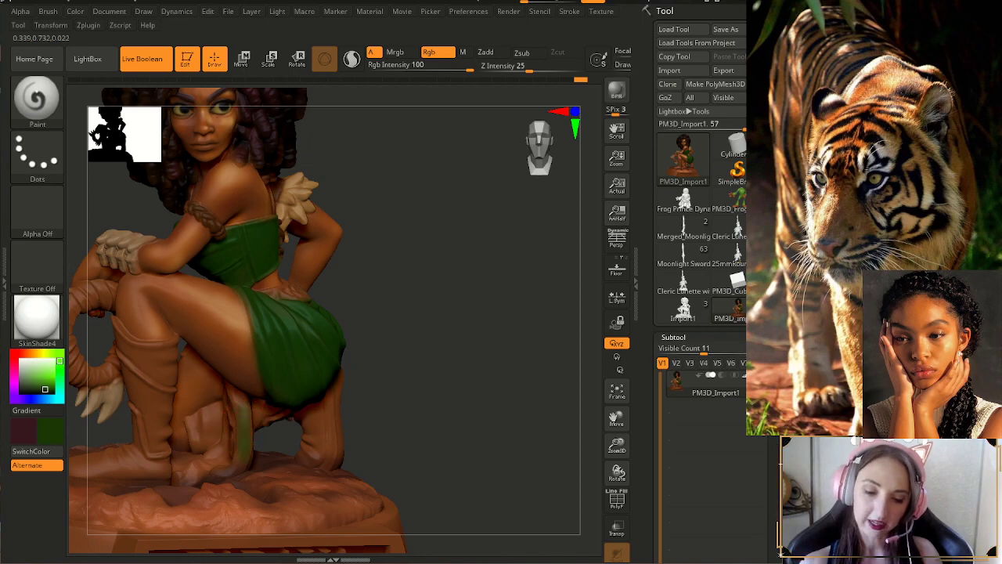
right_drag(285, 403, 266, 383)
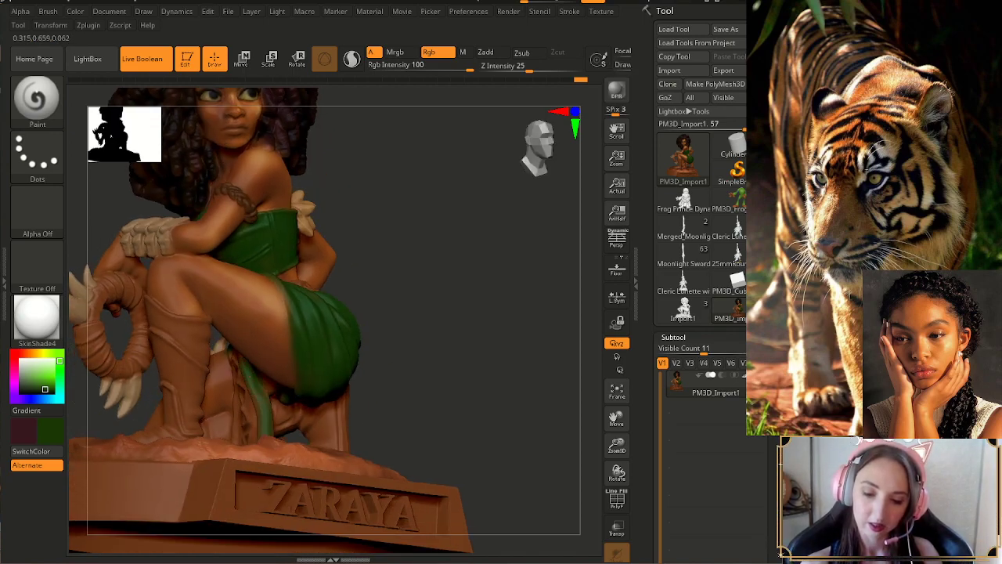
right_drag(264, 385, 272, 444)
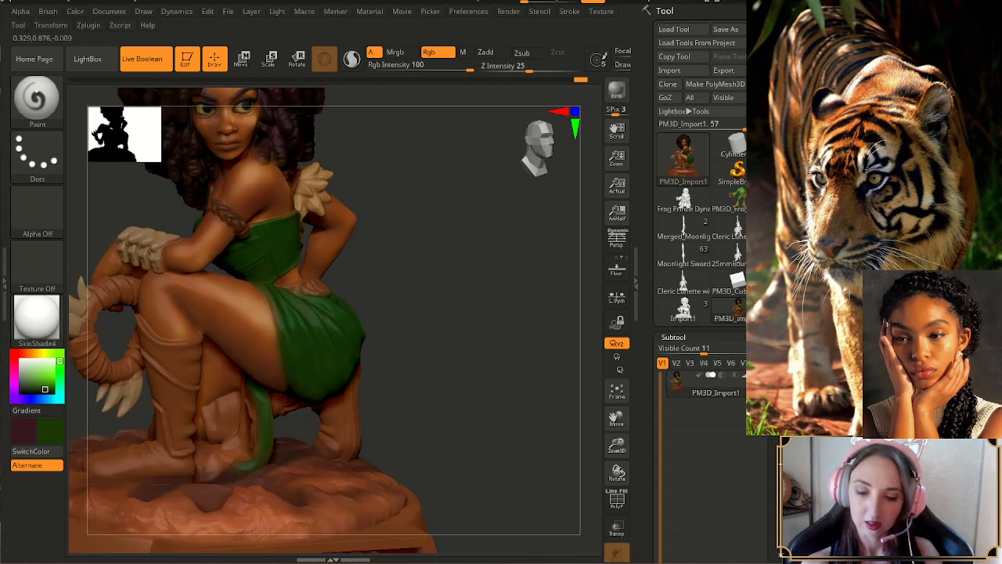
right_drag(301, 423, 299, 439)
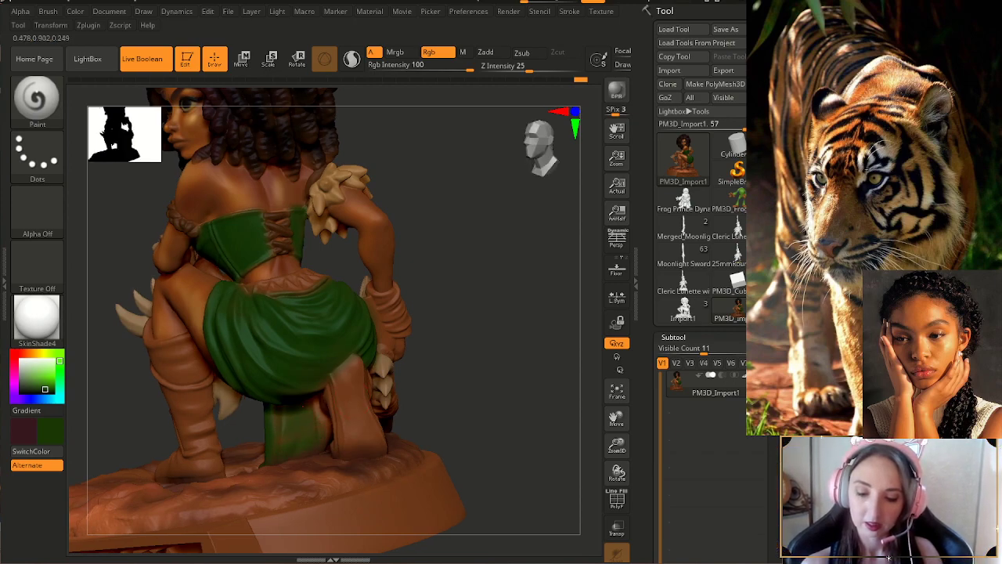
right_drag(278, 424, 301, 421)
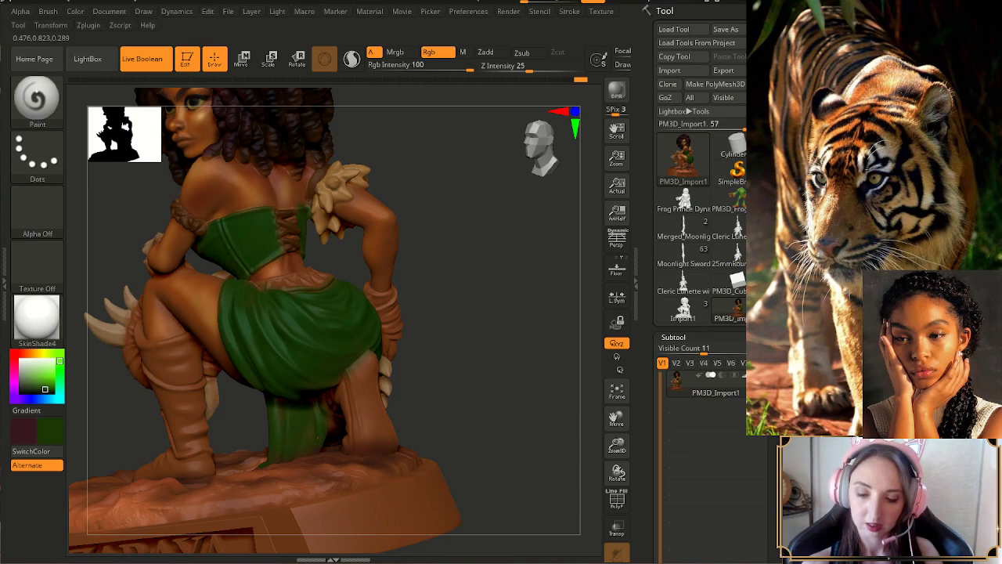
- Examine the painted cloth strip, clothing and shaded ground from the back, far side and front of the whole figure
right_drag(379, 397, 525, 385)
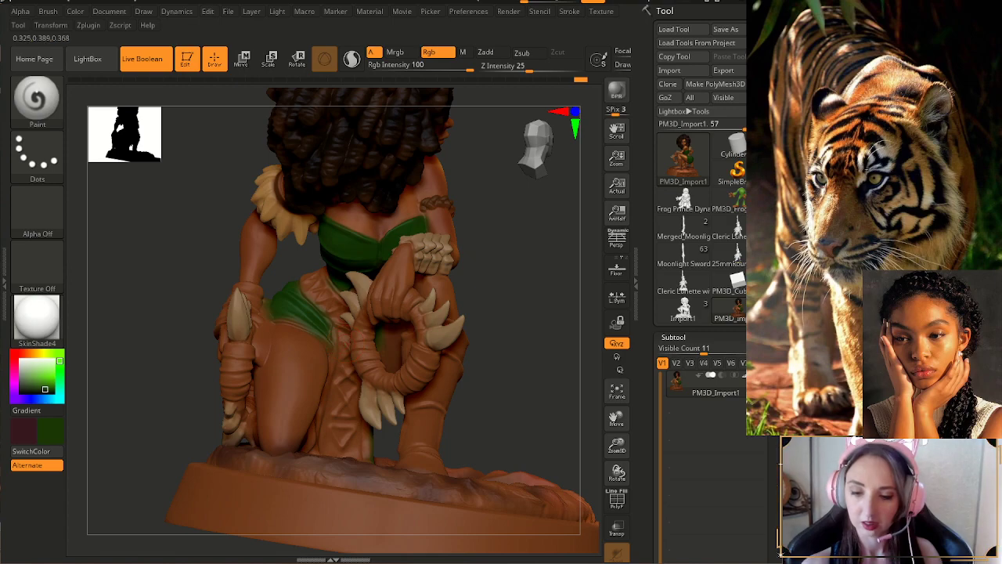
mouse_move(541, 386)
right_down()
mouse_move(512, 365)
mouse_move(496, 368)
right_up()
drag(617, 447, 614, 413)
right_drag(532, 440, 593, 435)
right_drag(431, 291, 402, 300)
alt+right_drag(402, 301, 366, 310)
right_drag(446, 328, 457, 335)
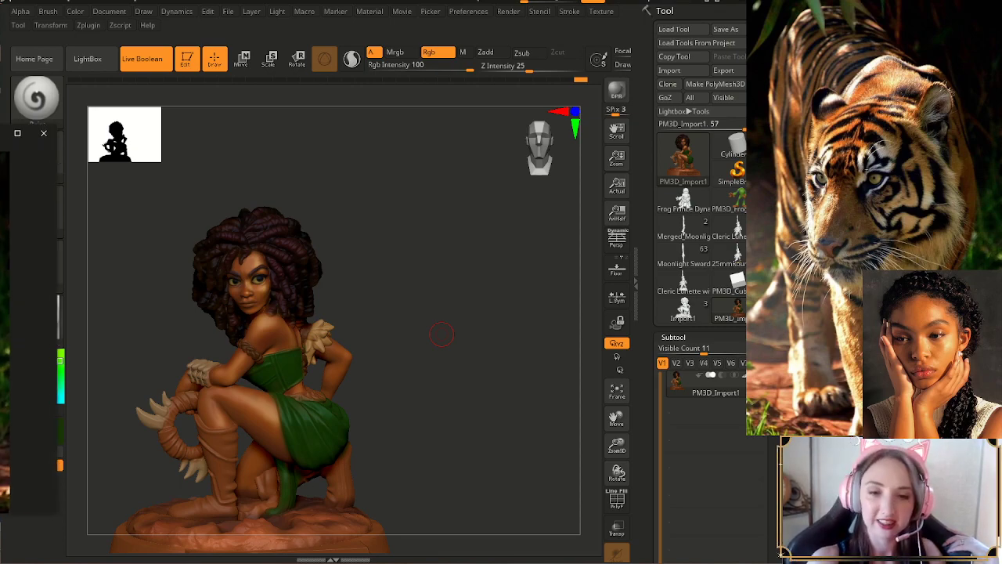
- Switch to the image viewer and bring up the tiger reference photo over the canvas
drag(0, 132, 192, 124)
click(242, 119)
click(242, 119)
click(242, 119)
click(242, 119)
click(242, 119)
click(242, 119)
click(242, 119)
click(242, 119)
click(353, 314)
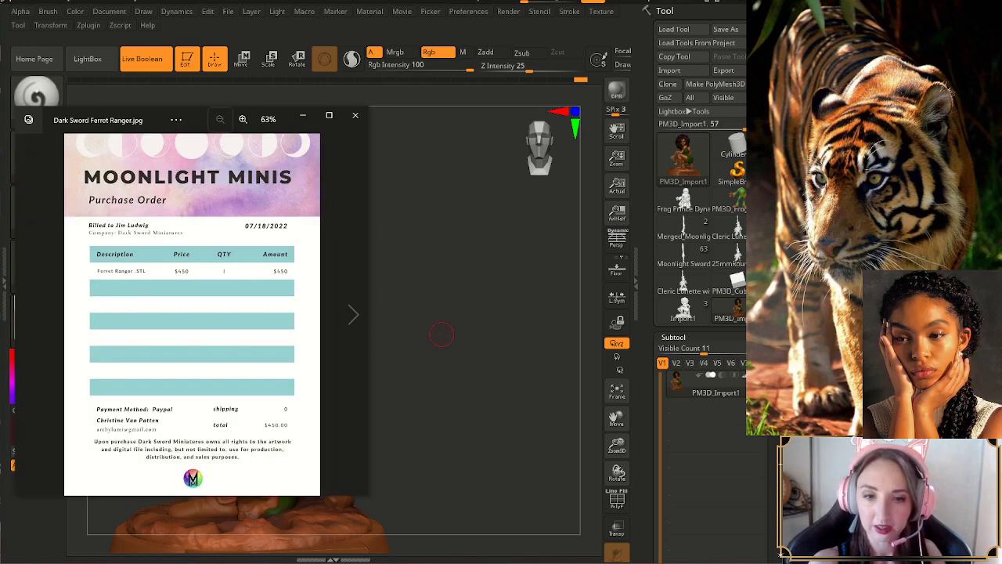
key(Left)
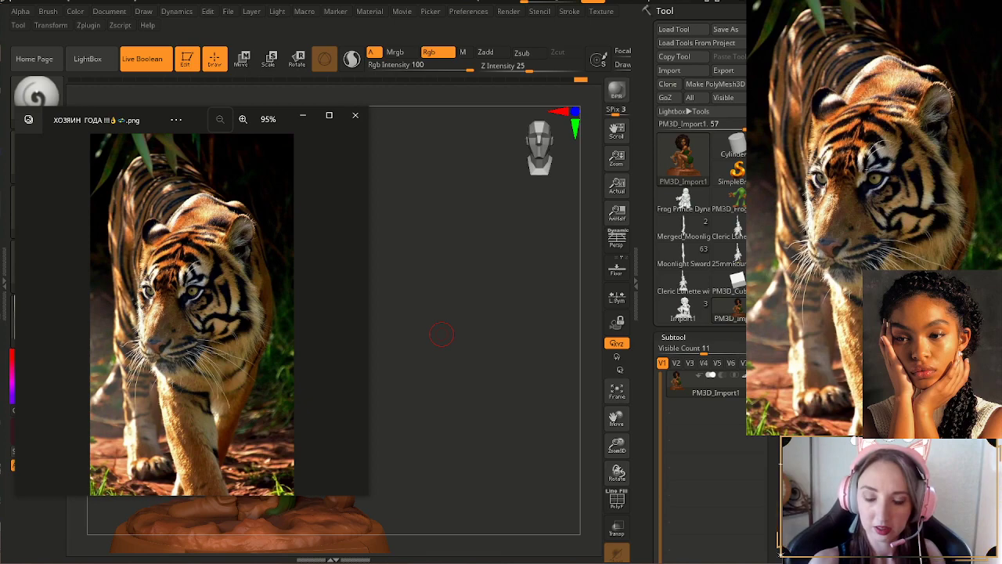
click(243, 119)
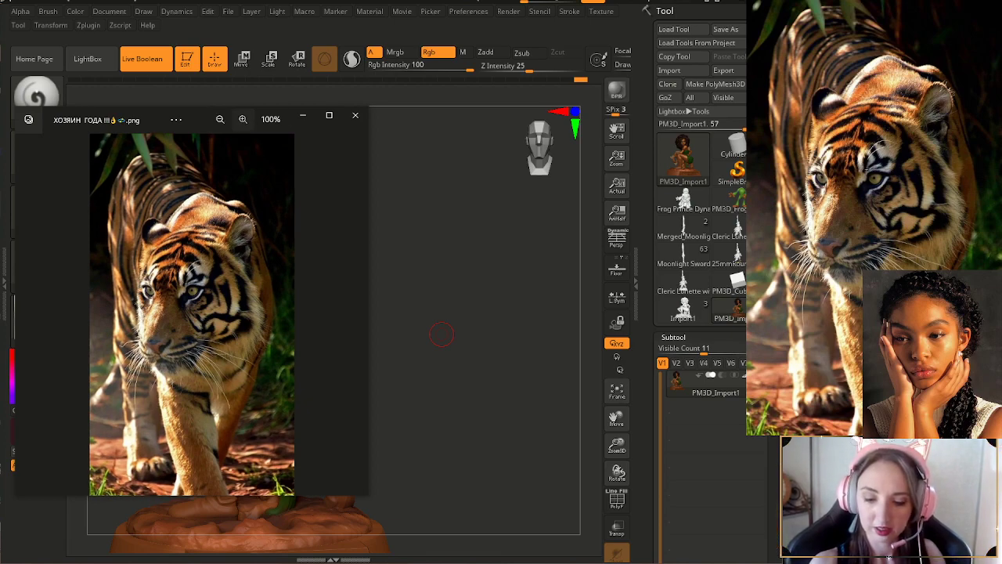
- Magnify the tiger's front legs and the reddish ground in the photo to study the colours, and move the viewer aside
scroll(255, 405, up, 10)
drag(255, 406, 306, 254)
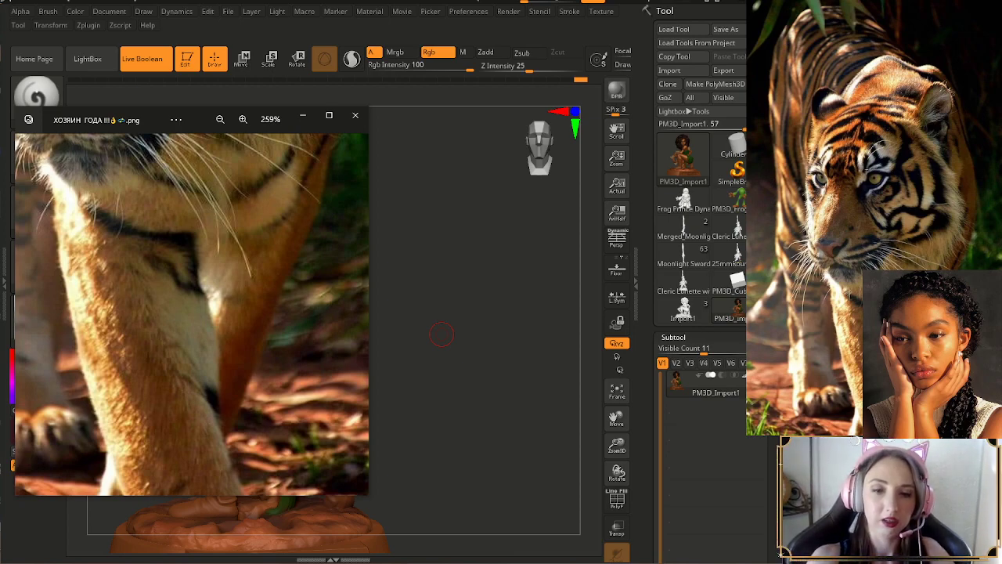
drag(152, 118, 83, 125)
click(425, 395)
drag(425, 395, 435, 407)
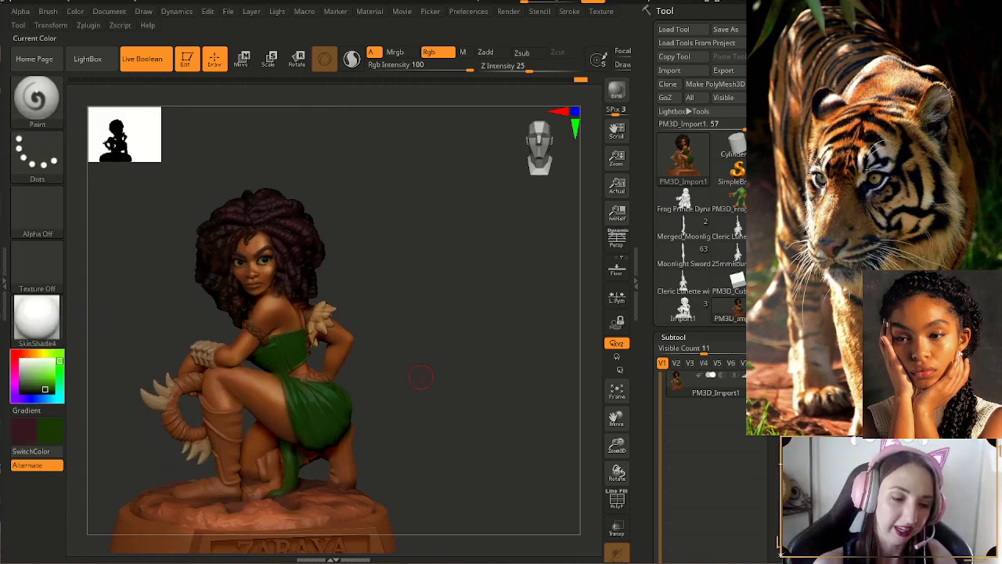
- Set the paint colour to a dark reddish brown (red 113, green 33, blue 9) and paint the raised leg's boot and foot
click(21, 354)
key(c)
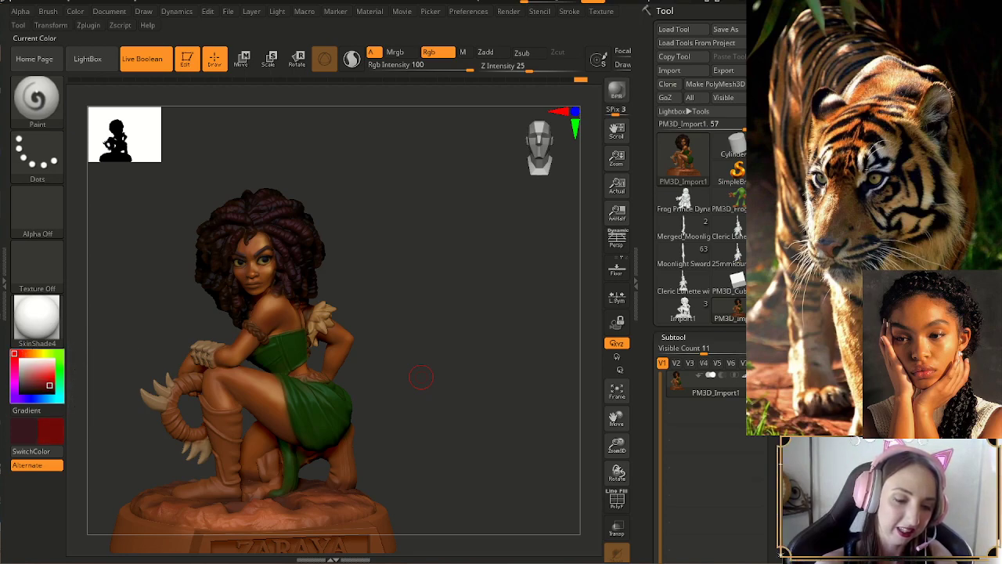
key(c)
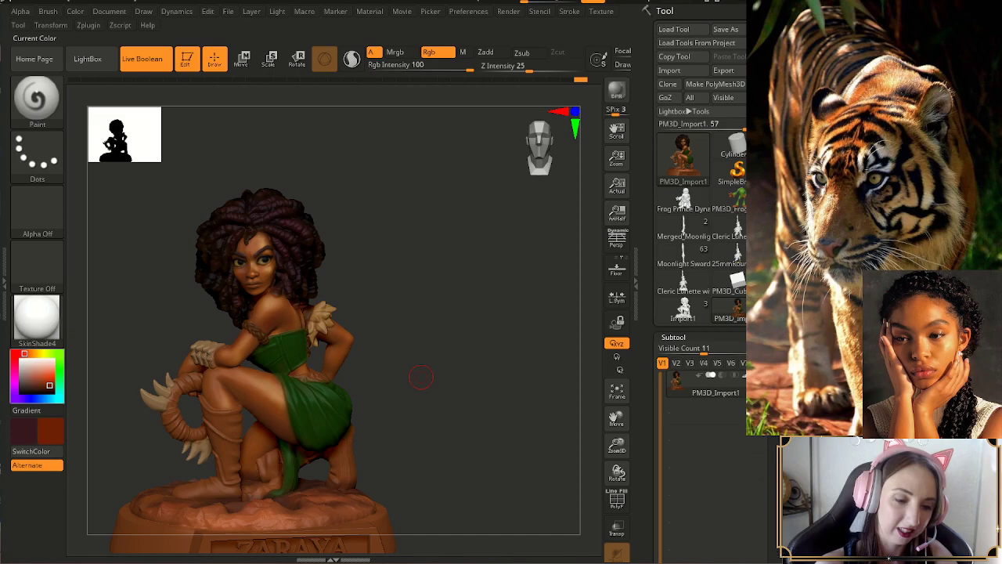
key(c)
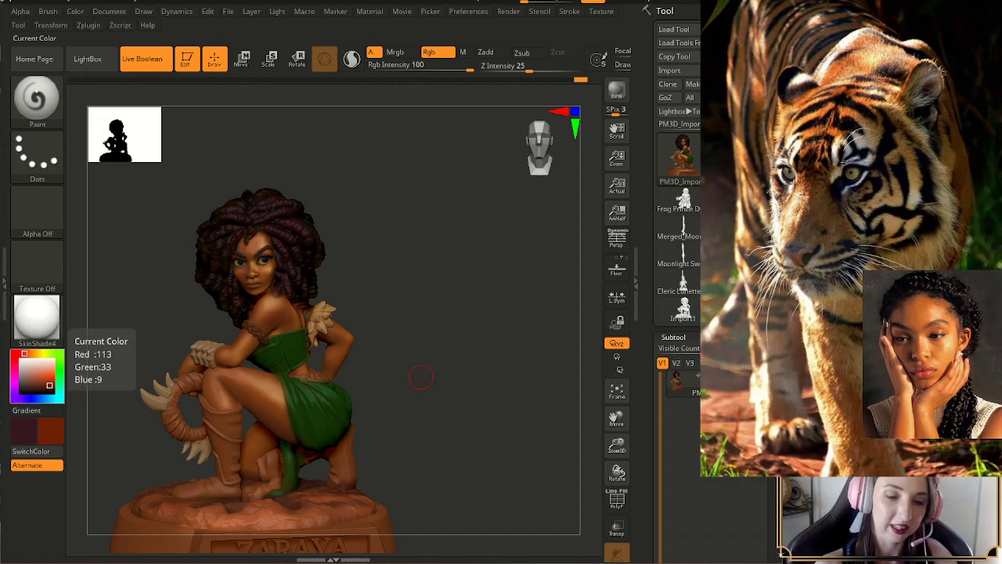
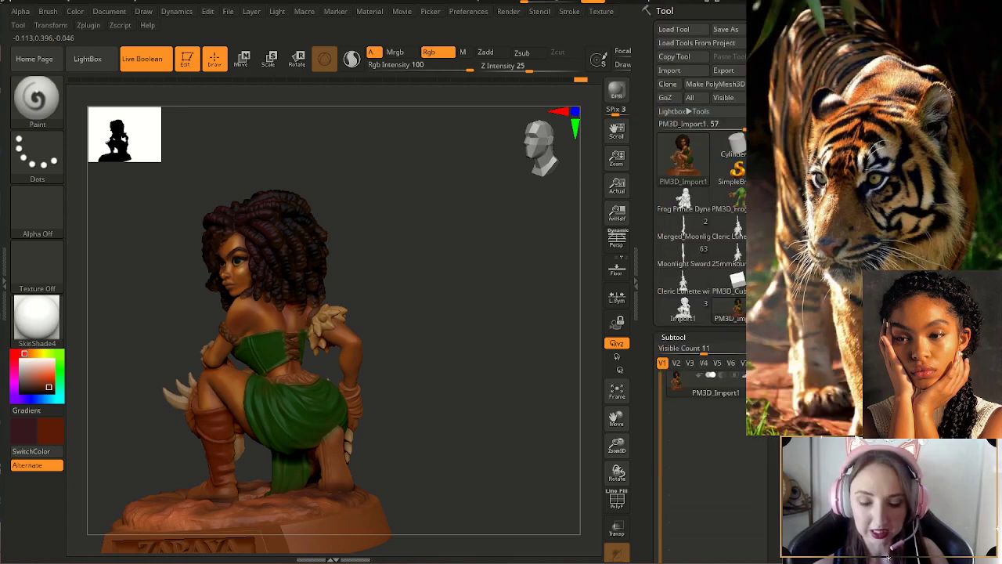
drag(375, 387, 467, 416)
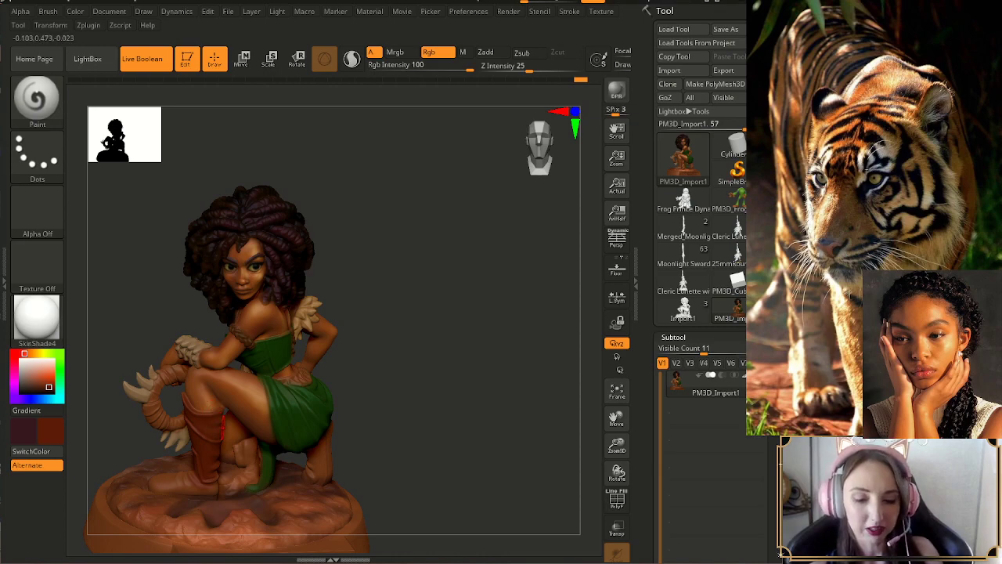
drag(414, 407, 388, 387)
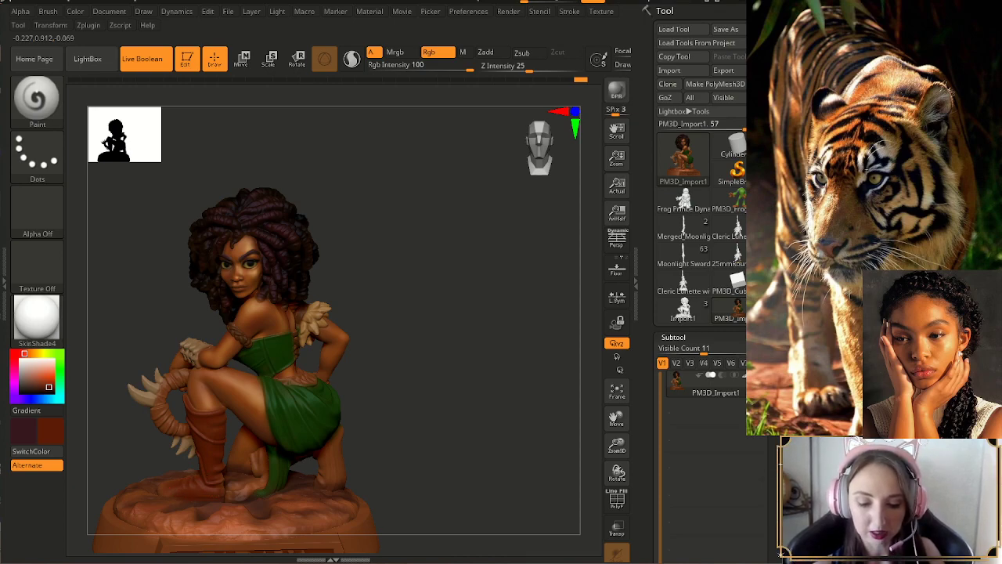
drag(423, 376, 479, 375)
mouse_move(373, 407)
mouse_down()
mouse_move(418, 416)
mouse_move(389, 414)
mouse_up()
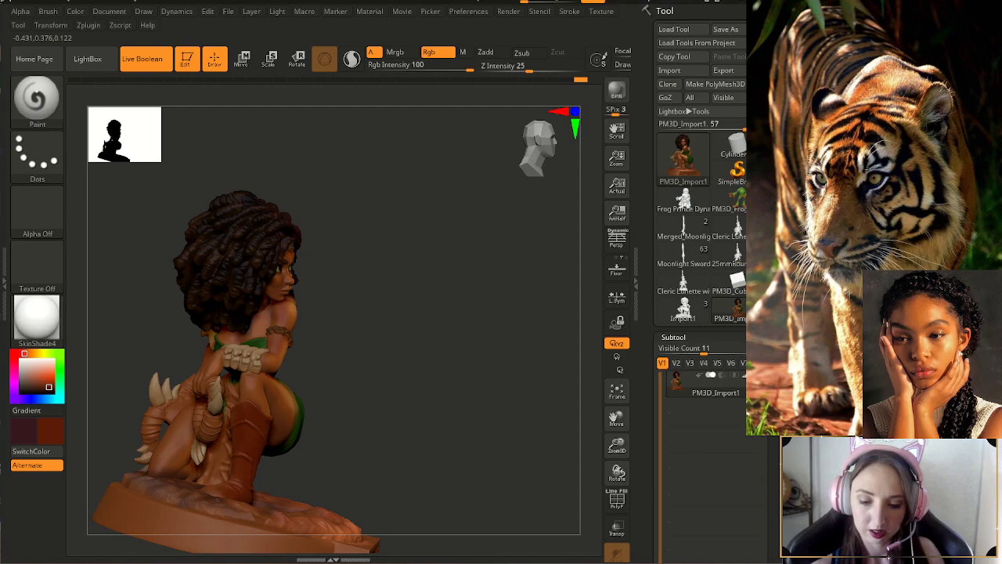
- Extend the reddish brown over the back and inner side of the raised leg's boot
drag(415, 383, 406, 440)
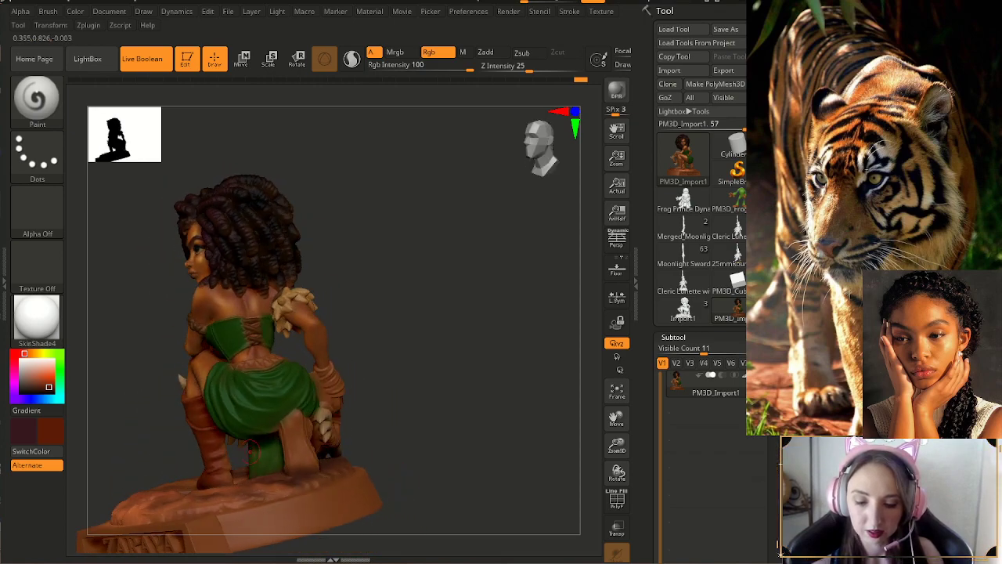
drag(485, 392, 356, 410)
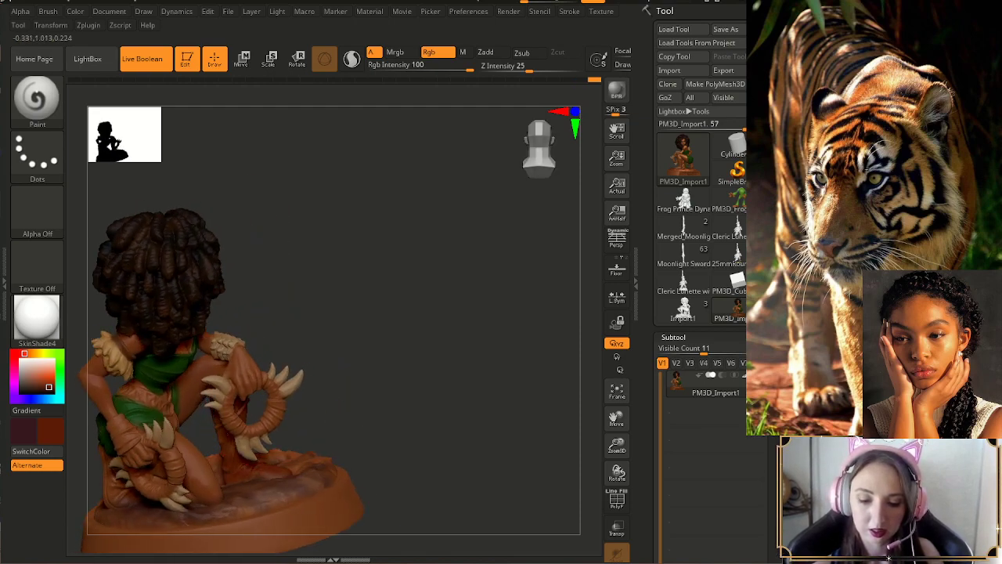
drag(302, 415, 339, 413)
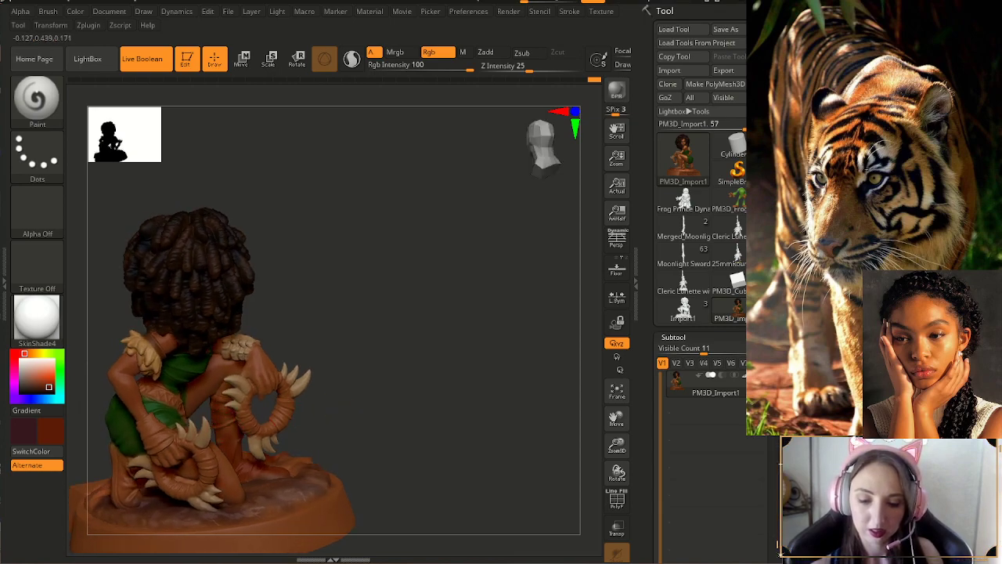
drag(322, 349, 341, 358)
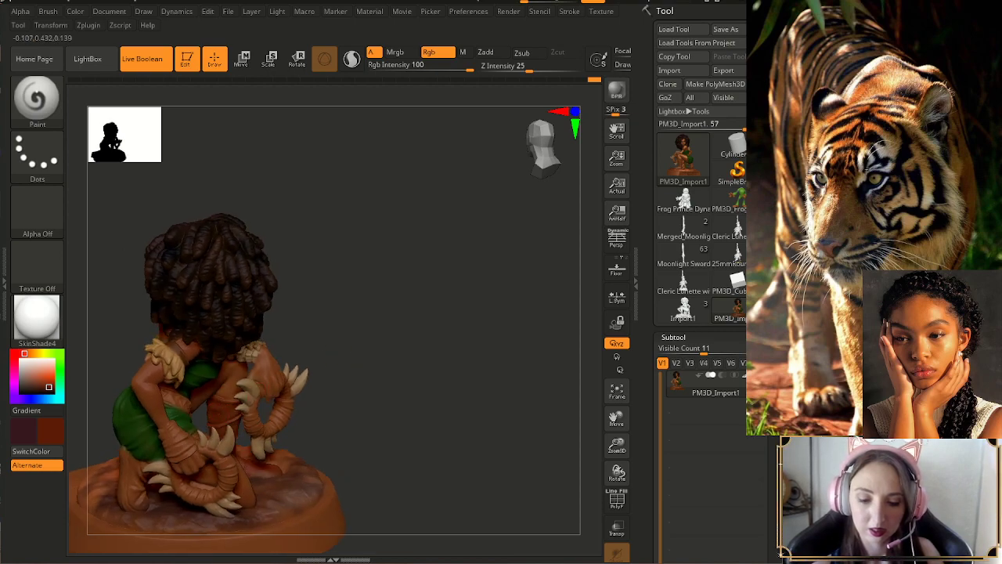
drag(332, 357, 315, 288)
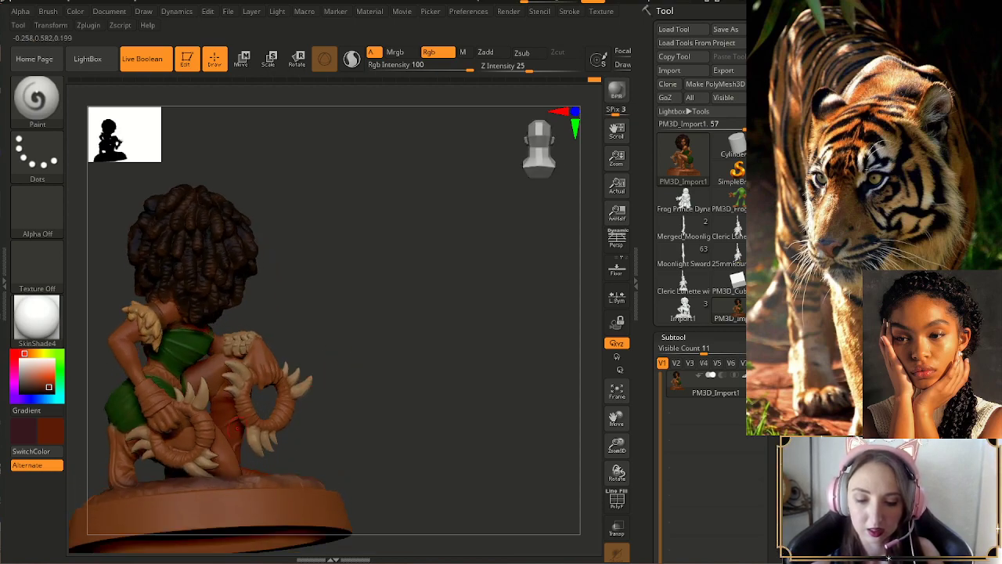
drag(353, 391, 244, 446)
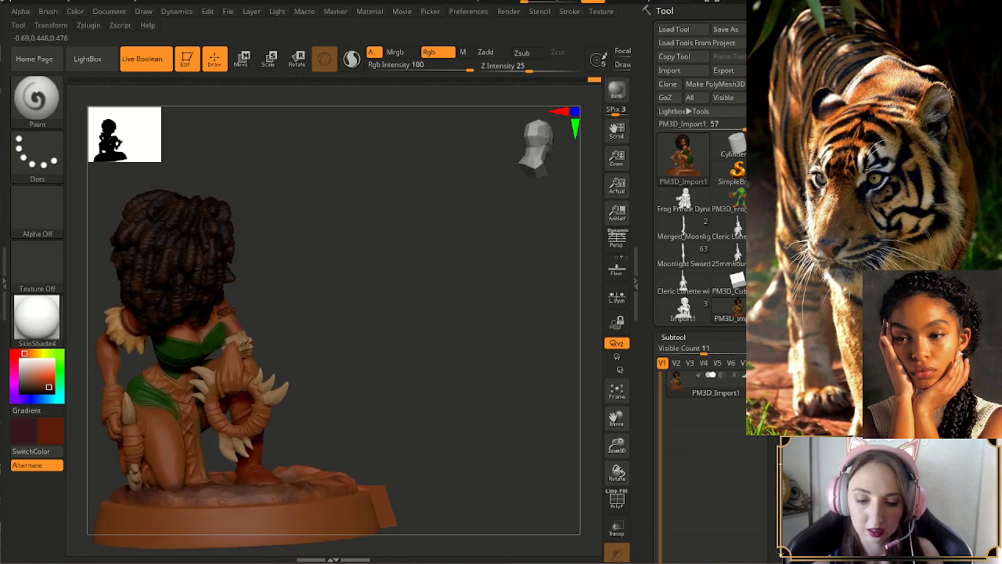
drag(423, 398, 385, 435)
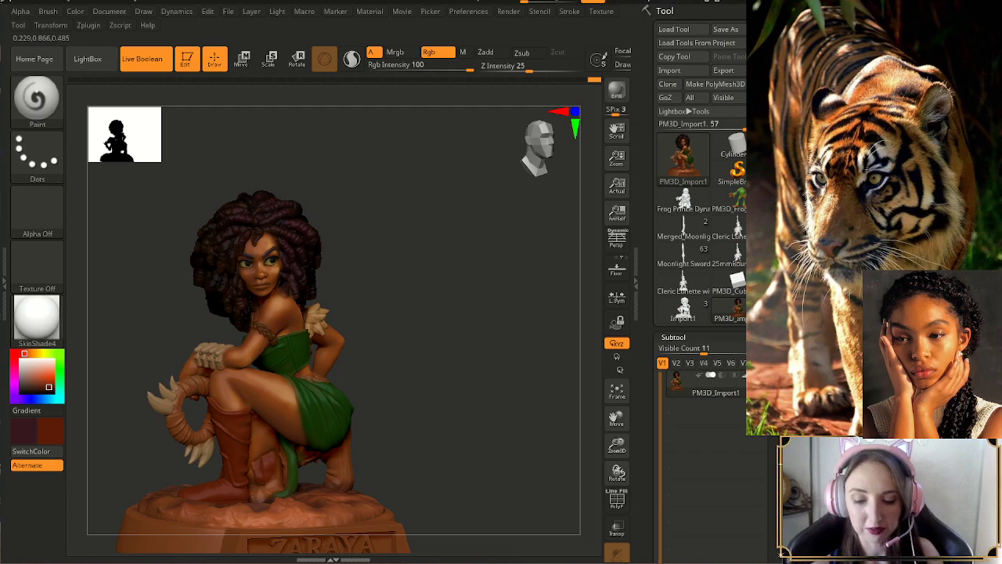
- Undo the last two strokes and paint the kneeling leg's boot reddish brown from the front and back
key(ctrl+z)
key(ctrl+z)
drag(438, 462, 439, 427)
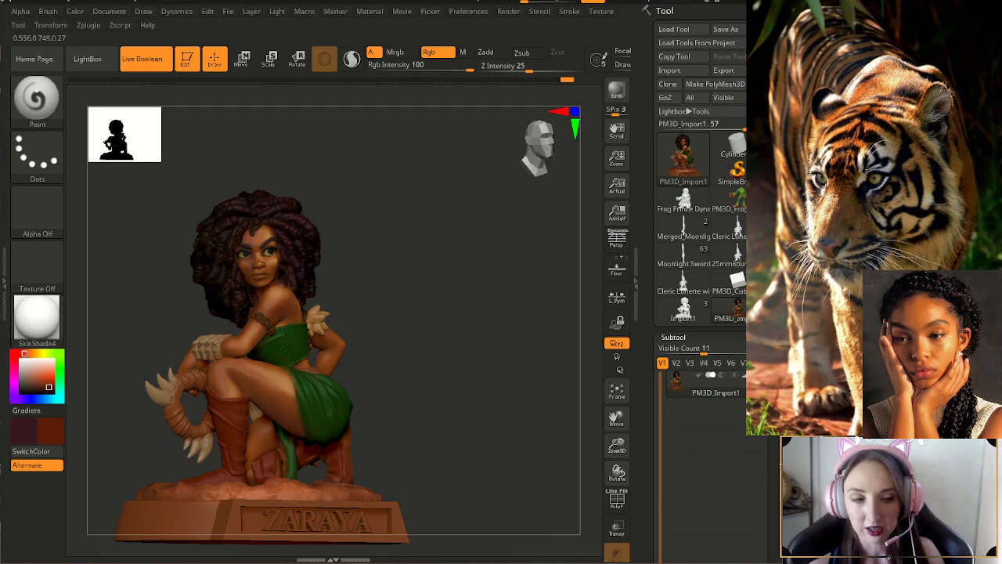
drag(368, 468, 349, 442)
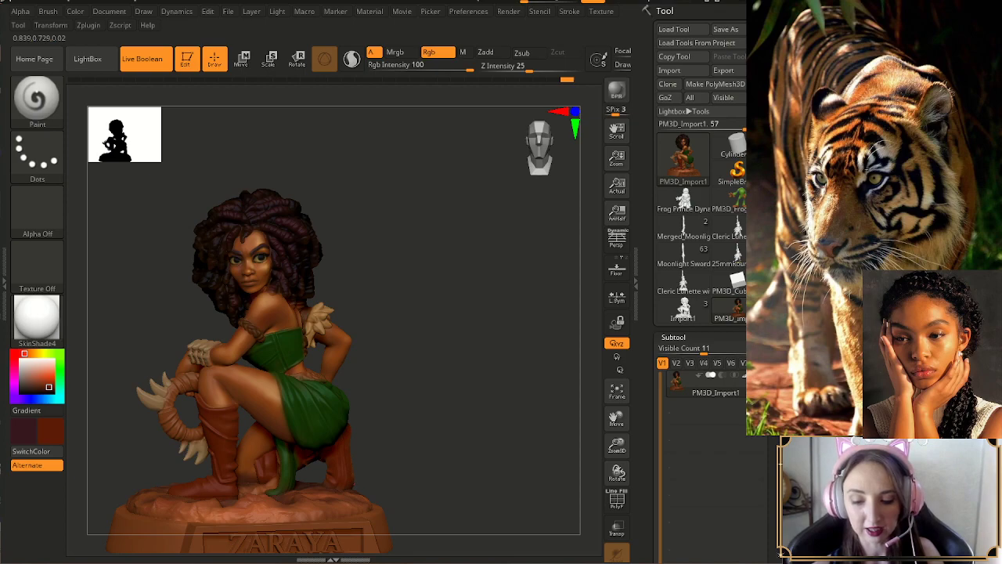
drag(392, 438, 425, 438)
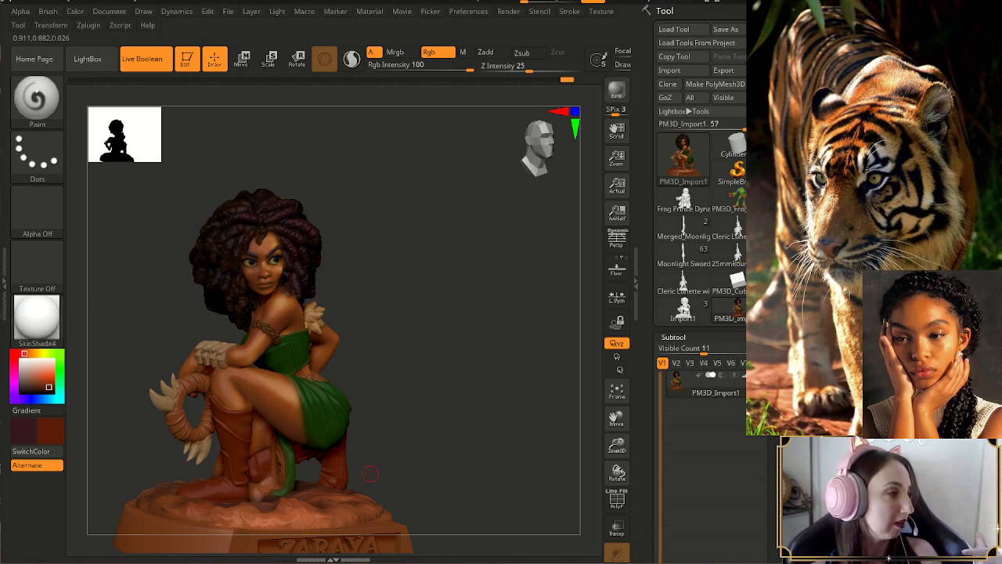
drag(403, 454, 258, 442)
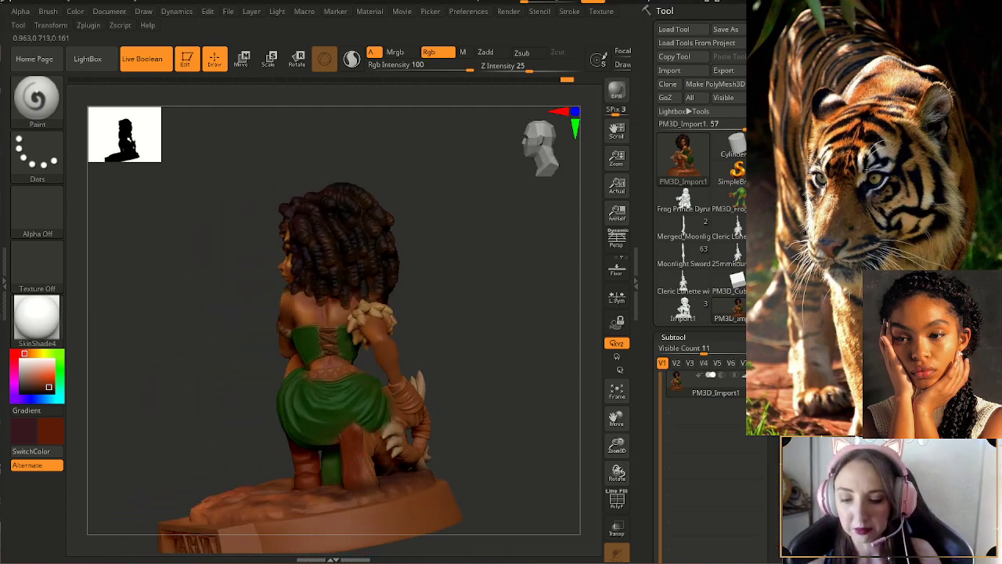
drag(211, 438, 302, 443)
drag(362, 438, 368, 433)
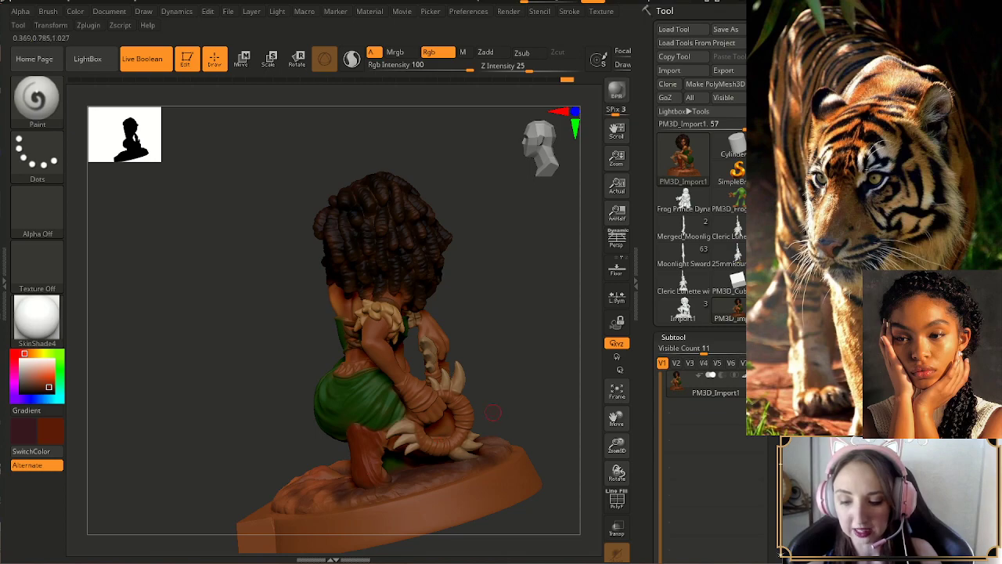
- Fill in the remaining outer side, sole and edges of the kneeling leg's boot with the same reddish brown
drag(196, 439, 246, 439)
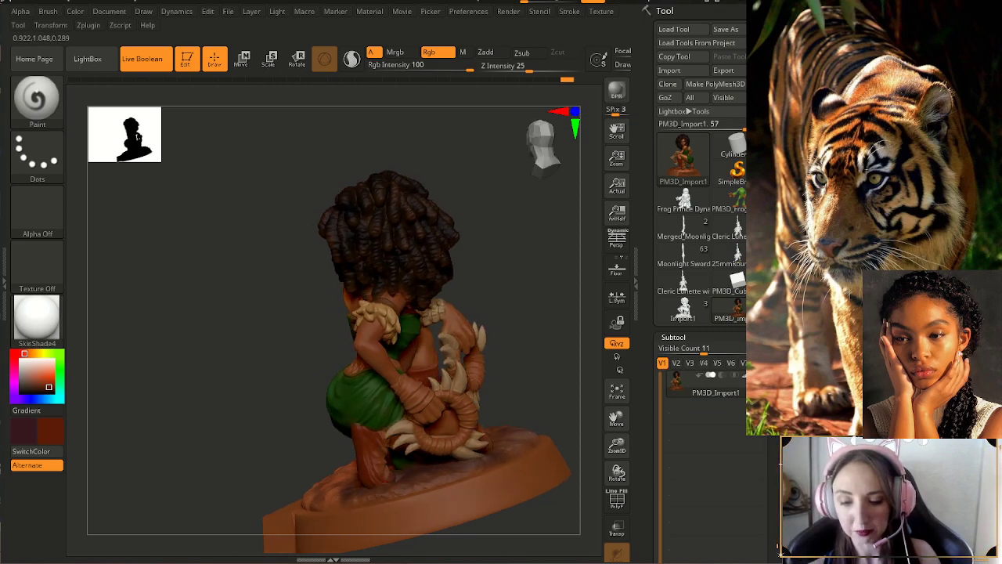
alt+drag(532, 313, 491, 321)
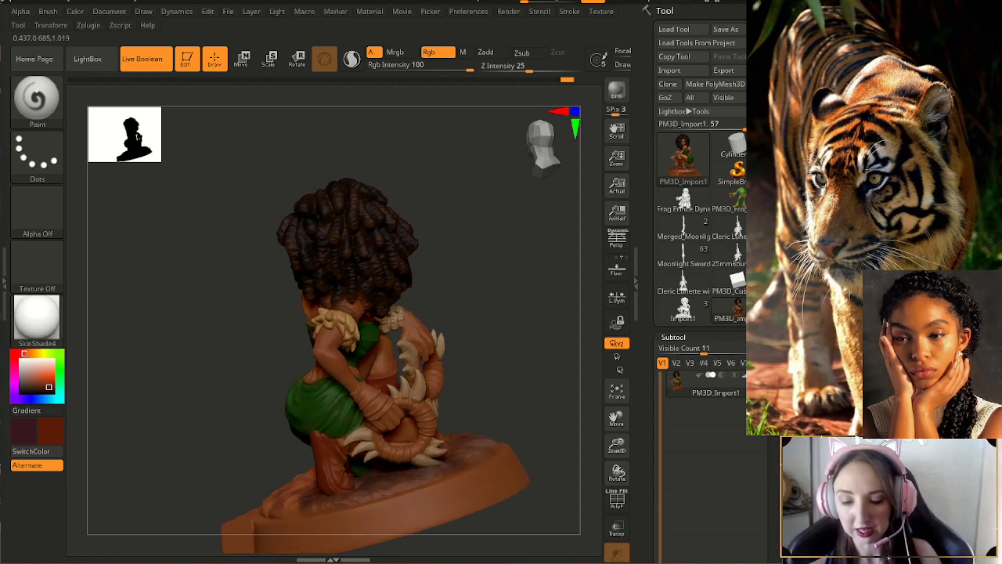
drag(196, 392, 258, 384)
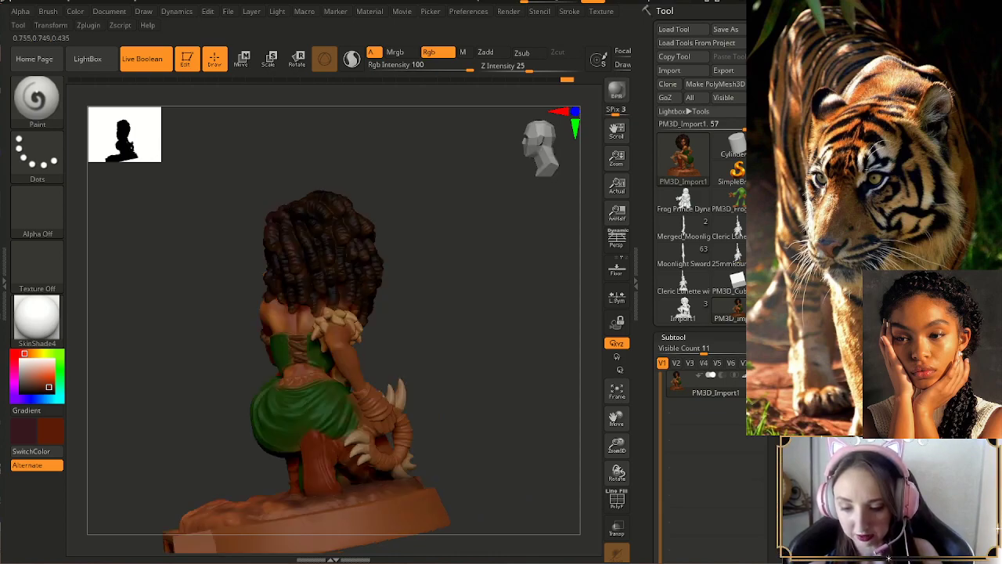
drag(485, 352, 509, 317)
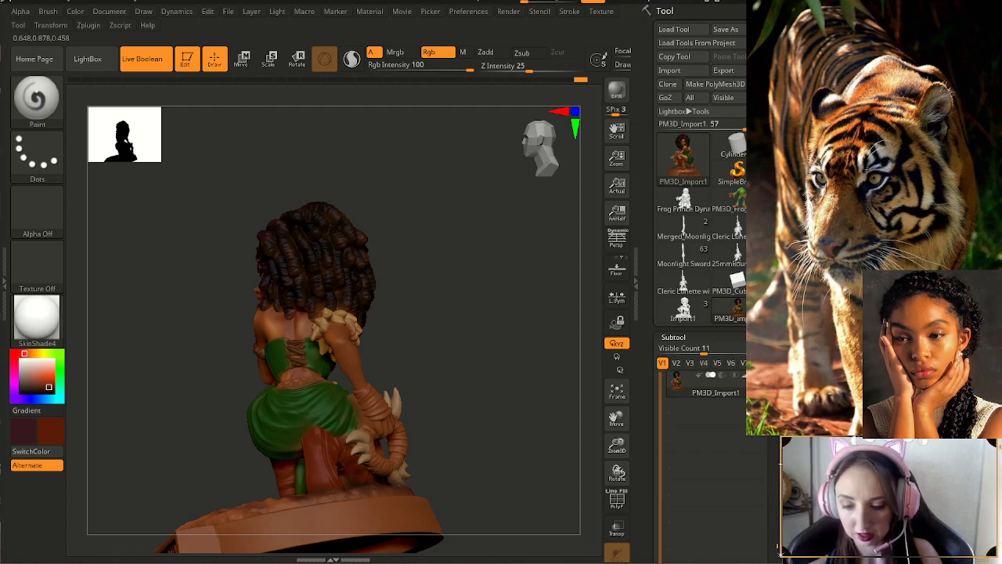
drag(517, 427, 470, 435)
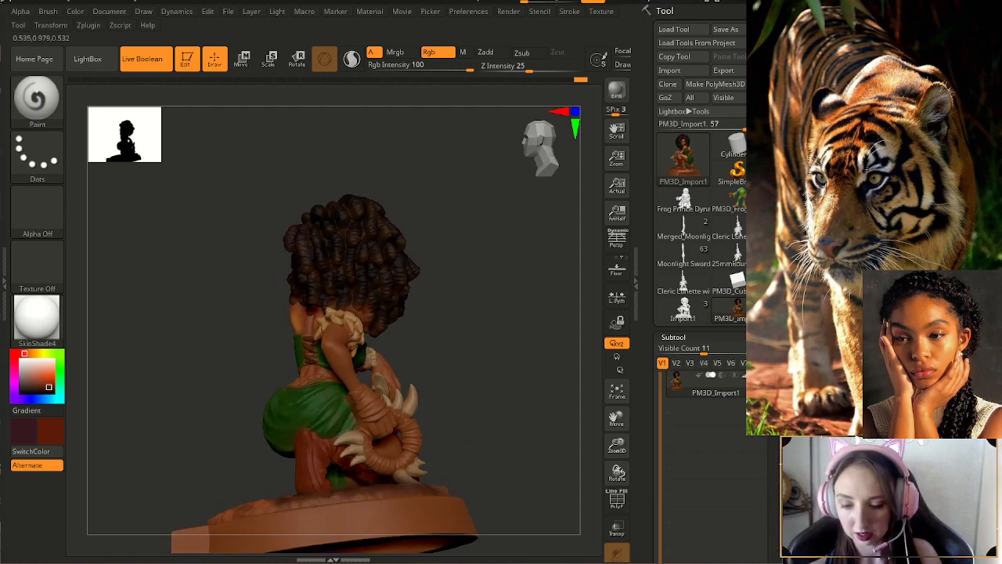
drag(532, 391, 439, 389)
drag(889, 558, 780, 552)
mouse_move(579, 360)
mouse_down()
mouse_move(509, 368)
mouse_move(501, 382)
mouse_move(512, 405)
mouse_up()
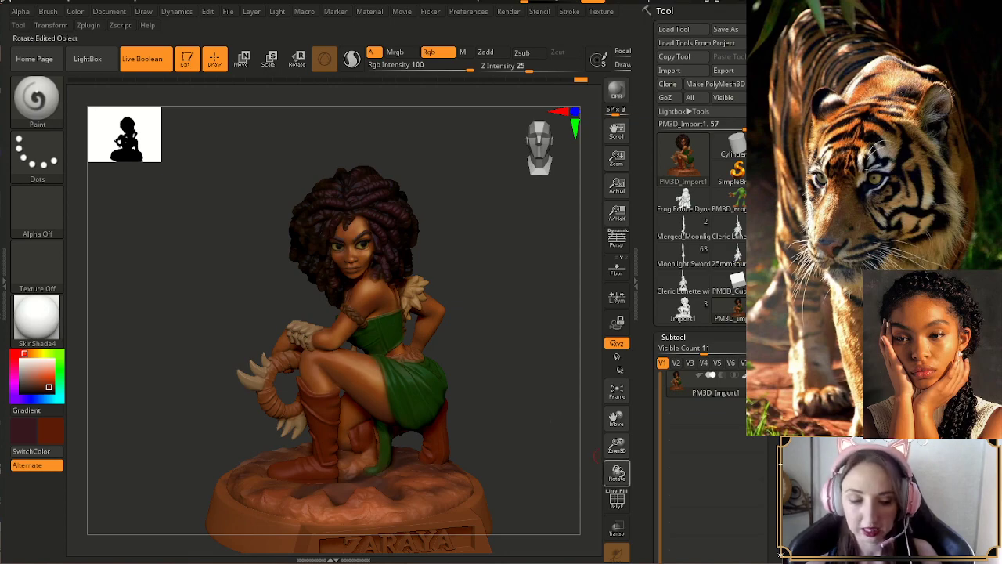
- Change the paint colour from reddish brown to a brighter golden ochre brown
drag(617, 446, 615, 470)
alt+drag(486, 339, 478, 329)
alt+drag(535, 399, 526, 391)
drag(526, 391, 525, 412)
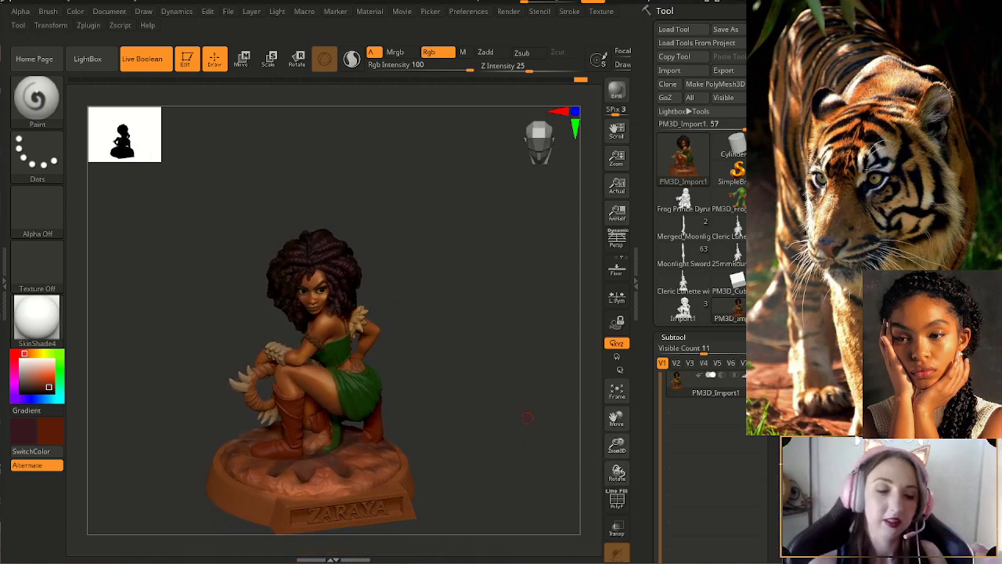
click(34, 353)
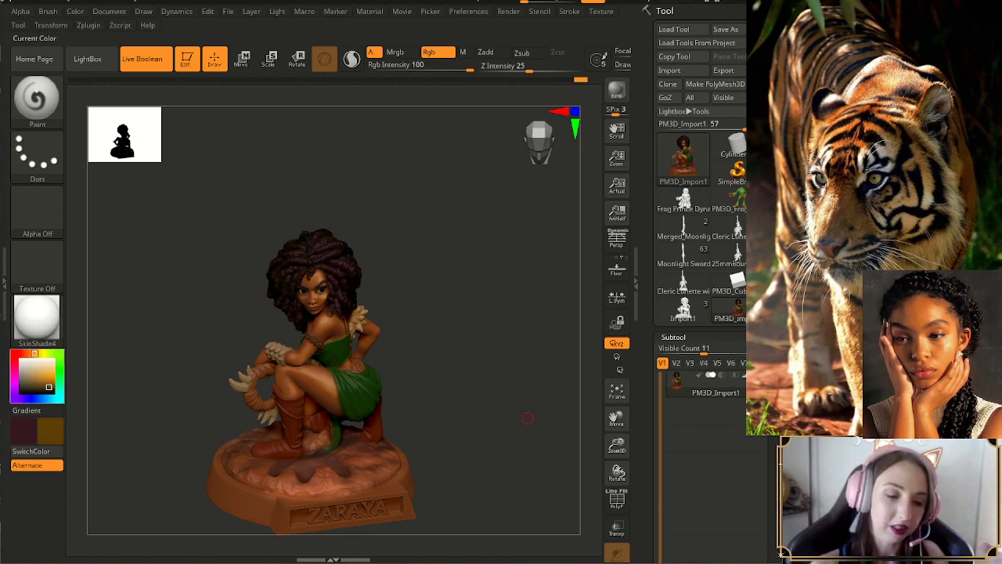
key(c)
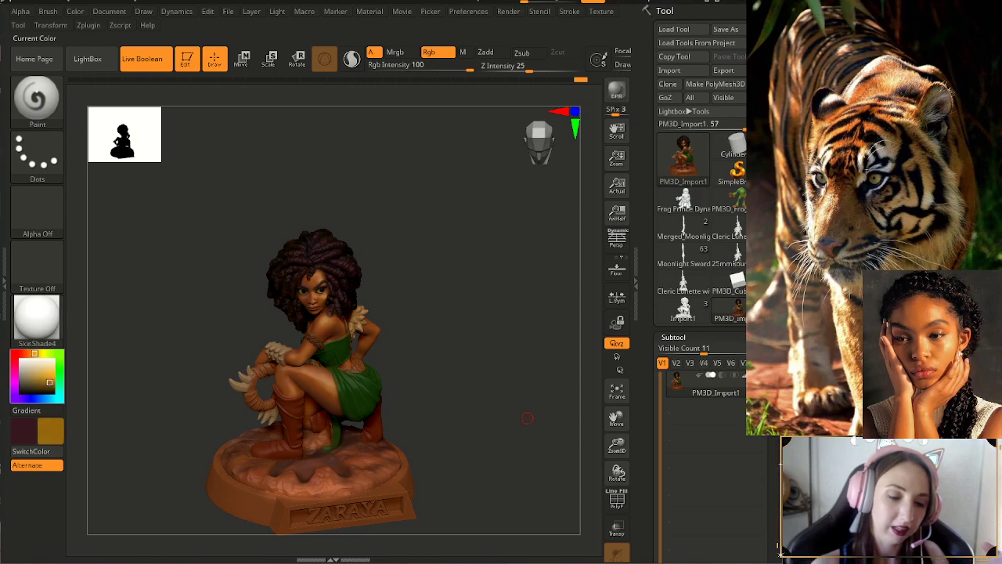
- Lighten the paint colour to a softer golden ochre and adjust the brush size for painting the base
click(48, 381)
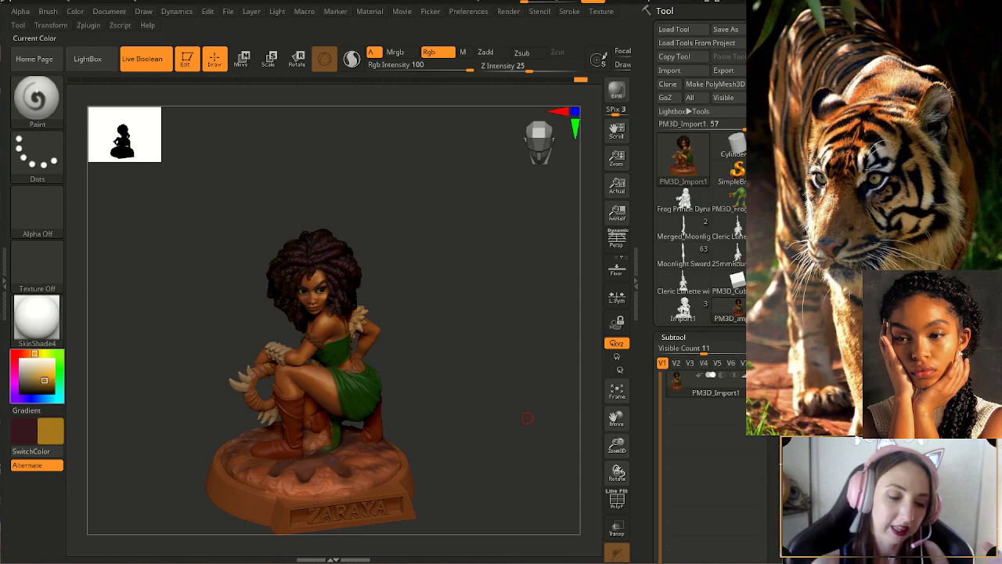
click(39, 378)
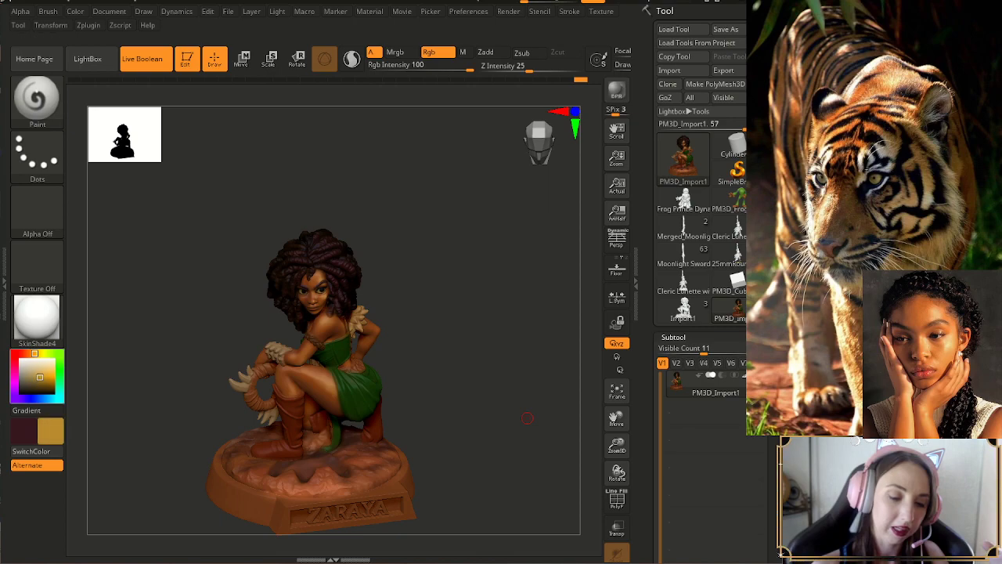
key(c)
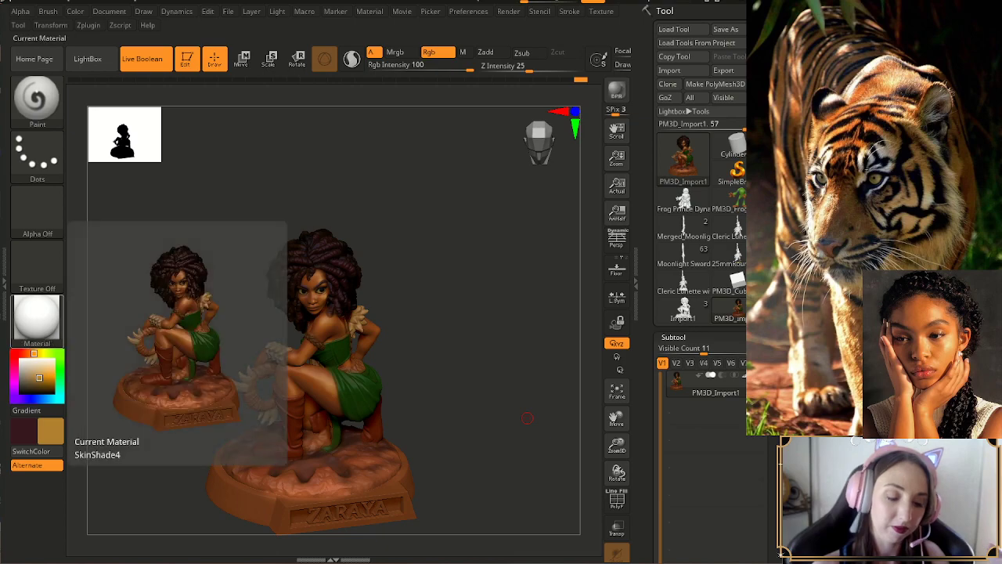
mouse_move(470, 415)
mouse_down()
mouse_move(445, 441)
mouse_move(416, 421)
mouse_move(436, 425)
mouse_up()
key(s)
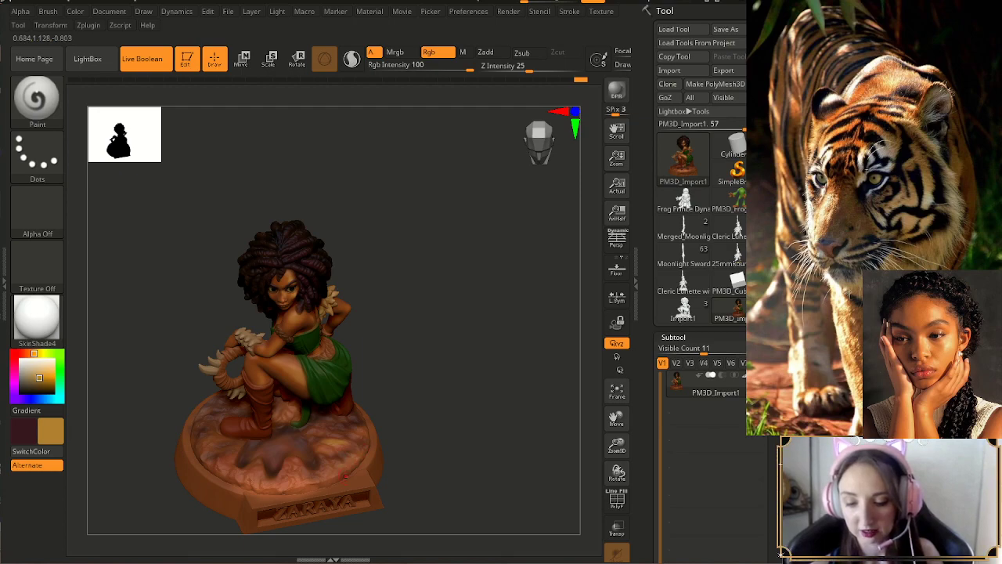
- Paint golden ochre highlights on the rocky ground of the base, undoing one stroke along the way
drag(410, 435, 405, 431)
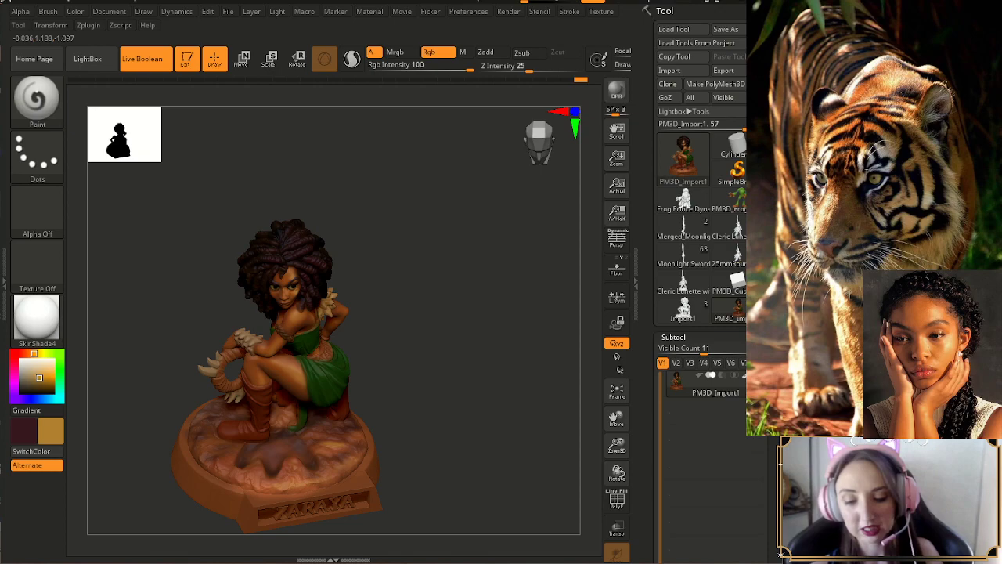
drag(424, 446, 424, 433)
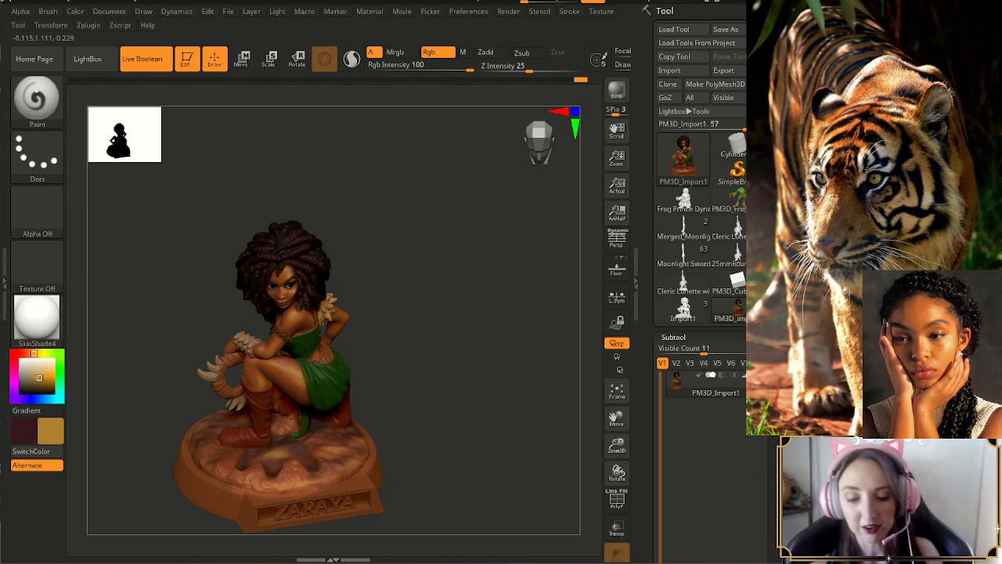
drag(409, 433, 409, 441)
key(ctrl+z)
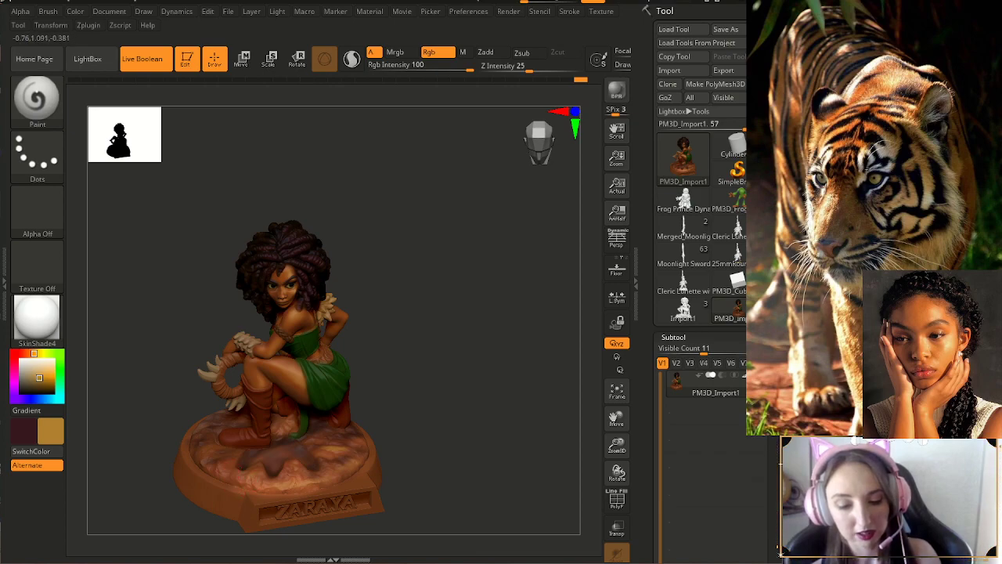
mouse_move(399, 429)
mouse_down()
mouse_move(425, 418)
mouse_move(398, 447)
mouse_up()
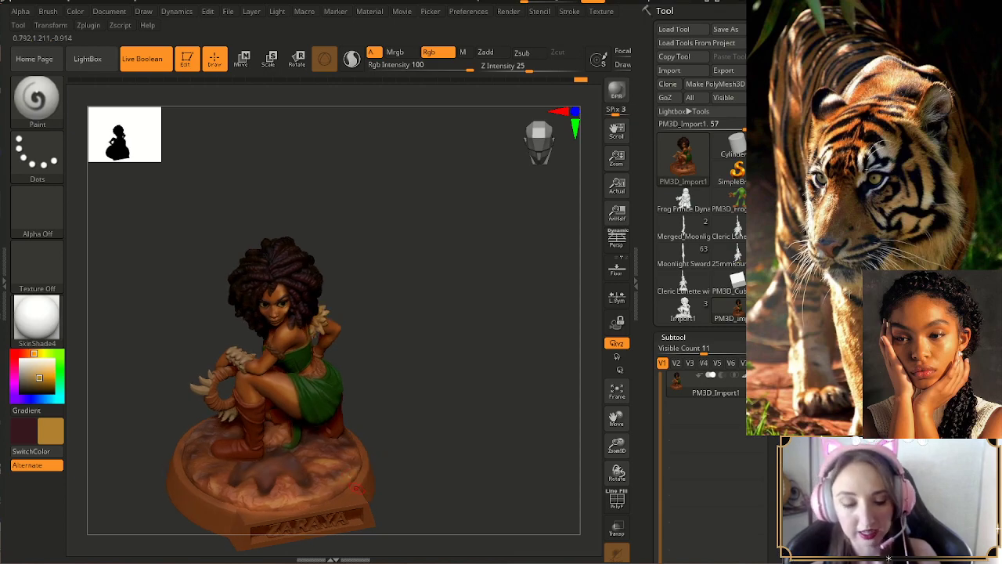
drag(396, 501, 396, 495)
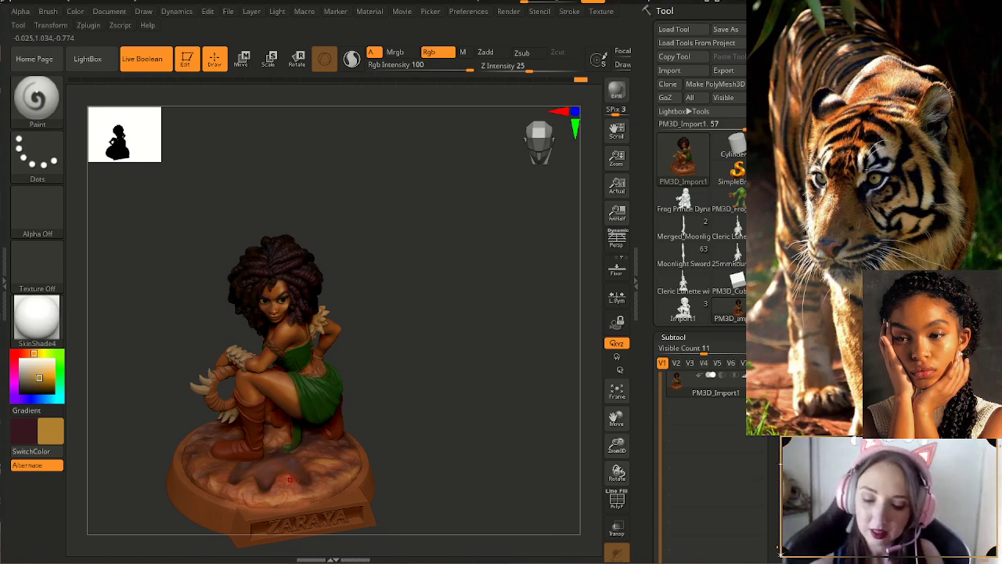
drag(382, 448, 381, 415)
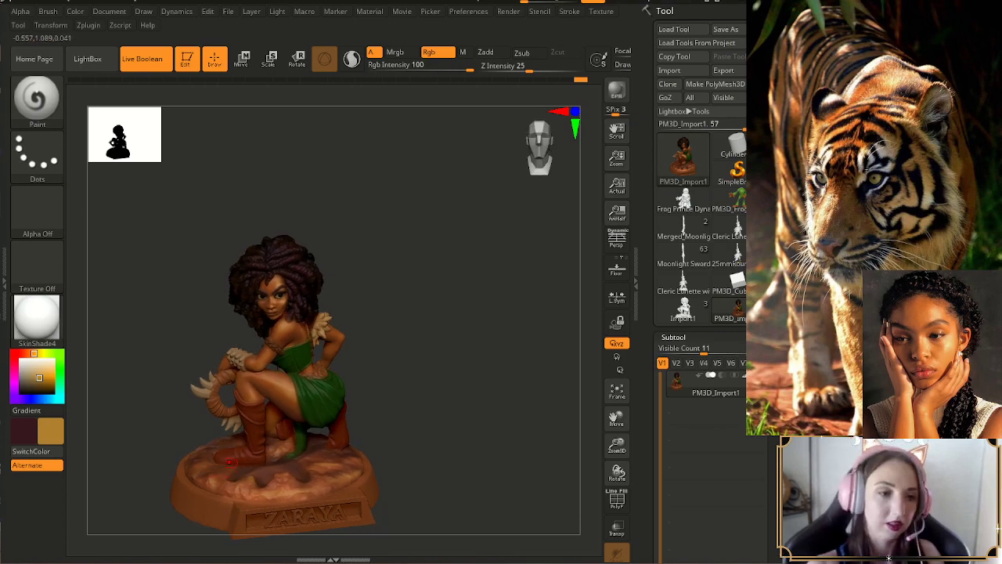
- Shrink the tiger reference image from its close-up to 95% to view the whole picture, and set it aside
key(super+plus)
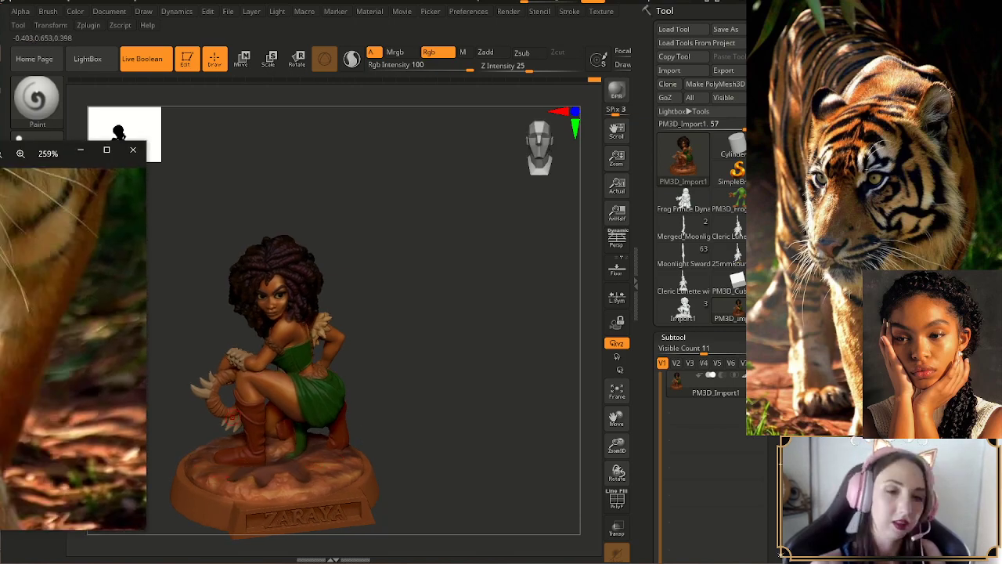
click(2, 155)
click(2, 155)
click(2, 155)
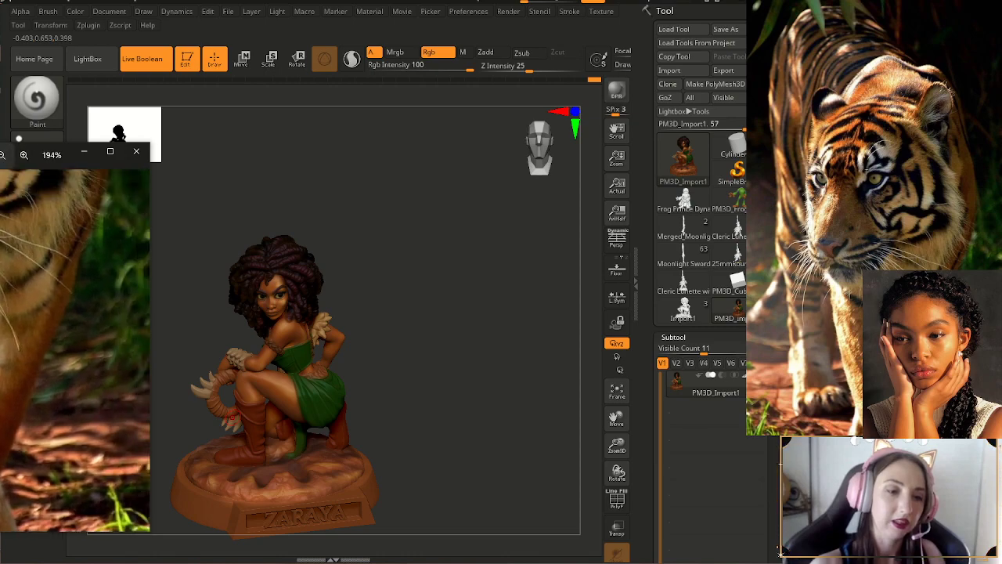
click(3, 155)
click(2, 155)
click(3, 155)
click(2, 155)
click(2, 155)
key(super+minus)
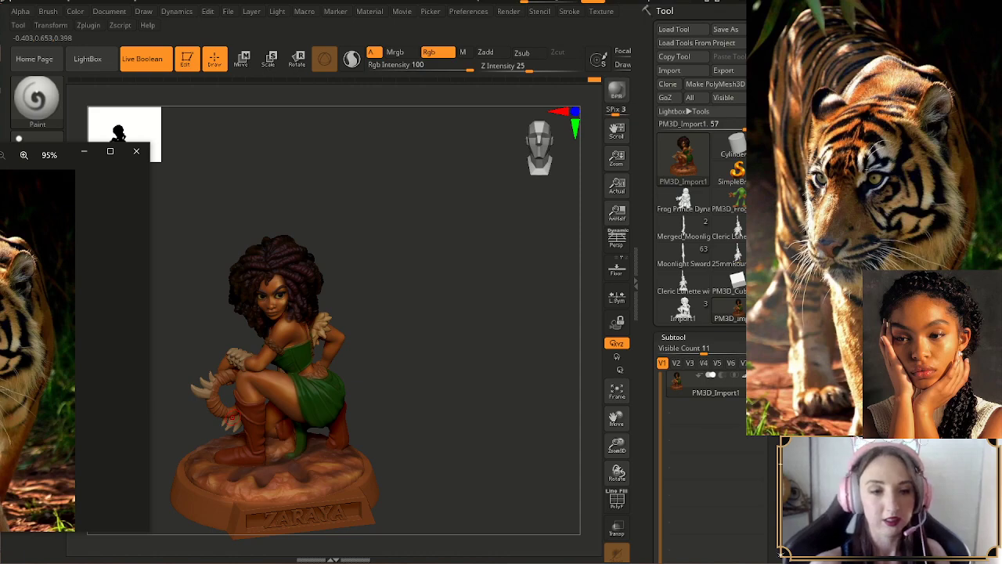
key(super+Escape)
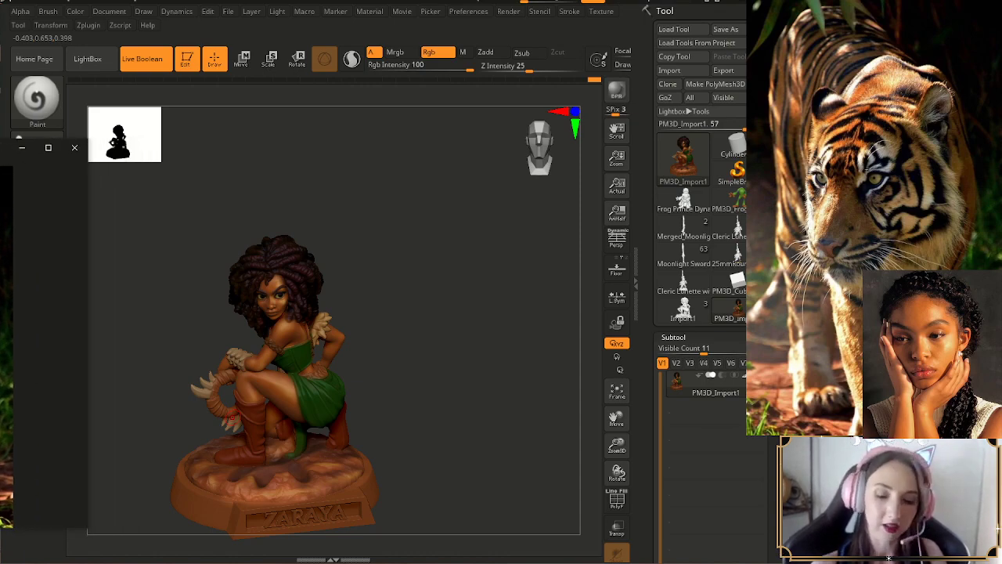
- Lighten the paint colour to a pale sand and brush highlights onto the rocky ground of the base
mouse_move(432, 379)
mouse_down()
mouse_move(413, 380)
mouse_move(425, 380)
mouse_move(419, 363)
mouse_move(419, 404)
mouse_up()
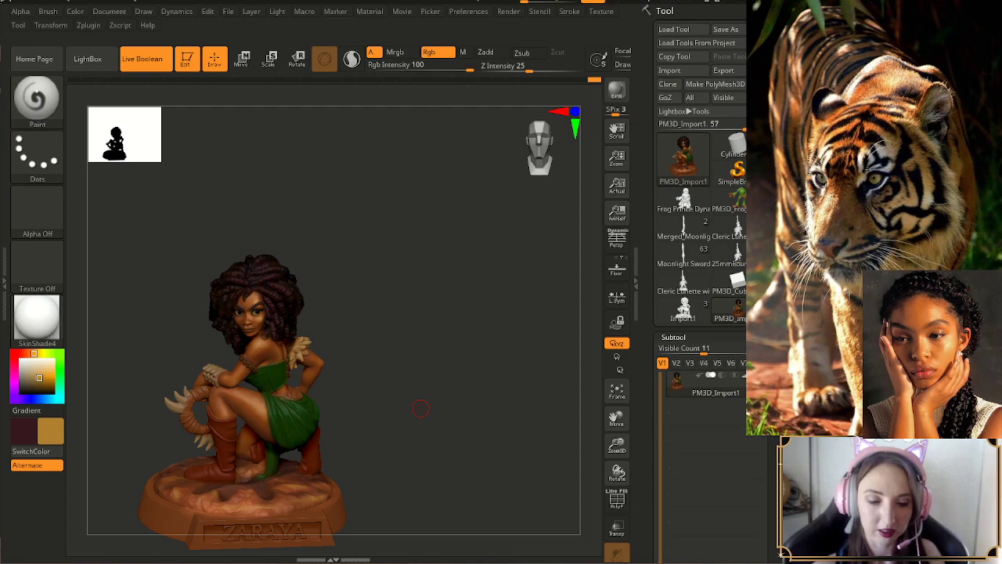
drag(419, 409, 421, 390)
drag(39, 378, 41, 368)
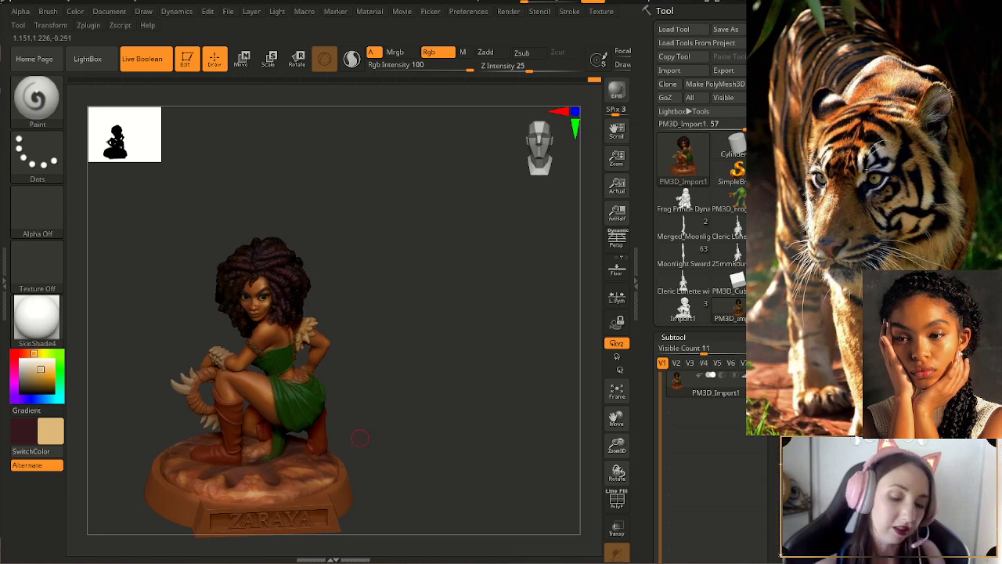
drag(360, 439, 361, 455)
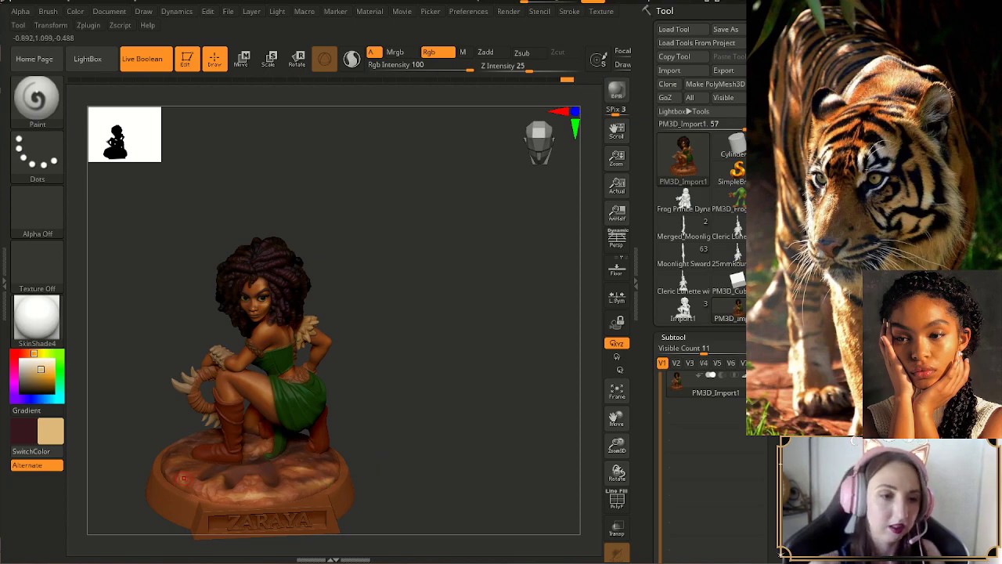
- Bring the tiger reference image into full view and enlarge it to 235%
drag(0, 155, 6, 167)
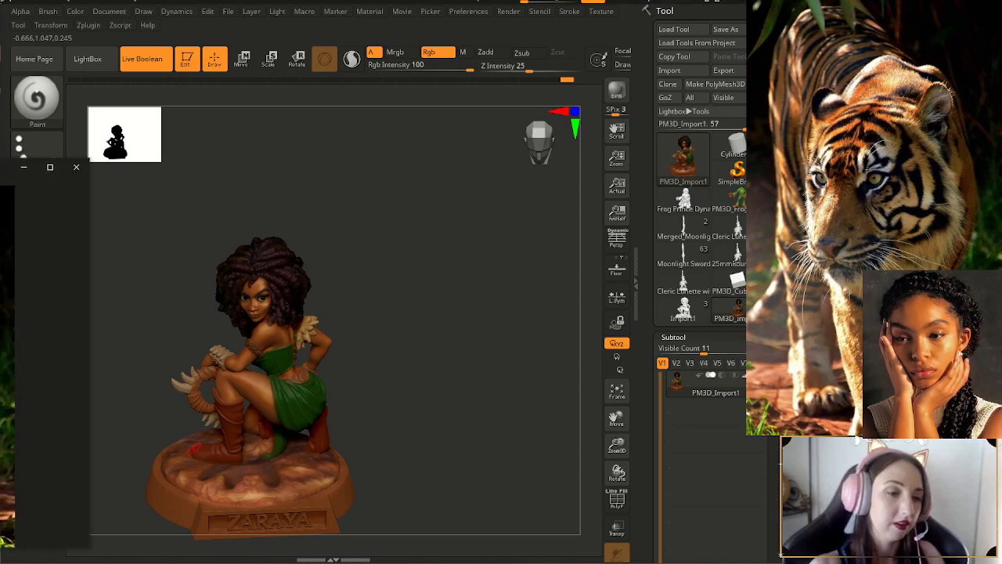
drag(0, 178, 137, 204)
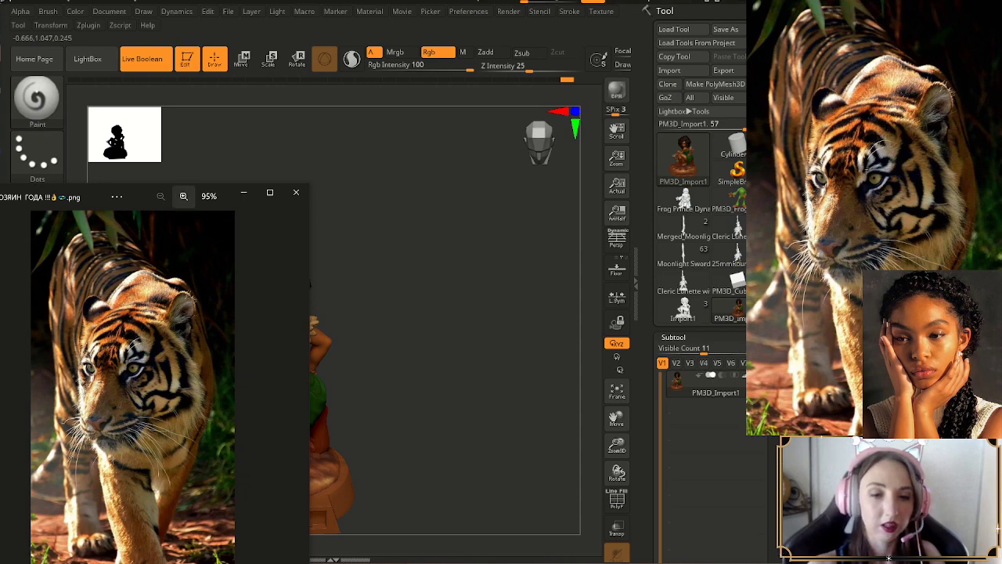
drag(103, 203, 240, 176)
click(320, 170)
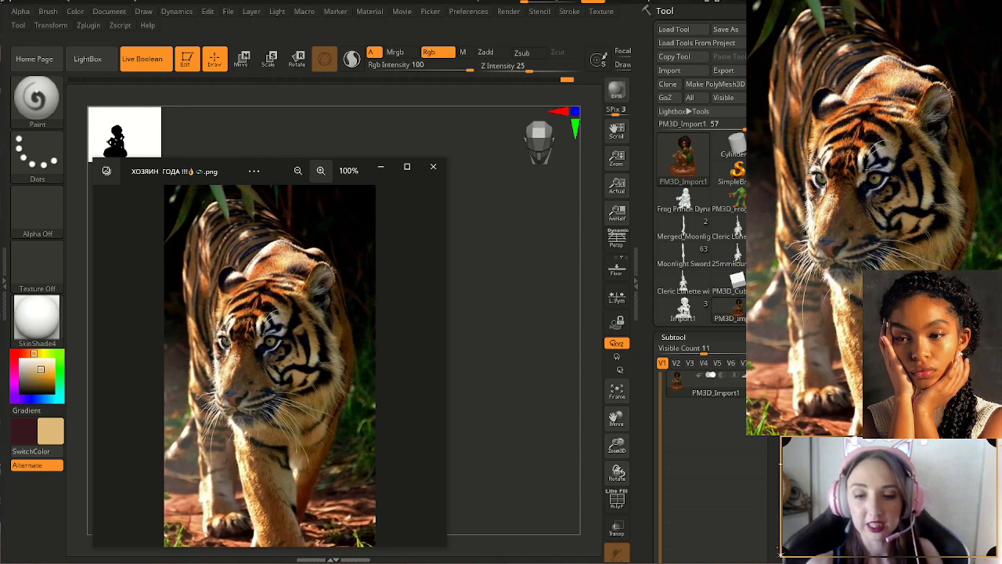
click(320, 170)
click(320, 170)
click(320, 170)
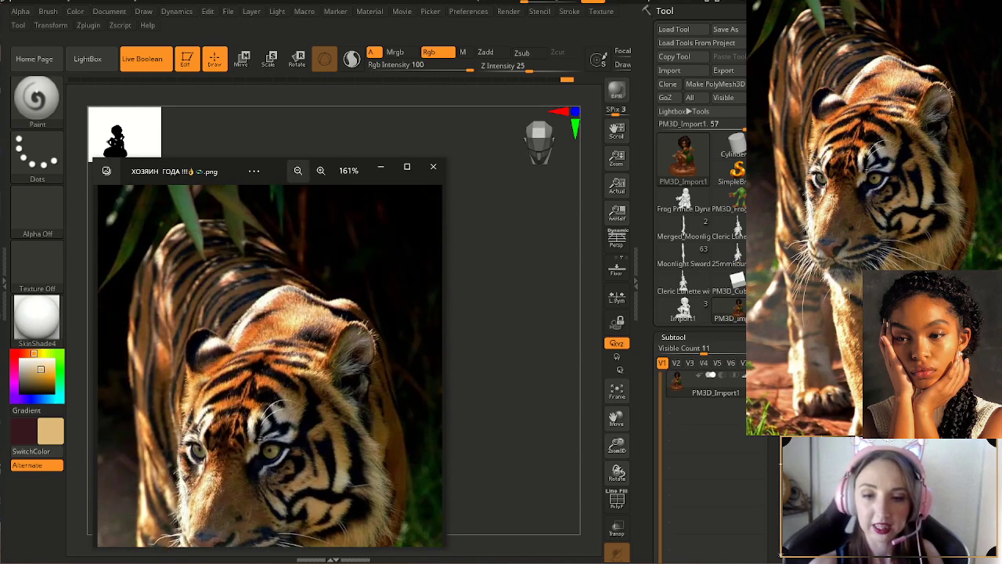
click(320, 170)
click(320, 170)
click(321, 170)
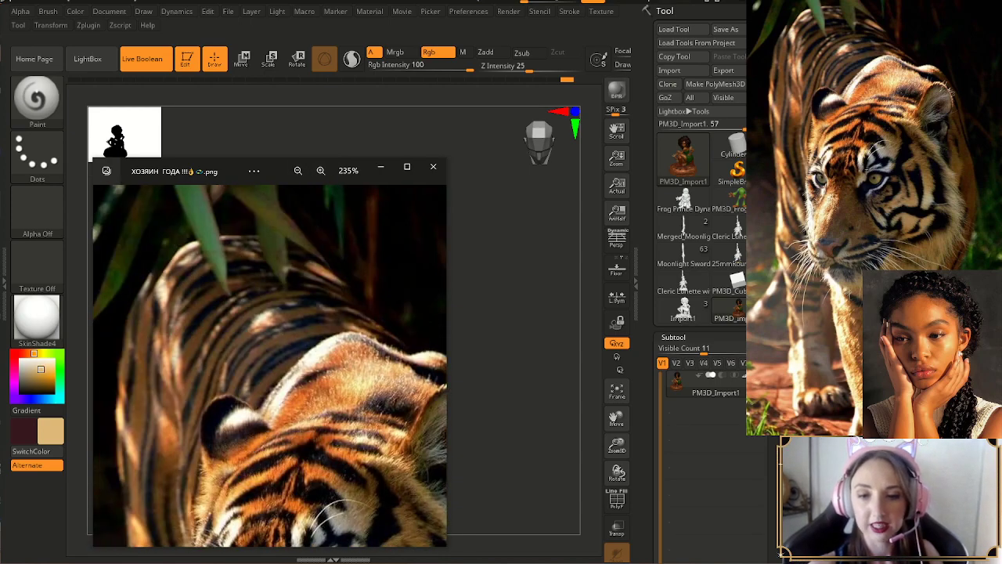
- Examine the light on the tiger's striped back at up to 285%, reduce the image to 95% and move it away
drag(270, 365, 291, 366)
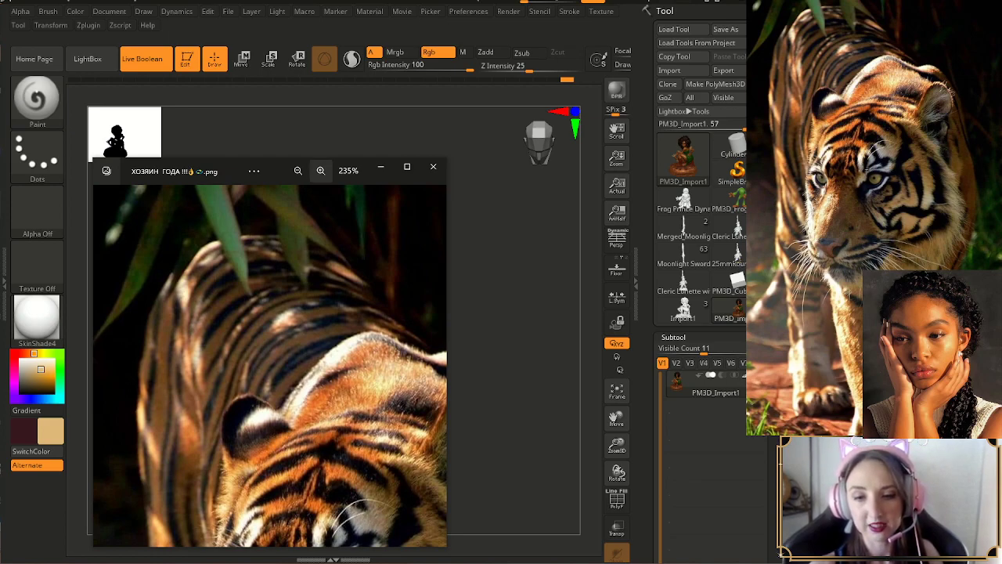
click(321, 170)
drag(270, 345, 307, 383)
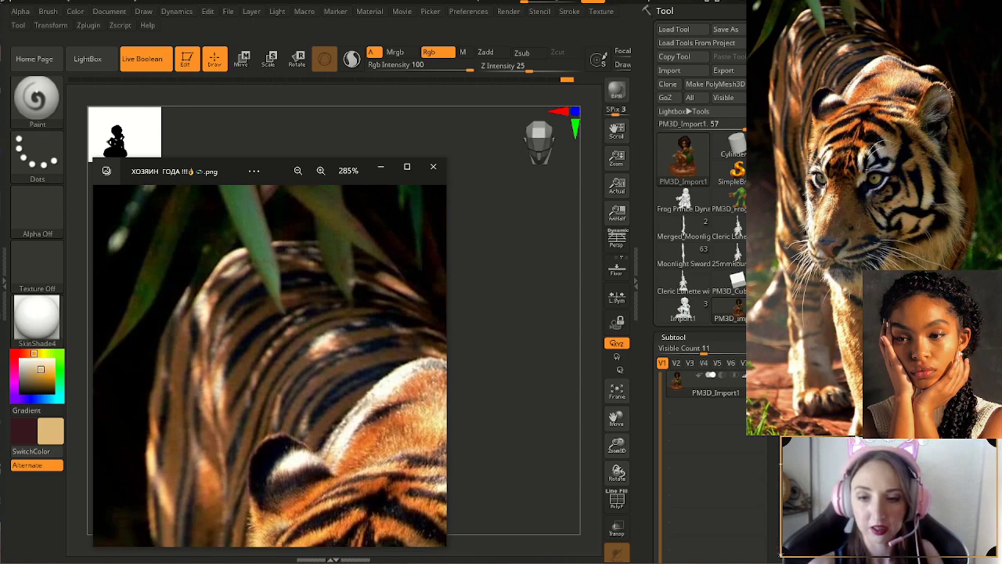
click(297, 170)
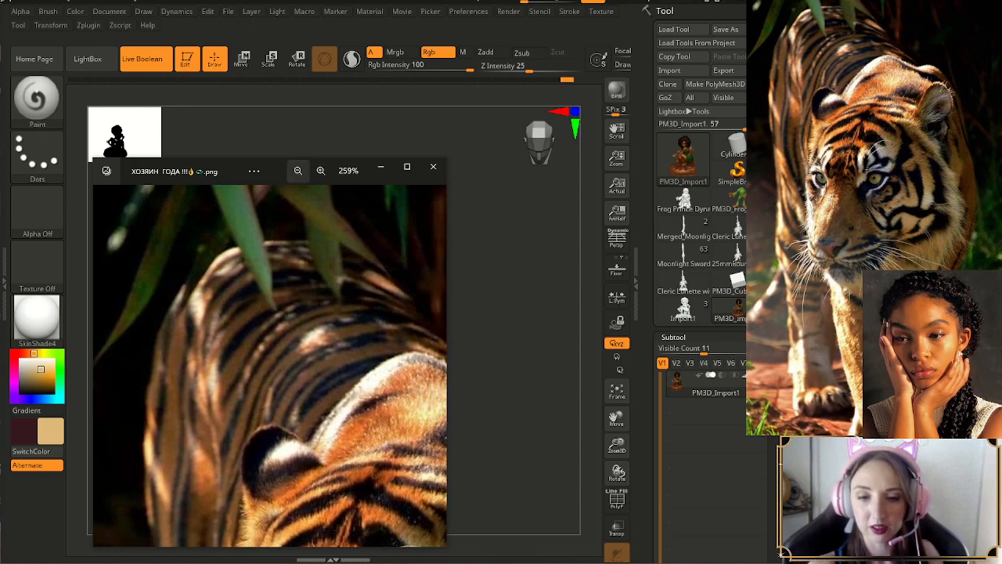
click(297, 170)
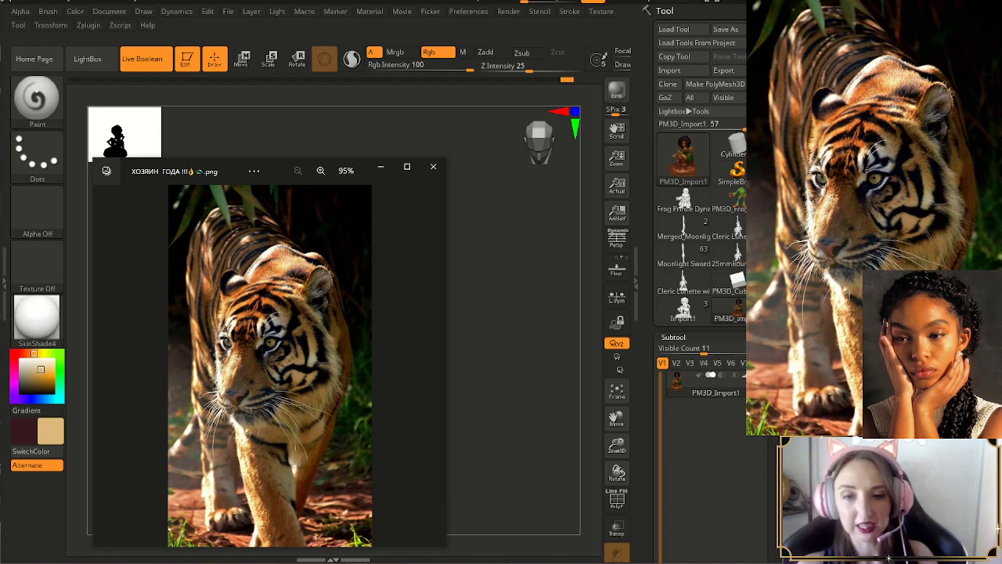
drag(227, 170, 0, 74)
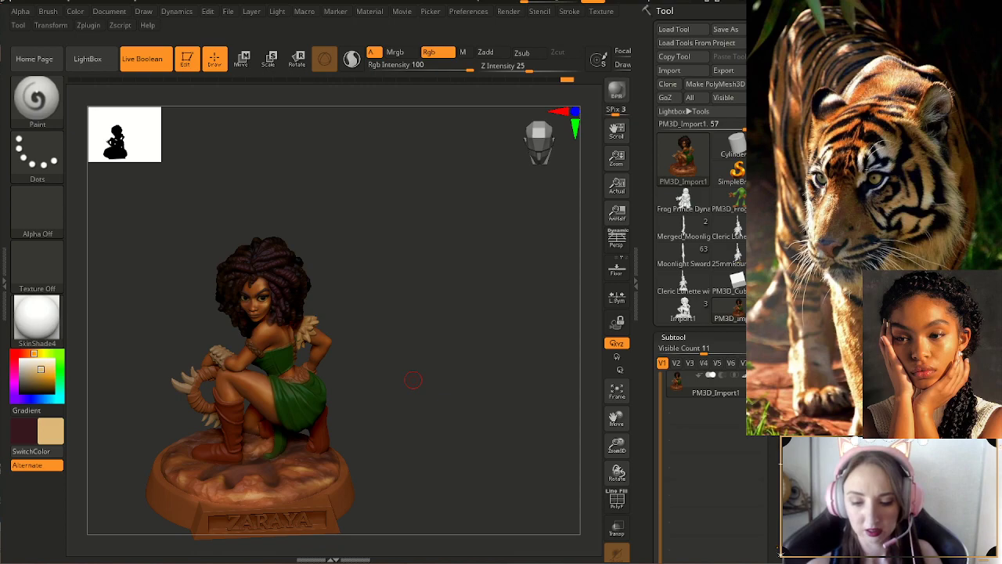
- Paint warm golden brown over the reddish leather of both boots
drag(413, 380, 423, 424)
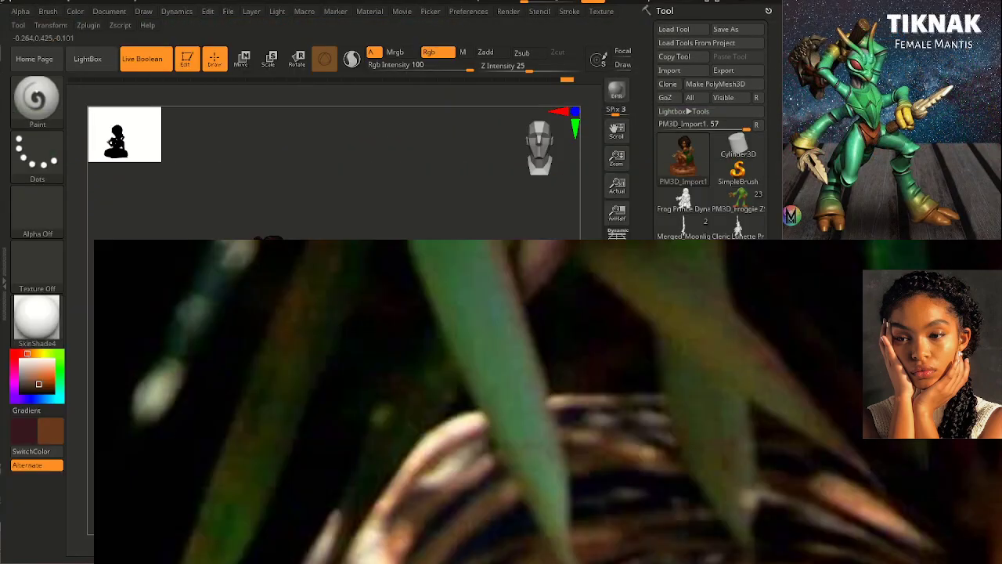
ctrl+right_drag(270, 352, 270, 431)
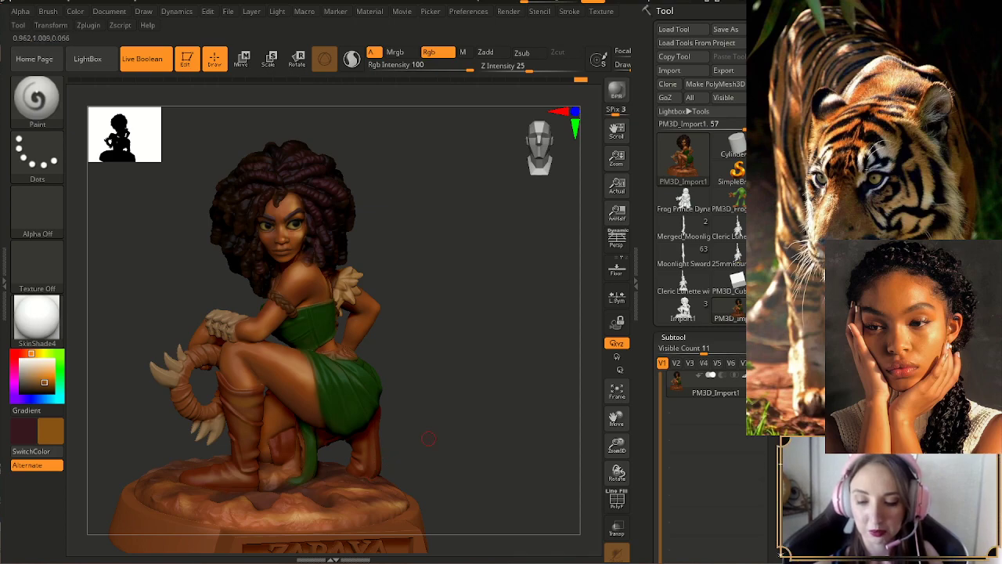
drag(455, 436, 449, 435)
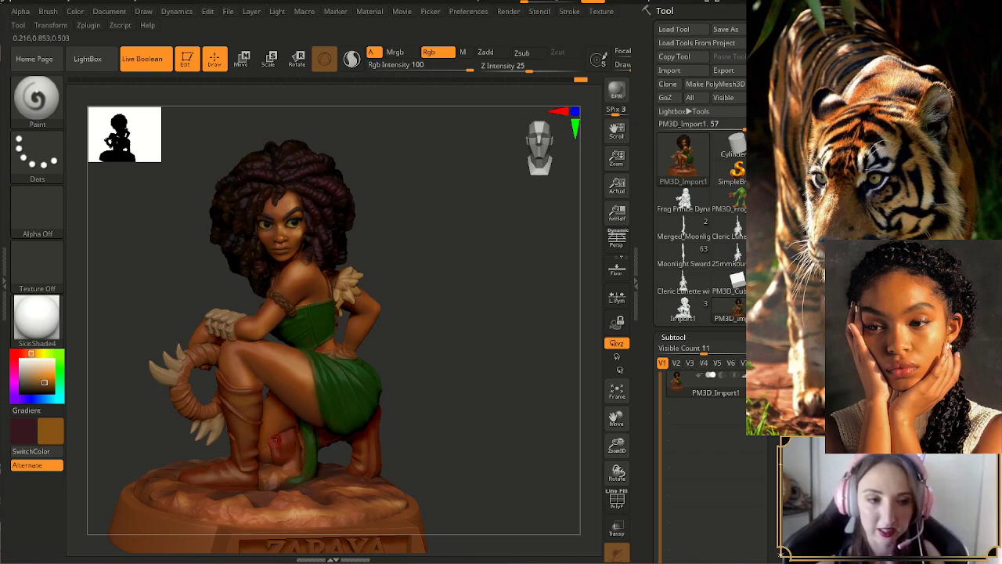
drag(425, 425, 472, 427)
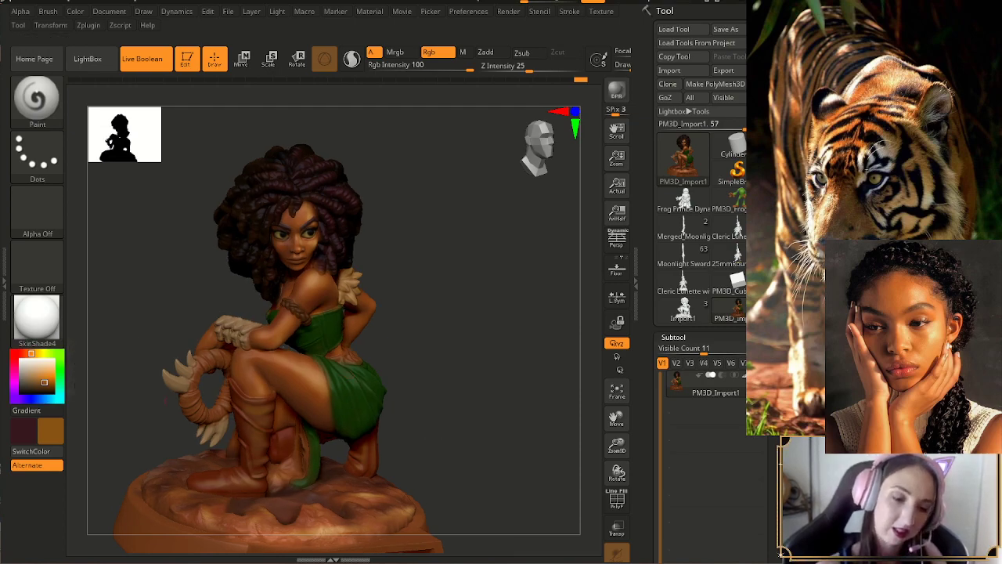
- Sample colours from the model and darken the paint colour to a deep yellowish brown
key(c)
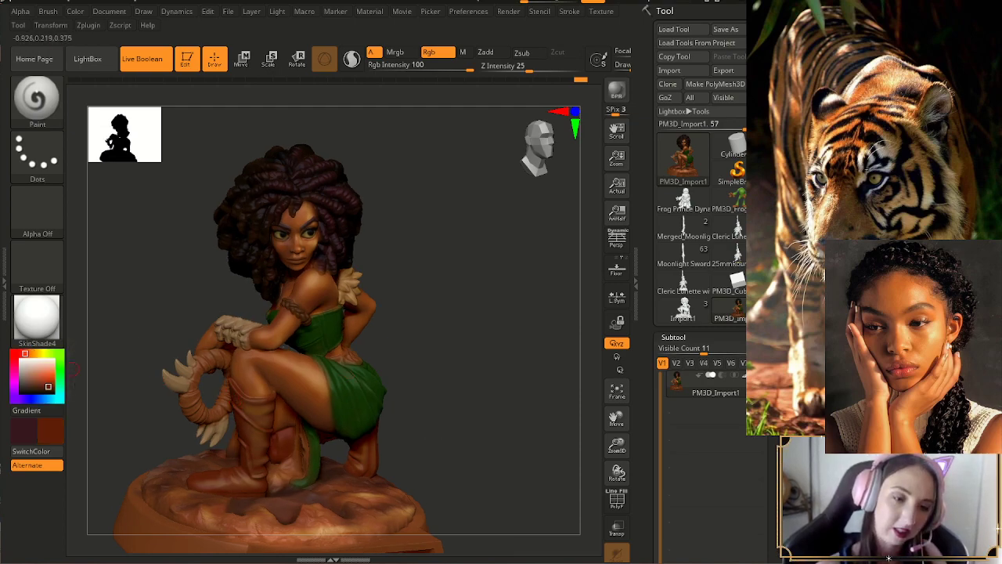
drag(48, 386, 38, 389)
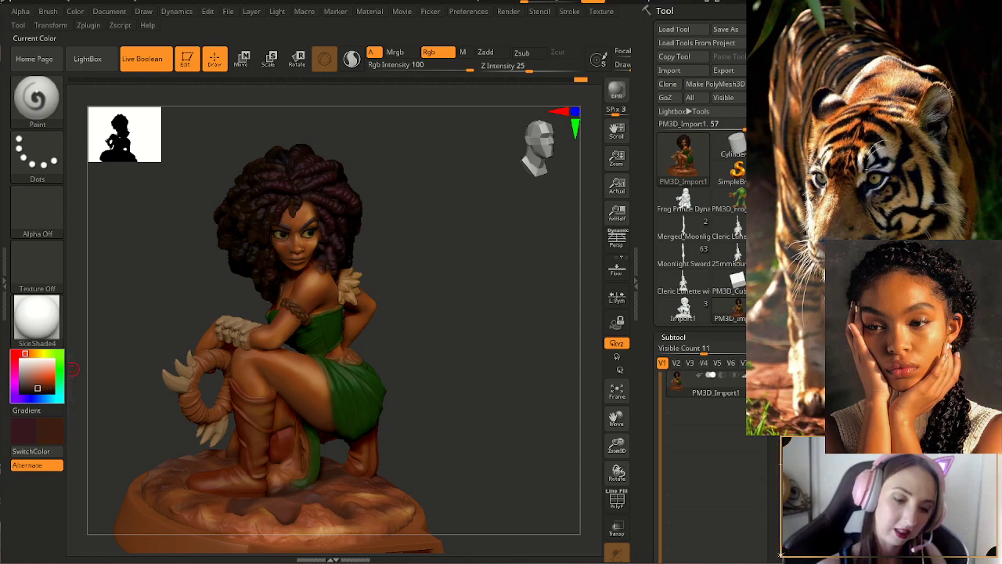
key(c)
key(c)
drag(40, 387, 42, 387)
key(c)
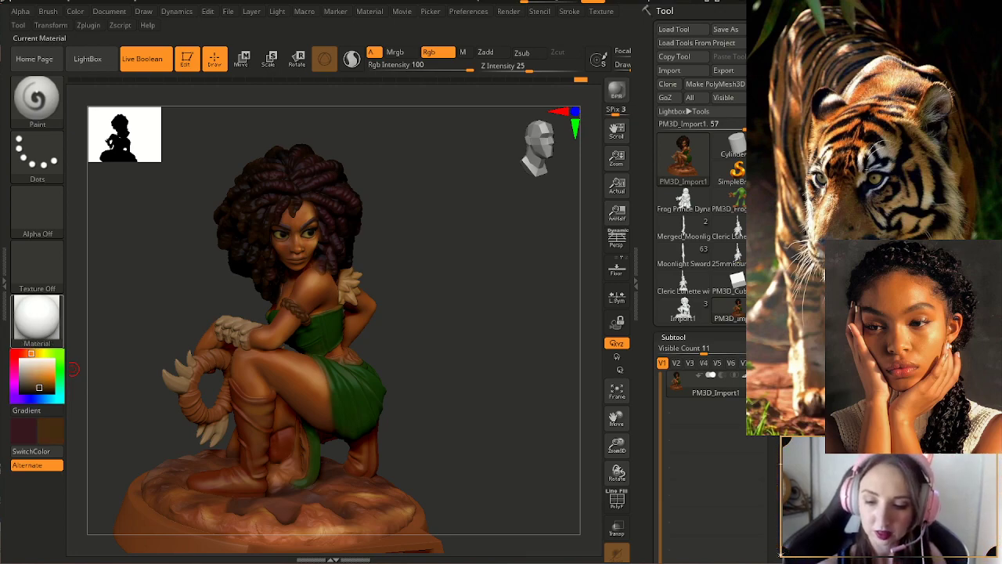
right_drag(250, 368, 338, 455)
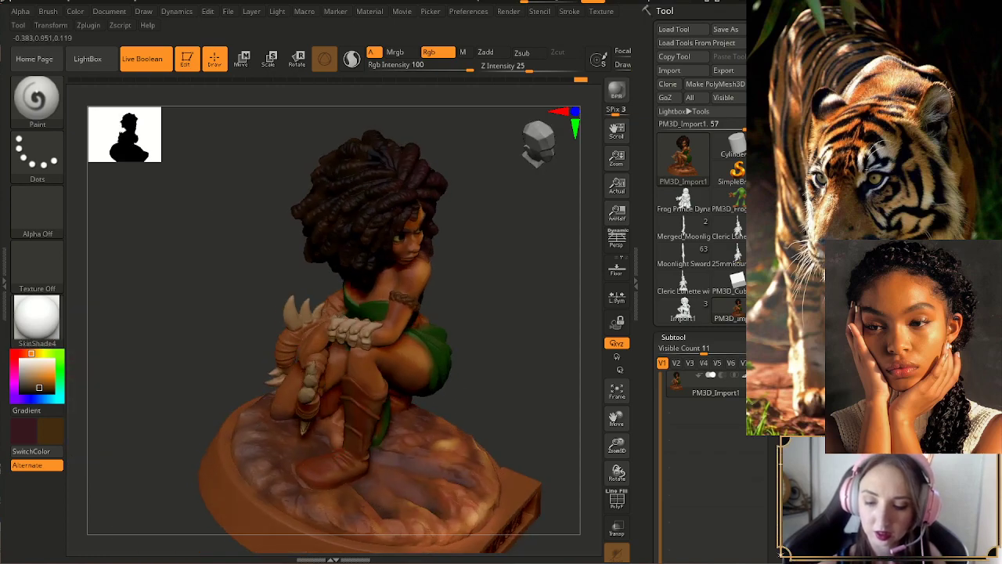
- Sample a dark reddish brown from the leather after checking the figure's boots from the front, side and back
shift+right_drag(427, 427, 470, 389)
mouse_move(317, 382)
right_down()
mouse_move(431, 371)
mouse_move(476, 392)
right_up()
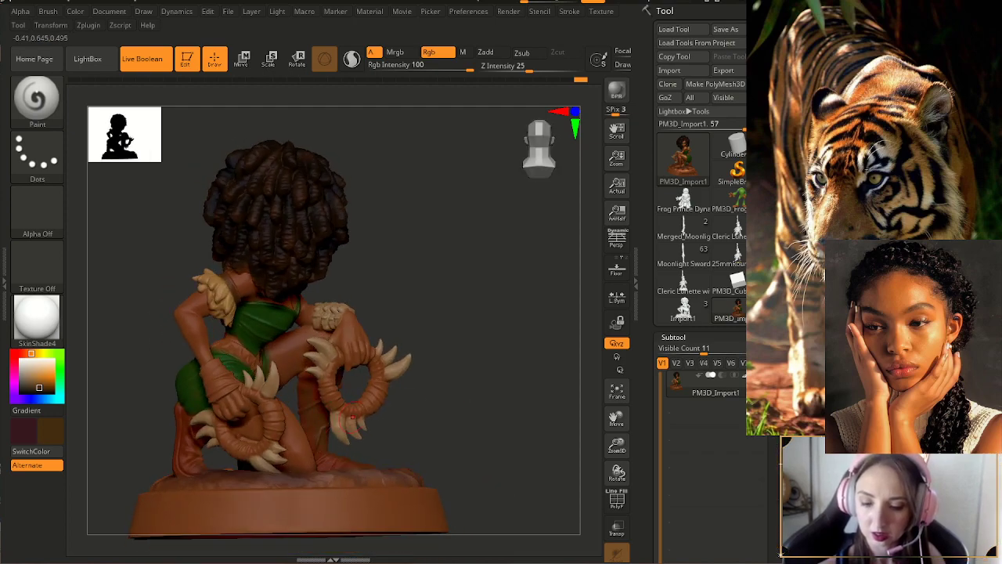
right_drag(361, 419, 339, 437)
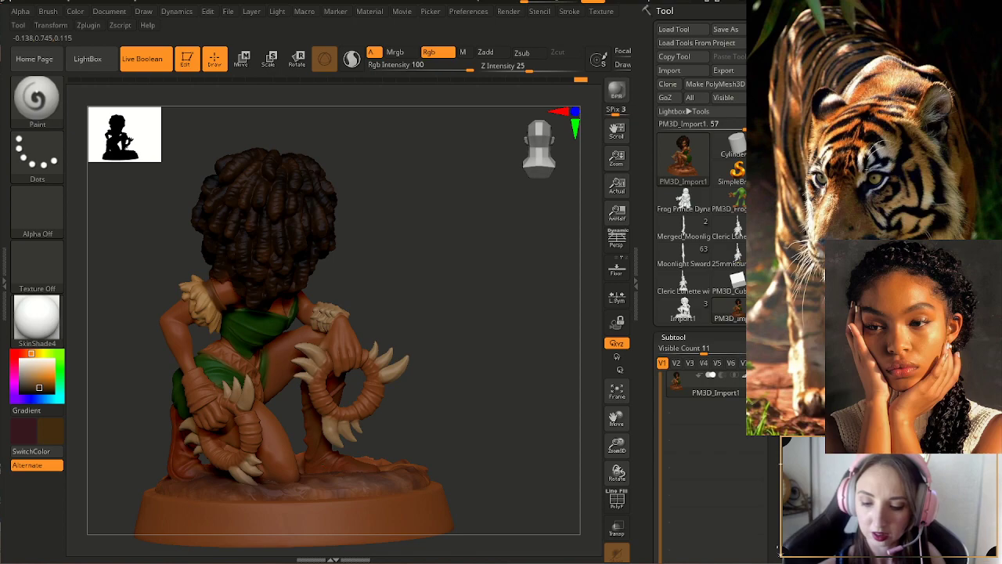
mouse_move(407, 413)
mouse_down()
mouse_move(368, 383)
mouse_move(333, 387)
mouse_move(356, 415)
mouse_move(391, 429)
mouse_move(470, 412)
mouse_move(344, 406)
mouse_move(444, 335)
mouse_move(363, 413)
mouse_up()
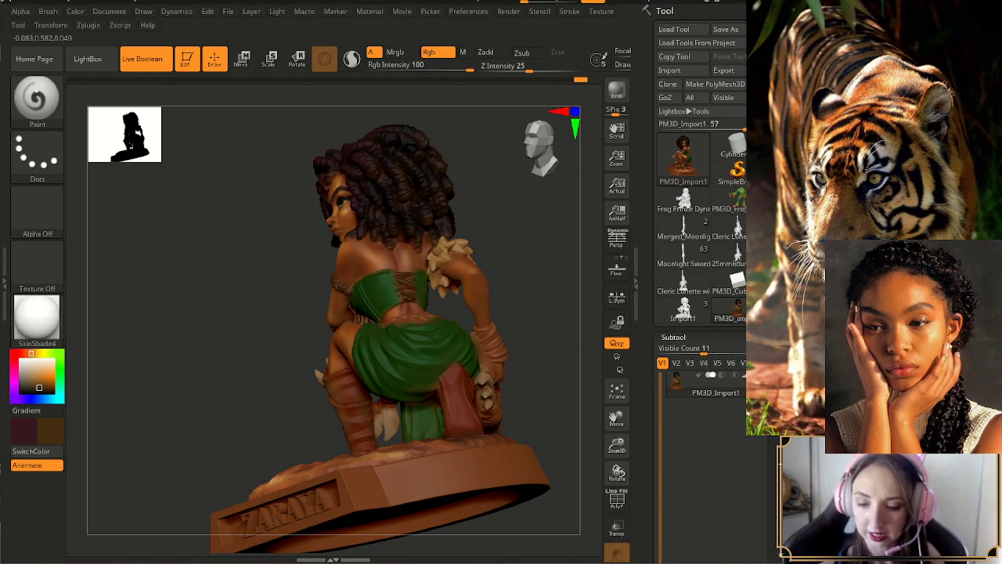
mouse_move(537, 364)
alt+mouse_down()
mouse_move(484, 366)
mouse_move(497, 429)
alt+mouse_up()
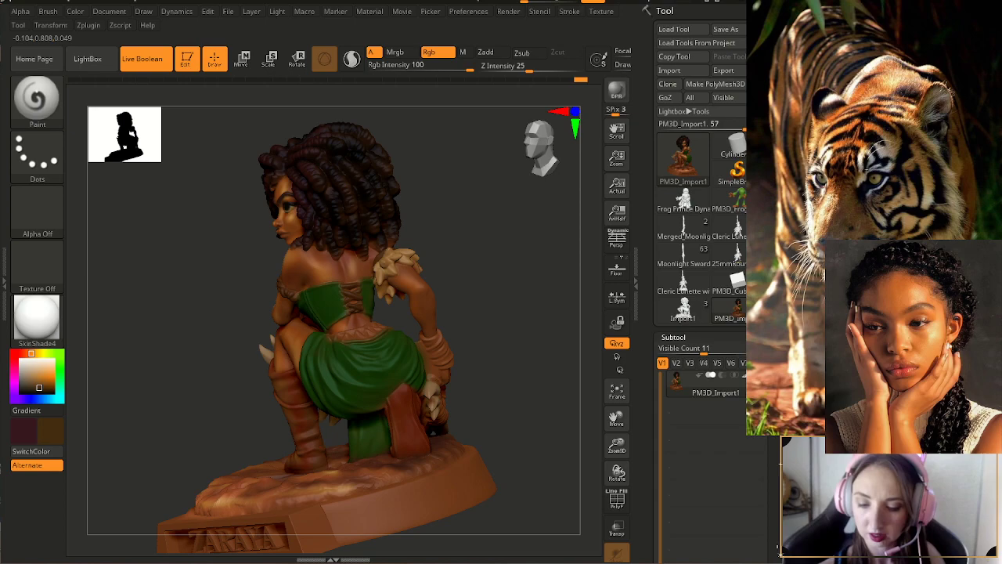
mouse_move(479, 402)
mouse_down()
mouse_move(536, 403)
mouse_move(558, 390)
mouse_move(529, 374)
mouse_up()
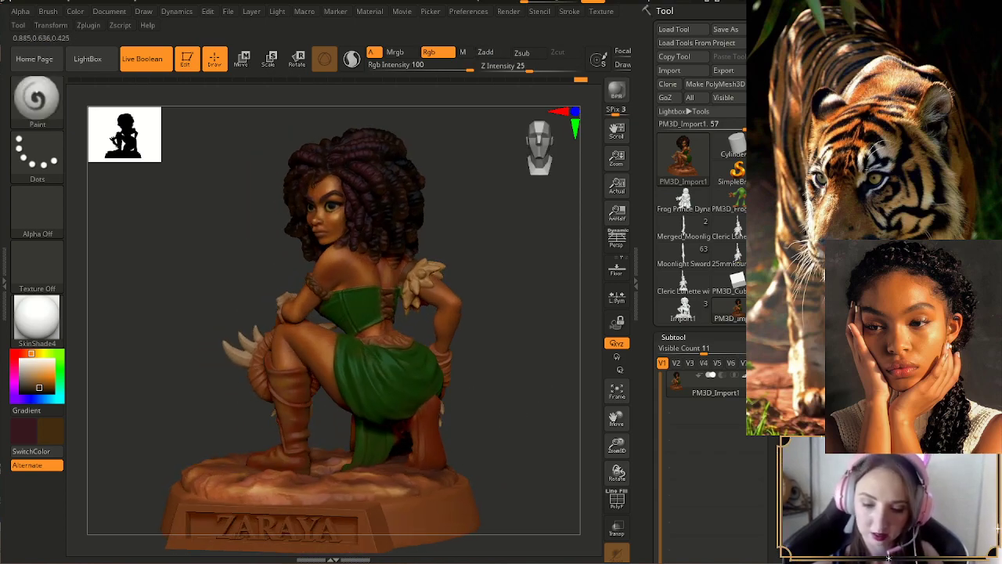
key(c)
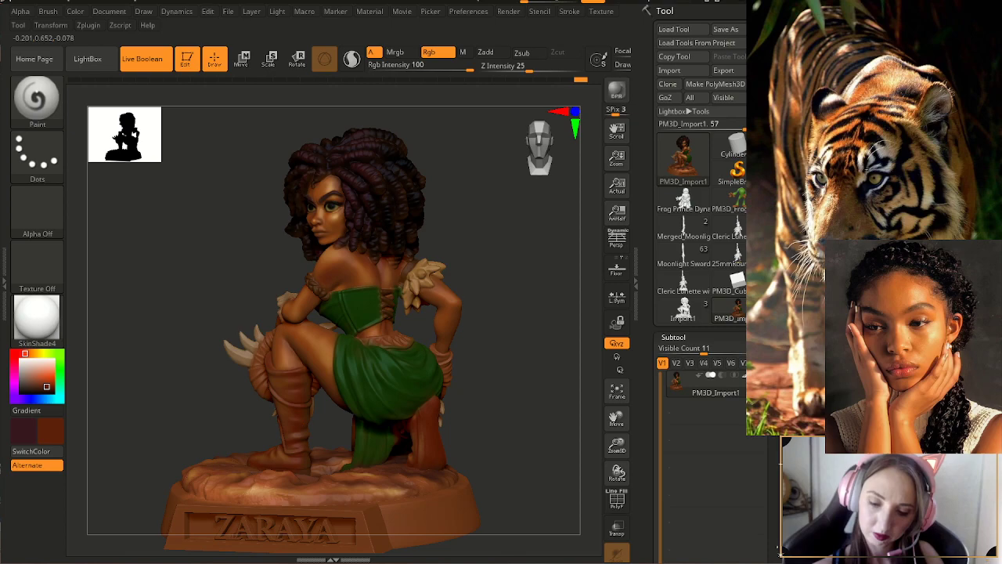
- Sample warmer browns from the model, paint them over the kneeling leg's reddish boot and undo the last stroke
drag(487, 402, 568, 399)
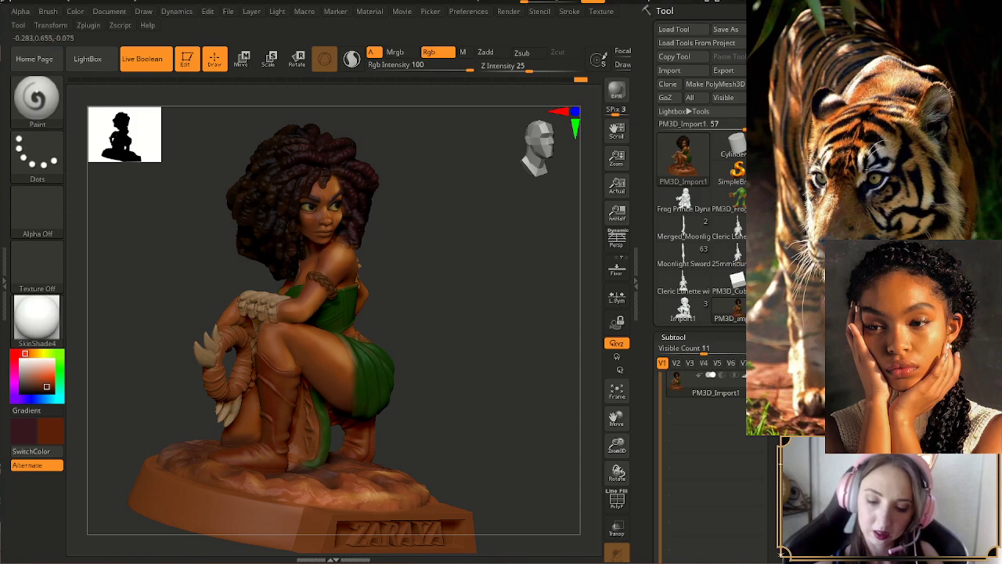
mouse_move(494, 402)
mouse_down()
mouse_move(427, 402)
mouse_move(520, 404)
mouse_up()
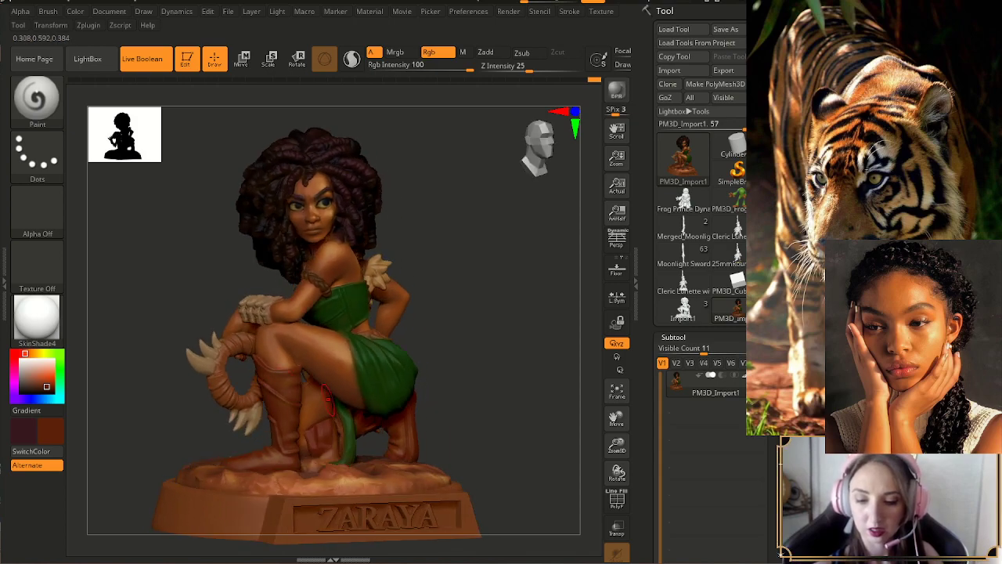
right_drag(521, 404, 549, 433)
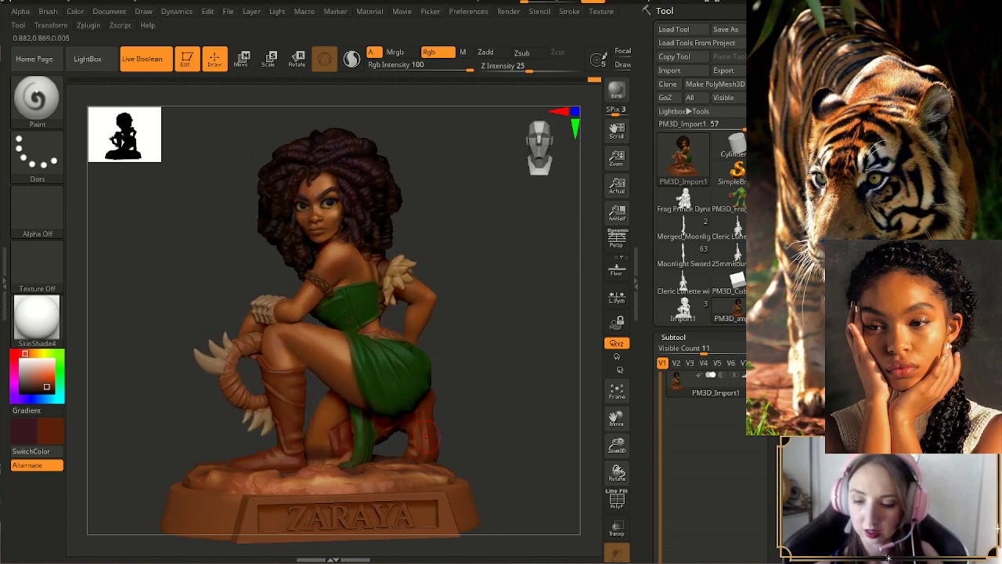
drag(484, 423, 509, 427)
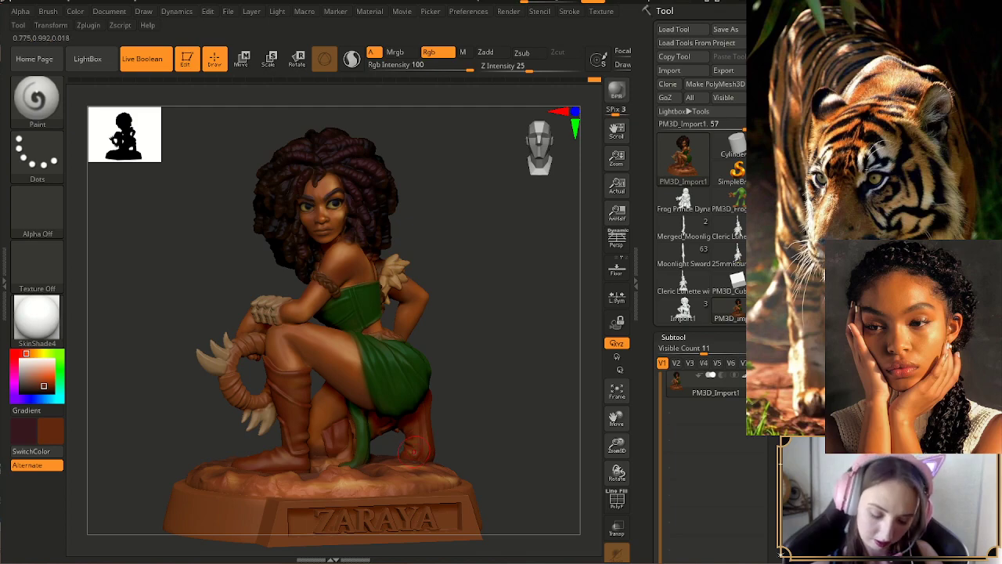
key(c)
key(s)
click(345, 435)
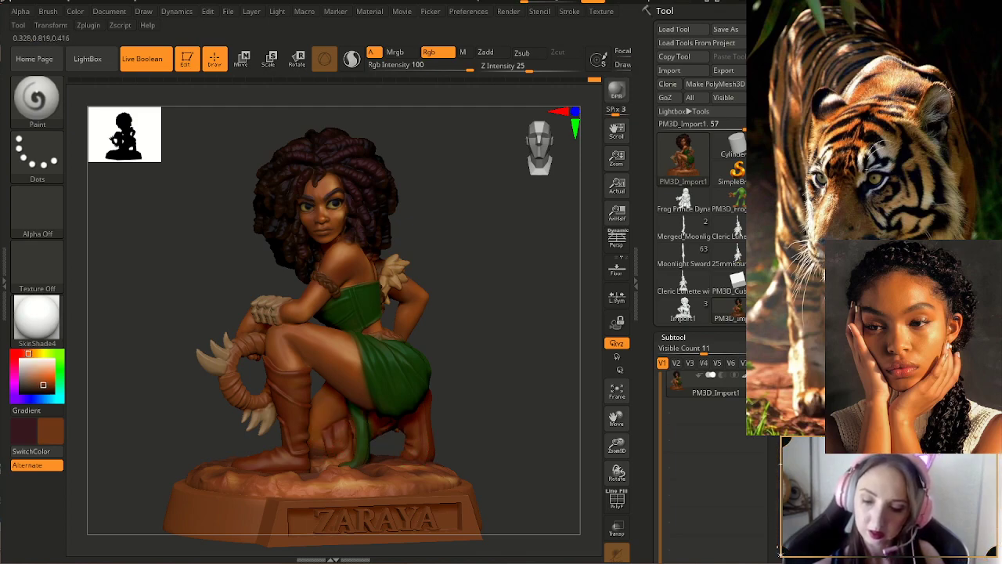
mouse_move(444, 429)
mouse_down()
mouse_move(493, 436)
mouse_move(403, 425)
mouse_up()
key(c)
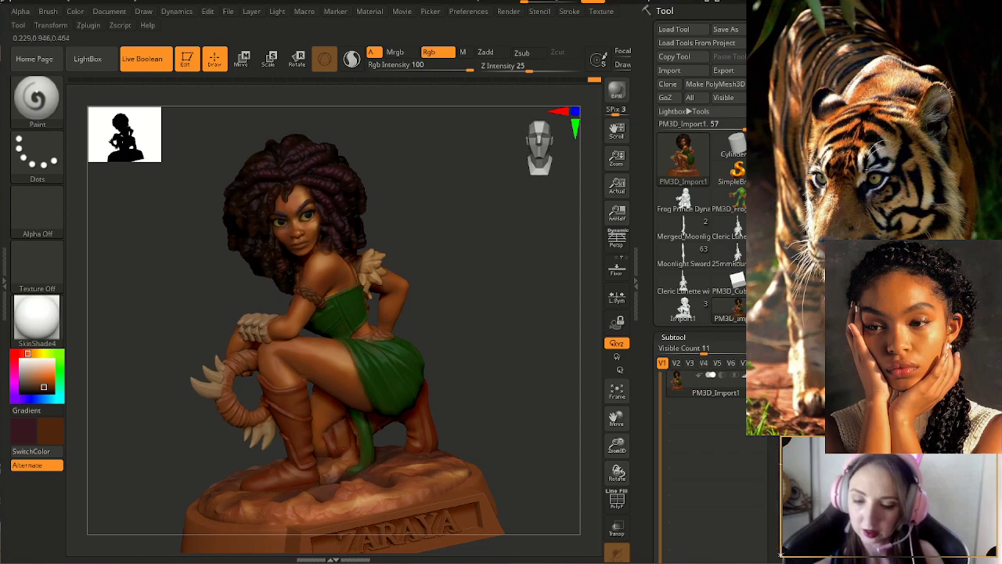
drag(386, 427, 376, 413)
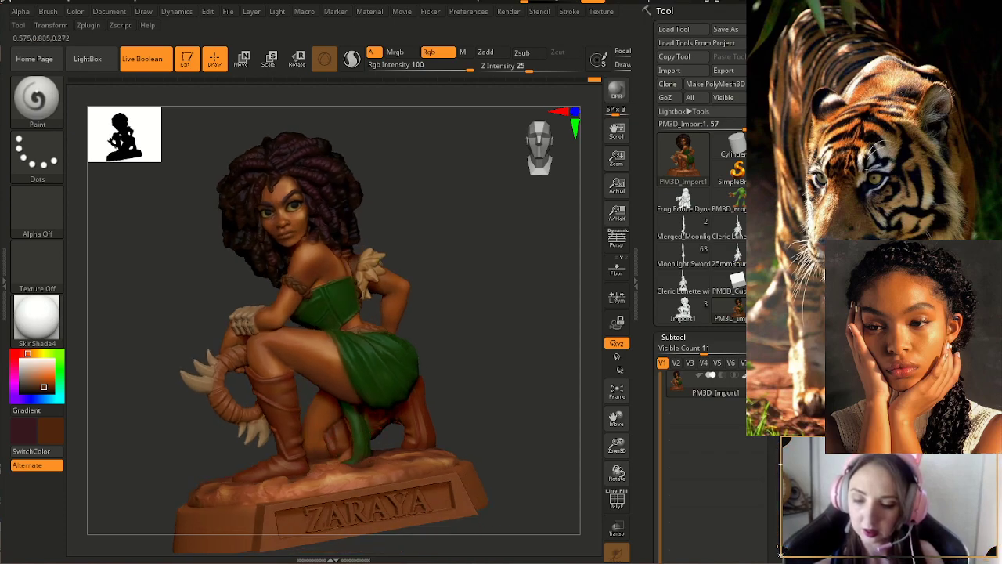
key(ctrl+z)
- Sample a lighter reddish brown from the model and touch up the boot behind the green skirt
mouse_move(383, 417)
right_down()
mouse_move(425, 425)
mouse_move(378, 409)
mouse_move(392, 412)
right_up()
mouse_move(456, 409)
right_down()
mouse_move(419, 420)
mouse_move(454, 393)
mouse_move(487, 398)
right_up()
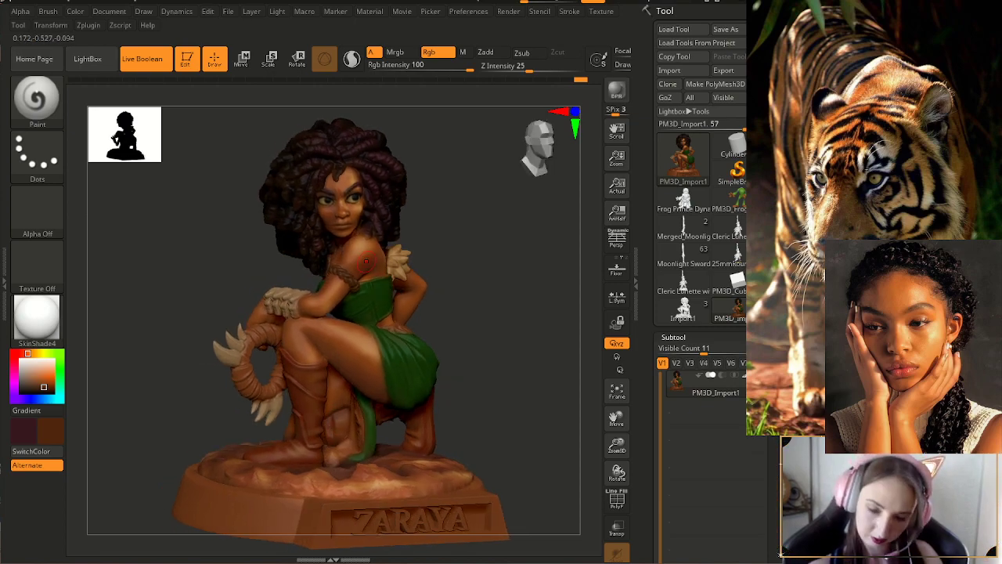
key(c)
drag(386, 291, 397, 393)
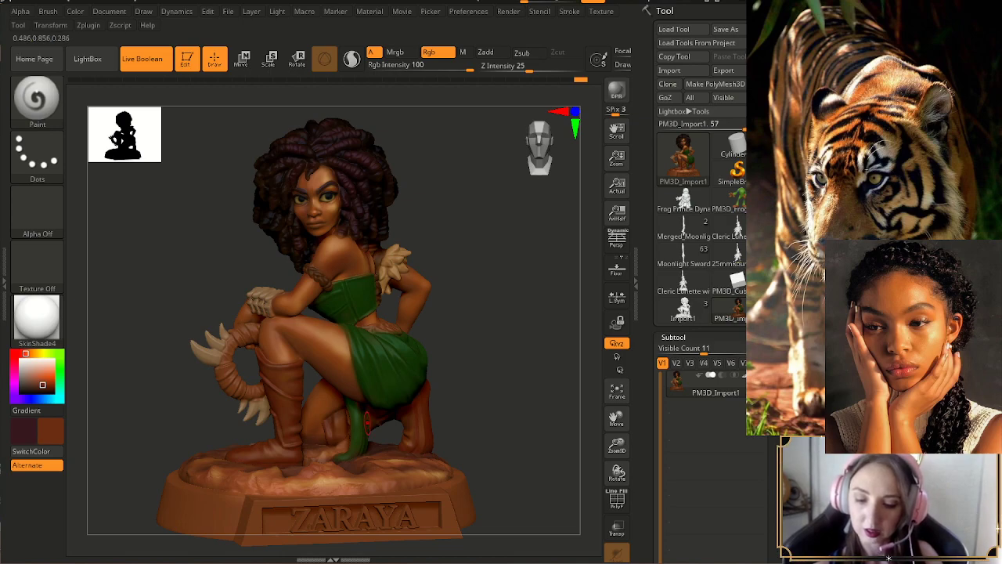
- Examine the painted boots and overall figure from the side and front, at reduced and enlarged size
right_drag(315, 428, 411, 436)
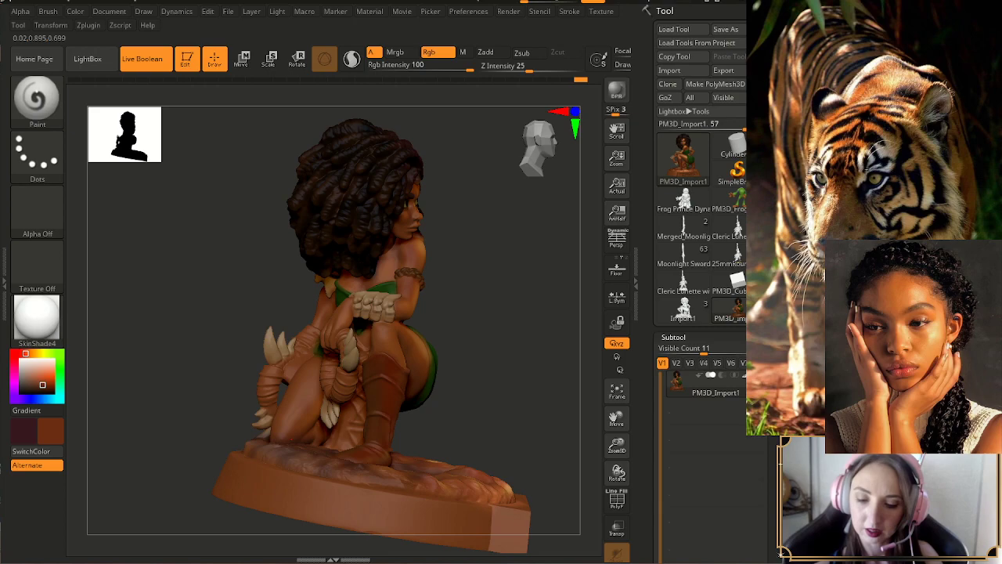
right_drag(411, 470, 370, 474)
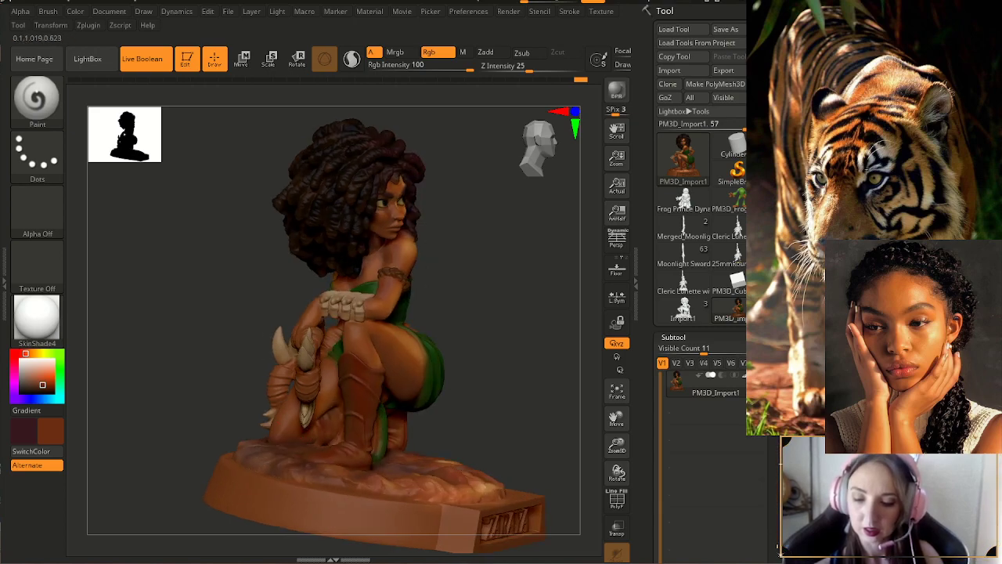
right_drag(517, 411, 454, 412)
mouse_move(354, 407)
right_down()
mouse_move(431, 396)
mouse_move(415, 394)
right_up()
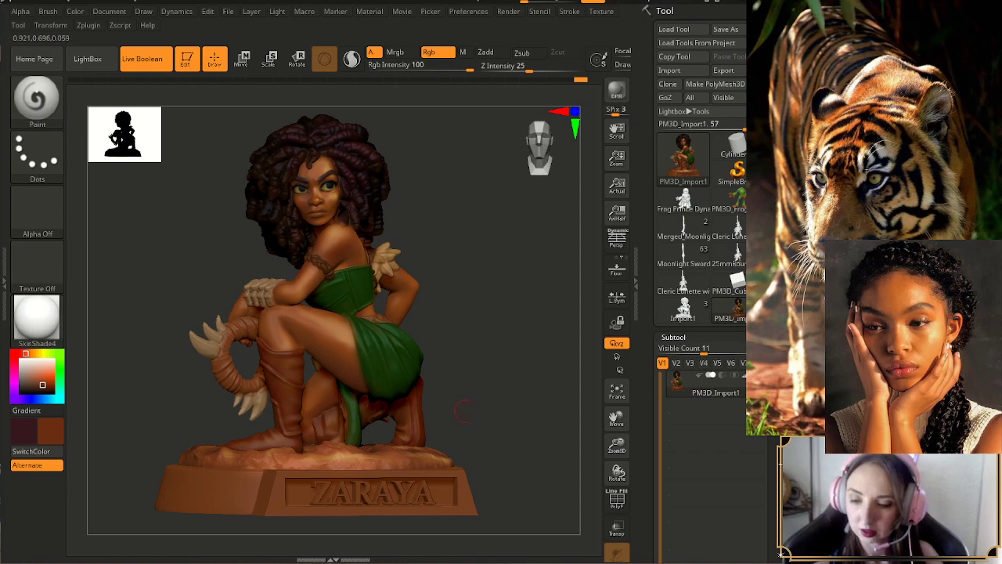
drag(616, 446, 616, 395)
mouse_move(501, 407)
alt+right_down()
mouse_move(493, 449)
mouse_move(504, 454)
mouse_move(485, 484)
mouse_move(505, 471)
alt+right_up()
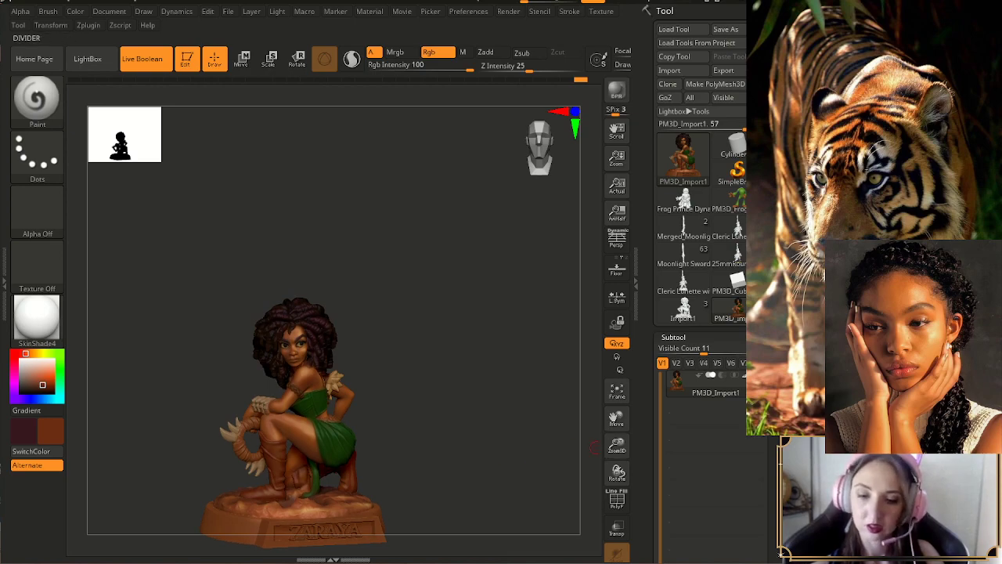
drag(617, 446, 617, 501)
alt+right_drag(433, 287, 470, 398)
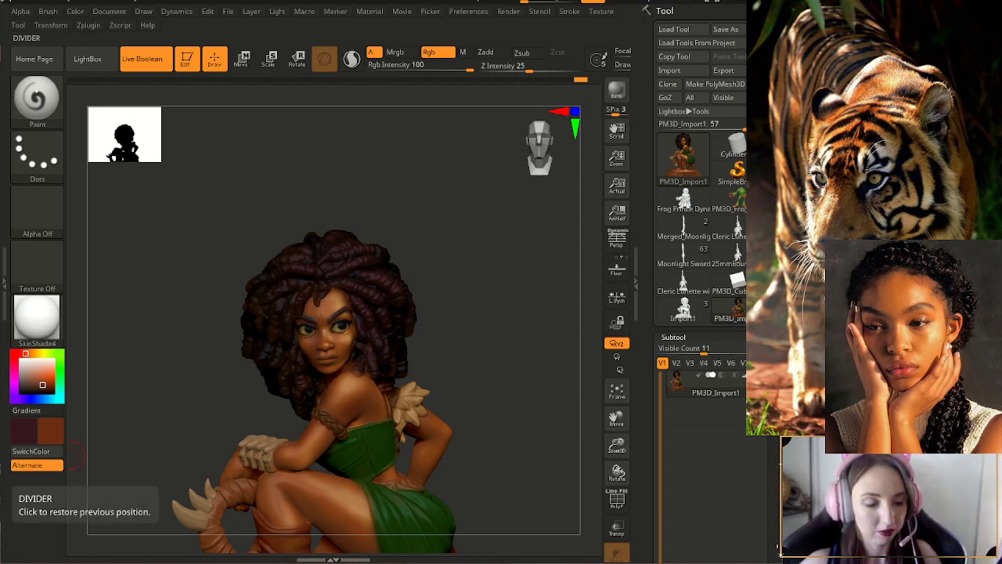
- Bring up the Skin Ref.jpg portrait, enlarge it to 214% to study the skin tones, and minimize it
key(Right)
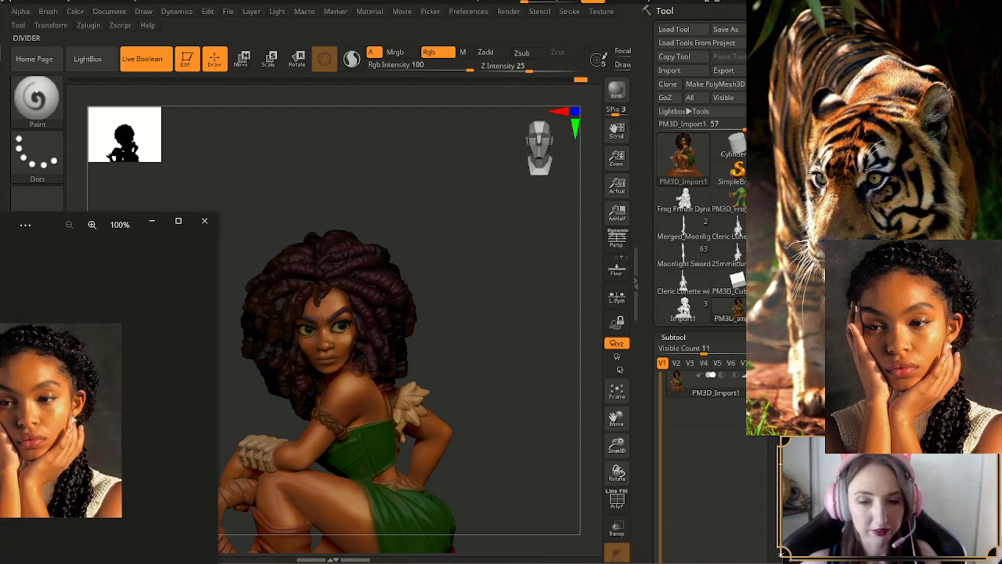
drag(0, 232, 375, 171)
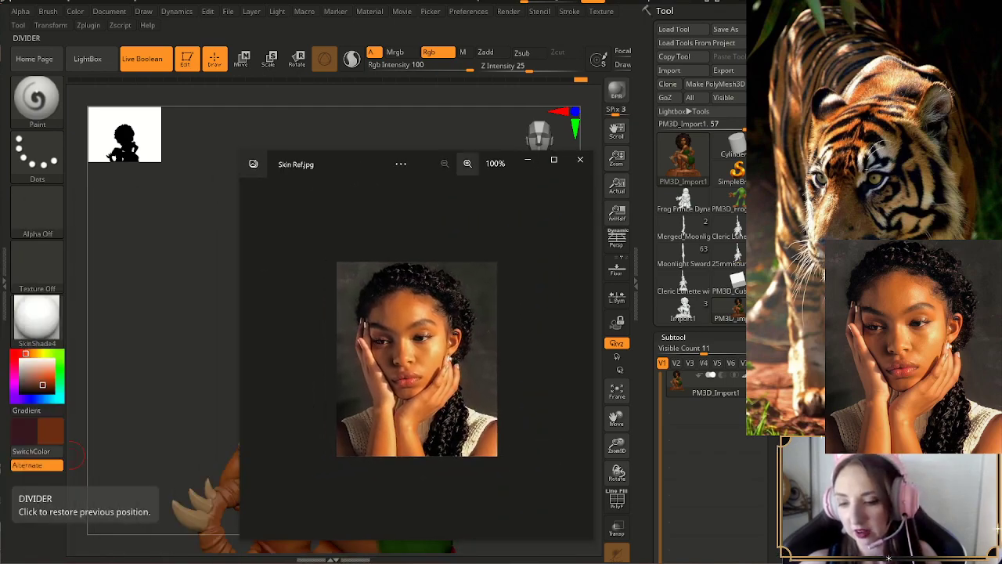
click(468, 163)
click(468, 164)
click(468, 164)
click(468, 164)
click(468, 164)
click(468, 163)
click(468, 163)
click(468, 163)
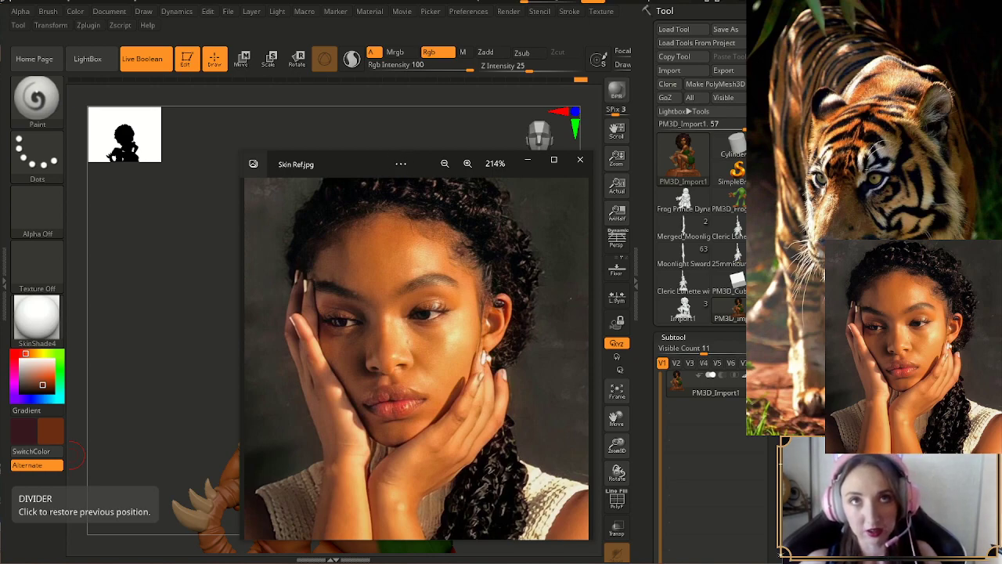
drag(372, 169, 364, 166)
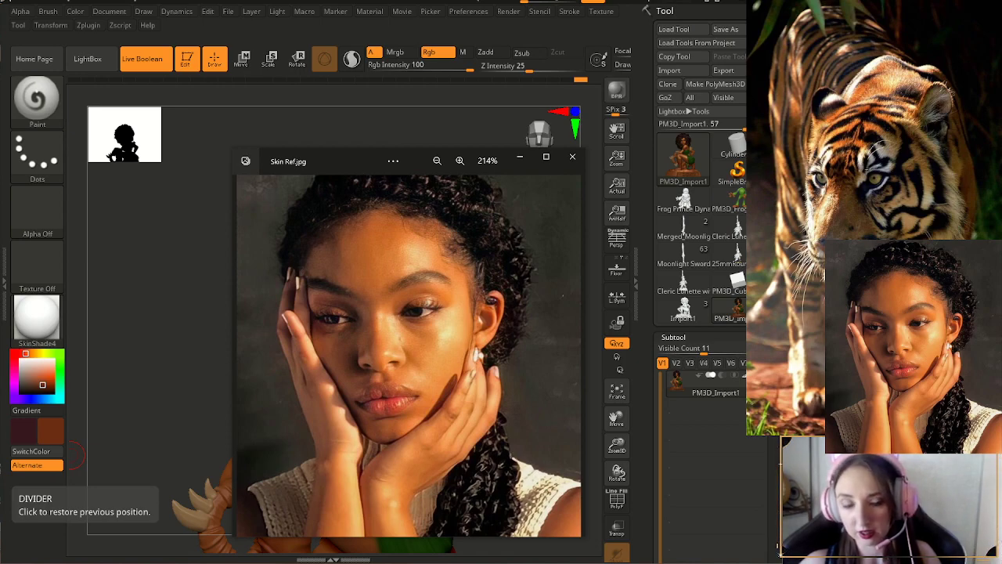
click(519, 157)
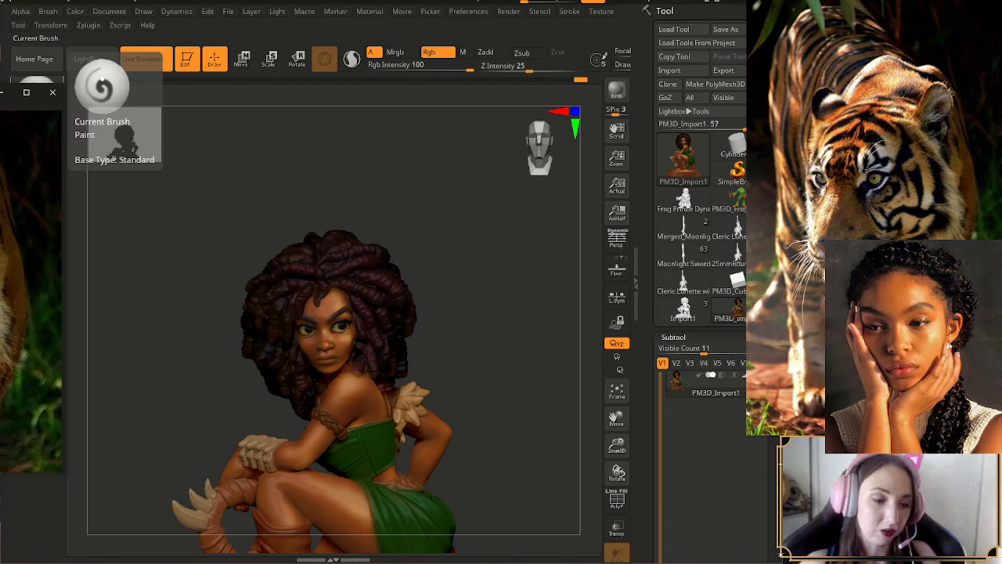
- Examine the tiger reference's face and fur enlarged to 214%, and move the image out of the way
drag(0, 94, 261, 109)
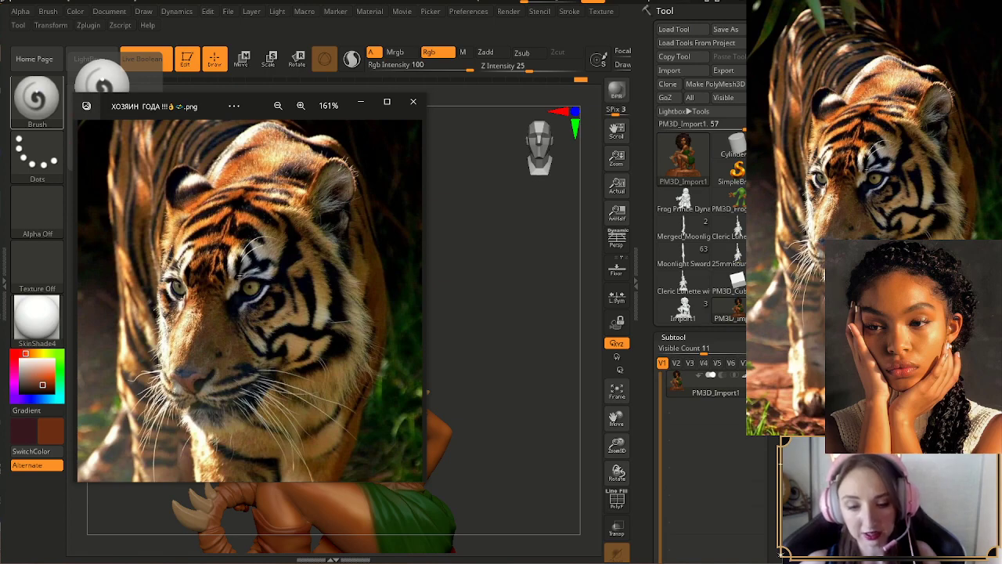
scroll(243, 294, up, 3)
drag(243, 293, 265, 263)
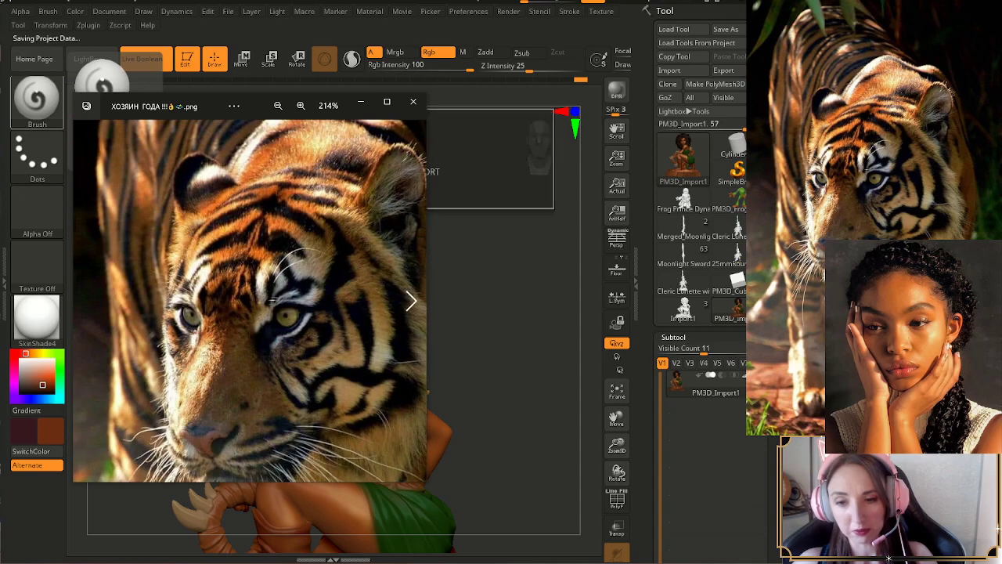
drag(272, 300, 238, 300)
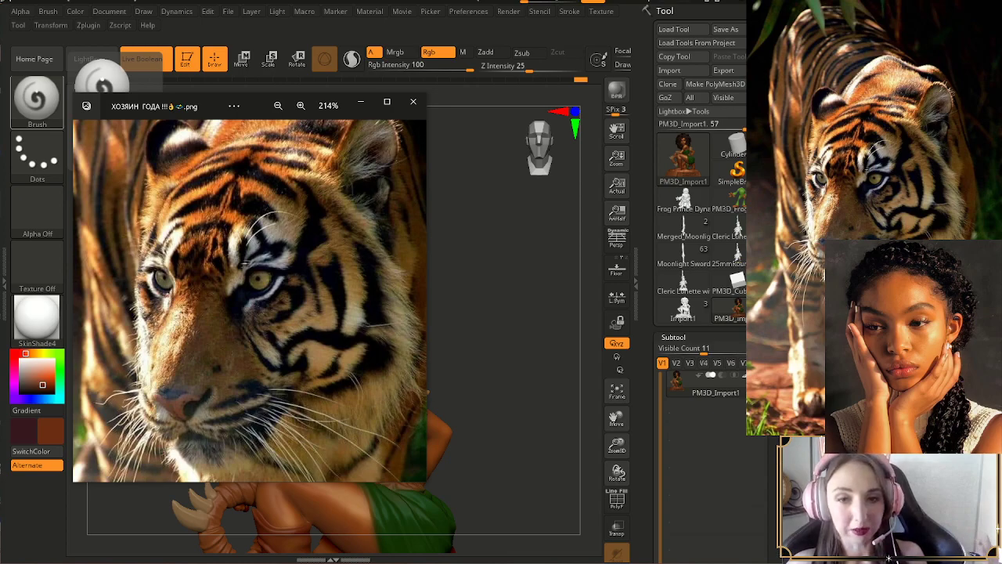
drag(212, 114, 0, 133)
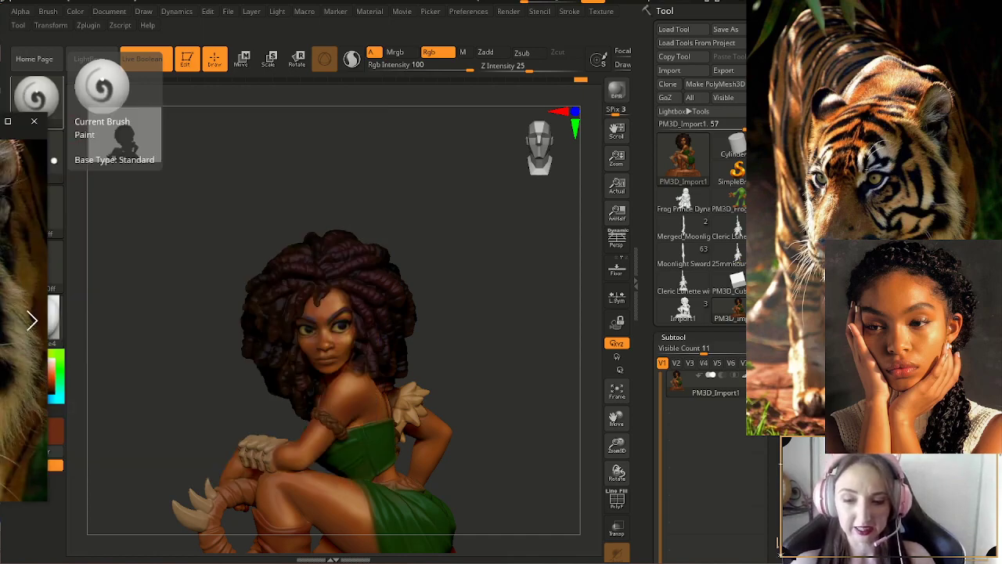
- Set the paint colour to a muted dusty red for work on the character's face in close-up
click(537, 436)
mouse_move(537, 436)
mouse_down()
mouse_move(535, 397)
mouse_move(542, 454)
mouse_up()
drag(617, 445, 617, 502)
alt+drag(552, 360, 539, 501)
alt+drag(548, 384, 513, 460)
drag(617, 445, 617, 471)
drag(540, 313, 520, 414)
drag(575, 432, 583, 414)
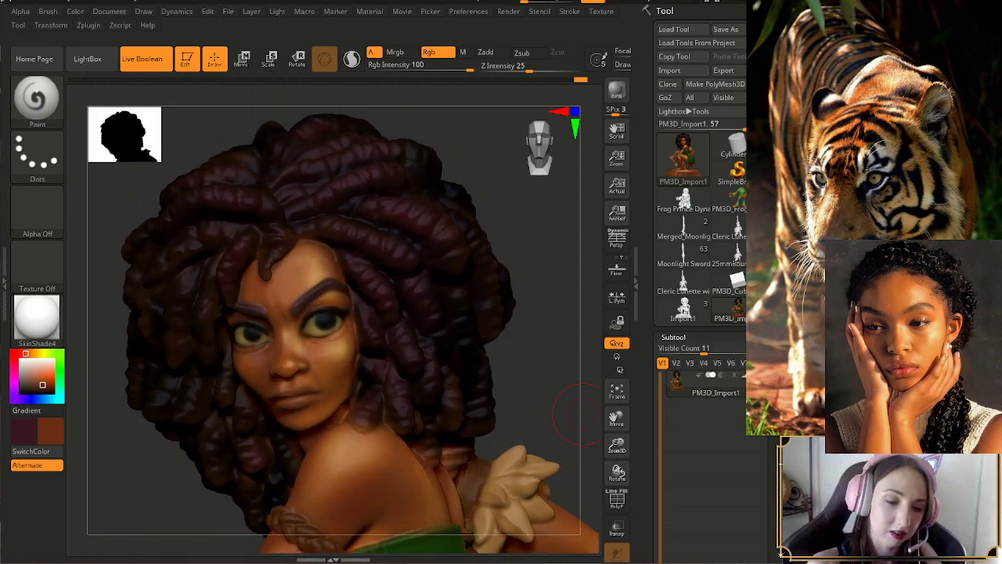
mouse_move(25, 353)
mouse_down()
mouse_move(14, 360)
mouse_move(30, 380)
mouse_up()
click(15, 353)
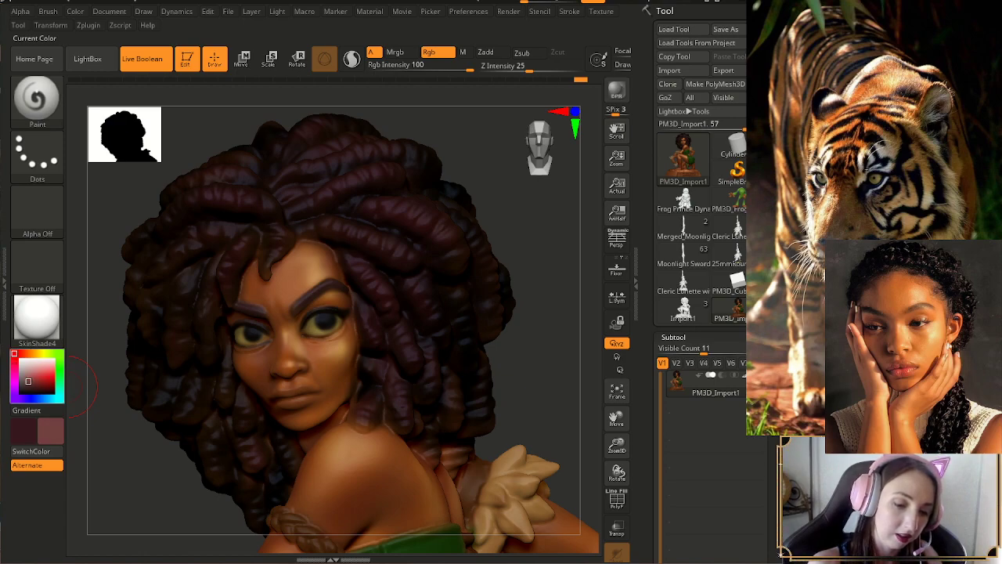
drag(14, 353, 22, 353)
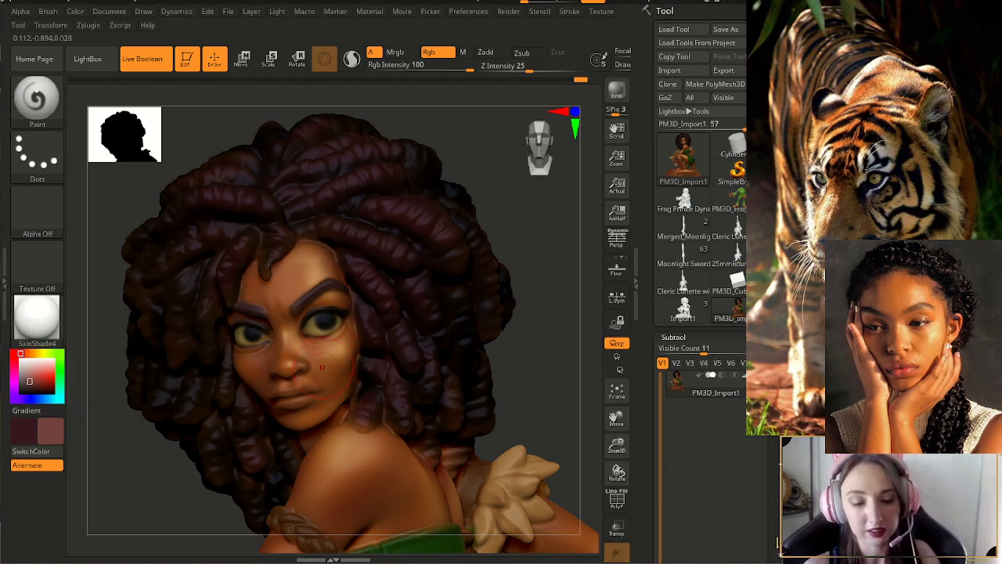
- Adjust the brush size, set the paint colour to a muted reddish brown for the cheeks, and check the face from both angles
key(s)
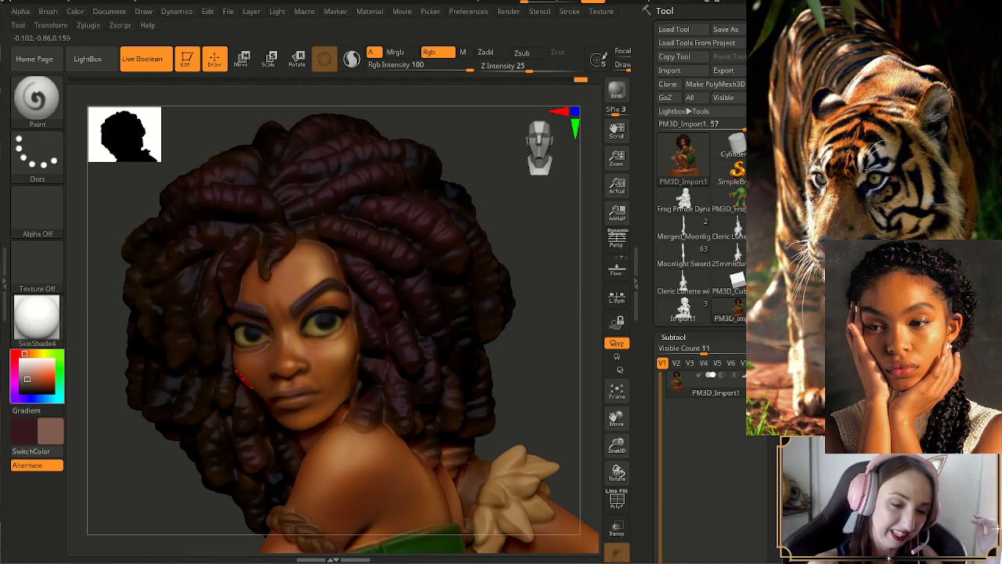
click(29, 378)
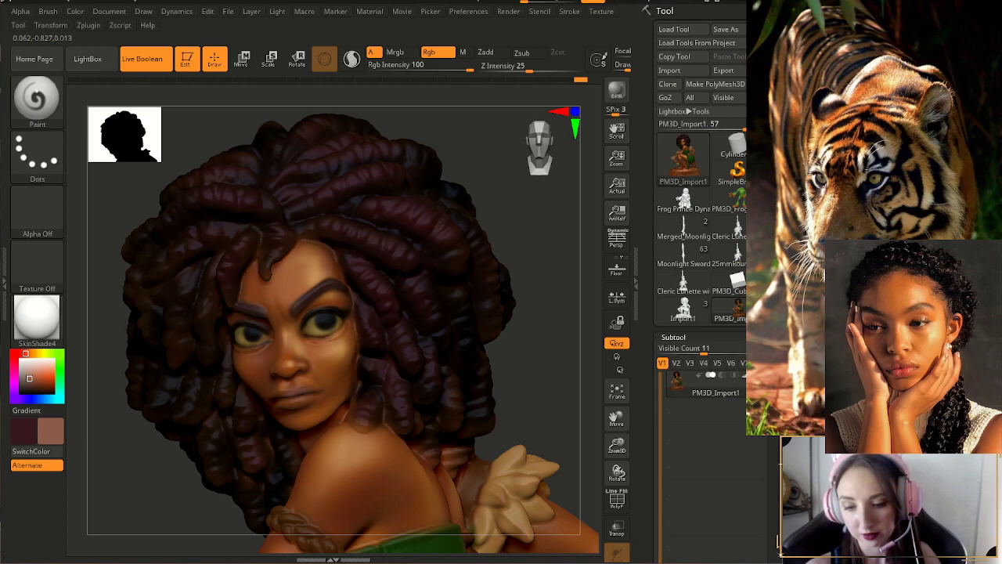
drag(526, 357, 588, 357)
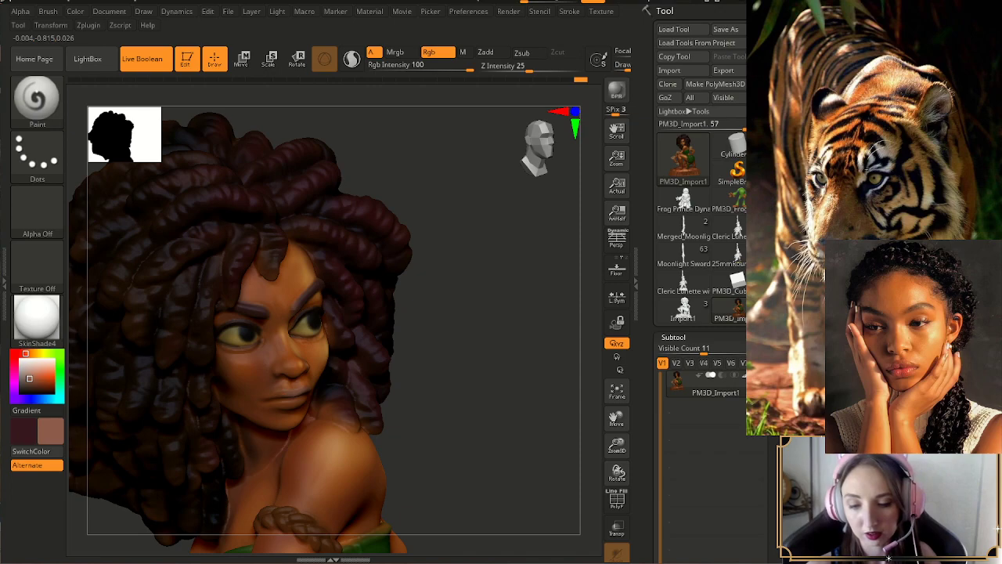
drag(526, 357, 468, 357)
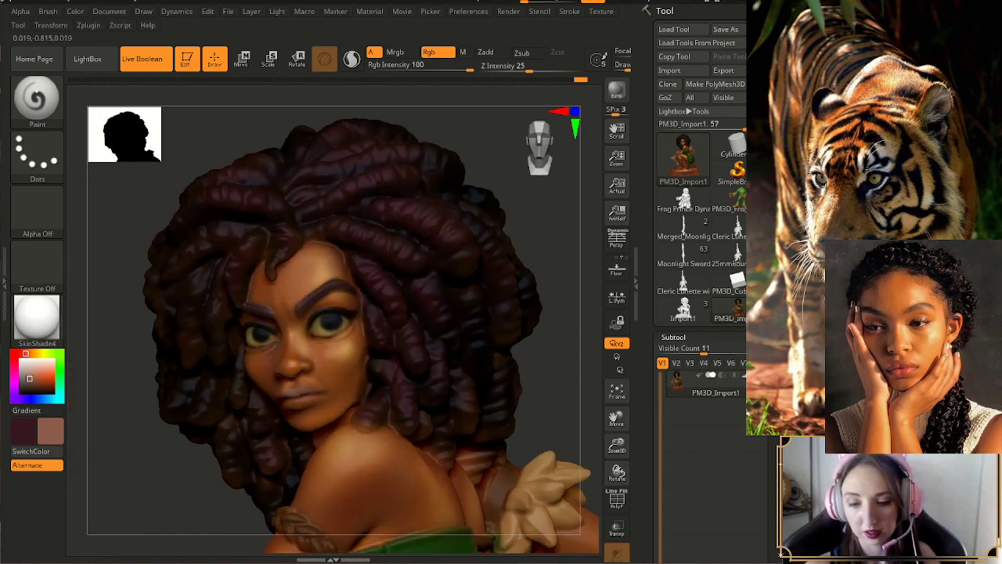
right_drag(455, 375, 526, 369)
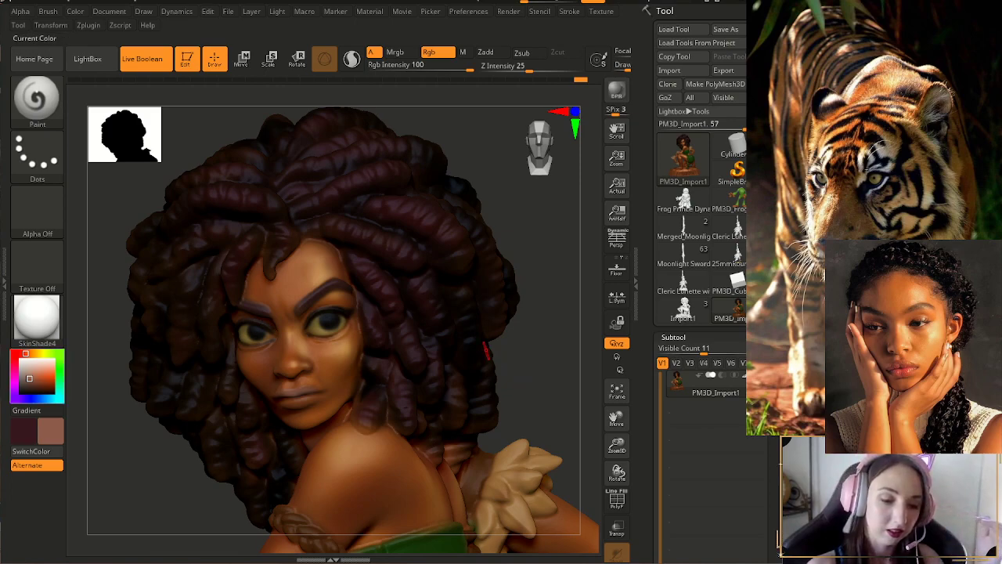
- Deepen the paint colour to a darker warm brown for the skin and compare the face from the front and side
click(32, 382)
drag(32, 382, 35, 382)
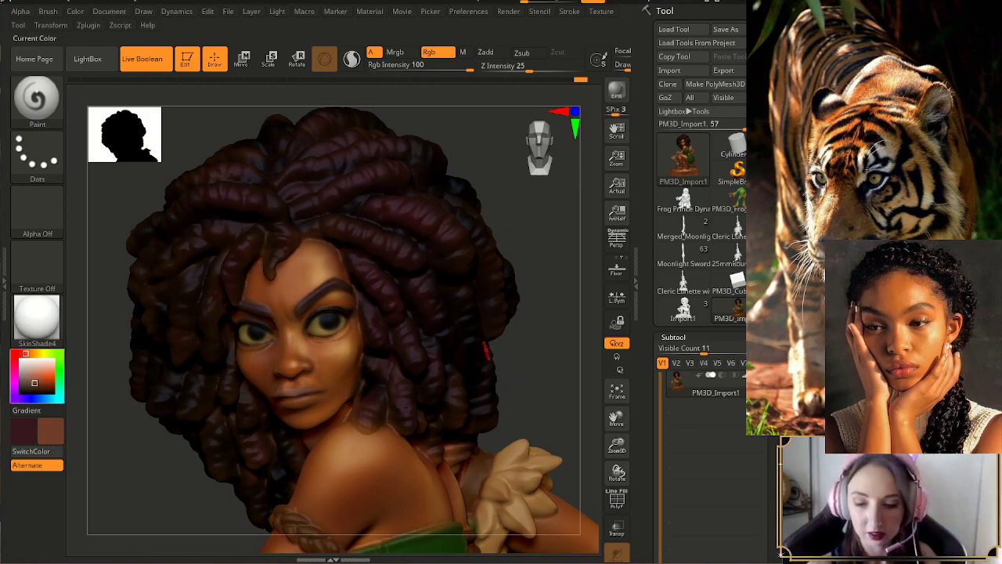
key(c)
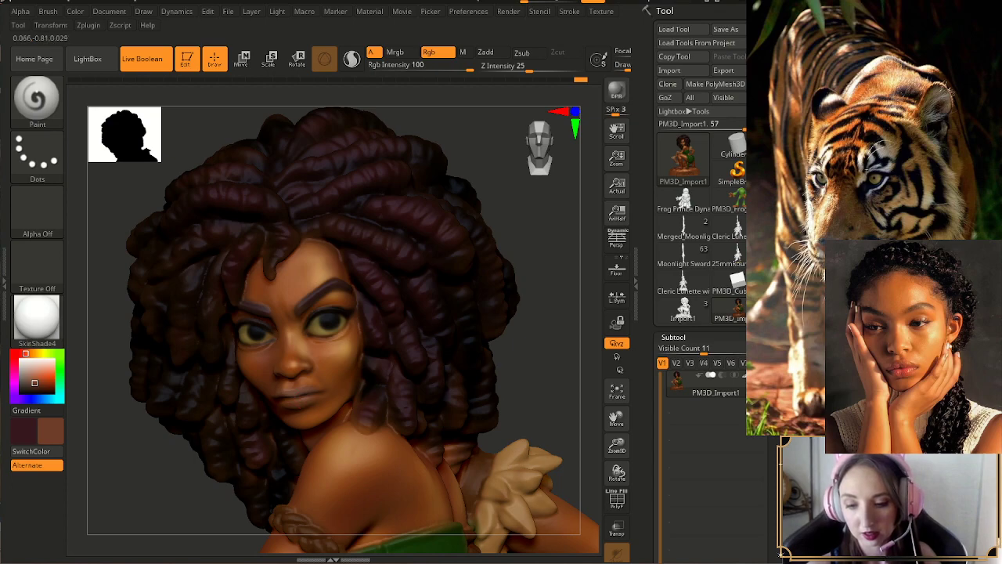
drag(526, 358, 589, 356)
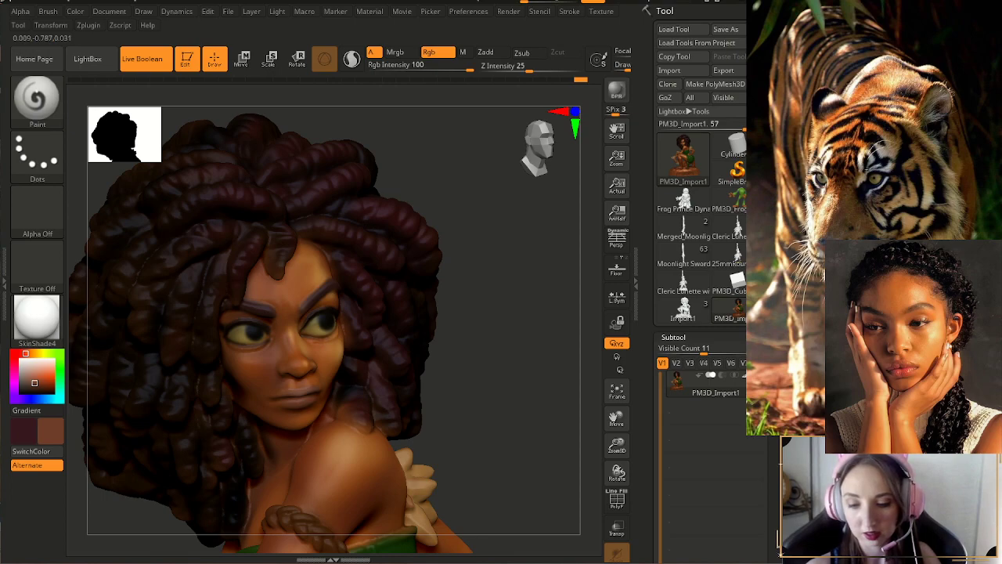
drag(540, 353, 483, 352)
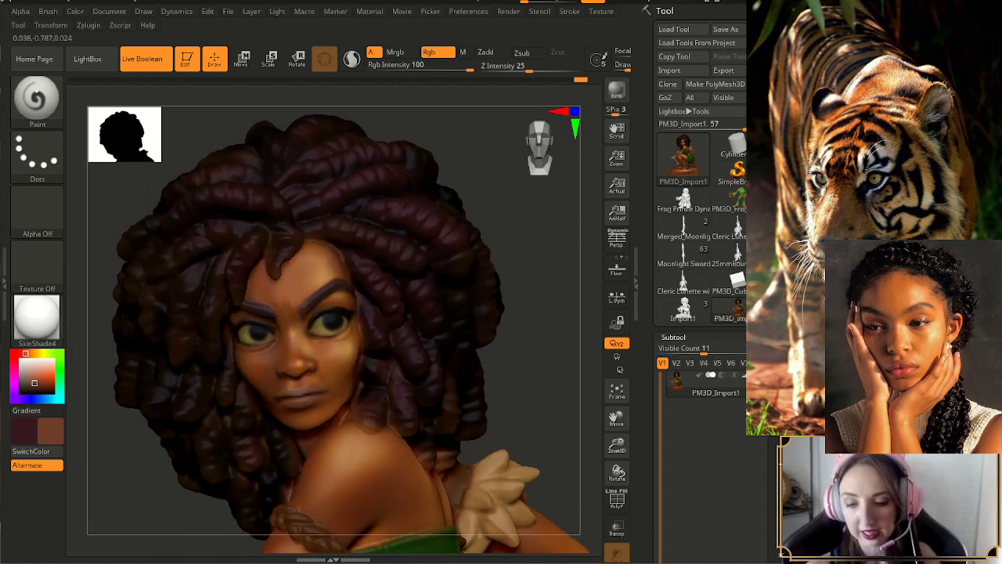
drag(543, 374, 503, 379)
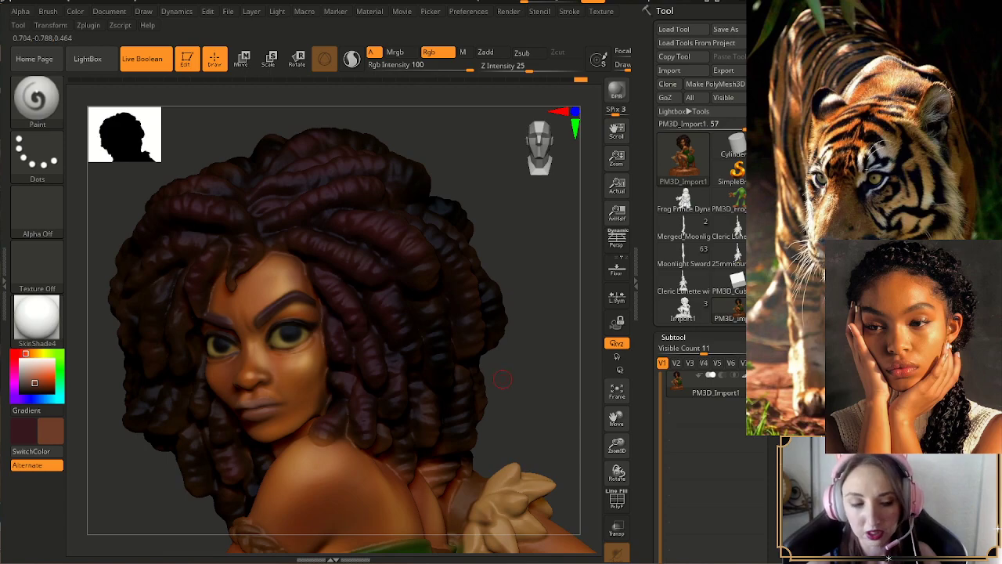
right_drag(503, 379, 487, 377)
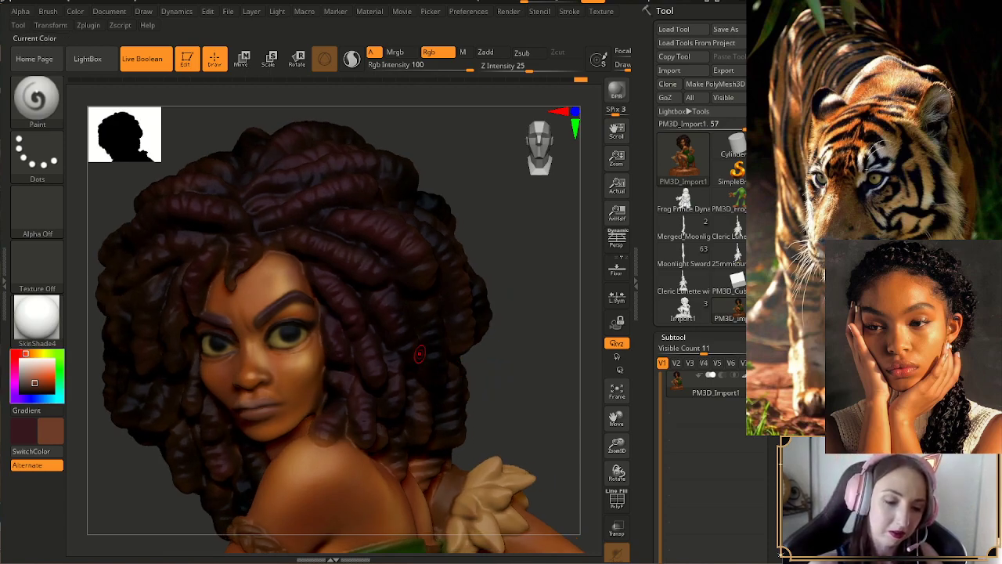
- Use a richer reddish brown near the nose, switch to a dark greyish brown, and check the shading from several angles
click(36, 383)
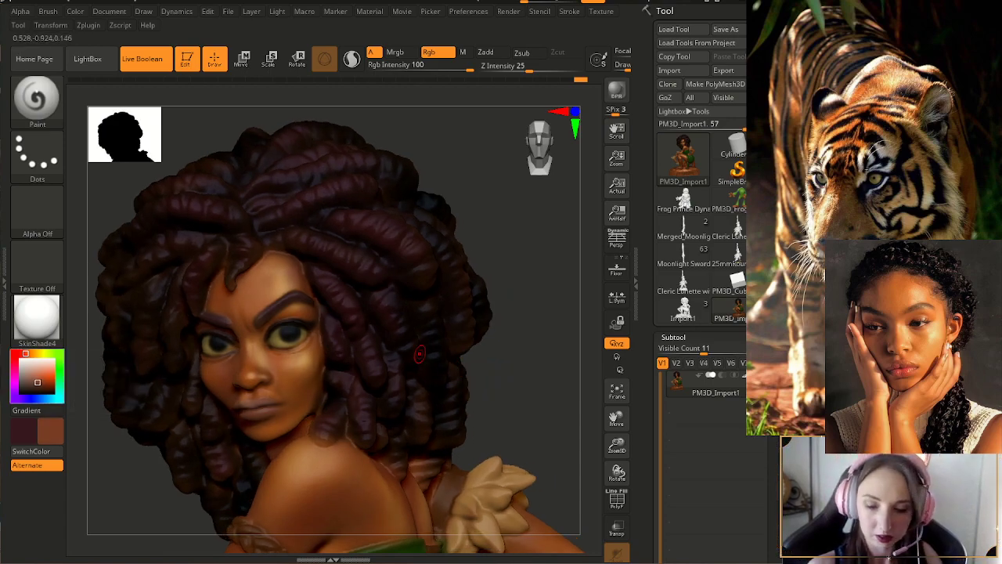
click(38, 382)
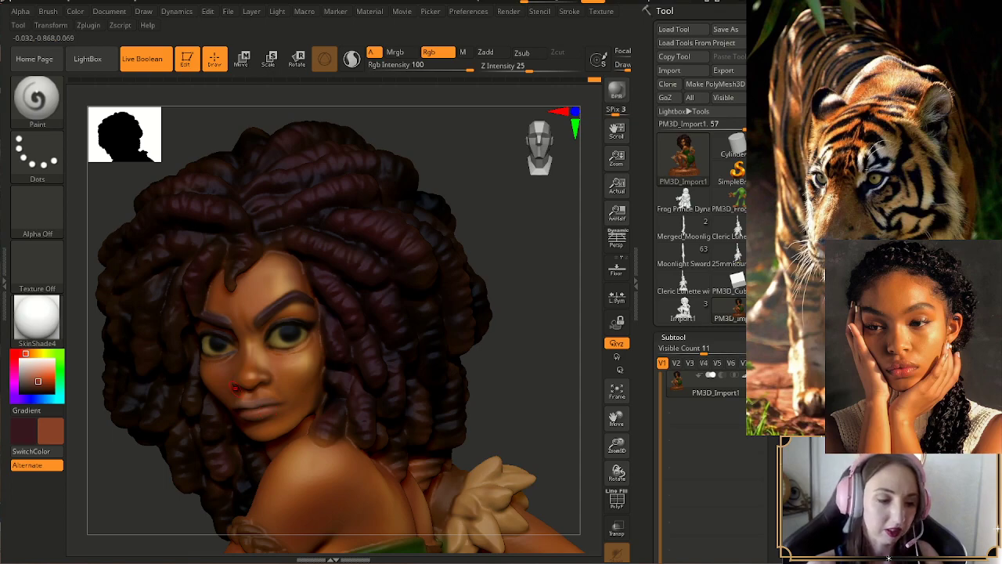
click(32, 380)
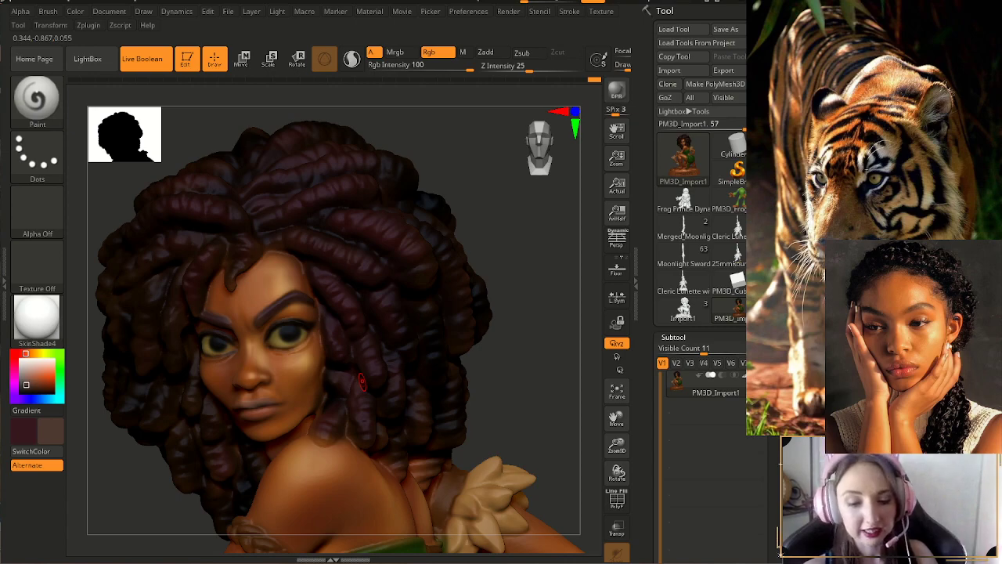
drag(494, 391, 523, 399)
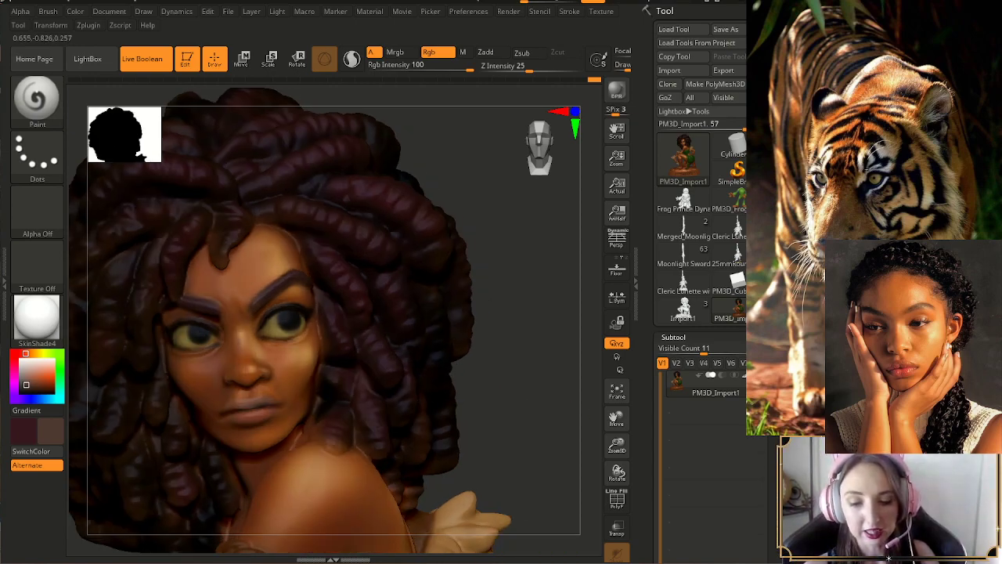
drag(523, 399, 477, 399)
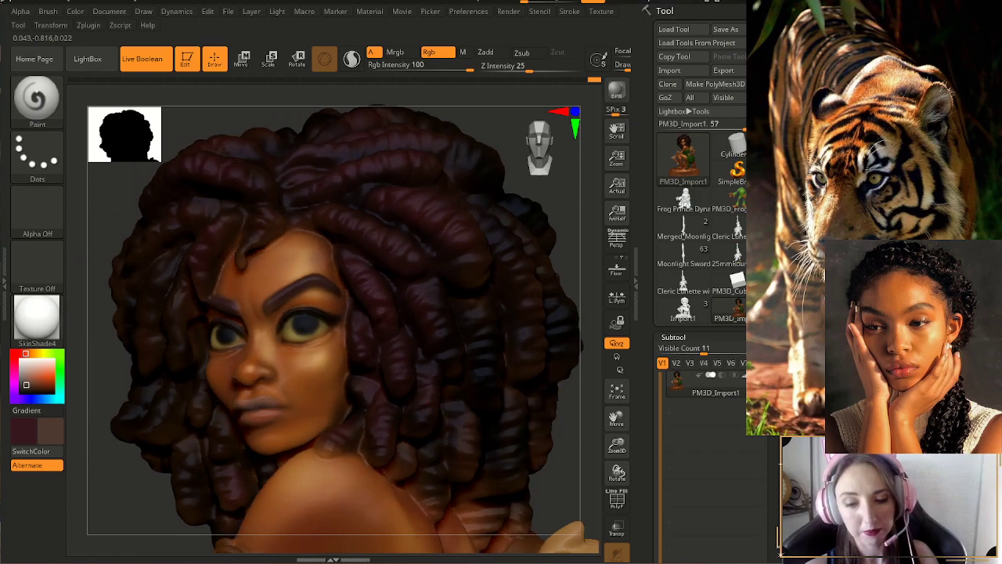
drag(560, 433, 552, 438)
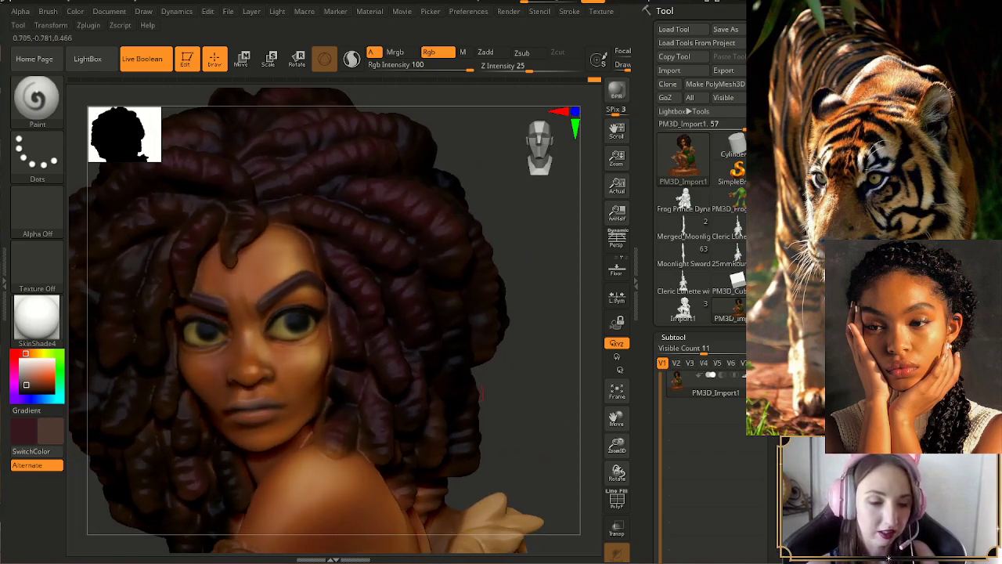
- Set the paint colour to a lighter dusty brown and bring up the Skin Ref.jpg window, moving it off the canvas
click(32, 378)
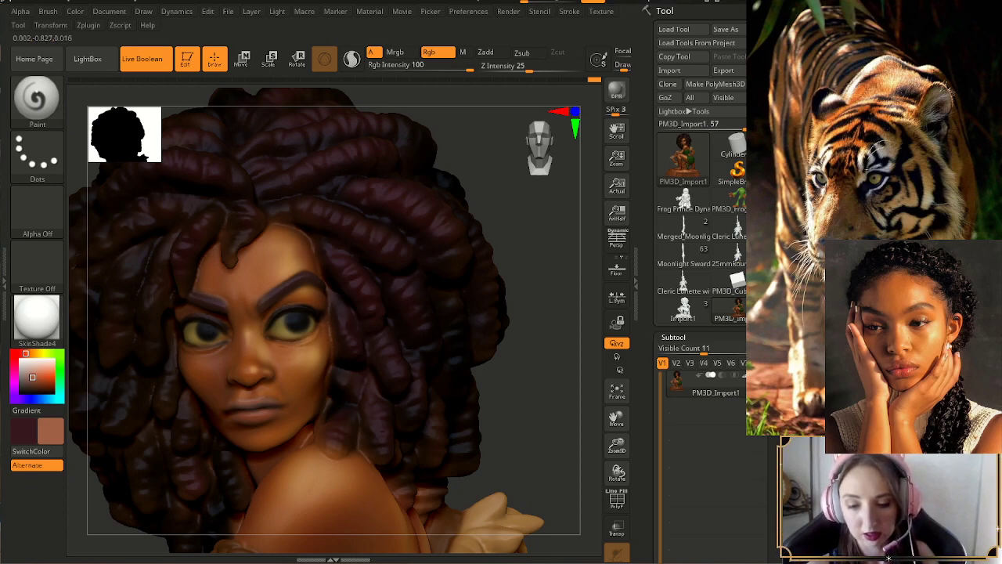
drag(548, 337, 513, 336)
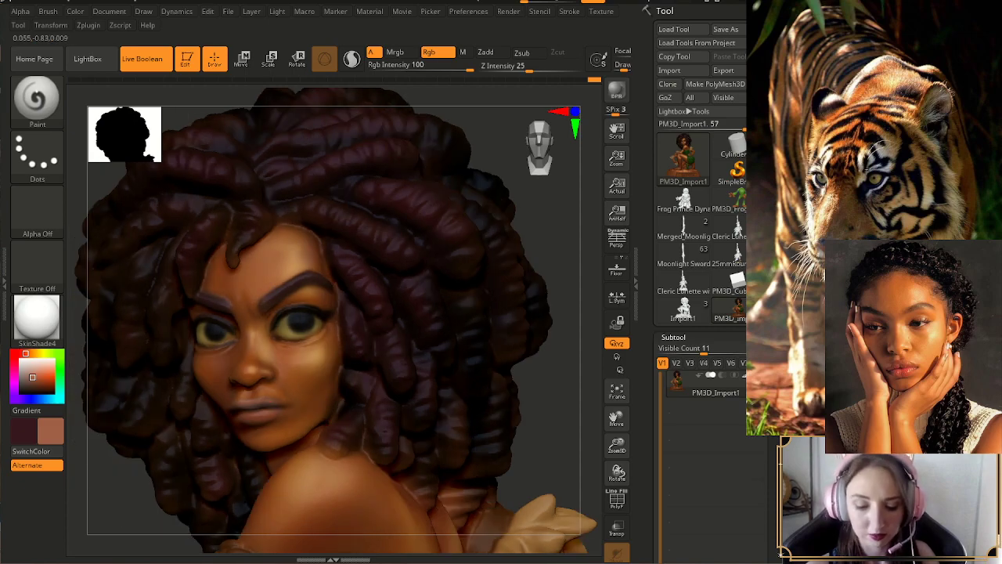
mouse_move(245, 558)
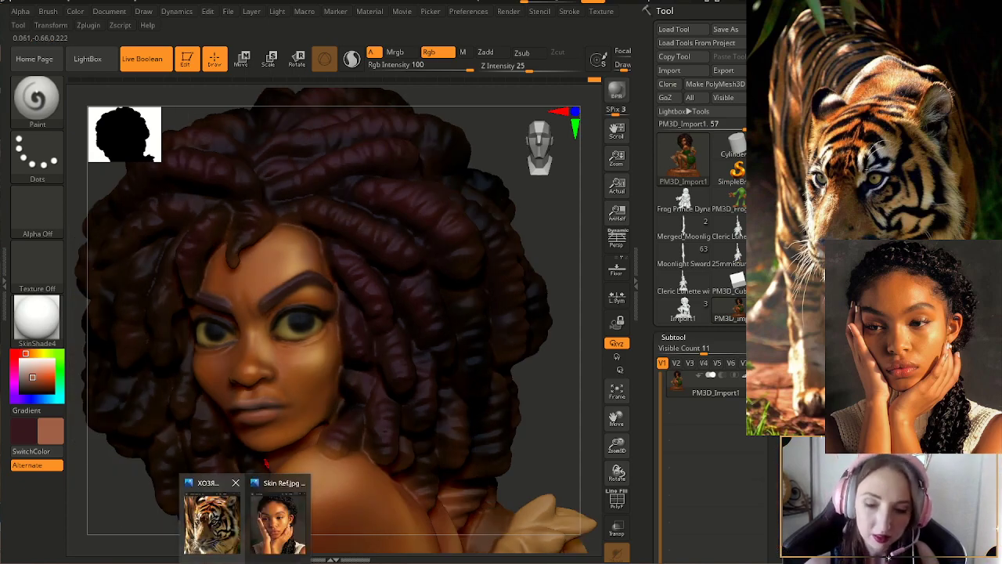
click(281, 512)
drag(368, 162, 0, 227)
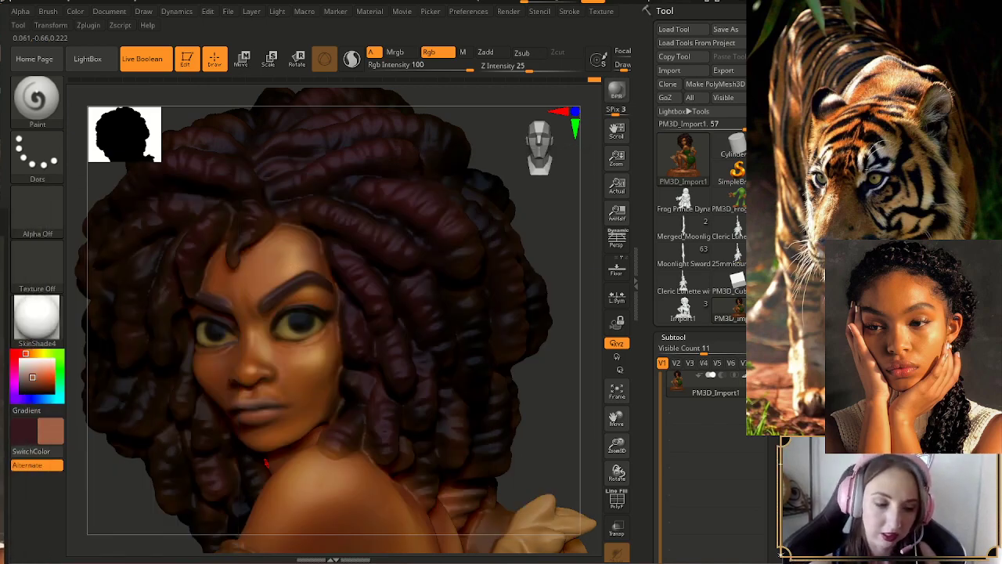
drag(566, 400, 571, 379)
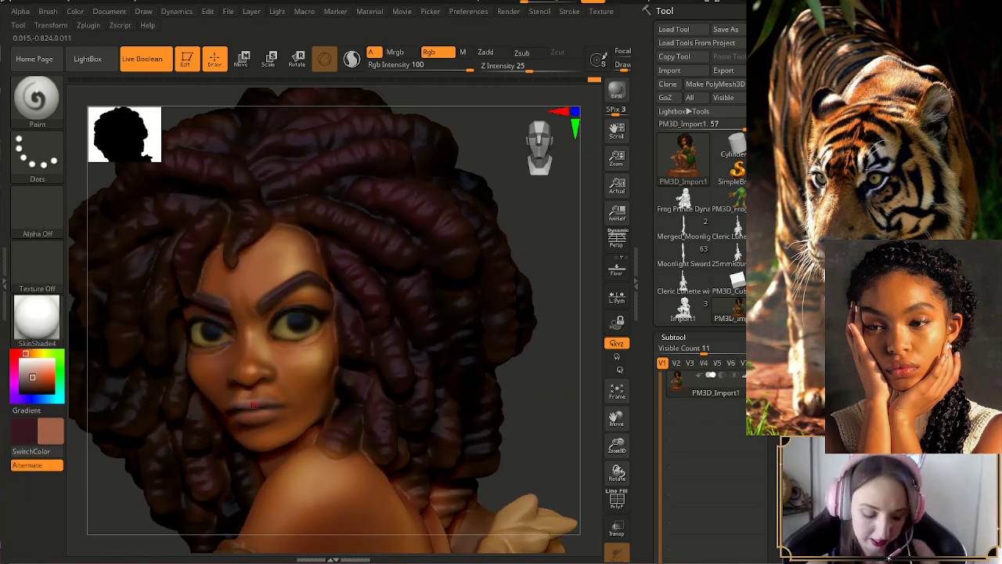
- Sample an orange-brown from the face for blending around the mouth, adjust the brush size, and undo the last stroke
key(c)
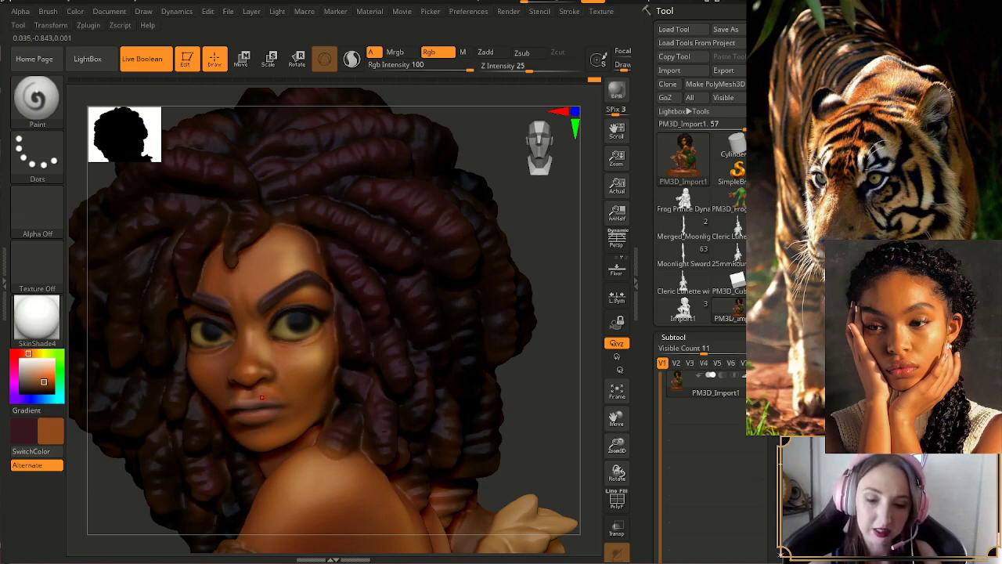
key(s)
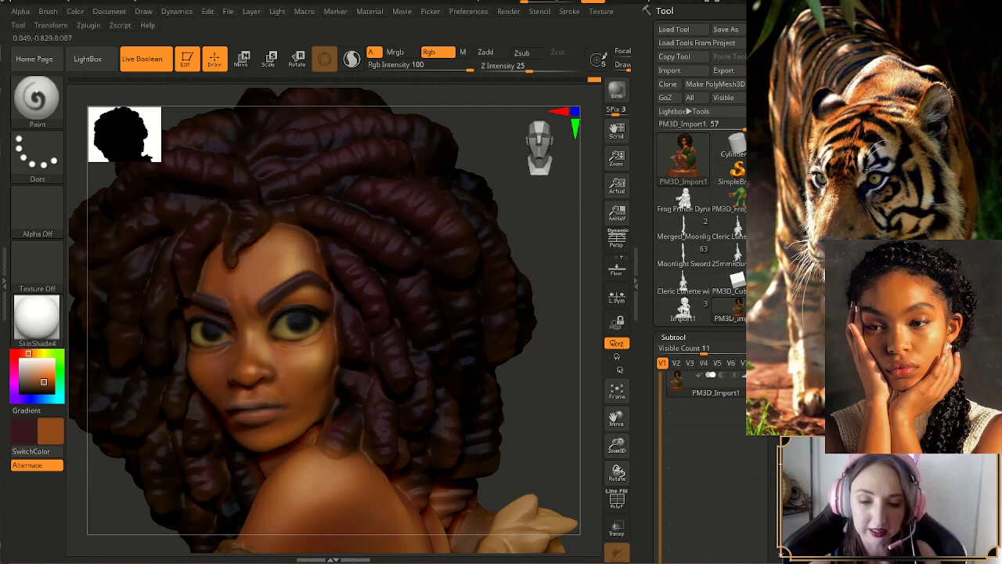
key(ctrl+z)
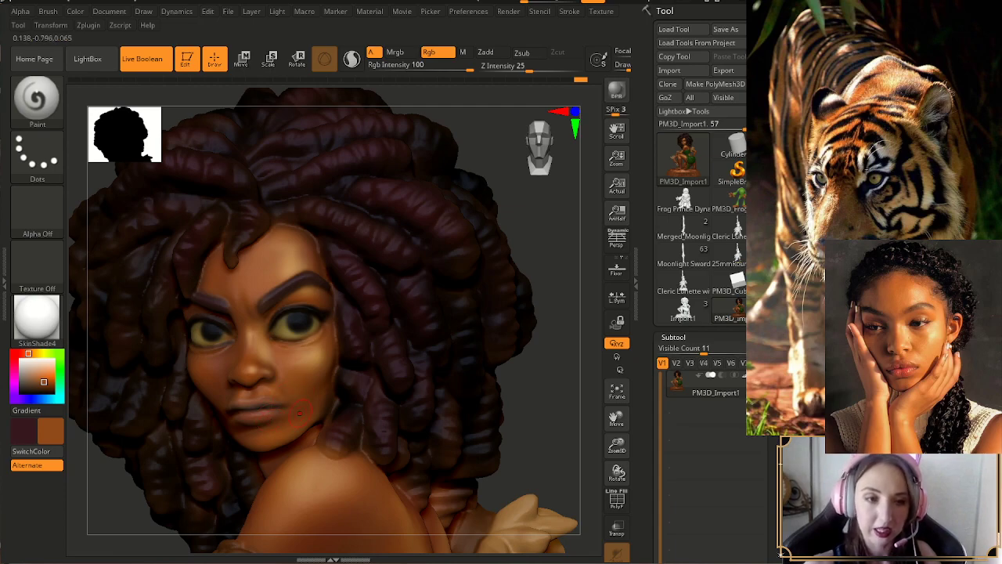
key(alt+Tab)
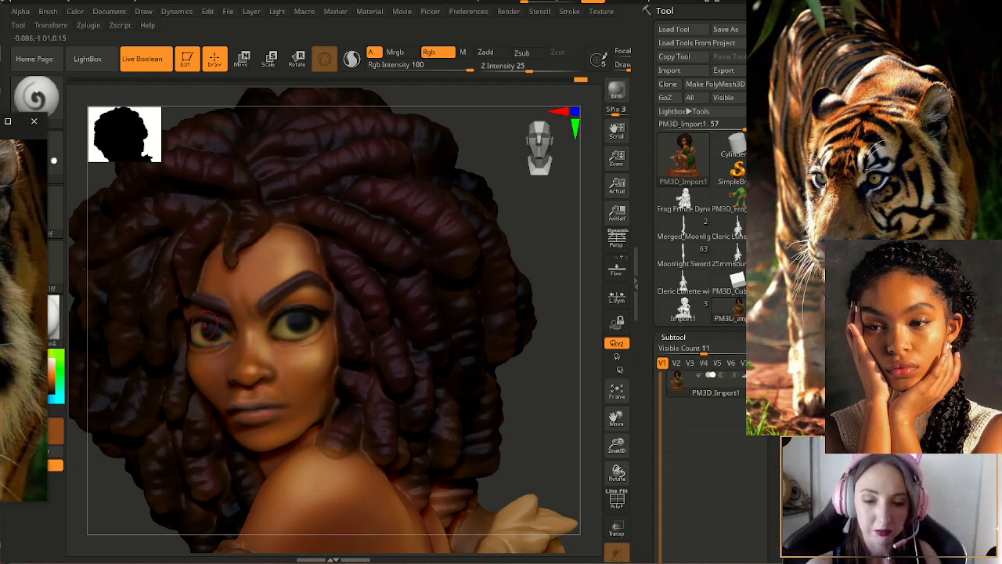
click(552, 356)
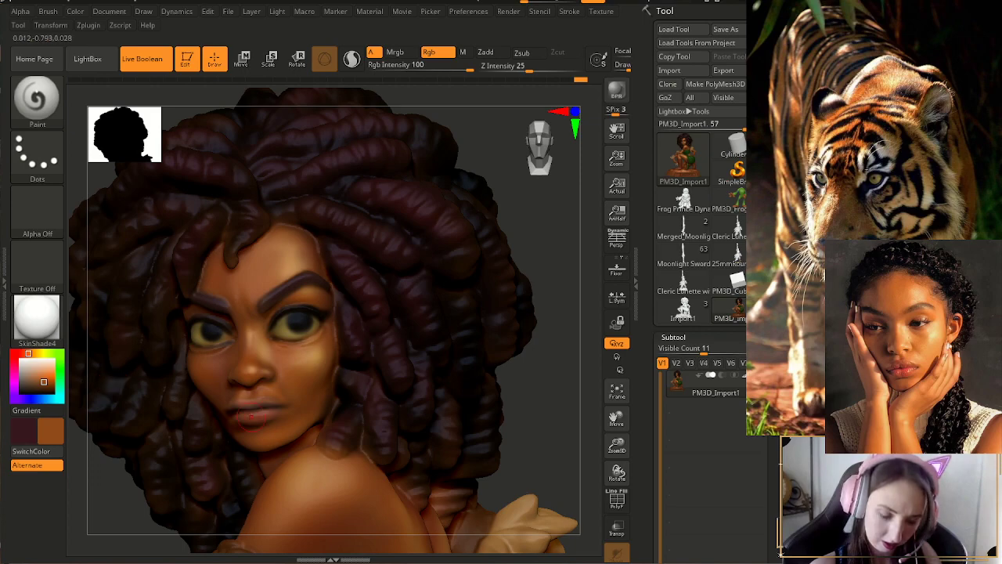
- Set the paint colour to a deep reddish brown for the mouth area and check the figure at reduced and medium size
click(38, 382)
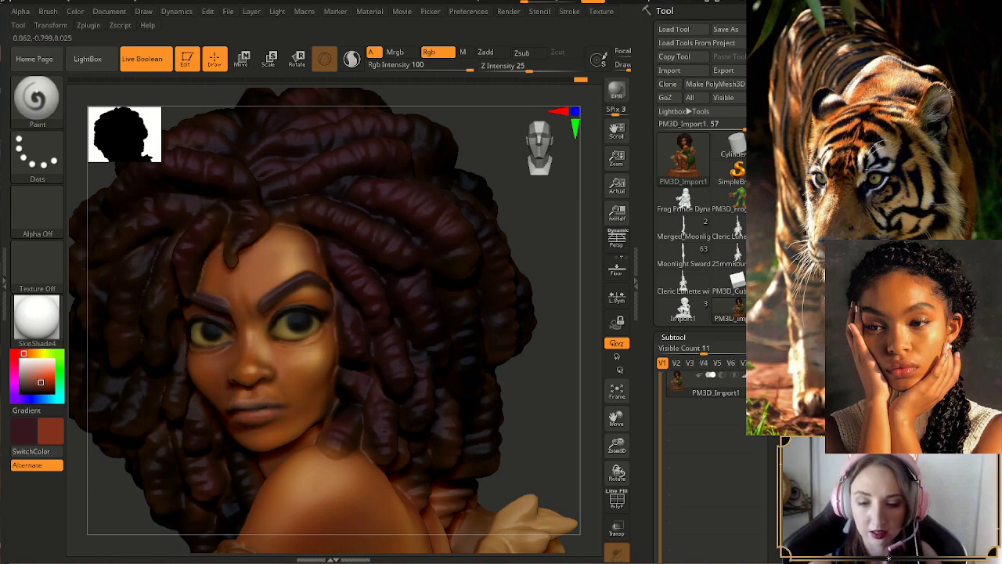
drag(616, 446, 592, 379)
drag(617, 418, 615, 356)
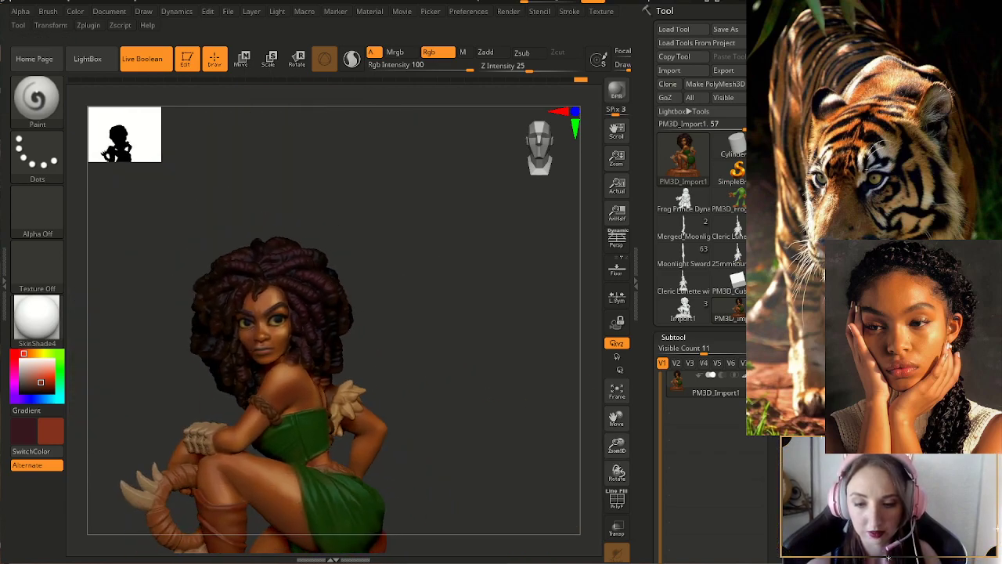
drag(561, 404, 493, 405)
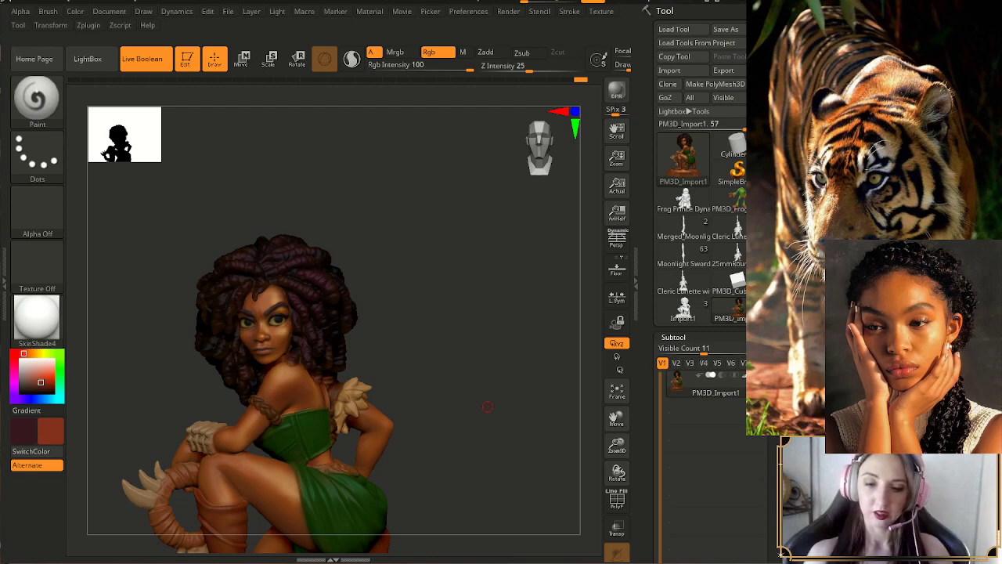
drag(617, 445, 617, 501)
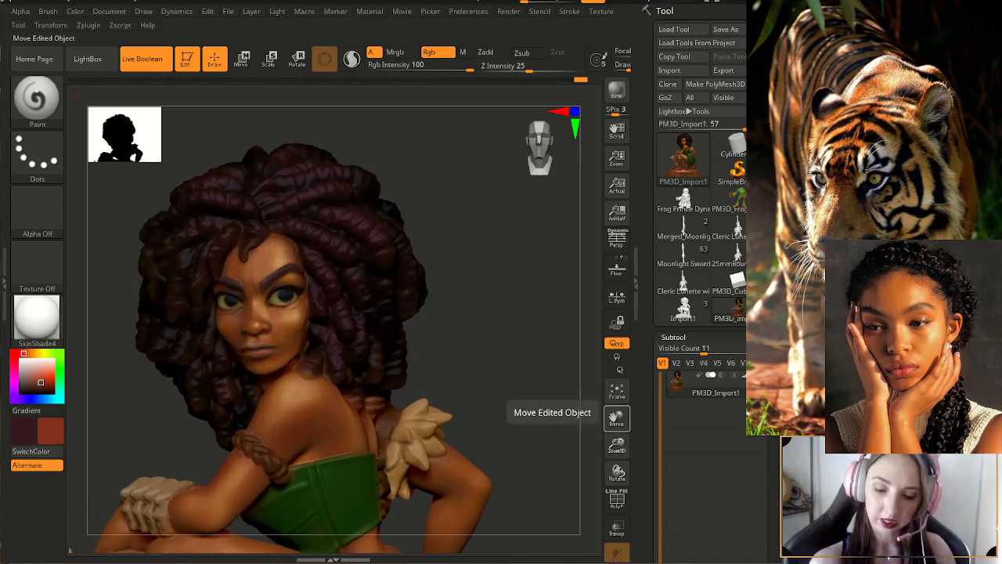
- Sample the corset's green and shift the paint colour to a muted olive green
key(c)
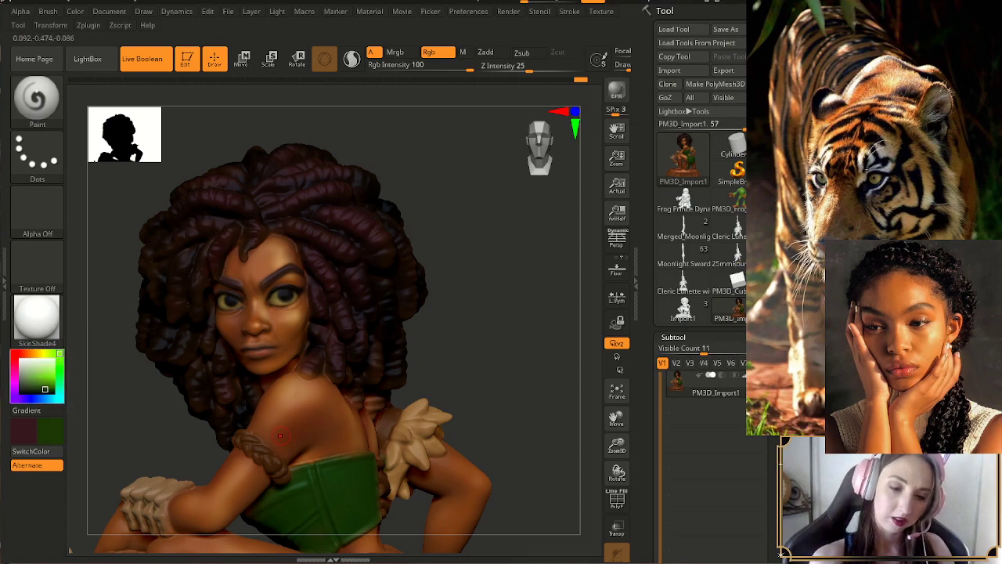
drag(44, 389, 37, 385)
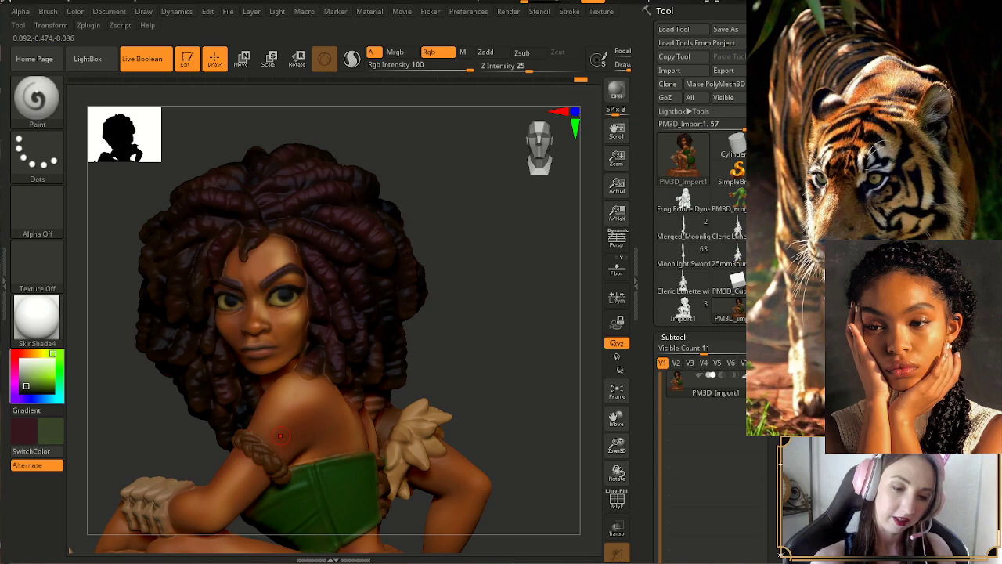
drag(26, 386, 26, 385)
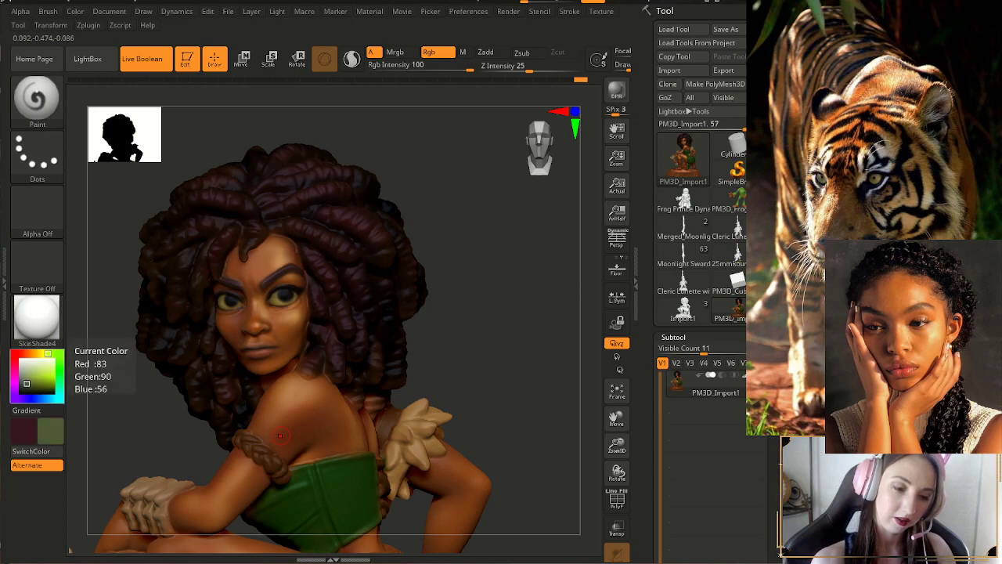
drag(30, 385, 30, 386)
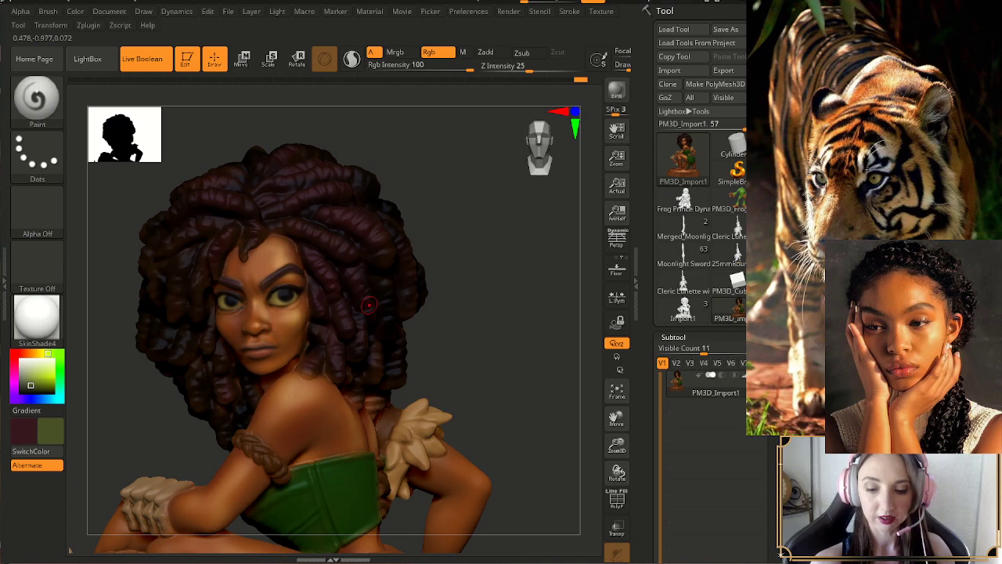
- Check the figure from the front and side, and sample a warm brown skin tone from the shoulder as the paint colour
drag(441, 304, 409, 302)
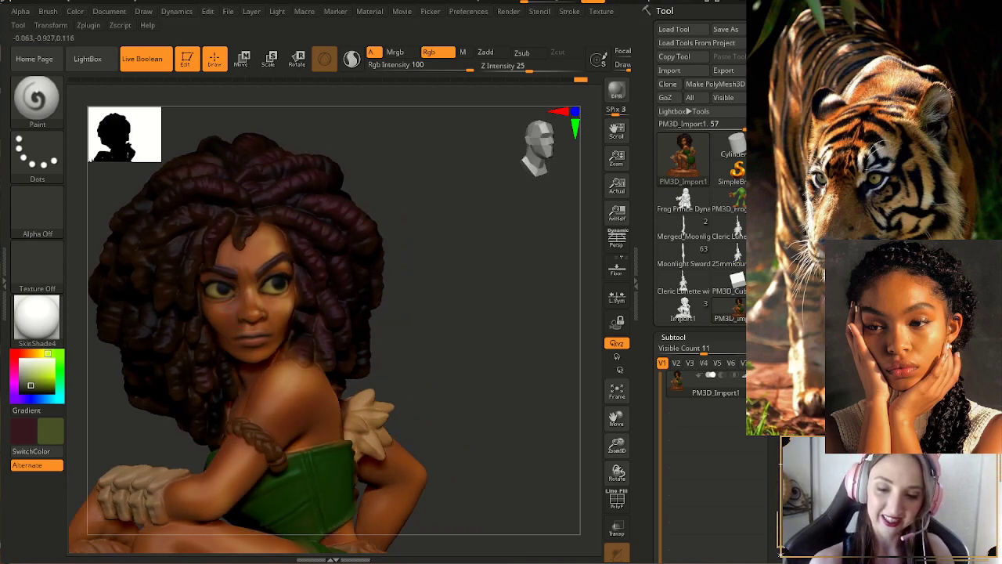
mouse_move(404, 313)
mouse_down()
mouse_move(388, 314)
mouse_move(398, 314)
mouse_up()
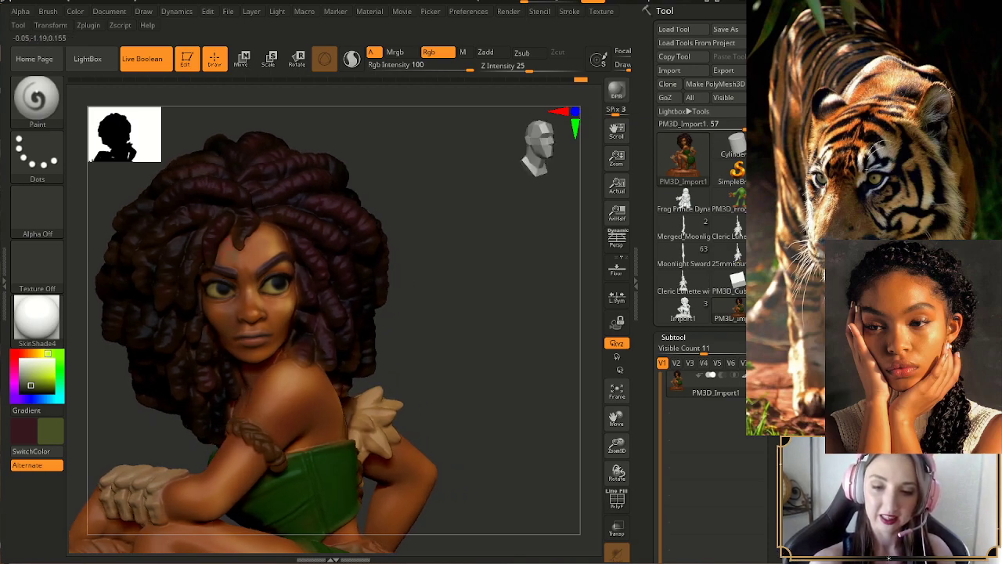
mouse_move(435, 286)
mouse_down()
mouse_move(414, 284)
mouse_move(431, 286)
mouse_up()
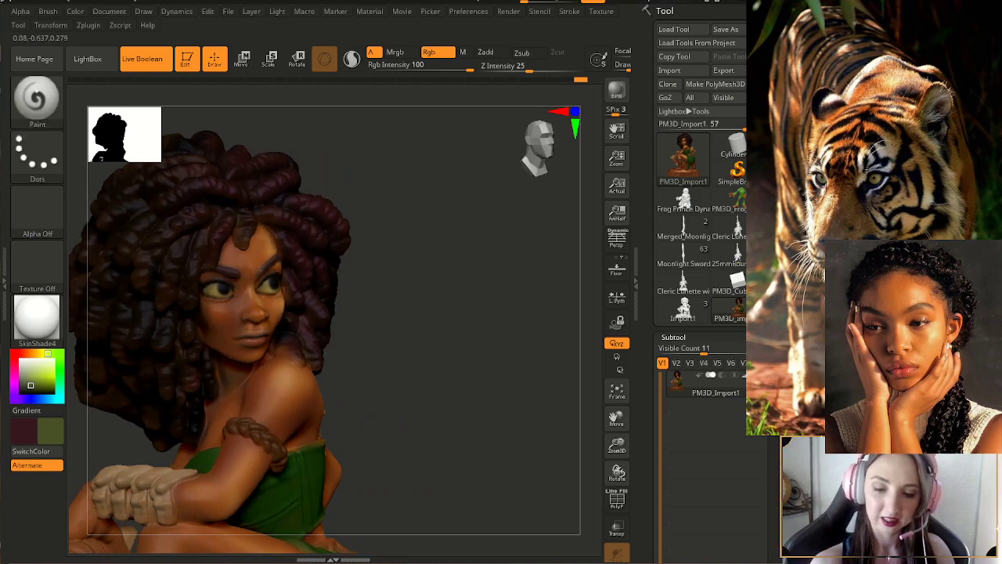
mouse_move(390, 356)
mouse_down()
mouse_move(407, 357)
mouse_move(277, 401)
mouse_up()
key(c)
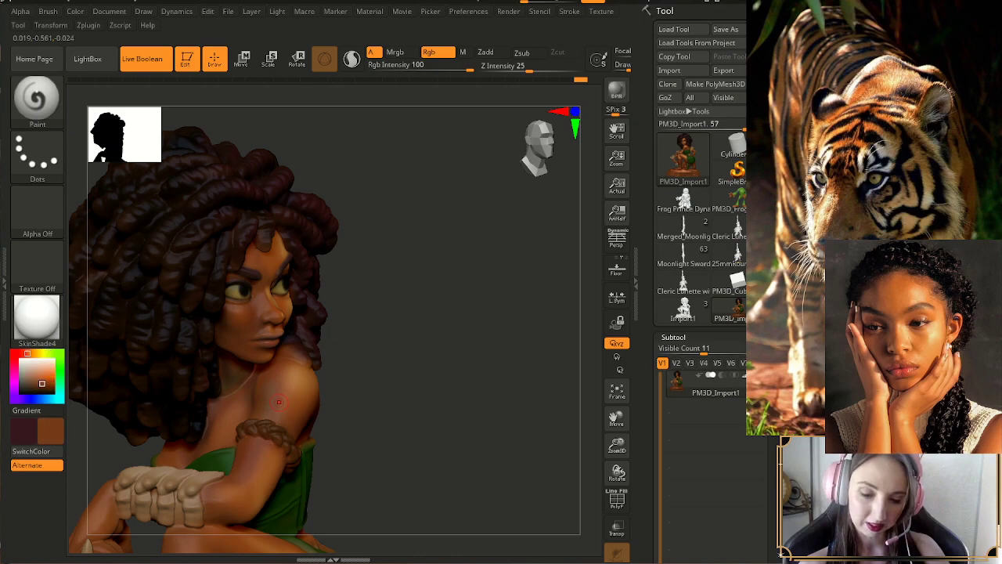
- Examine the painted face, hair and body from several angles and at close, medium and near full-figure distance
mouse_move(478, 366)
mouse_down()
mouse_move(393, 375)
mouse_move(395, 336)
mouse_move(335, 288)
mouse_up()
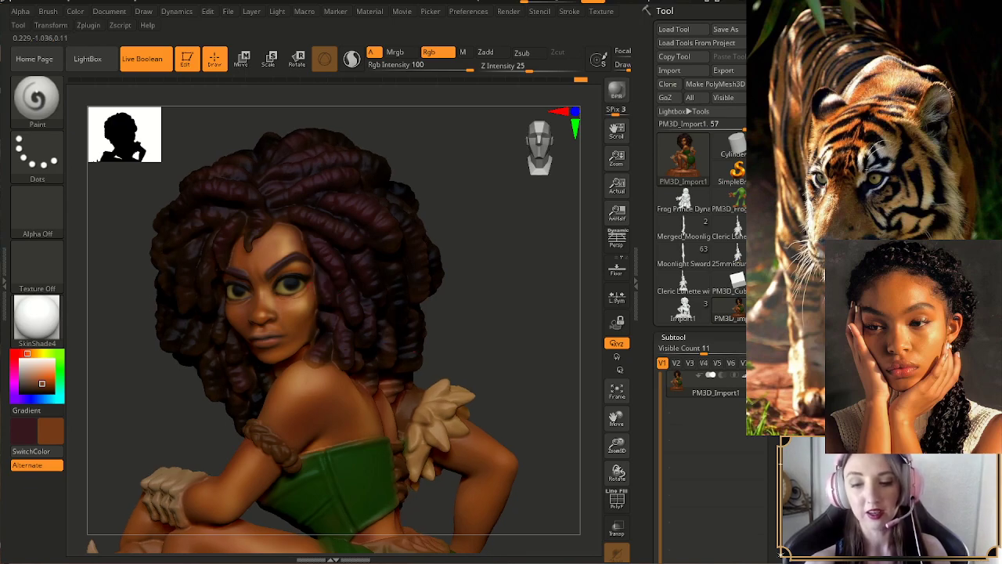
mouse_move(396, 267)
mouse_down()
mouse_move(447, 277)
mouse_move(455, 295)
mouse_up()
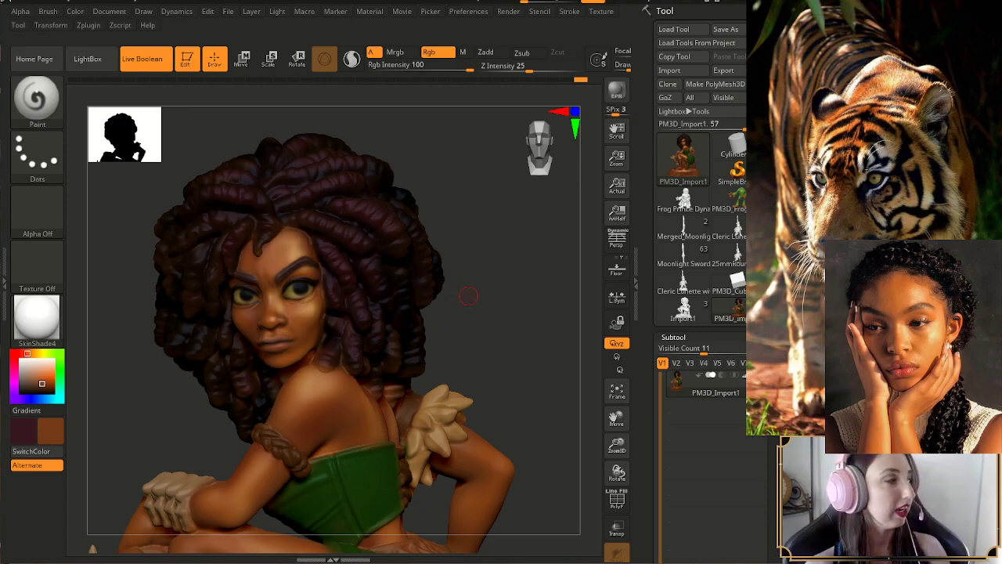
drag(470, 296, 454, 296)
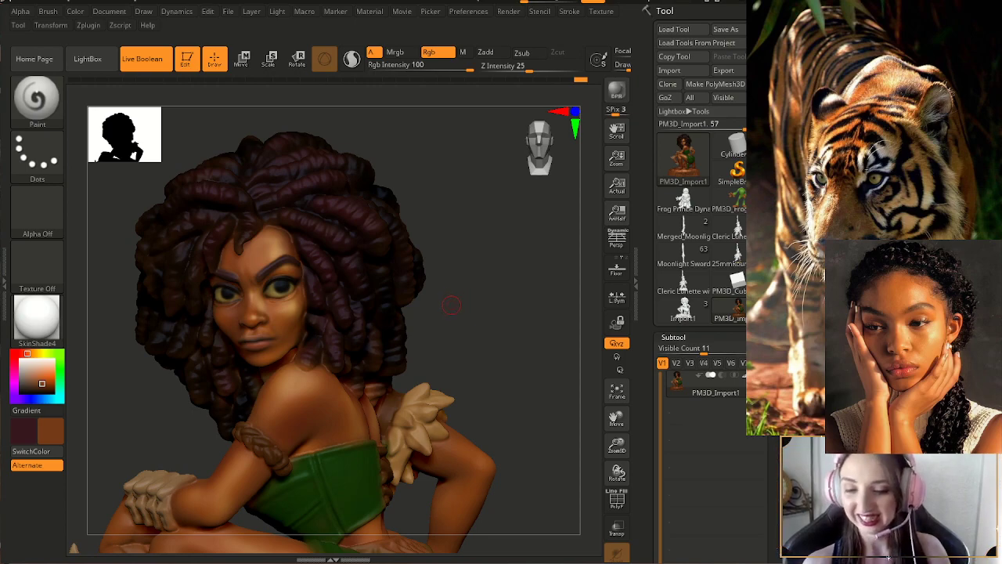
drag(490, 338, 518, 361)
drag(593, 413, 519, 415)
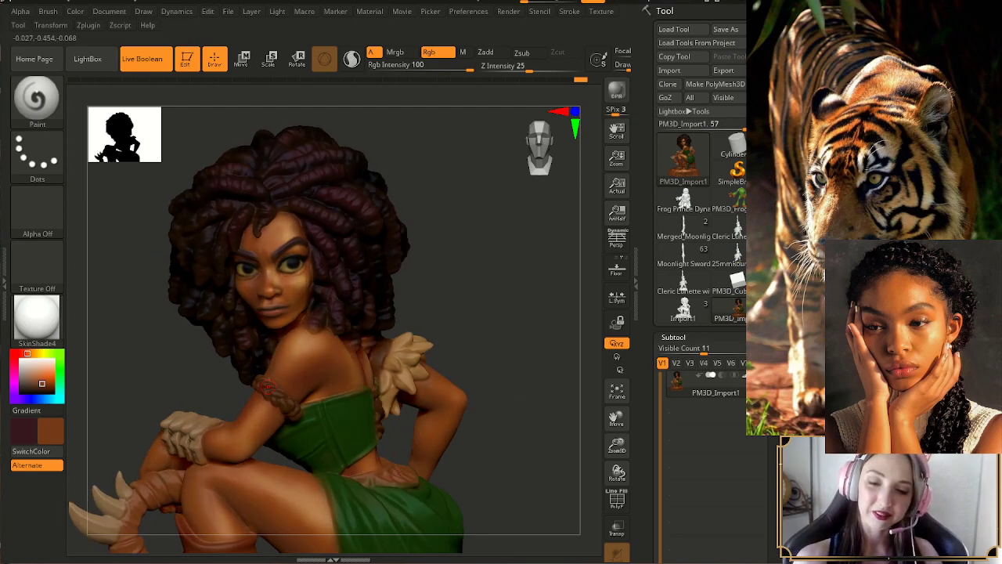
mouse_move(465, 311)
mouse_down()
mouse_move(546, 338)
mouse_move(504, 352)
mouse_move(502, 376)
mouse_up()
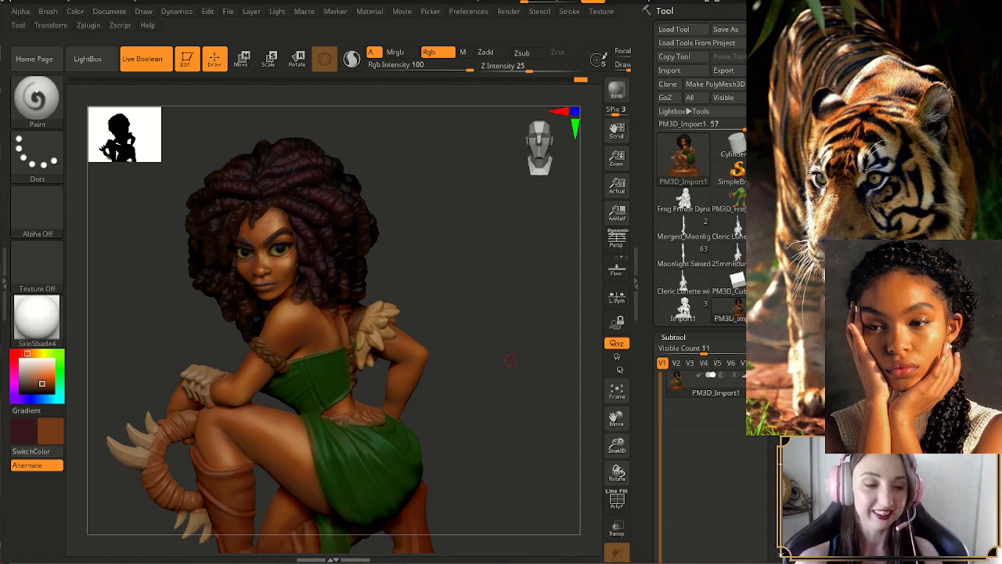
alt+drag(509, 352, 505, 338)
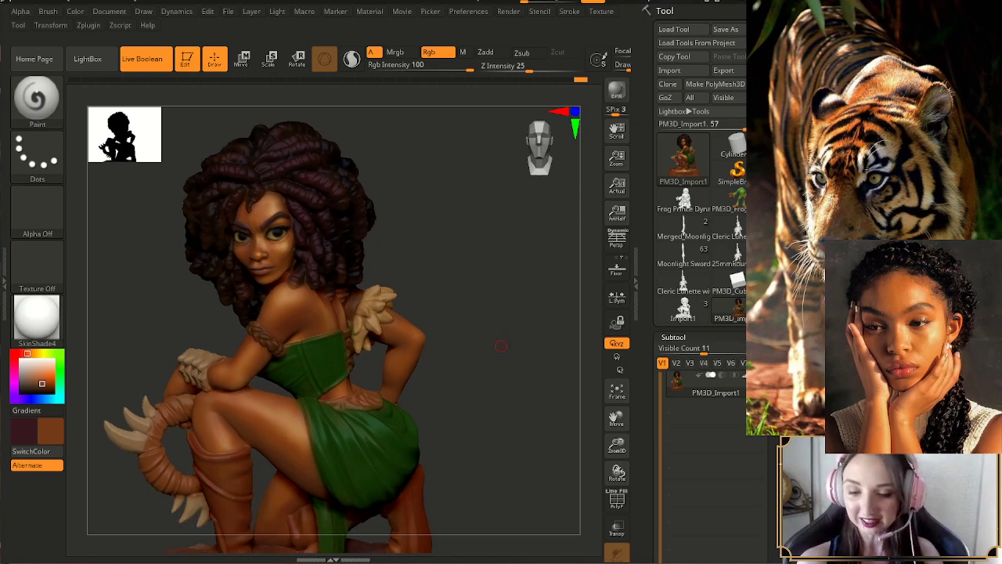
drag(617, 444, 552, 408)
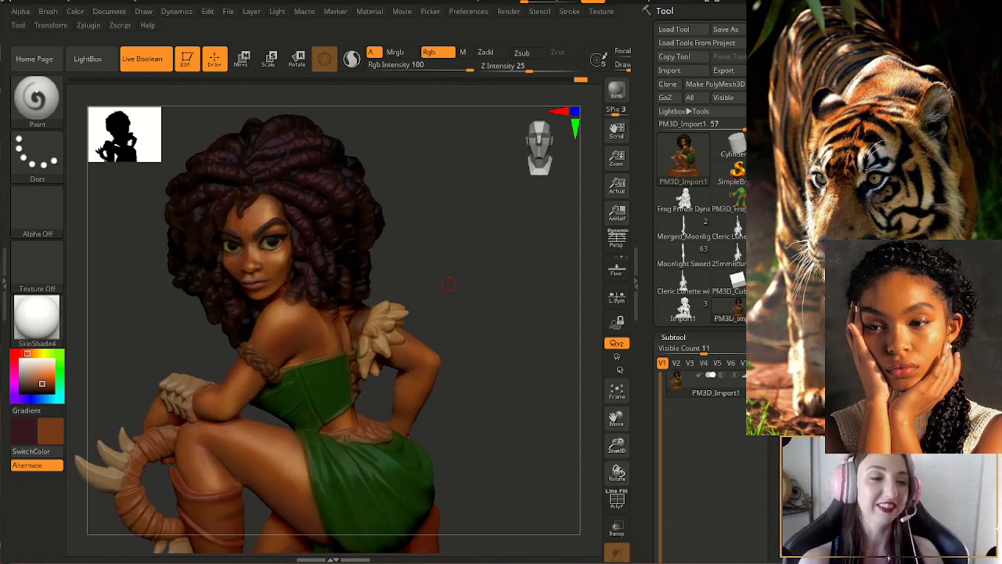
mouse_move(450, 295)
mouse_down()
mouse_move(463, 301)
mouse_move(472, 344)
mouse_up()
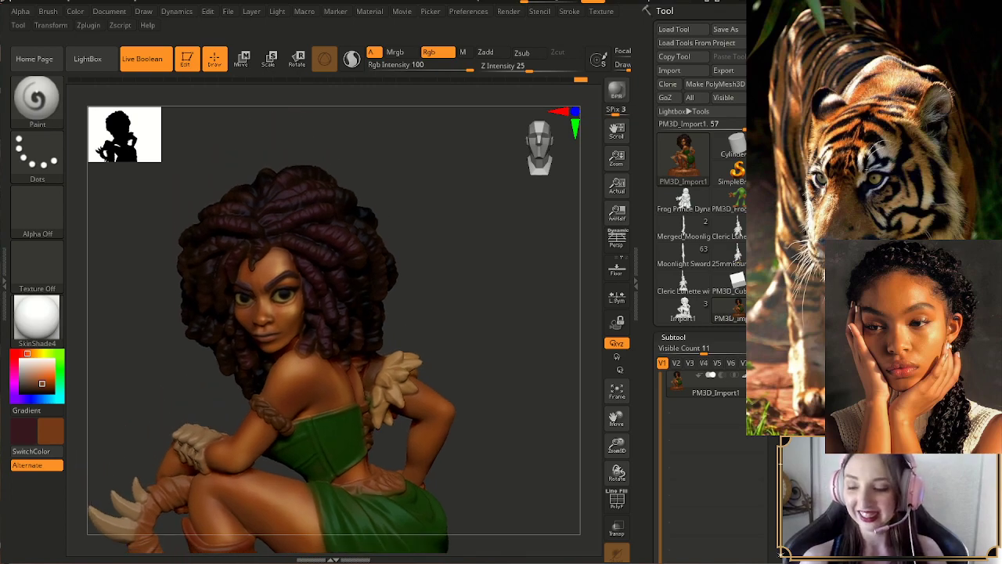
drag(617, 445, 615, 488)
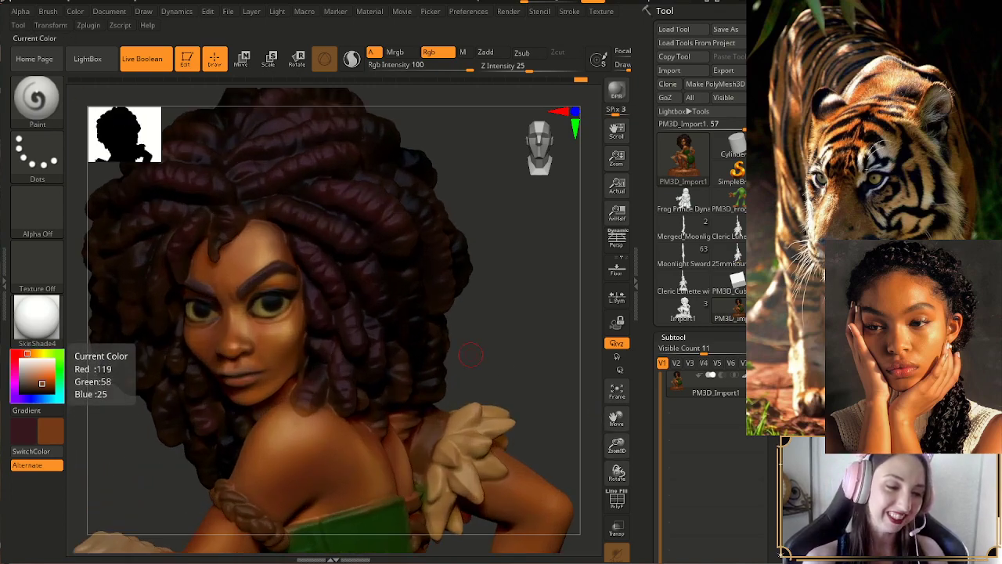
- Set the paint colour to a pale sage green, lighten the eyes with it, and check the face from afar and up close
click(27, 372)
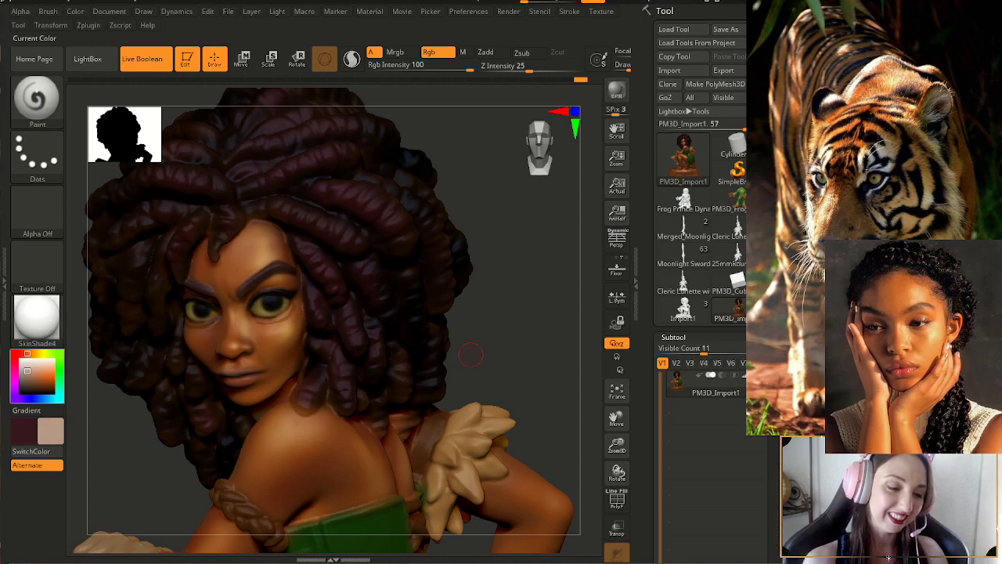
click(46, 354)
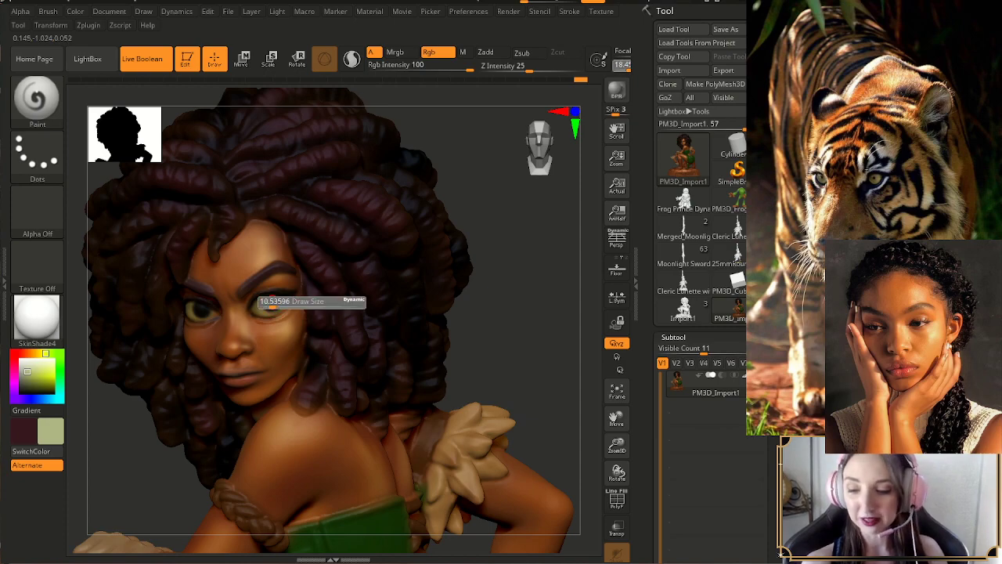
alt+drag(523, 317, 537, 391)
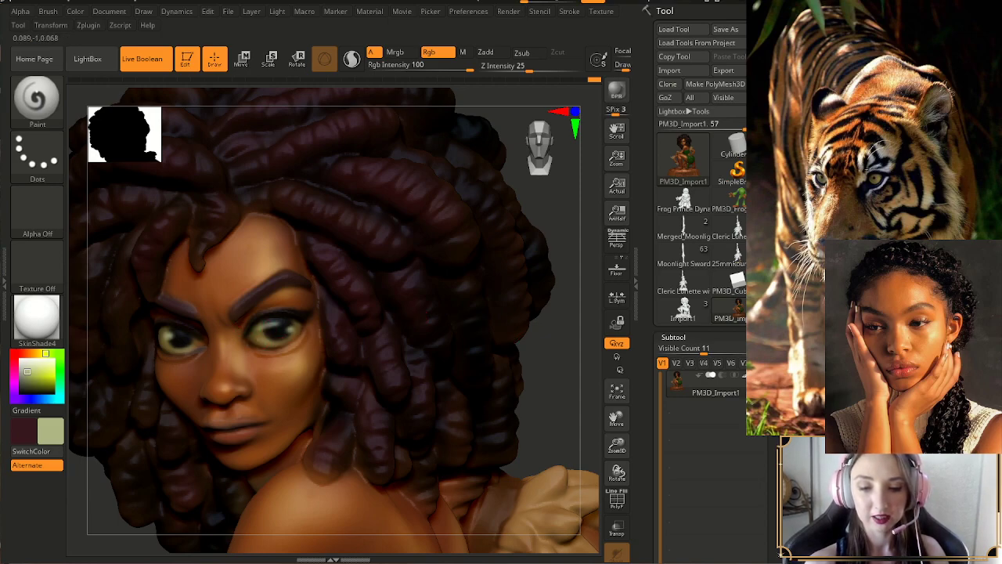
drag(616, 444, 568, 416)
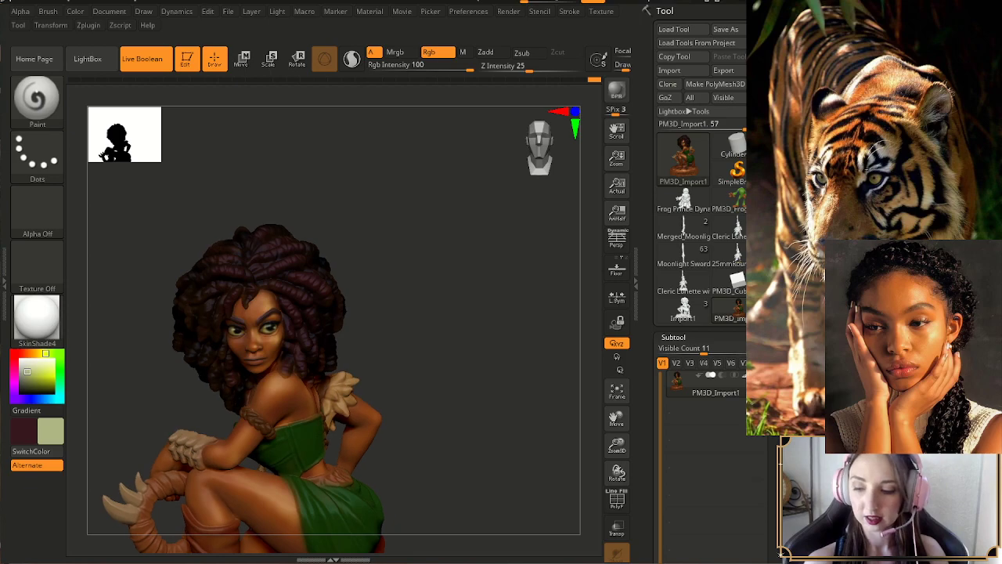
drag(616, 445, 540, 425)
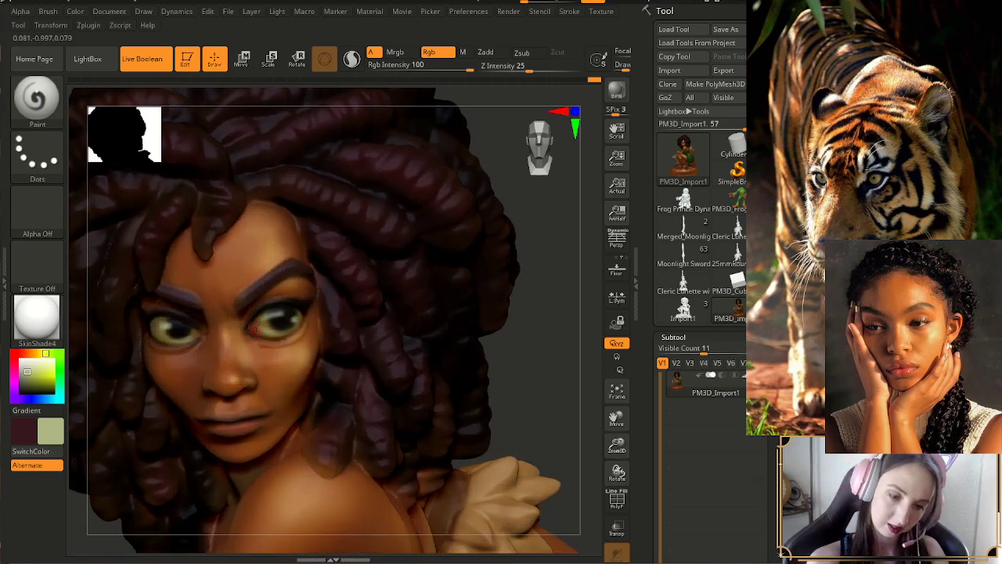
- Sample a tone from the eye area, shift it to a dark olive yellow, and check the eyes at full-figure distance
key(c)
drag(35, 383, 38, 353)
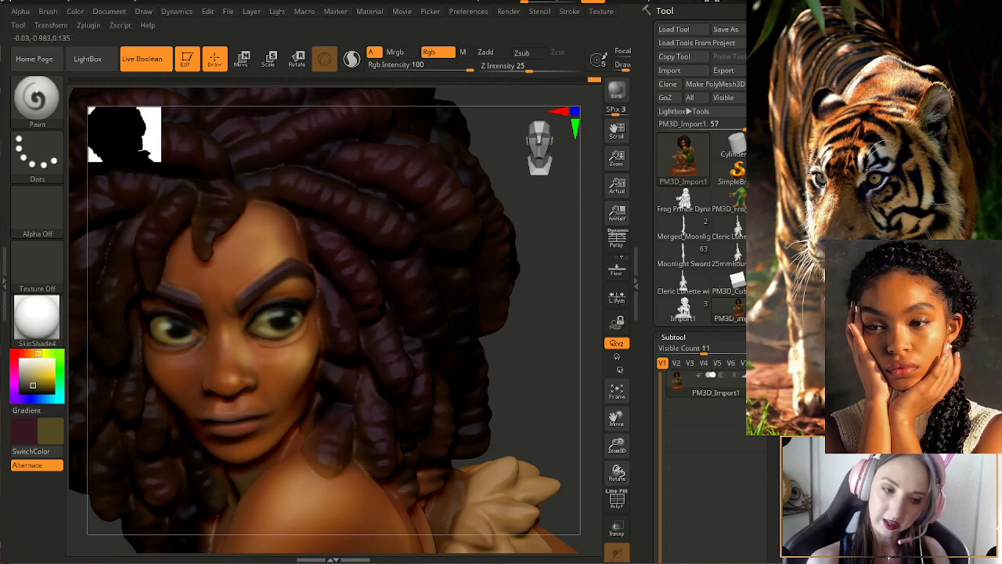
drag(604, 384, 598, 385)
drag(617, 444, 585, 308)
alt+drag(449, 435, 519, 369)
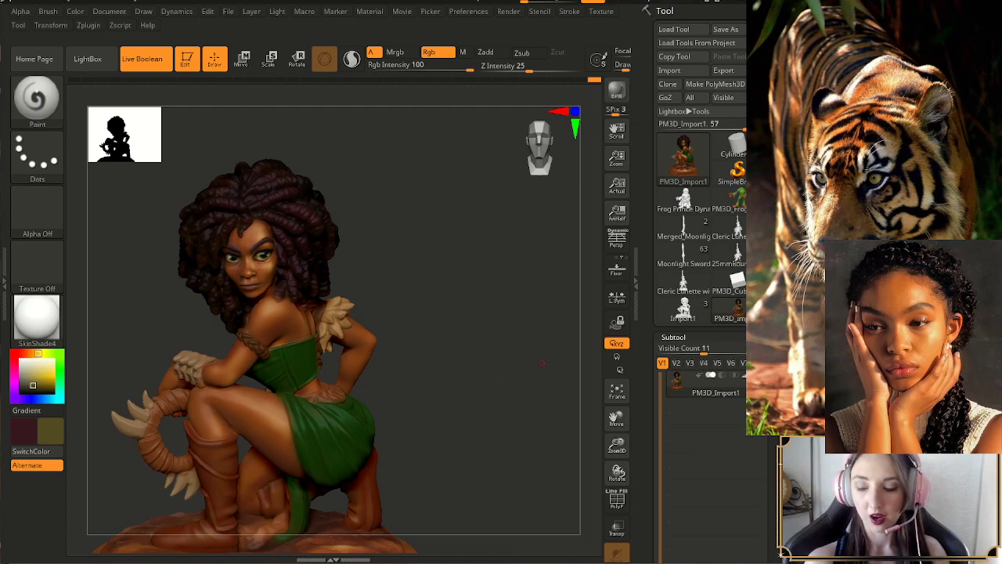
drag(617, 446, 617, 501)
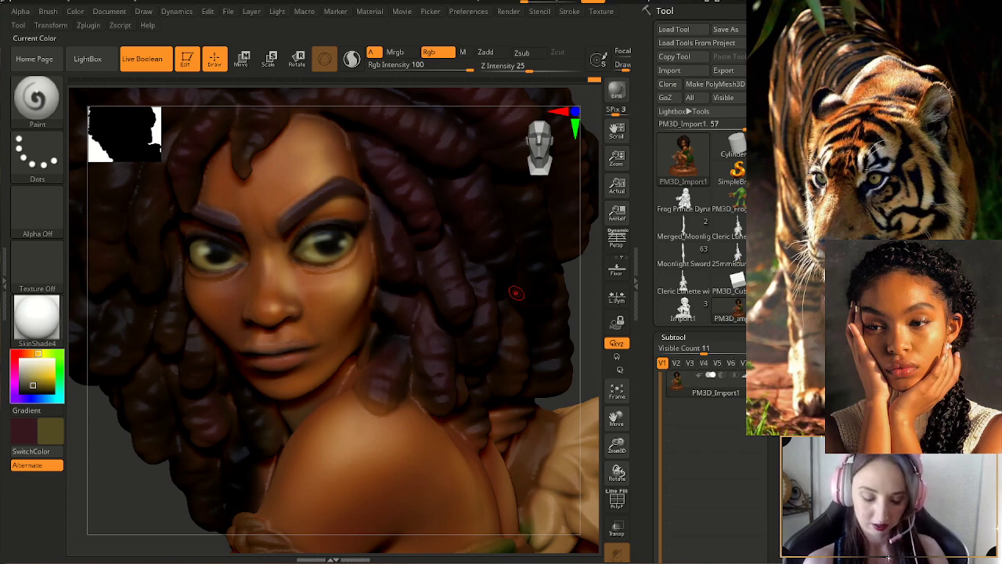
- Sample a reddish brown near the mouth corner, lighten it to a dusty pink, adjust the brush size, and paint highlights on the lips
key(c)
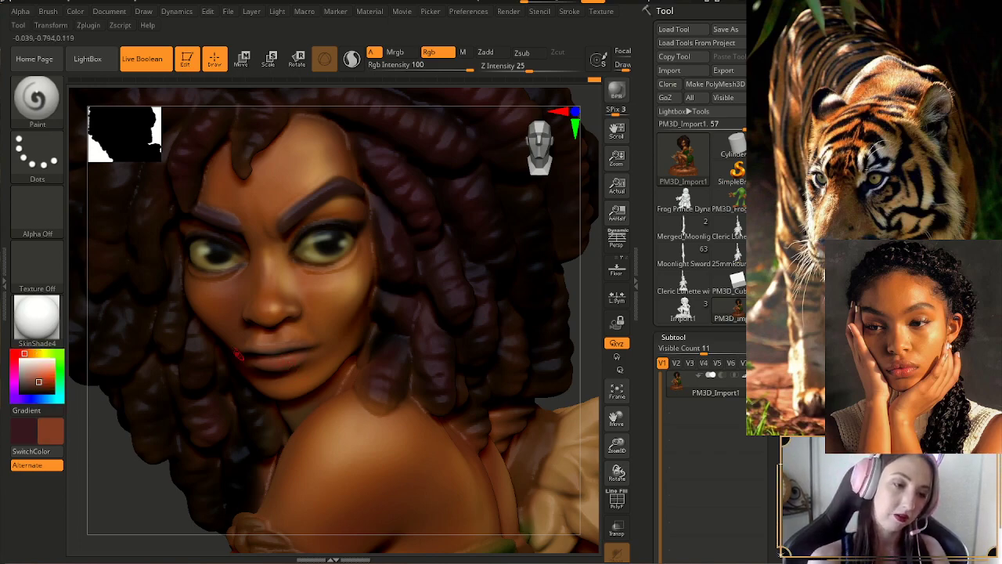
drag(38, 382, 31, 374)
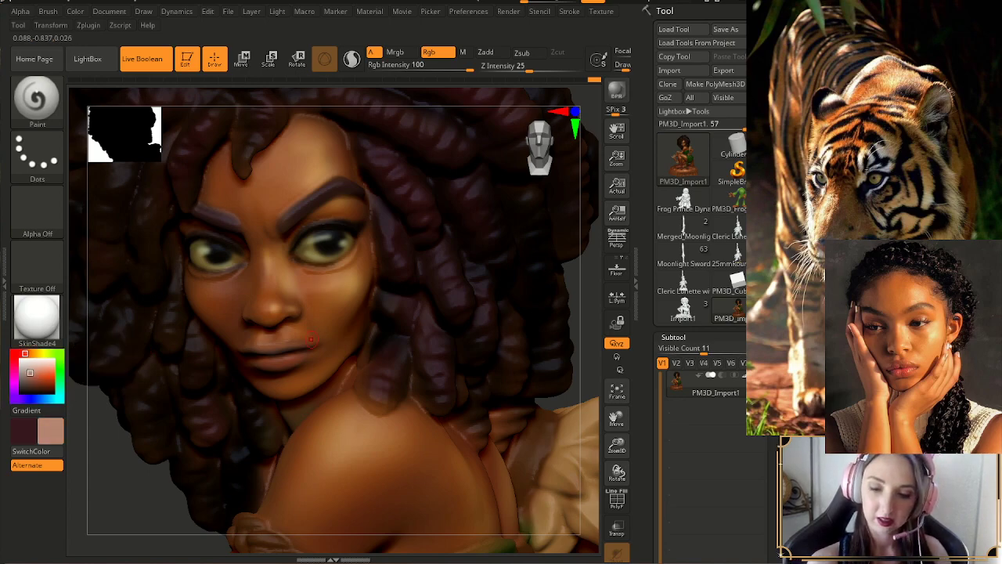
key(s)
drag(291, 357, 290, 357)
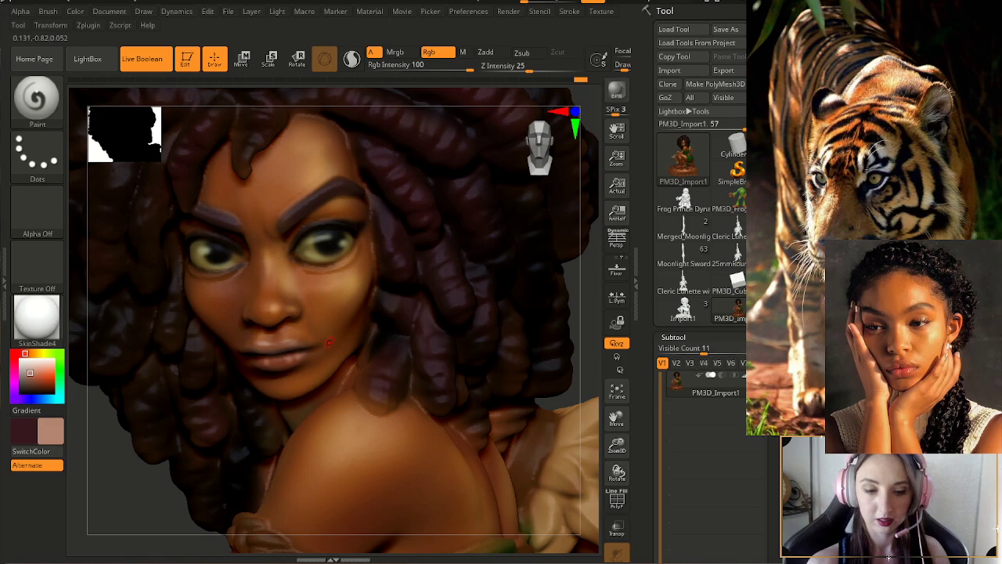
- Sample progressively darker rosy browns around the lips and blend the lip highlights with them
key(c)
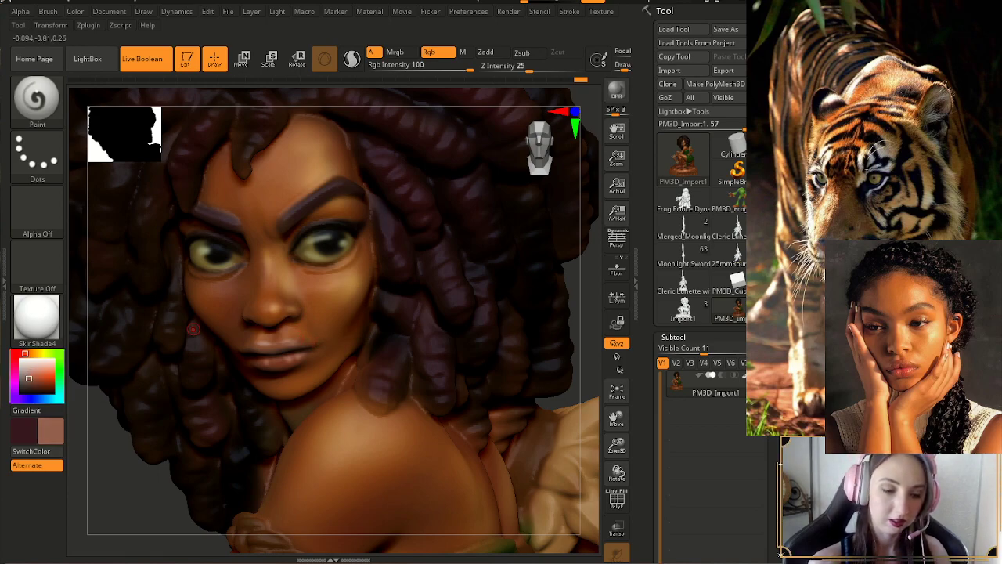
key(c)
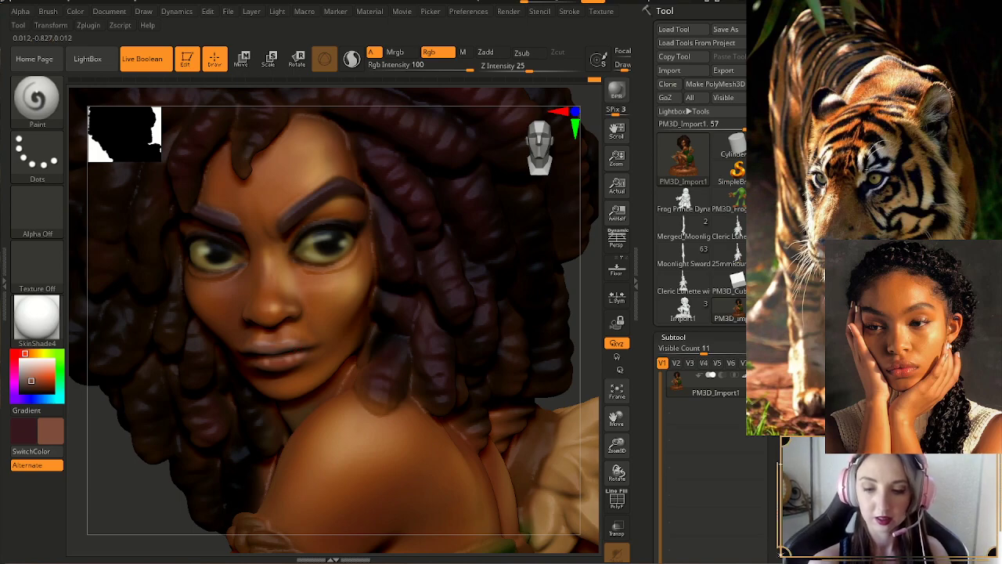
mouse_move(617, 445)
mouse_down()
mouse_move(617, 345)
mouse_move(617, 446)
mouse_up()
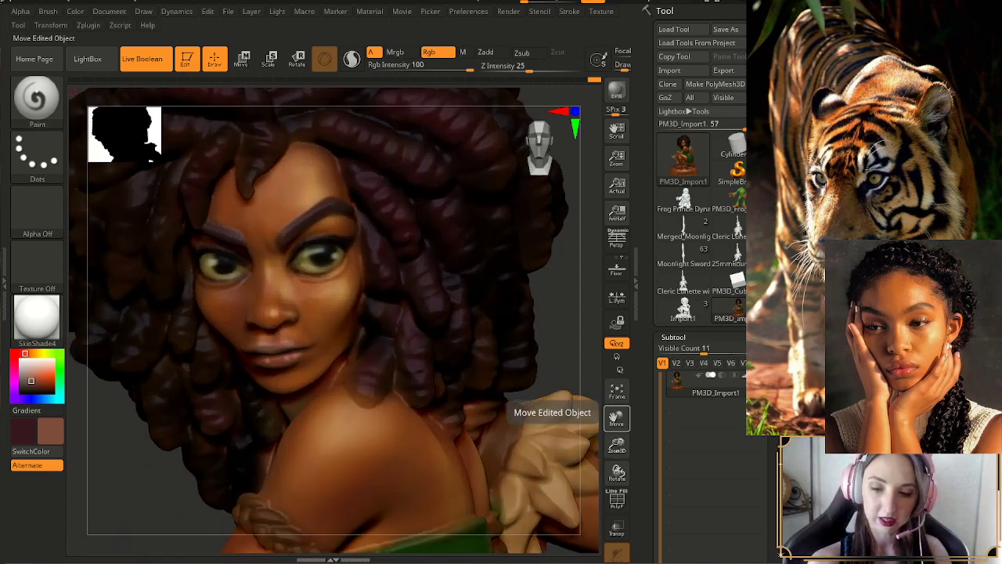
- Sample an orange-brown and a deeper brown from the face, refine the skin around the upper lip, and check the whole figure
key(c)
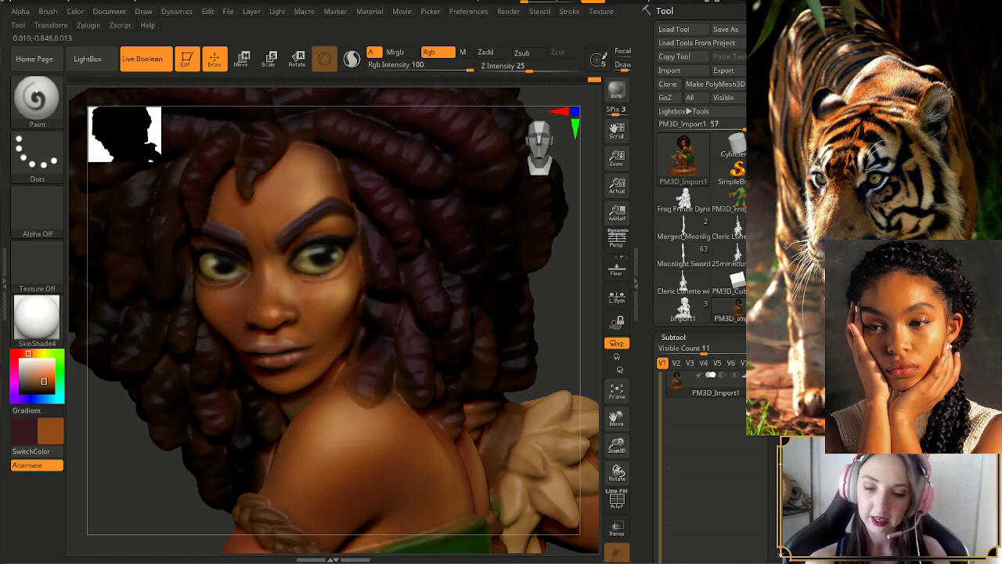
drag(616, 443, 617, 501)
ctrl+right_drag(261, 235, 260, 355)
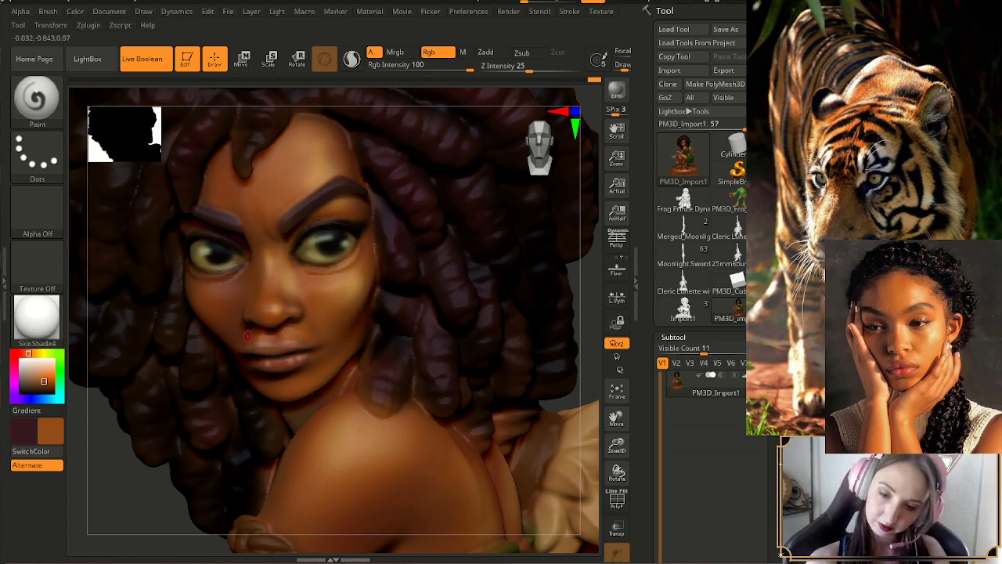
key(c)
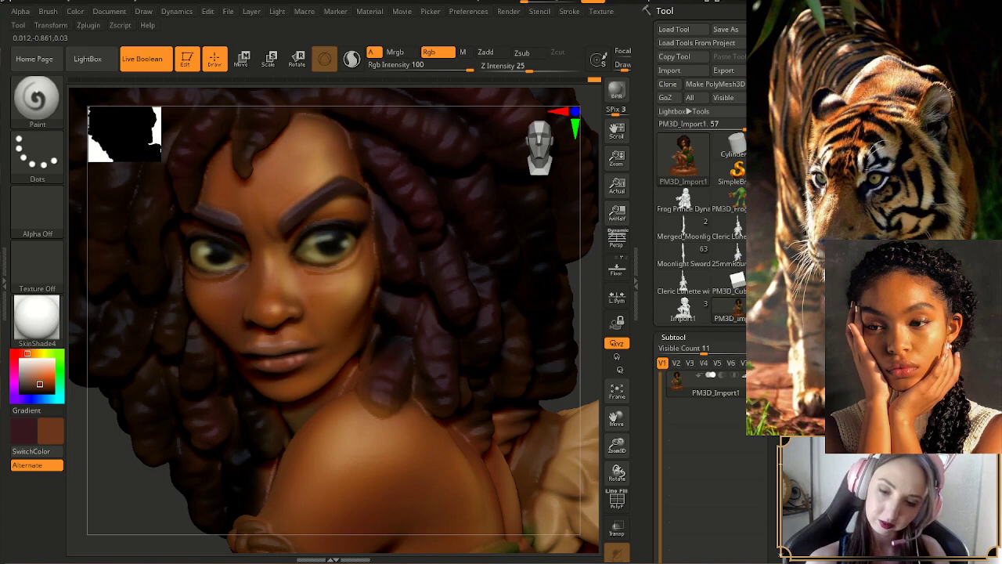
ctrl+right_drag(282, 339, 282, 230)
drag(617, 454, 617, 459)
alt+right_drag(282, 274, 303, 253)
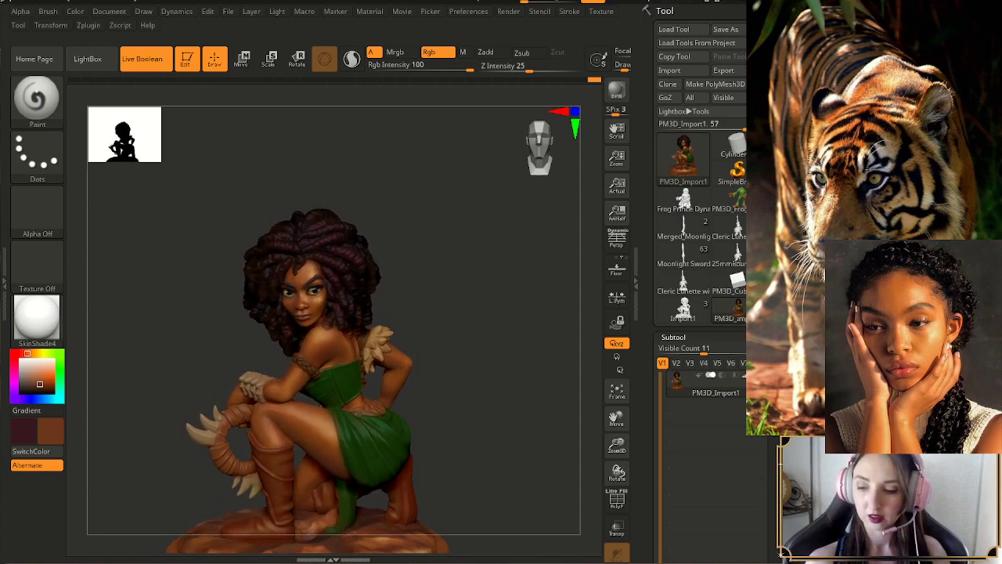
mouse_move(617, 446)
mouse_down()
mouse_move(617, 431)
mouse_move(617, 446)
mouse_up()
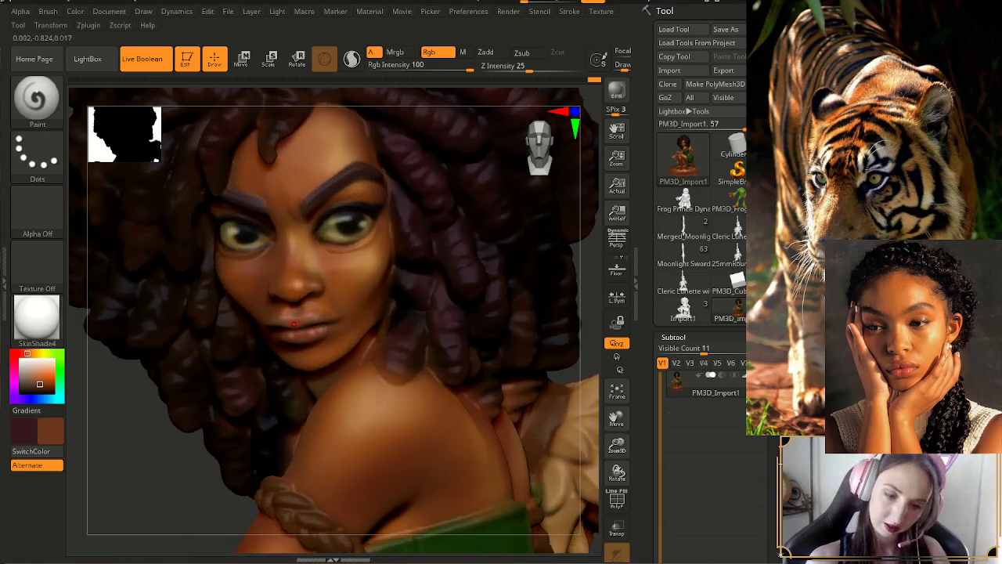
- Resample browns around the mouth, set the paint colour to a reddish brown, and review the figure at full-body distance
key(c)
key(c)
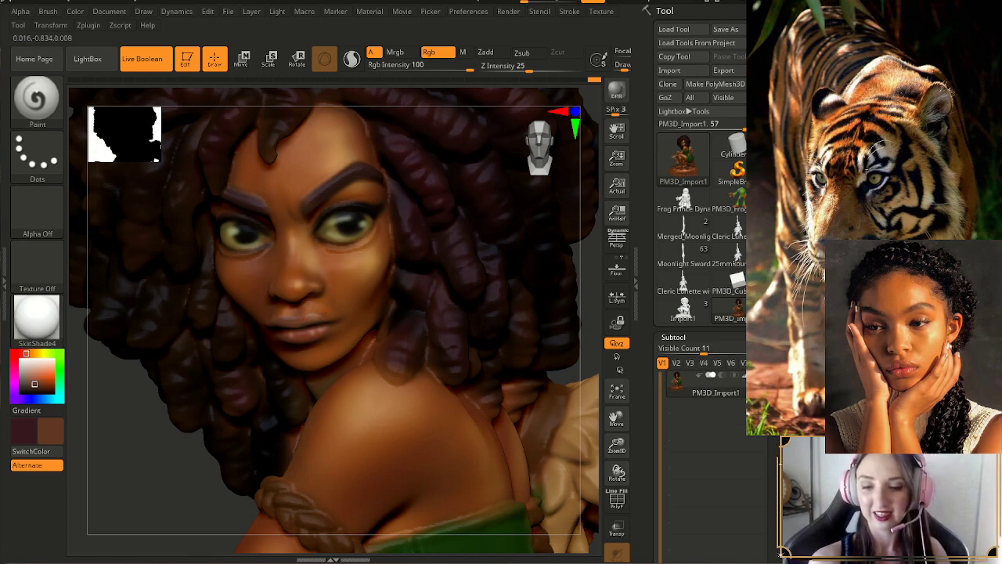
key(c)
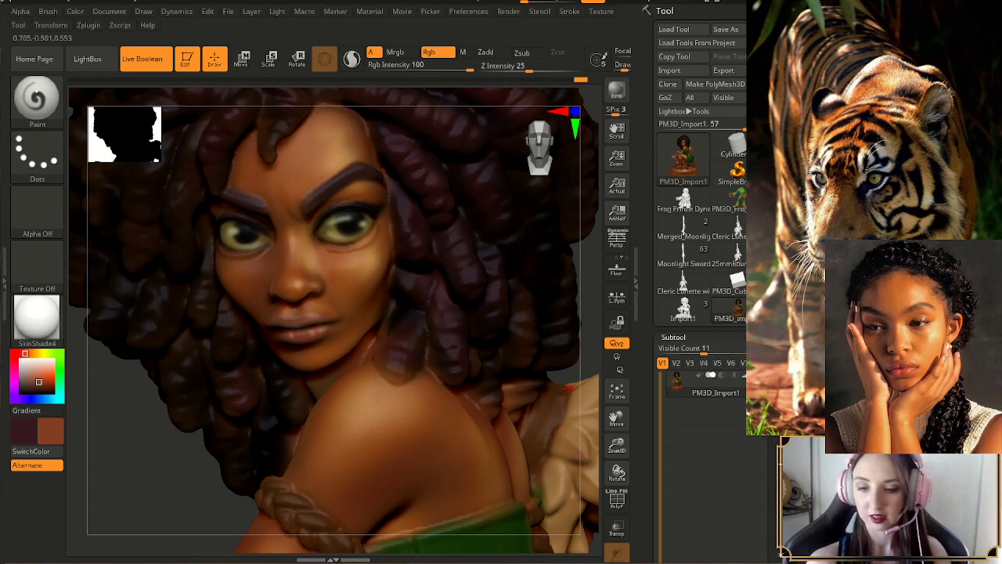
drag(617, 445, 617, 372)
mouse_move(509, 329)
mouse_down()
mouse_move(479, 328)
mouse_move(493, 329)
mouse_up()
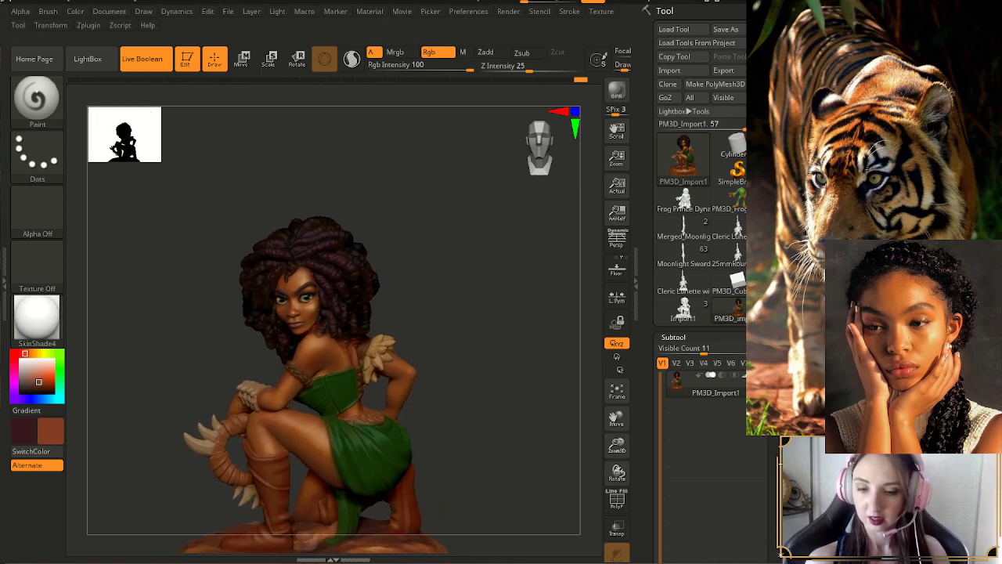
- Sample an orange-brown from the cheek highlight, touch up the facial skin with it, and check the whole figure
drag(617, 445, 617, 521)
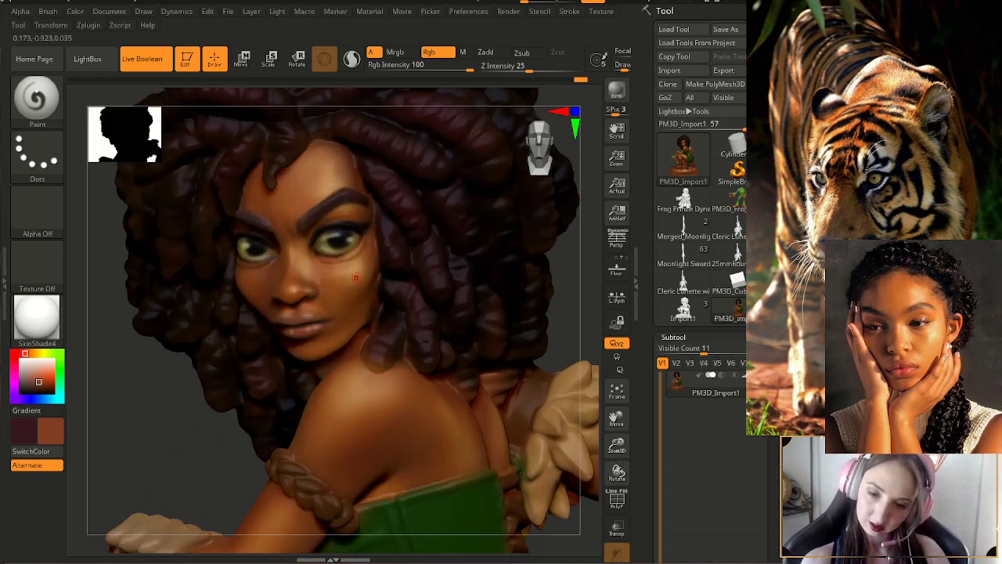
key(c)
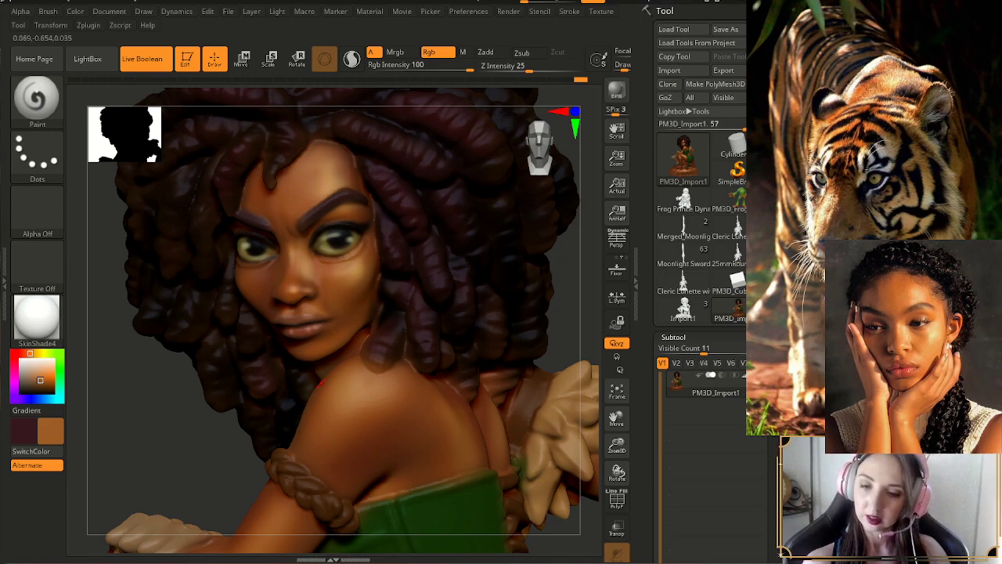
drag(617, 445, 616, 470)
mouse_move(501, 352)
mouse_down()
mouse_move(544, 349)
mouse_move(501, 350)
mouse_up()
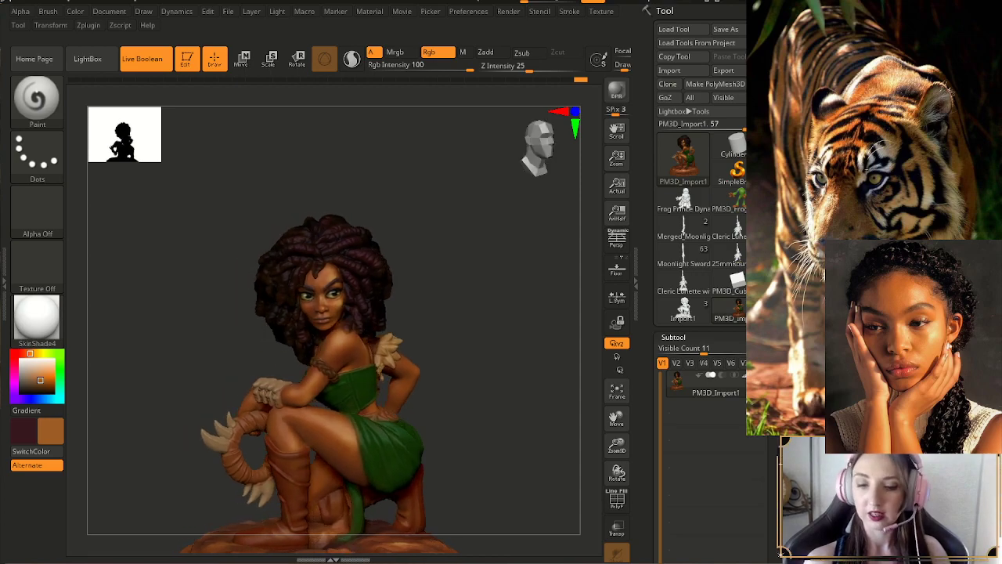
- Sample a reddish brown from the lips, touch up the mouth, and check the figure at full-body distance
drag(617, 447, 617, 421)
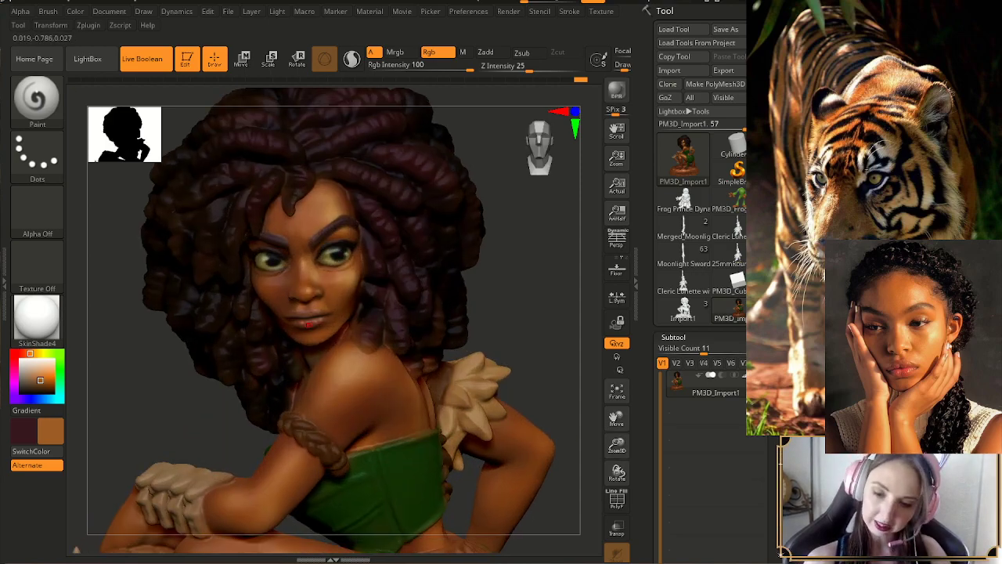
key(c)
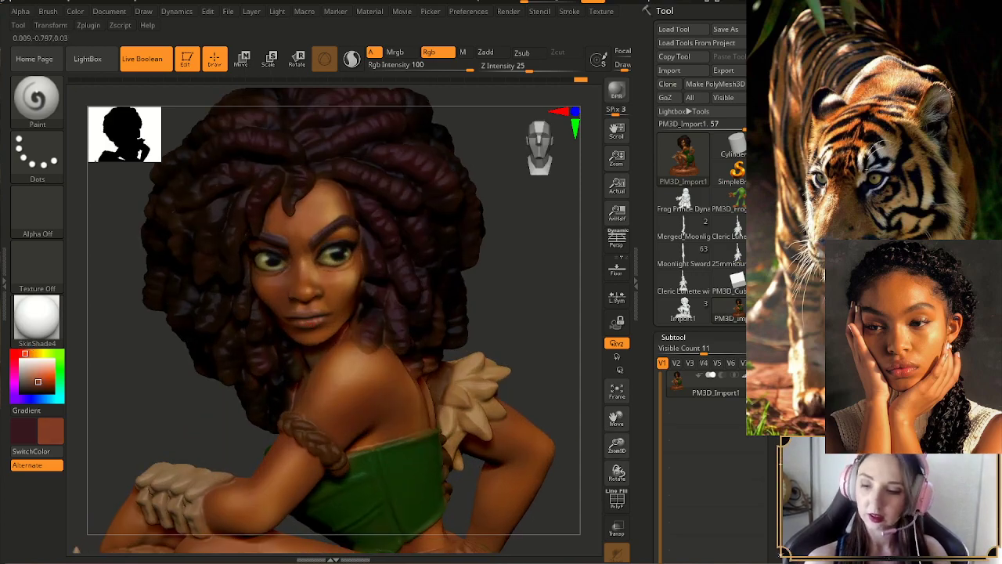
drag(617, 445, 616, 419)
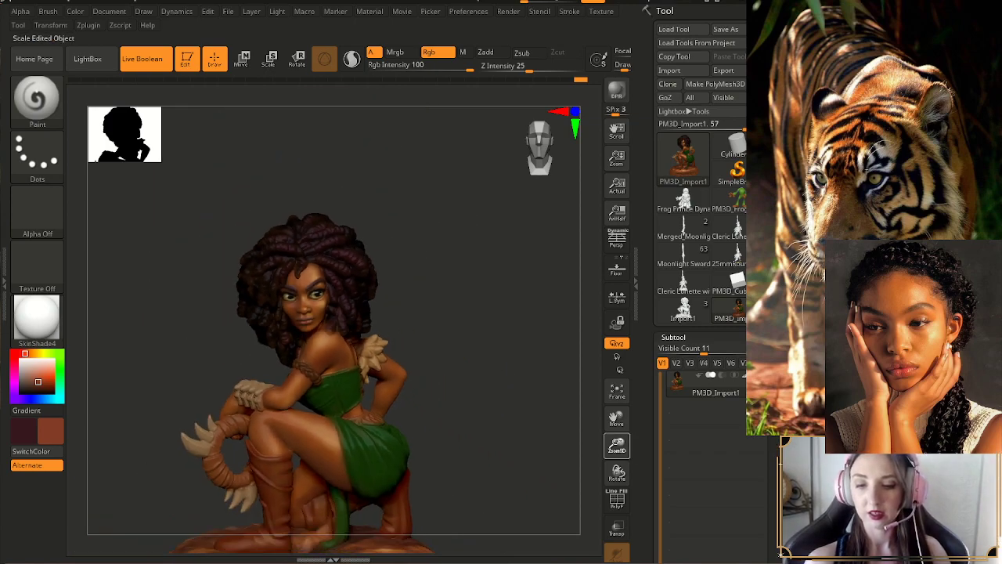
drag(501, 353, 516, 317)
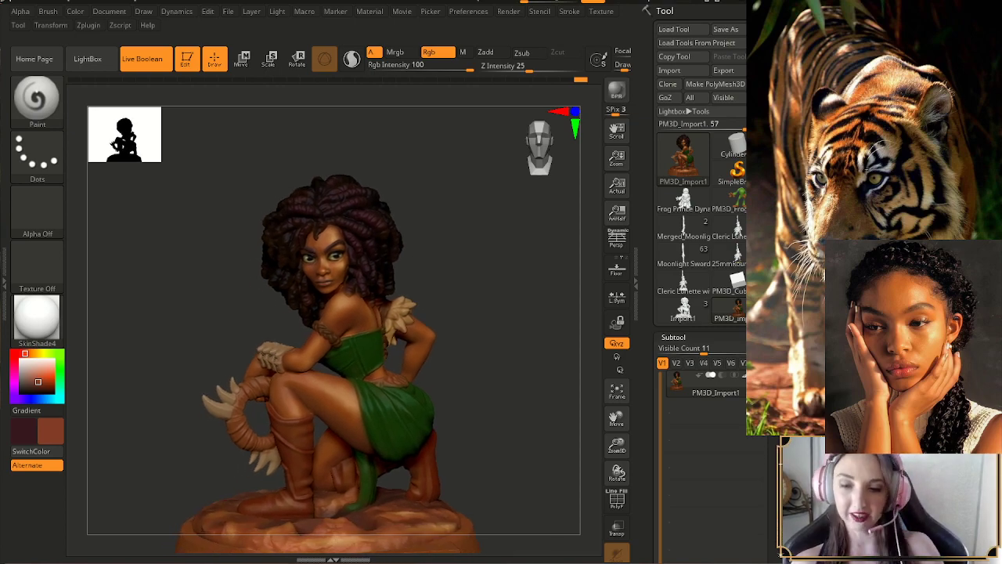
- Sample a near-black from the upper eyelid line and check the eye area from slightly different angles
drag(616, 445, 617, 520)
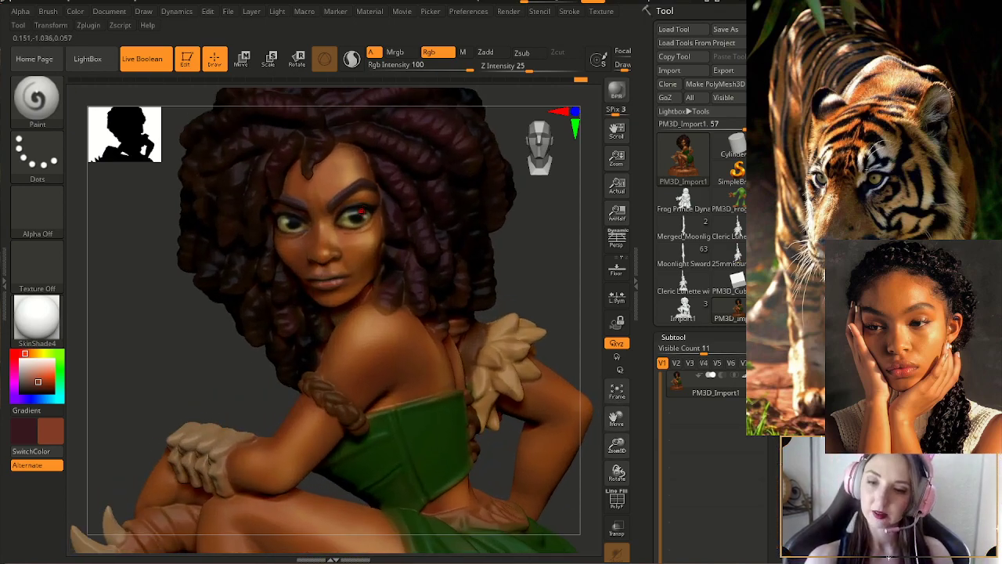
key(c)
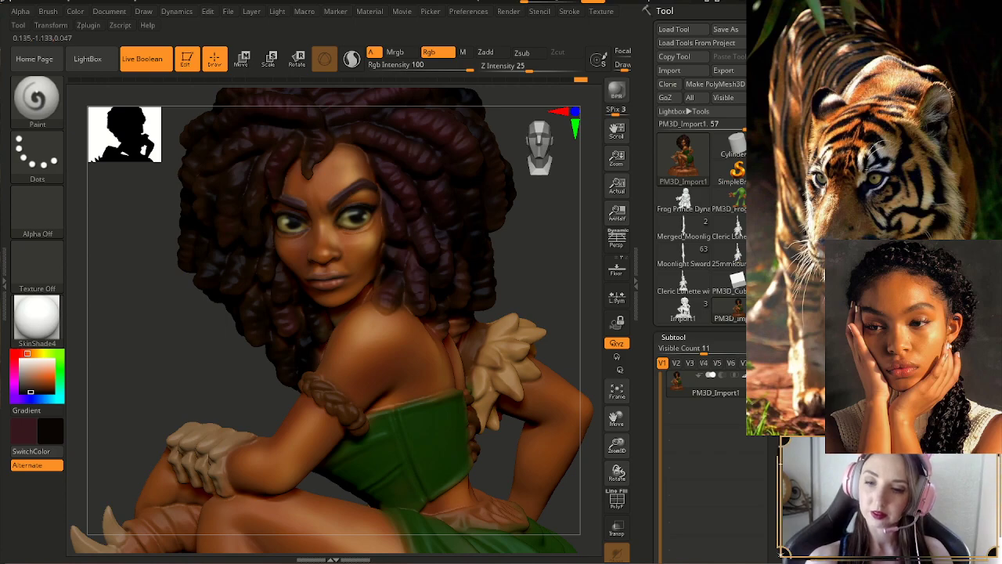
drag(531, 220, 493, 222)
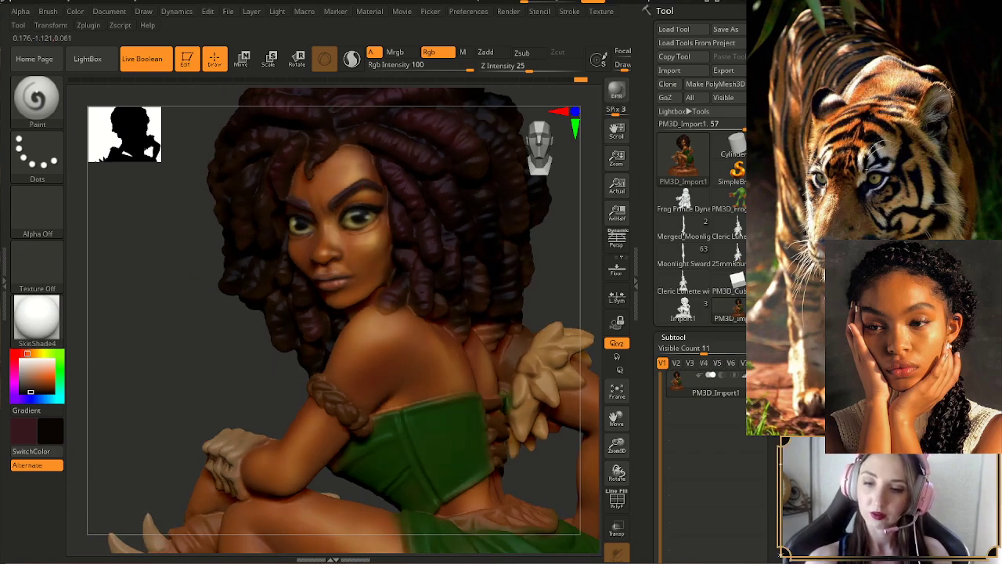
drag(540, 258, 577, 259)
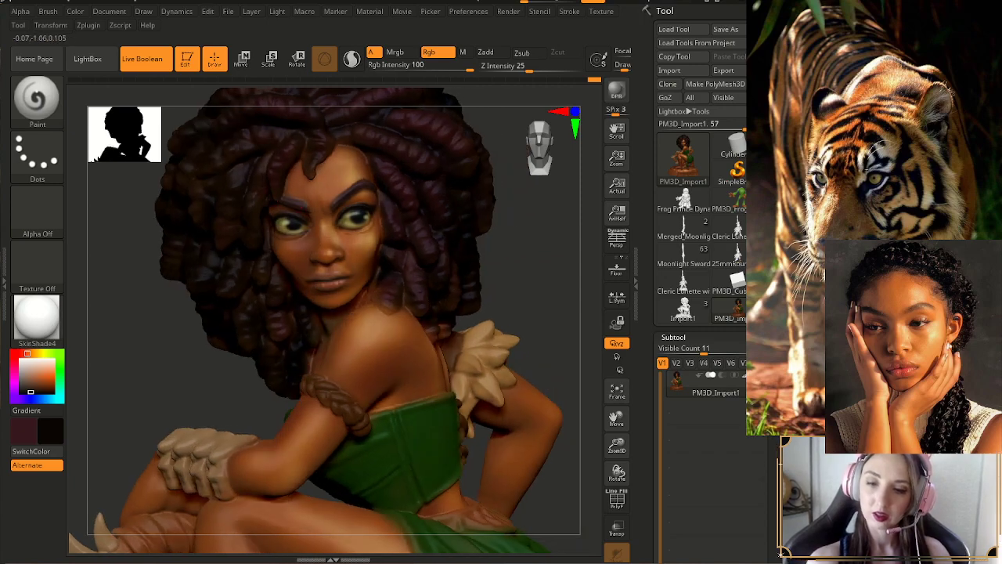
drag(521, 275, 583, 291)
alt+drag(598, 382, 595, 451)
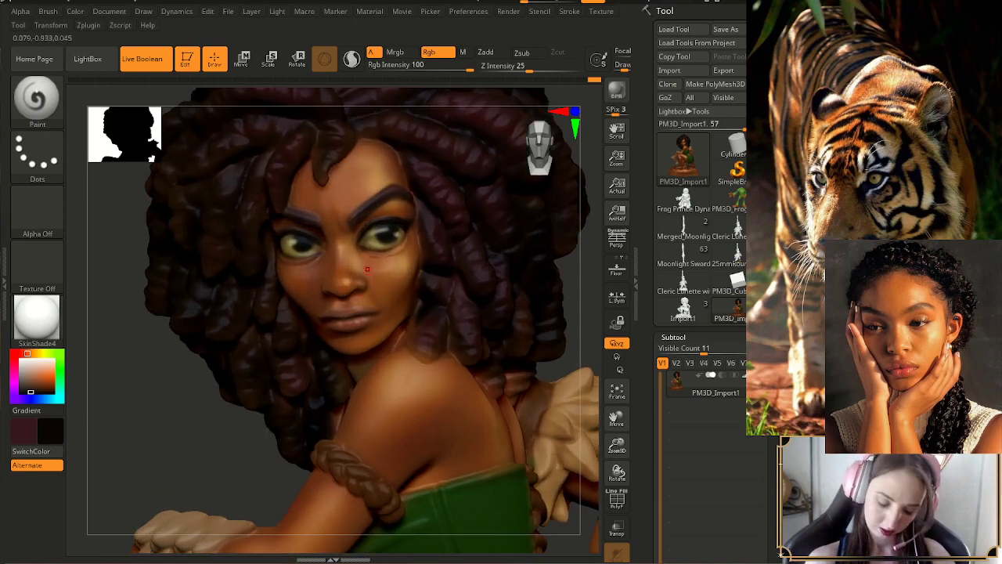
- Sample a dark orange-brown beside the nose, refine the skin above the upper lip, and review the full figure with its base
key(c)
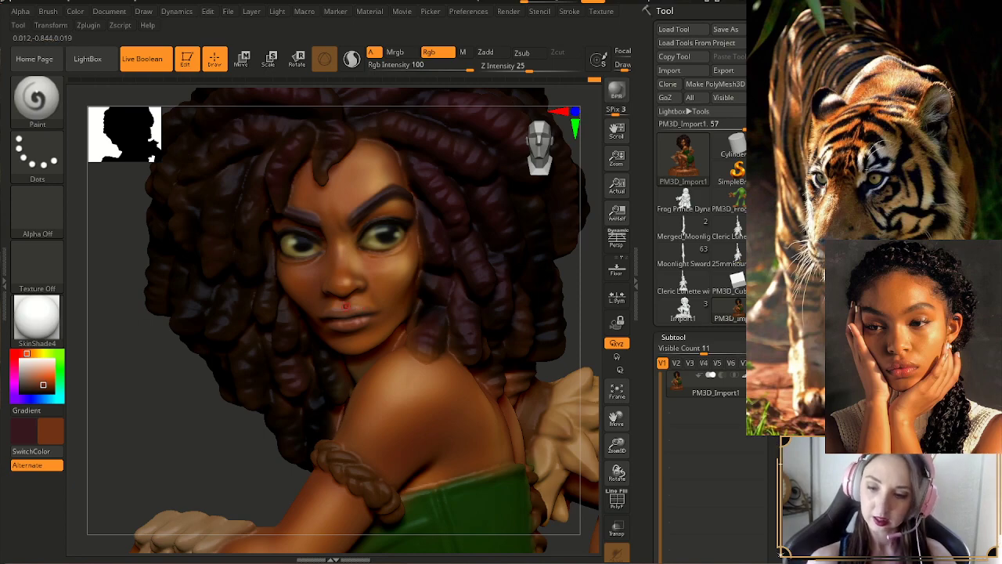
drag(617, 445, 617, 472)
mouse_move(532, 344)
mouse_down()
mouse_move(482, 341)
mouse_move(545, 342)
mouse_move(513, 342)
mouse_up()
drag(434, 336, 525, 368)
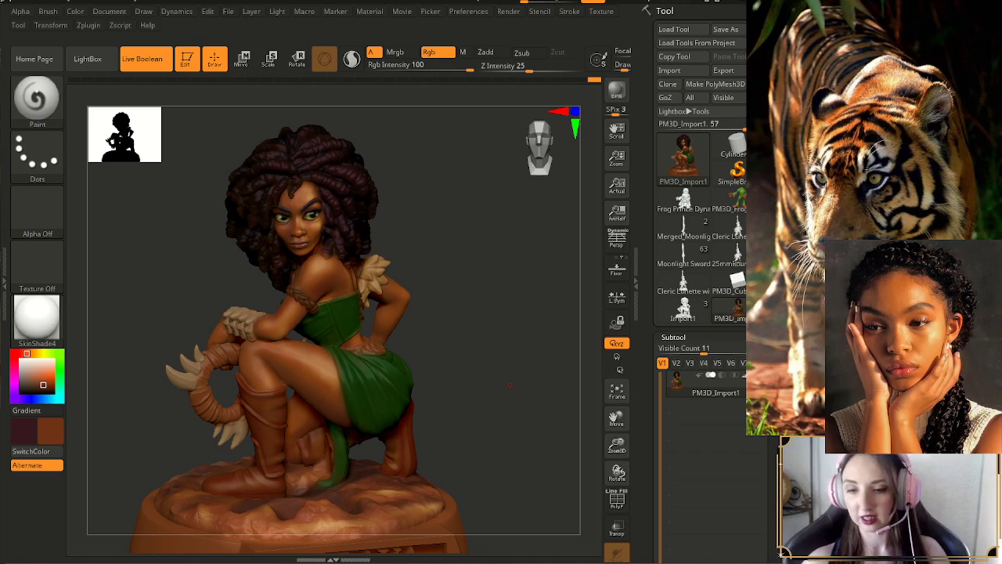
drag(617, 445, 609, 401)
mouse_move(485, 344)
mouse_down()
mouse_move(474, 368)
mouse_move(487, 354)
mouse_move(468, 341)
mouse_up()
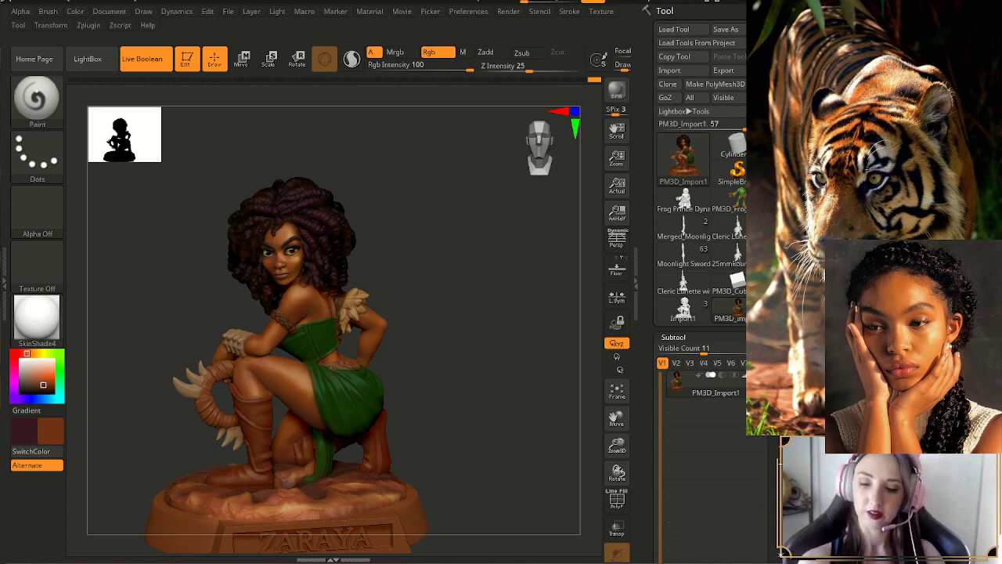
- Sample the outfit's dark green, lighten it to a muted bluish green, and paint highlights on the skirt folds
drag(781, 553, 889, 557)
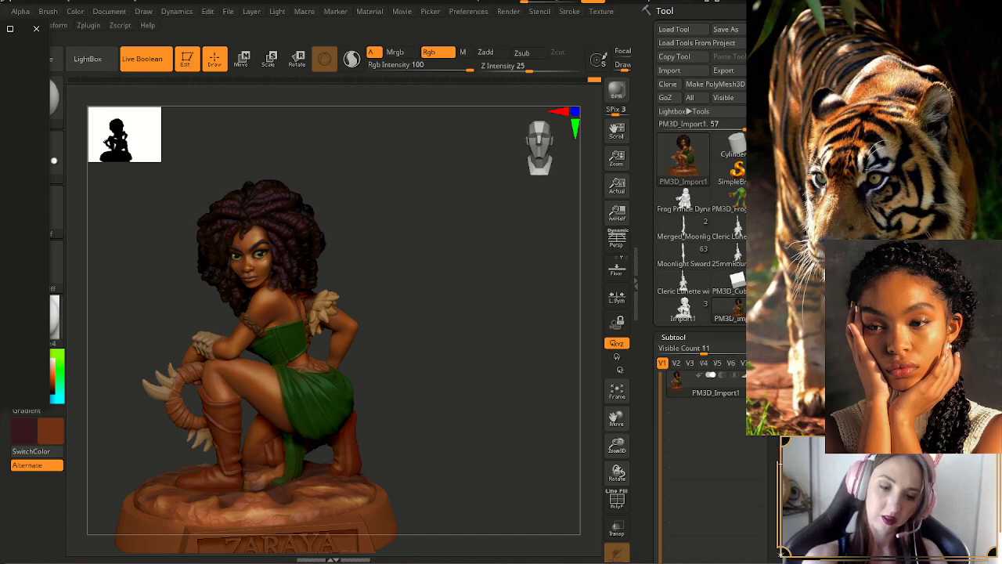
click(36, 29)
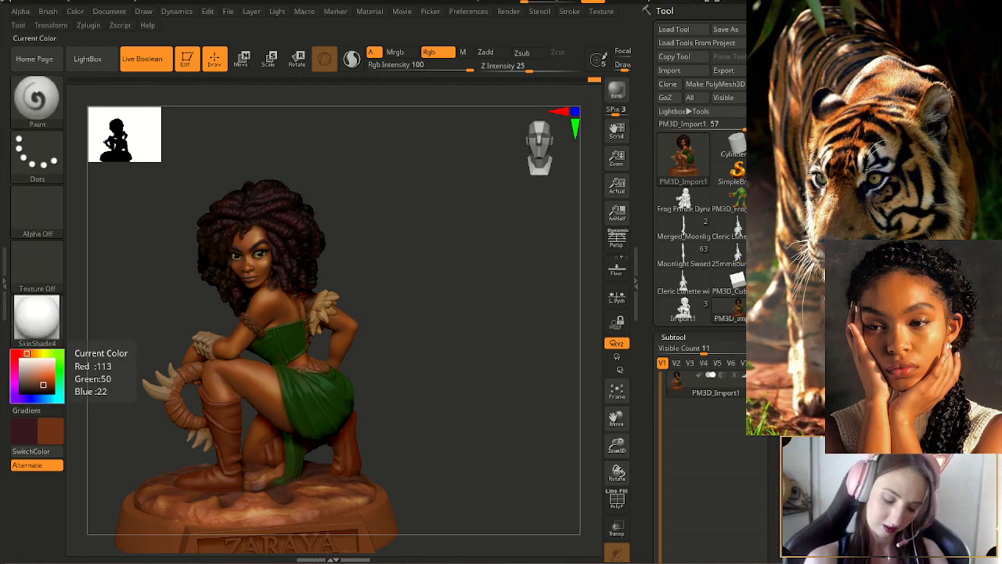
key(c)
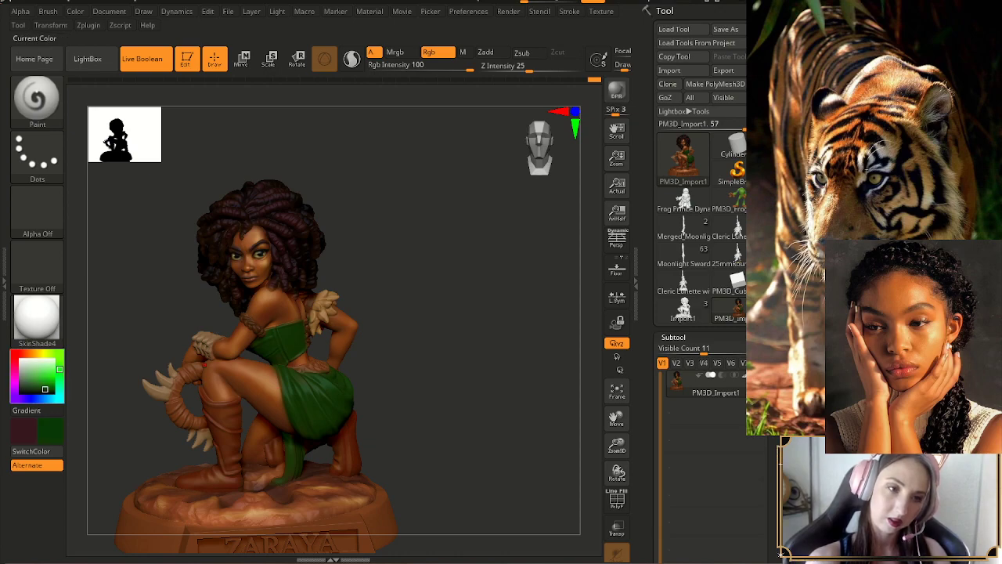
drag(44, 388, 33, 380)
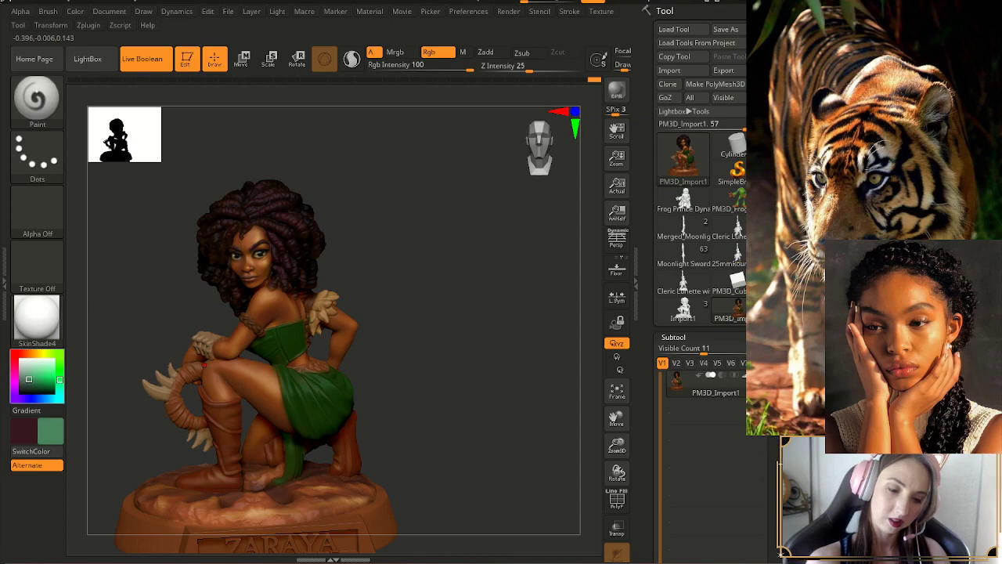
click(29, 379)
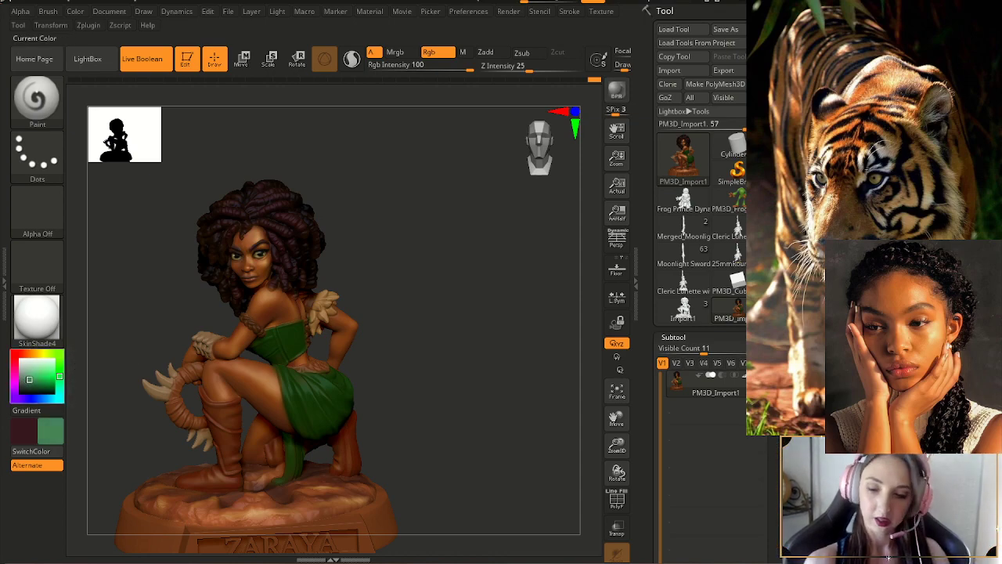
drag(312, 400, 315, 400)
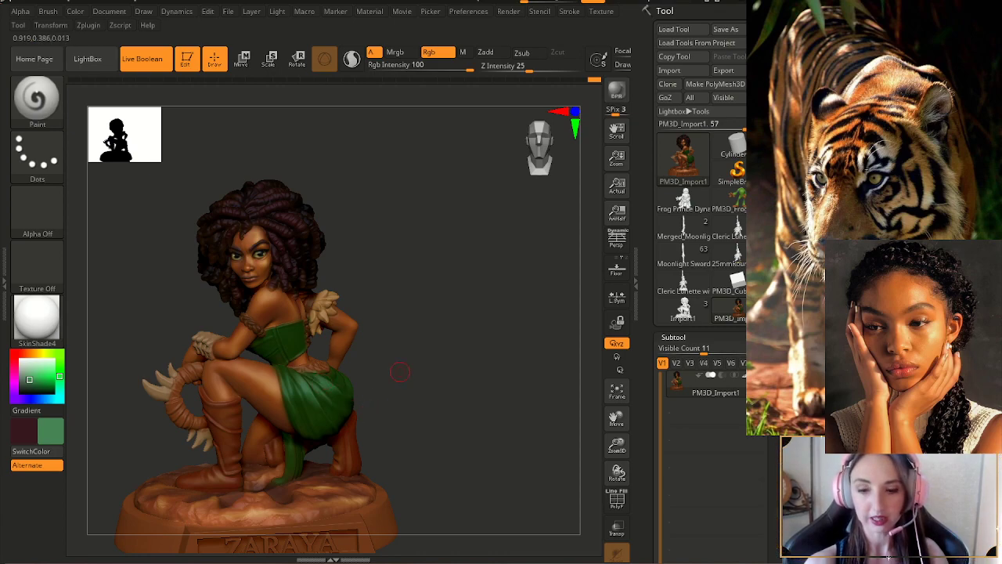
drag(402, 372, 404, 380)
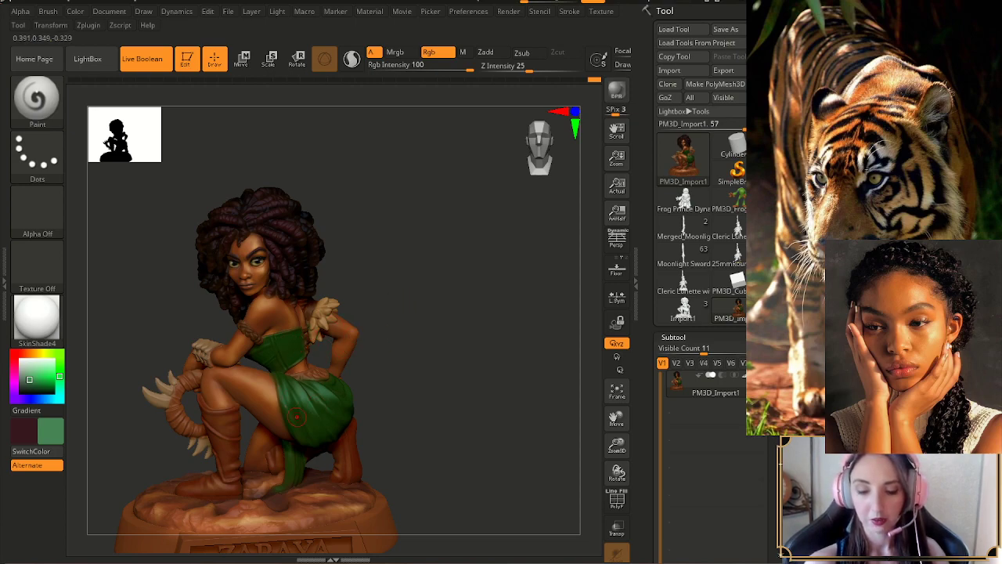
drag(406, 377, 412, 373)
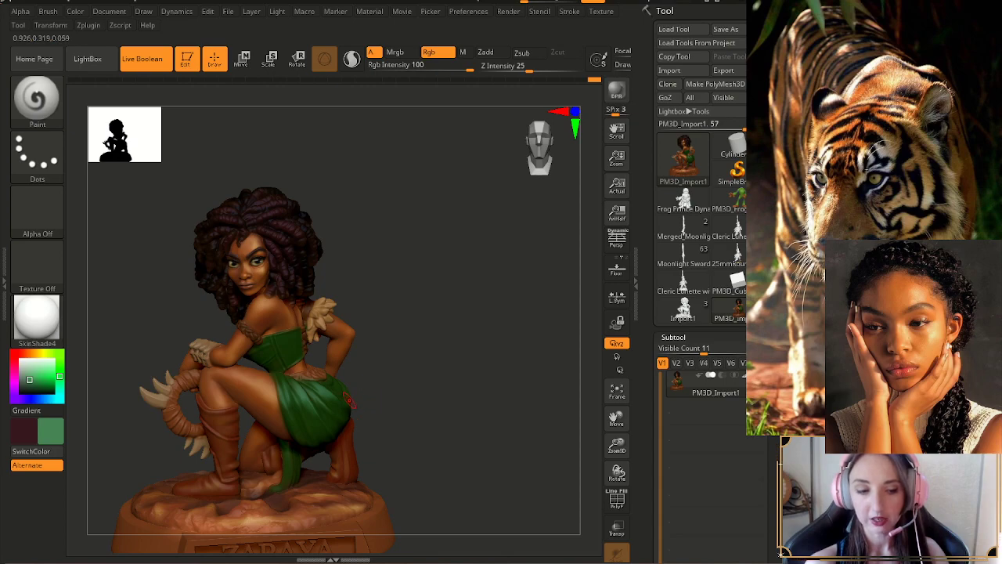
key(ctrl)
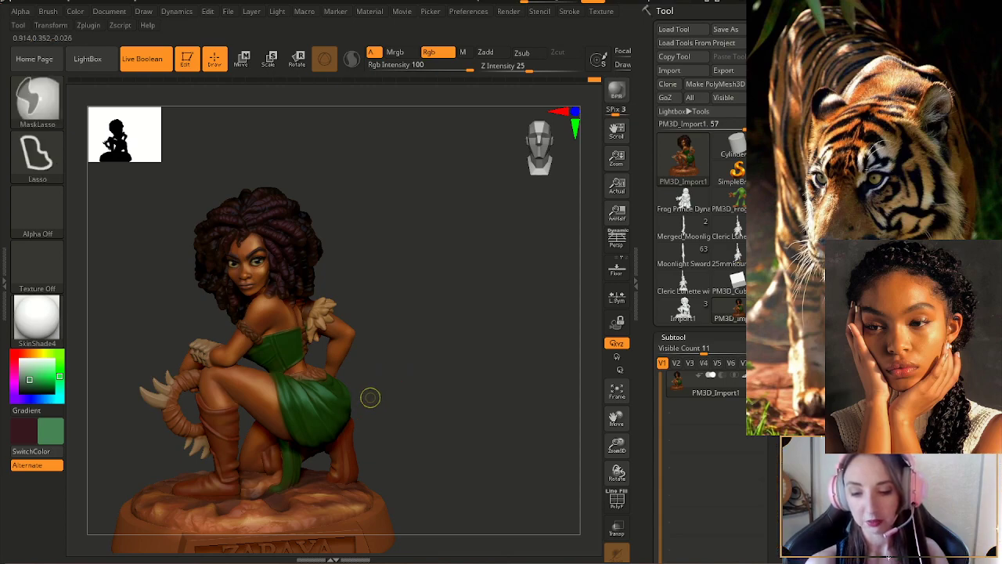
key(ctrl)
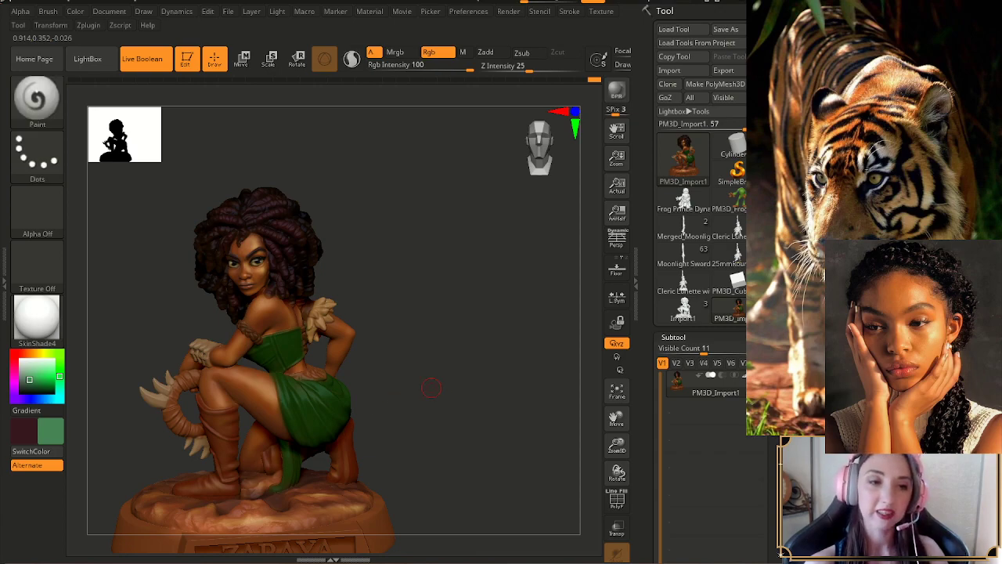
- Examine the figure and its green outfit from the side, the back and the front
mouse_move(451, 380)
mouse_down()
mouse_move(406, 387)
mouse_move(422, 392)
mouse_move(384, 385)
mouse_up()
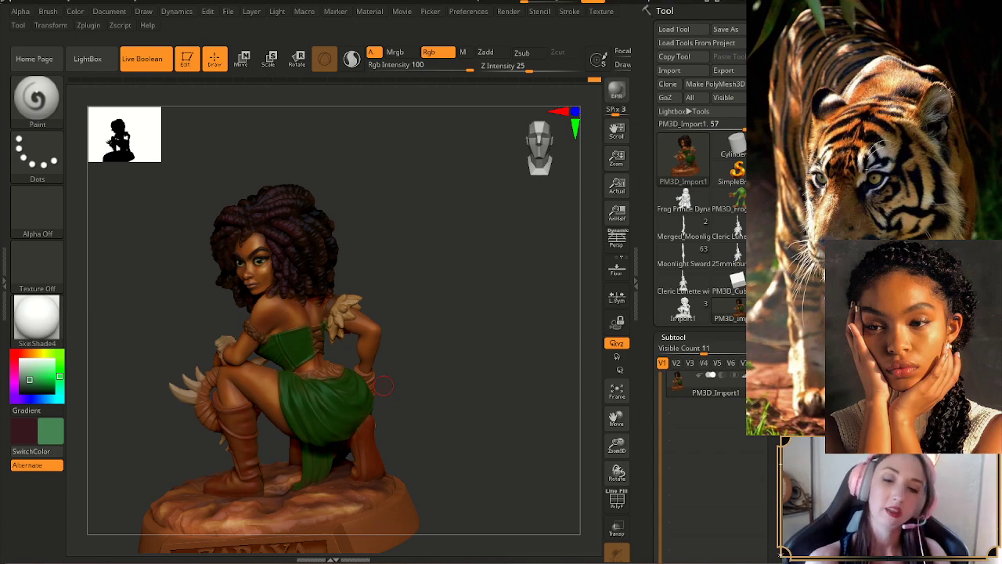
drag(425, 311, 512, 360)
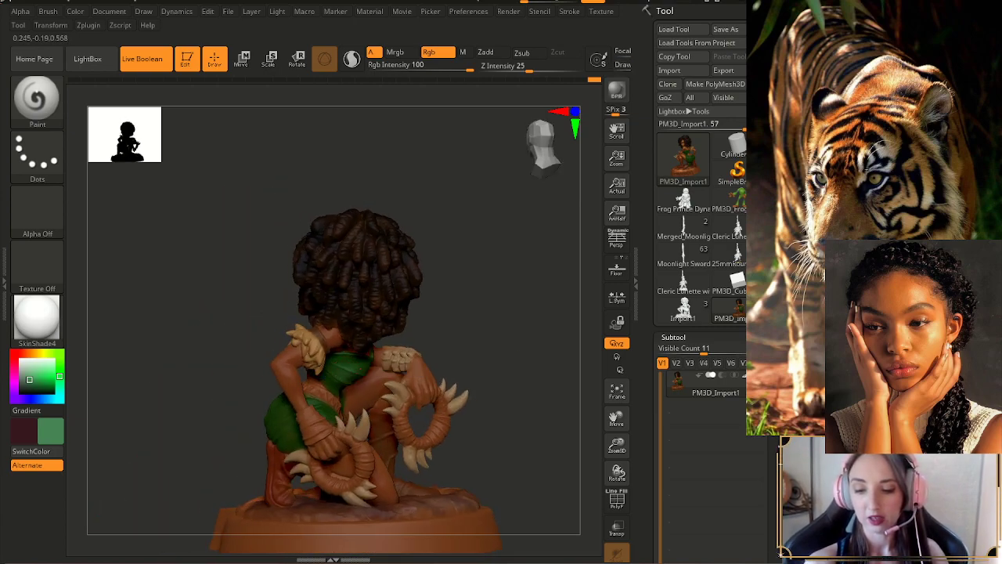
drag(501, 336, 503, 362)
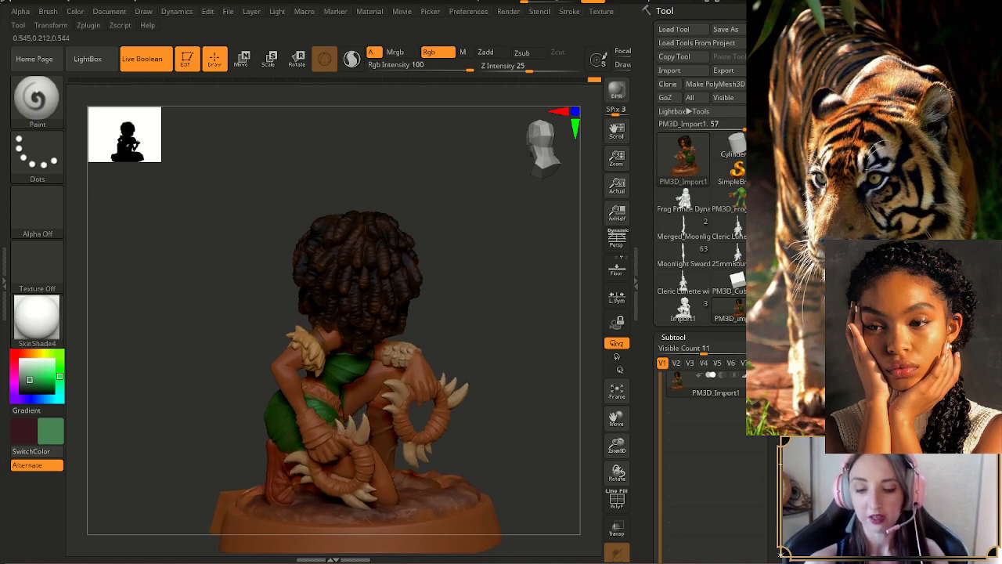
drag(456, 330, 435, 332)
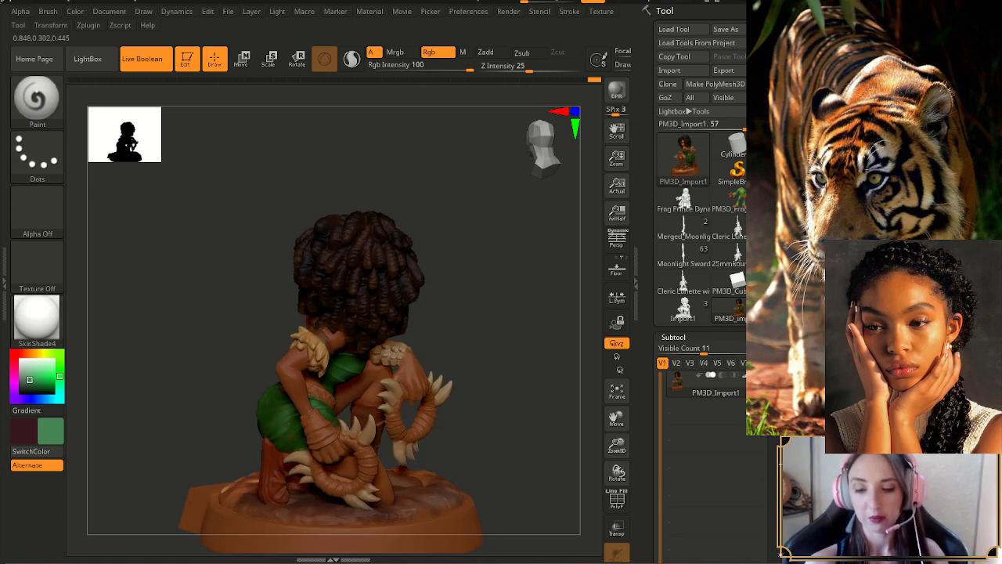
mouse_move(238, 426)
mouse_down()
mouse_move(185, 439)
mouse_move(278, 462)
mouse_move(251, 468)
mouse_up()
right_drag(368, 378, 384, 367)
drag(575, 345, 446, 352)
right_drag(568, 353, 529, 373)
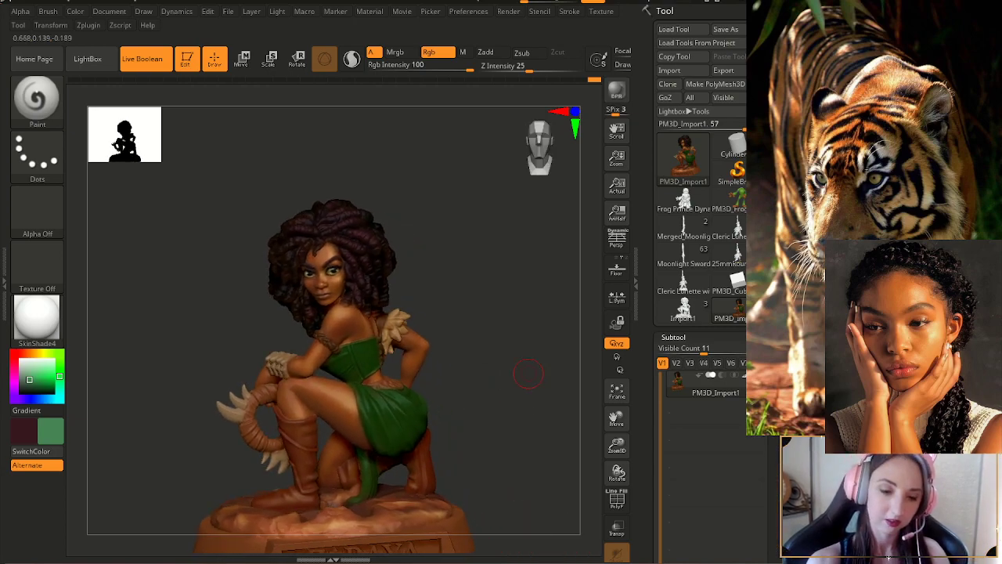
- Set the paint colour to a yellowish green, adjust the brush size, and paint lighter tones on the green top
click(59, 353)
drag(41, 368, 44, 381)
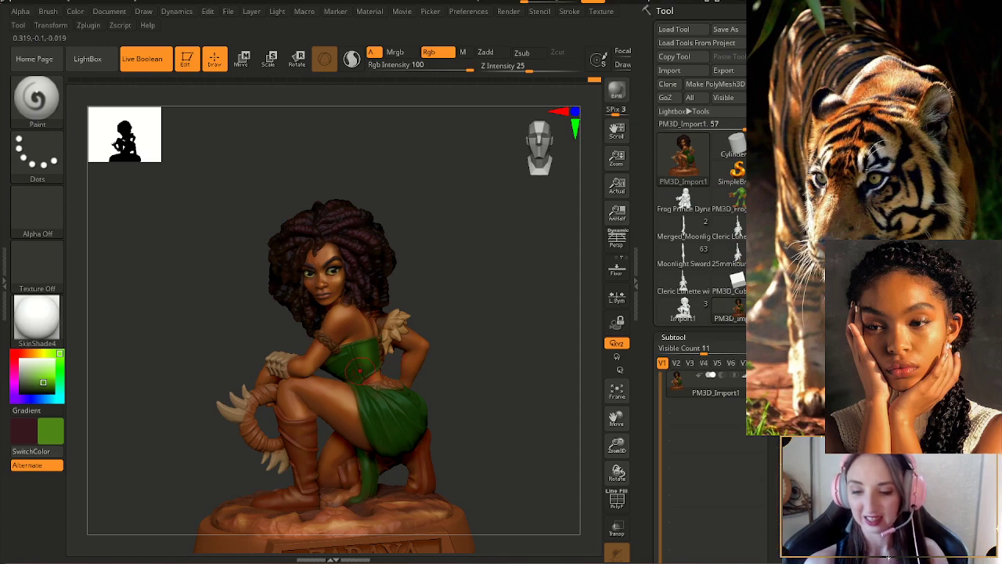
key(s)
drag(344, 372, 335, 371)
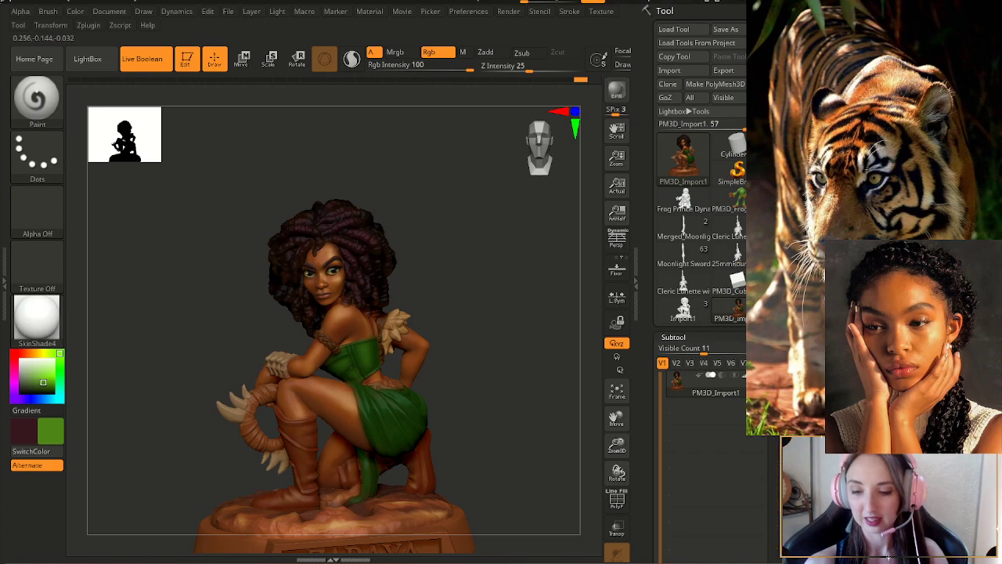
alt+drag(468, 382, 434, 383)
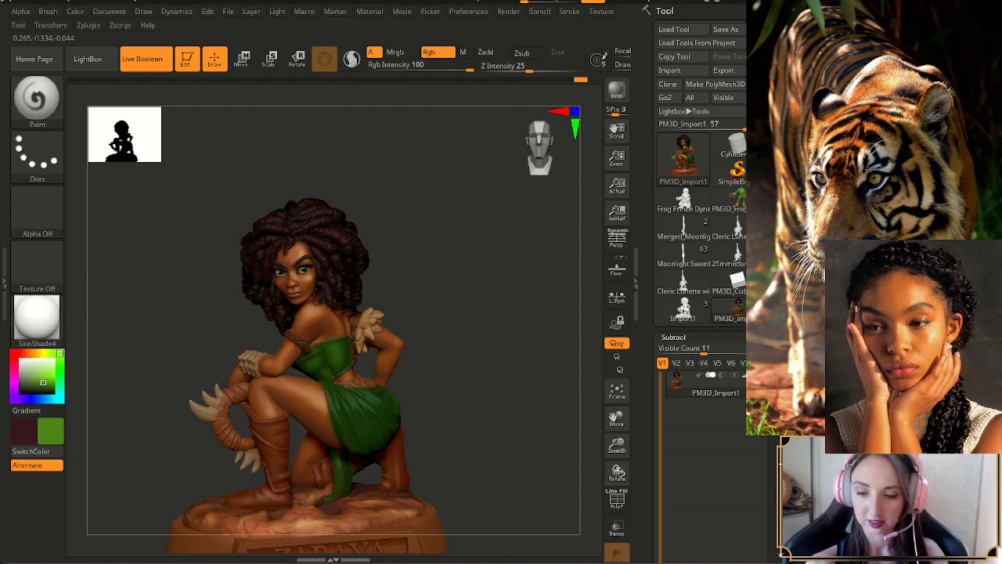
- Sample a dark green from the skirt and paint shading where the hanging cloth meets the skirt's lower edge
mouse_move(447, 358)
mouse_down()
mouse_move(457, 359)
mouse_move(349, 365)
mouse_up()
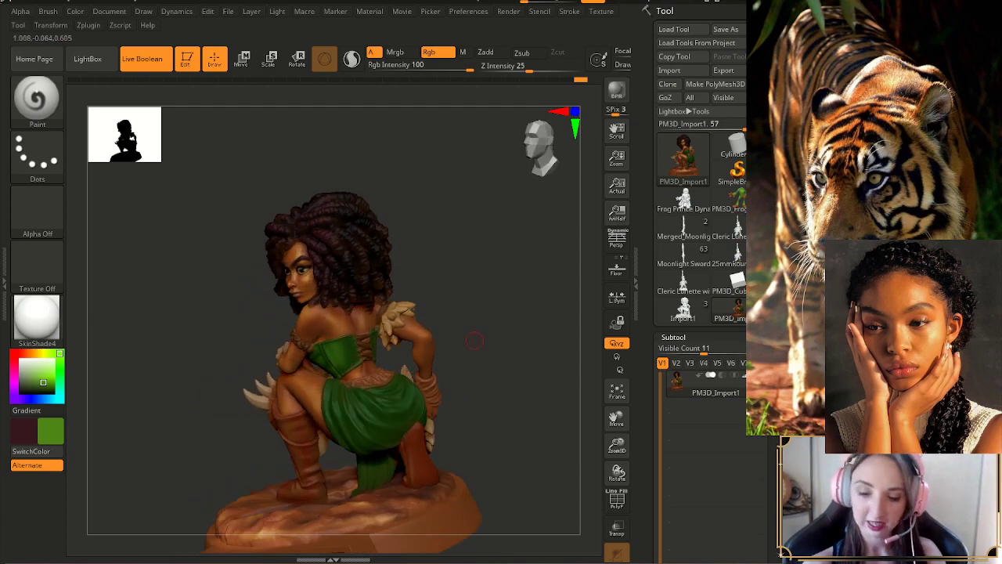
drag(475, 340, 556, 348)
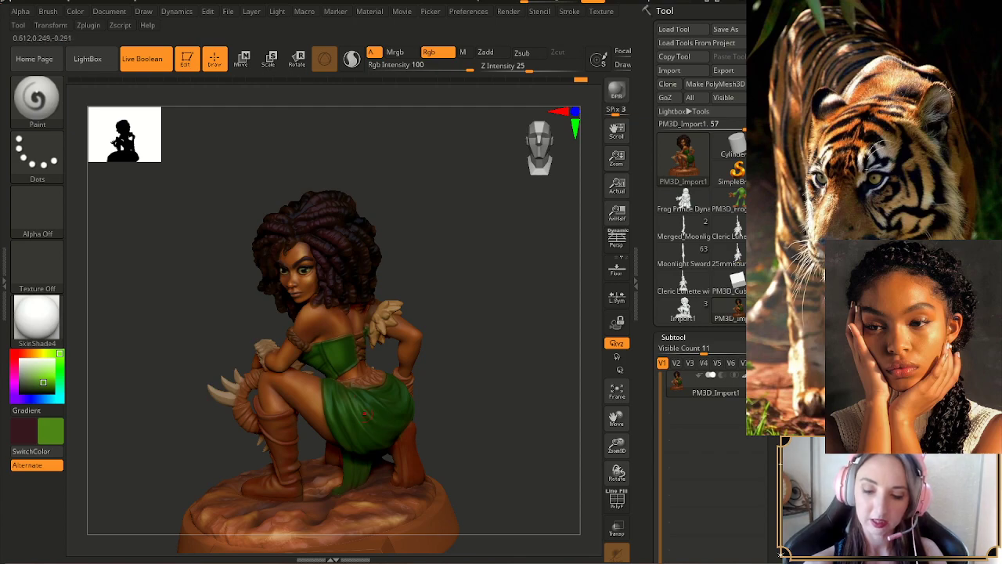
mouse_move(441, 365)
mouse_down()
mouse_move(476, 407)
mouse_move(480, 448)
mouse_move(485, 409)
mouse_up()
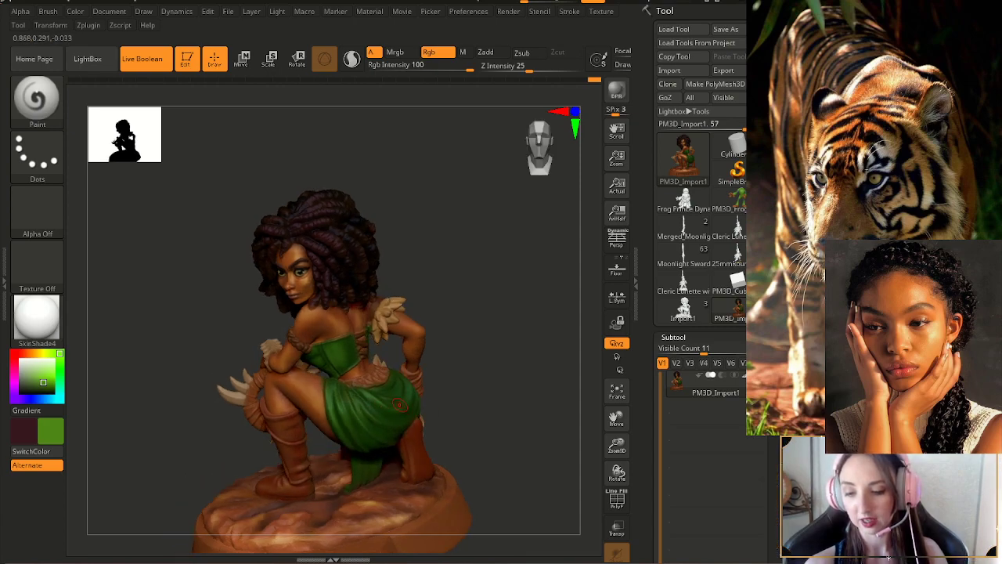
mouse_move(398, 403)
mouse_down()
mouse_move(537, 121)
mouse_move(450, 383)
mouse_up()
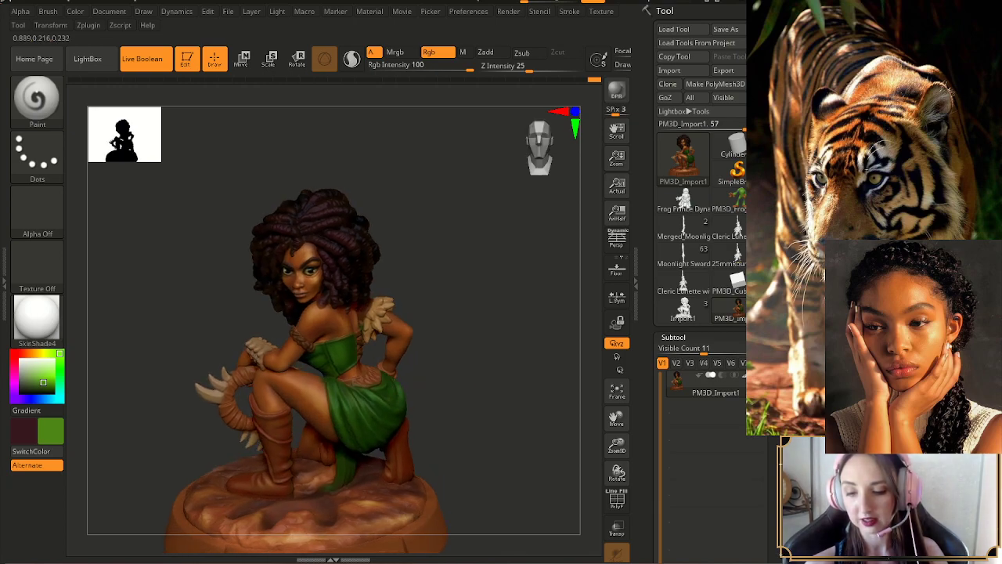
drag(450, 383, 468, 374)
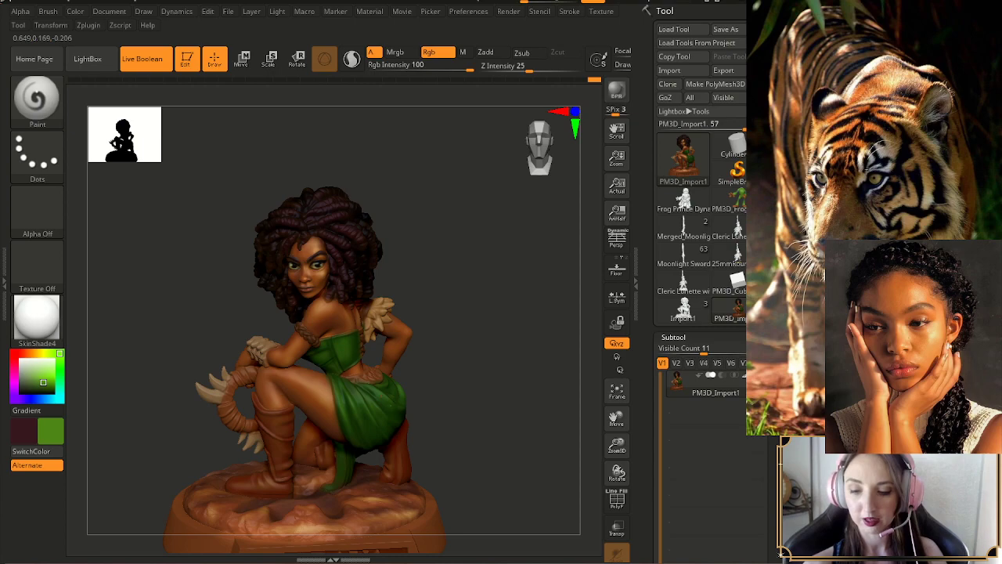
drag(458, 383, 403, 413)
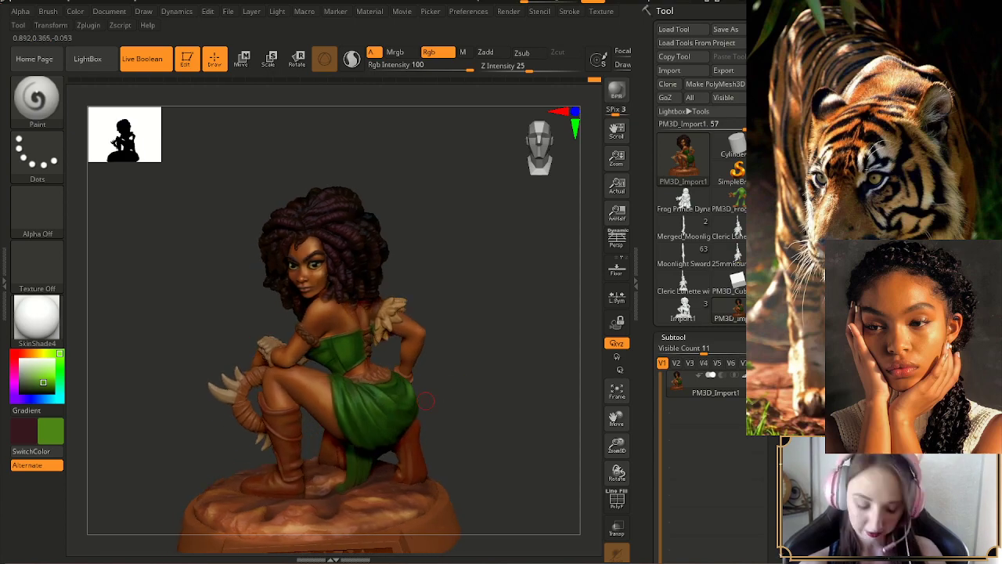
key(c)
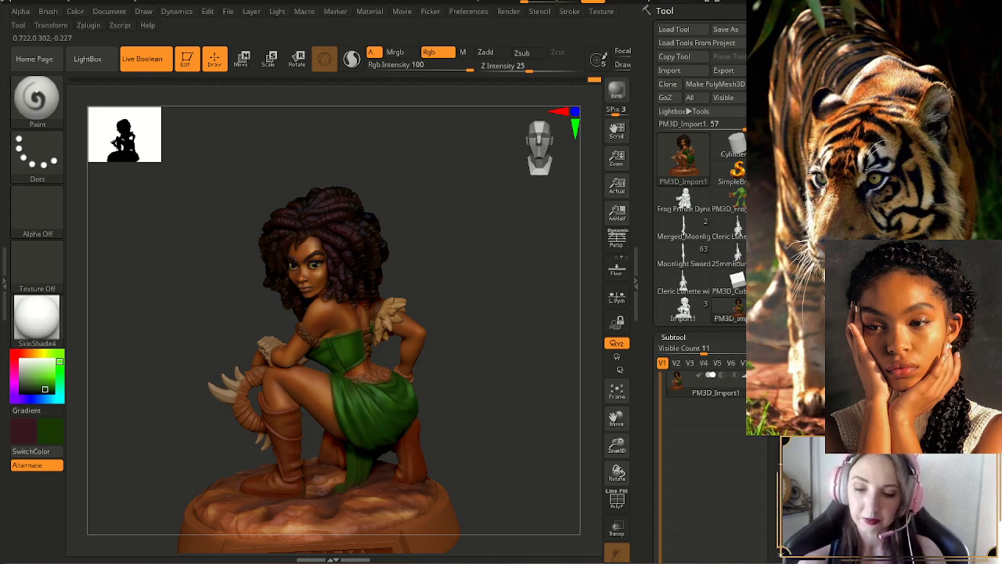
drag(472, 380, 484, 384)
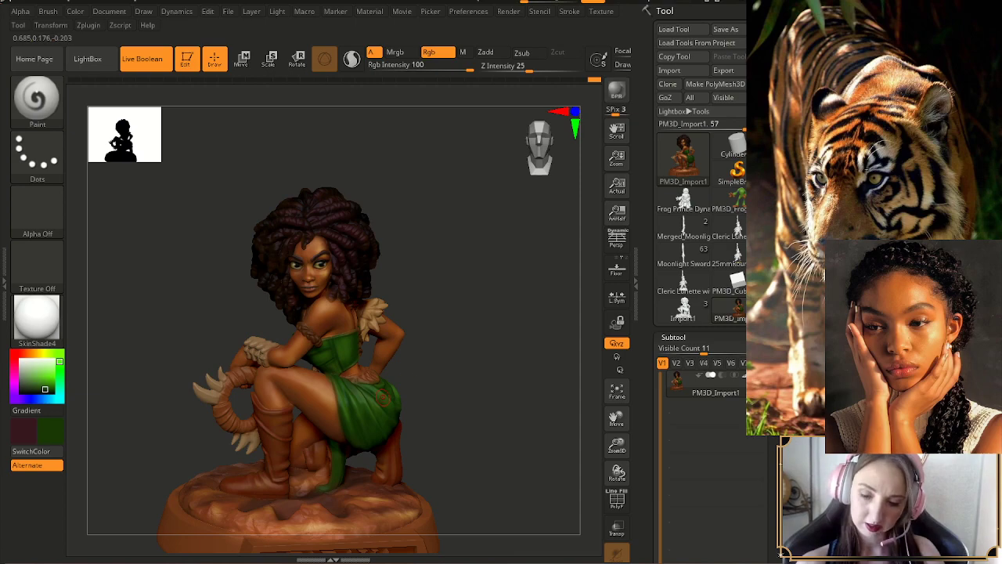
key(c)
mouse_move(344, 444)
mouse_down()
mouse_move(340, 462)
mouse_move(340, 450)
mouse_up()
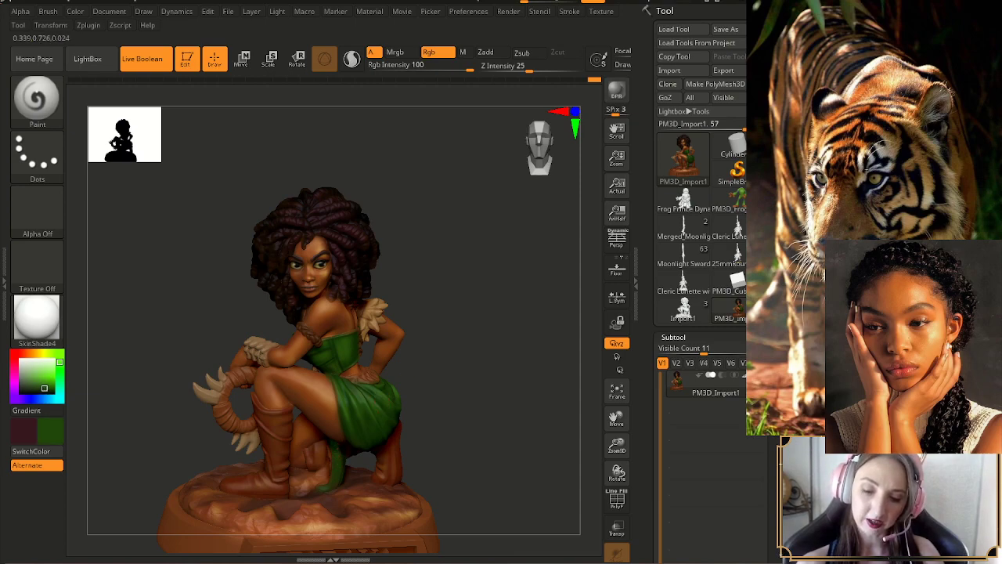
- Sample the skirt's shadow green and darken the paint colour to red 3, green 37, blue 12
drag(469, 422, 495, 425)
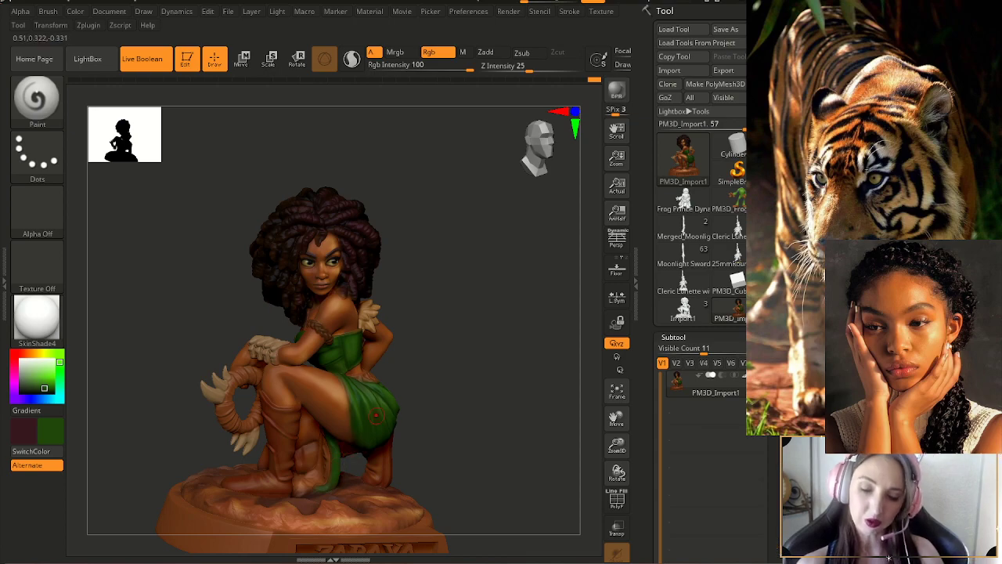
key(c)
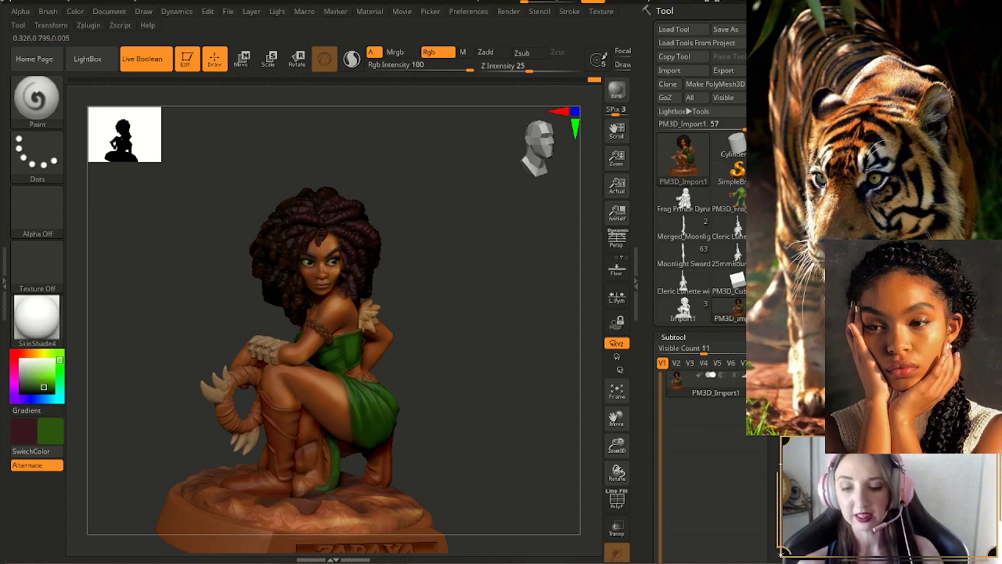
drag(468, 457, 450, 457)
drag(485, 415, 450, 423)
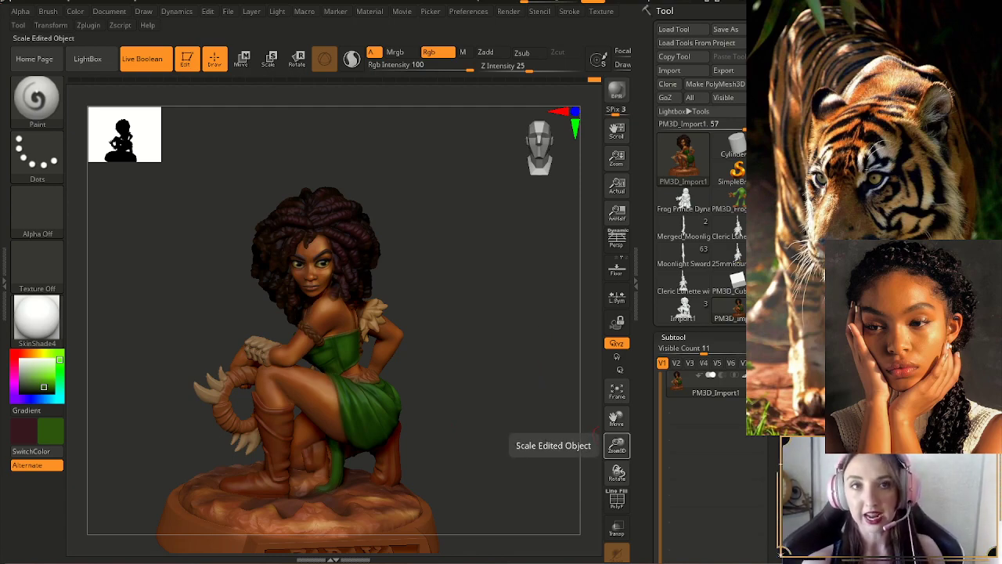
drag(616, 444, 616, 432)
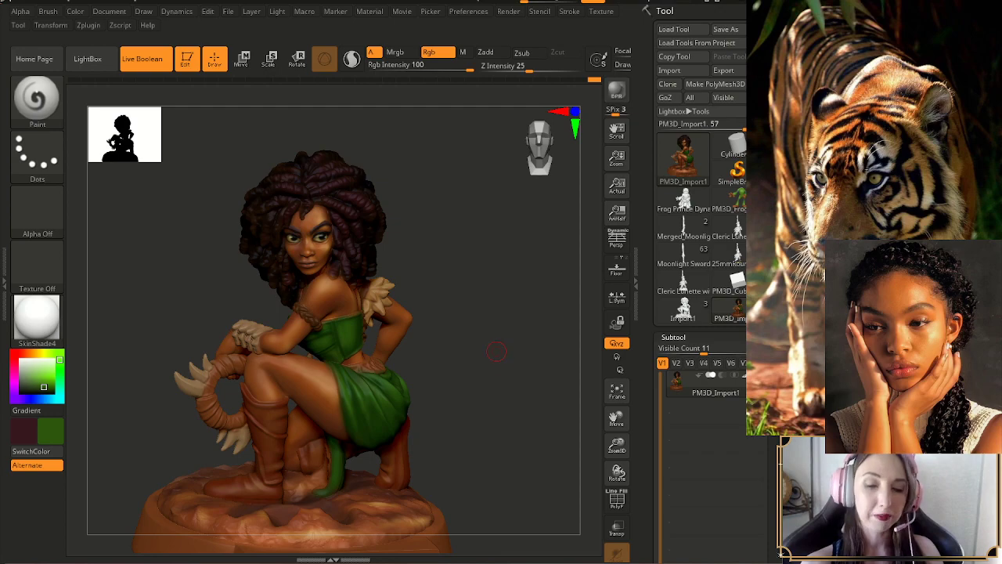
drag(511, 368, 494, 377)
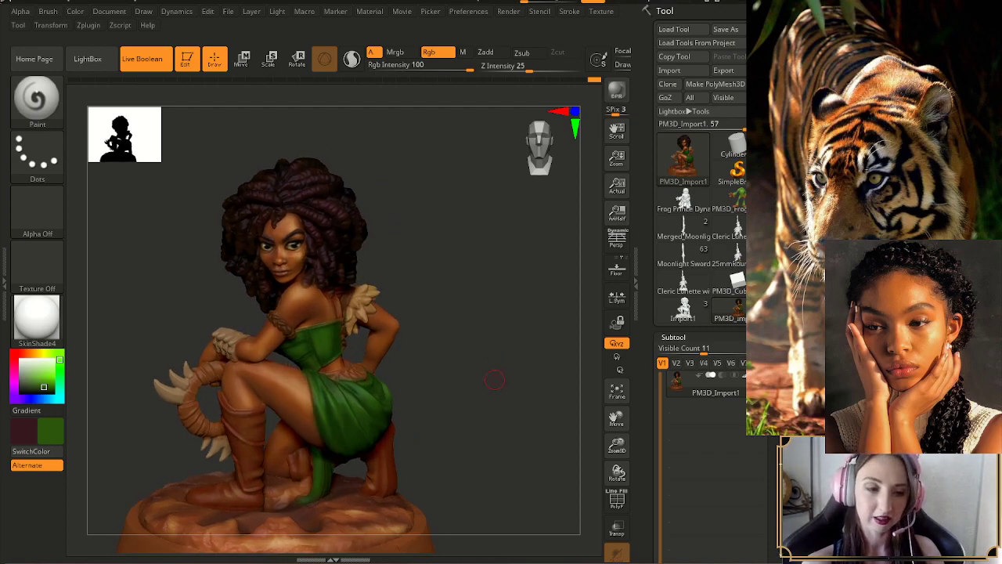
drag(616, 444, 616, 437)
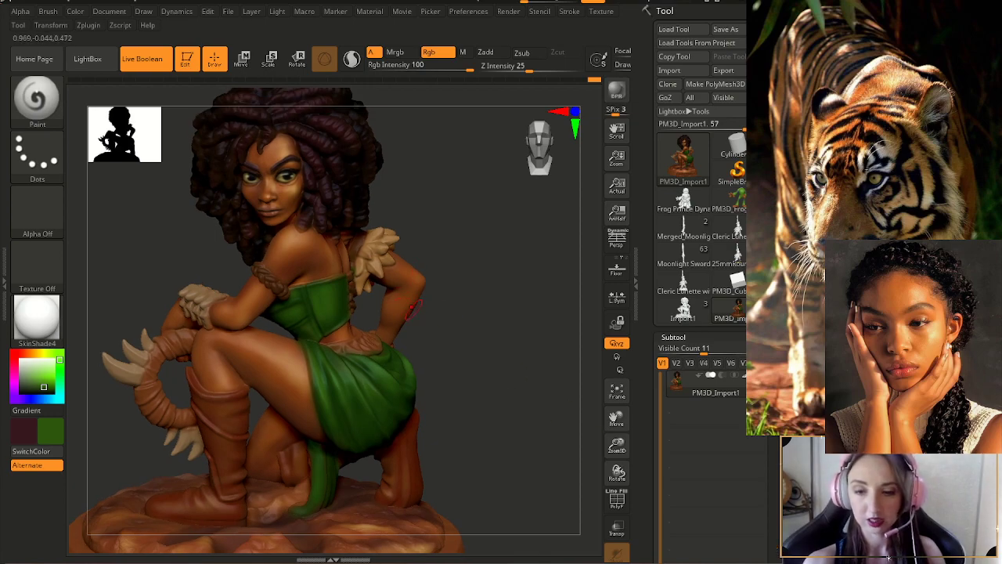
drag(501, 337, 457, 339)
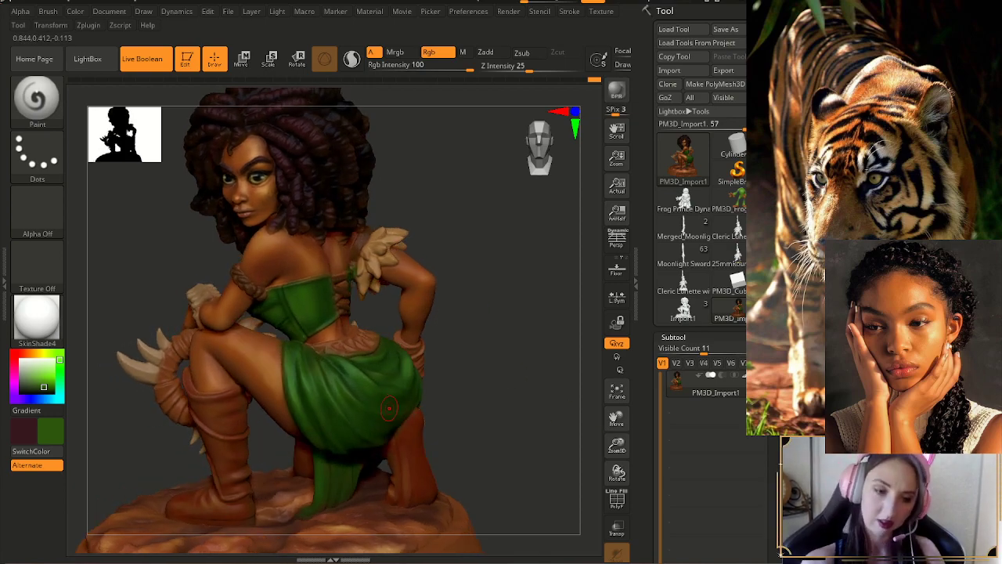
key(c)
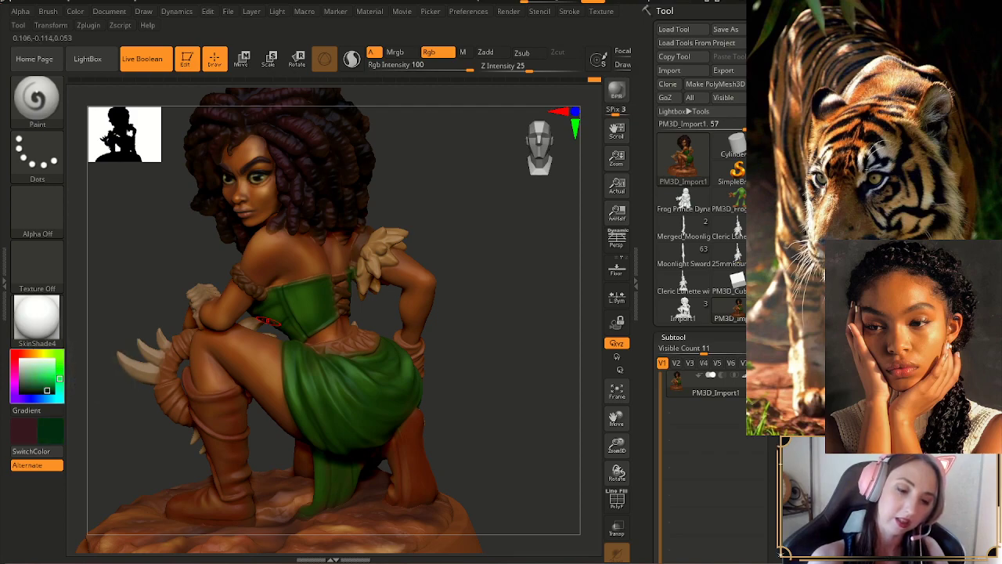
click(47, 390)
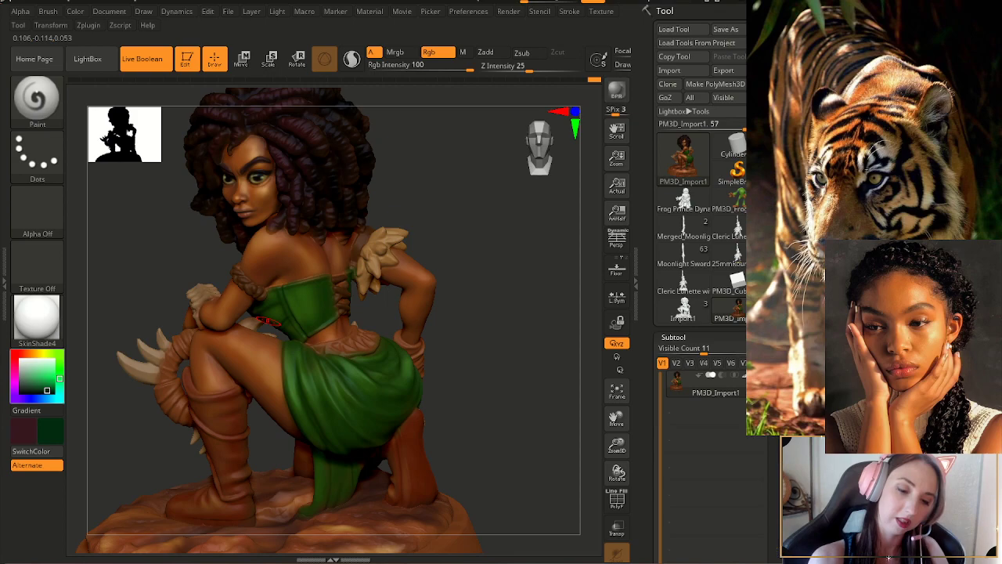
key(c)
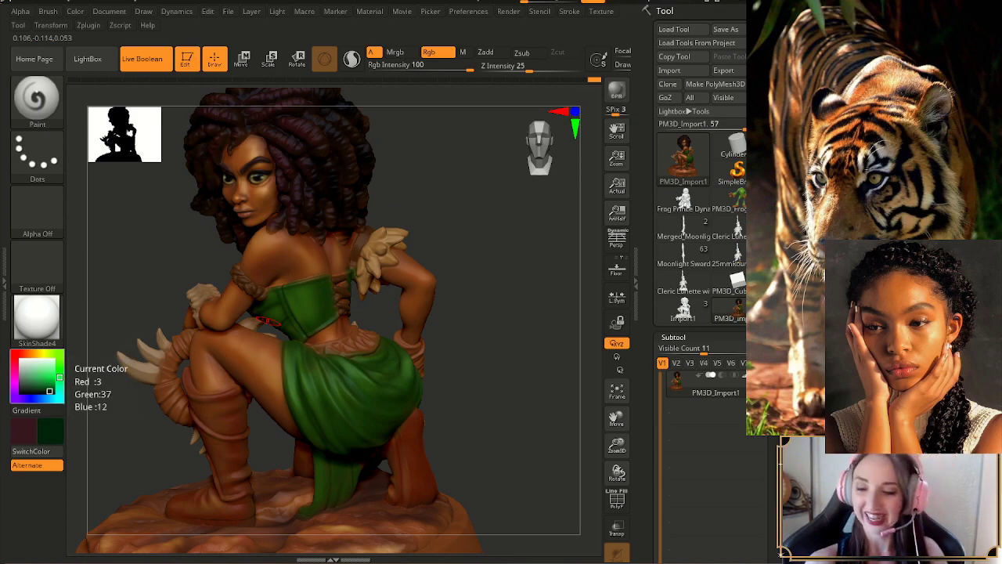
- Paint dark green shadows along the underside and lower folds of the skirt
drag(517, 357, 440, 359)
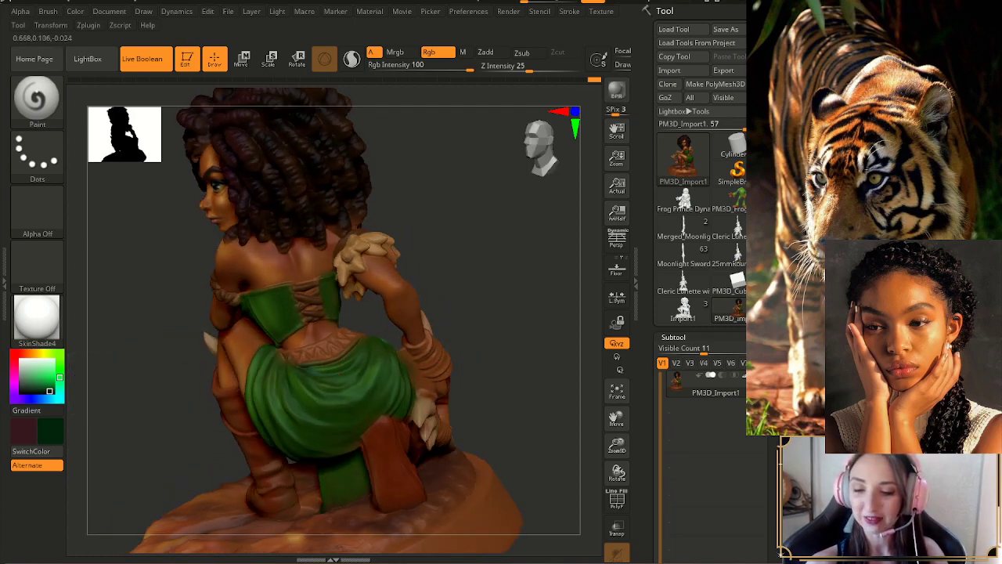
drag(450, 315, 505, 342)
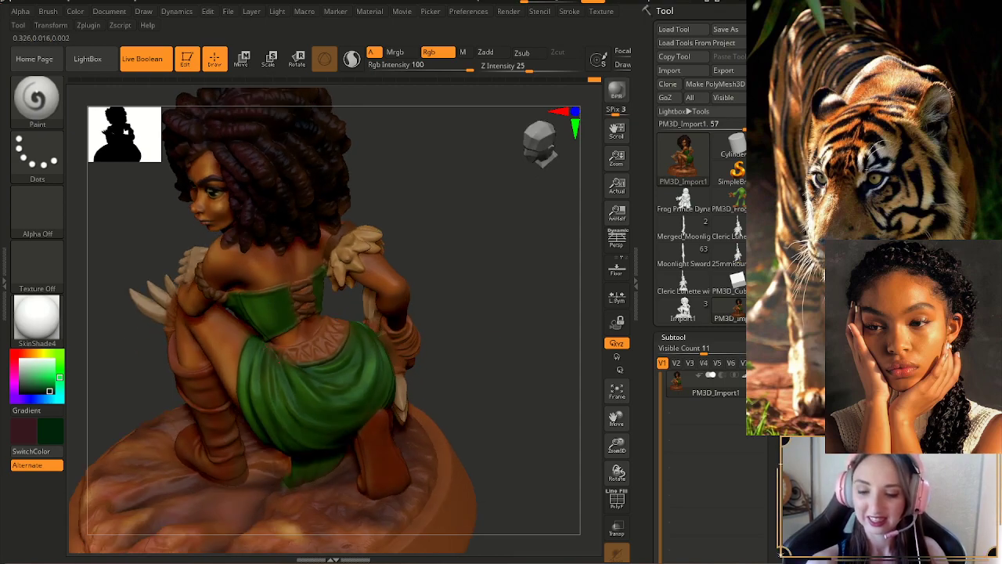
drag(505, 343, 496, 346)
right_drag(414, 325, 313, 403)
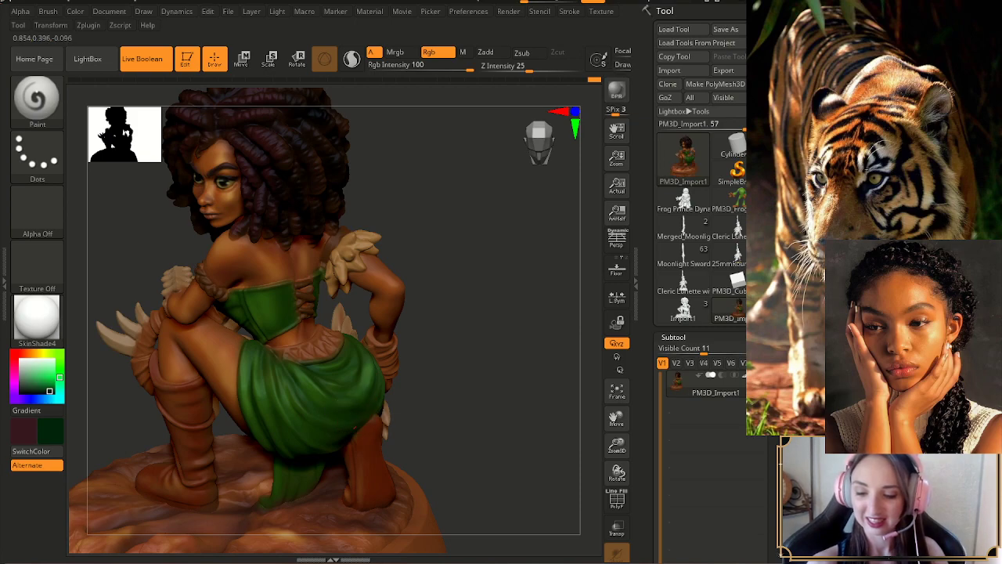
drag(447, 407, 474, 372)
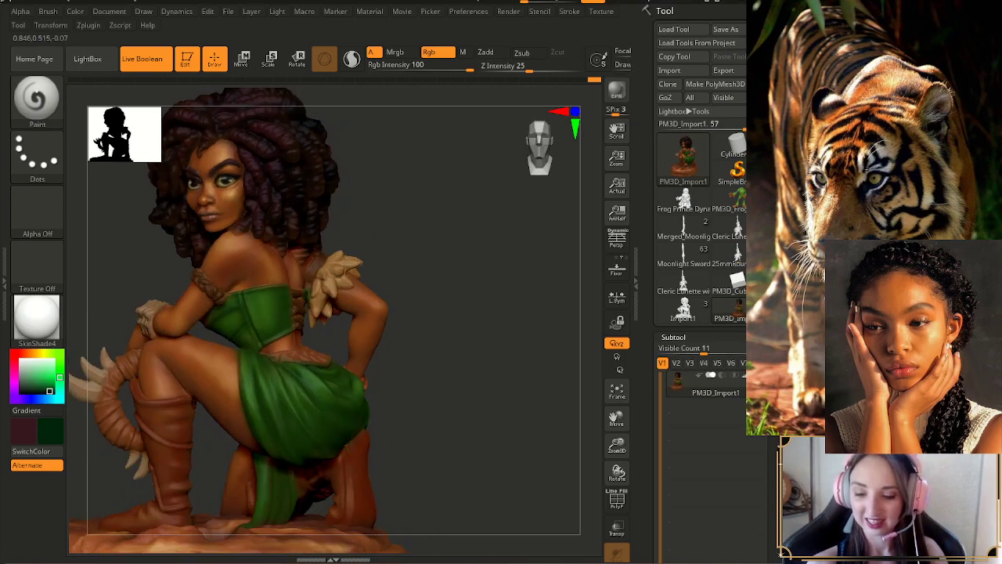
right_drag(328, 433, 336, 461)
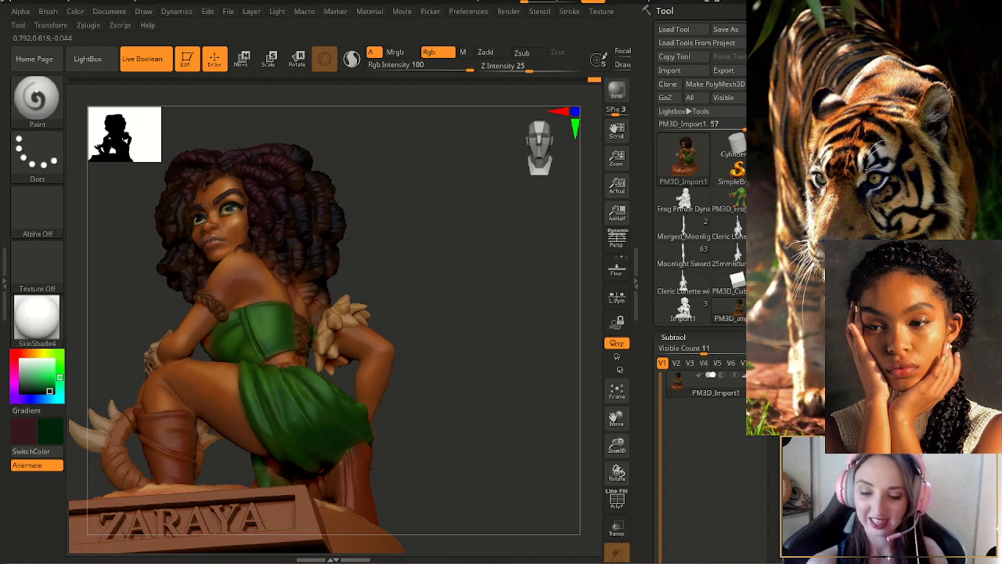
right_drag(338, 423, 373, 415)
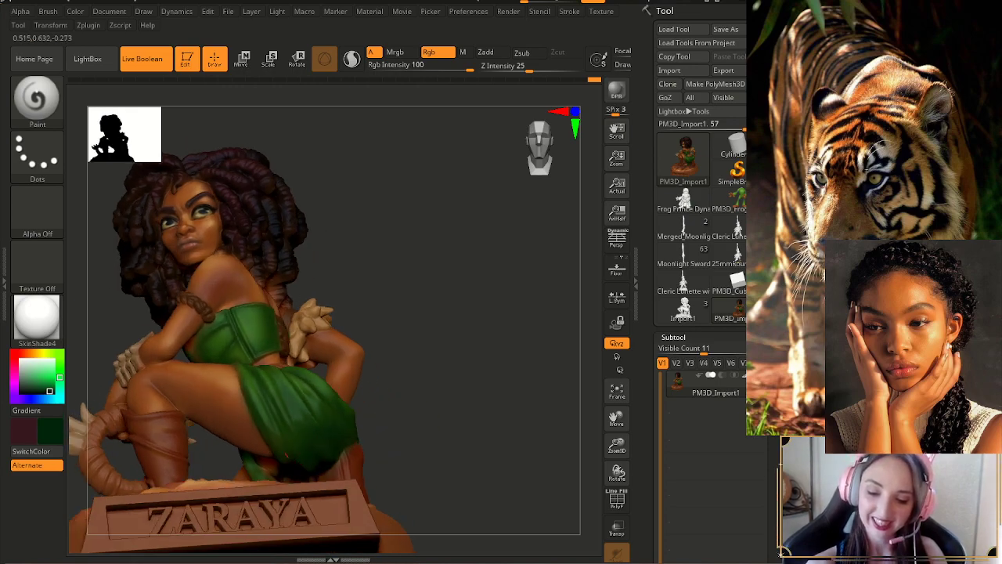
right_drag(317, 455, 326, 497)
drag(441, 403, 456, 405)
right_drag(456, 405, 454, 380)
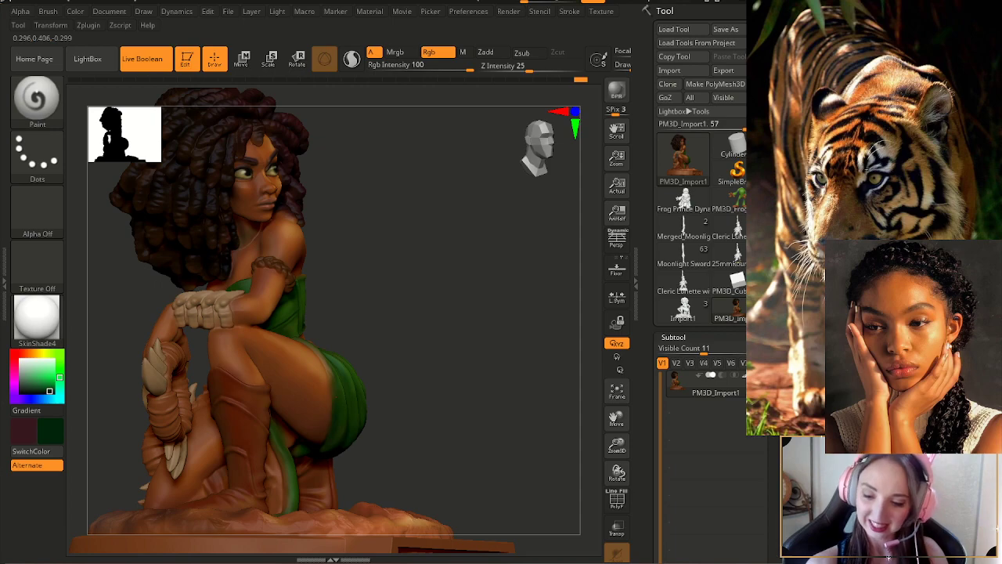
- Adjust the brush size and deepen the dark green shading around the skirt's hip and rear edge
right_drag(392, 408, 502, 379)
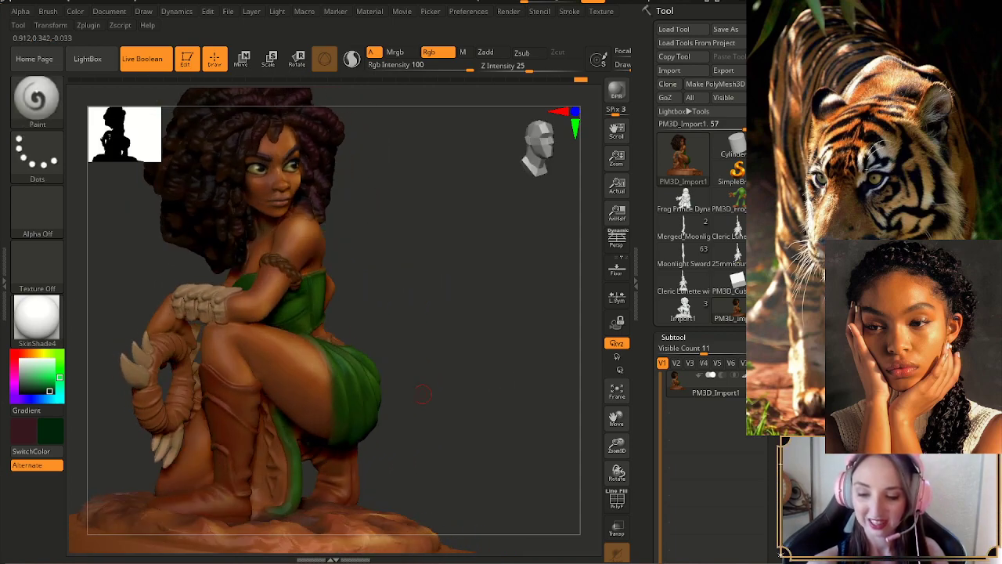
key(s)
right_drag(429, 398, 436, 383)
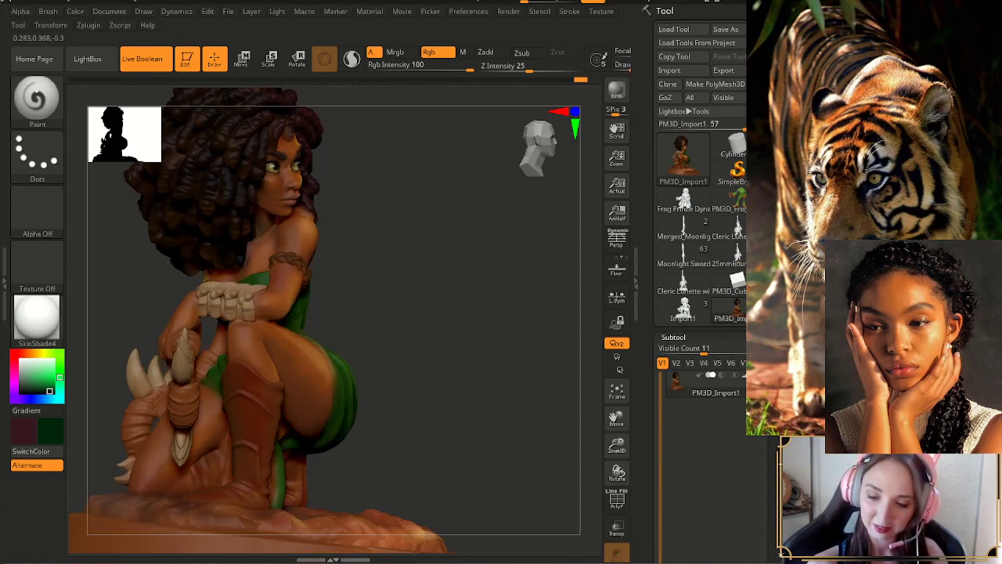
right_drag(346, 397, 361, 359)
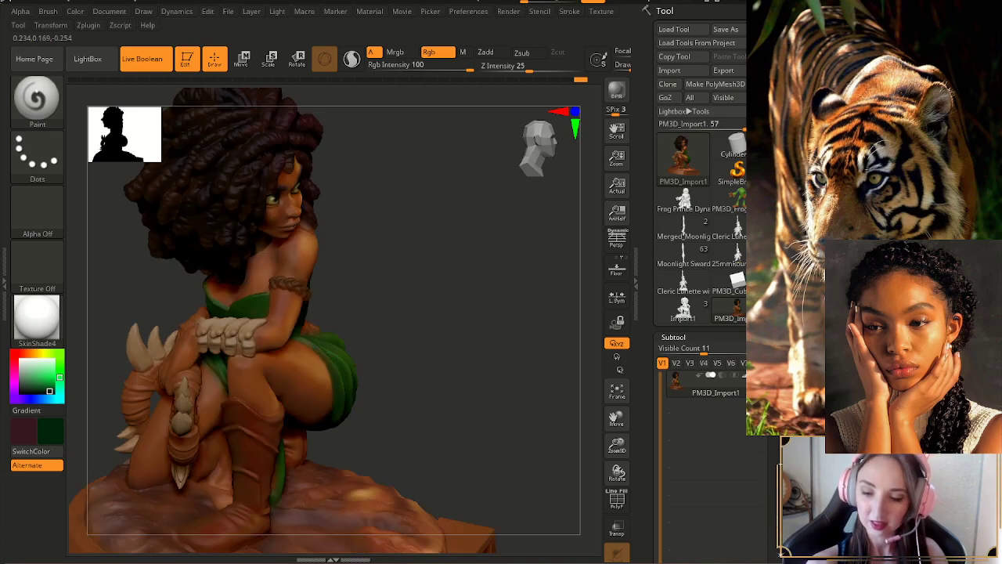
drag(578, 415, 435, 356)
drag(373, 391, 391, 402)
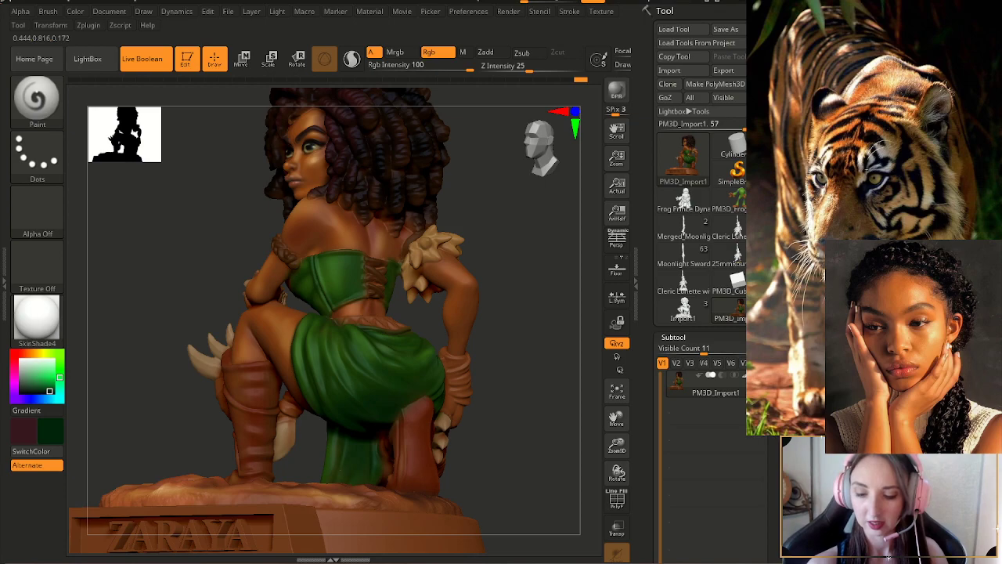
drag(509, 376, 532, 411)
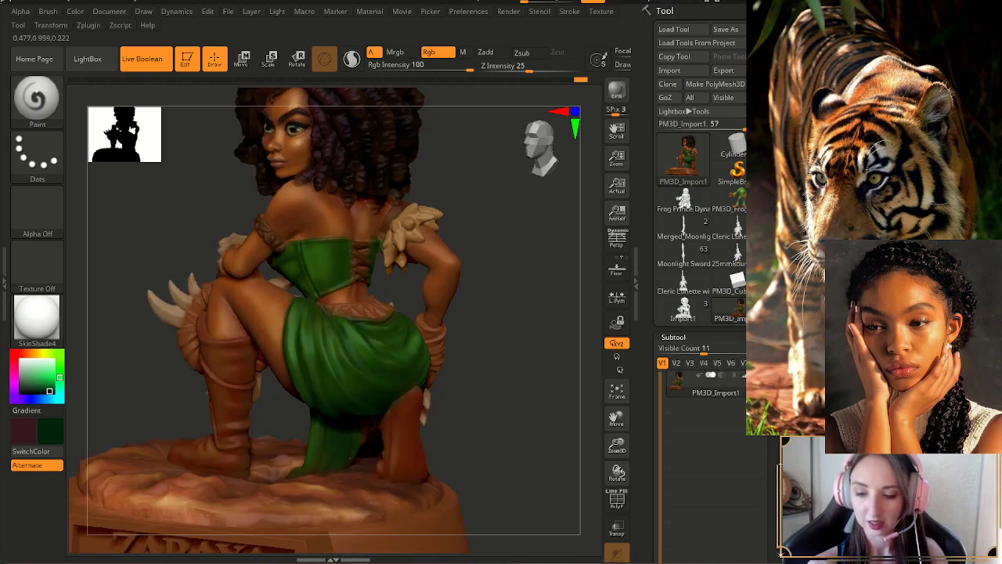
drag(462, 403, 523, 405)
drag(285, 401, 280, 401)
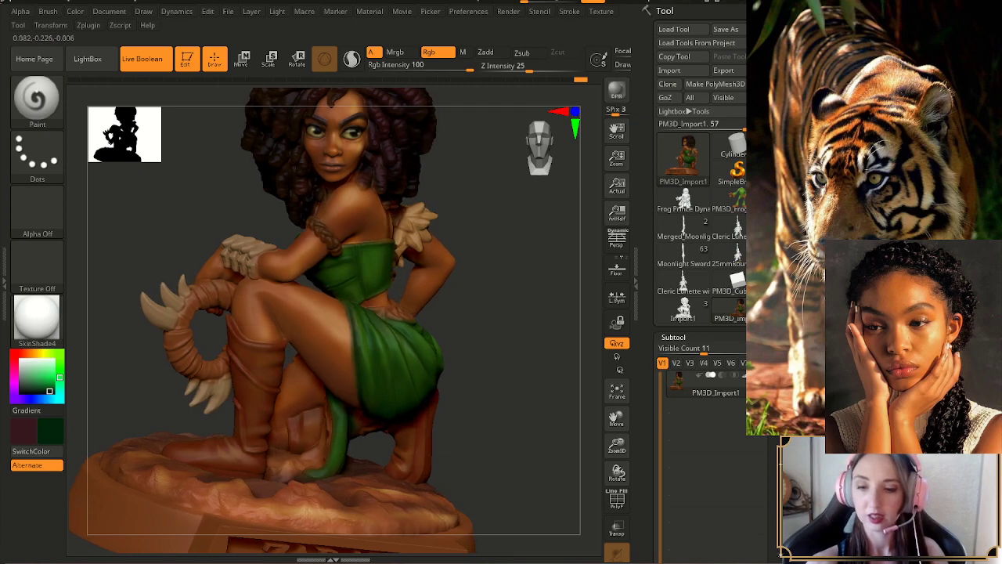
- Sample a mid green from the side of the corset as the paint colour
drag(461, 297, 399, 291)
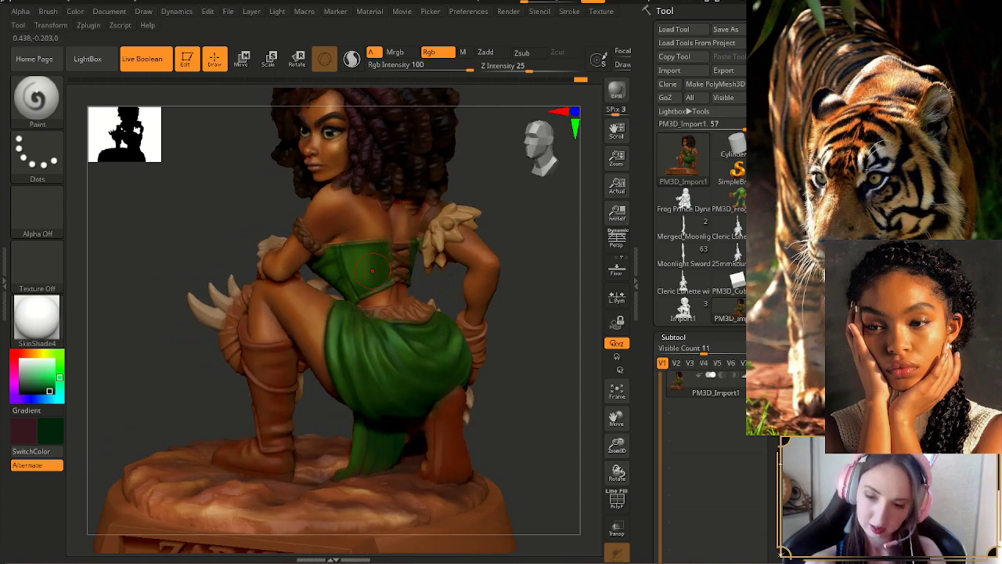
key(c)
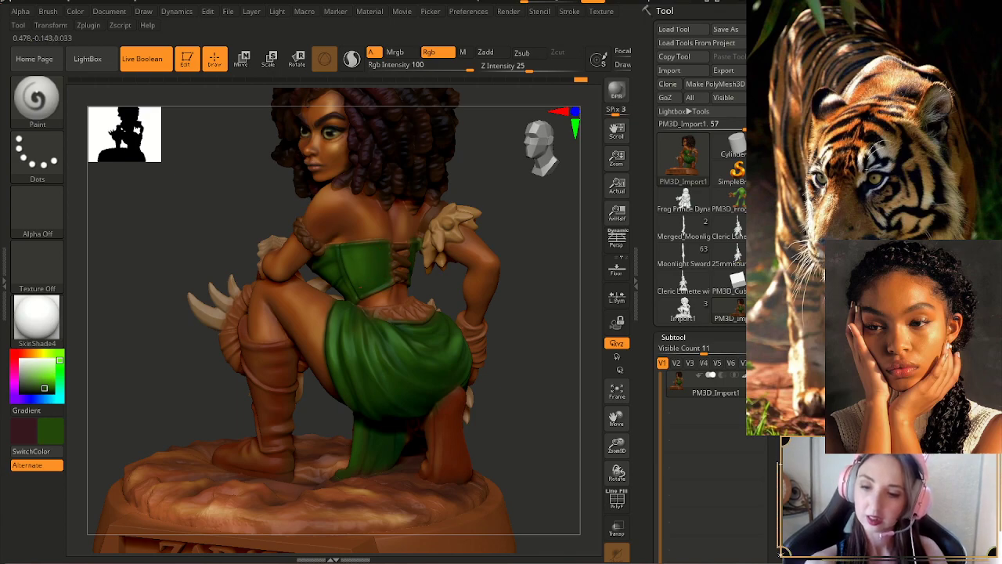
drag(496, 325, 527, 324)
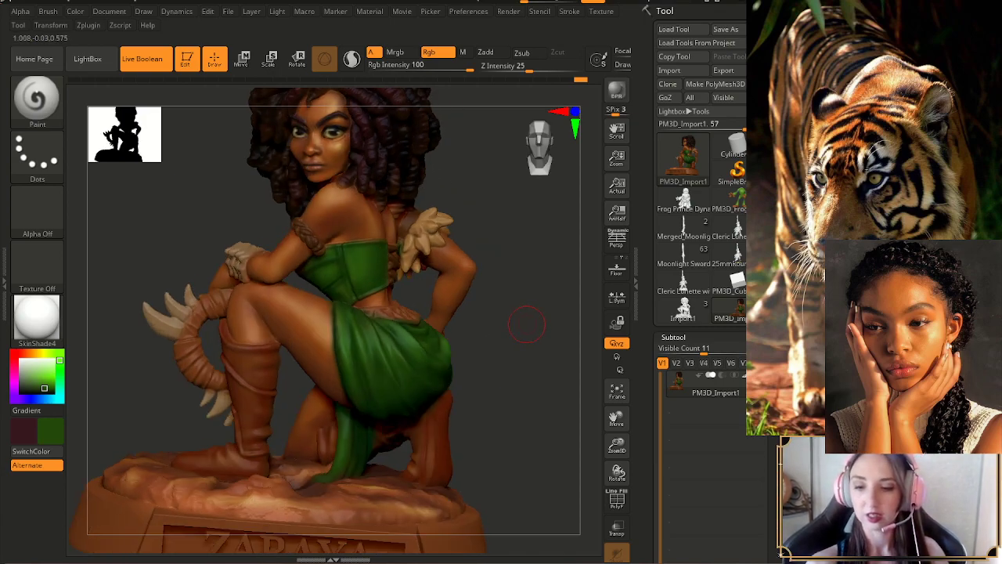
- Sample a dark green from the figurine's clothing as the paint colour
drag(503, 374, 514, 374)
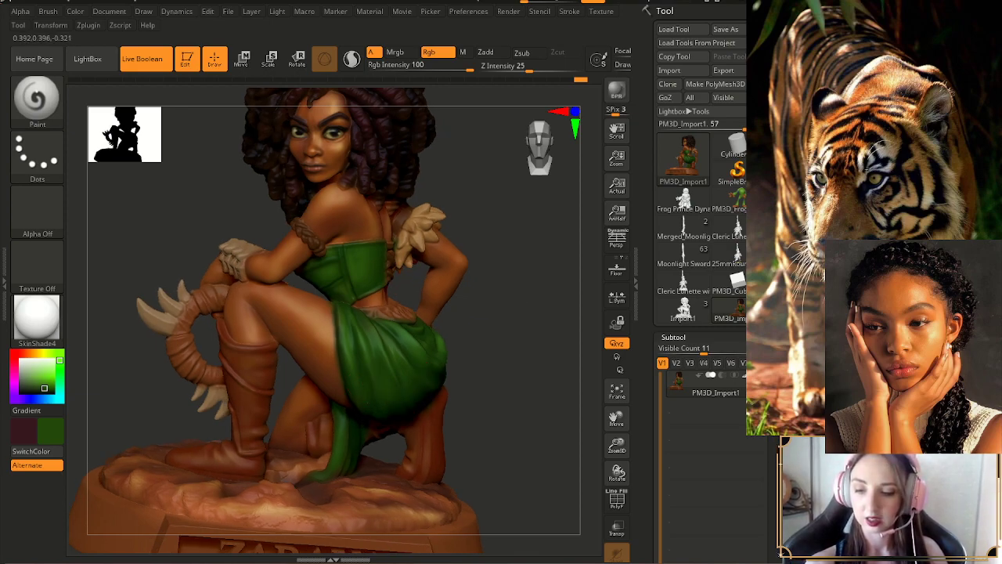
mouse_move(518, 432)
mouse_down()
mouse_move(535, 409)
mouse_move(407, 415)
mouse_up()
key(c)
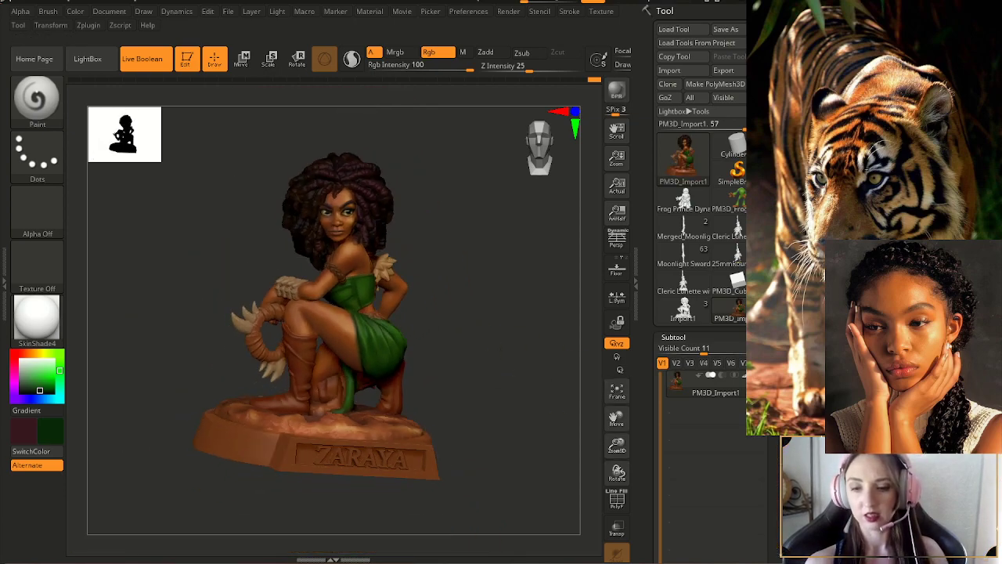
- Sample the braided armband's brown and shift the paint colour to a darker, less saturated brown
drag(537, 384, 513, 420)
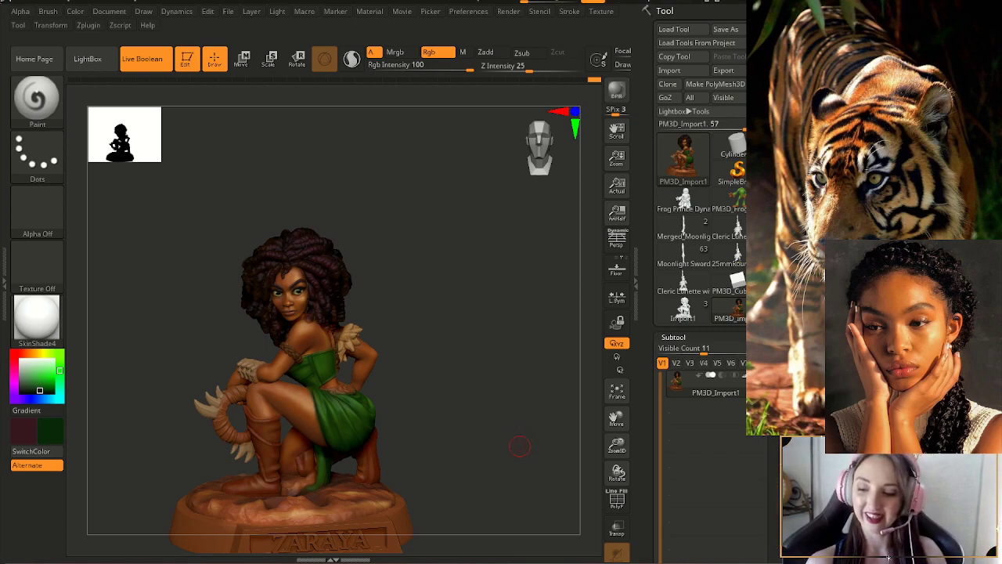
drag(617, 445, 617, 438)
alt+drag(509, 329, 522, 415)
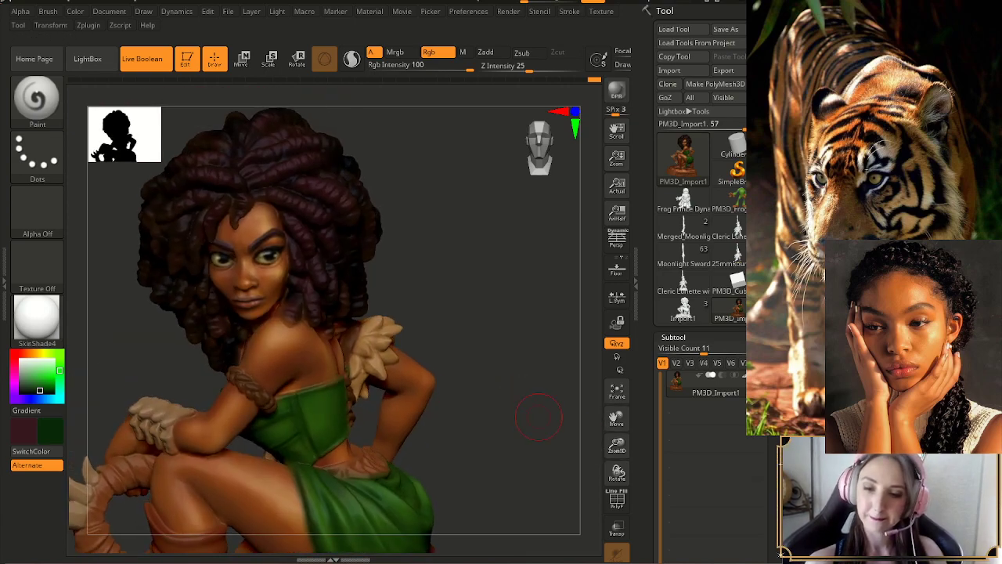
drag(617, 444, 617, 440)
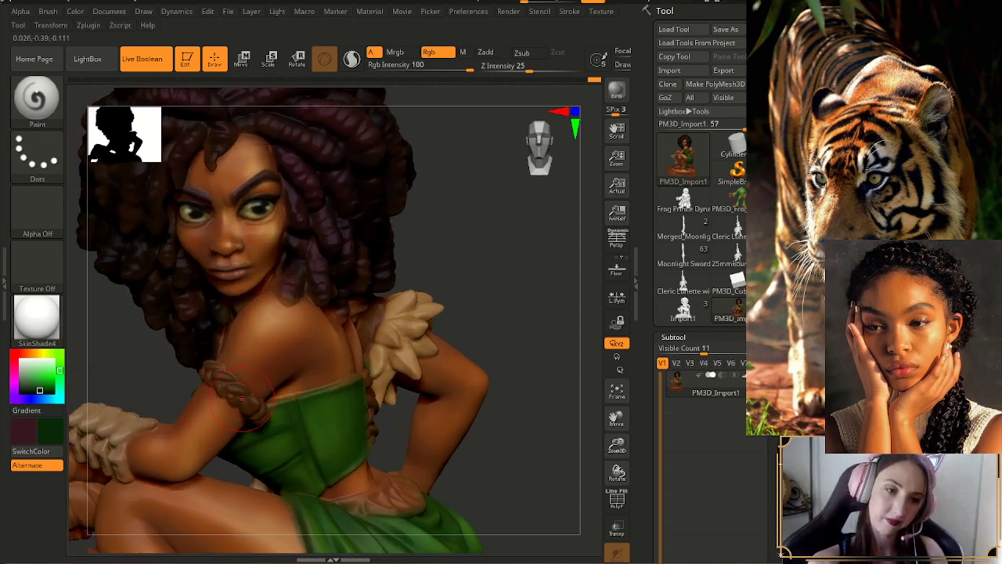
key(c)
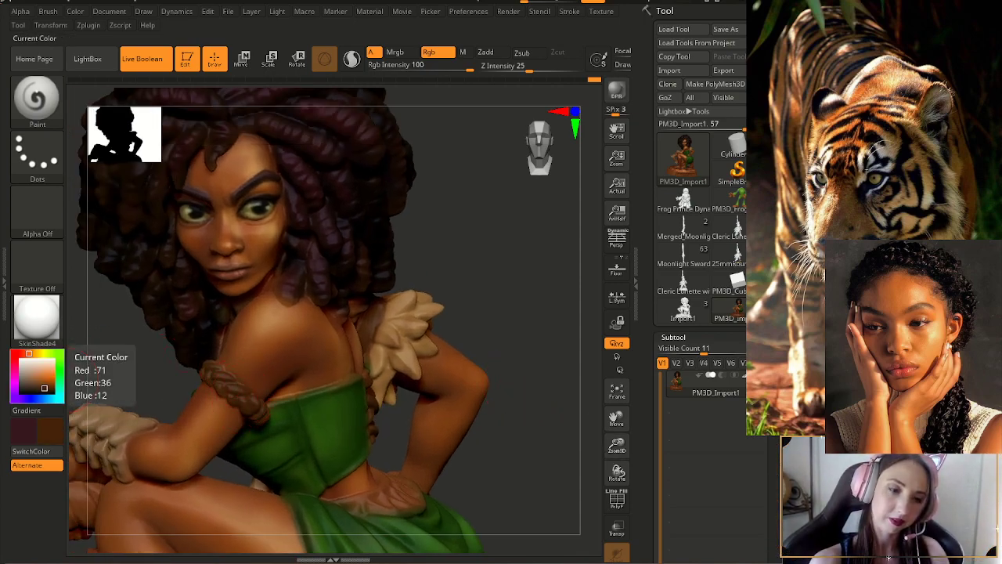
click(49, 387)
click(49, 388)
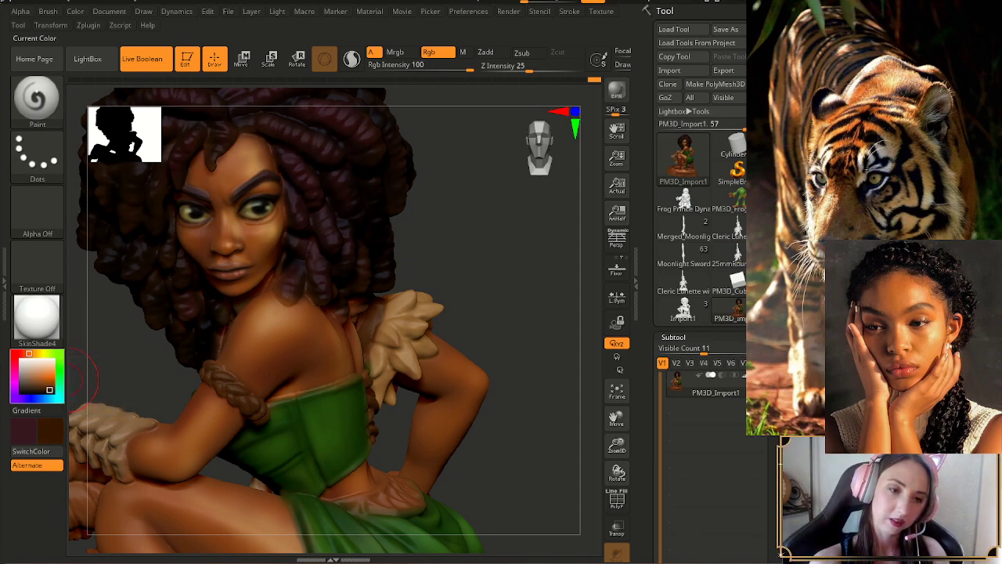
click(42, 389)
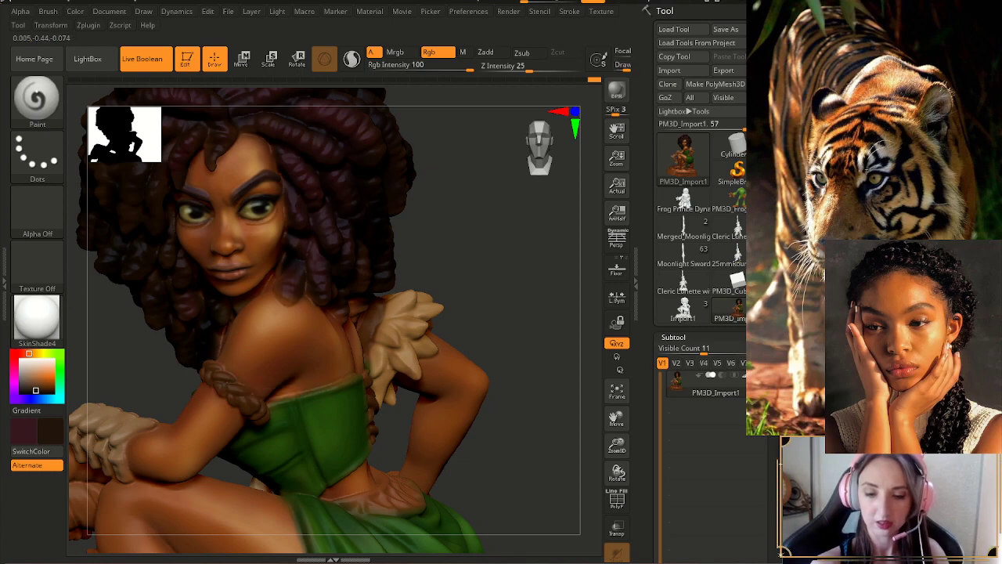
- Paint dark brown shadows into the crevices of the braided armband around its front and outer side
drag(512, 365, 530, 359)
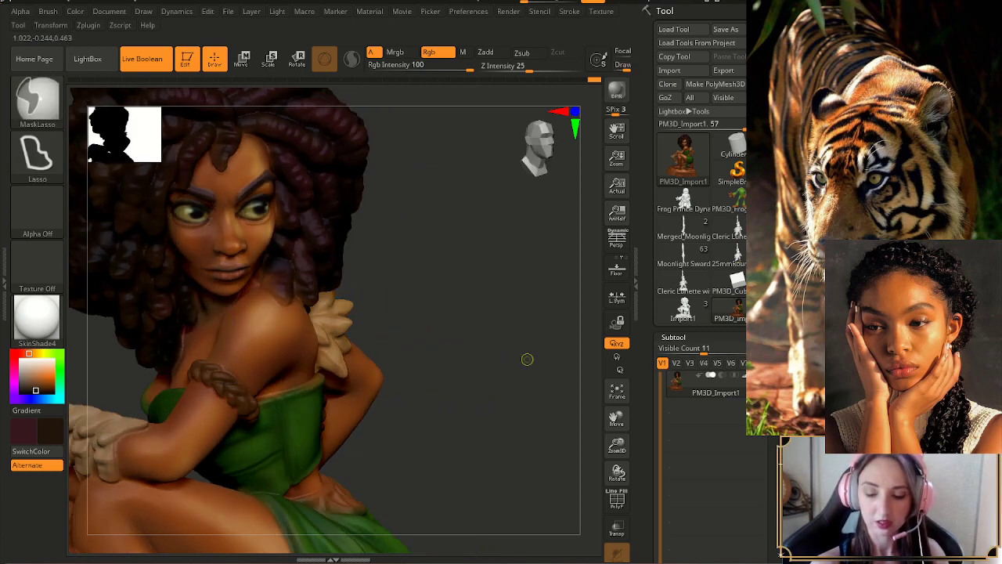
drag(449, 349, 509, 376)
drag(616, 445, 618, 456)
alt+drag(494, 423, 596, 431)
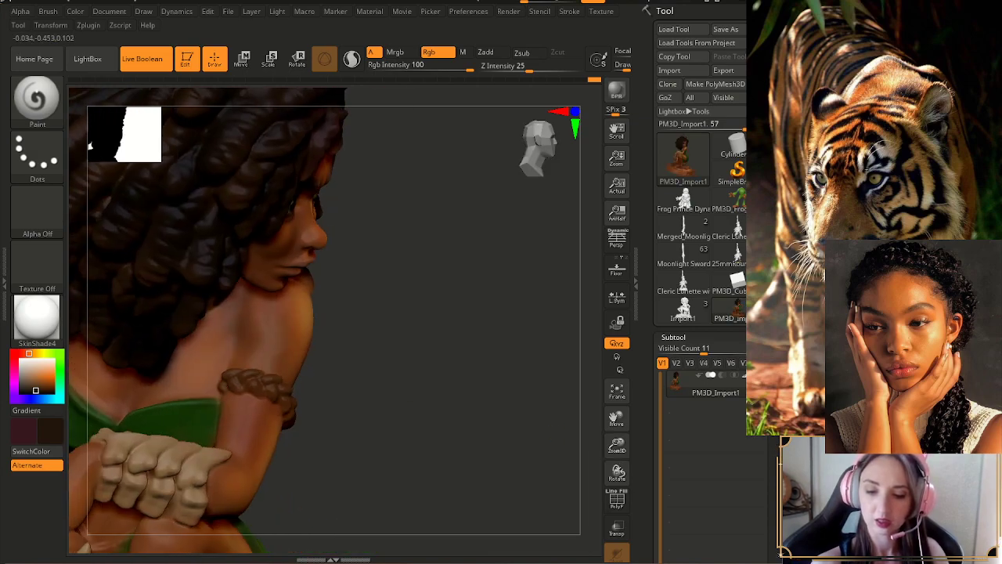
drag(327, 392, 277, 398)
drag(570, 394, 507, 397)
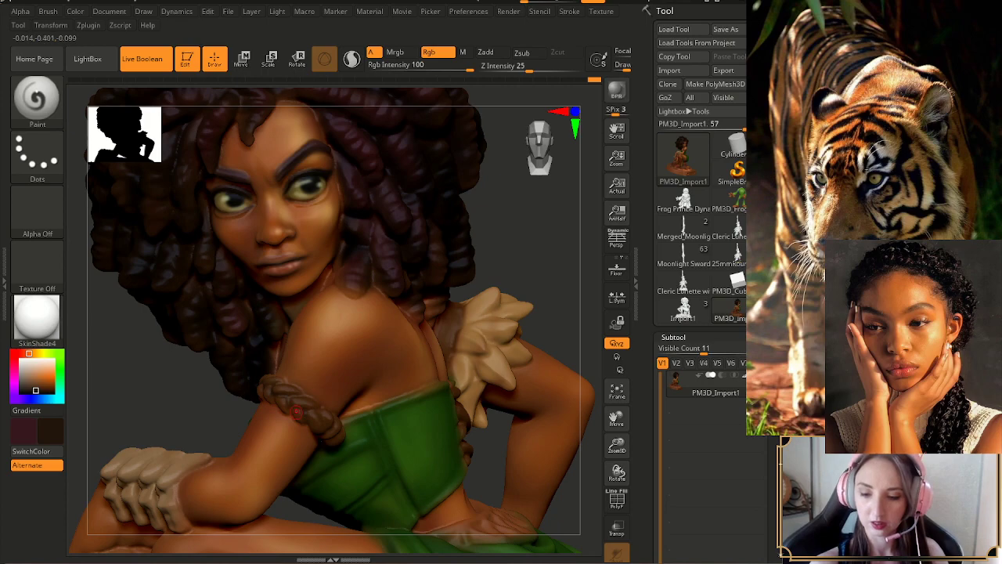
- Continue the dark brown shading along the armband's rear, upper and lower edges where it meets the arm
drag(548, 313, 494, 315)
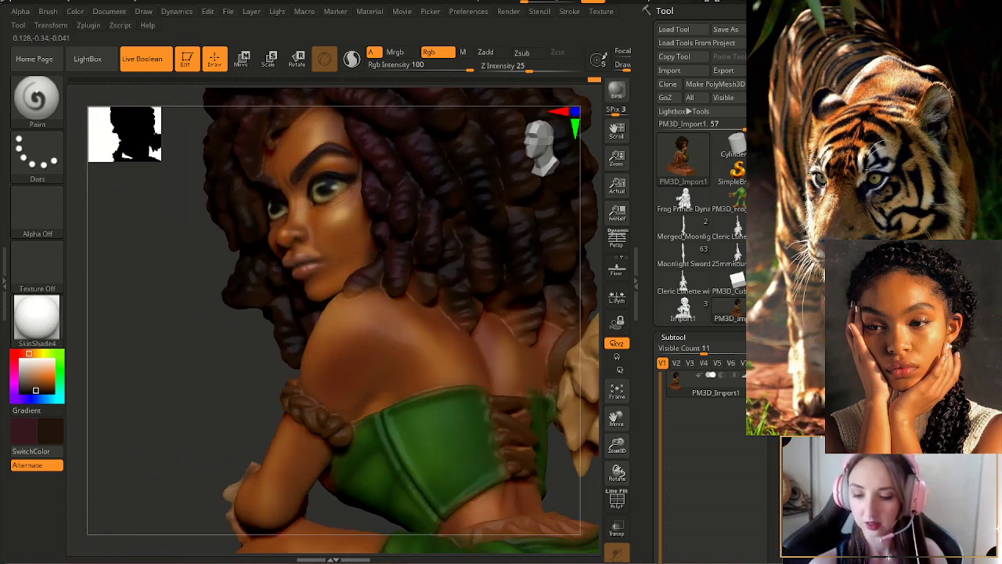
drag(149, 313, 197, 342)
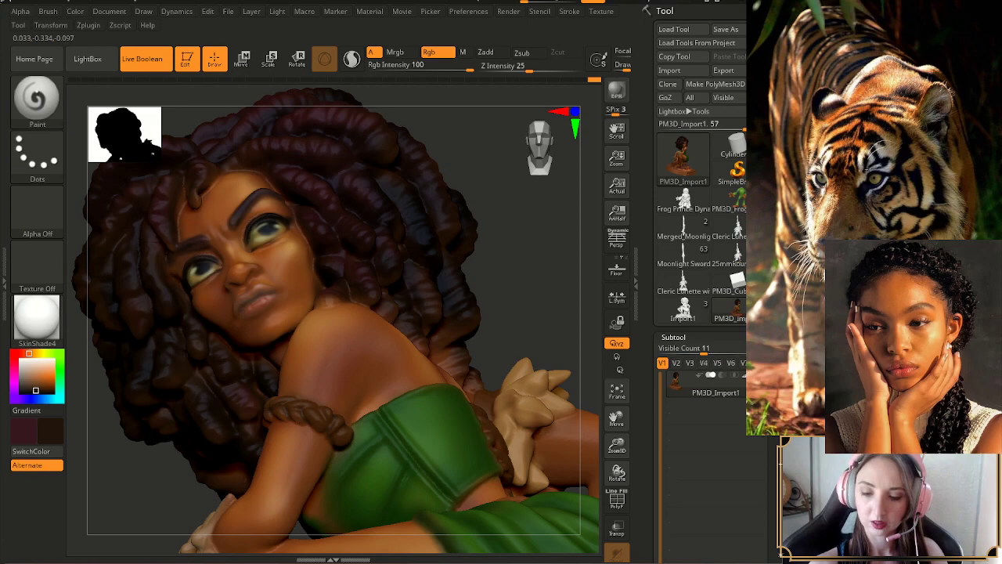
drag(508, 274, 560, 274)
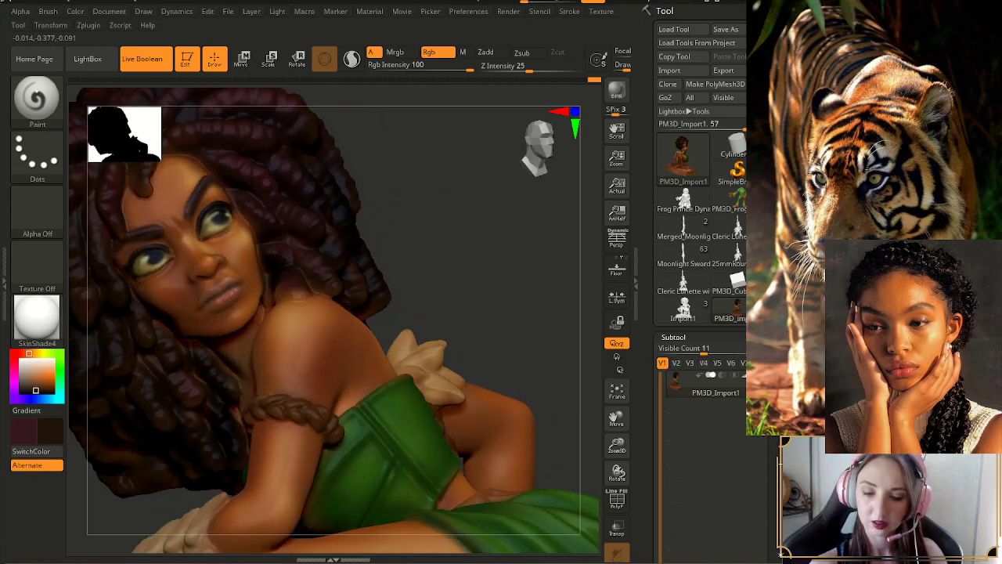
drag(485, 274, 548, 273)
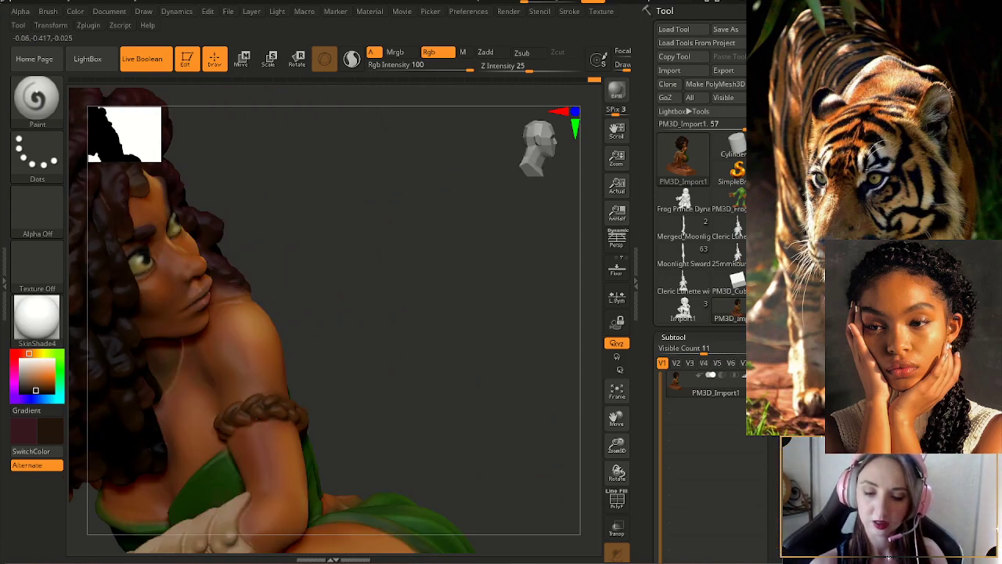
drag(341, 378, 224, 419)
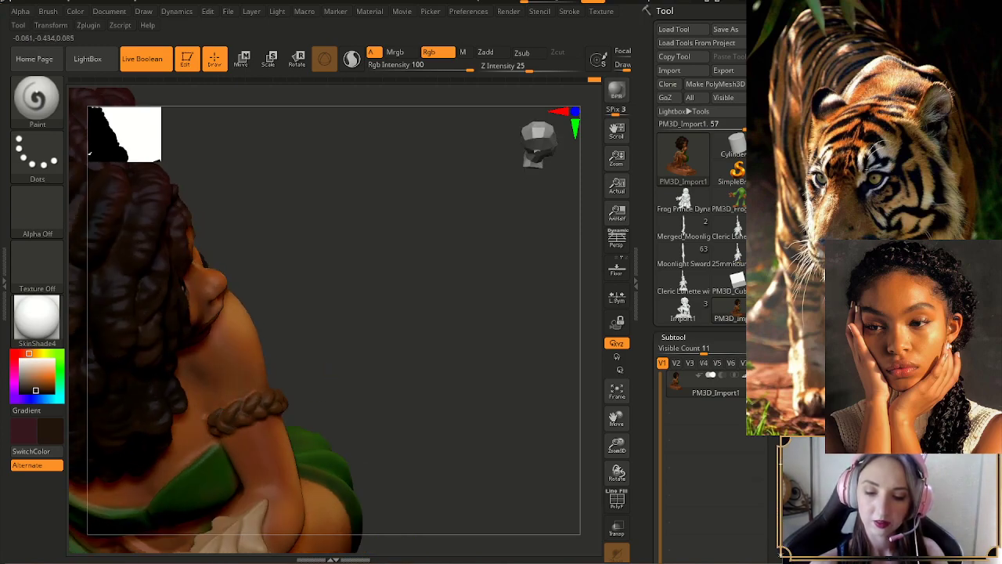
mouse_move(285, 409)
mouse_down()
mouse_move(311, 415)
mouse_move(295, 413)
mouse_up()
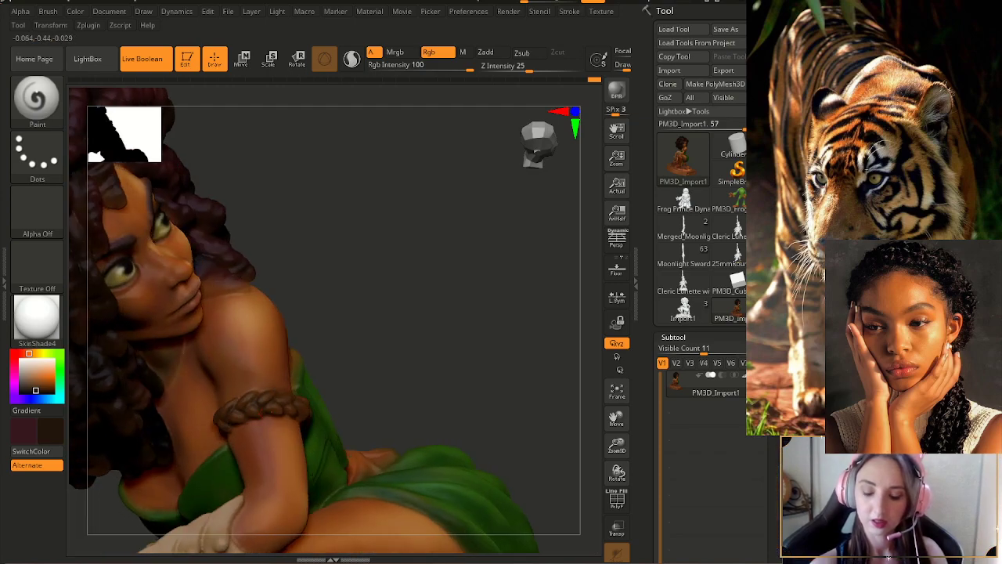
drag(373, 392, 295, 453)
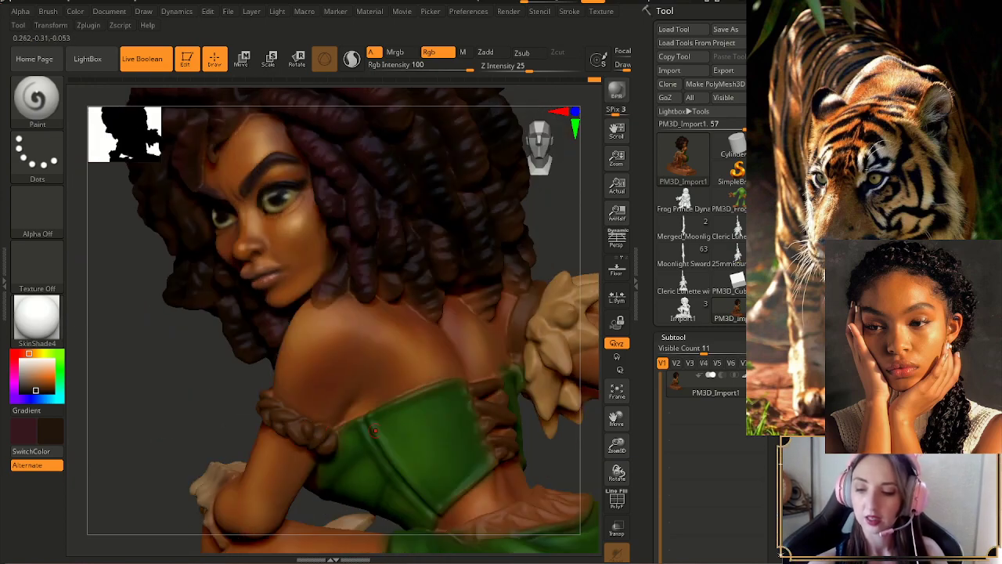
mouse_move(375, 431)
right_down()
mouse_move(333, 427)
mouse_move(419, 431)
mouse_move(387, 432)
right_up()
drag(617, 445, 592, 457)
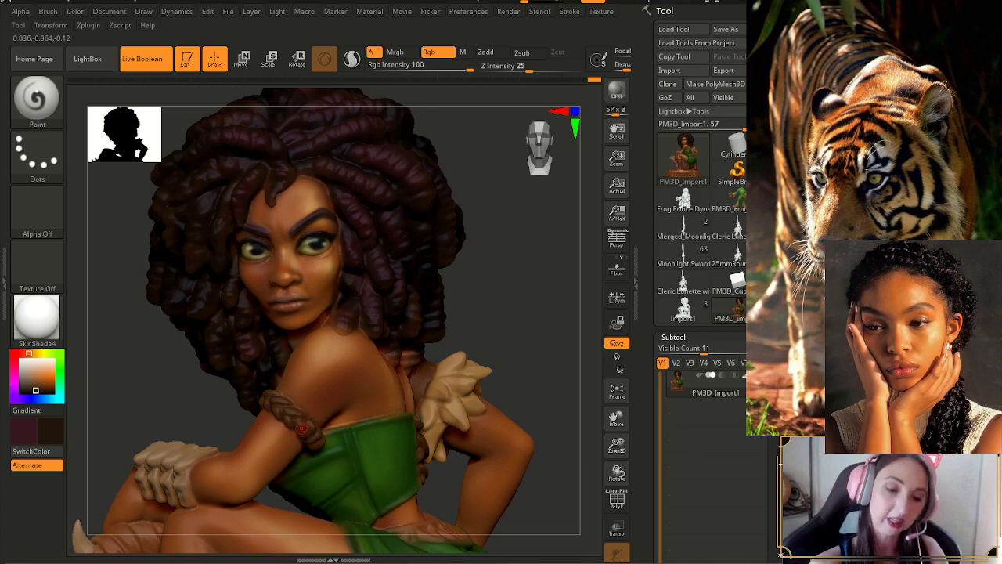
- Sample the armband's brown again and lighten the paint colour to red 87, green 57, blue 35
key(c)
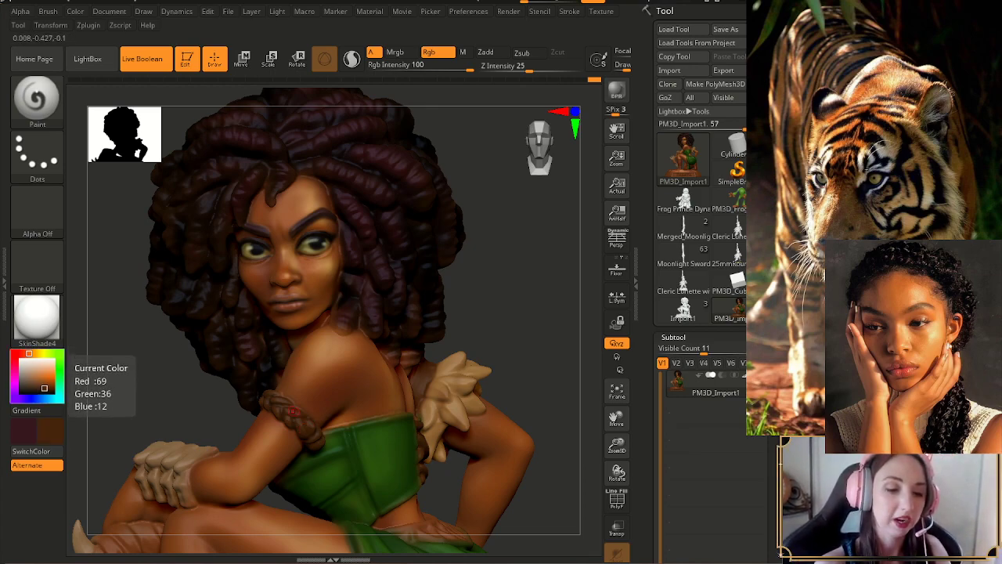
click(43, 385)
drag(40, 383, 37, 382)
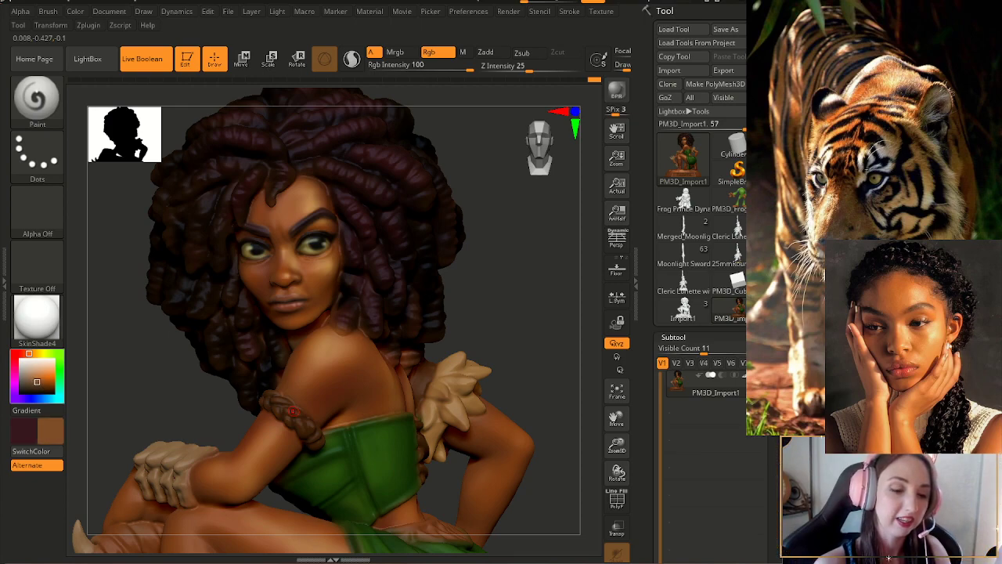
key(c)
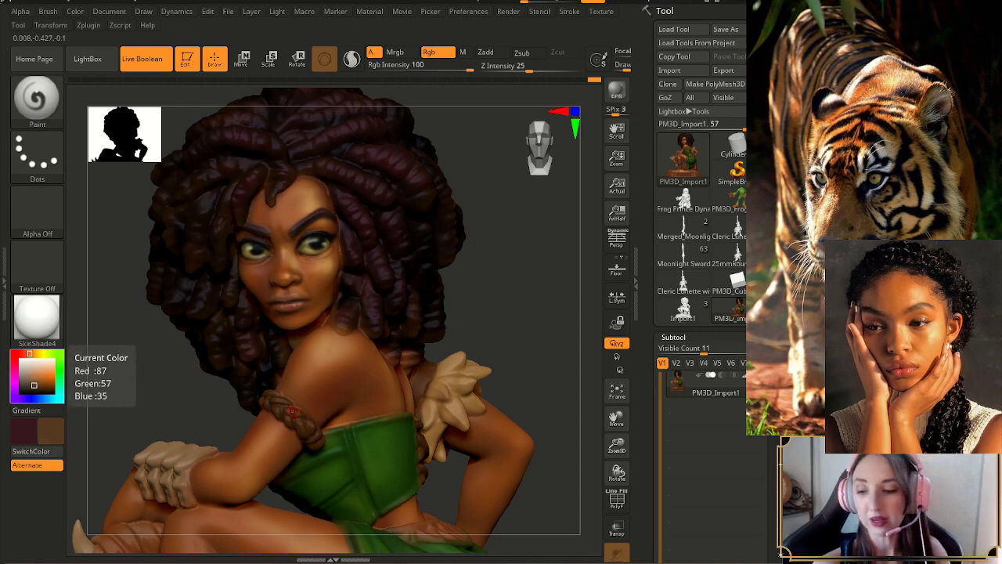
- Adjust the brush size and paint lighter brown highlights on the raised strands of the braided armband
ctrl+right_drag(292, 411, 292, 427)
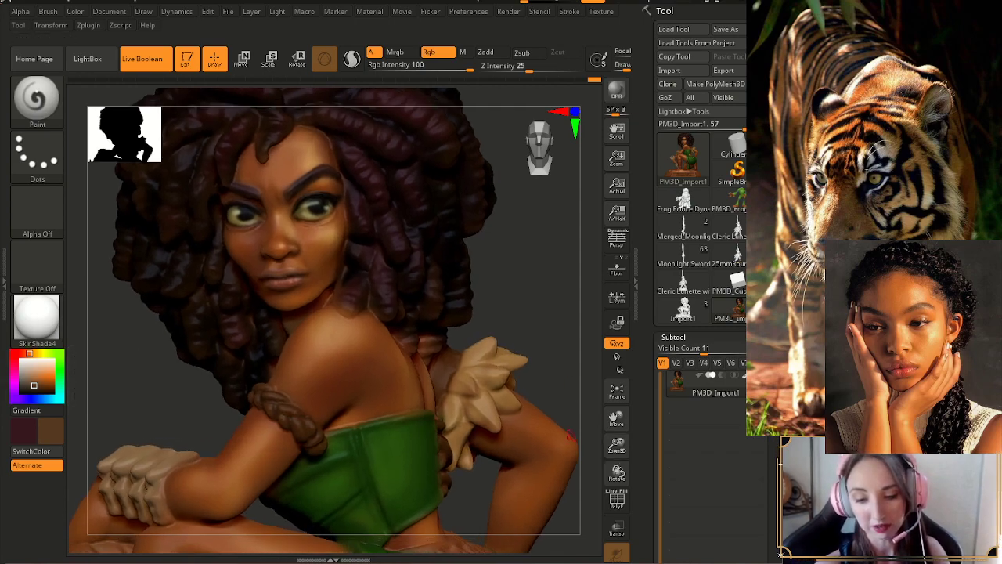
key(s)
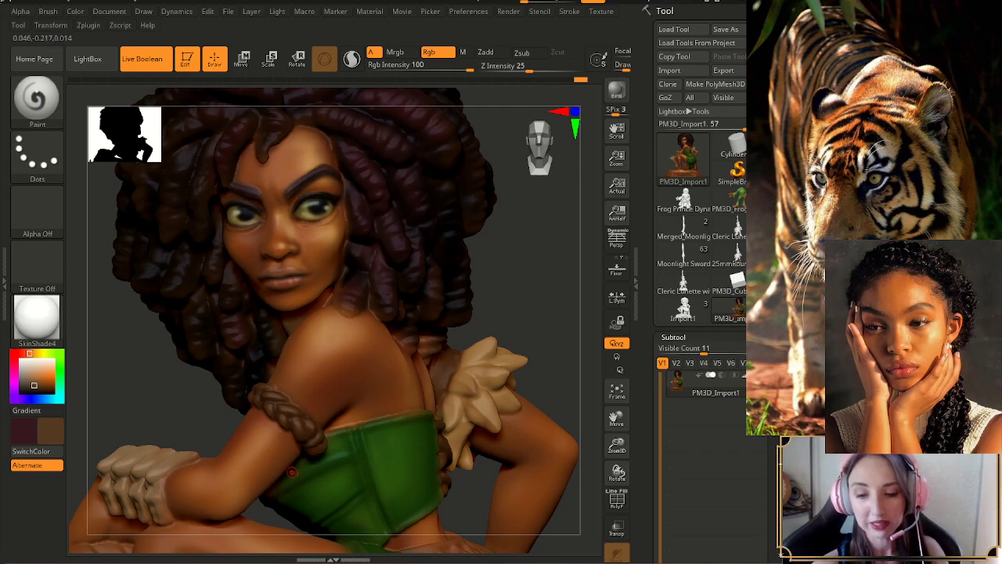
drag(219, 425, 239, 434)
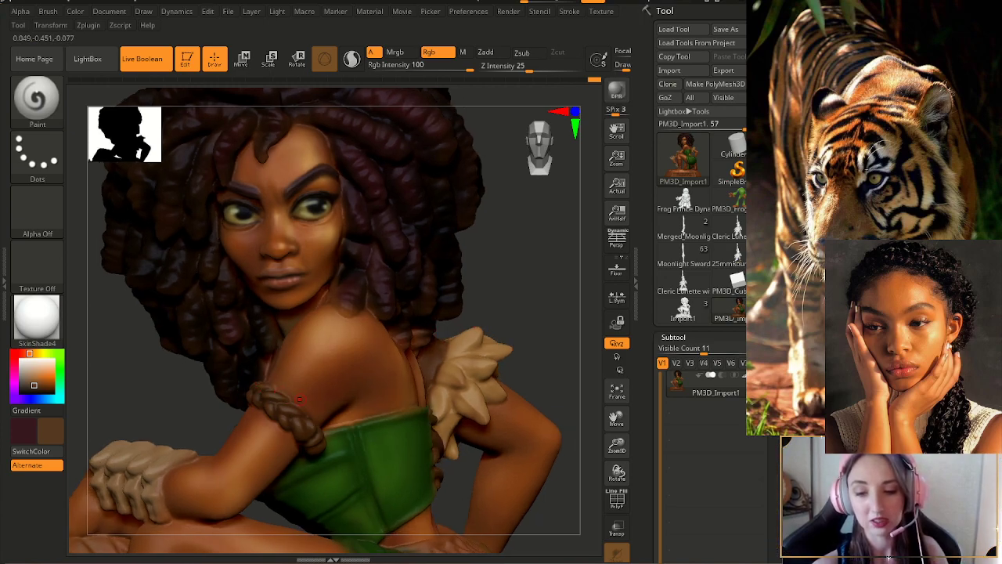
drag(600, 431, 616, 398)
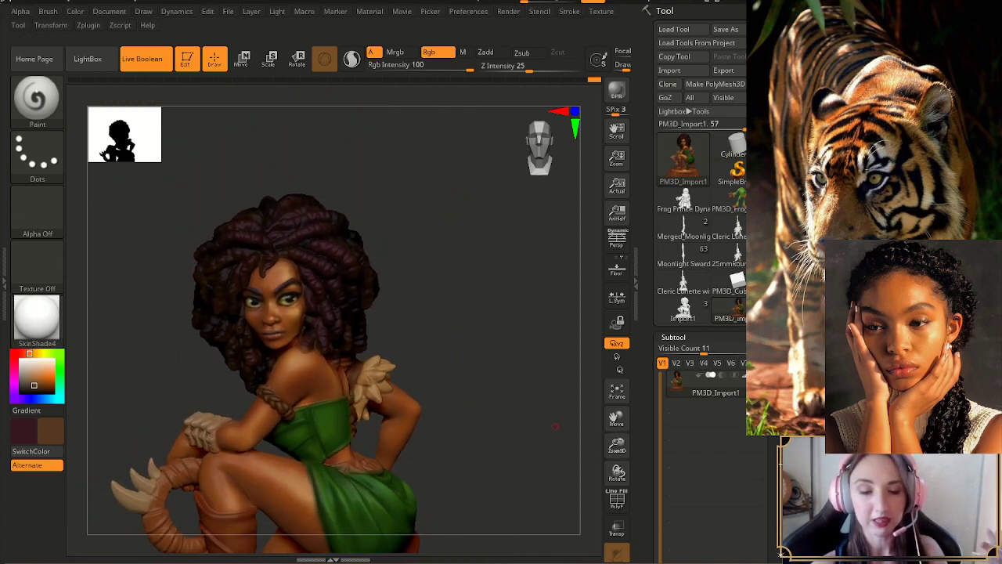
- Sample a darker brown from the side of the braided armband as the paint colour
right_drag(549, 429, 532, 436)
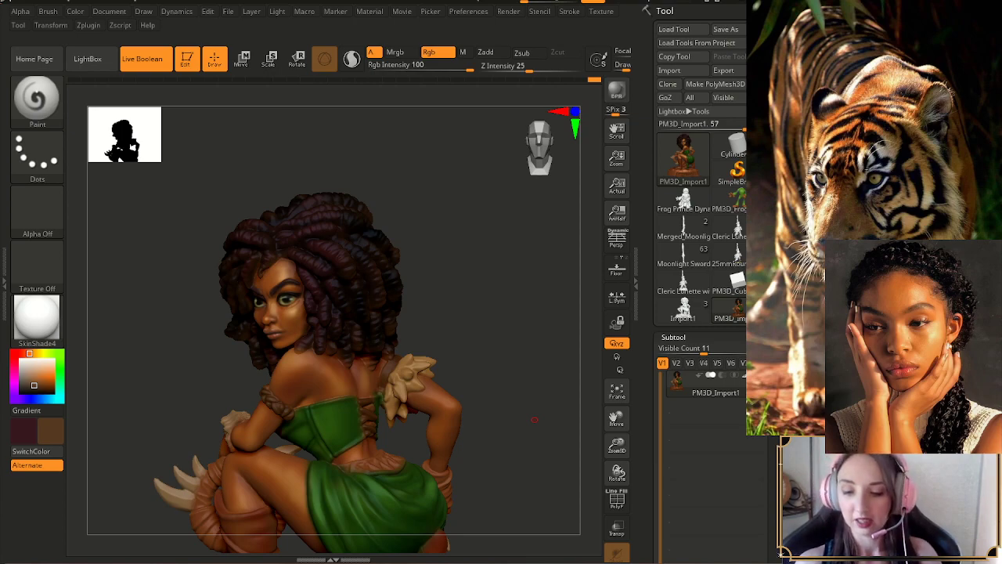
drag(535, 419, 559, 423)
drag(617, 445, 617, 489)
drag(535, 332, 576, 332)
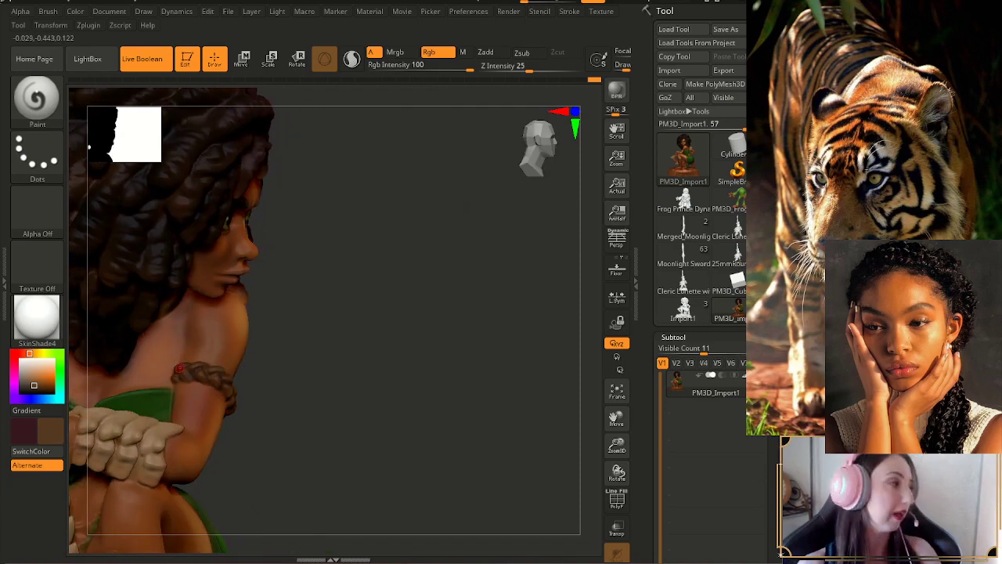
key(c)
- Paint dark brown shading over the crossed cords of the lacing on the corset's back
drag(548, 422, 478, 425)
drag(617, 445, 466, 456)
alt+drag(566, 479, 427, 415)
drag(509, 432, 456, 435)
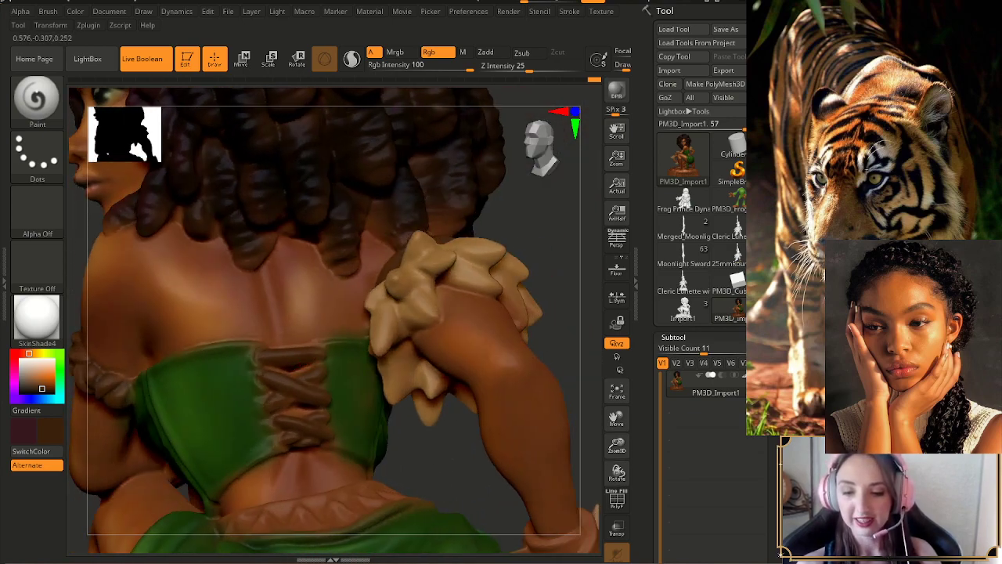
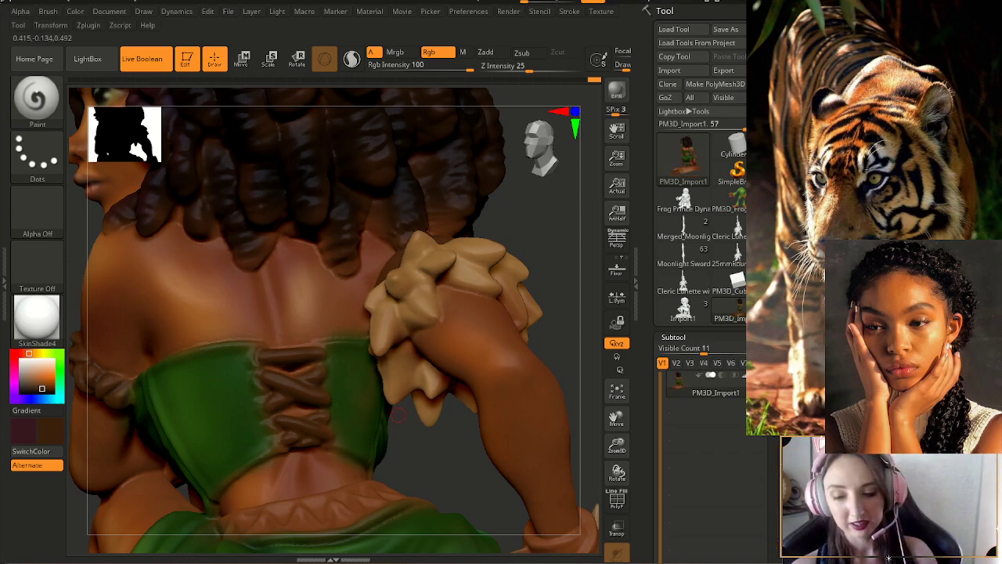
drag(398, 415, 291, 402)
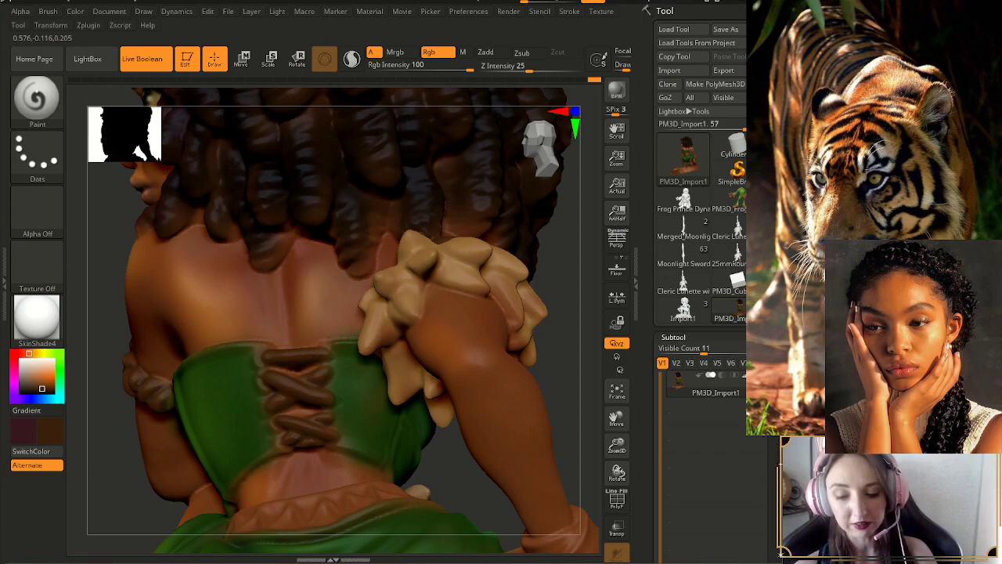
right_drag(327, 448, 391, 415)
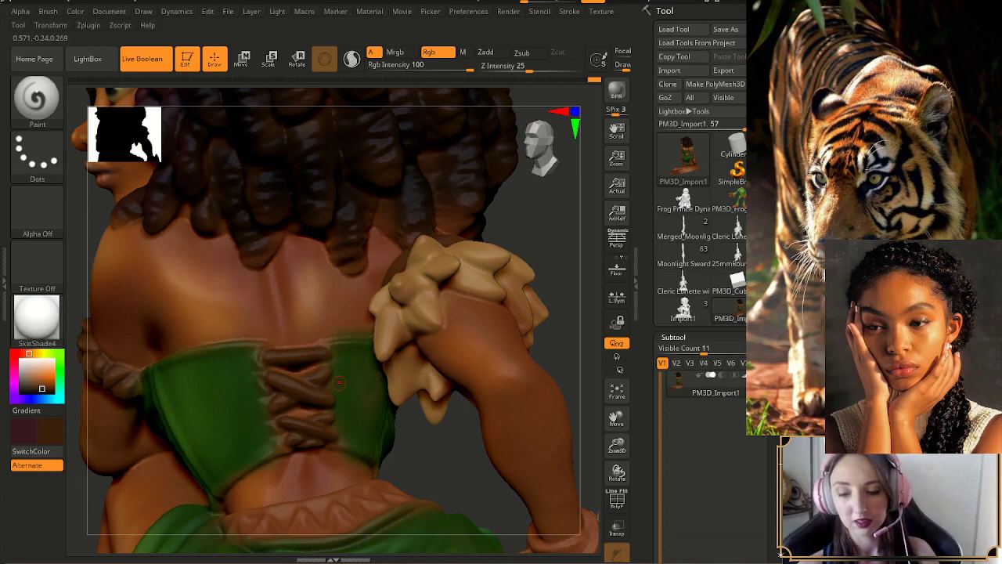
- Refine the dark brown shading around the corset lacing and undo the last stroke
mouse_move(321, 344)
right_down()
mouse_move(344, 366)
mouse_move(341, 385)
right_up()
drag(326, 385, 297, 372)
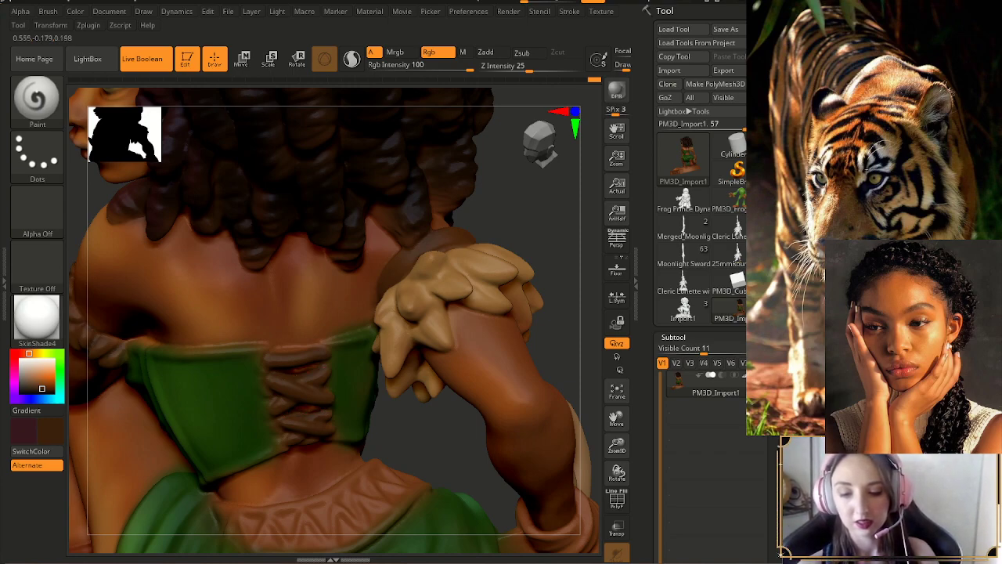
right_drag(345, 412, 327, 413)
key(ctrl+z)
right_drag(391, 444, 426, 446)
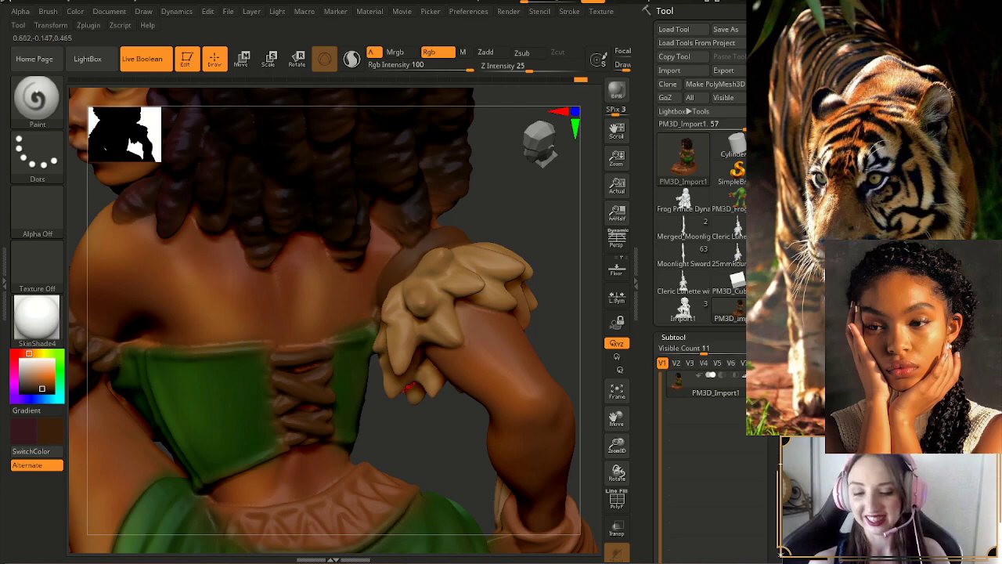
- Sample a lighter brown from the braided armband as the paint colour
drag(437, 437, 192, 313)
key(c)
key(c)
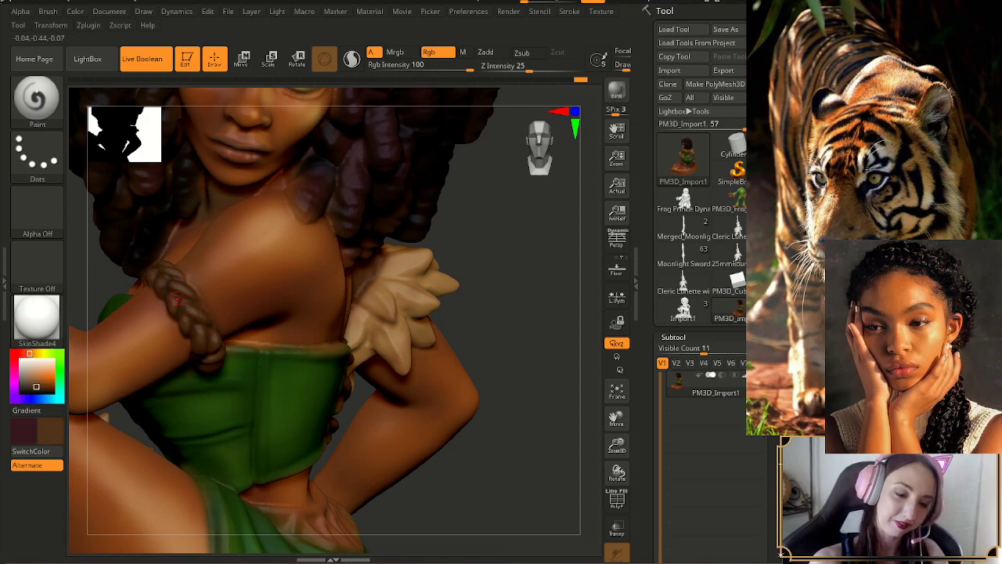
- Sample a muted dark brown from the braided armband and set the paint colour to RGB 75, 54, 39
key(c)
key(c)
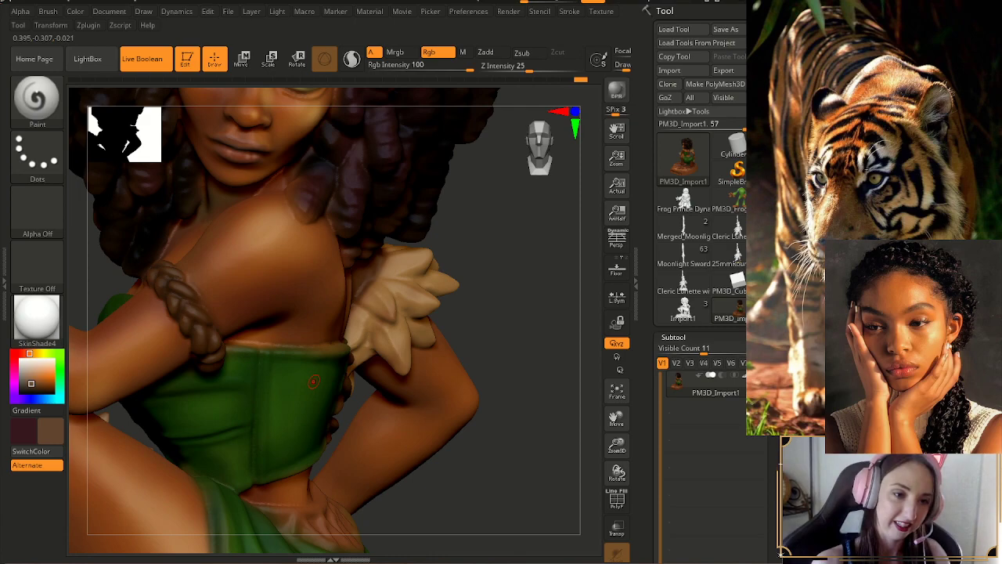
key(c)
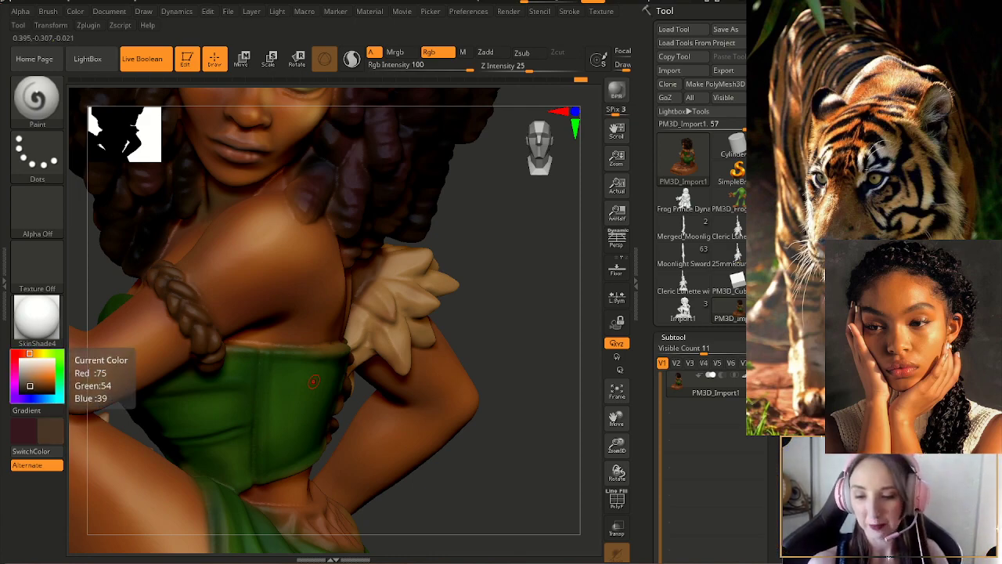
- Frame the whole figurine, sample a golden tan and shift it to an olive yellow with RGB 139, 127, 47
drag(552, 441, 391, 387)
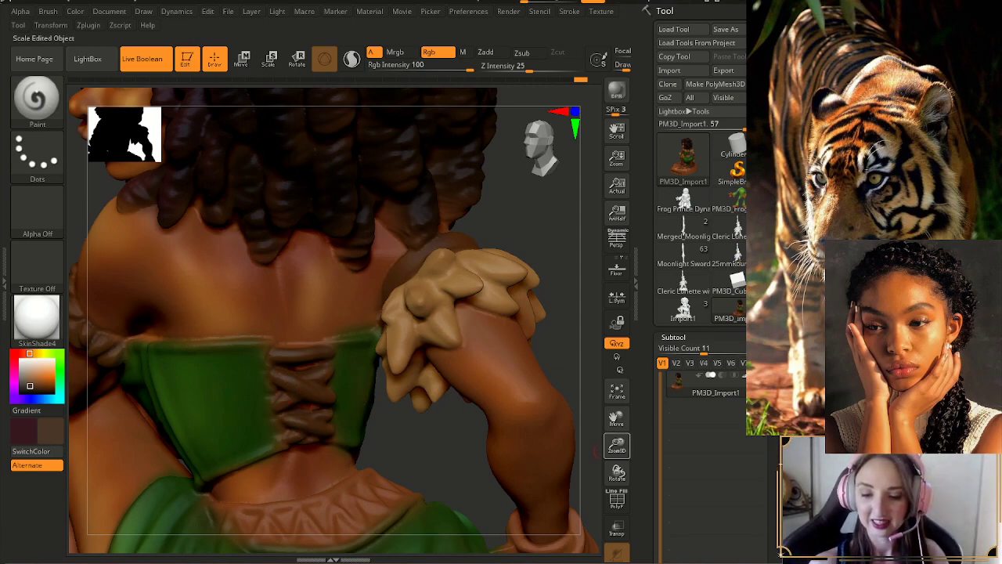
key(f)
drag(438, 454, 501, 431)
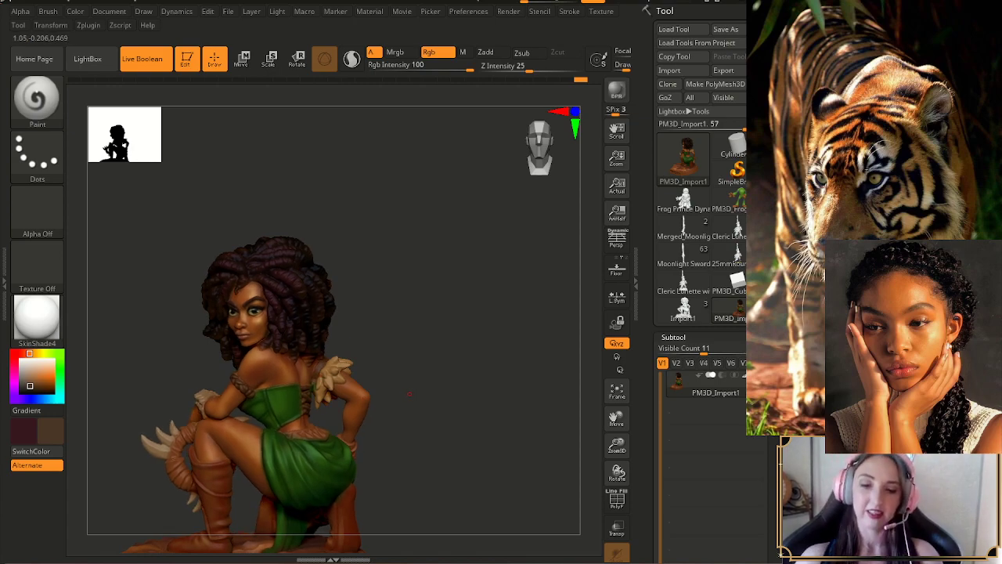
drag(498, 484, 516, 486)
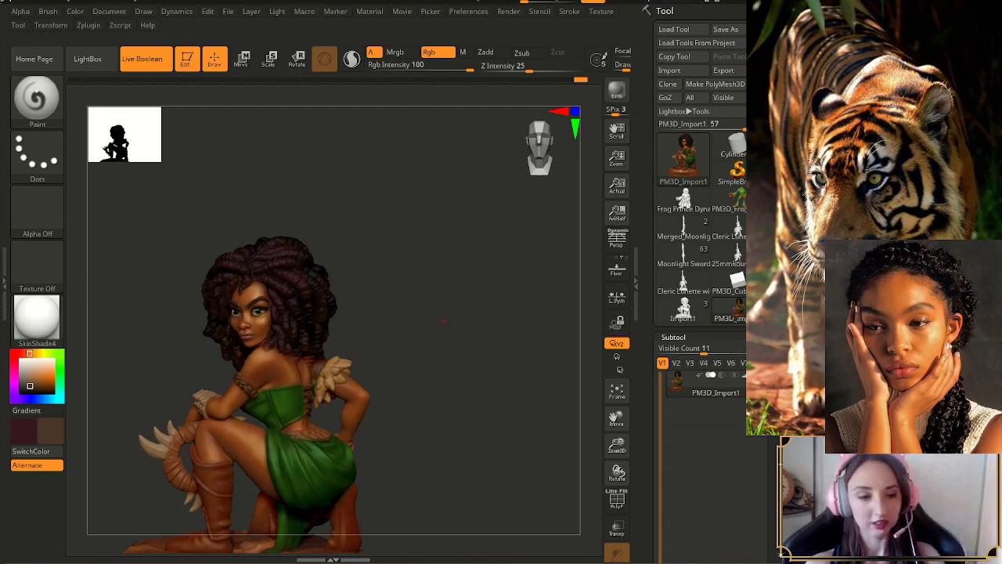
drag(460, 352, 495, 351)
drag(471, 407, 460, 406)
key(c)
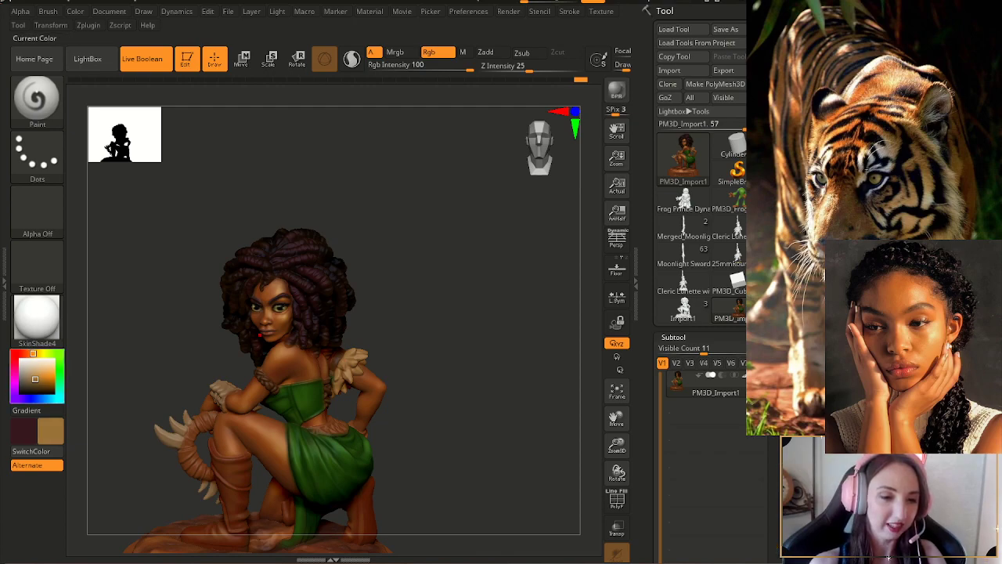
drag(33, 353, 39, 353)
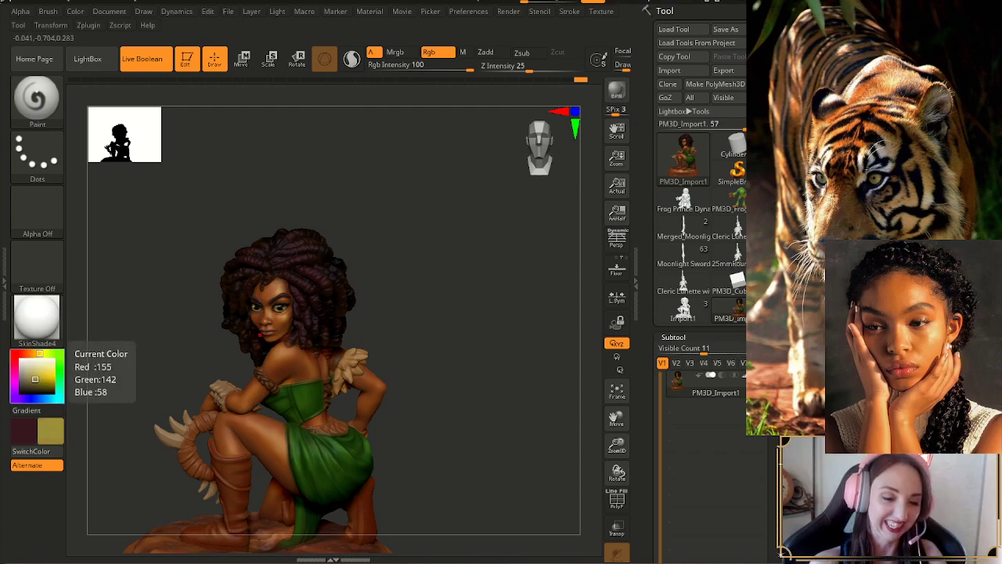
click(36, 379)
drag(36, 379, 36, 380)
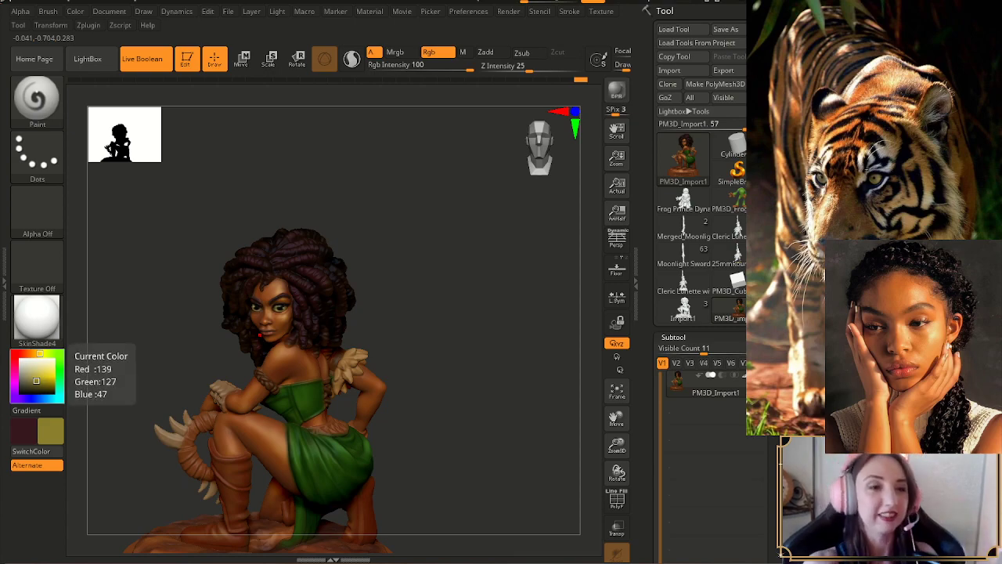
- Bring up the tiger reference image, enlarge the tiger's face to study its colours, and move the image out of the way
drag(0, 78, 225, 106)
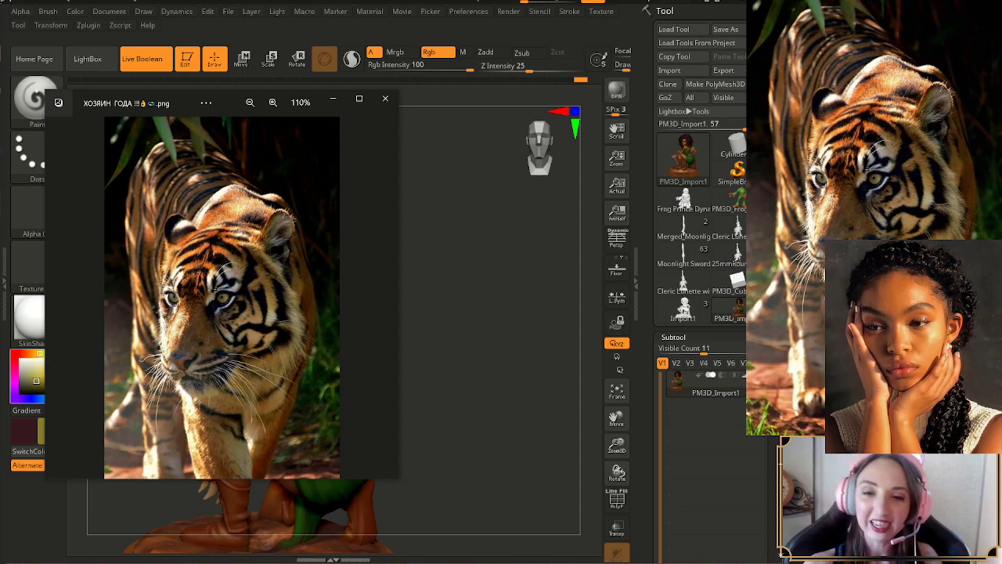
click(273, 102)
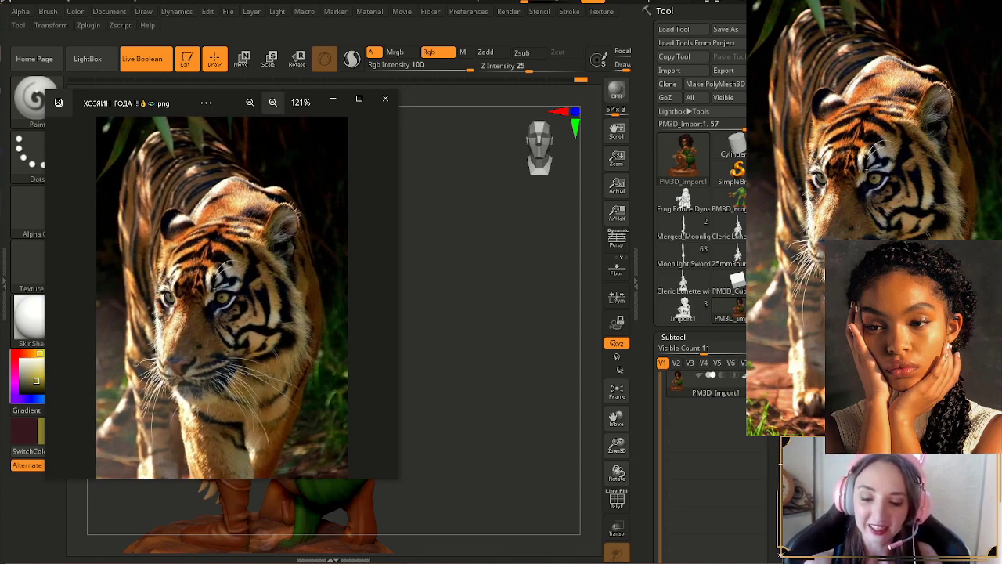
scroll(249, 455, up, 5)
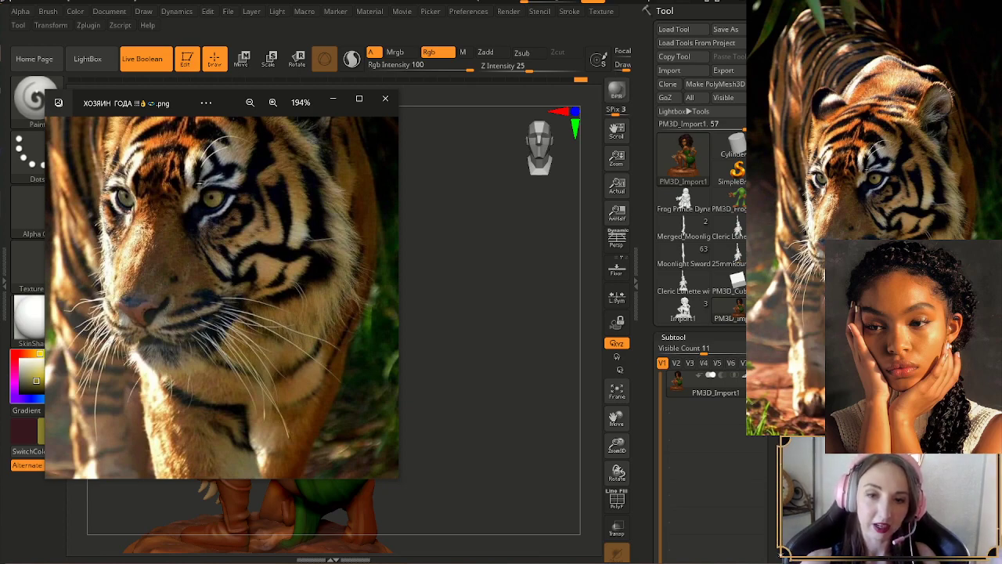
drag(218, 104, 0, 97)
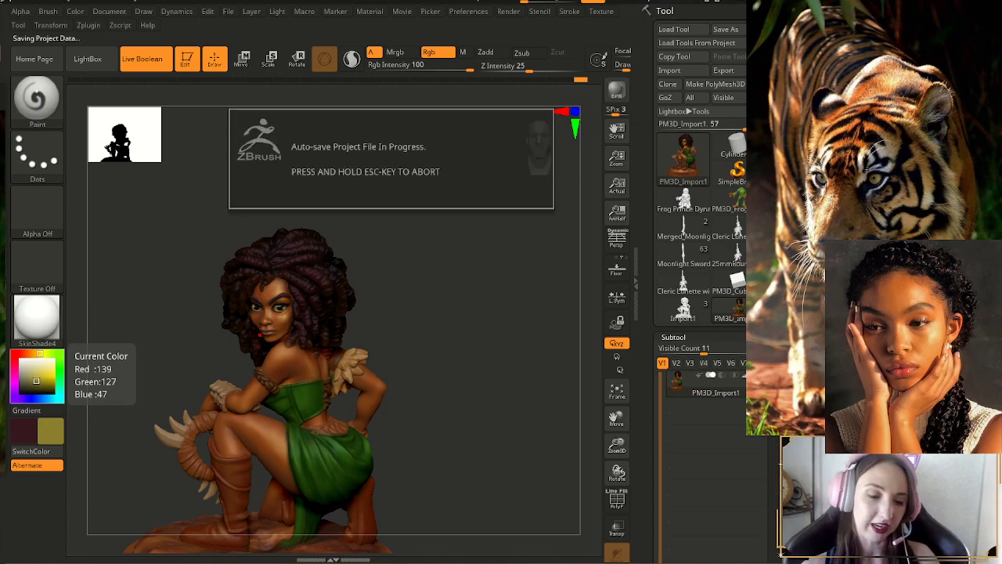
- Fine-tune the saturation and brightness of the olive-yellow paint colour
click(37, 380)
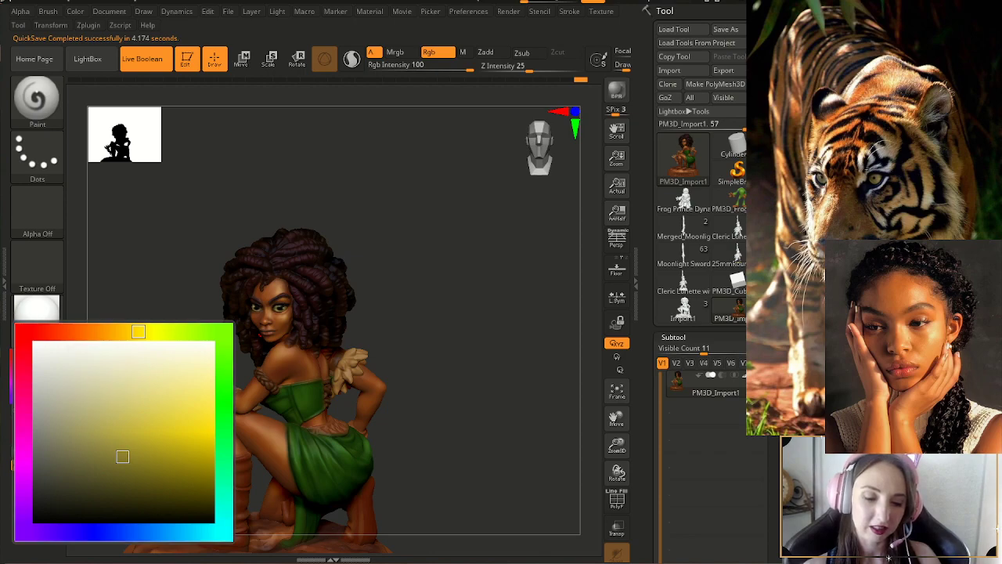
mouse_move(47, 397)
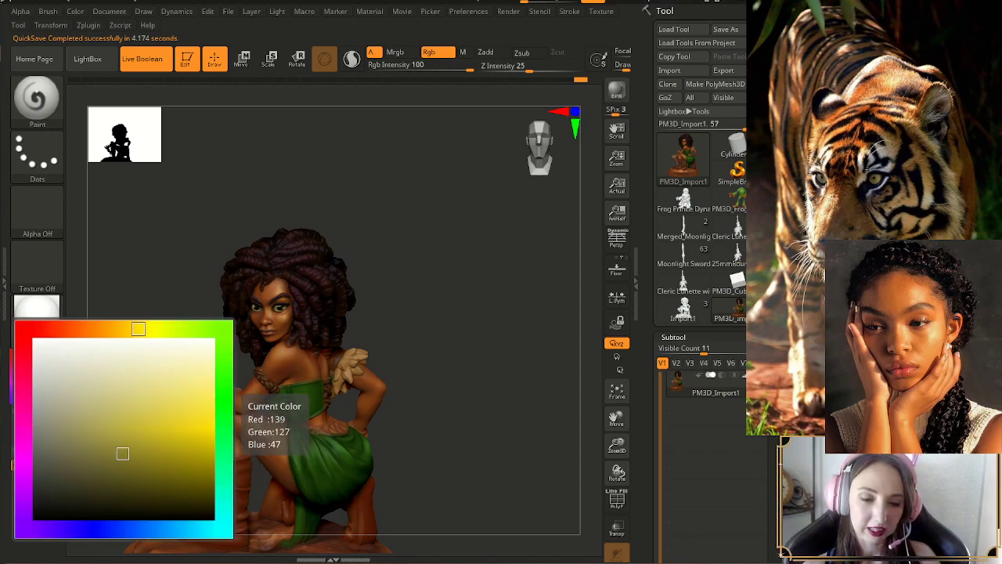
mouse_move(240, 303)
mouse_down()
mouse_move(240, 293)
mouse_move(239, 420)
mouse_up()
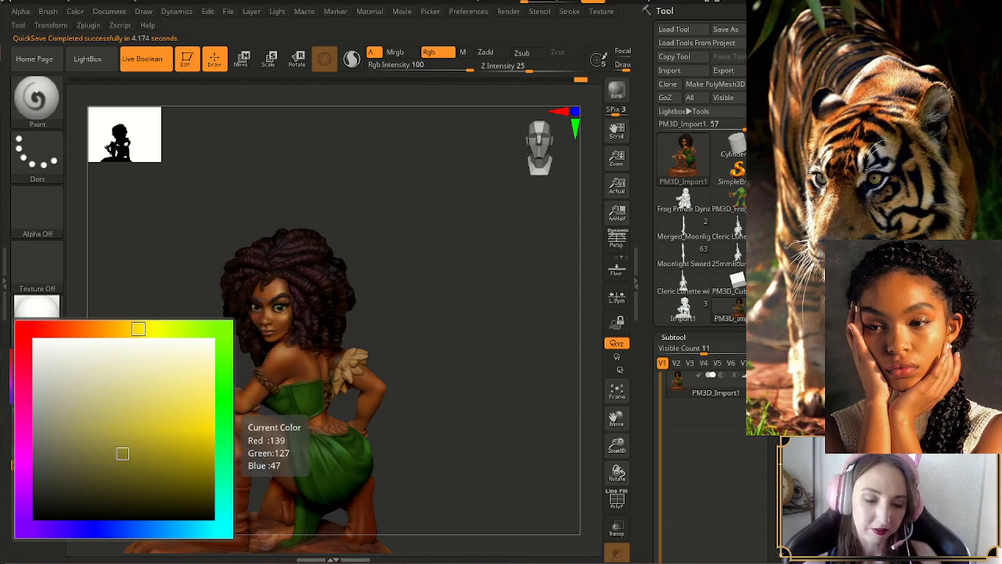
click(123, 456)
drag(123, 457, 123, 454)
drag(240, 421, 241, 421)
drag(123, 455, 124, 455)
drag(240, 421, 241, 421)
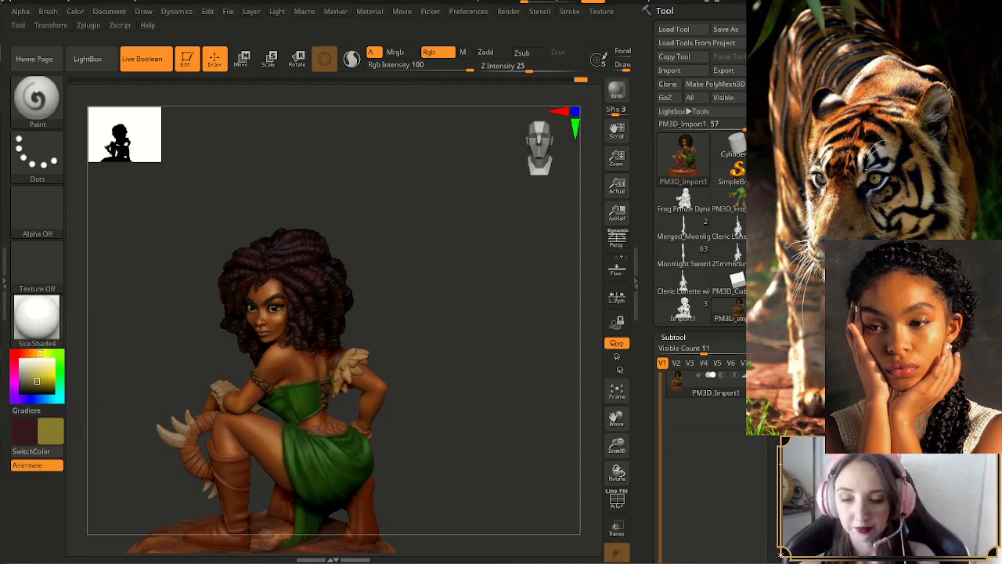
- Enlarge the brush and paint a darker olive yellow over the leafy cuff on the upper arm, covering it from all sides
key(s)
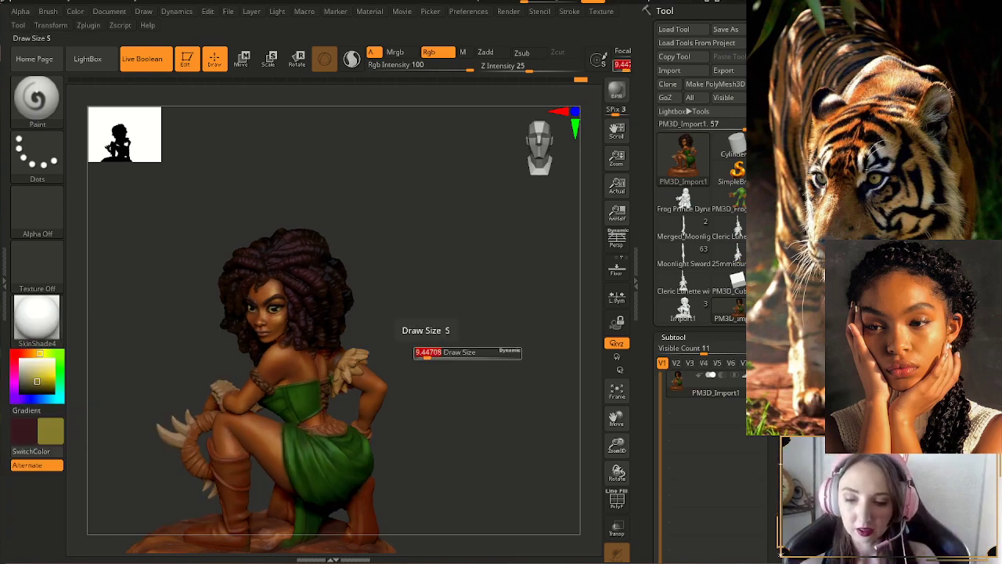
mouse_move(443, 353)
mouse_down()
mouse_move(329, 358)
mouse_move(360, 345)
mouse_move(410, 284)
mouse_move(385, 328)
mouse_move(392, 376)
mouse_move(398, 342)
mouse_up()
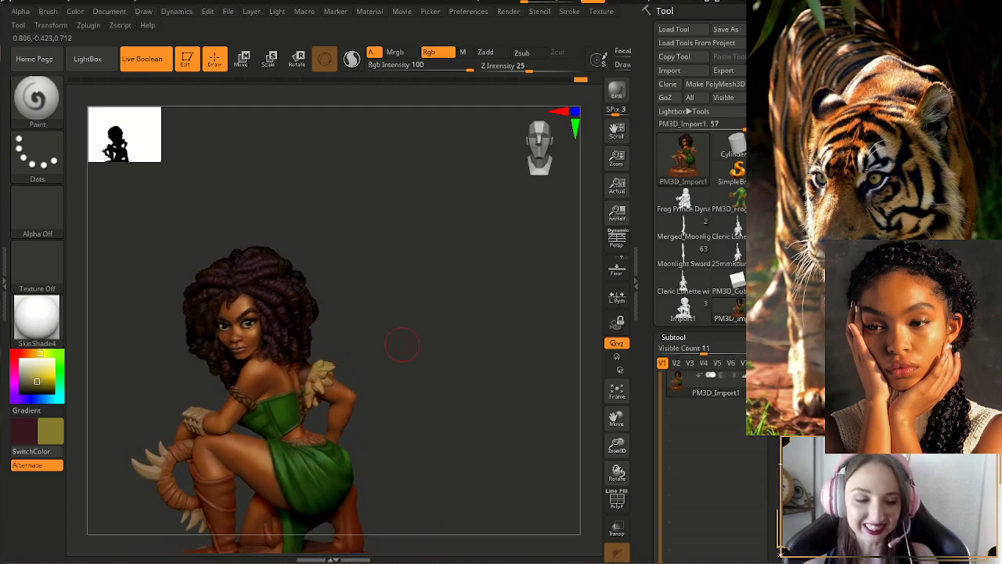
drag(402, 355, 356, 353)
scroll(875, 196, up, 8)
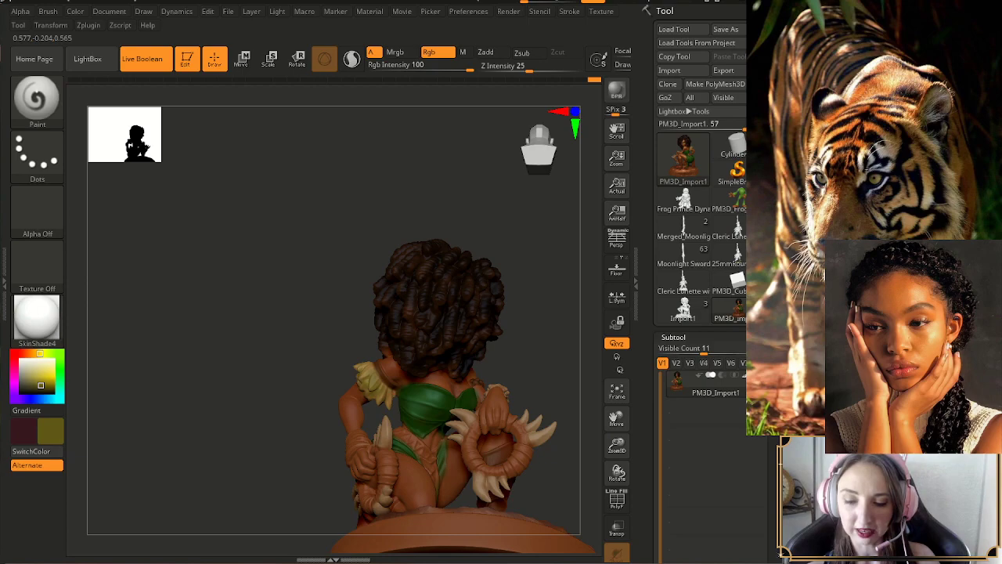
mouse_move(374, 418)
mouse_down()
mouse_move(431, 438)
mouse_move(384, 435)
mouse_up()
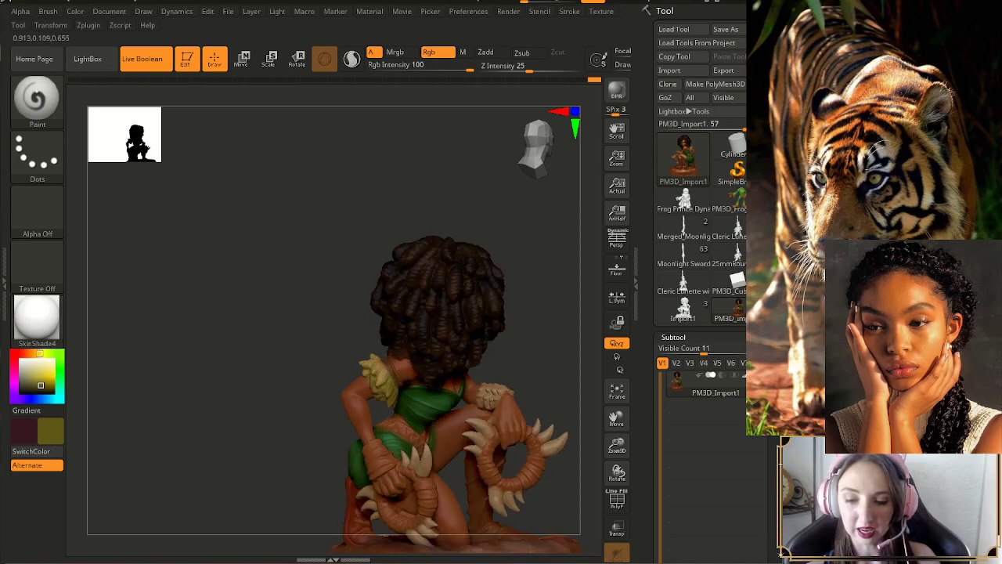
right_drag(415, 369, 485, 357)
drag(485, 358, 488, 360)
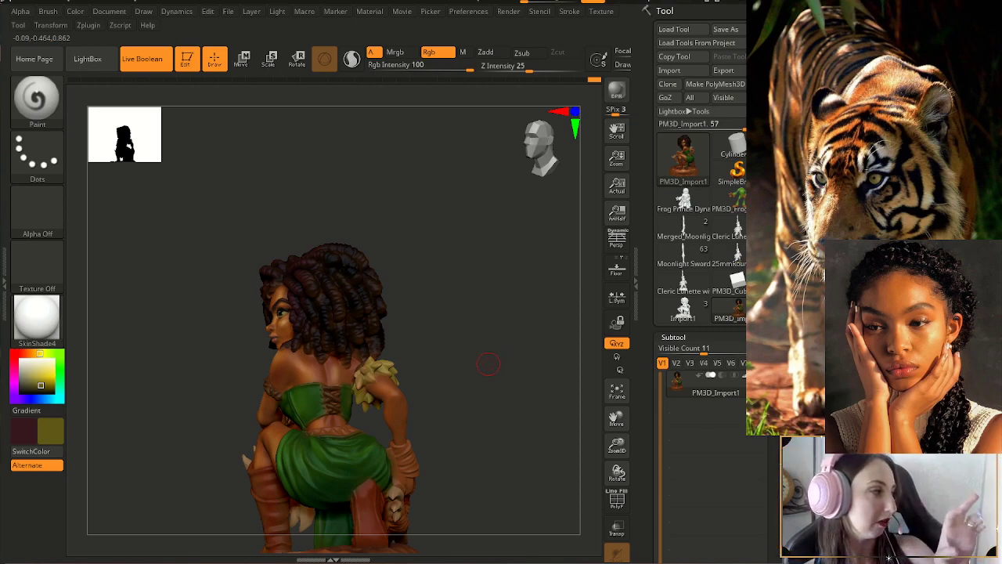
drag(488, 366, 503, 379)
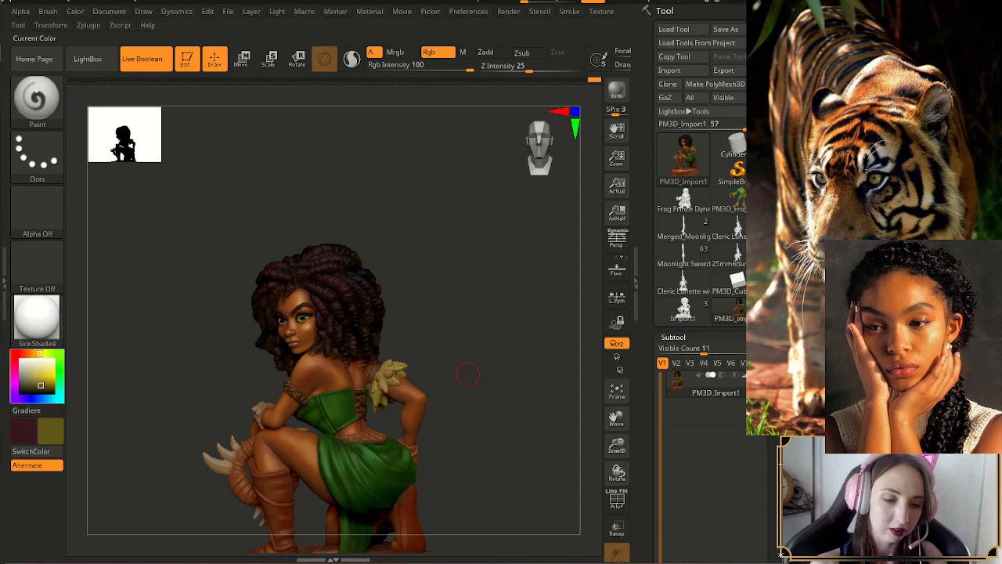
- Change the paint colour to a golden brown, reduce the brush size and undo the last stroke
drag(39, 384, 36, 380)
click(33, 353)
click(32, 378)
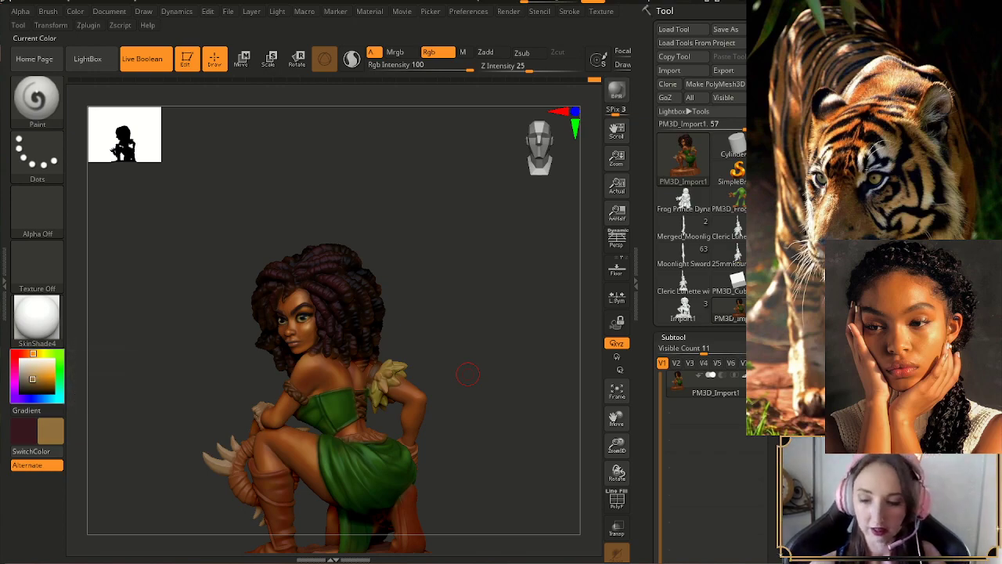
key(s)
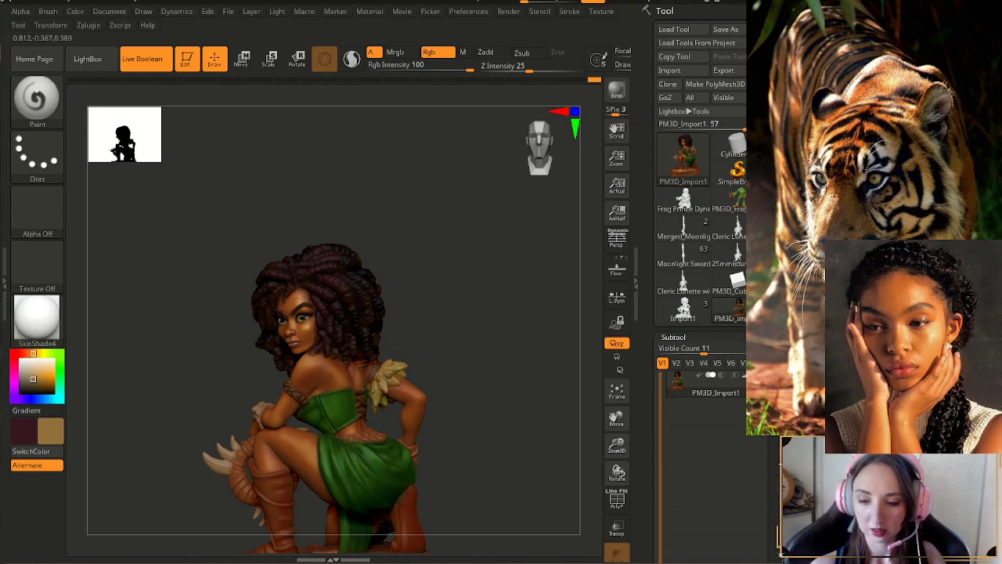
key(ctrl+z)
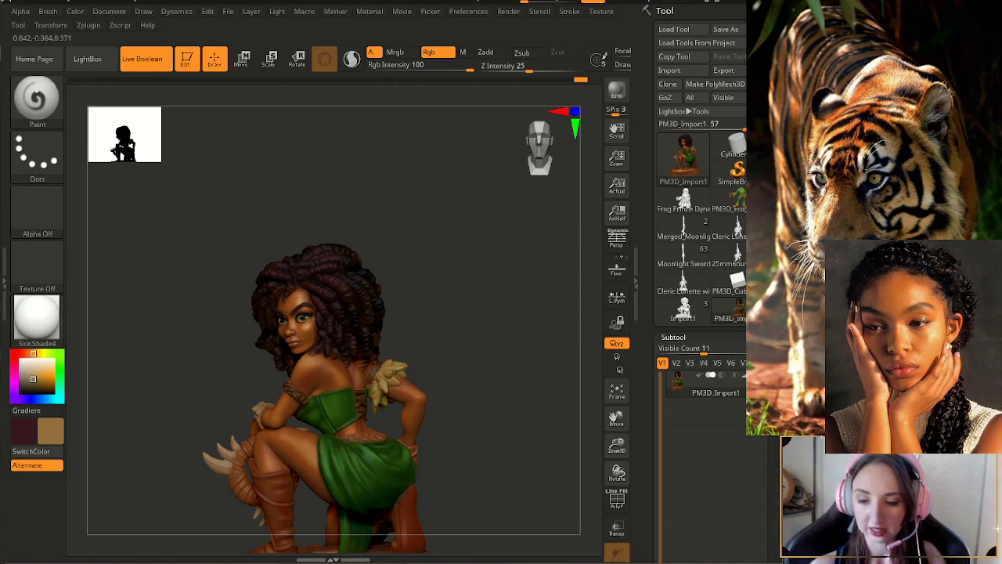
mouse_move(431, 350)
mouse_down()
mouse_move(431, 366)
mouse_move(432, 352)
mouse_up()
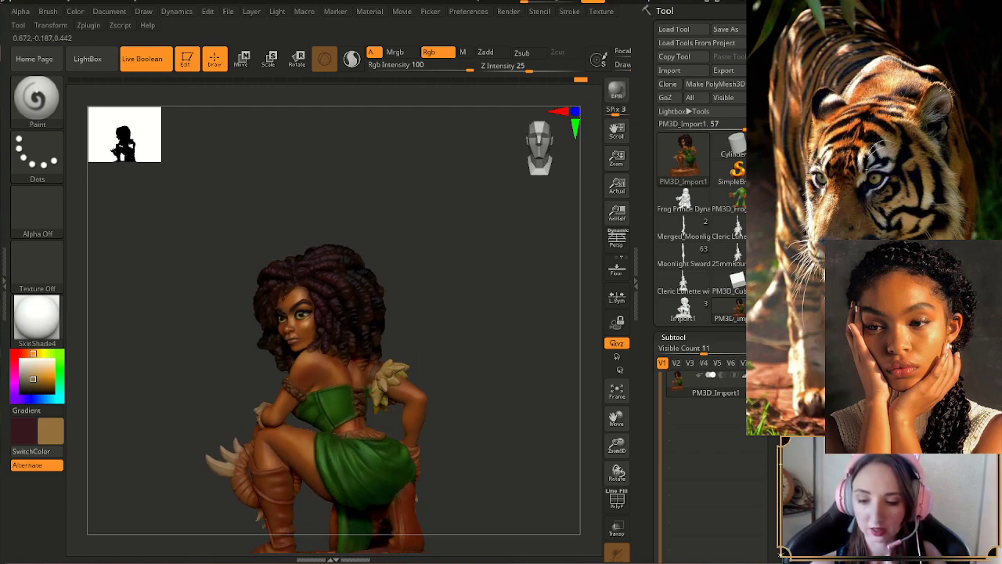
drag(443, 391, 469, 382)
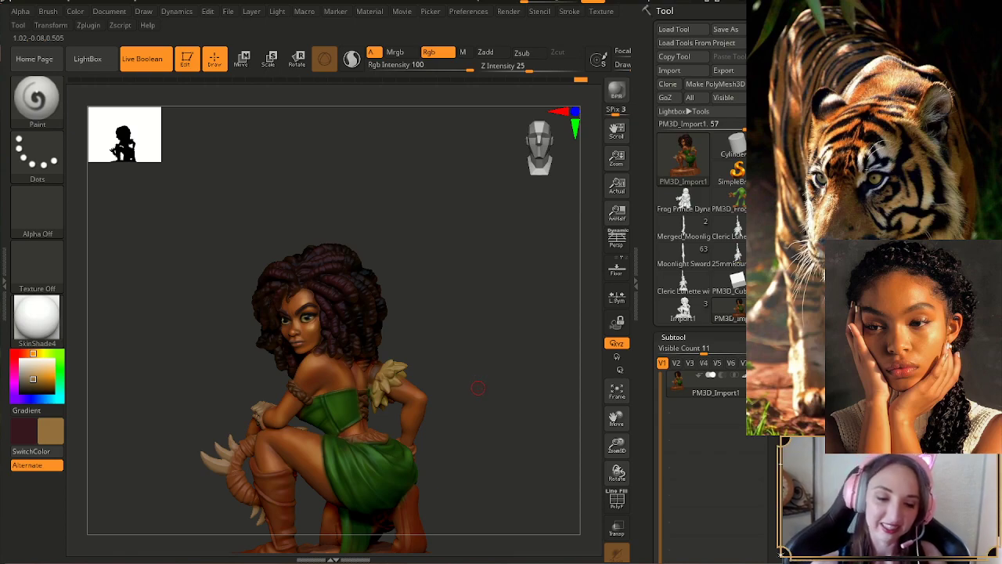
- Set the paint colour to a dark brown and shade the gaps between the leaves of the upper-arm cuff from the front and back
drag(32, 382, 31, 387)
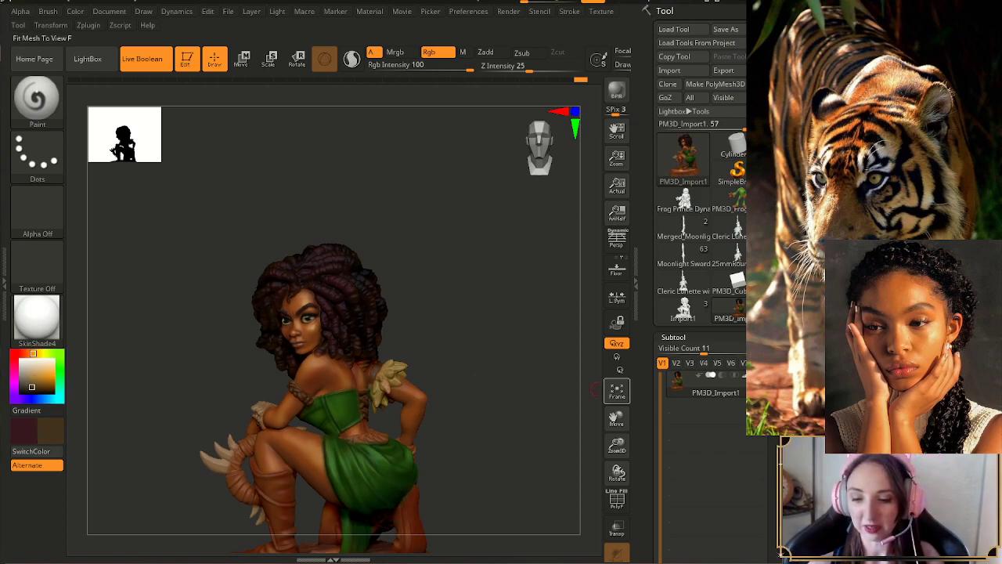
drag(617, 445, 616, 501)
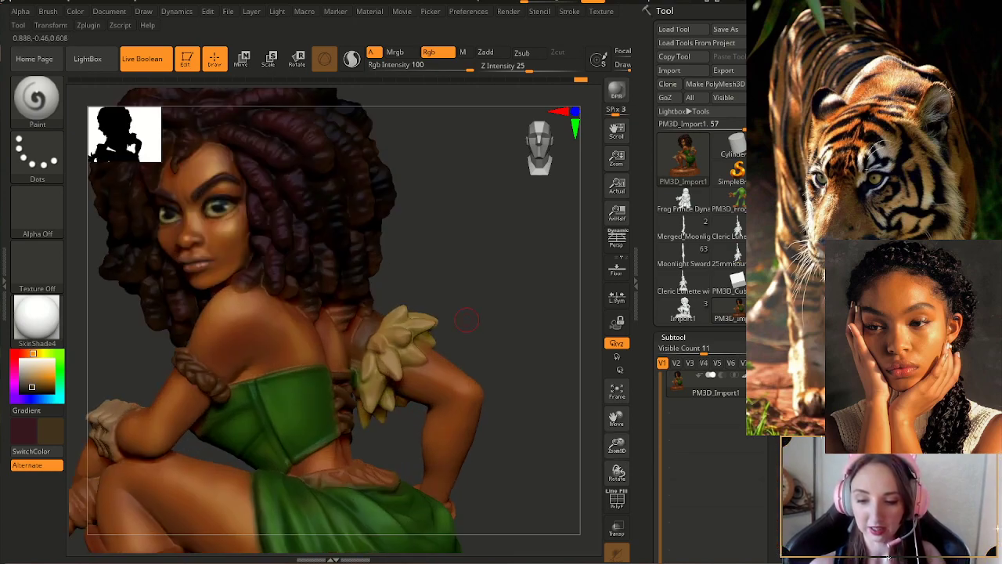
drag(467, 320, 399, 361)
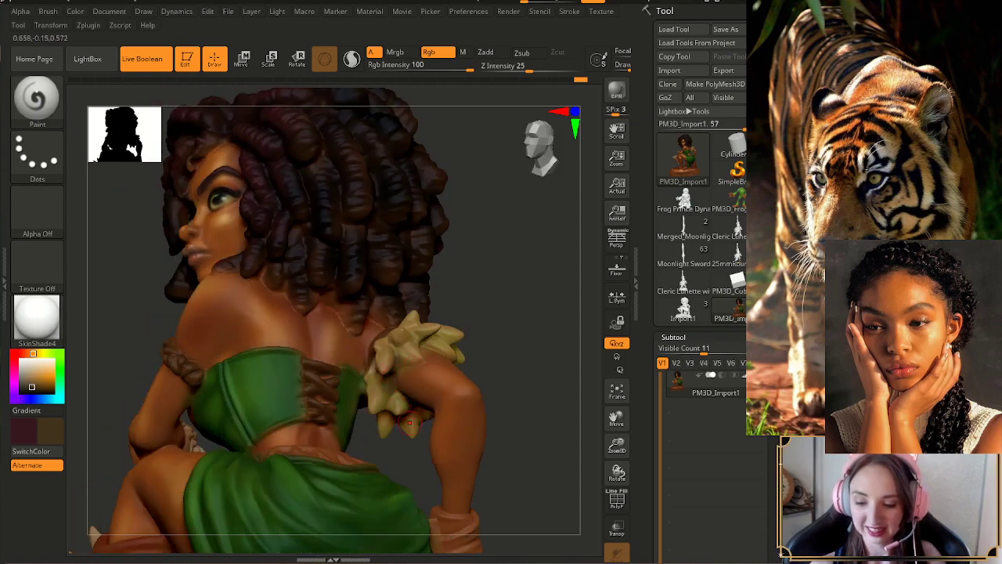
drag(501, 314, 526, 312)
mouse_move(514, 359)
mouse_down()
mouse_move(540, 358)
mouse_move(401, 348)
mouse_up()
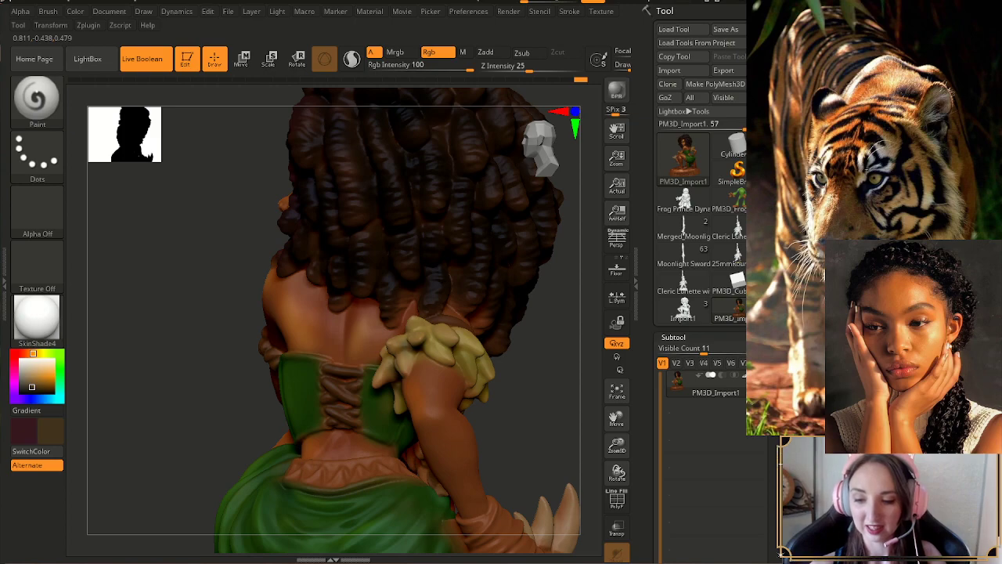
drag(513, 348, 501, 431)
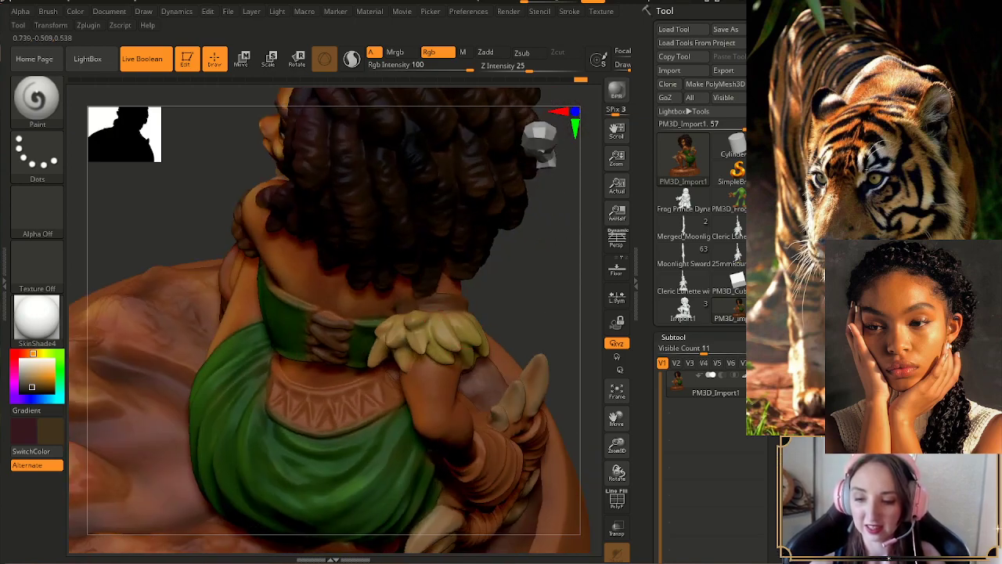
drag(545, 289, 512, 206)
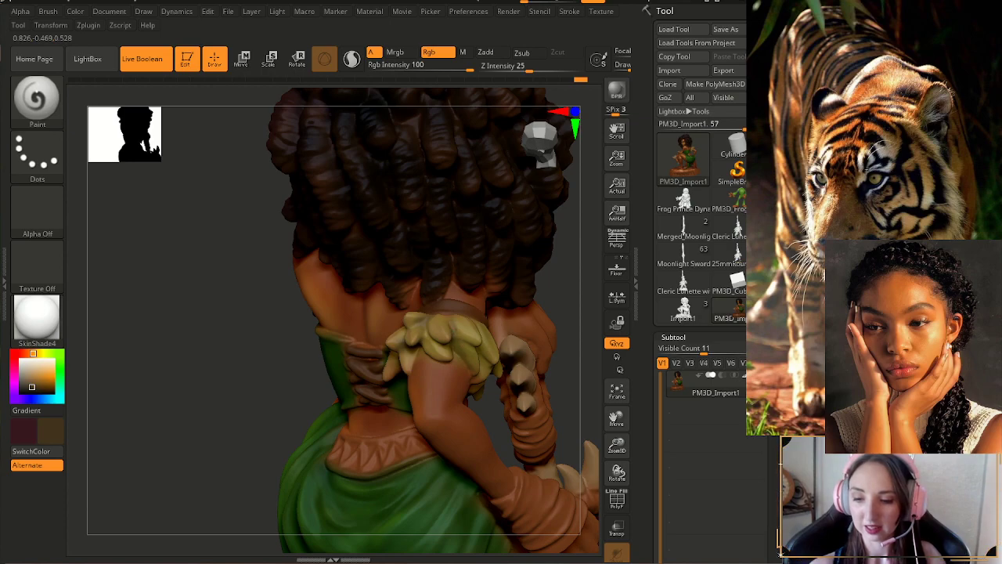
drag(551, 328, 574, 330)
drag(575, 395, 427, 332)
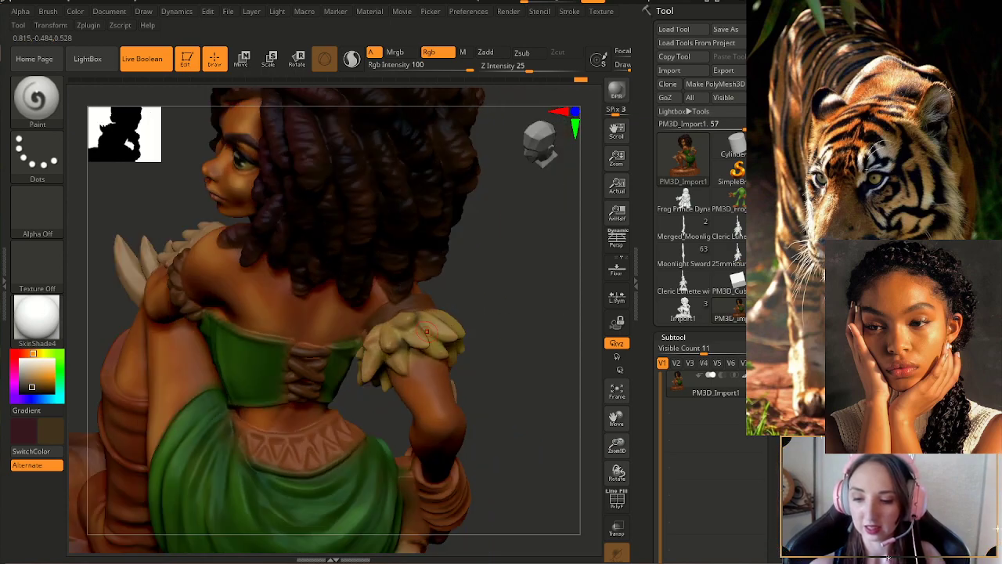
- Shade the crevices between the cuff's leaves from above and around the outer side of the arm with the dark brown
drag(485, 321, 537, 399)
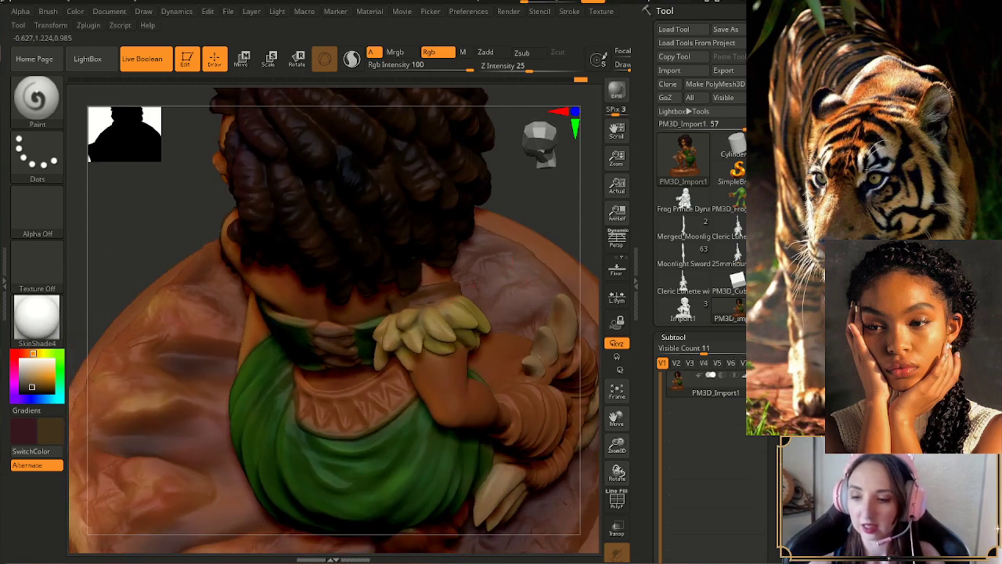
right_drag(517, 283, 448, 312)
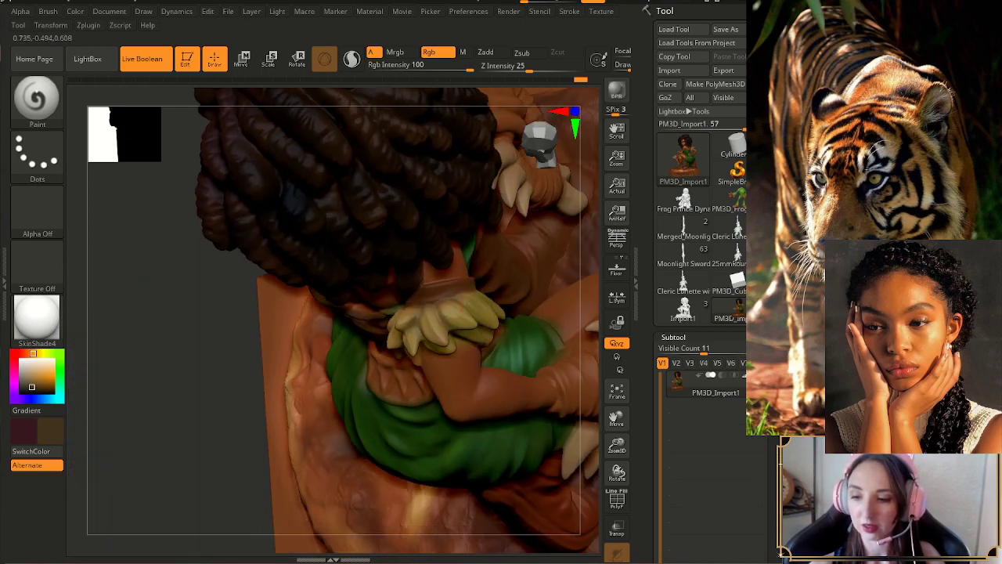
right_drag(458, 356, 501, 307)
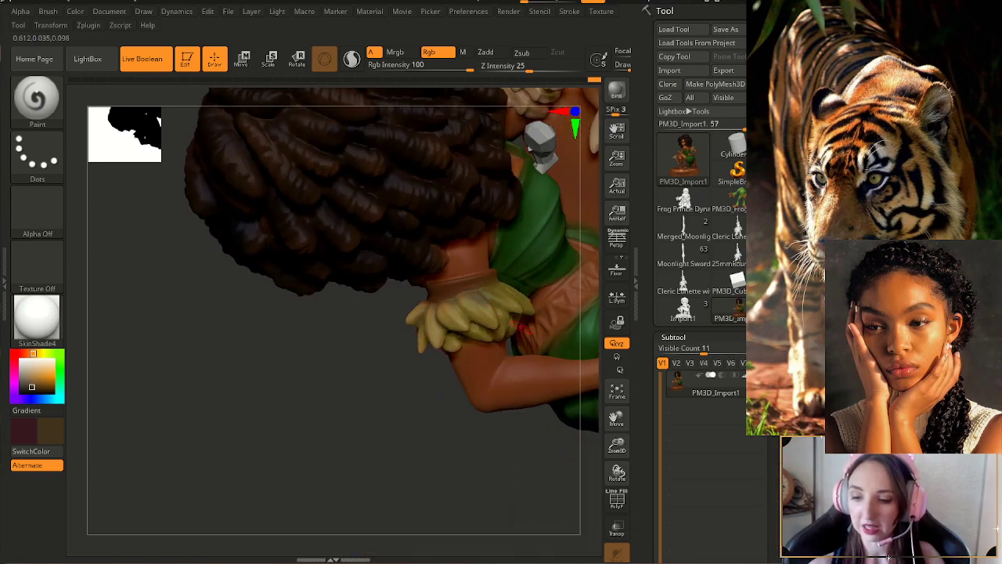
drag(425, 405, 423, 381)
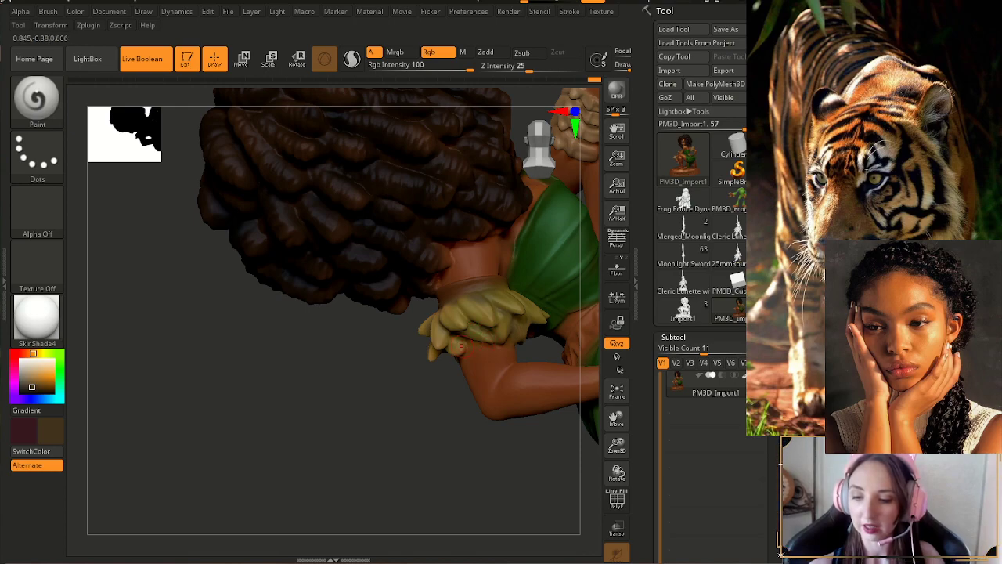
right_drag(423, 274, 401, 296)
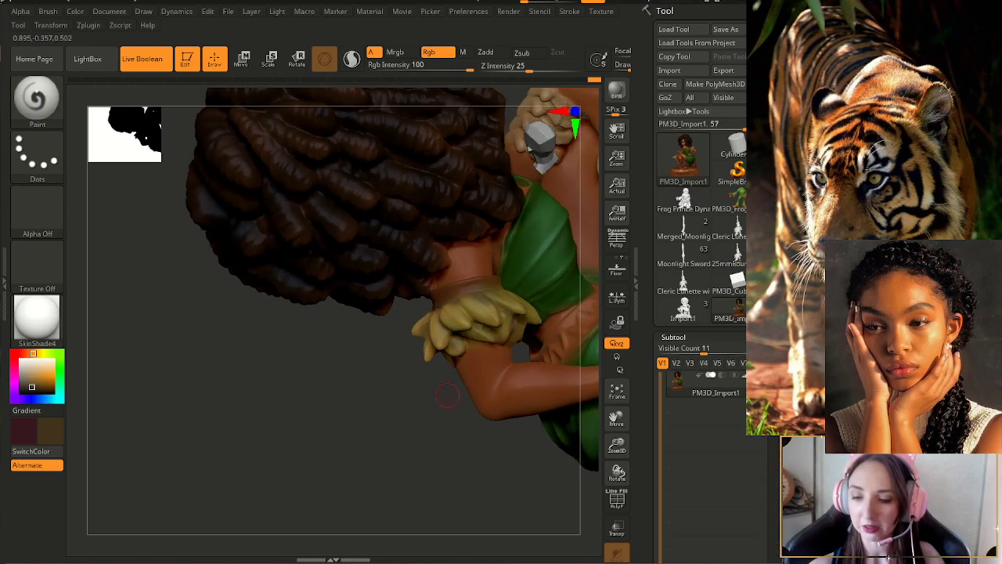
right_drag(375, 376, 401, 253)
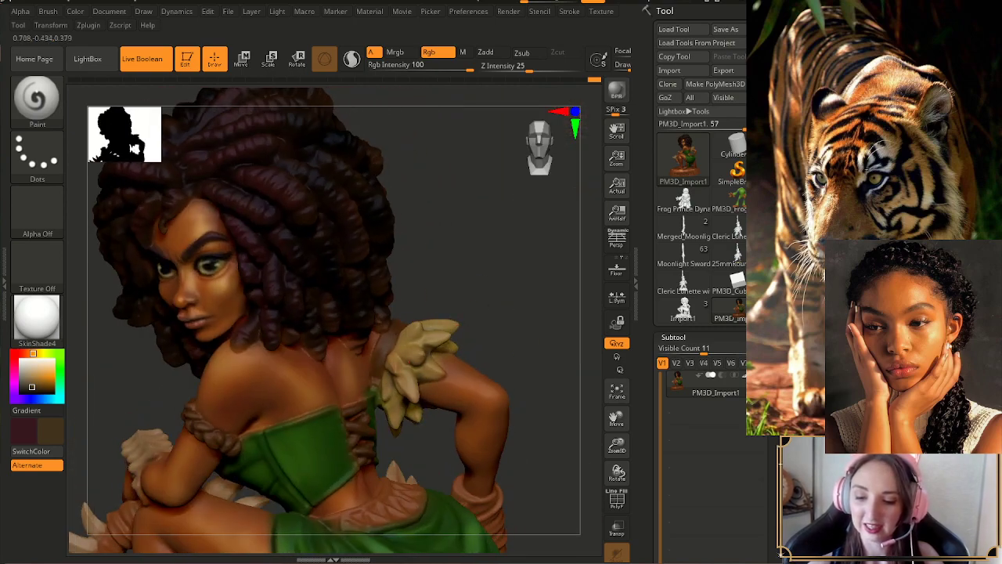
- Deepen the dark brown shading among the cuff's lower leaves and review the cuff against the whole figurine
drag(490, 352, 523, 349)
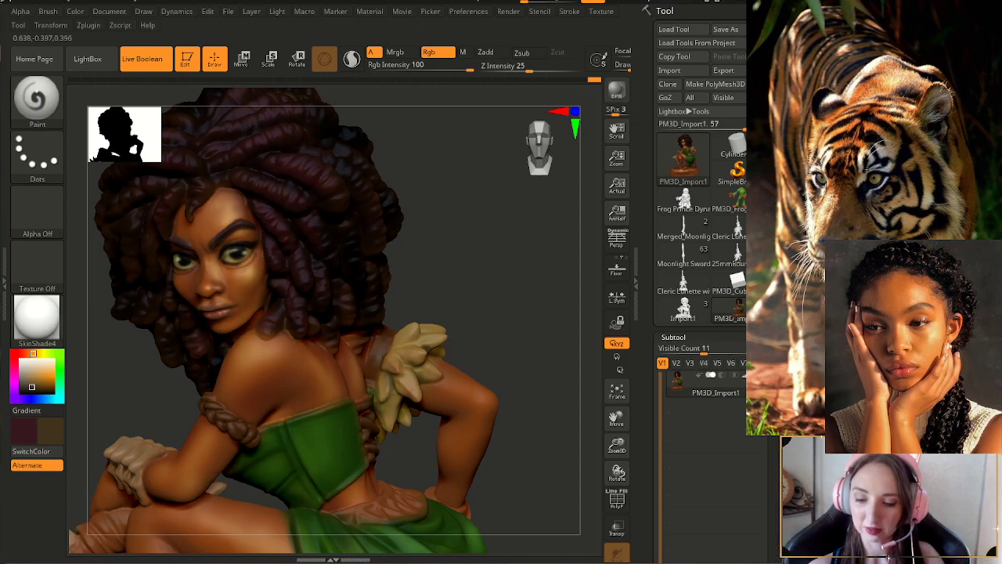
right_drag(407, 411, 394, 411)
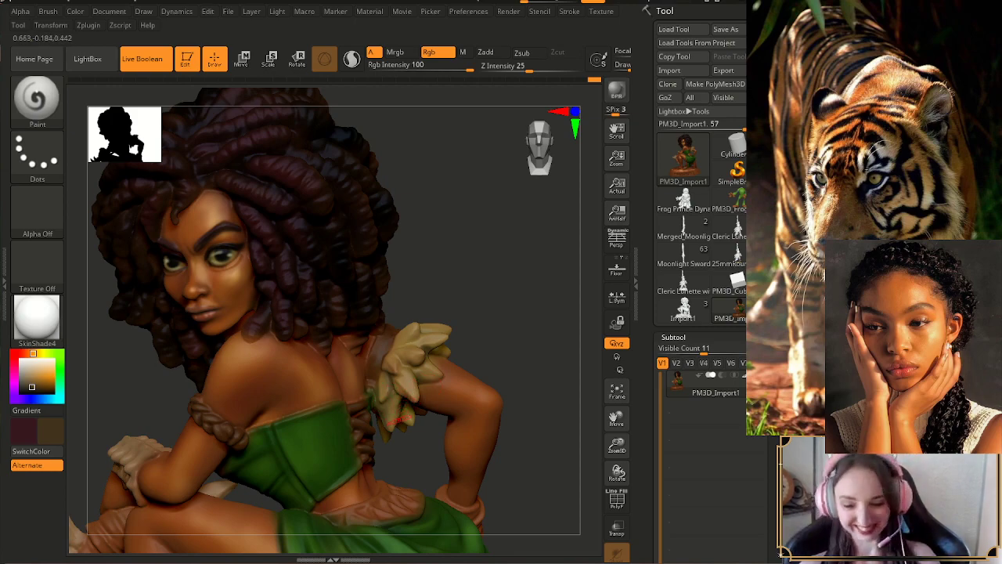
right_drag(506, 355, 449, 383)
drag(511, 294, 466, 200)
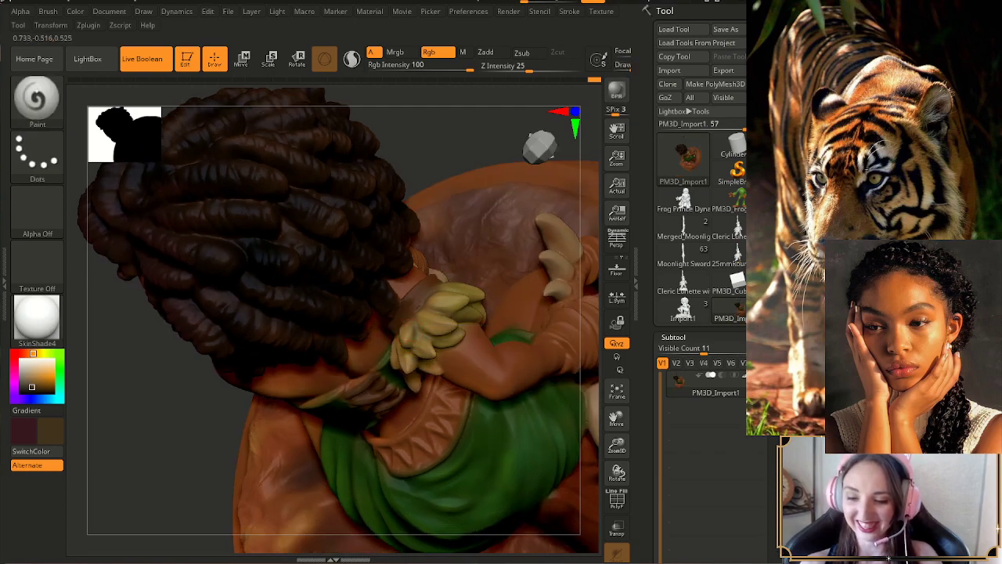
mouse_move(549, 462)
mouse_down()
mouse_move(534, 385)
mouse_move(495, 374)
mouse_move(566, 371)
mouse_move(547, 390)
mouse_move(550, 374)
mouse_move(584, 362)
mouse_up()
mouse_move(616, 446)
mouse_down()
mouse_move(616, 426)
mouse_move(587, 411)
mouse_move(591, 383)
mouse_up()
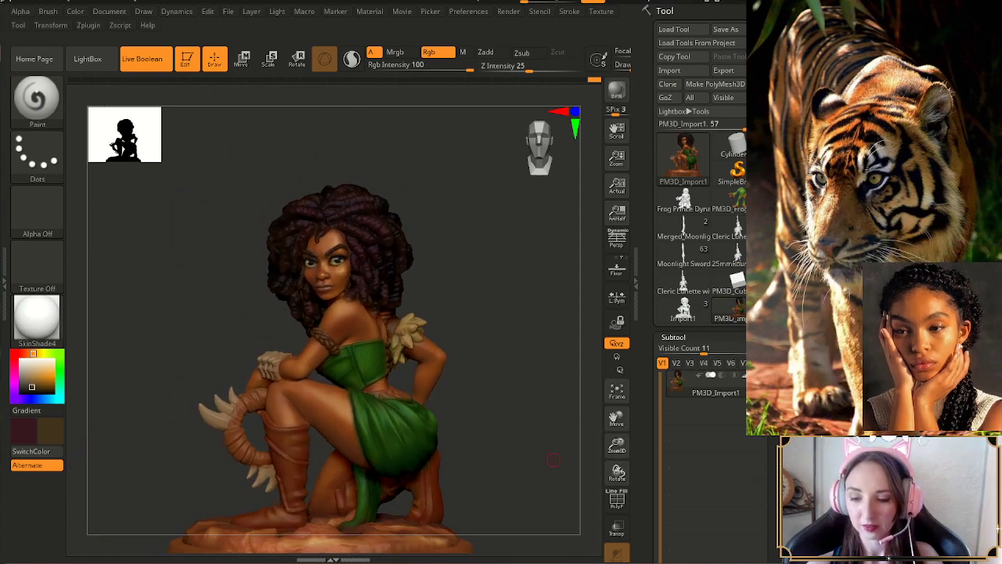
- Sample a medium orange-brown as the paint colour, try it on the leafy cuff and undo those strokes
alt+drag(555, 459, 559, 487)
mouse_move(578, 427)
mouse_down()
mouse_move(580, 442)
mouse_move(611, 452)
mouse_move(611, 476)
mouse_up()
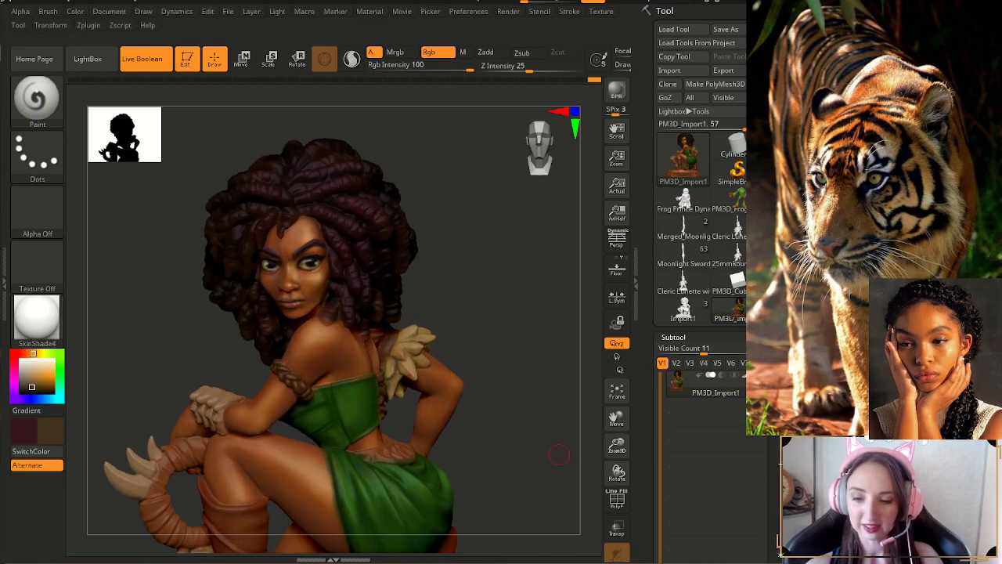
key(c)
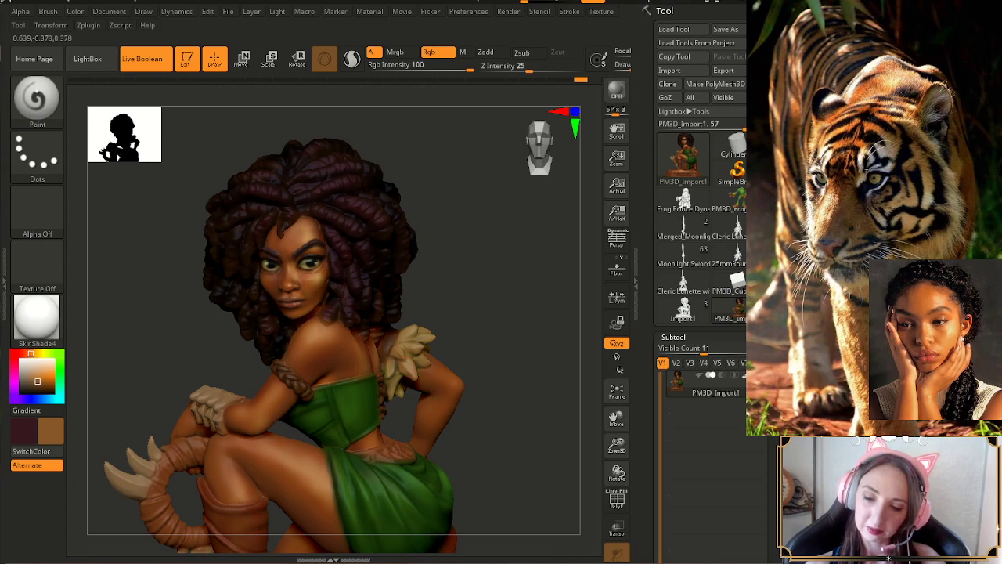
right_drag(401, 389, 409, 383)
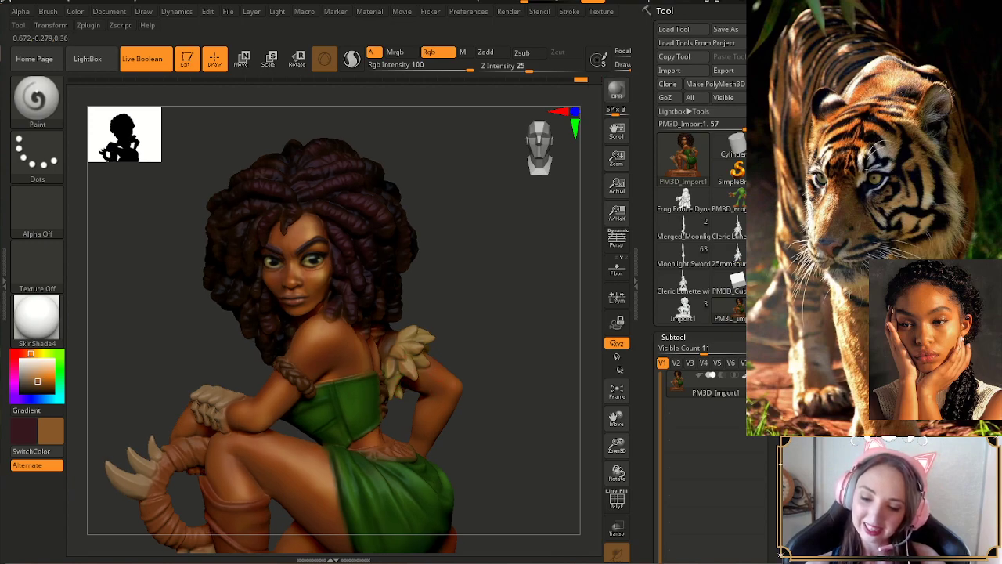
key(ctrl+z)
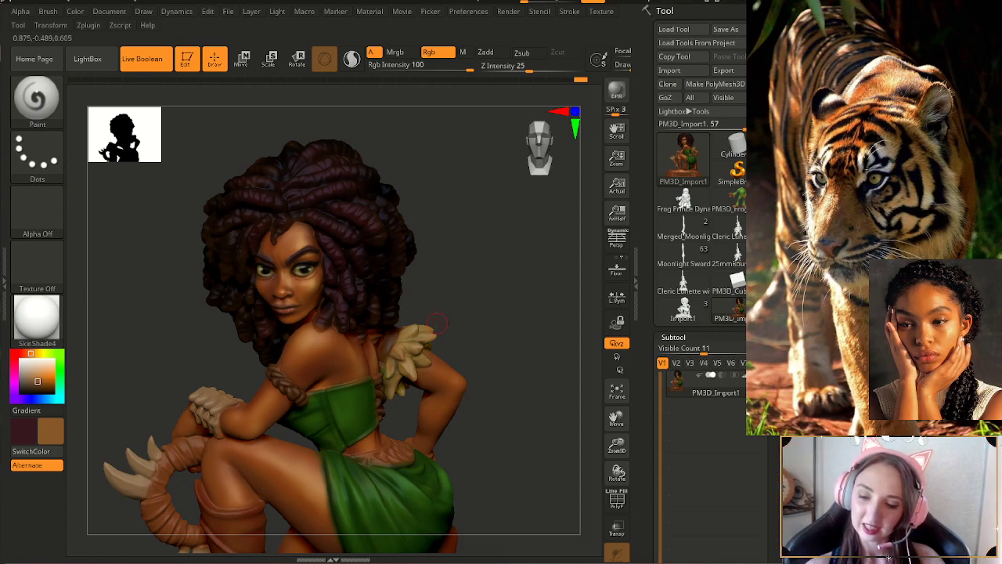
key(ctrl+z)
key(ctrl+z)
- Examine the whole figurine from the front, back and above to judge the overall colour balance
key(f)
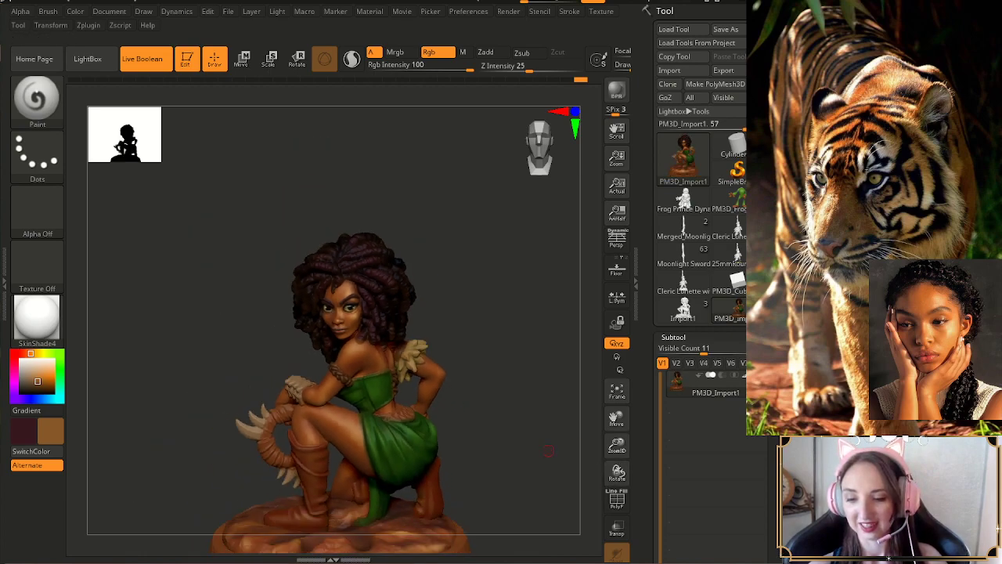
drag(541, 456, 533, 458)
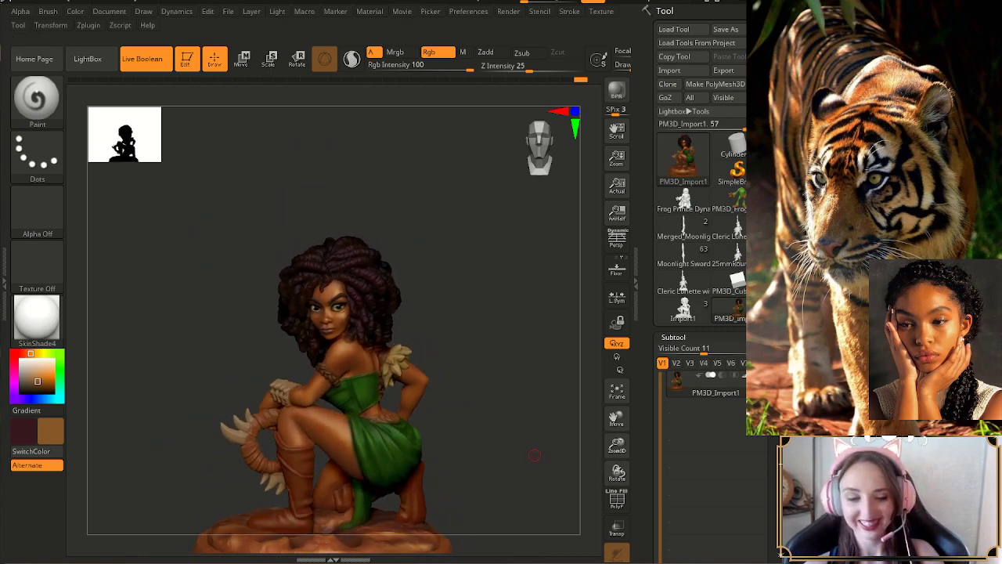
drag(497, 374, 493, 396)
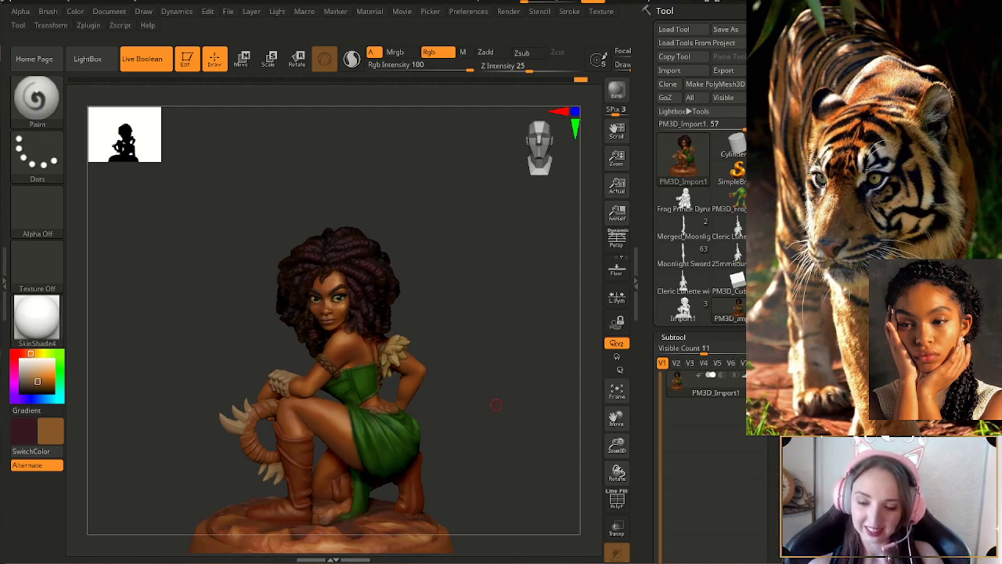
drag(497, 439, 494, 427)
drag(532, 415, 501, 462)
drag(548, 368, 523, 439)
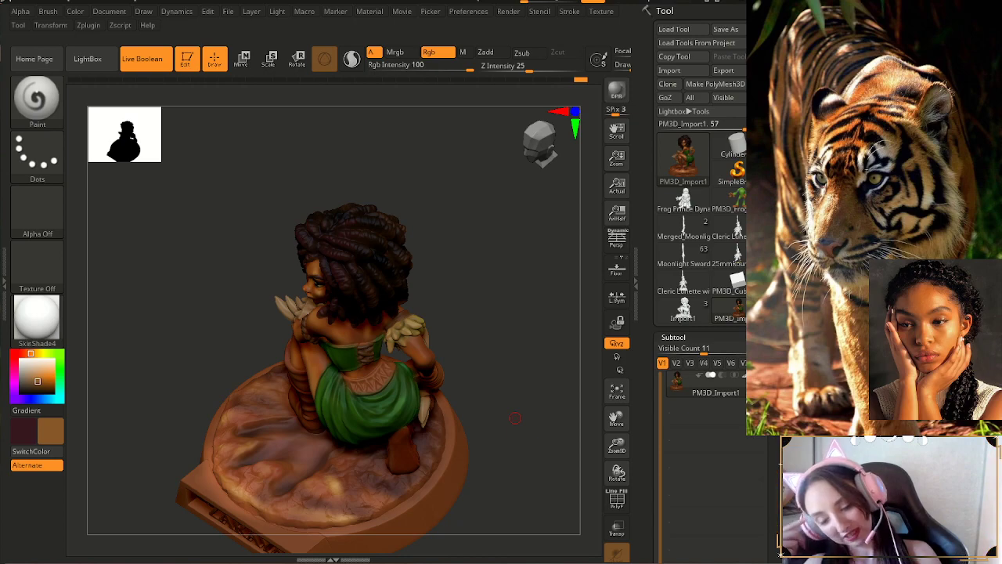
drag(515, 418, 569, 446)
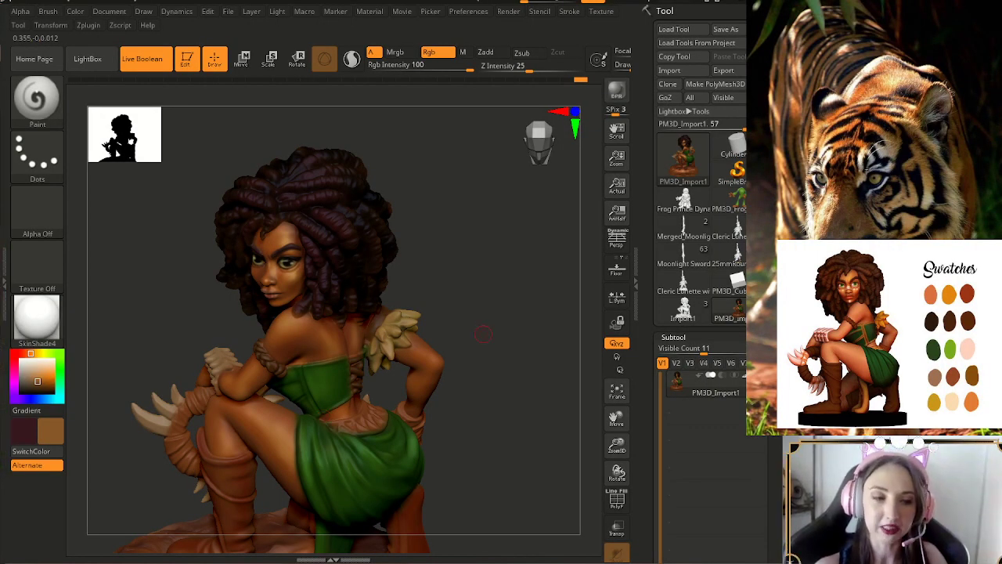
drag(489, 357, 457, 356)
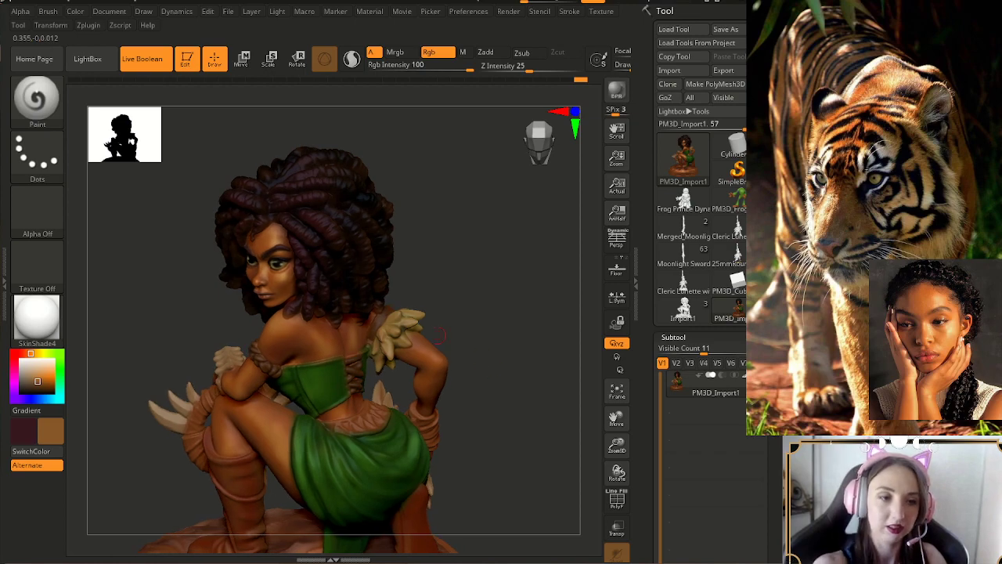
- Bring up the enlarged tiger reference image to compare its colours, and move it back out of the way
drag(0, 139, 182, 151)
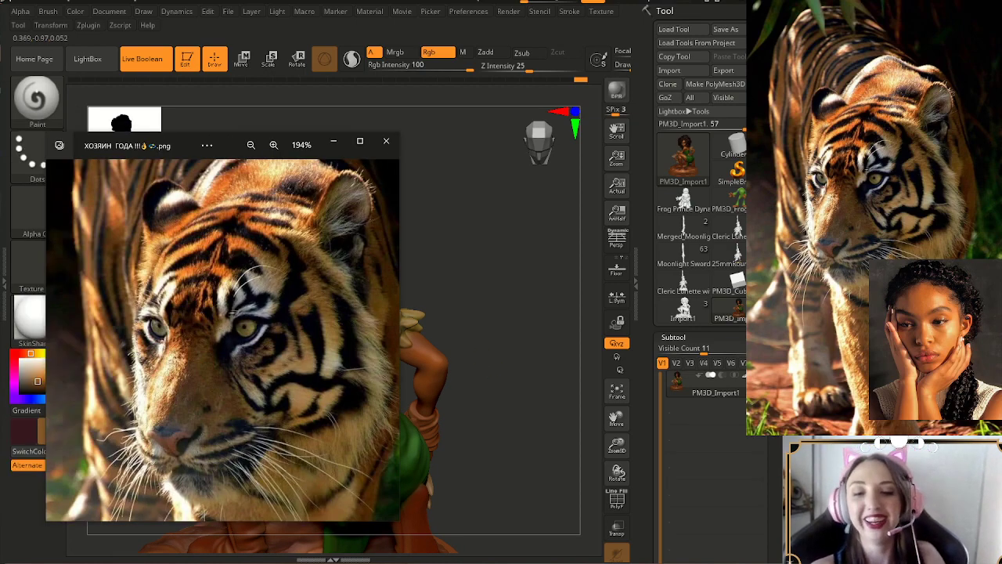
mouse_move(183, 147)
mouse_down()
mouse_move(43, 111)
mouse_move(0, 78)
mouse_up()
drag(512, 343, 503, 347)
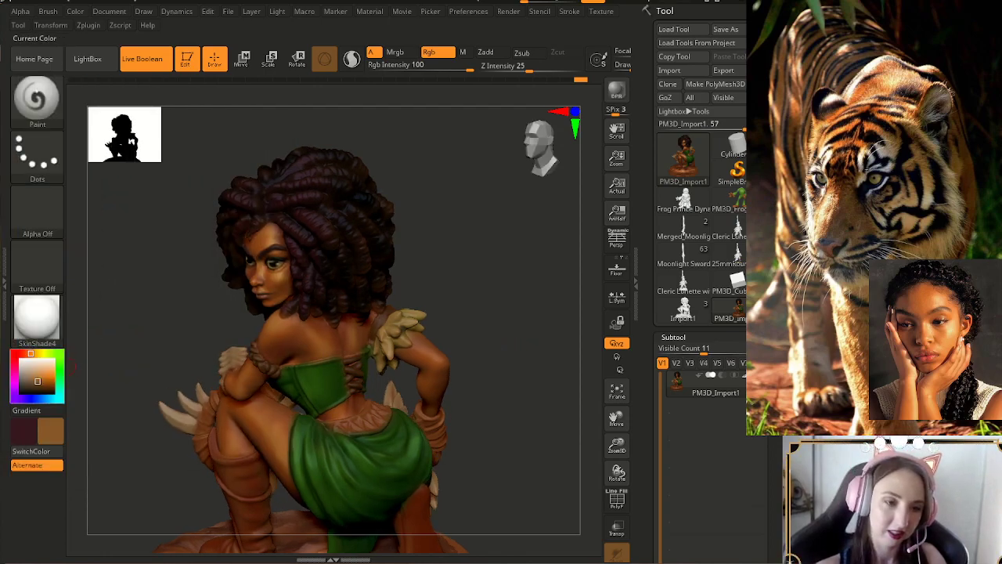
- Adjust the paint colour to a more saturated orange-brown and paint the zigzag-patterned waistband above the green skirt from all reachable sides
click(47, 379)
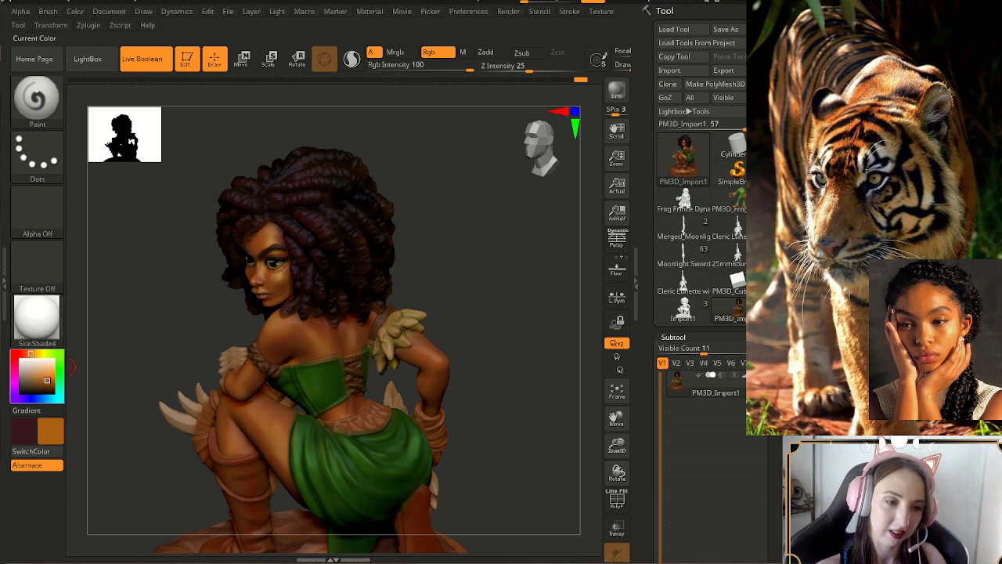
click(46, 378)
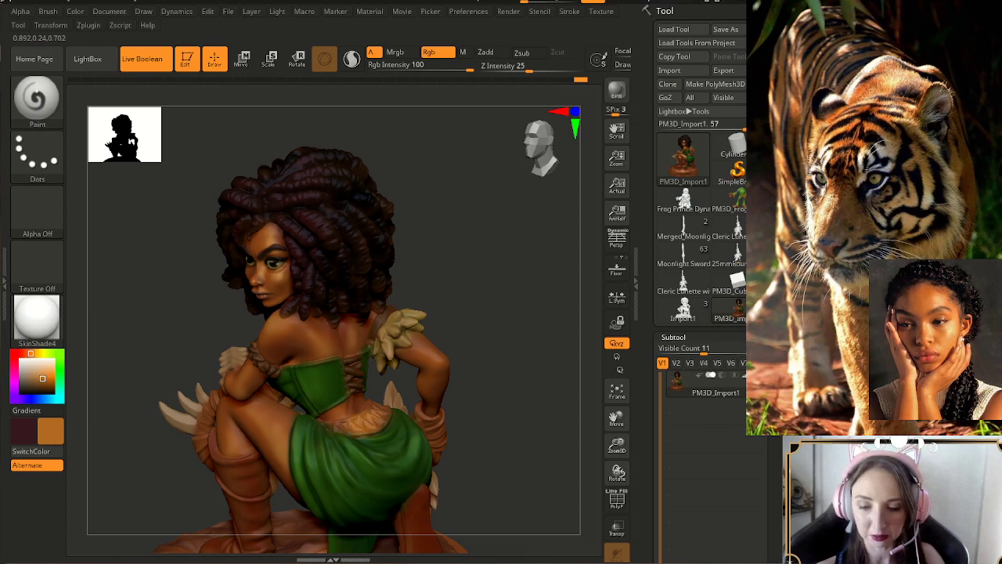
right_drag(372, 425, 377, 462)
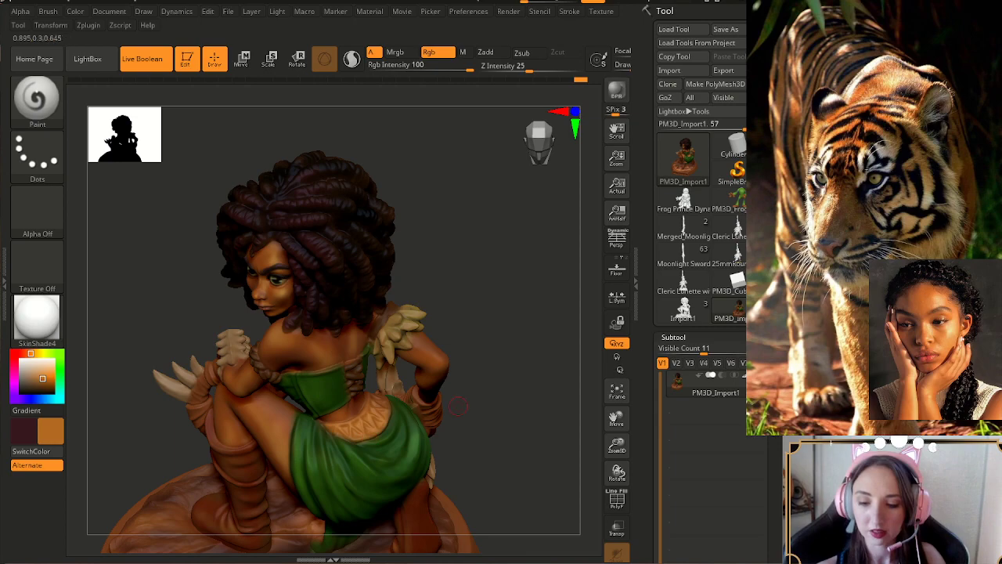
drag(501, 313, 512, 392)
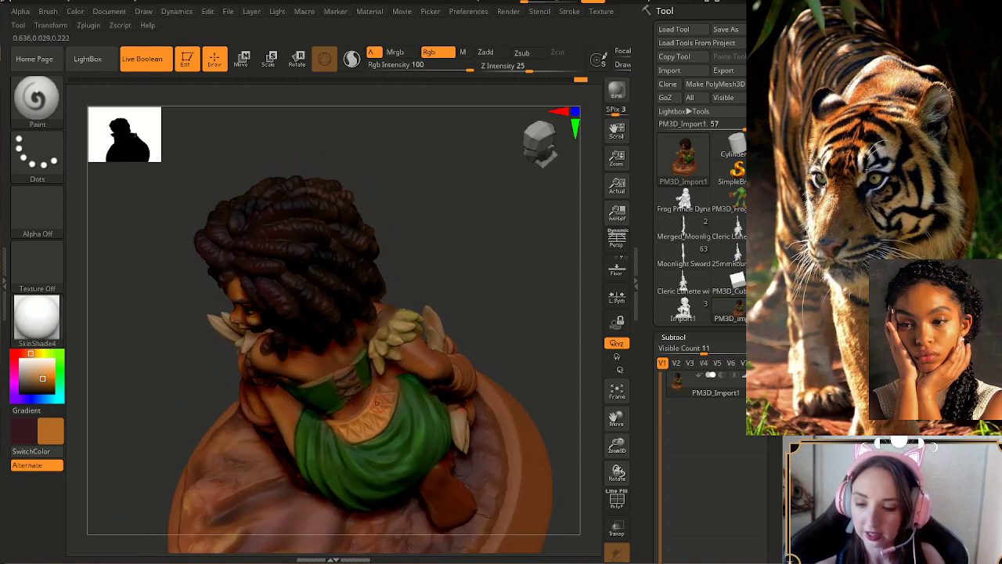
drag(508, 384, 489, 359)
drag(384, 487, 349, 485)
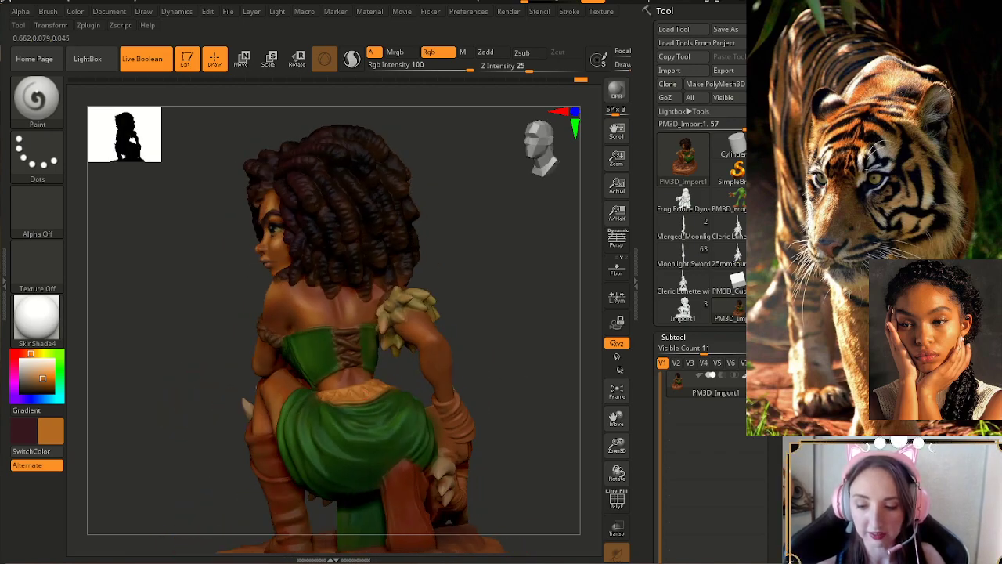
drag(485, 351, 462, 388)
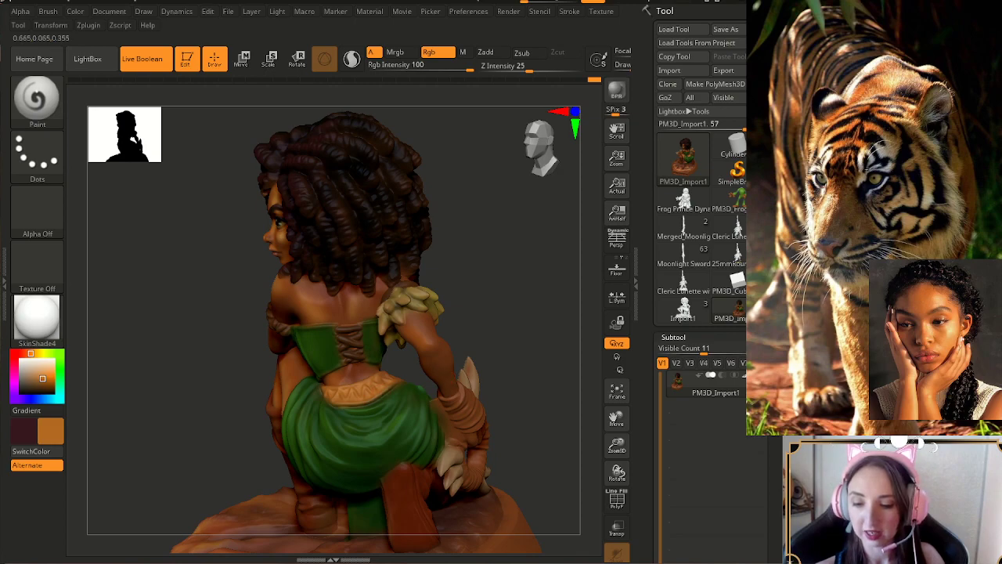
- Paint the zigzag-patterned waistband golden orange-brown around the hip and across the front of the waist
drag(485, 353, 437, 427)
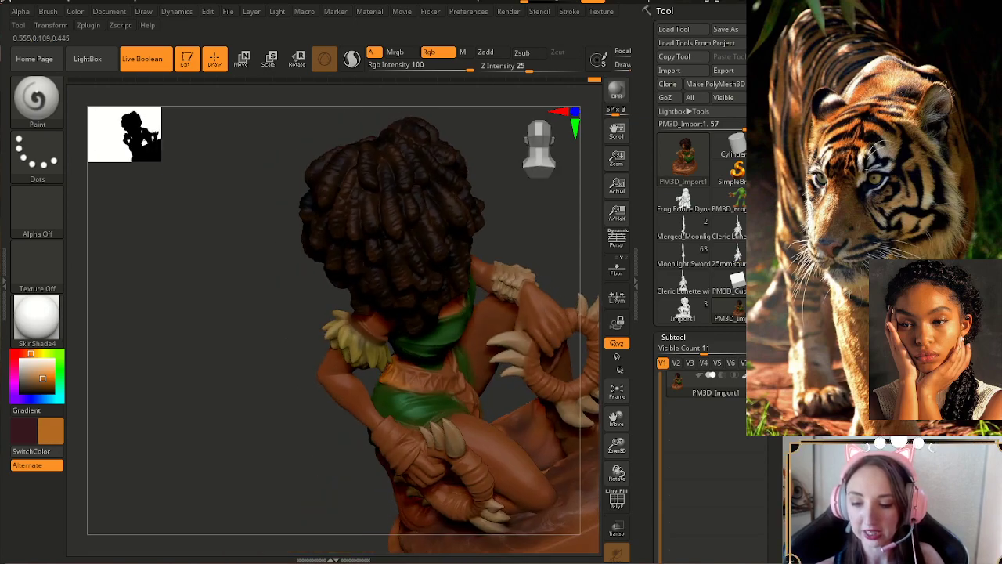
right_drag(400, 376, 412, 379)
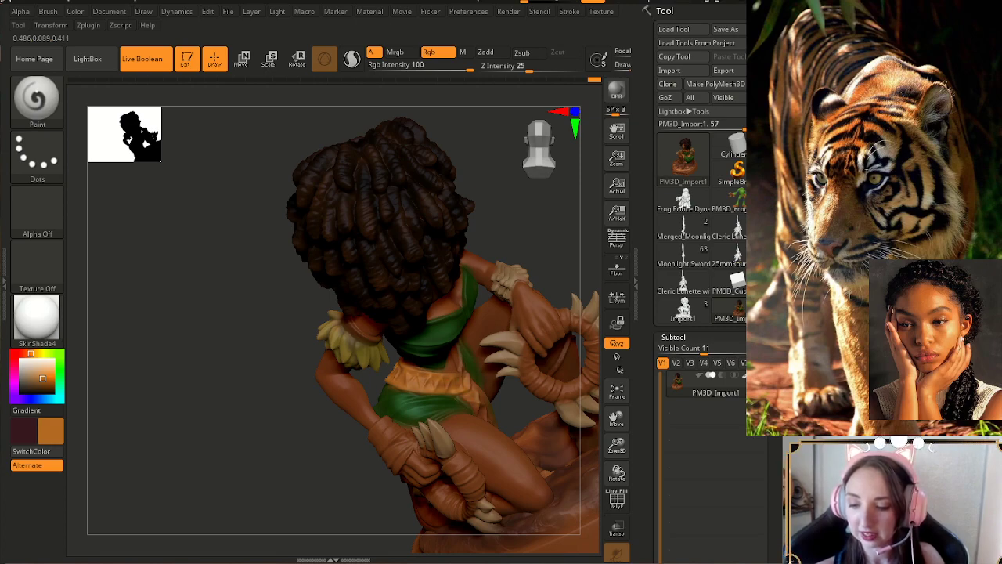
mouse_move(548, 258)
alt+mouse_down()
mouse_move(415, 258)
mouse_move(517, 255)
mouse_move(490, 266)
mouse_move(509, 267)
mouse_move(536, 242)
alt+mouse_up()
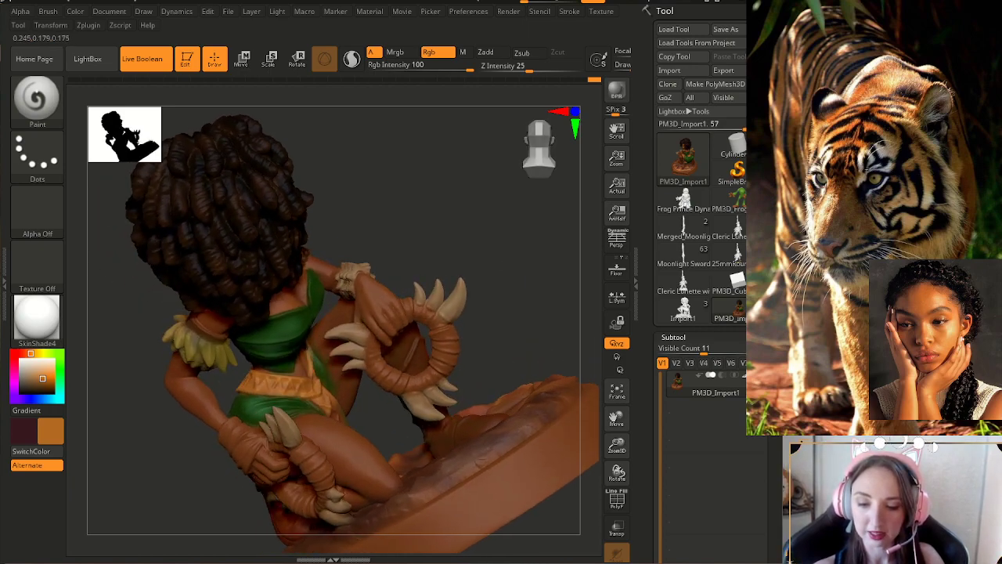
mouse_move(509, 329)
mouse_down()
mouse_move(497, 336)
mouse_move(447, 324)
mouse_move(454, 305)
mouse_move(516, 325)
mouse_up()
- Paint the patterned cloth panel hanging from the front of the waistband in the same golden orange-brown down to the base
mouse_move(517, 281)
mouse_down()
mouse_move(298, 446)
mouse_move(291, 423)
mouse_move(313, 493)
mouse_up()
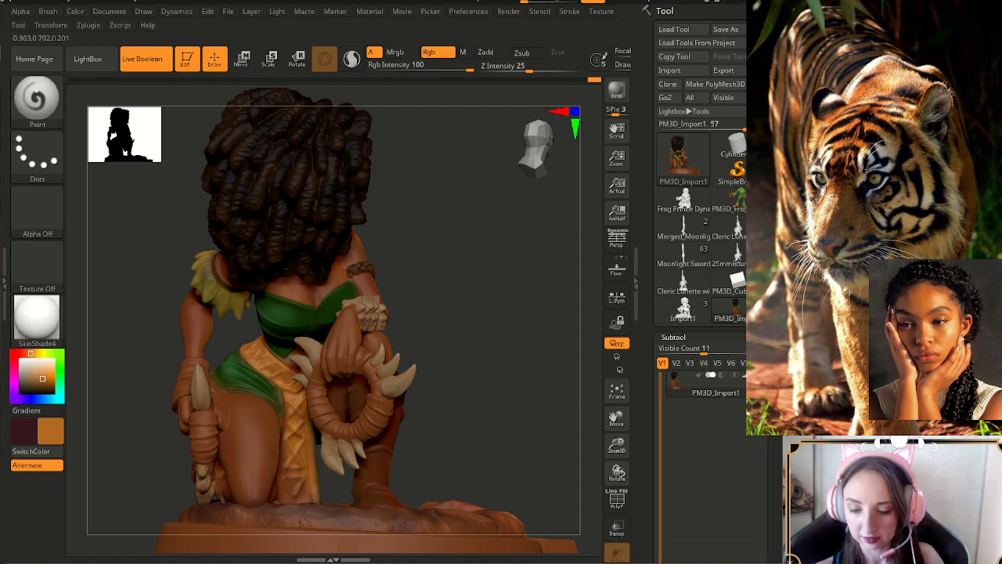
drag(485, 329, 459, 331)
drag(282, 484, 283, 414)
mouse_move(470, 328)
mouse_down()
mouse_move(437, 419)
mouse_move(448, 413)
mouse_up()
mouse_move(288, 480)
mouse_down()
mouse_move(313, 480)
mouse_move(301, 470)
mouse_move(304, 449)
mouse_move(285, 471)
mouse_up()
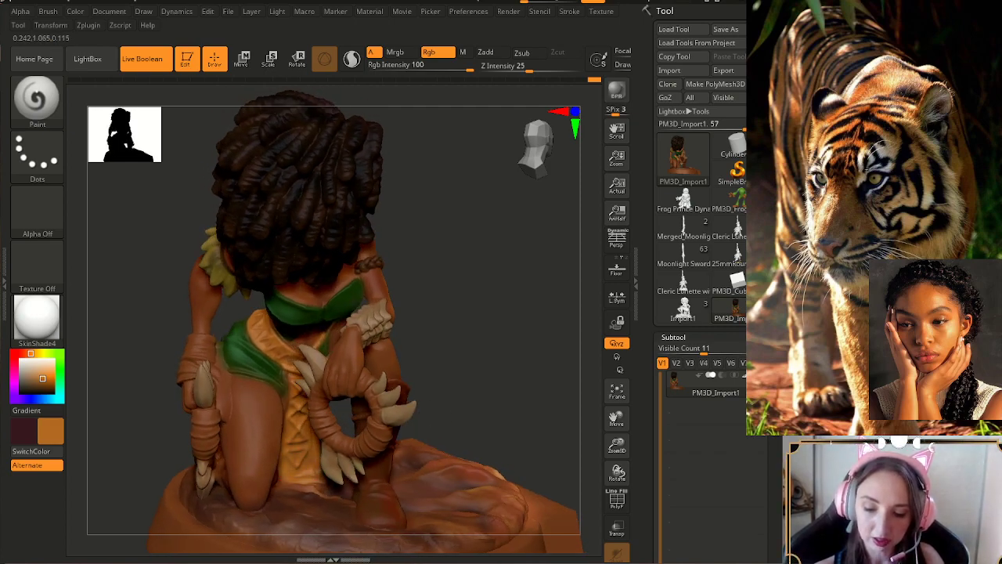
drag(436, 407, 460, 405)
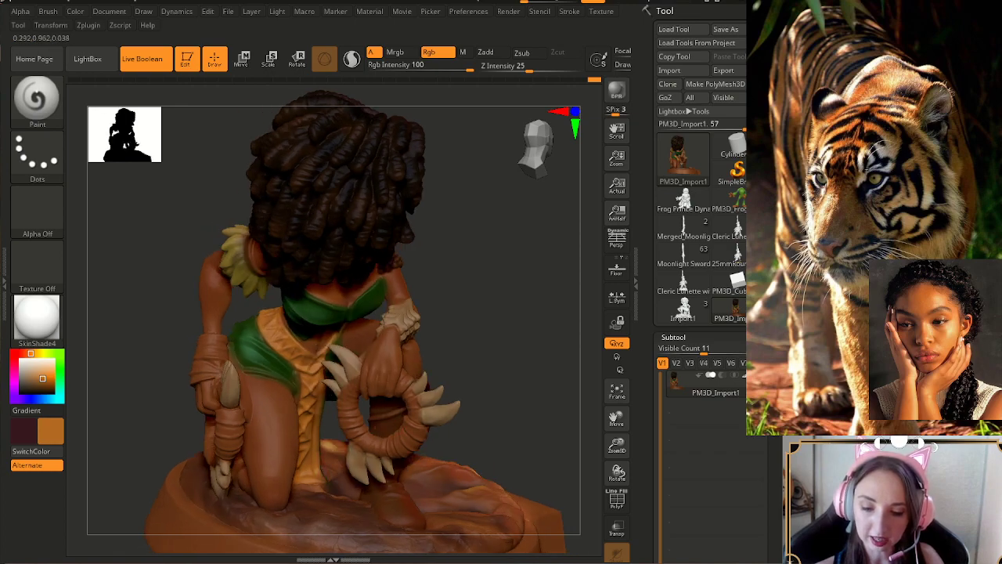
mouse_move(169, 338)
mouse_down()
mouse_move(155, 338)
mouse_move(141, 304)
mouse_move(119, 318)
mouse_up()
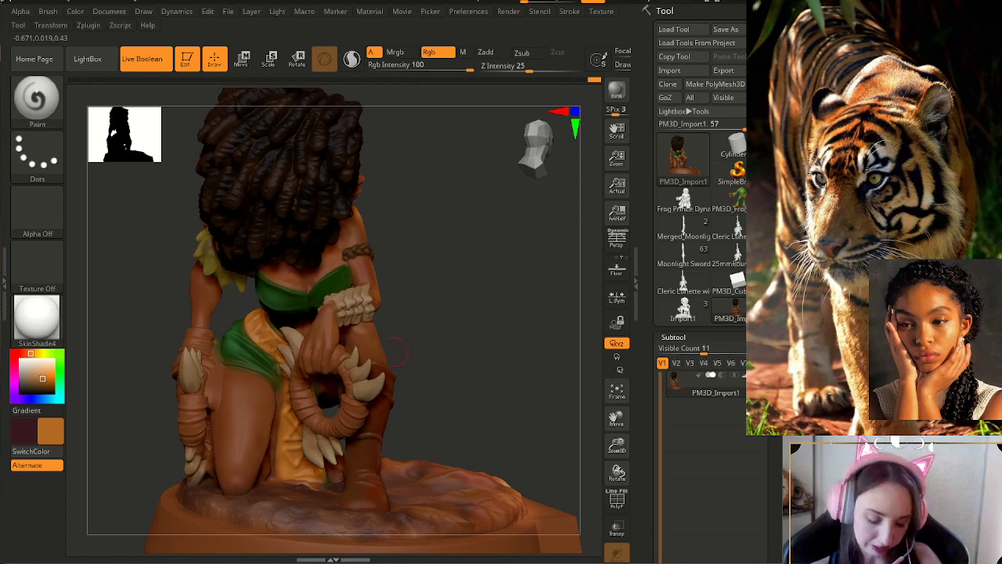
- Sample the skirt's dark green, adjust the brush size and touch up the green cloth edges bordering the waistband and hanging panel
key(c)
key(s)
key(s)
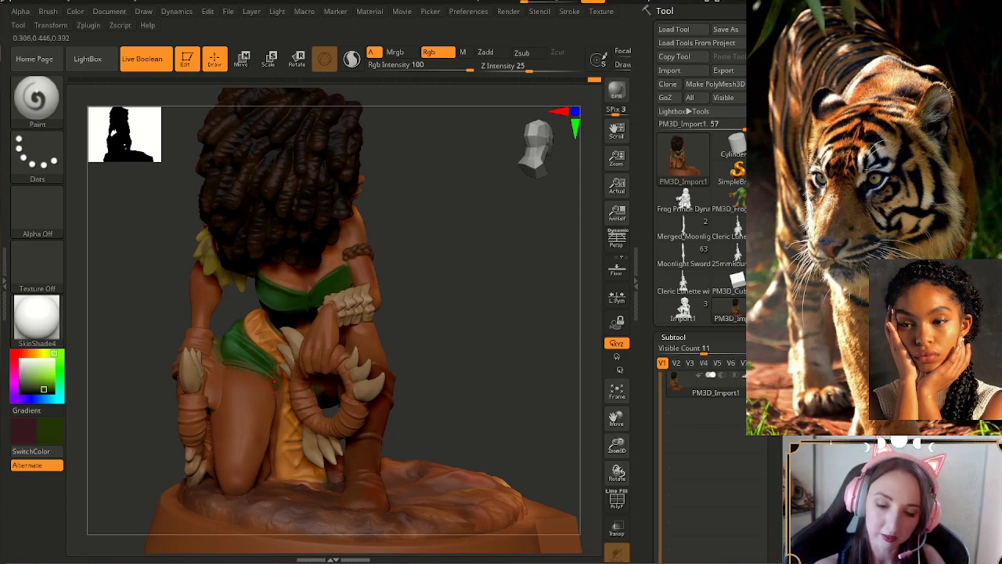
drag(410, 347, 472, 346)
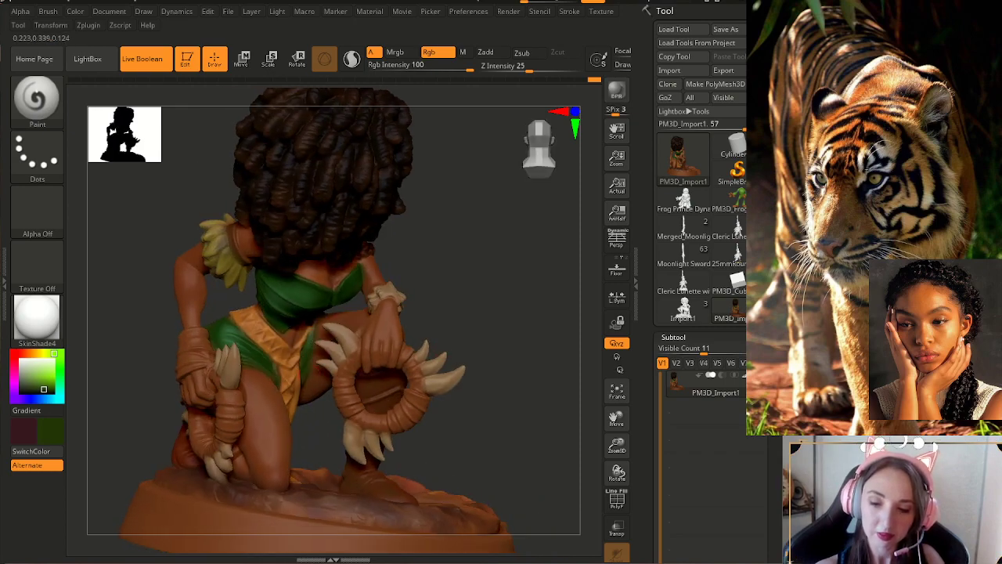
drag(461, 368, 395, 356)
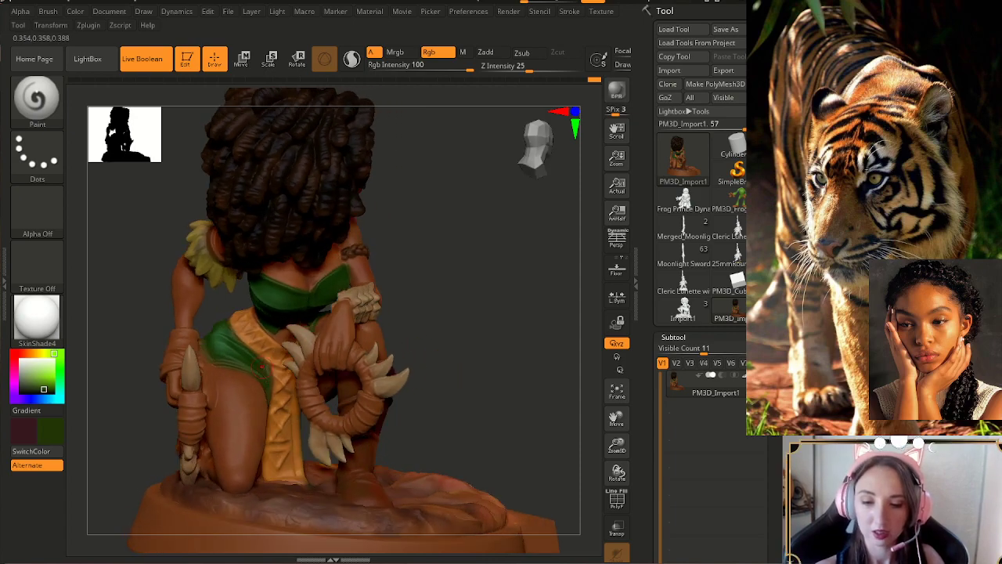
mouse_move(536, 333)
mouse_down()
mouse_move(438, 332)
mouse_move(349, 391)
mouse_up()
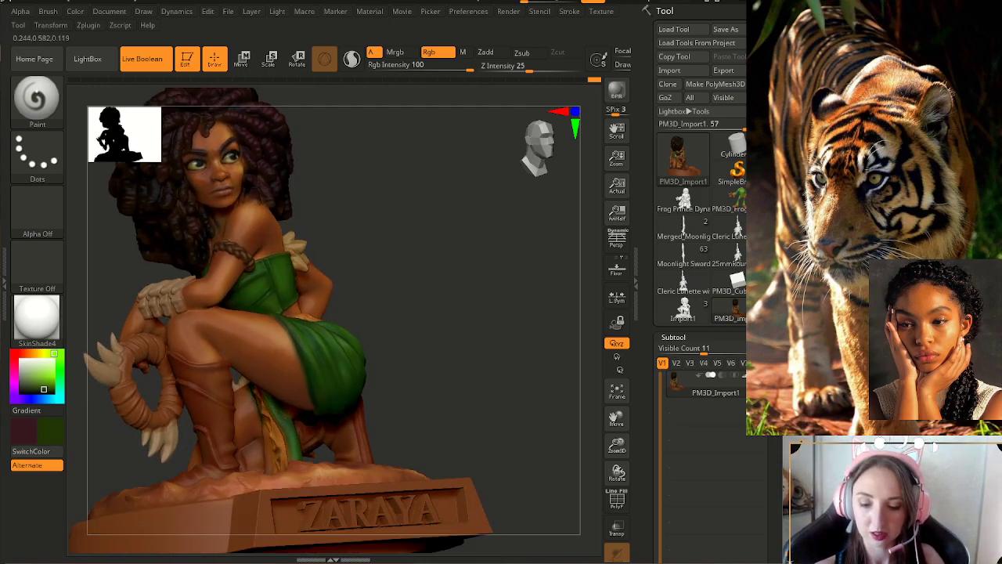
drag(462, 344, 426, 383)
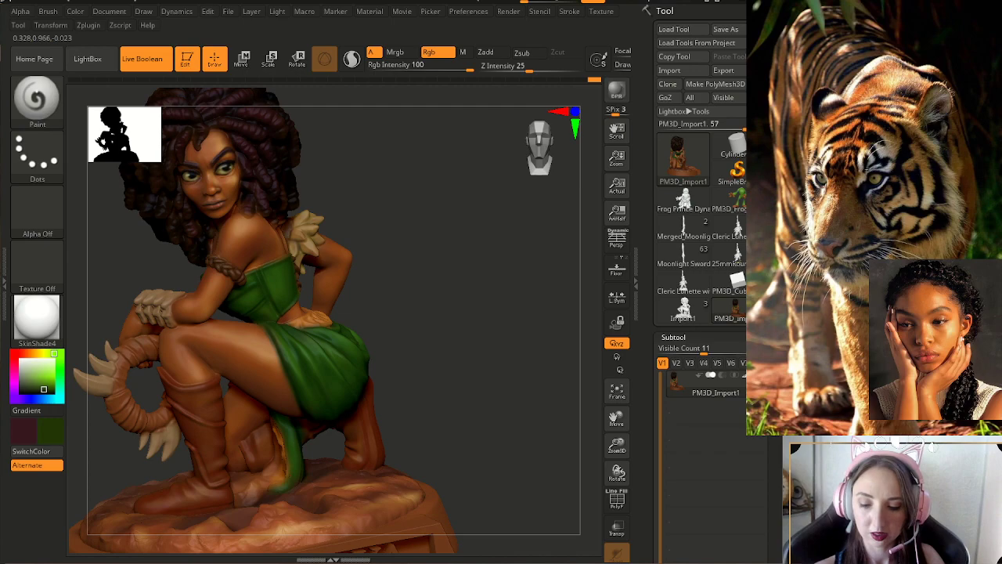
drag(439, 345, 544, 317)
drag(446, 401, 420, 418)
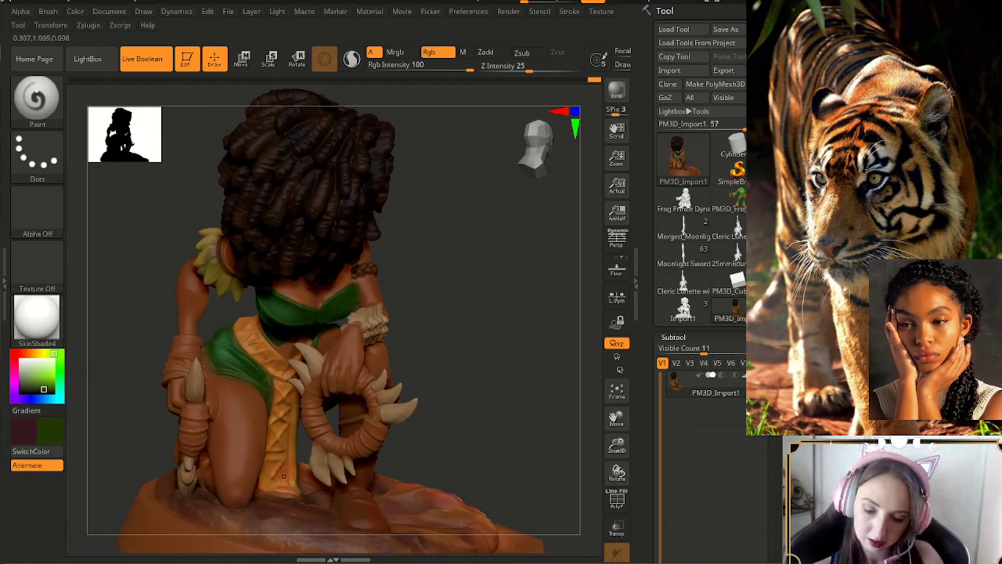
- Sample the orange-brown from the hanging panel, adjust the brush size and paint the trim along the green bodice's upper back edge
key(c)
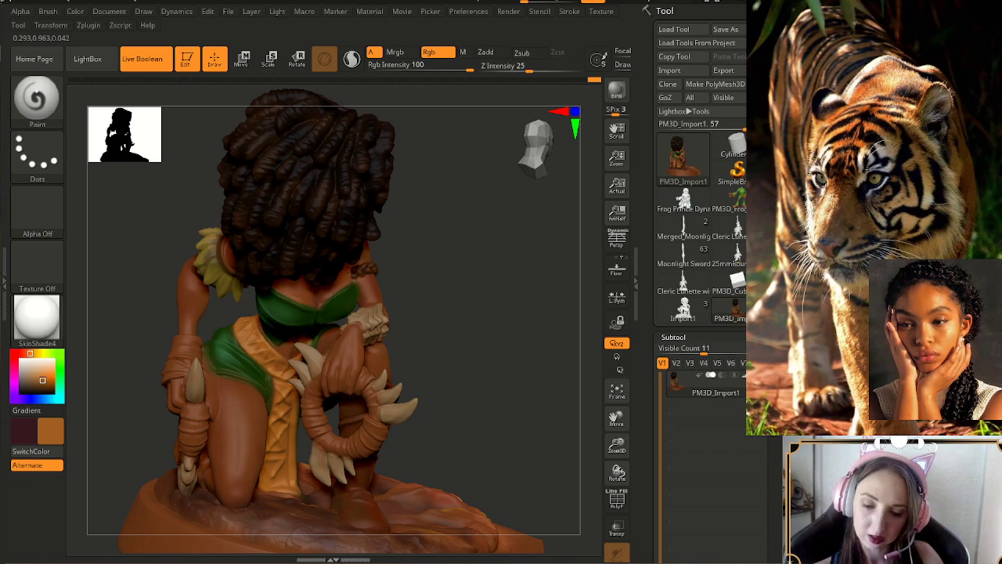
drag(454, 357, 421, 368)
mouse_move(485, 356)
mouse_down()
mouse_move(470, 364)
mouse_move(479, 371)
mouse_move(497, 348)
mouse_move(368, 356)
mouse_up()
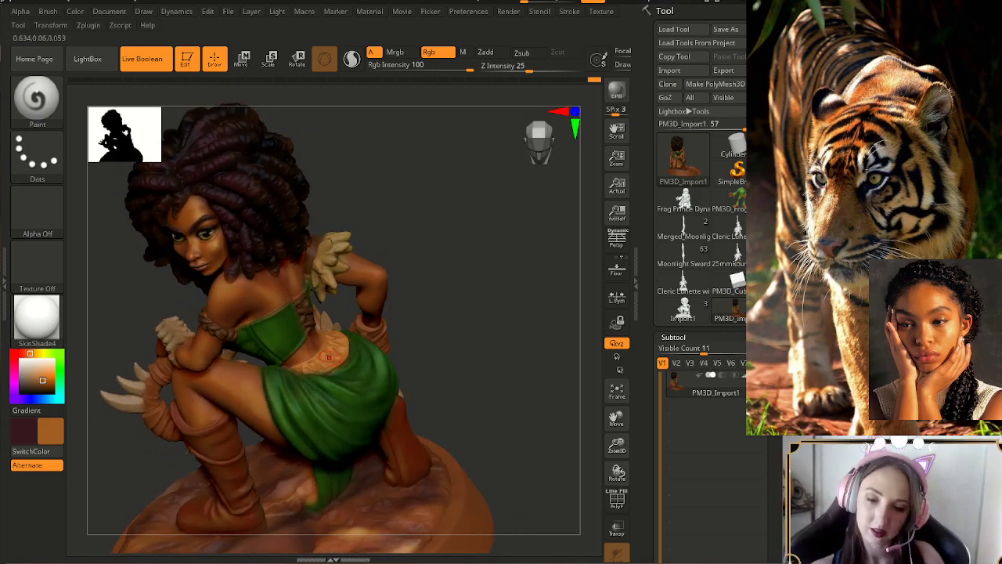
mouse_move(501, 235)
mouse_down()
mouse_move(532, 281)
mouse_move(561, 431)
mouse_up()
key(s)
drag(301, 345, 287, 345)
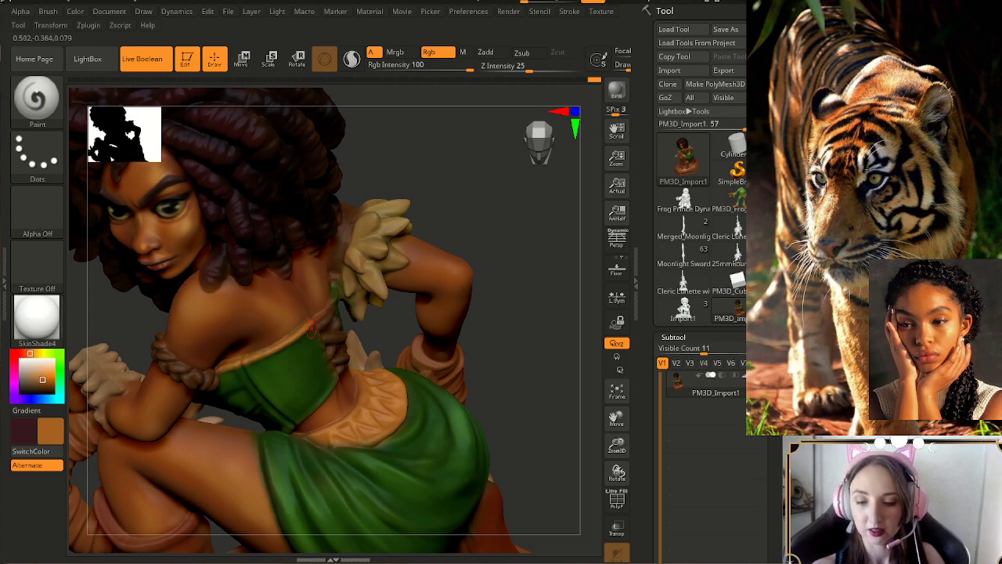
drag(515, 358, 473, 360)
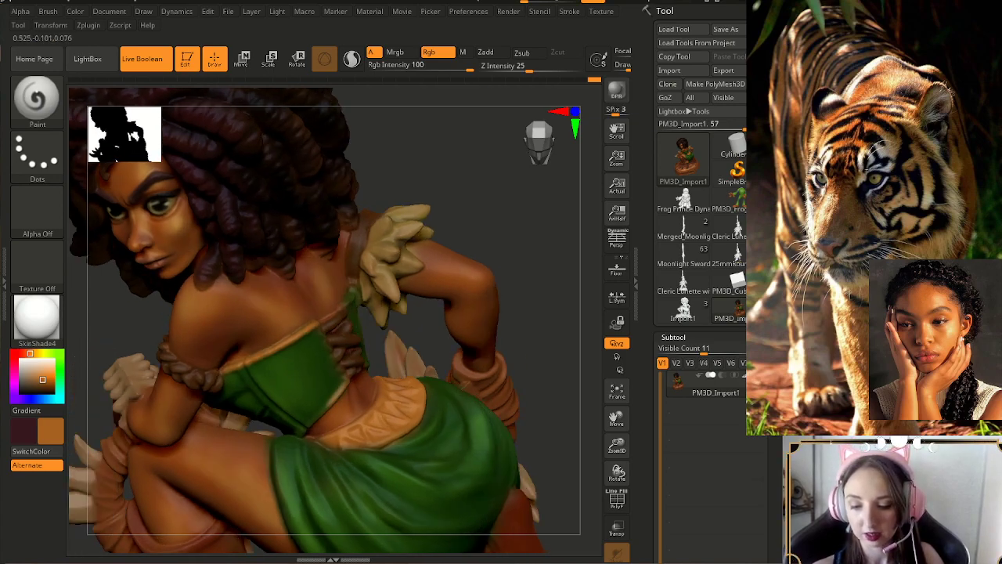
- Paint the orange-brown trim down the seam beside the lacing and around the bodice's lower back corner
drag(326, 406, 301, 434)
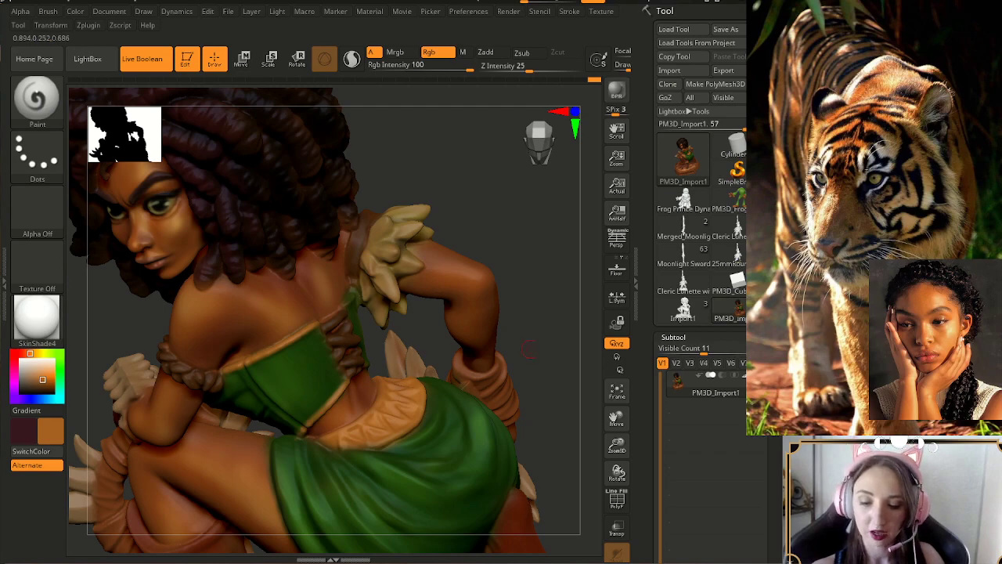
drag(515, 337, 545, 330)
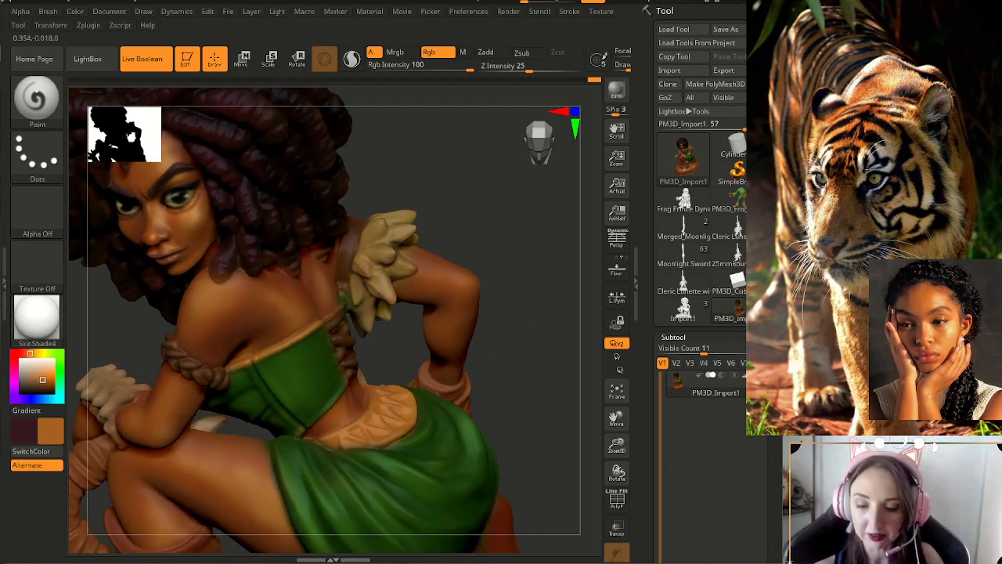
drag(322, 412, 341, 393)
drag(526, 345, 476, 355)
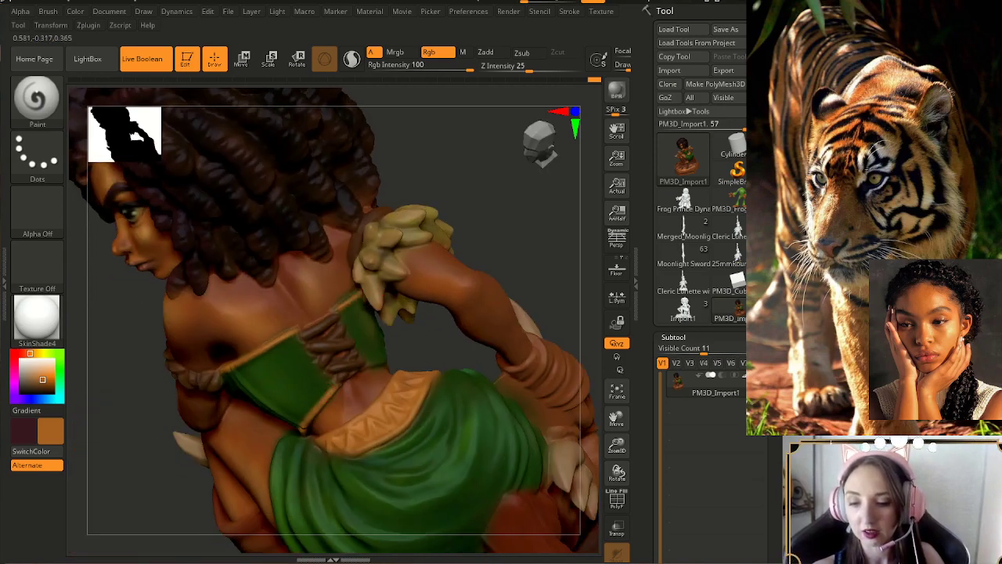
- Paint the bodice trim beyond the lacing and along the side seams and bands, and undo the last stroke
drag(450, 337, 403, 331)
drag(371, 367, 390, 360)
mouse_move(454, 341)
mouse_down()
mouse_move(556, 336)
mouse_move(552, 301)
mouse_up()
drag(285, 340, 302, 381)
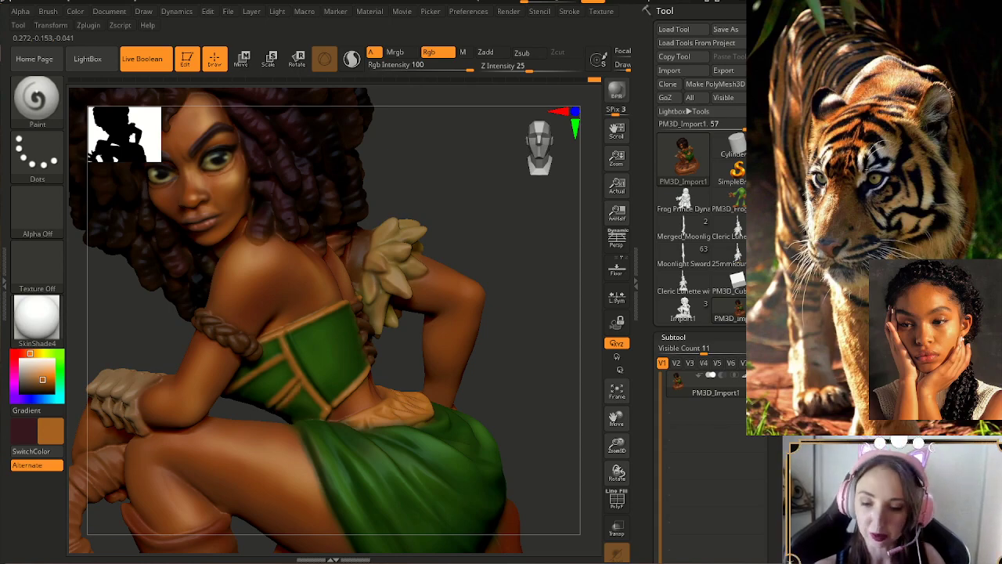
key(ctrl+z)
- Paint the orange-brown trim along the bodice's front neckline, over both cups and into the central dip
drag(617, 446, 617, 362)
drag(438, 418, 617, 509)
drag(464, 391, 485, 393)
drag(332, 364, 335, 360)
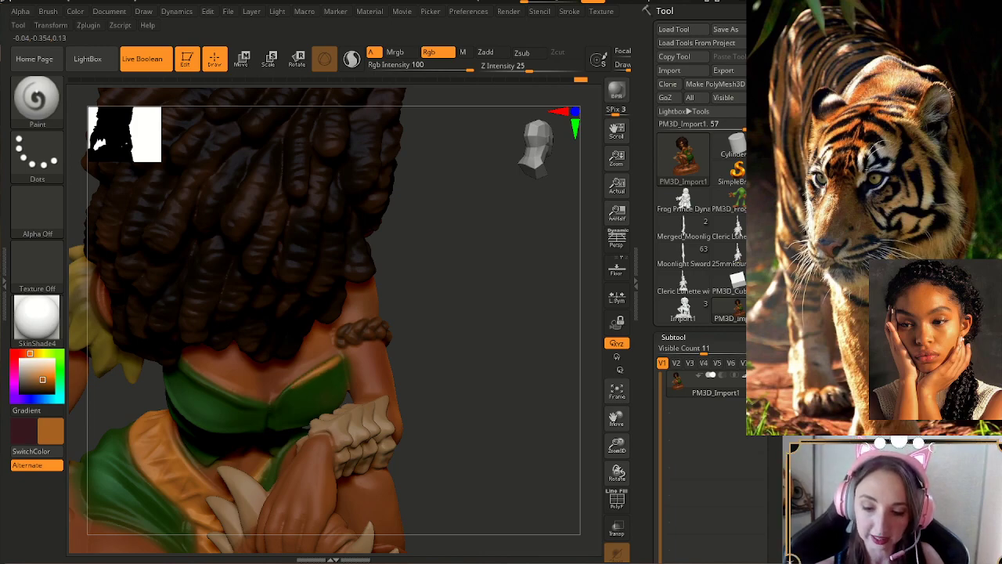
drag(469, 392, 498, 383)
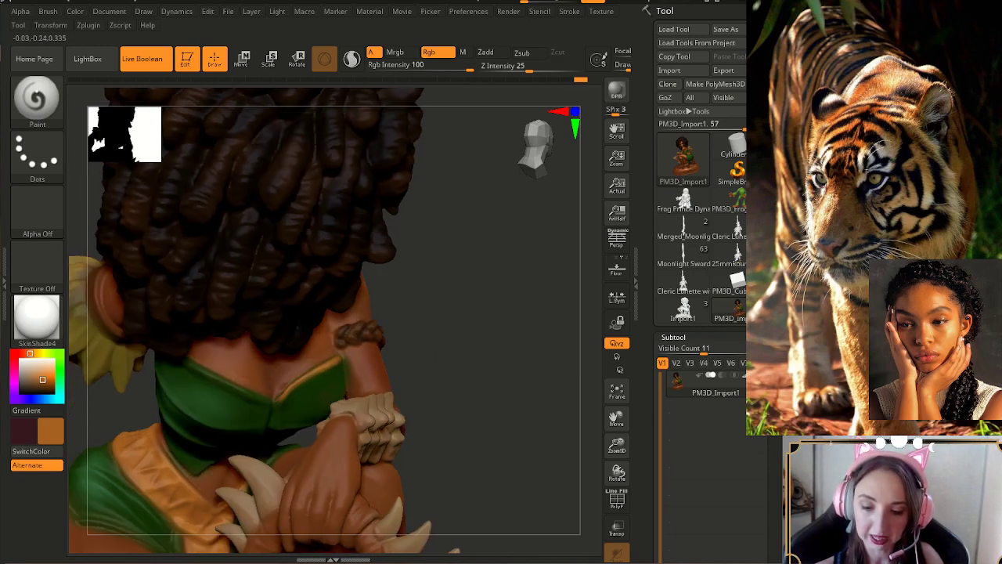
drag(302, 384, 291, 393)
drag(475, 391, 446, 388)
drag(189, 367, 195, 373)
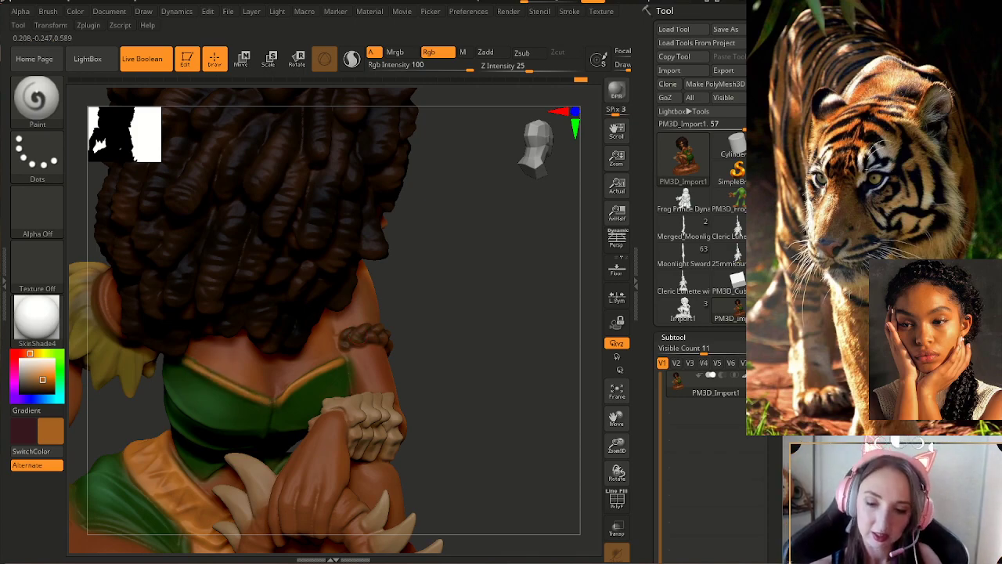
- Paint the raised horizontal bands across the front and both sides of the bodice in orange-brown
right_drag(436, 351, 454, 352)
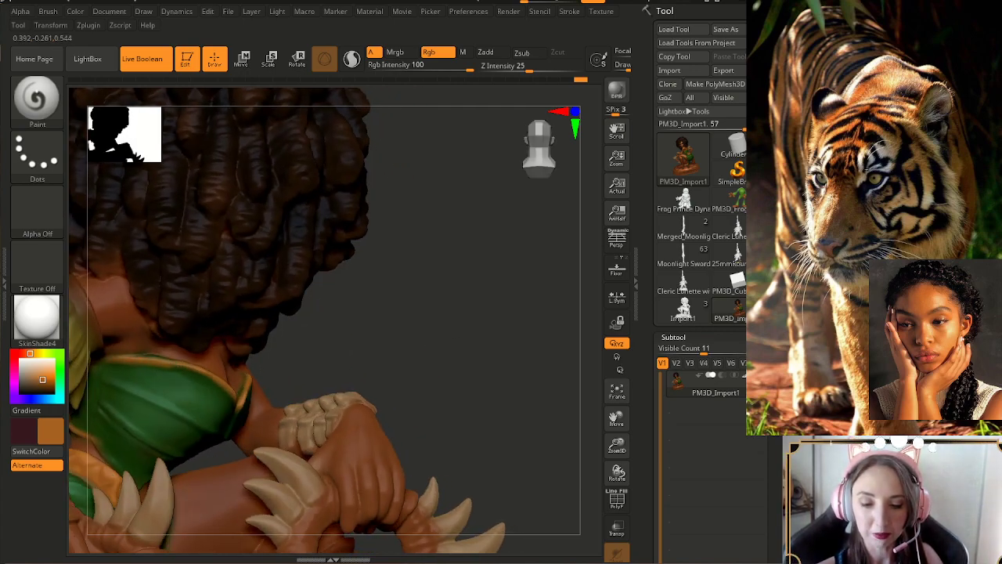
drag(380, 344, 418, 346)
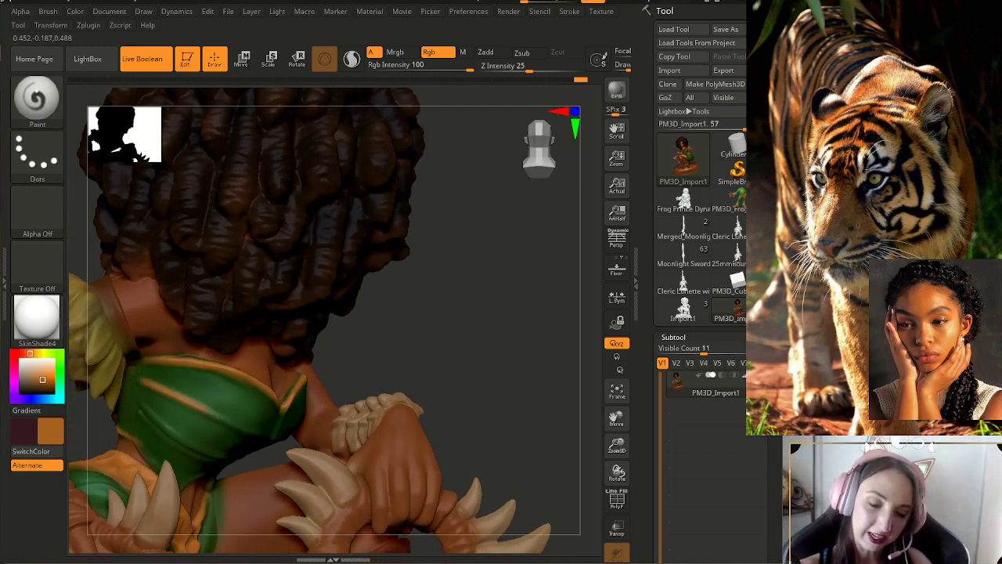
drag(391, 368, 429, 380)
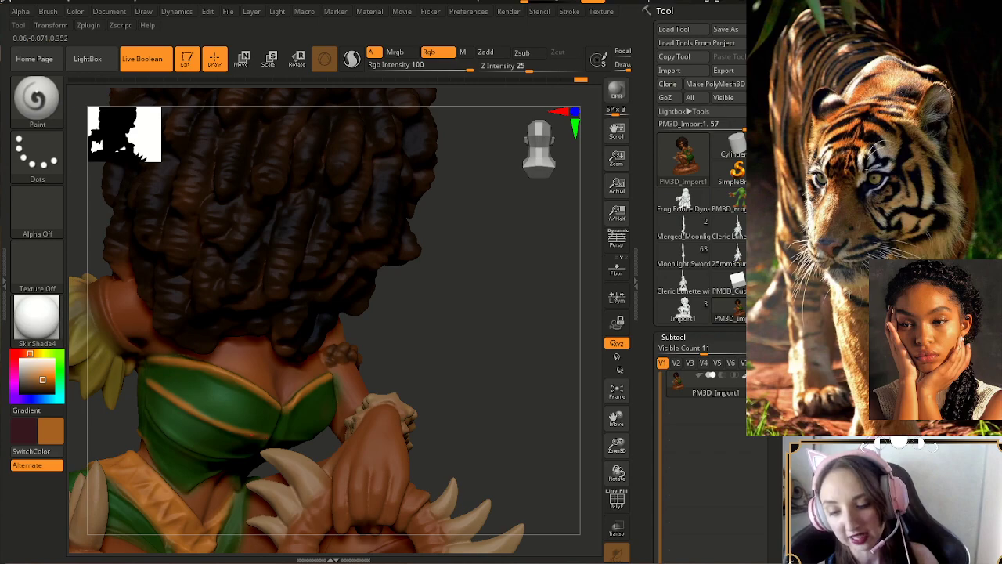
drag(462, 427, 424, 424)
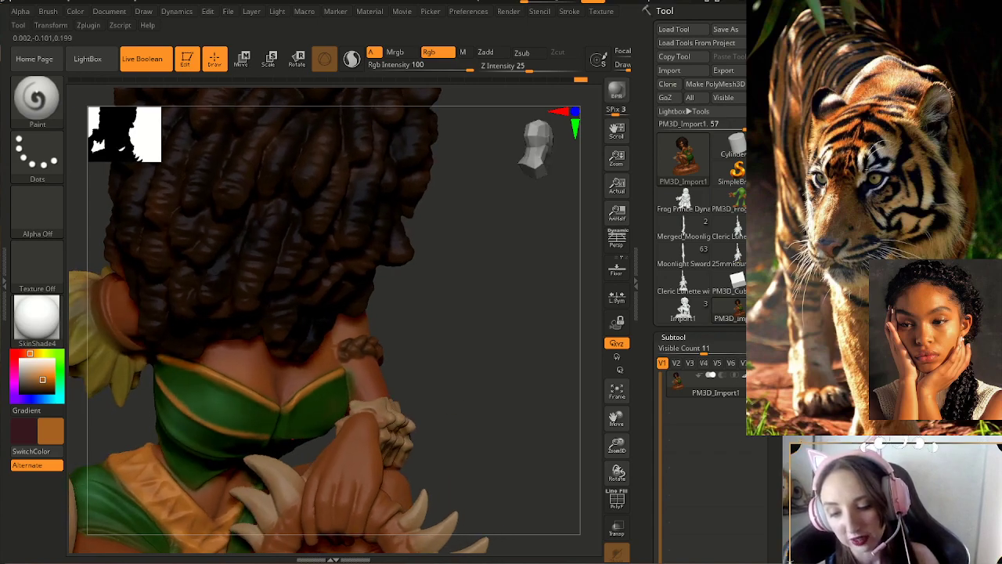
drag(472, 429, 430, 446)
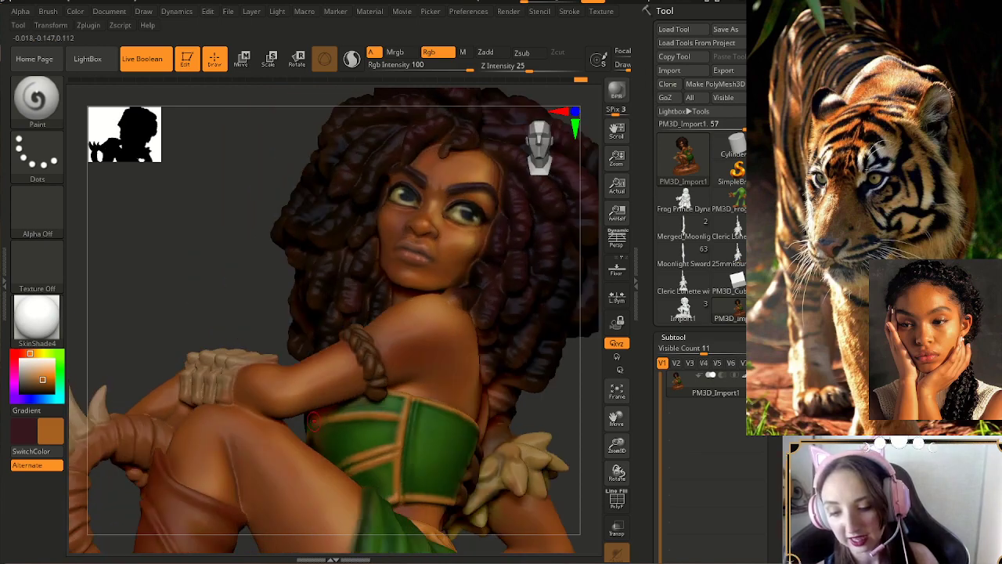
drag(371, 435, 553, 375)
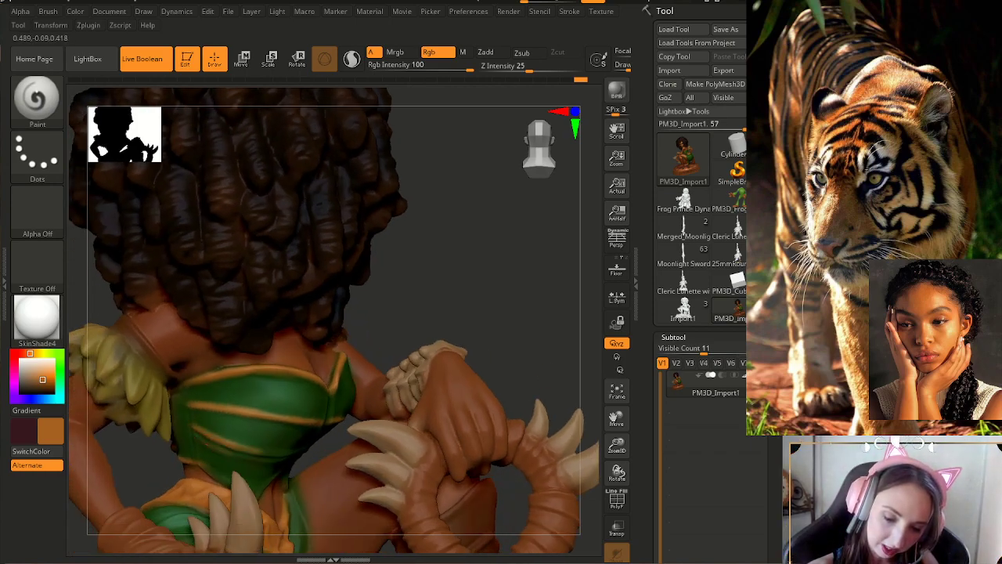
- Paint the bodice's remaining side seams, lower front band and pointed bottom hem in orange-brown
right_drag(383, 333, 197, 364)
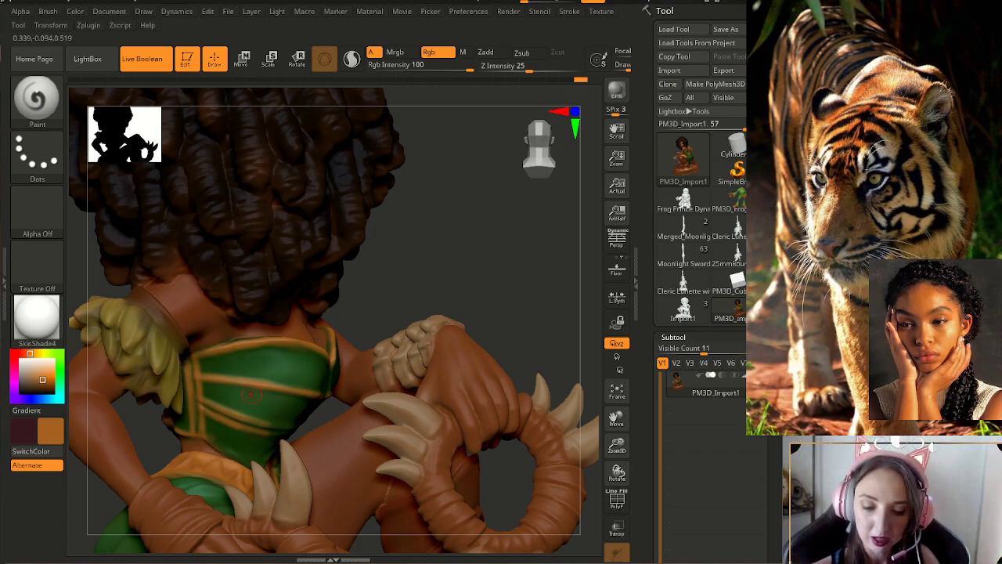
right_drag(462, 376, 252, 402)
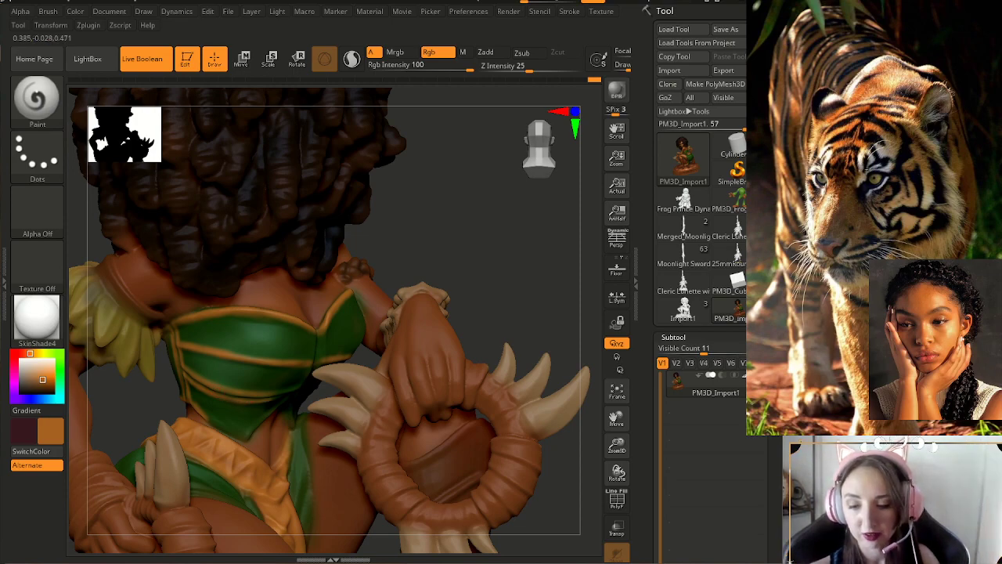
right_drag(361, 389, 338, 290)
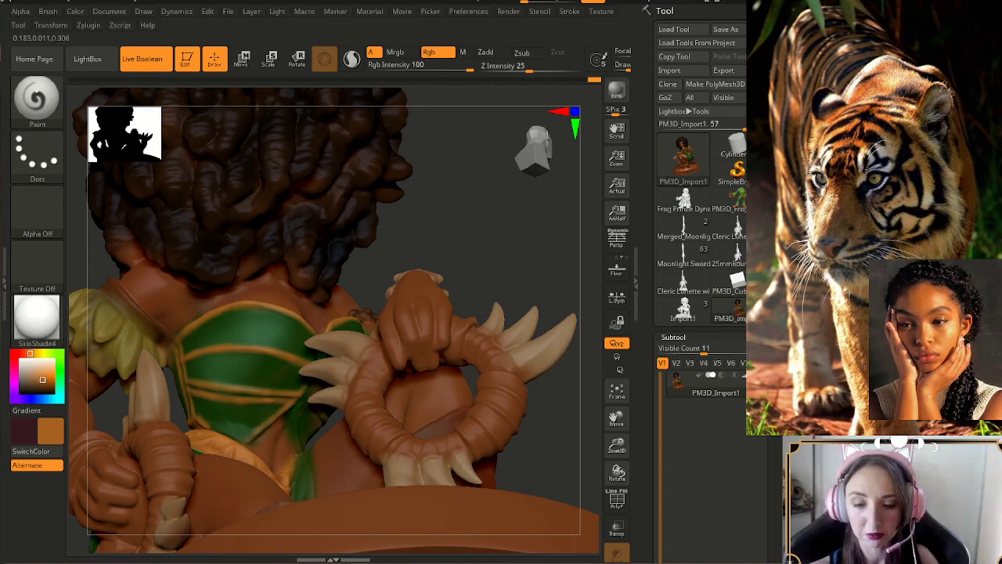
drag(465, 224, 410, 279)
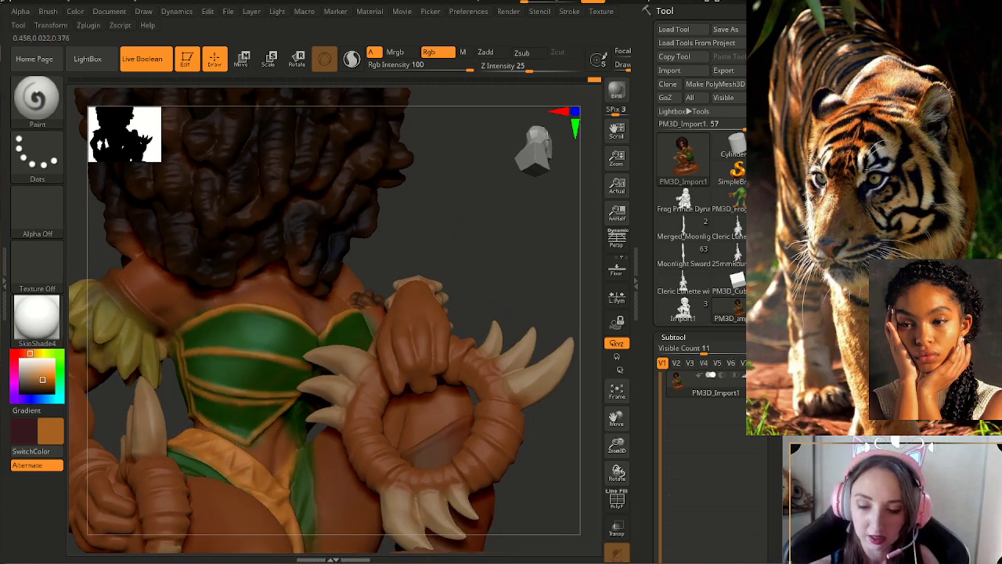
mouse_move(476, 302)
mouse_down()
mouse_move(493, 294)
mouse_move(502, 270)
mouse_up()
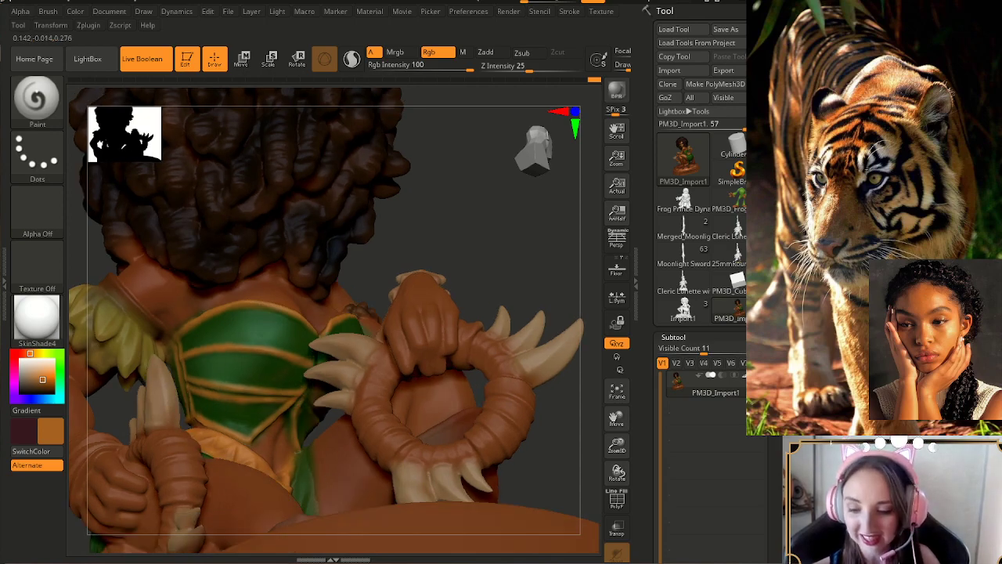
- Examine the painted bodice trim from the front and sides, and check the whole figure from behind
mouse_move(486, 274)
mouse_down()
mouse_move(476, 267)
mouse_move(486, 242)
mouse_up()
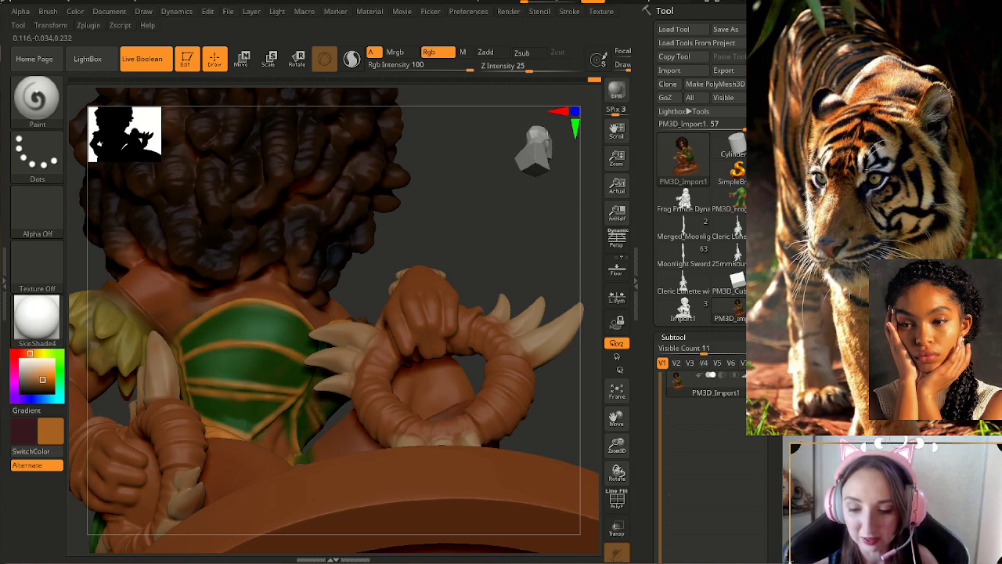
drag(487, 227, 430, 309)
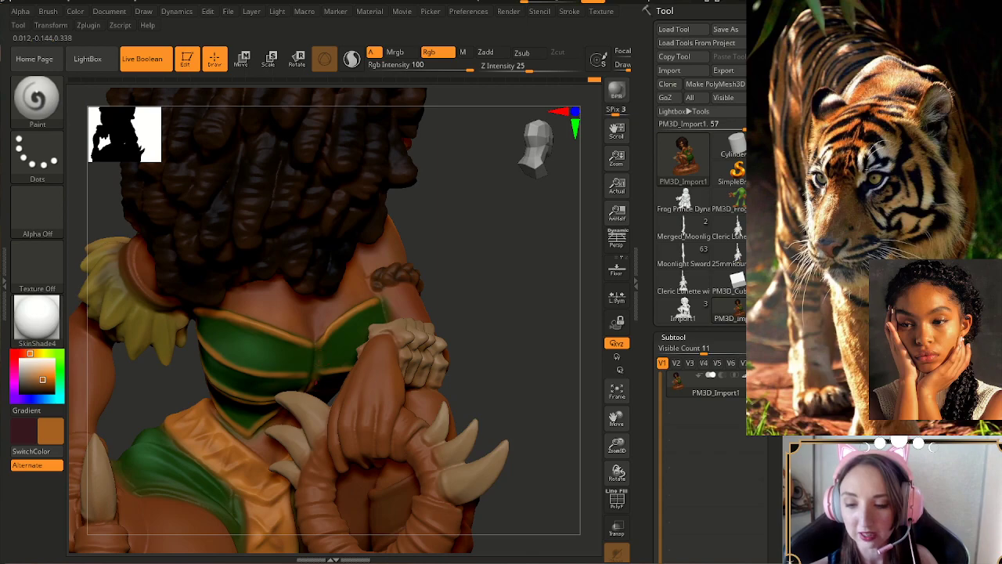
right_drag(321, 357, 311, 353)
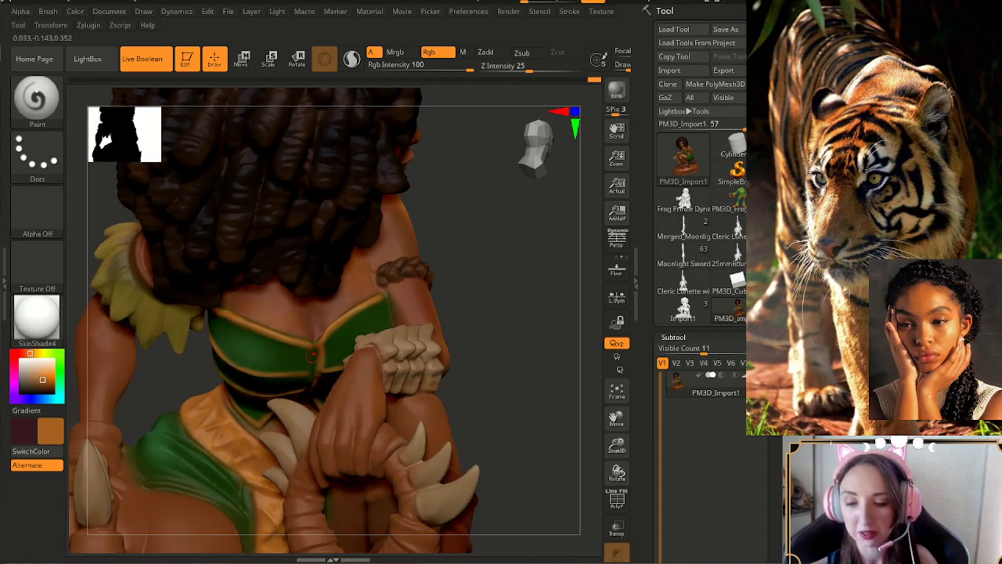
mouse_move(474, 303)
mouse_down()
mouse_move(510, 286)
mouse_move(484, 289)
mouse_move(498, 256)
mouse_move(479, 305)
mouse_up()
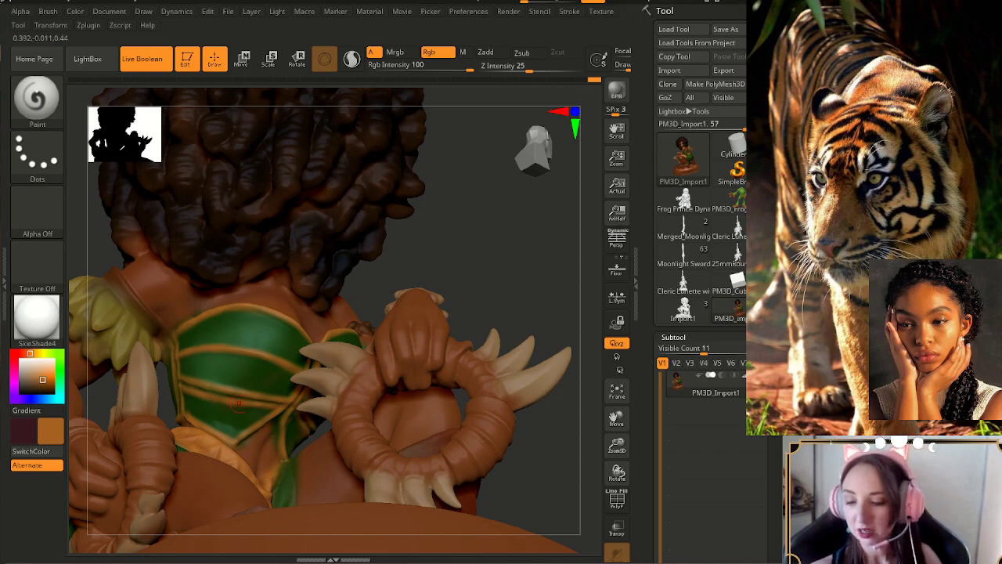
ctrl+right_drag(495, 308, 576, 407)
drag(577, 407, 543, 428)
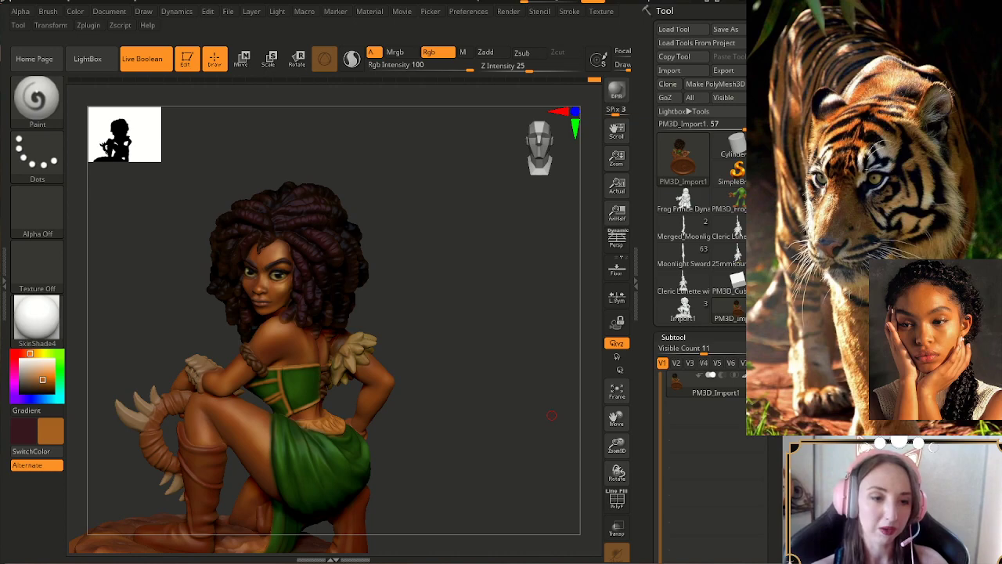
drag(552, 416, 562, 416)
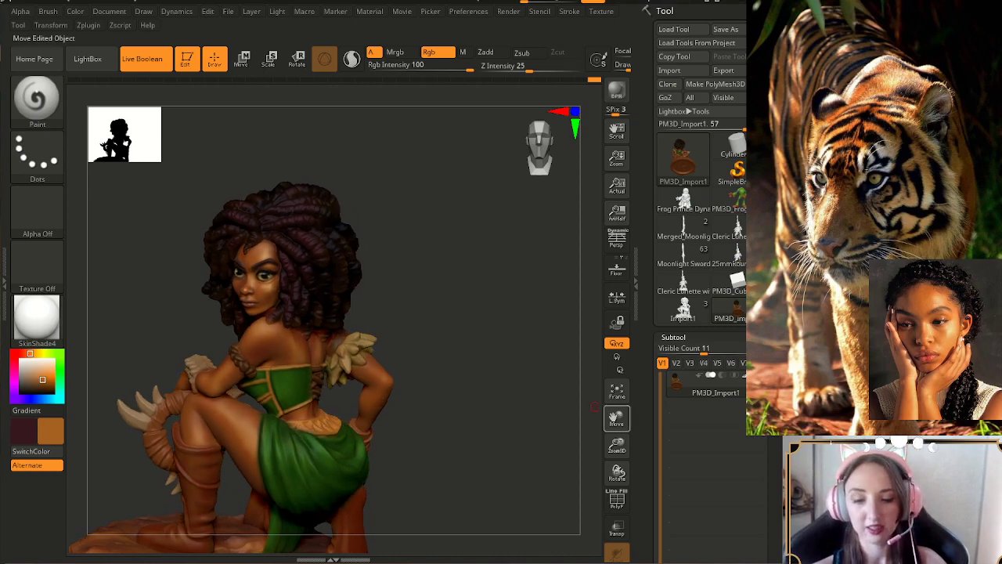
drag(617, 446, 617, 472)
alt+drag(559, 404, 527, 426)
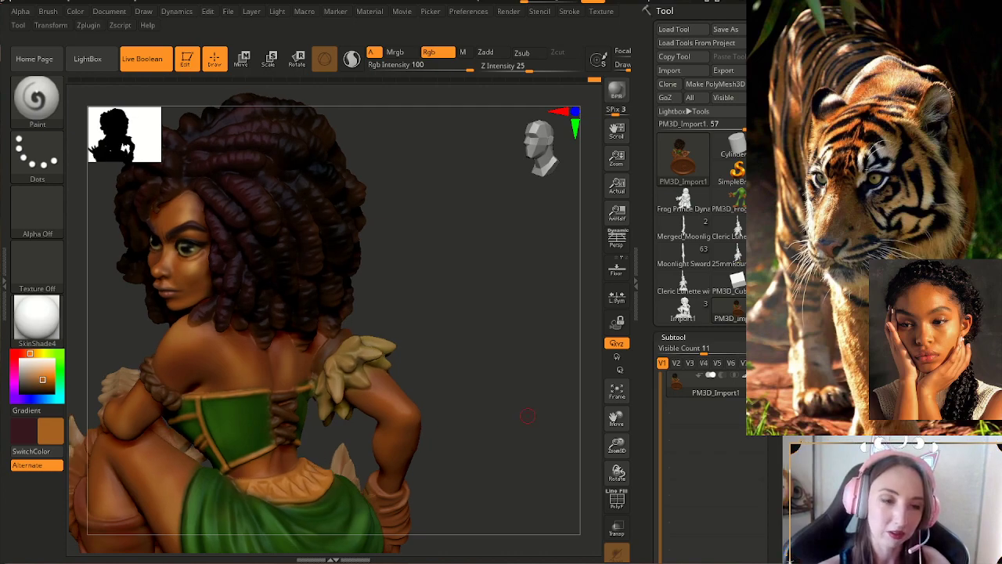
- Mix a dark golden brown (RGB 84, 61, 21) and shade the bodice trim across the back and side
key(c)
drag(45, 380, 46, 384)
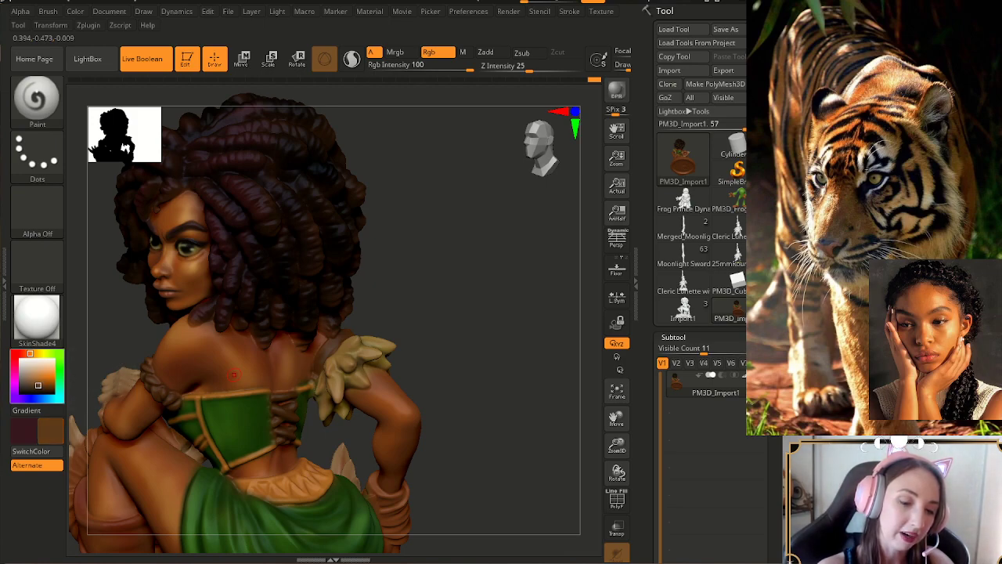
click(35, 384)
click(32, 354)
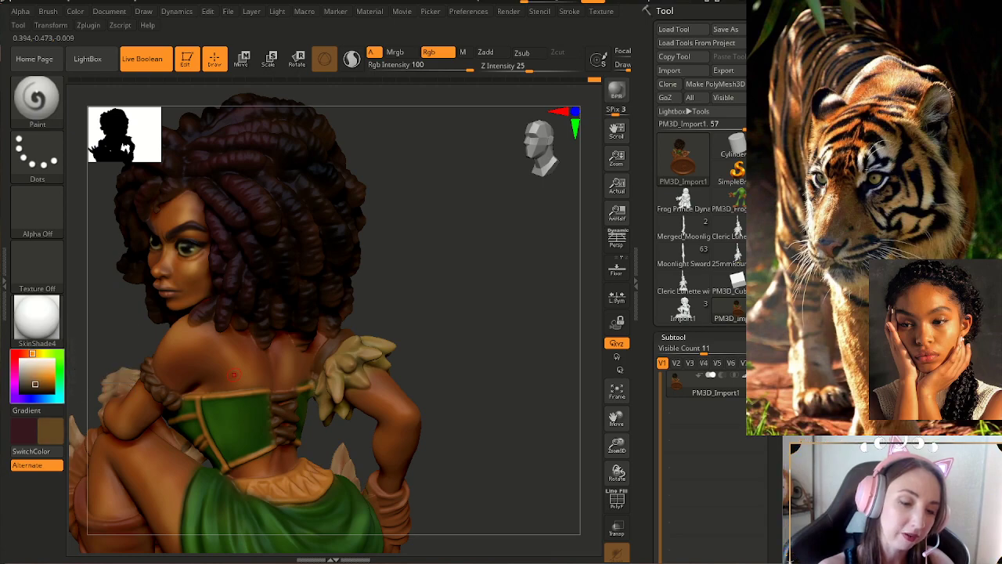
key(c)
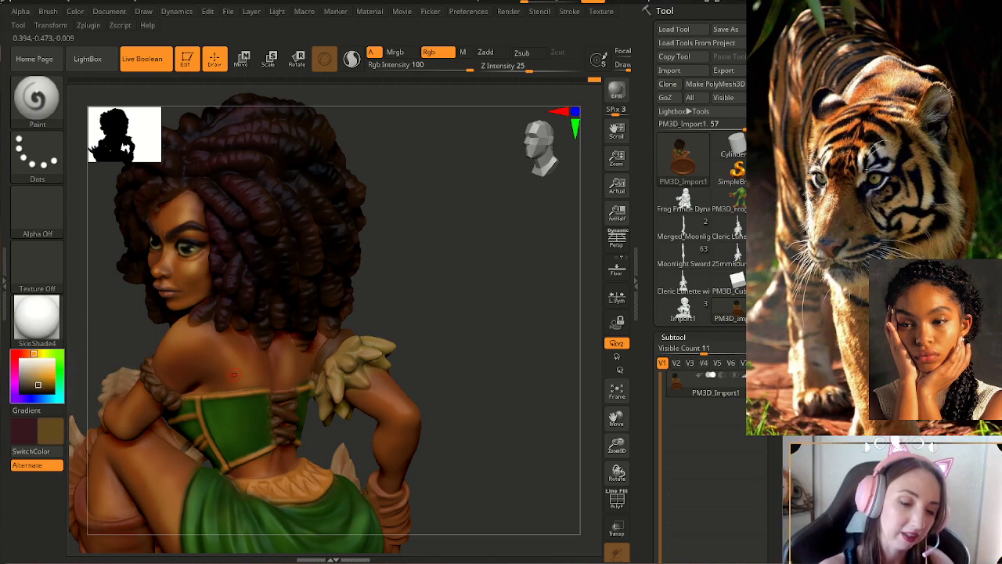
key(c)
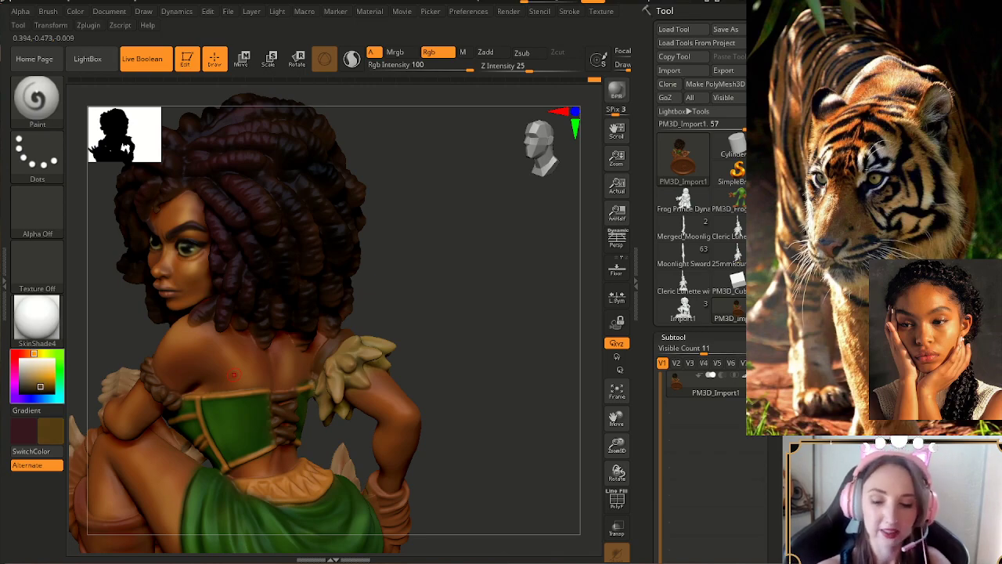
drag(485, 329, 448, 360)
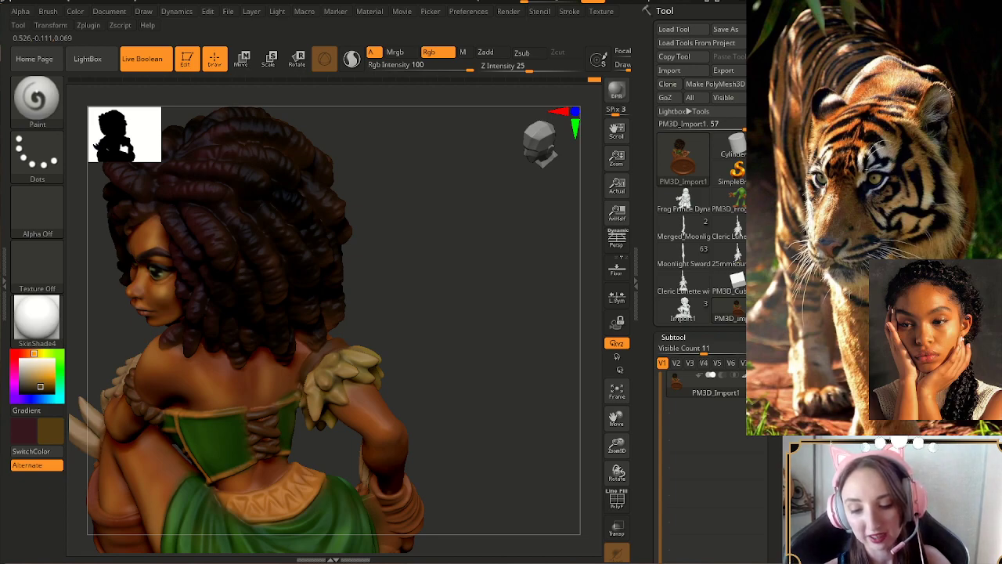
drag(478, 313, 532, 315)
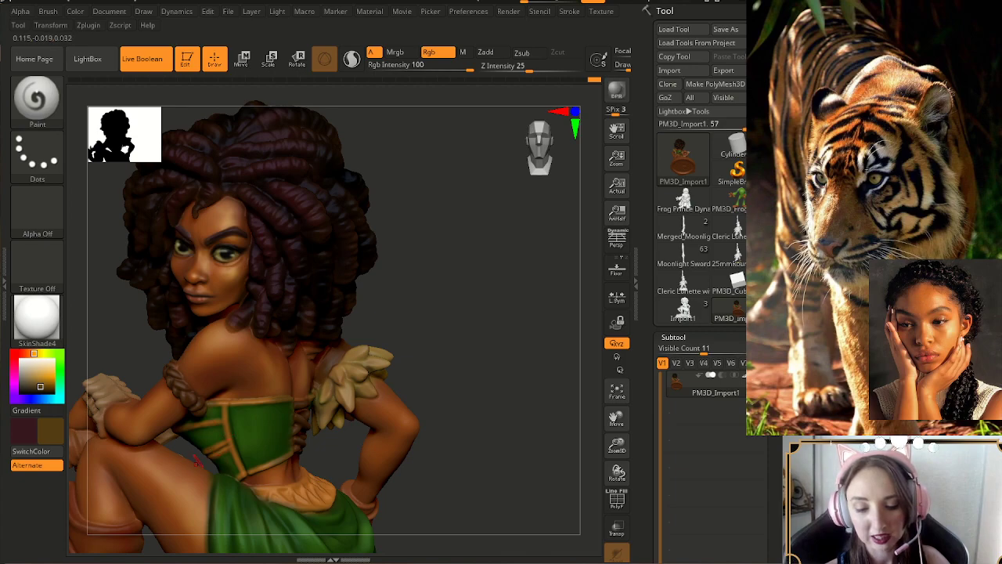
right_drag(344, 384, 362, 384)
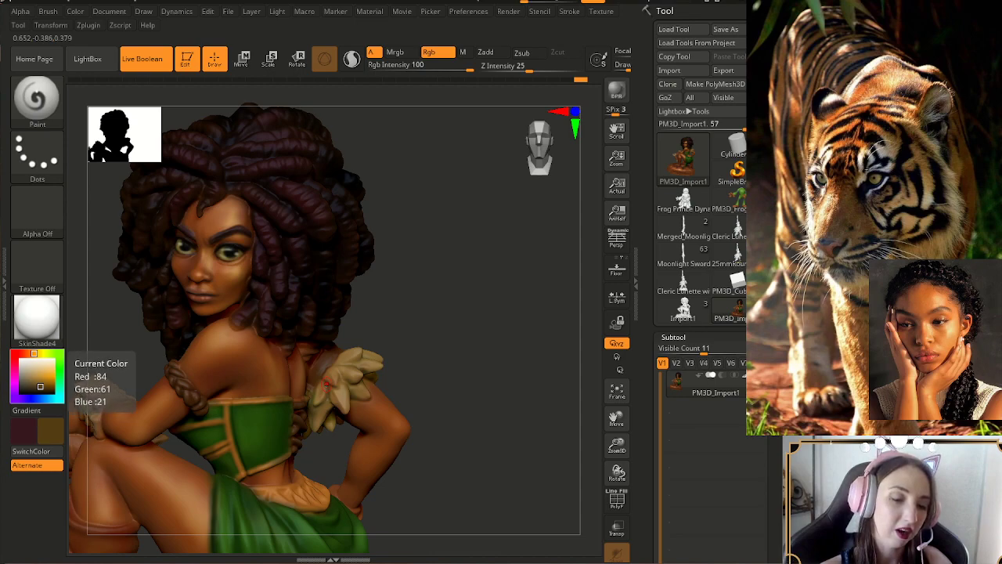
- Mix a light golden tan and highlight the bodice's trim along the upper edge and side seams
click(43, 381)
click(47, 381)
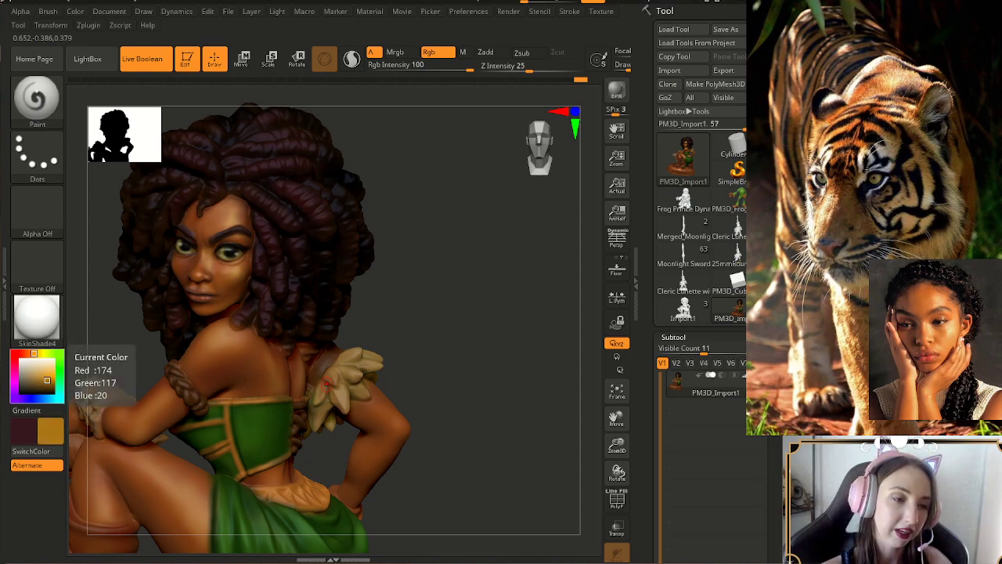
drag(48, 382, 40, 376)
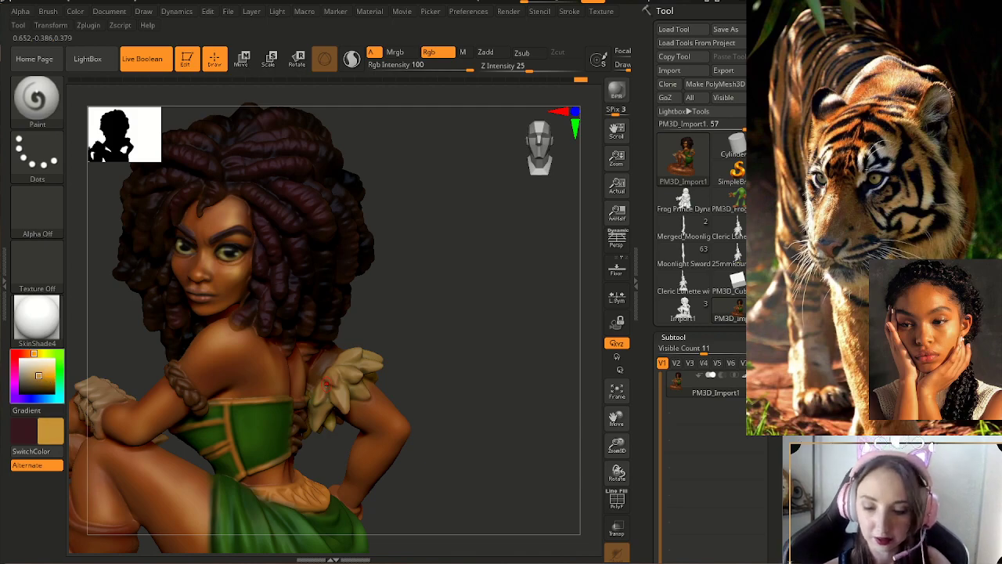
key(s)
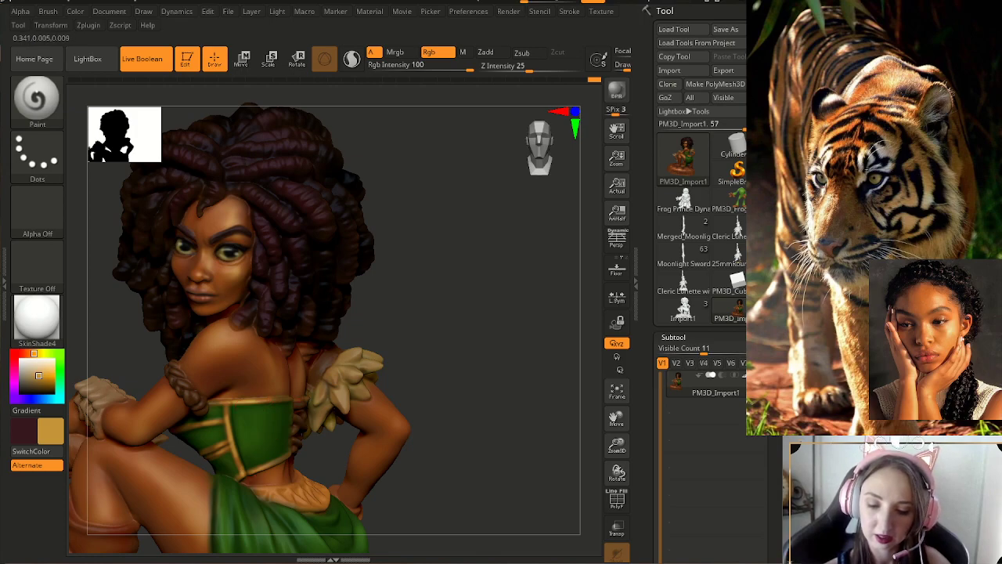
drag(617, 443, 617, 450)
mouse_move(431, 352)
mouse_down()
mouse_move(453, 318)
mouse_move(423, 321)
mouse_move(432, 327)
mouse_up()
drag(540, 450, 473, 453)
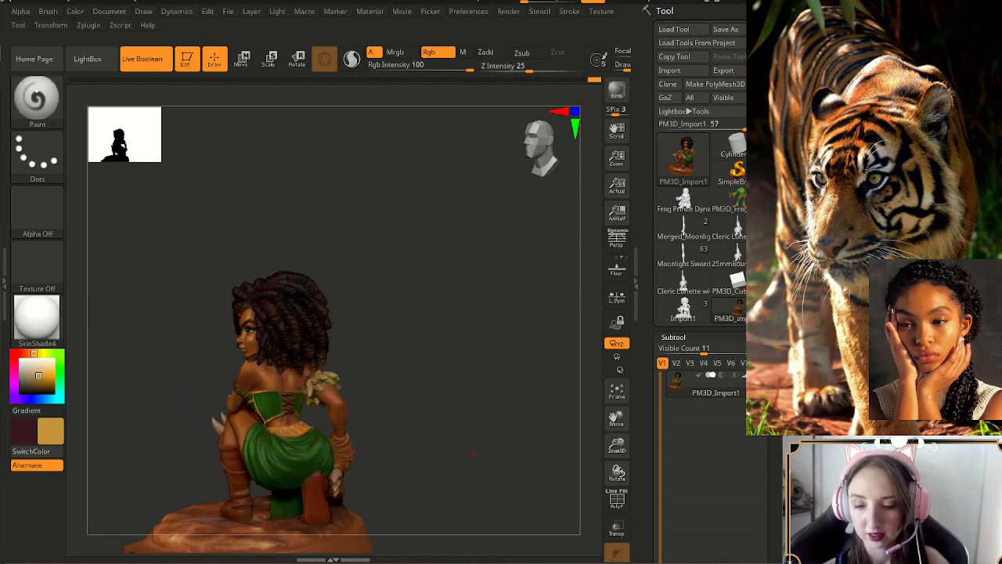
- Sample a dark reddish brown from the figure and deepen the bodice trim's shadows around the back lacing
drag(617, 444, 617, 487)
alt+drag(526, 375, 514, 414)
key(c)
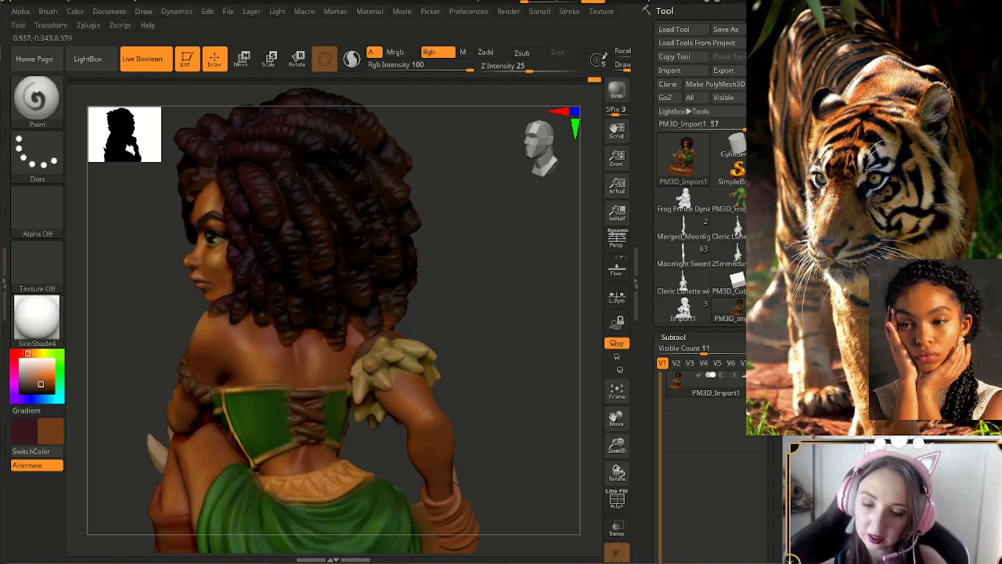
drag(501, 353, 516, 379)
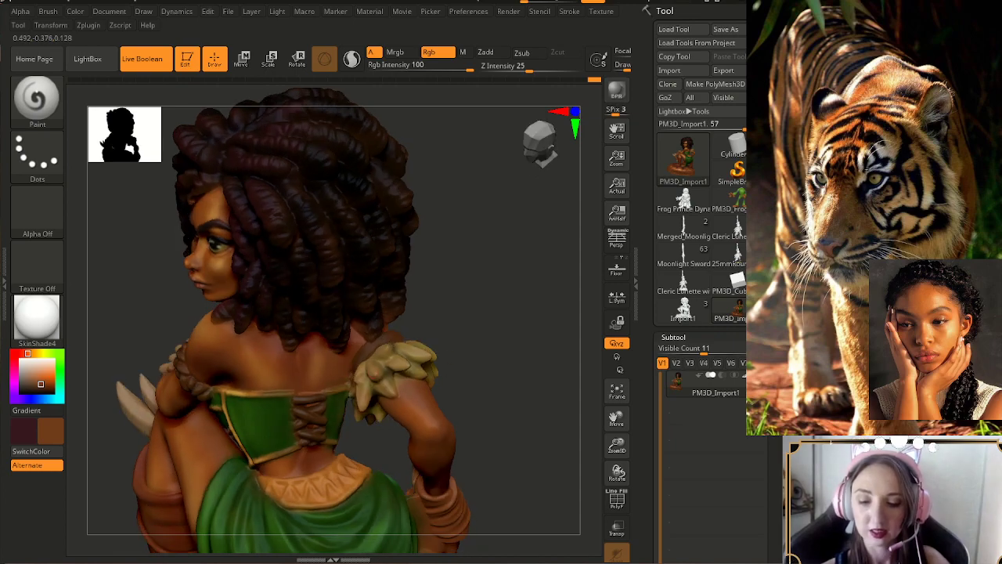
drag(498, 435, 490, 407)
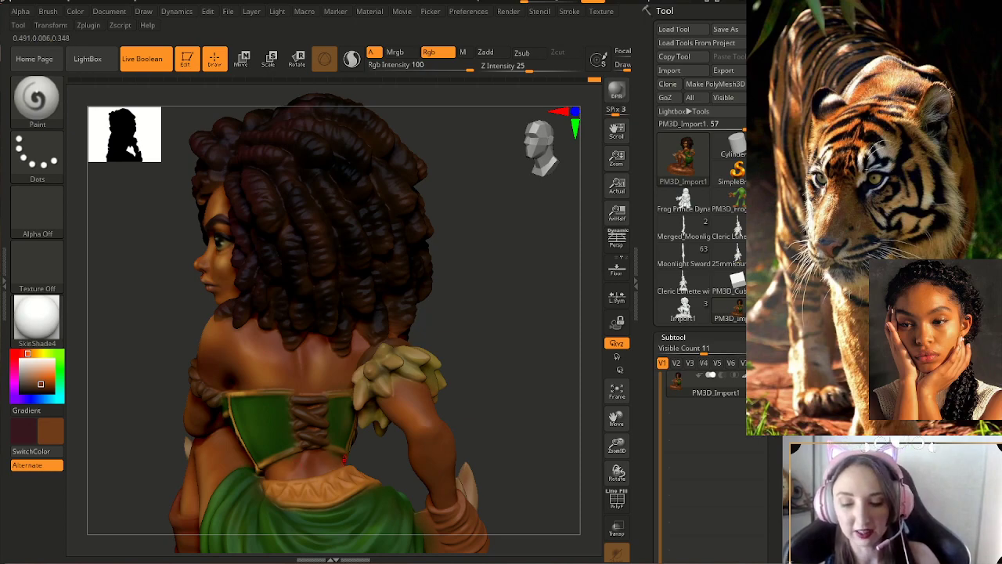
drag(398, 453, 496, 451)
drag(617, 445, 615, 409)
drag(501, 450, 523, 451)
alt+drag(523, 451, 507, 479)
drag(617, 445, 617, 474)
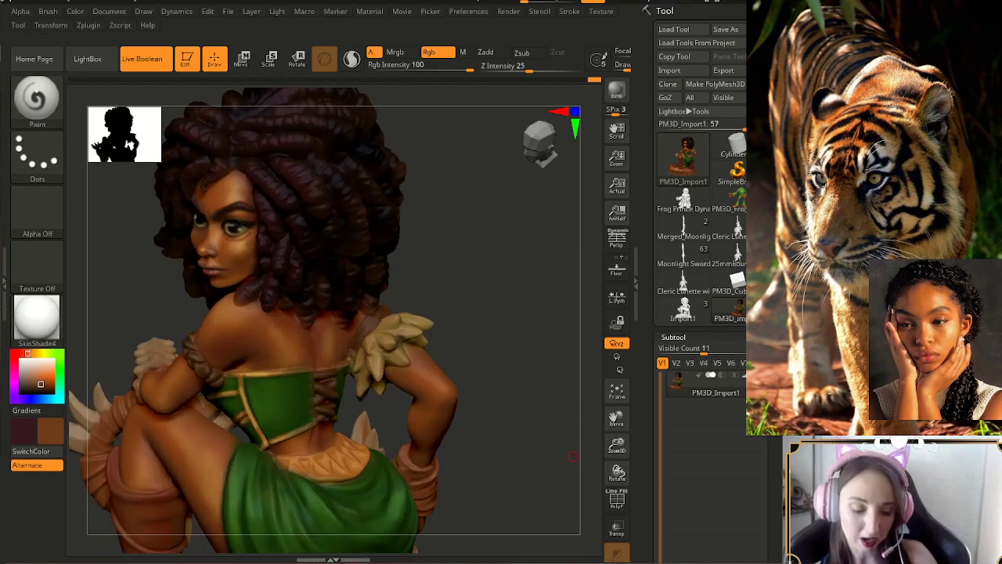
- Sample a dark green from the figure and shade the green bodice panels along the trim
key(c)
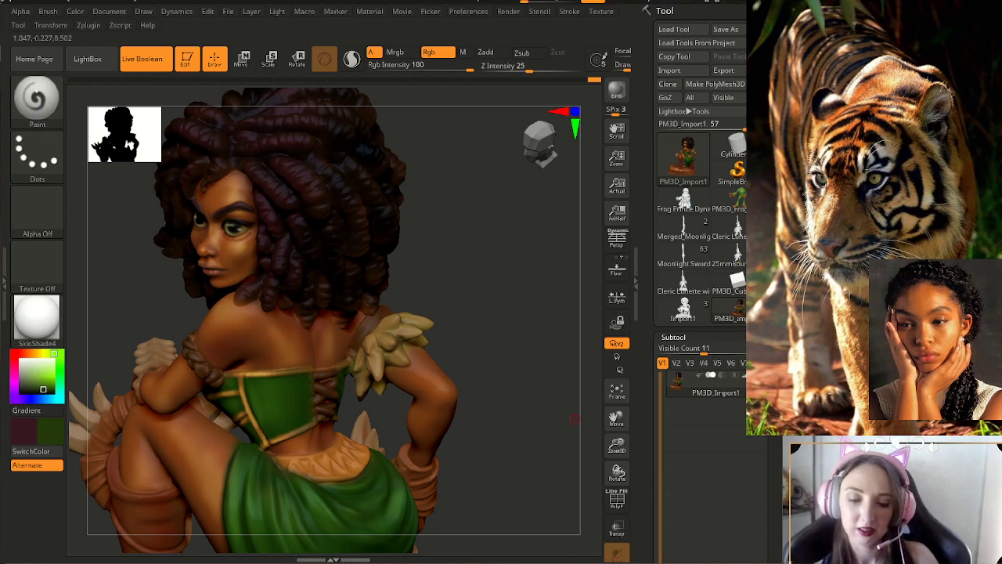
drag(565, 435, 587, 434)
mouse_move(501, 423)
mouse_down()
mouse_move(537, 422)
mouse_move(472, 422)
mouse_up()
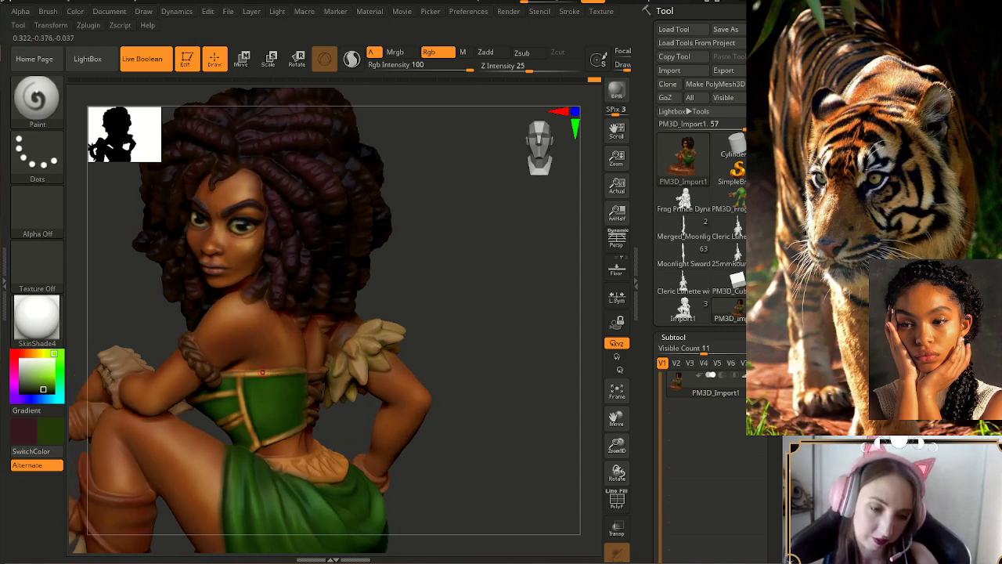
- Sample the trim colour, shift it to a deeper reddish brown, and shade the edges of the bodice trim
key(c)
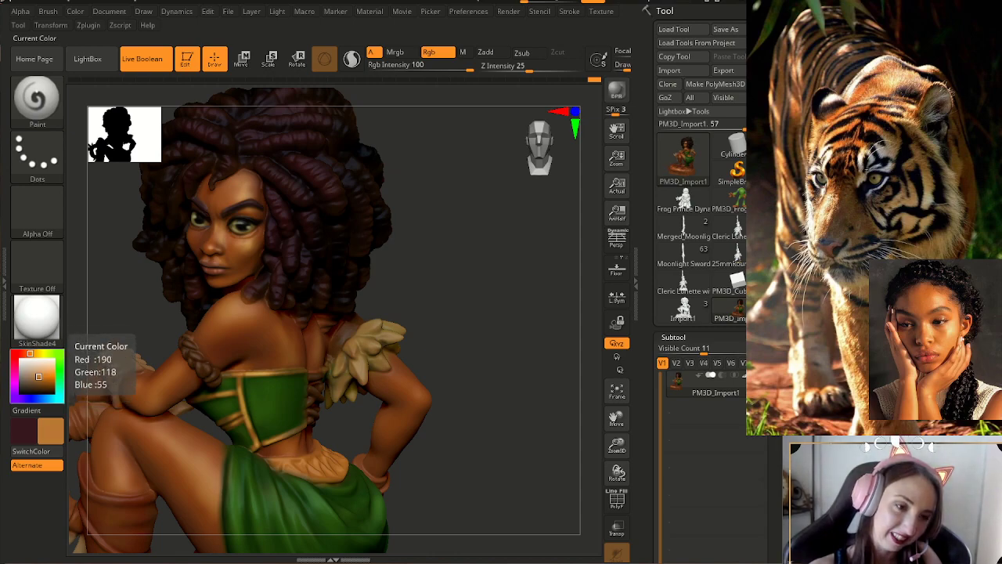
click(26, 353)
click(41, 381)
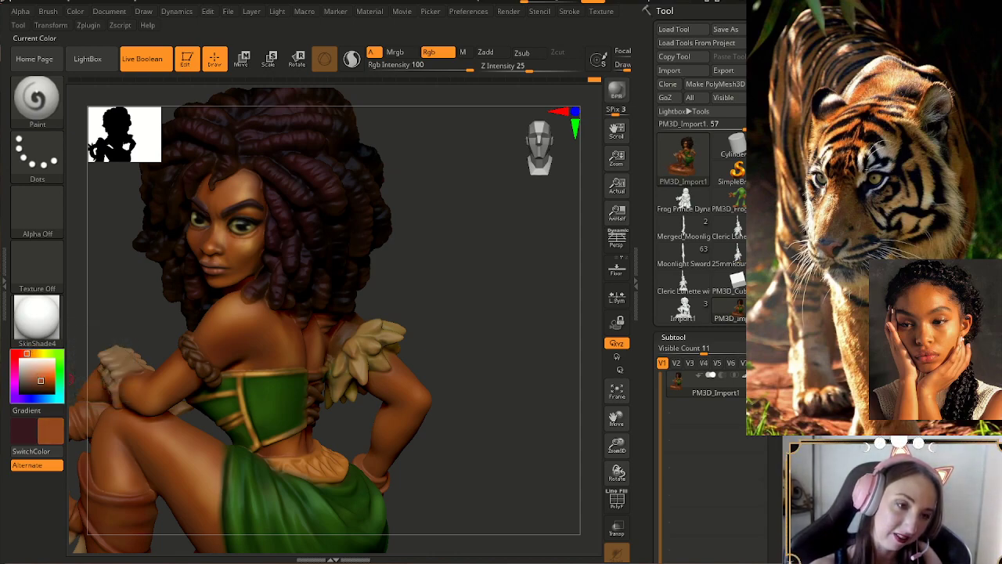
drag(70, 379, 266, 375)
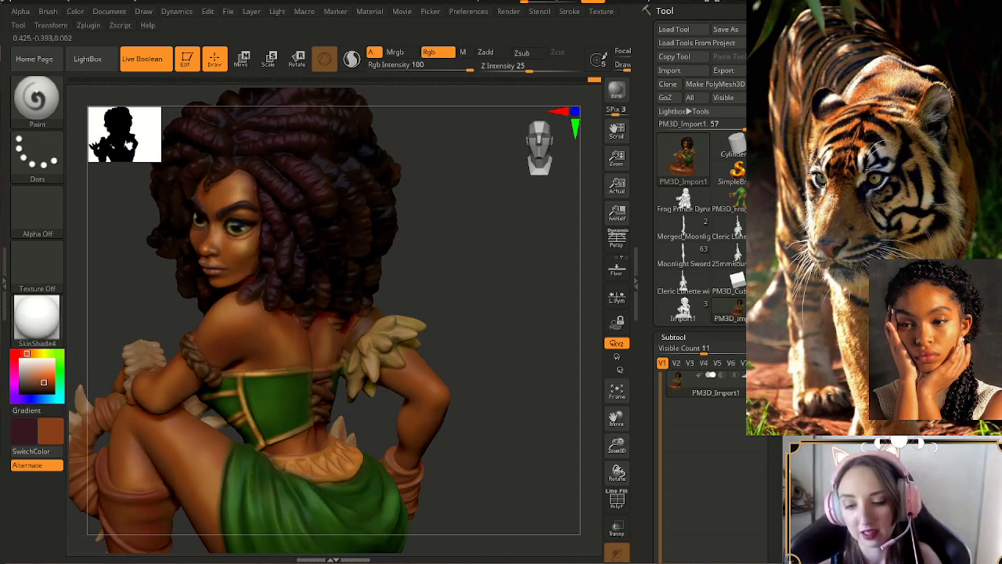
right_drag(300, 368, 232, 375)
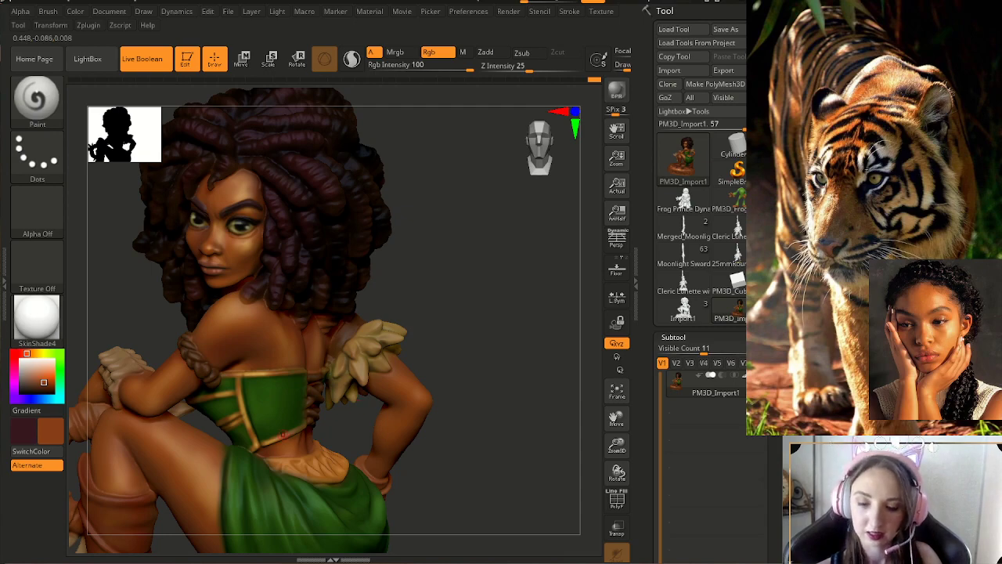
right_drag(283, 434, 265, 378)
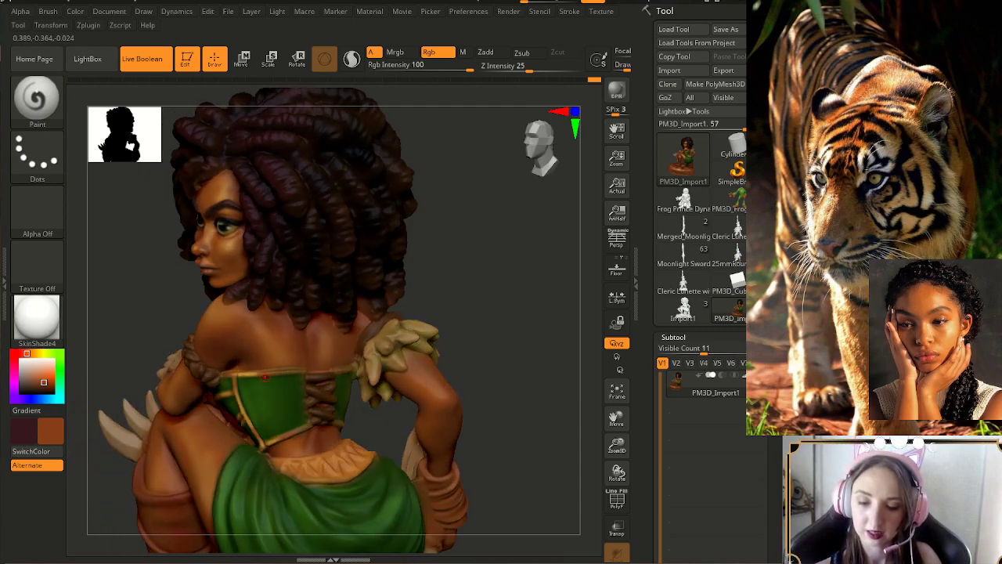
drag(617, 443, 617, 455)
right_drag(344, 353, 418, 332)
right_drag(560, 419, 465, 440)
drag(465, 440, 595, 451)
alt+drag(544, 426, 547, 466)
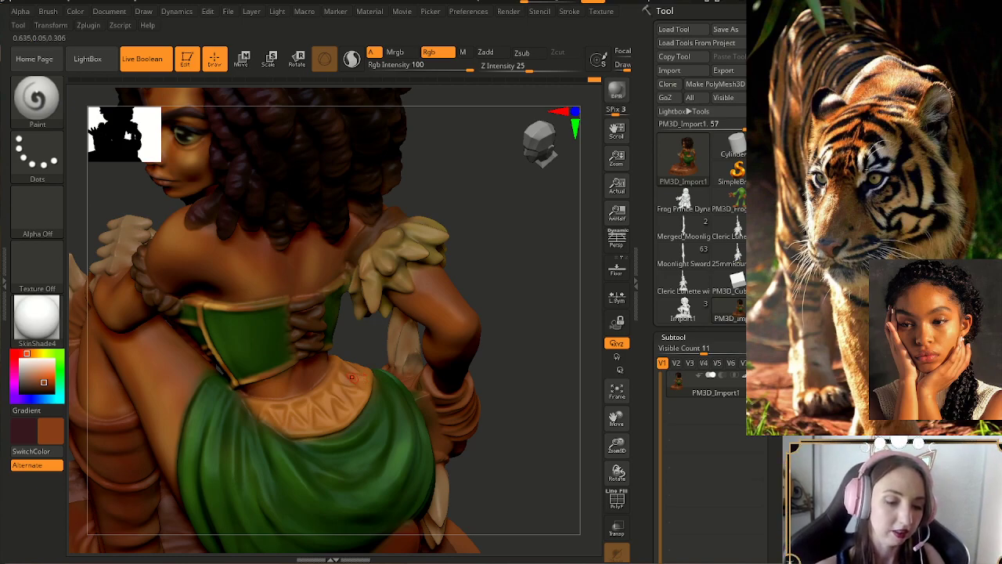
- Try shading the folds of the golden waistband with a darker reddish brown, and undo the strokes
click(46, 387)
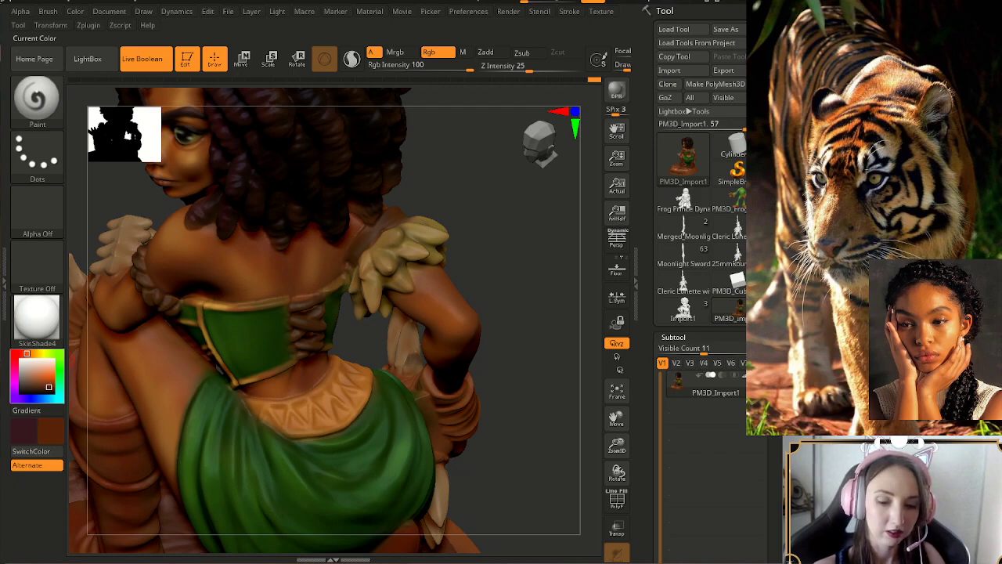
key(s)
drag(525, 376, 568, 365)
mouse_move(617, 445)
mouse_down()
mouse_move(570, 483)
mouse_move(578, 453)
mouse_up()
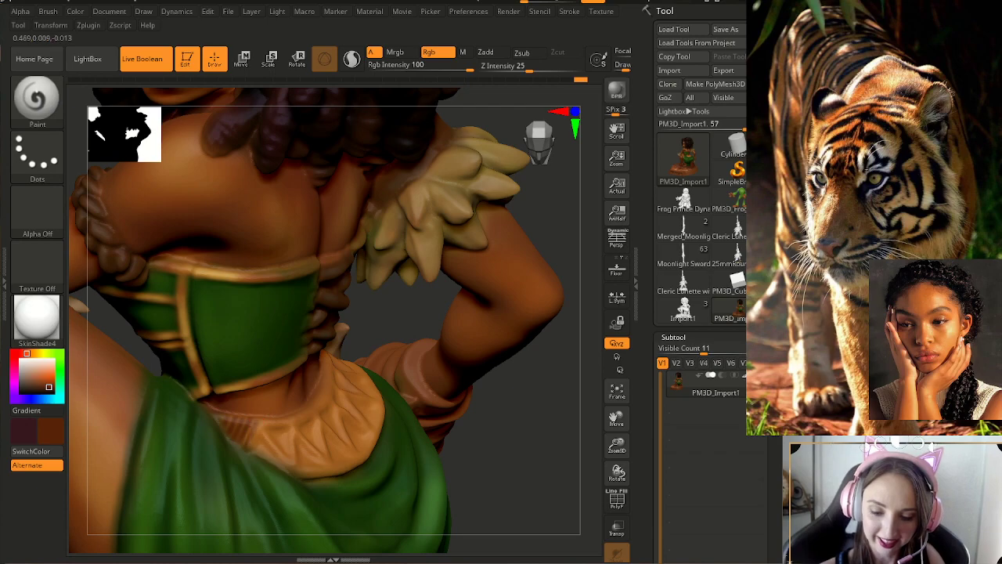
drag(508, 443, 486, 467)
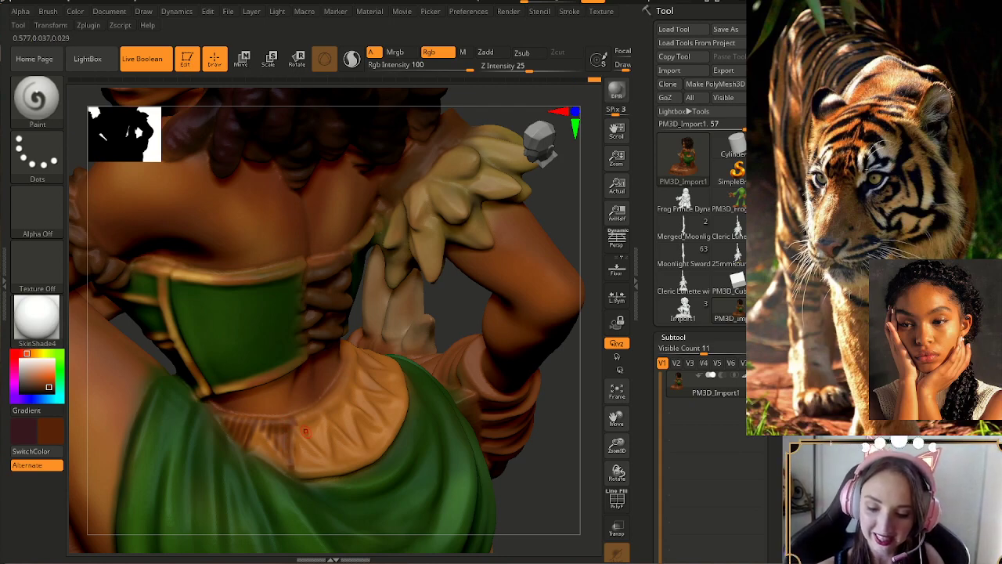
drag(588, 426, 548, 444)
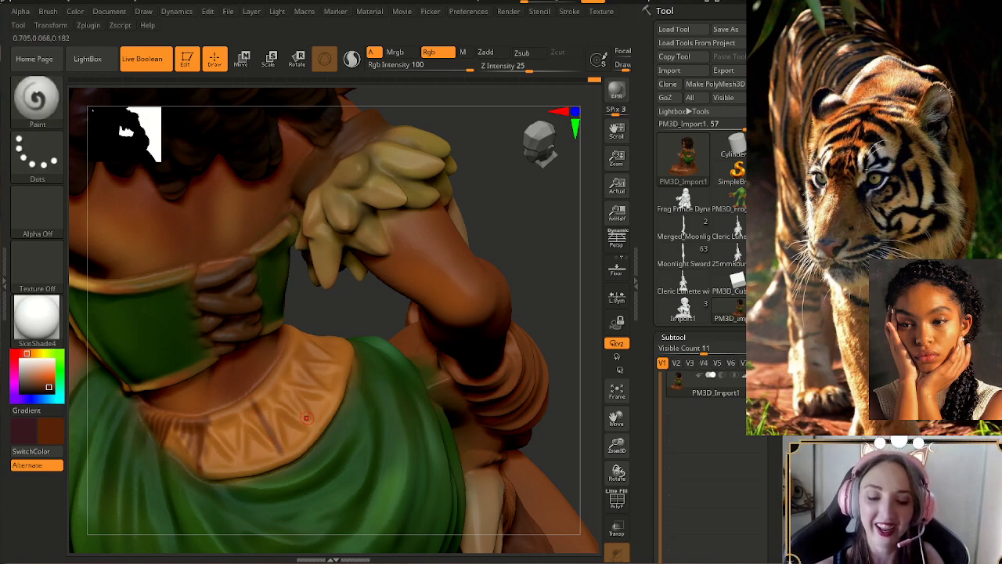
key(ctrl)
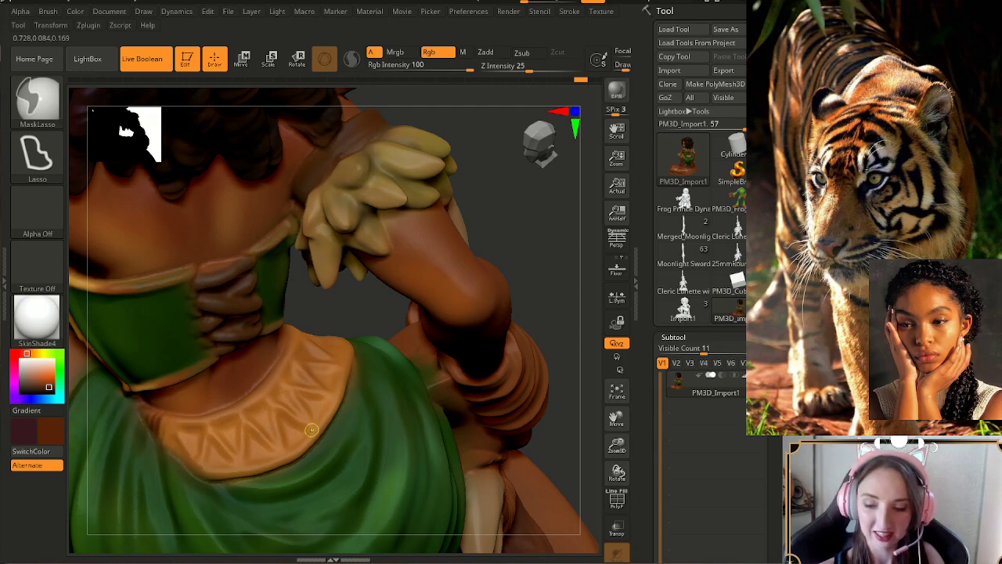
- Try darkening a single triangular recess at the waistband's edge with the dark reddish brown, and undo the stroke
right_drag(313, 431, 360, 432)
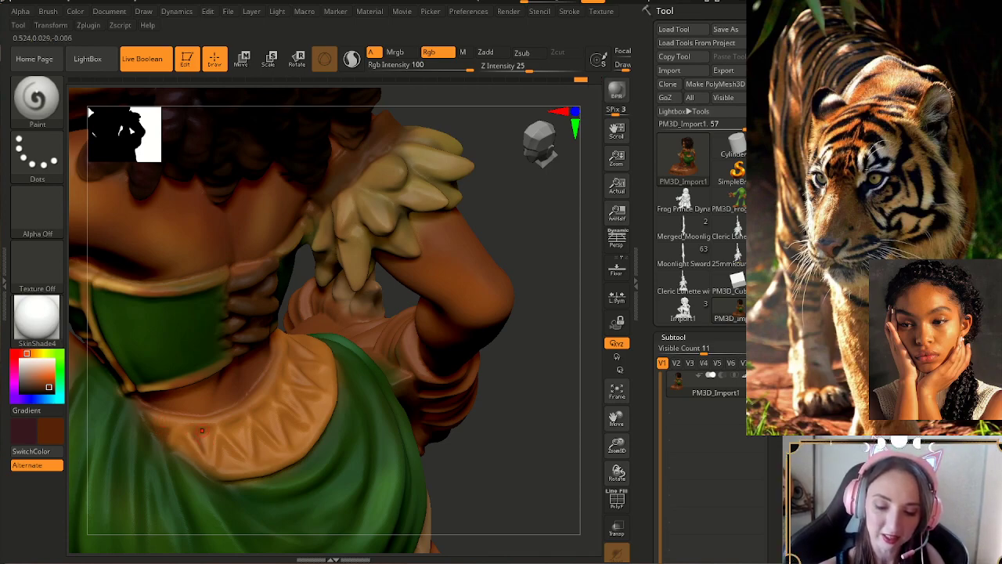
drag(208, 443, 209, 458)
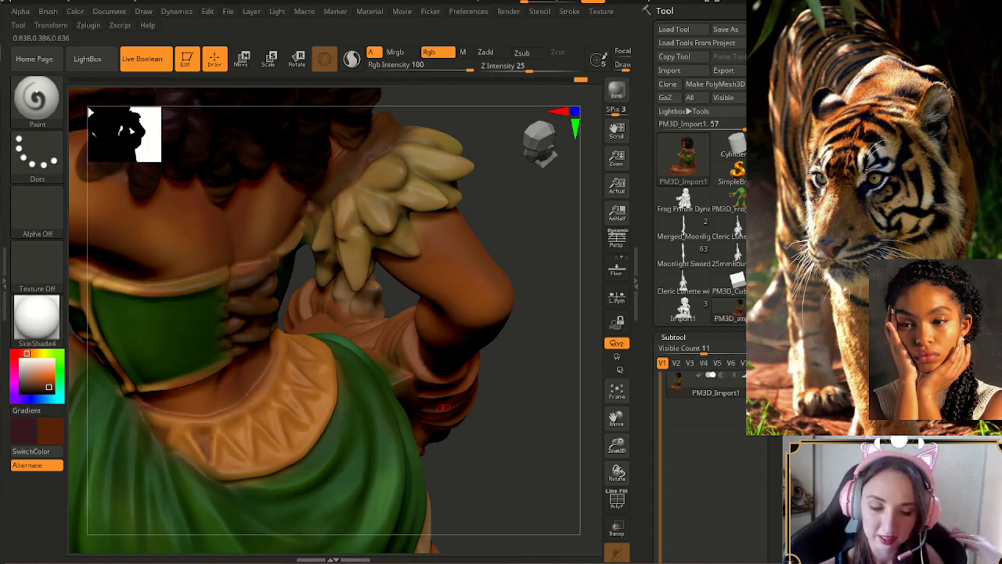
right_drag(444, 408, 403, 409)
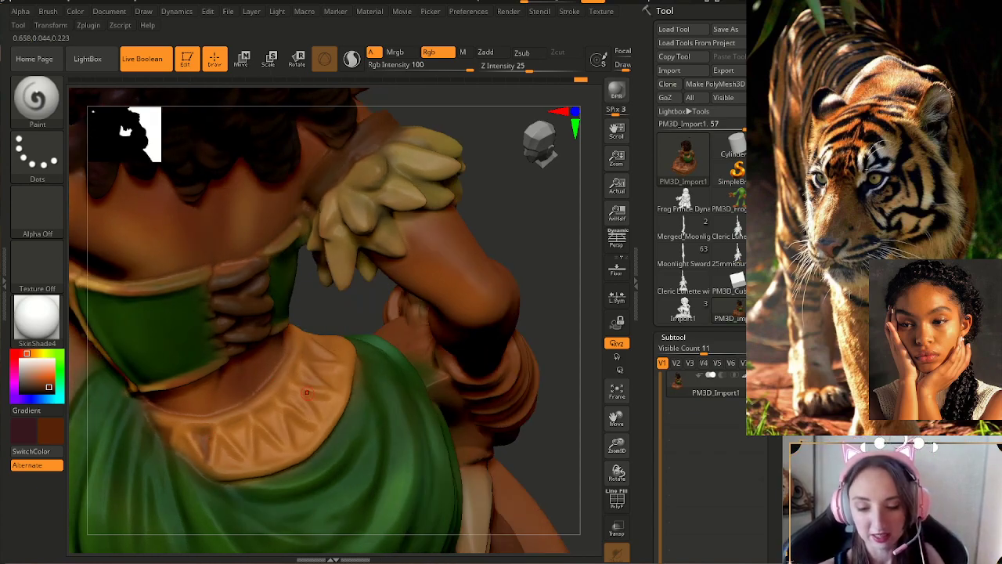
key(ctrl)
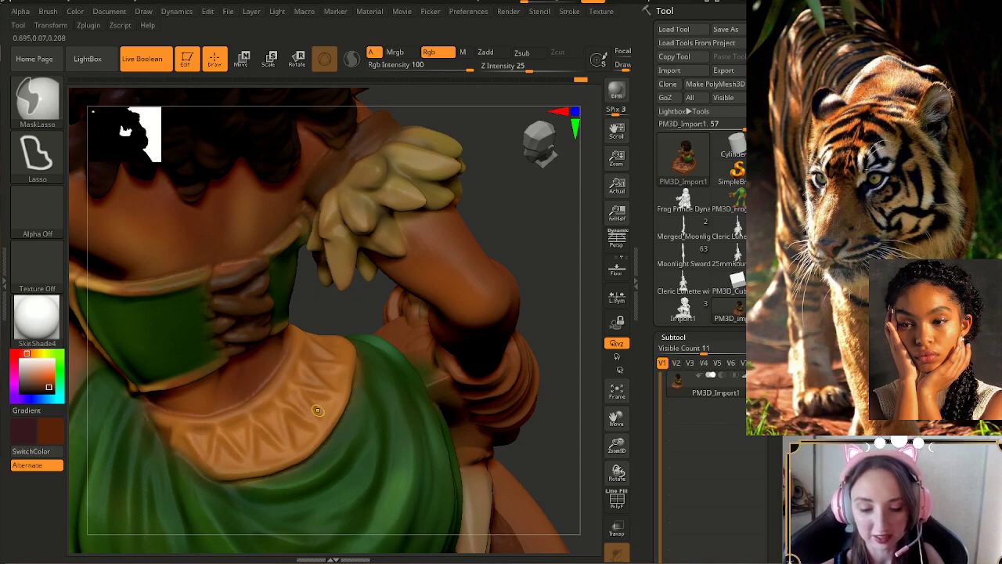
mouse_move(616, 473)
mouse_down()
mouse_move(576, 431)
mouse_move(534, 429)
mouse_up()
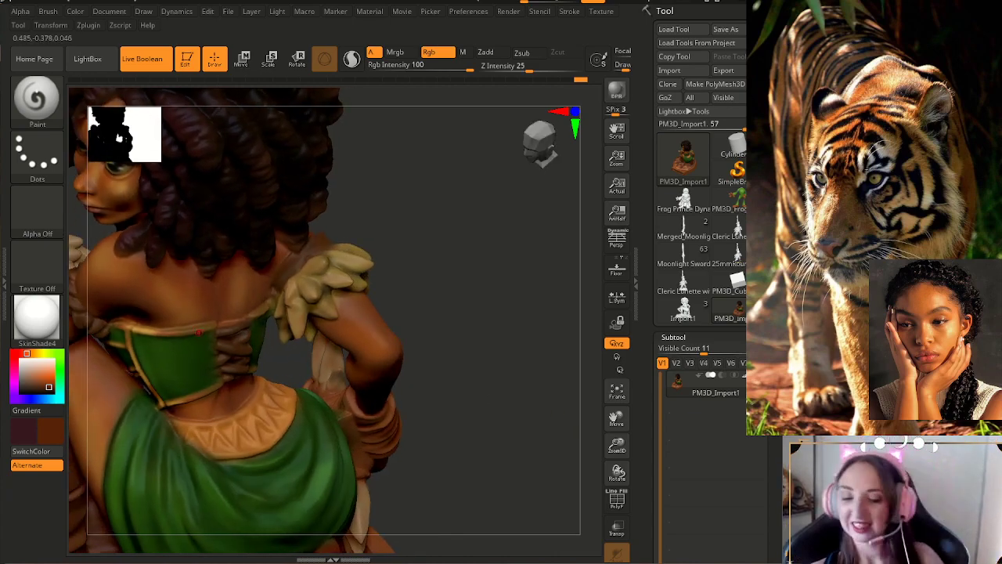
- Sample a dark green from the figure and paint it into the zigzag recesses along the back of the waistband
drag(617, 444, 617, 432)
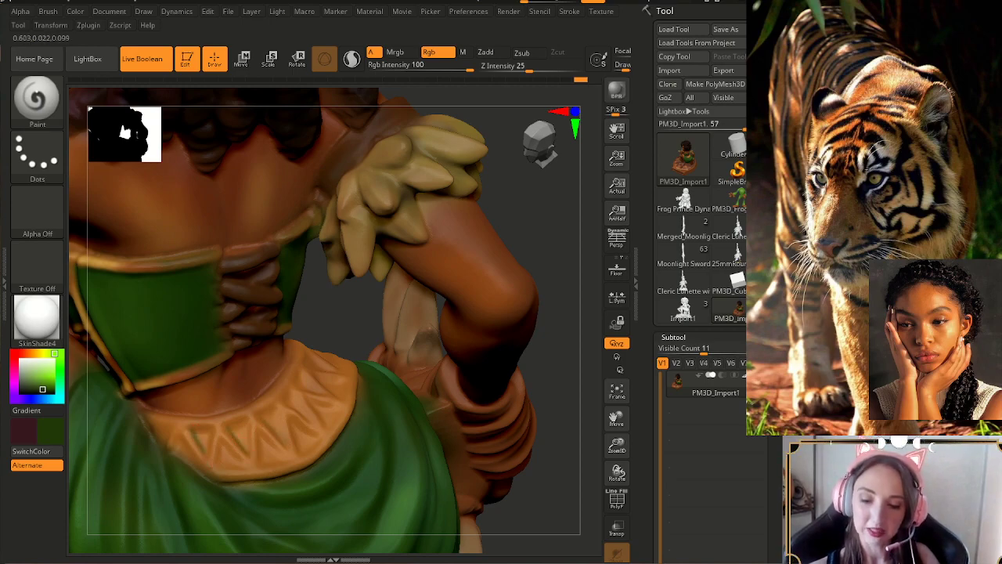
drag(560, 366, 306, 410)
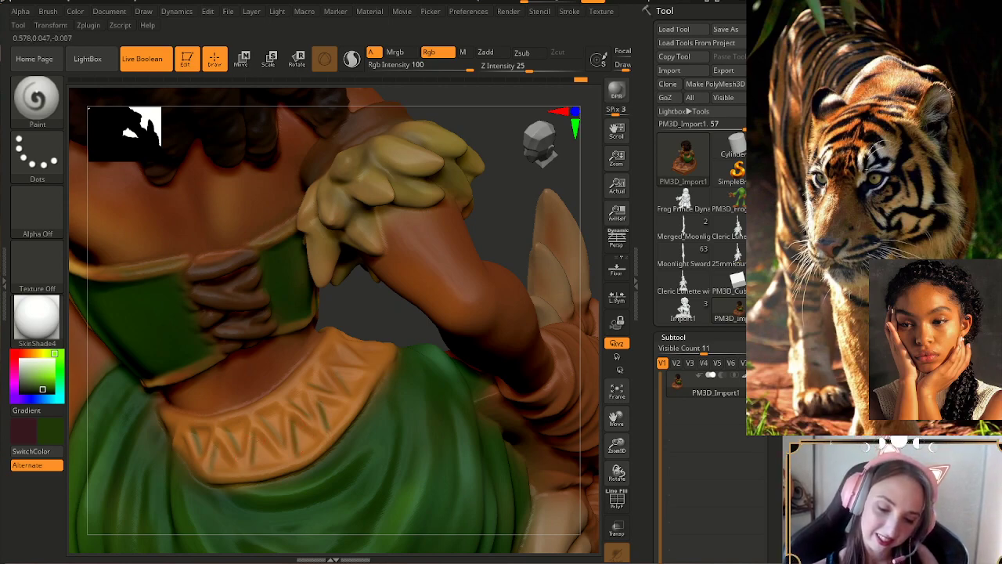
drag(191, 480, 194, 482)
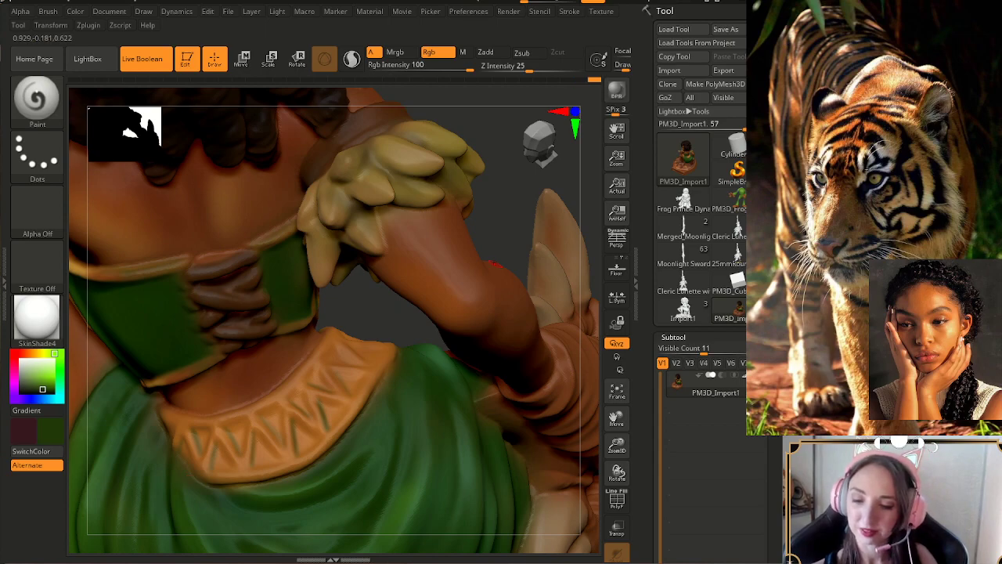
right_drag(342, 341, 344, 363)
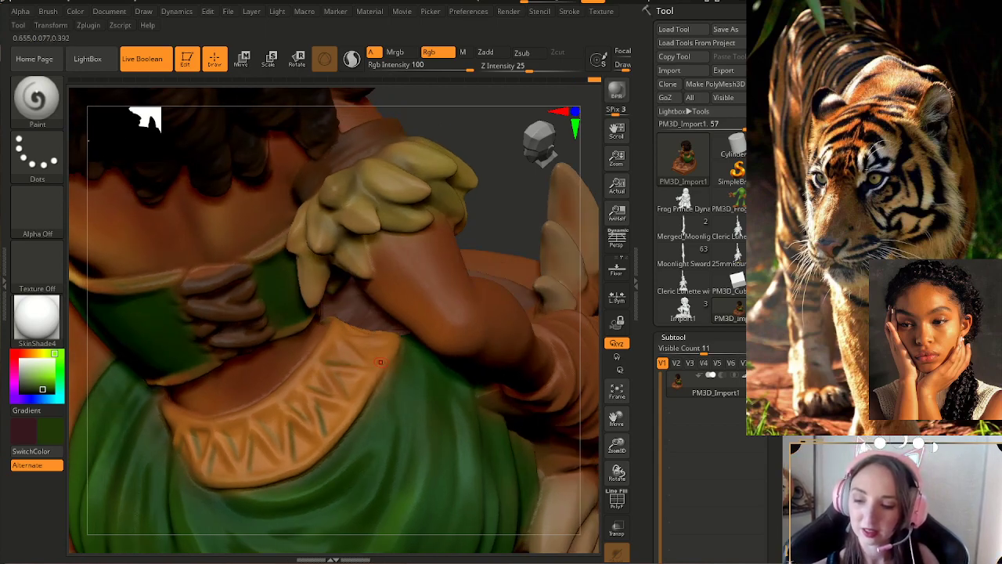
mouse_move(587, 447)
mouse_down()
mouse_move(568, 428)
mouse_move(571, 439)
mouse_up()
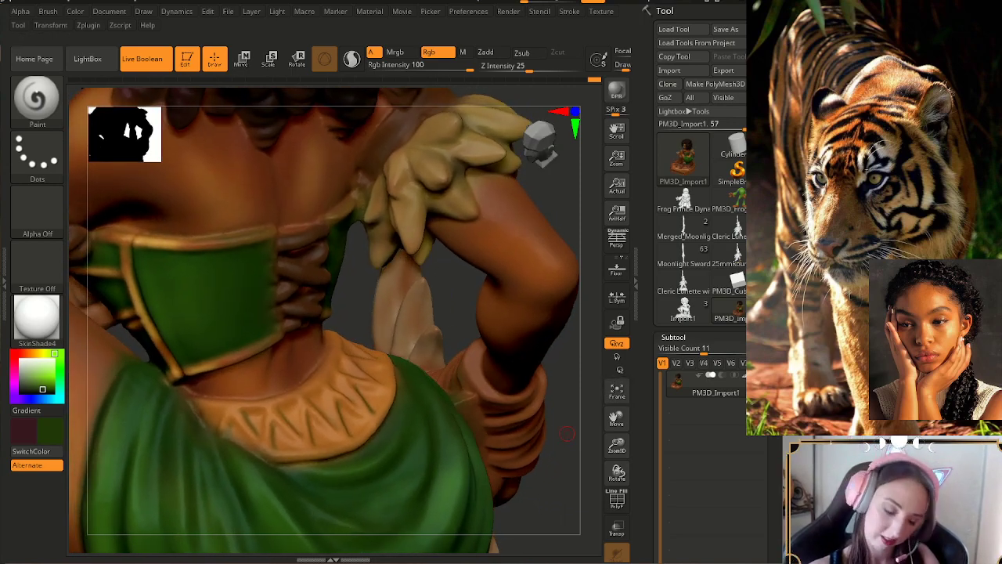
- Sample the trim's golden brown, shift it to a more saturated orange-brown, and shade the waistband around its edges and zigzag folds
key(c)
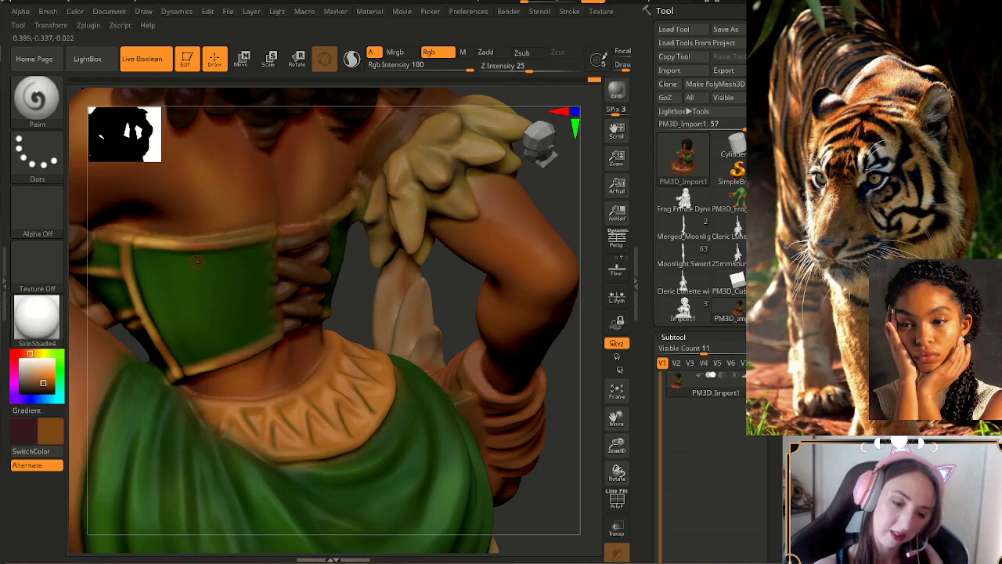
click(47, 382)
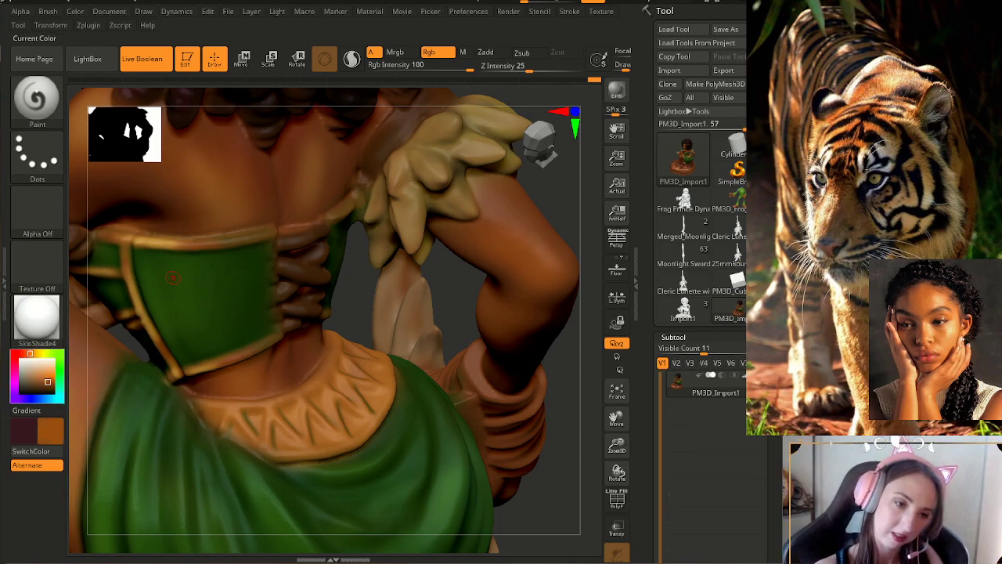
key(c)
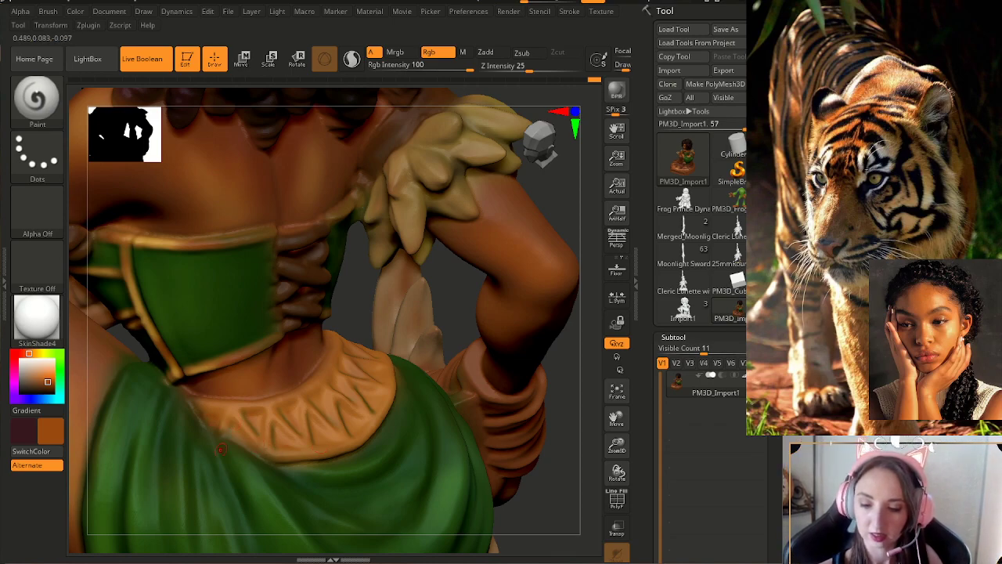
drag(570, 438, 541, 483)
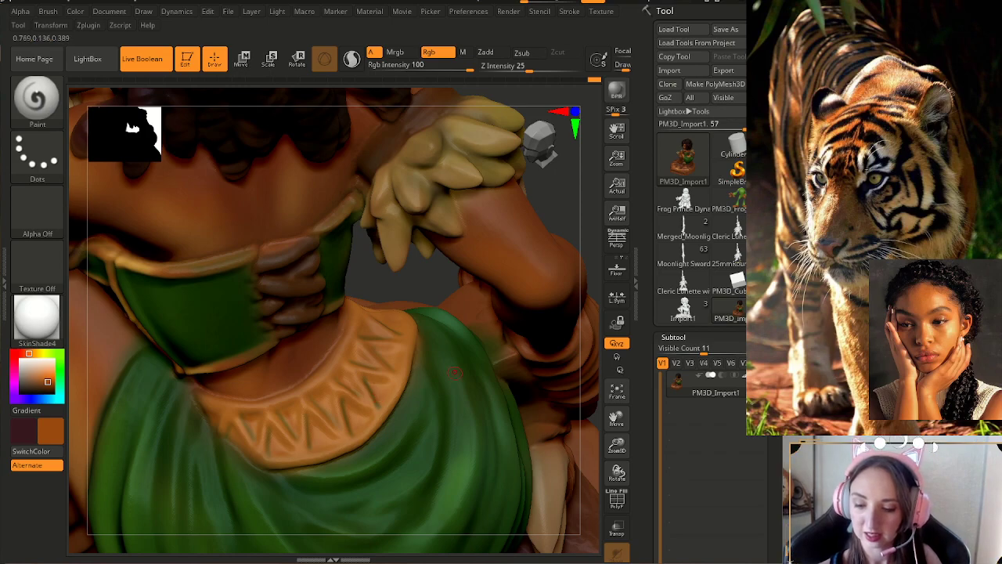
right_drag(581, 405, 552, 433)
right_drag(553, 353, 552, 400)
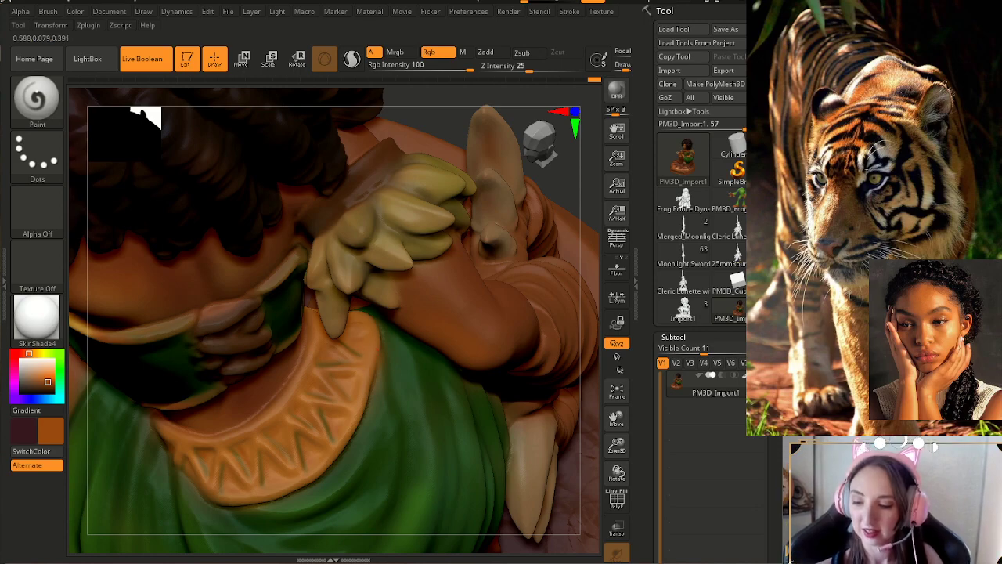
drag(617, 462, 611, 407)
drag(575, 529, 617, 483)
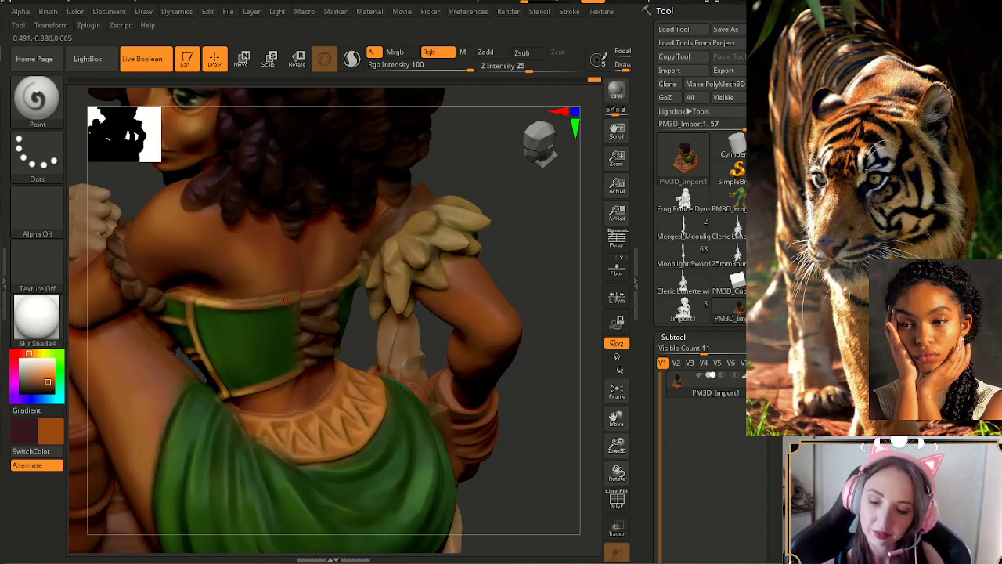
- Sample a dark golden brown from the bodice trim and deepen the shading across the waistband, adjusting the brush size
key(c)
right_drag(285, 314, 289, 454)
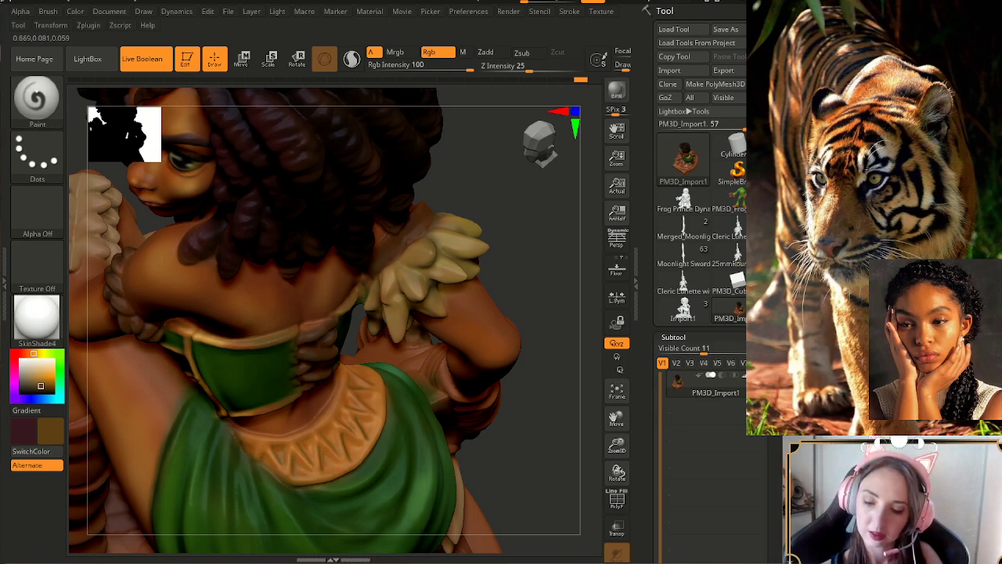
drag(525, 418, 458, 438)
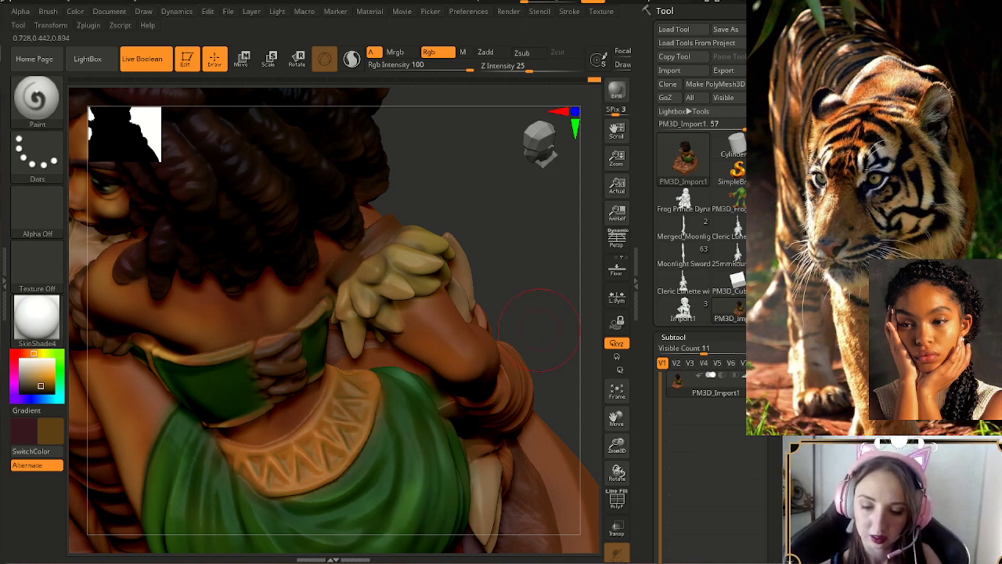
drag(540, 302, 577, 270)
key(s)
drag(317, 448, 307, 448)
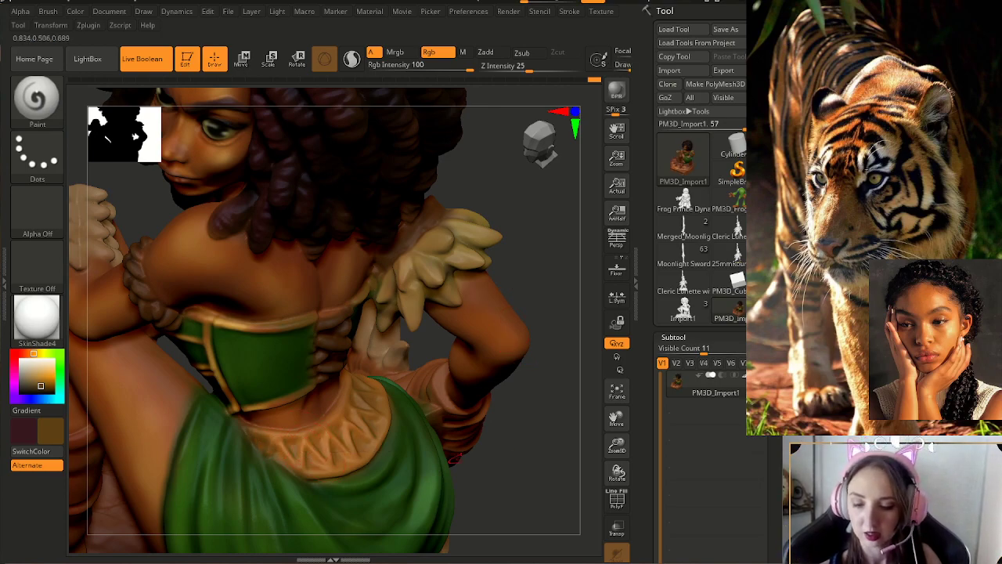
shift+drag(548, 438, 525, 391)
mouse_move(576, 427)
alt+mouse_down()
mouse_move(544, 442)
mouse_move(554, 408)
mouse_move(537, 419)
mouse_move(524, 458)
alt+mouse_up()
- Sample an olive gold from the figure, lighten it to a pale gold (RGB 205, 168, 71), and highlight the waistband's raised pleats
key(c)
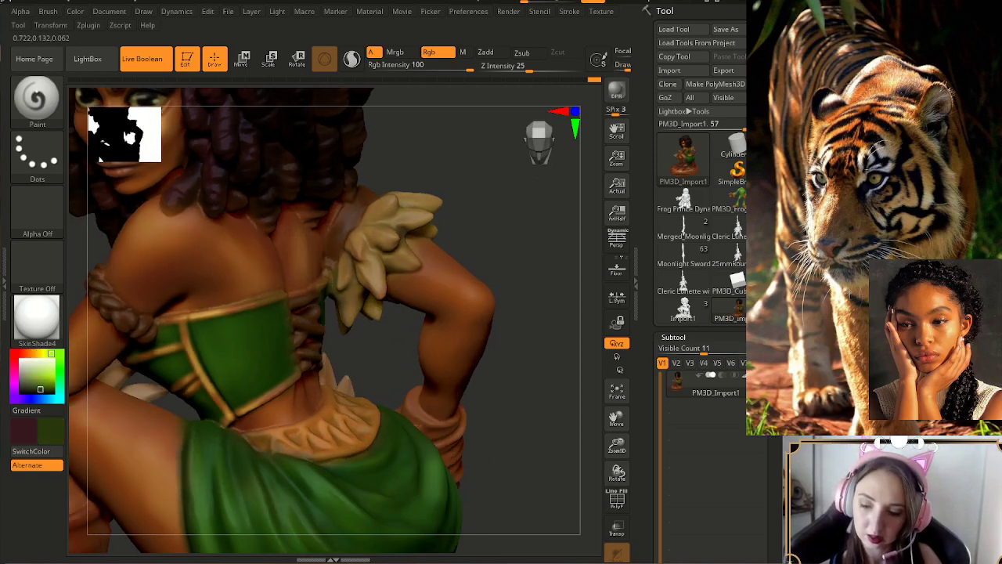
mouse_move(532, 438)
alt+mouse_down()
mouse_move(526, 356)
mouse_move(474, 352)
alt+mouse_up()
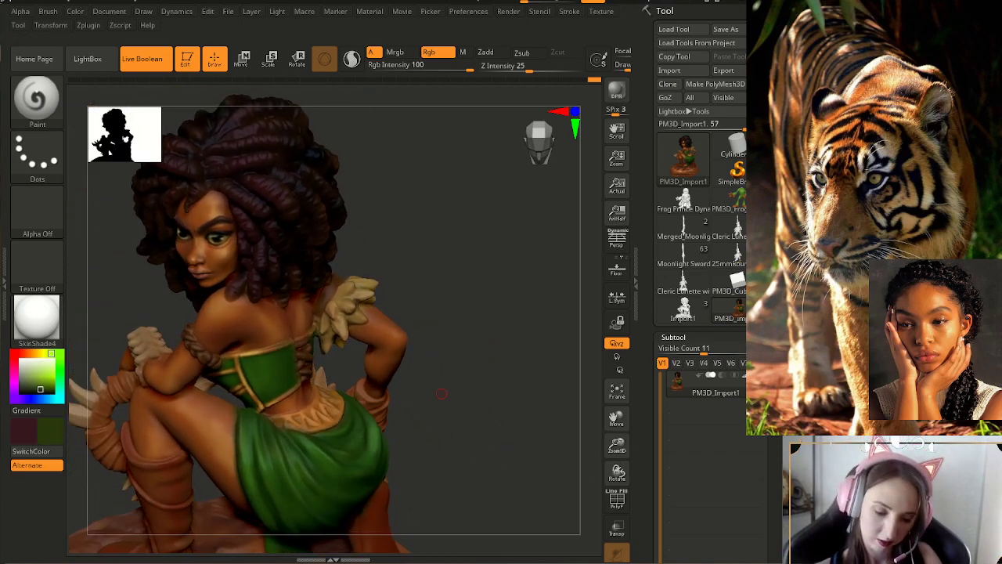
key(c)
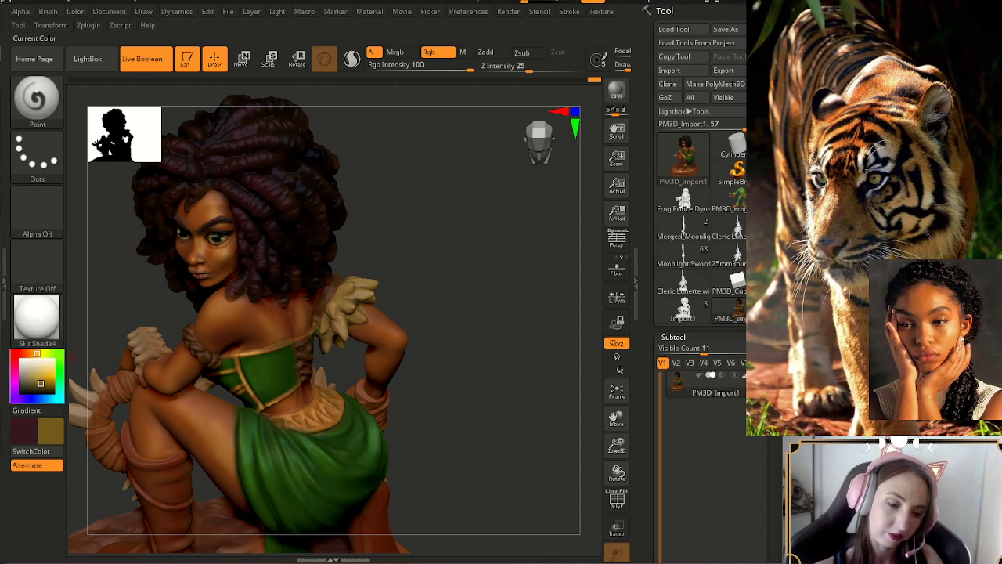
click(47, 378)
drag(47, 379, 43, 376)
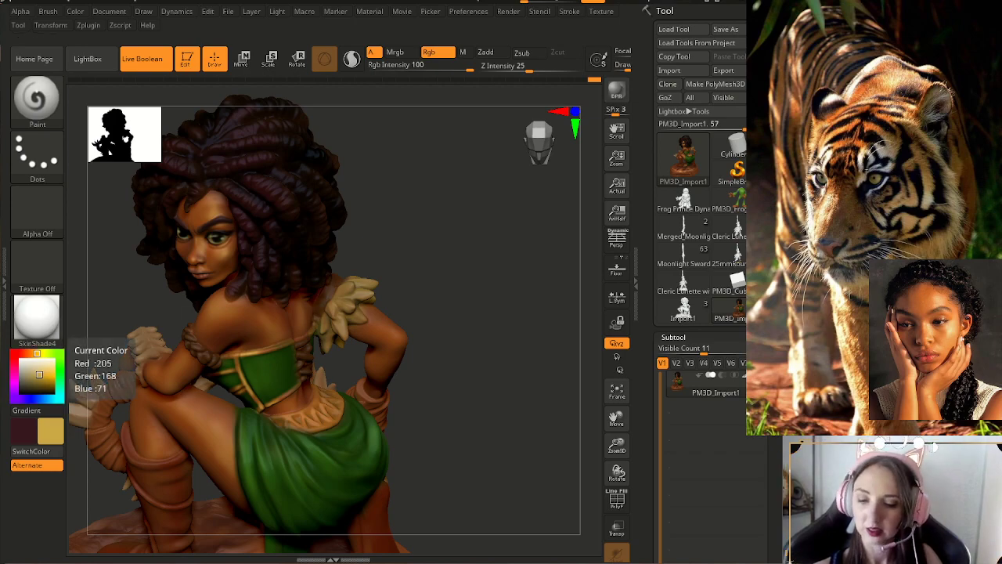
drag(617, 444, 617, 476)
right_drag(294, 366, 292, 397)
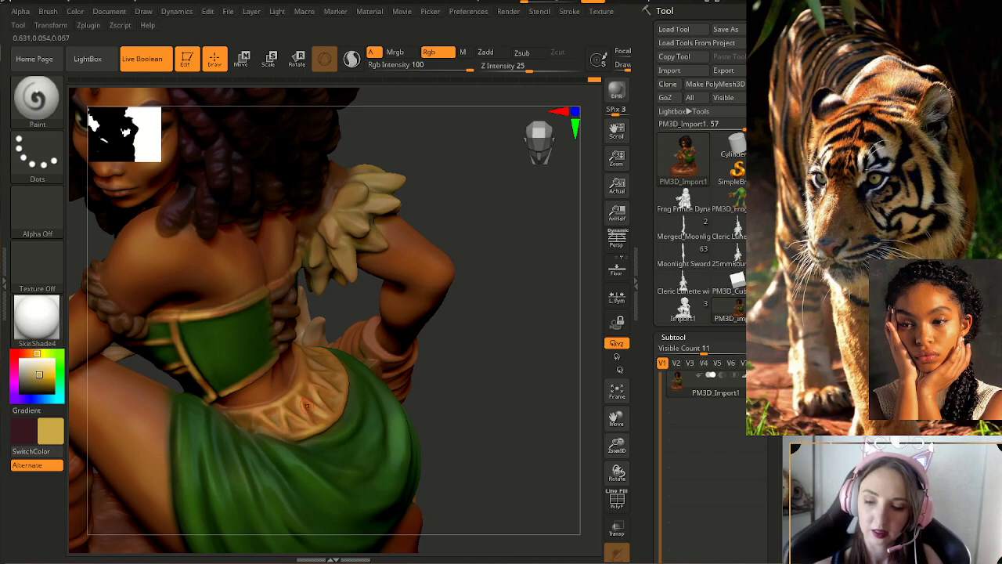
- Shift the paint colour's hue to a terracotta orange, adjust the brush size, and tint the waistband with it
drag(616, 446, 616, 388)
drag(593, 487, 617, 469)
drag(592, 429, 580, 423)
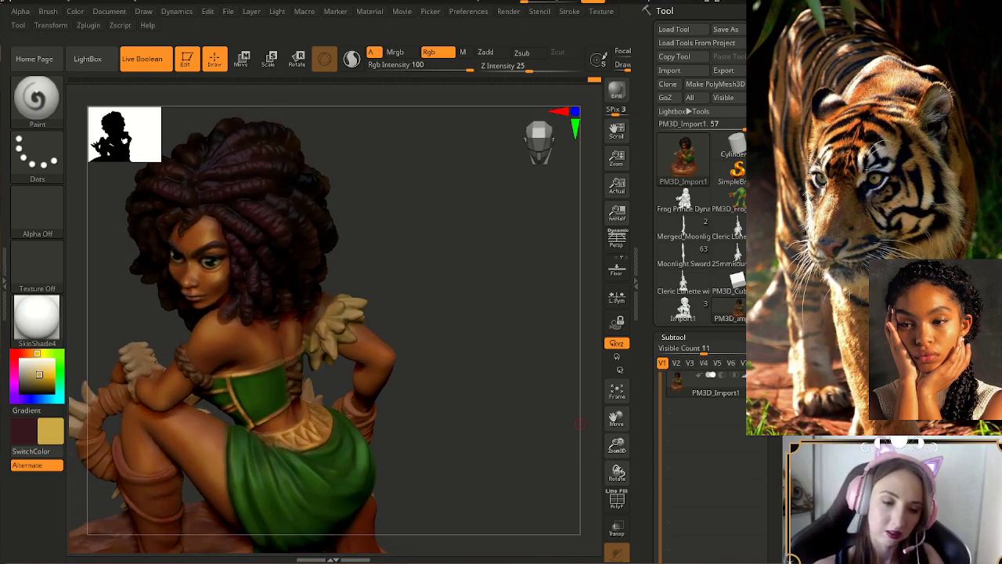
click(27, 353)
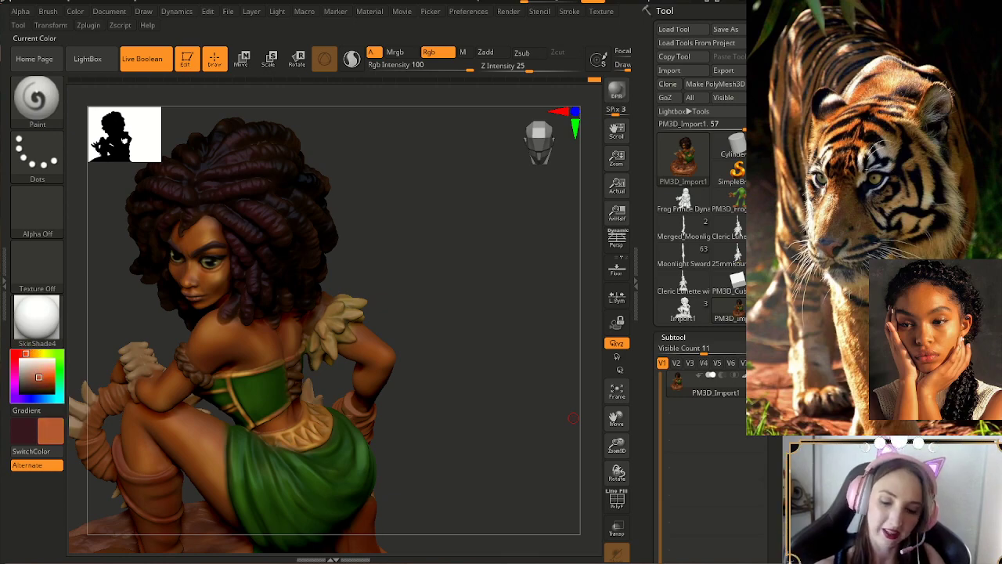
key(s)
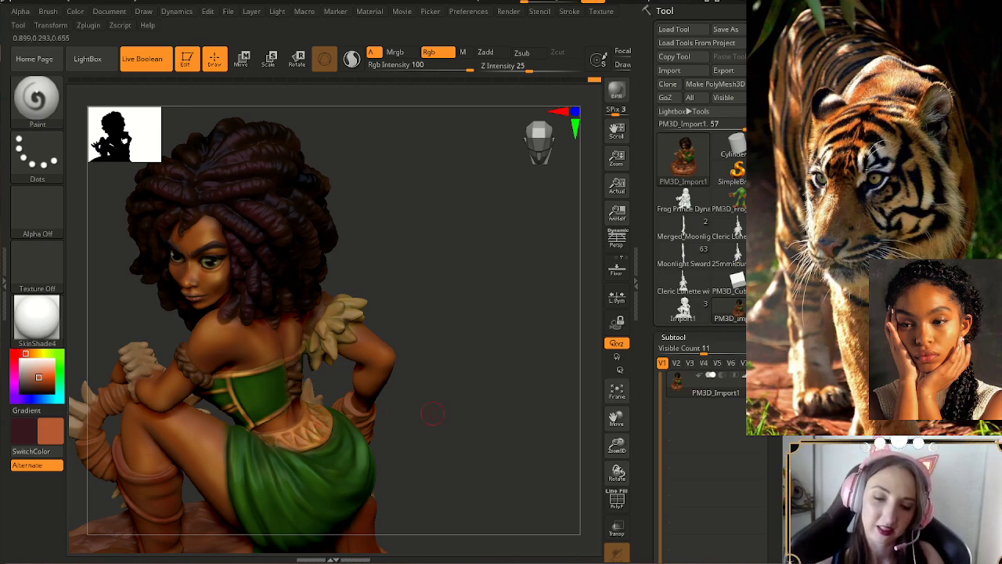
drag(425, 420, 437, 413)
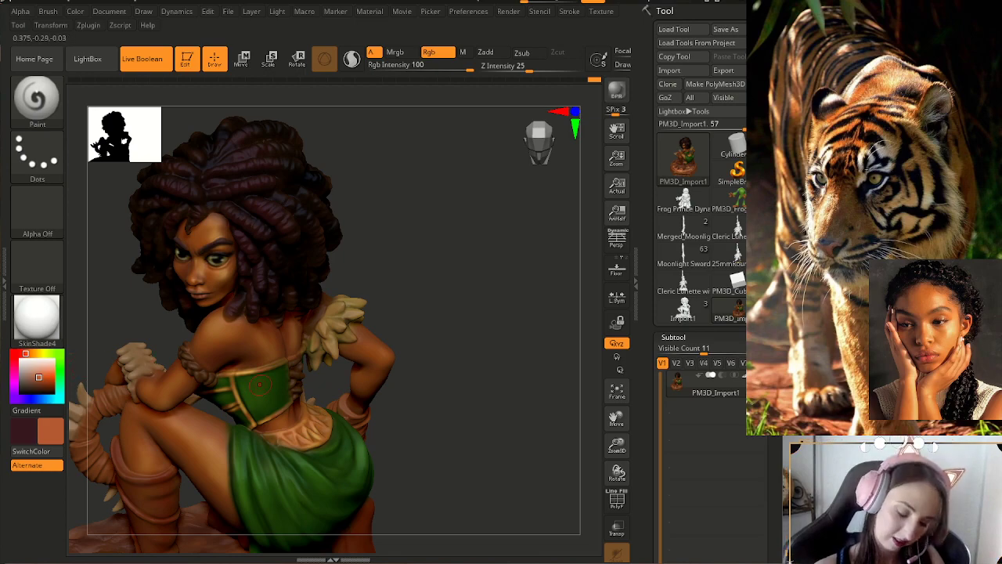
- Sample the bodice trim's gold, brighten it to a lighter yellow-gold, and highlight the raised zigzag pattern of the waistband
key(c)
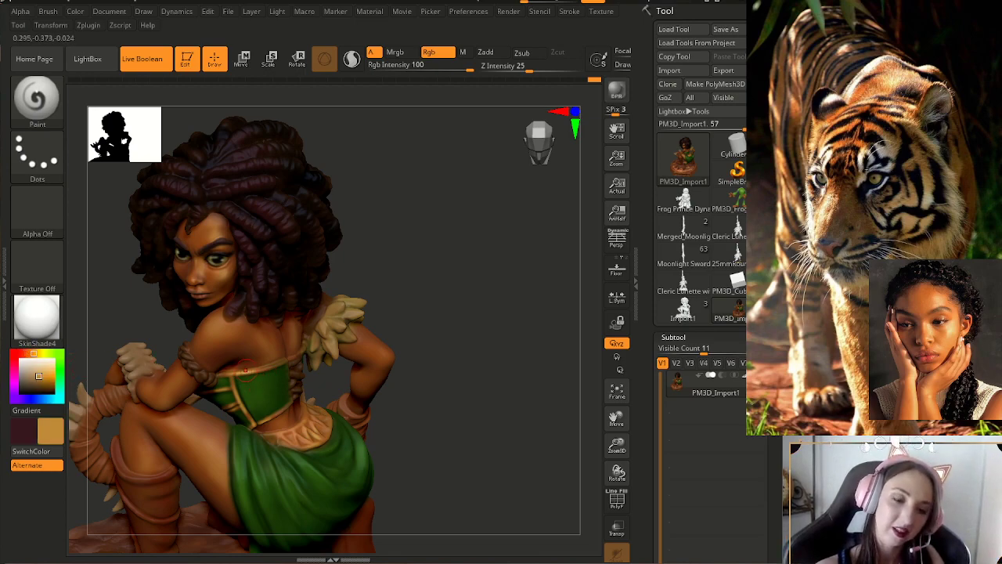
click(42, 376)
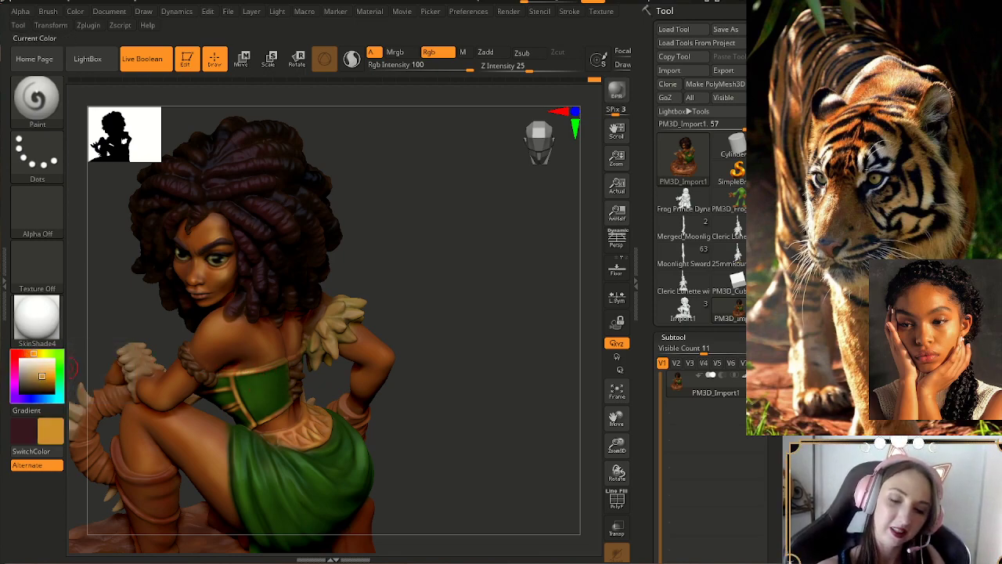
drag(42, 376, 41, 374)
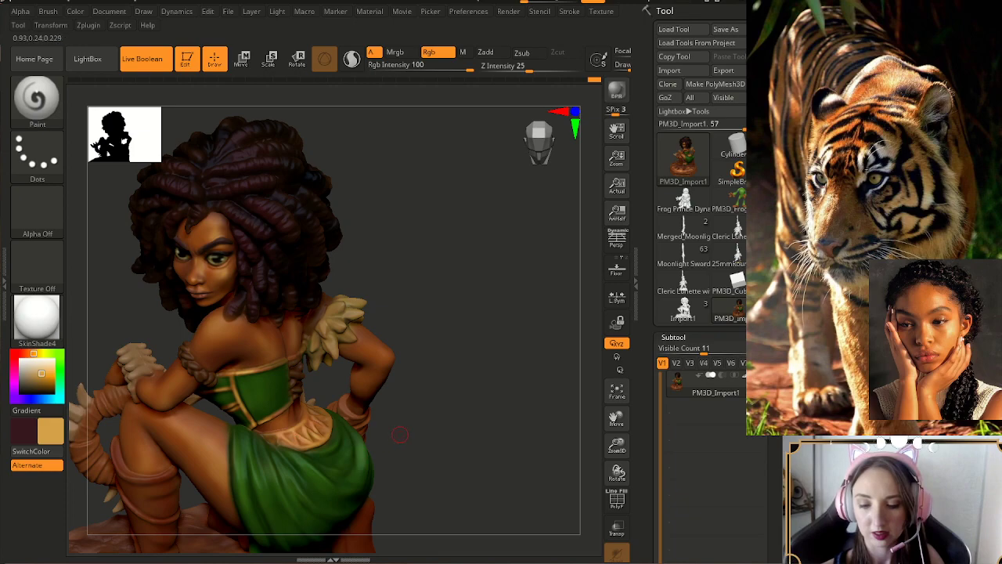
drag(404, 434, 407, 425)
drag(475, 439, 462, 448)
drag(616, 444, 618, 489)
drag(487, 415, 498, 429)
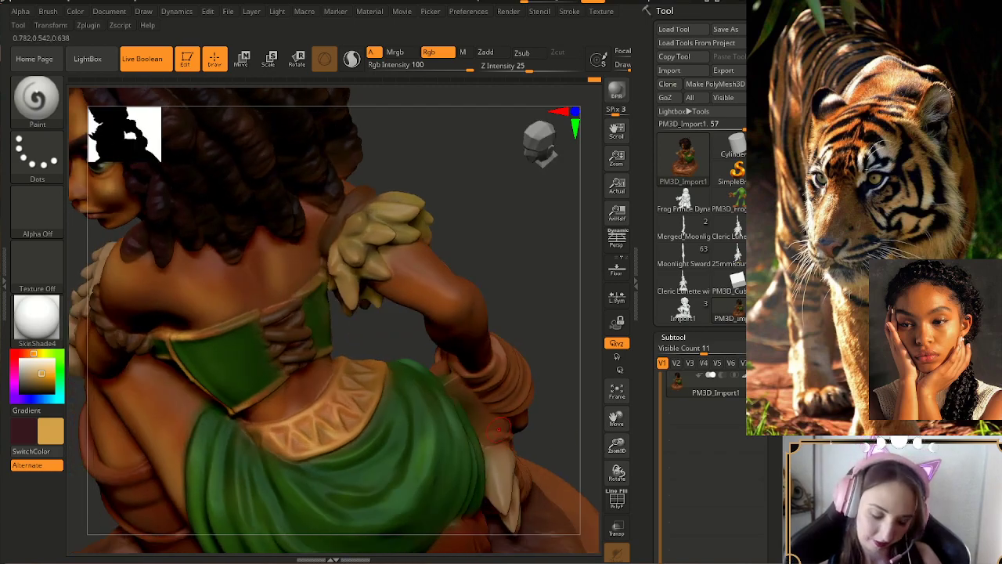
- Sample a darker golden brown from the bodice trim, resize the brush, and shade the waistband's pleats and upper edge
key(c)
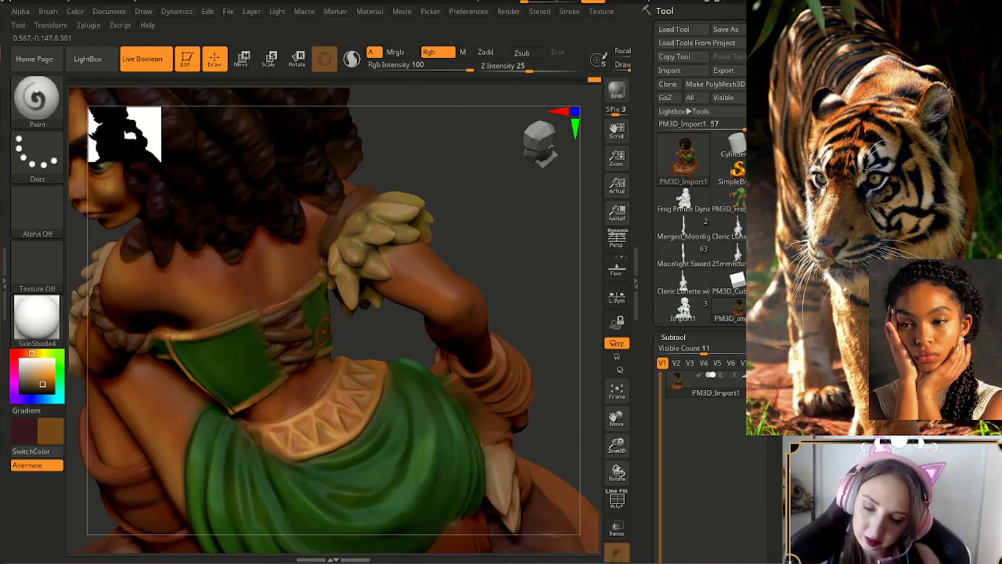
key(s)
click(341, 416)
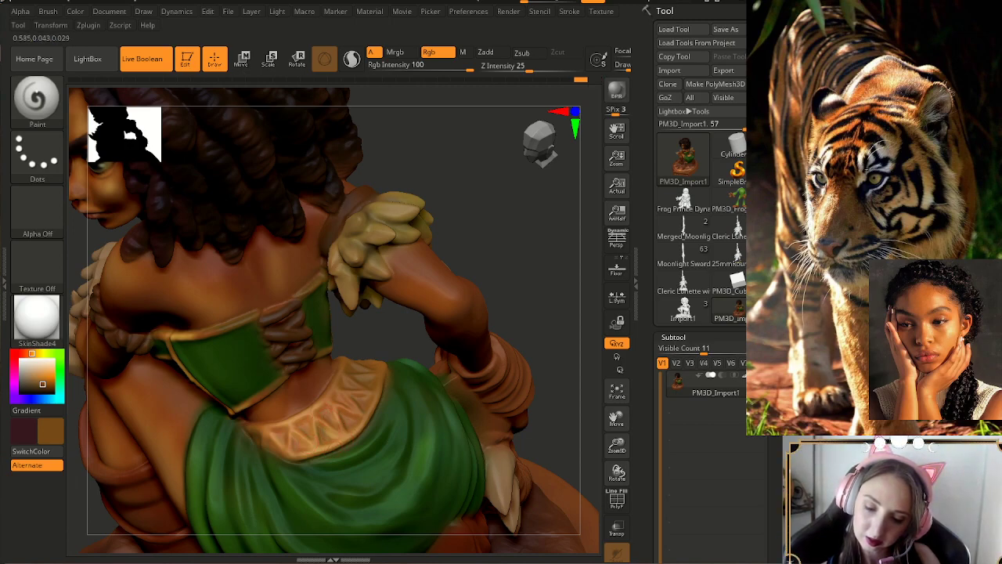
mouse_move(532, 289)
mouse_down()
mouse_move(570, 283)
mouse_move(523, 297)
mouse_up()
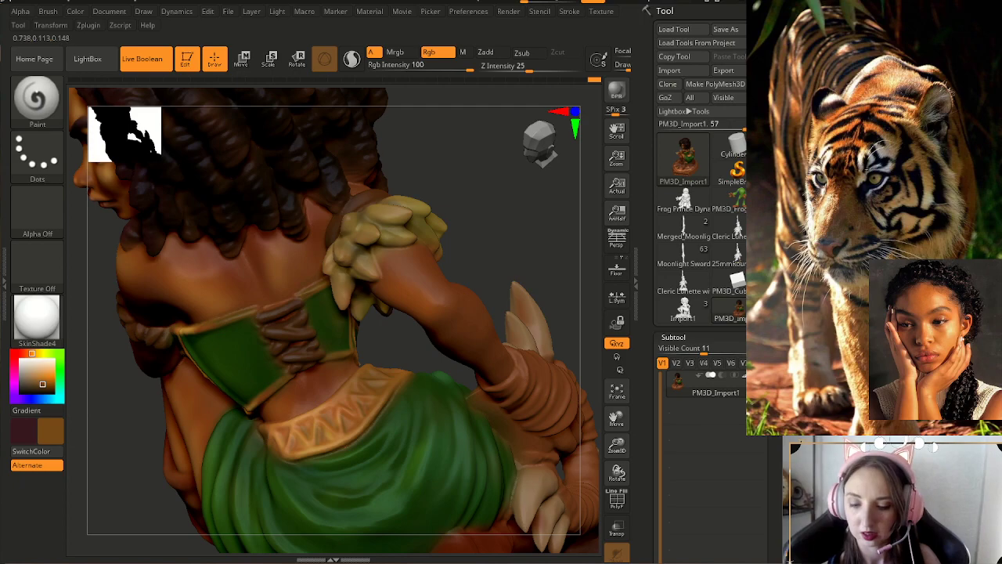
- Darken the paint colour to a deep brown and shade the recesses and edges of the zigzag-pleated waistband
drag(394, 421, 341, 360)
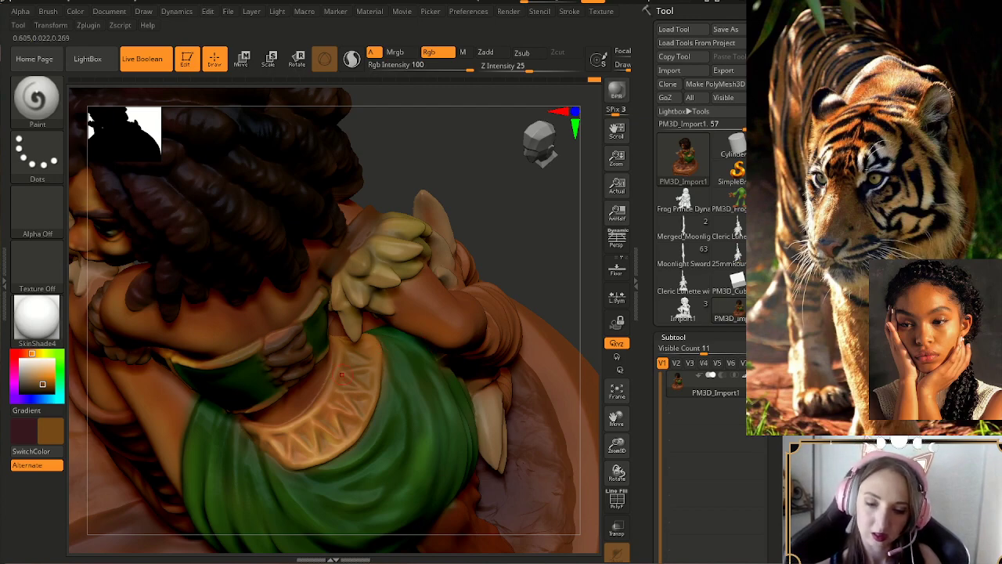
click(45, 389)
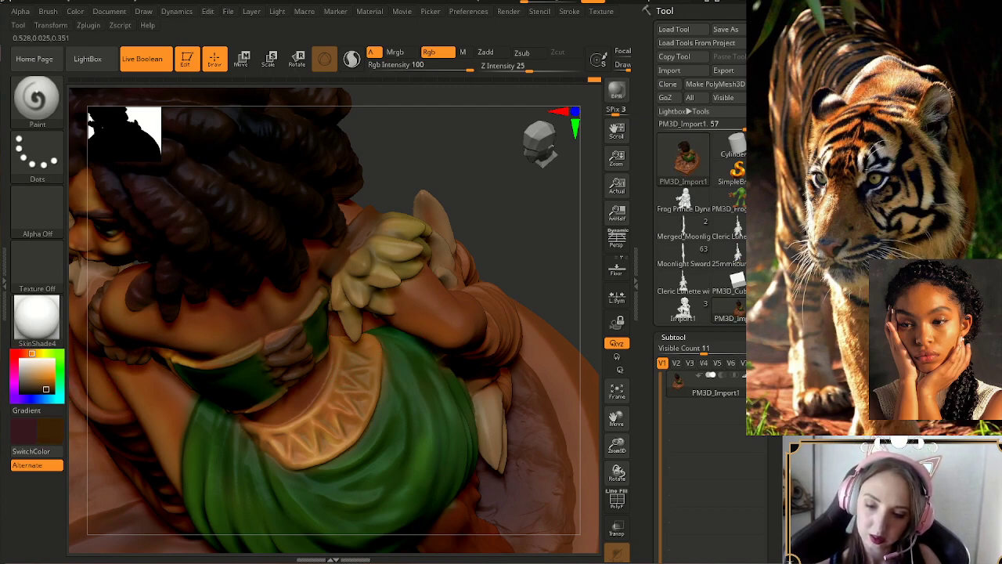
right_drag(384, 360, 329, 362)
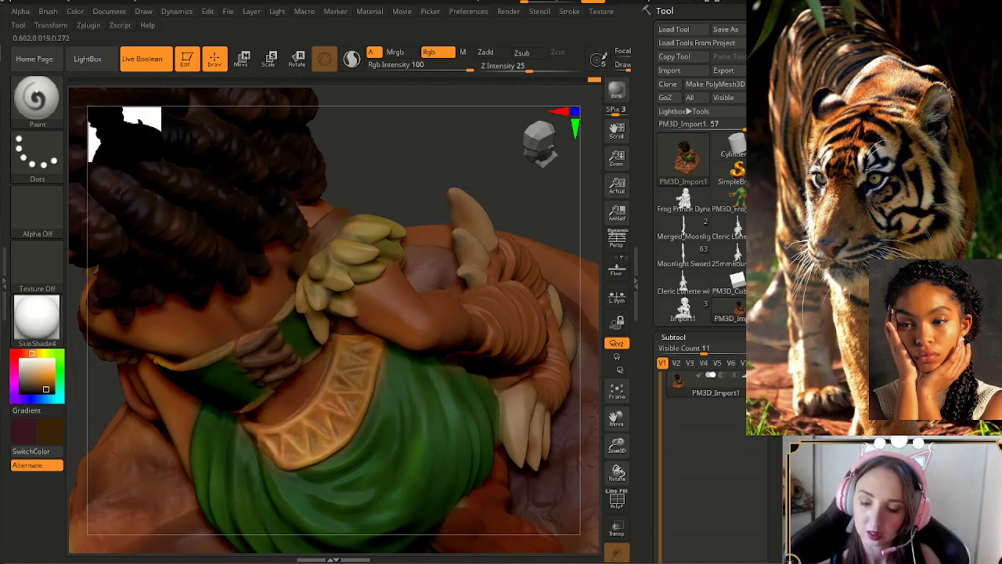
drag(583, 501, 541, 395)
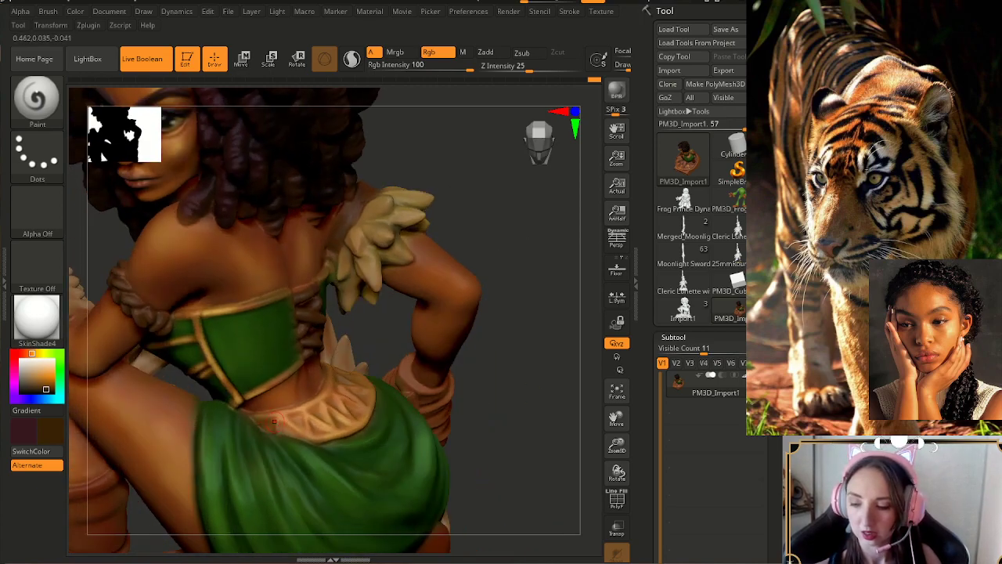
drag(616, 445, 617, 438)
drag(501, 439, 528, 388)
drag(470, 439, 504, 429)
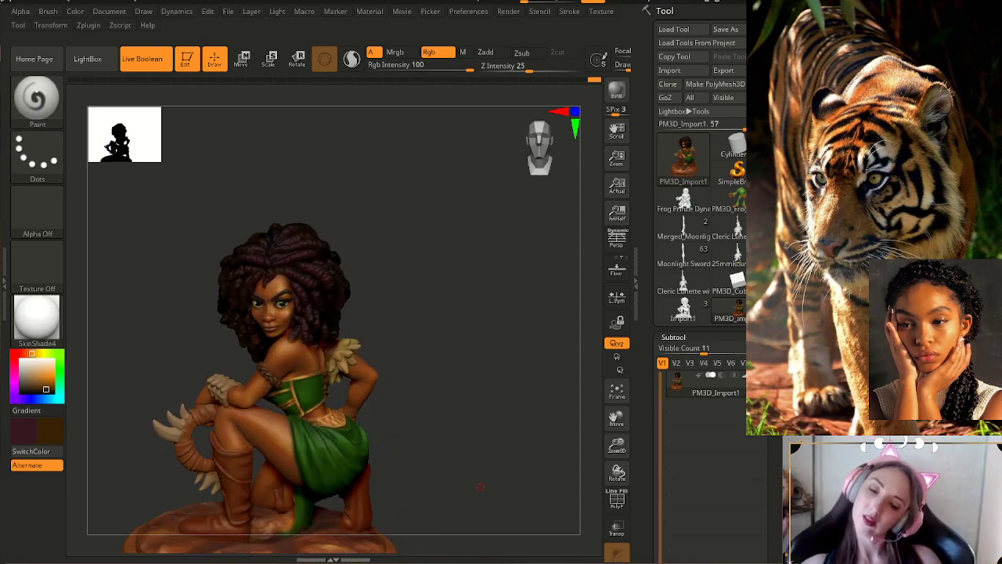
drag(480, 487, 483, 537)
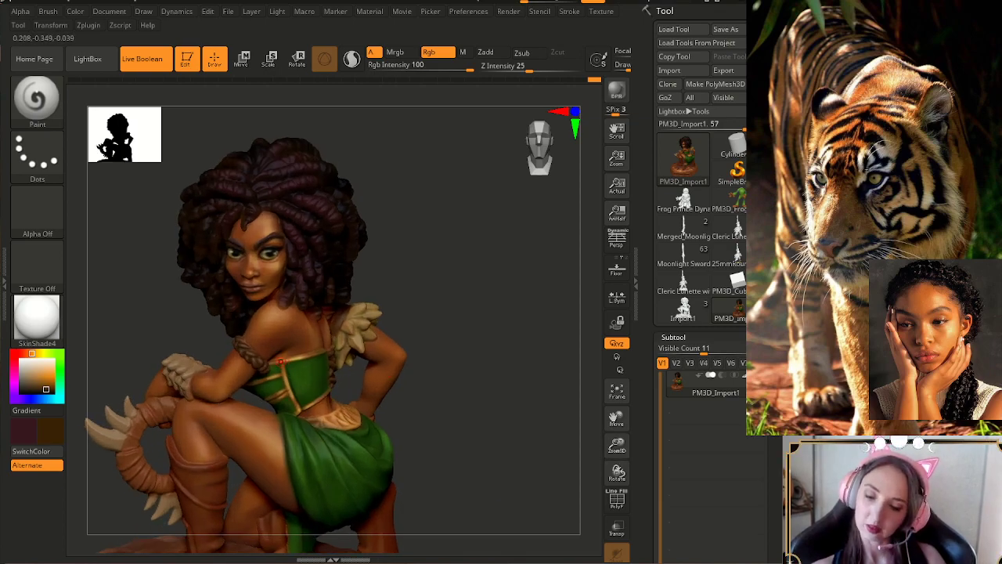
- Sample a golden brown from the figure, adjust the brush size, and blend it into the waistband
key(c)
drag(450, 443, 453, 490)
key(s)
drag(350, 413, 355, 414)
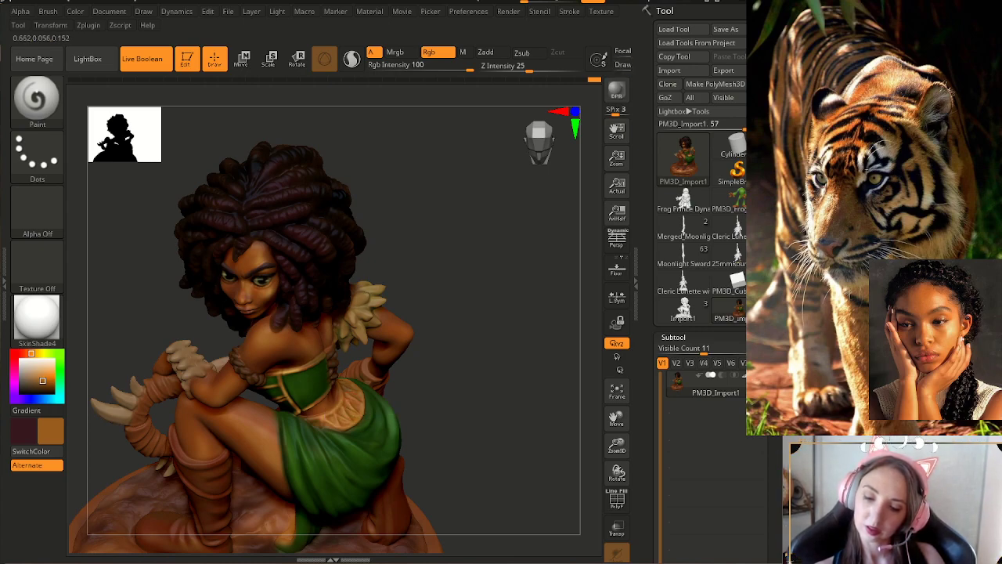
mouse_move(396, 399)
right_down()
mouse_move(457, 381)
mouse_move(442, 415)
mouse_move(447, 392)
right_up()
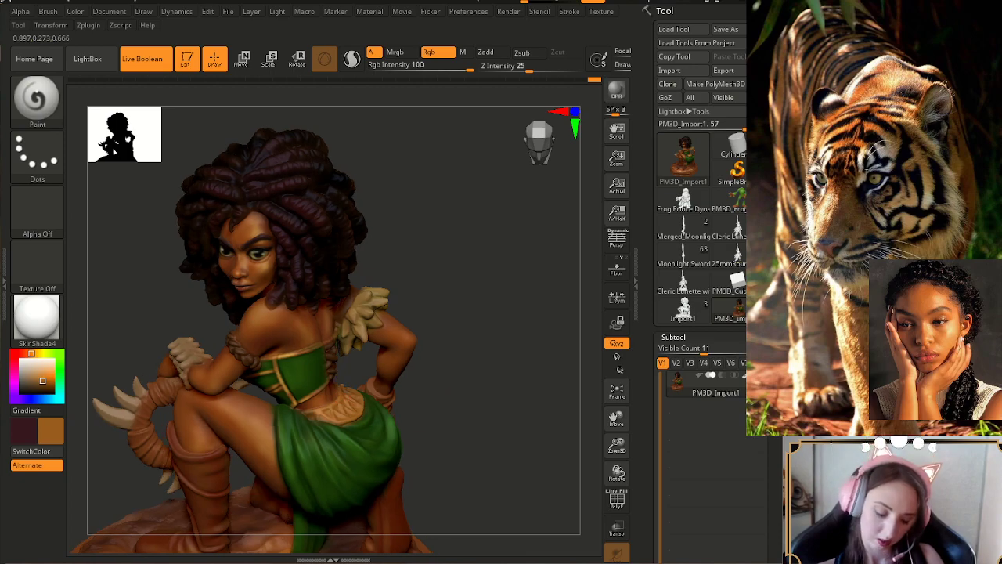
- Sample the bodice trim's gold, lighten it to a pale gold, and highlight the raised parts of the waistband
key(c)
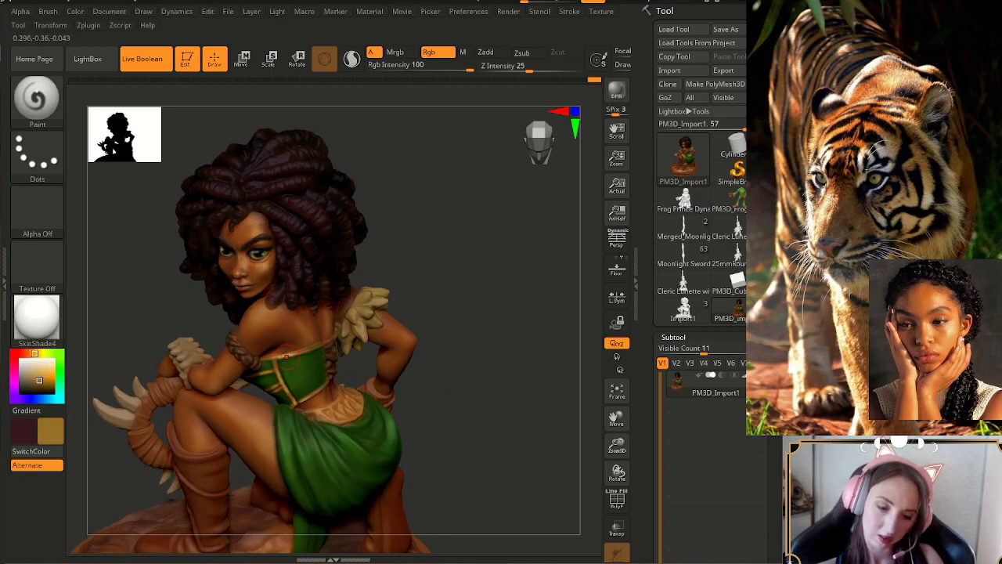
click(44, 376)
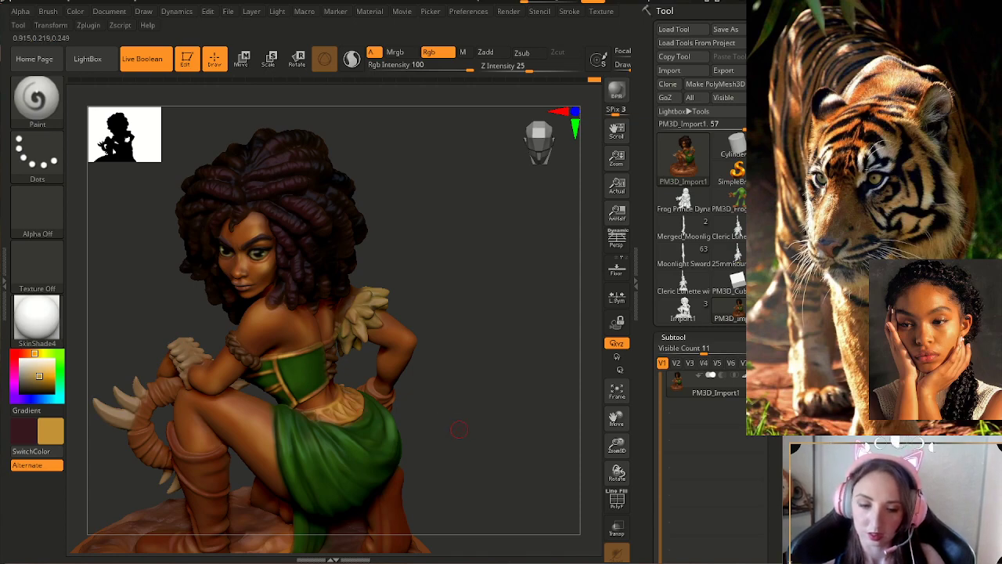
drag(452, 423, 463, 428)
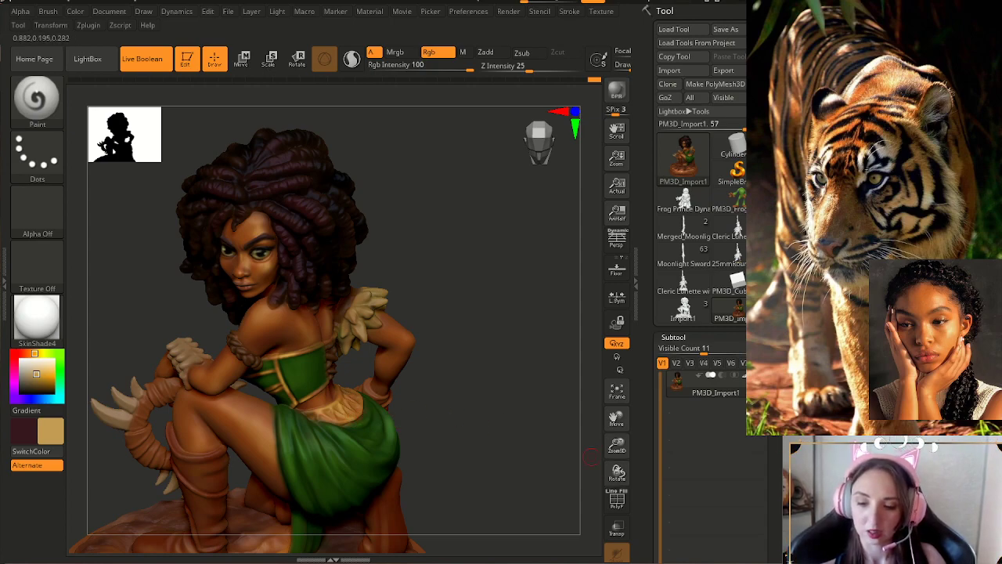
drag(617, 446, 617, 419)
mouse_move(498, 462)
mouse_down()
mouse_move(497, 425)
mouse_move(423, 442)
mouse_move(446, 446)
mouse_move(423, 470)
mouse_move(497, 472)
mouse_move(430, 513)
mouse_move(429, 487)
mouse_move(446, 475)
mouse_up()
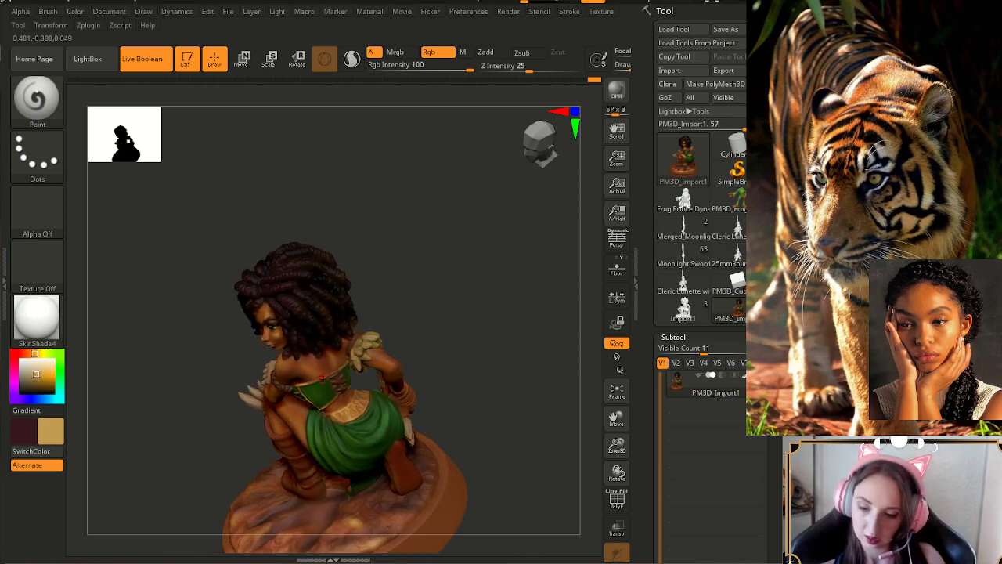
- Sample a dark green from the outfit and mute it to a less saturated olive green
key(c)
drag(446, 352, 415, 358)
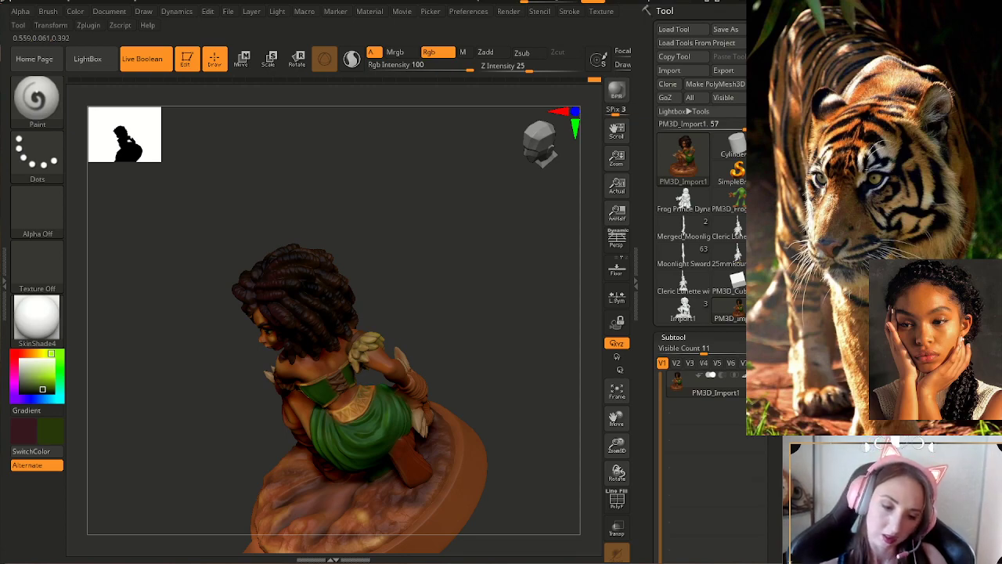
click(33, 388)
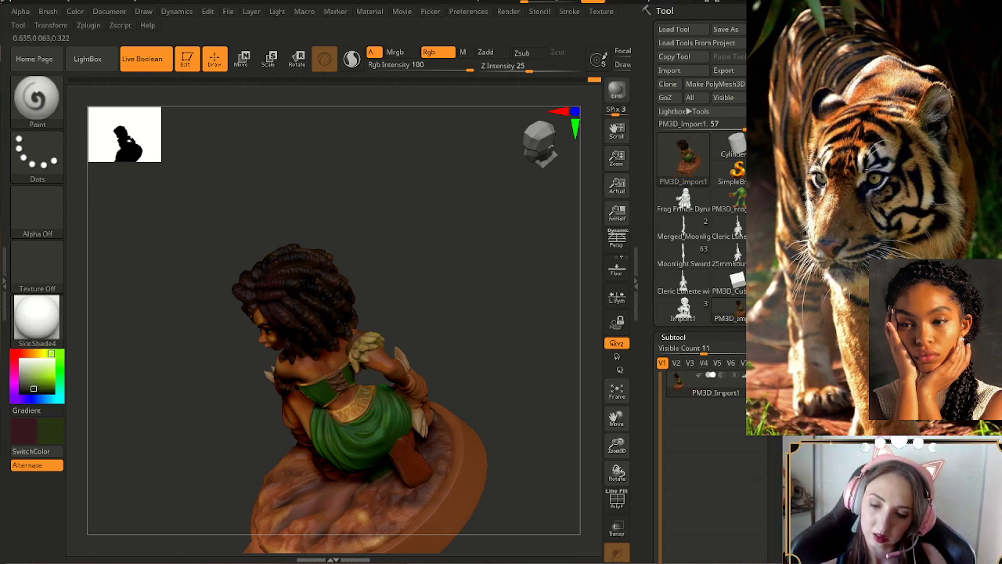
- Examine the painted figurine from above, the front and behind
right_drag(404, 360, 389, 404)
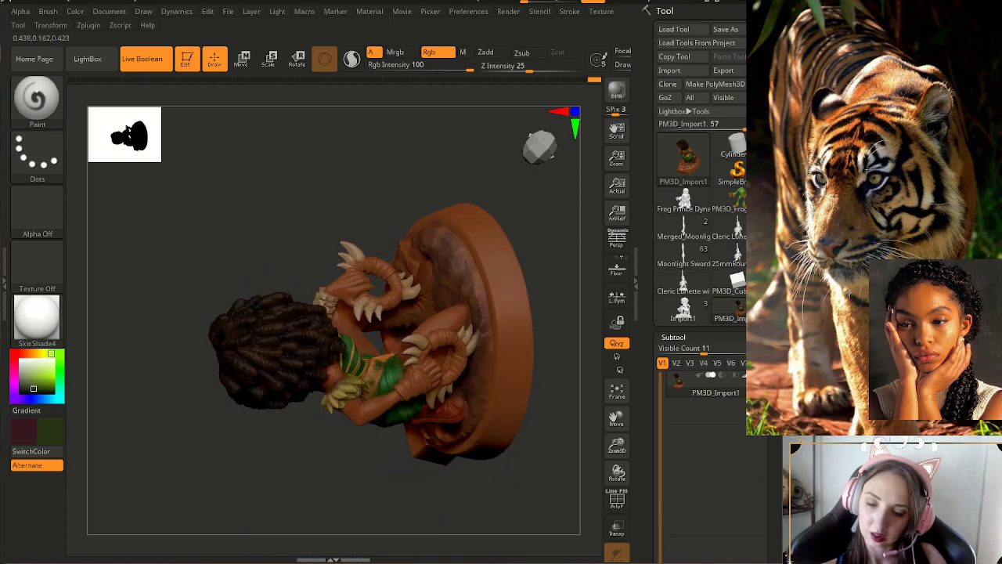
right_drag(376, 373, 378, 408)
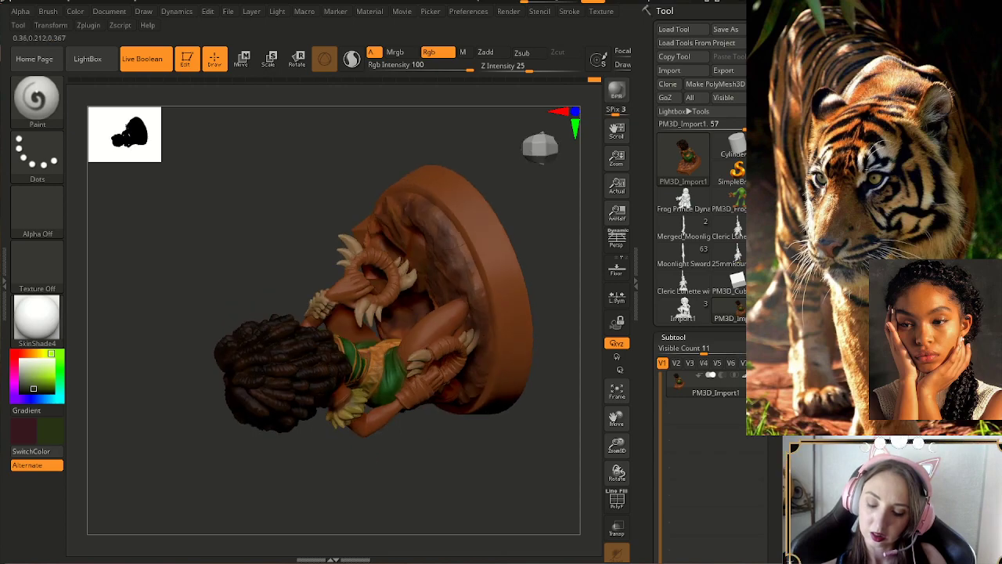
right_drag(375, 415, 392, 462)
right_drag(462, 308, 384, 335)
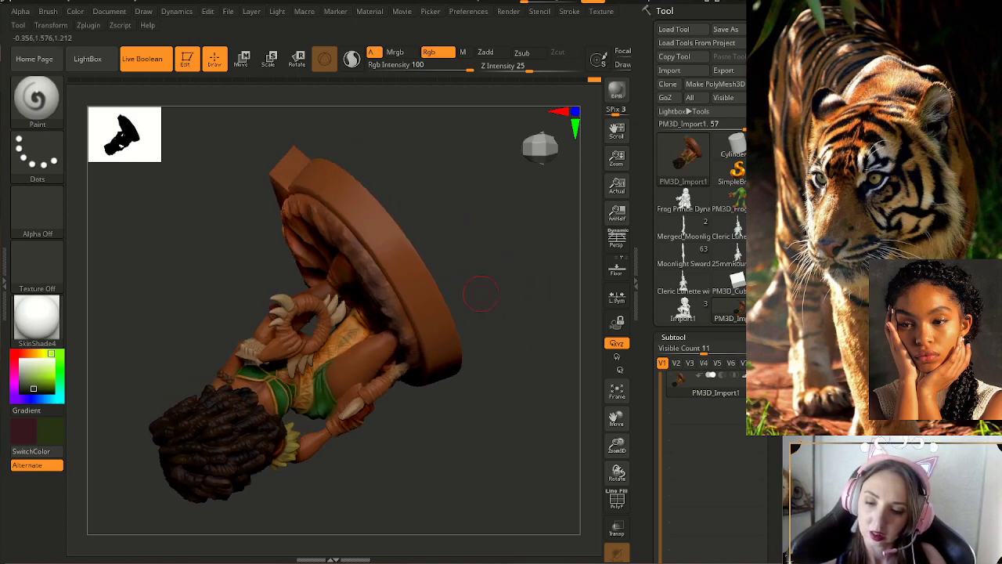
right_drag(475, 287, 375, 331)
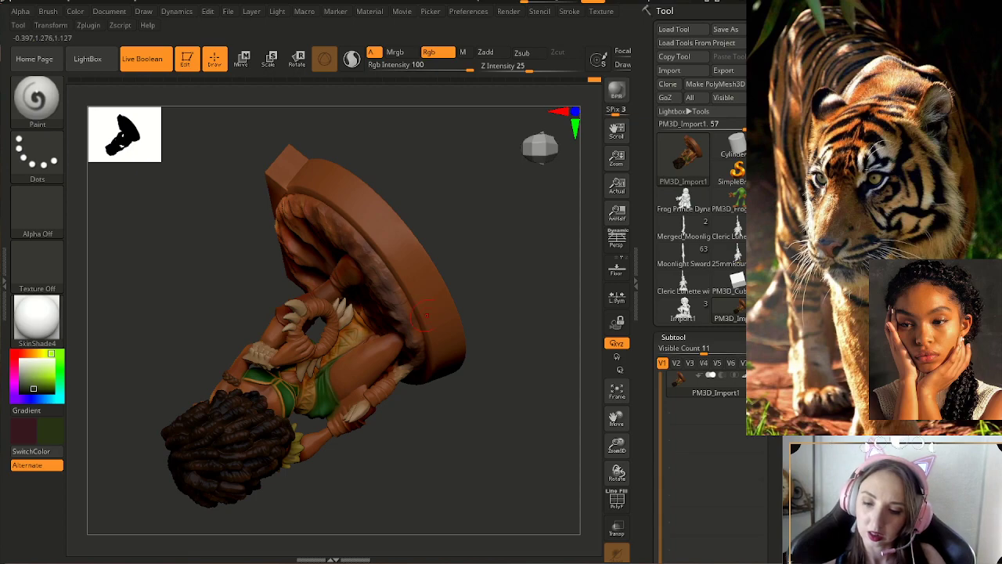
right_drag(462, 325, 467, 296)
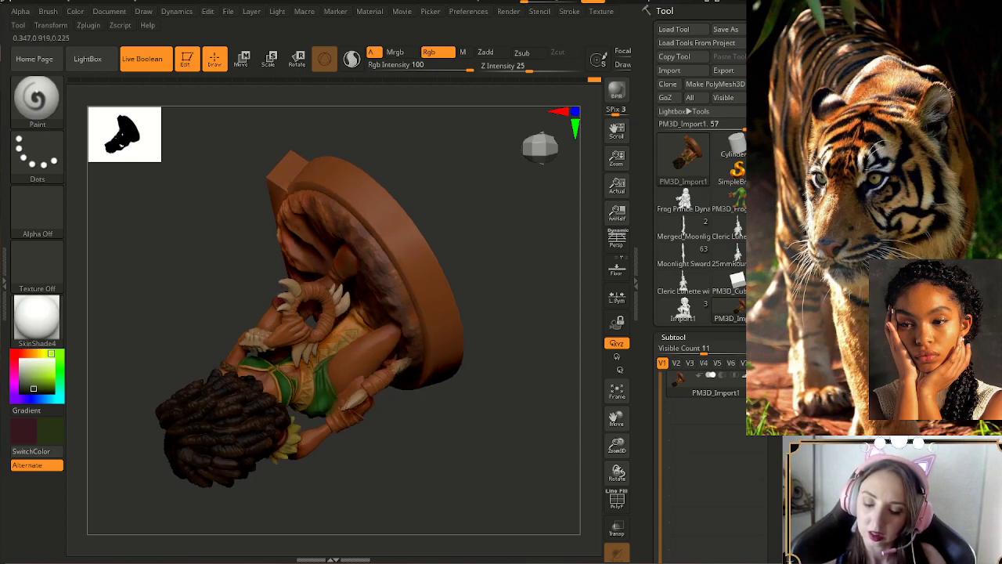
mouse_move(384, 321)
right_down()
mouse_move(491, 366)
mouse_move(445, 373)
right_up()
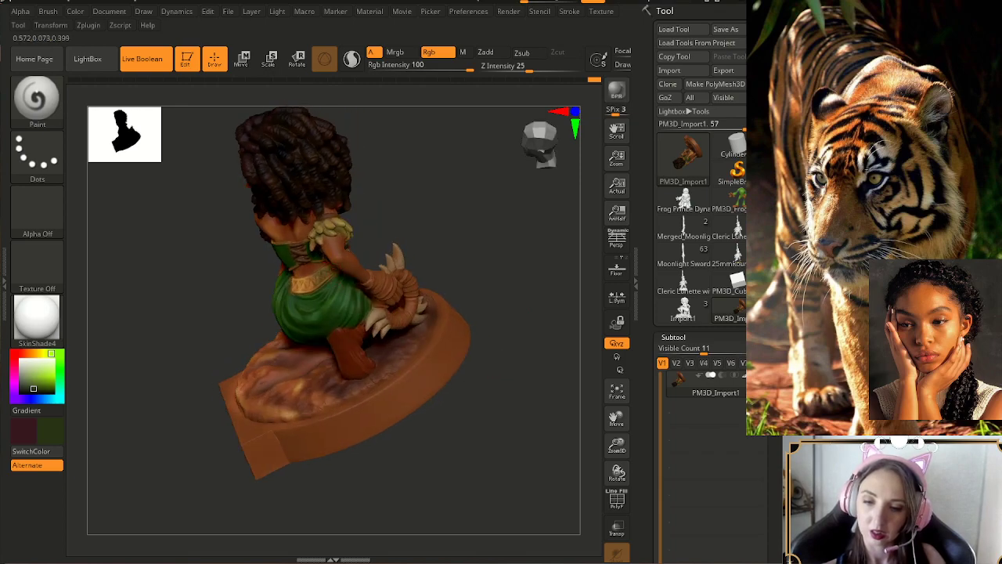
right_drag(350, 270, 425, 230)
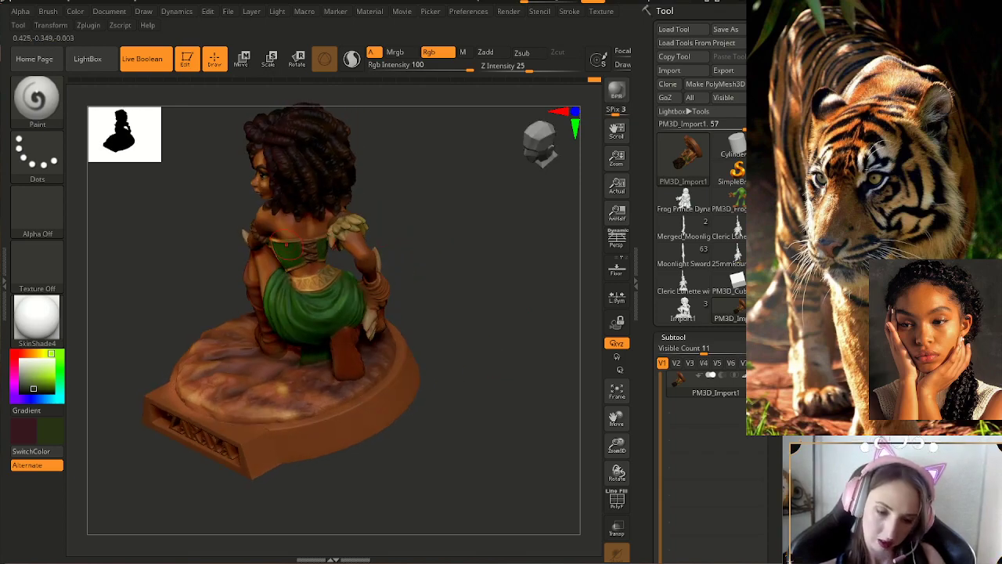
- Sample a reddish brown from the figure, adjust the brush size, and shade the waistband with it
key(c)
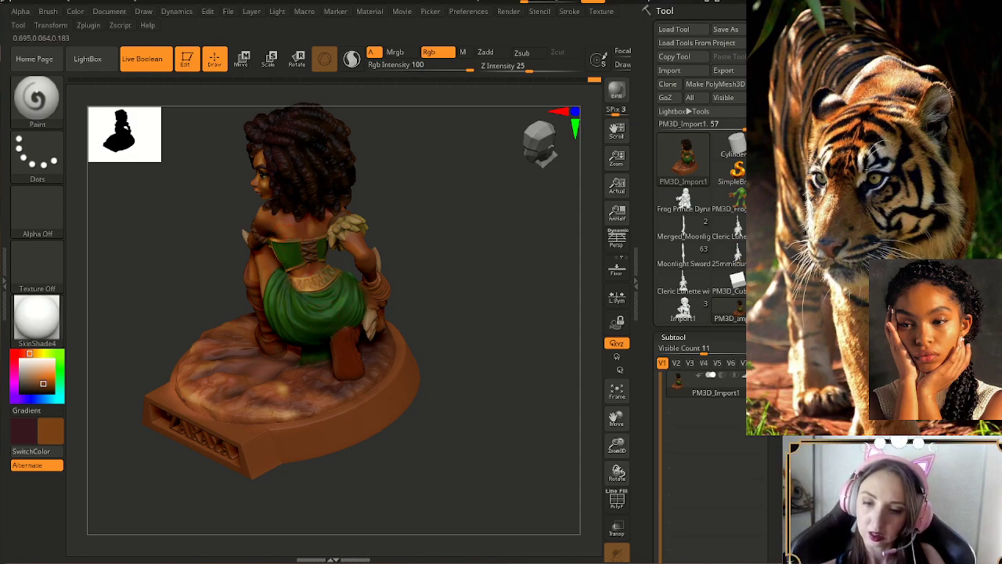
right_drag(395, 266, 412, 262)
key(s)
drag(312, 285, 321, 287)
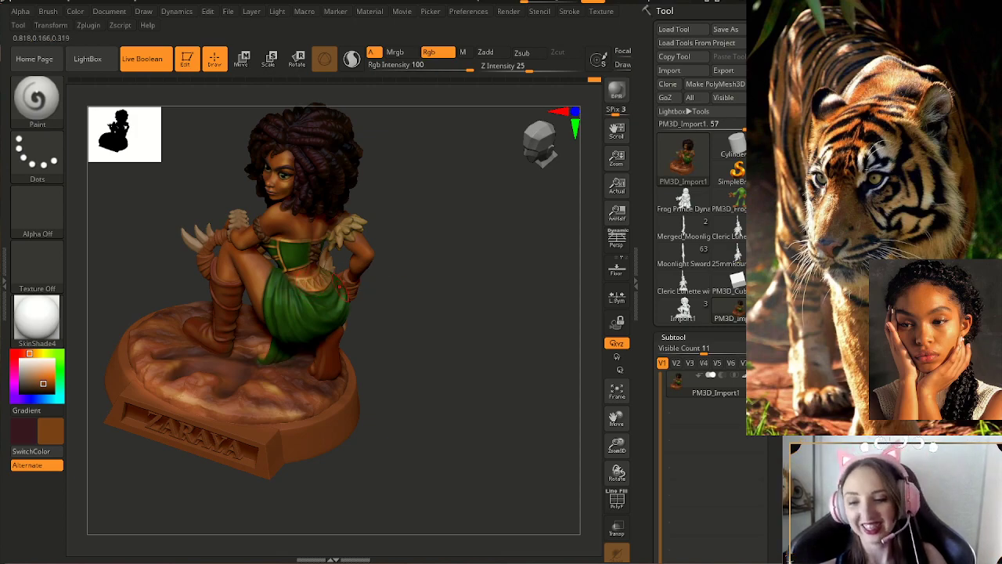
right_drag(366, 386, 432, 407)
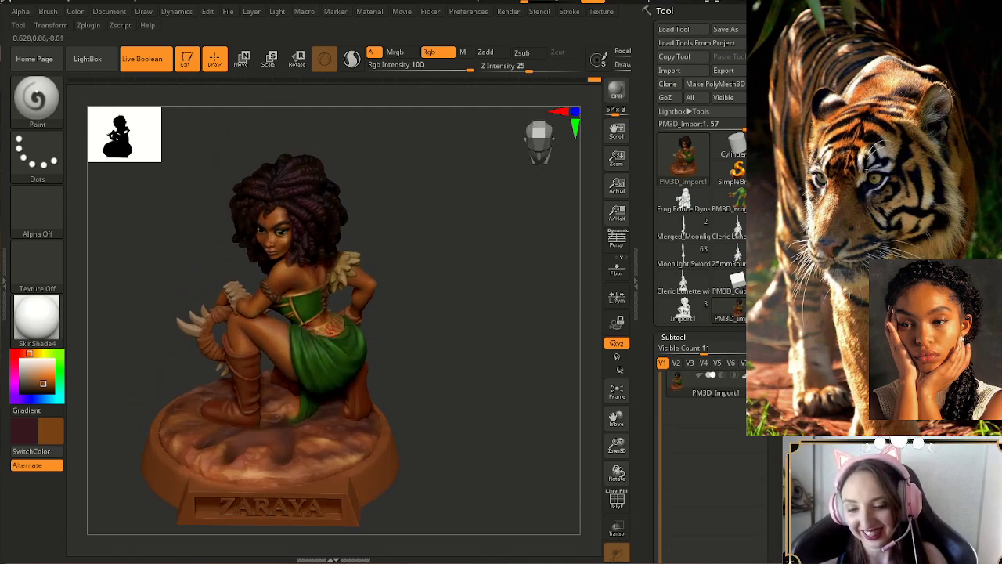
mouse_move(363, 344)
right_down()
mouse_move(342, 325)
mouse_move(369, 363)
right_up()
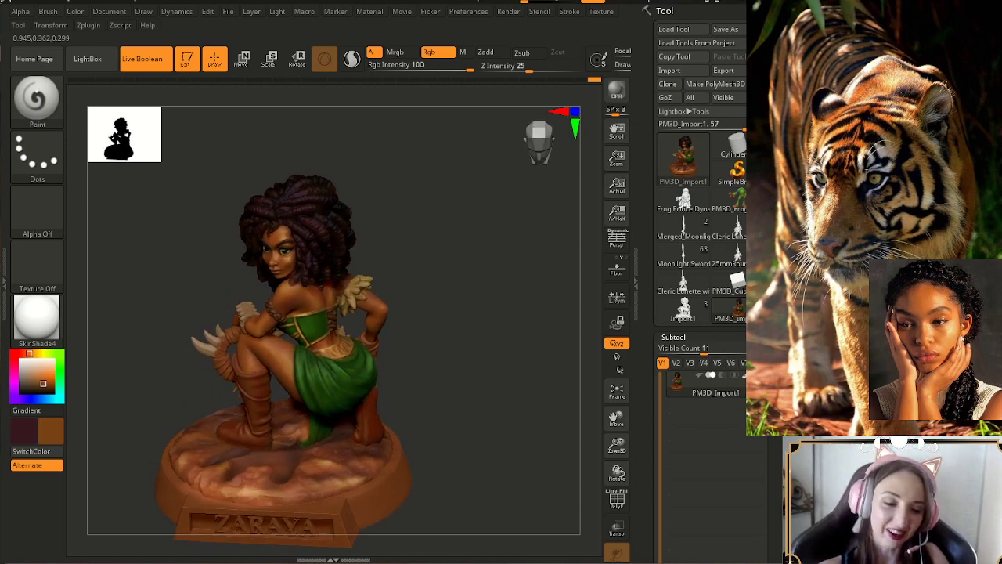
- Shift the paint colour to a brighter yellow-gold, touch up the waistband with it, and undo the last stroke
click(35, 354)
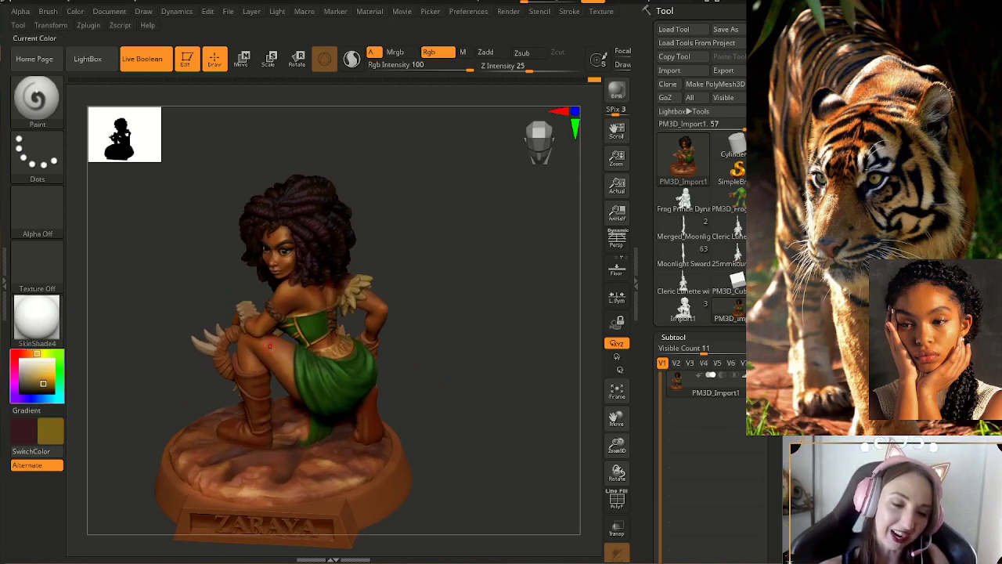
drag(43, 383, 39, 377)
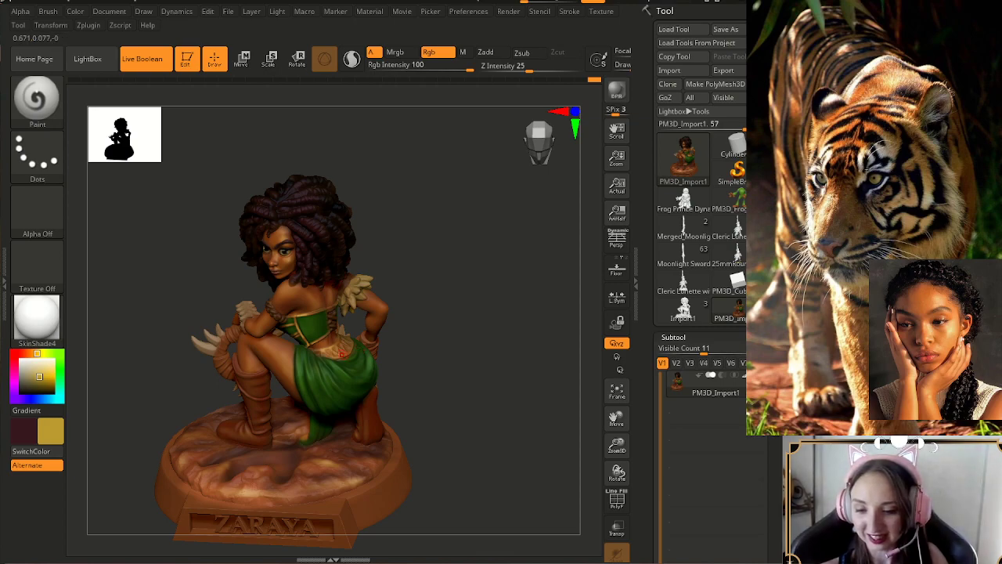
drag(396, 353, 418, 347)
key(ctrl+z)
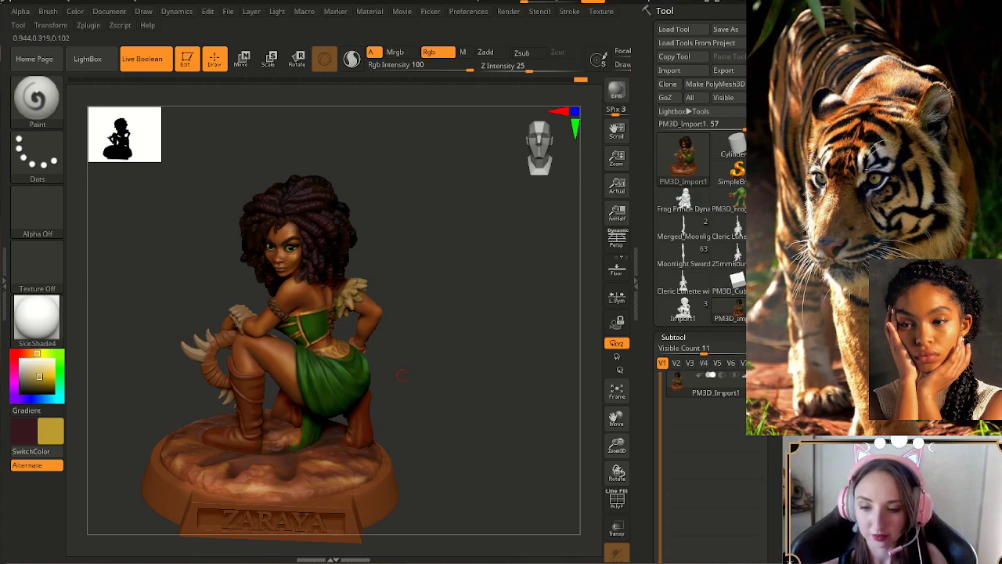
- Sample the tan of the fur wrist cuff, shift it to a more saturated yellow-tan, and undo the last stroke
drag(417, 379, 418, 391)
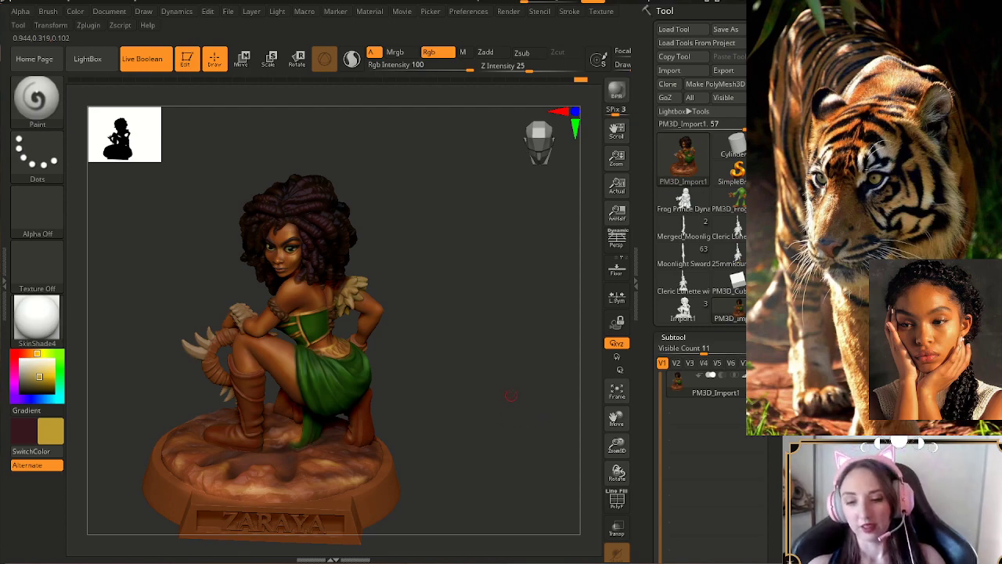
drag(502, 378, 537, 510)
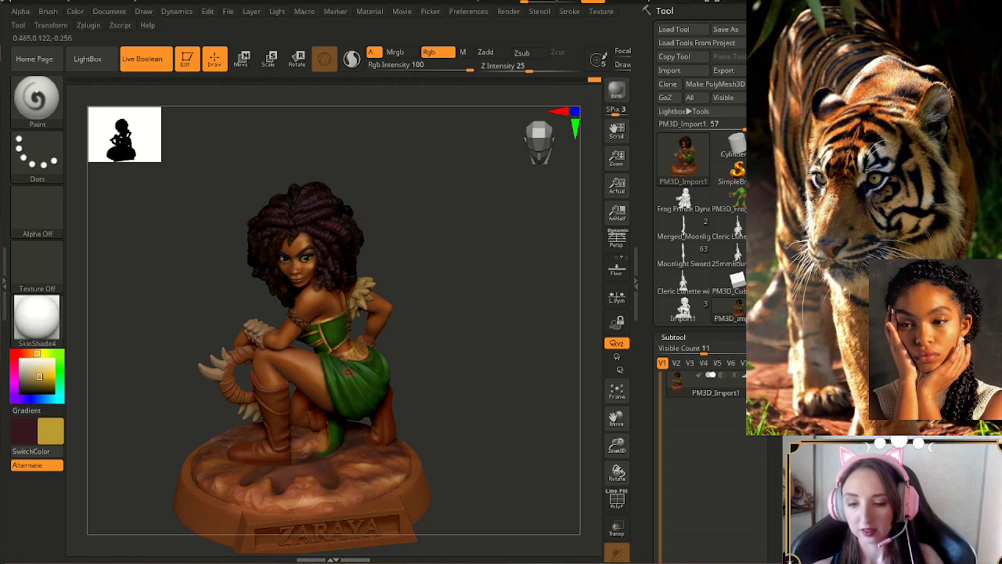
drag(489, 434, 464, 437)
mouse_move(462, 374)
mouse_down()
mouse_move(444, 374)
mouse_move(460, 385)
mouse_move(479, 379)
mouse_move(457, 394)
mouse_move(466, 383)
mouse_up()
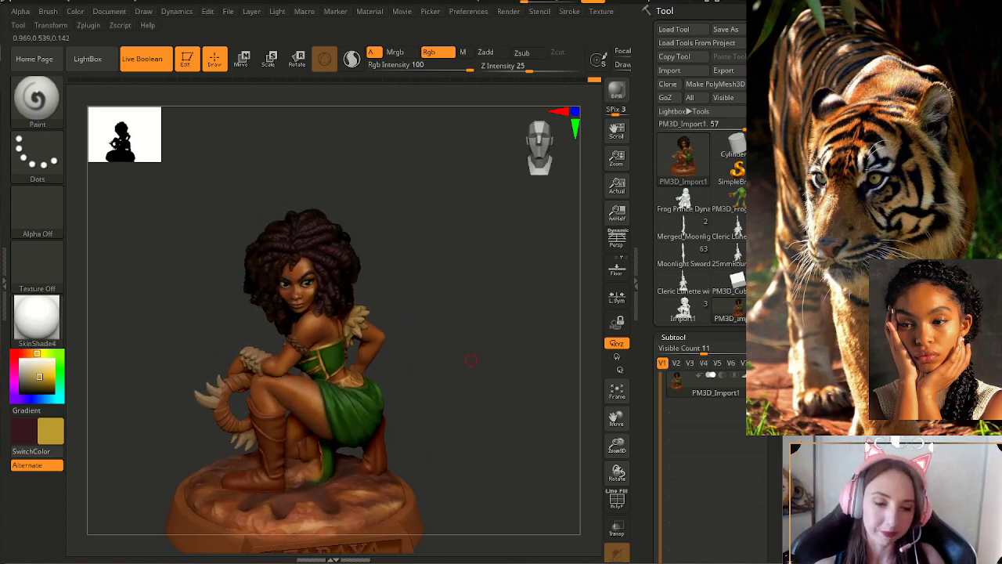
drag(415, 317, 446, 335)
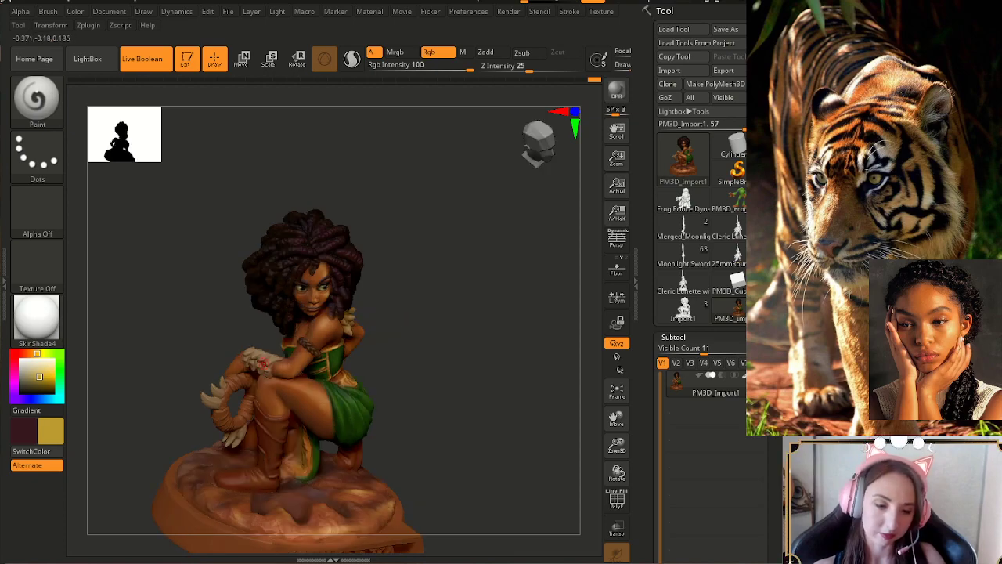
key(c)
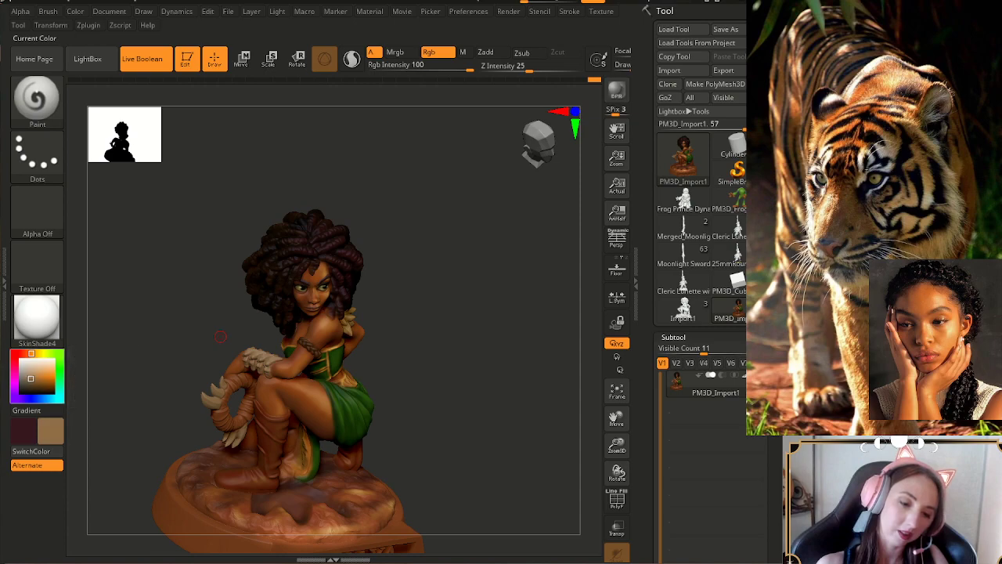
drag(32, 354, 35, 354)
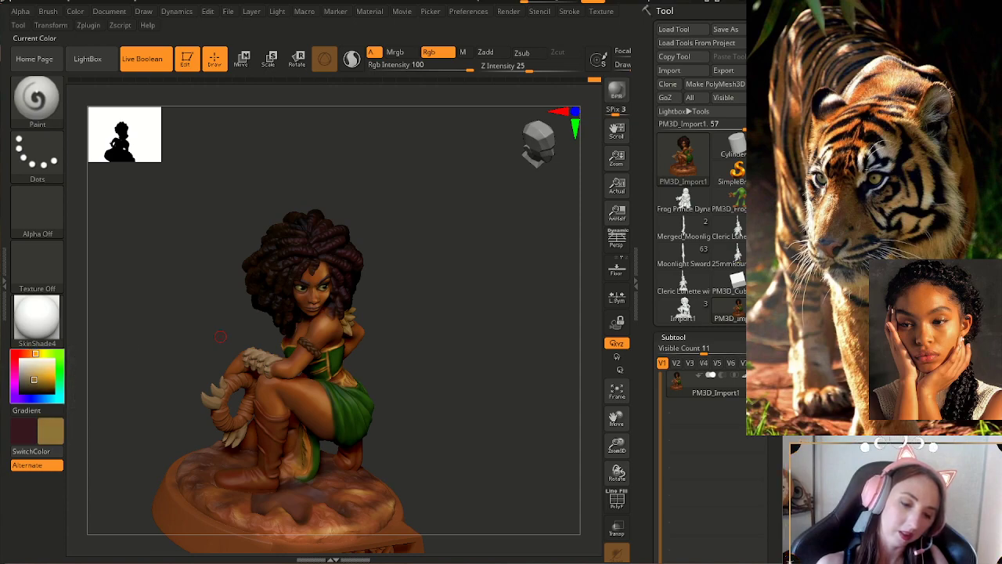
click(34, 380)
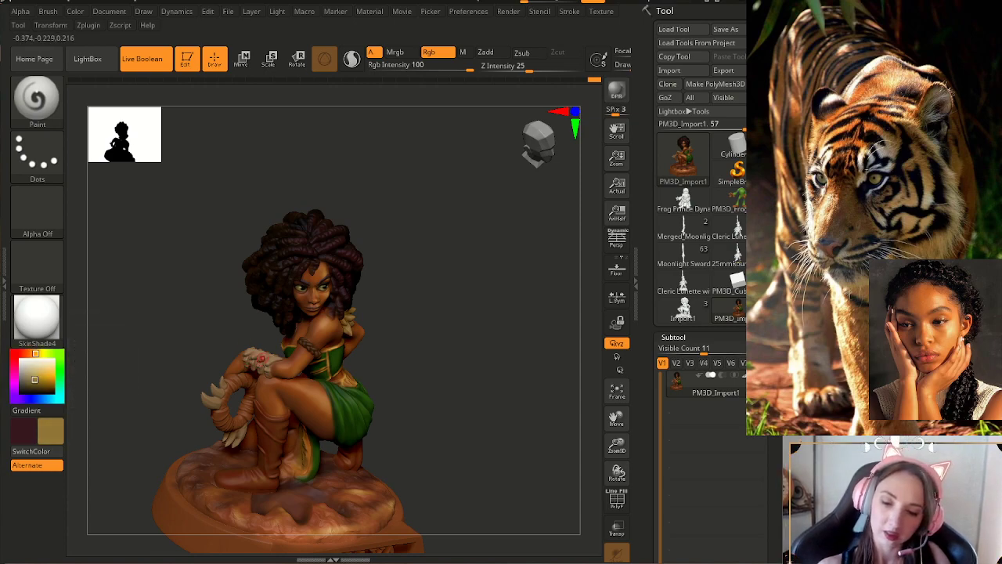
key(ctrl+z)
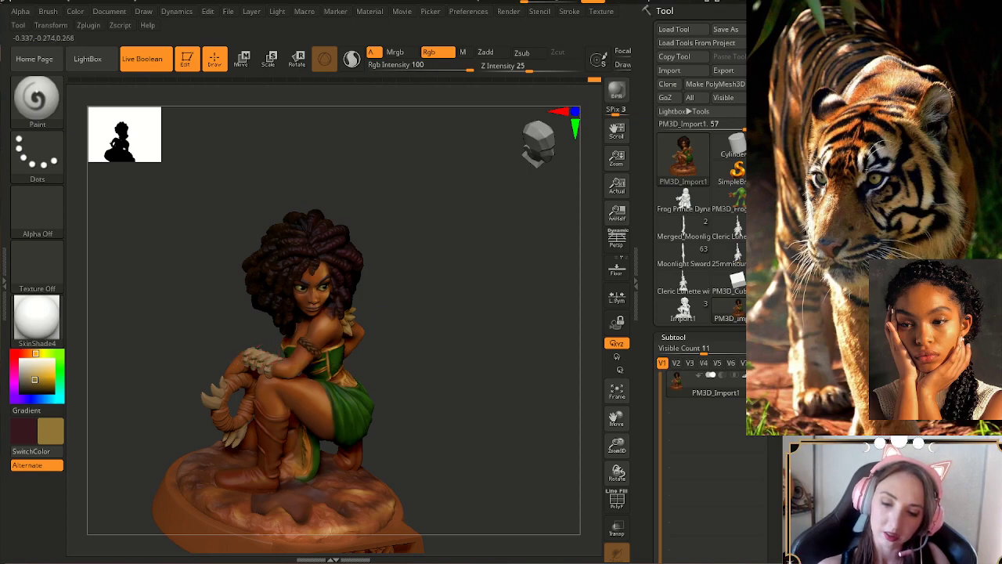
- Tint the fur wrist cuff and the nearby claws with the yellow-tan
drag(416, 311, 450, 376)
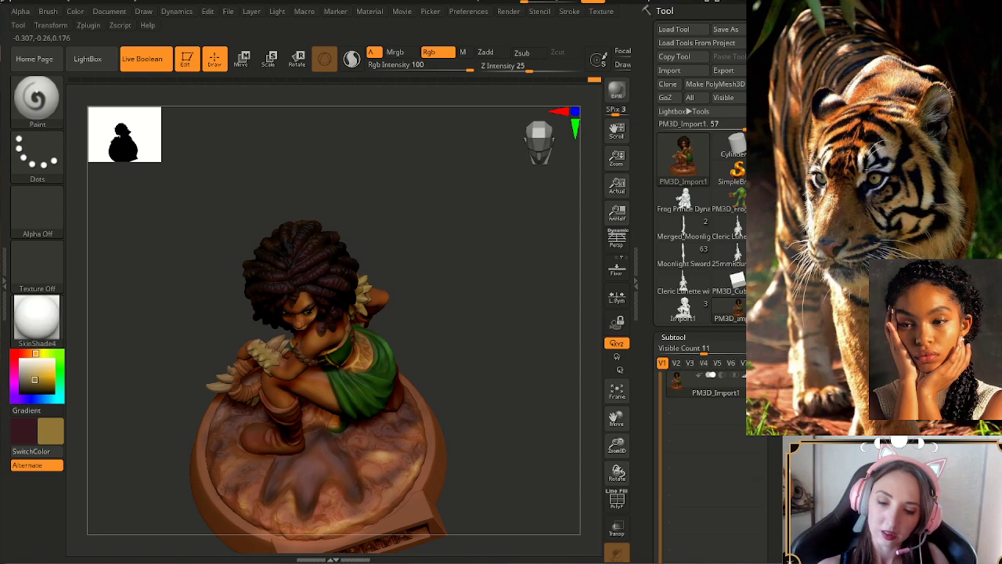
drag(453, 392, 532, 376)
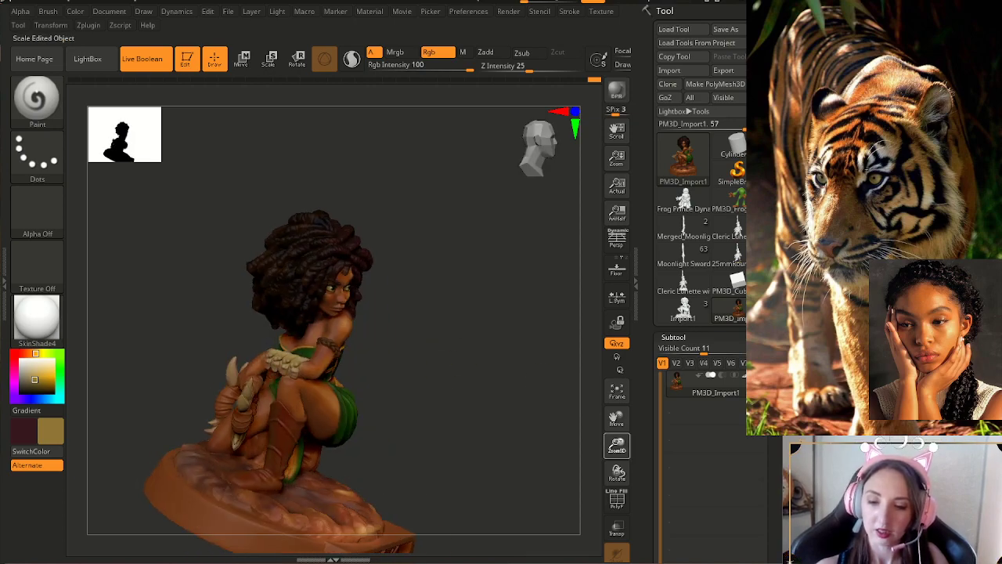
drag(616, 445, 618, 509)
drag(501, 352, 540, 362)
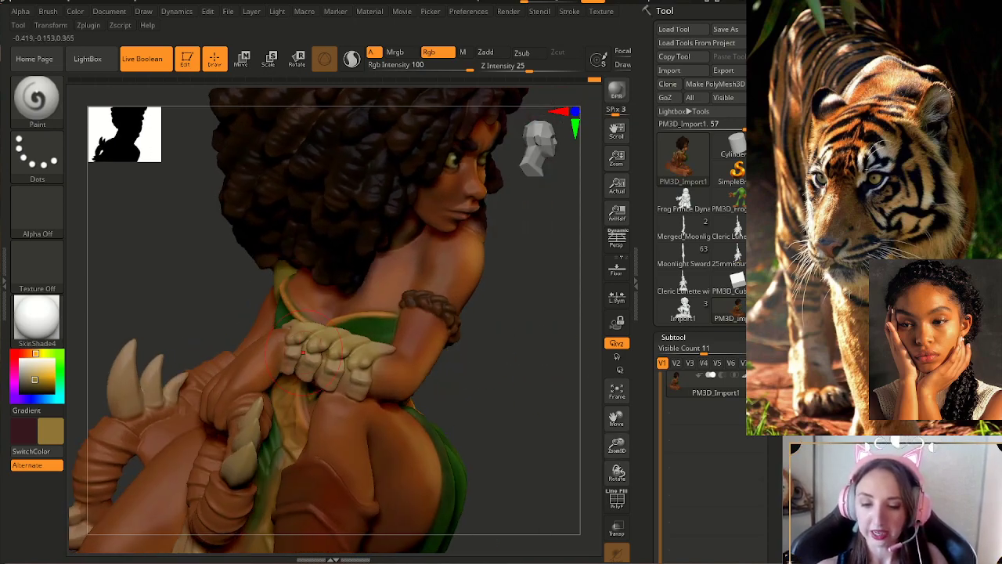
alt+drag(503, 425, 516, 356)
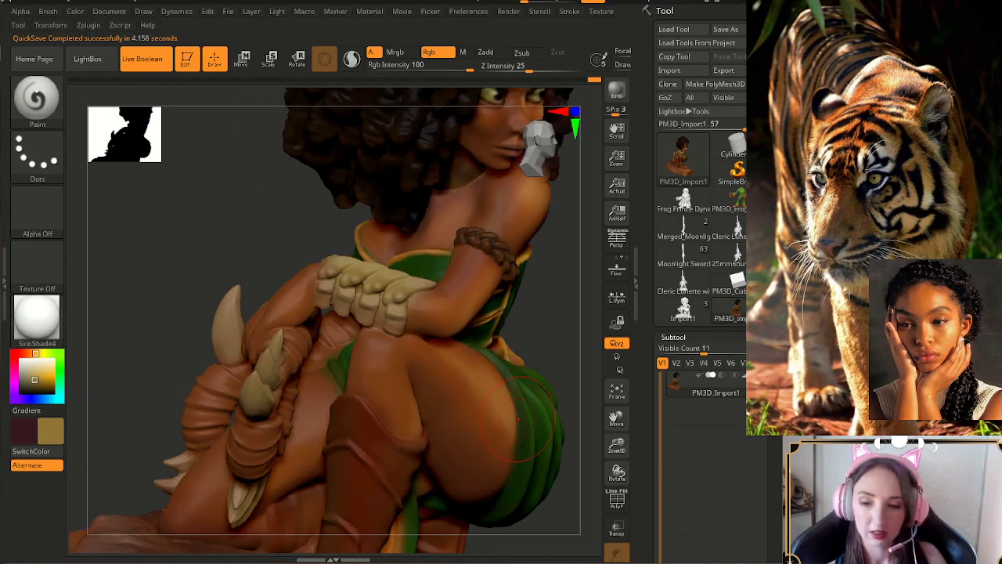
mouse_move(552, 372)
mouse_down()
mouse_move(489, 396)
mouse_move(454, 388)
mouse_move(540, 375)
mouse_up()
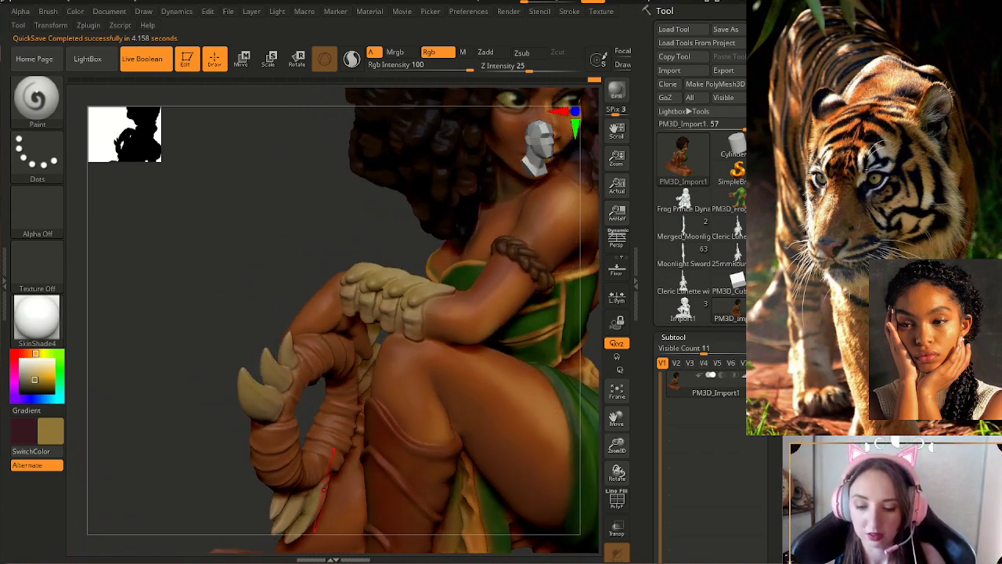
- Add the yellow-tan to the shoulder fur and the remaining claws, working around the back and front of the figure
drag(617, 446, 617, 368)
mouse_move(328, 505)
mouse_down()
mouse_move(282, 507)
mouse_move(415, 501)
mouse_move(196, 501)
mouse_up()
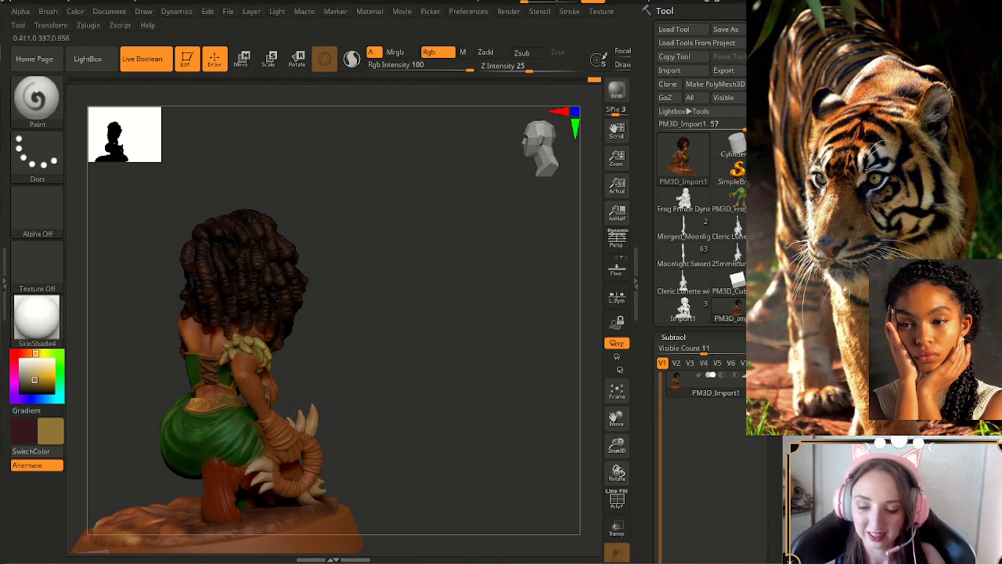
drag(361, 462, 297, 493)
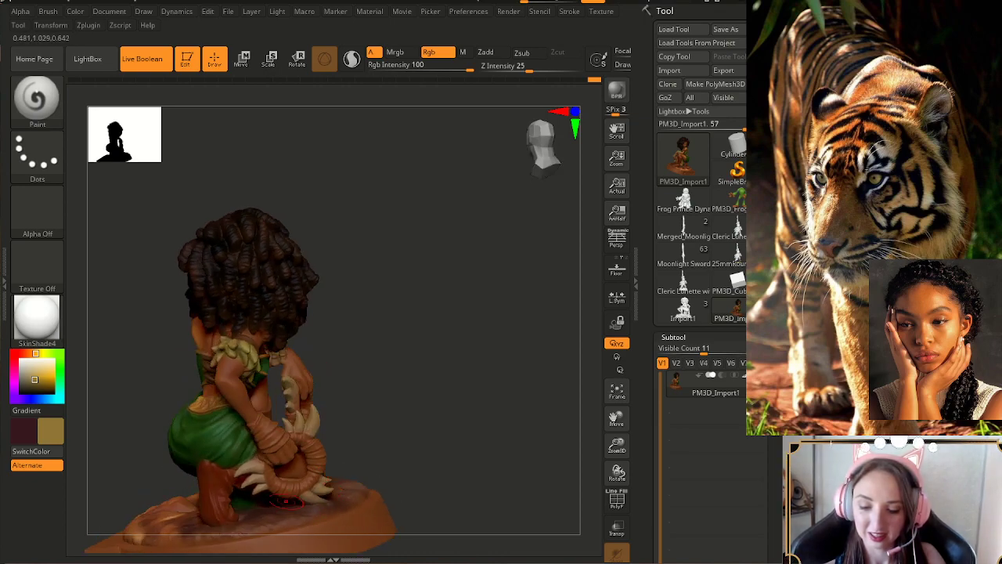
drag(471, 429, 337, 383)
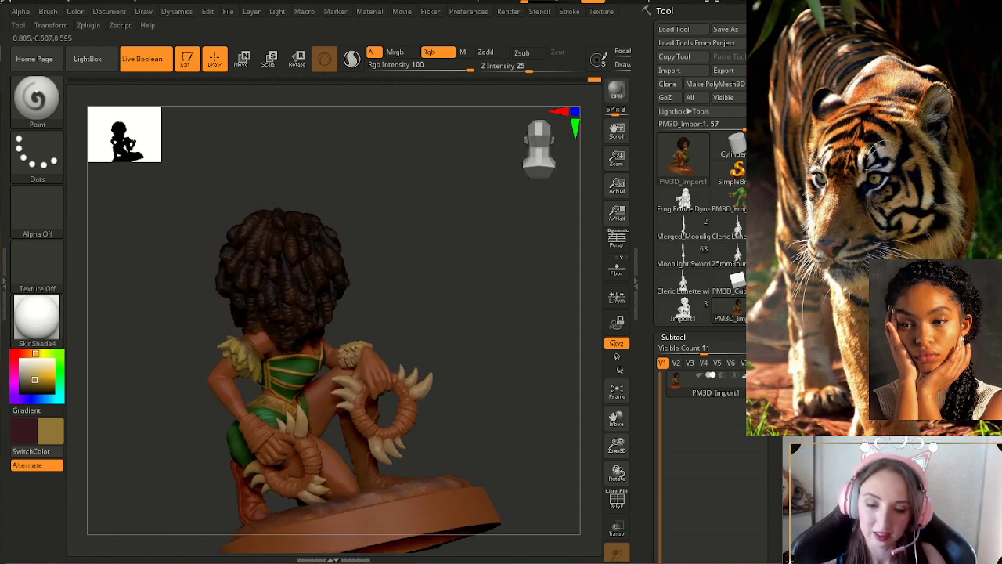
mouse_move(445, 362)
shift+mouse_down()
mouse_move(450, 376)
mouse_move(382, 415)
mouse_move(243, 429)
mouse_move(270, 458)
mouse_move(262, 455)
mouse_move(458, 384)
mouse_move(454, 358)
mouse_move(452, 375)
shift+mouse_up()
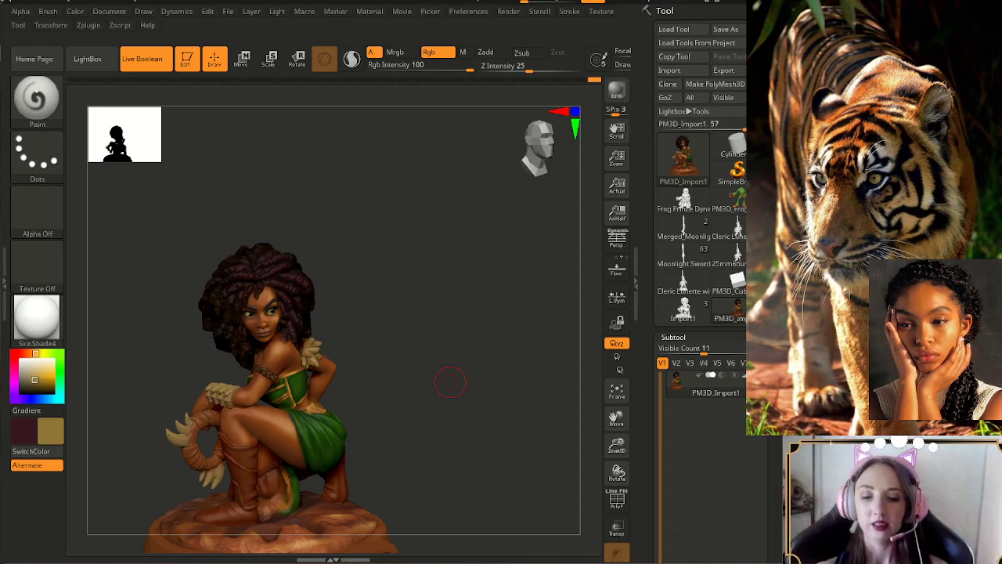
drag(415, 318, 419, 343)
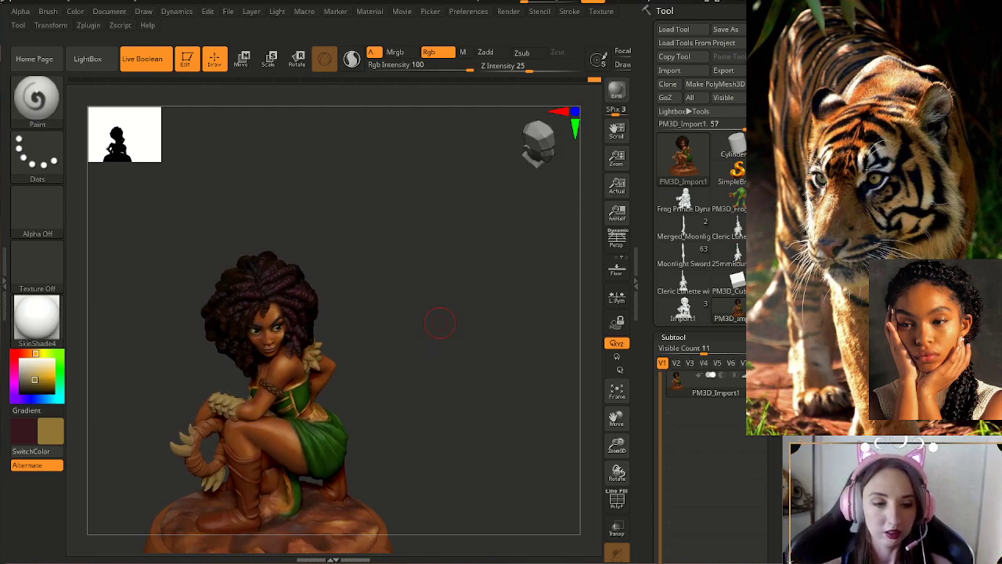
- Lighten the paint colour to a pale beige and highlight the fur wrist cuff and claws with it
drag(32, 377, 26, 375)
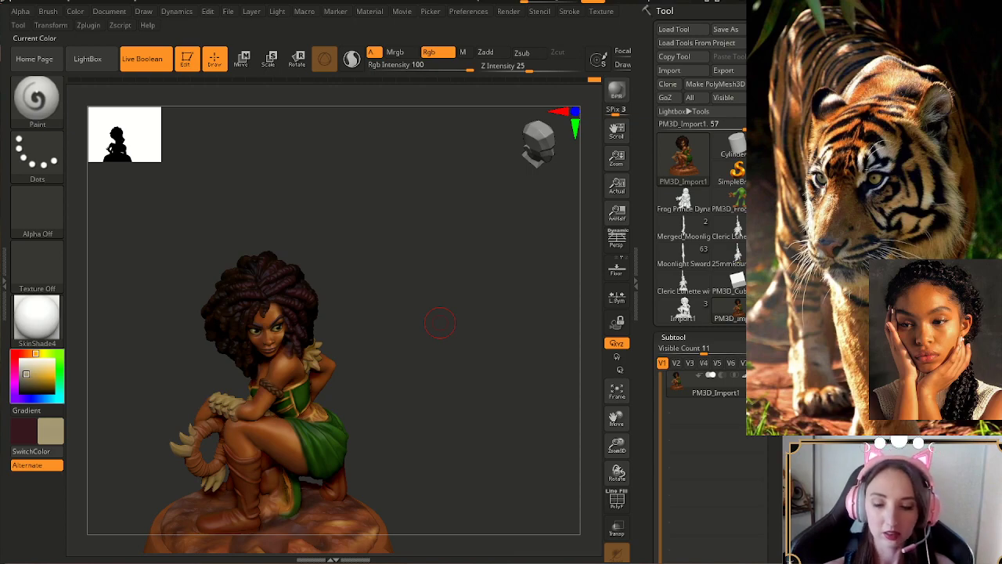
drag(616, 445, 198, 454)
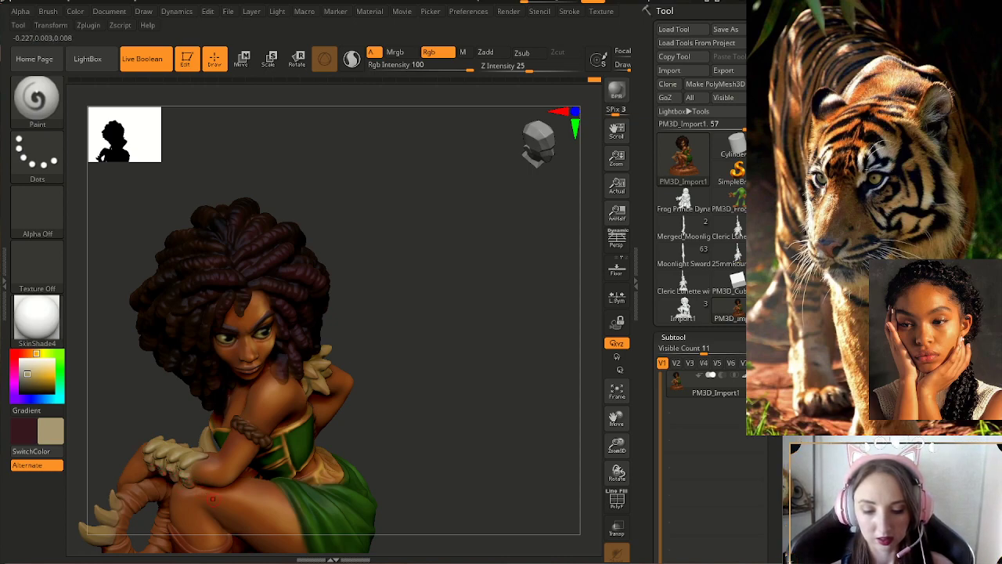
right_drag(212, 498, 185, 448)
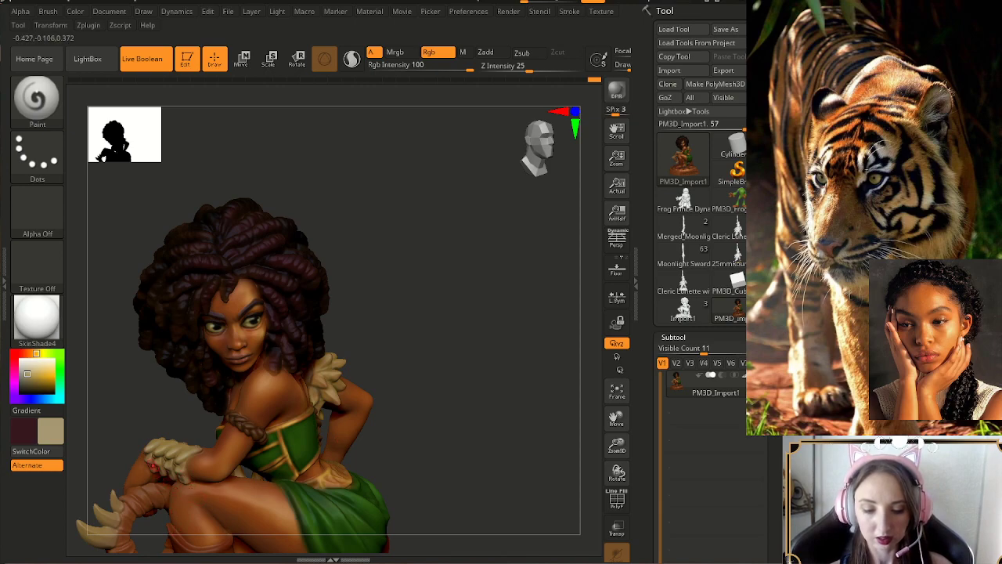
right_drag(196, 396, 176, 441)
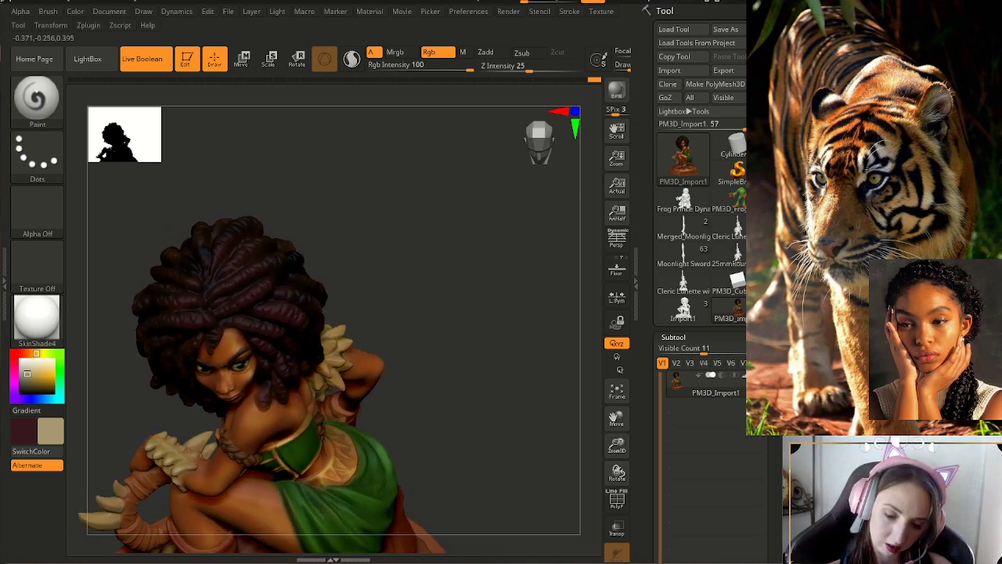
right_drag(383, 357, 372, 412)
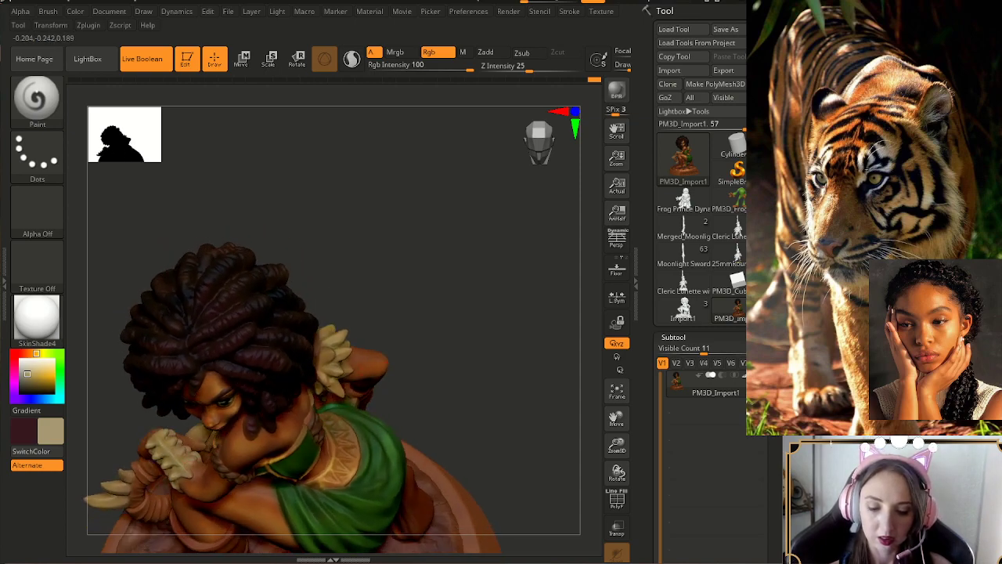
right_drag(385, 468, 432, 374)
alt+right_drag(430, 419, 459, 364)
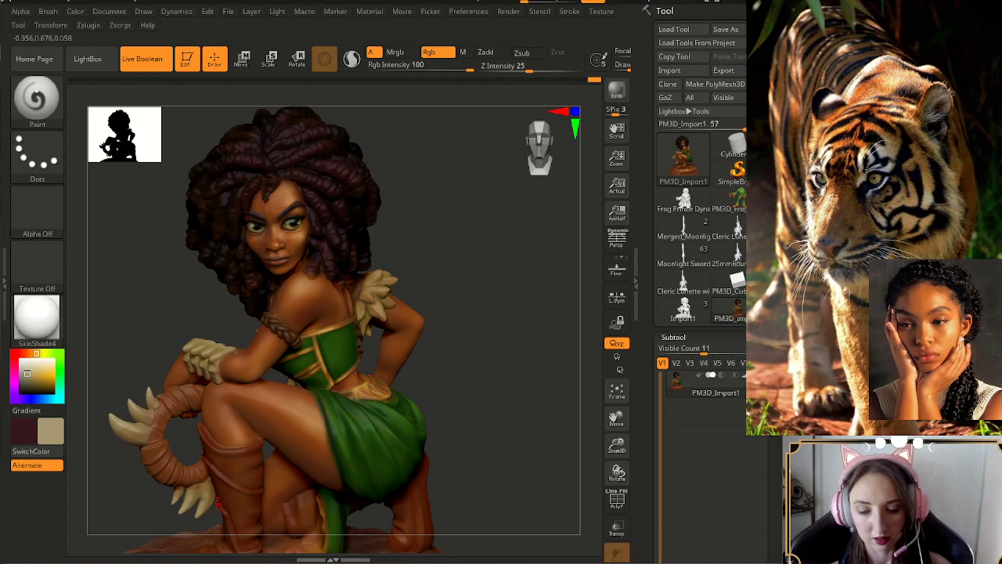
drag(617, 446, 566, 449)
scroll(563, 450, up, 2)
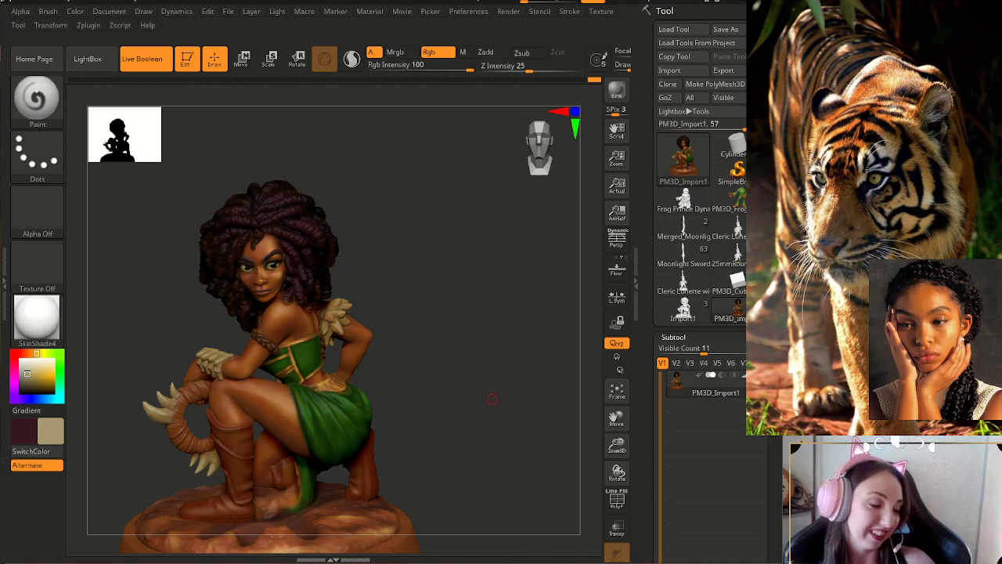
drag(491, 399, 444, 375)
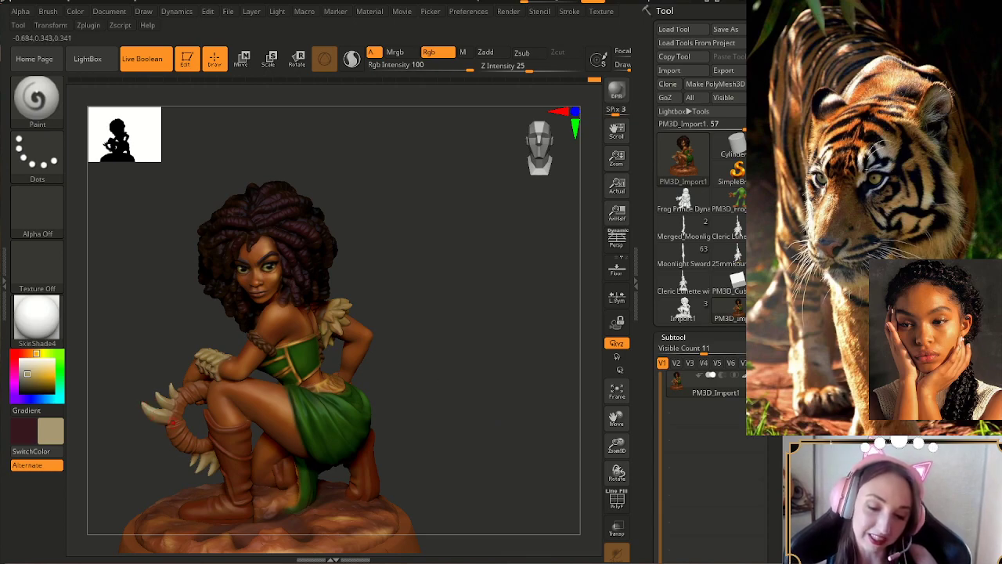
drag(458, 403, 487, 411)
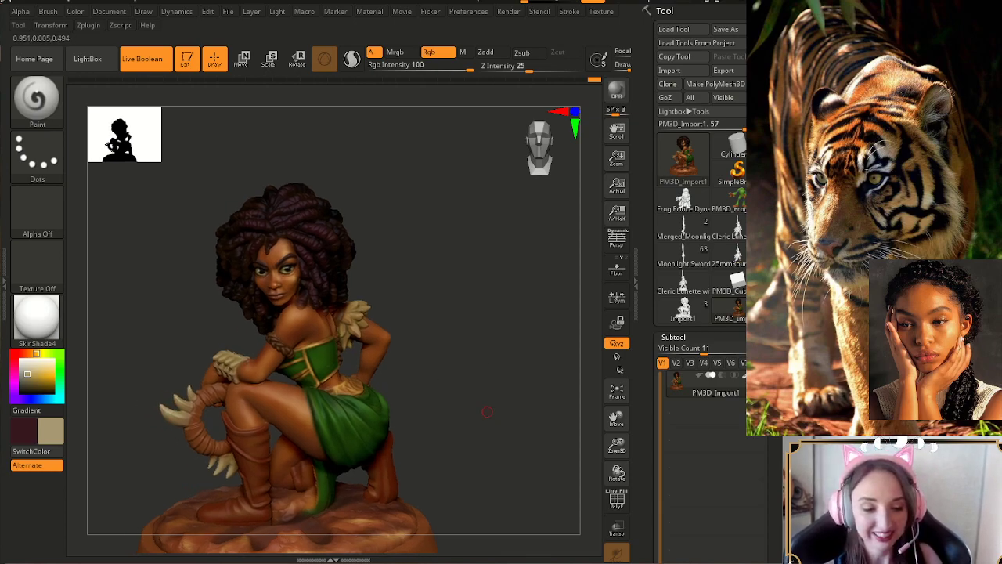
- Darken the paint colour to an olive brown (red 82, green 67, blue 31) and shade the claws and fur wrist cuff
click(35, 383)
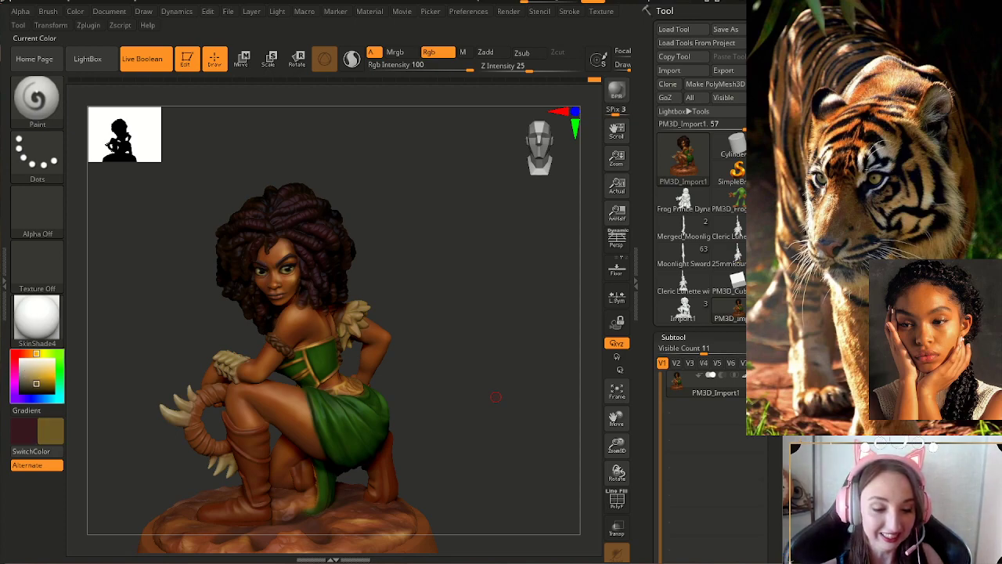
click(34, 385)
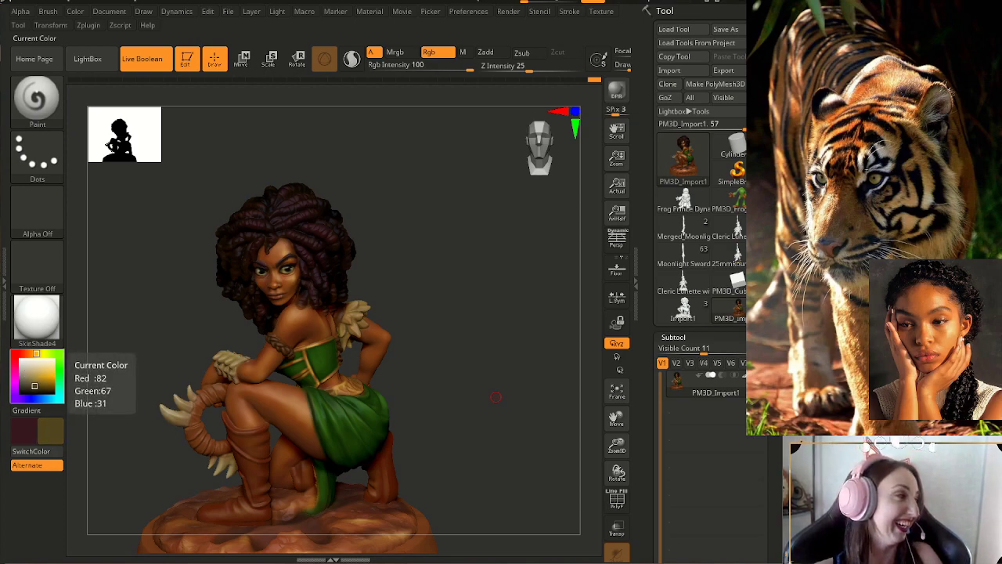
drag(617, 444, 620, 423)
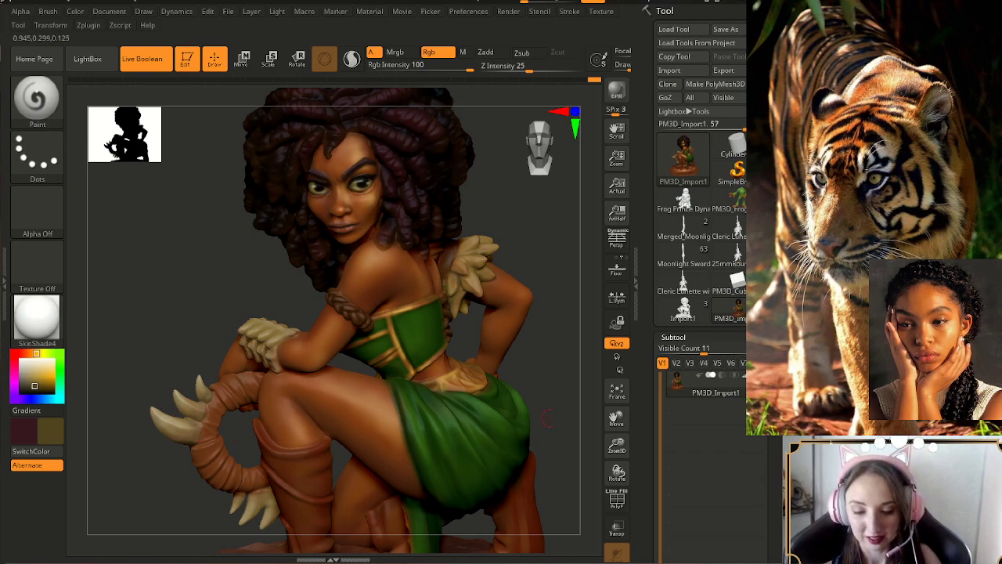
alt+drag(570, 427, 553, 375)
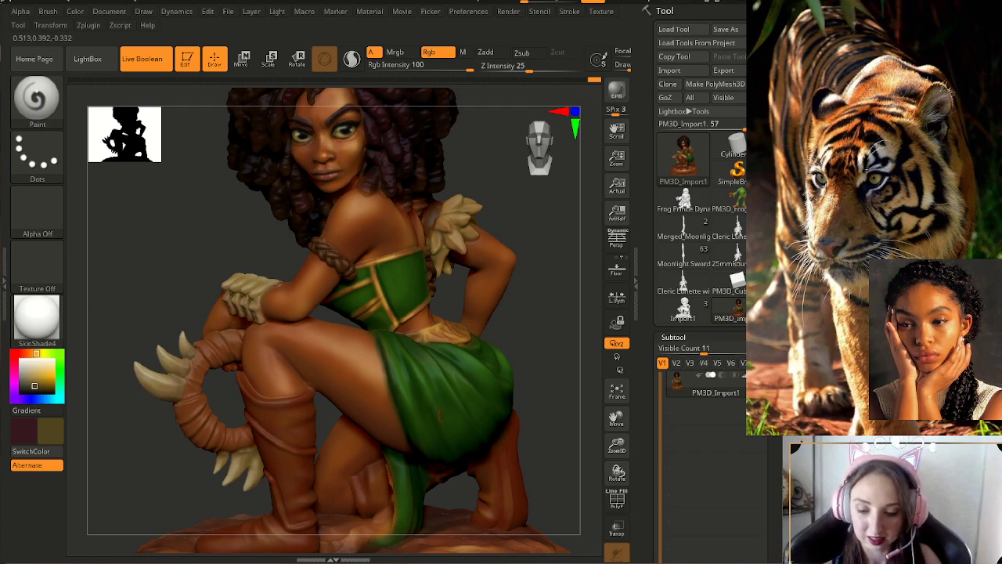
drag(532, 345, 575, 346)
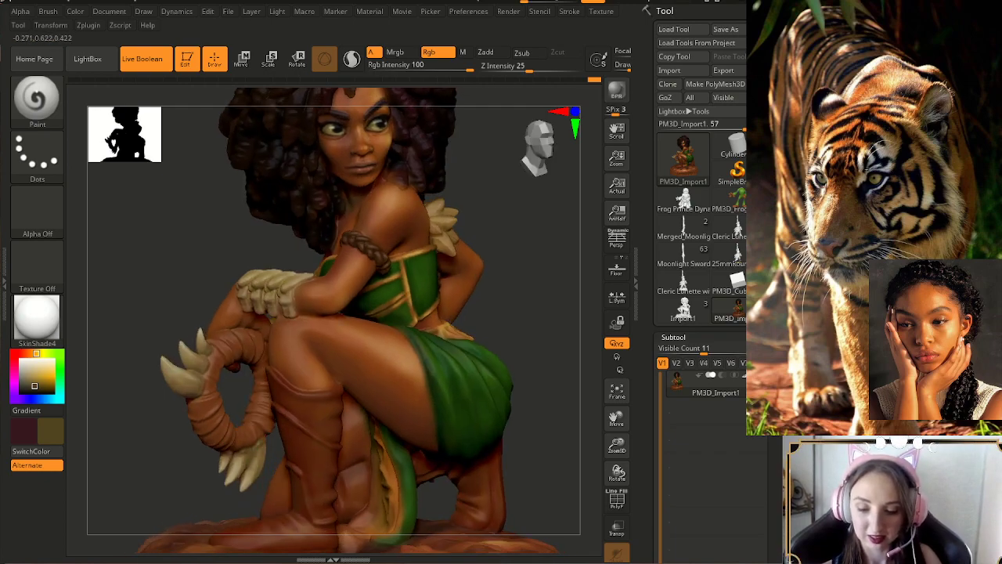
mouse_move(562, 396)
mouse_down()
mouse_move(536, 396)
mouse_move(548, 397)
mouse_up()
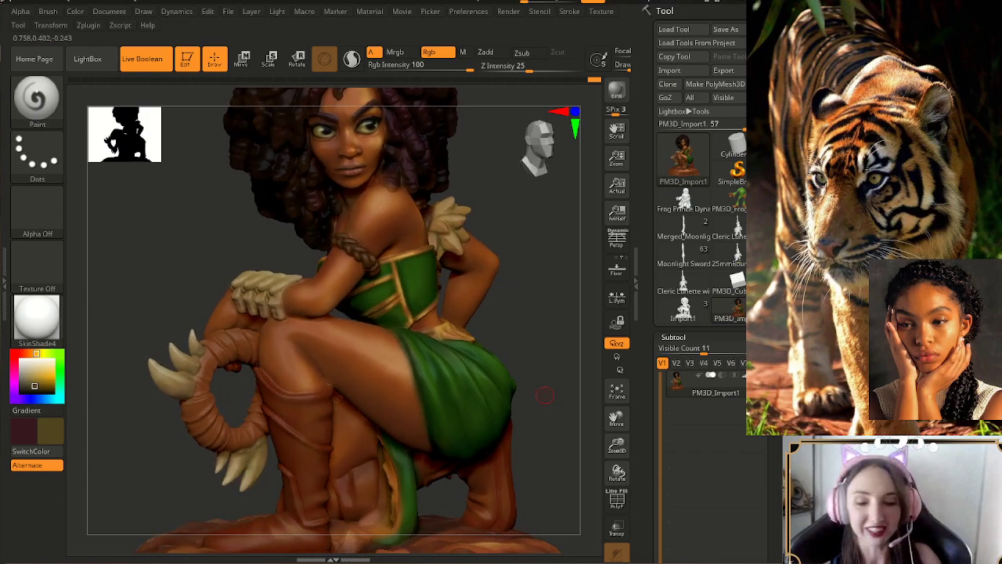
drag(545, 395, 560, 357)
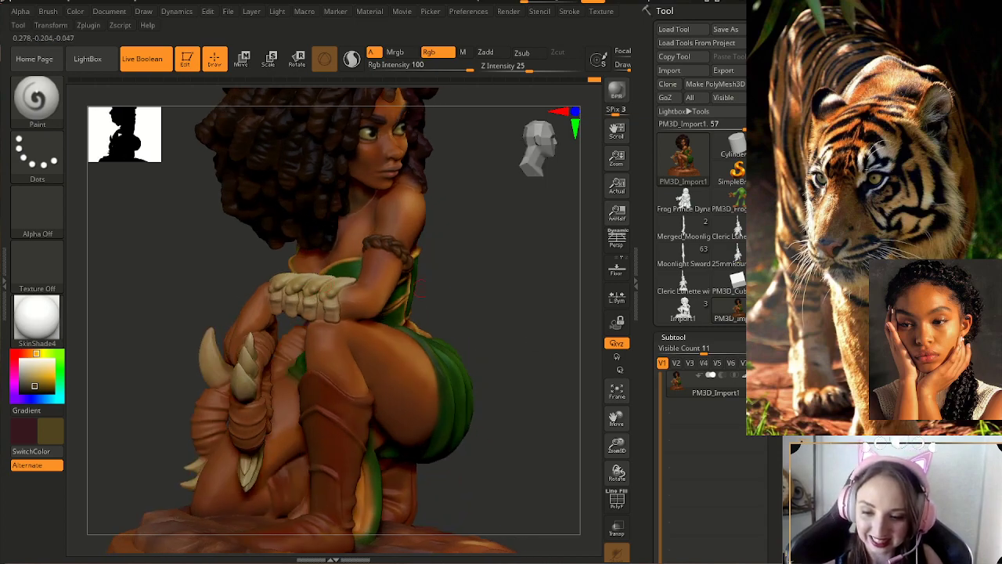
drag(432, 295, 467, 297)
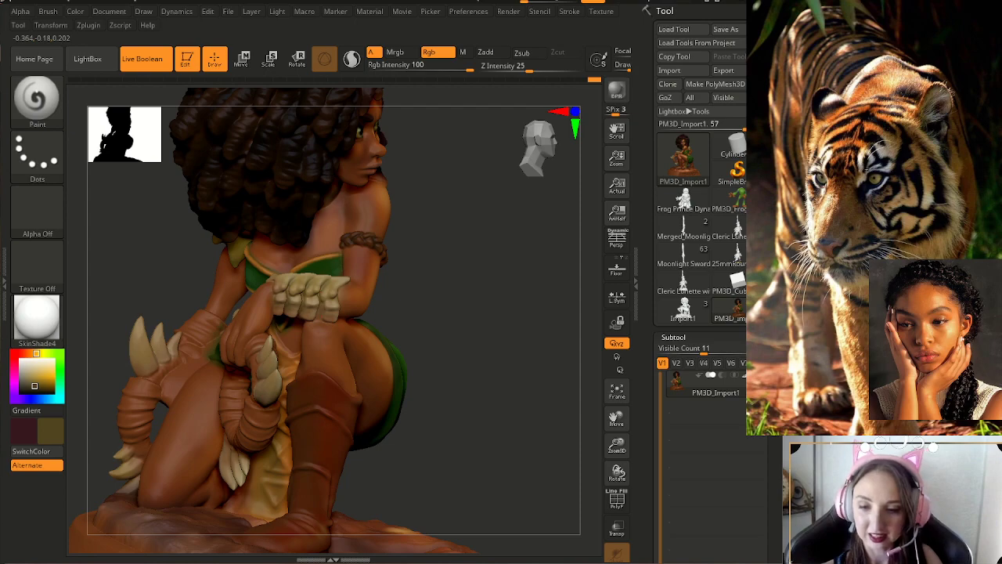
- Examine the shaded claws, wrist cuff and shoulder fur from the front, sides and back of the figure
drag(521, 368, 391, 370)
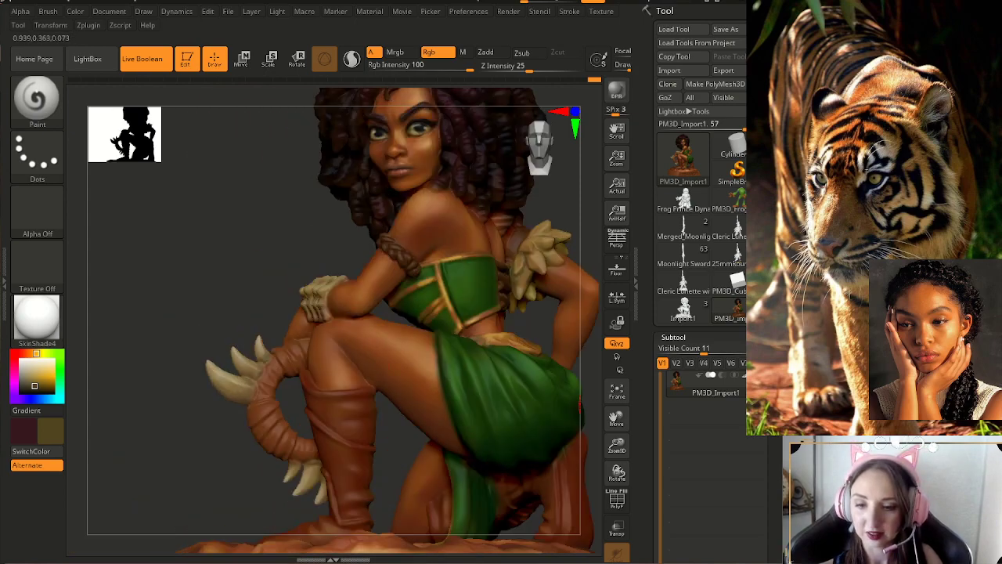
drag(617, 445, 616, 391)
mouse_move(516, 391)
mouse_down()
mouse_move(554, 386)
mouse_move(561, 440)
mouse_move(548, 403)
mouse_move(509, 399)
mouse_up()
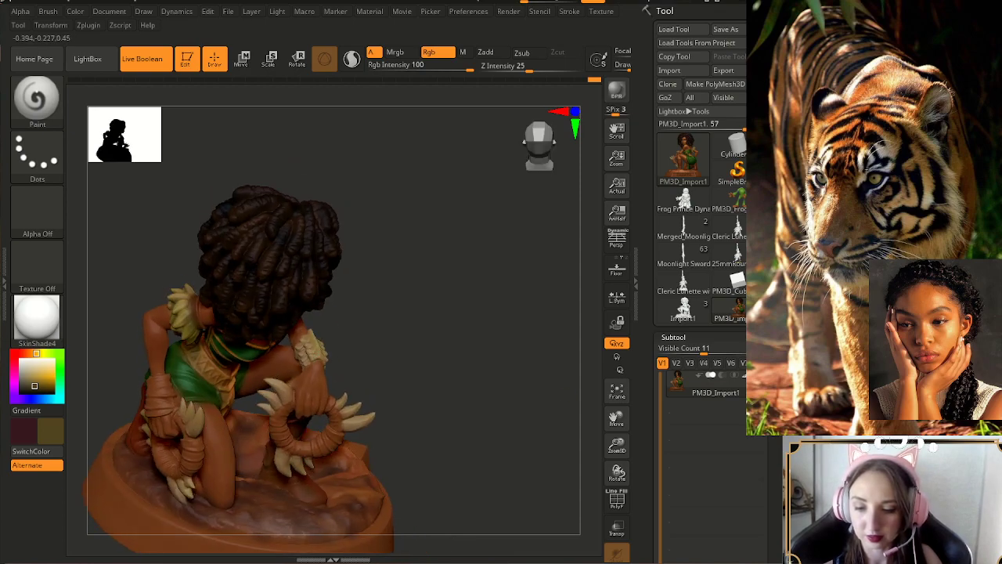
drag(470, 392, 540, 384)
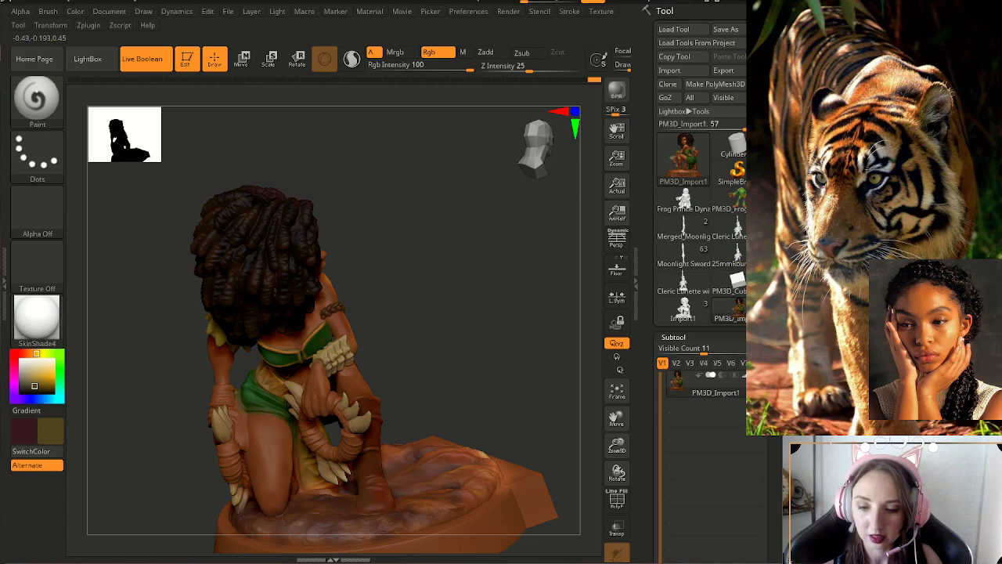
drag(404, 354, 440, 365)
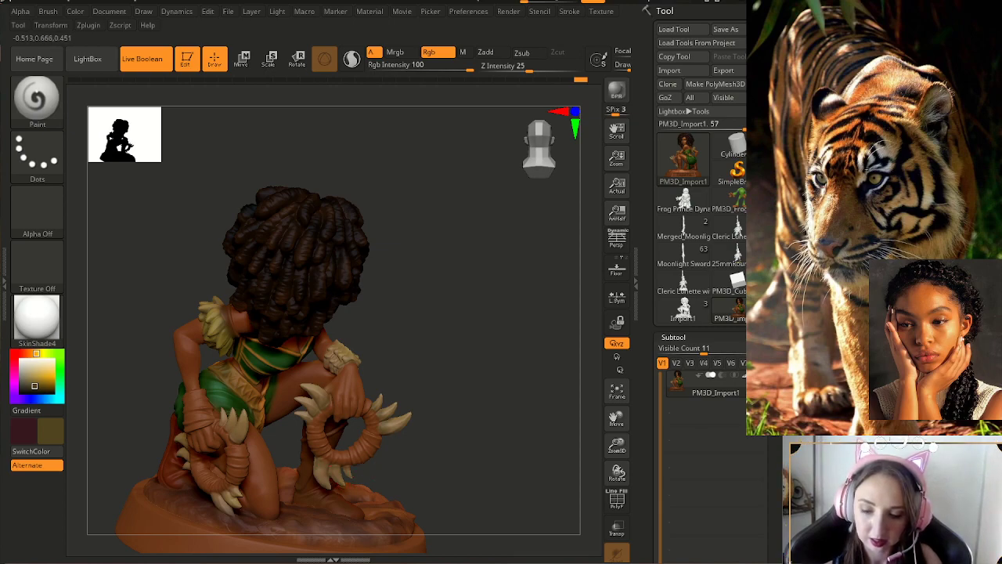
drag(439, 450, 478, 447)
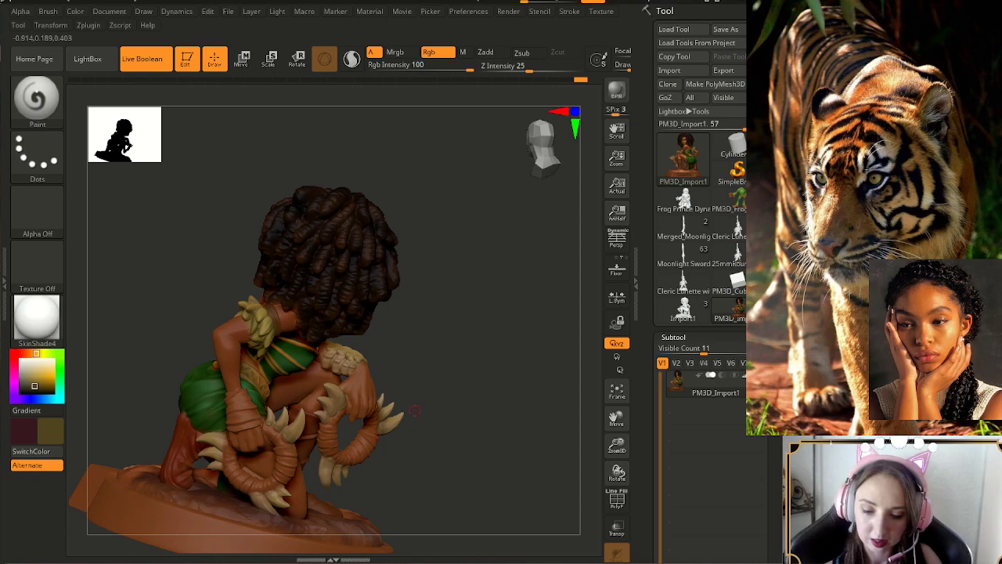
drag(446, 438, 486, 439)
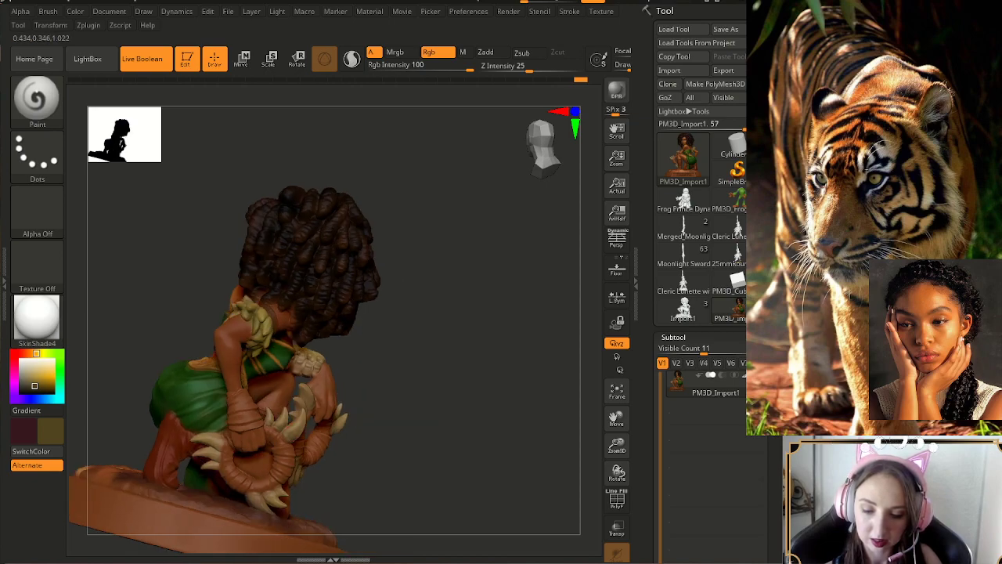
drag(485, 353, 497, 368)
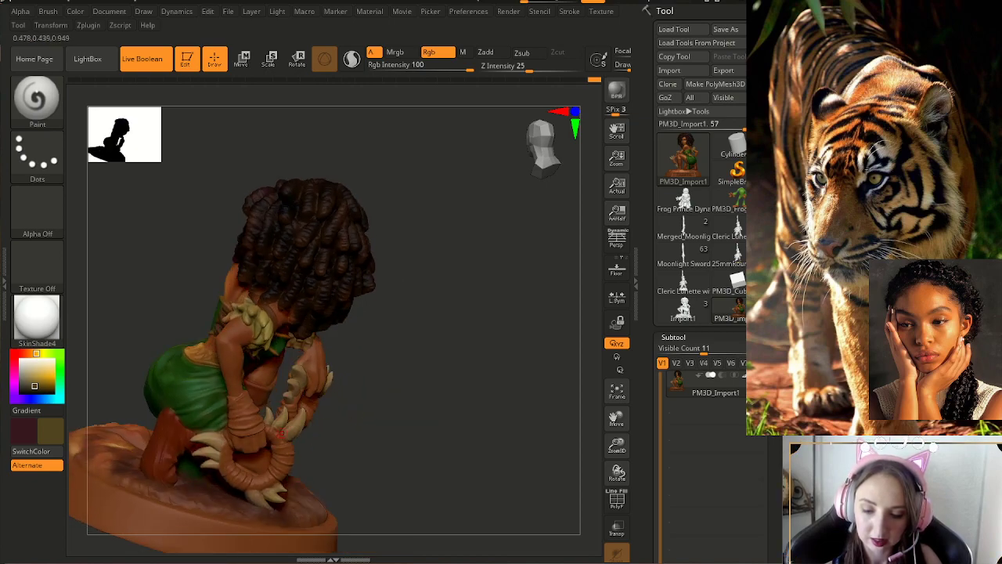
drag(485, 462, 264, 478)
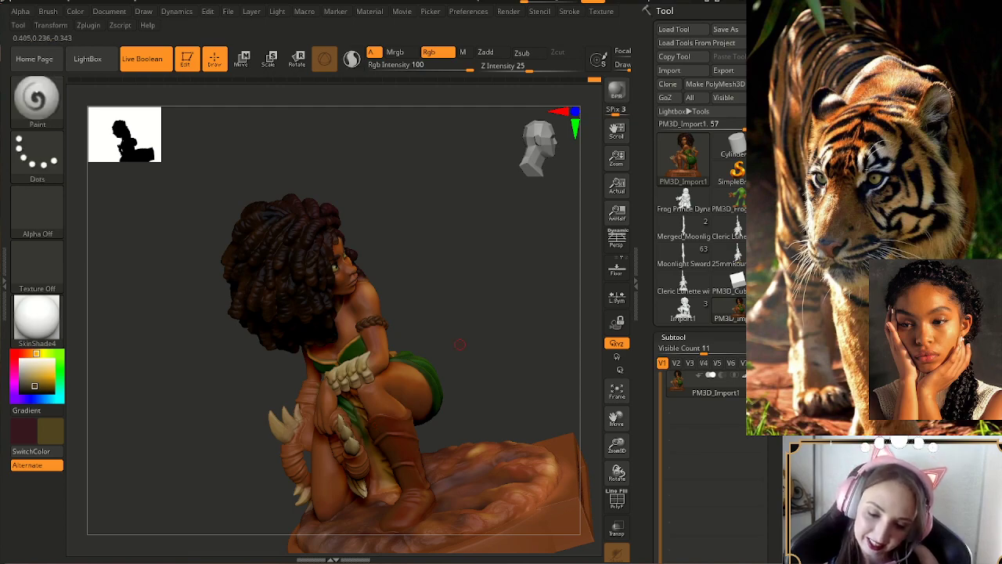
drag(459, 347, 427, 347)
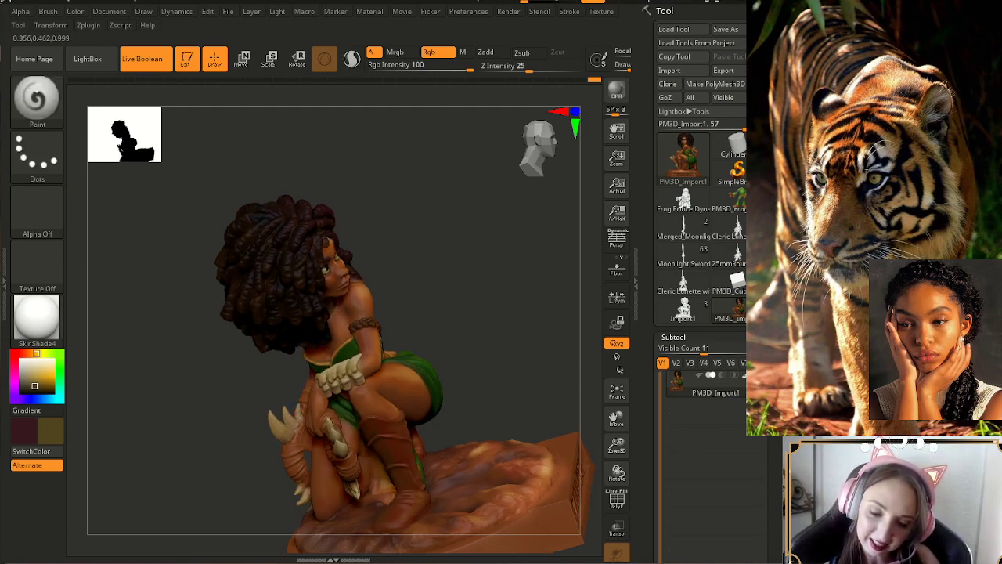
drag(470, 313, 501, 337)
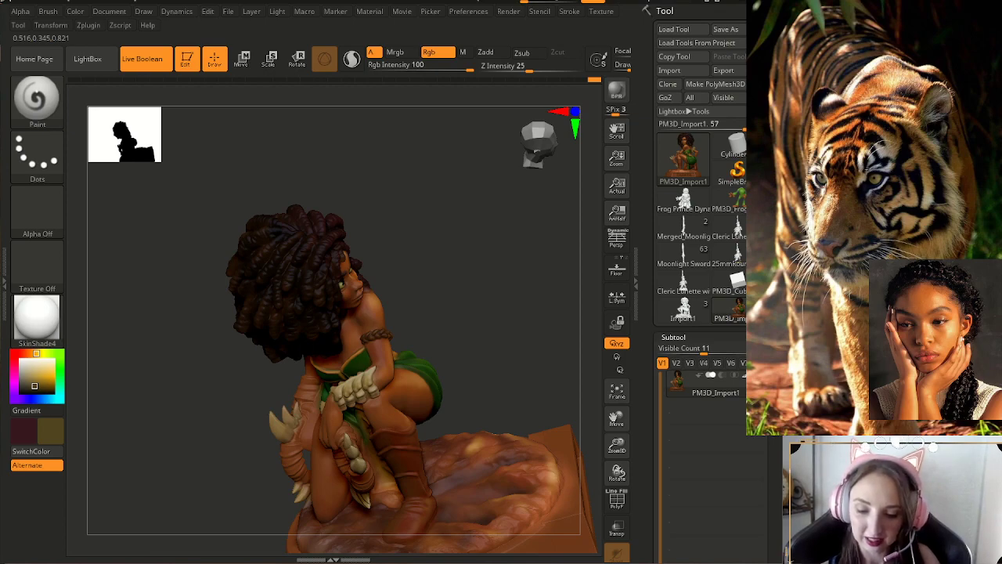
drag(462, 360, 469, 312)
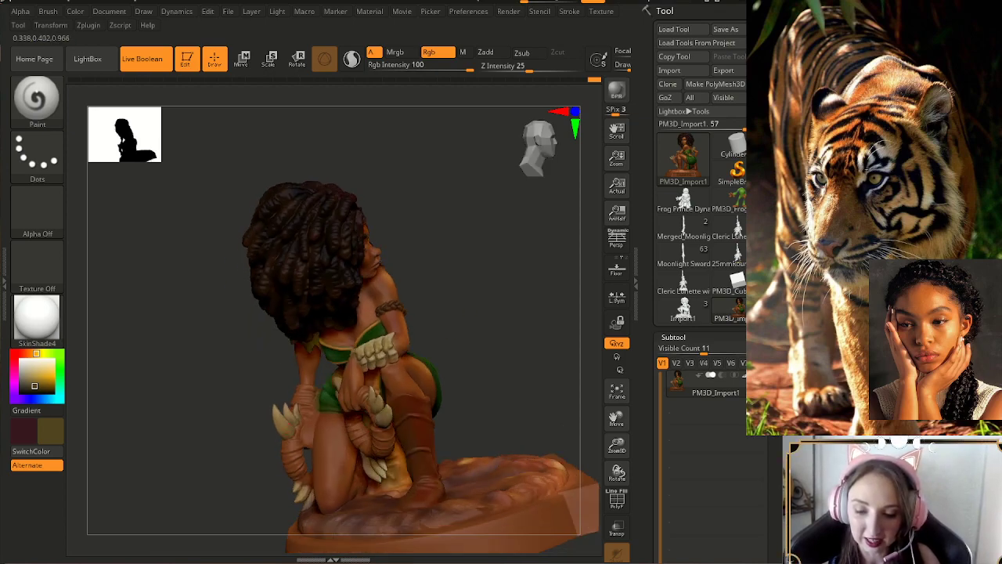
mouse_move(195, 392)
mouse_down()
mouse_move(321, 419)
mouse_move(415, 415)
mouse_up()
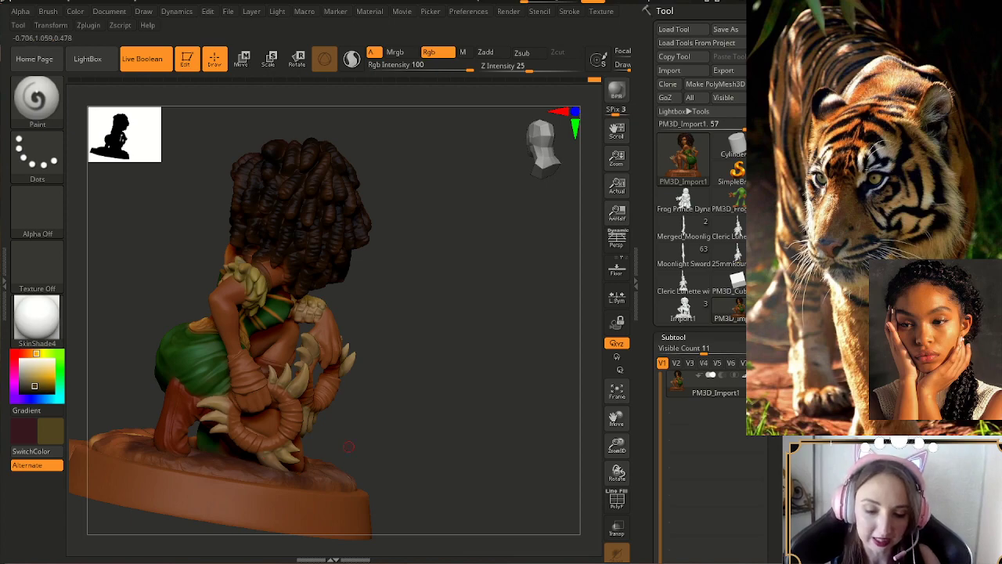
drag(349, 447, 228, 404)
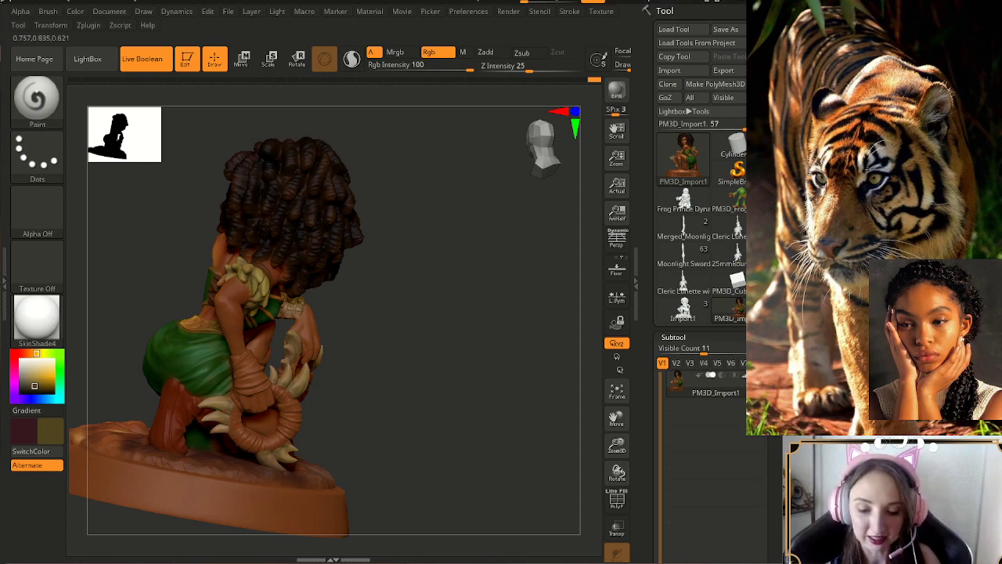
drag(415, 418, 337, 427)
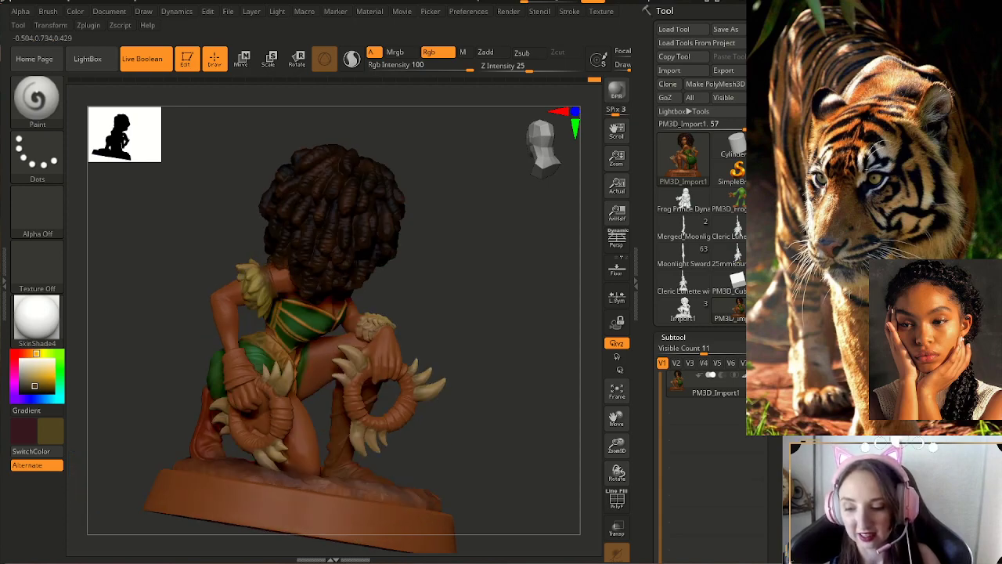
- Sample a pale beige from the figure as the paint colour and check the figure's front
shift+drag(475, 426, 440, 423)
alt+drag(569, 454, 444, 479)
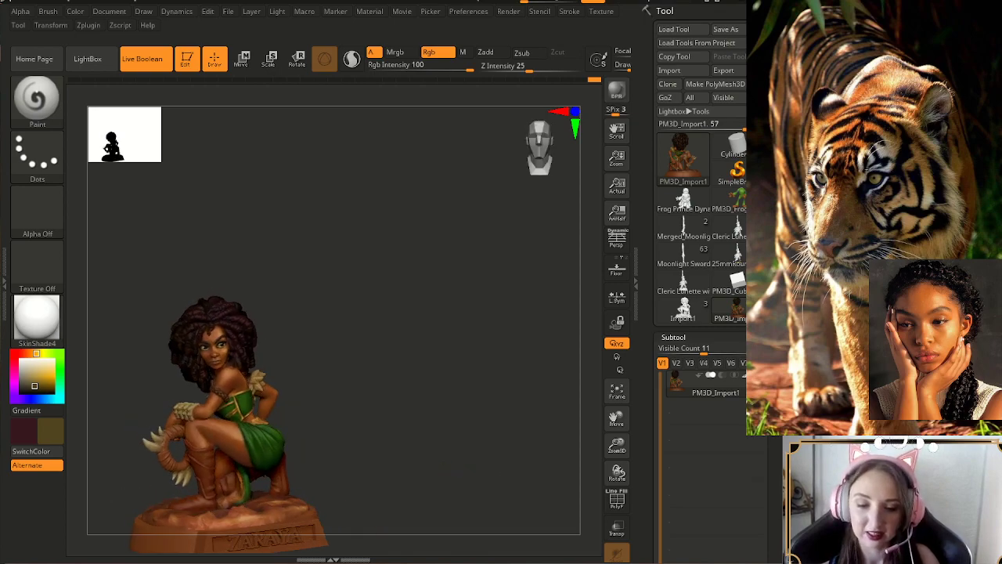
drag(617, 446, 617, 489)
alt+drag(477, 470, 556, 476)
drag(556, 476, 542, 476)
key(c)
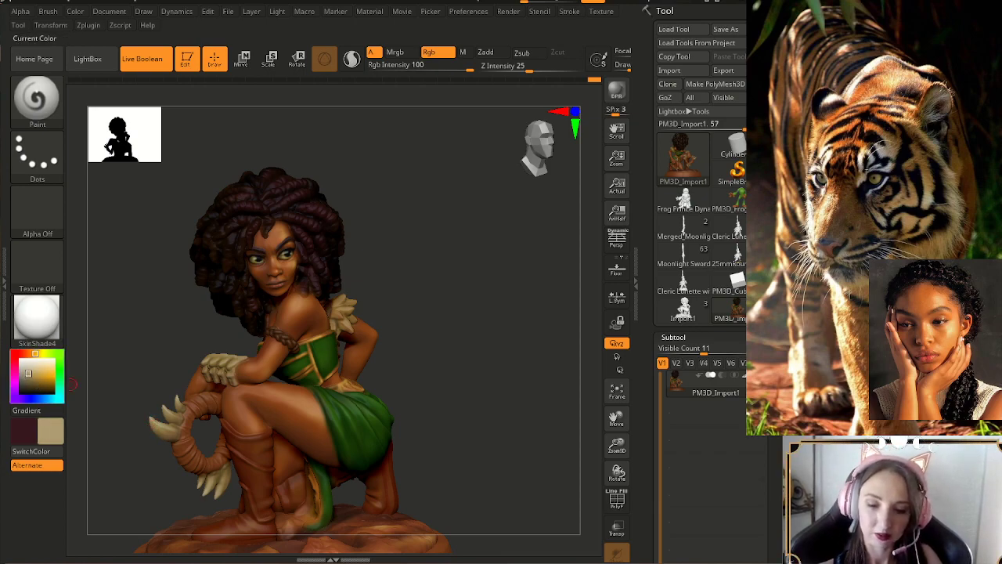
drag(501, 462, 531, 462)
drag(509, 392, 481, 392)
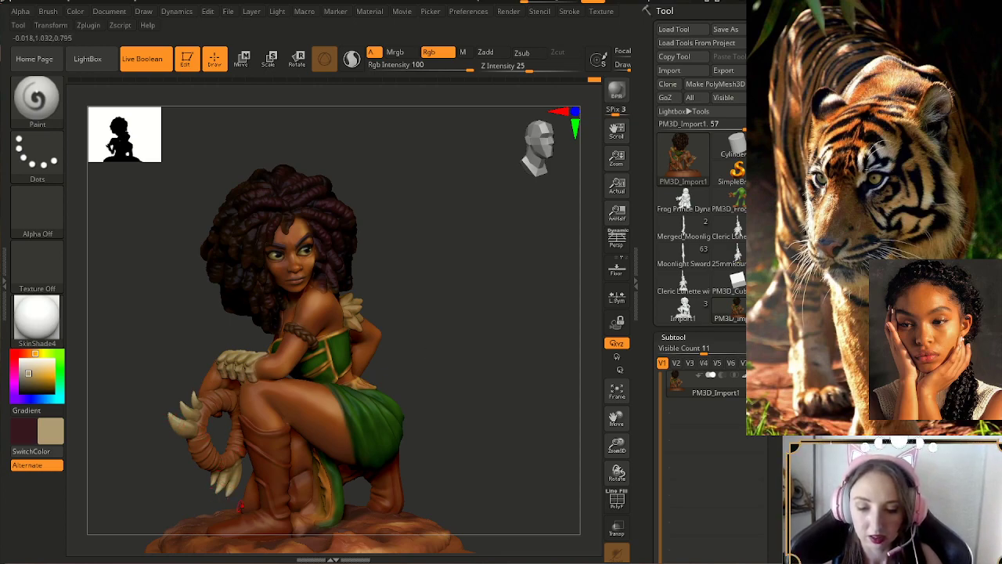
mouse_move(447, 430)
mouse_down()
mouse_move(407, 446)
mouse_move(429, 468)
mouse_up()
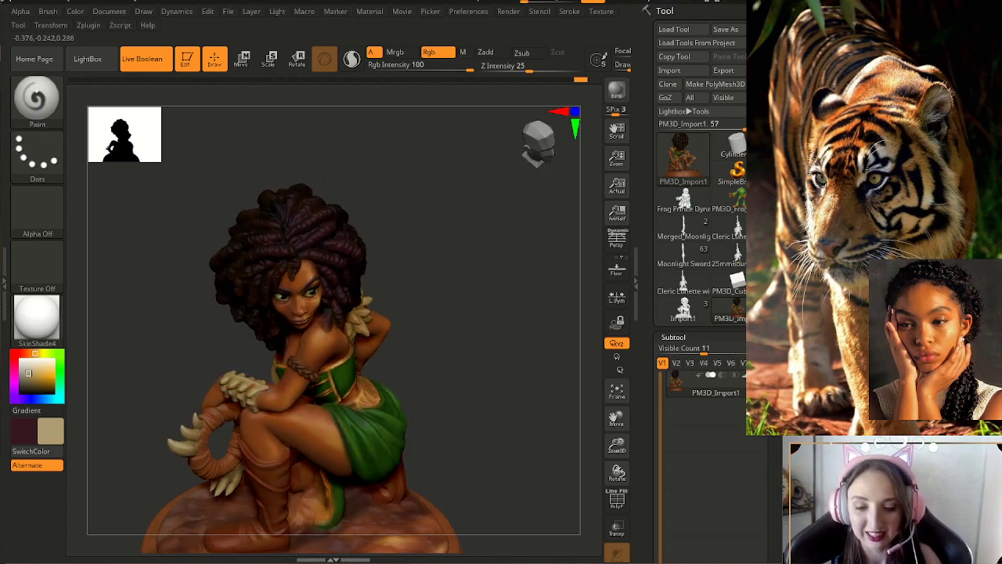
drag(176, 383, 179, 341)
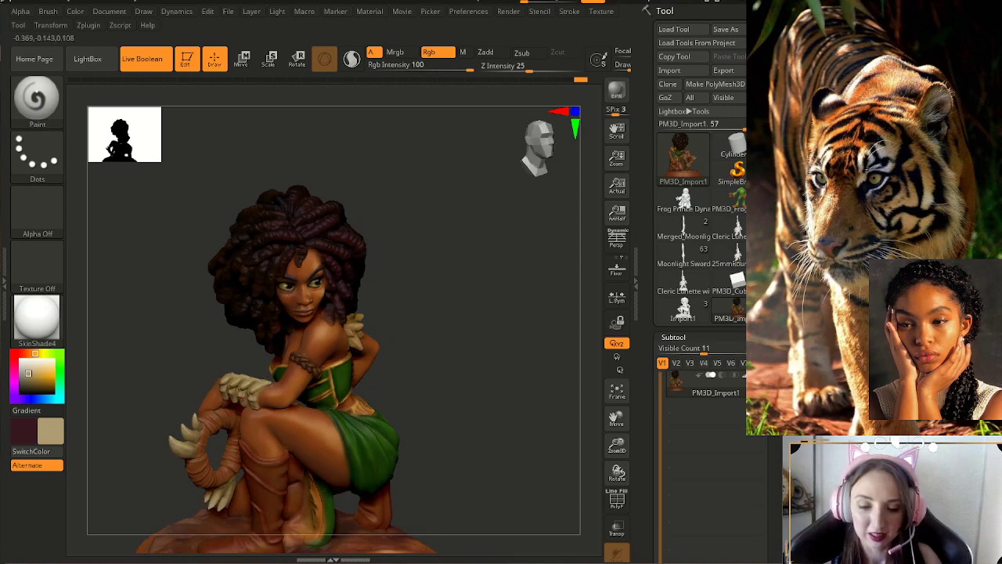
mouse_move(438, 392)
mouse_down()
mouse_move(450, 393)
mouse_move(445, 384)
mouse_up()
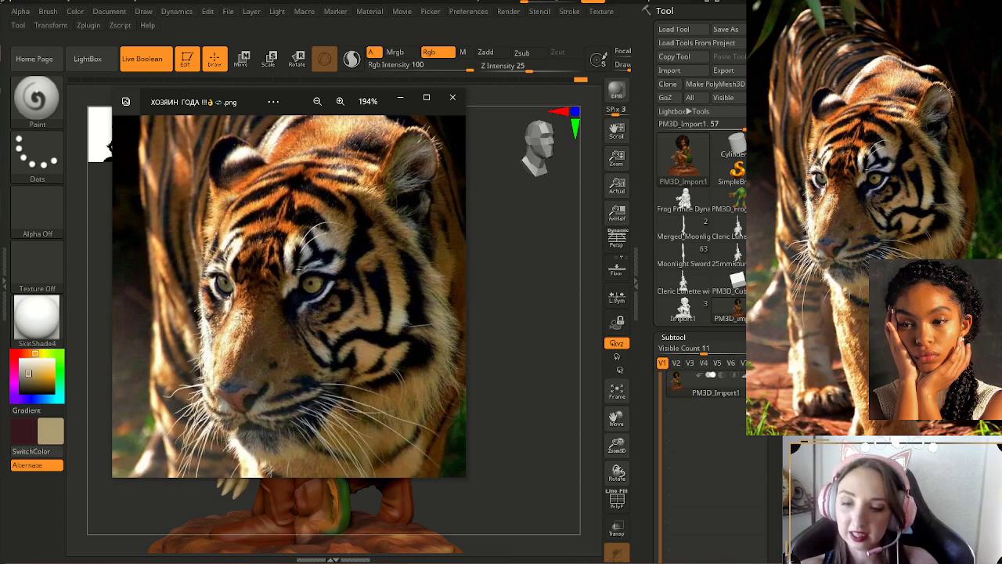
- Enlarge the tiger reference photo to 313% around the face
click(340, 101)
click(340, 101)
click(340, 101)
click(340, 101)
click(451, 296)
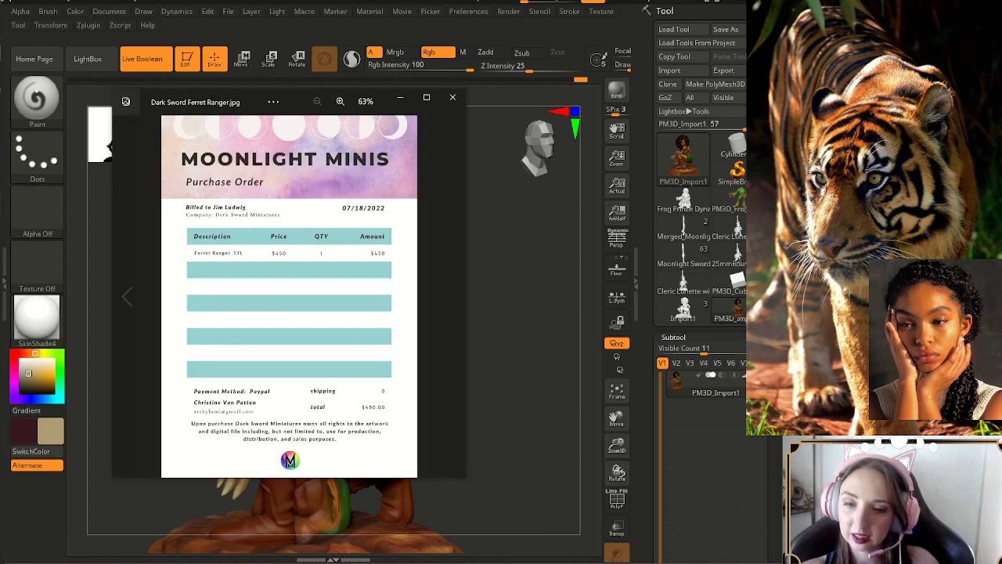
click(127, 297)
click(340, 102)
click(340, 101)
click(340, 101)
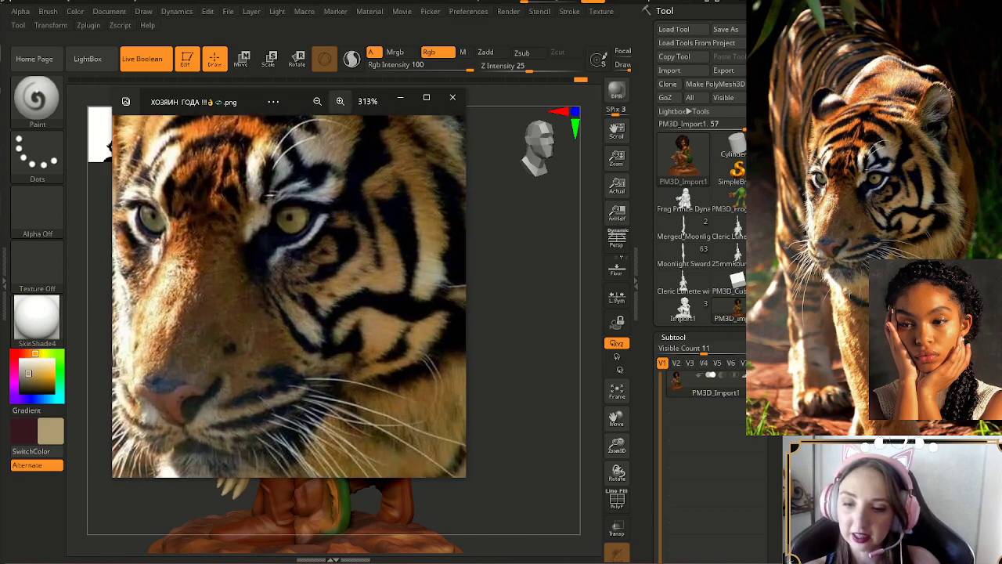
- Examine the stripes and fur colours around the tiger's eye and cheek, and move the photo off the model
drag(337, 235, 197, 256)
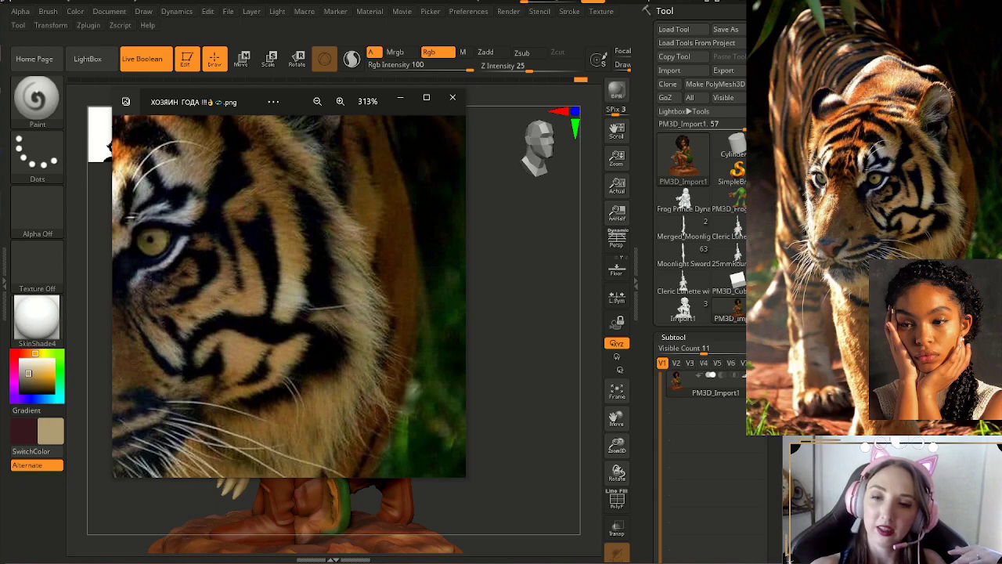
drag(274, 298, 323, 294)
click(317, 102)
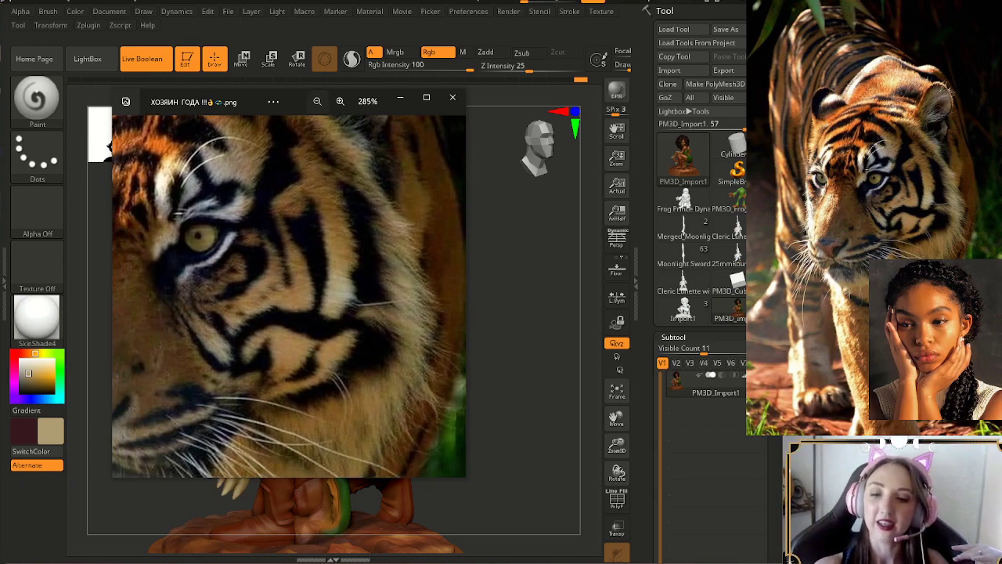
click(317, 102)
drag(198, 227, 209, 250)
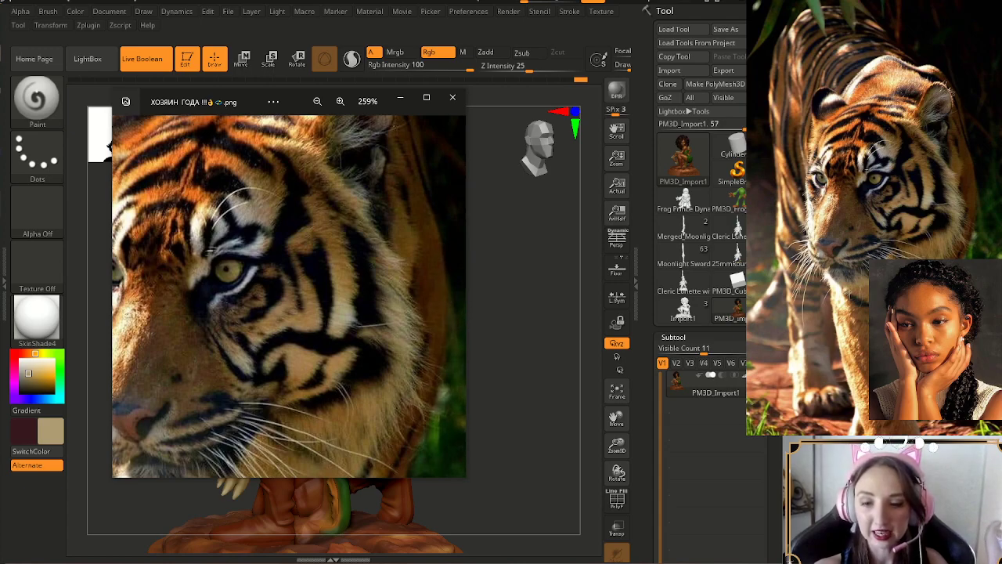
scroll(208, 250, up, 1)
scroll(207, 250, up, 1)
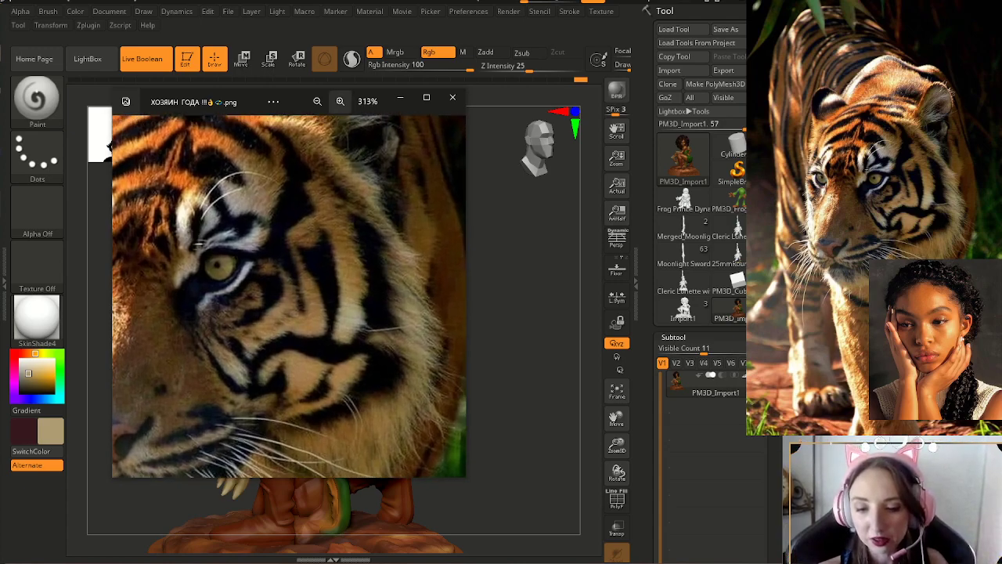
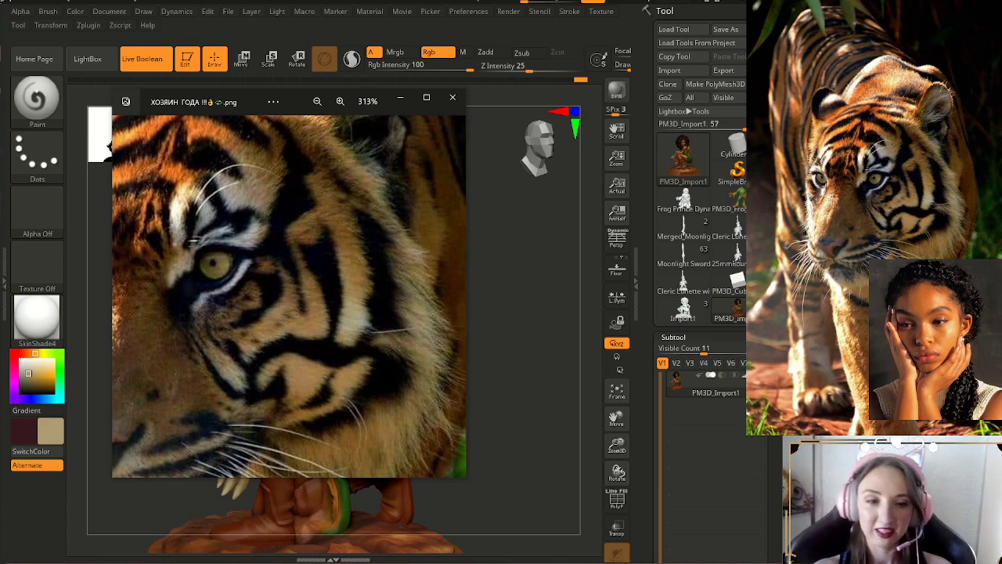
drag(293, 104, 0, 113)
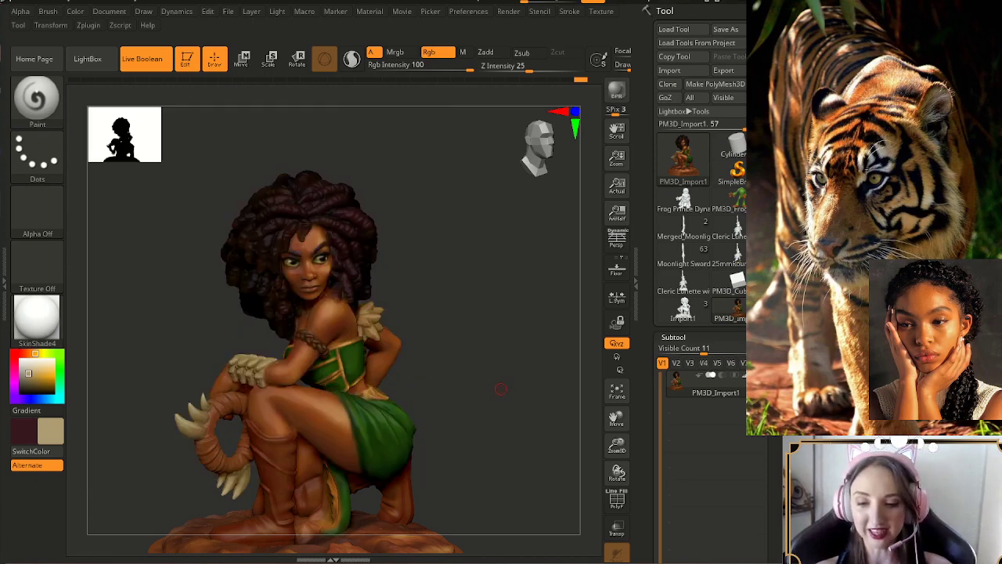
- Change the paint colour to a medium orange-brown
drag(501, 389, 514, 371)
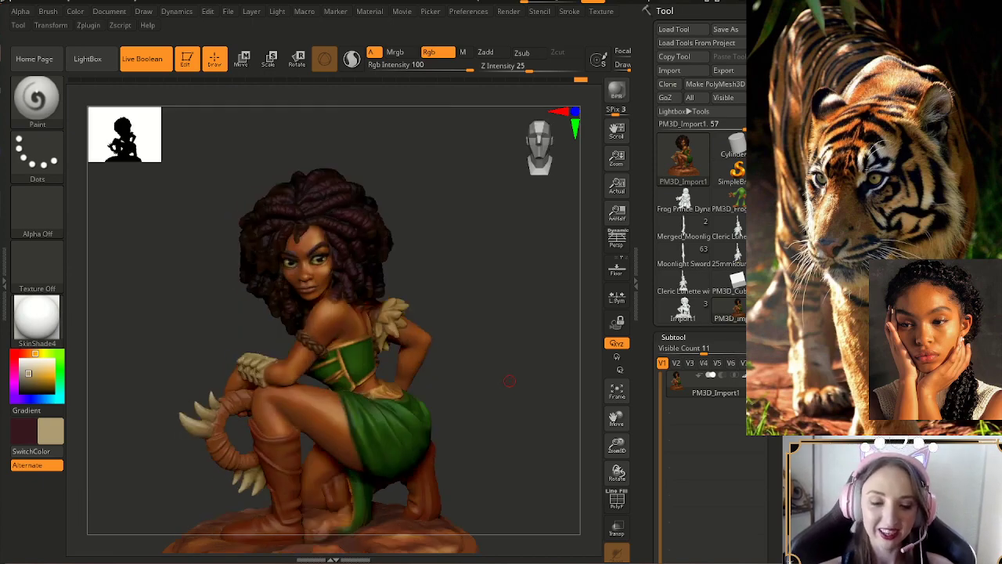
click(28, 353)
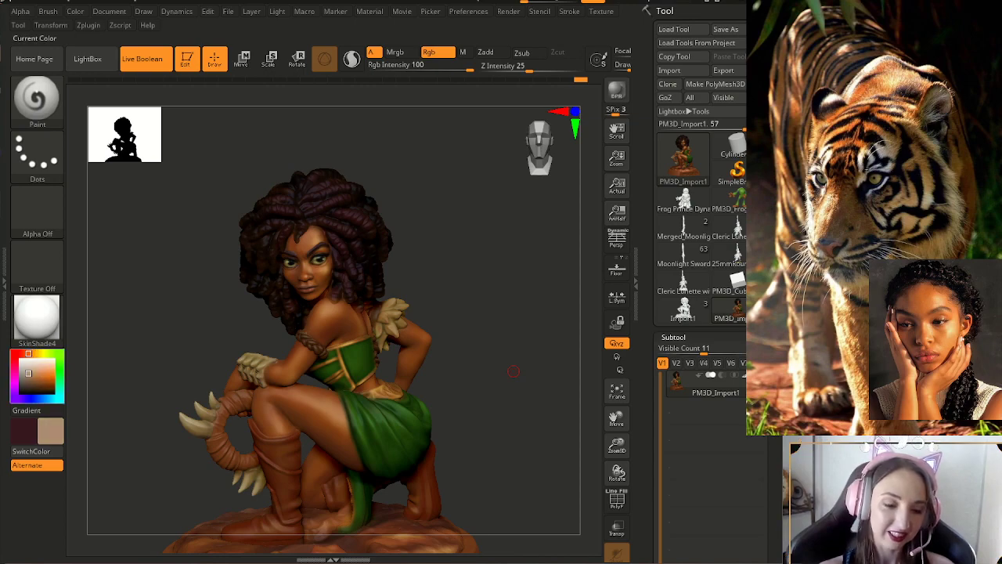
click(35, 374)
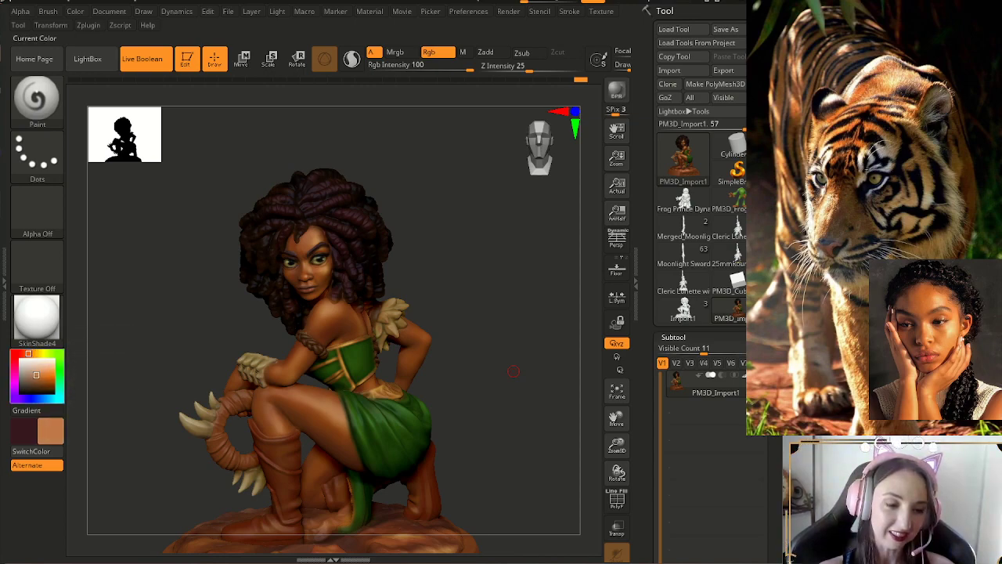
drag(141, 258, 145, 356)
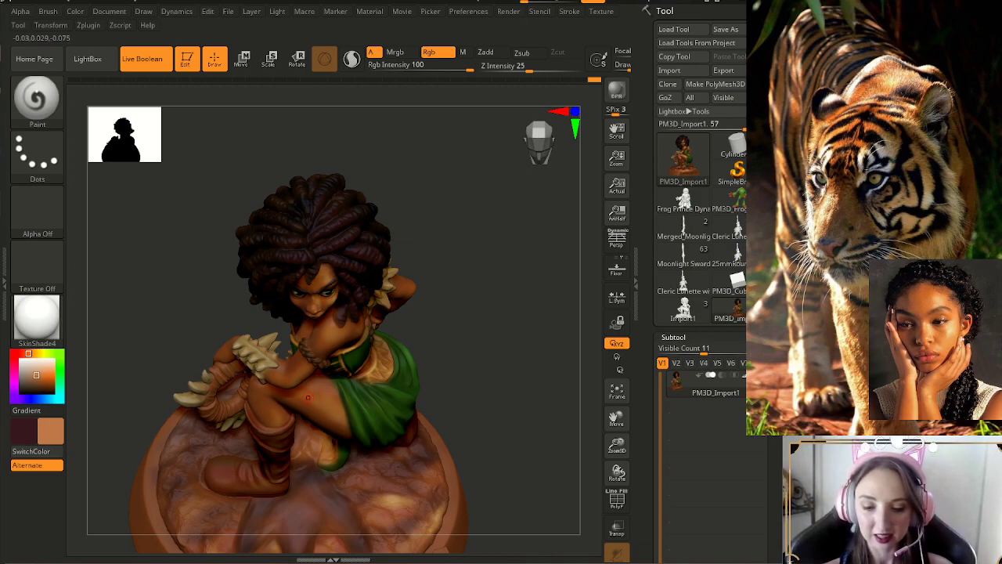
drag(149, 344, 149, 274)
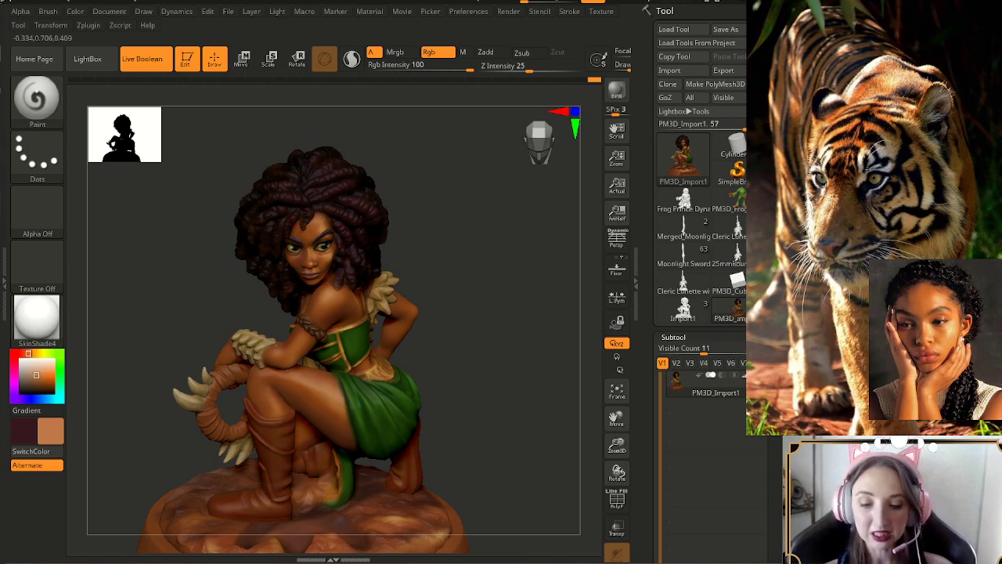
click(537, 122)
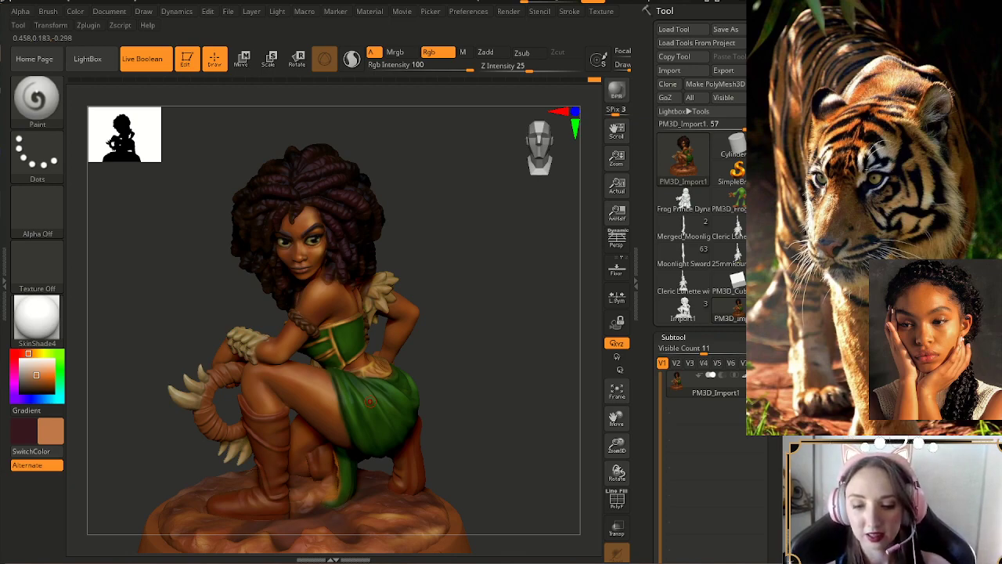
drag(199, 298, 200, 329)
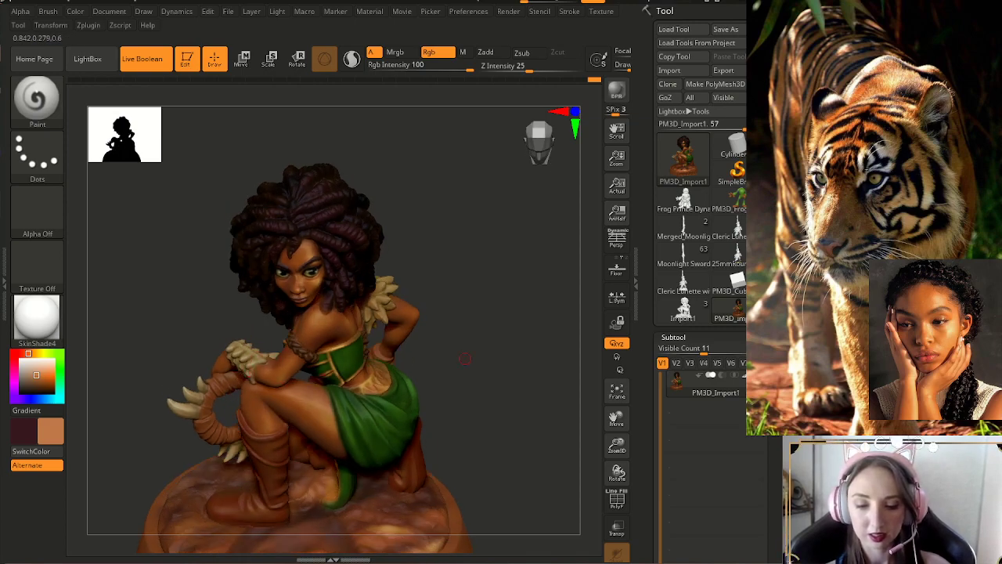
- Brush the orange-brown over the wrapped band of the clawed ring in the figure's hand
drag(169, 329, 243, 298)
drag(462, 364, 415, 364)
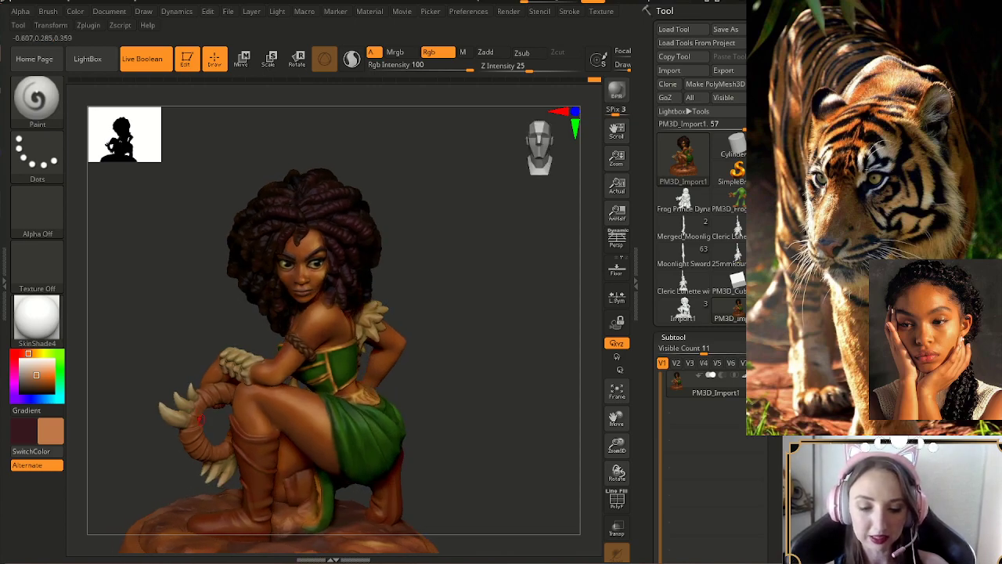
mouse_move(178, 454)
mouse_down()
mouse_move(150, 454)
mouse_move(189, 465)
mouse_up()
drag(200, 422, 235, 455)
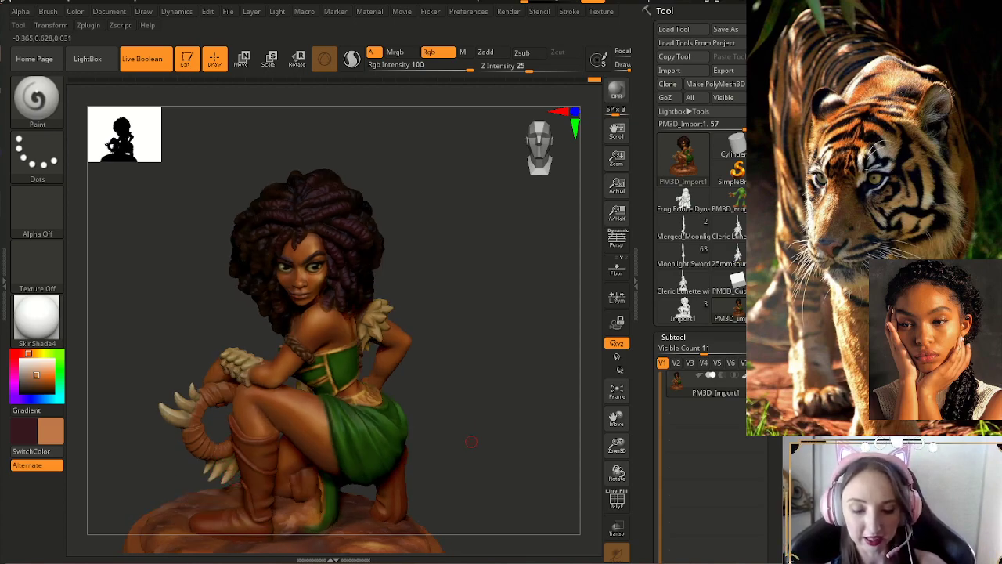
- Step back through the undo history to compare earlier fur and claw colours up close, and return to the latest state
drag(470, 441, 475, 442)
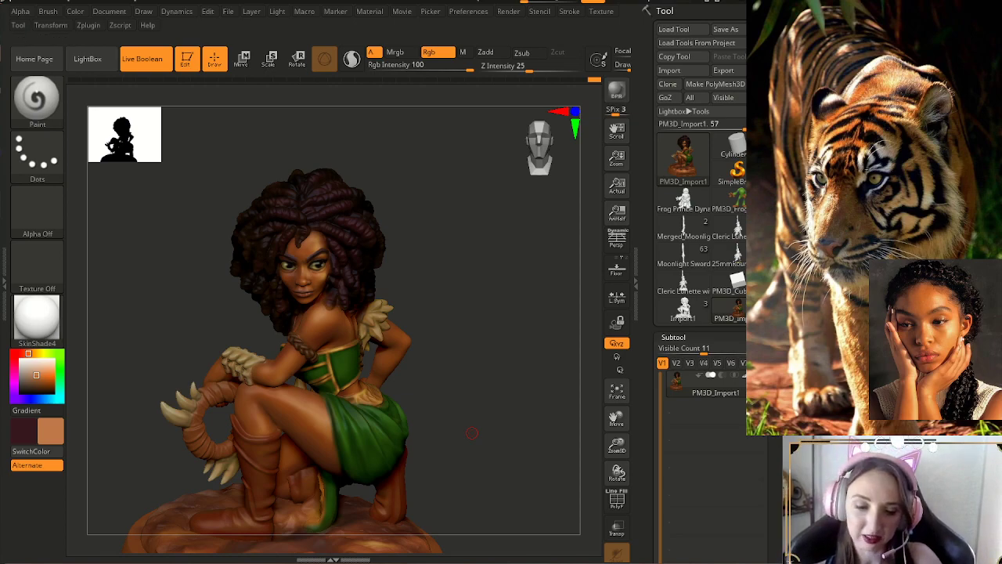
drag(617, 445, 575, 436)
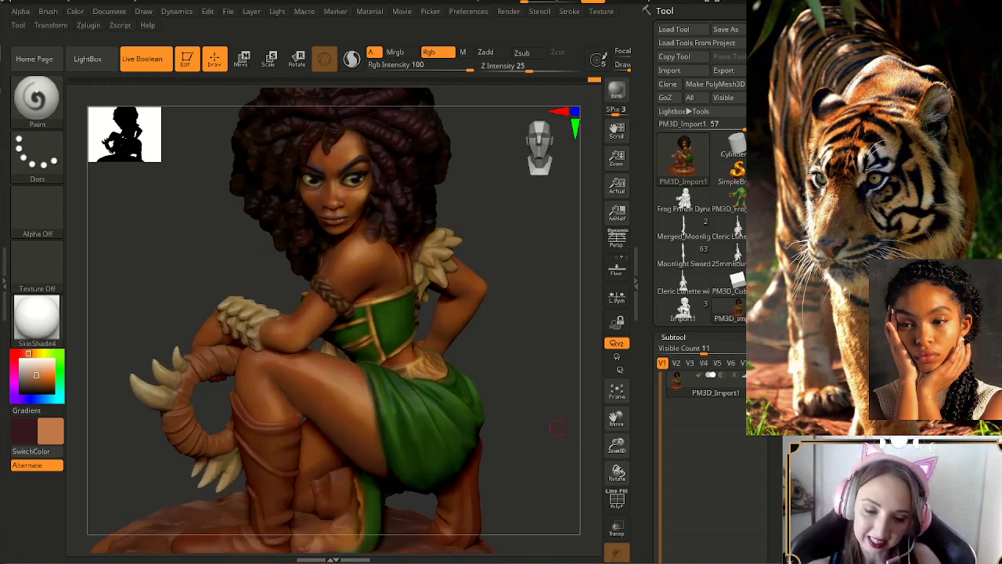
alt+drag(539, 333, 559, 339)
key(ctrl+z)
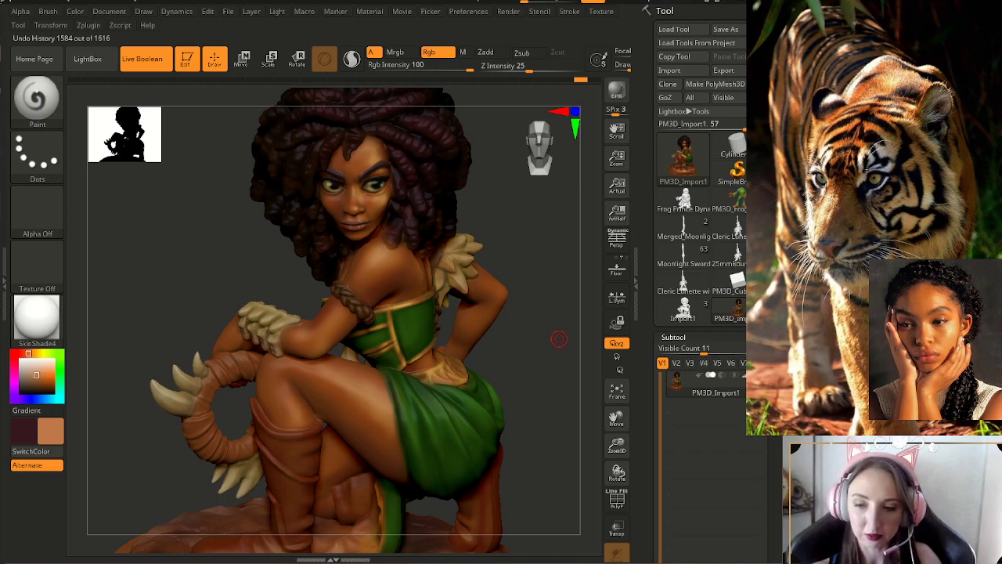
key(ctrl+z)
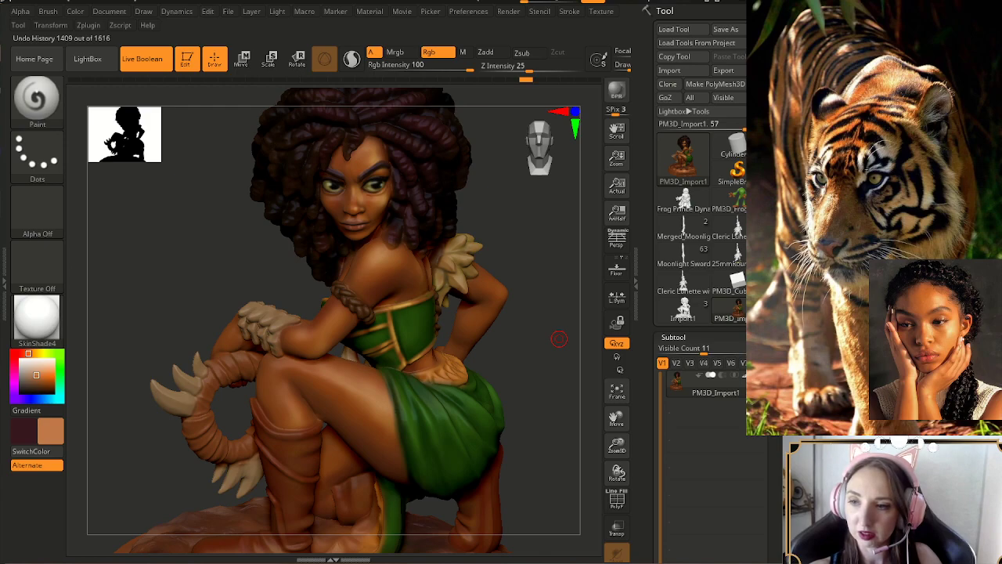
key(ctrl+shift+z)
key(ctrl+shift+z)
key(ctrl+shift+z)
key(ctrl+shift+z)
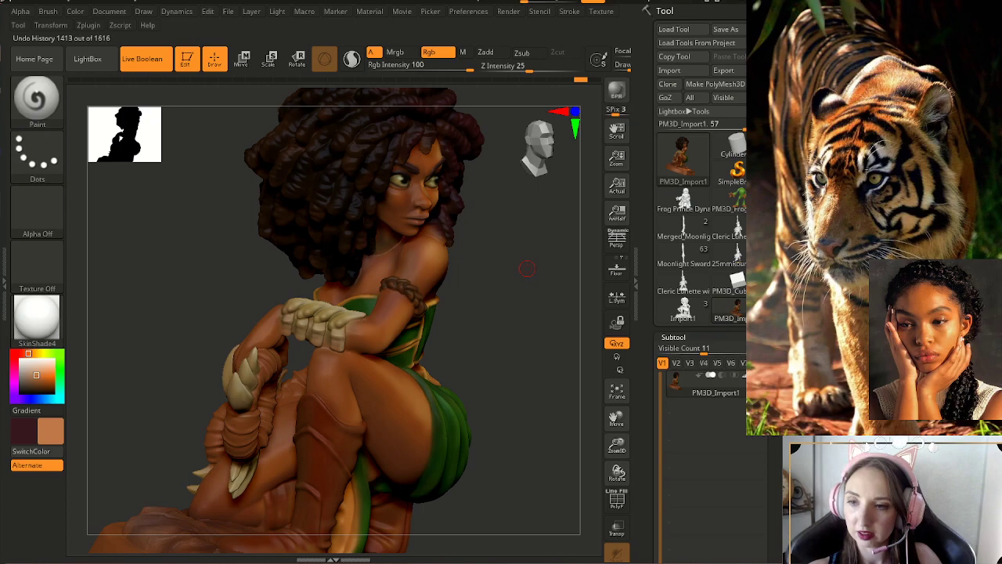
click(526, 79)
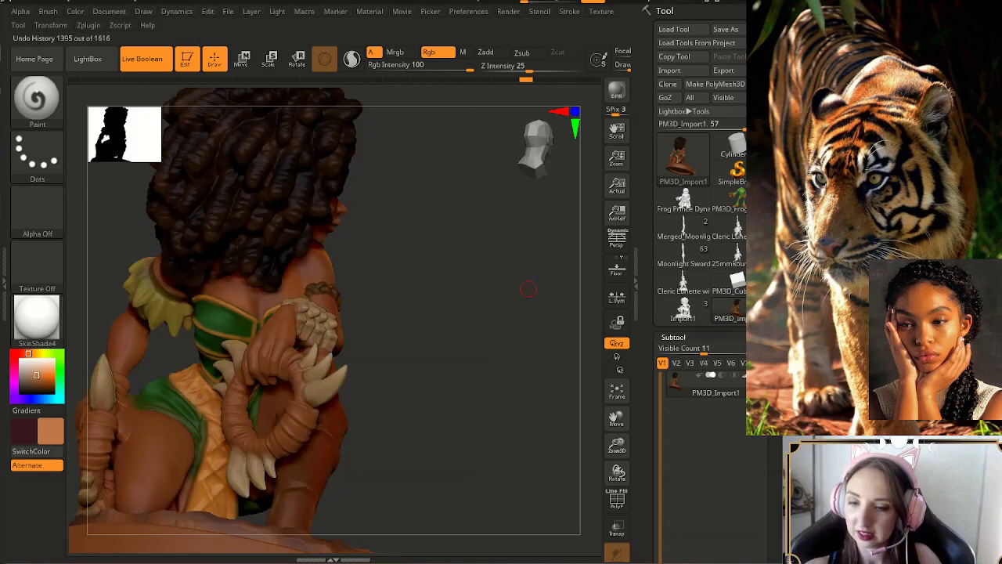
click(581, 79)
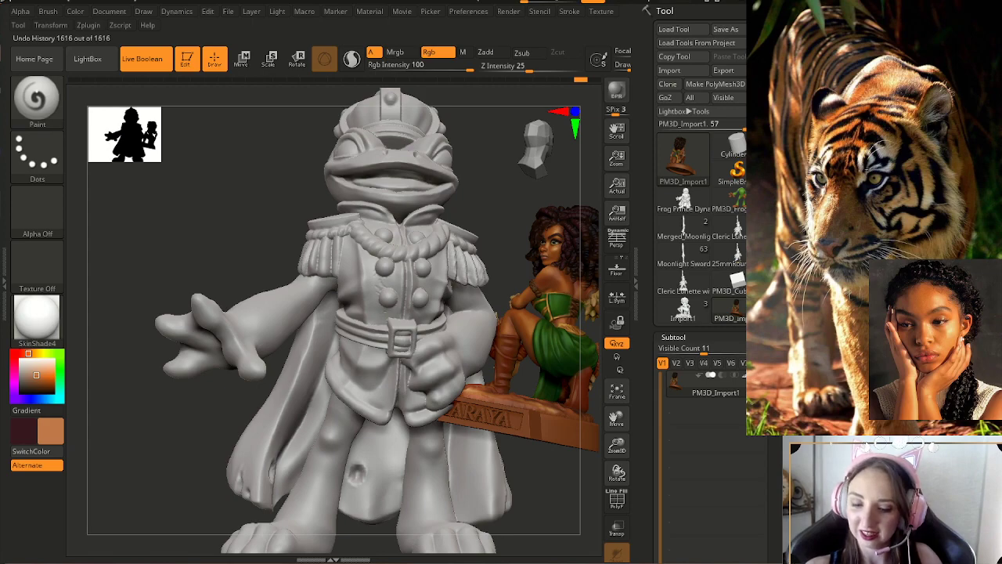
- Try to clear the stray figure copies from the canvas by leaving and re-entering 3D edit mode
click(526, 79)
drag(541, 376, 540, 289)
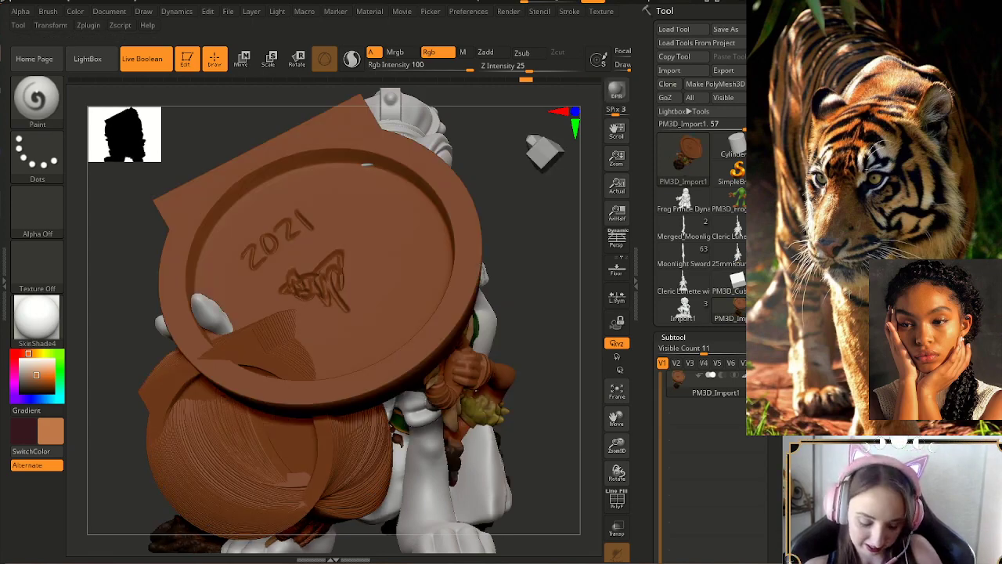
key(ctrl+z)
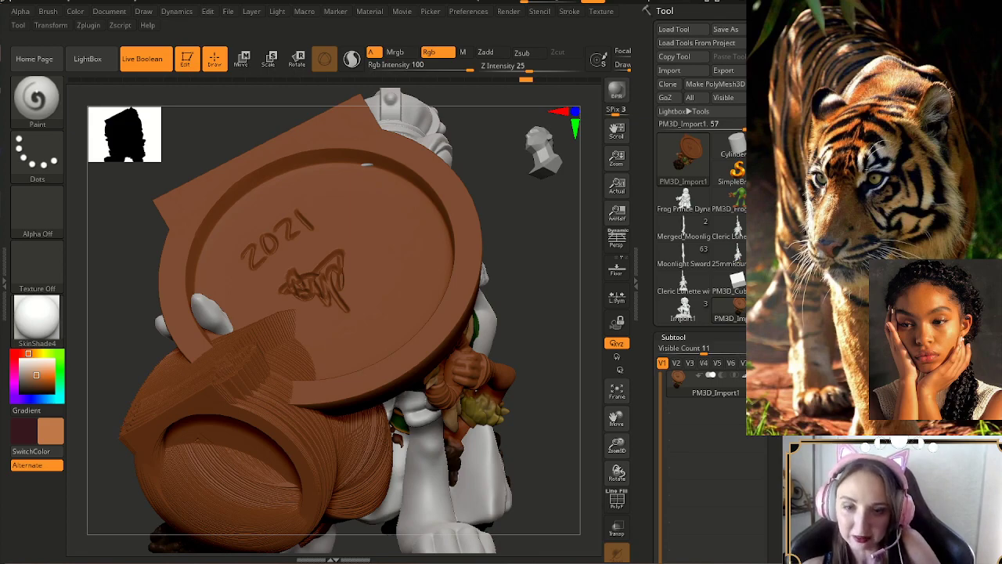
key(ctrl+z)
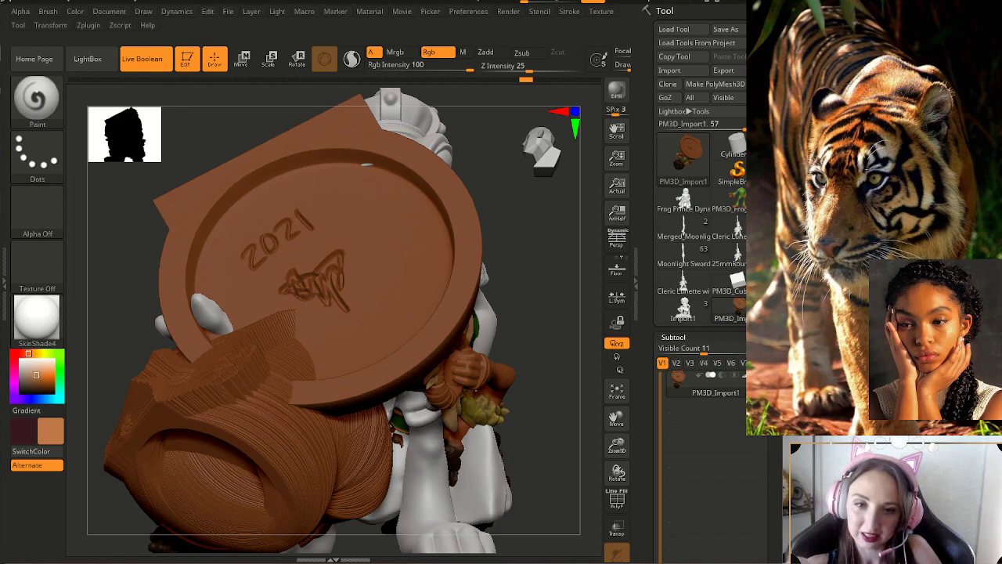
click(188, 59)
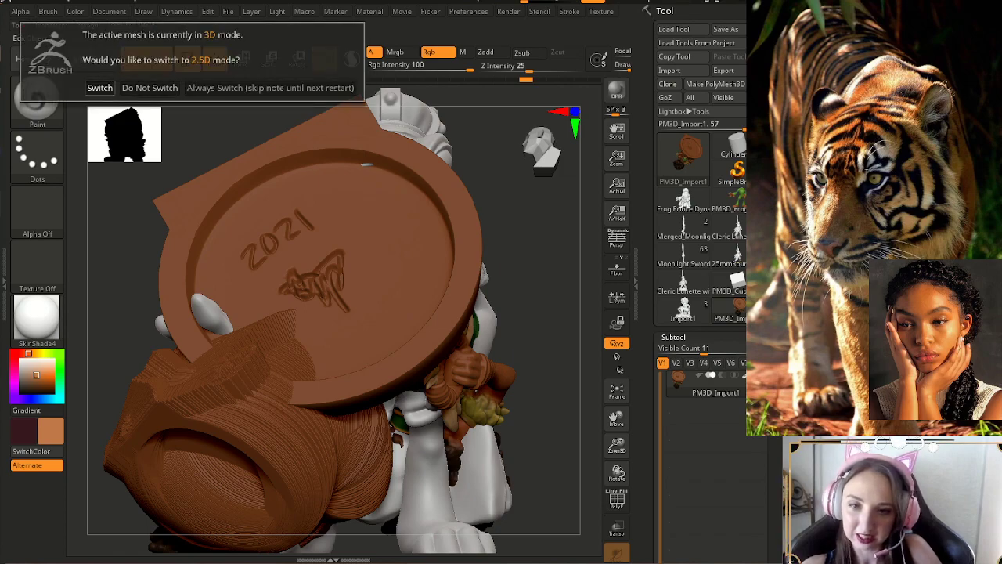
click(99, 88)
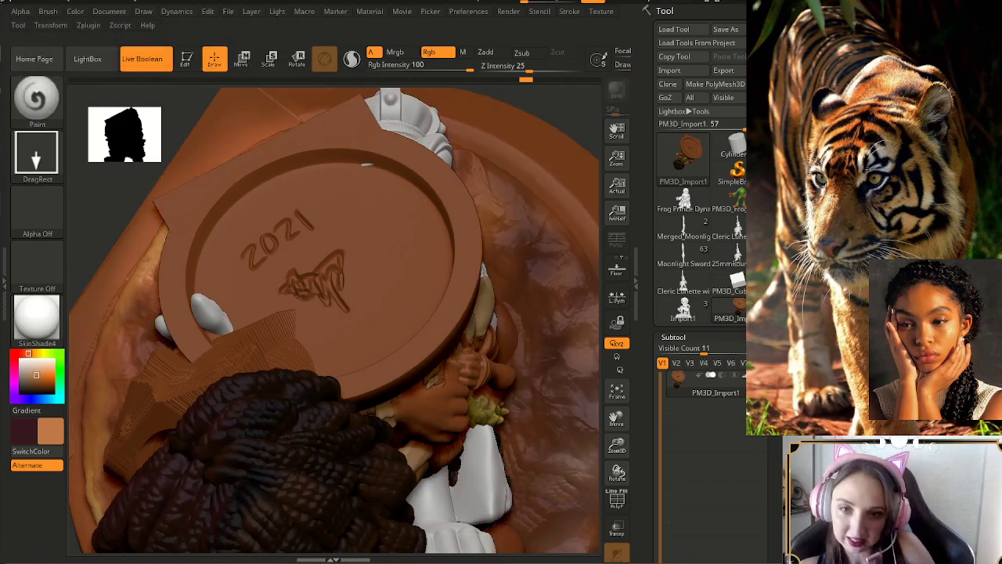
key(ctrl+z)
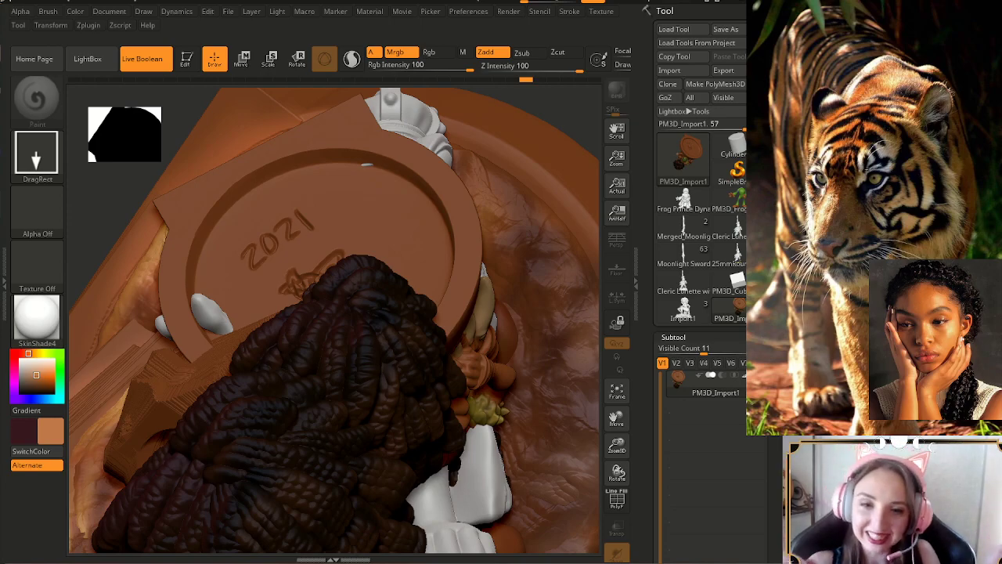
key(t)
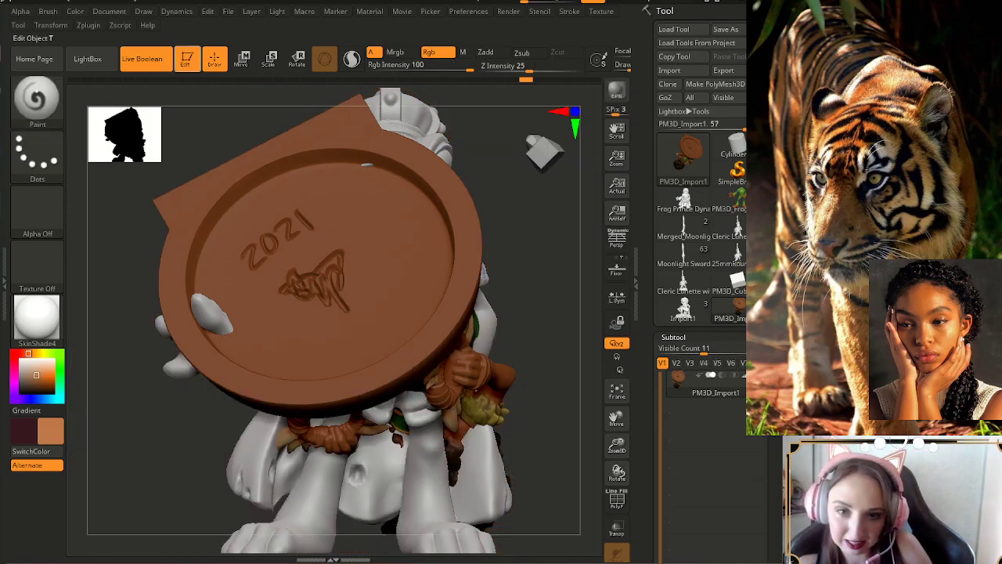
- Try switching to 2.5D mode once more, placing extra figurine copies on the canvas, and returning to 3D editing
key(ctrl+shift)
click(187, 60)
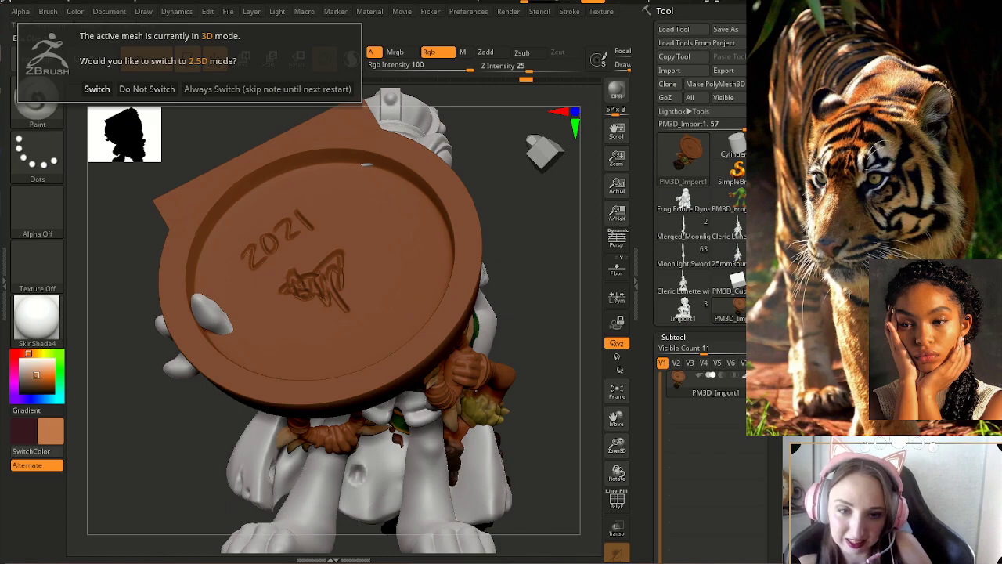
click(97, 89)
drag(475, 389, 501, 423)
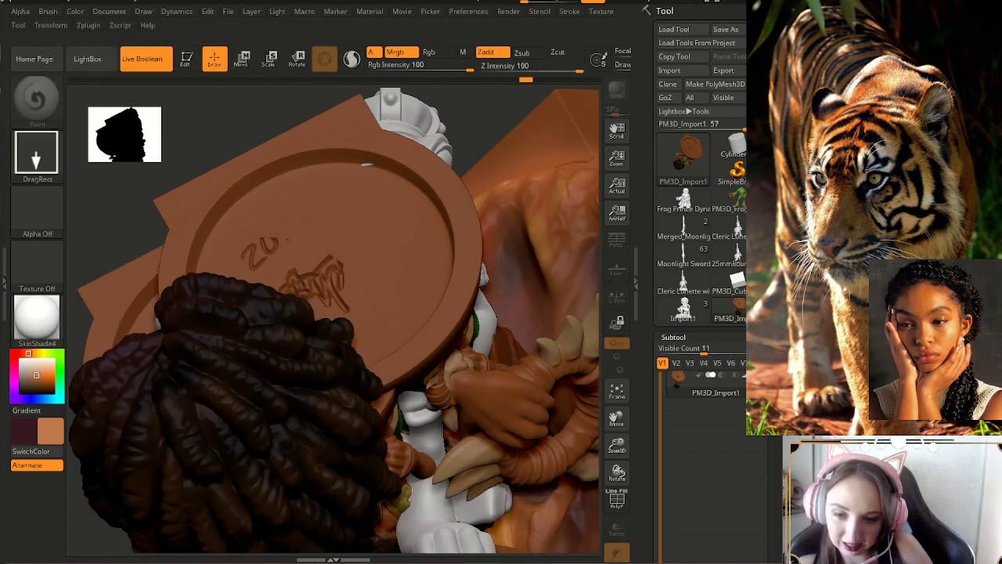
mouse_move(337, 321)
mouse_down()
mouse_move(375, 352)
mouse_move(426, 333)
mouse_up()
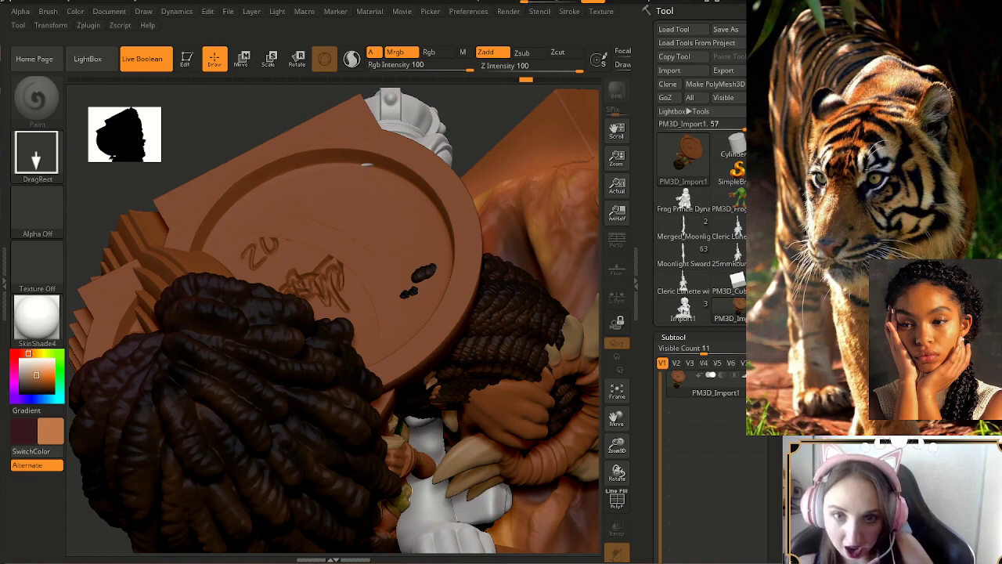
key(t)
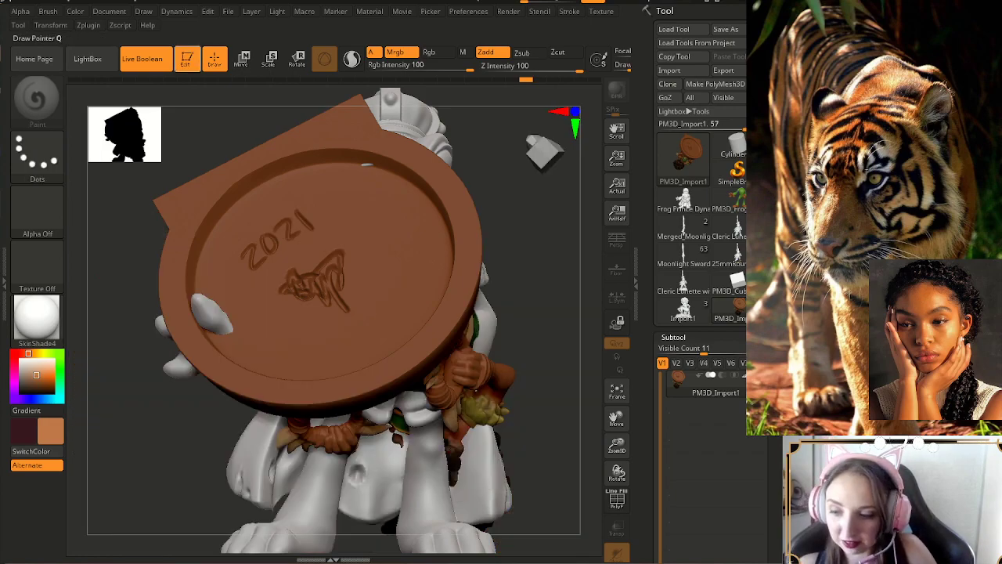
- Clear the frog and the duplicate figures from the canvas, leaving only the editable figurine
click(617, 392)
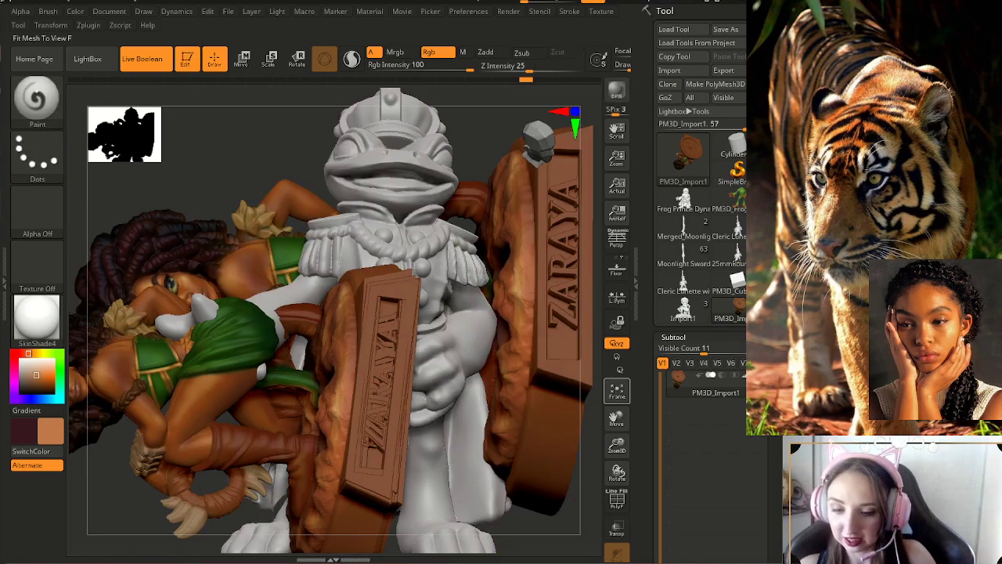
drag(583, 438, 514, 365)
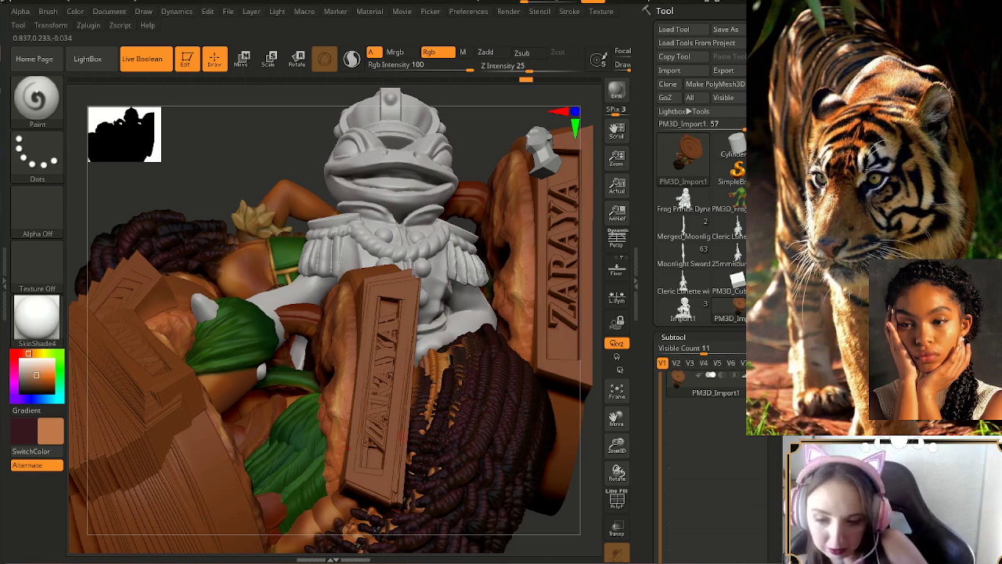
ctrl+shift+click(402, 436)
key(f)
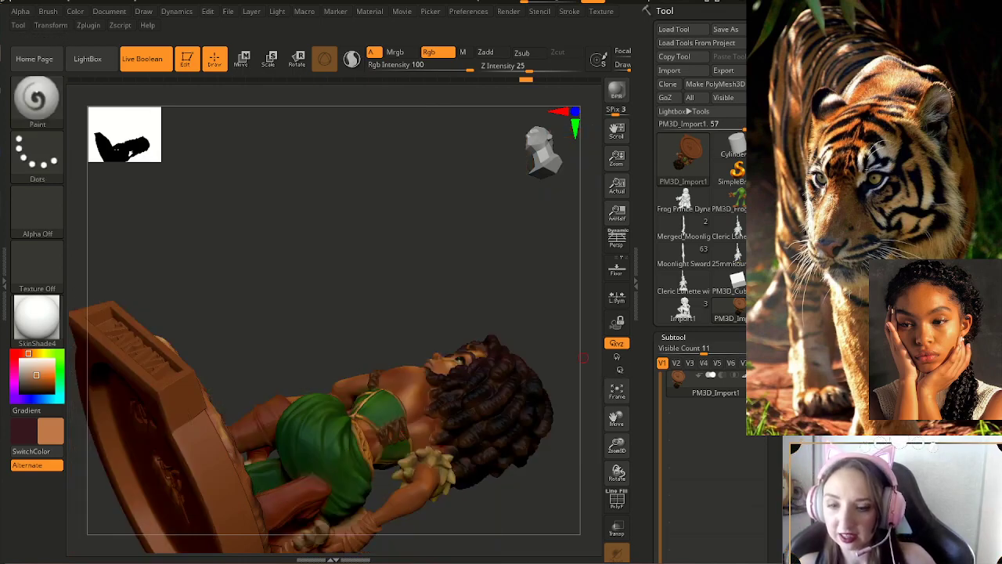
- Turn the figurine upright to the front, centre it, and enlarge it to show the face and upper body
shift+drag(583, 358, 581, 396)
drag(617, 445, 617, 424)
alt+drag(529, 255, 479, 352)
key(ctrl+z)
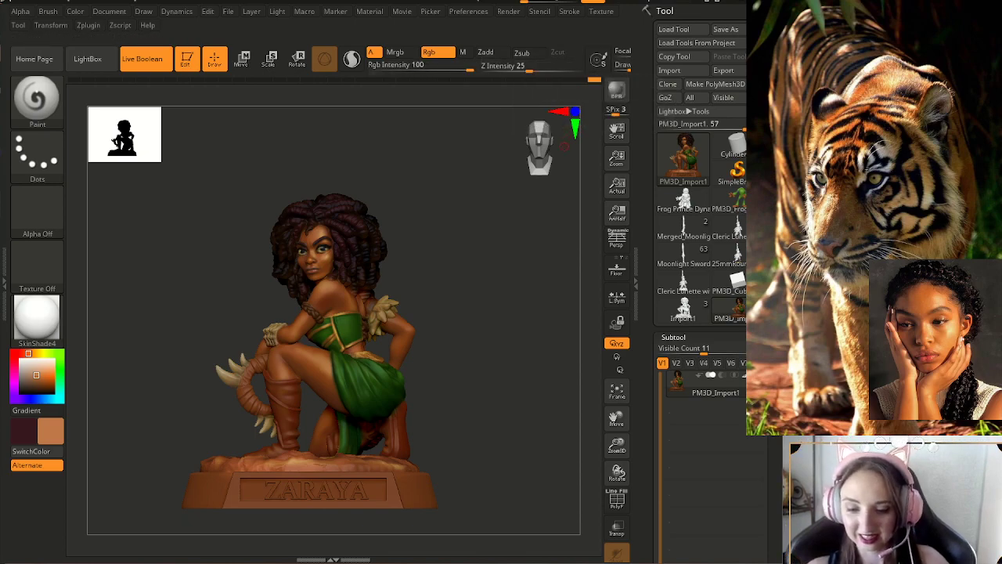
drag(459, 356, 475, 360)
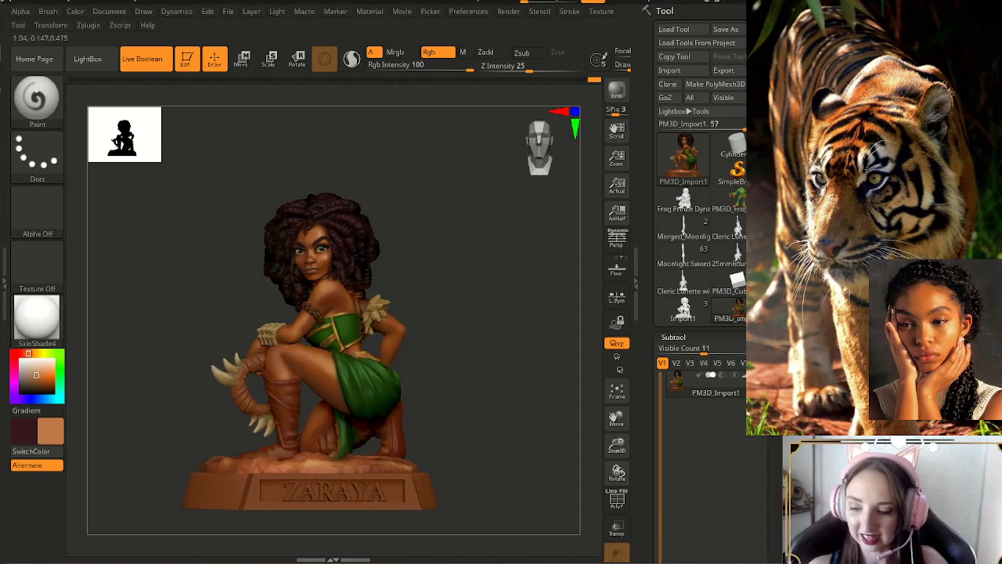
drag(617, 445, 617, 498)
alt+drag(505, 152, 559, 178)
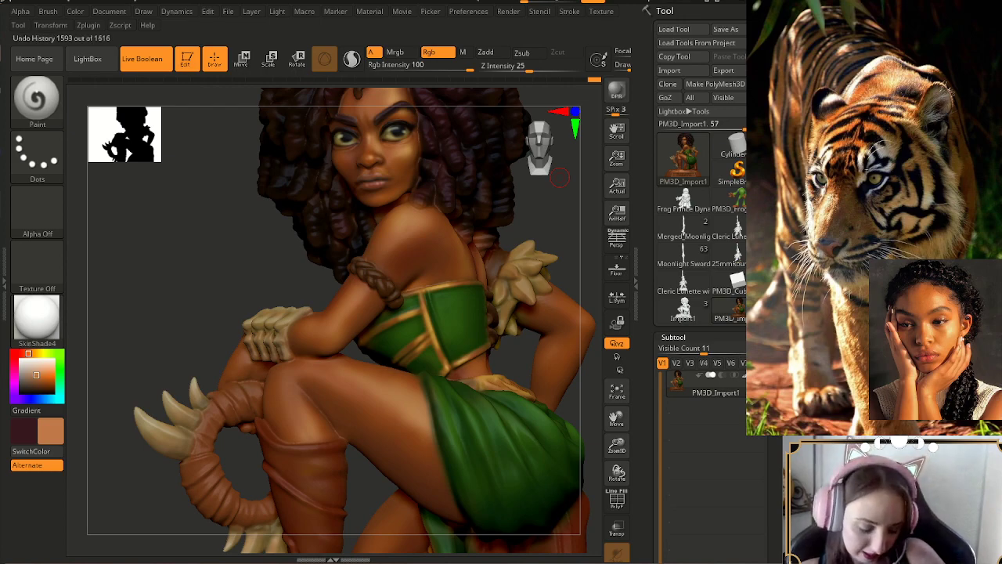
- Make the orange-brown swatch active, adjust the brush size, and tint the bases of the claws on the wrapped ring
key(ctrl)
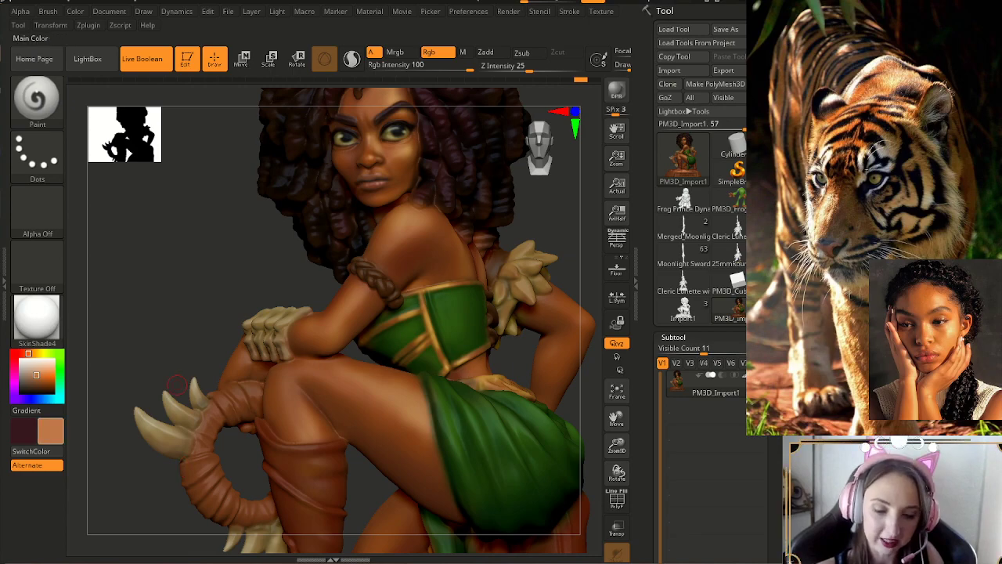
click(50, 431)
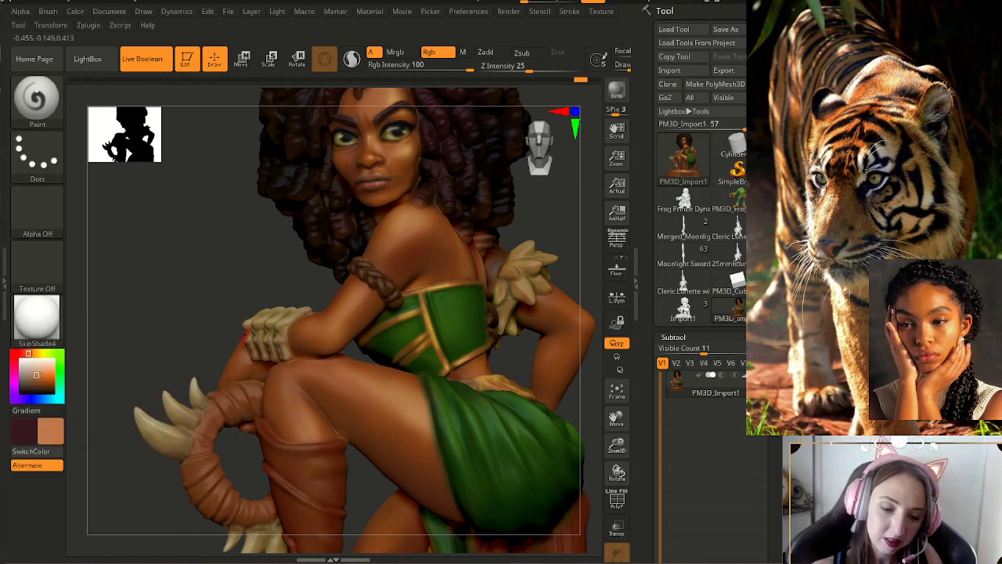
key(s)
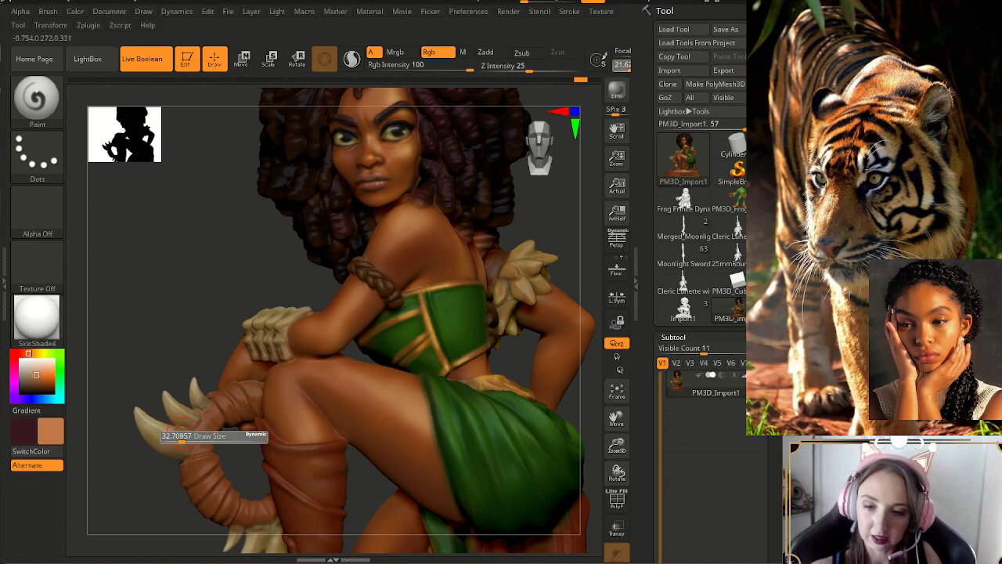
mouse_move(219, 331)
alt+mouse_down()
mouse_move(223, 262)
mouse_move(547, 368)
mouse_move(623, 375)
mouse_move(563, 371)
mouse_move(528, 403)
alt+mouse_up()
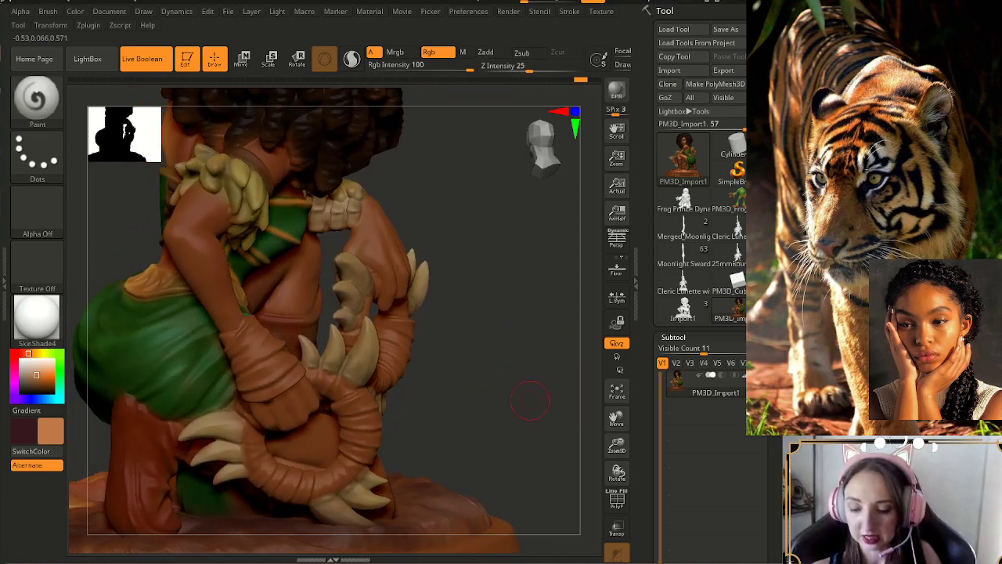
drag(442, 371, 352, 354)
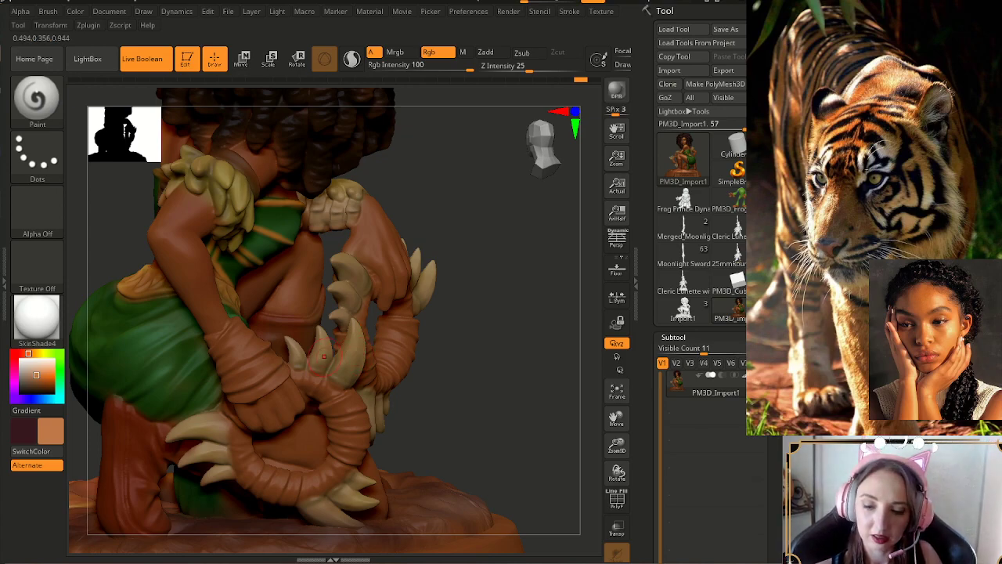
drag(414, 415, 422, 414)
right_drag(360, 349, 368, 345)
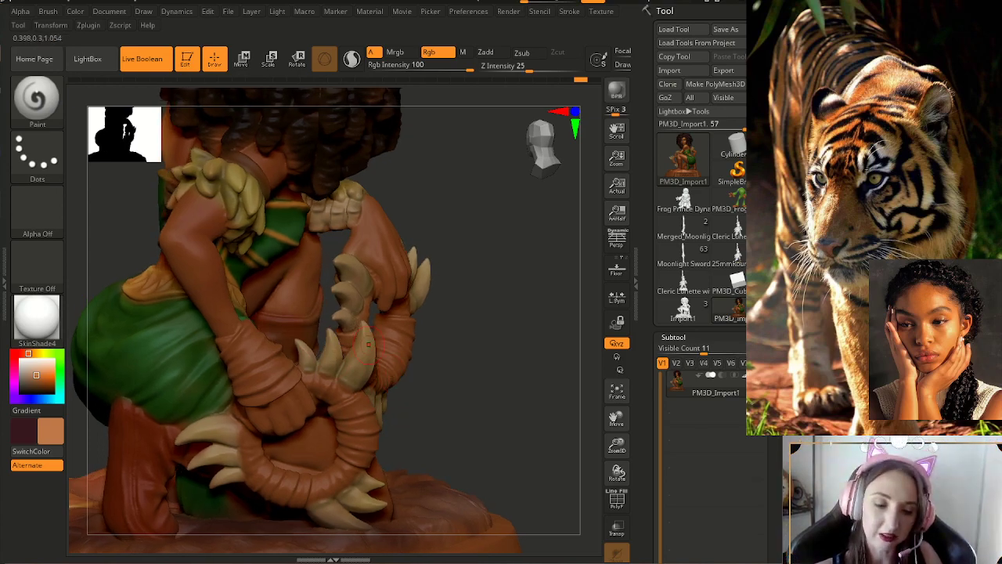
- Switch to the secondary colour, sample the tan of the claws, and shift its hue slightly towards yellow
click(31, 451)
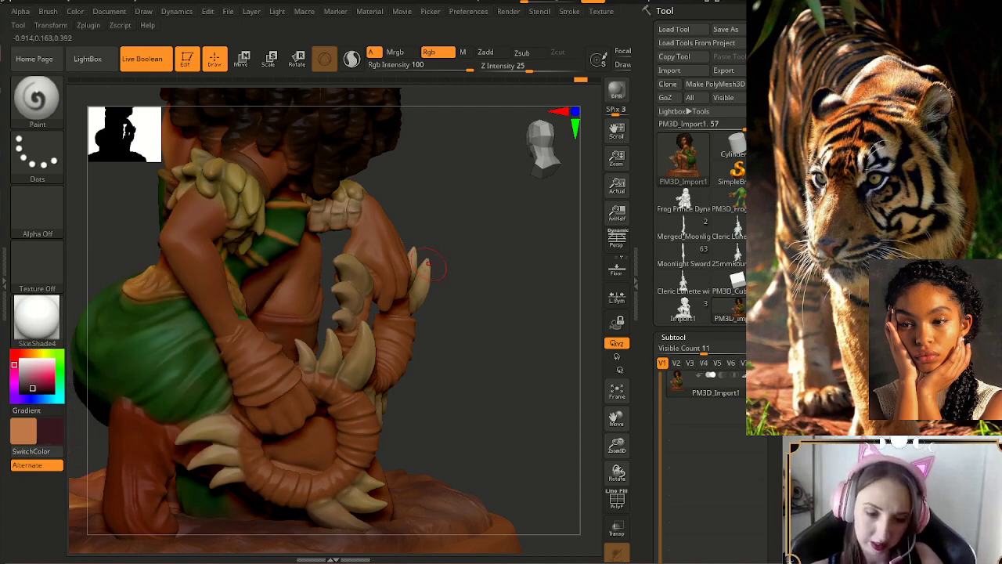
key(c)
key(c)
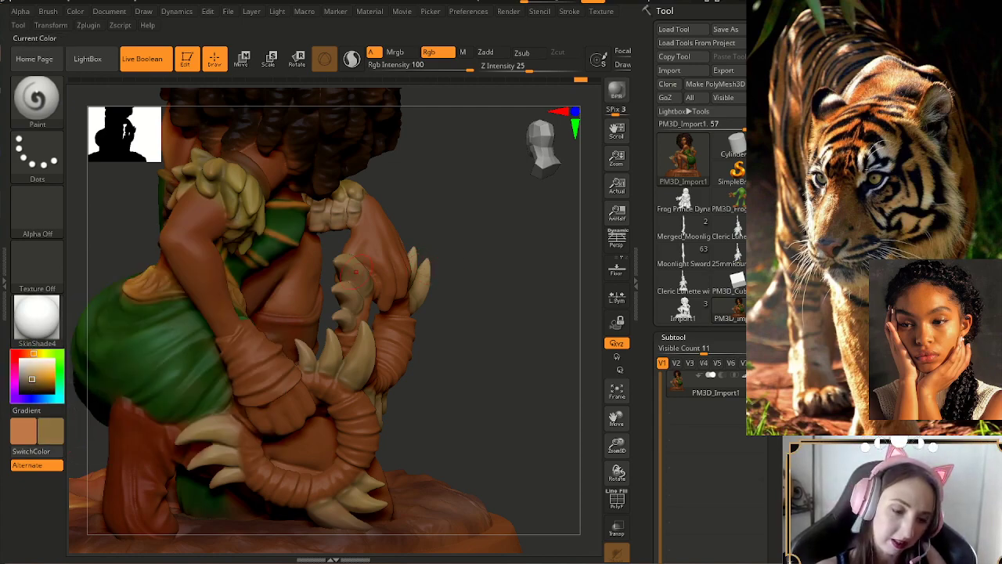
key(c)
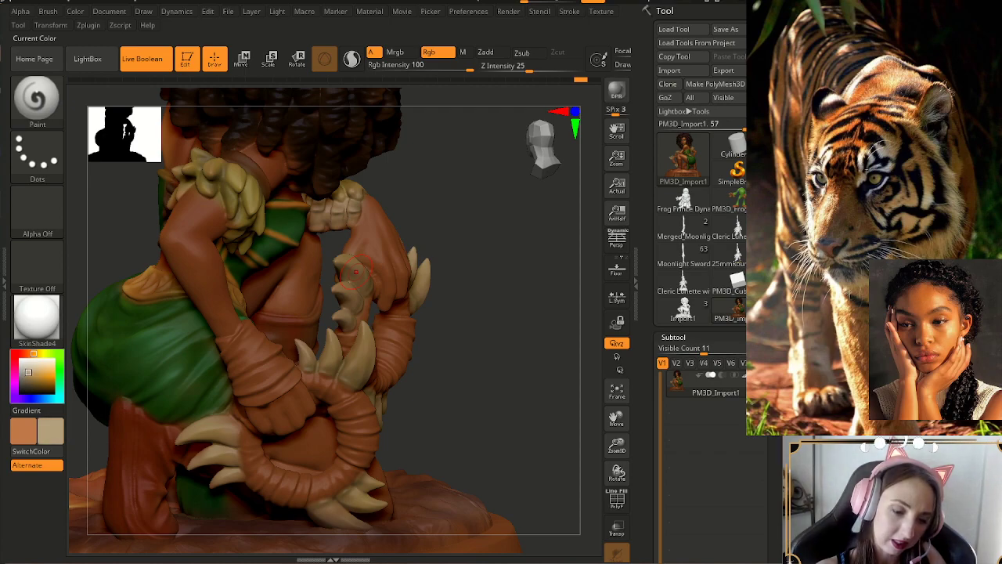
click(38, 354)
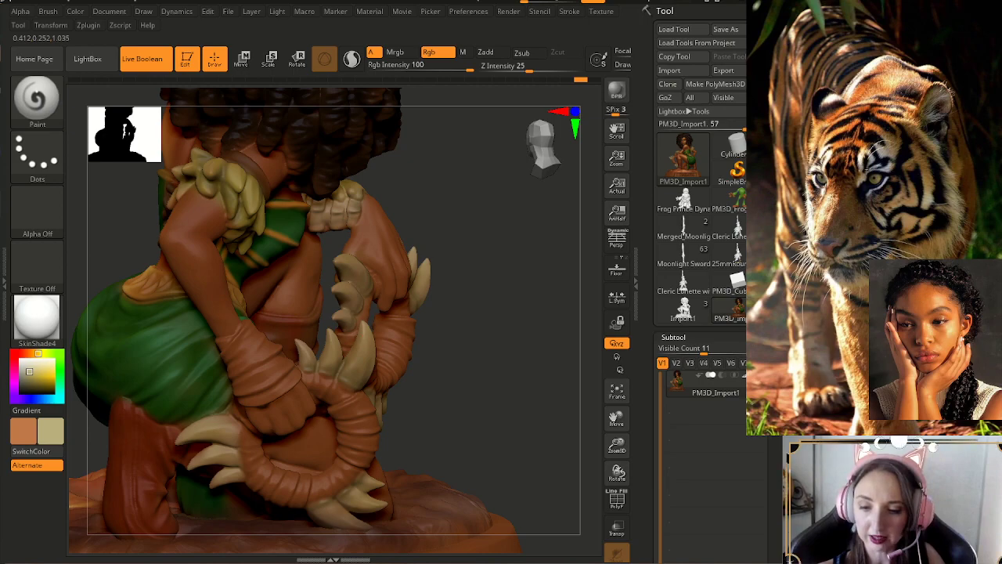
- Touch up the claws with the pale yellow-tan and blend their bases using the orange-brown colour
click(383, 407)
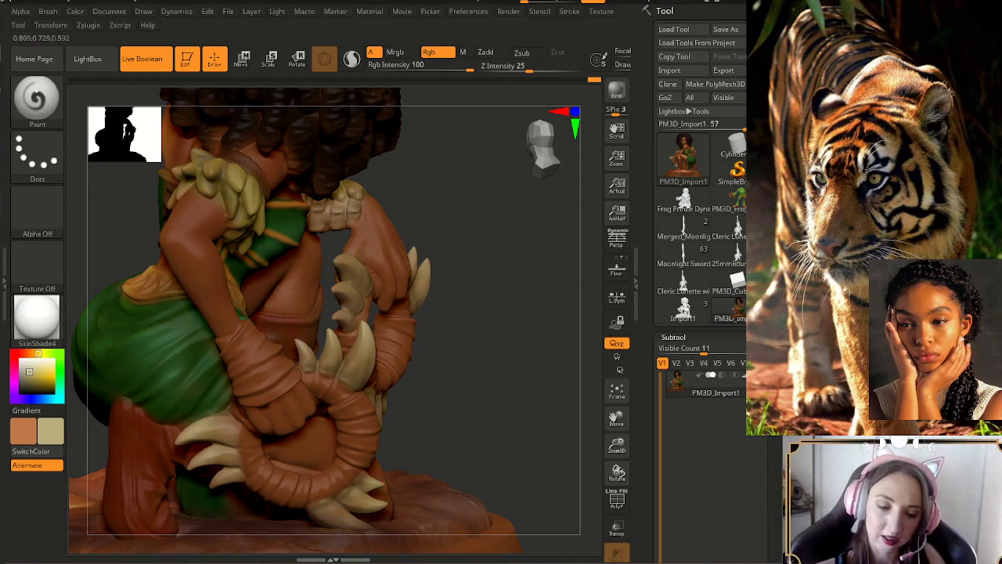
click(35, 451)
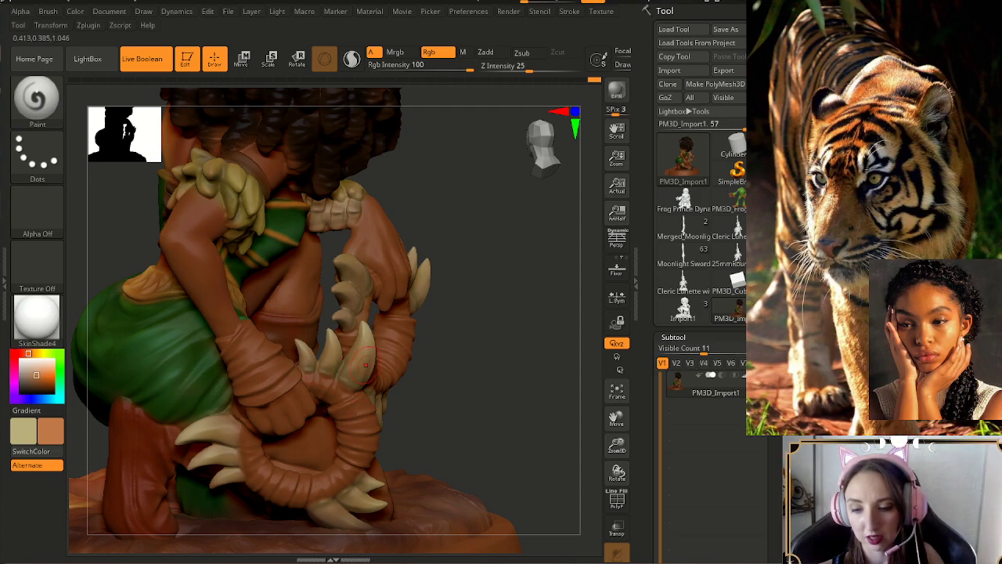
mouse_move(462, 398)
mouse_down()
mouse_move(501, 399)
mouse_move(469, 400)
mouse_up()
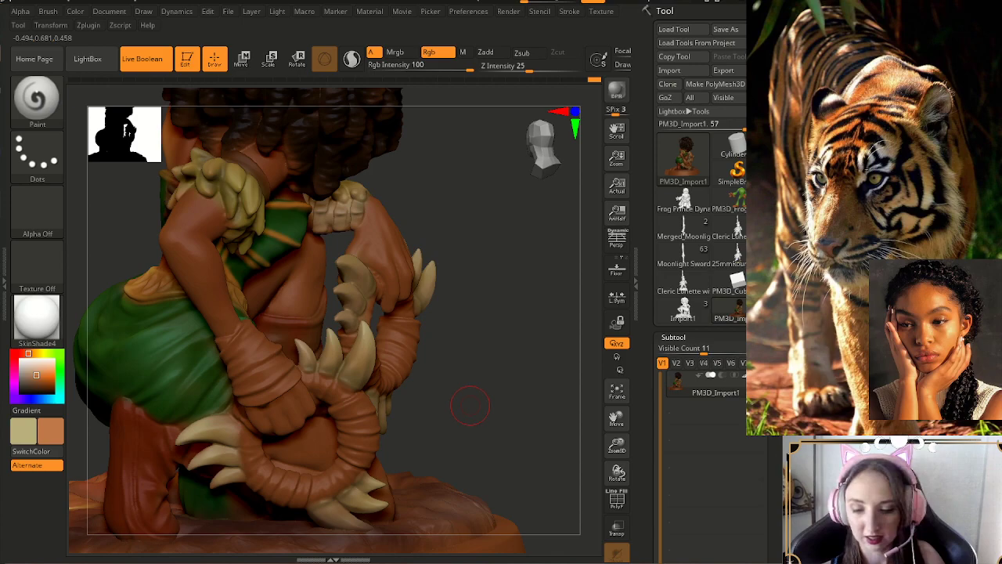
drag(469, 404, 446, 403)
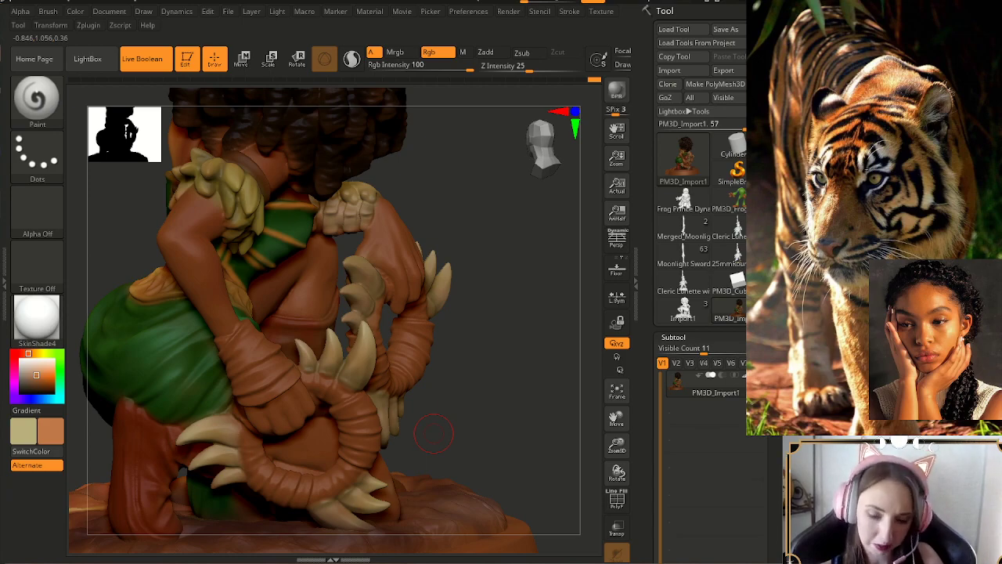
- Sample a brown from the wrapped ring and change it to a very dark olive for the claws
key(c)
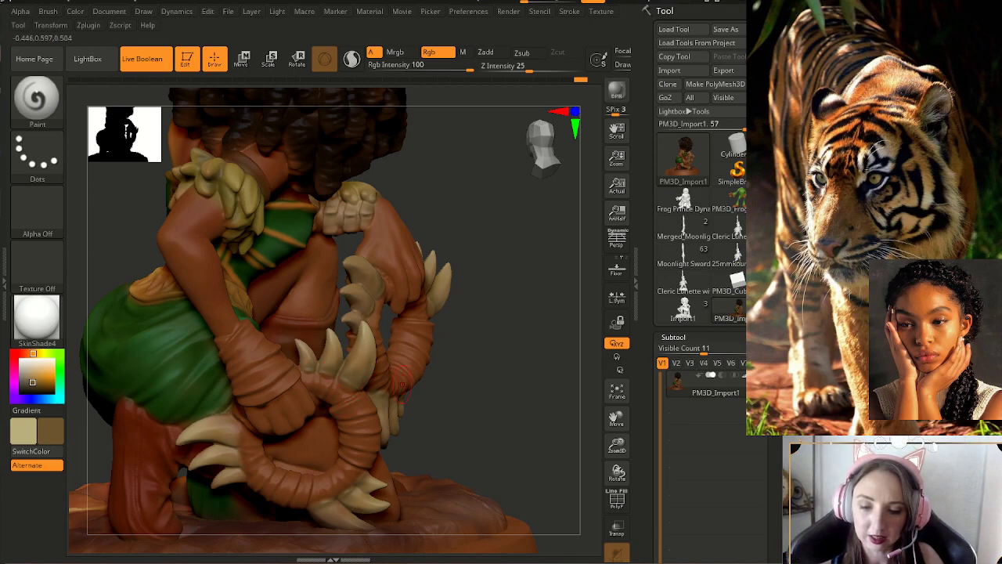
drag(440, 371, 463, 369)
right_drag(366, 377, 426, 381)
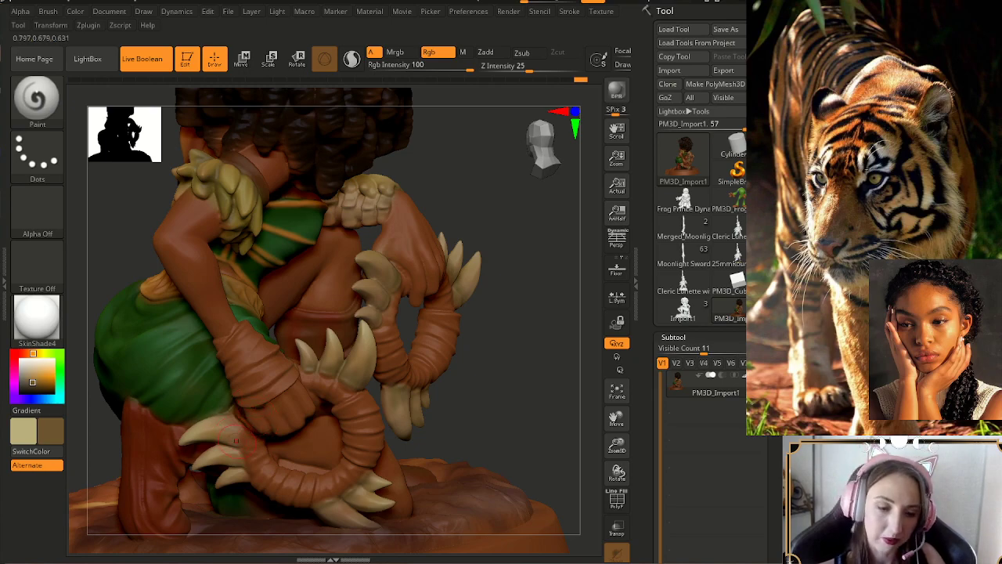
click(45, 353)
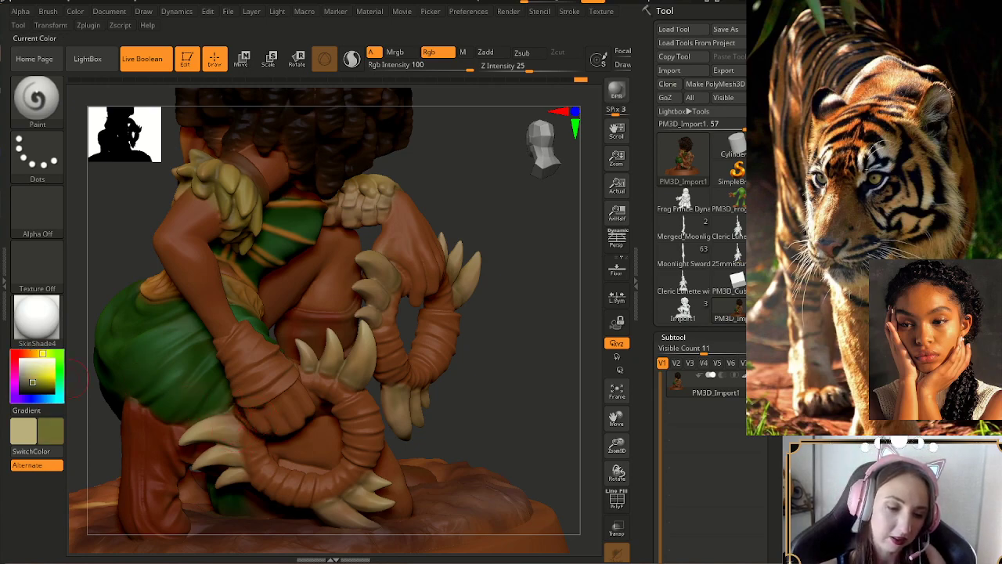
click(31, 384)
drag(31, 384, 28, 387)
click(28, 387)
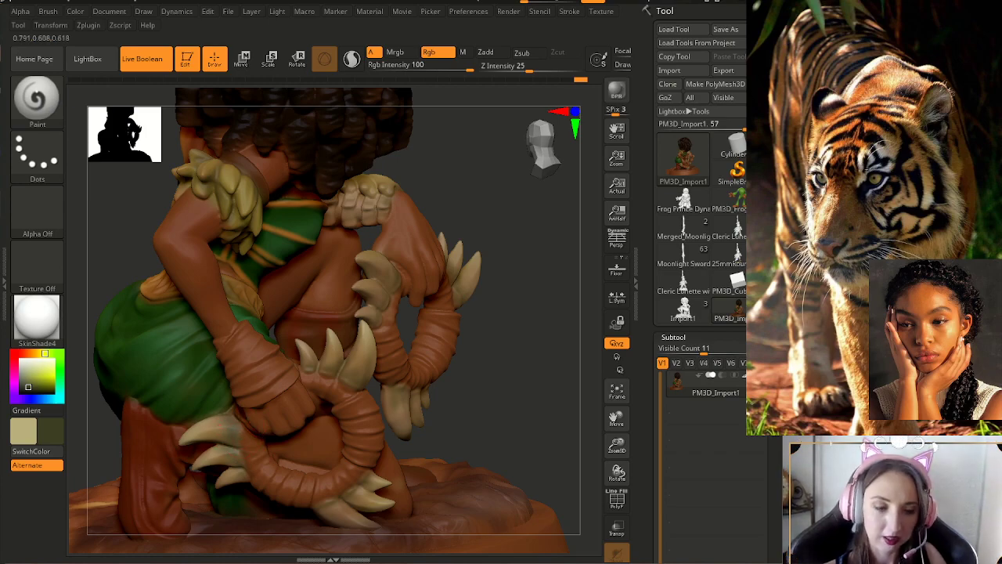
- Sample an ochre brown from the figurine and shift its hue to a reddish brown
drag(443, 402, 212, 427)
key(c)
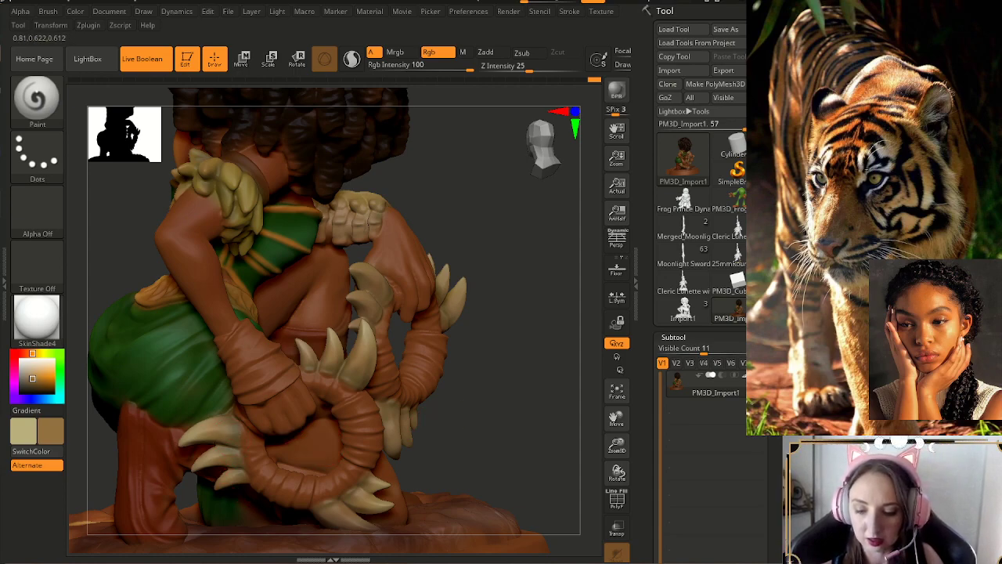
drag(508, 430, 473, 432)
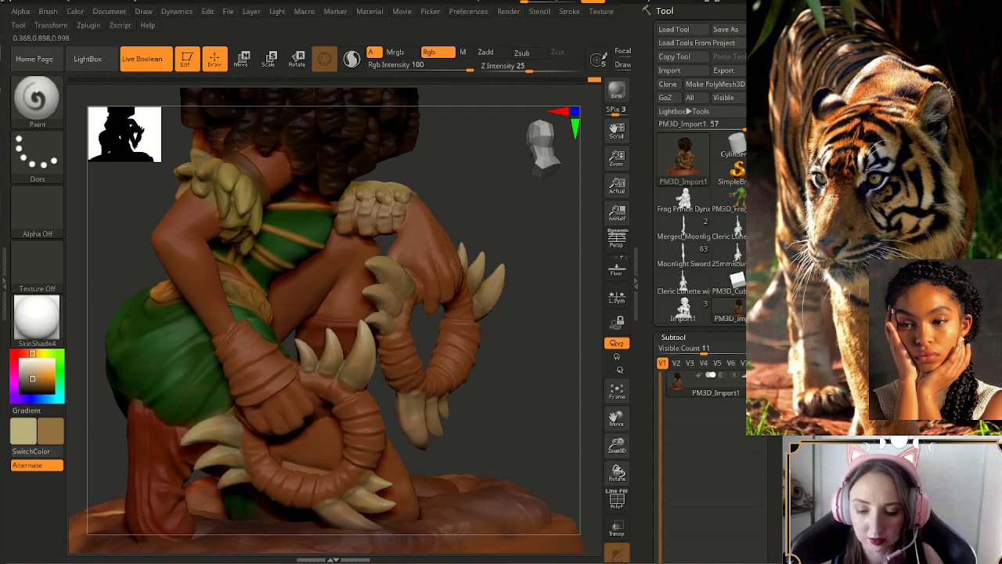
drag(467, 443, 518, 429)
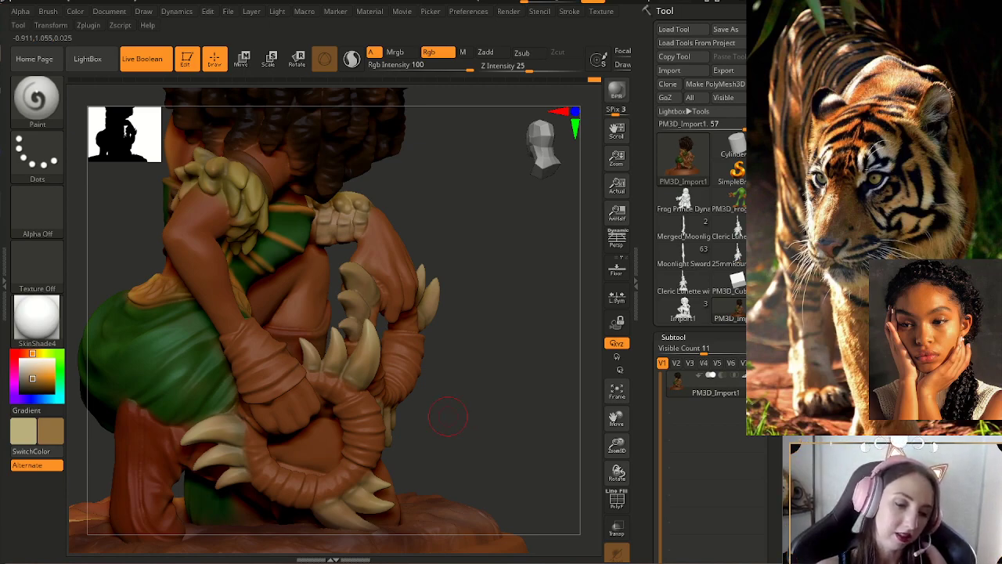
click(26, 353)
click(33, 379)
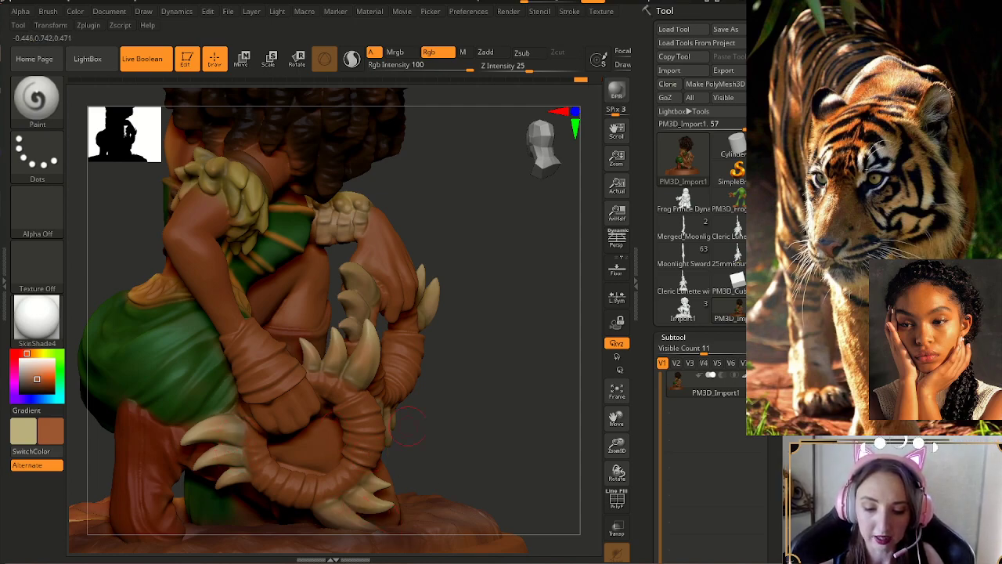
- Bring up the enlarged tiger reference photo, examine the colours of its fur and stripes, and put it away
alt+right_drag(205, 362, 228, 361)
drag(0, 109, 311, 102)
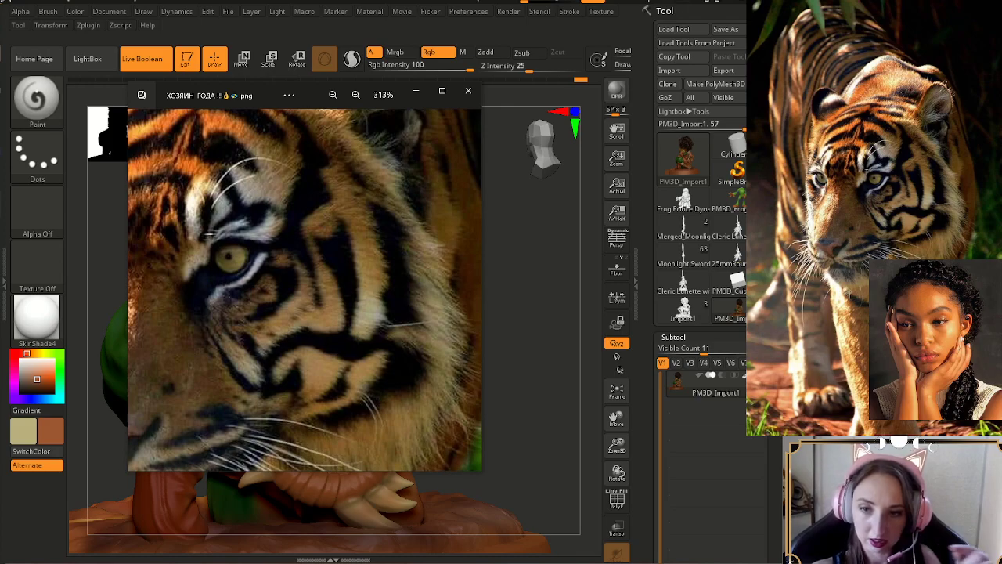
drag(312, 95, 0, 100)
- Try a purple hue for the paint colour and darken it to a very dark, muted purple
click(478, 401)
click(14, 388)
click(37, 379)
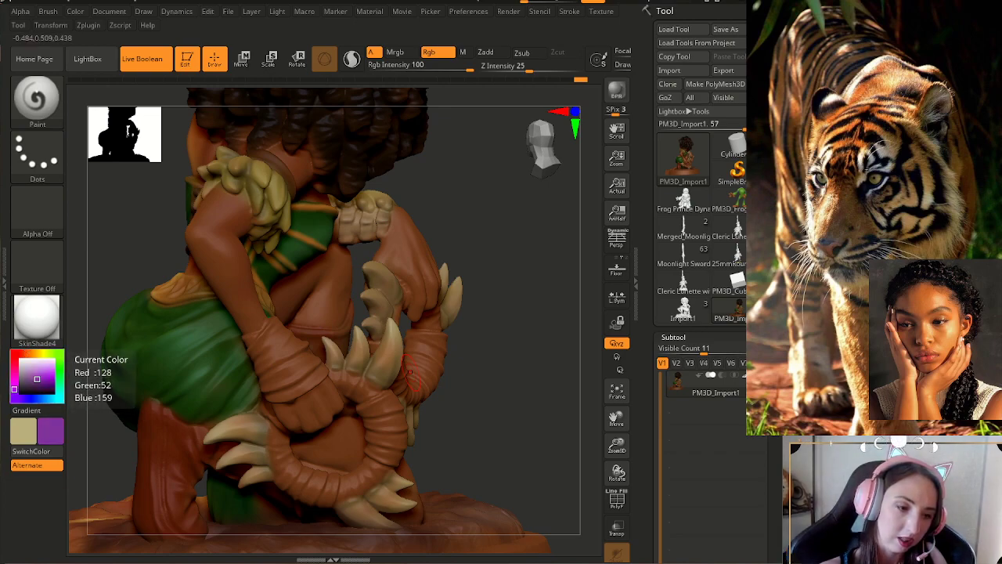
click(28, 386)
click(28, 387)
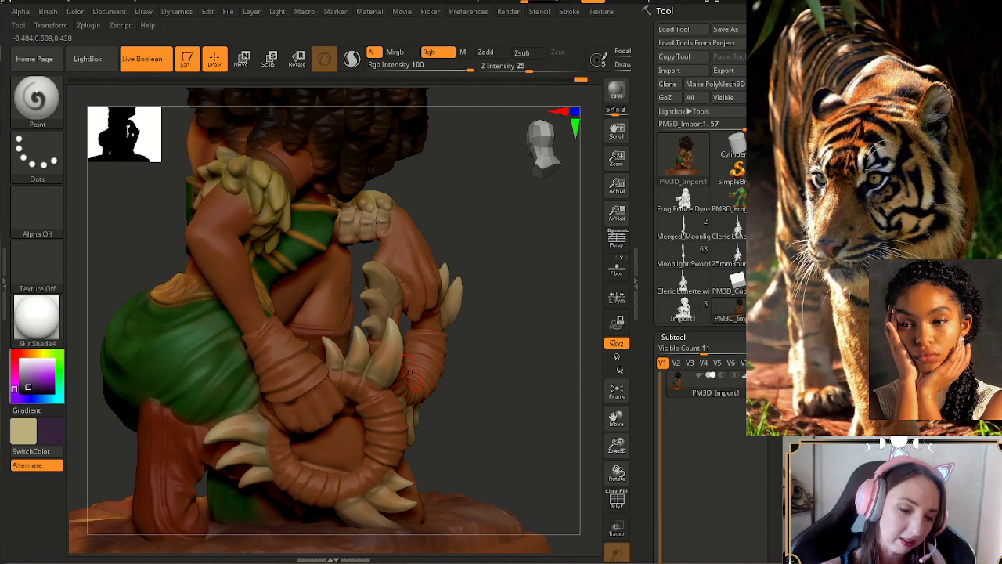
click(27, 385)
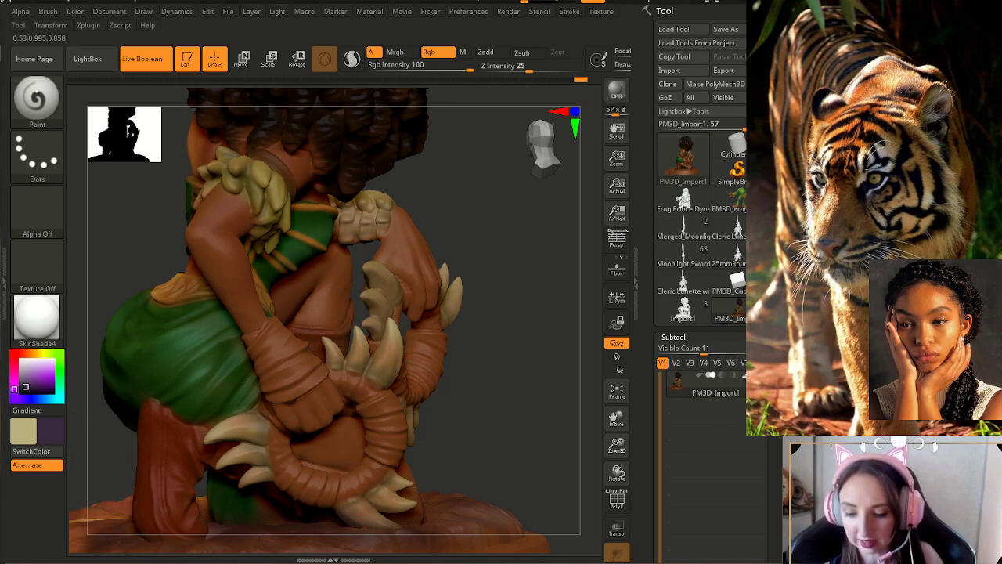
- Examine the clawed rings from the side, front and below, and check the colours on the whole figurine
drag(384, 514, 394, 521)
mouse_move(498, 478)
alt+mouse_down()
mouse_move(501, 433)
mouse_move(548, 407)
alt+mouse_up()
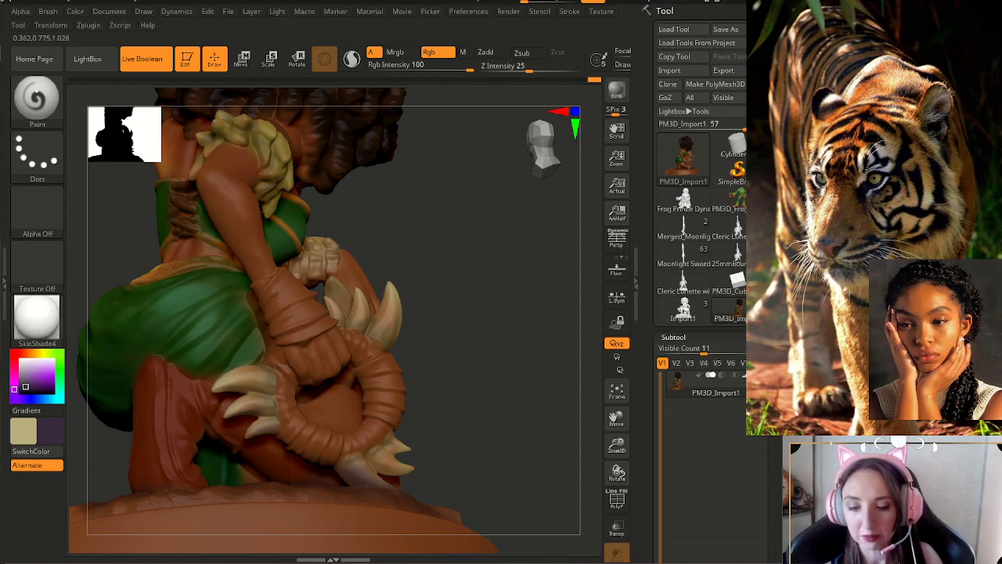
drag(517, 407, 470, 403)
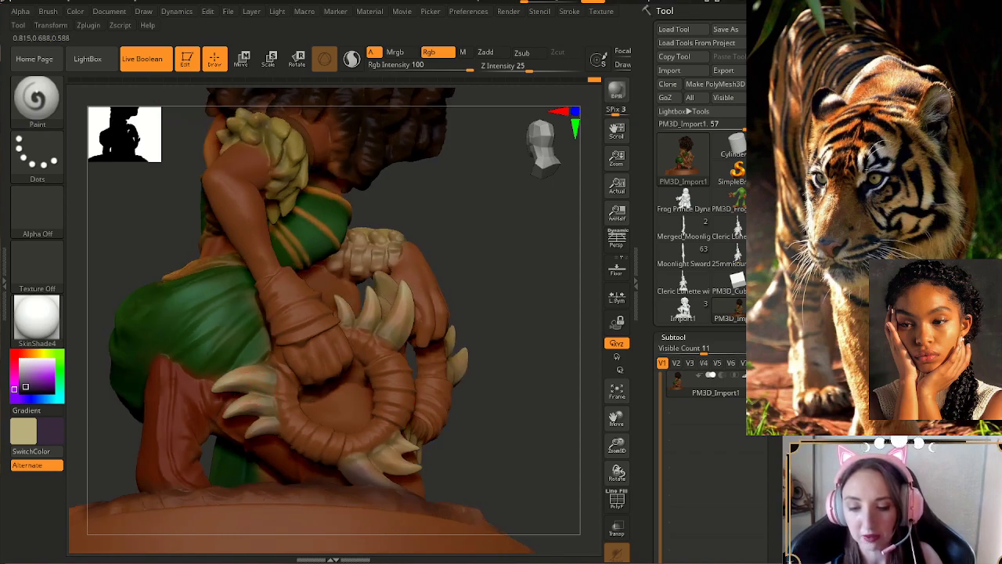
drag(488, 443, 376, 414)
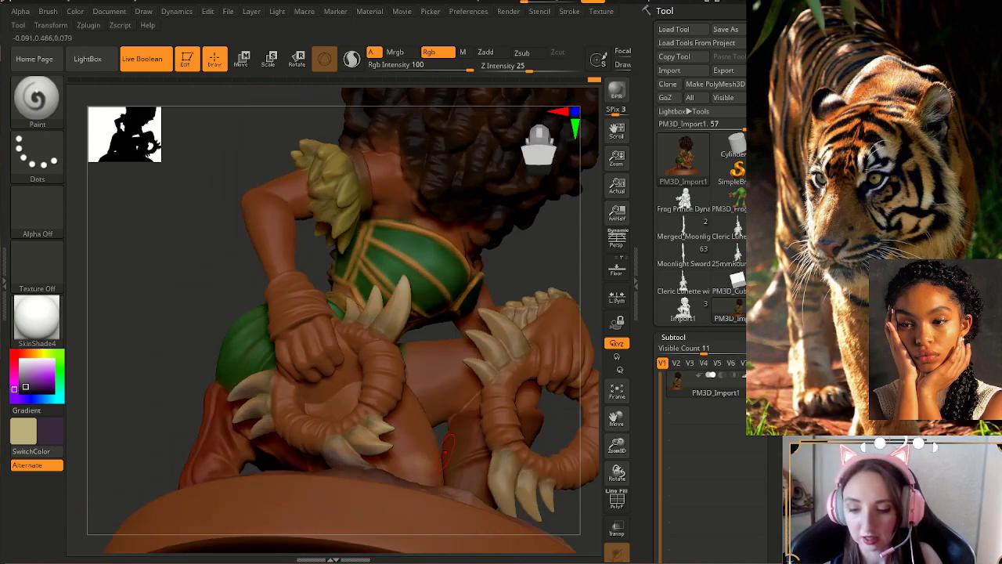
mouse_move(376, 415)
mouse_down()
mouse_move(475, 417)
mouse_move(467, 452)
mouse_move(345, 427)
mouse_move(396, 427)
mouse_up()
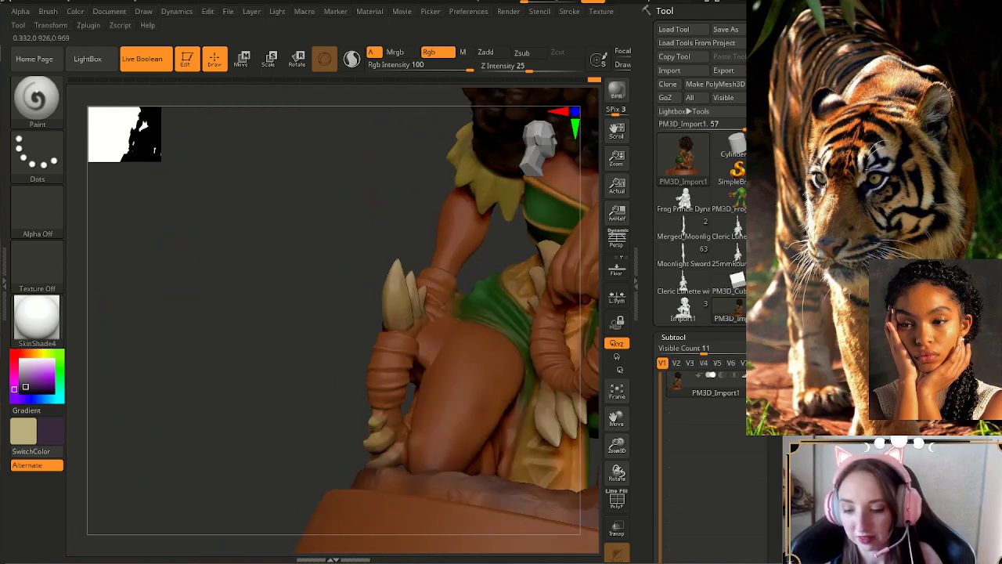
mouse_move(357, 395)
mouse_down()
mouse_move(315, 390)
mouse_move(388, 381)
mouse_move(365, 377)
mouse_up()
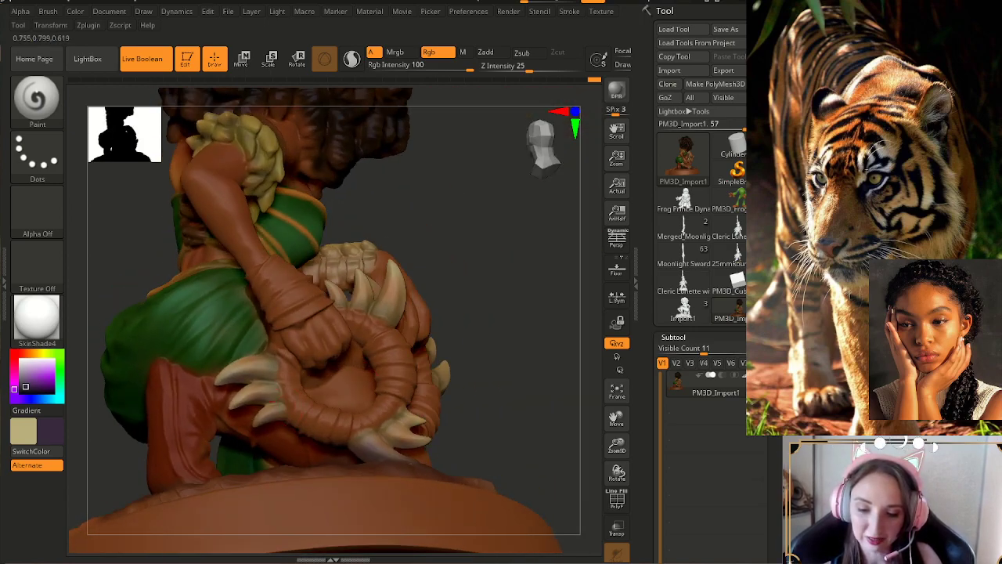
mouse_move(313, 384)
right_down()
mouse_move(521, 401)
mouse_move(574, 421)
right_up()
mouse_move(617, 445)
mouse_down()
mouse_move(548, 412)
mouse_move(548, 450)
mouse_move(516, 487)
mouse_move(501, 486)
mouse_move(535, 485)
mouse_move(525, 470)
mouse_move(537, 473)
mouse_up()
right_drag(548, 490, 521, 468)
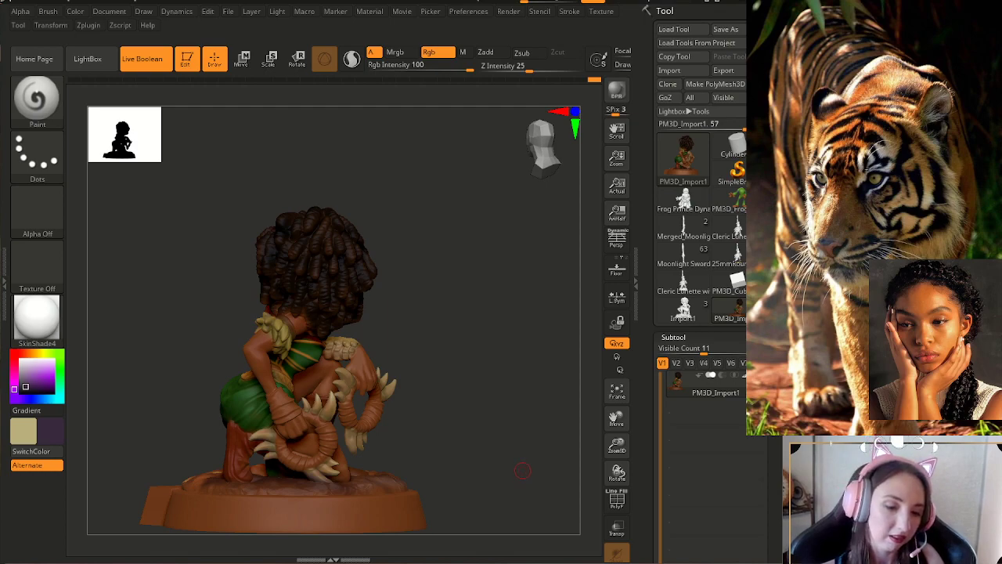
- Change the paint colour to a dark brown with an orange-red hue
drag(14, 362, 14, 354)
click(35, 386)
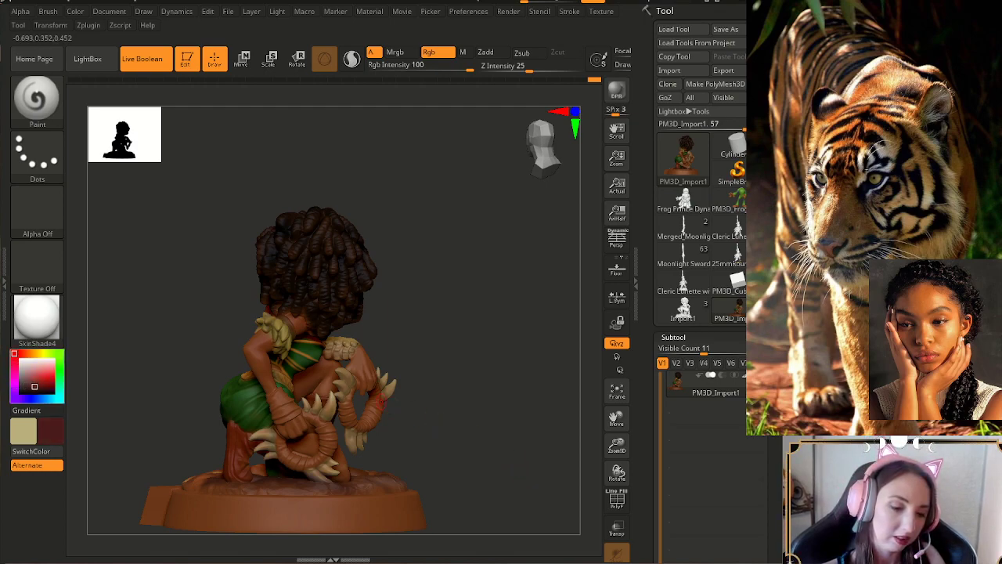
drag(30, 388, 23, 354)
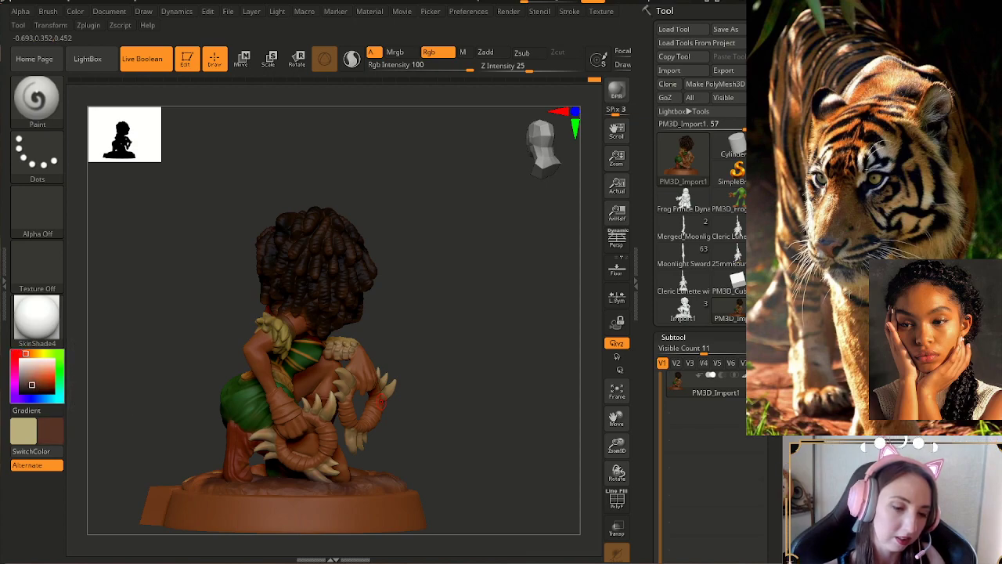
key(c)
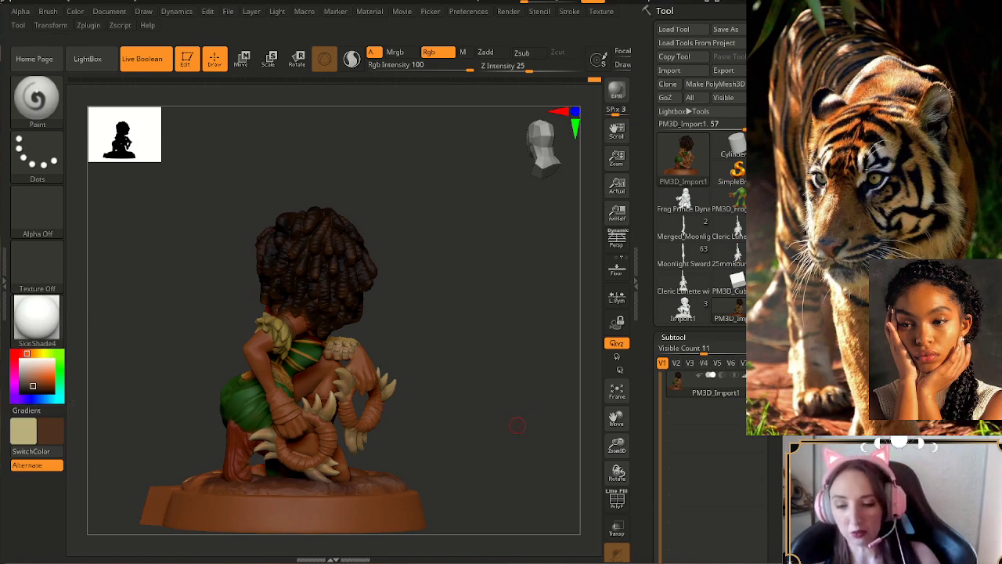
- Darken the paint colour to a near-black brown and paint the wraps of the clawed ring beside her raised knee
mouse_move(500, 438)
mouse_down()
mouse_move(470, 432)
mouse_move(499, 407)
mouse_up()
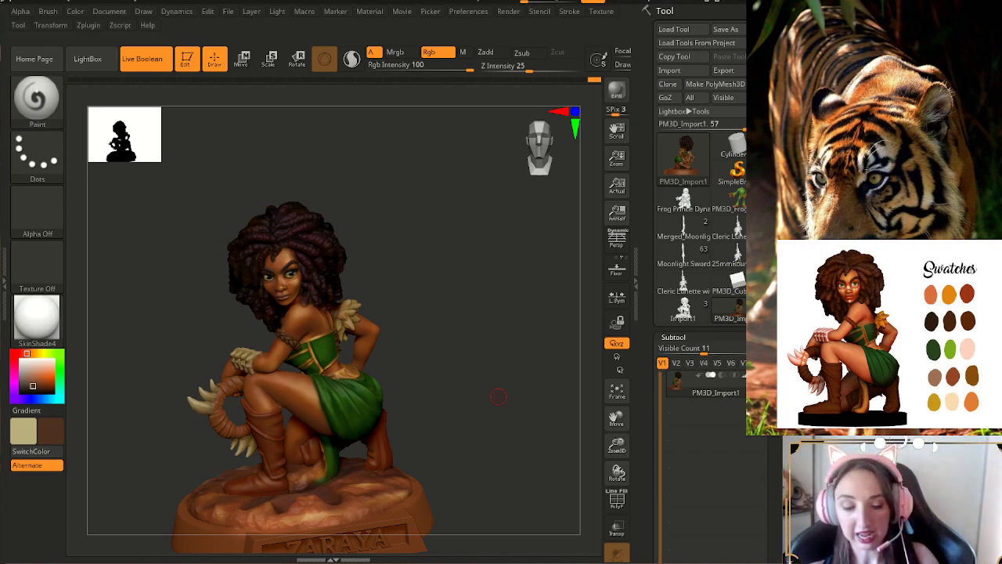
drag(617, 445, 617, 439)
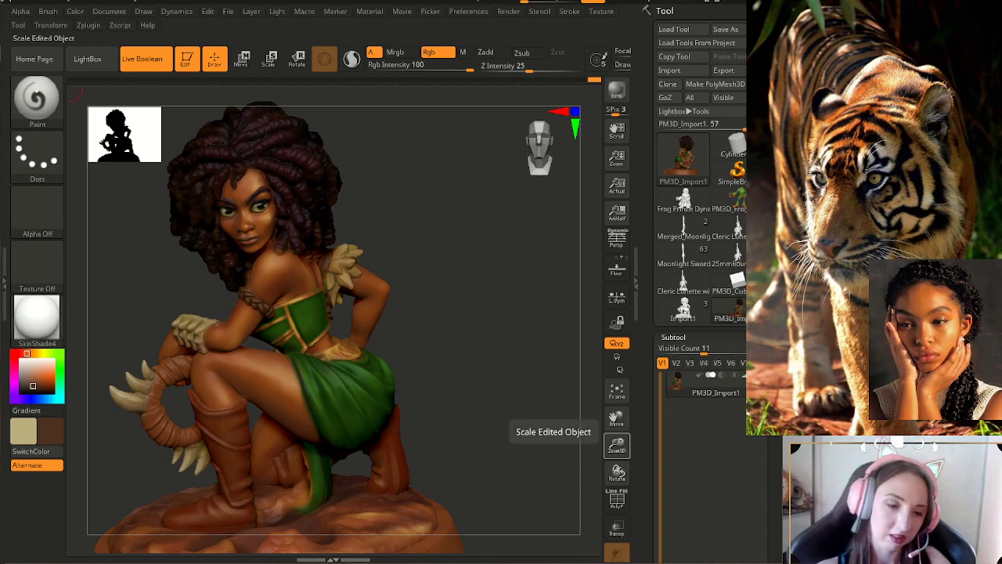
drag(33, 385, 23, 389)
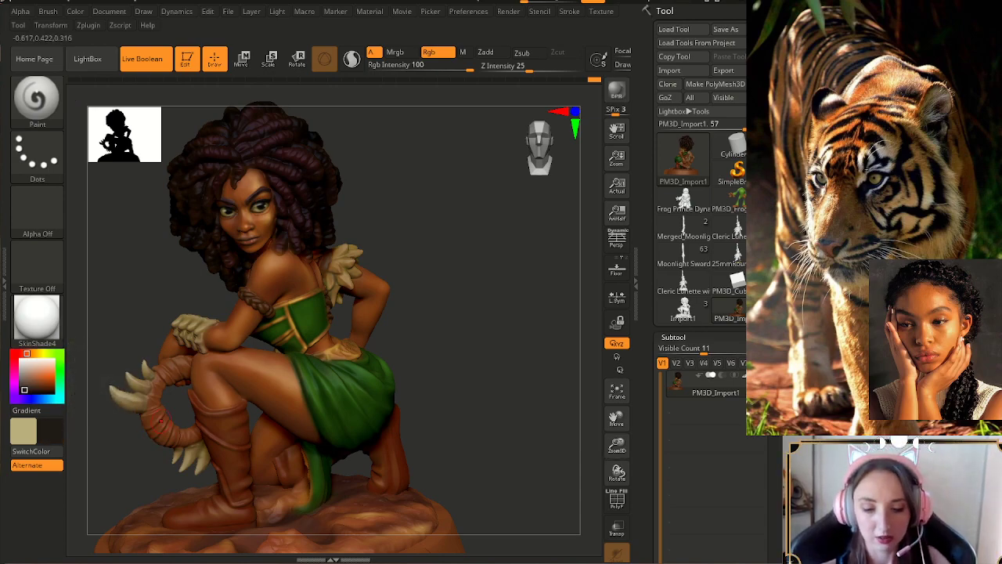
mouse_move(152, 417)
mouse_down()
mouse_move(163, 433)
mouse_move(196, 435)
mouse_move(155, 395)
mouse_move(166, 366)
mouse_move(183, 360)
mouse_move(184, 375)
mouse_up()
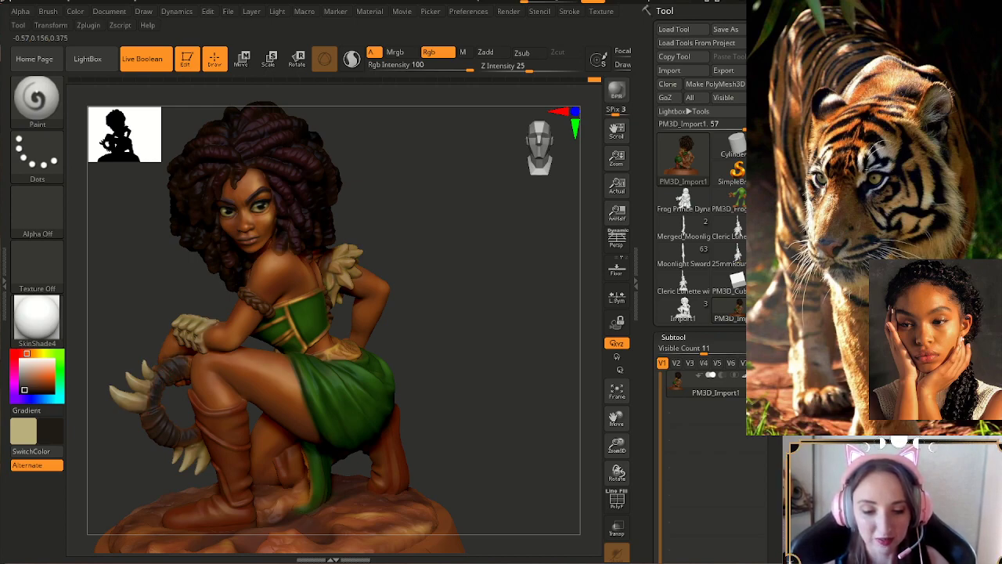
right_drag(168, 362, 208, 385)
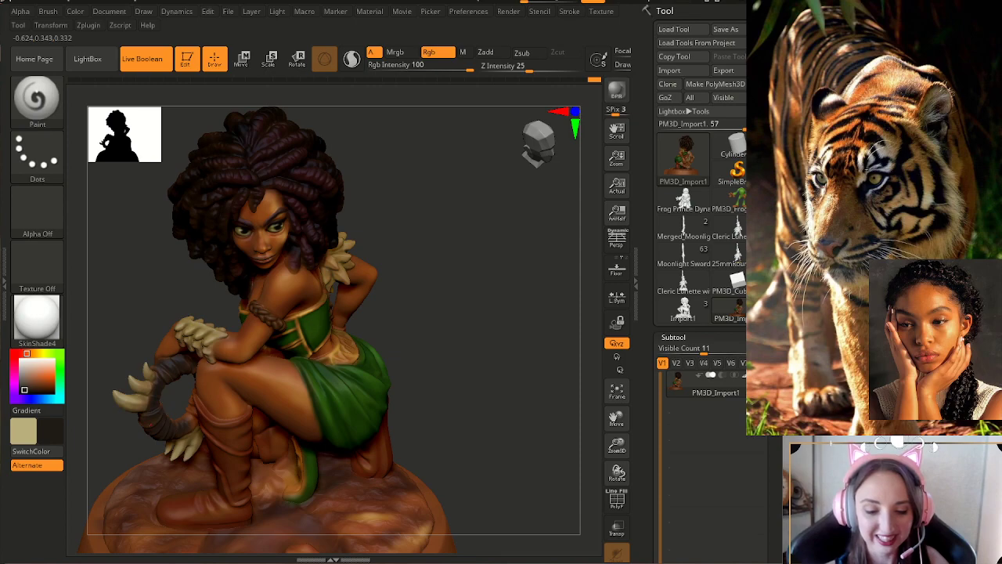
right_drag(163, 436, 193, 404)
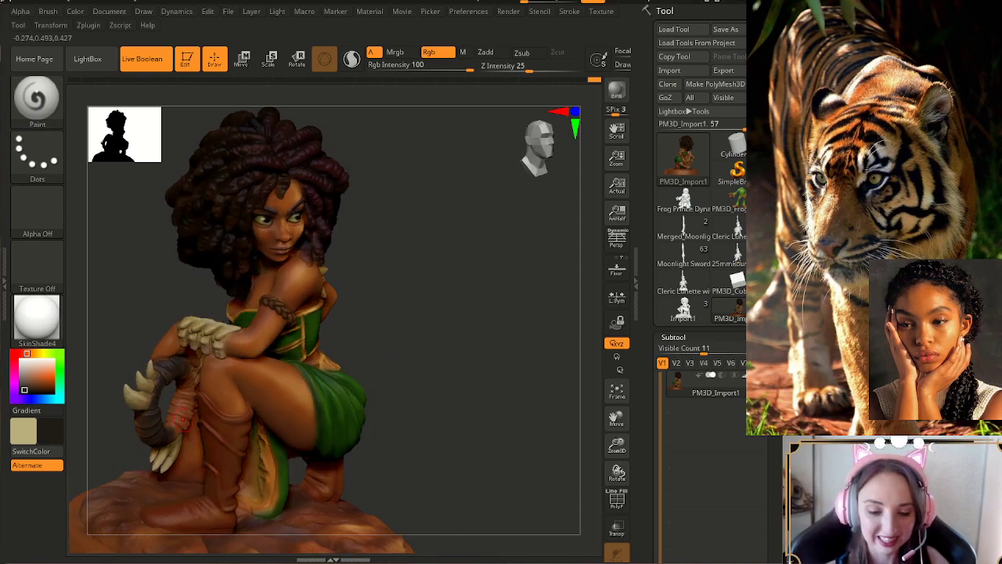
drag(177, 393, 170, 418)
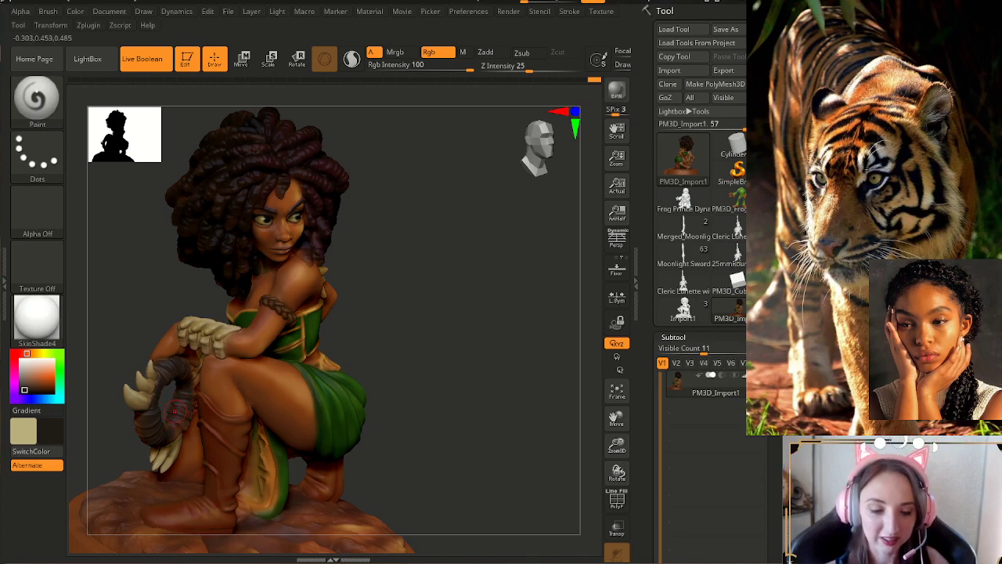
- Refine the paint colour to a slightly warm, near-black brown
mouse_move(36, 379)
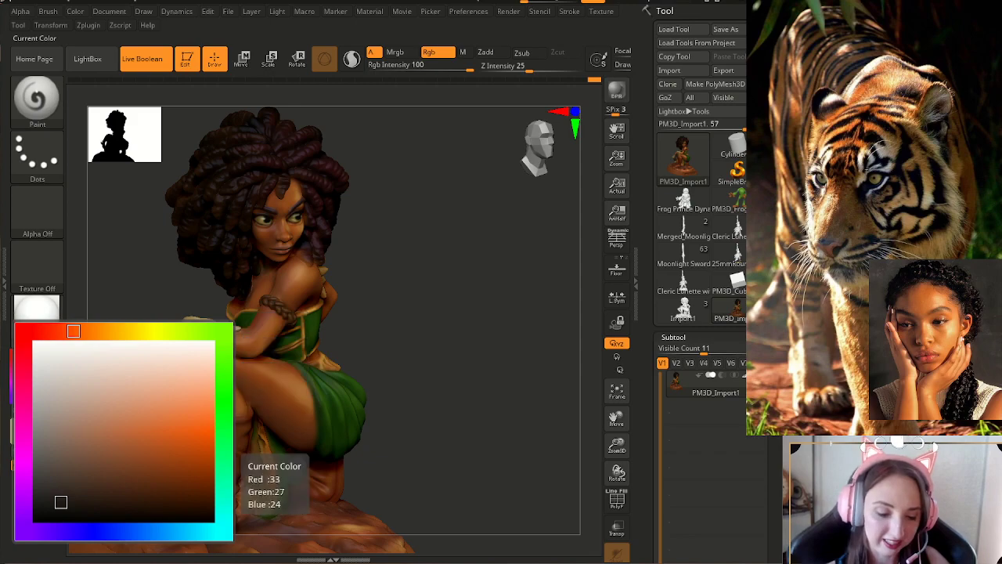
click(35, 518)
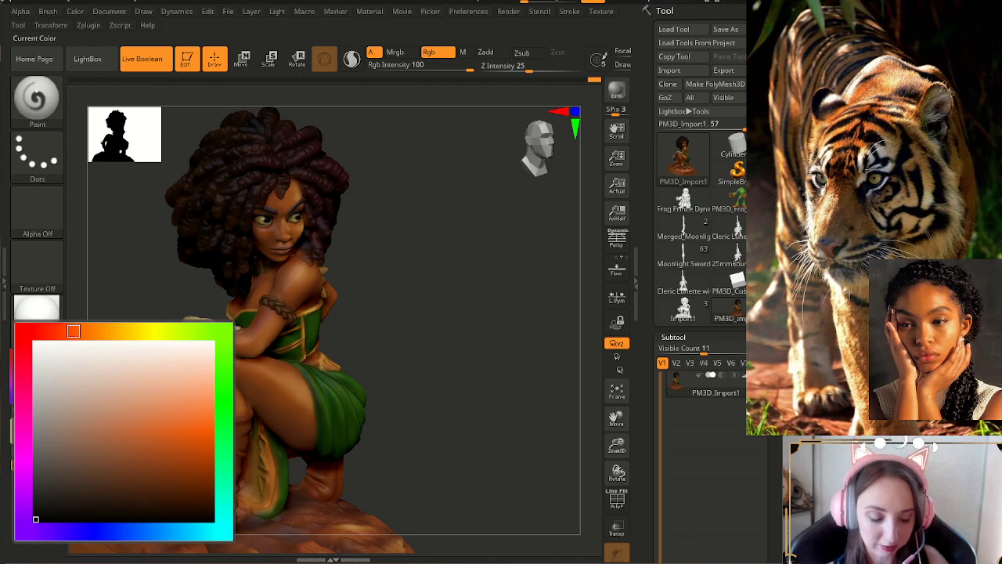
drag(35, 517, 51, 506)
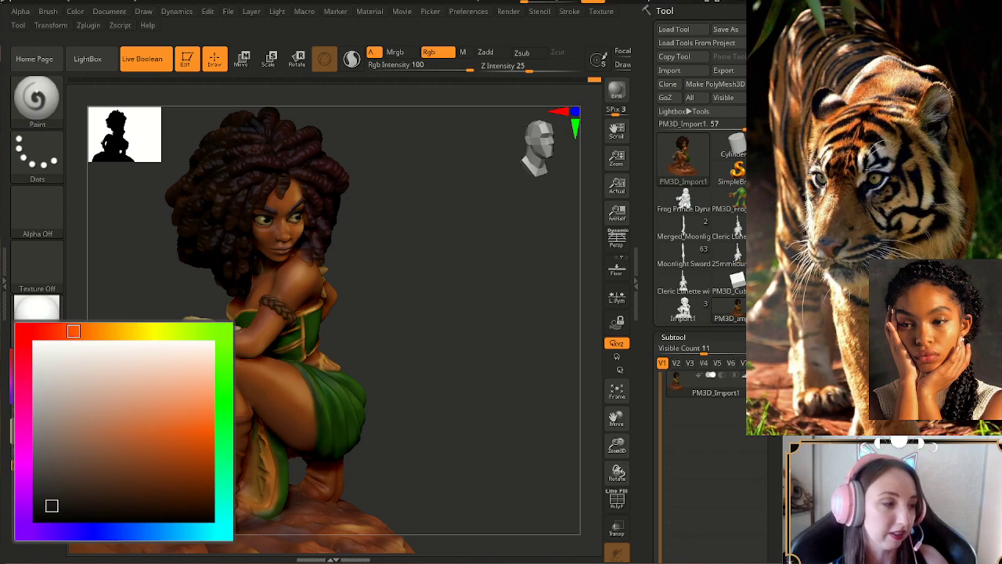
drag(51, 505, 65, 506)
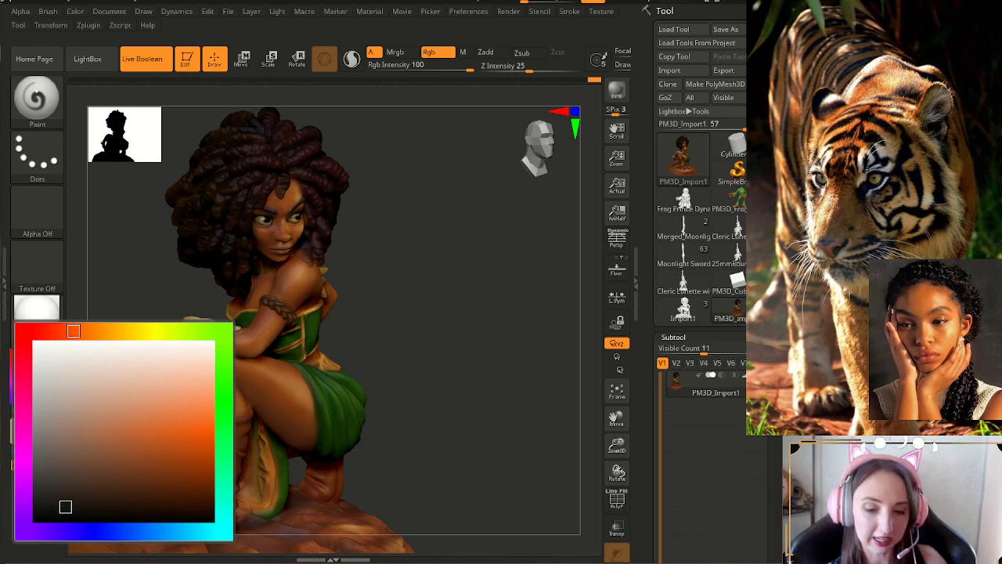
- Touch up the remaining brown areas on the front and lower wraps of the ring beside her raised knee in near-black
drag(409, 409, 398, 398)
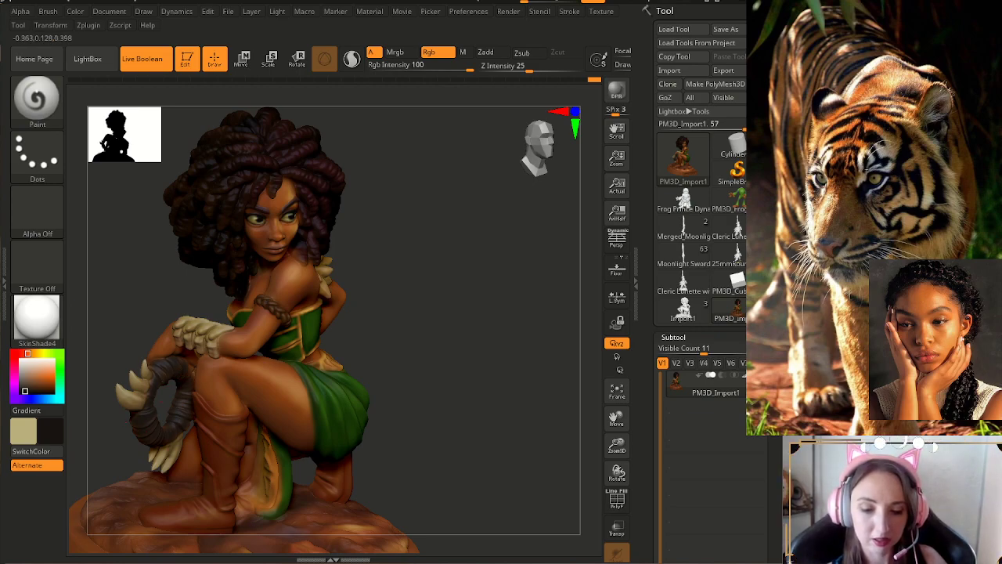
drag(389, 339, 393, 360)
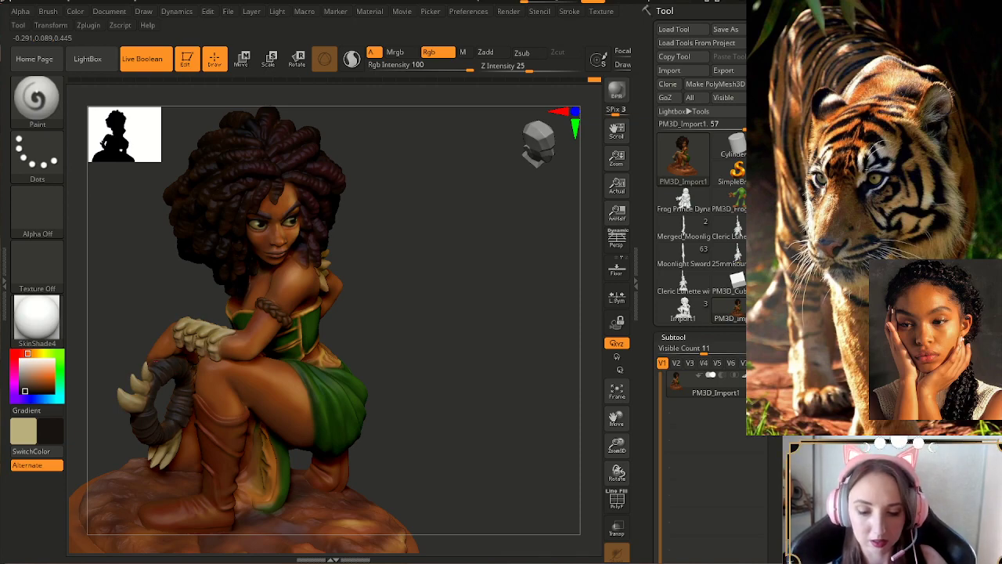
drag(422, 356, 395, 313)
right_drag(235, 354, 170, 432)
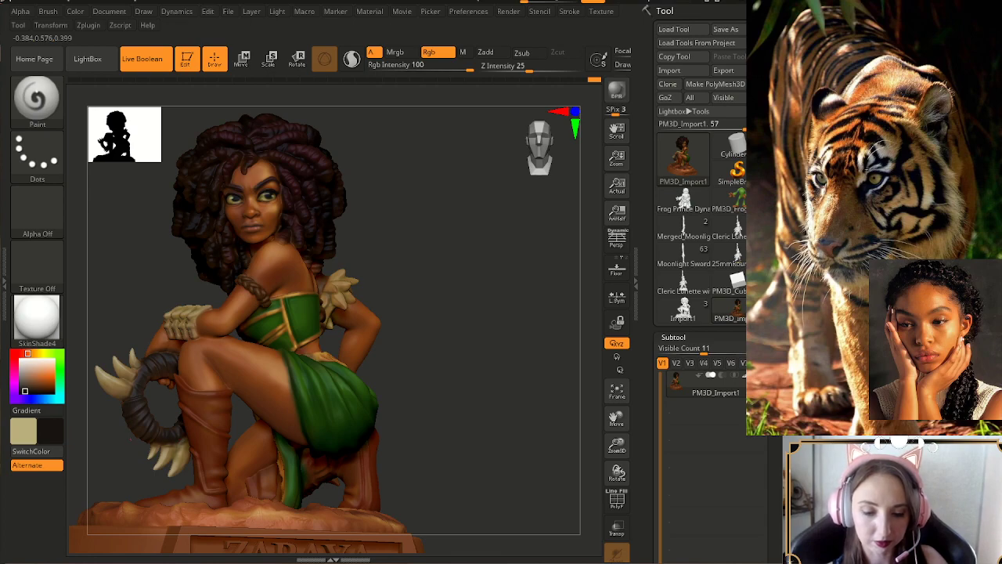
- Cover the far side and inner wraps of the same clawed ring with the near-black brown
mouse_move(415, 360)
mouse_down()
mouse_move(536, 362)
mouse_move(396, 365)
mouse_up()
mouse_move(261, 403)
mouse_down()
mouse_move(279, 409)
mouse_move(265, 401)
mouse_up()
right_drag(310, 414, 258, 419)
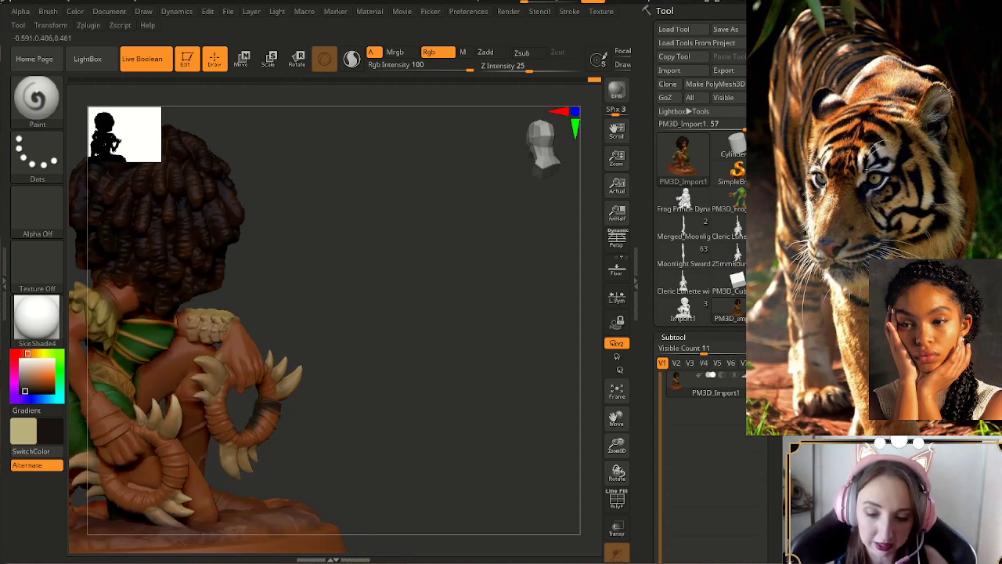
mouse_move(265, 434)
mouse_down()
mouse_move(277, 415)
mouse_move(353, 421)
mouse_move(280, 421)
mouse_up()
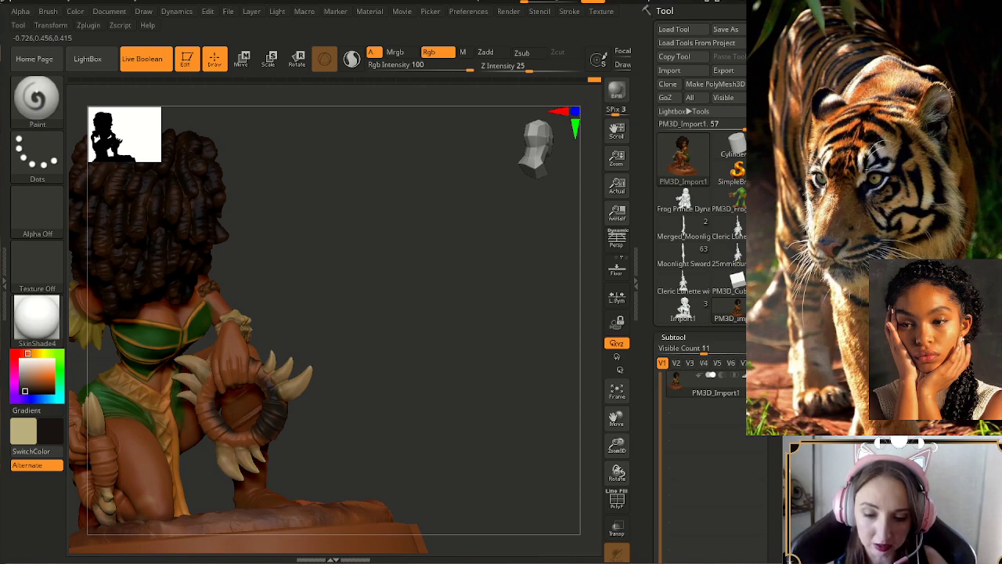
right_drag(319, 354, 209, 381)
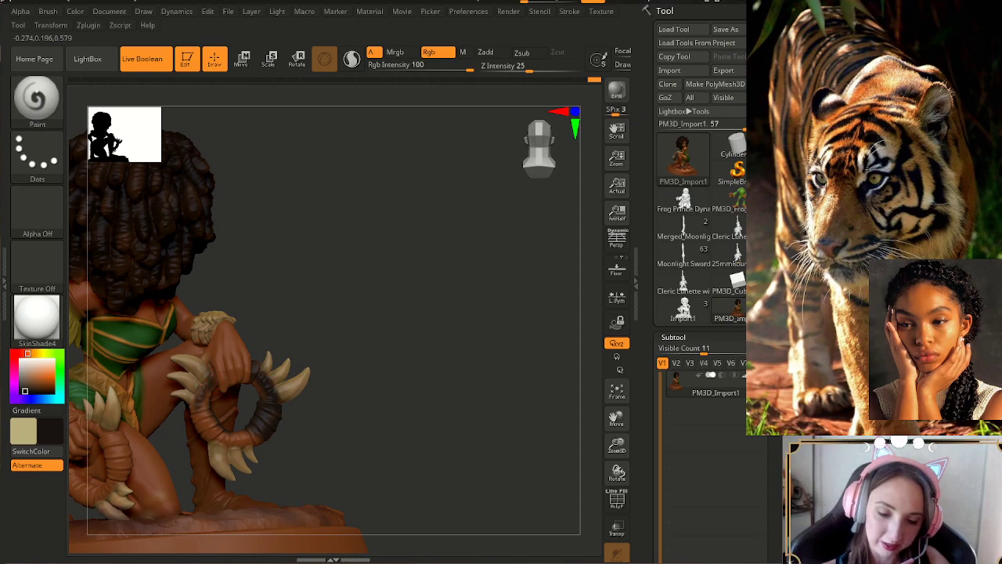
right_drag(210, 376, 270, 373)
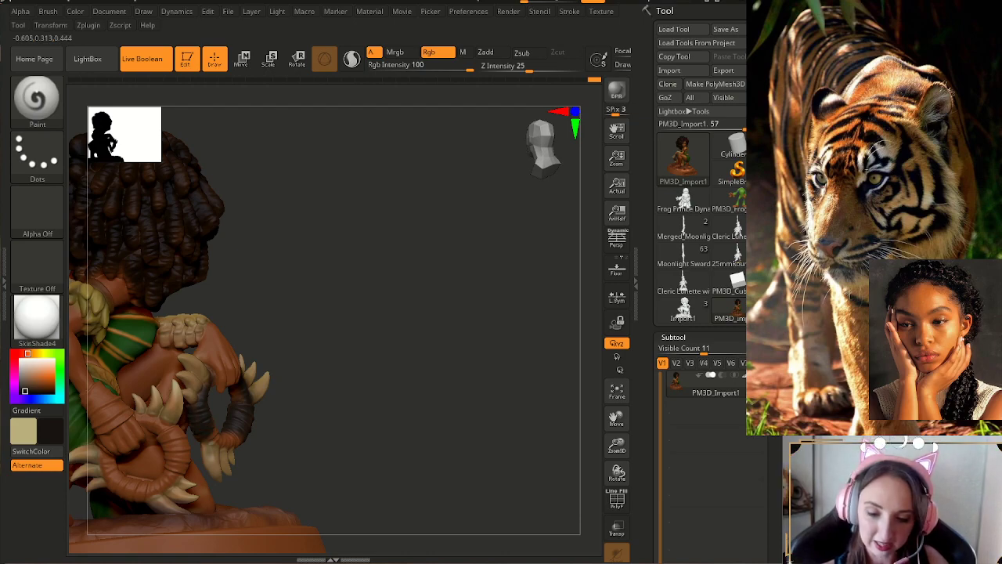
- Touch up the remaining gaps between the claws and wraps of the ring beside her raised knee in near-black brown
right_drag(270, 377, 227, 380)
drag(227, 386, 202, 380)
right_drag(205, 382, 205, 415)
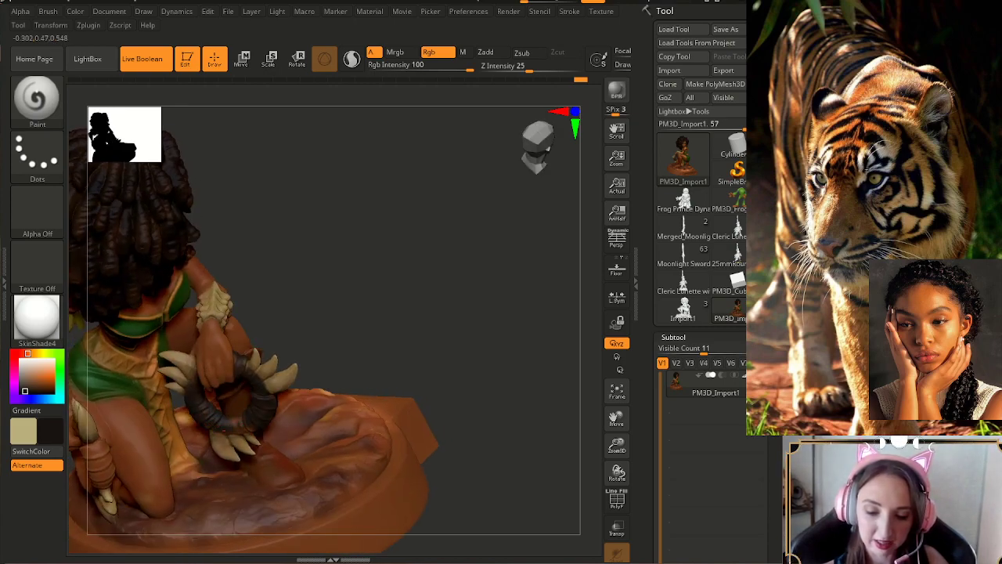
mouse_move(257, 411)
right_down()
mouse_move(266, 389)
mouse_move(207, 383)
mouse_move(232, 385)
mouse_move(240, 349)
right_up()
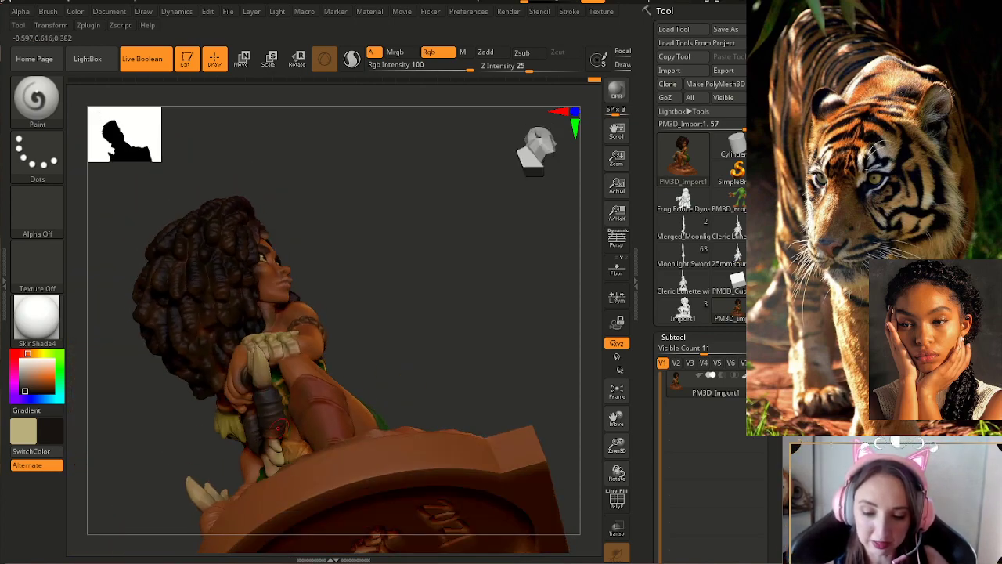
right_drag(290, 378, 329, 379)
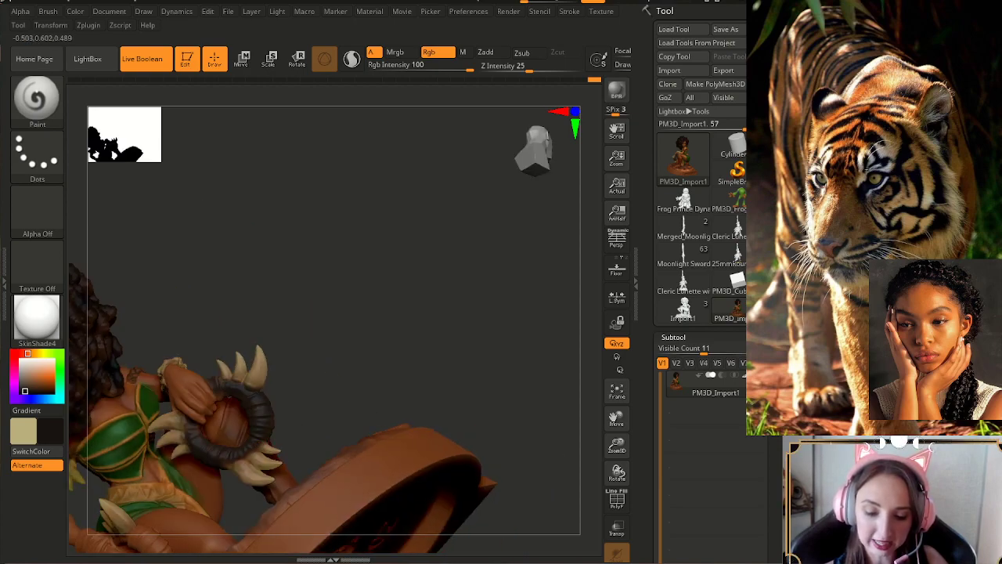
drag(313, 313, 383, 356)
right_drag(229, 466, 226, 425)
drag(213, 363, 263, 387)
right_drag(213, 344, 241, 371)
drag(200, 376, 260, 354)
- Paint the outer wraps of the second clawed ring, beside her kneeling leg, in the near-black brown
drag(375, 423, 540, 414)
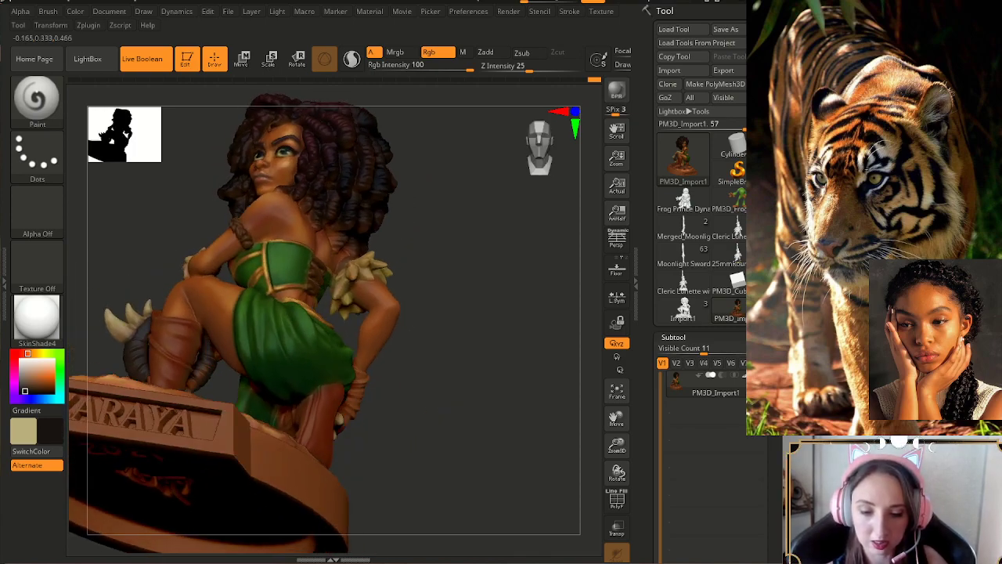
drag(438, 321, 419, 374)
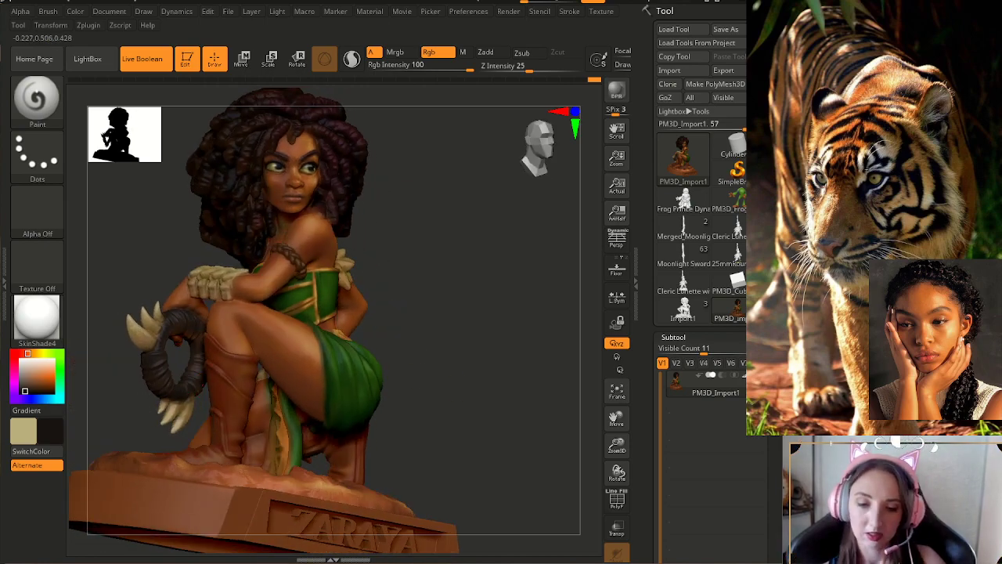
drag(520, 376, 462, 340)
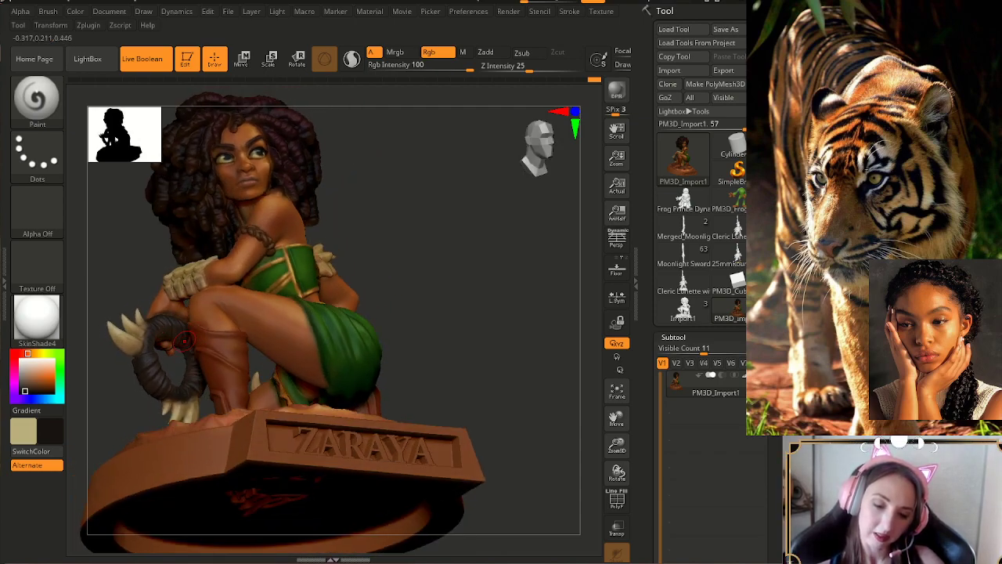
drag(548, 338, 654, 440)
drag(503, 430, 448, 332)
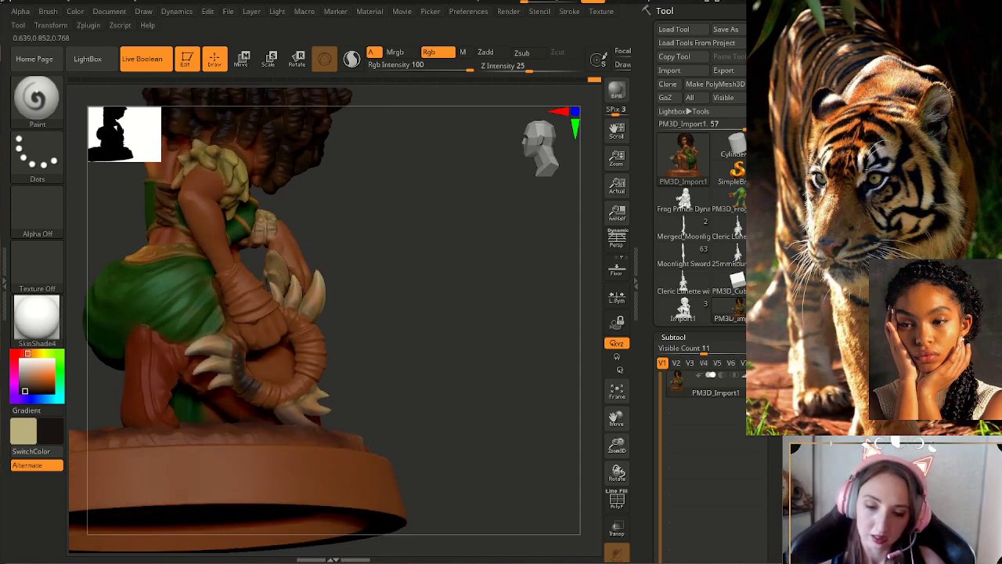
drag(340, 227, 377, 260)
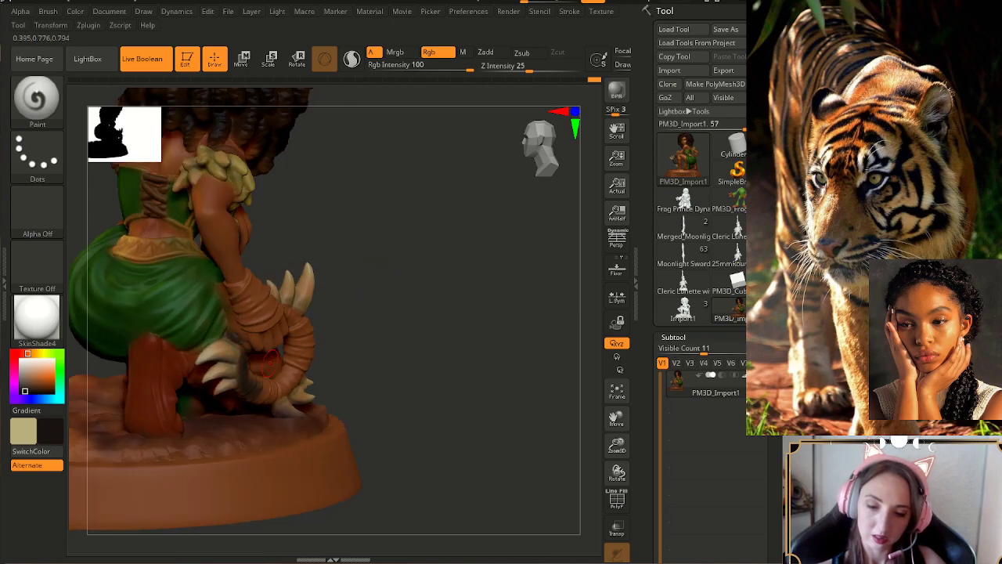
right_drag(259, 392, 252, 375)
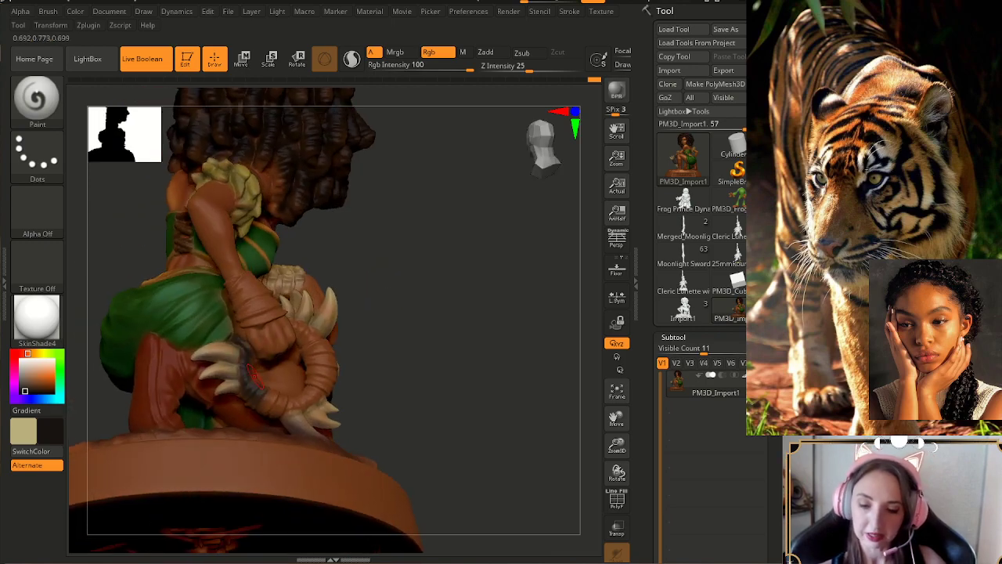
right_drag(437, 357, 516, 352)
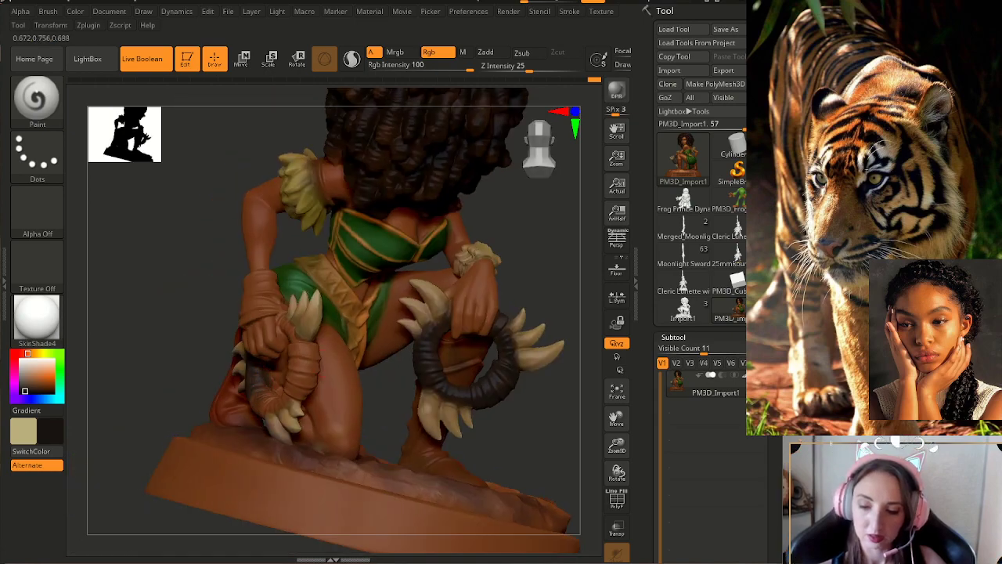
right_drag(420, 389, 255, 399)
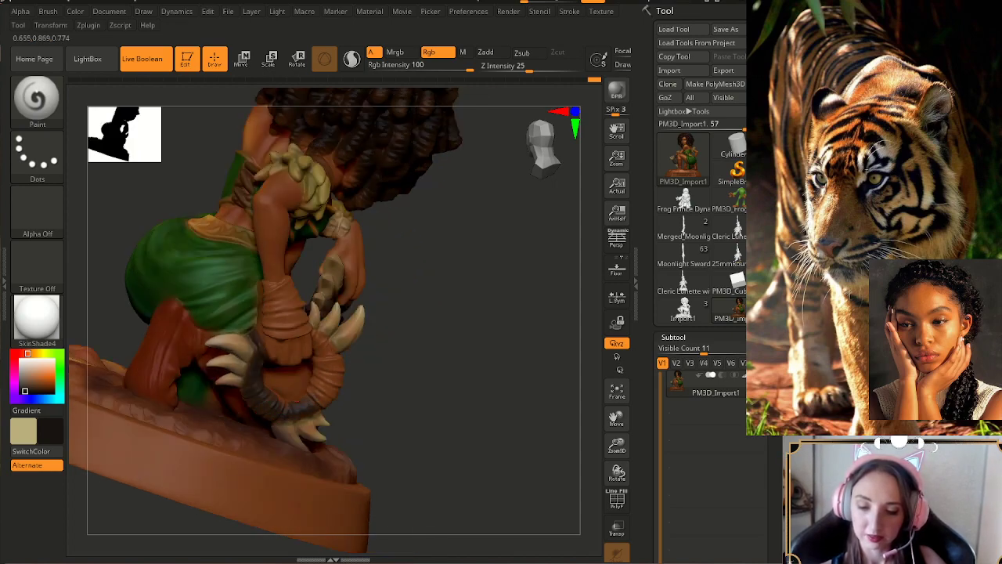
mouse_move(316, 400)
mouse_down()
mouse_move(329, 394)
mouse_move(321, 363)
mouse_up()
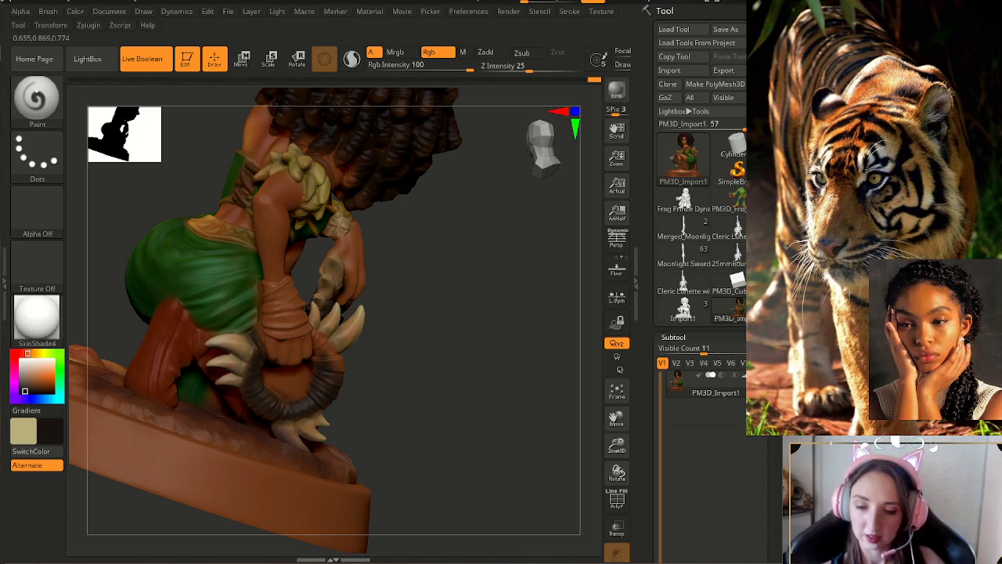
- Cover the remaining brown areas on the upper, inner and far sides of the ring beside her kneeling leg in near-black brown
right_drag(429, 371, 352, 365)
drag(322, 350, 313, 332)
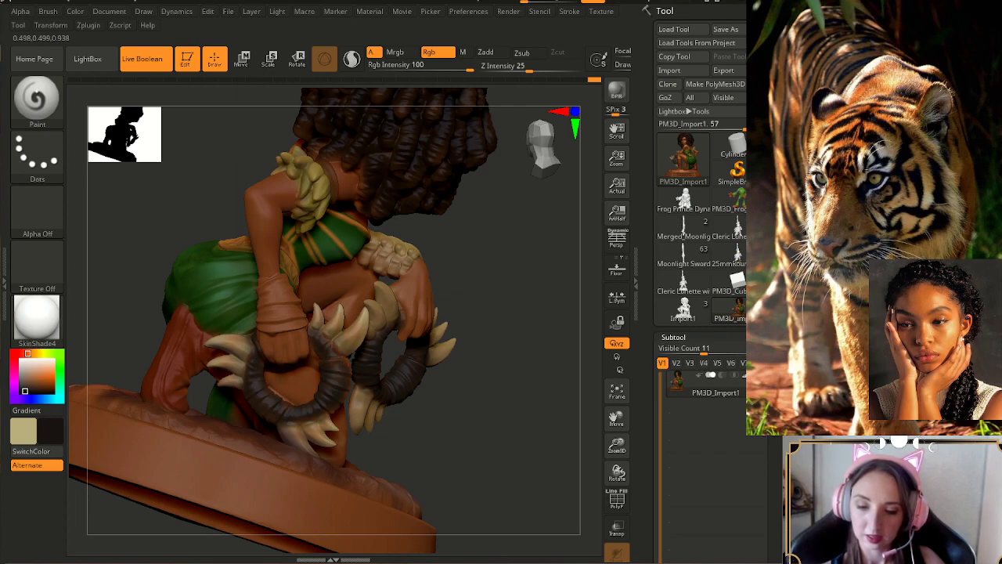
drag(441, 415, 336, 379)
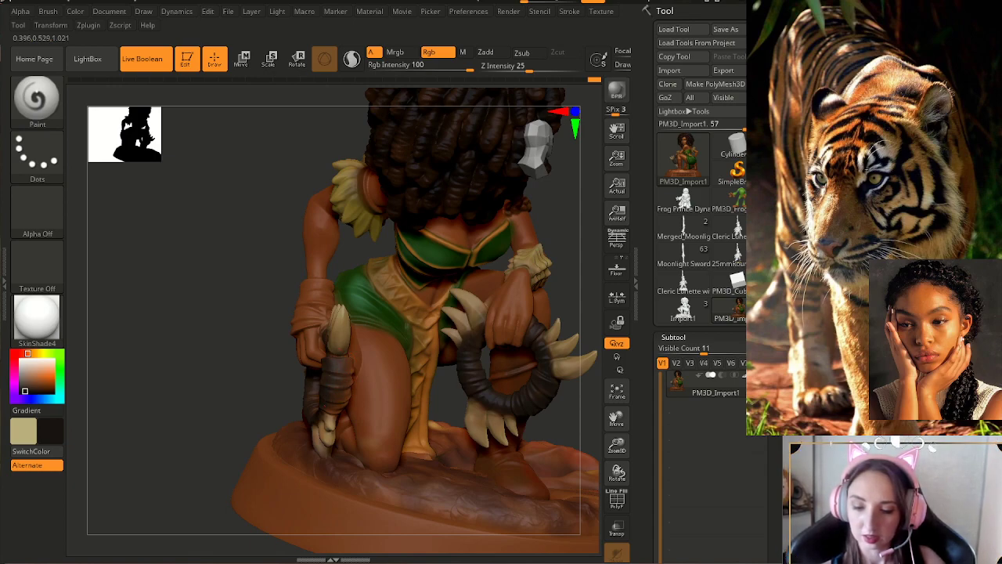
right_drag(451, 400, 353, 358)
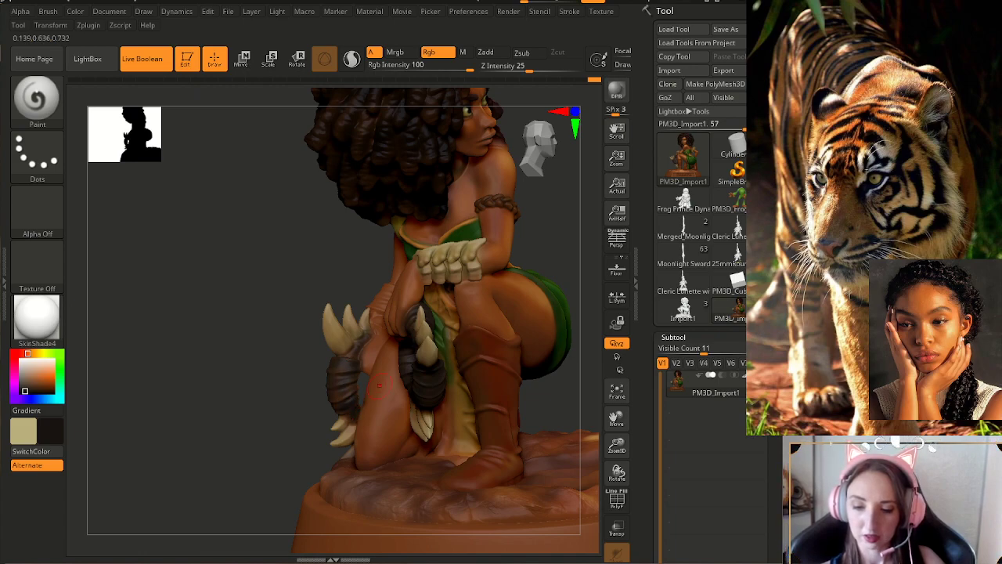
drag(306, 365, 462, 364)
drag(172, 368, 125, 369)
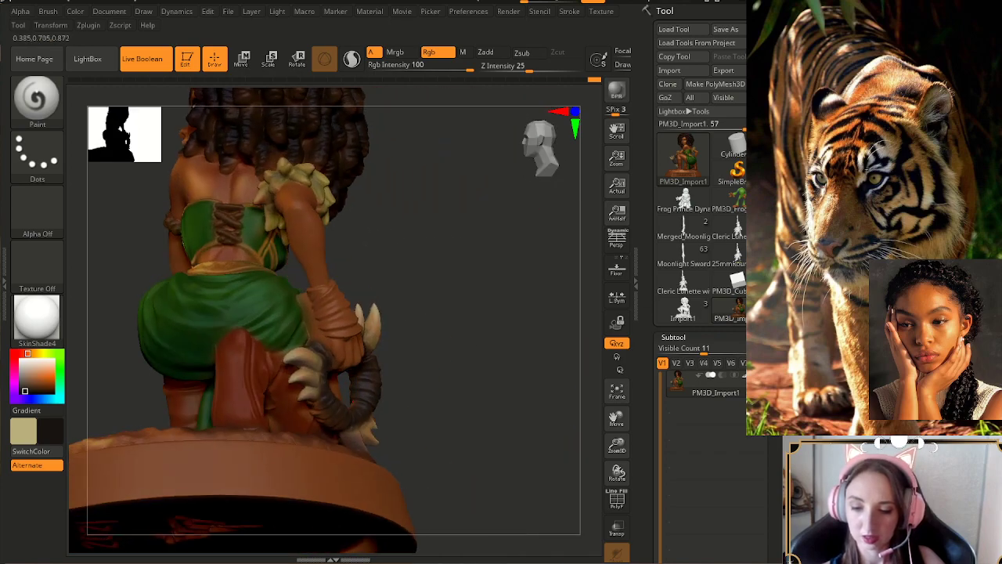
drag(425, 371, 427, 411)
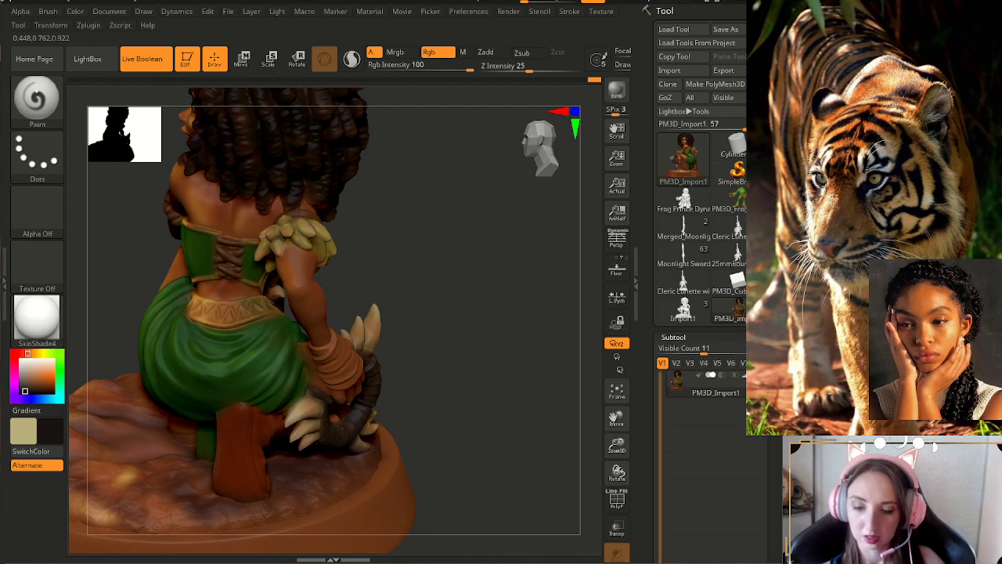
drag(415, 462, 481, 448)
mouse_move(446, 481)
mouse_down()
mouse_move(443, 407)
mouse_move(458, 405)
mouse_move(325, 458)
mouse_up()
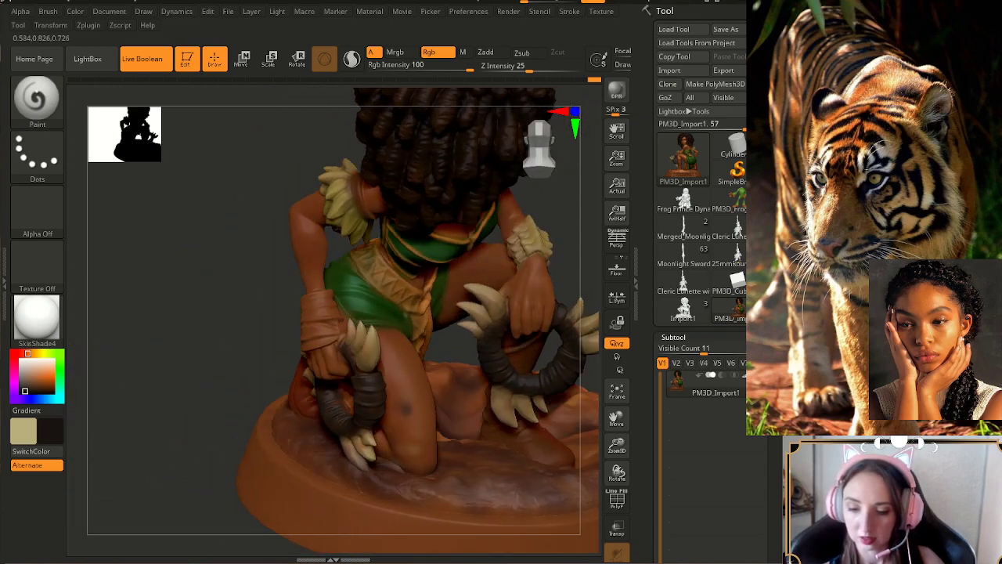
mouse_move(313, 407)
right_down()
mouse_move(356, 429)
mouse_move(307, 389)
right_up()
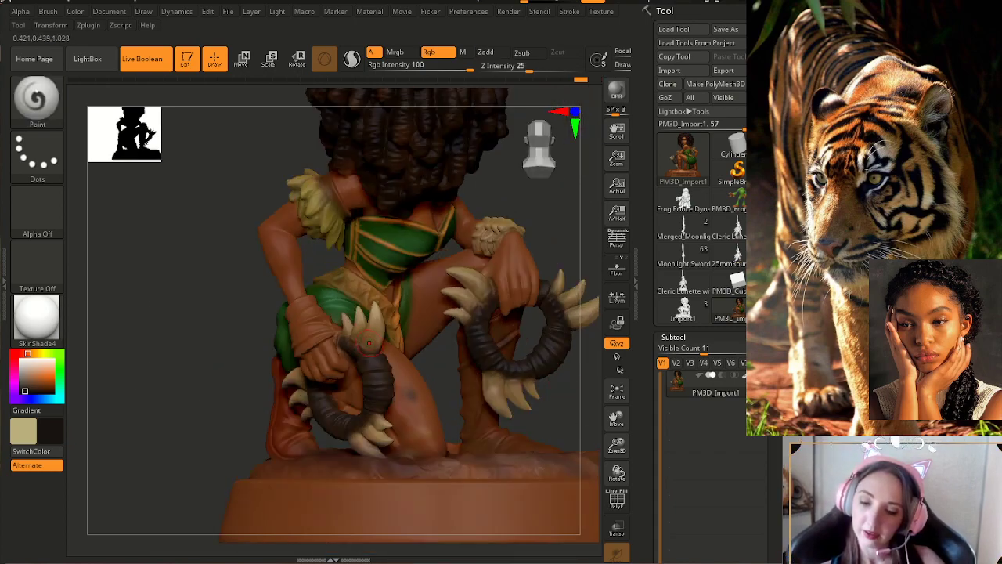
- Sample the brown skin colour and paint over the dark smudge on the kneeling leg's thigh
drag(430, 367, 398, 369)
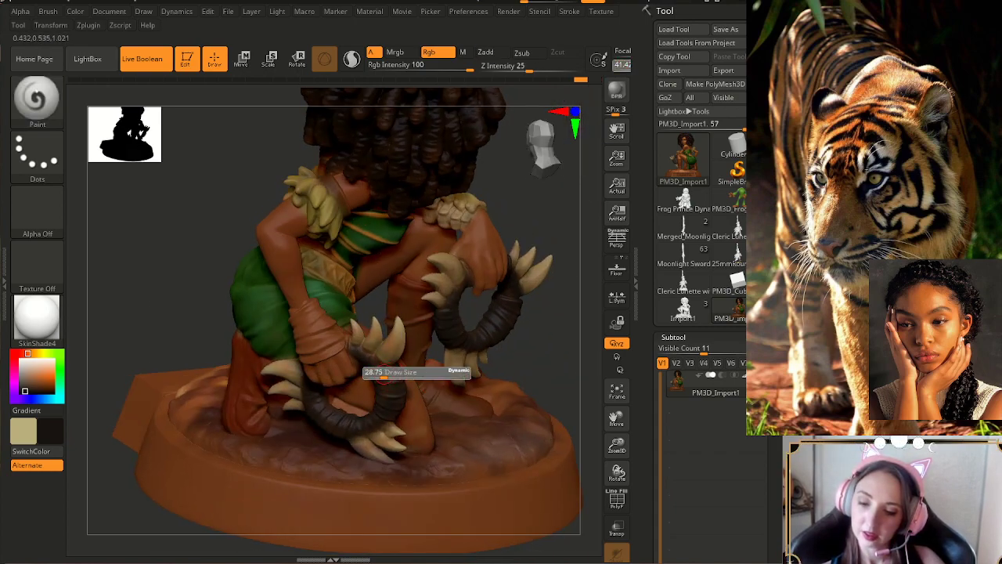
right_drag(407, 419, 460, 415)
key(c)
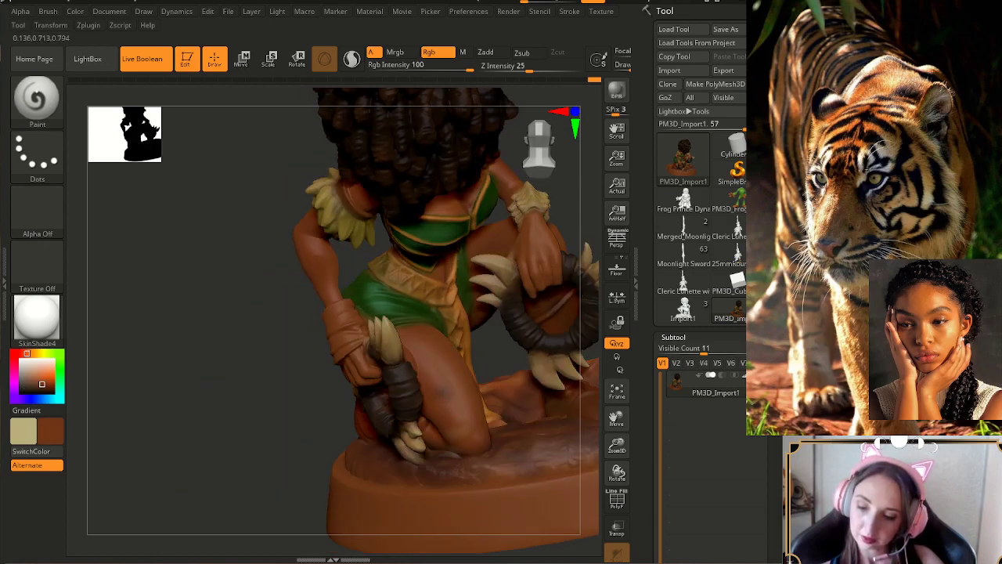
mouse_move(617, 445)
mouse_down()
mouse_move(587, 313)
mouse_move(548, 234)
mouse_up()
mouse_move(514, 174)
mouse_down()
mouse_move(462, 181)
mouse_move(373, 229)
mouse_up()
mouse_move(372, 228)
mouse_down()
mouse_move(462, 223)
mouse_move(435, 242)
mouse_move(368, 252)
mouse_up()
mouse_move(411, 429)
mouse_down()
mouse_move(350, 467)
mouse_move(392, 468)
mouse_up()
key(s)
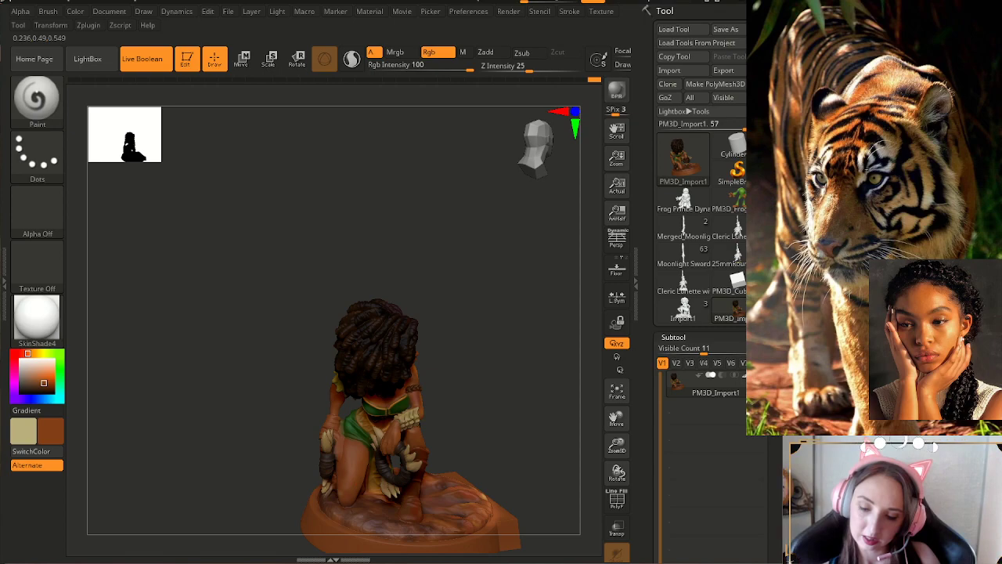
- Adjust the brush size and touch up the kneeling leg's skin with sampled brown, checking the figurine from several sides
mouse_move(481, 425)
mouse_down()
mouse_move(393, 412)
mouse_move(484, 410)
mouse_up()
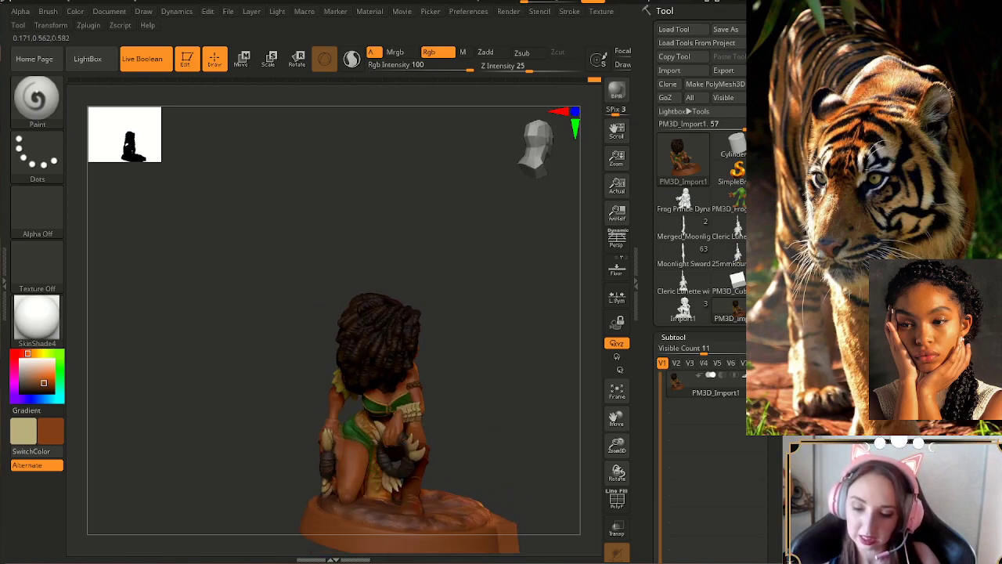
mouse_move(359, 484)
mouse_down()
mouse_move(437, 433)
mouse_move(391, 440)
mouse_move(361, 479)
mouse_up()
key(s)
drag(443, 448, 446, 396)
drag(366, 435, 524, 434)
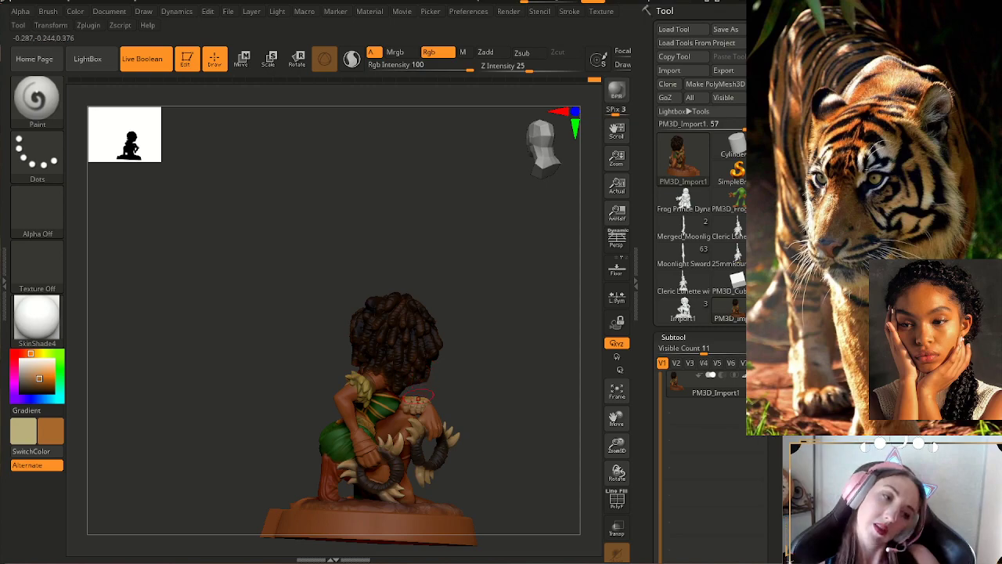
drag(489, 409, 435, 406)
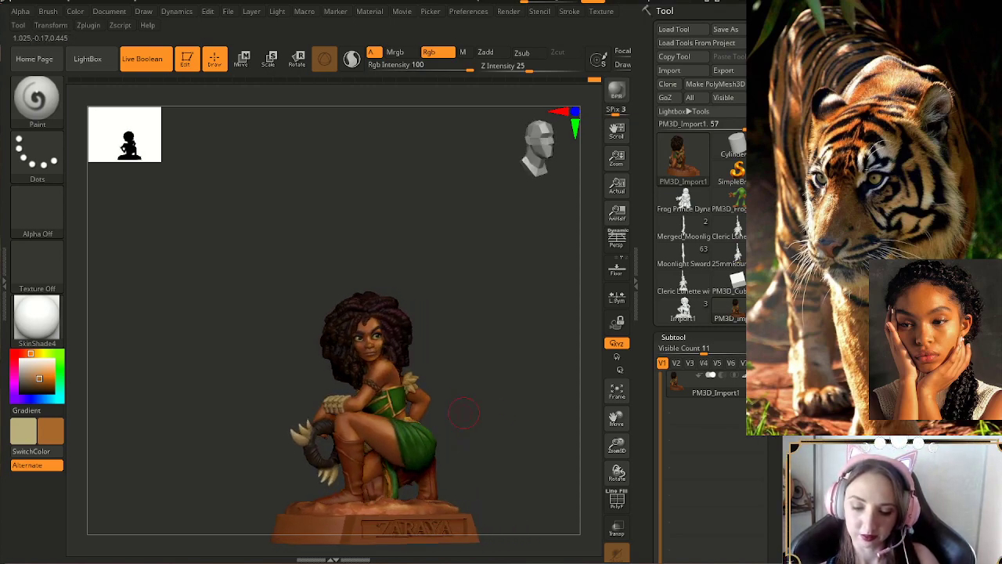
- Sample the reddish brown, darken it to a deep brown and shade the boot of the raised leg
key(c)
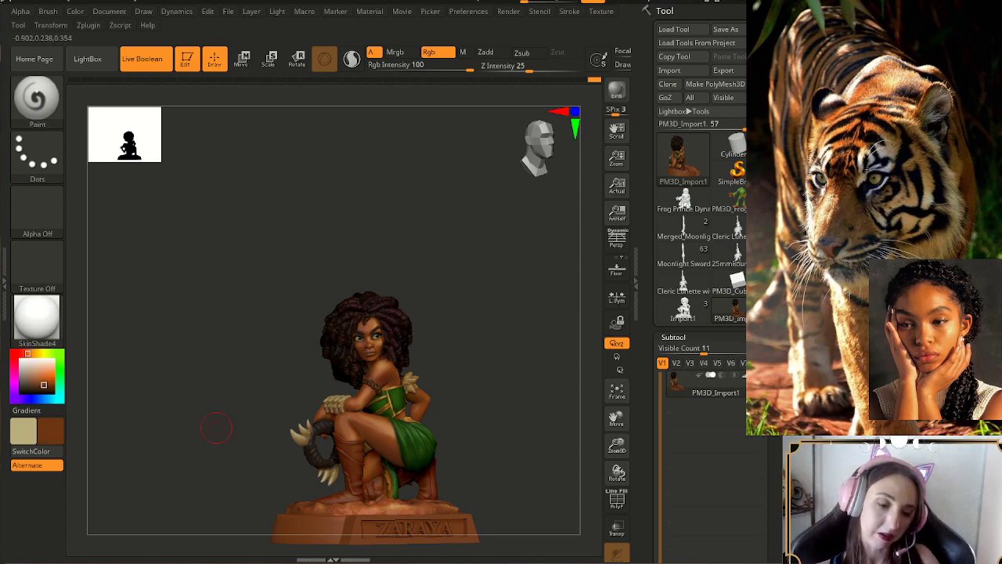
drag(43, 384, 40, 388)
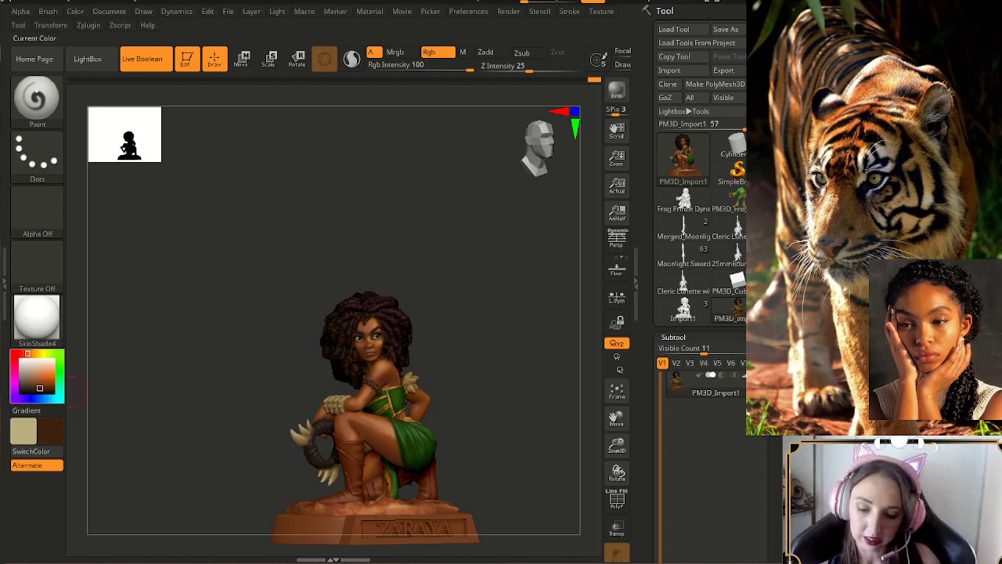
key(s)
click(357, 487)
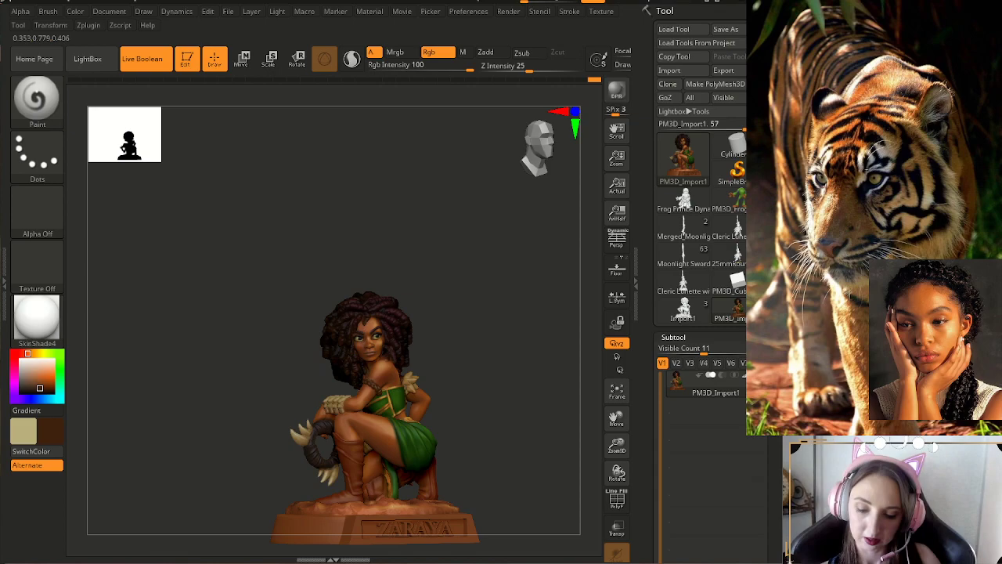
right_drag(376, 501, 341, 503)
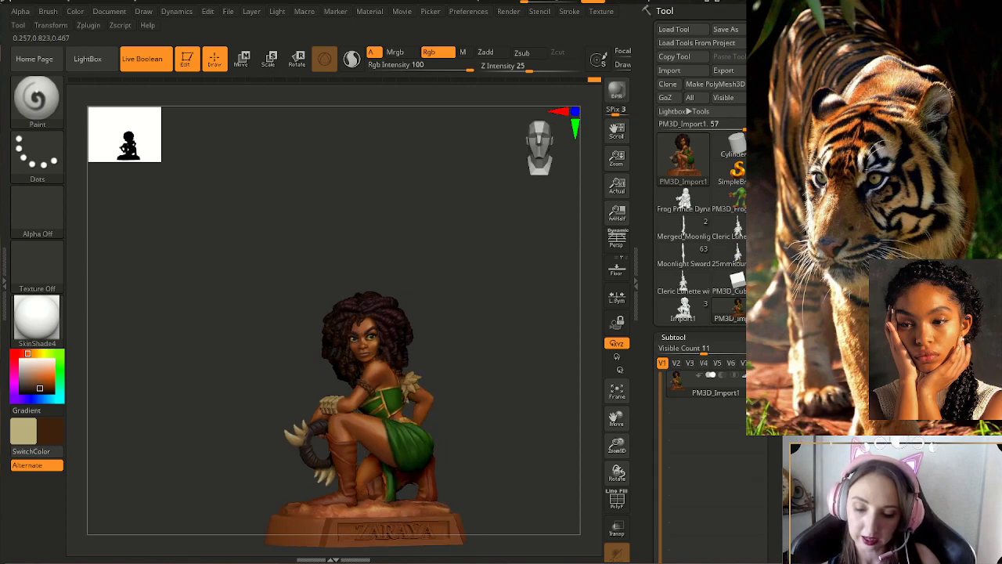
right_drag(413, 505, 464, 508)
right_drag(463, 470, 398, 452)
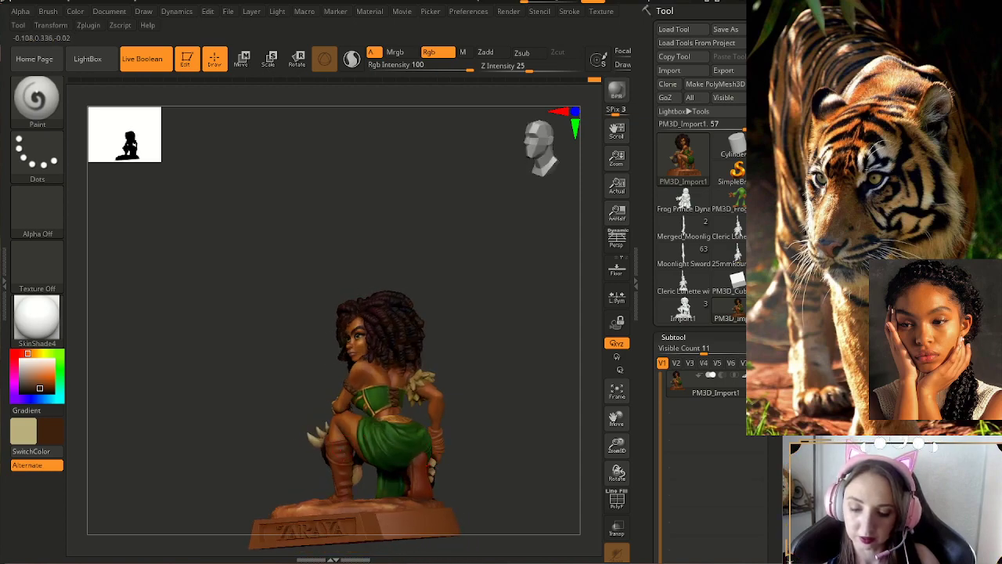
- Examine the figurine from the back, sides and front to check the shading on both boots
drag(399, 468, 357, 454)
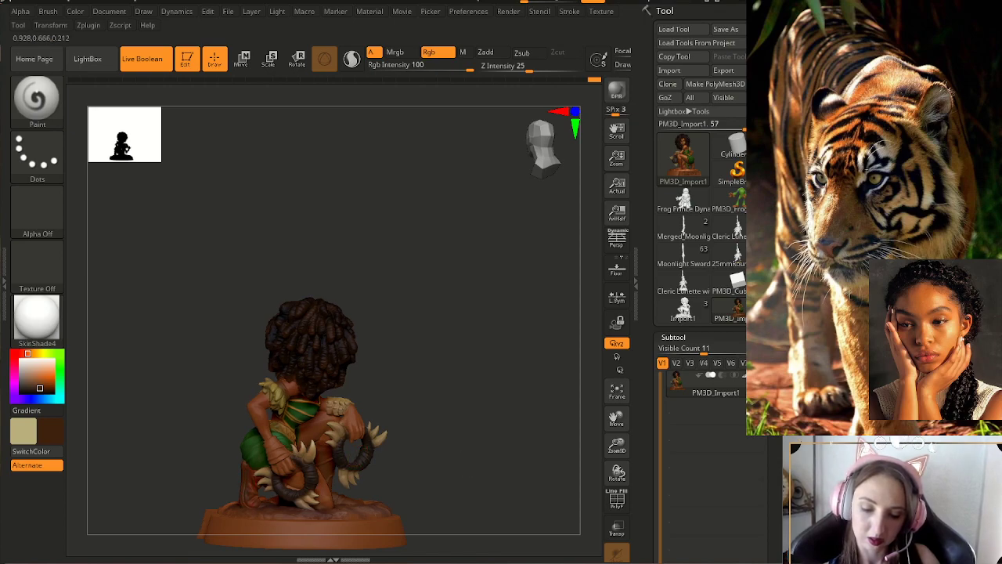
drag(454, 439, 501, 439)
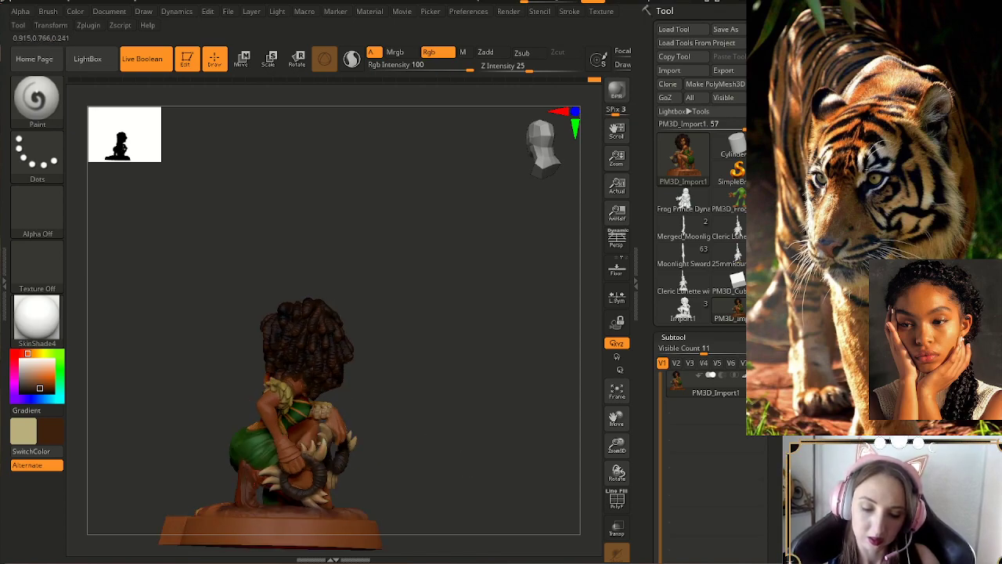
drag(438, 442, 473, 423)
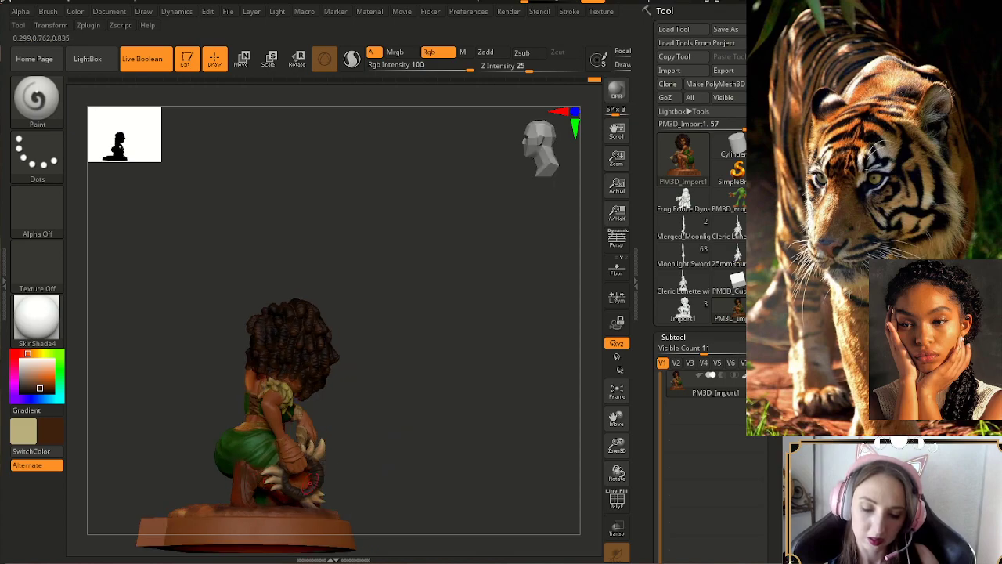
drag(321, 462, 309, 464)
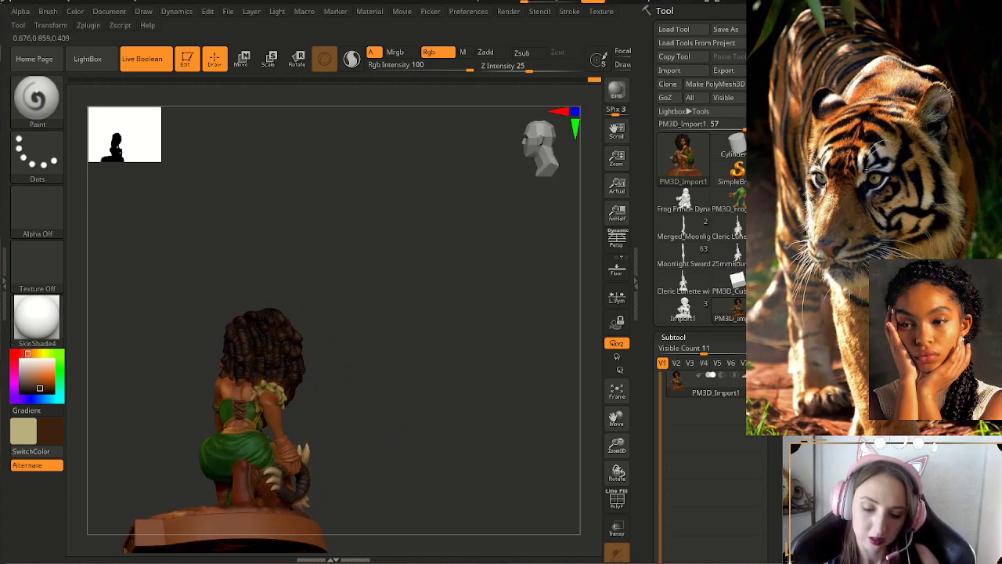
drag(308, 464, 248, 497)
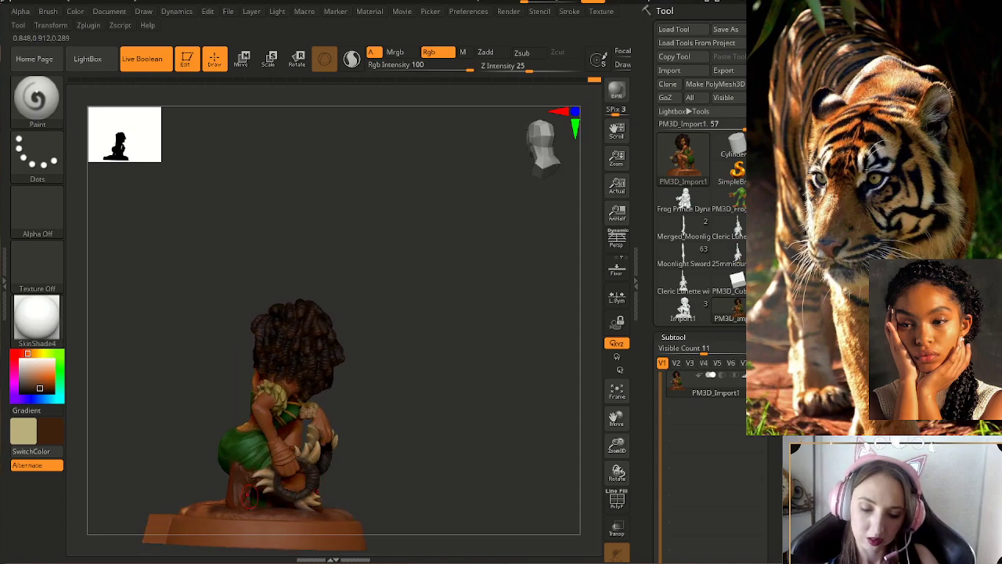
drag(353, 465, 238, 467)
drag(391, 454, 321, 450)
drag(438, 450, 521, 459)
alt+drag(398, 404, 422, 395)
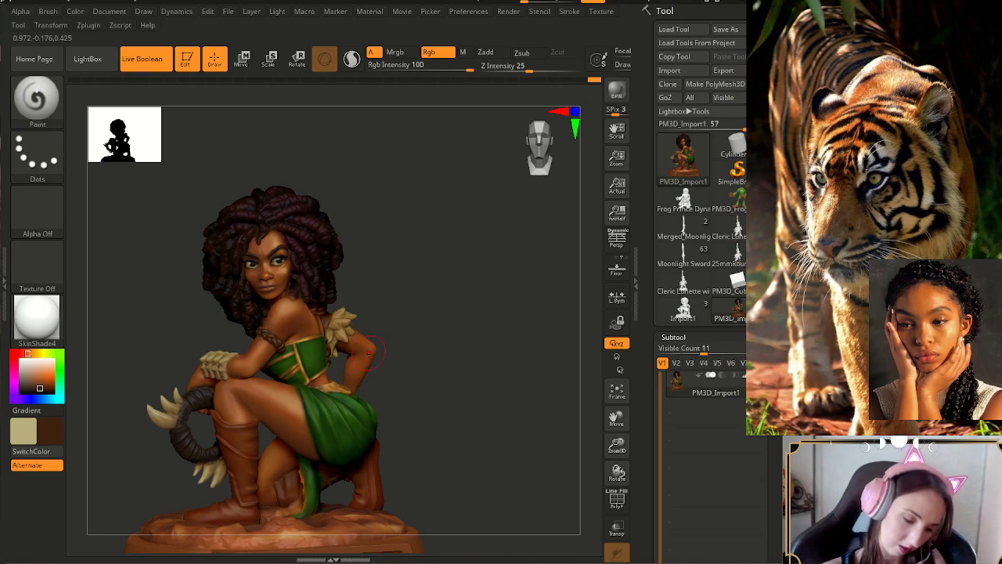
- Pick a grey-brown (red 77, green 61, blue 52), adjust the brush size and highlight the wraps of the ring beside the raised knee
drag(30, 390, 26, 385)
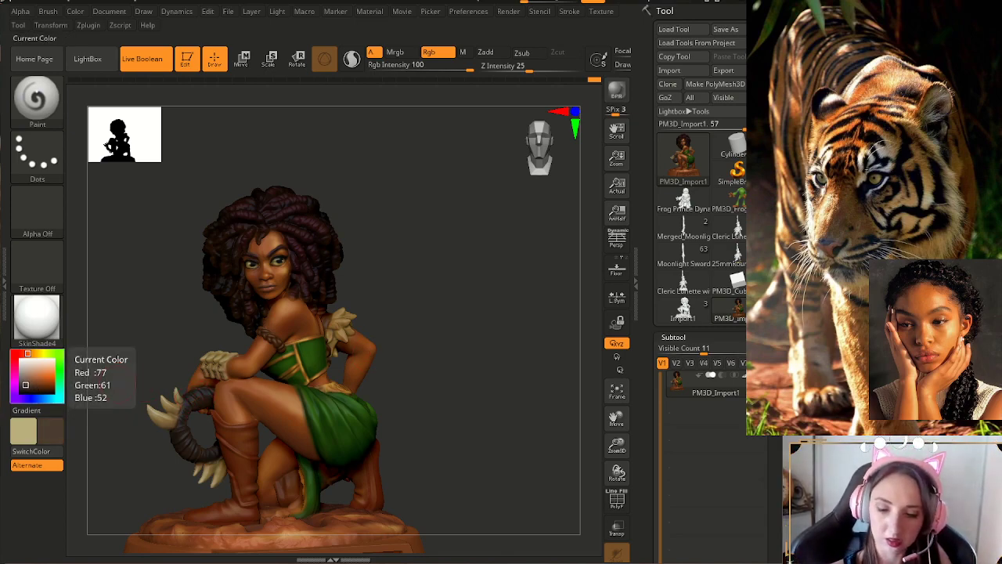
key(s)
alt+drag(438, 313, 435, 384)
alt+drag(391, 235, 548, 368)
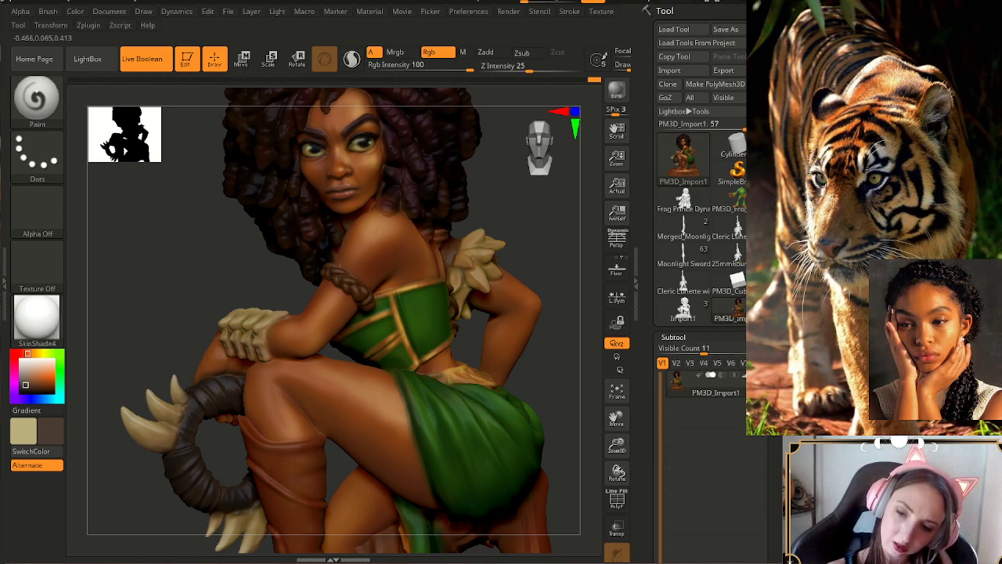
drag(196, 321, 238, 323)
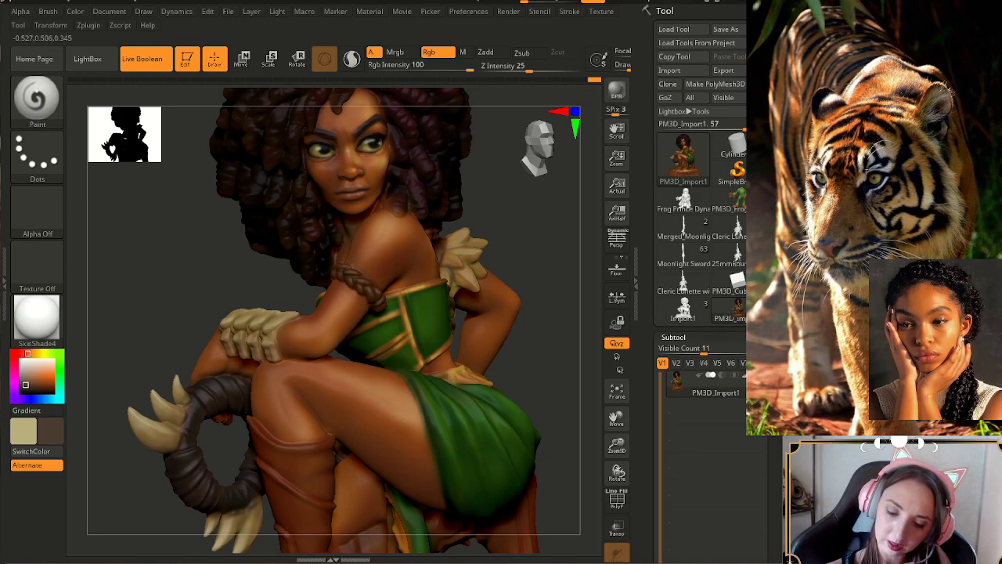
alt+drag(192, 523, 155, 476)
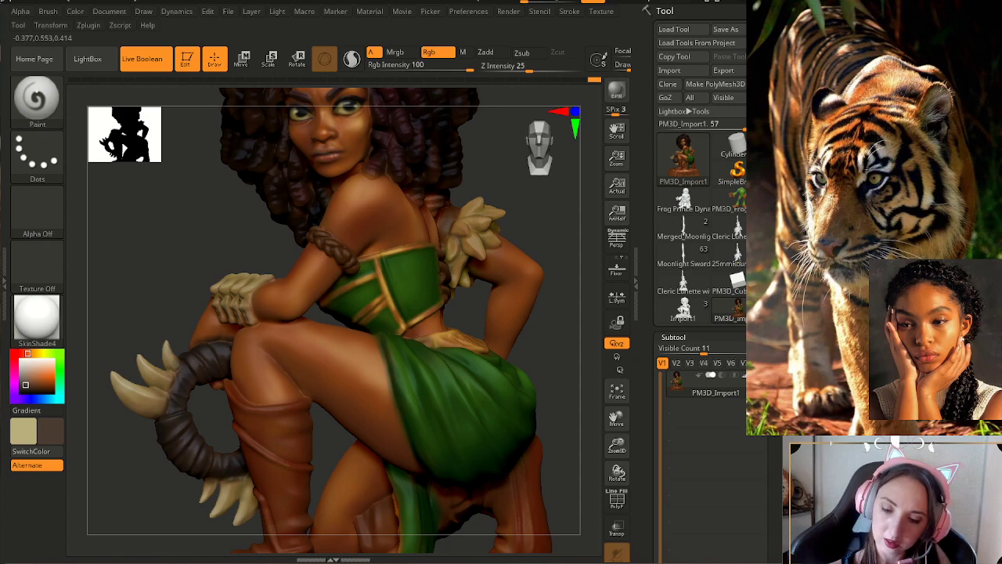
drag(617, 445, 576, 403)
mouse_move(526, 426)
shift+mouse_down()
mouse_move(489, 429)
mouse_move(554, 429)
mouse_move(442, 429)
mouse_move(529, 429)
shift+mouse_up()
right_drag(333, 354, 220, 354)
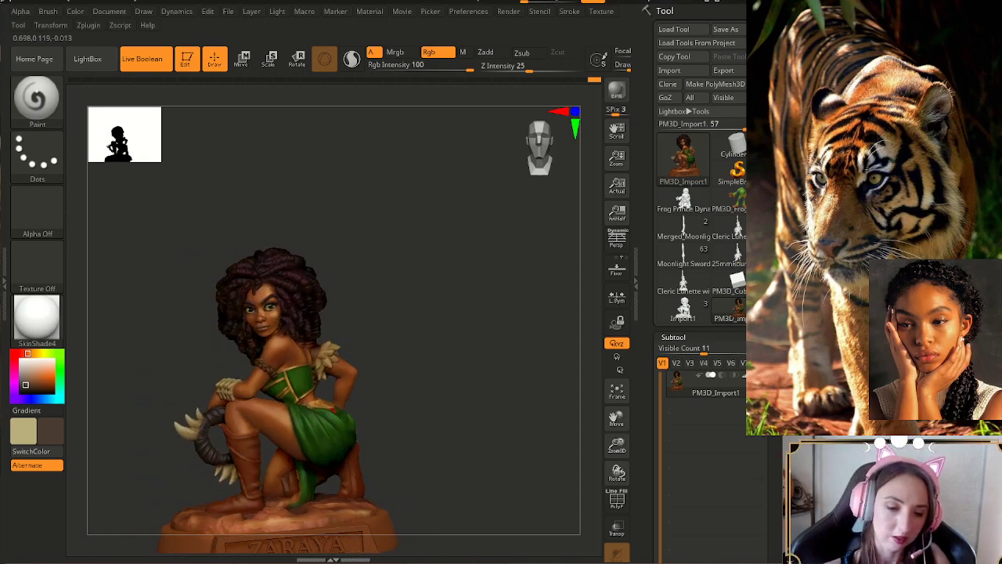
- Shift the paint colour to a dark plum and tint the wraps of the ring beside the raised knee
click(15, 353)
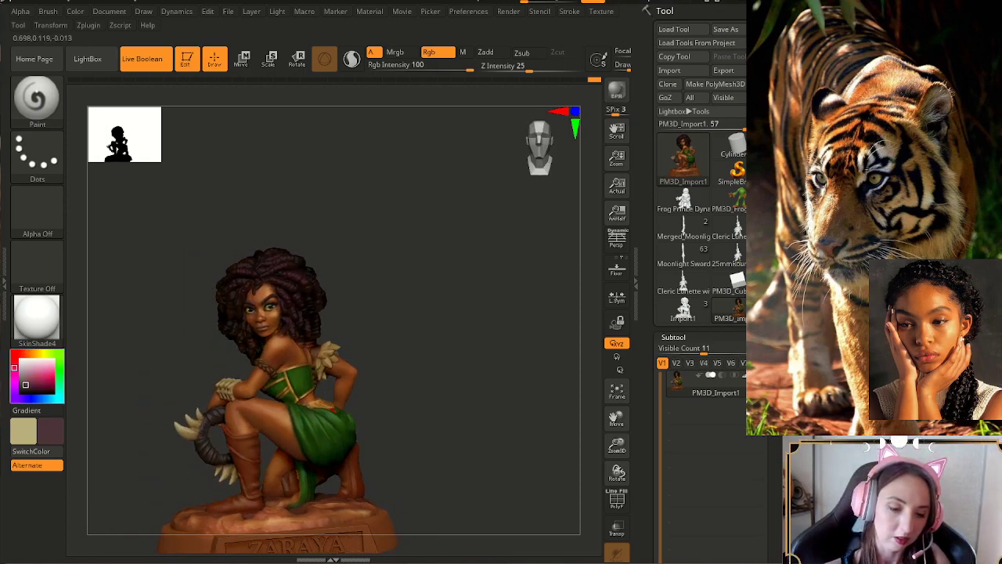
drag(25, 385, 29, 387)
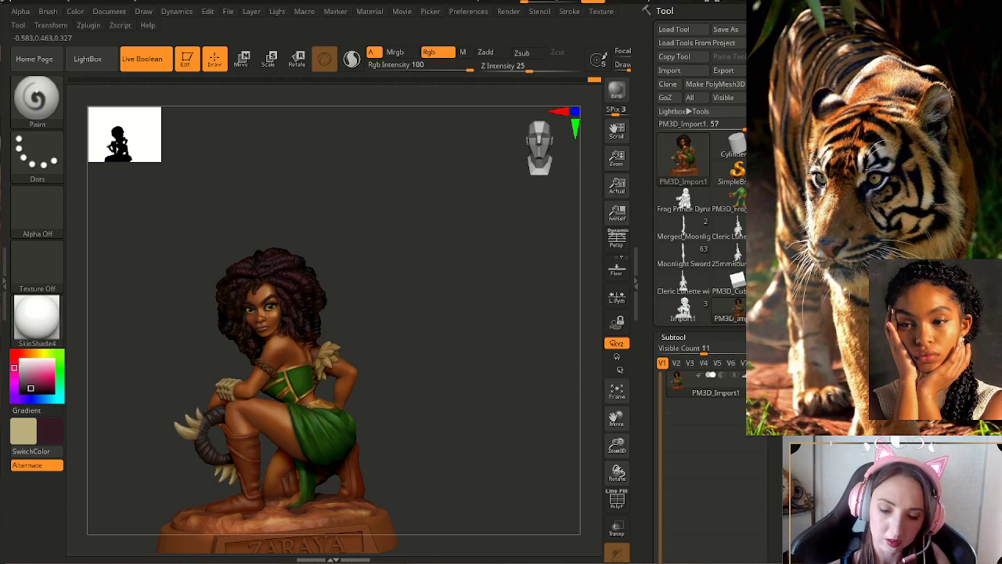
drag(160, 408, 223, 418)
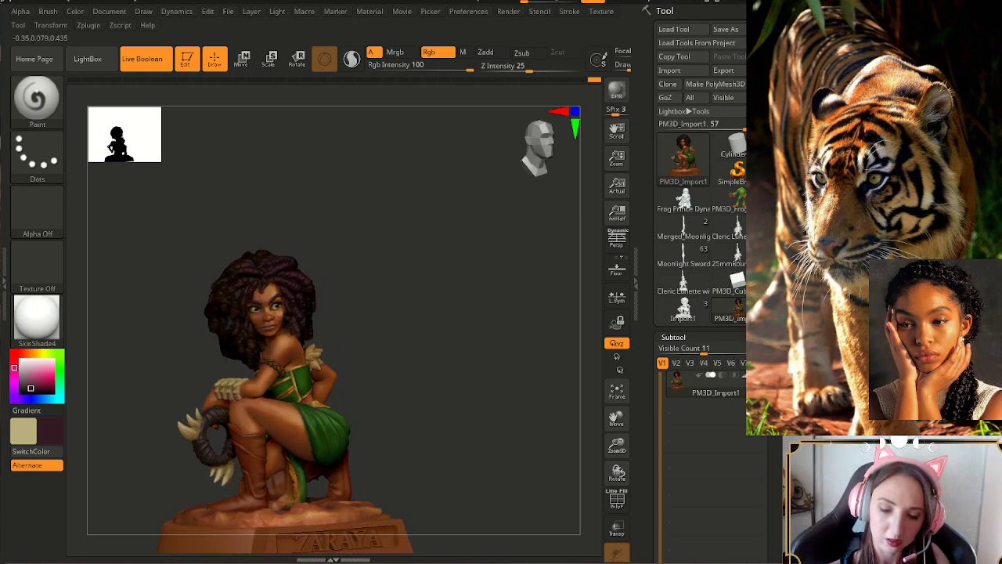
drag(485, 397, 427, 407)
right_drag(428, 407, 431, 439)
drag(427, 440, 466, 431)
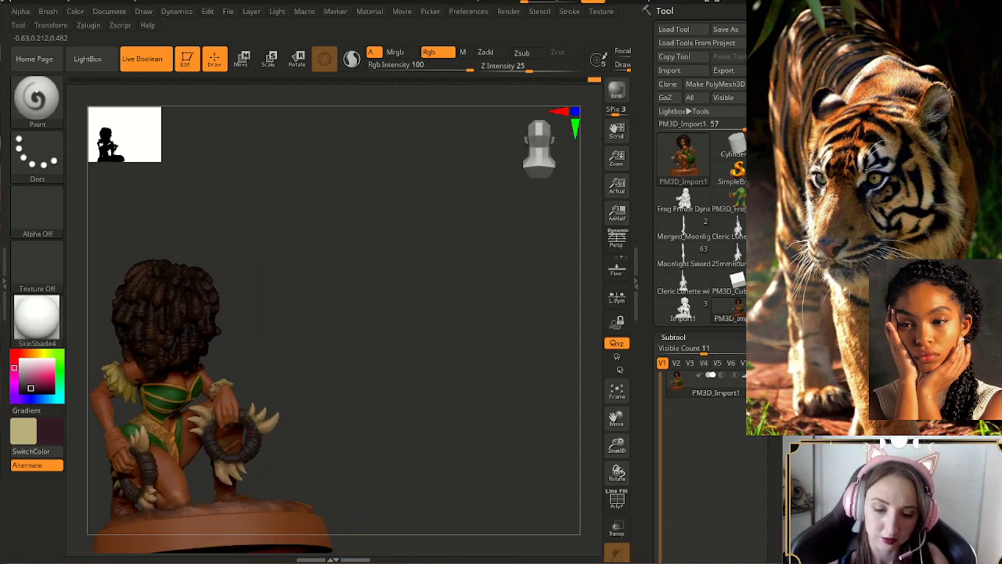
mouse_move(314, 443)
mouse_down()
mouse_move(367, 438)
mouse_move(268, 458)
mouse_move(318, 460)
mouse_up()
right_drag(318, 459, 211, 505)
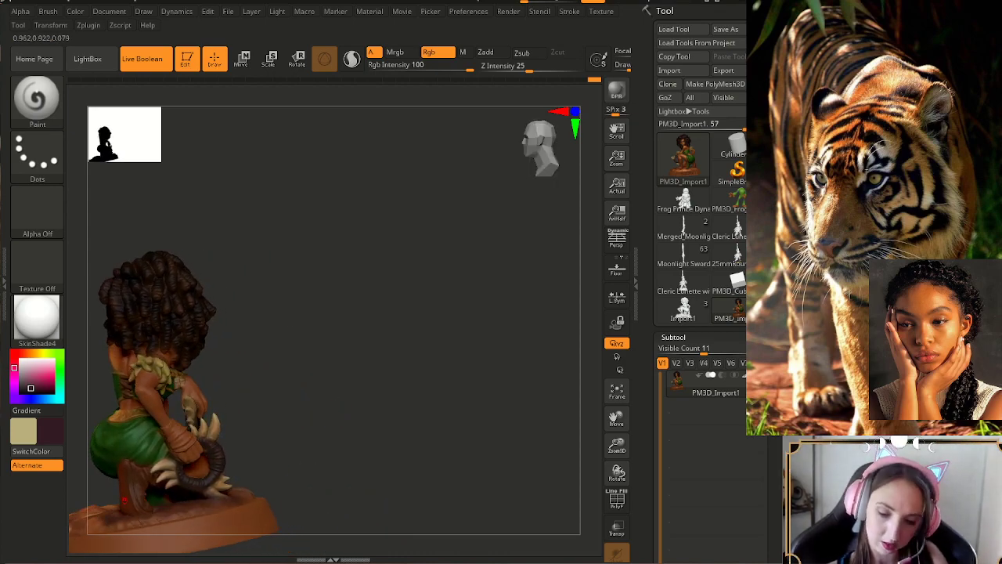
- Sample the reddish brown from the kneeling leg's boot and touch up the boot leather from the back and side
key(c)
right_drag(123, 501, 100, 479)
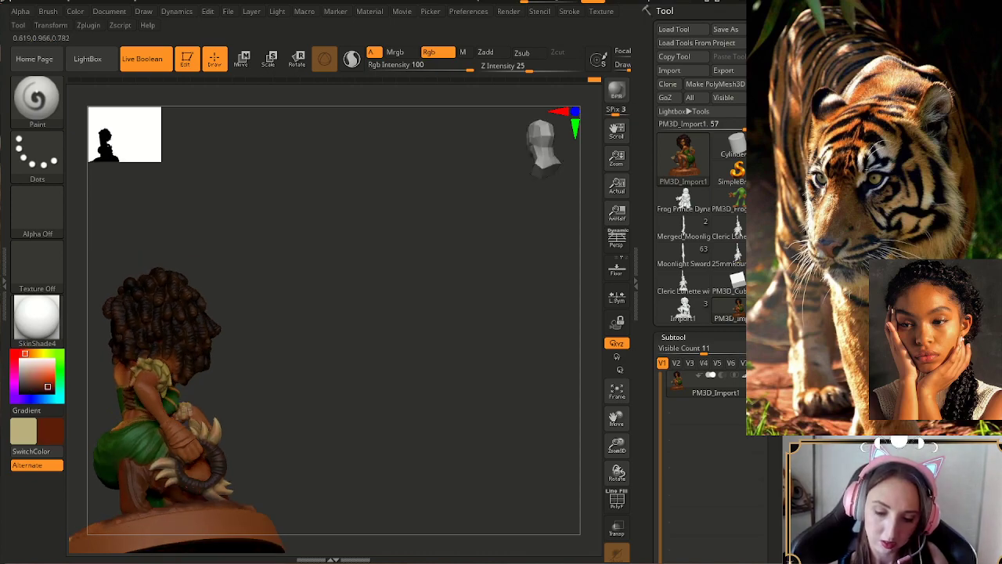
right_drag(279, 469, 208, 497)
mouse_move(325, 448)
right_down()
mouse_move(376, 439)
mouse_move(266, 453)
right_up()
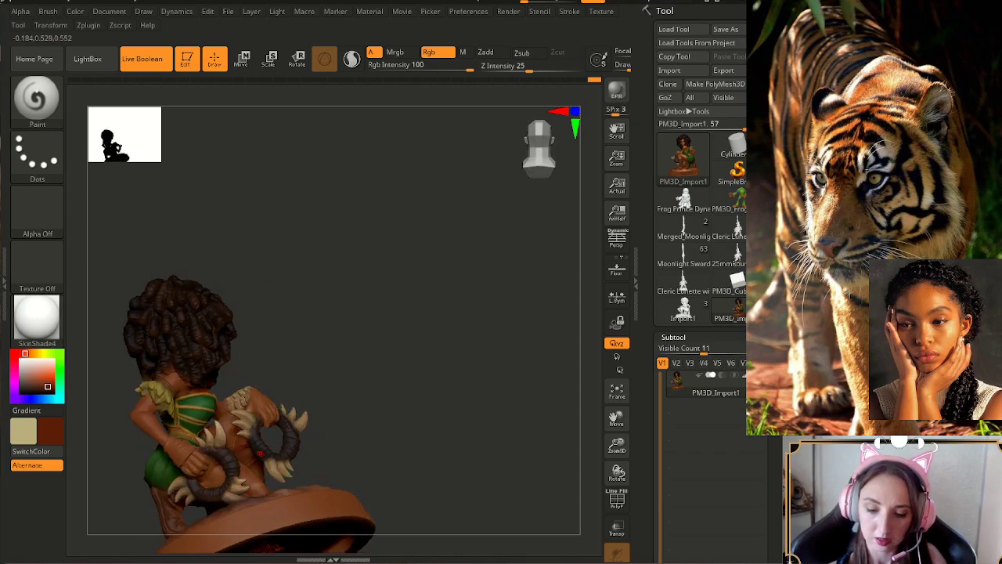
right_drag(360, 467, 397, 442)
mouse_move(408, 450)
shift+mouse_down()
mouse_move(424, 444)
mouse_move(384, 456)
mouse_move(446, 455)
mouse_move(435, 458)
mouse_move(477, 436)
shift+mouse_up()
drag(616, 444, 570, 471)
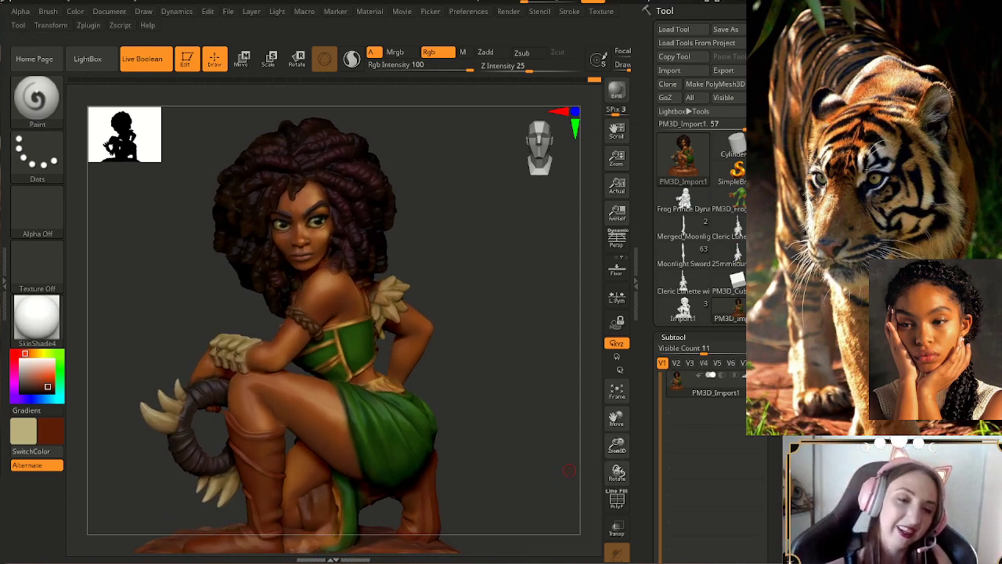
- Pick a near-black colour and shade the front of the raised-knee ring around the gripping hand
drag(32, 391, 22, 391)
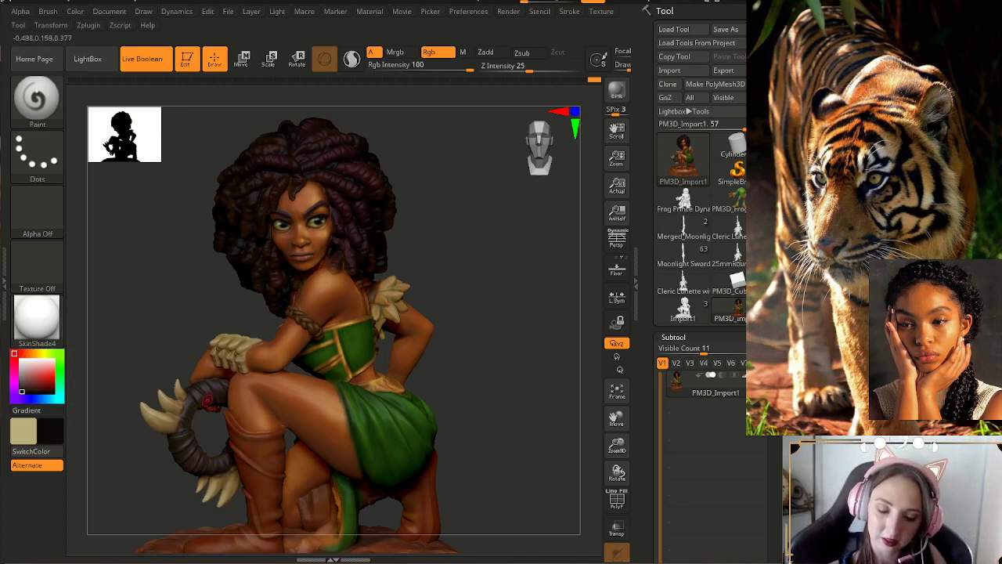
right_drag(234, 410, 202, 397)
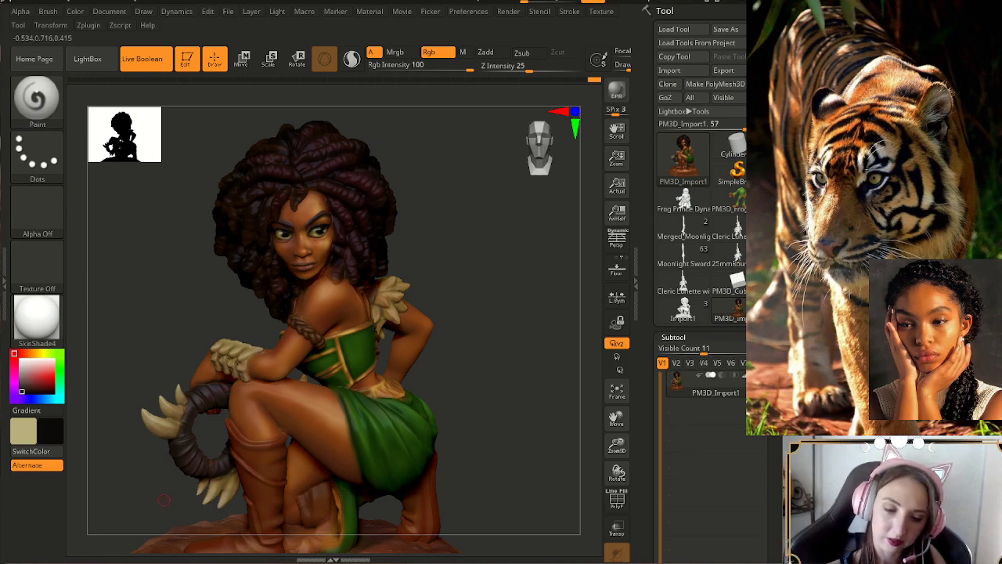
right_drag(213, 411, 244, 409)
click(24, 390)
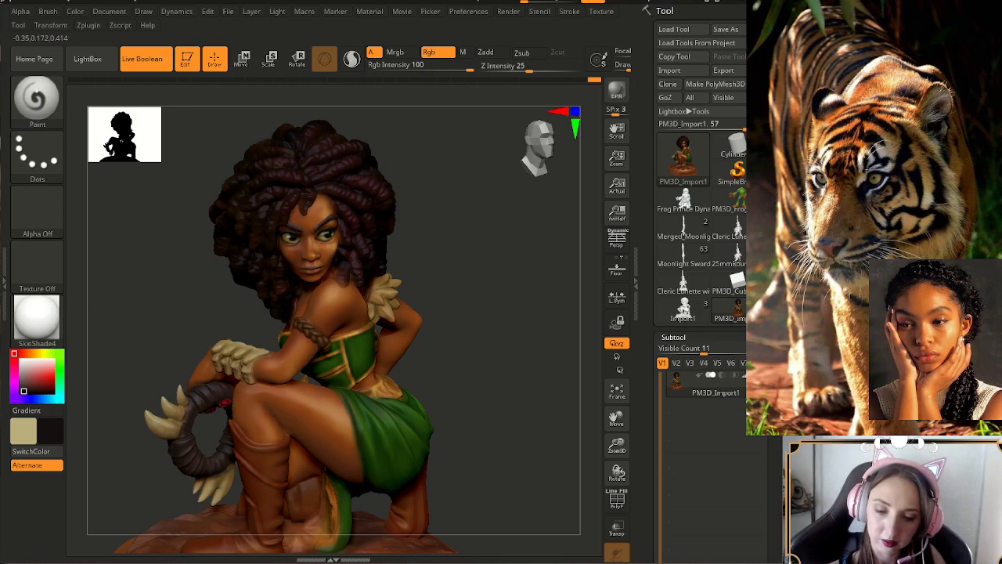
drag(151, 476, 172, 475)
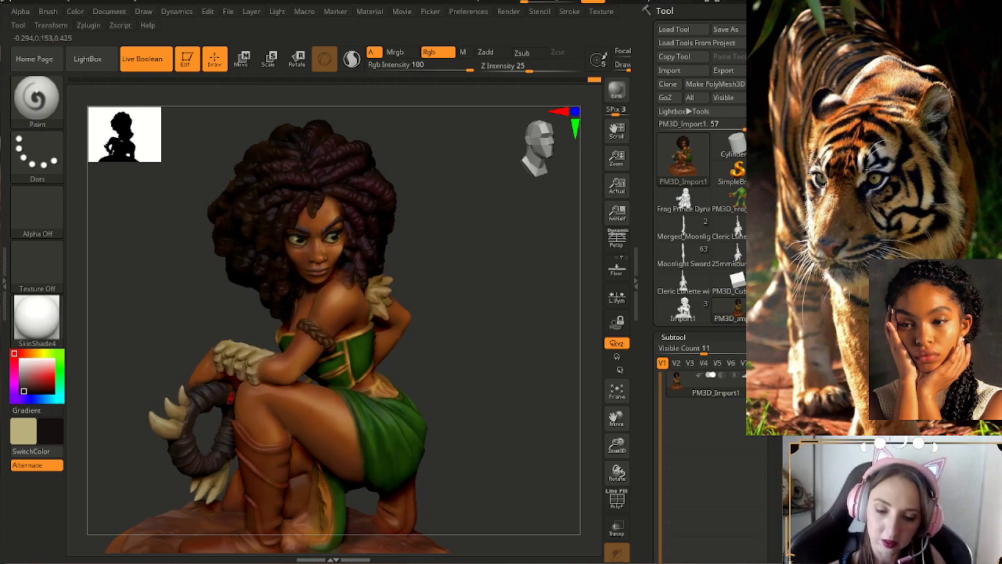
right_drag(223, 419, 274, 411)
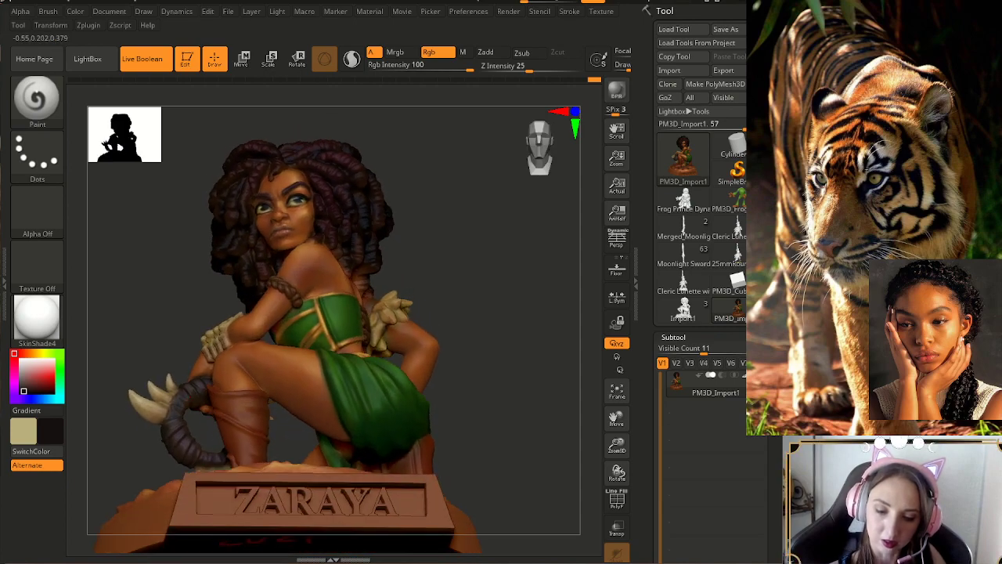
right_drag(184, 383, 181, 431)
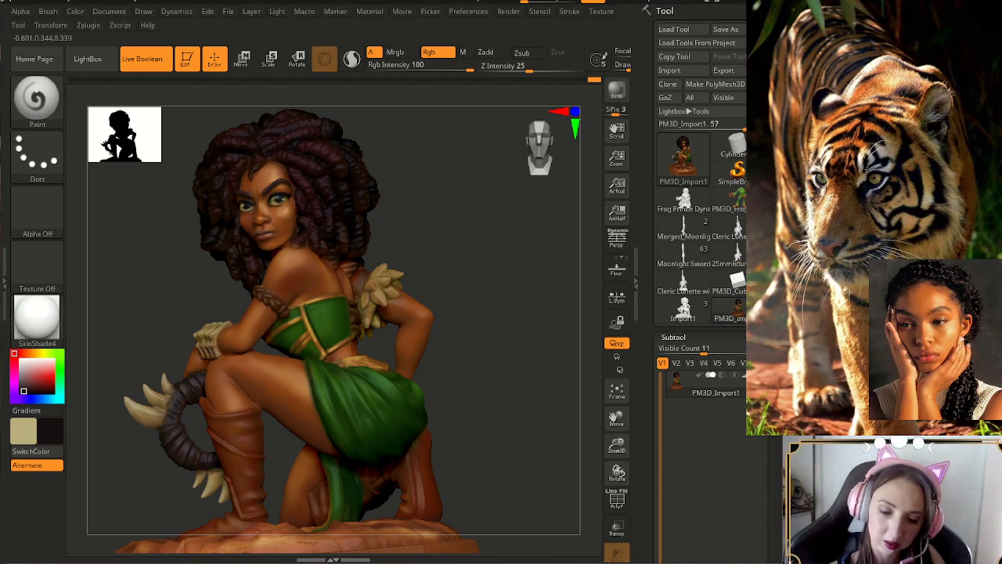
- Shade the far side and inner grooves of the raised-knee ring in near-black, working around the hand and claws
drag(464, 399, 492, 401)
drag(617, 446, 595, 415)
mouse_move(540, 443)
mouse_down()
mouse_move(500, 444)
mouse_move(494, 470)
mouse_move(526, 468)
mouse_move(552, 429)
mouse_move(540, 462)
mouse_up()
drag(617, 446, 626, 488)
drag(540, 461, 517, 462)
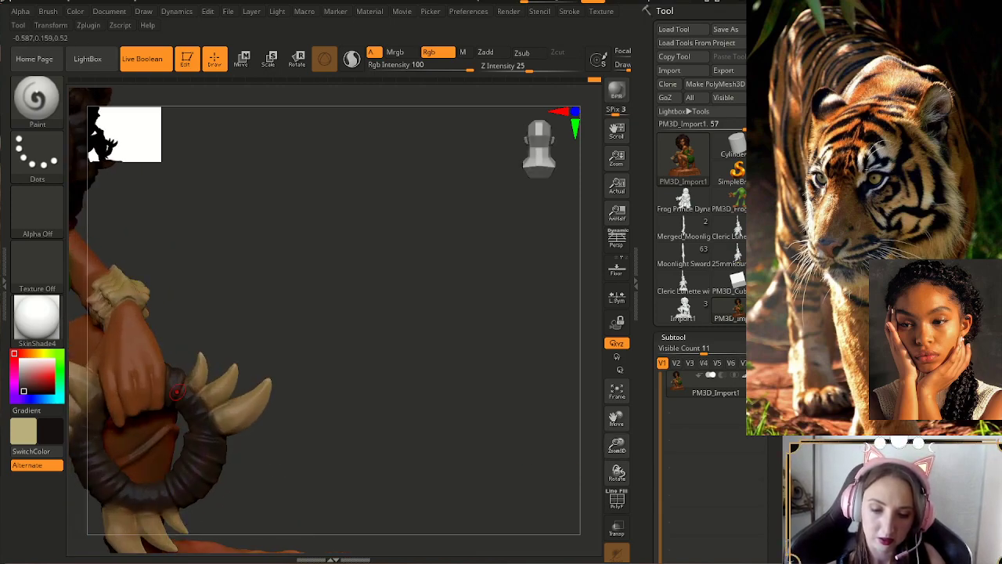
alt+drag(313, 392, 345, 374)
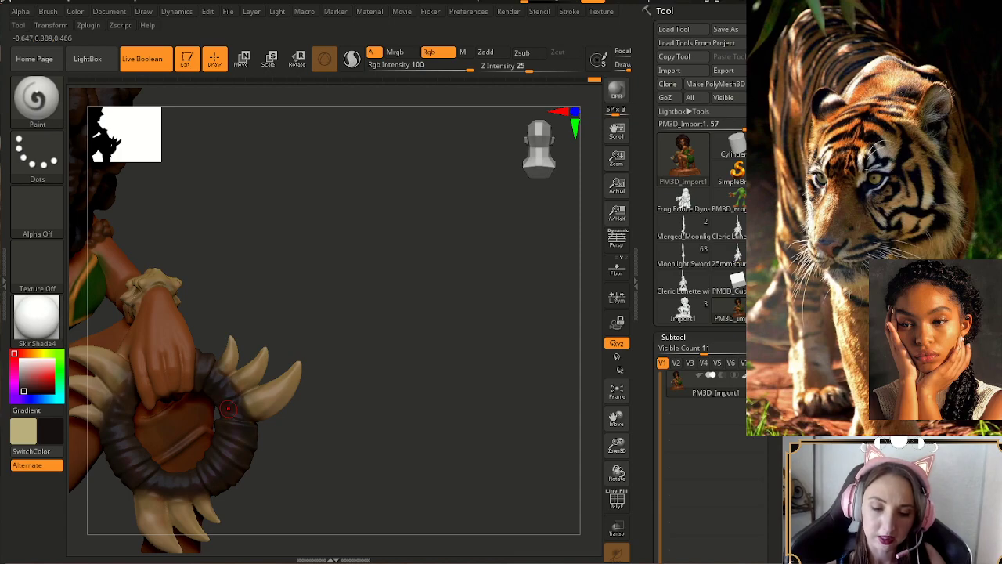
drag(313, 439, 333, 438)
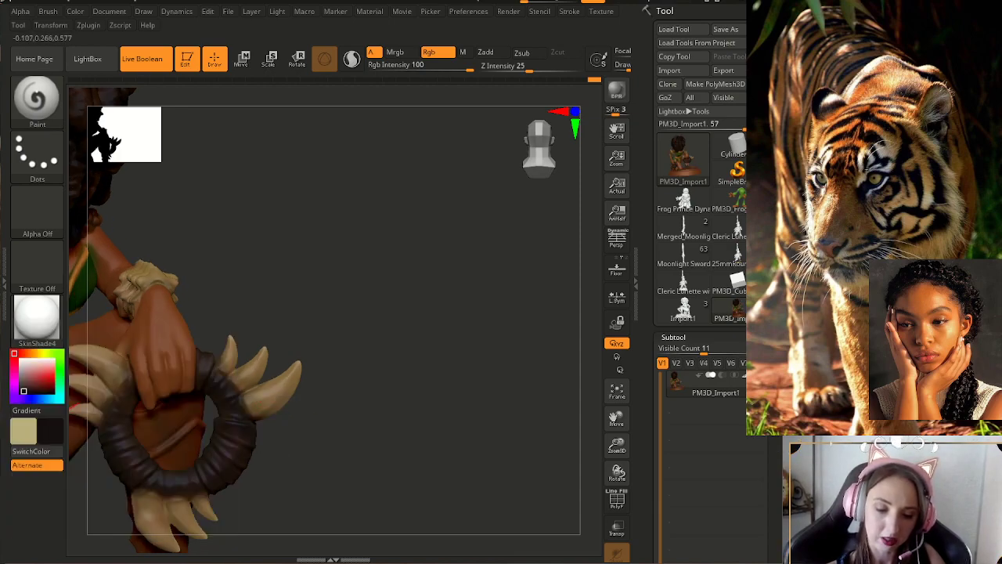
right_drag(425, 382, 340, 414)
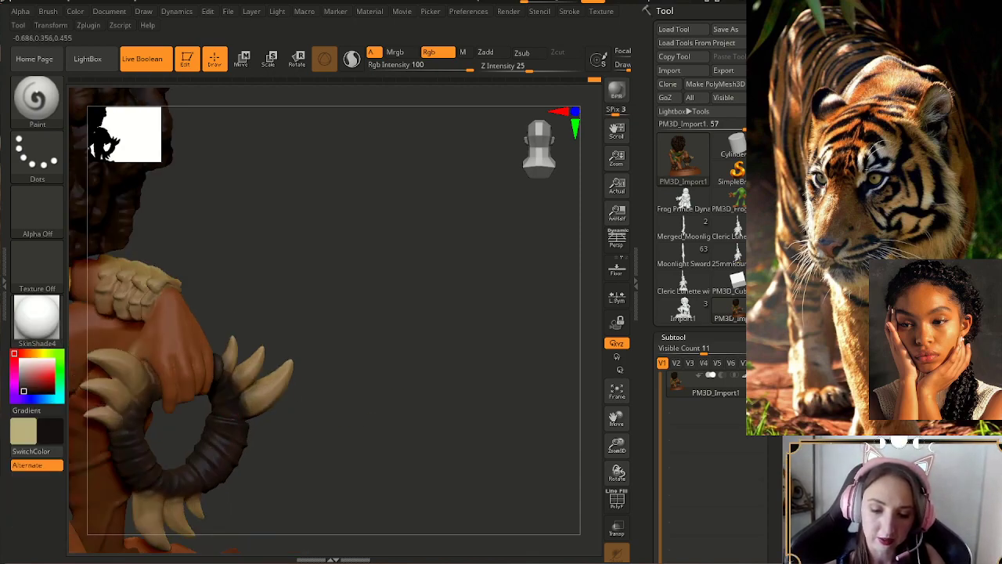
right_drag(266, 426, 238, 438)
right_drag(311, 429, 260, 446)
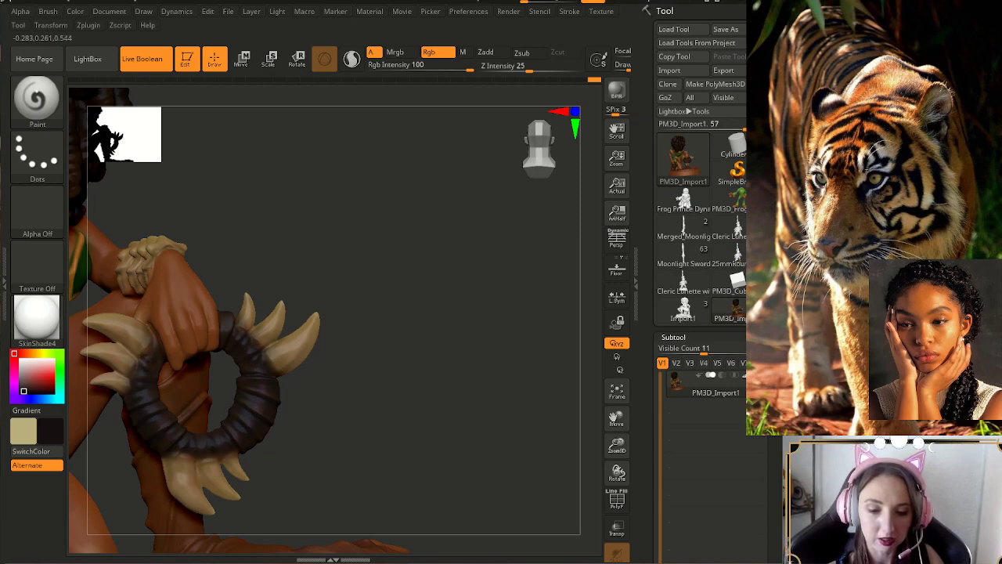
drag(415, 394, 376, 398)
- Inspect the shaded ring and raised leg's boot up close, and the whole figurine from the front and back
drag(617, 445, 615, 416)
alt+drag(438, 399, 486, 396)
drag(548, 407, 619, 481)
alt+drag(501, 448, 579, 435)
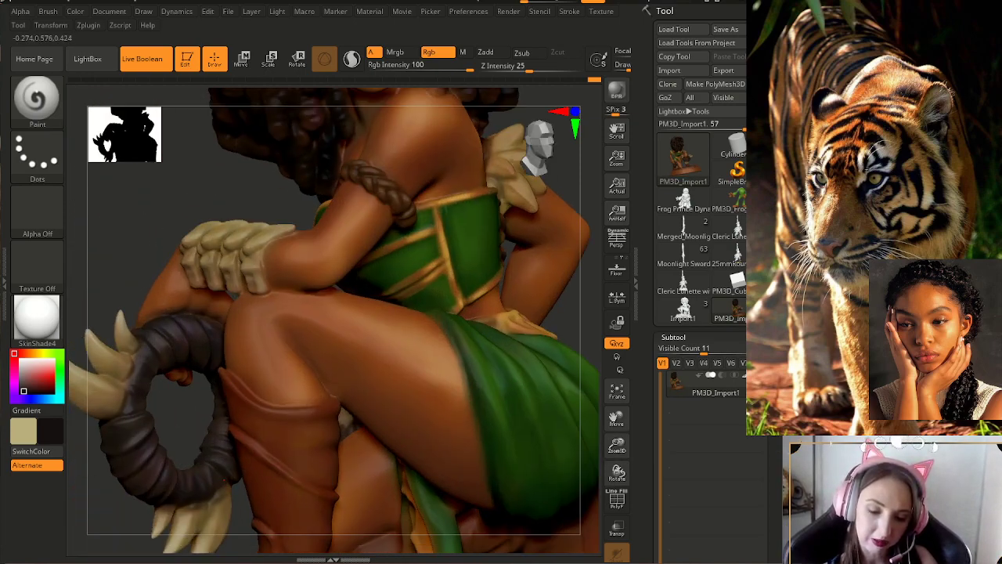
mouse_move(246, 501)
alt+mouse_down()
mouse_move(245, 457)
mouse_move(276, 461)
alt+mouse_up()
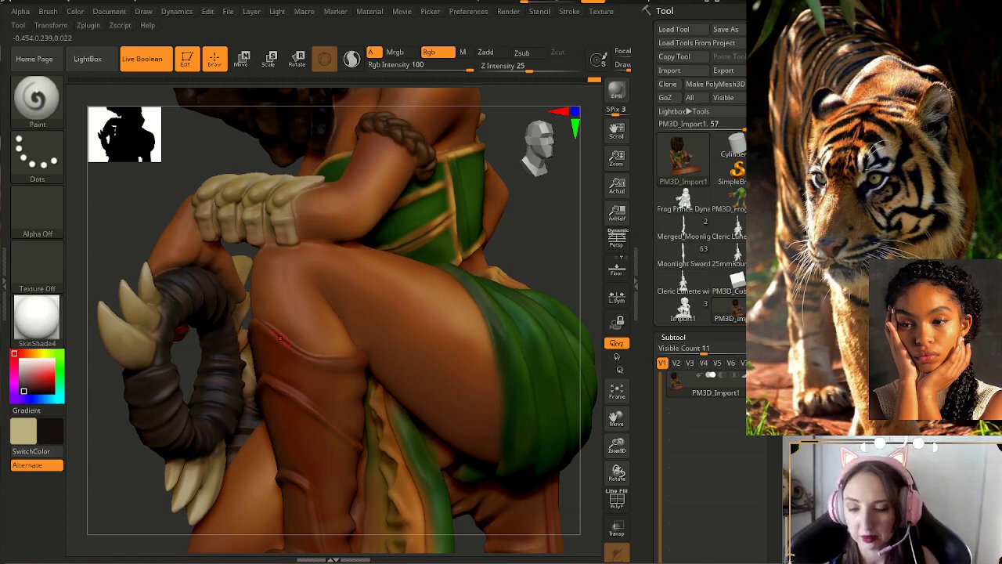
drag(616, 444, 617, 455)
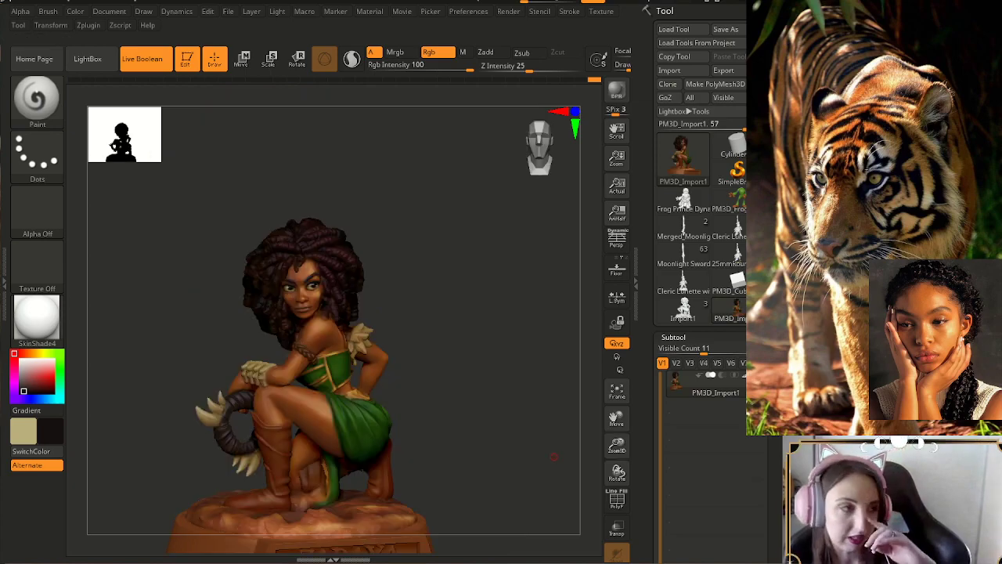
drag(553, 456, 534, 465)
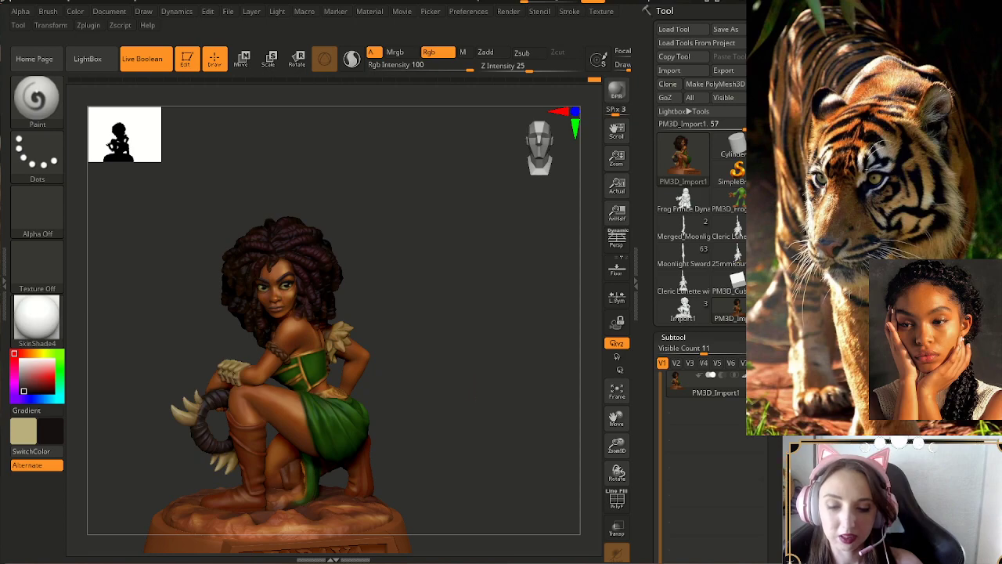
mouse_move(419, 415)
mouse_down()
mouse_move(492, 387)
mouse_move(540, 383)
mouse_up()
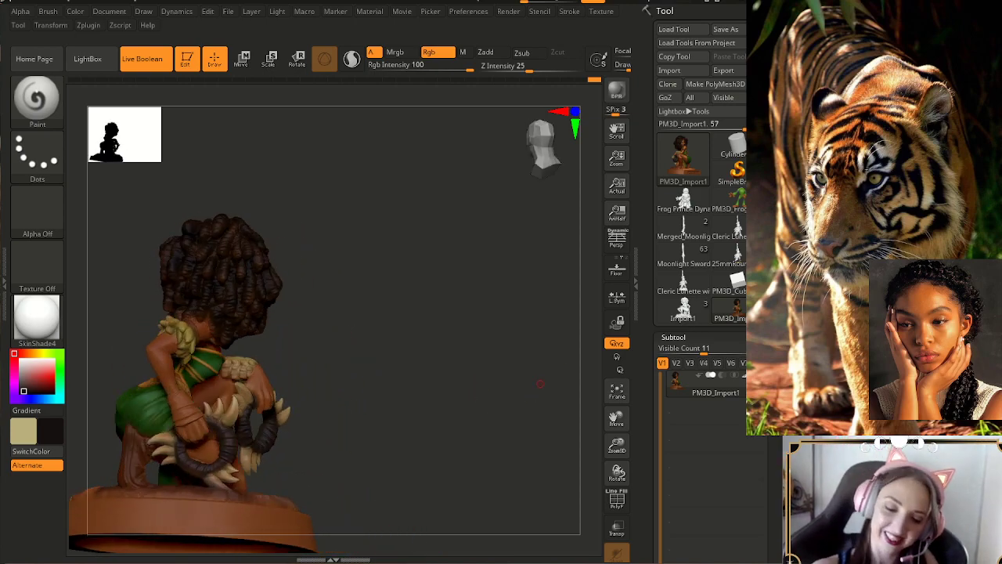
- Examine the dark shading of both clawed rings and the gripping hands up close from the front, above and below
drag(617, 445, 619, 489)
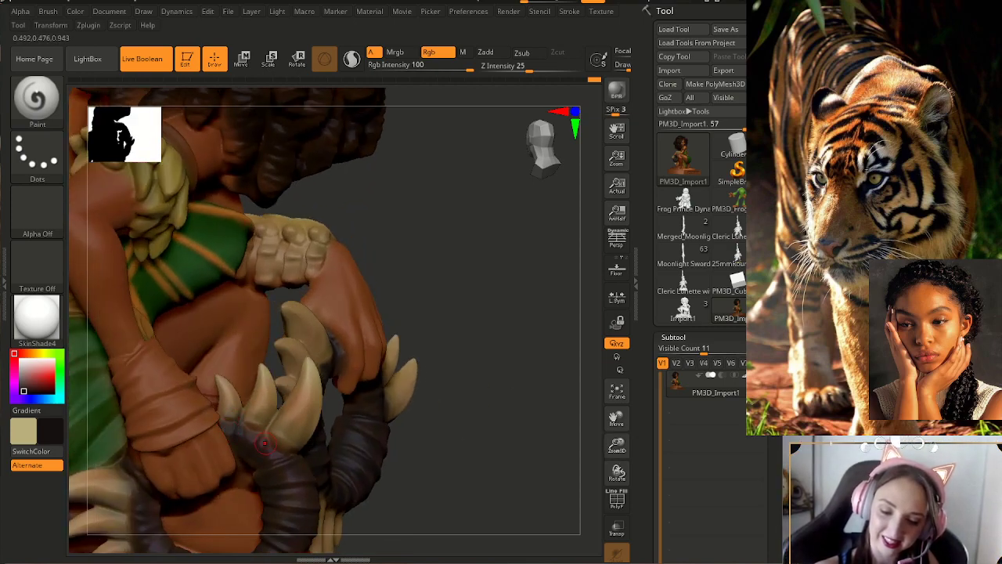
mouse_move(286, 485)
alt+right_down()
mouse_move(293, 429)
mouse_move(336, 440)
mouse_move(349, 429)
alt+right_up()
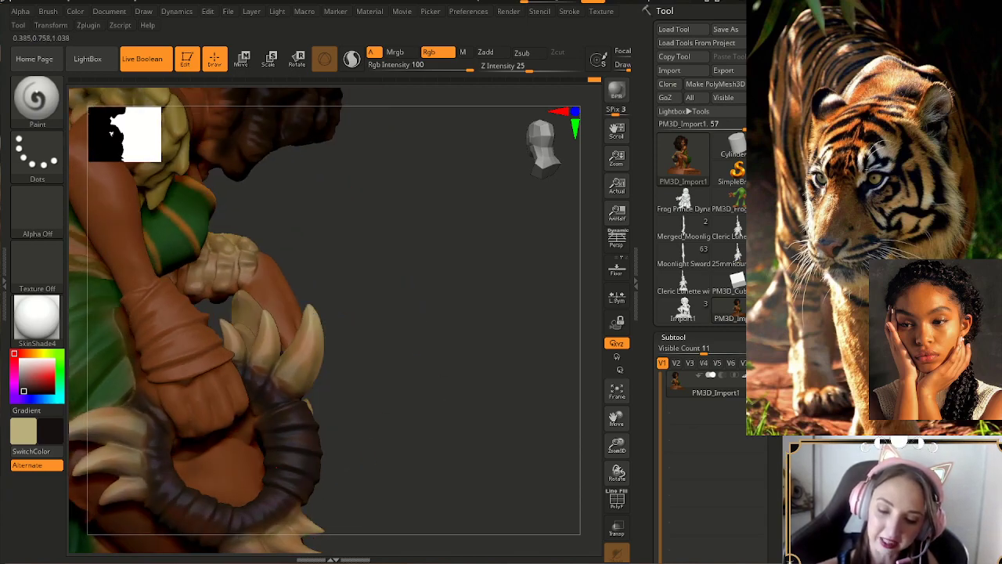
mouse_move(357, 489)
right_down()
mouse_move(306, 453)
mouse_move(349, 462)
mouse_move(293, 458)
right_up()
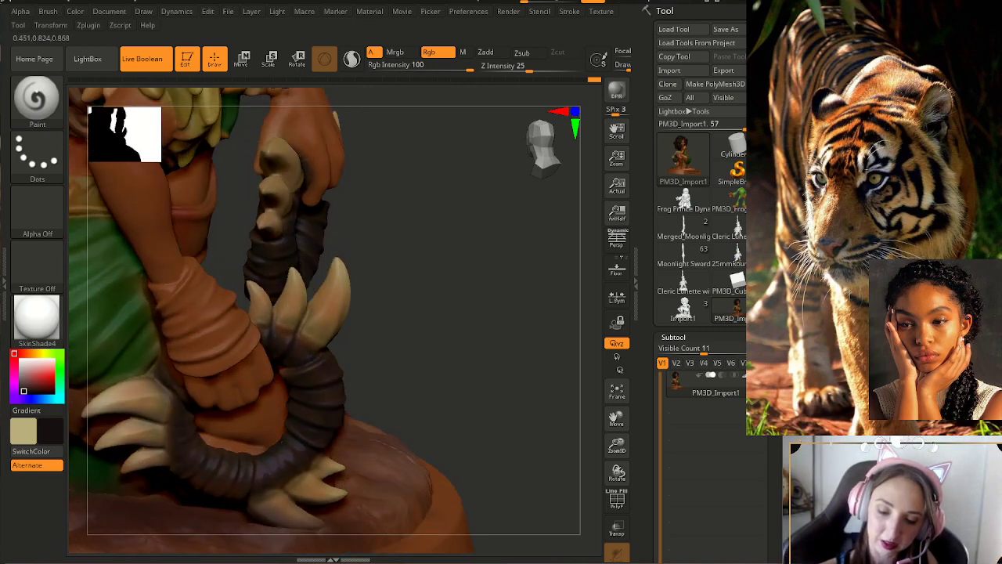
right_drag(261, 479, 319, 449)
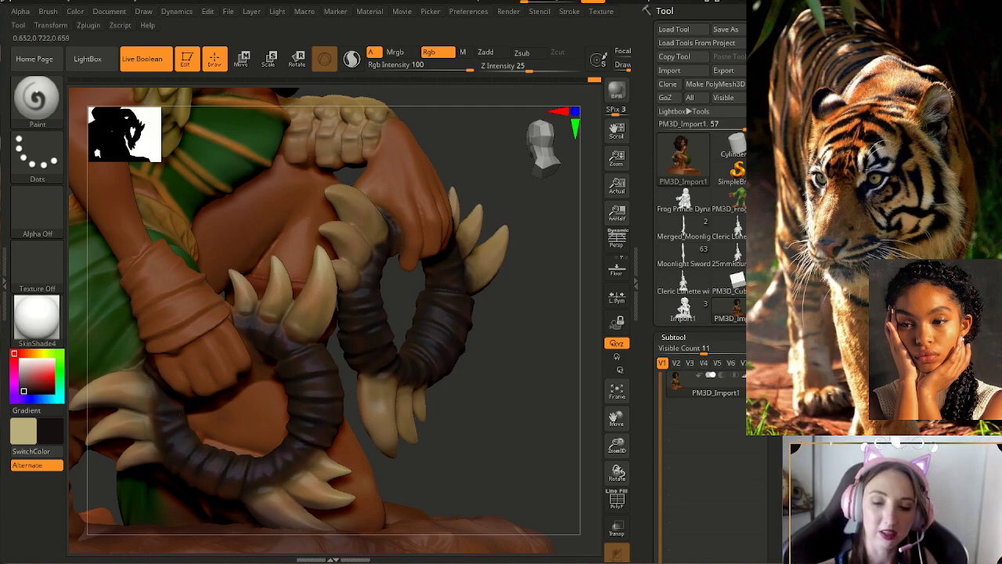
mouse_move(199, 405)
right_down()
mouse_move(252, 346)
mouse_move(301, 345)
right_up()
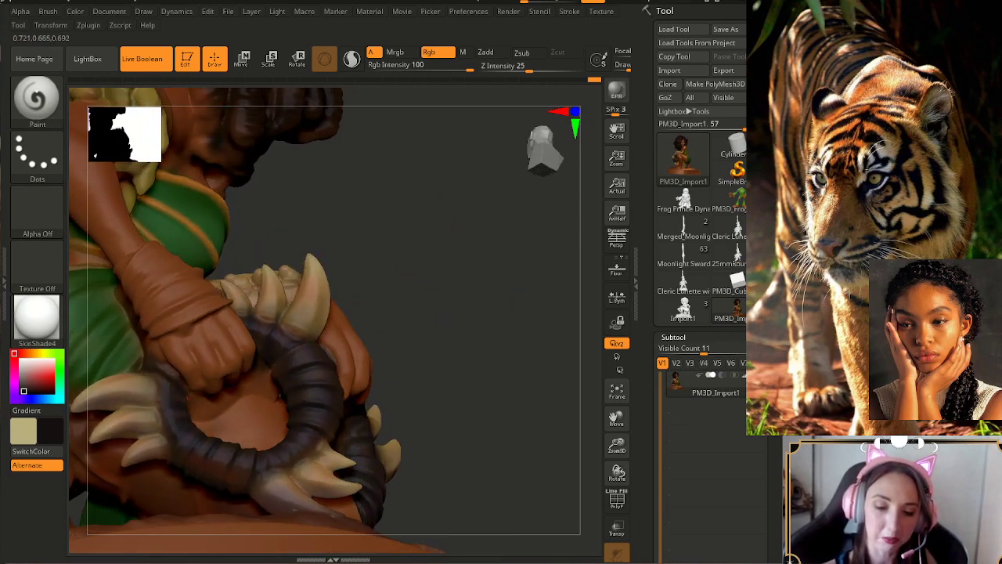
right_drag(220, 390, 145, 419)
- Review the whole figurine from the side, front and back, checking the rings, boots, skirt and top together
drag(617, 445, 613, 360)
mouse_move(227, 367)
right_down()
mouse_move(249, 395)
mouse_move(245, 348)
mouse_move(277, 398)
mouse_move(313, 401)
mouse_move(157, 404)
right_up()
right_drag(510, 447, 435, 444)
right_drag(102, 443, 180, 445)
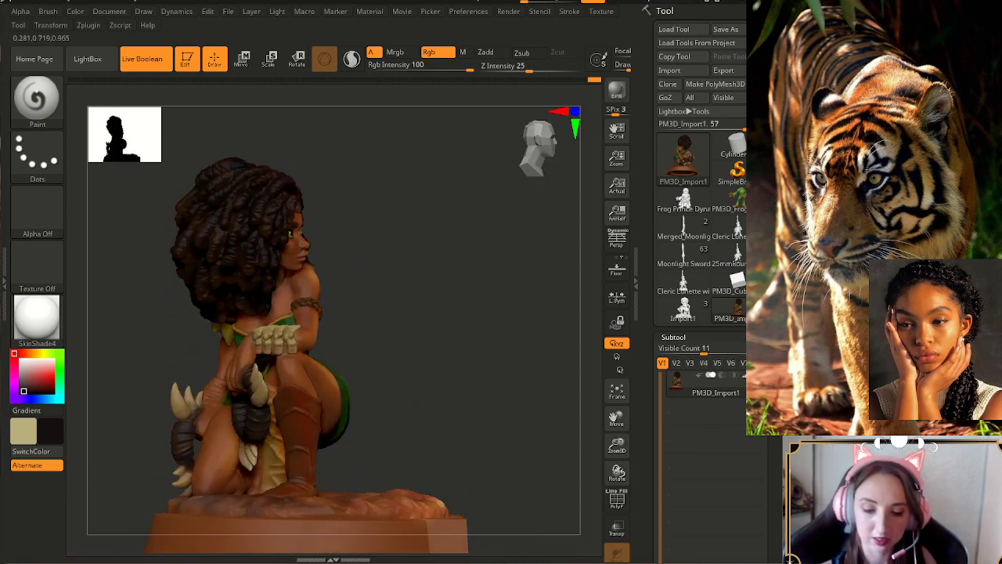
mouse_move(536, 403)
right_down()
mouse_move(472, 406)
mouse_move(465, 416)
mouse_move(505, 427)
mouse_move(510, 417)
mouse_move(511, 438)
right_up()
mouse_move(511, 439)
right_down()
mouse_move(470, 432)
mouse_move(527, 436)
mouse_move(484, 430)
right_up()
right_drag(212, 235, 476, 428)
right_drag(548, 437, 578, 450)
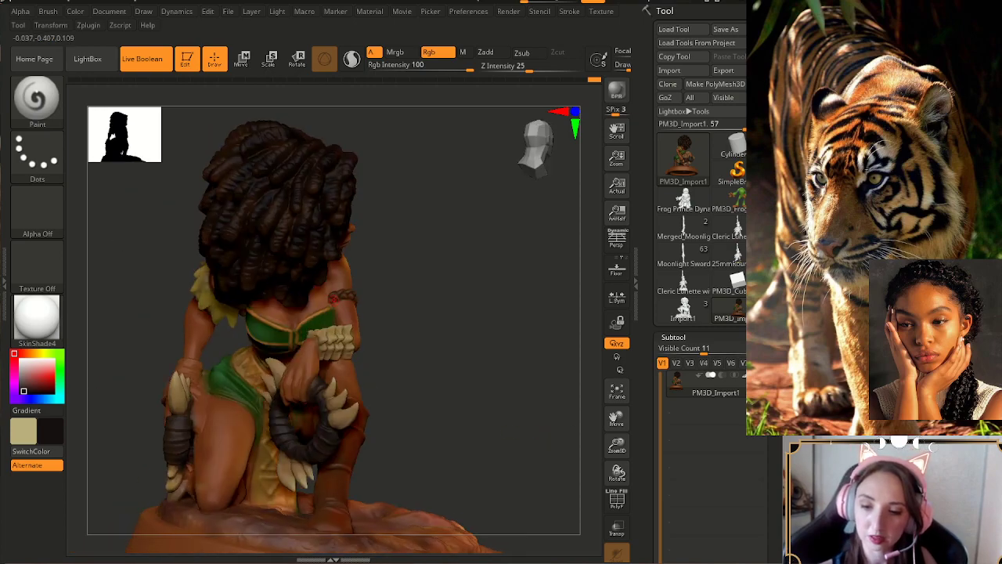
right_drag(410, 318, 356, 312)
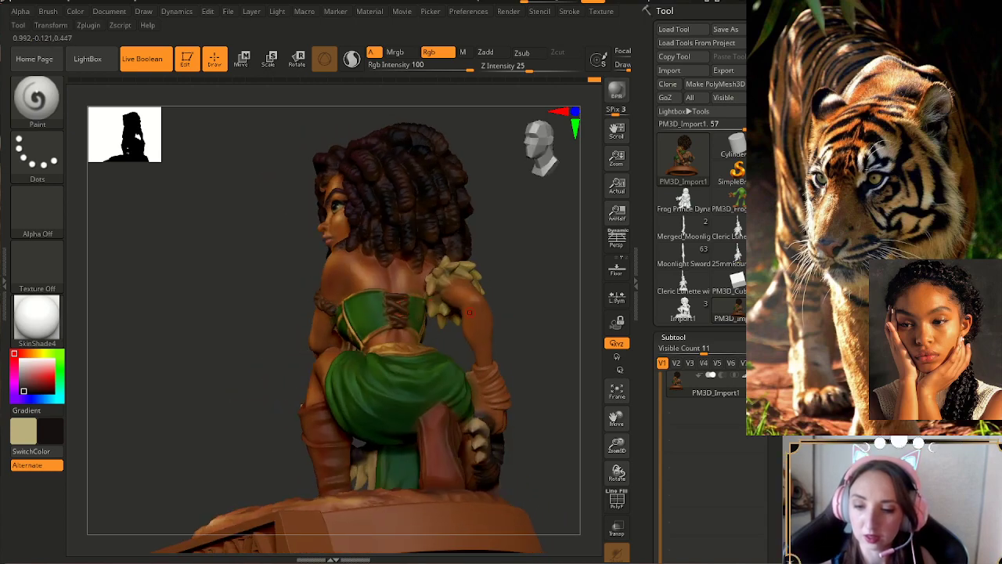
right_drag(376, 313, 447, 314)
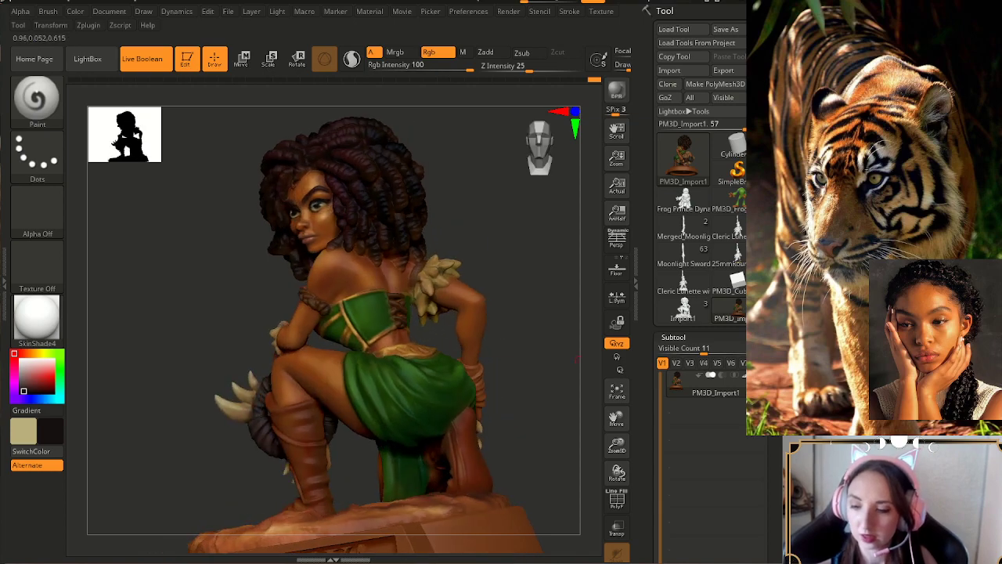
drag(617, 446, 617, 427)
alt+drag(540, 438, 540, 415)
drag(509, 423, 565, 443)
right_drag(565, 444, 542, 437)
drag(541, 437, 617, 476)
drag(517, 462, 583, 459)
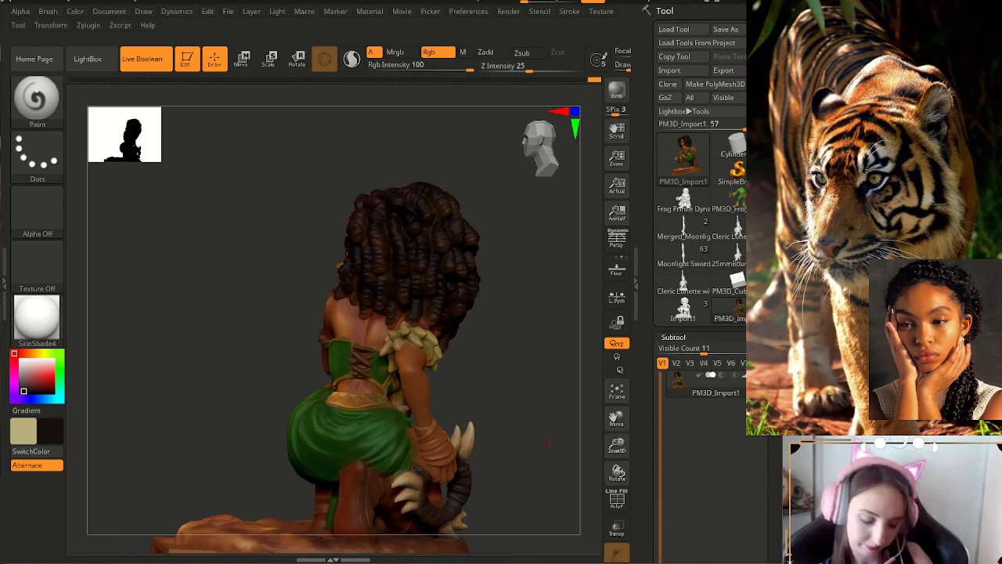
- Pick a dark brown and darken the leather wraps around the wrist above the kneeling leg's ring, working from back to front
key(c)
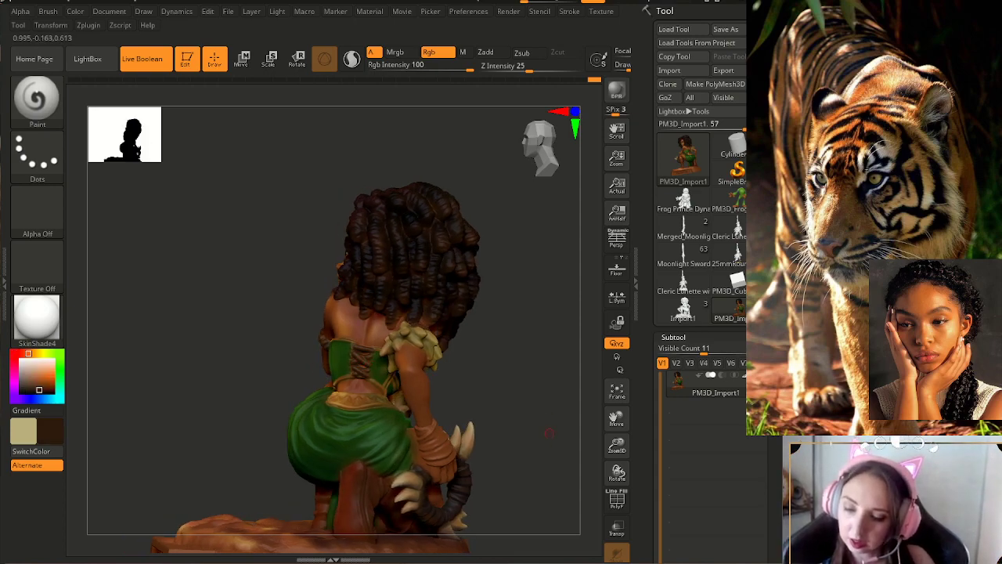
alt+drag(517, 456, 499, 437)
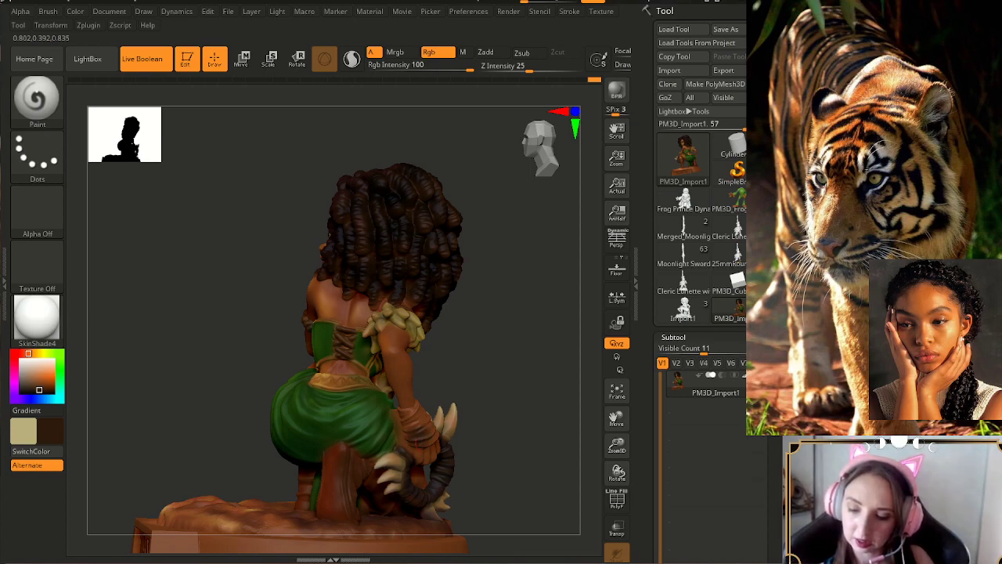
drag(501, 439, 548, 429)
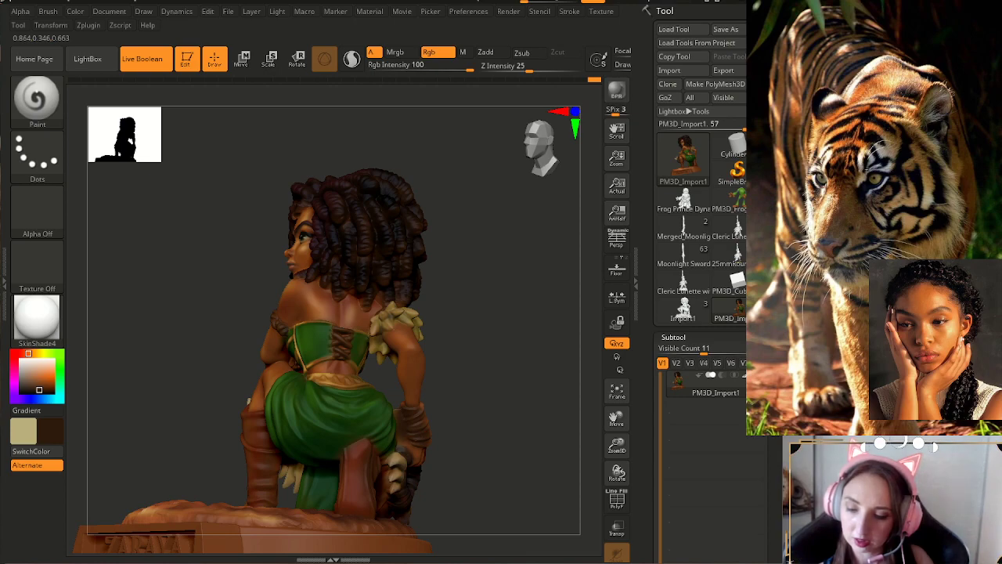
right_drag(449, 437, 436, 408)
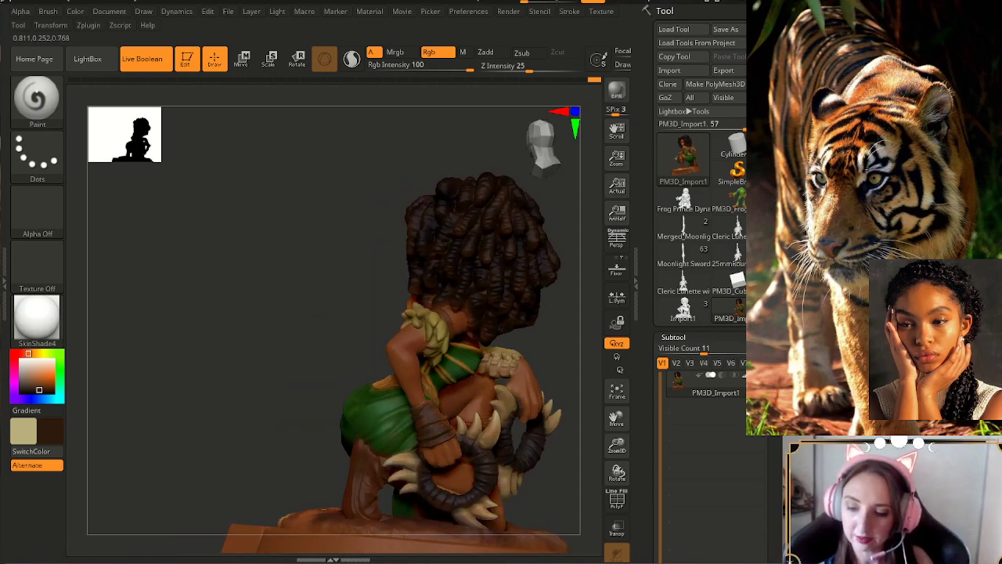
right_drag(478, 290, 443, 343)
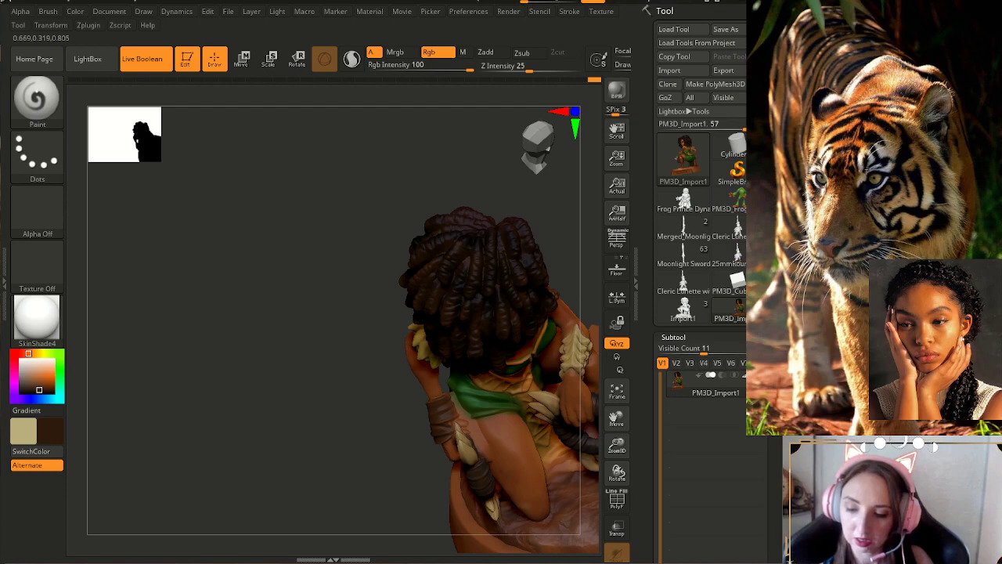
right_drag(433, 441, 398, 413)
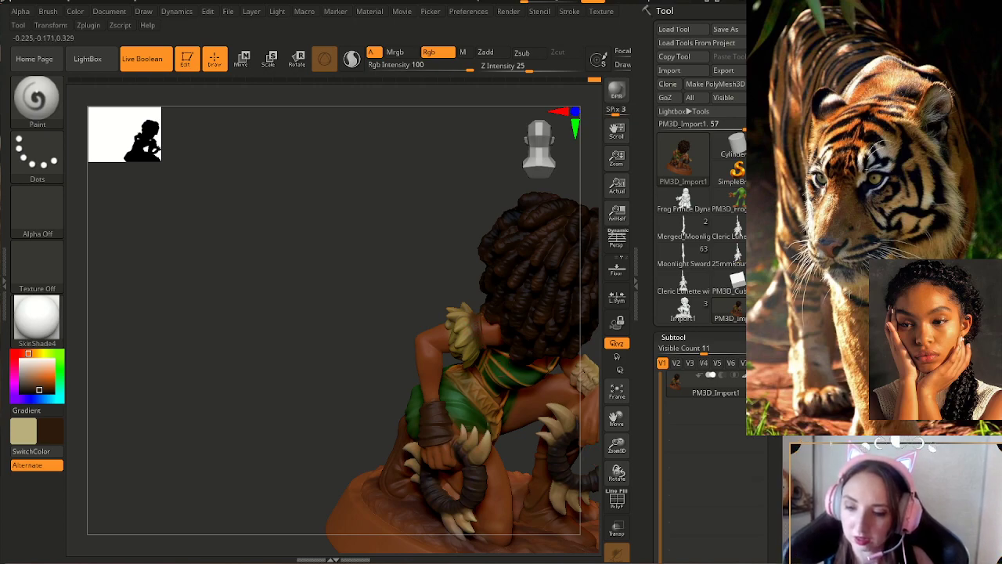
alt+right_drag(499, 362, 455, 350)
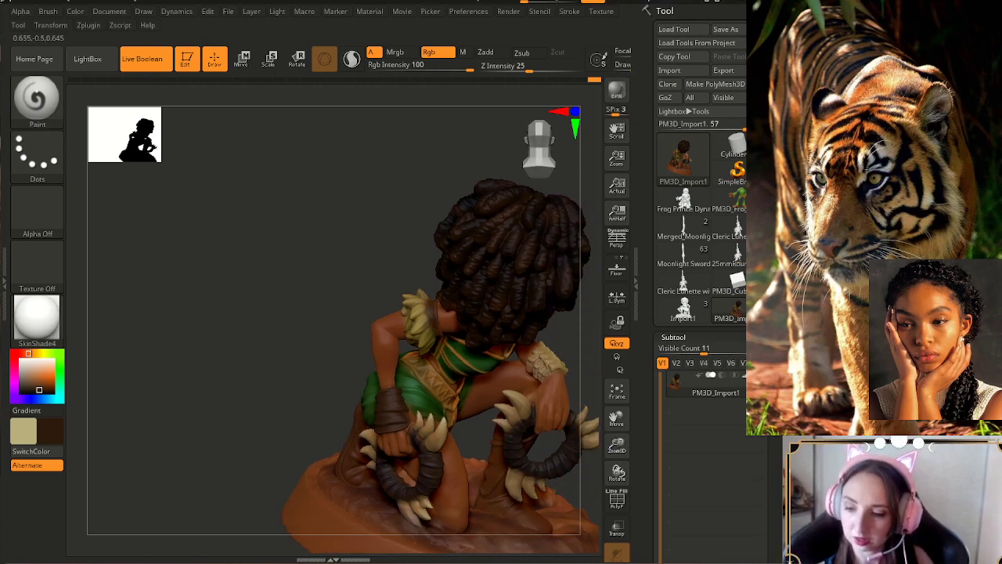
- Check the darkened wrist wraps from below and from the front against the rest of the figurine
right_drag(368, 438, 284, 351)
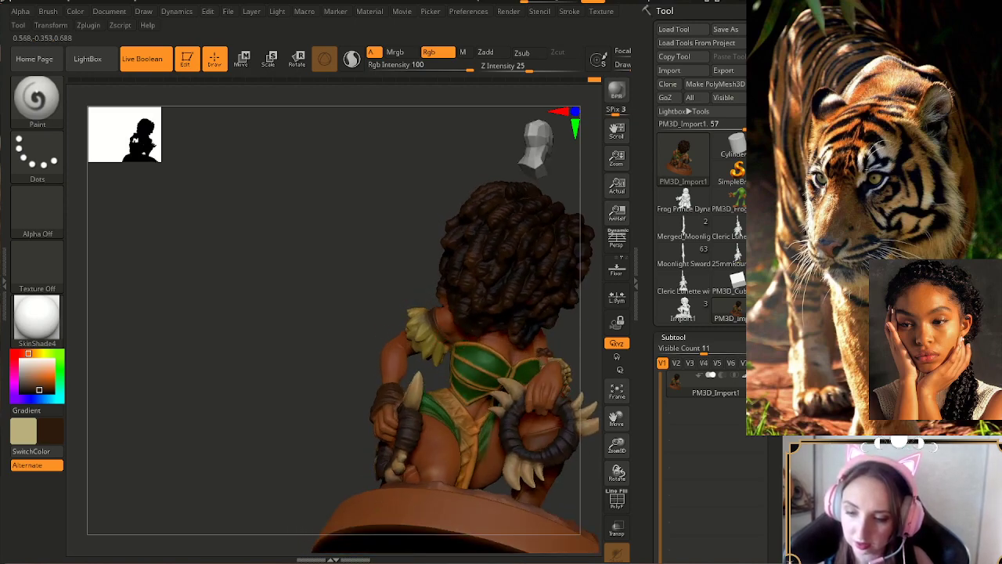
drag(336, 376, 370, 445)
mouse_move(598, 333)
right_down()
mouse_move(593, 353)
mouse_move(560, 357)
mouse_move(471, 321)
right_up()
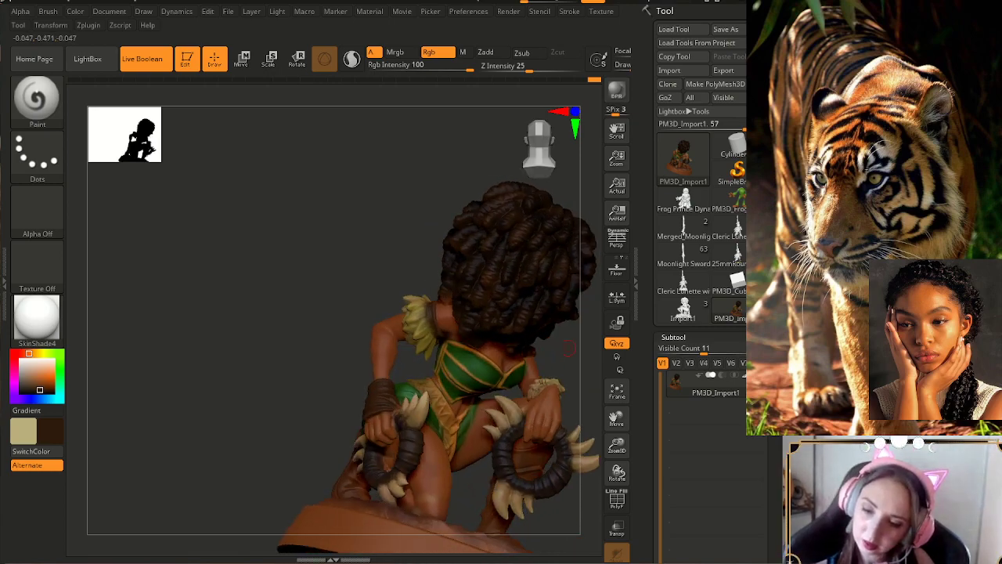
key(s)
drag(465, 320, 432, 319)
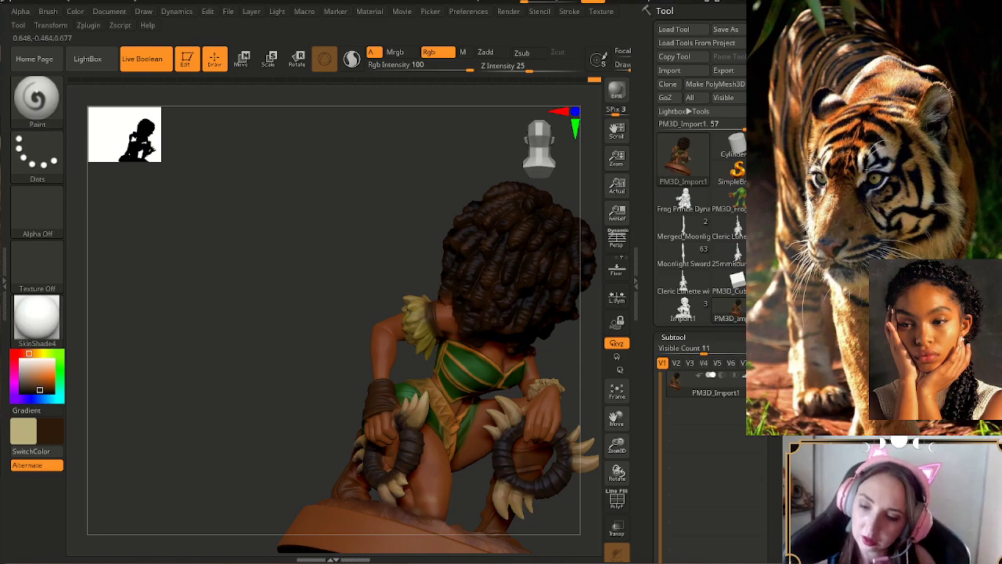
mouse_move(501, 368)
right_down()
mouse_move(547, 362)
mouse_move(538, 299)
mouse_move(502, 319)
mouse_move(520, 318)
mouse_move(431, 319)
mouse_move(504, 318)
right_up()
right_drag(551, 501, 295, 410)
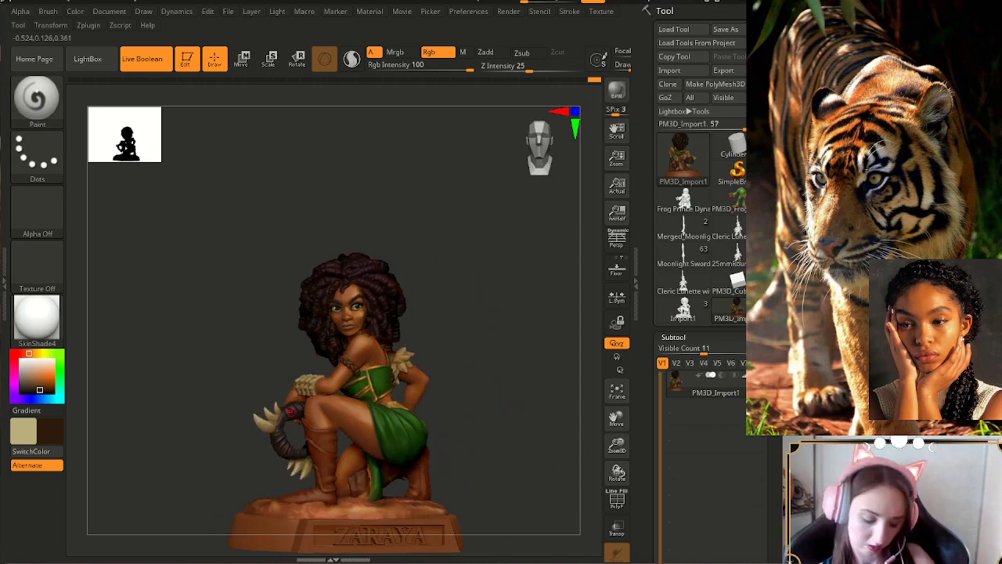
- Sample a golden brown, brighten it to RGB 182, 141, 45 and highlight the golden trim of the green top and the loincloth
key(c)
mouse_move(479, 427)
right_down()
mouse_move(566, 415)
mouse_move(407, 414)
mouse_move(481, 417)
right_up()
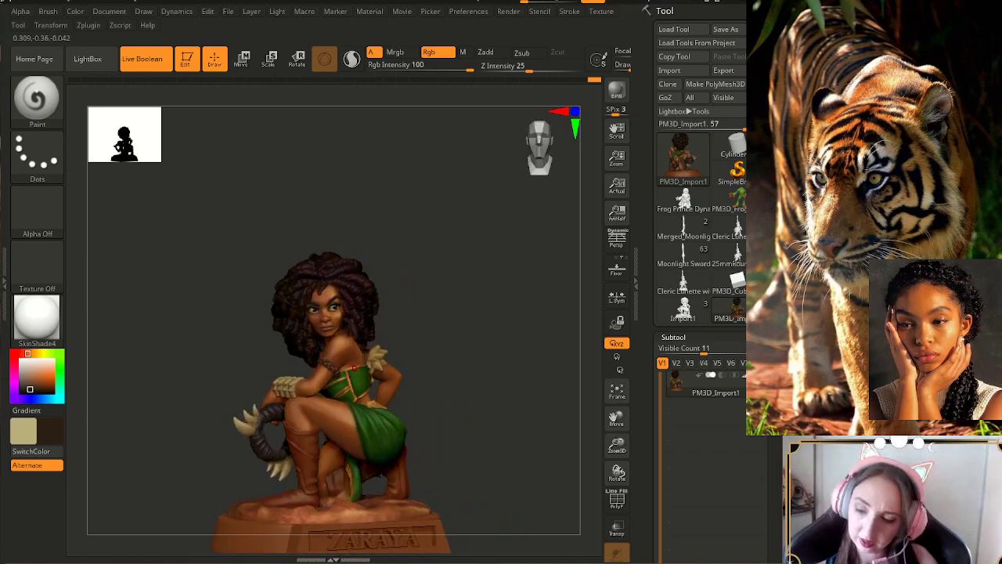
drag(617, 446, 616, 511)
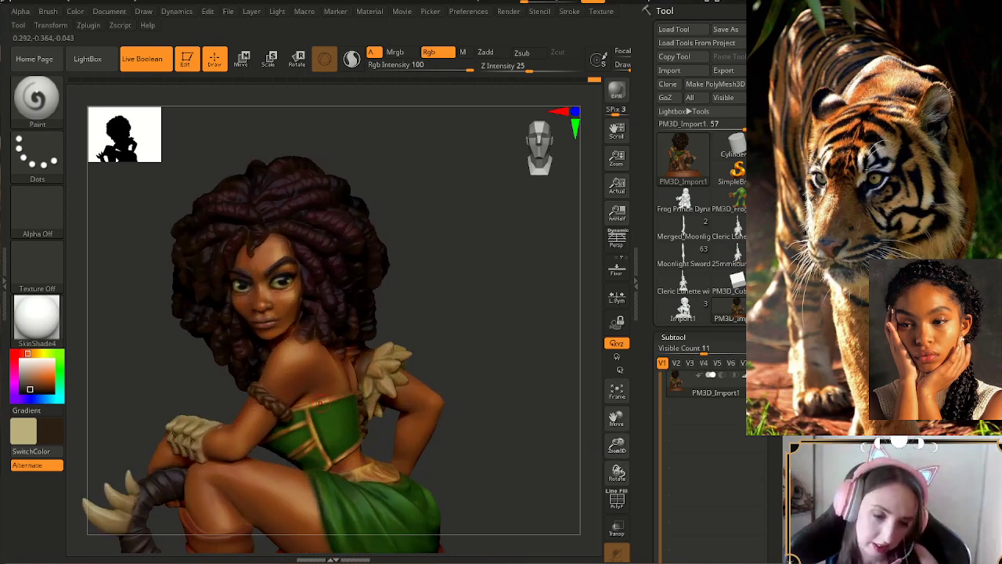
key(c)
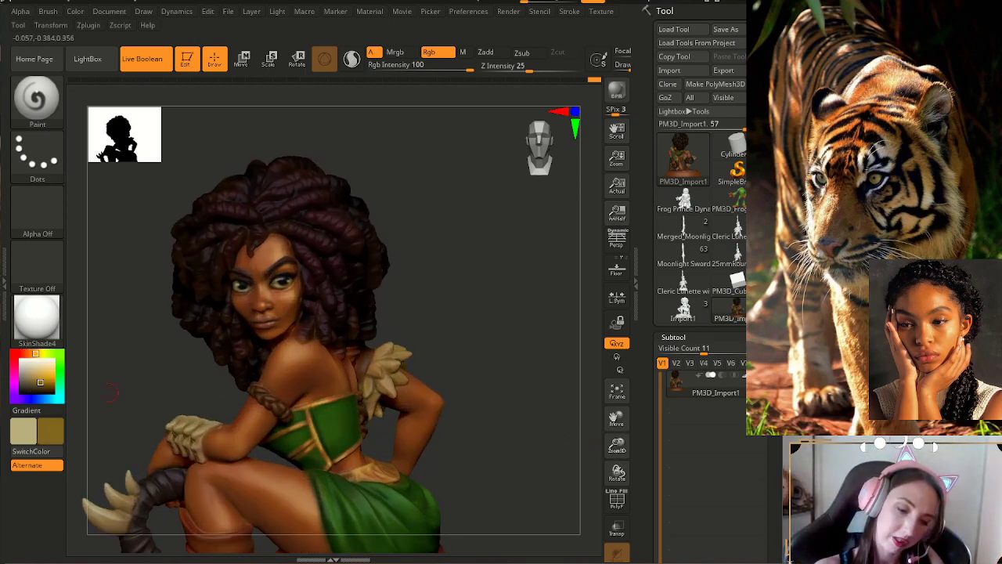
drag(40, 381, 41, 379)
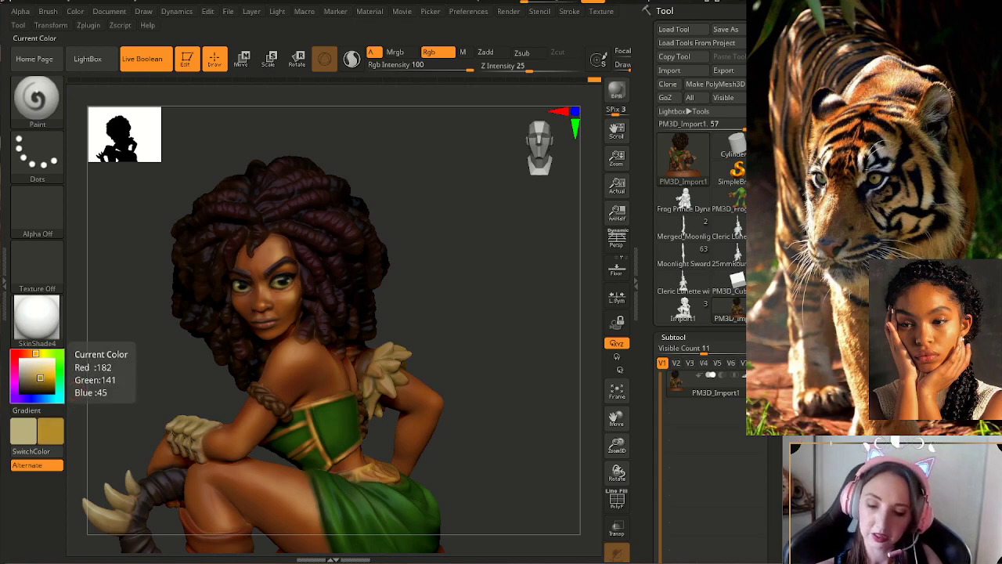
mouse_move(499, 423)
mouse_down()
mouse_move(571, 421)
mouse_move(541, 356)
mouse_move(534, 417)
mouse_move(506, 357)
mouse_move(599, 364)
mouse_up()
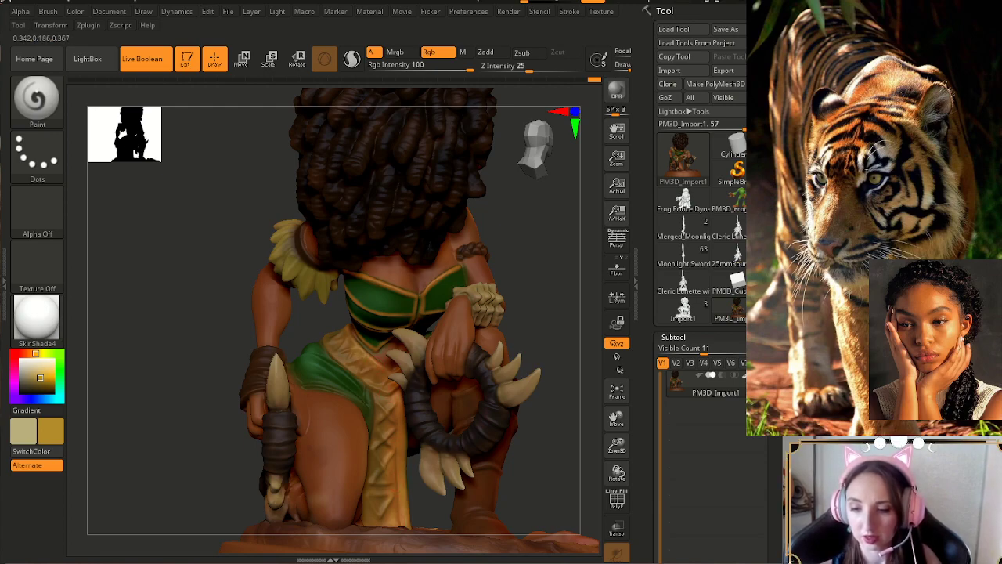
drag(555, 366, 507, 369)
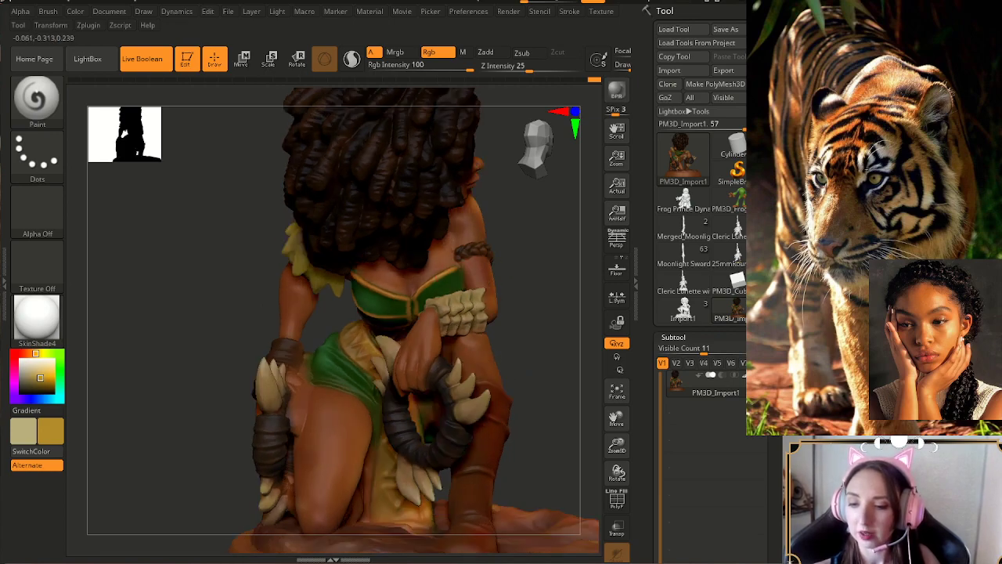
drag(505, 264, 530, 265)
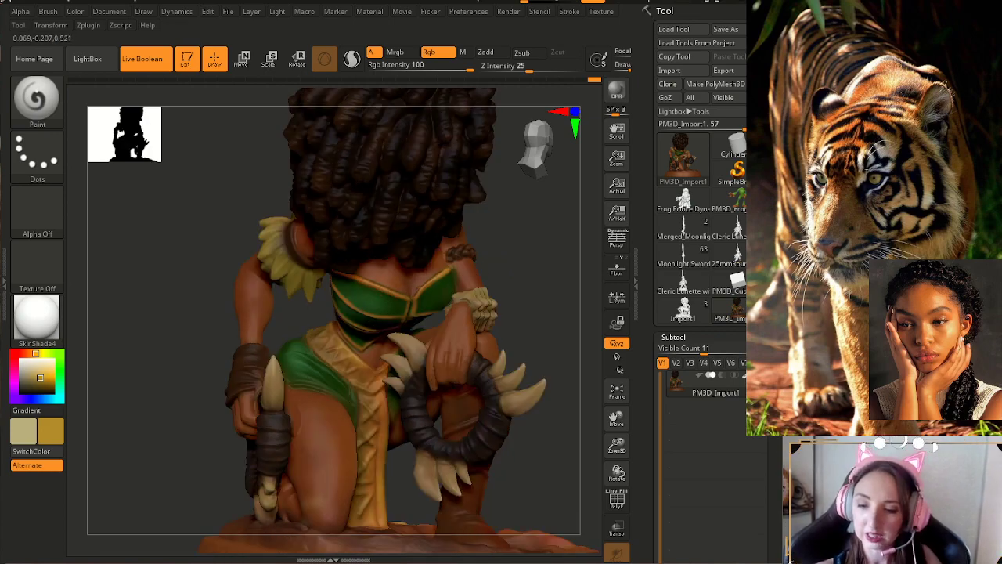
- View the golden trim from the back and front, and pick an orange-brown as the paint colour
drag(617, 446, 607, 394)
drag(617, 419, 631, 464)
drag(540, 376, 454, 380)
drag(560, 423, 446, 462)
mouse_move(617, 446)
mouse_down()
mouse_move(619, 462)
mouse_move(617, 437)
mouse_up()
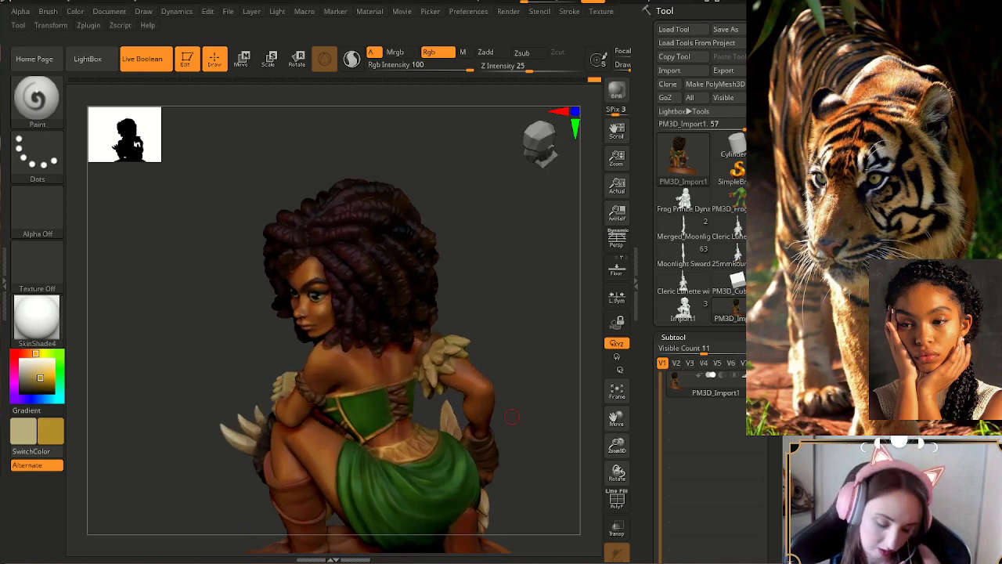
key(c)
drag(462, 344, 526, 375)
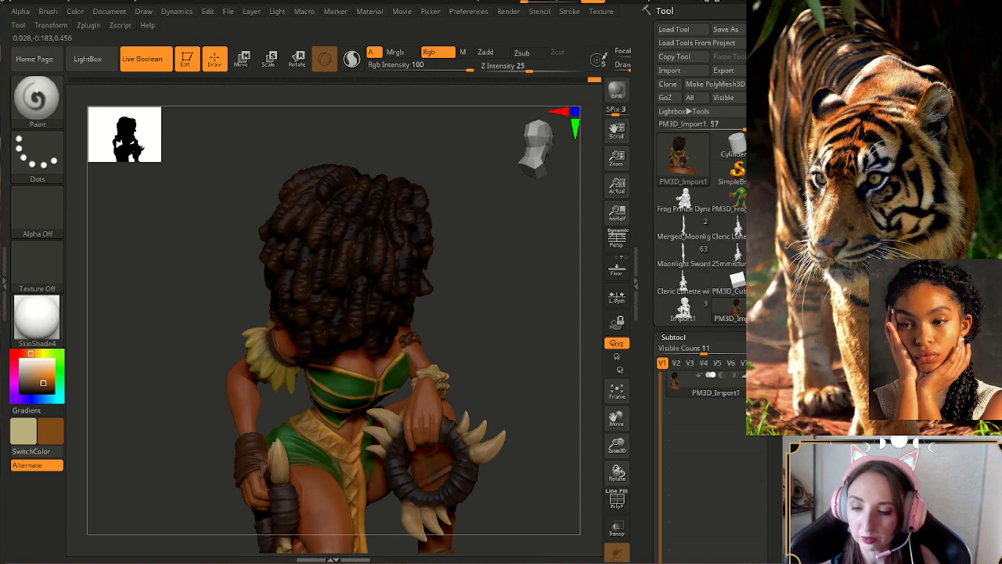
- Inspect the top's trim, the wrist wraps and the overall colours of the figurine from the front and around the sides
drag(533, 360, 466, 317)
mouse_move(532, 329)
mouse_down()
mouse_move(482, 321)
mouse_move(454, 297)
mouse_up()
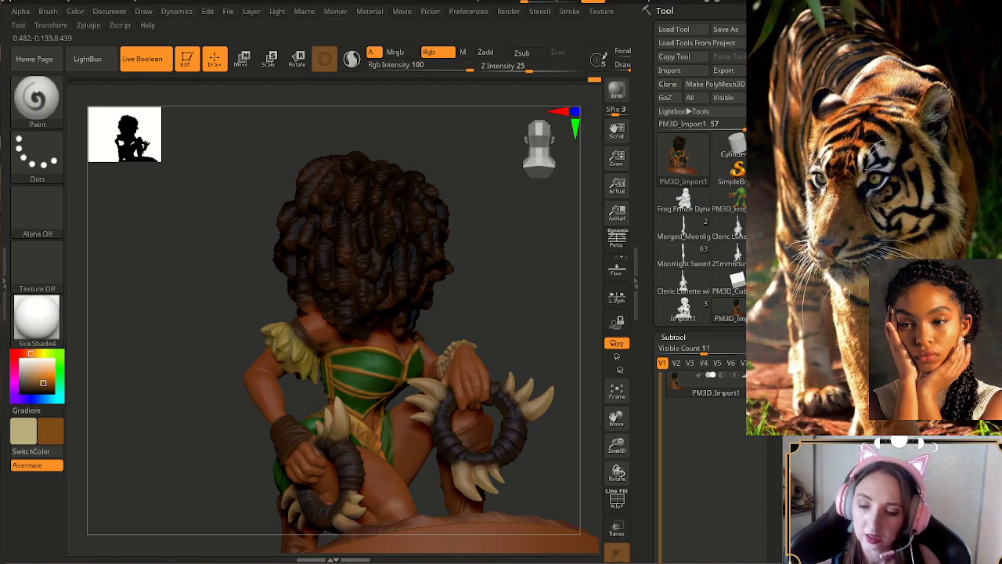
mouse_move(568, 353)
mouse_down()
mouse_move(492, 369)
mouse_move(615, 427)
mouse_move(555, 446)
mouse_up()
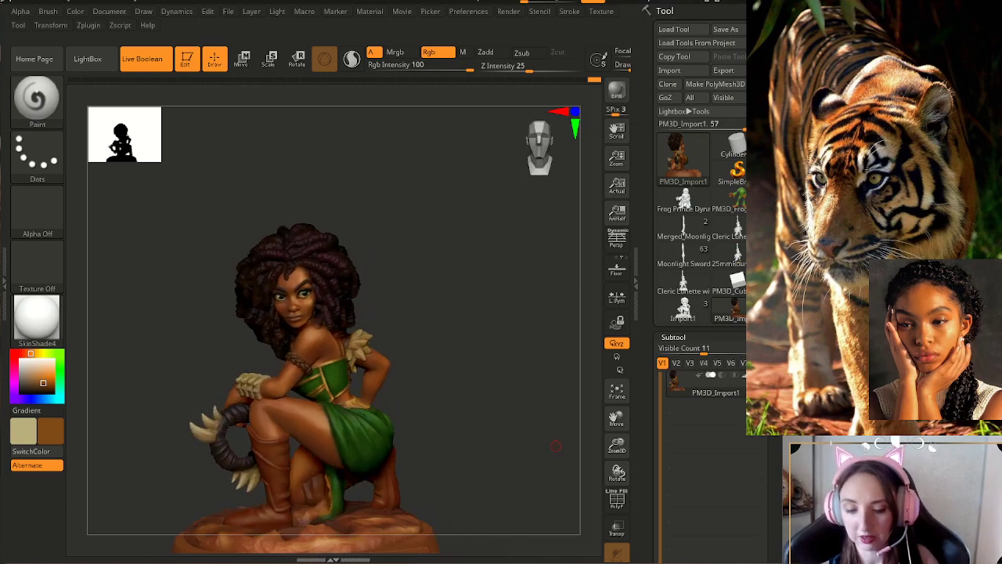
alt+drag(451, 424, 473, 432)
right_drag(474, 432, 451, 309)
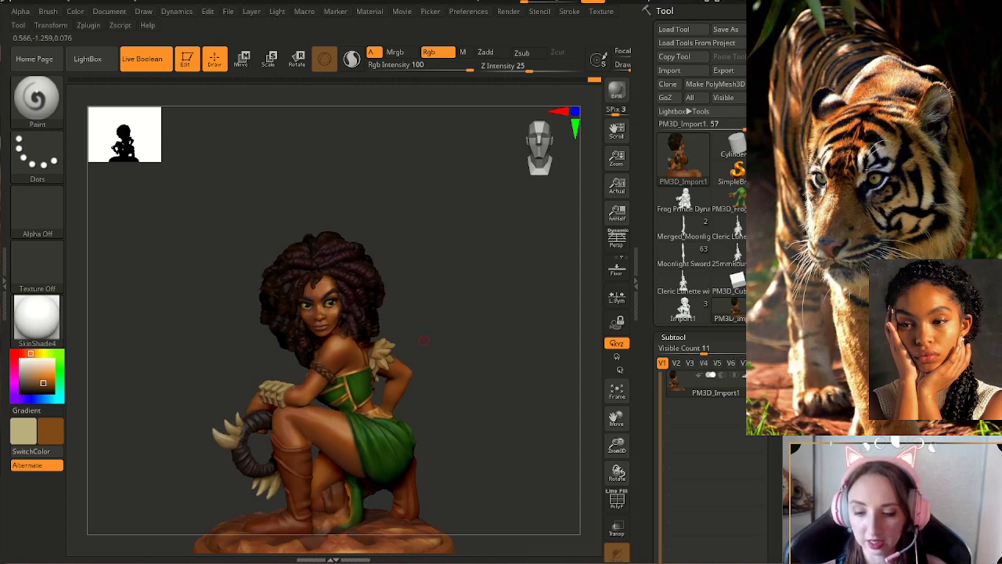
drag(206, 431, 239, 428)
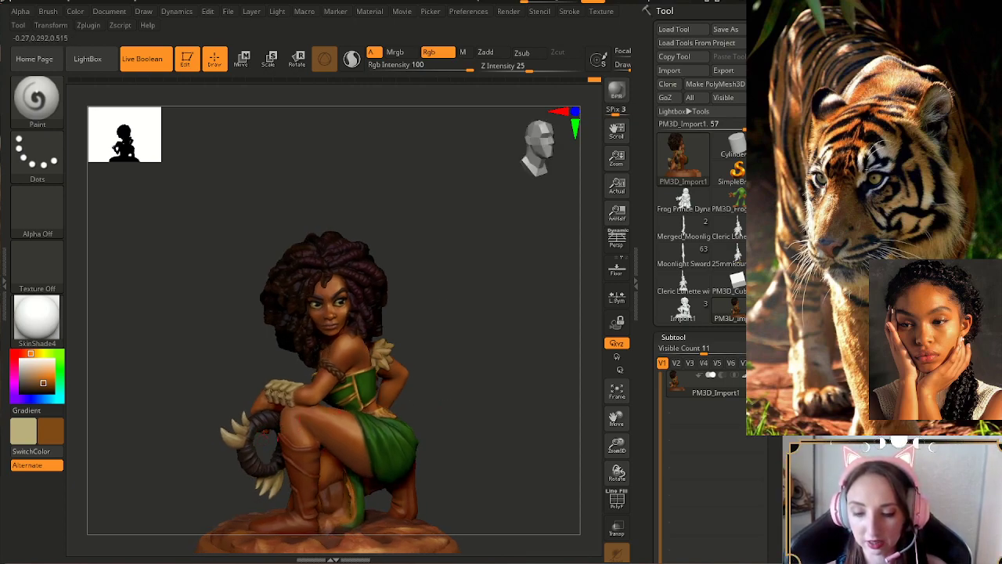
drag(424, 410, 564, 412)
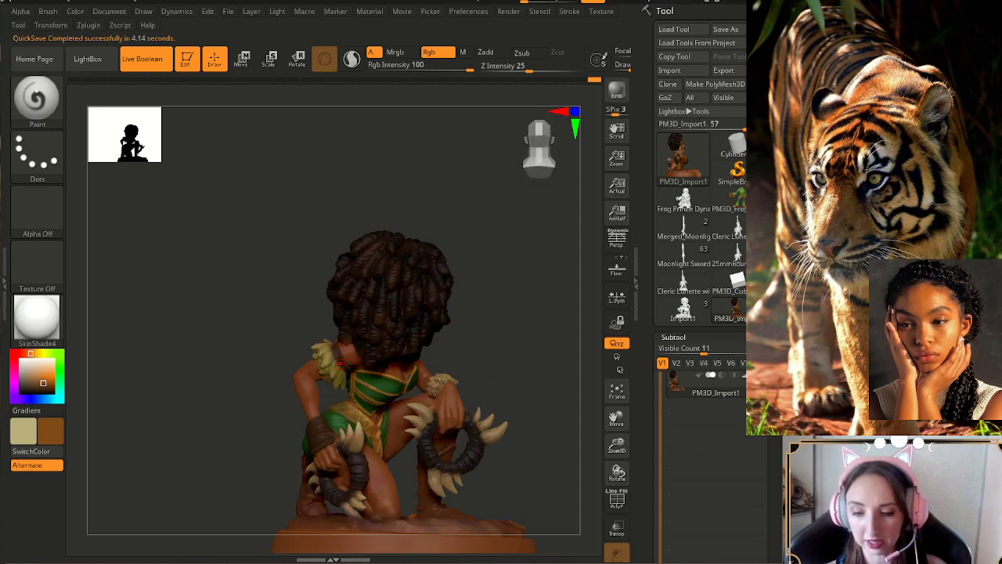
- Inspect the figurine's colours from the chest side, back and face side, and sample a reddish brown as the paint colour
right_drag(468, 358, 494, 360)
right_drag(383, 359, 466, 367)
drag(466, 366, 548, 369)
drag(438, 414, 469, 432)
drag(469, 432, 454, 433)
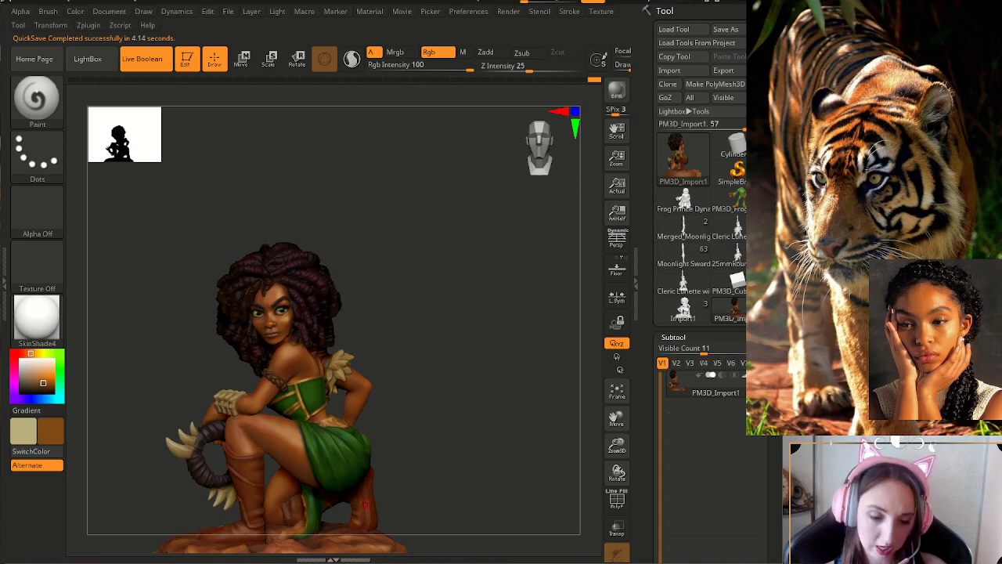
key(v)
key(c)
drag(478, 438, 416, 466)
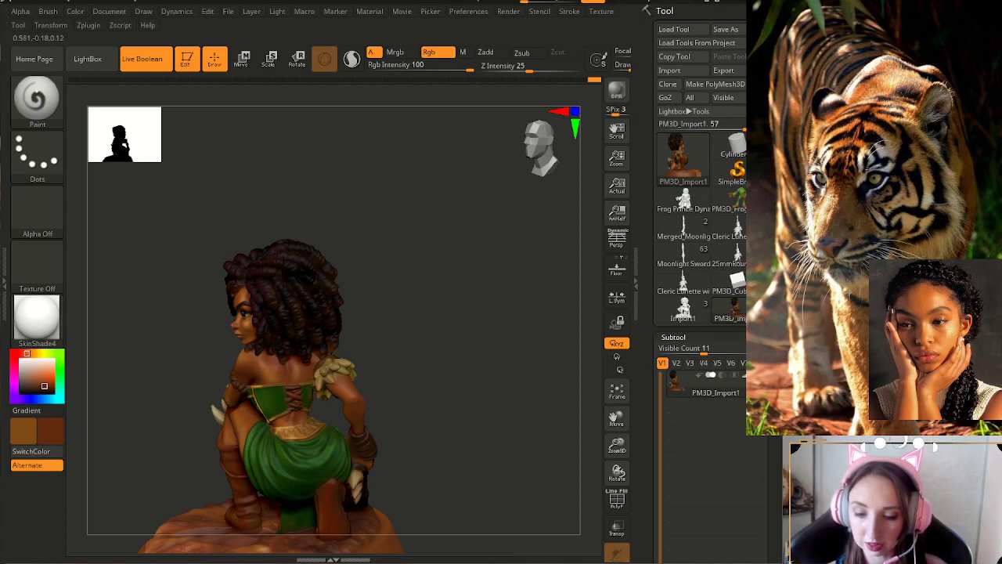
drag(407, 438, 432, 438)
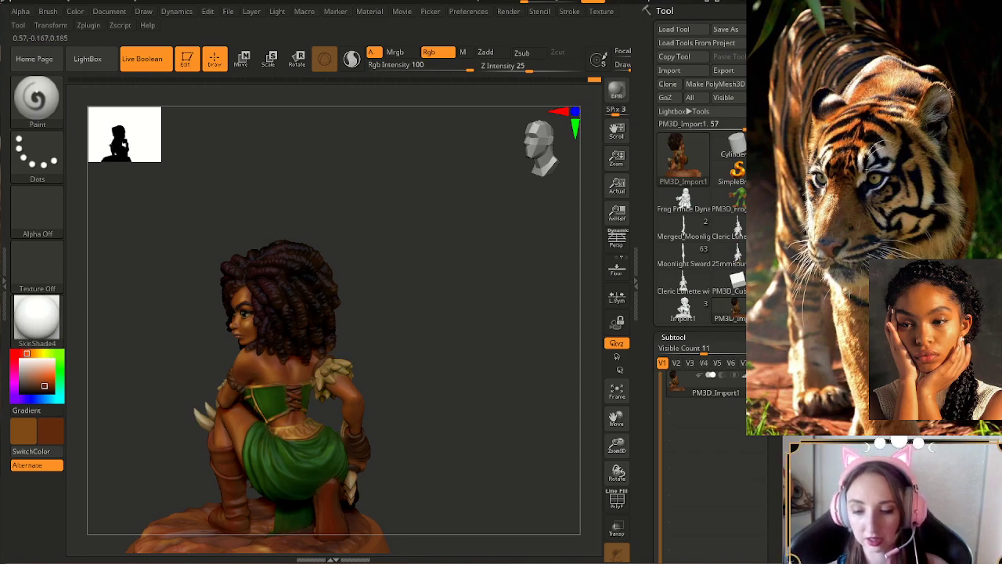
mouse_move(423, 439)
mouse_down()
mouse_move(436, 438)
mouse_move(405, 409)
mouse_move(440, 391)
mouse_up()
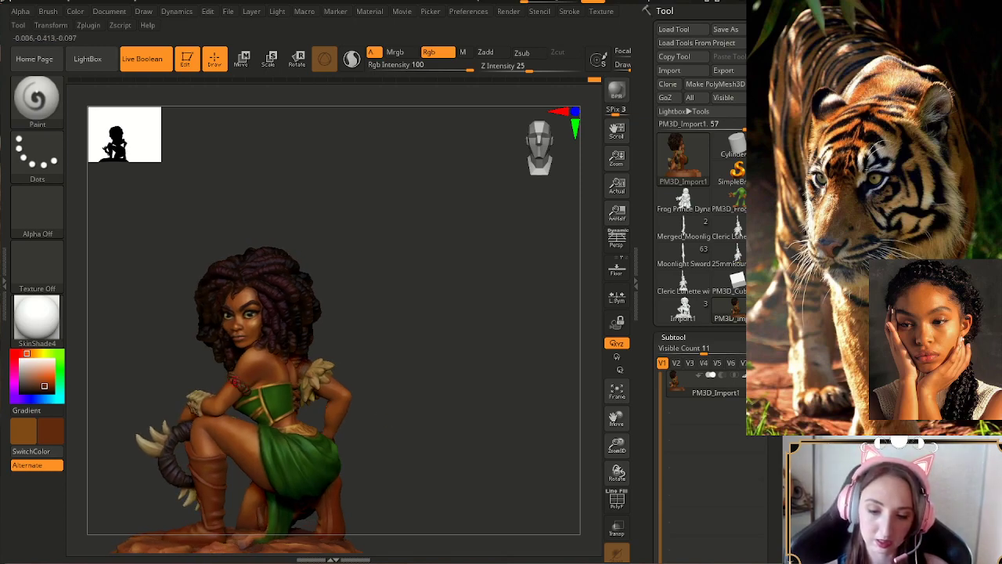
drag(362, 390, 382, 393)
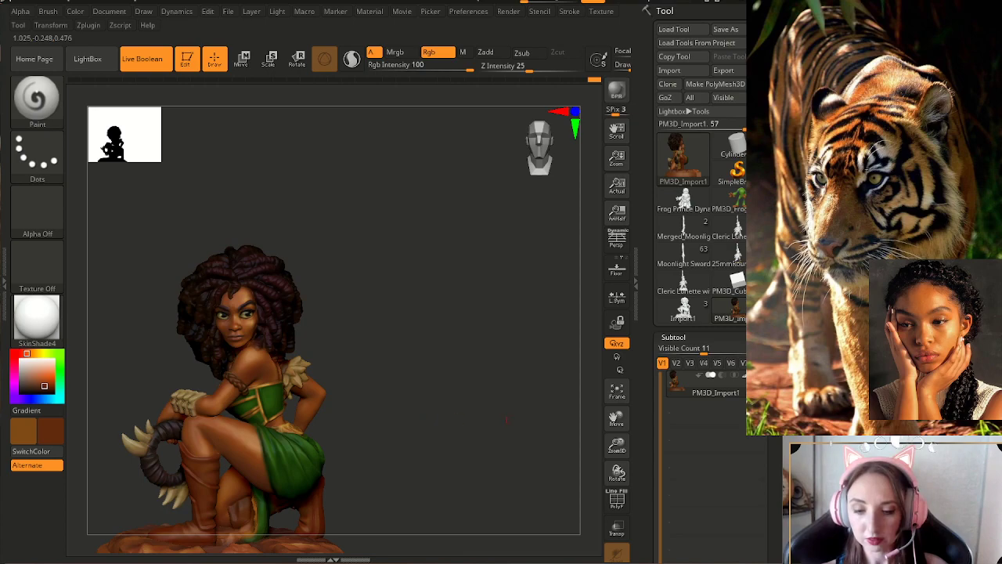
- Compare the figurine's face side with its chest side, checking the green top, loincloth and clawed rings
drag(559, 429, 530, 444)
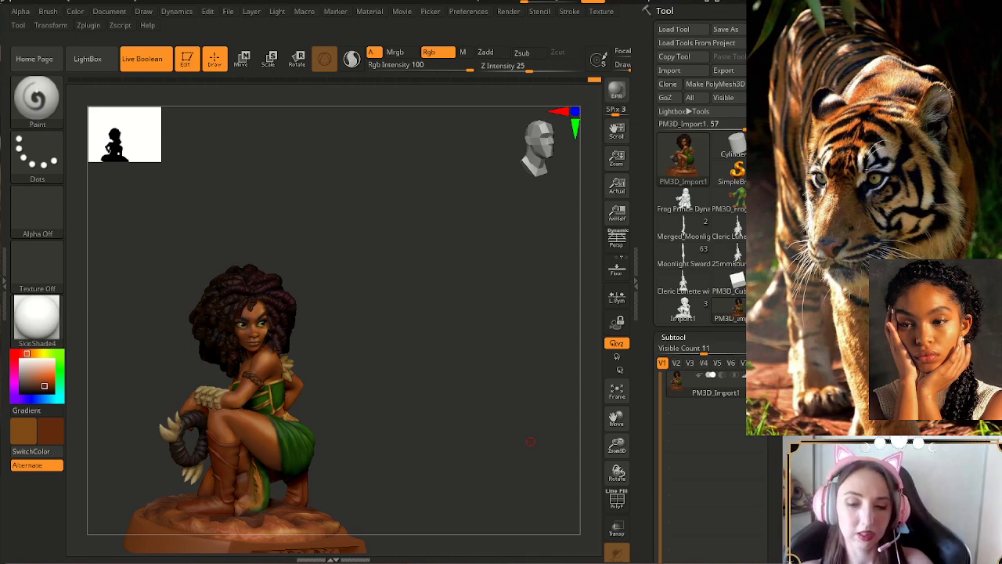
drag(492, 400, 486, 404)
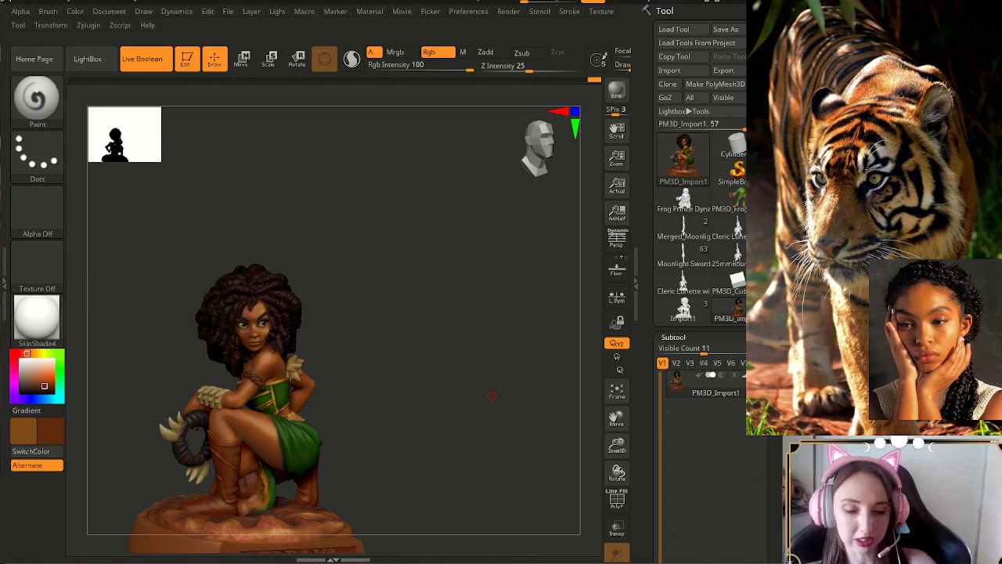
drag(492, 395, 539, 404)
drag(617, 445, 425, 302)
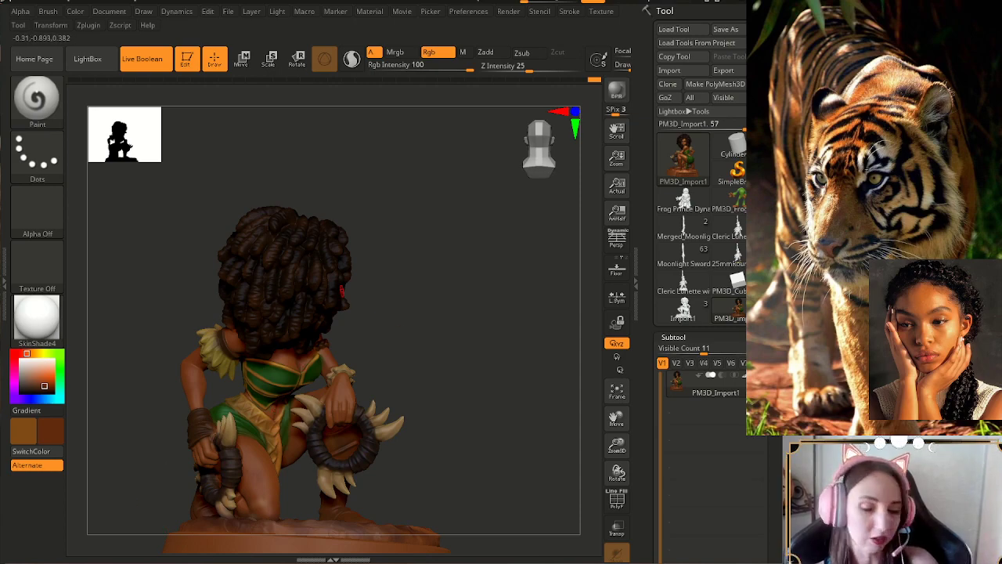
drag(388, 320, 386, 334)
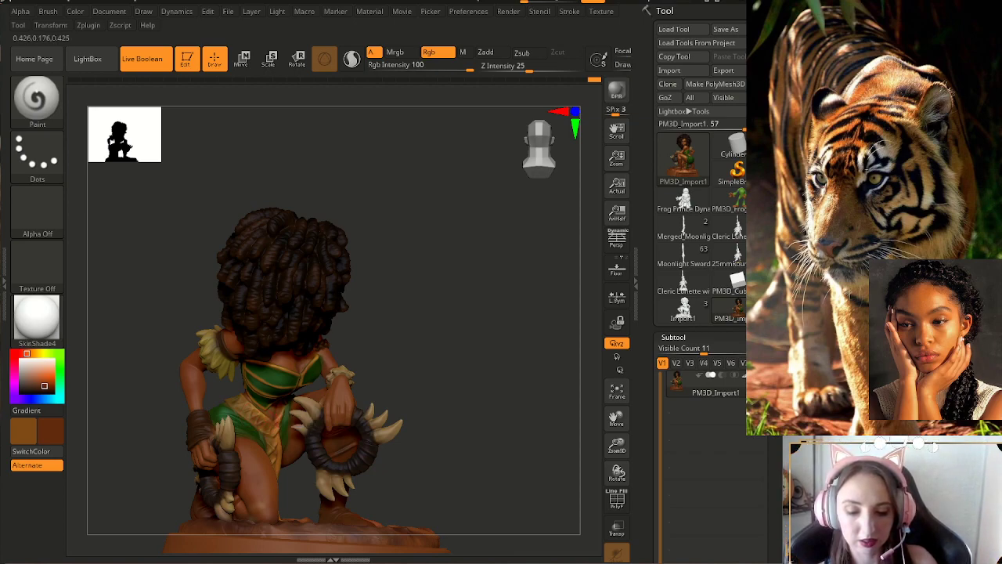
drag(407, 329, 446, 322)
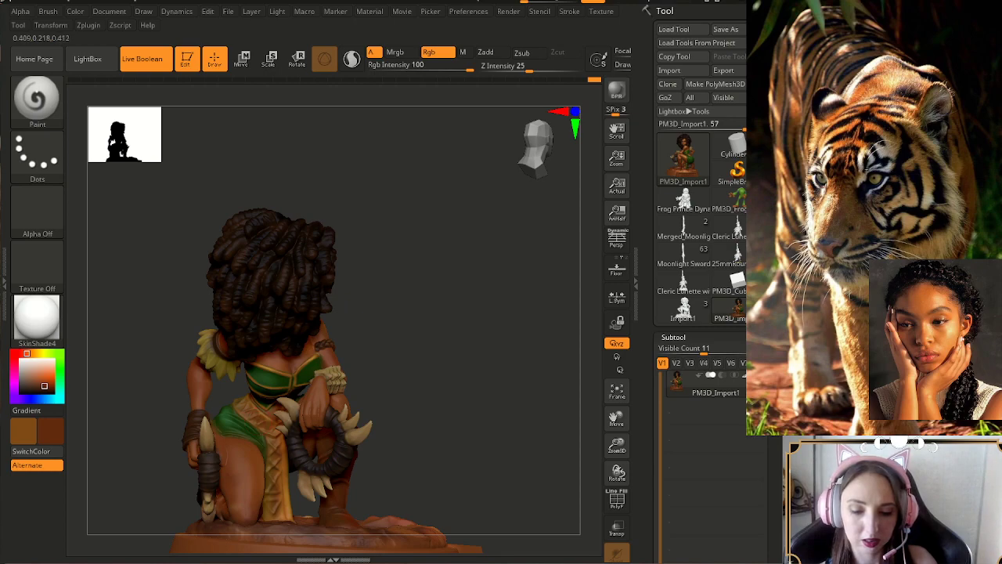
drag(403, 332, 429, 335)
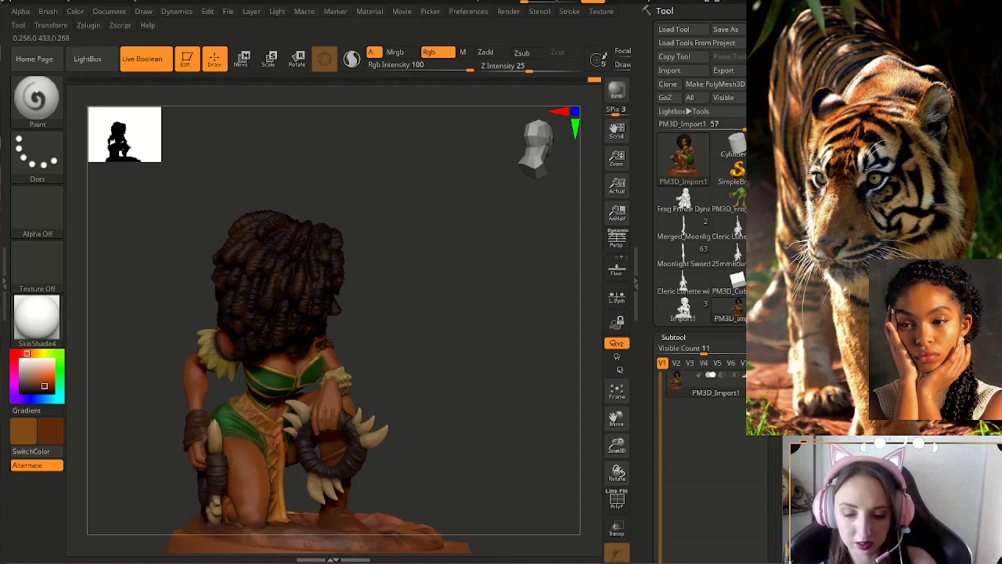
- Sample a golden brown from the figurine and darken it to a deep brown for shading
drag(426, 383, 407, 404)
key(c)
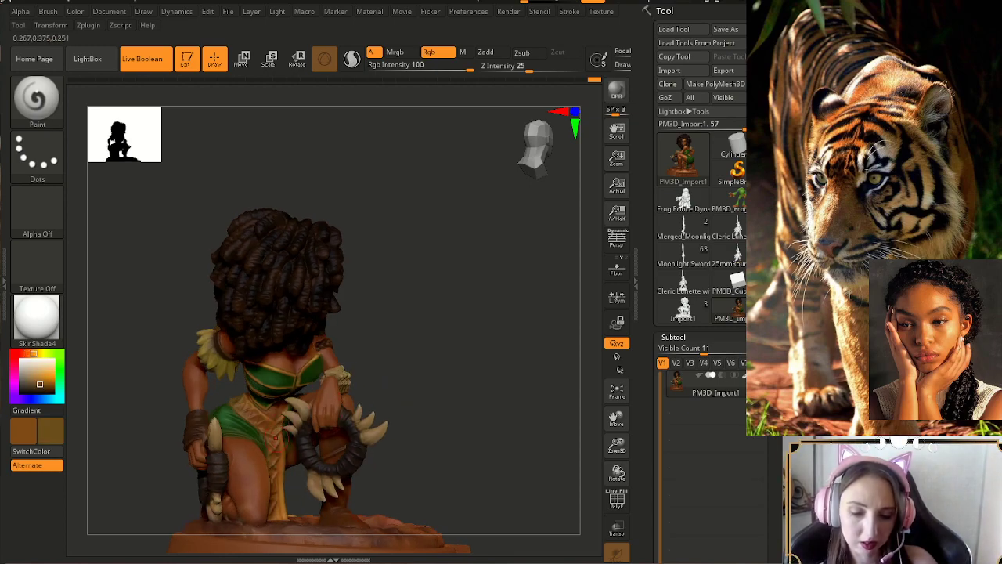
drag(406, 403, 450, 405)
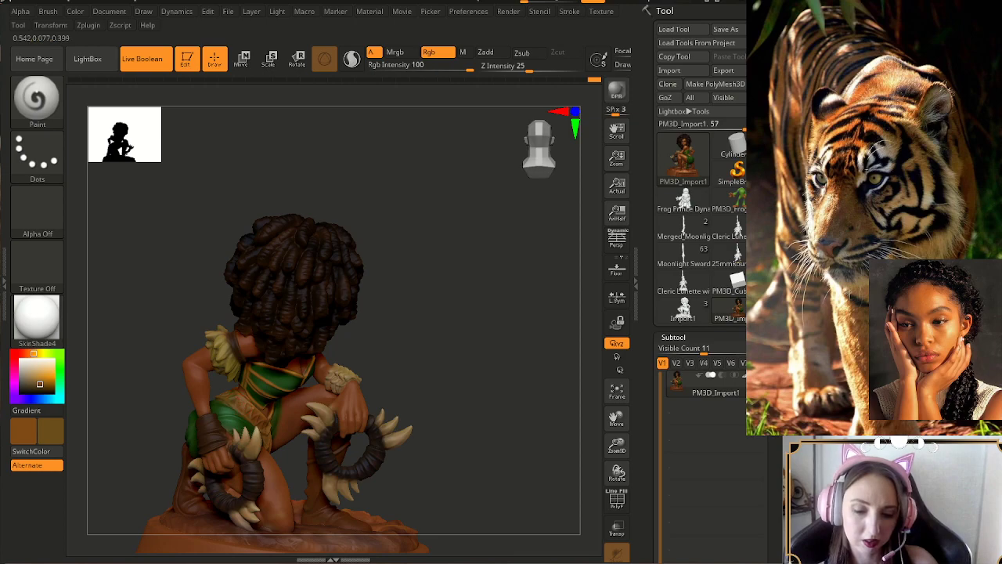
drag(376, 439, 431, 352)
drag(40, 385, 40, 387)
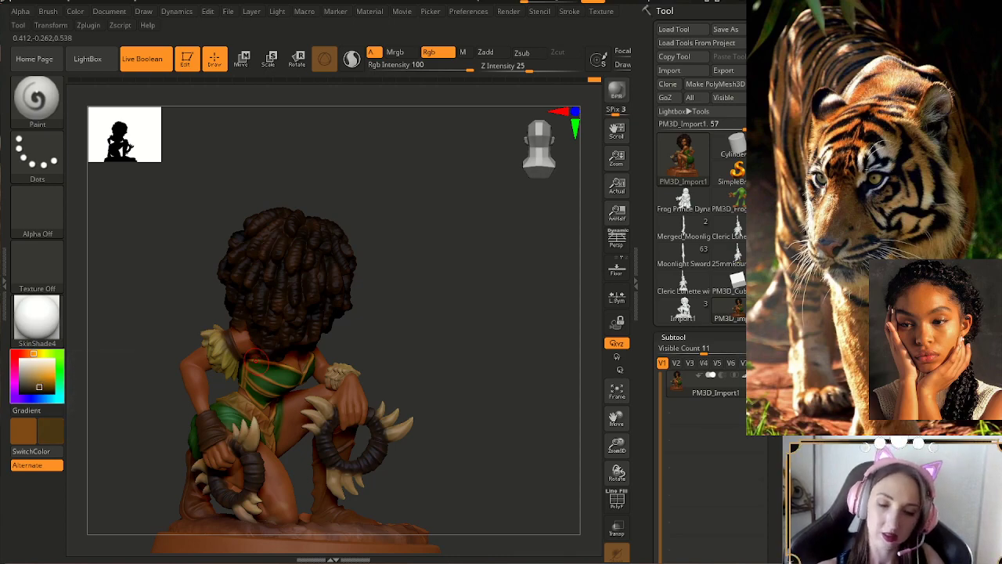
- Shade the edges of the golden trim on the green top with the dark brown, working from its side to its centre
drag(617, 445, 617, 473)
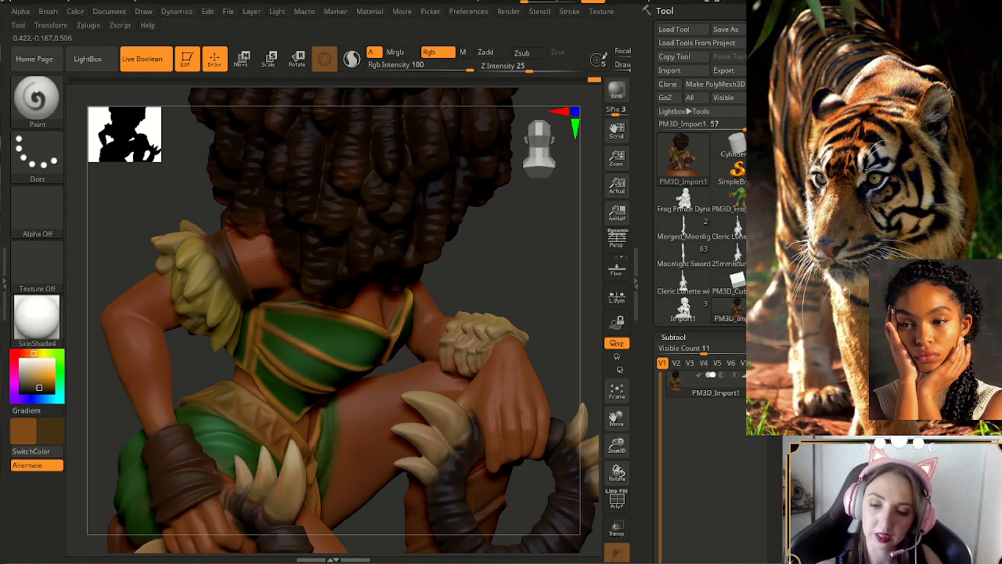
drag(552, 313, 565, 284)
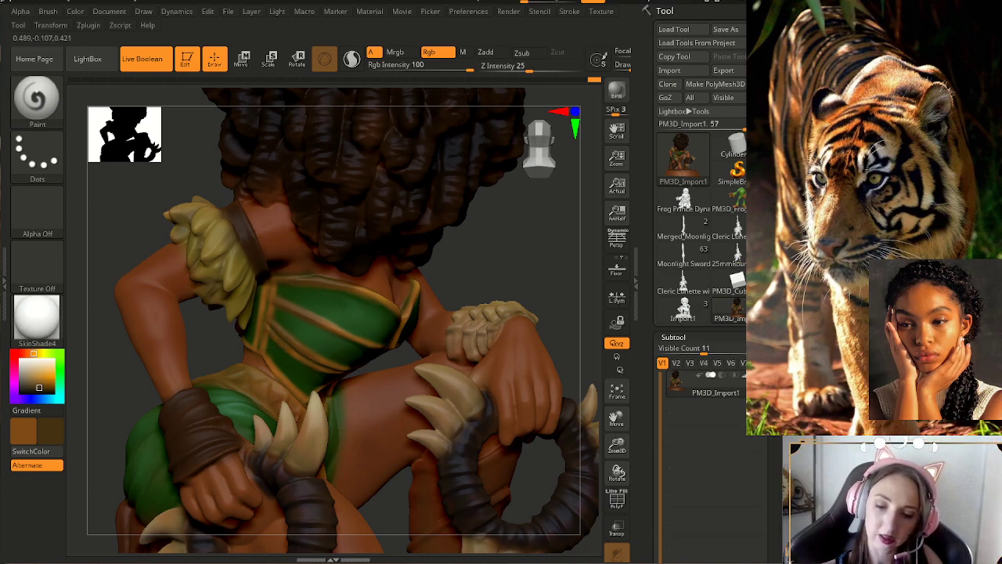
drag(552, 258, 475, 260)
drag(540, 328, 565, 282)
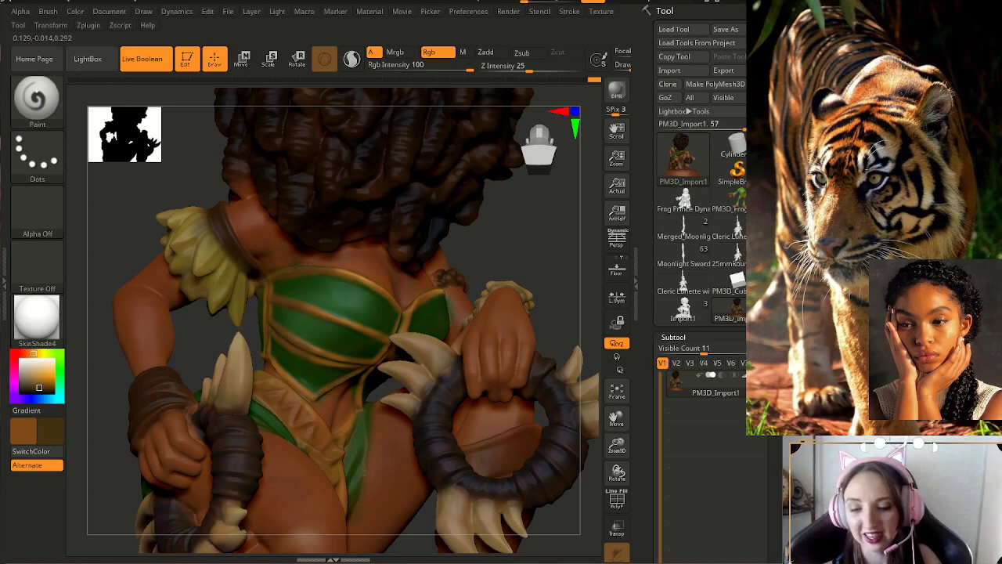
drag(546, 282, 569, 332)
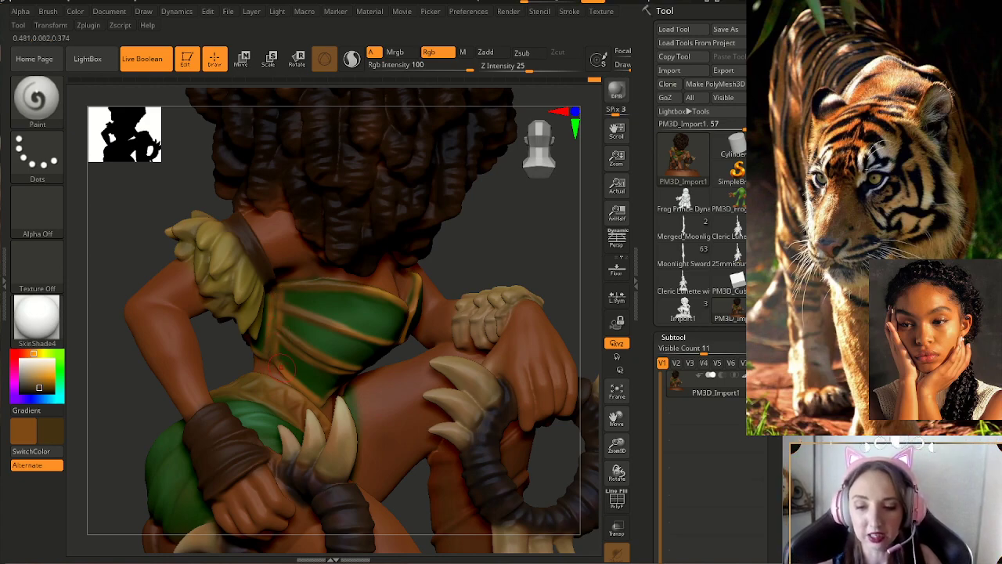
drag(540, 242, 457, 258)
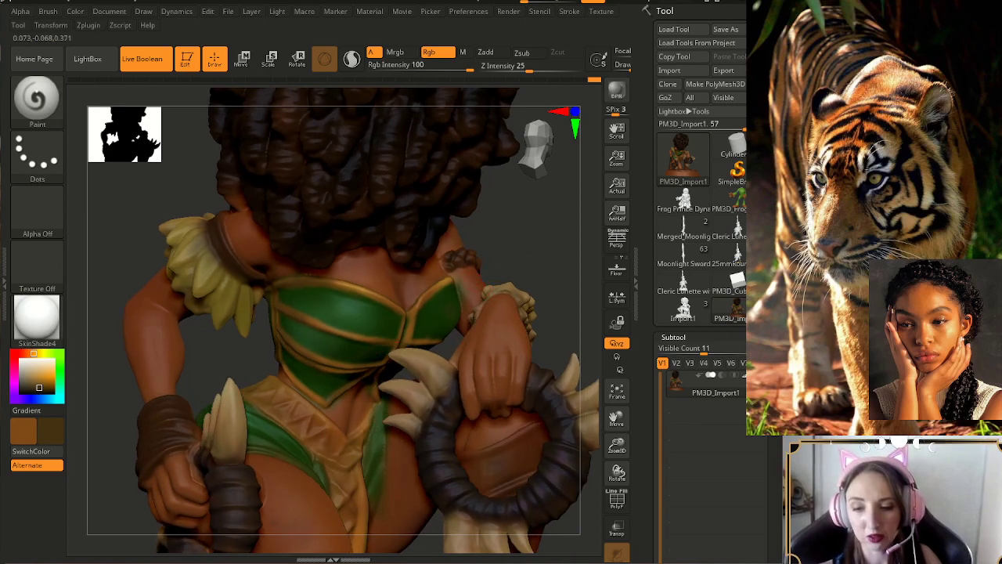
drag(535, 243, 563, 245)
mouse_move(417, 324)
mouse_down()
mouse_move(427, 308)
mouse_move(446, 331)
mouse_up()
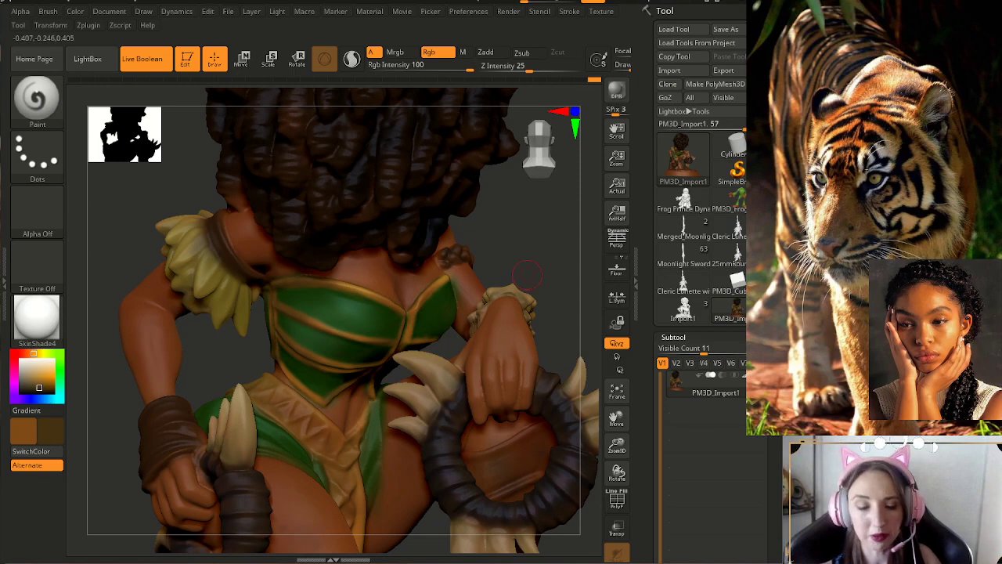
drag(534, 276, 501, 274)
drag(401, 351, 424, 346)
drag(534, 276, 536, 283)
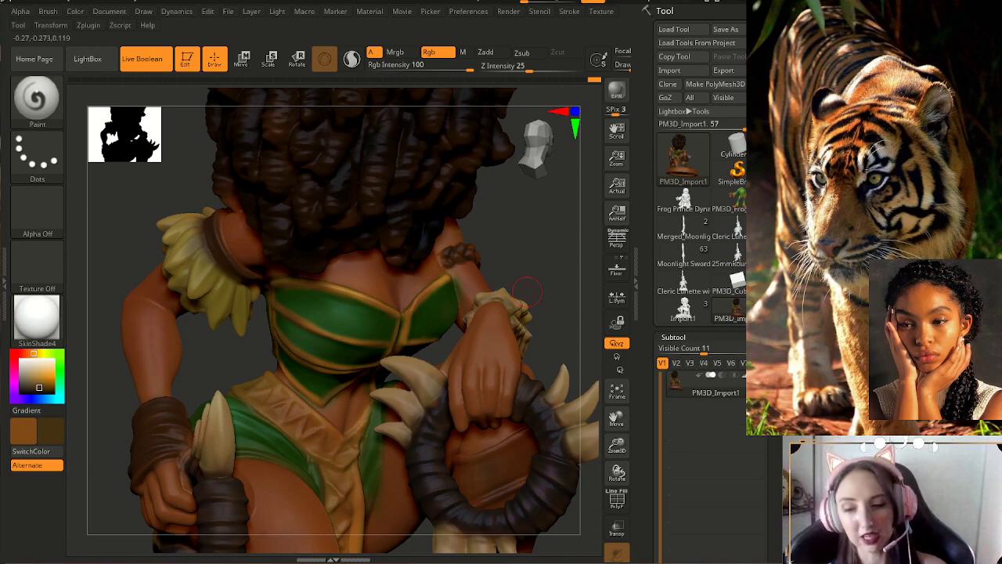
drag(518, 300, 420, 346)
drag(532, 314, 578, 291)
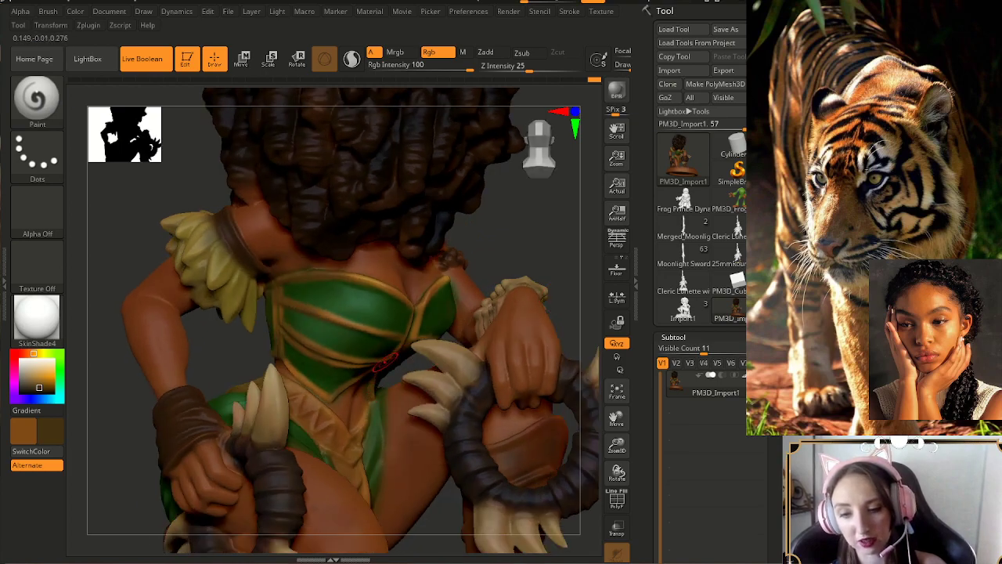
drag(548, 271, 570, 284)
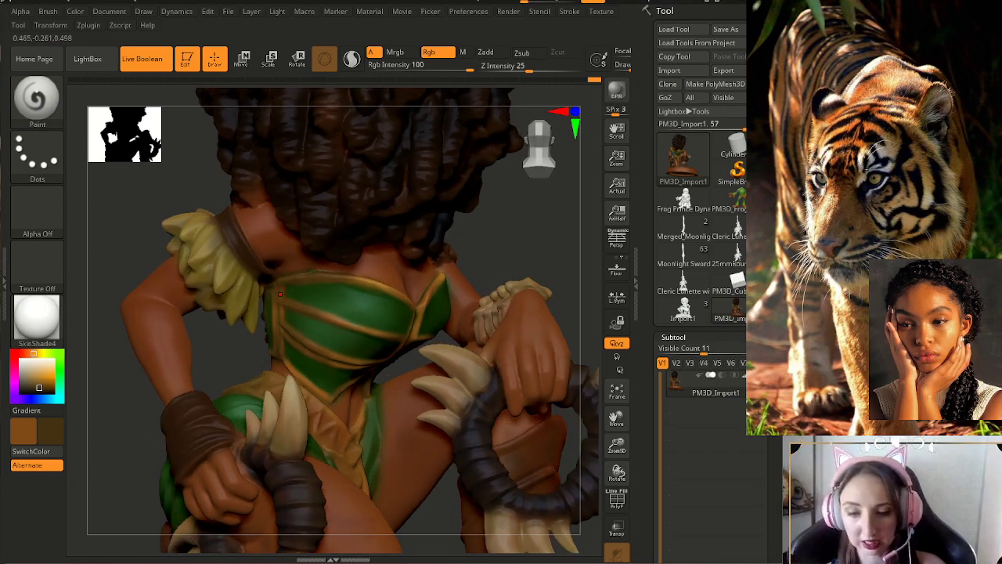
- Examine the shaded top and loincloth from the chest side, and compare them with the whole figurine on its base
drag(617, 444, 617, 411)
mouse_move(525, 313)
mouse_down()
mouse_move(587, 318)
mouse_move(509, 319)
mouse_up()
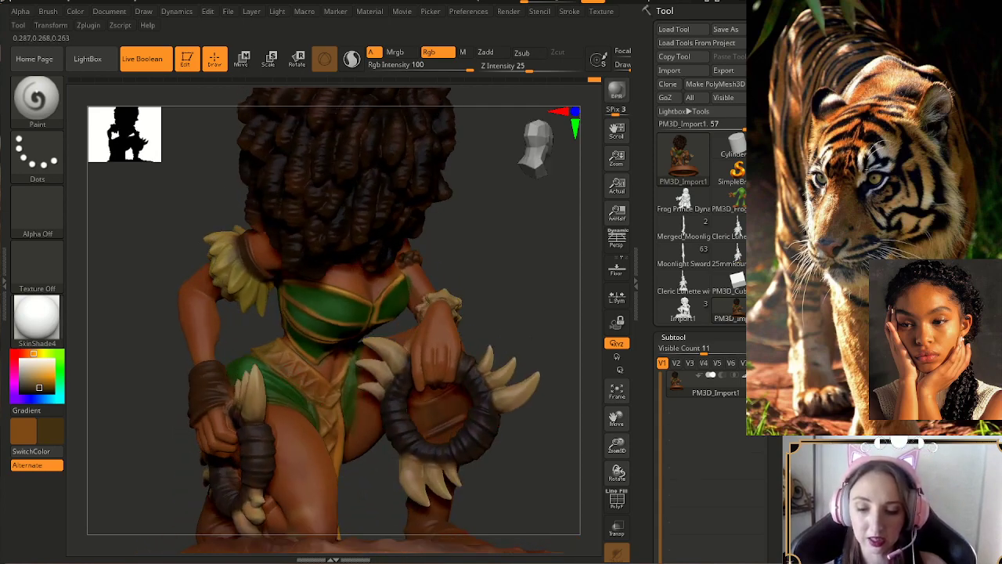
mouse_move(480, 328)
mouse_down()
mouse_move(454, 330)
mouse_move(480, 335)
mouse_move(472, 346)
mouse_up()
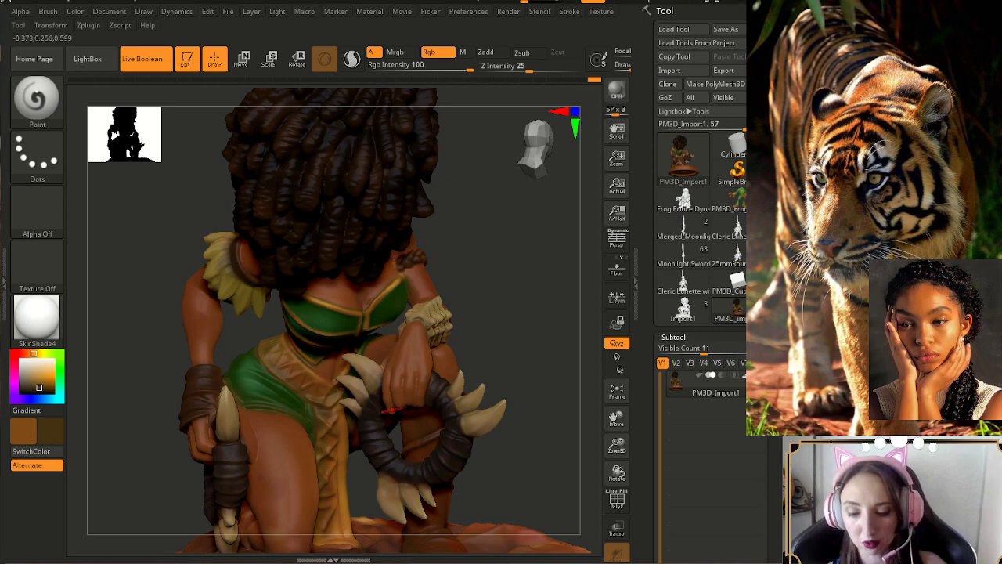
drag(500, 370, 478, 372)
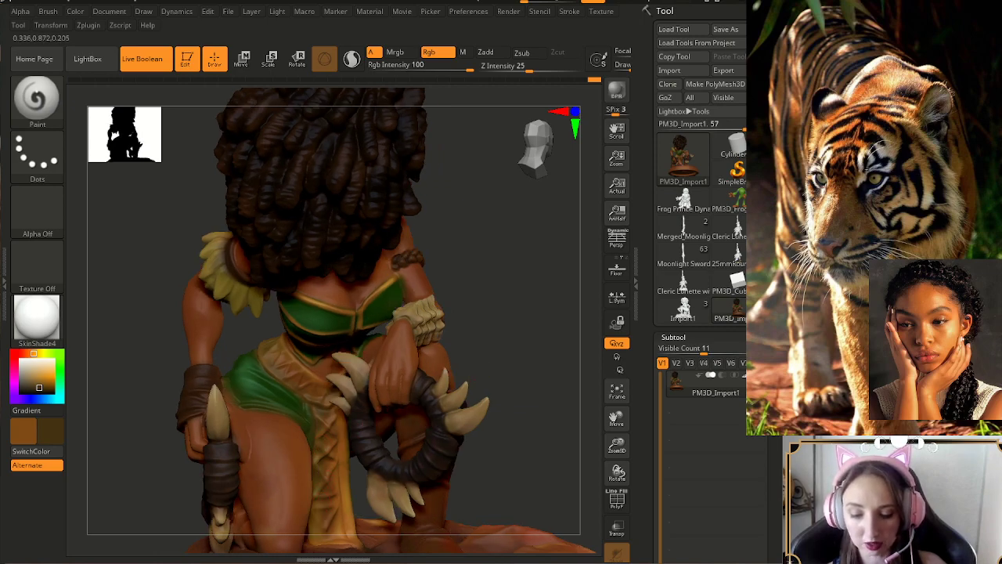
mouse_move(502, 442)
alt+mouse_down()
mouse_move(507, 392)
mouse_move(465, 424)
mouse_move(502, 415)
mouse_move(485, 403)
mouse_move(483, 380)
alt+mouse_up()
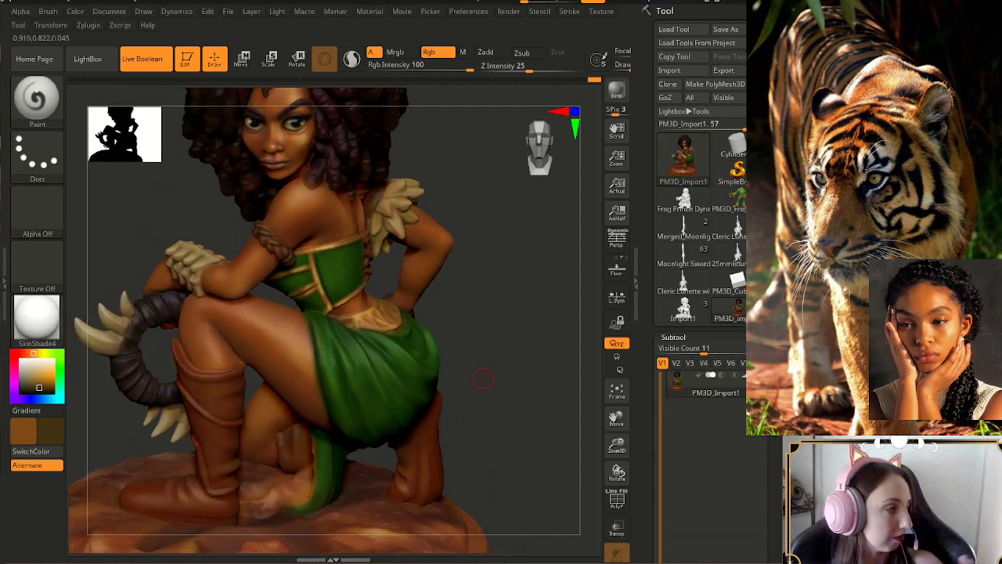
drag(617, 445, 551, 448)
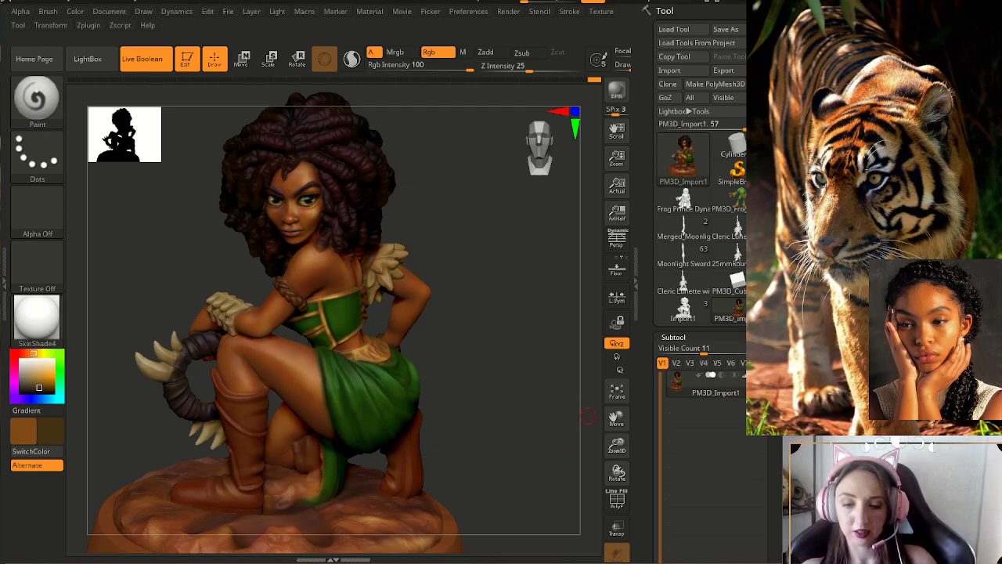
alt+drag(588, 415, 555, 450)
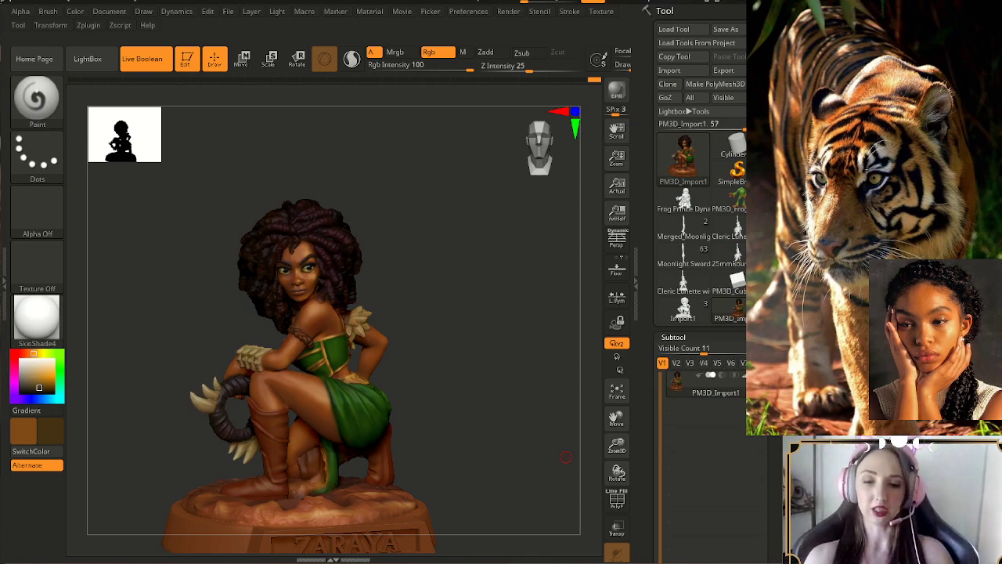
drag(566, 457, 503, 331)
drag(250, 376, 337, 384)
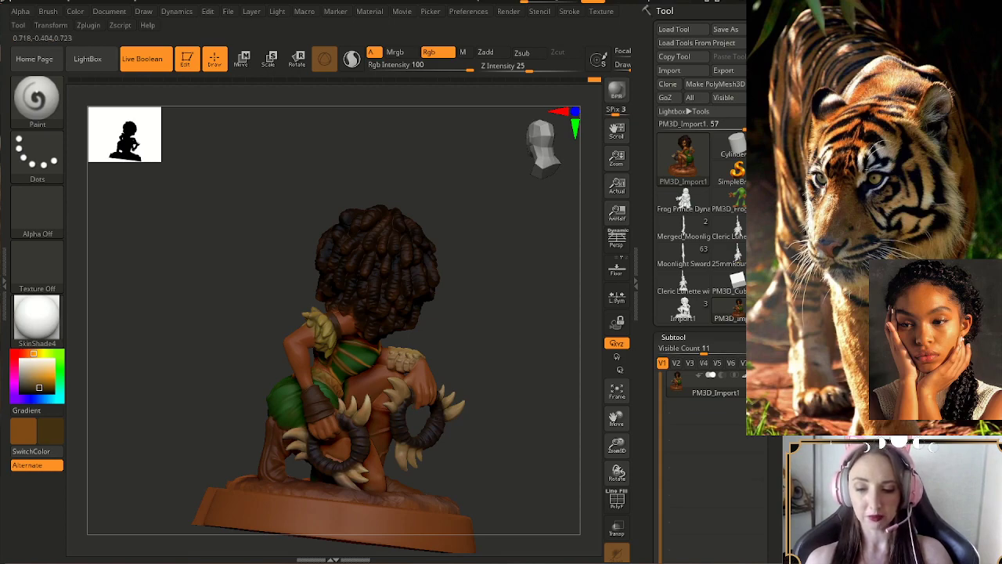
drag(512, 346, 461, 340)
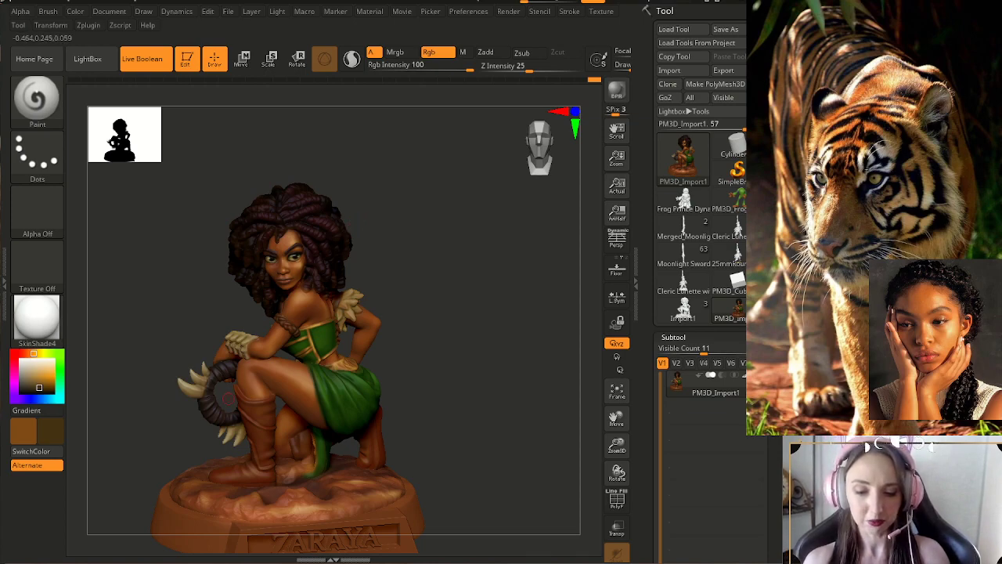
- Review the finished colours of the whole figurine around the ZARAYA base, and dismiss the mail notification
right_drag(210, 437, 383, 395)
drag(388, 440, 446, 298)
right_drag(411, 313, 440, 341)
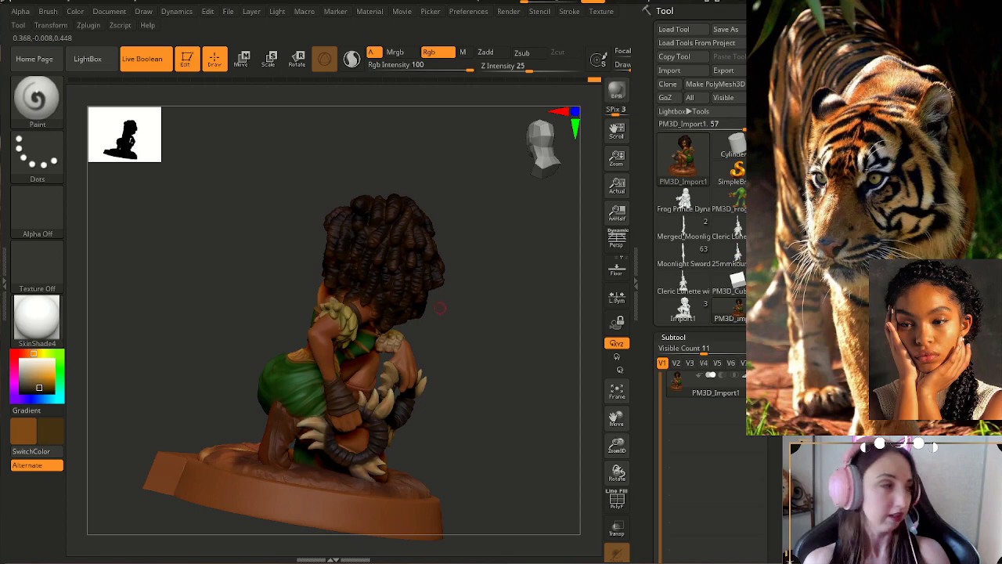
drag(440, 329, 487, 324)
mouse_move(505, 410)
mouse_down()
mouse_move(446, 341)
mouse_move(565, 338)
mouse_up()
mouse_move(487, 340)
mouse_down()
mouse_move(510, 360)
mouse_move(498, 382)
mouse_move(476, 391)
mouse_move(505, 381)
mouse_up()
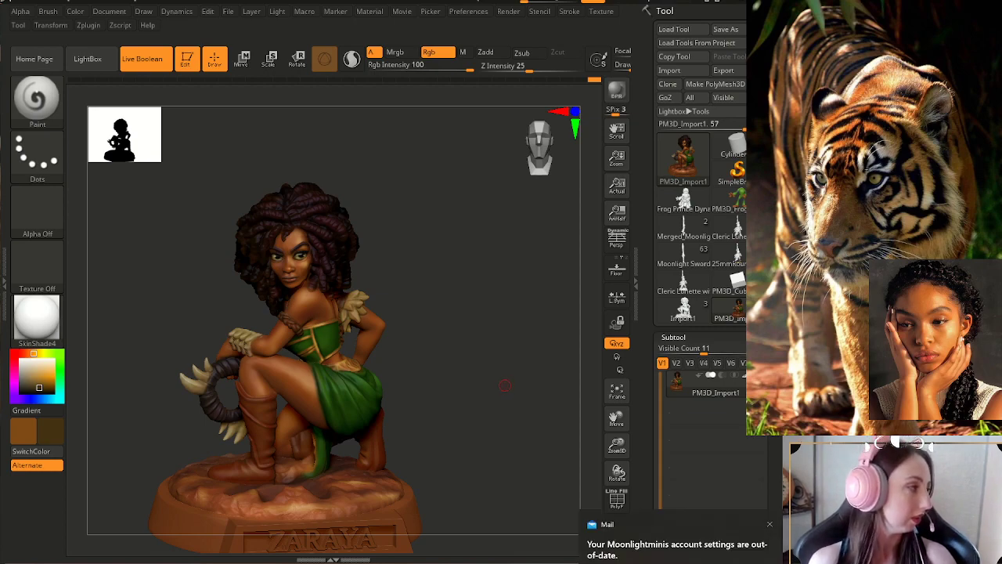
drag(504, 393, 542, 389)
click(769, 524)
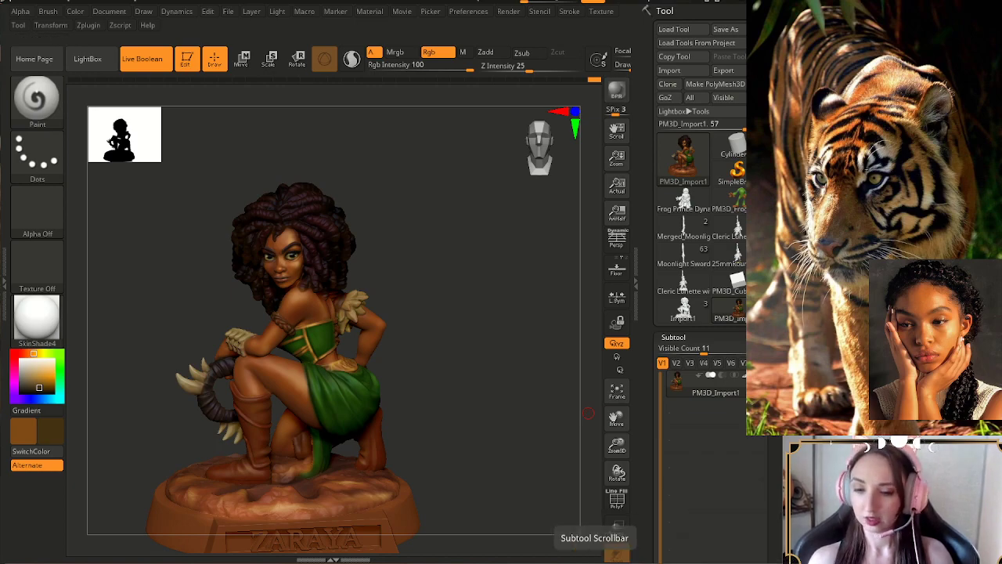
drag(476, 334, 481, 348)
mouse_move(551, 389)
mouse_down()
mouse_move(500, 355)
mouse_move(508, 366)
mouse_move(495, 378)
mouse_up()
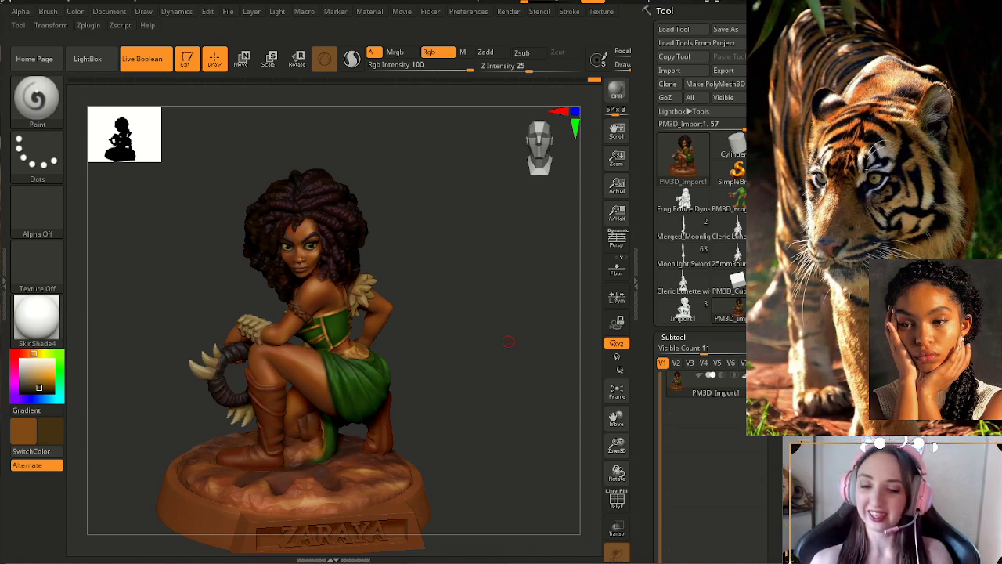
- Inspect the figurine's face, green outfit and boots from the front, comparing a close view with the whole figure
mouse_move(485, 329)
mouse_down()
mouse_move(478, 323)
mouse_move(485, 330)
mouse_move(474, 334)
mouse_up()
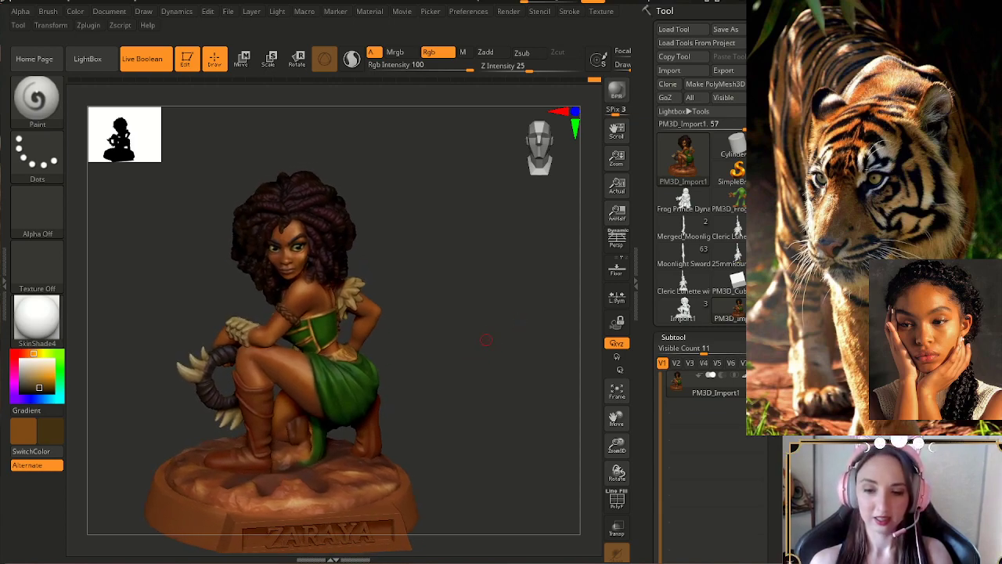
alt+drag(473, 372, 480, 377)
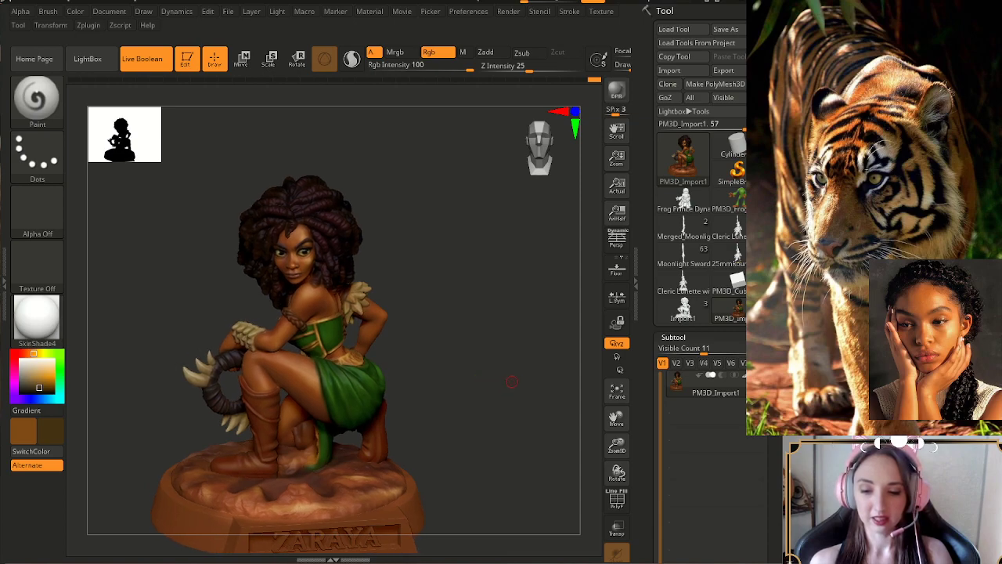
drag(506, 385, 491, 386)
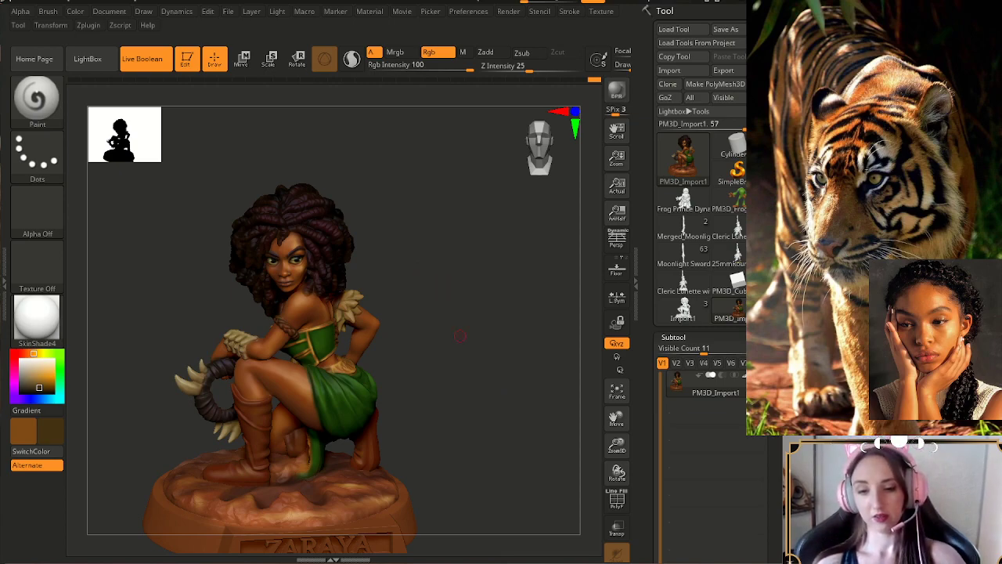
drag(461, 342, 465, 343)
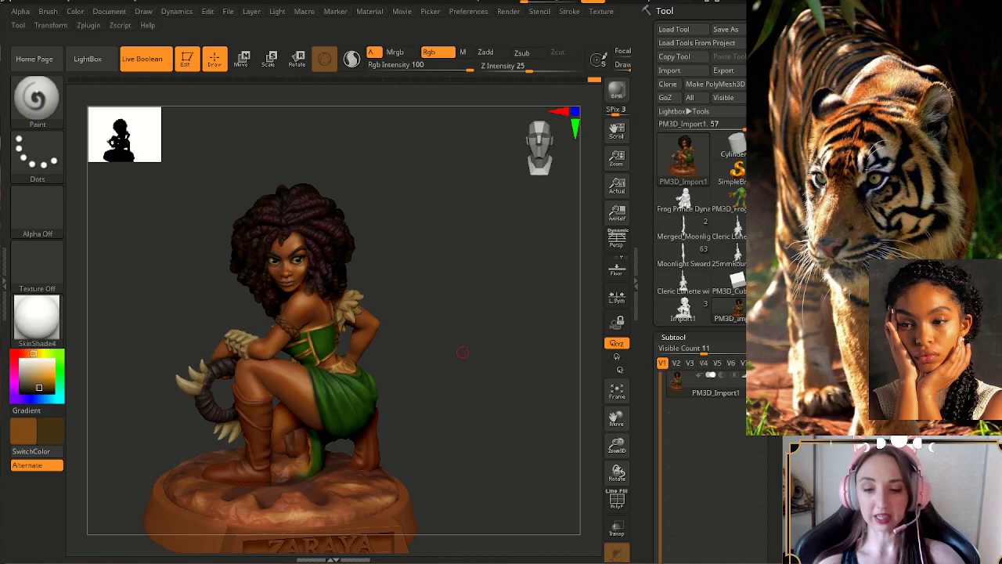
mouse_move(461, 356)
mouse_down()
mouse_move(465, 364)
mouse_move(441, 361)
mouse_move(453, 366)
mouse_up()
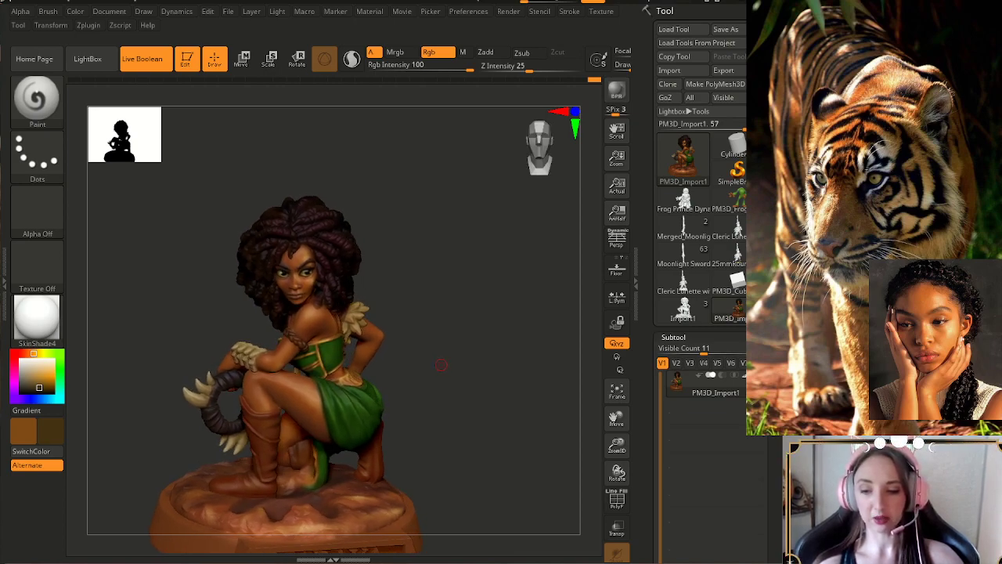
ctrl+right_drag(441, 363, 440, 426)
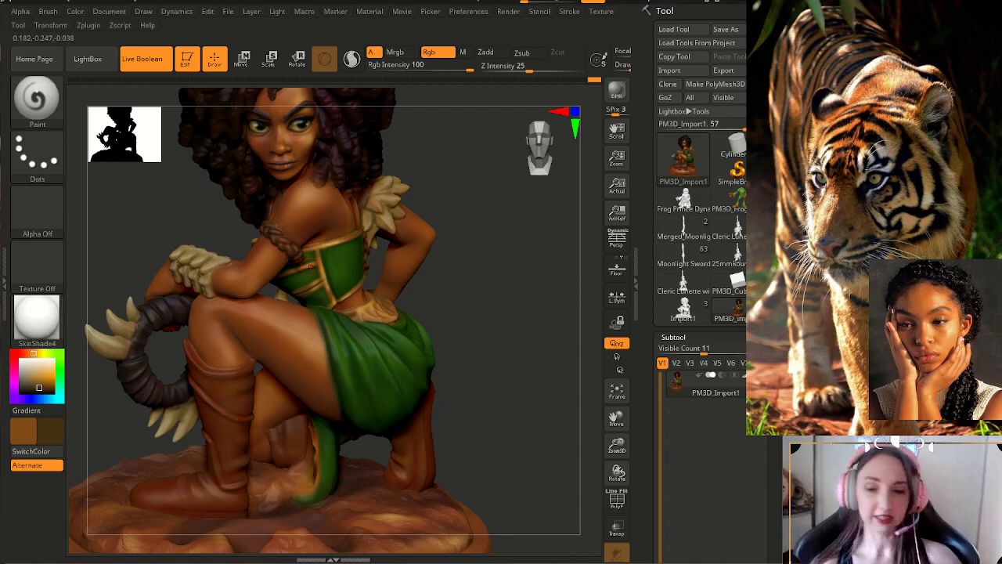
mouse_move(617, 445)
mouse_down()
mouse_move(597, 399)
mouse_move(563, 398)
mouse_up()
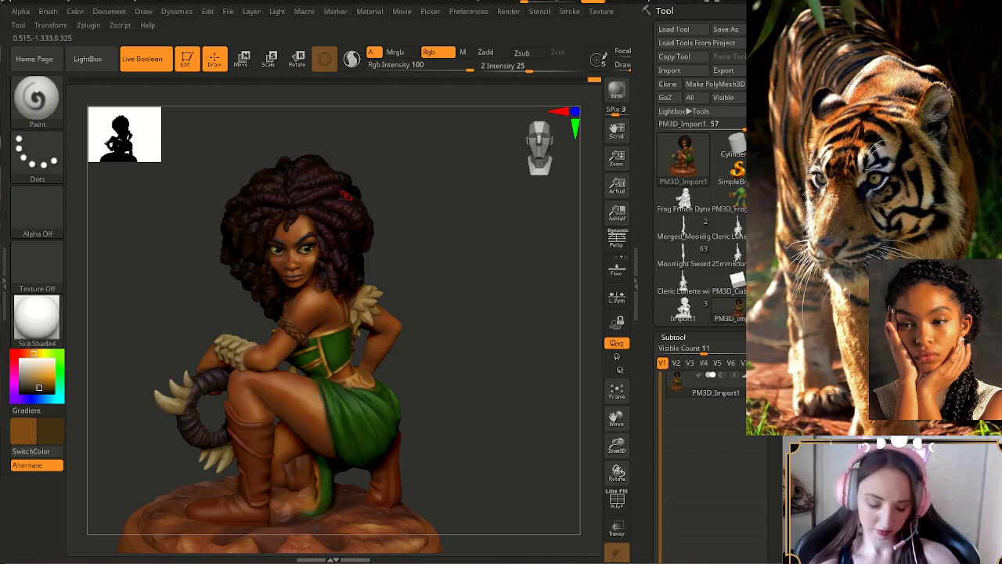
- Try darkening the braided armband with a near-black brown sampled from the hair
key(c)
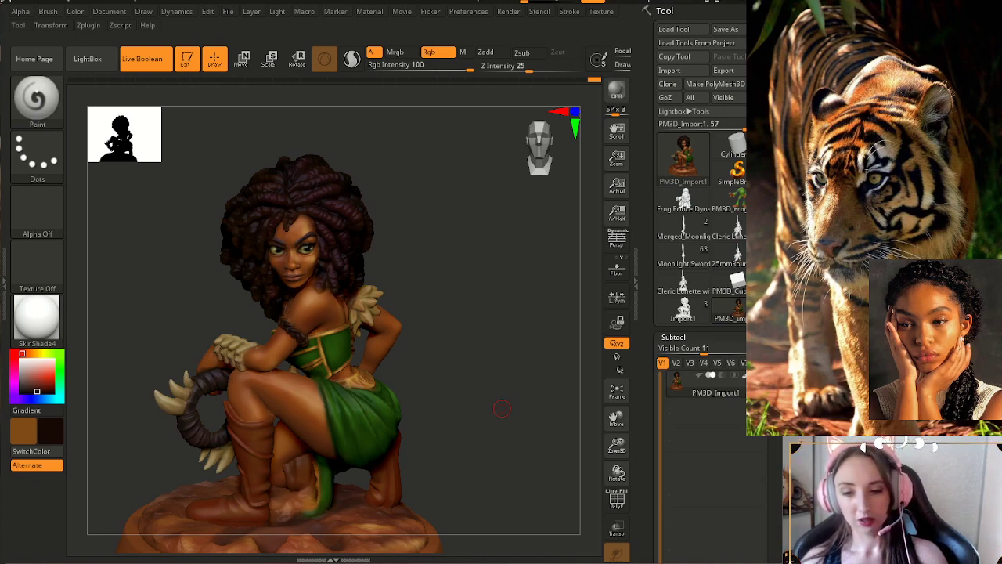
key(ctrl+shift+z)
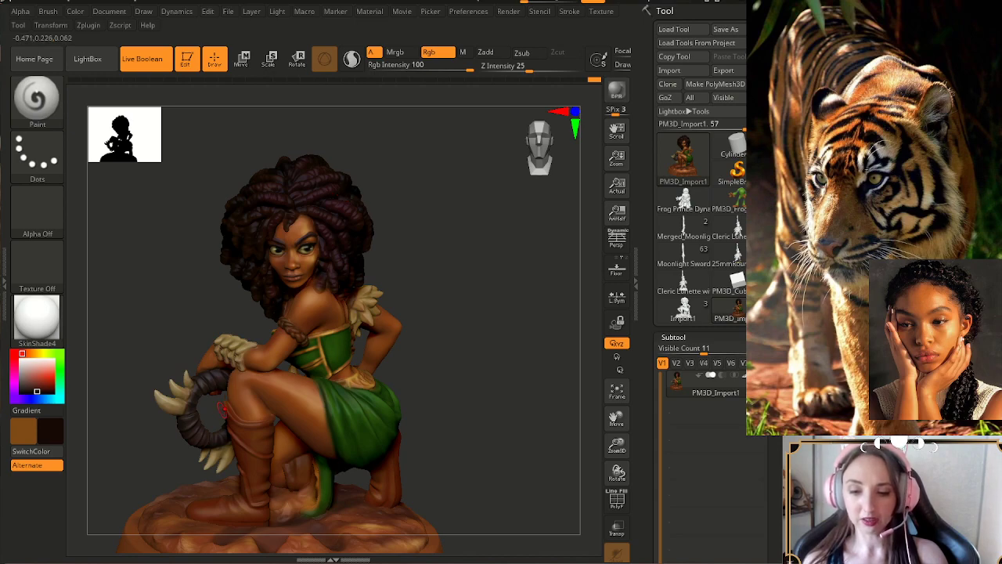
- Review the painted figurine and its ZARAYA base from the front, above and the side, checking how the colours work together
drag(454, 477, 506, 448)
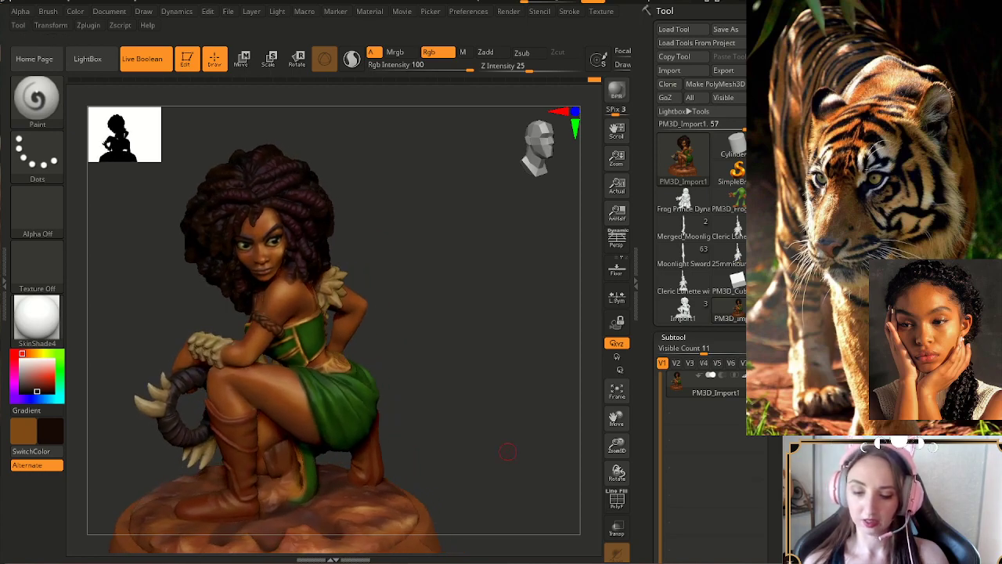
drag(617, 446, 616, 423)
mouse_move(481, 409)
mouse_down()
mouse_move(505, 415)
mouse_move(472, 432)
mouse_up()
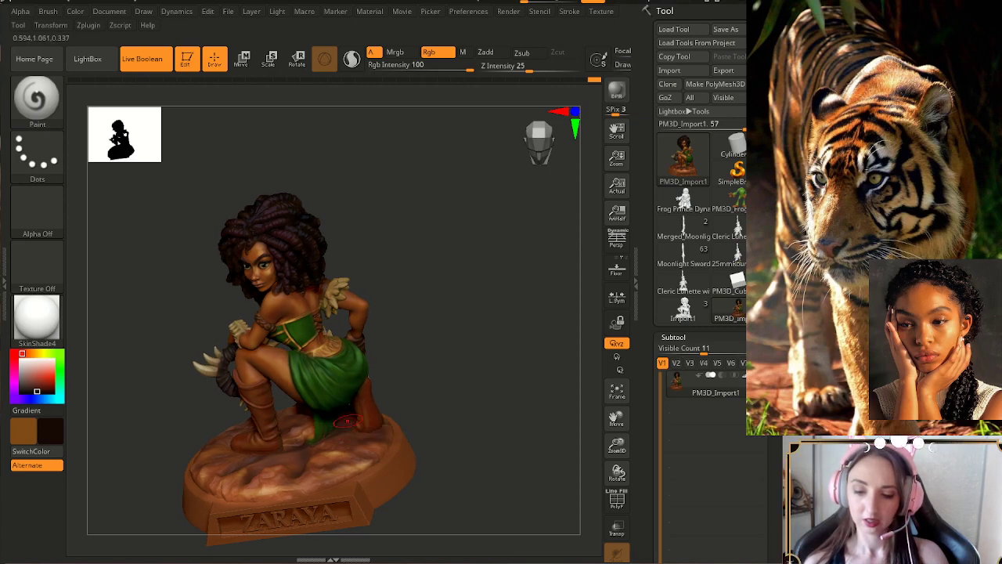
drag(458, 429, 509, 413)
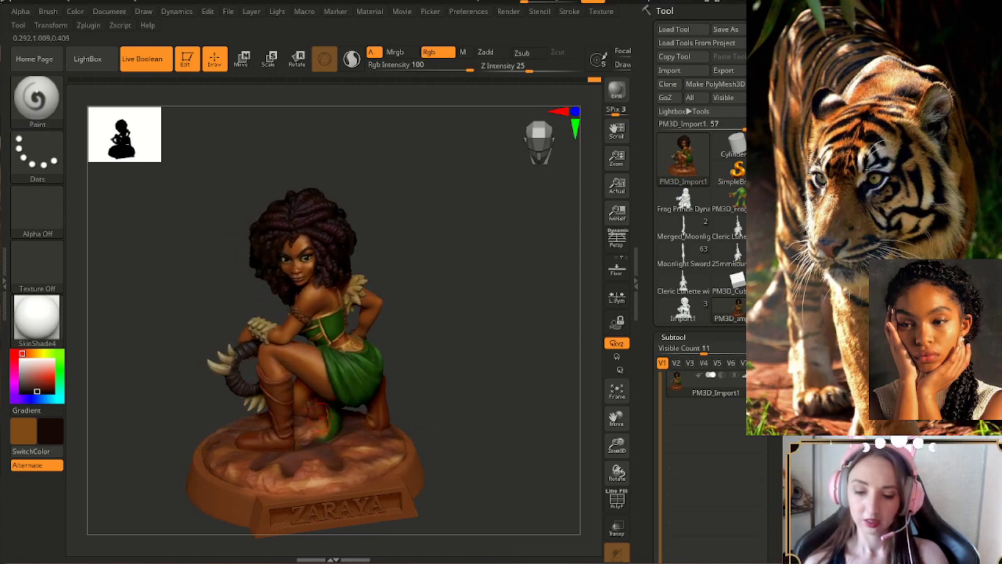
mouse_move(317, 424)
right_down()
mouse_move(350, 410)
mouse_move(355, 430)
mouse_move(370, 429)
mouse_move(312, 424)
mouse_move(392, 411)
mouse_move(347, 416)
mouse_move(391, 415)
mouse_move(368, 415)
right_up()
key(s)
mouse_move(526, 415)
mouse_down()
mouse_move(512, 441)
mouse_move(501, 391)
mouse_move(518, 433)
mouse_up()
right_drag(518, 433, 497, 409)
right_drag(481, 307, 483, 319)
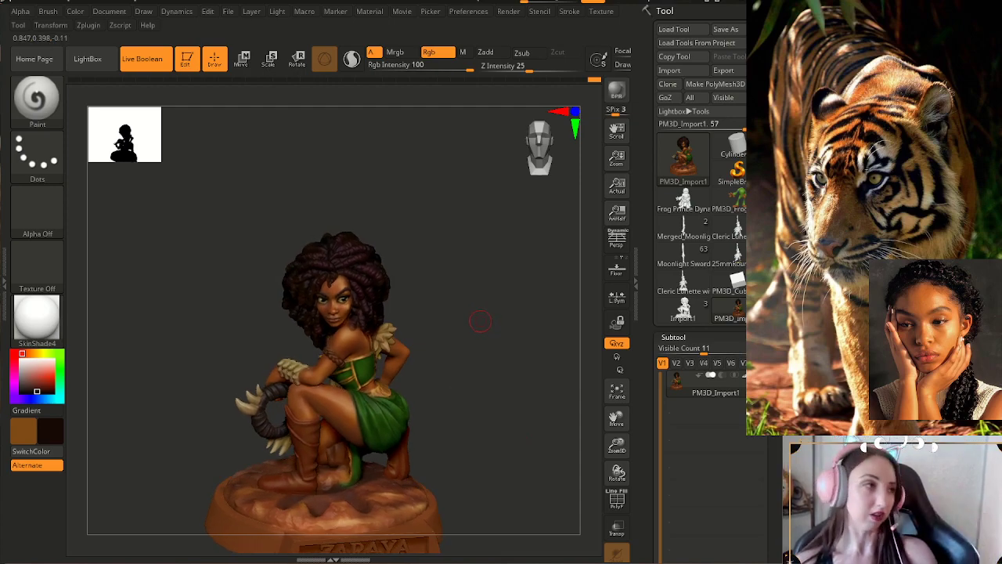
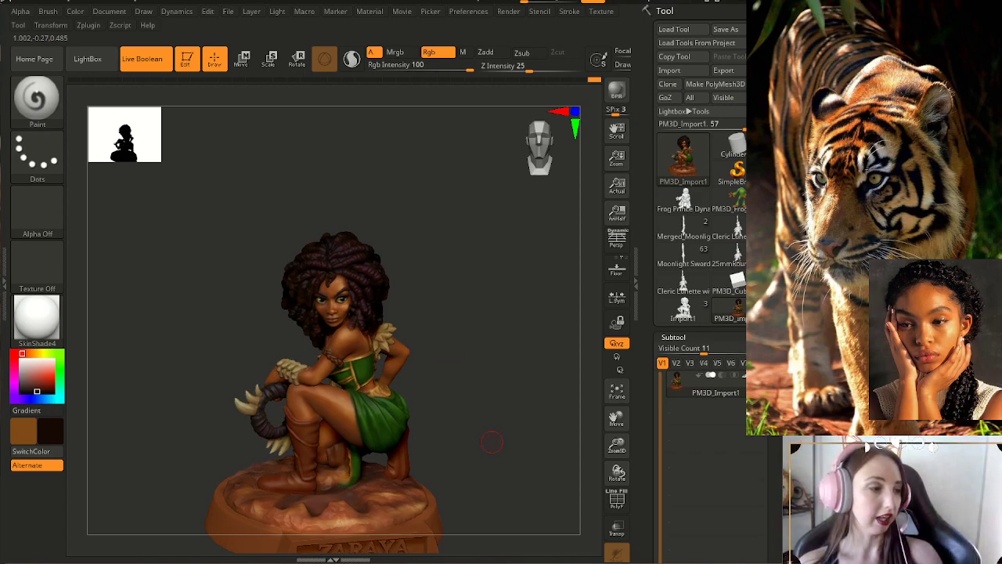
drag(496, 446, 495, 437)
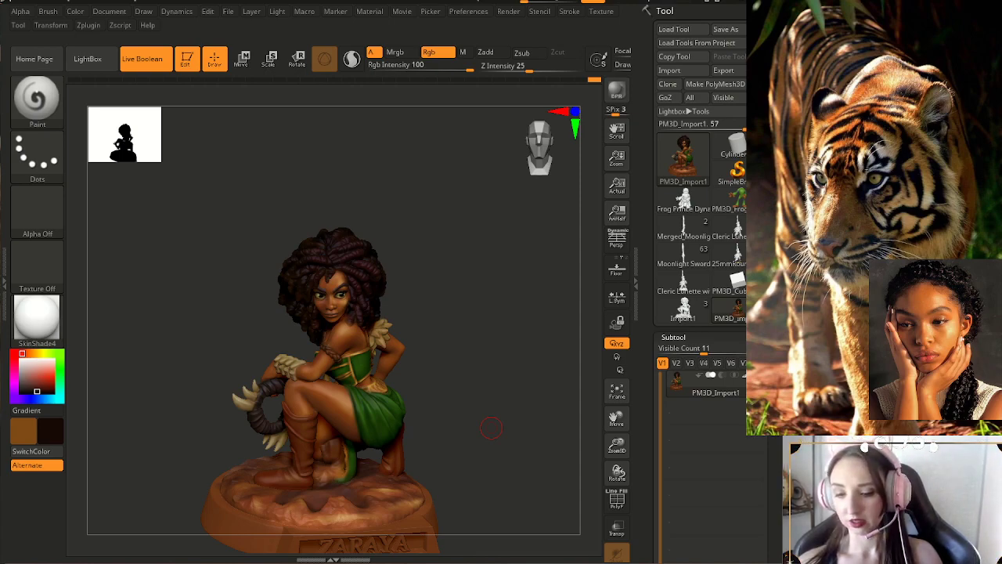
drag(617, 445, 617, 471)
mouse_move(544, 452)
mouse_down()
mouse_move(558, 458)
mouse_move(644, 439)
mouse_move(625, 443)
mouse_move(588, 509)
mouse_move(505, 429)
mouse_move(474, 426)
mouse_move(510, 403)
mouse_move(480, 405)
mouse_move(492, 440)
mouse_move(470, 444)
mouse_up()
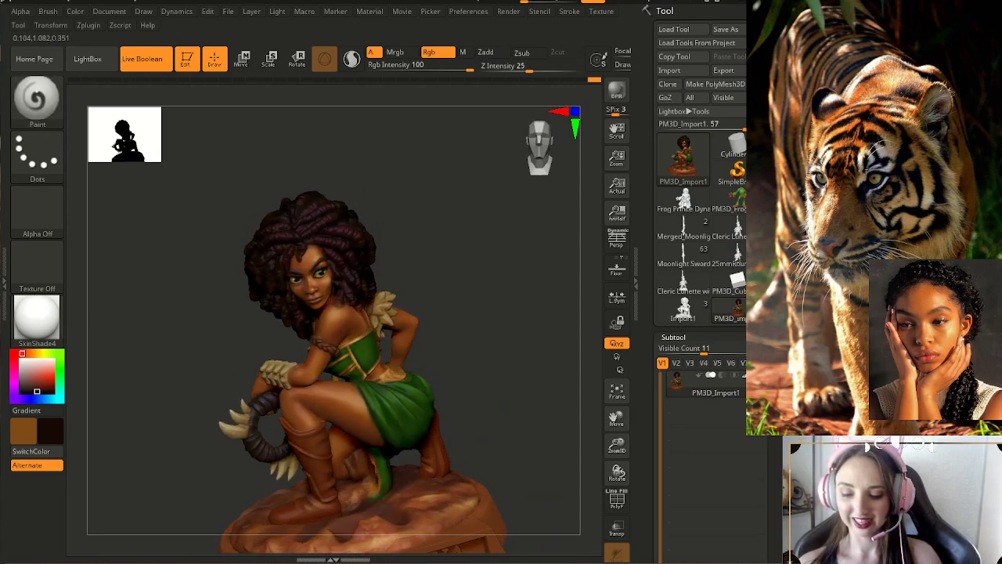
drag(797, 555, 806, 555)
drag(516, 432, 531, 436)
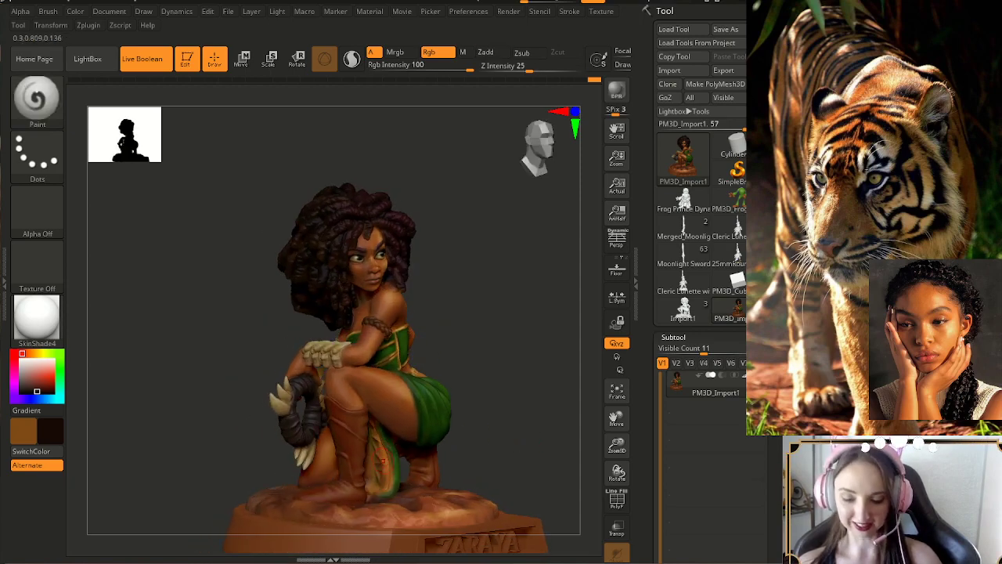
- Sample the golden brown of the loincloth trim, followed by the dark brown of the leather wrist bracer
key(c)
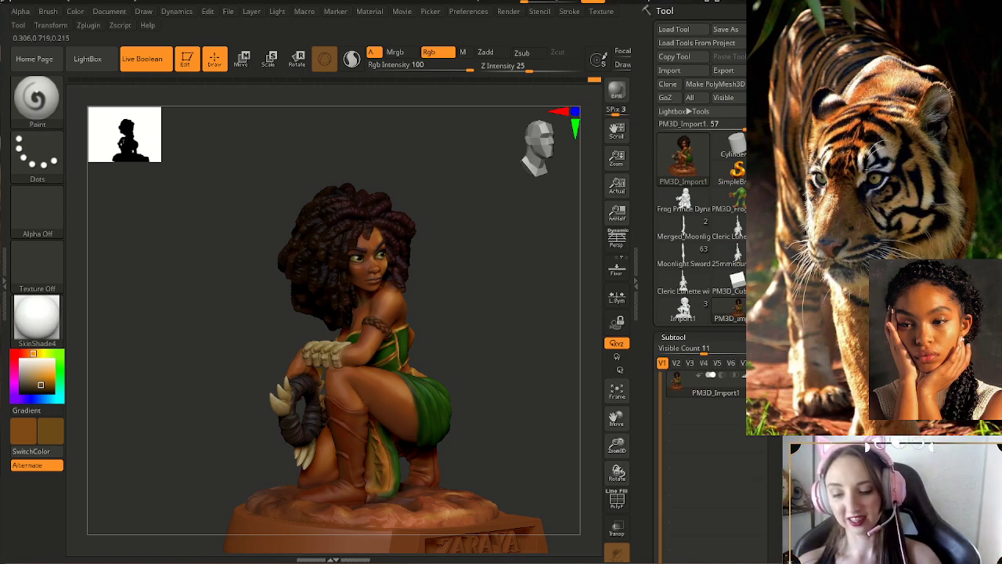
mouse_move(501, 441)
mouse_down()
mouse_move(452, 437)
mouse_move(510, 439)
mouse_move(499, 421)
mouse_up()
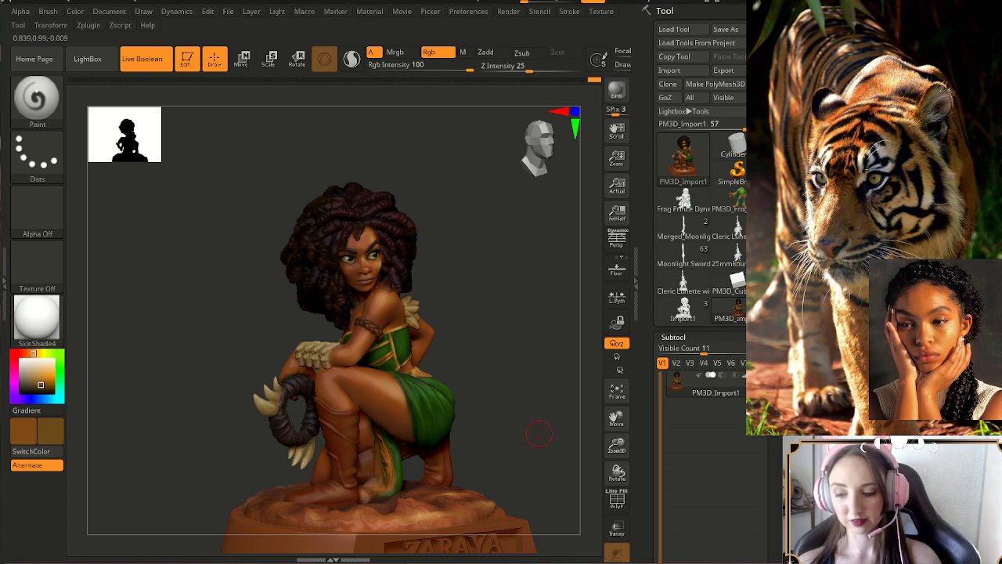
drag(544, 390, 570, 385)
mouse_move(565, 420)
mouse_down()
mouse_move(542, 437)
mouse_move(493, 439)
mouse_move(463, 363)
mouse_up()
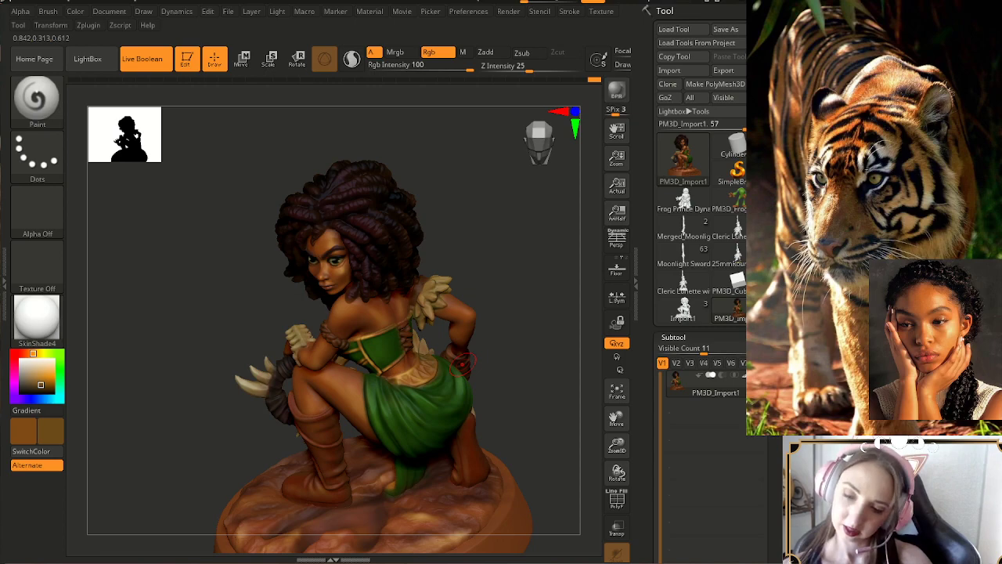
key(c)
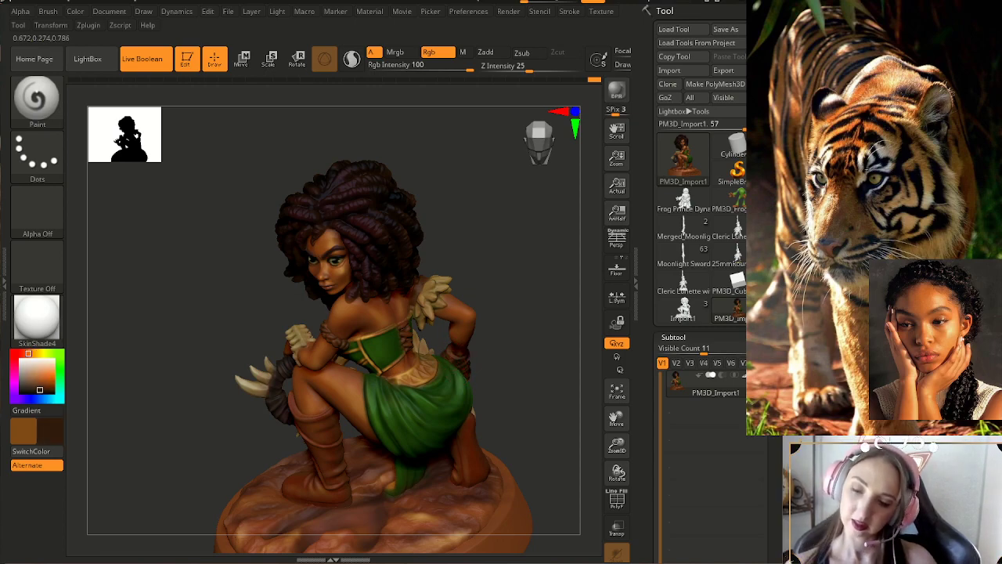
drag(534, 432, 555, 381)
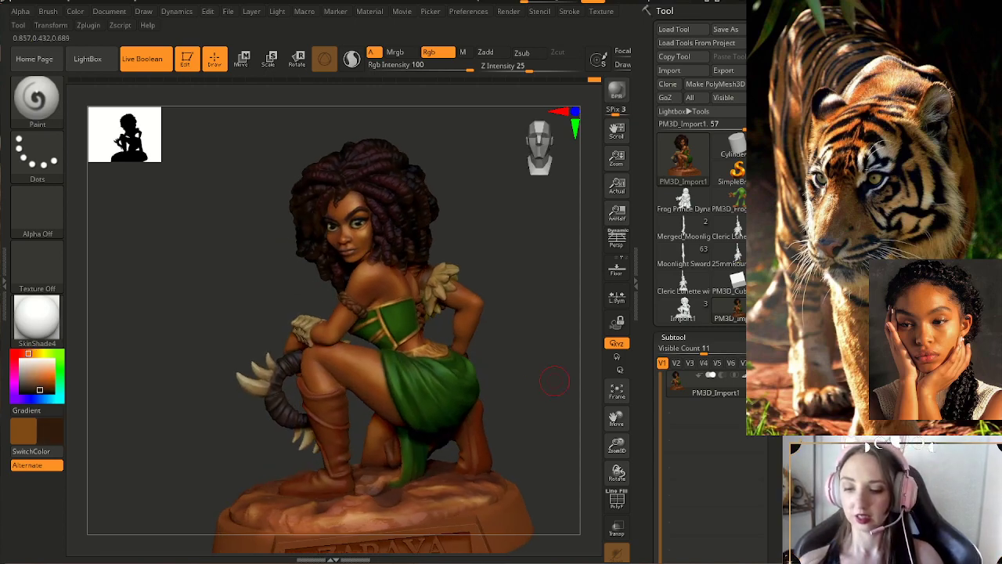
- Mute the sampled dark brown to a greyer tone and shade the rocky ground of the base with a large brush, checking it from several angles
drag(617, 445, 617, 415)
mouse_move(540, 407)
mouse_down()
mouse_move(554, 403)
mouse_move(516, 412)
mouse_move(540, 410)
mouse_move(562, 448)
mouse_move(472, 398)
mouse_up()
key(alt+Tab)
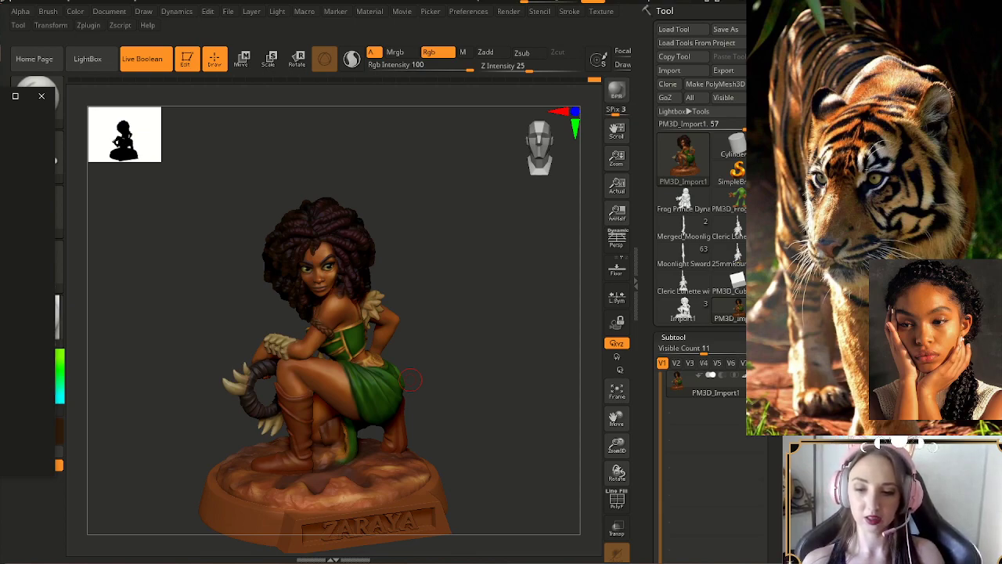
mouse_move(469, 386)
mouse_down()
mouse_move(463, 356)
mouse_move(443, 355)
mouse_move(434, 388)
mouse_move(450, 389)
mouse_move(469, 427)
mouse_up()
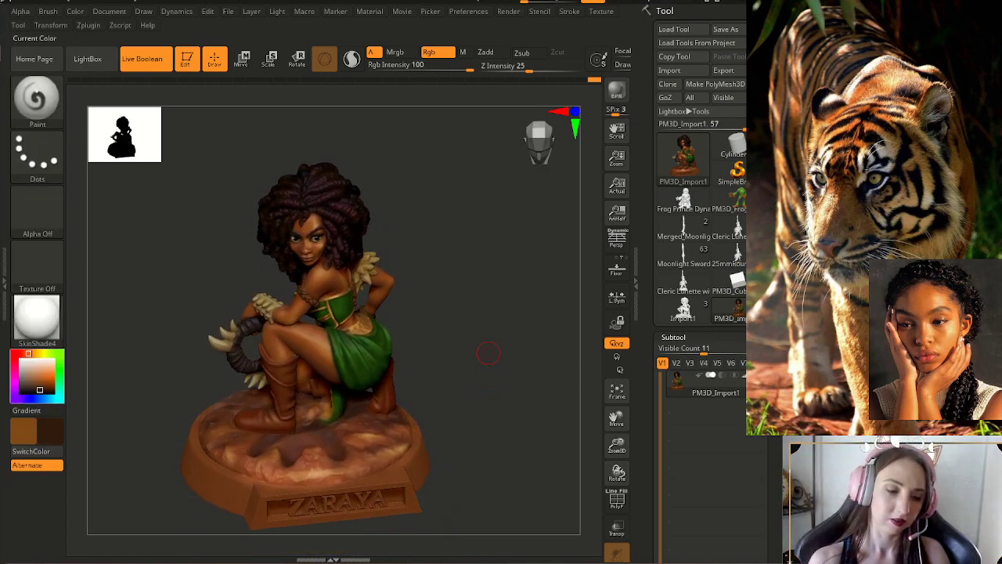
click(34, 386)
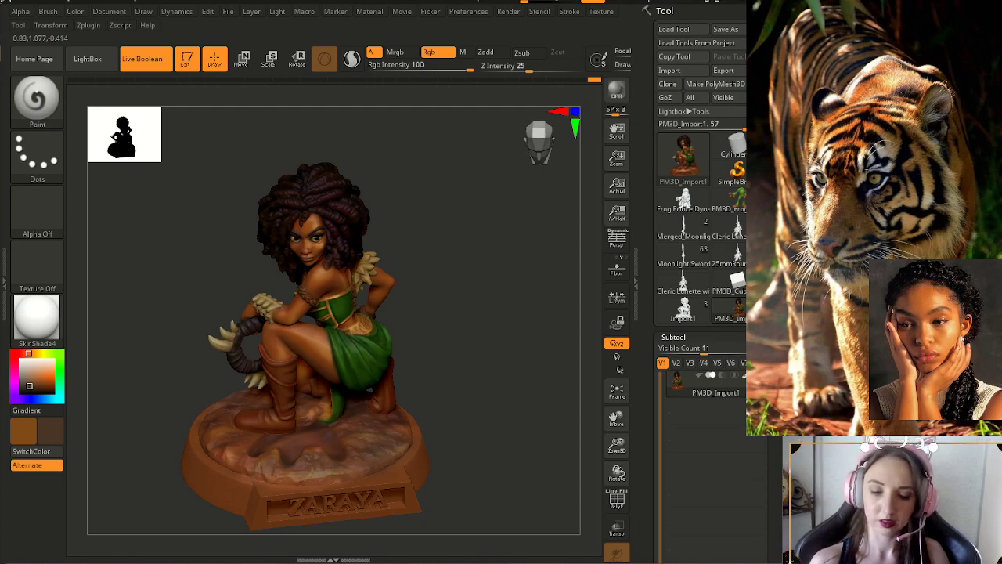
mouse_move(463, 415)
mouse_down()
mouse_move(456, 409)
mouse_move(552, 470)
mouse_up()
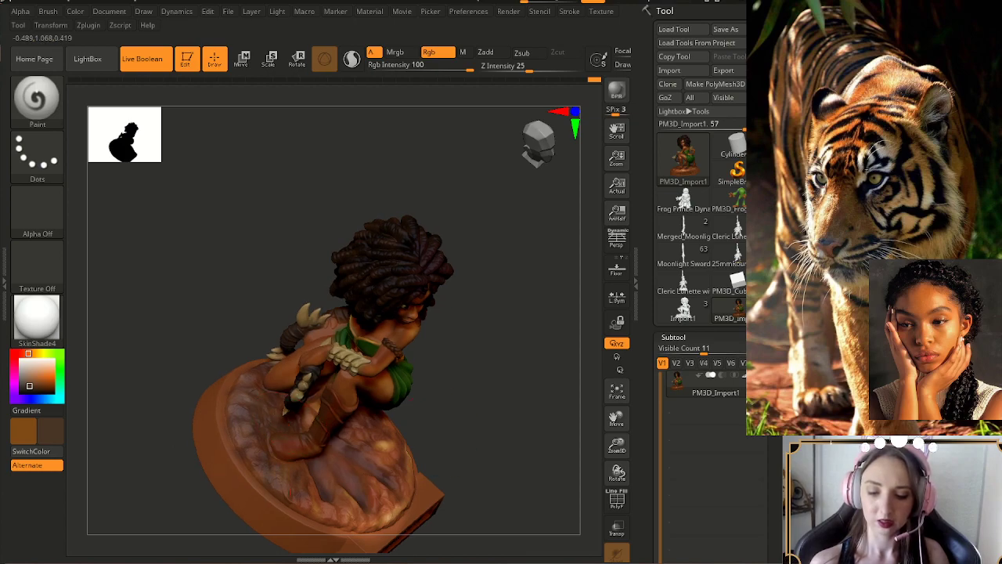
drag(540, 447, 407, 446)
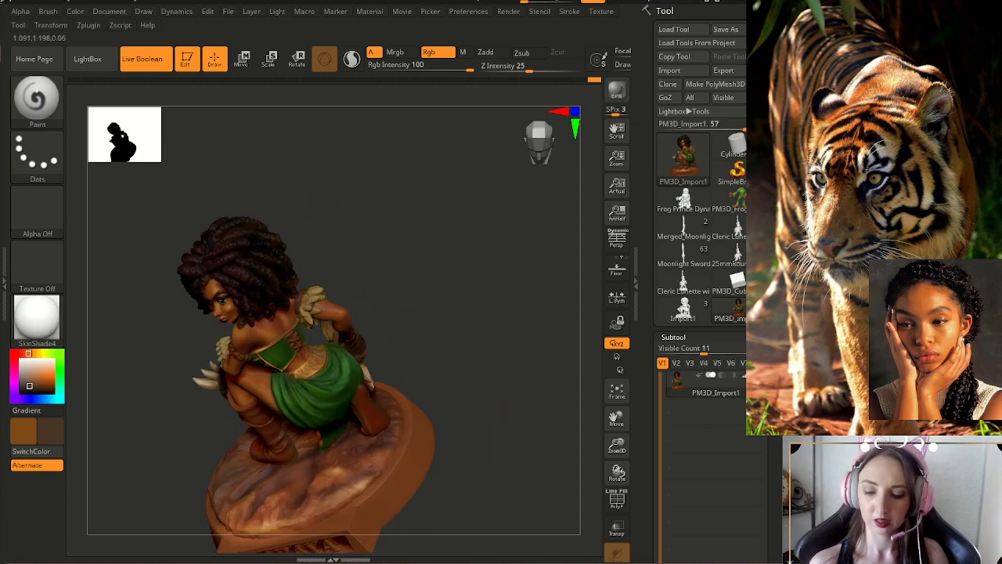
drag(470, 407, 474, 473)
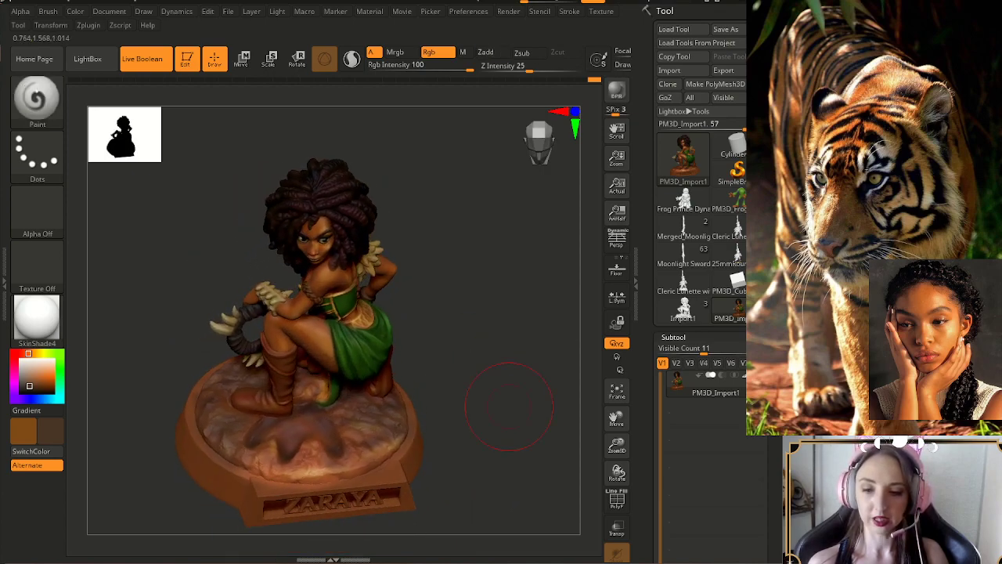
mouse_move(504, 462)
mouse_down()
mouse_move(487, 420)
mouse_move(486, 452)
mouse_up()
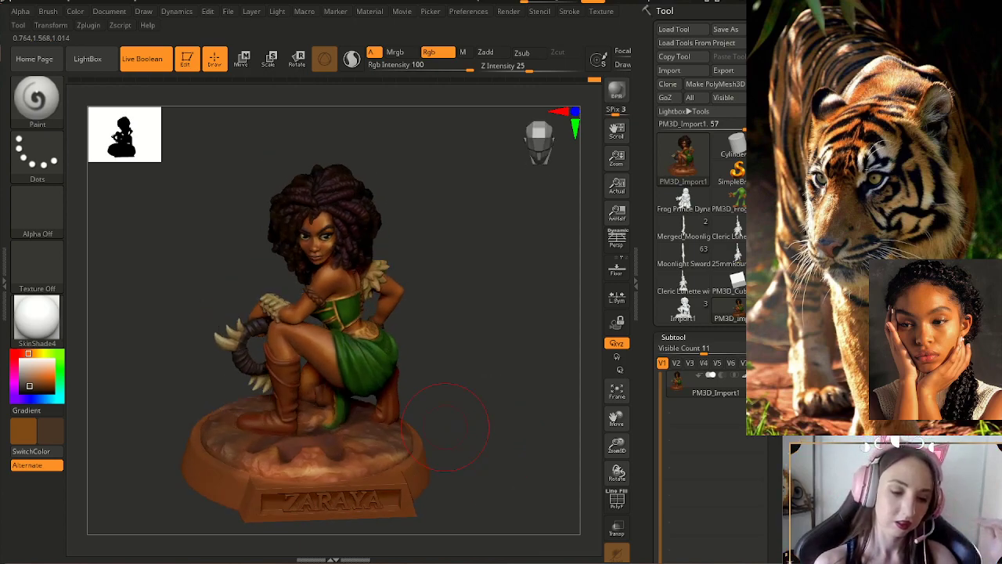
- Mix a deep reddish brown (about red 93, green 38, blue 21) and brush it over the front of the rocky ground
click(44, 383)
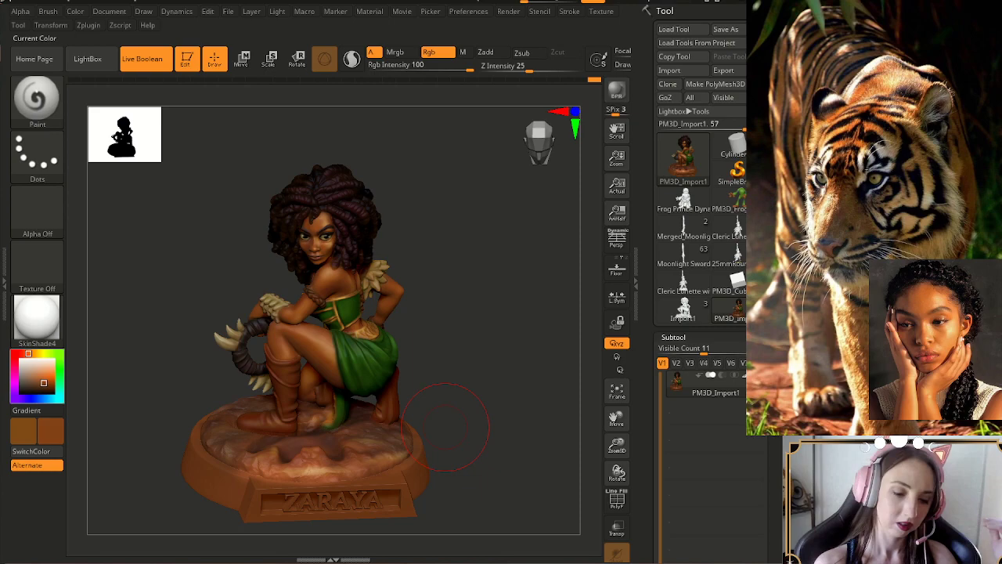
click(23, 353)
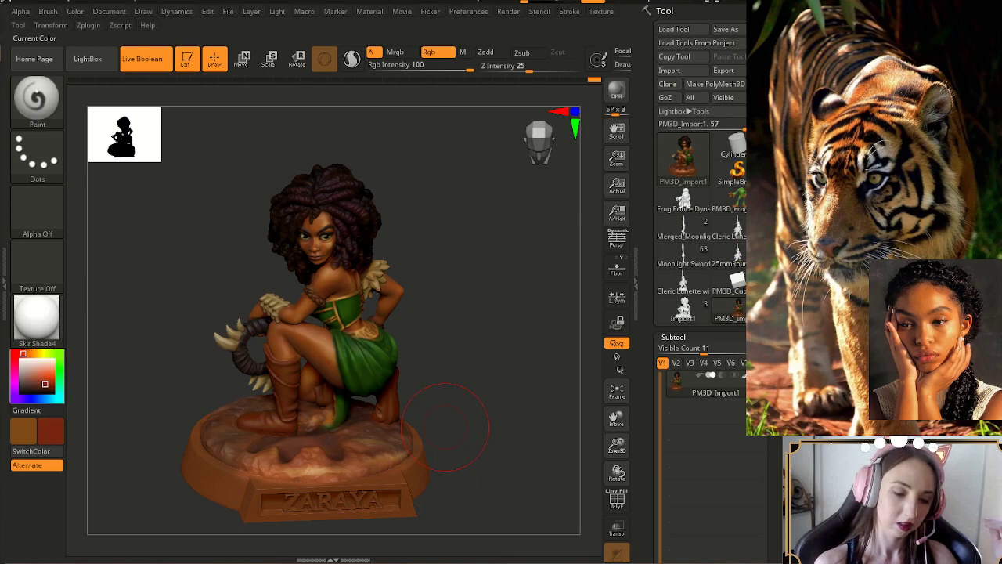
click(42, 386)
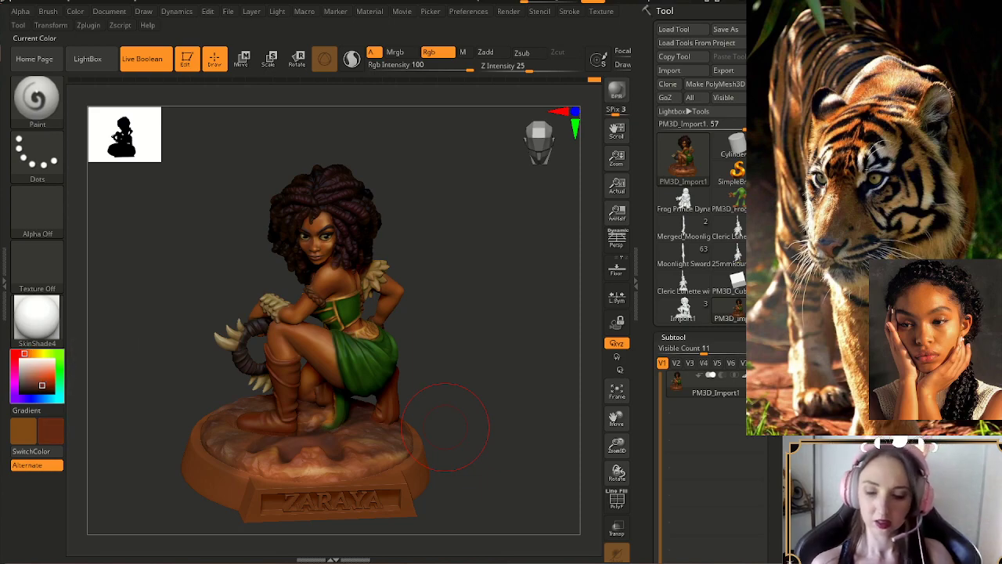
drag(446, 426, 427, 465)
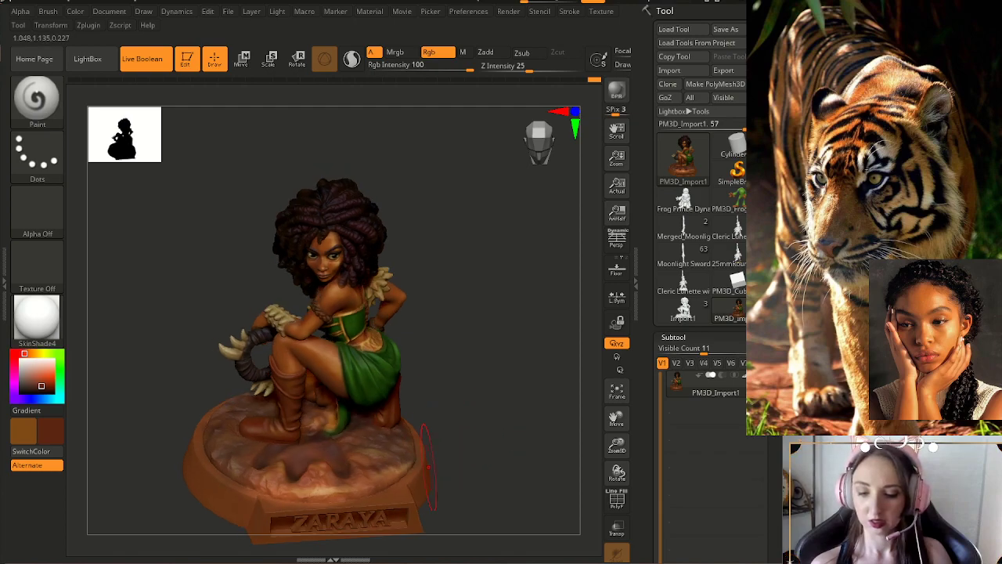
mouse_move(324, 494)
mouse_down()
mouse_move(278, 496)
mouse_move(255, 484)
mouse_up()
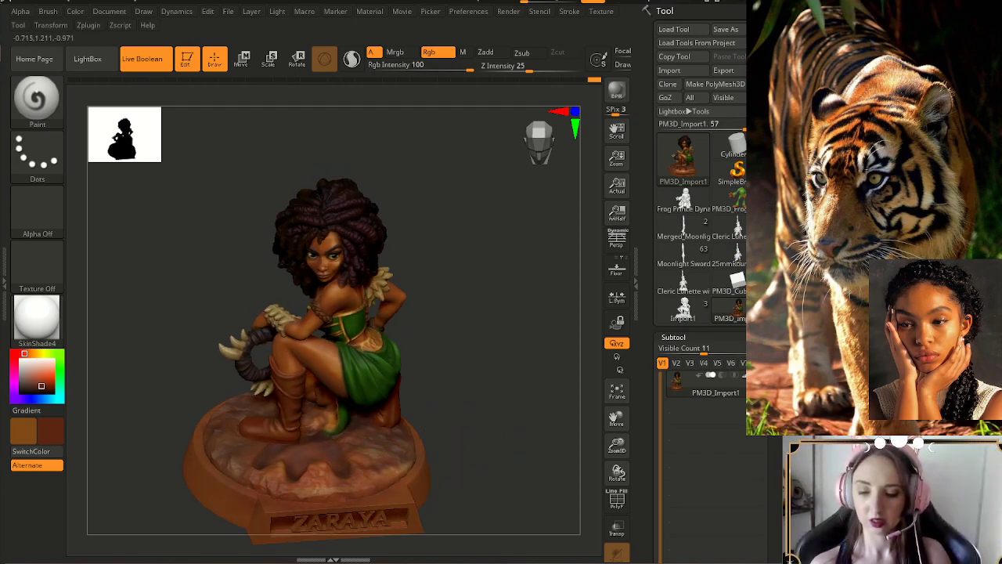
drag(351, 496, 294, 505)
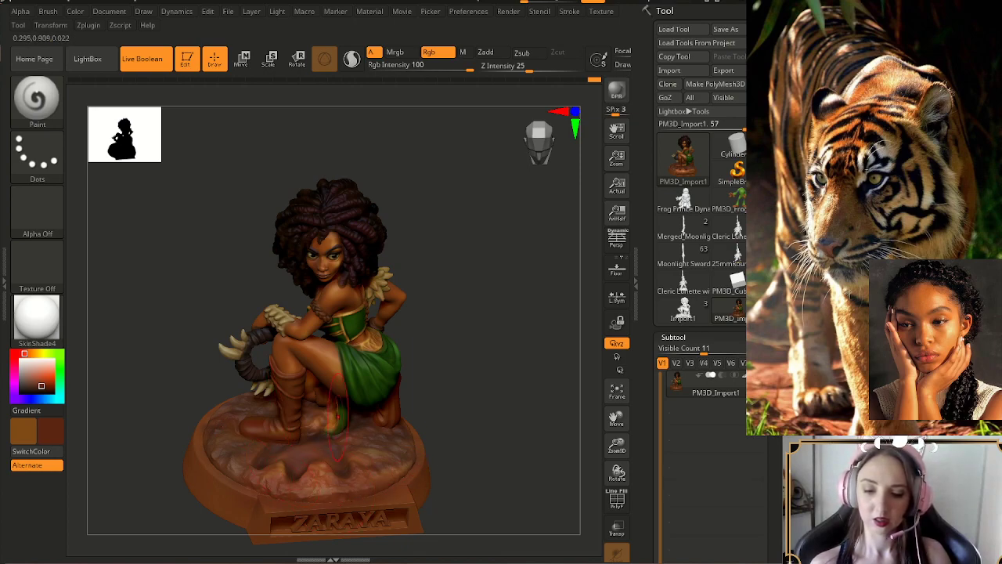
drag(454, 442, 452, 437)
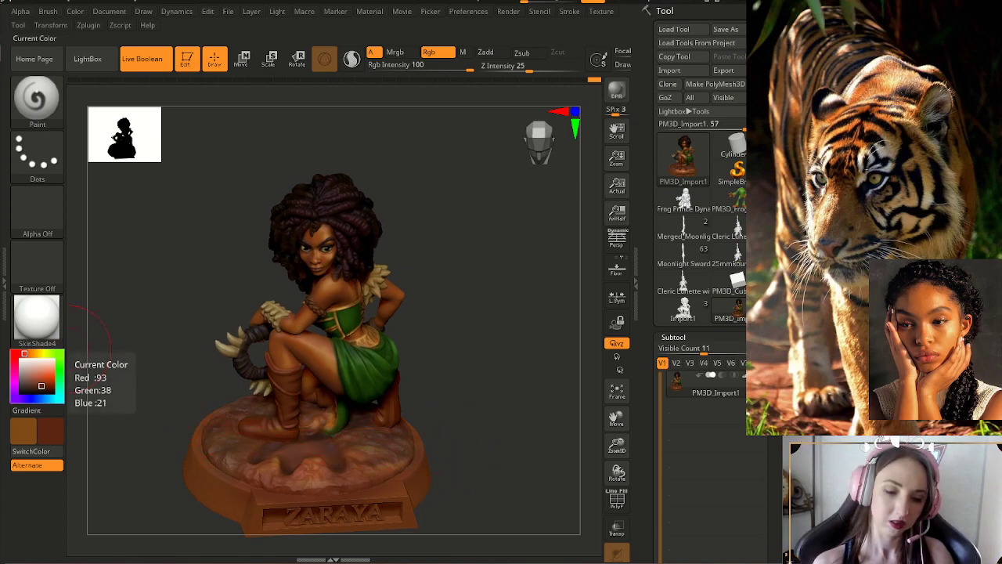
- Mix a lighter orange-brown and highlight the rocky ground around the front ridges and the boots with a smaller brush
drag(41, 386, 40, 382)
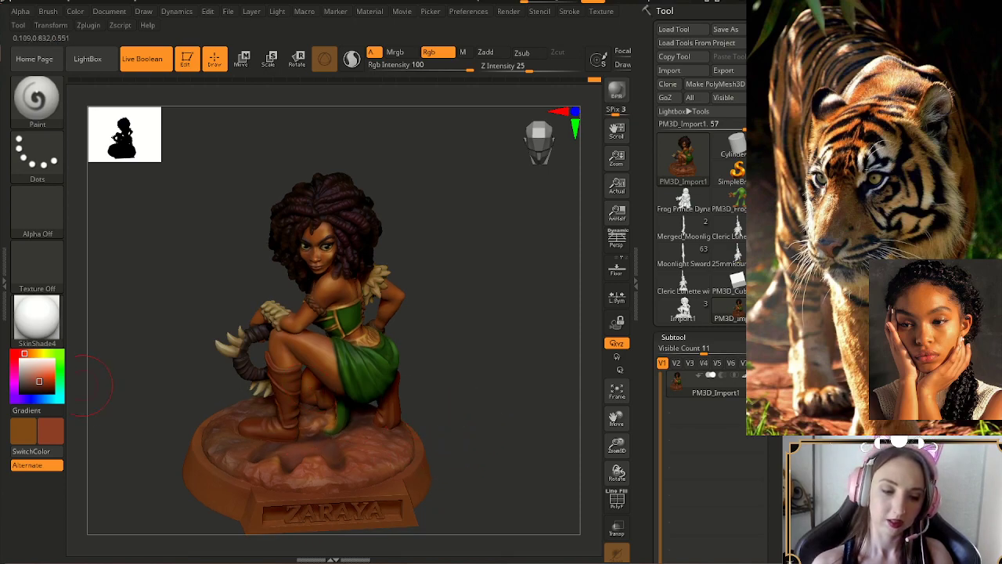
click(29, 353)
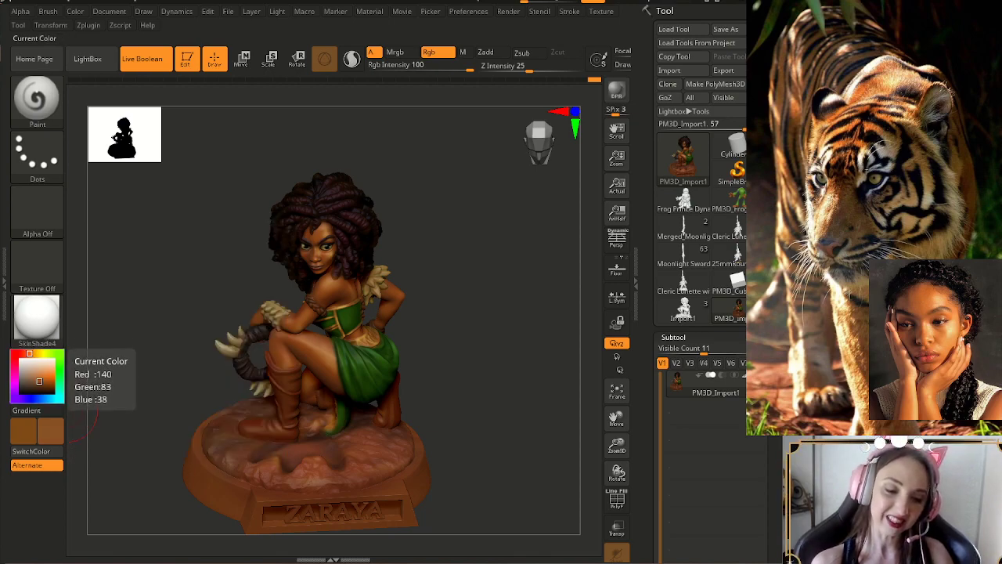
click(26, 353)
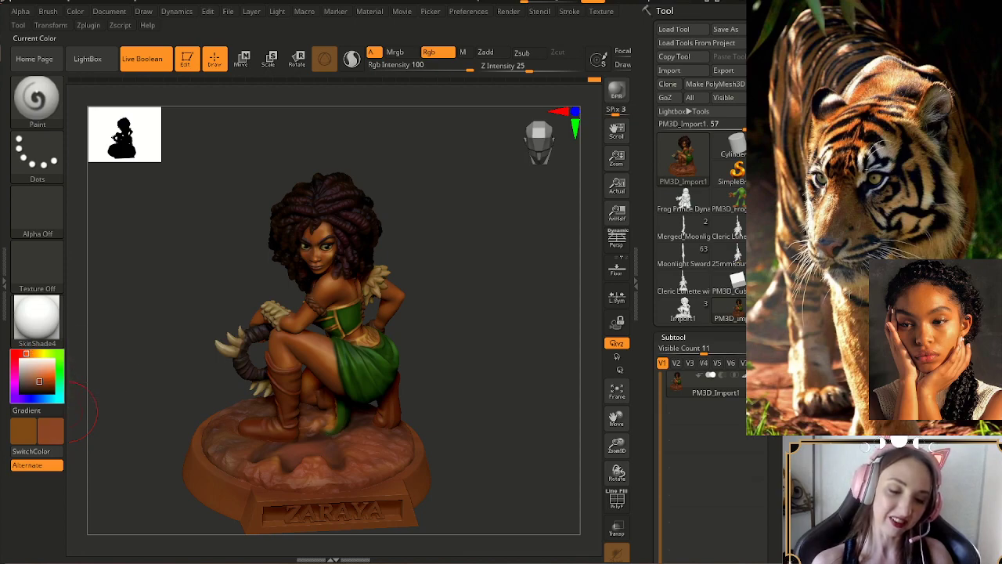
drag(39, 384, 42, 376)
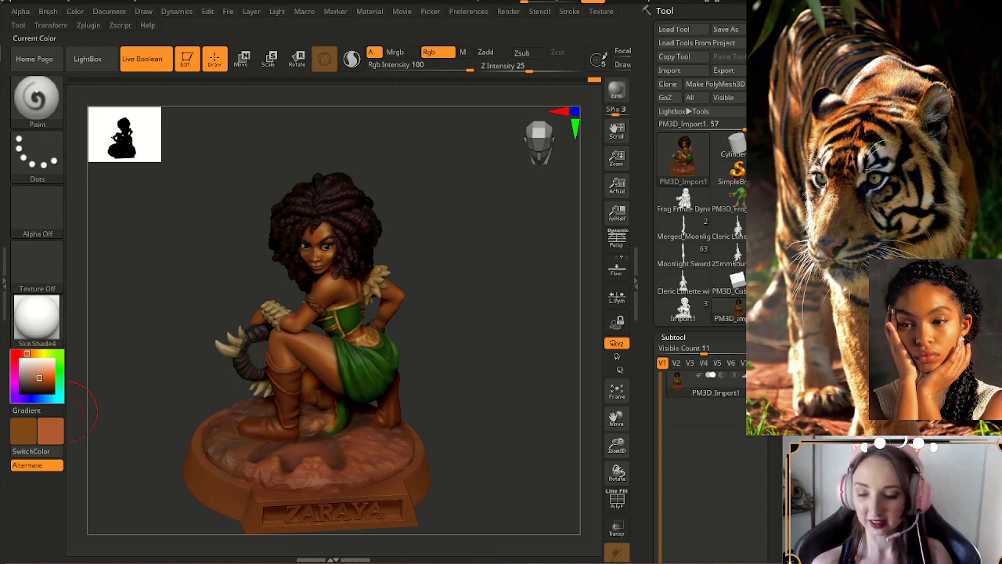
drag(476, 402, 470, 416)
key(s)
drag(373, 446, 363, 447)
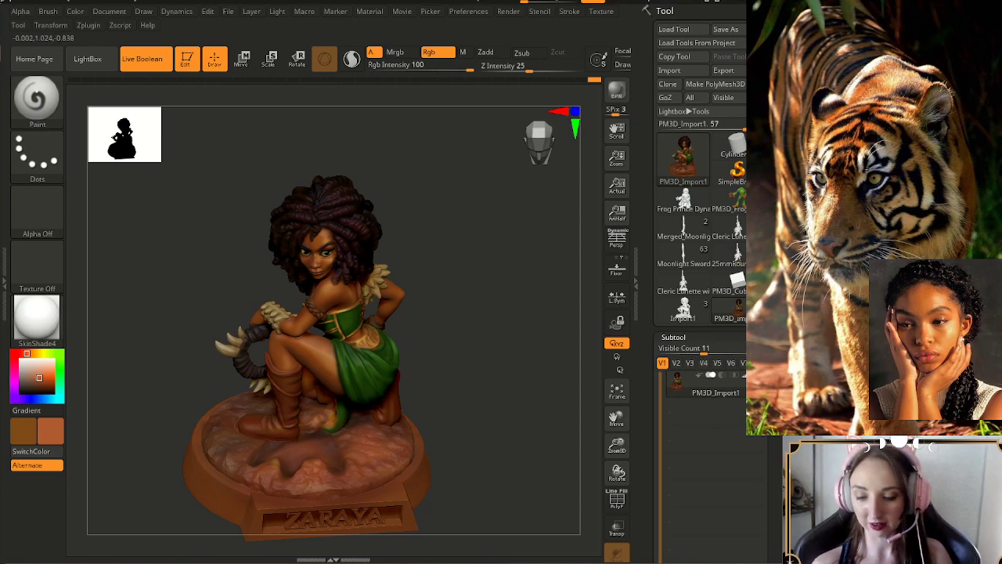
drag(440, 423, 457, 429)
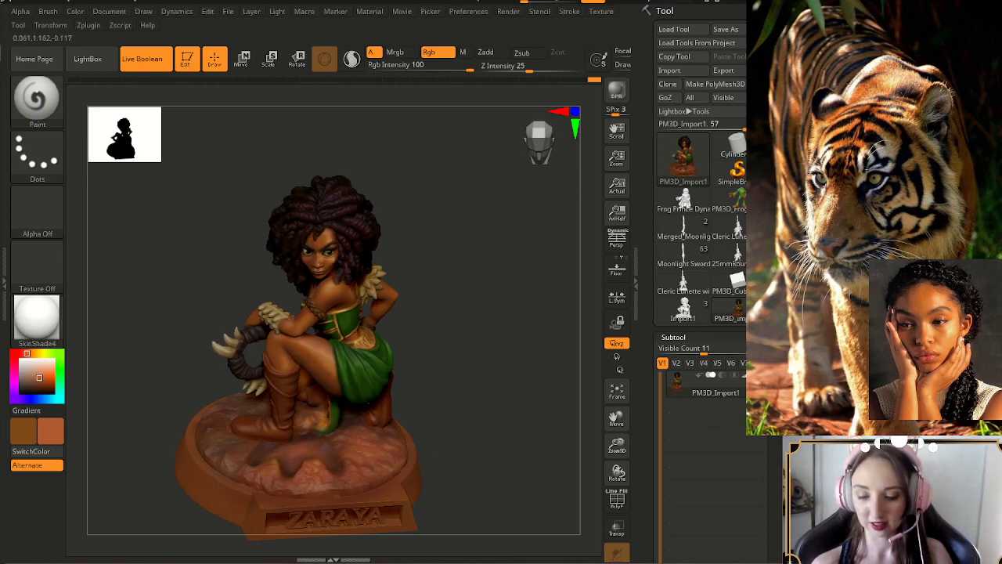
mouse_move(464, 438)
mouse_down()
mouse_move(440, 439)
mouse_move(455, 440)
mouse_up()
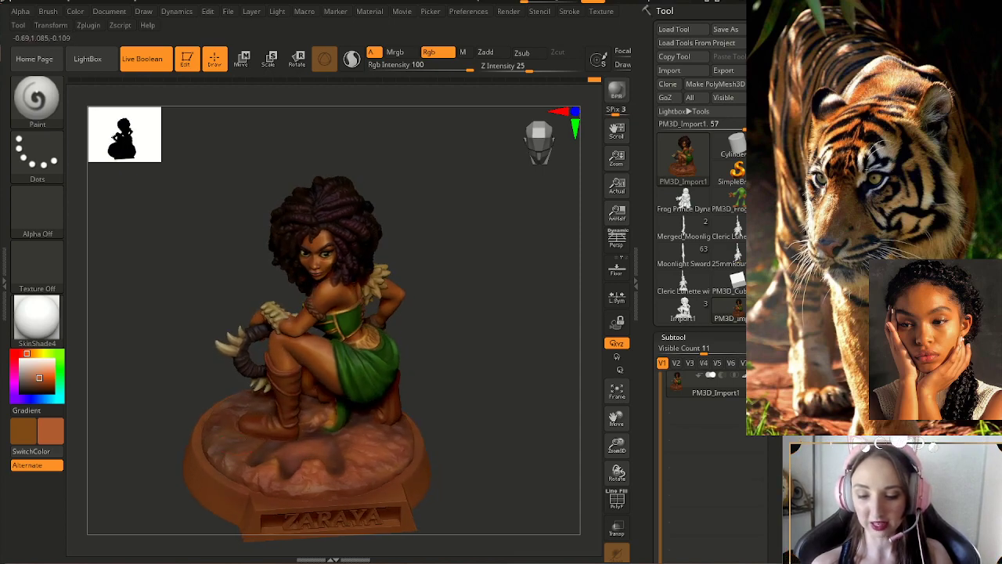
right_drag(252, 459, 360, 449)
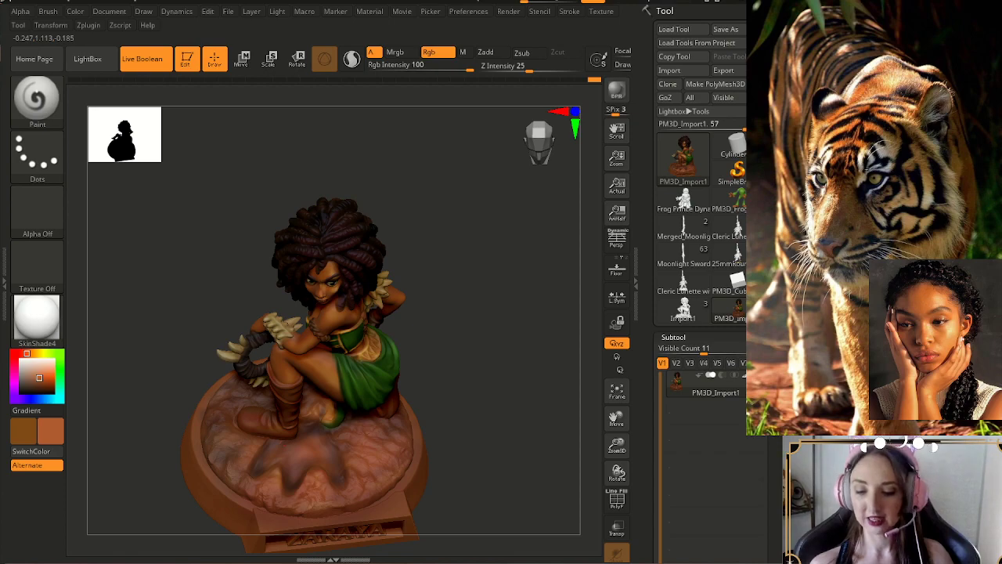
mouse_move(427, 461)
right_down()
mouse_move(422, 415)
mouse_move(419, 436)
mouse_move(445, 427)
mouse_move(450, 403)
mouse_move(447, 423)
mouse_move(435, 384)
mouse_move(458, 394)
mouse_move(446, 433)
right_up()
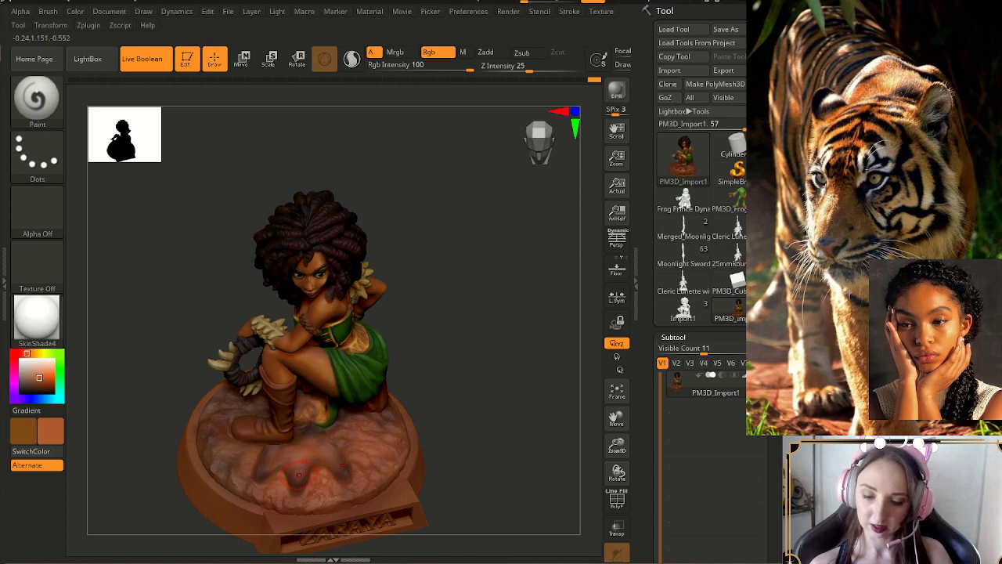
- Sample darker and mid browns from the rocky ground and deepen the hollows and ridges in front of the kneeling figure
key(c)
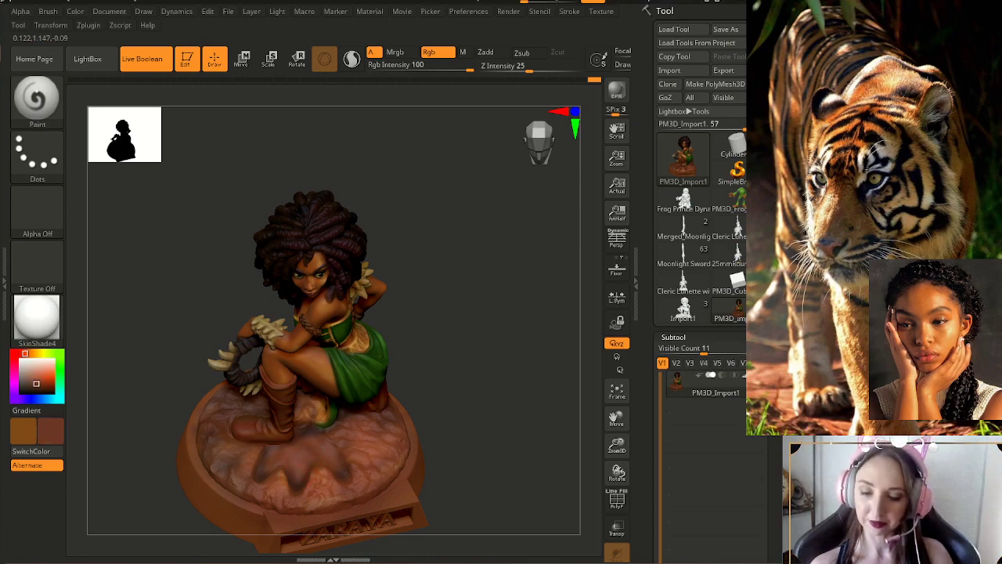
mouse_move(462, 460)
mouse_down()
mouse_move(448, 449)
mouse_move(446, 422)
mouse_move(474, 430)
mouse_move(493, 460)
mouse_up()
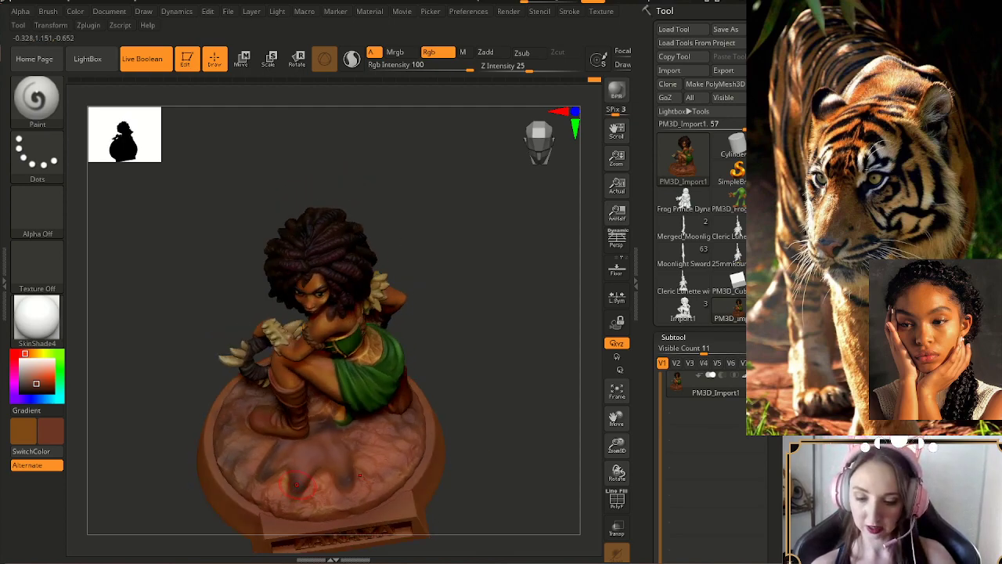
key(c)
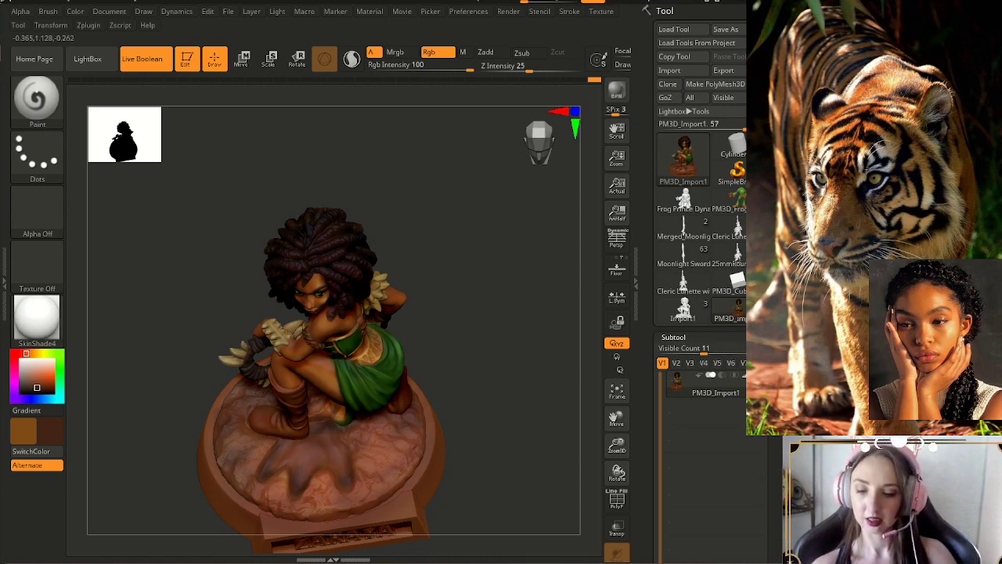
mouse_move(506, 454)
mouse_down()
mouse_move(500, 425)
mouse_move(548, 443)
mouse_move(525, 482)
mouse_move(501, 466)
mouse_move(480, 440)
mouse_move(479, 394)
mouse_move(511, 444)
mouse_move(434, 340)
mouse_up()
mouse_move(540, 372)
mouse_down()
mouse_move(521, 347)
mouse_move(534, 380)
mouse_move(527, 391)
mouse_move(401, 444)
mouse_move(376, 429)
mouse_move(313, 435)
mouse_up()
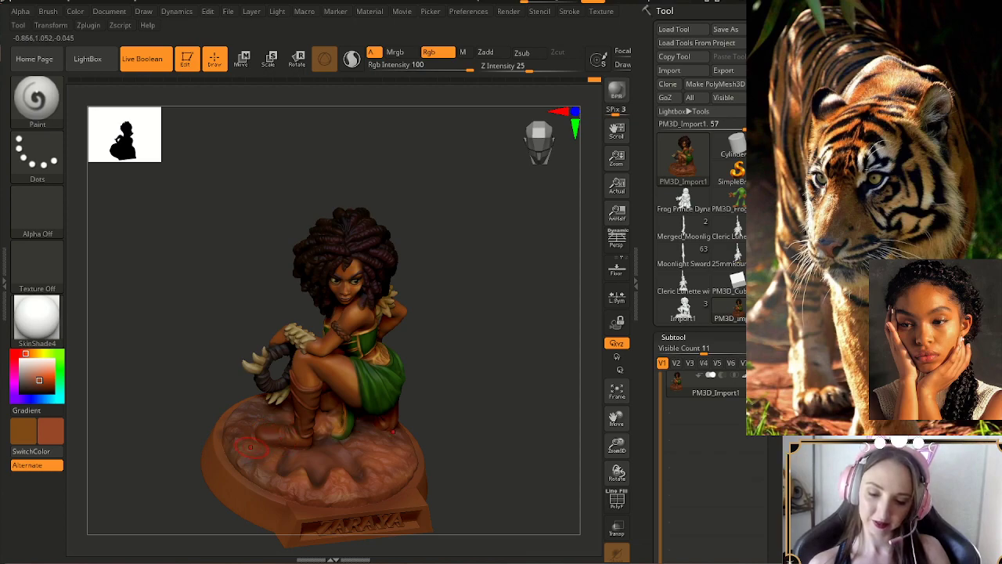
key(c)
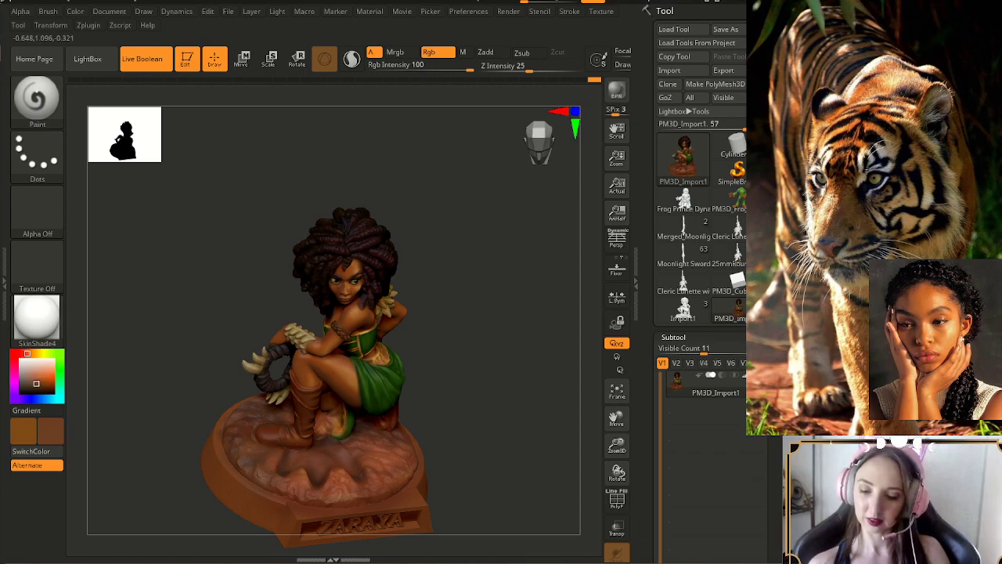
drag(463, 418, 358, 454)
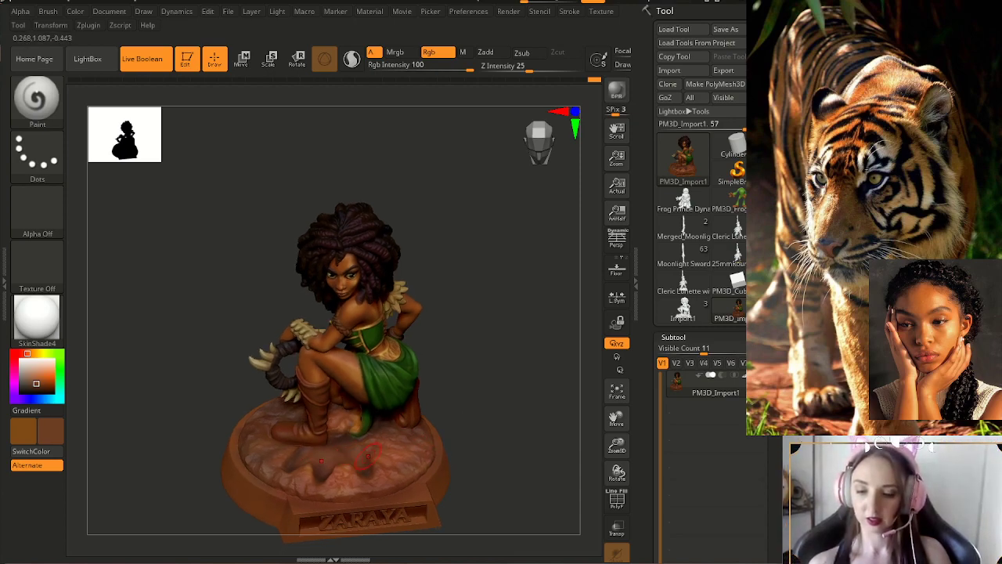
mouse_move(494, 415)
mouse_down()
mouse_move(514, 407)
mouse_move(487, 425)
mouse_move(508, 433)
mouse_move(470, 420)
mouse_move(475, 444)
mouse_move(458, 440)
mouse_up()
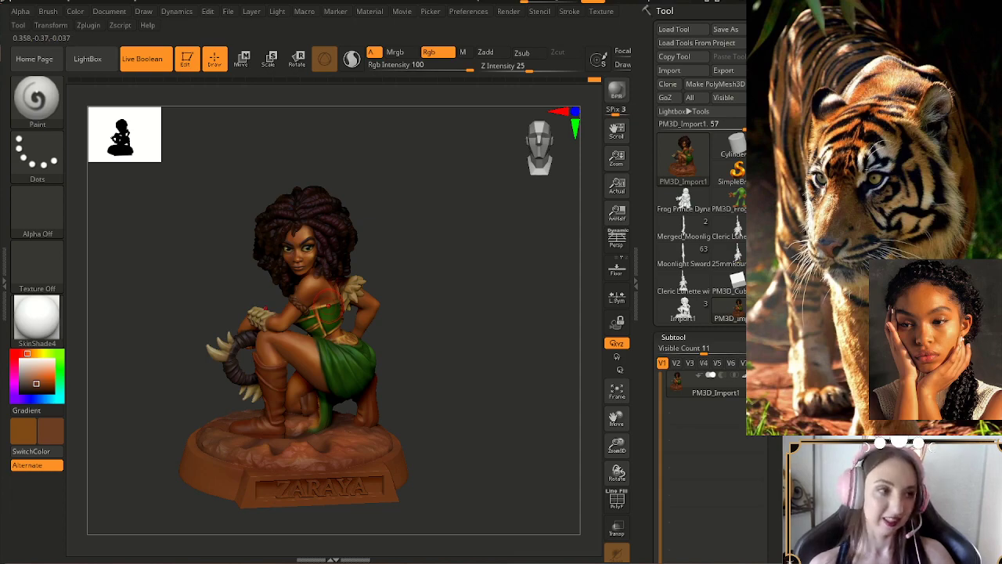
- Sample the gold of the bodice trim and paint the front of the ZARAYA nameplate with it
key(c)
drag(408, 302, 403, 301)
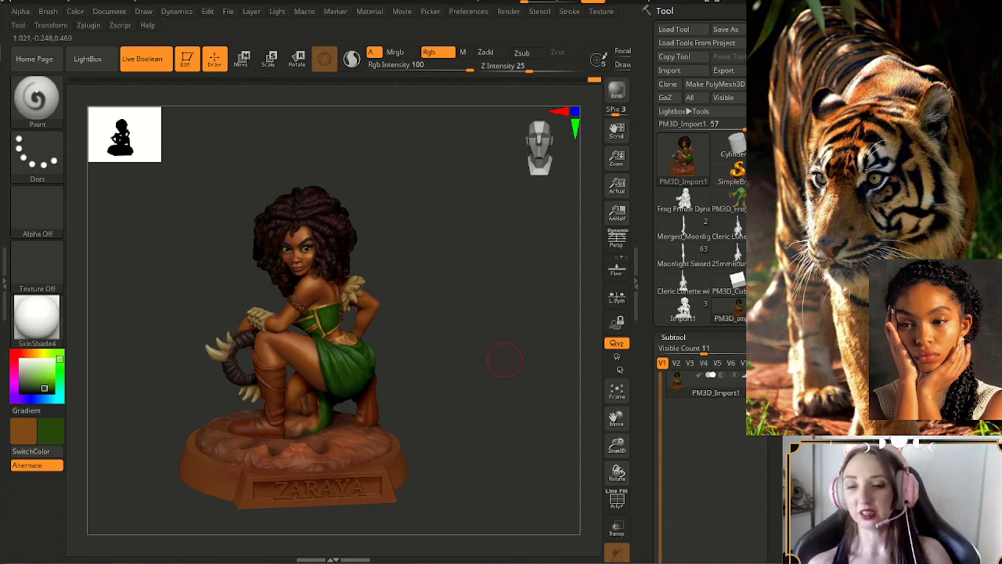
mouse_move(505, 360)
alt+mouse_down()
mouse_move(507, 321)
mouse_move(507, 403)
alt+mouse_up()
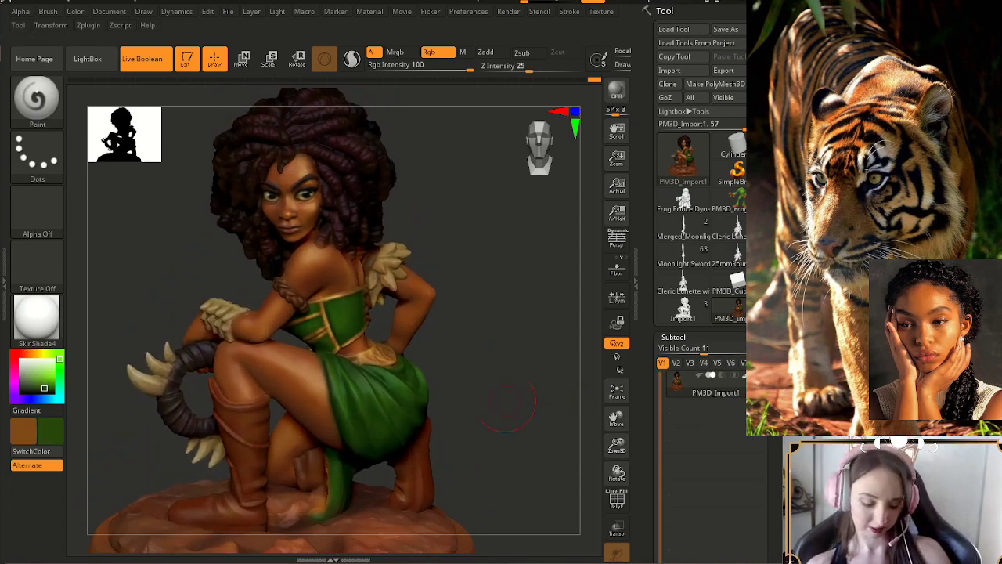
key(c)
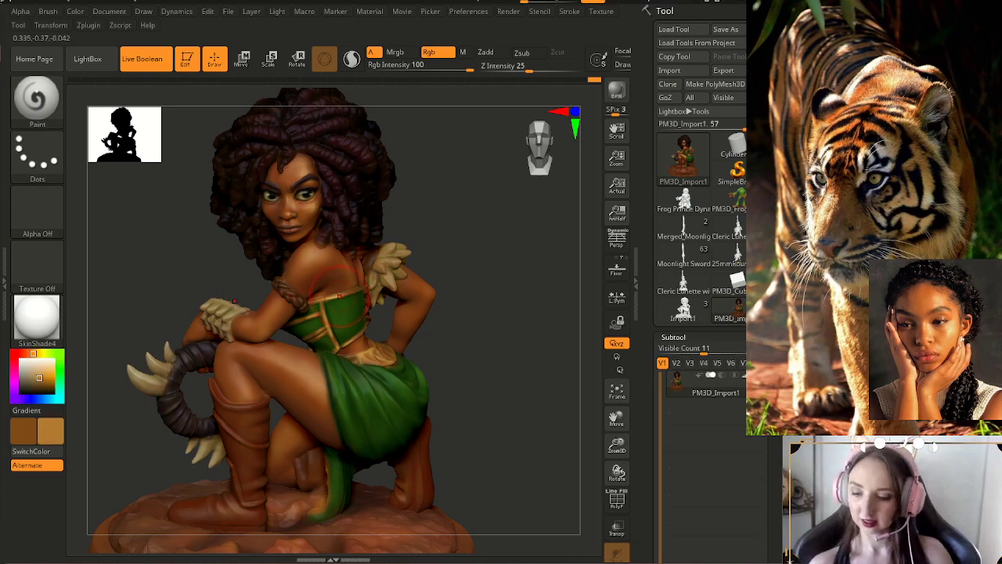
key(s)
drag(493, 439, 484, 440)
alt+drag(586, 454, 580, 357)
key(s)
mouse_move(340, 480)
mouse_down()
mouse_move(400, 482)
mouse_move(401, 464)
mouse_move(337, 472)
mouse_move(383, 465)
mouse_up()
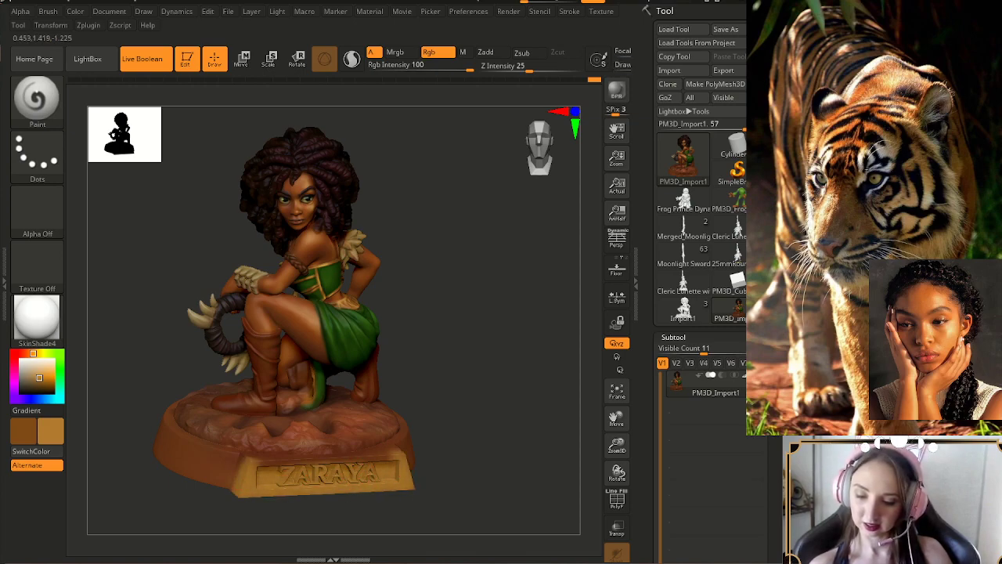
- Extend the gold over the nameplate's upper ledge, ends and underside, checking the base from above, below and the front
mouse_move(462, 439)
mouse_down()
mouse_move(495, 435)
mouse_move(468, 445)
mouse_move(456, 478)
mouse_up()
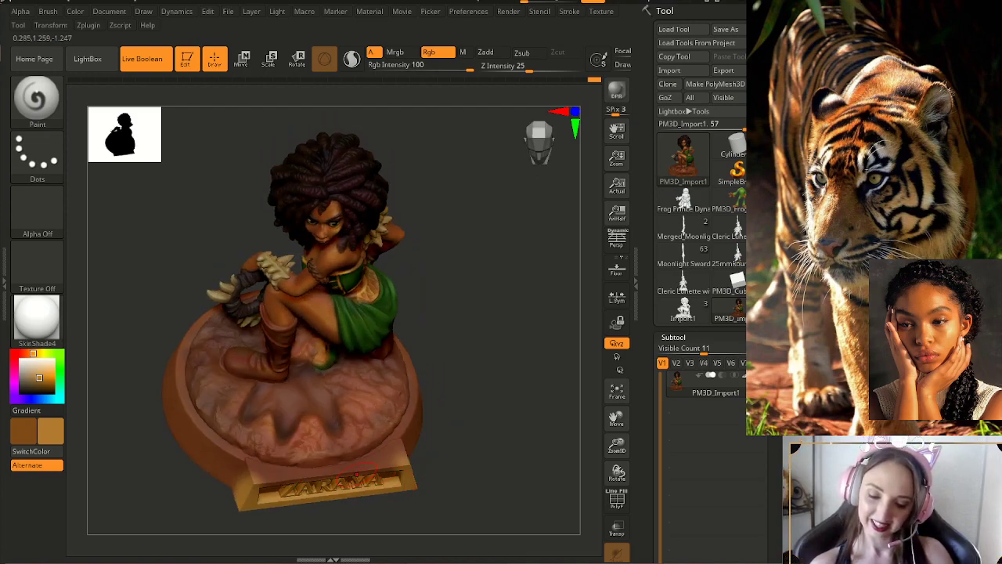
mouse_move(379, 464)
mouse_down()
mouse_move(283, 473)
mouse_move(247, 461)
mouse_up()
drag(392, 463, 376, 452)
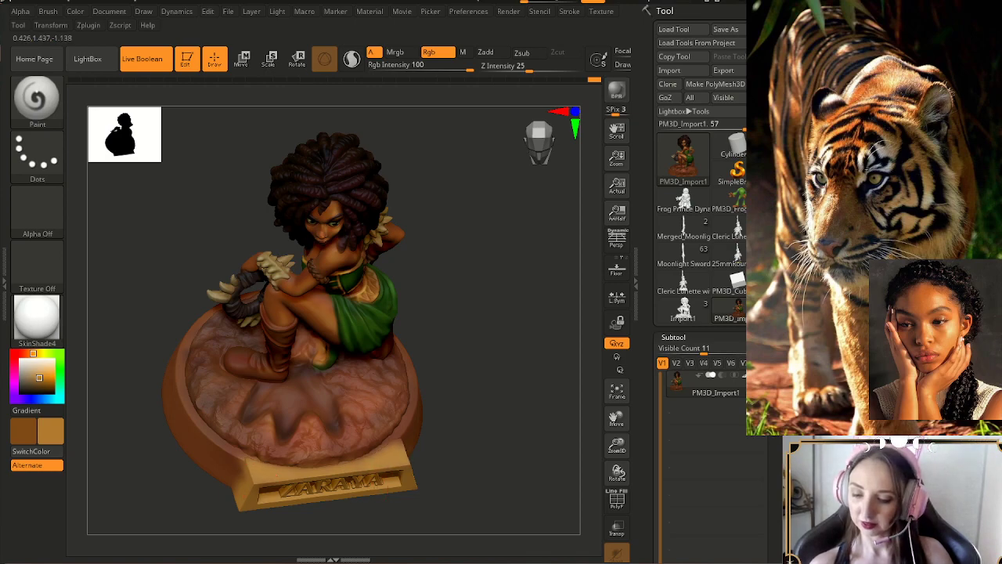
mouse_move(465, 477)
mouse_down()
mouse_move(374, 475)
mouse_move(413, 461)
mouse_move(413, 448)
mouse_move(478, 430)
mouse_up()
alt+drag(520, 349, 436, 235)
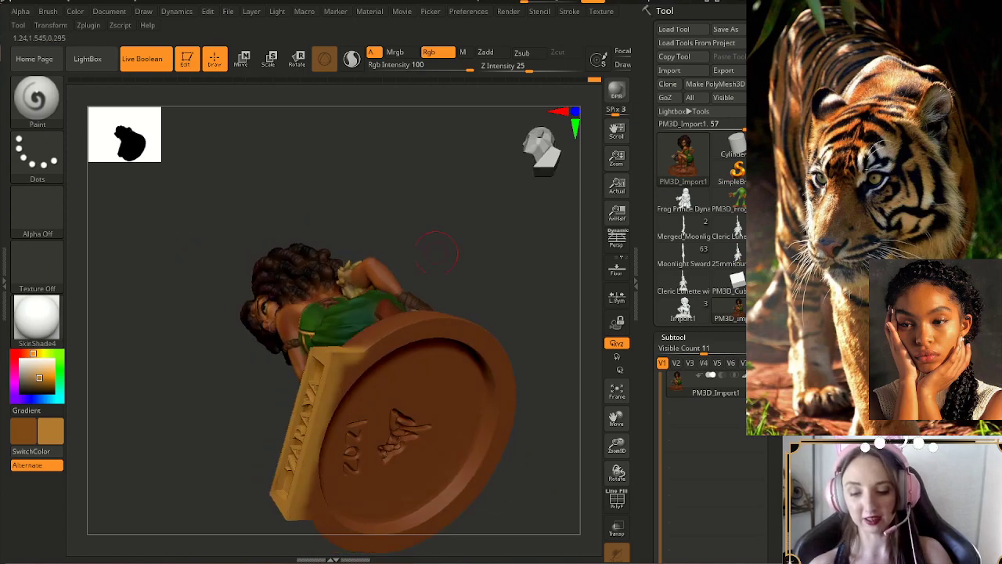
mouse_move(307, 488)
mouse_down()
mouse_move(311, 513)
mouse_move(317, 468)
mouse_up()
mouse_move(576, 385)
mouse_down()
mouse_move(497, 474)
mouse_move(520, 466)
mouse_up()
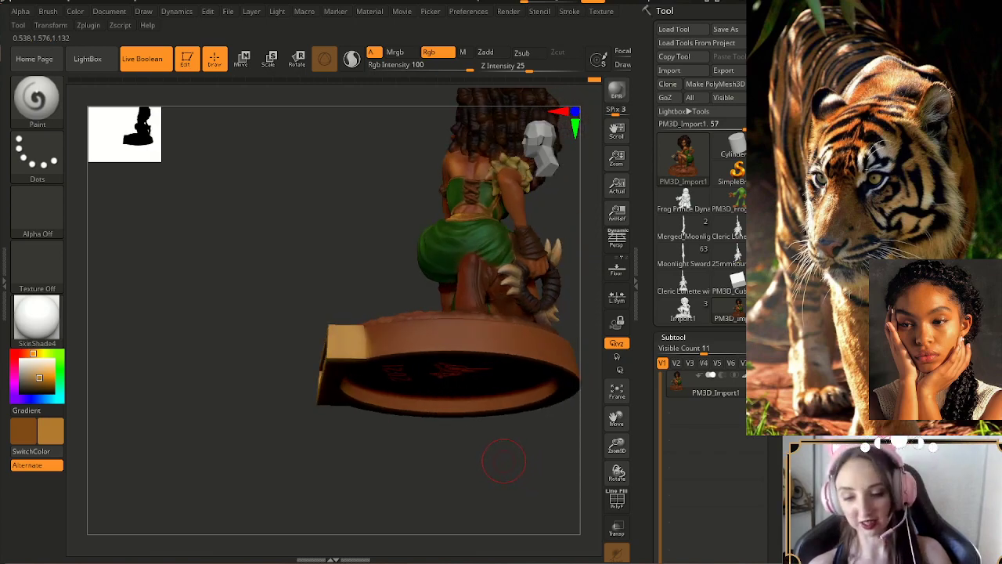
drag(505, 464, 353, 474)
alt+drag(512, 428, 587, 491)
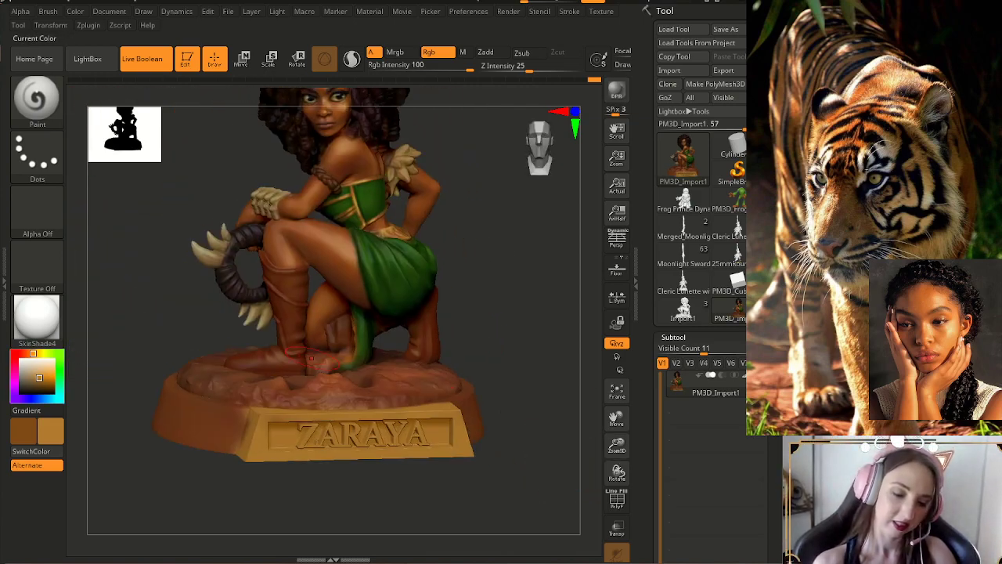
- Choose a near-black colour and paint the base's outer rim beside the ZARAYA nameplate, adjusting the brush size as needed
click(21, 391)
click(21, 389)
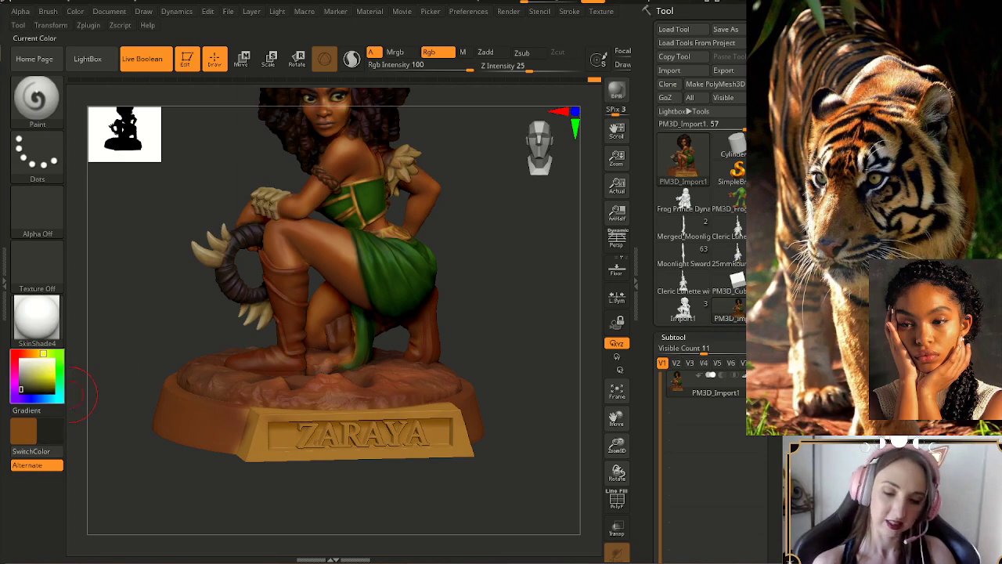
drag(161, 470, 264, 487)
key(s)
drag(229, 438, 276, 440)
drag(247, 482, 307, 415)
mouse_move(304, 404)
mouse_down()
mouse_move(337, 407)
mouse_move(308, 435)
mouse_move(290, 429)
mouse_move(282, 405)
mouse_move(250, 411)
mouse_move(207, 386)
mouse_move(176, 350)
mouse_move(169, 314)
mouse_move(188, 356)
mouse_move(213, 356)
mouse_move(244, 385)
mouse_move(280, 391)
mouse_up()
key(s)
click(324, 430)
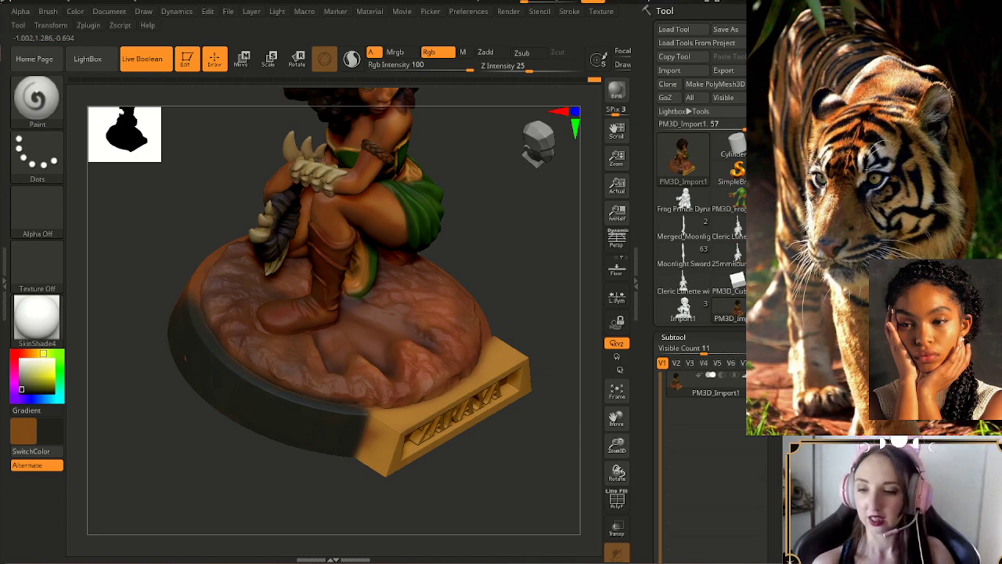
- Extend the near-black around the rim from the nameplate's opposite end toward the back of the base
drag(516, 454, 361, 446)
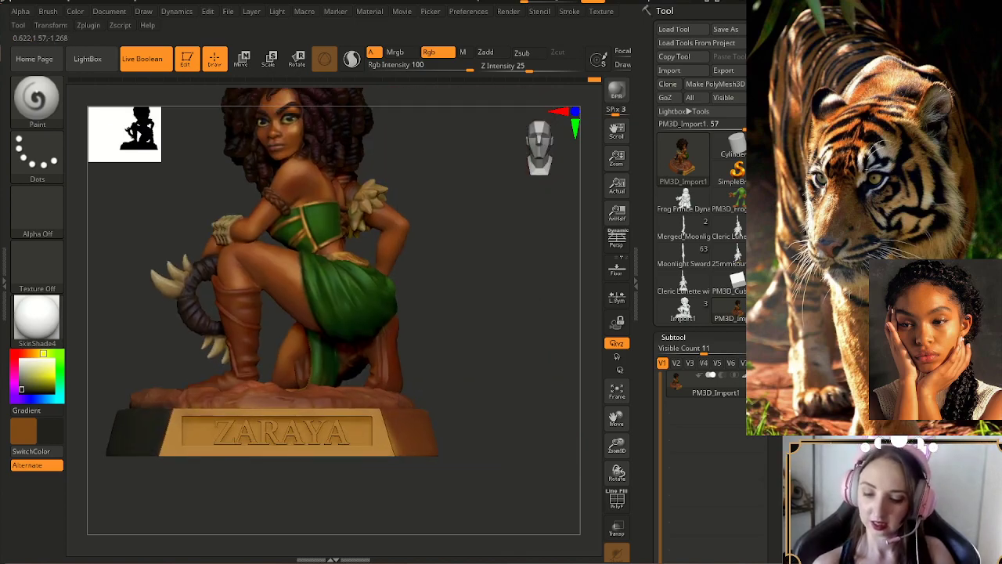
mouse_move(509, 446)
mouse_down()
mouse_move(423, 486)
mouse_move(375, 468)
mouse_move(348, 479)
mouse_move(372, 438)
mouse_move(422, 422)
mouse_move(451, 469)
mouse_move(439, 443)
mouse_up()
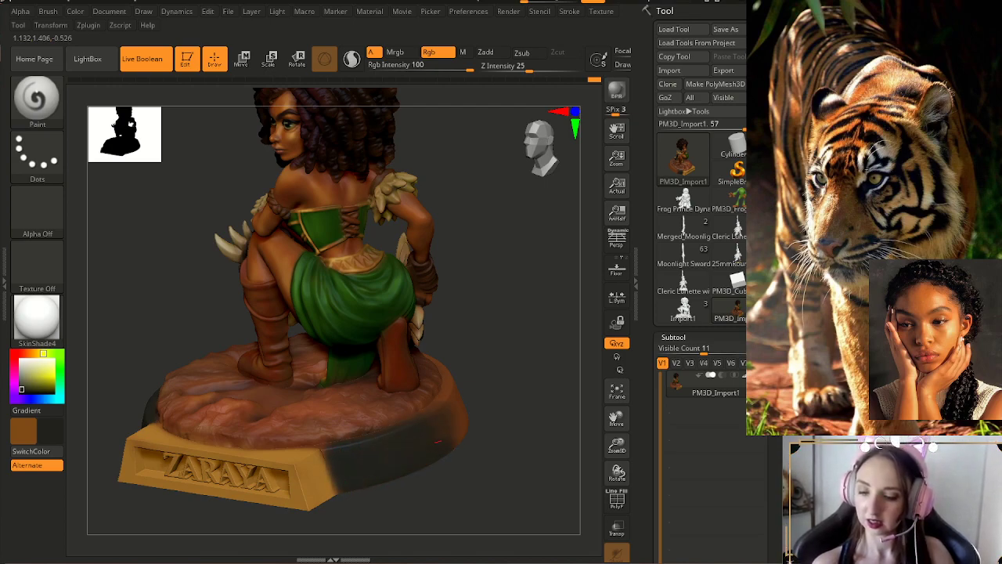
alt+drag(509, 446, 423, 445)
drag(509, 454, 407, 477)
mouse_move(417, 418)
mouse_down()
mouse_move(440, 398)
mouse_move(398, 395)
mouse_move(414, 379)
mouse_up()
drag(490, 425, 532, 462)
drag(444, 371, 441, 358)
drag(420, 399, 389, 417)
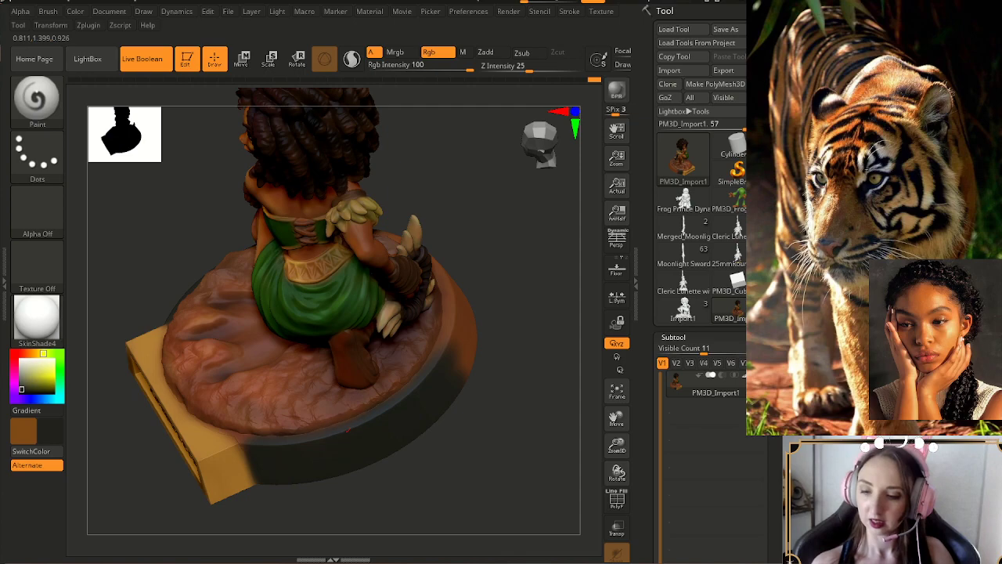
- Cover the remaining brown at the back of the rim with near-black and check the base all round
drag(466, 358, 464, 302)
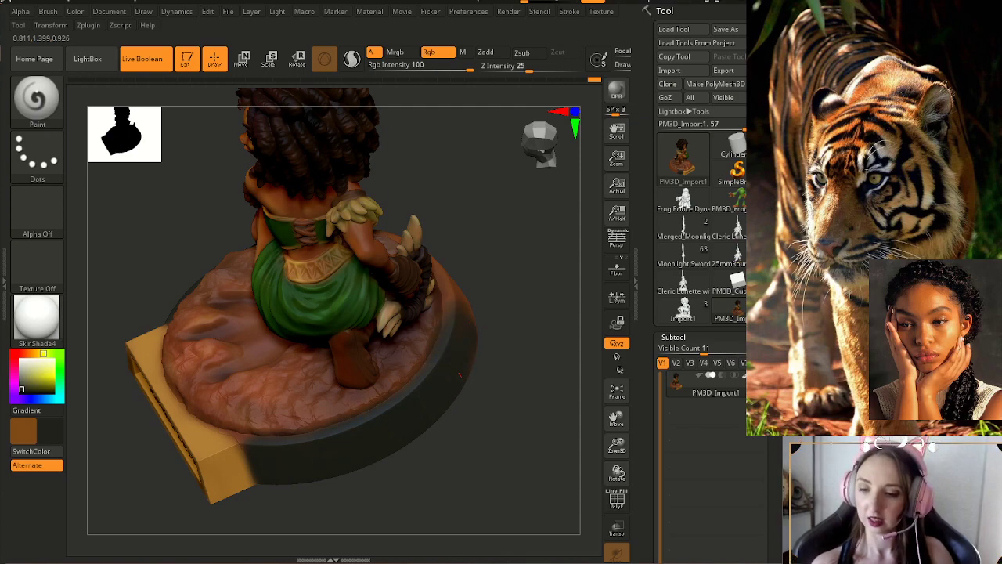
mouse_move(529, 395)
mouse_down()
mouse_move(396, 290)
mouse_move(403, 294)
mouse_move(359, 366)
mouse_move(402, 243)
mouse_up()
mouse_move(469, 227)
mouse_down()
mouse_move(400, 276)
mouse_move(381, 304)
mouse_move(379, 262)
mouse_move(364, 340)
mouse_move(335, 370)
mouse_up()
drag(469, 408, 470, 313)
drag(617, 447, 617, 399)
alt+drag(501, 337, 521, 438)
mouse_move(454, 478)
mouse_down()
mouse_move(541, 438)
mouse_move(530, 462)
mouse_move(450, 478)
mouse_move(385, 466)
mouse_move(395, 513)
mouse_move(423, 515)
mouse_move(468, 447)
mouse_up()
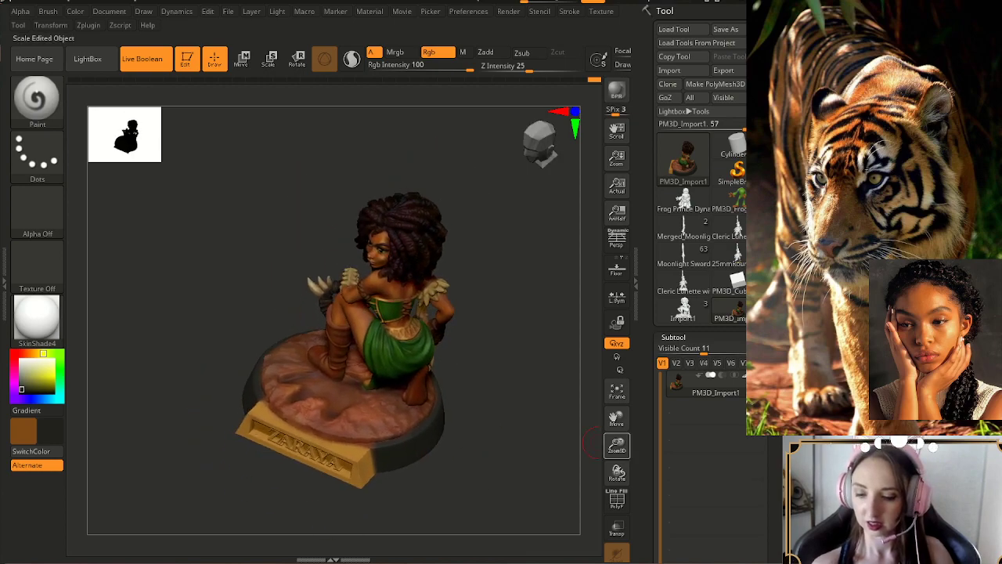
- Sample the nameplate's gold with a smaller brush and clean up the plate's edges where they meet the dark rim
drag(617, 446, 617, 501)
alt+drag(532, 513, 524, 391)
key(s)
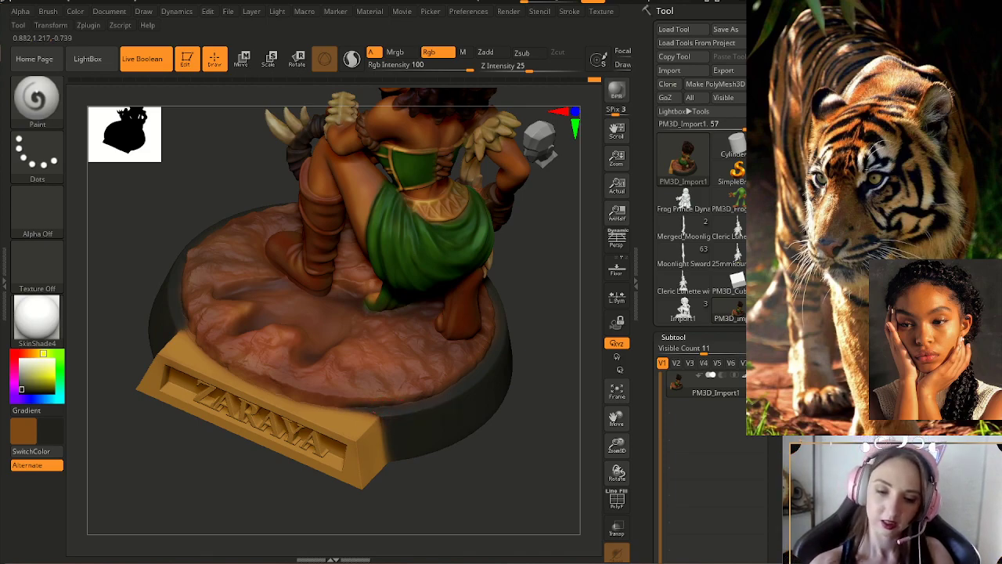
drag(443, 478, 509, 473)
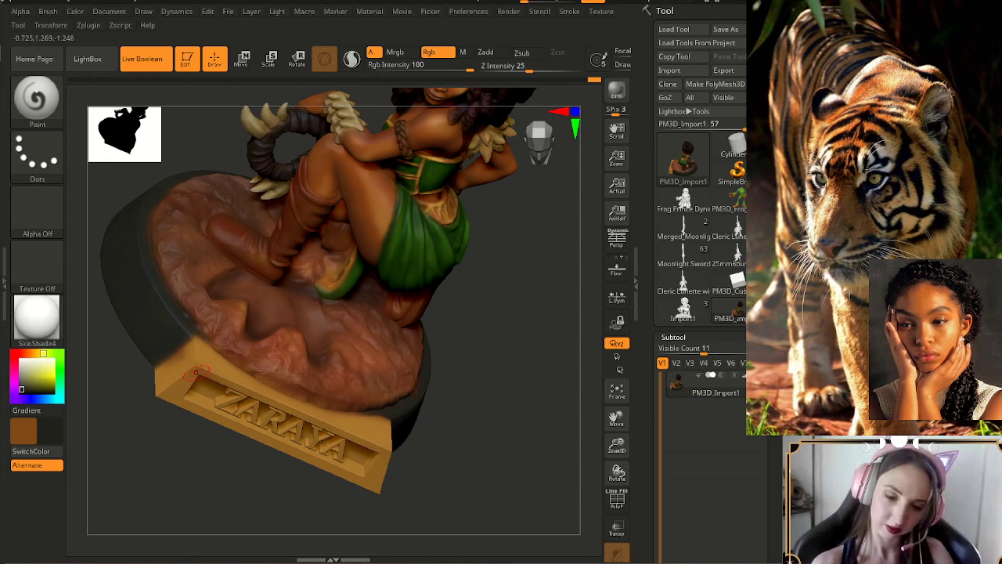
key(c)
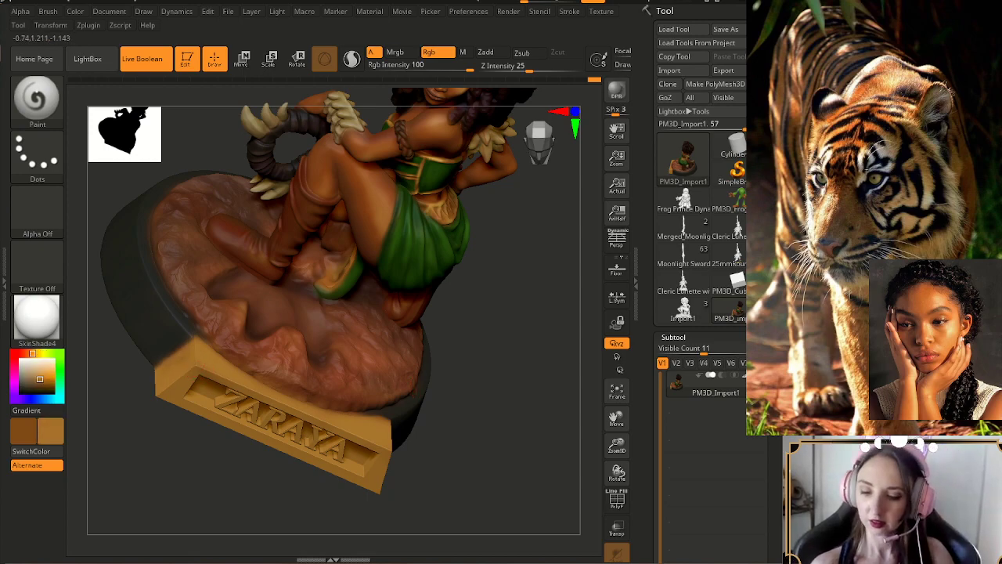
drag(537, 121, 375, 445)
mouse_move(313, 401)
mouse_down()
mouse_move(337, 404)
mouse_move(296, 398)
mouse_up()
drag(438, 501, 537, 438)
alt+drag(462, 438, 513, 469)
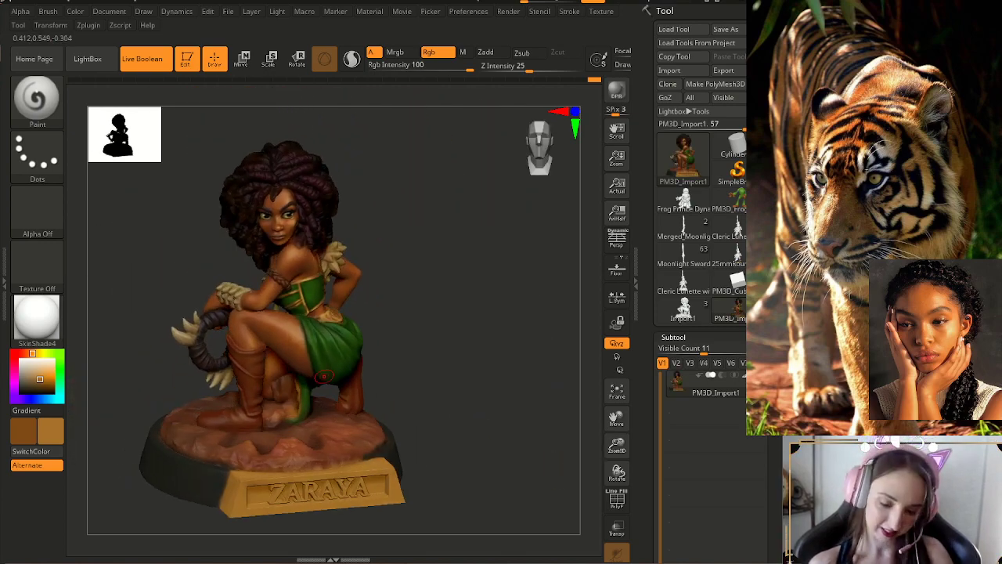
- Sample the red-brown beneath the skirt and the nameplate's gold, and compare the whole figurine from the front, above and the far side
key(c)
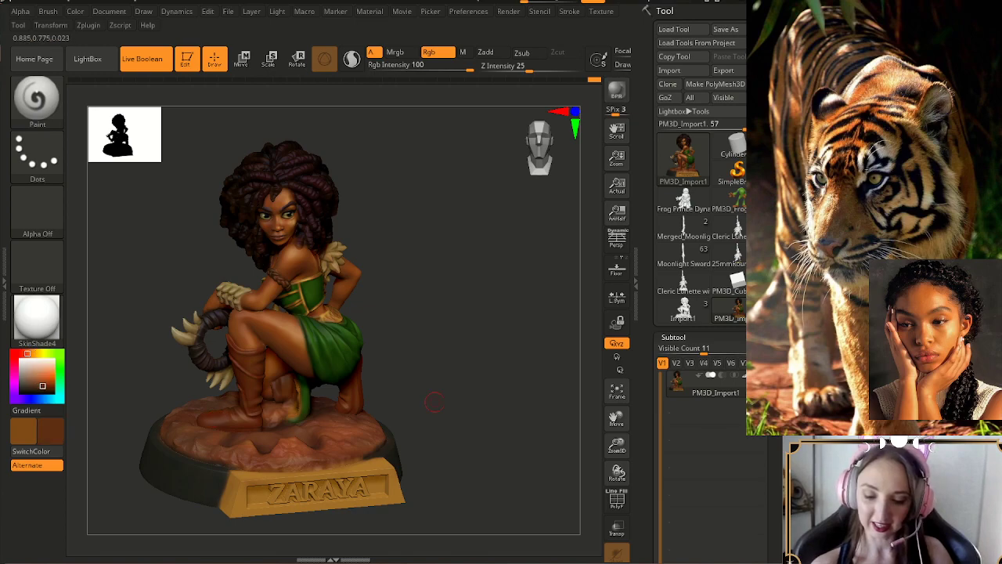
drag(435, 401, 376, 477)
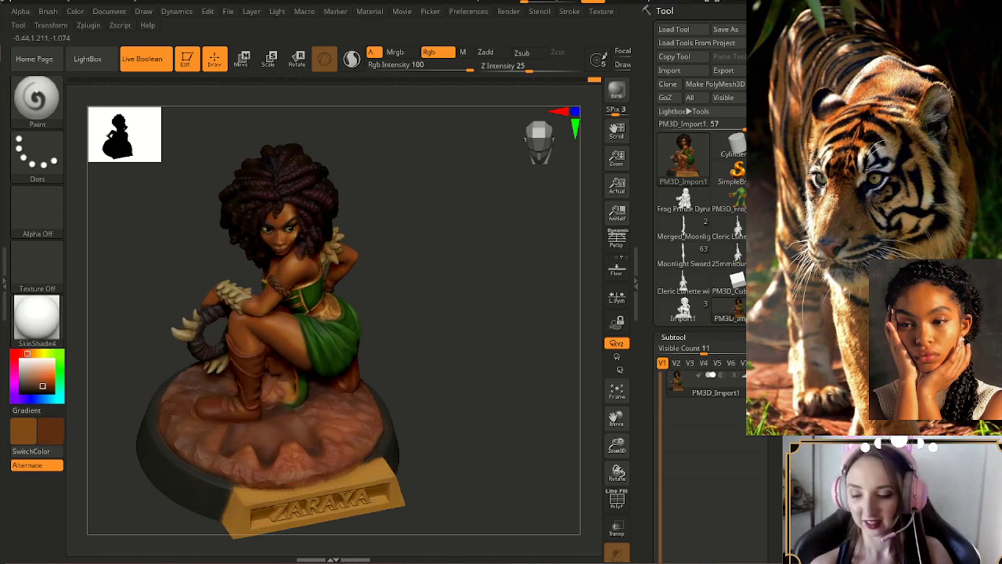
mouse_move(459, 425)
mouse_down()
mouse_move(407, 426)
mouse_move(508, 418)
mouse_move(447, 435)
mouse_move(477, 425)
mouse_move(462, 482)
mouse_up()
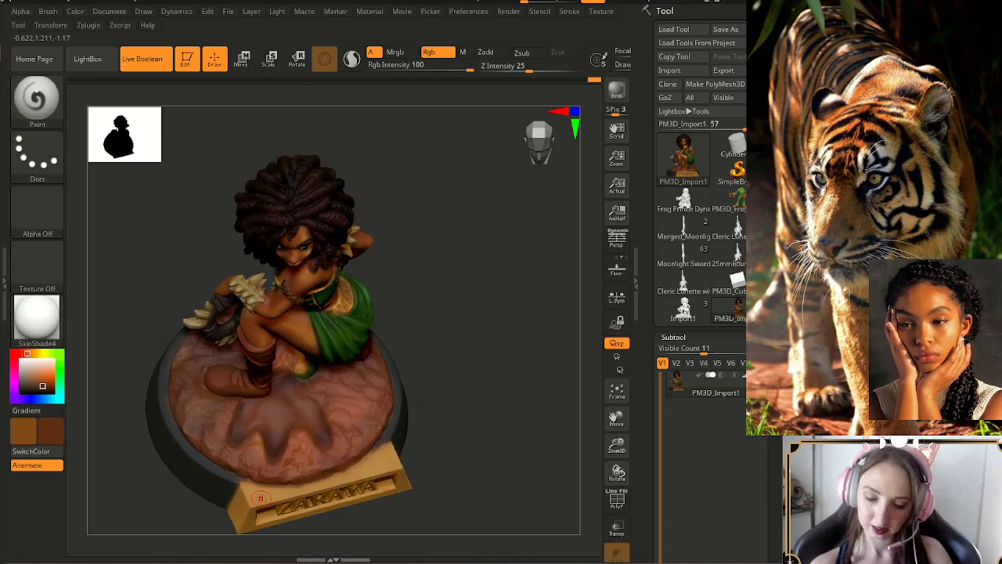
key(c)
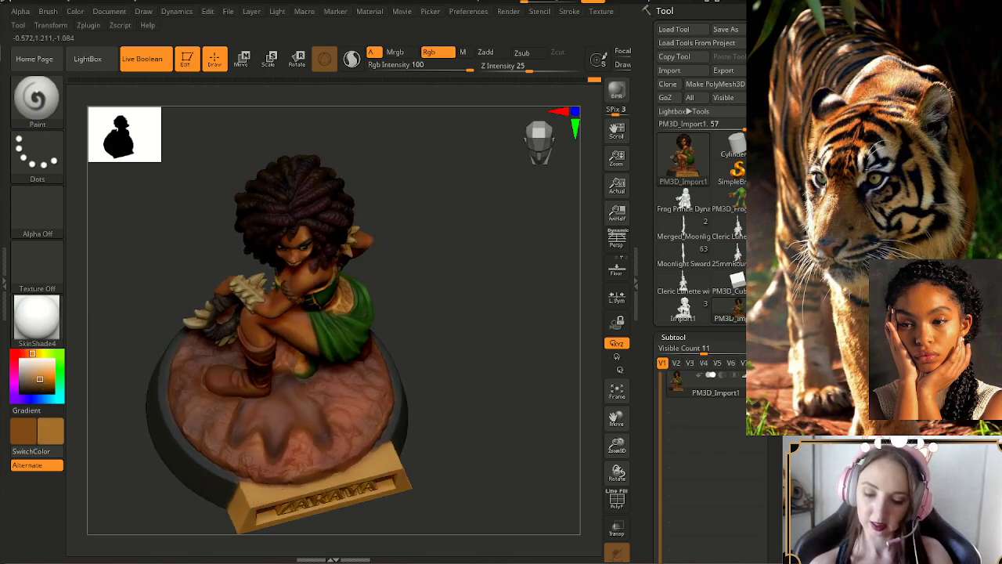
drag(481, 436, 509, 452)
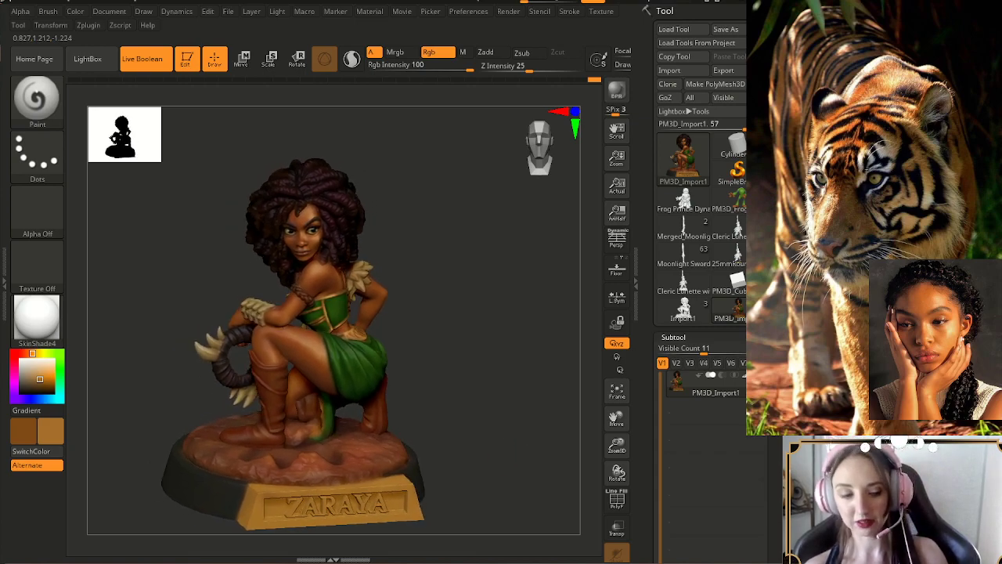
drag(497, 396, 502, 455)
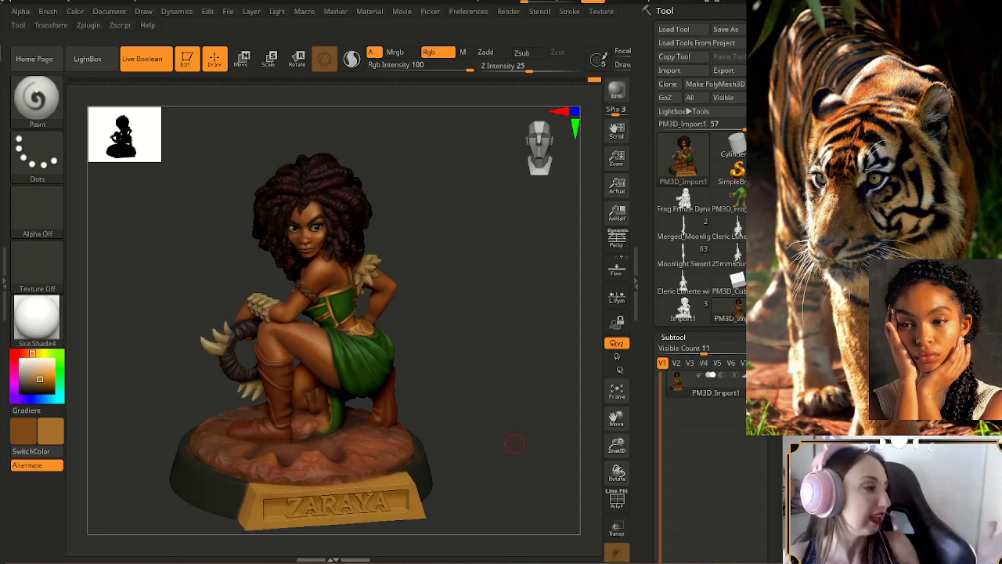
mouse_move(505, 419)
mouse_down()
mouse_move(523, 432)
mouse_move(511, 443)
mouse_up()
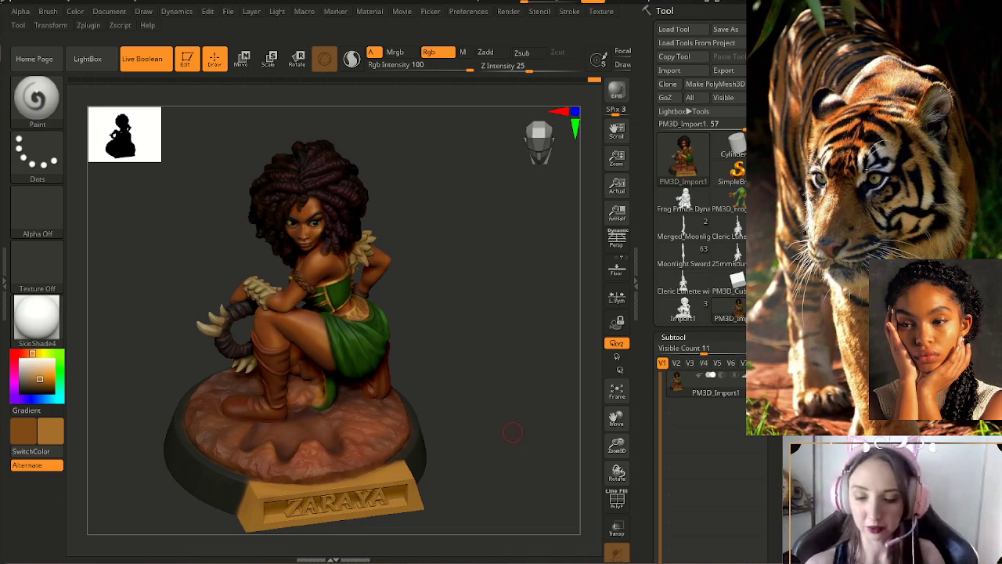
mouse_move(512, 443)
mouse_down()
mouse_move(529, 416)
mouse_move(553, 412)
mouse_up()
mouse_move(331, 354)
mouse_down()
mouse_move(357, 381)
mouse_move(413, 366)
mouse_move(399, 375)
mouse_move(410, 403)
mouse_move(435, 373)
mouse_move(403, 368)
mouse_up()
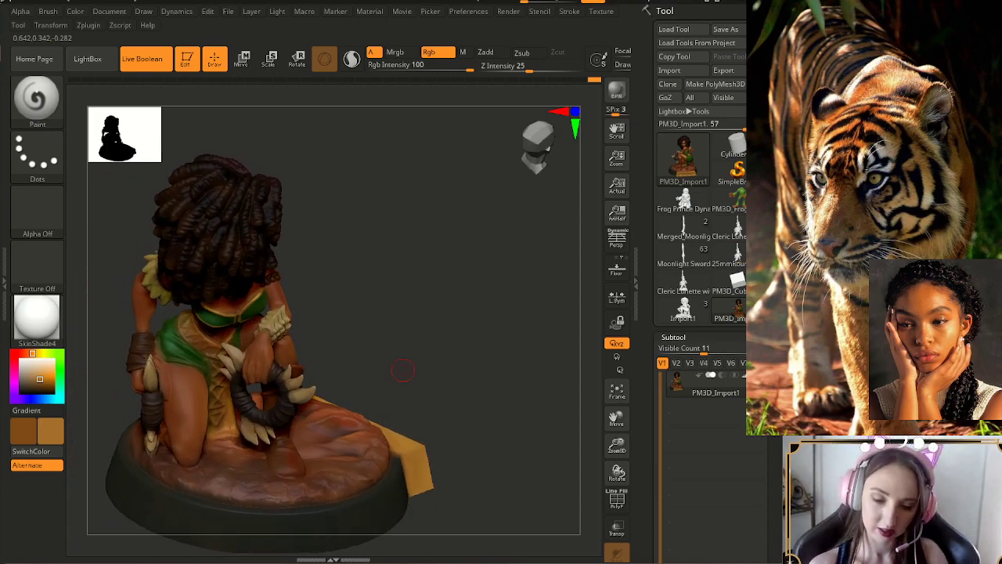
- Sample orange-brown and darker brown tones and shade the lower loincloth where it meets the ground between the legs
key(c)
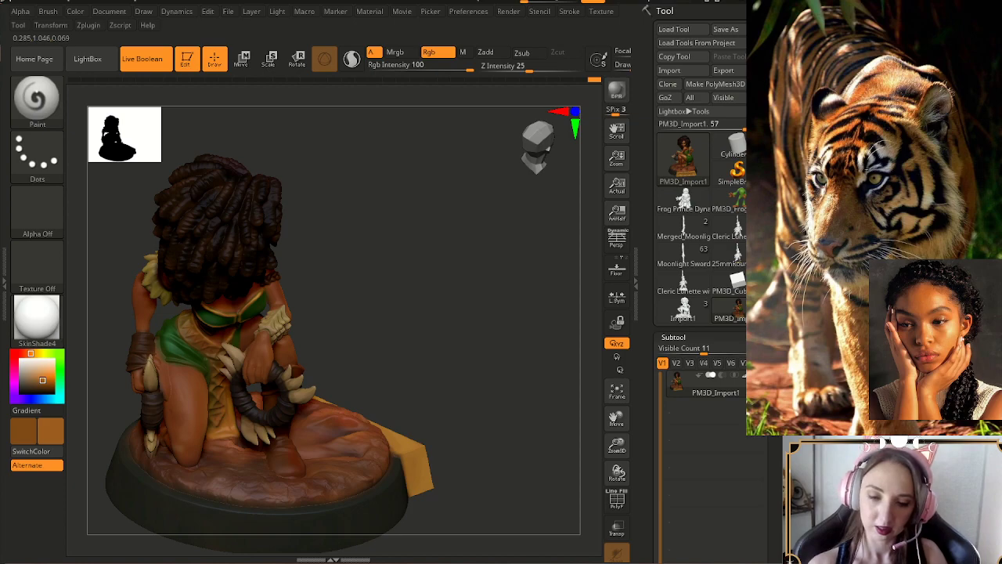
drag(353, 340, 373, 330)
key(c)
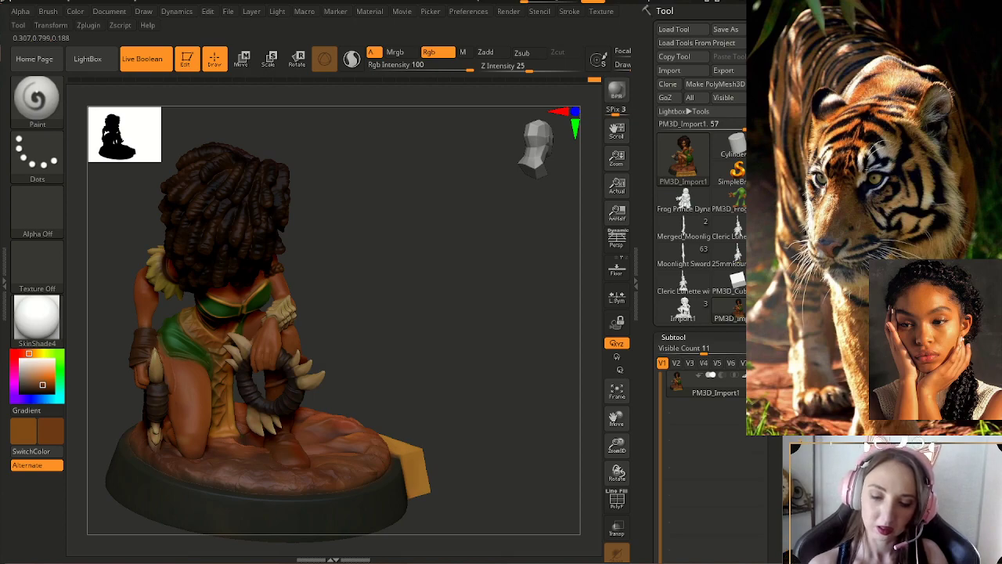
right_drag(231, 426, 217, 413)
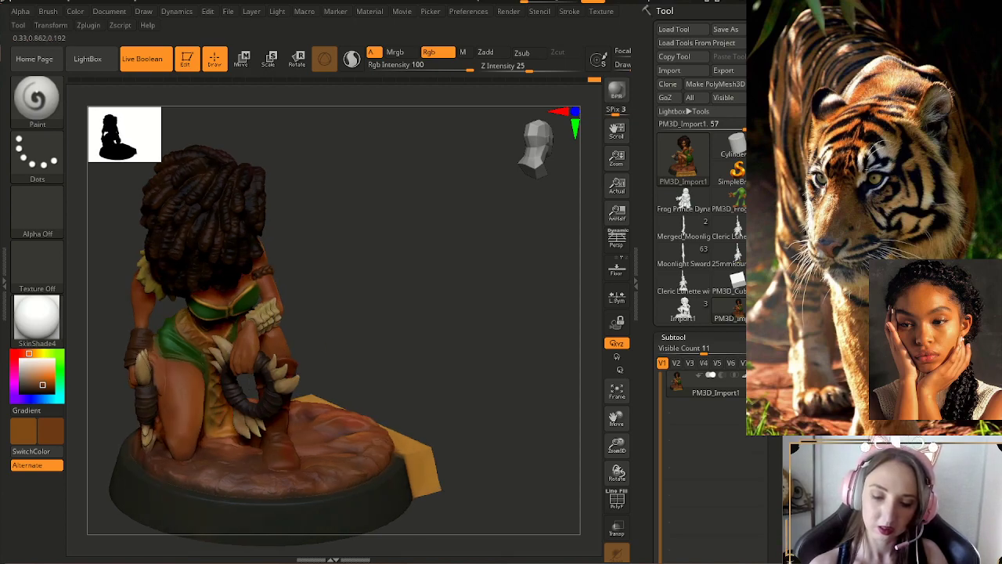
drag(327, 348, 339, 364)
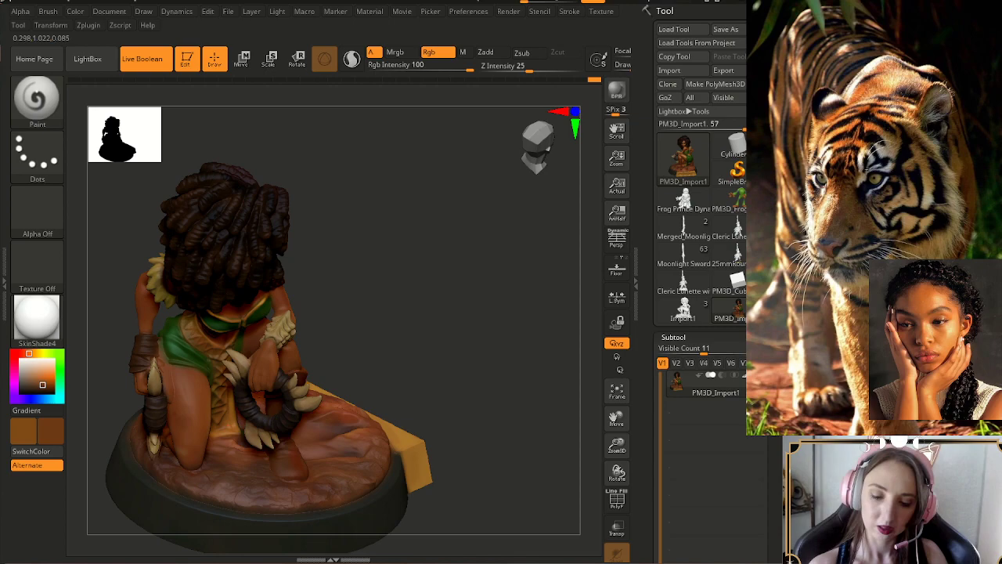
drag(345, 361, 367, 367)
right_drag(239, 417, 227, 346)
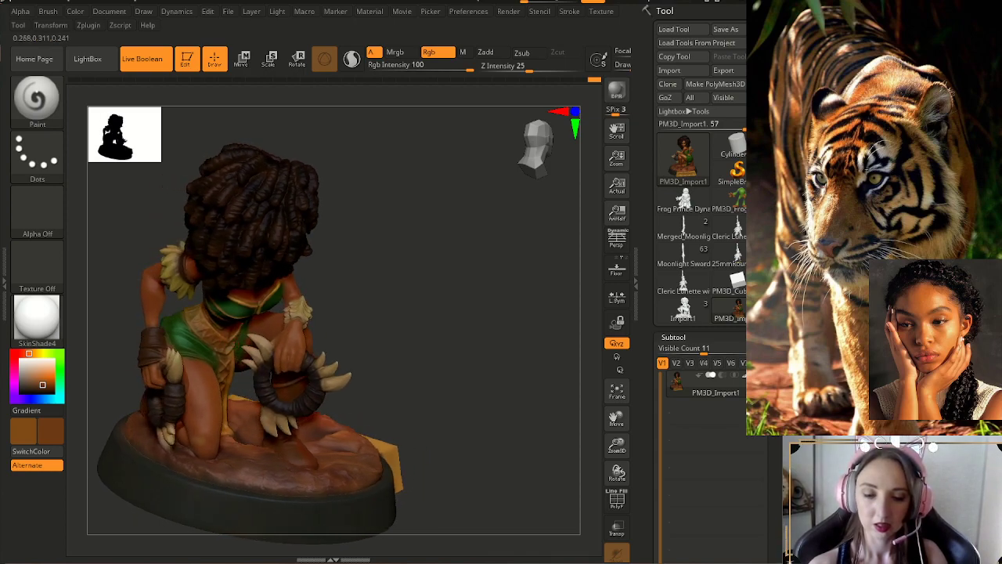
right_drag(313, 345, 326, 348)
right_drag(239, 346, 243, 346)
- Sample the loincloth's gold and touch up its lower folds between the legs
key(c)
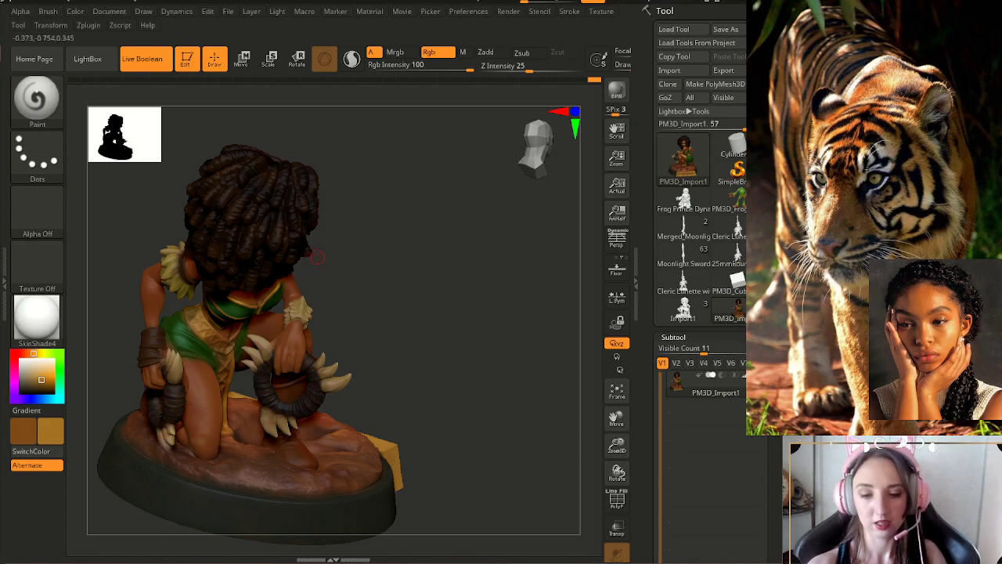
right_drag(314, 266, 196, 328)
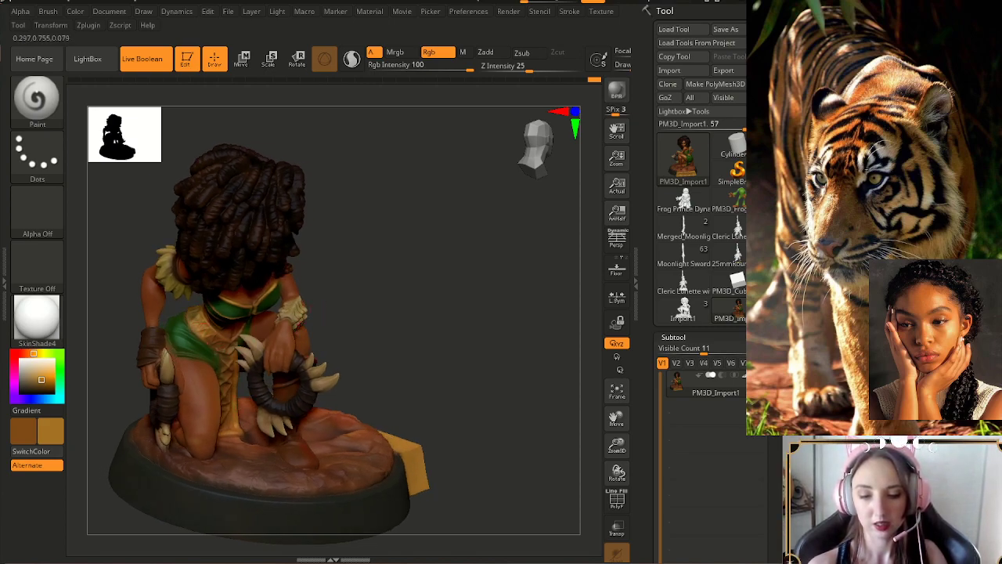
mouse_move(381, 363)
mouse_down()
mouse_move(215, 332)
mouse_move(207, 355)
mouse_up()
shift+drag(356, 341, 377, 407)
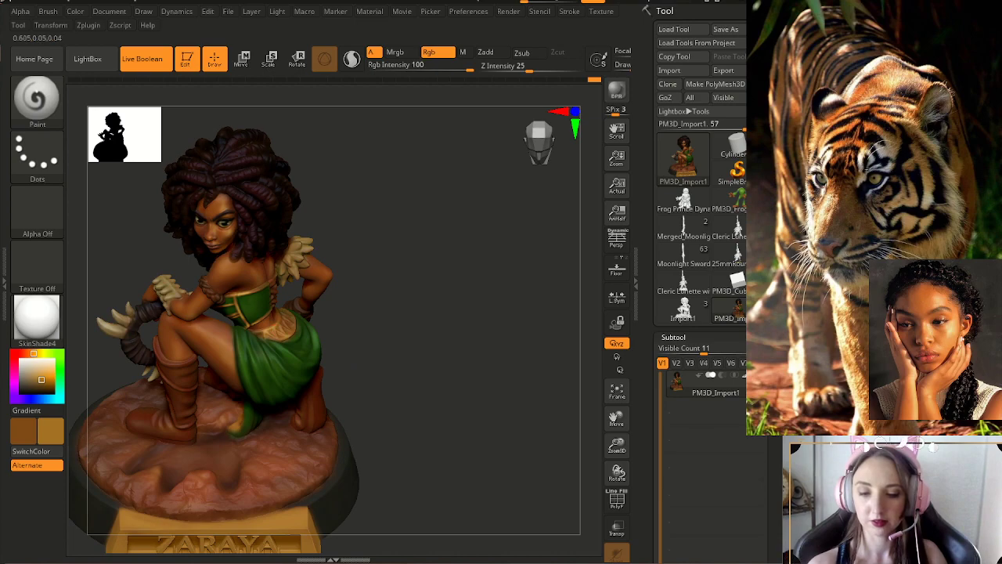
mouse_move(359, 351)
mouse_down()
mouse_move(370, 338)
mouse_move(349, 330)
mouse_up()
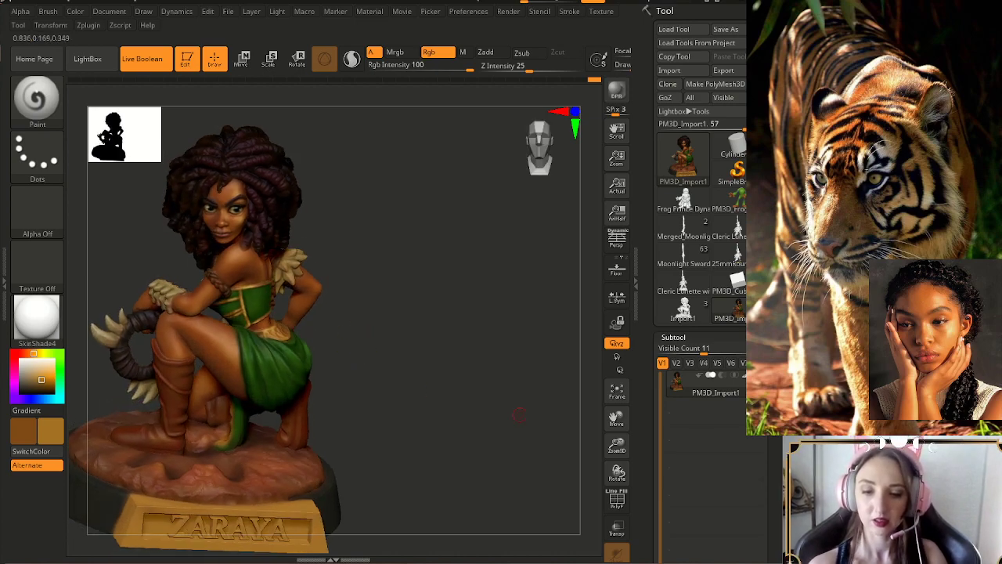
- Inspect the hair, bodice and loincloth up close, and review the complete figurine from the nameplate side
drag(617, 445, 617, 426)
drag(445, 371, 472, 401)
drag(472, 401, 540, 400)
drag(617, 446, 617, 479)
key(s)
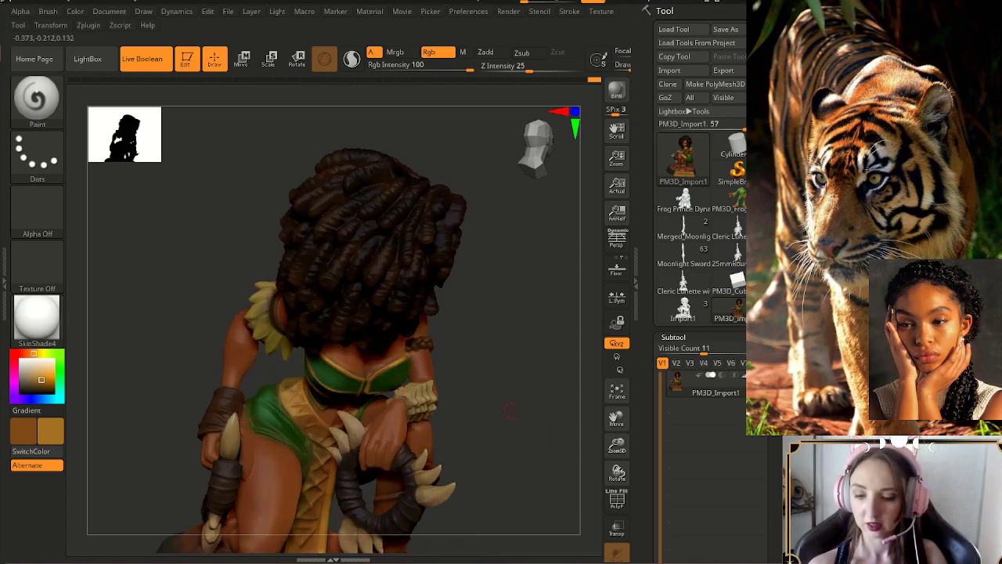
drag(591, 445, 474, 420)
drag(520, 398, 528, 455)
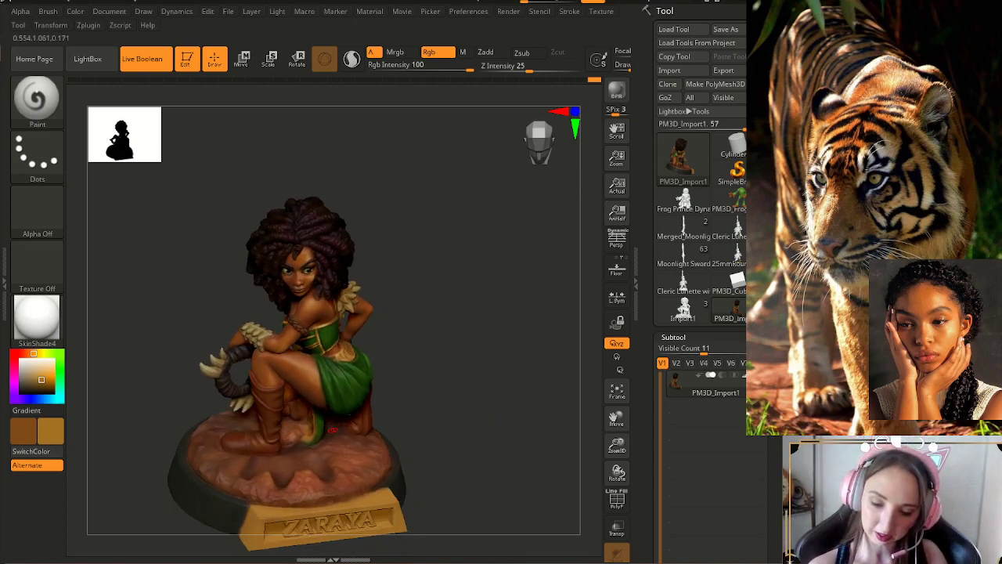
- Sample a dark red-brown and an orange-brown and touch up the cloth end and ground beneath the raised leg
key(c)
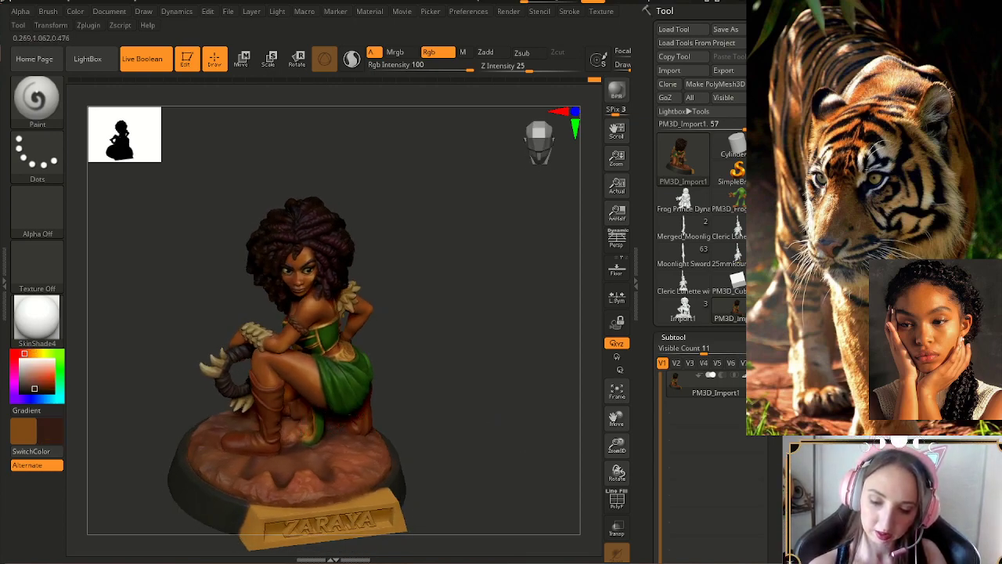
drag(414, 407, 306, 433)
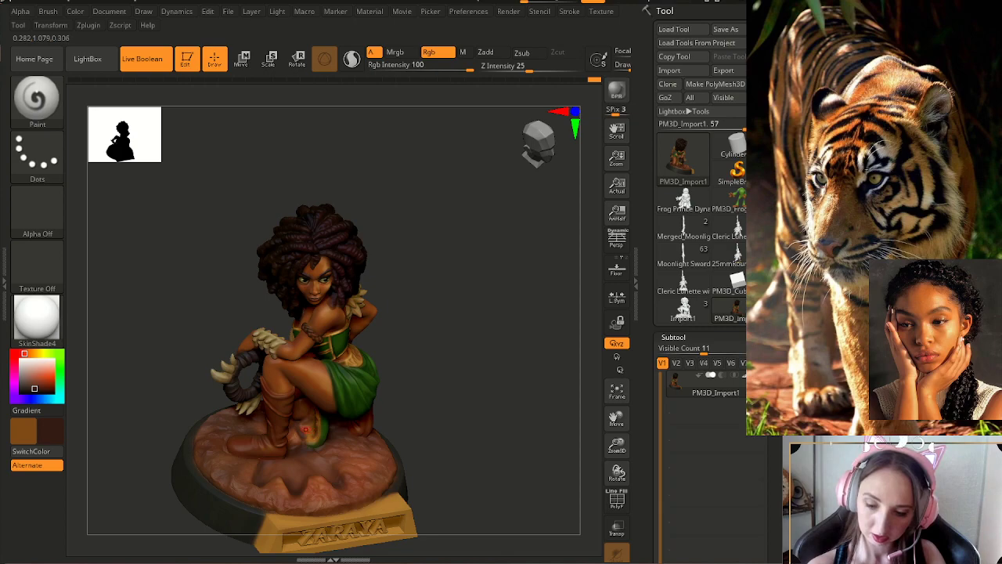
key(c)
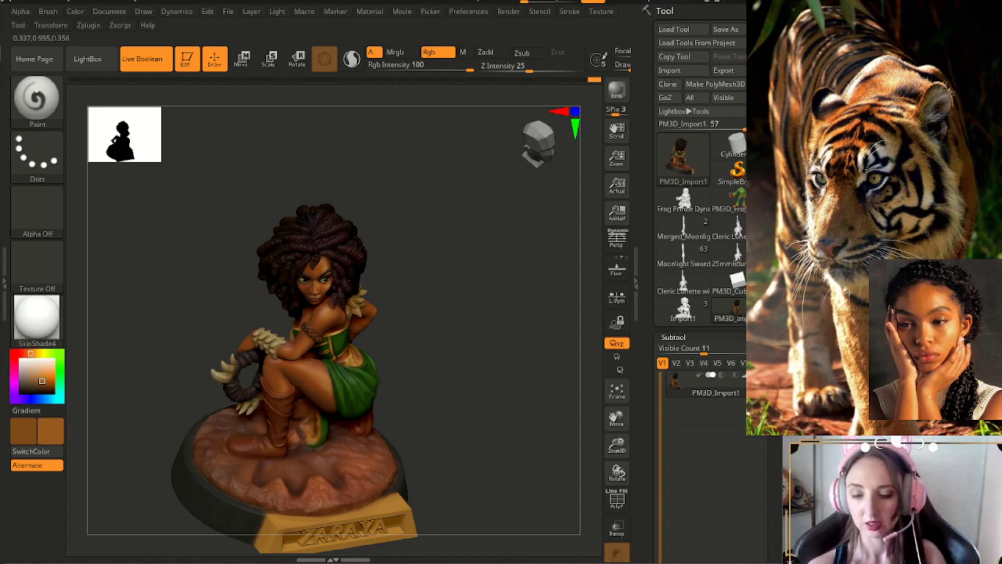
drag(469, 533, 452, 486)
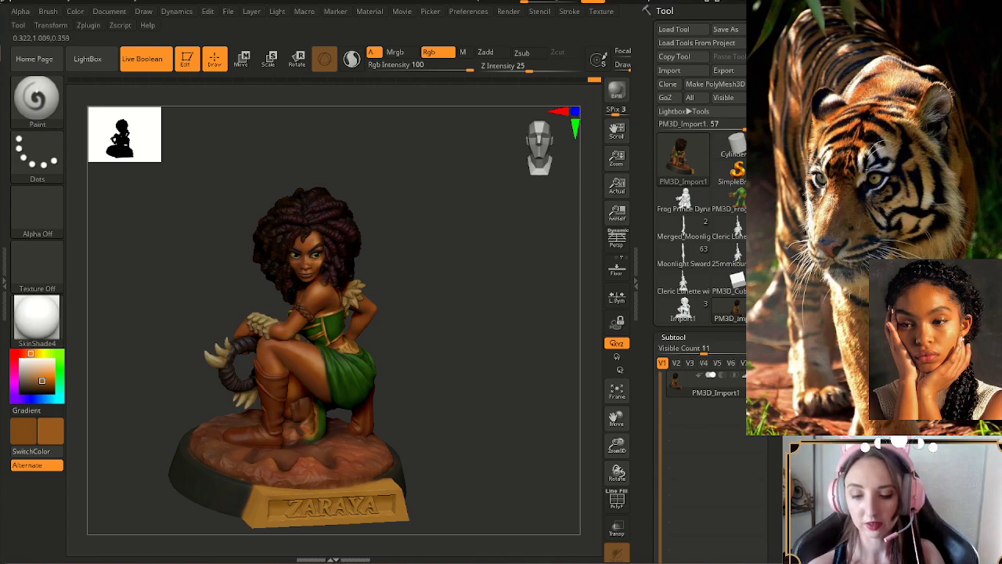
right_drag(355, 413, 308, 437)
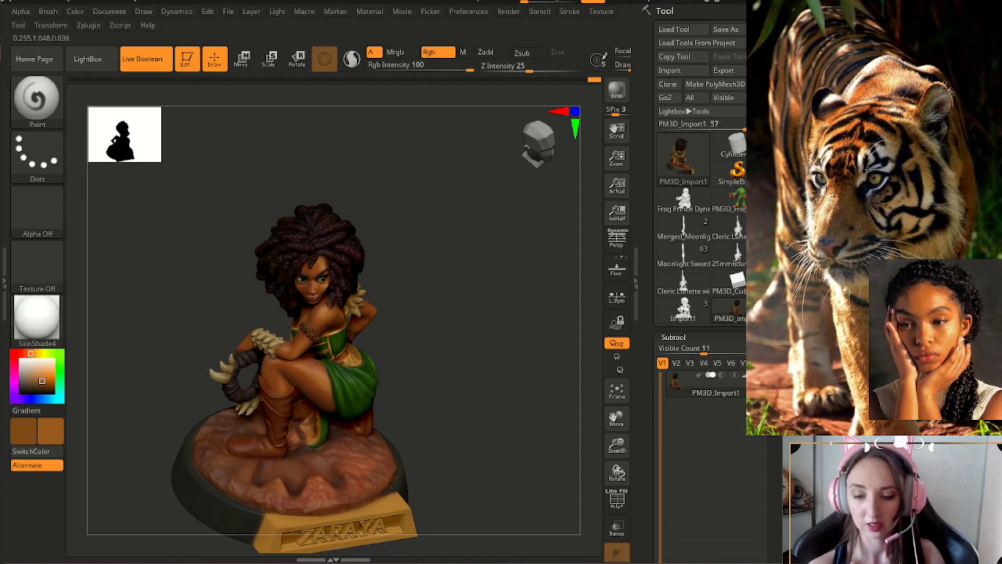
- Try shading the kneeling leg's boot with a sampled near-black, check it from several angles, and undo the shading
drag(415, 407, 443, 412)
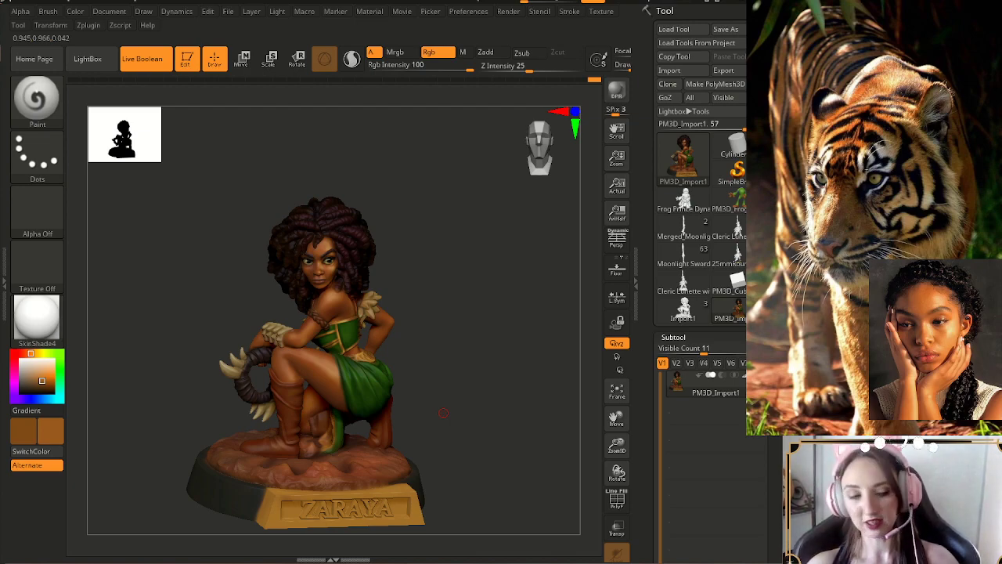
drag(616, 446, 617, 445)
mouse_move(523, 469)
mouse_down()
mouse_move(520, 479)
mouse_move(440, 475)
mouse_move(516, 476)
mouse_up()
drag(617, 446, 617, 469)
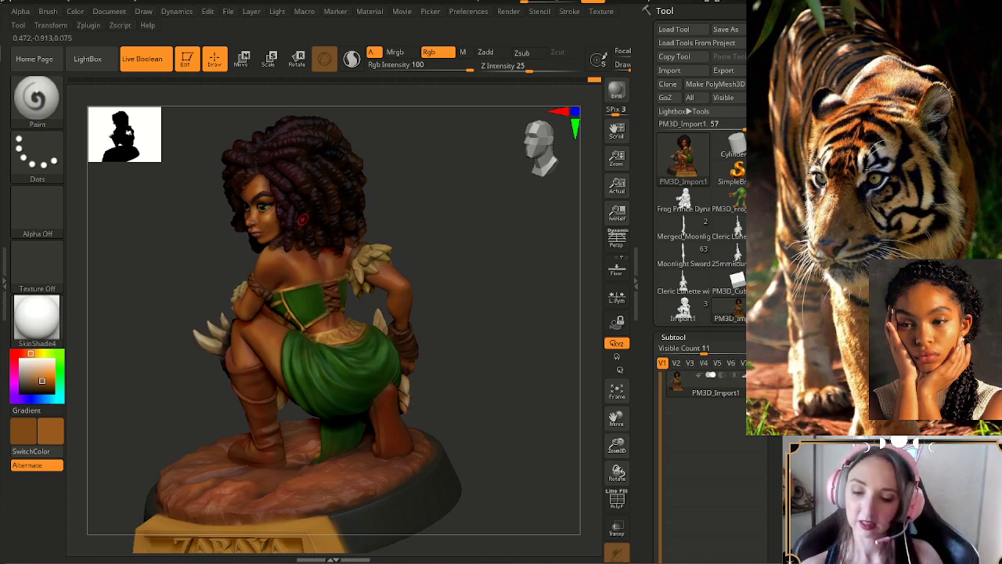
key(c)
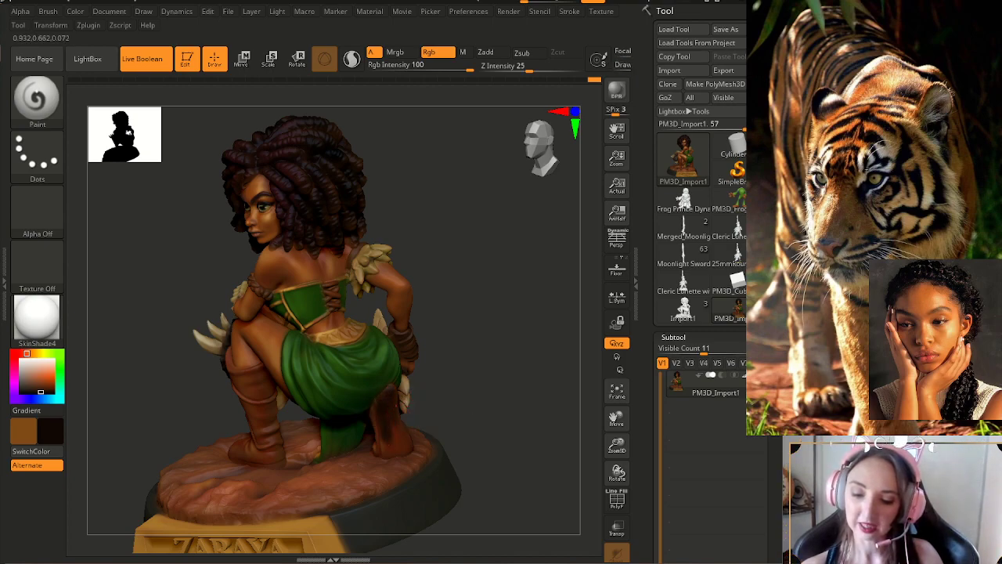
drag(509, 329, 451, 336)
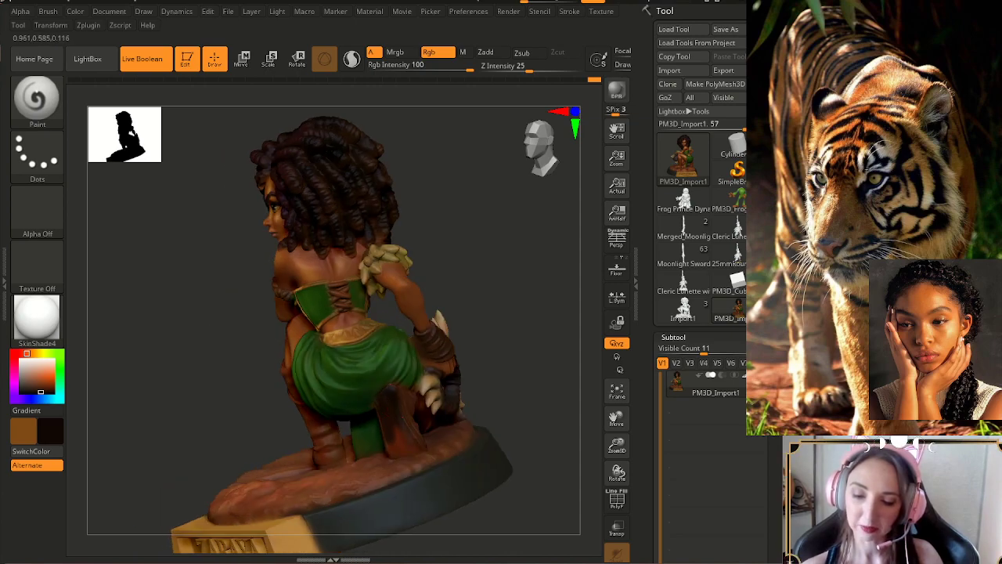
mouse_move(452, 381)
mouse_down()
mouse_move(388, 440)
mouse_move(447, 421)
mouse_up()
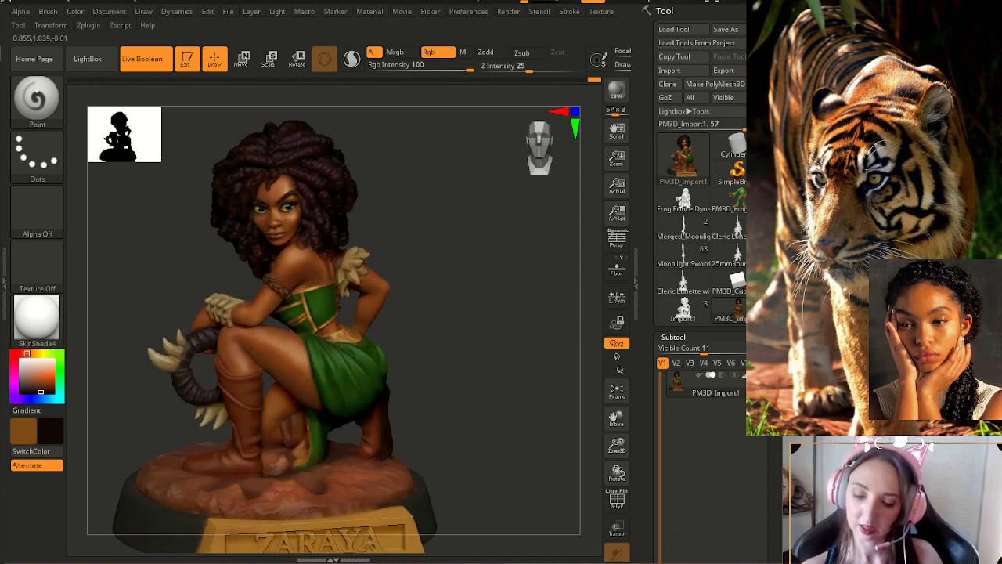
mouse_move(393, 452)
mouse_down()
mouse_move(438, 470)
mouse_move(402, 448)
mouse_up()
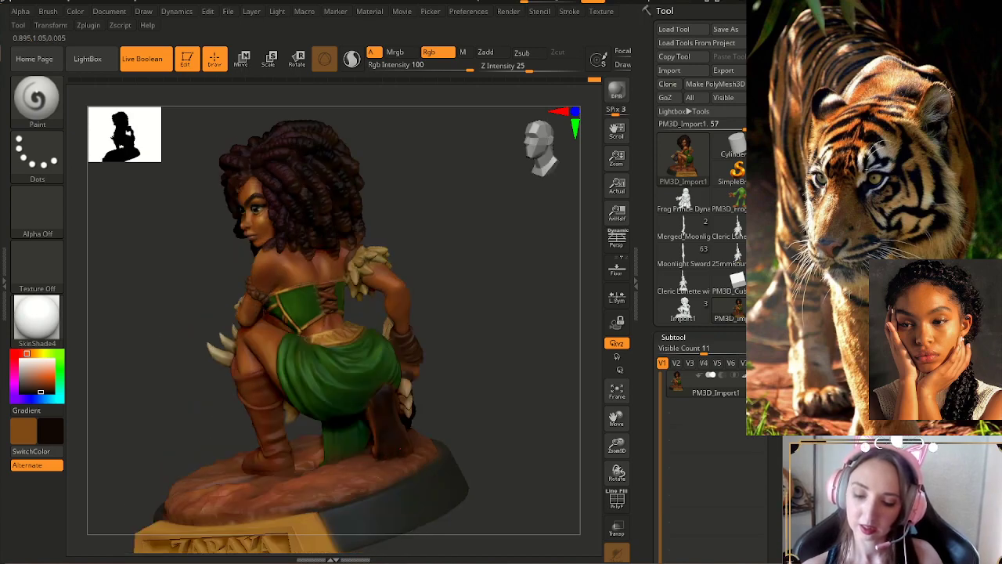
drag(485, 438, 434, 429)
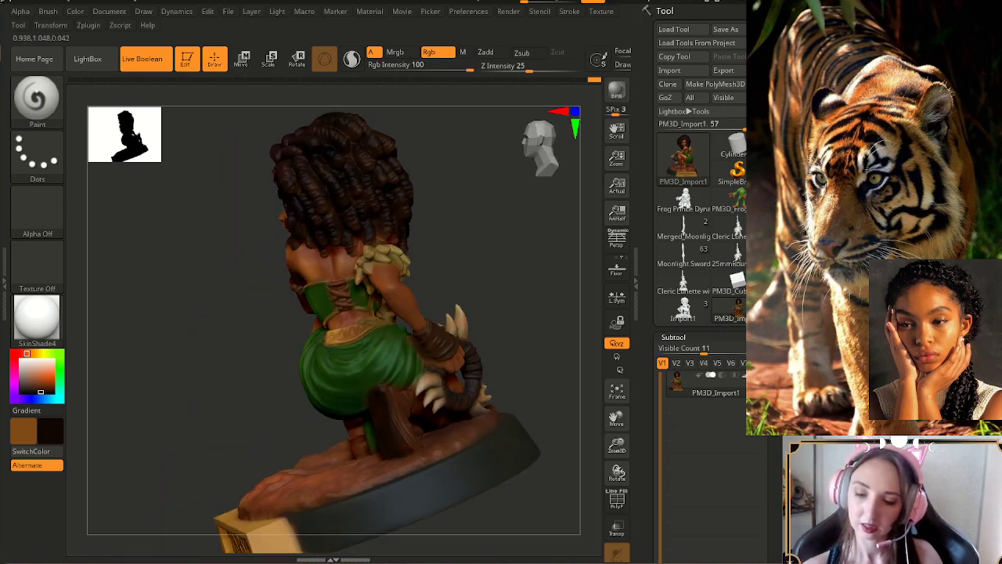
drag(419, 512, 516, 485)
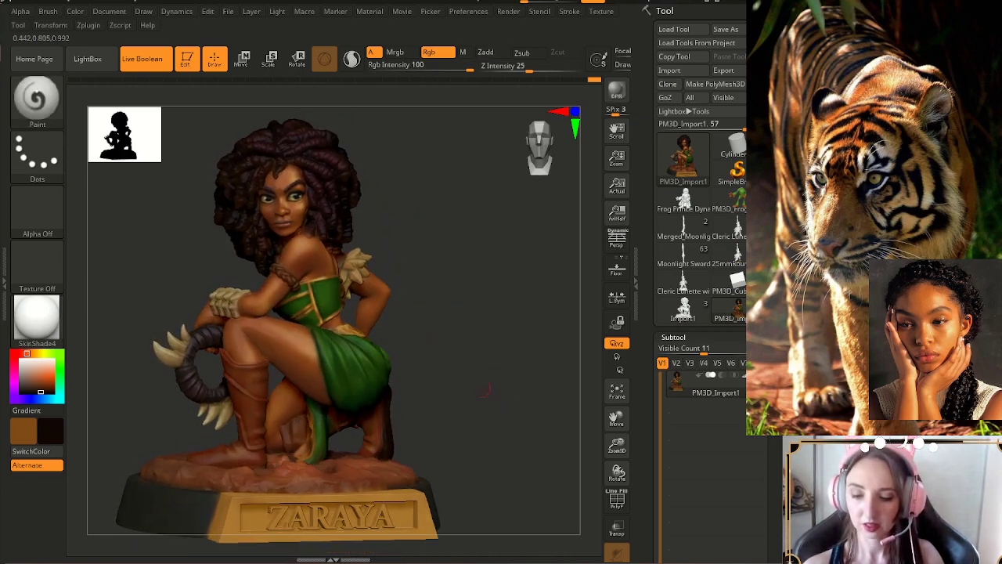
drag(462, 403, 463, 409)
key(ctrl)
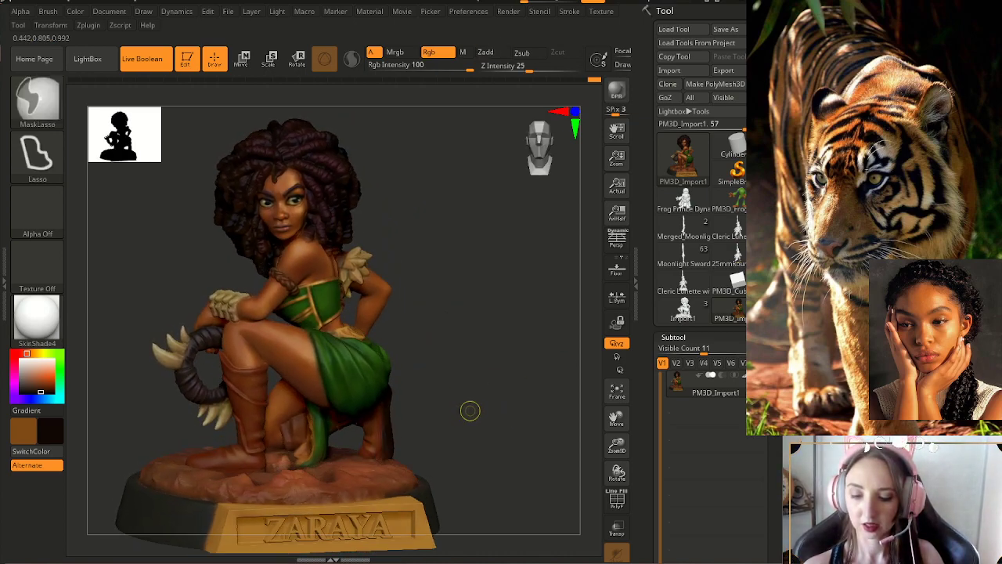
- Choose a softer dark brown for shading the kneeling leg's boot and check the boot from the side and back
mouse_move(494, 410)
mouse_down()
mouse_move(461, 412)
mouse_move(489, 399)
mouse_up()
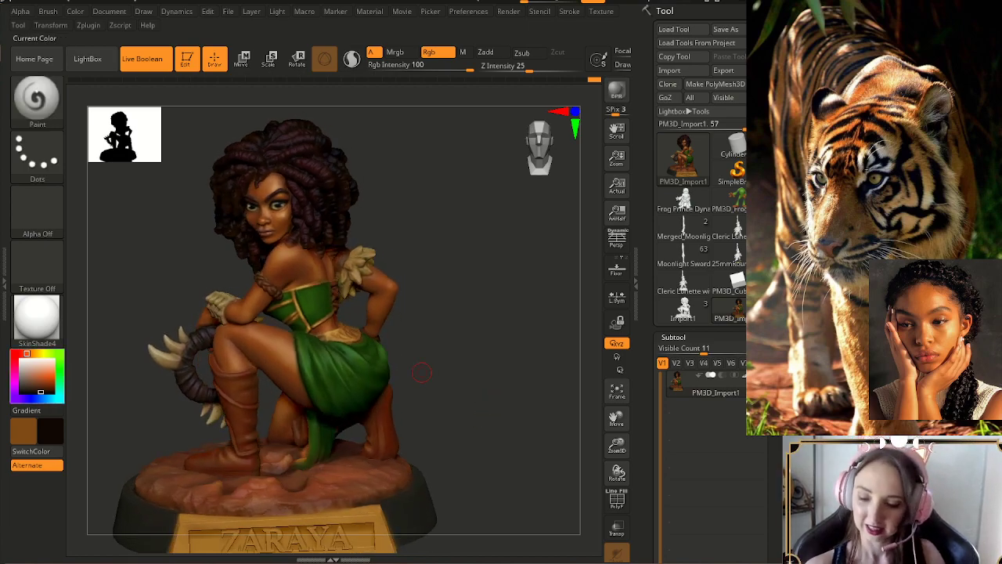
click(38, 388)
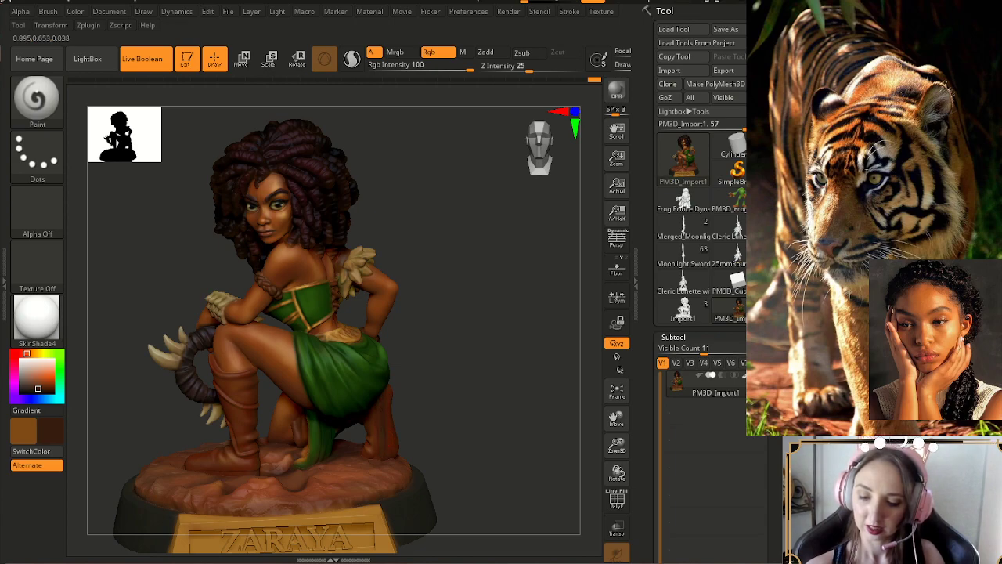
drag(502, 375, 450, 379)
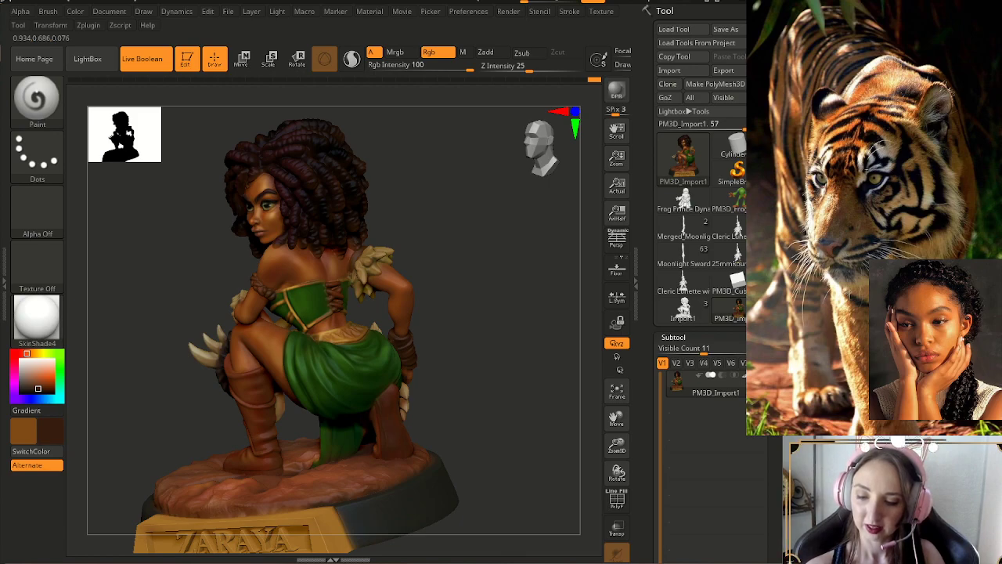
drag(477, 395, 401, 405)
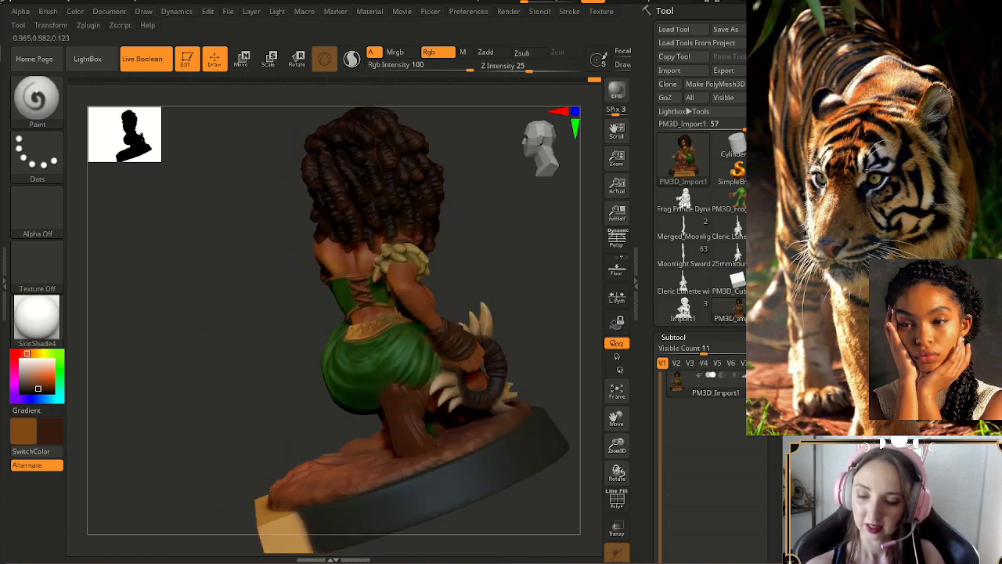
drag(454, 478, 522, 473)
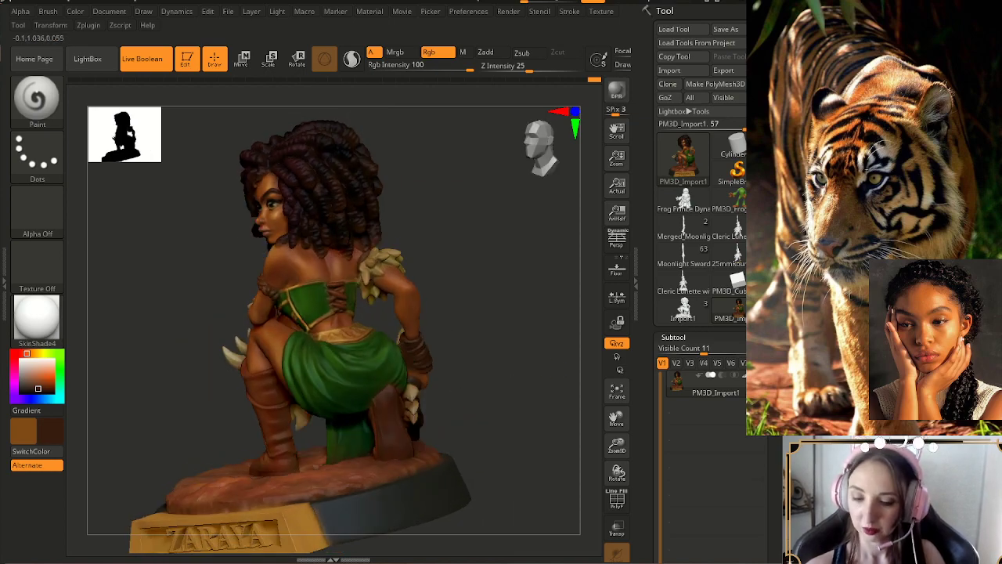
mouse_move(462, 415)
mouse_down()
mouse_move(533, 403)
mouse_move(473, 405)
mouse_up()
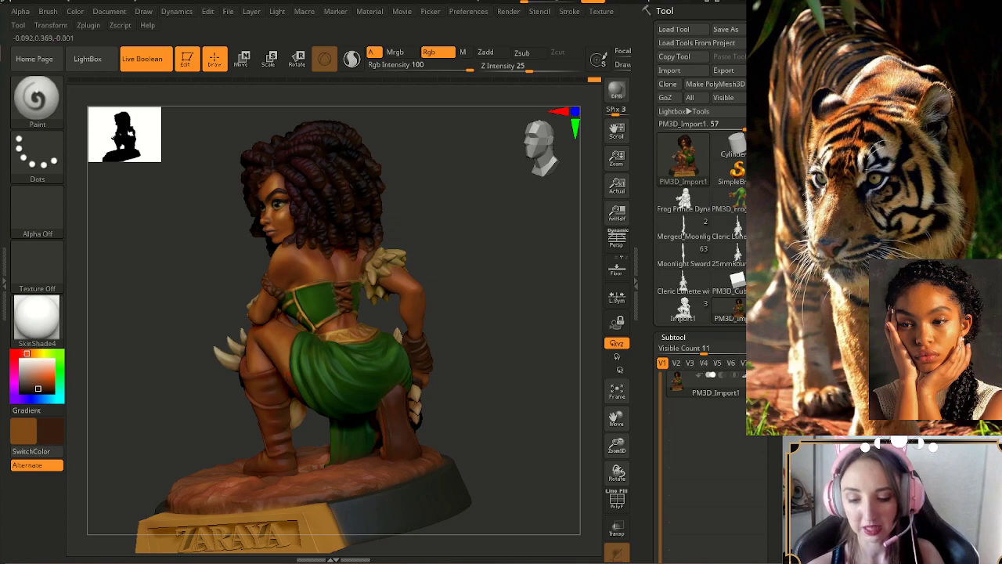
- Examine the complete figurine from the nameplate side, from above and around the horned rings
mouse_move(474, 390)
mouse_down()
mouse_move(502, 393)
mouse_move(505, 406)
mouse_up()
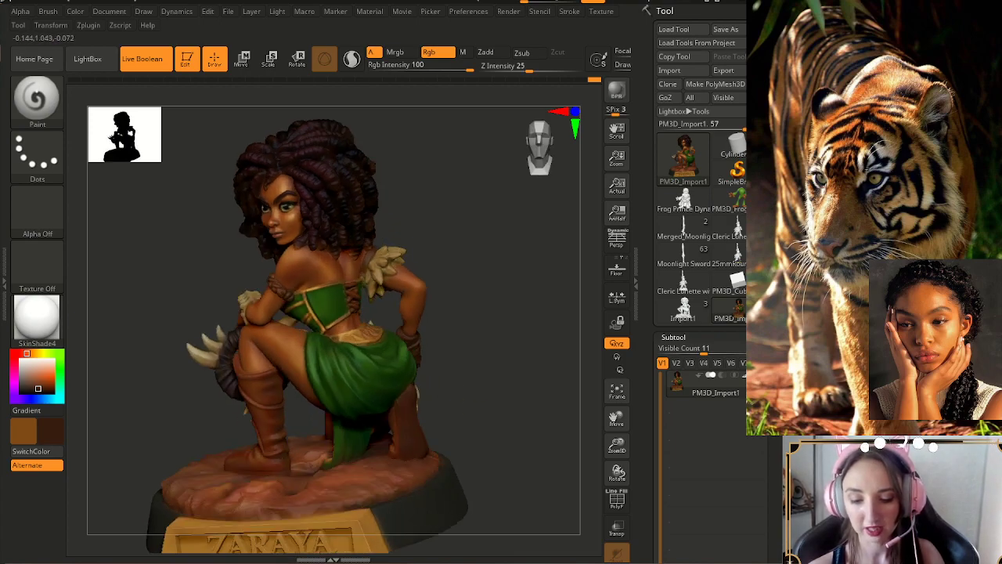
drag(446, 397, 463, 416)
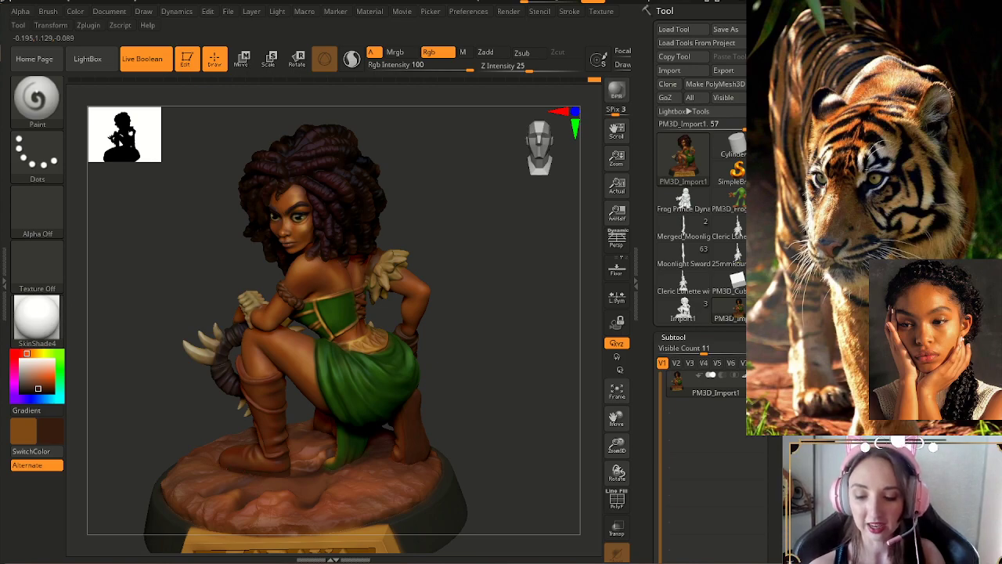
drag(476, 418, 462, 402)
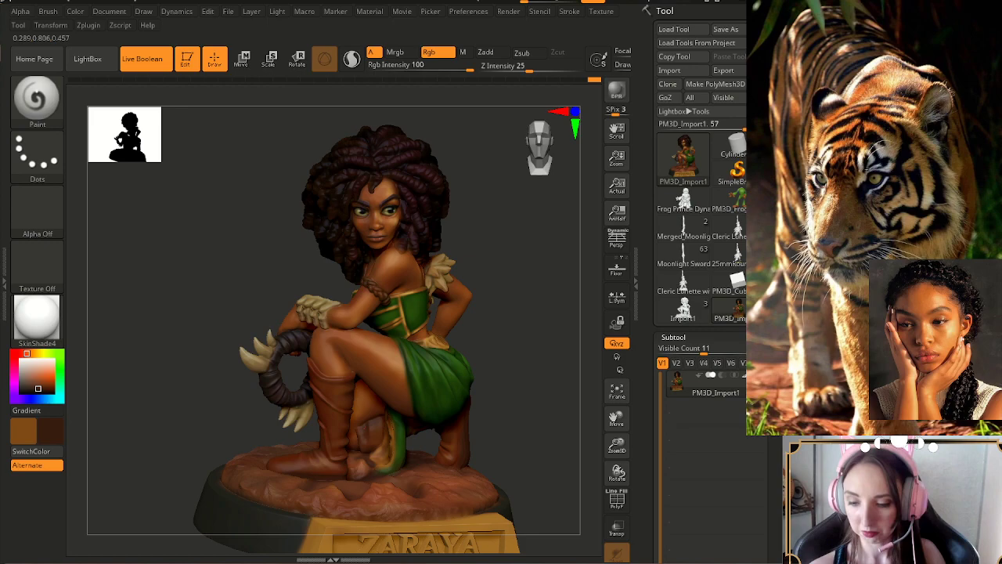
drag(476, 436, 470, 414)
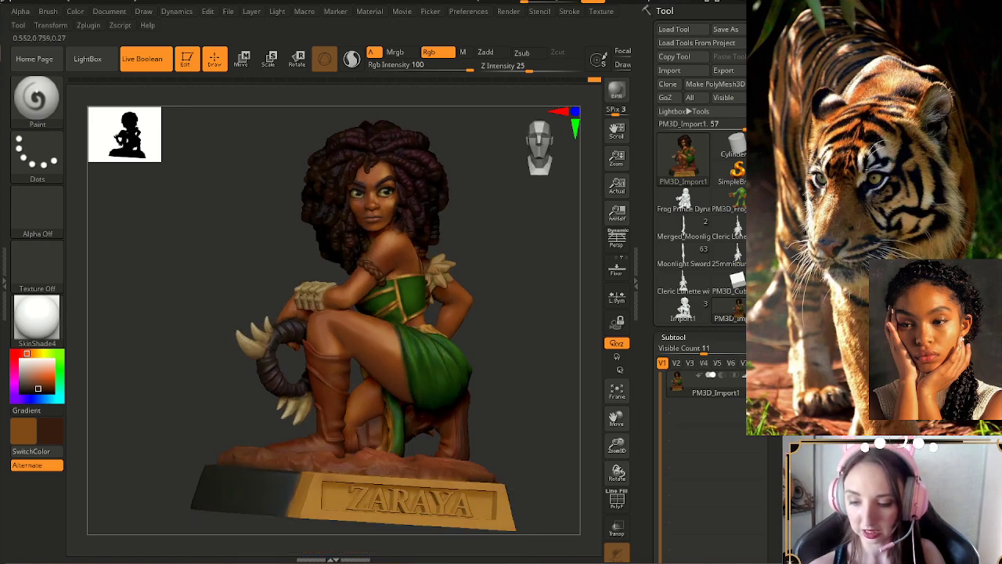
drag(509, 416, 439, 450)
drag(520, 445, 450, 443)
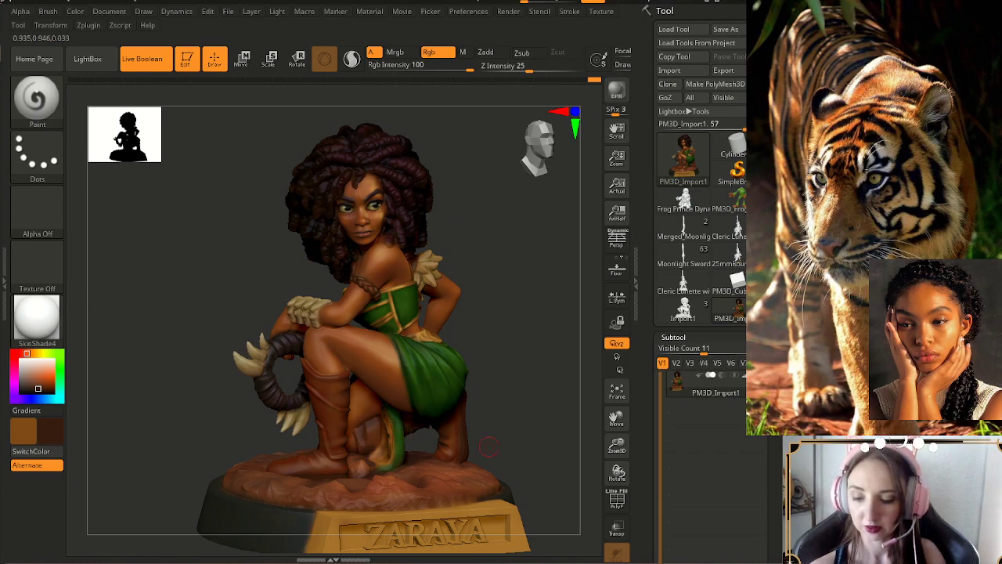
drag(488, 446, 403, 444)
right_drag(403, 444, 440, 466)
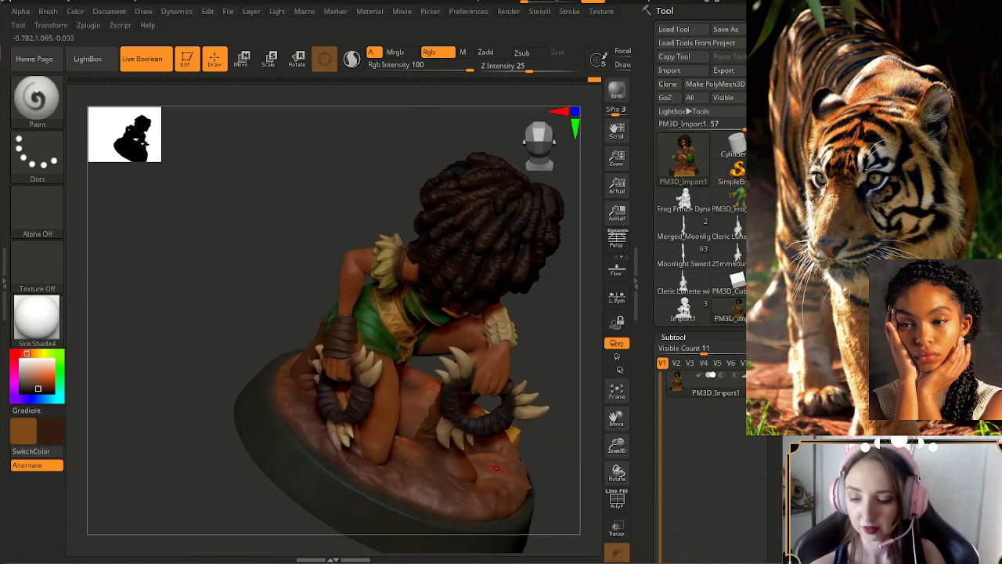
right_drag(427, 442, 457, 470)
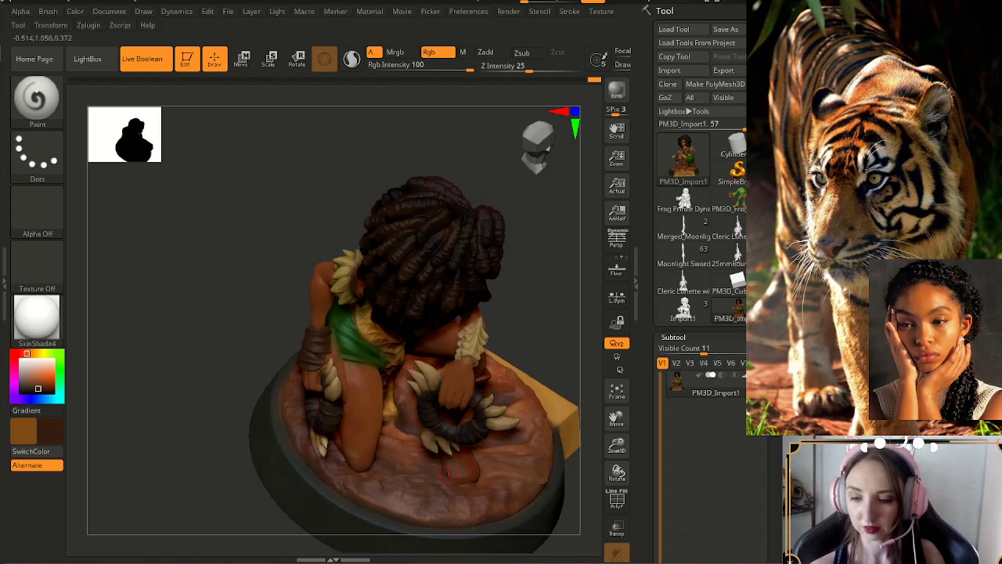
drag(580, 470, 429, 403)
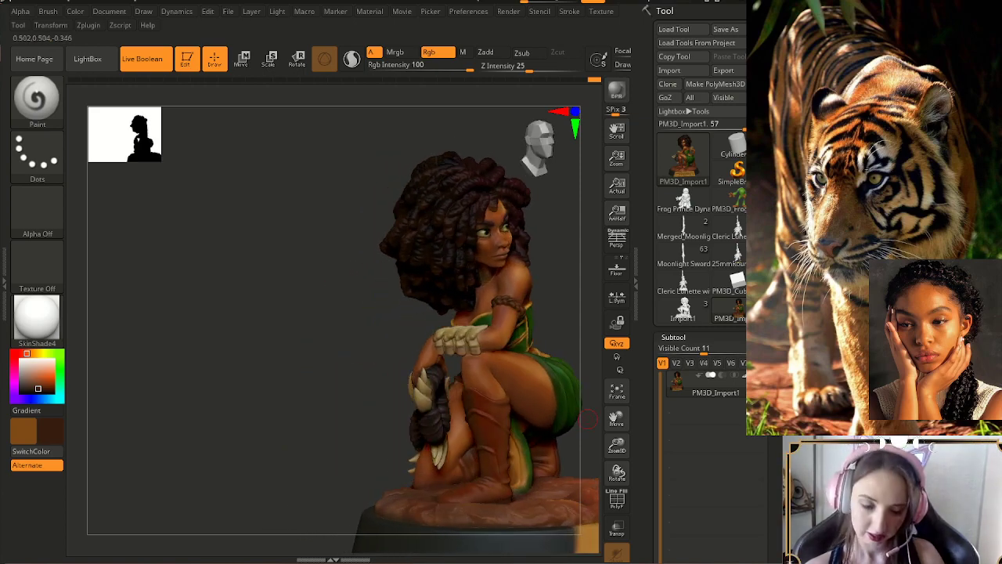
- Sample the thigh's shadowed red-brown, darken it to a deep brown, and adjust the brush size for shading the ring side
drag(526, 463, 527, 433)
key(c)
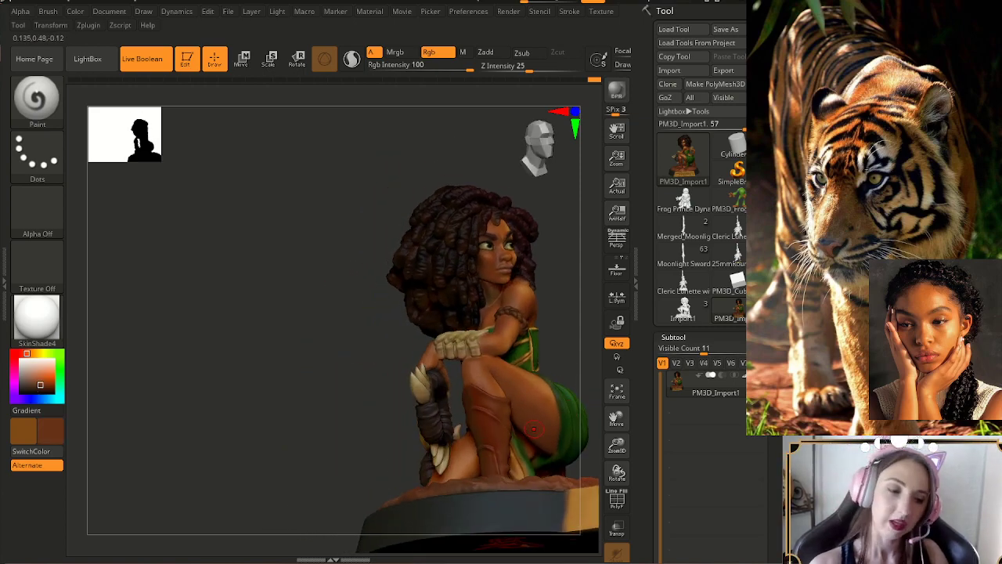
drag(562, 301, 665, 305)
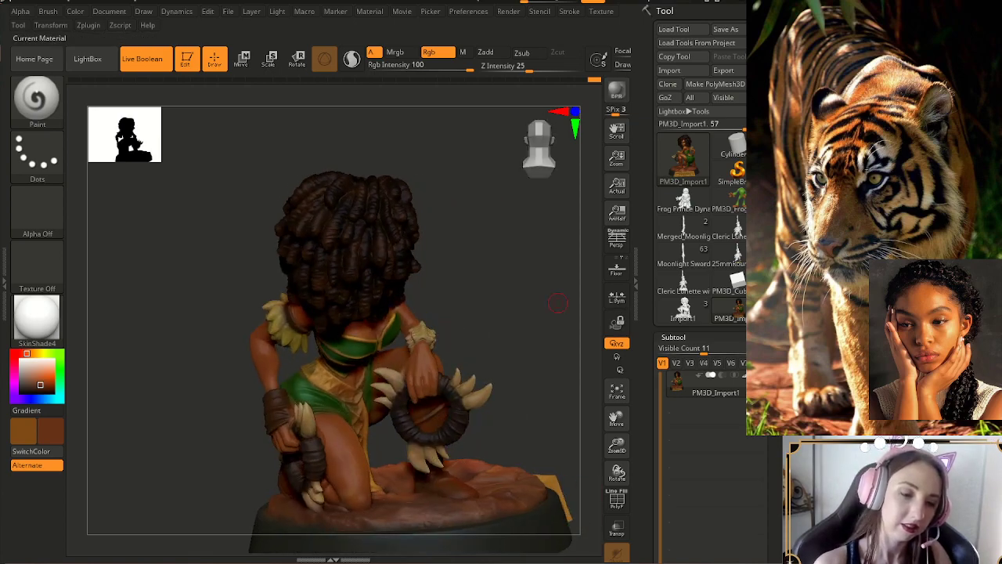
click(40, 387)
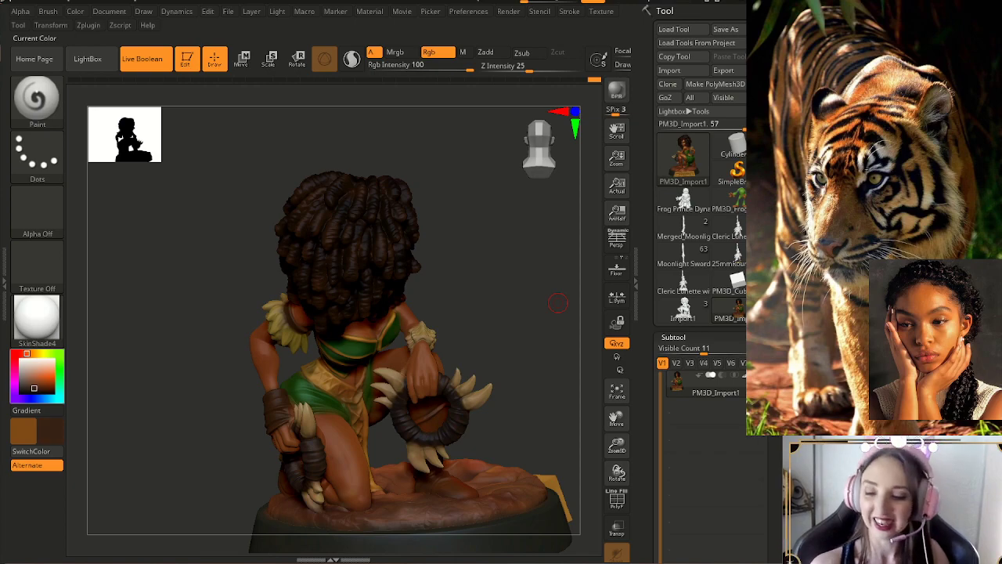
key(s)
drag(378, 361, 392, 361)
drag(489, 321, 553, 318)
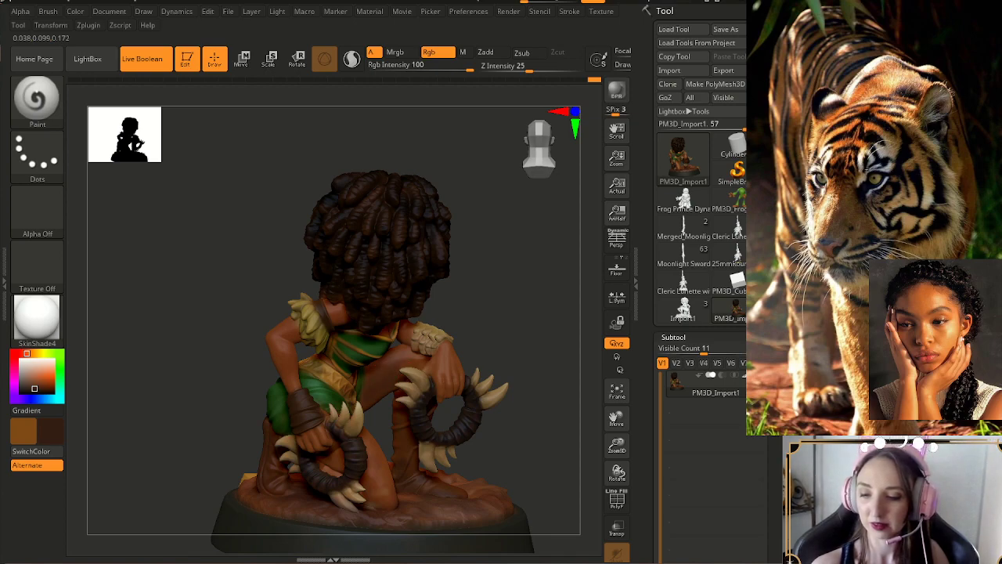
drag(516, 318, 492, 317)
key(s)
drag(390, 333, 398, 332)
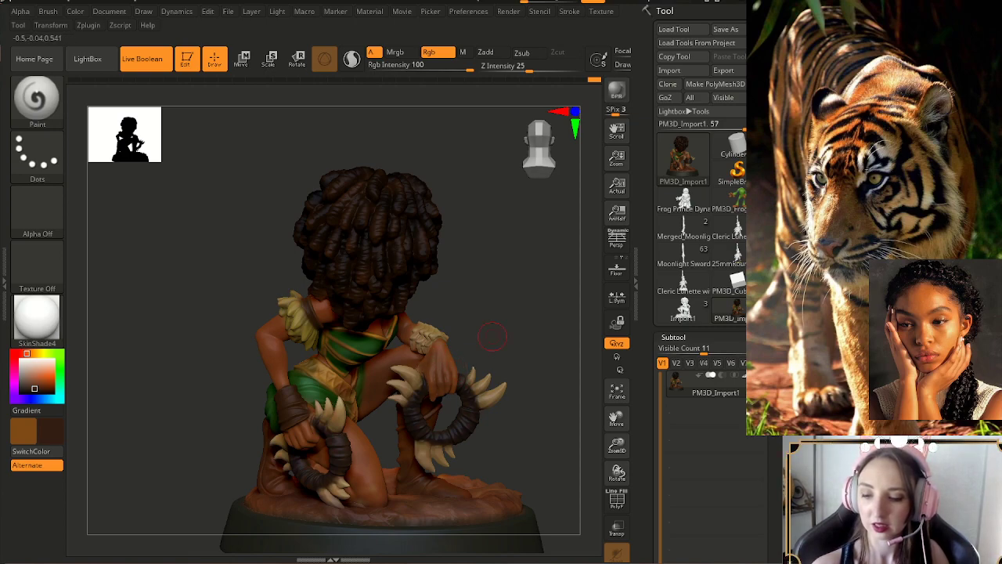
- Examine the arms, thigh, loincloth and horned rings from the ring side, from above and from behind
drag(498, 335, 503, 385)
drag(495, 337, 546, 341)
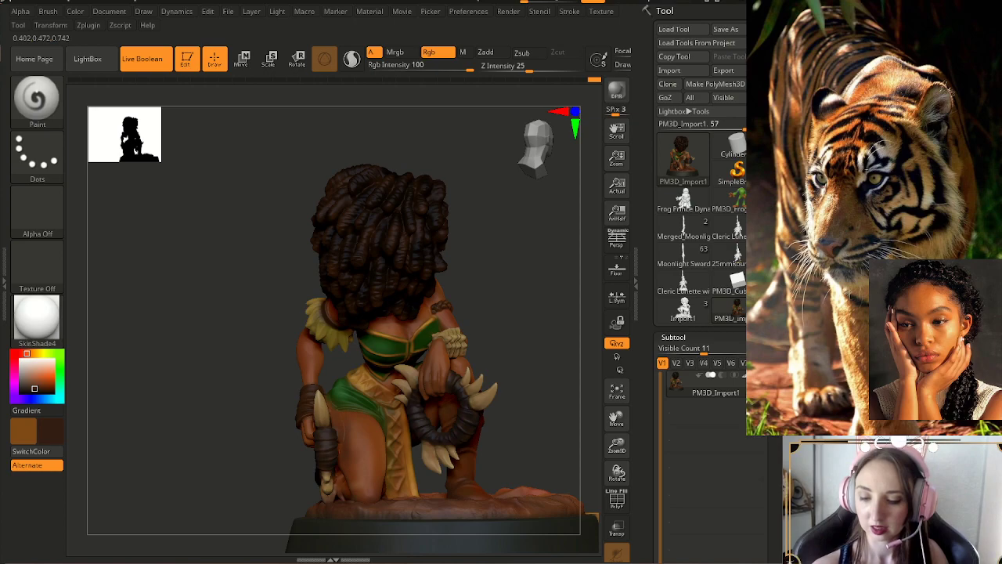
drag(501, 336, 533, 377)
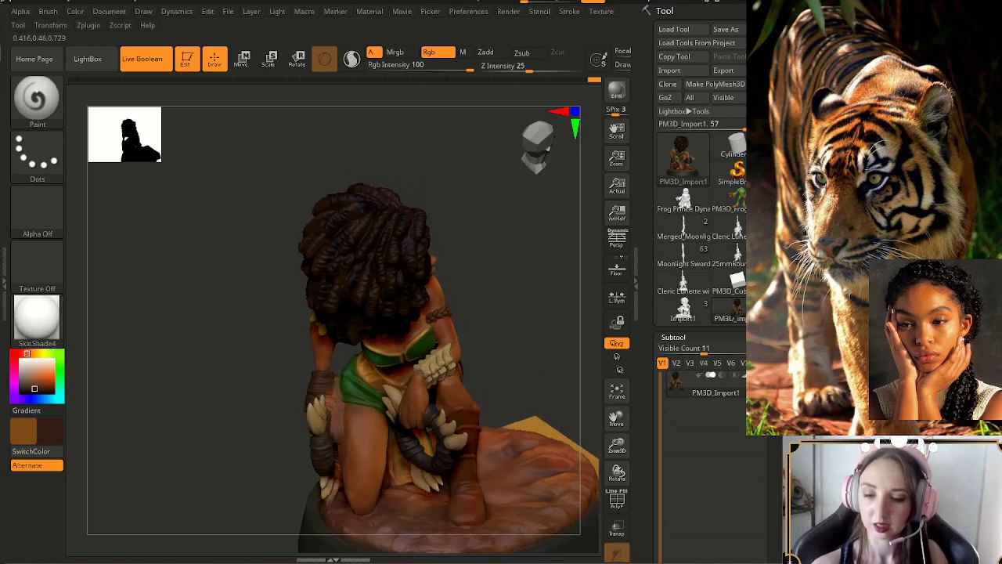
drag(510, 344, 530, 305)
right_drag(529, 306, 552, 301)
drag(548, 303, 492, 316)
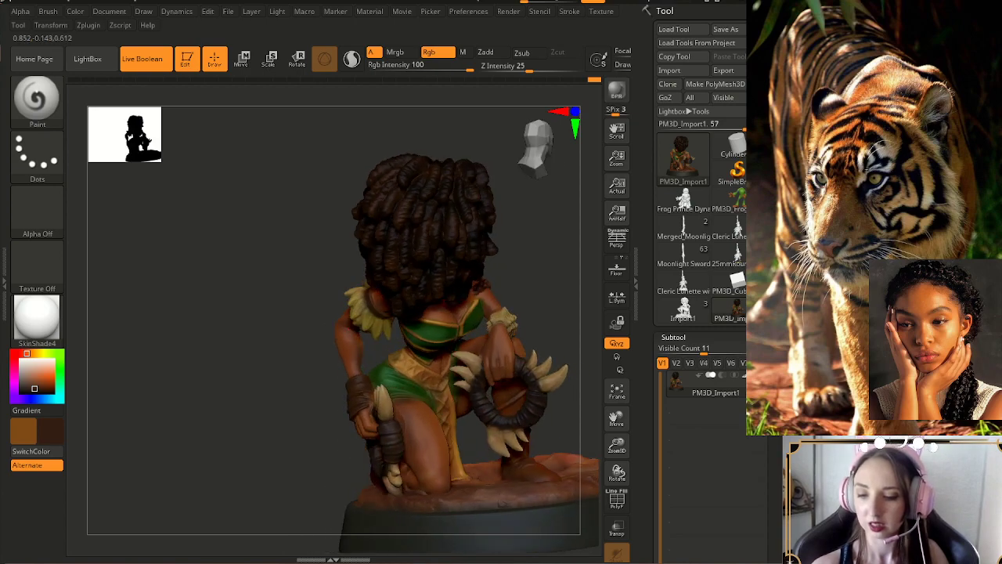
right_drag(493, 309, 365, 352)
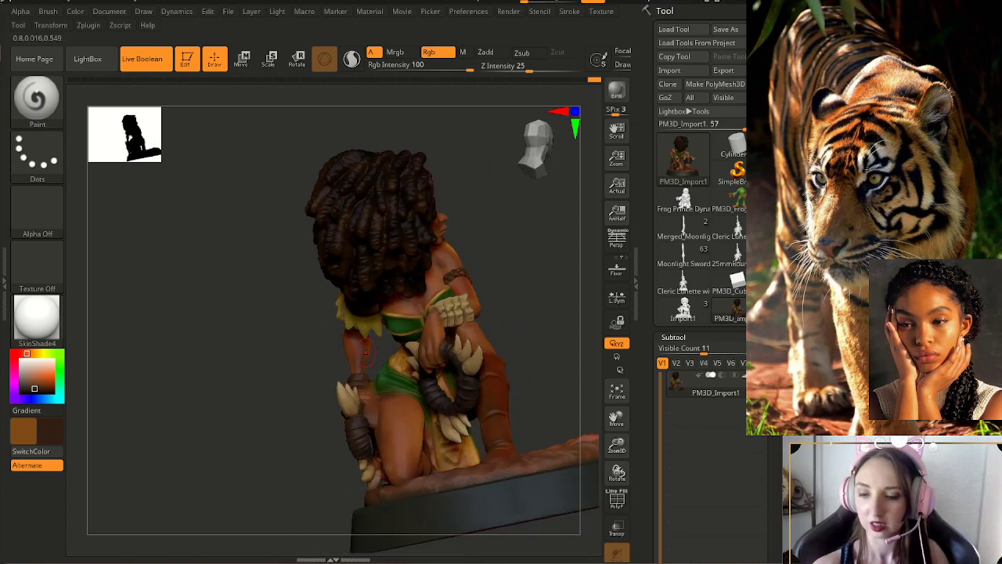
drag(489, 313, 583, 318)
right_drag(278, 367, 239, 371)
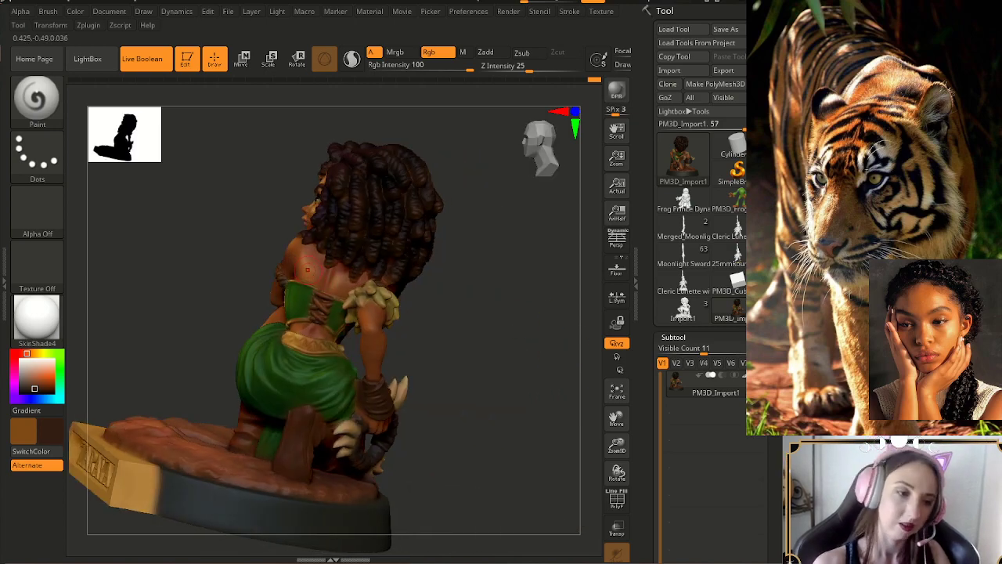
- Sample the skin tone on the figurine's back, mute it to a greyish brown, and bring the horned rings into view
key(c)
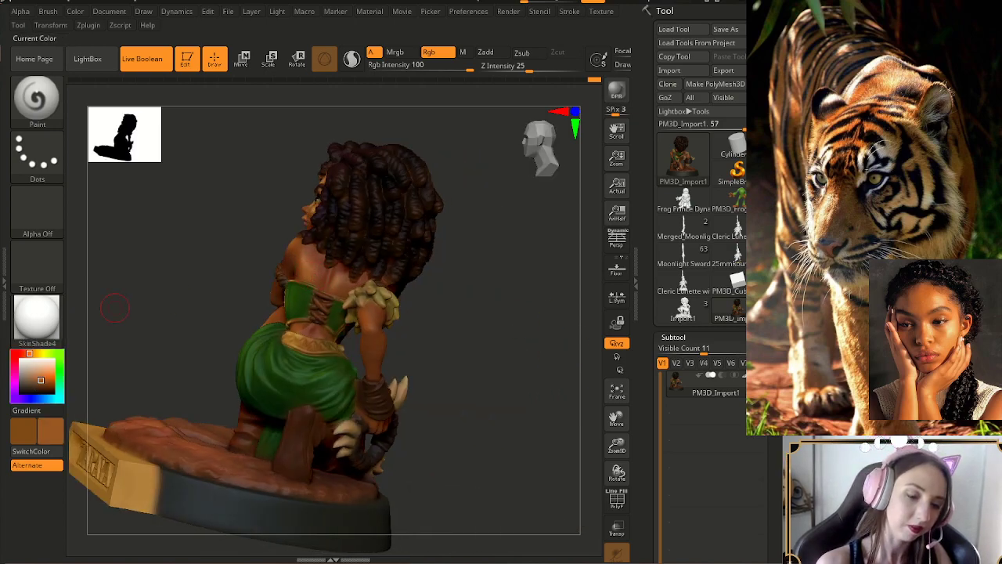
drag(35, 384, 29, 381)
right_drag(115, 307, 354, 318)
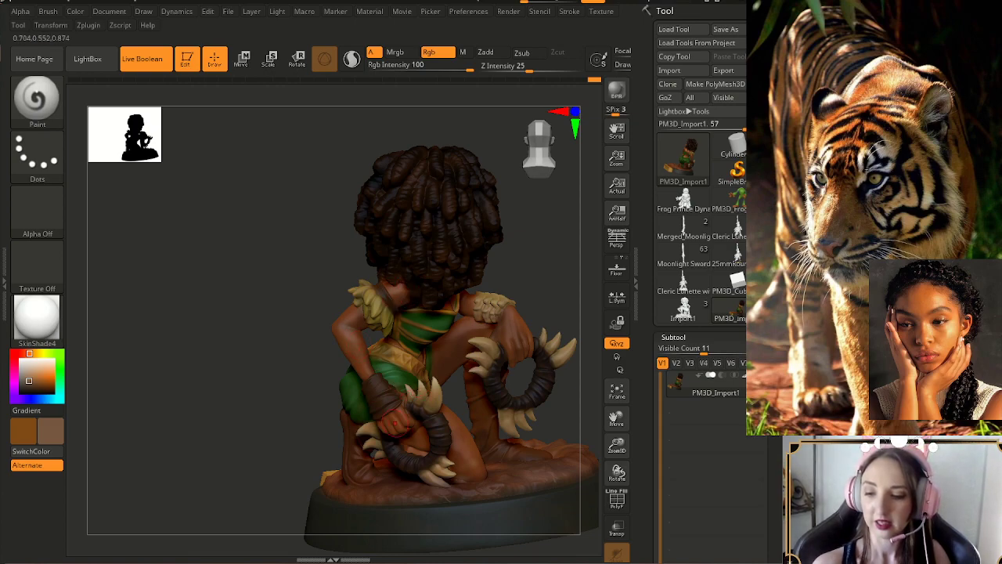
- Examine the hair, arms and horned rings from the ring side, and check the whole figurine at a smaller size
alt+drag(548, 259, 496, 263)
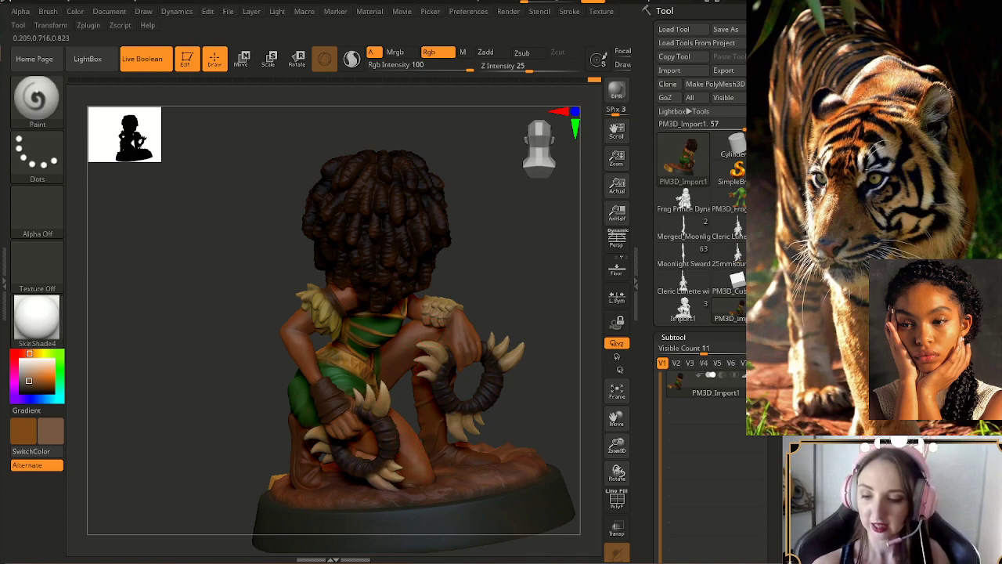
drag(536, 405, 509, 404)
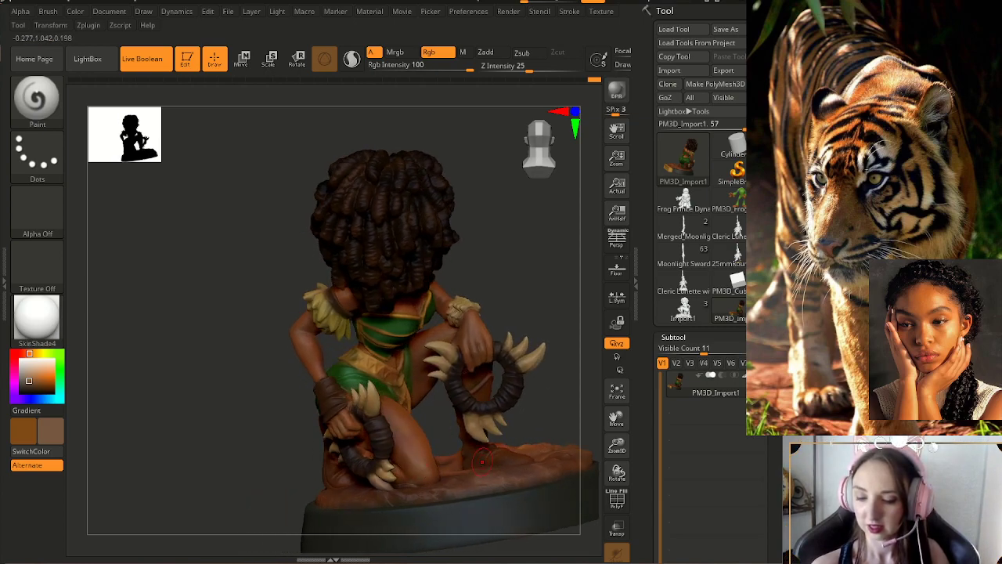
mouse_move(617, 446)
mouse_down()
mouse_move(612, 419)
mouse_move(561, 419)
mouse_move(508, 454)
mouse_move(399, 453)
mouse_up()
mouse_move(543, 443)
mouse_down()
mouse_move(423, 442)
mouse_move(568, 439)
mouse_up()
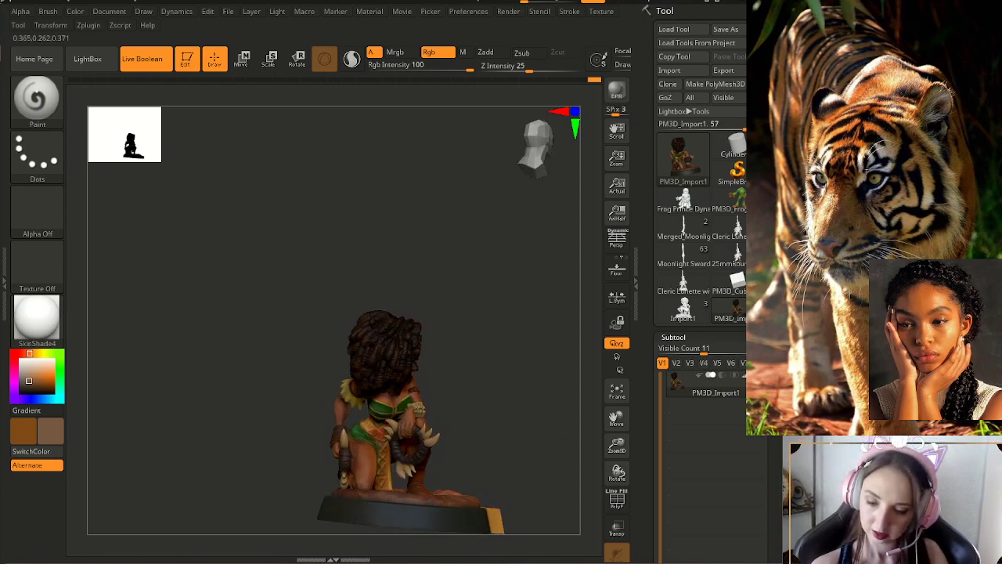
- Sample a dark olive brown from the figurine and review the complete figure from the front, up close and at full height
key(c)
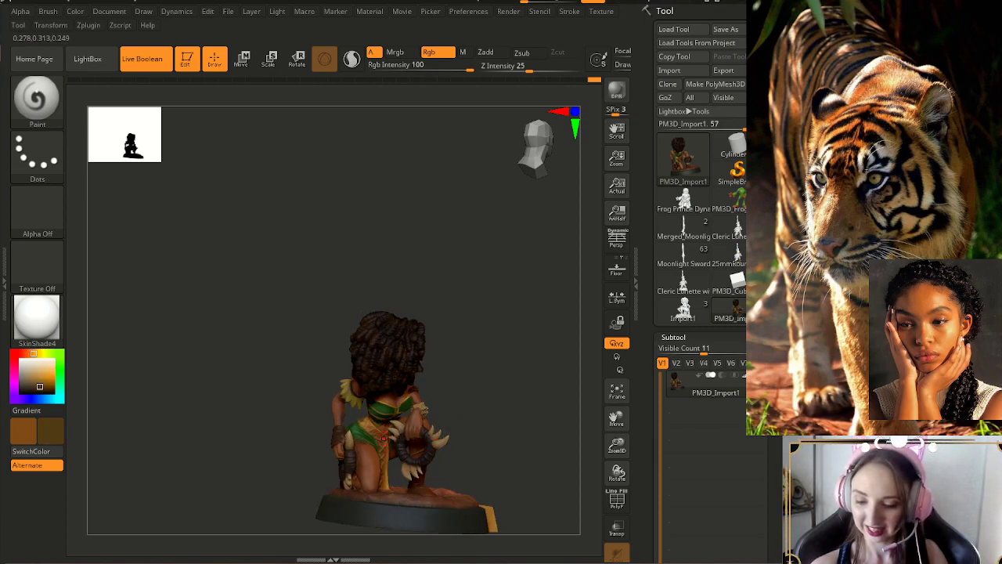
mouse_move(473, 437)
mouse_down()
mouse_move(447, 440)
mouse_move(437, 468)
mouse_move(484, 440)
mouse_up()
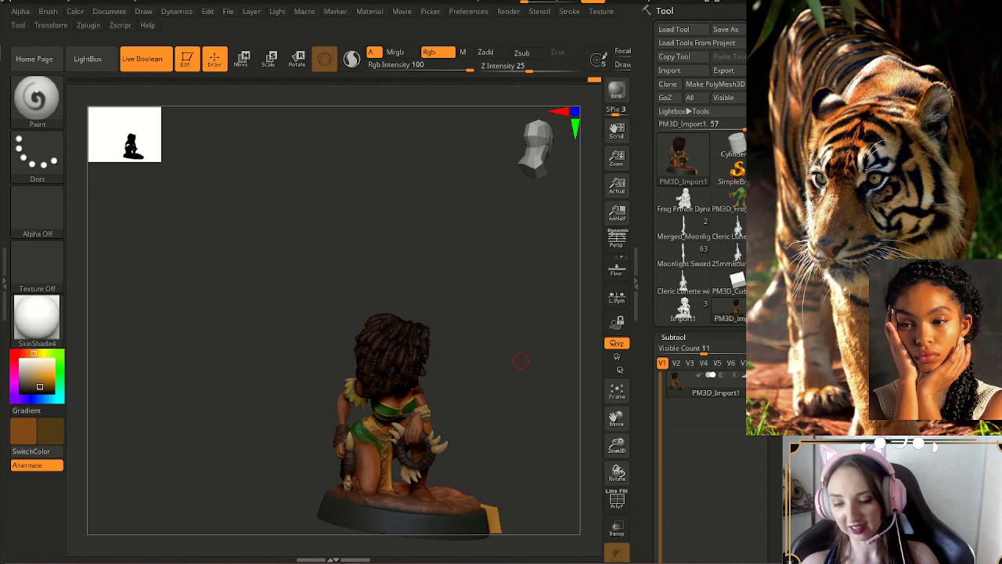
drag(520, 360, 617, 470)
drag(517, 446, 537, 429)
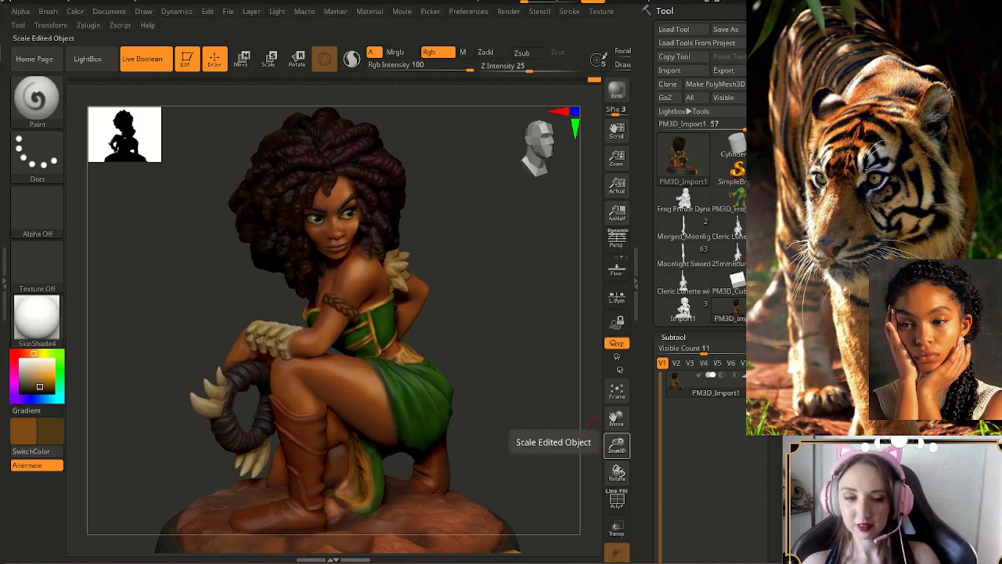
drag(616, 444, 540, 431)
alt+drag(564, 392, 548, 441)
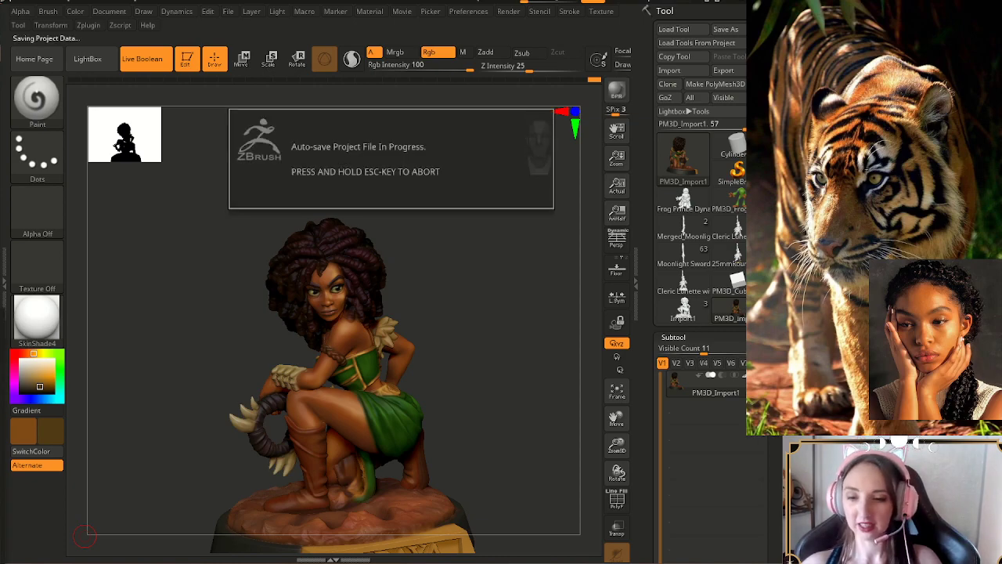
- Examine the skin tones in the Skin Ref.jpg portrait at 161% zoom, and put the photo away
drag(0, 302, 313, 166)
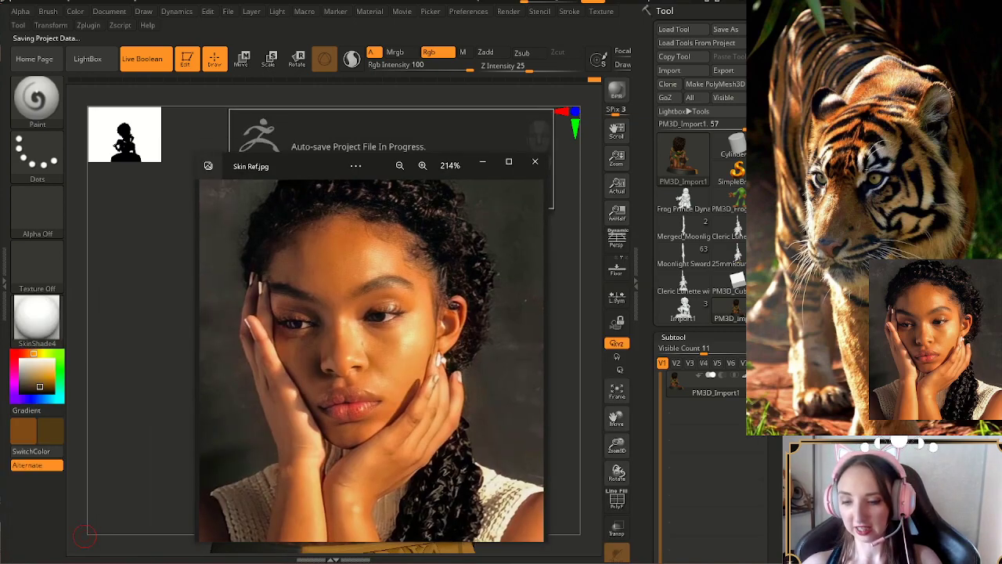
scroll(372, 360, down, 3)
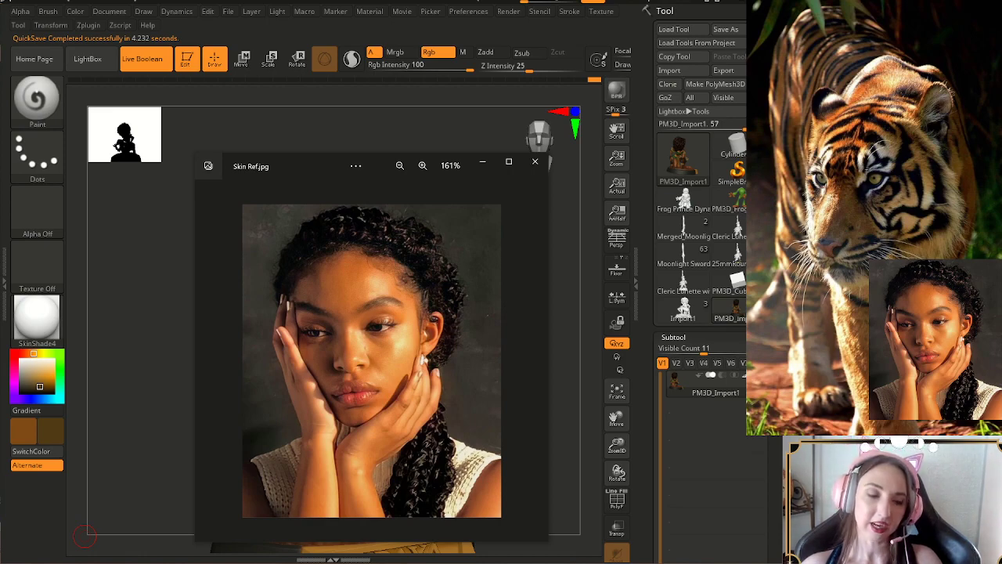
click(482, 161)
- Bring up the tiger reference photo and enlarge it to examine the colours and markings of the face
drag(3, 95, 438, 159)
click(451, 160)
click(451, 160)
click(451, 160)
click(451, 160)
click(451, 159)
click(451, 160)
click(451, 160)
drag(426, 289, 408, 409)
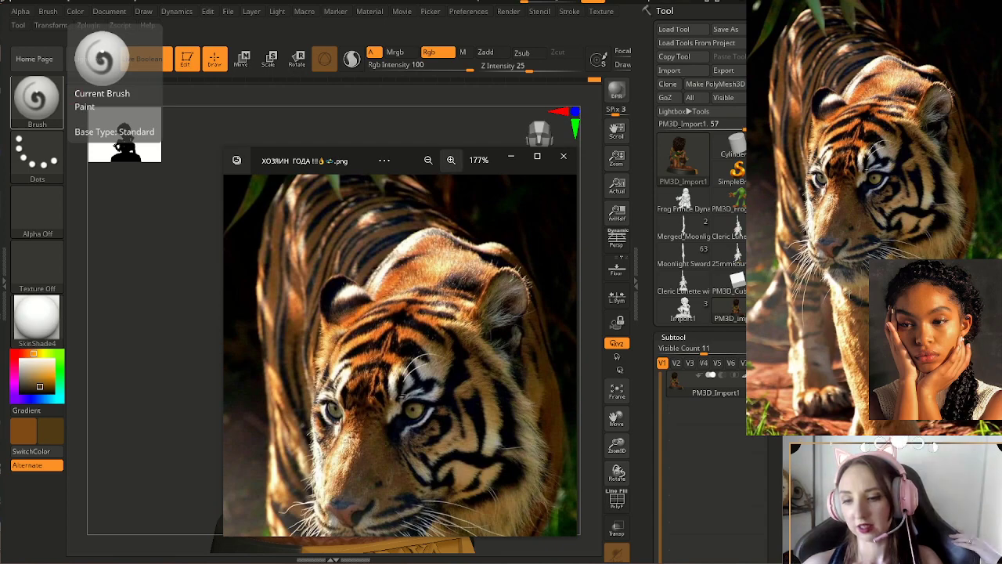
- Examine the tiger photo as a whole at 121%, and enlarge it again to 177% for the muzzle and front leg
click(428, 160)
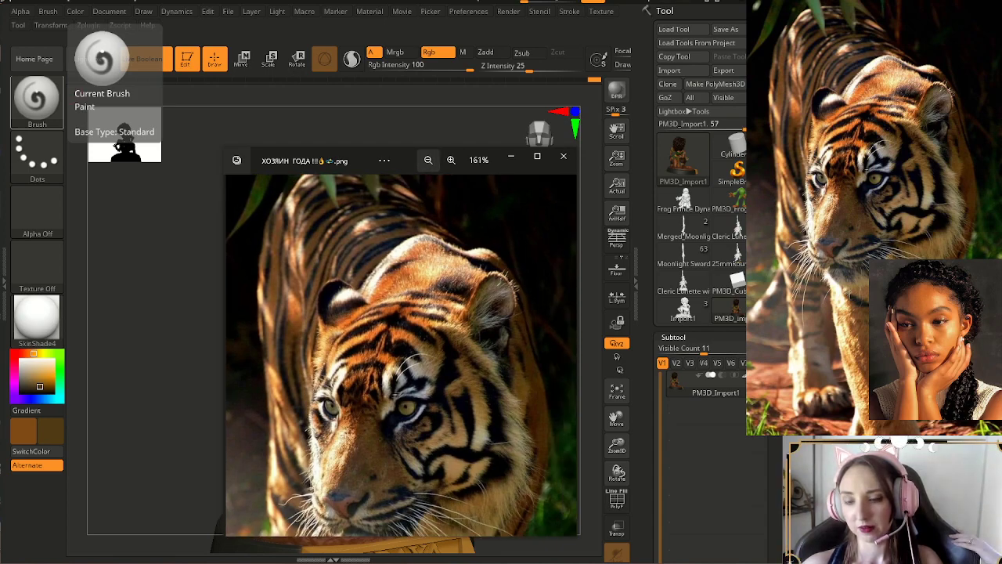
click(428, 160)
click(428, 160)
click(428, 160)
drag(402, 165, 397, 153)
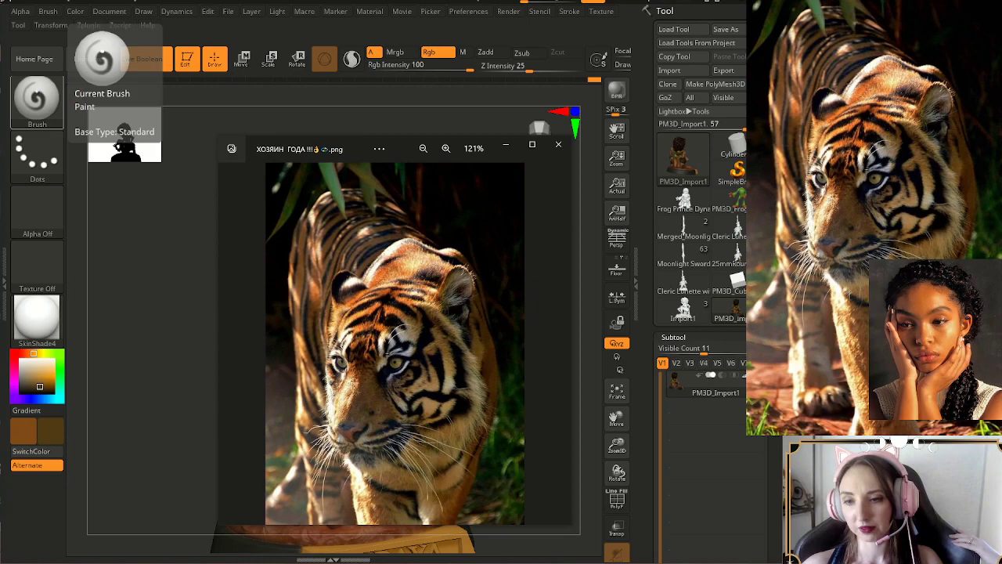
click(446, 148)
click(446, 149)
click(447, 149)
click(447, 149)
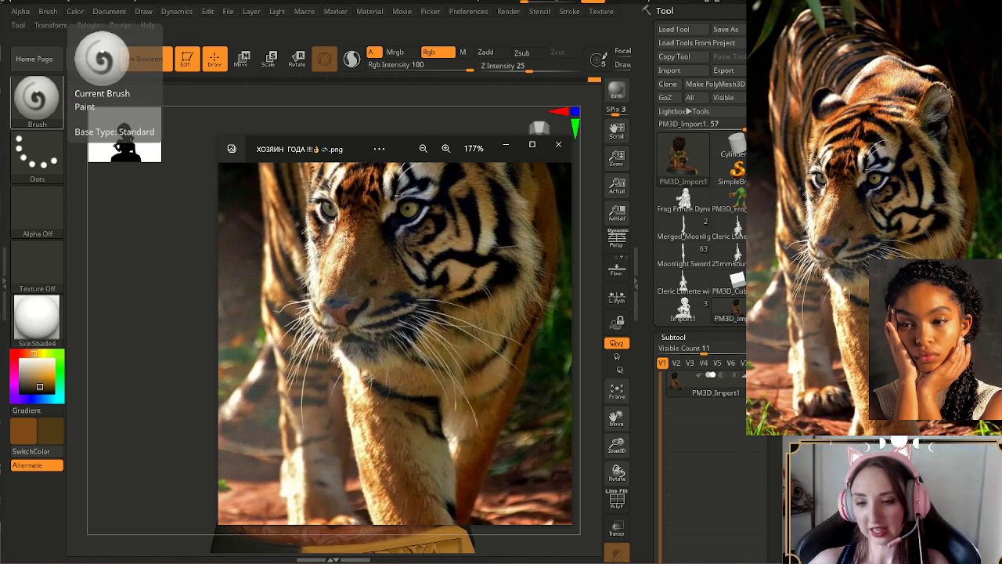
- Compare the light and shadow colours on the tiger's face, chest and legs, and clear the photo off the model canvas
drag(395, 297, 395, 396)
scroll(394, 344, up, 1)
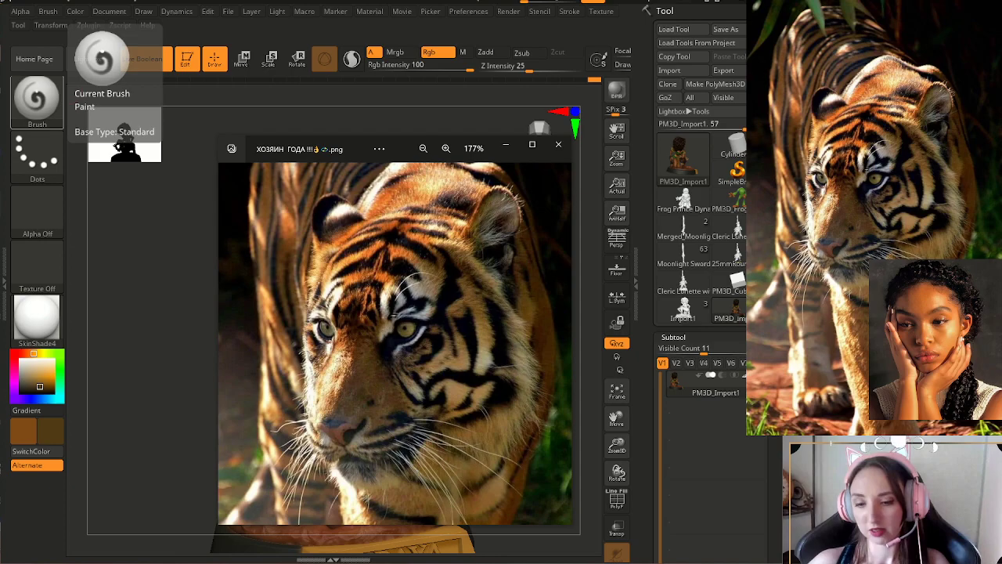
scroll(395, 343, down, 4)
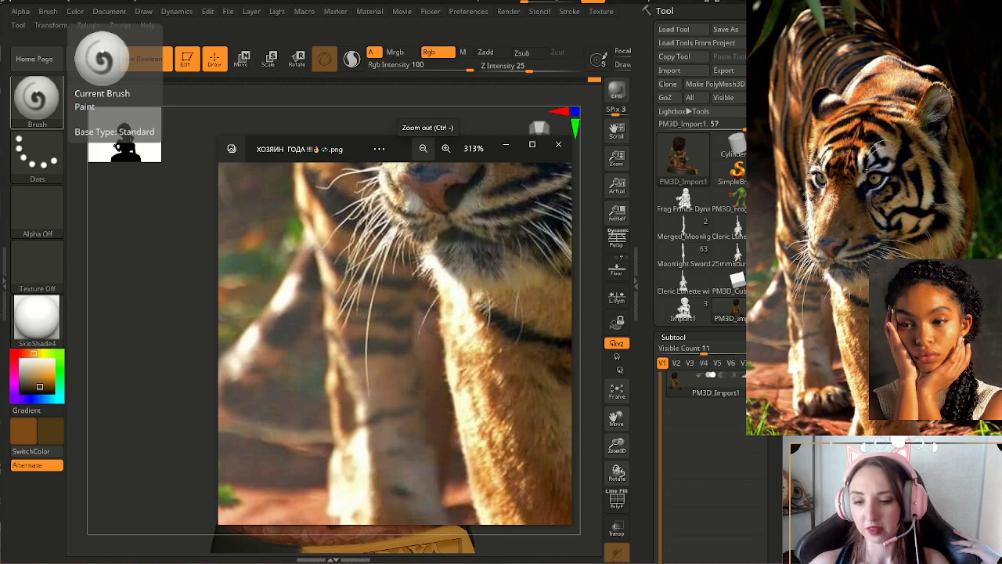
click(423, 148)
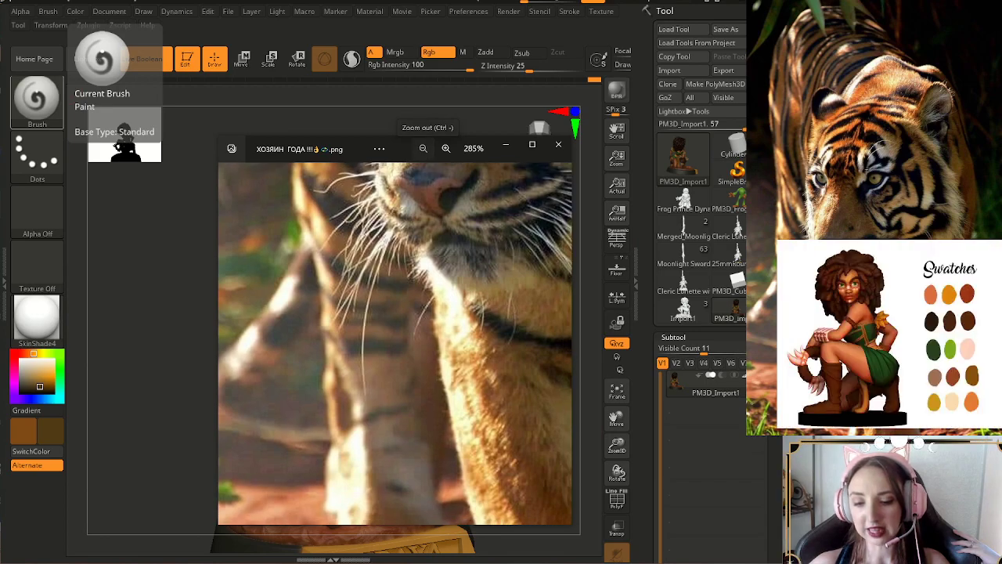
scroll(395, 343, down, 8)
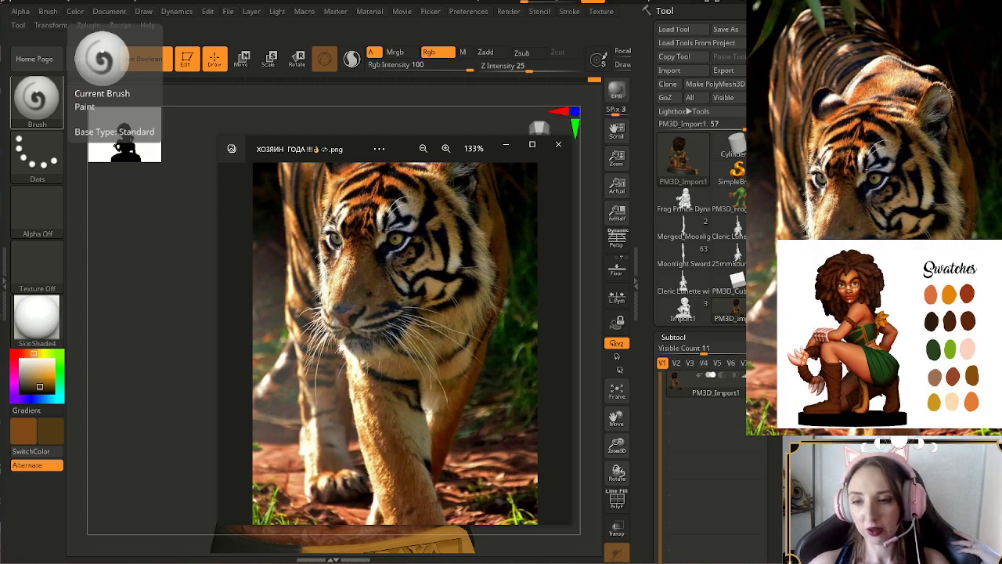
click(445, 148)
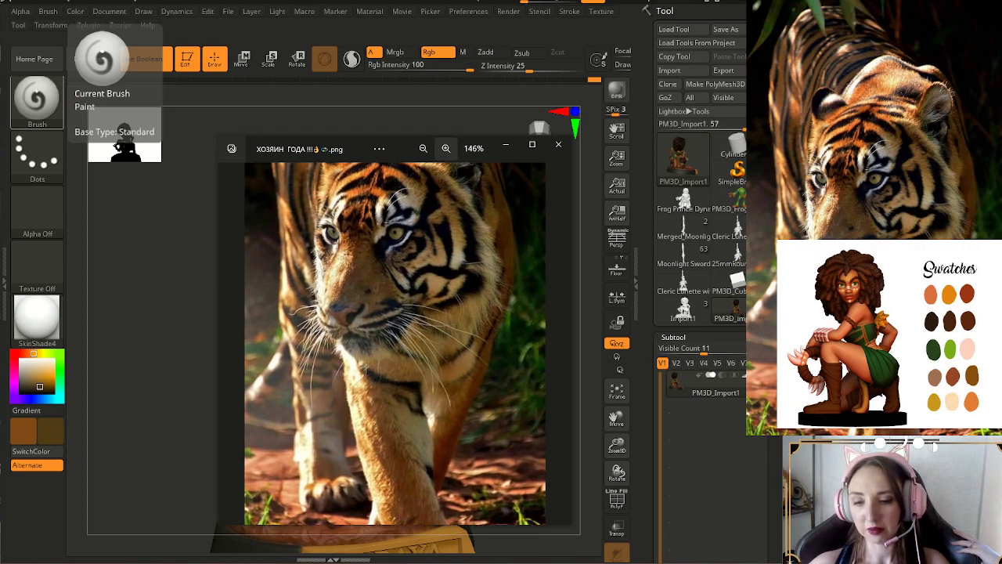
scroll(370, 285, up, 4)
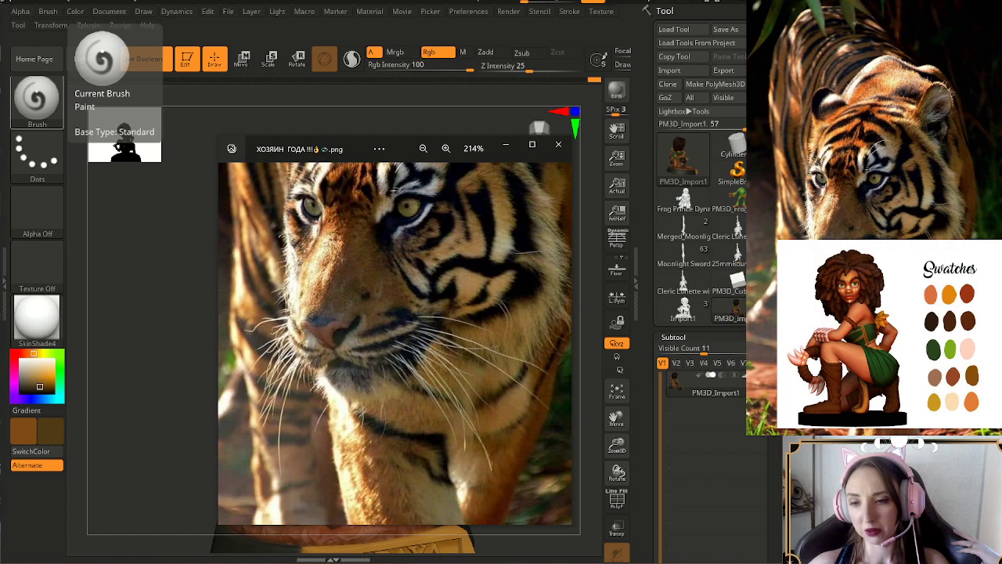
drag(402, 150, 0, 134)
drag(23, 337, 61, 320)
click(465, 309)
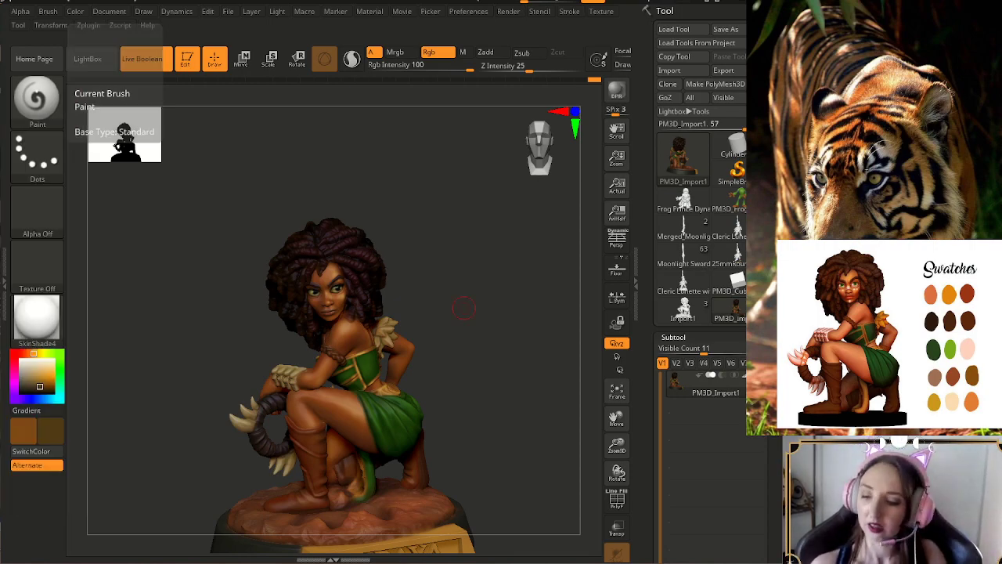
- Set the paint colour to a muted reddish brown and prepare a small brush for painting the character's hair
drag(479, 305, 477, 352)
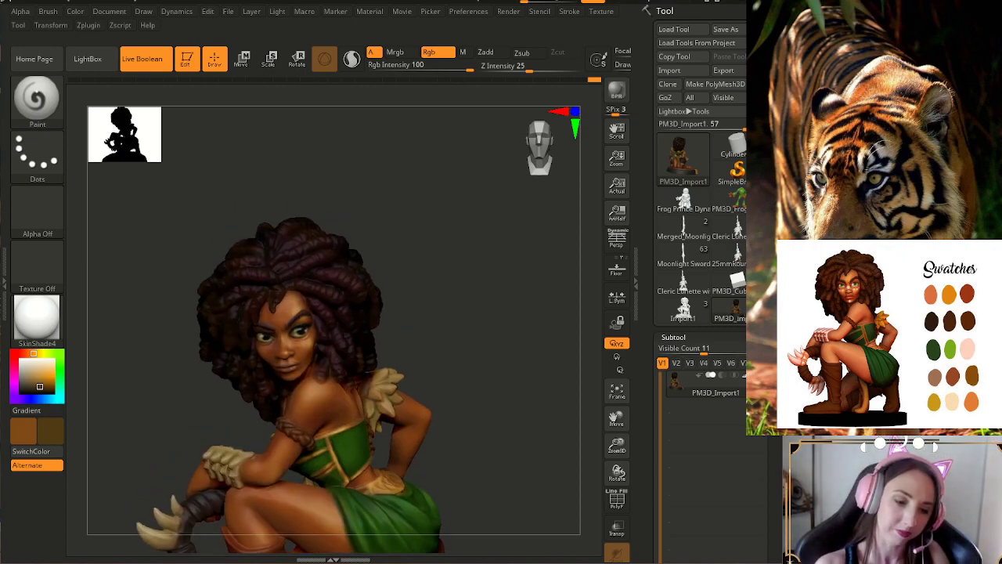
alt+drag(501, 296, 500, 343)
drag(34, 353, 30, 381)
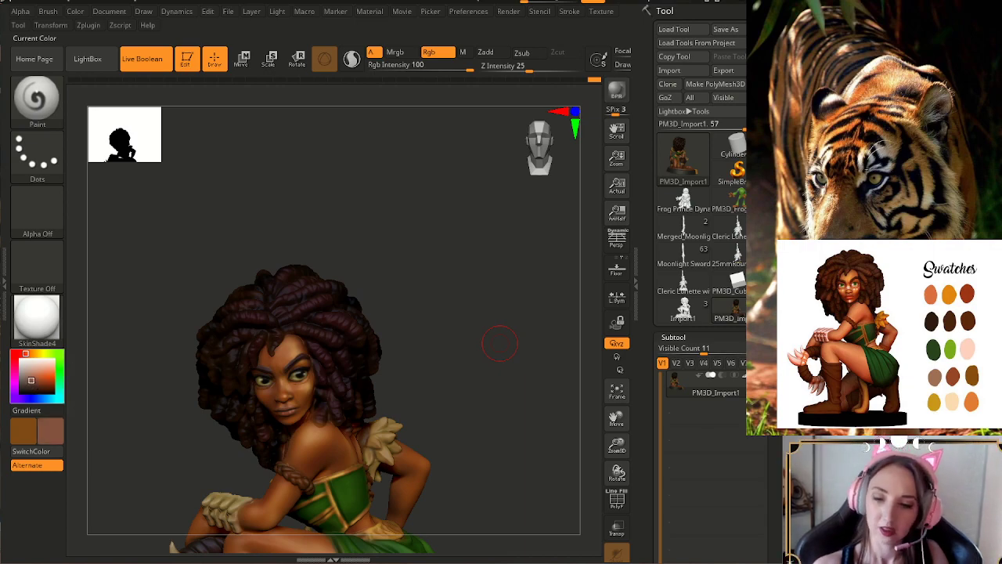
key(s)
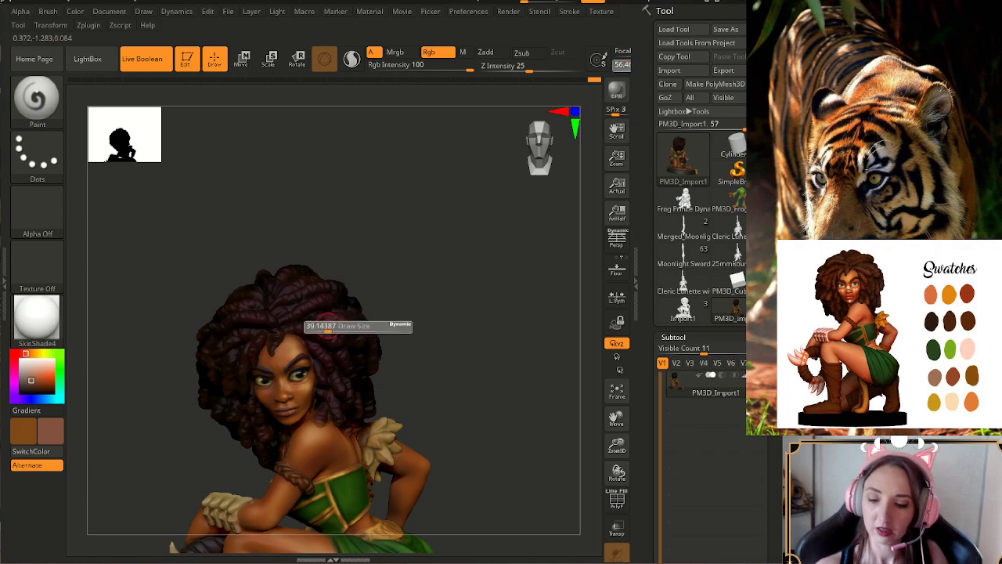
drag(617, 446, 616, 501)
mouse_move(245, 561)
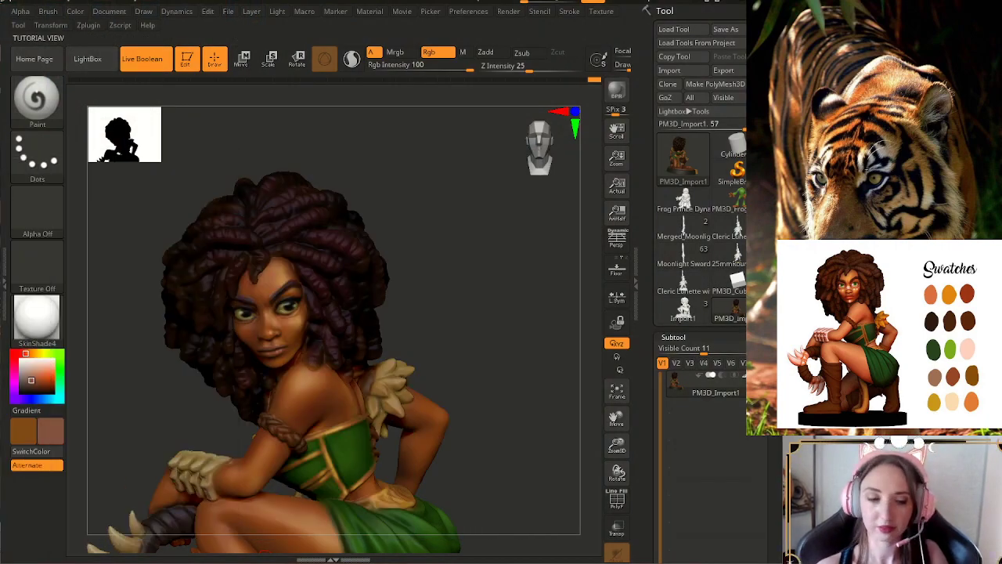
drag(617, 445, 617, 485)
mouse_move(548, 365)
alt+mouse_down()
mouse_move(526, 485)
mouse_move(501, 489)
alt+mouse_up()
key(s)
drag(235, 301, 240, 304)
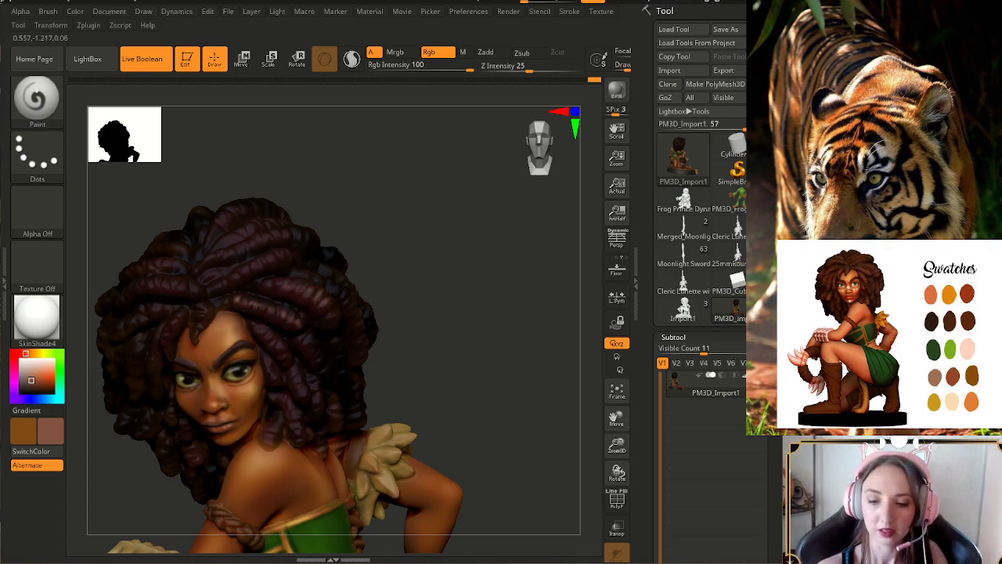
- Paint muted reddish-brown highlights on the large curls across the crown and down towards the shoulder
drag(434, 323, 416, 313)
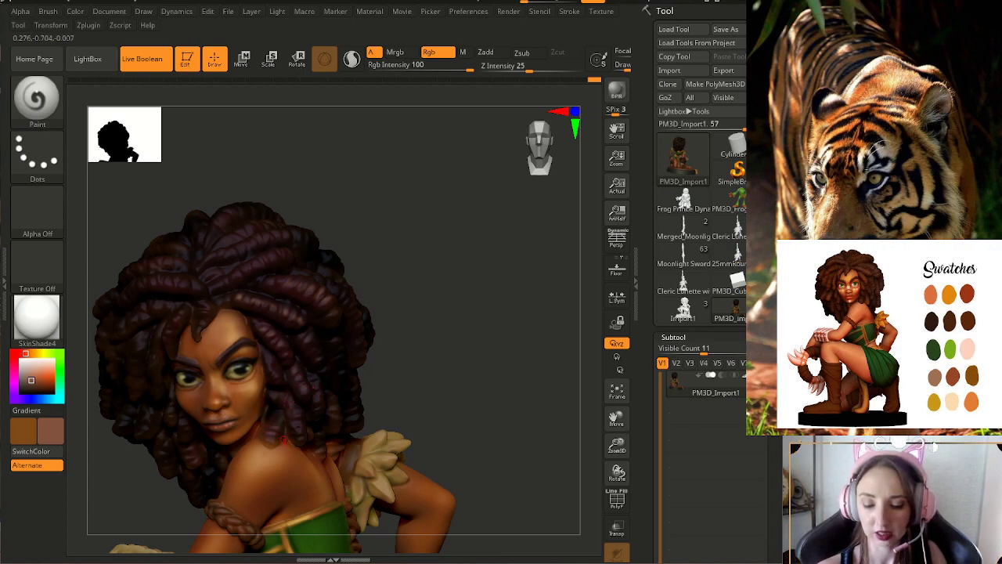
drag(391, 362, 326, 363)
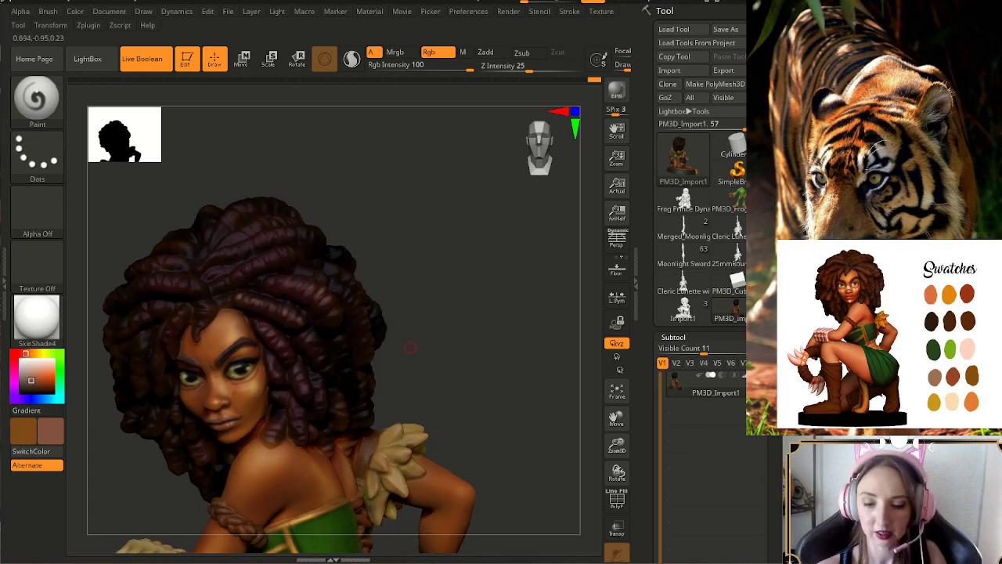
drag(410, 347, 425, 347)
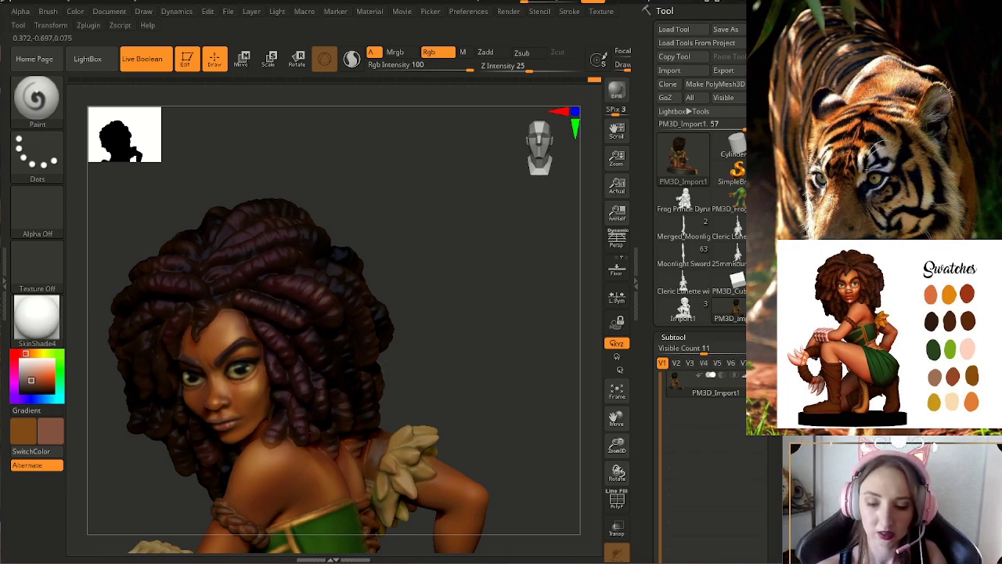
mouse_move(432, 359)
mouse_down()
mouse_move(413, 364)
mouse_move(408, 343)
mouse_move(401, 362)
mouse_up()
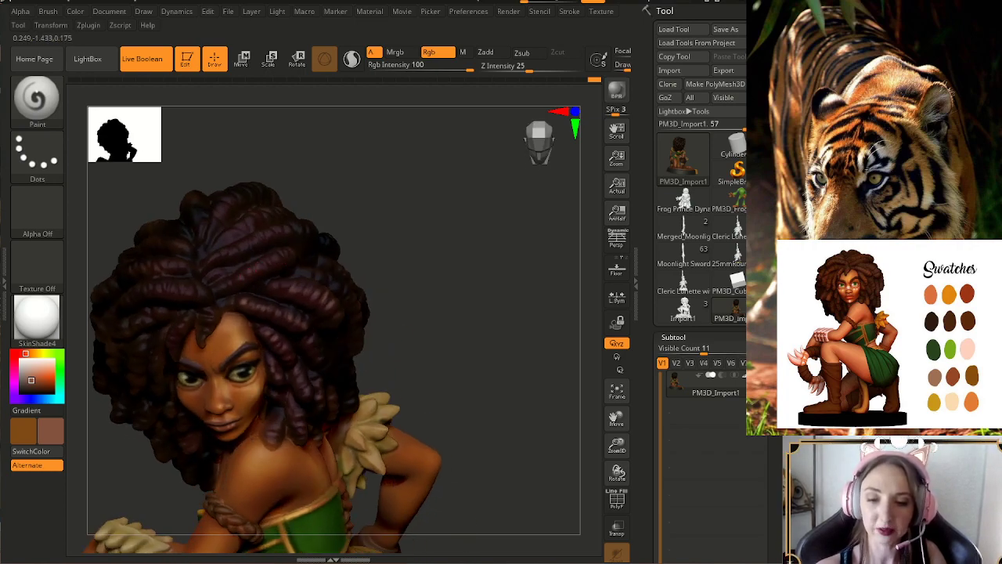
drag(392, 239, 405, 244)
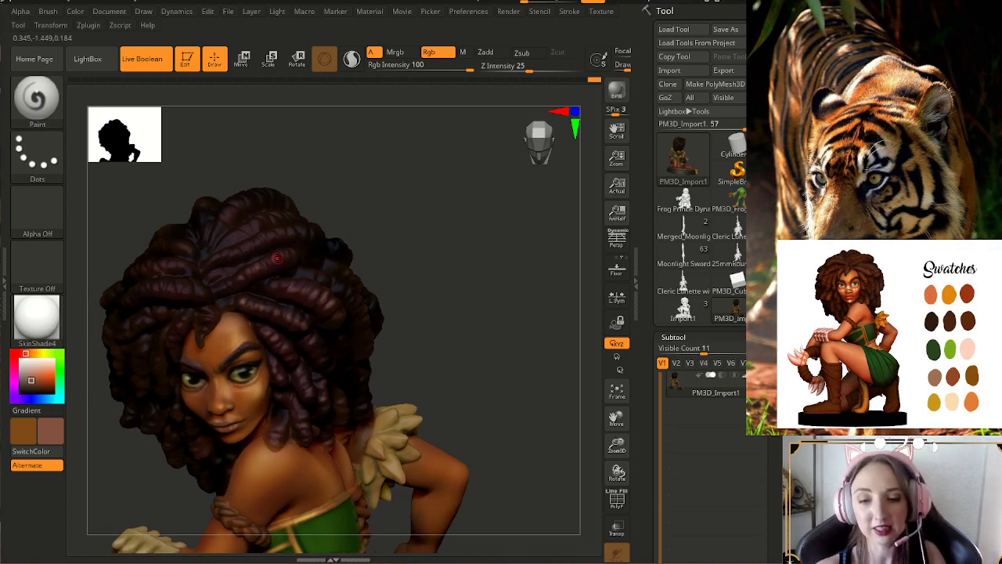
drag(292, 261, 296, 260)
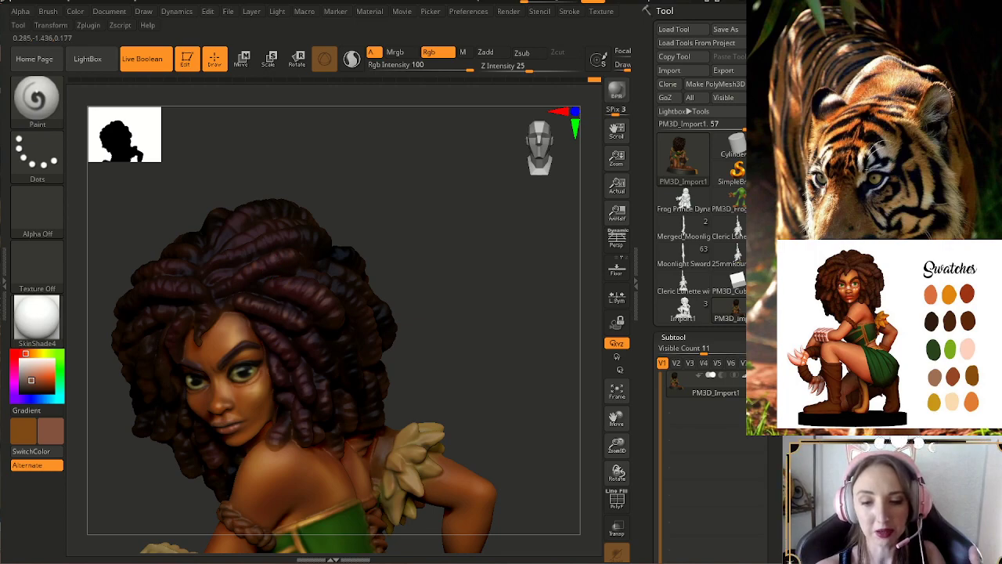
- Brush reddish-brown highlights onto the curls at the hairline above the forehead and on the outer locks behind the shoulder
drag(357, 255, 386, 251)
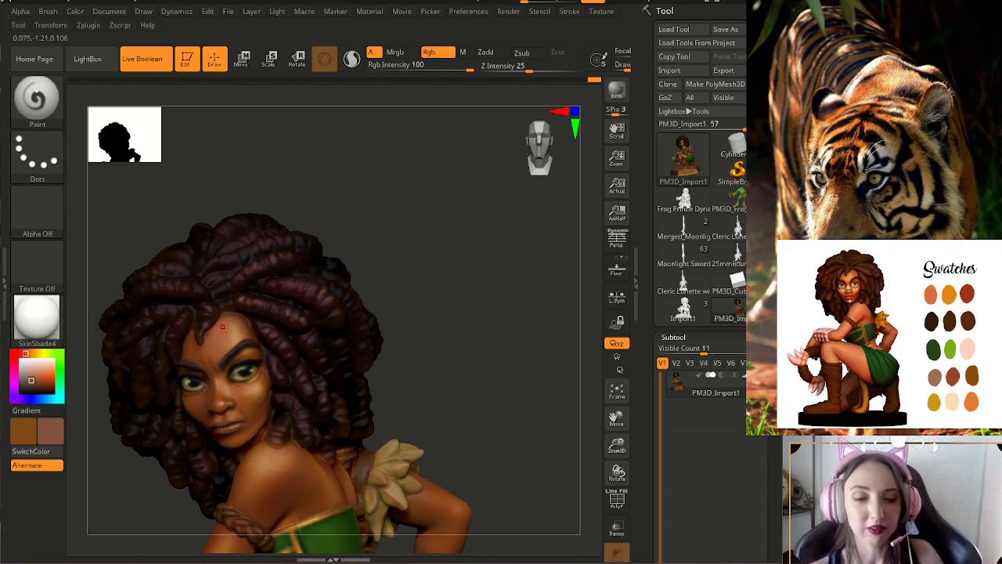
drag(413, 266, 410, 276)
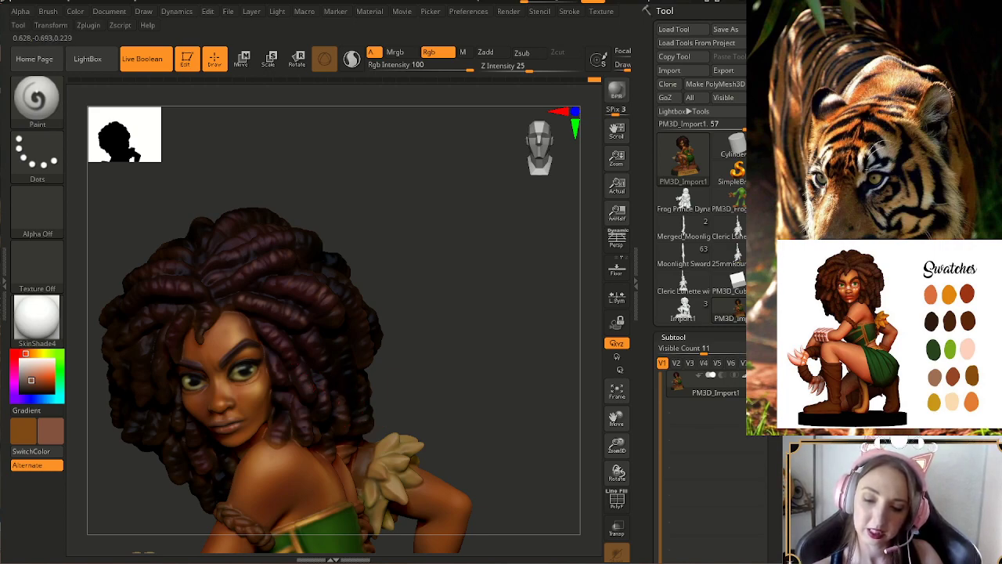
drag(398, 344, 380, 342)
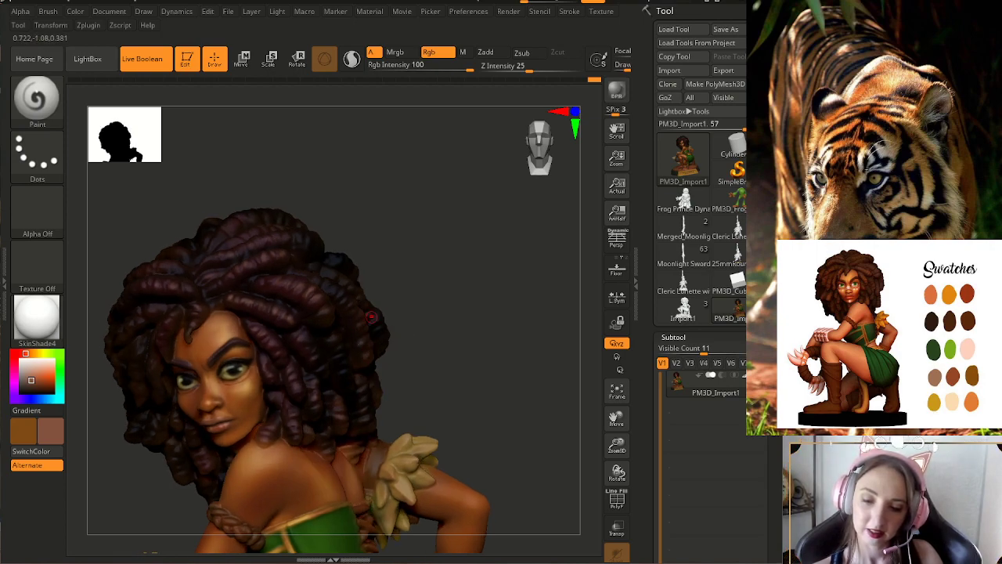
drag(398, 328, 434, 329)
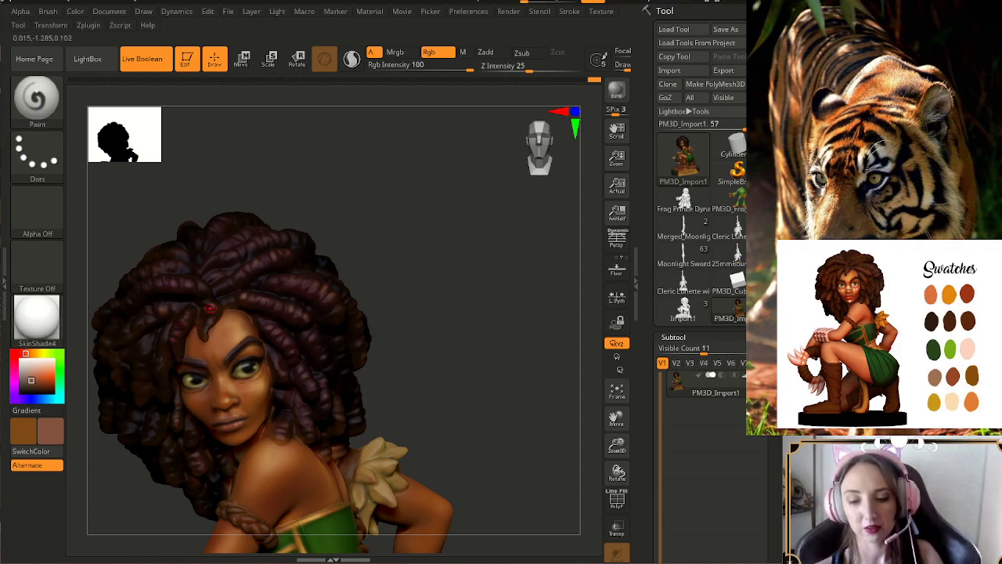
drag(410, 364, 302, 406)
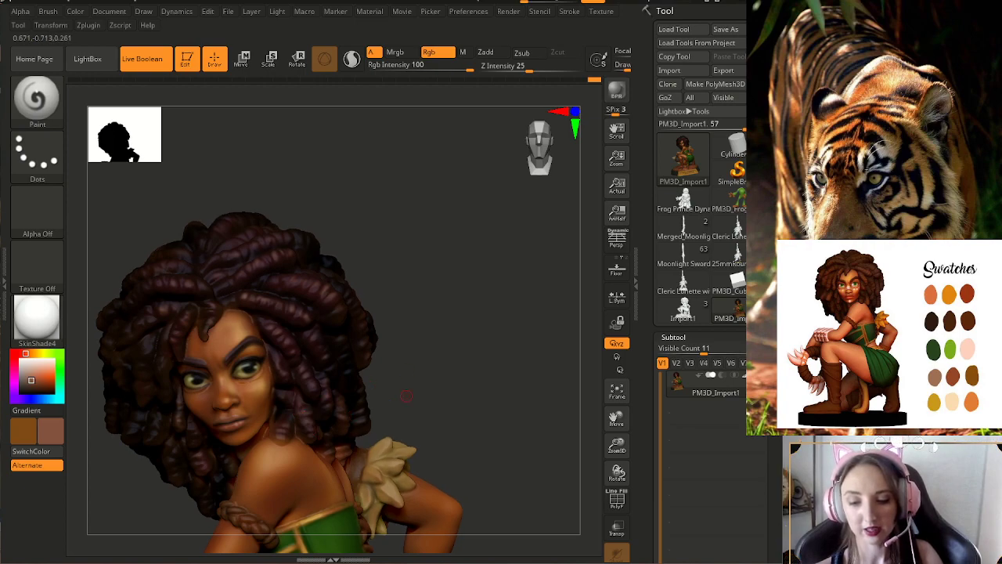
drag(407, 398, 385, 399)
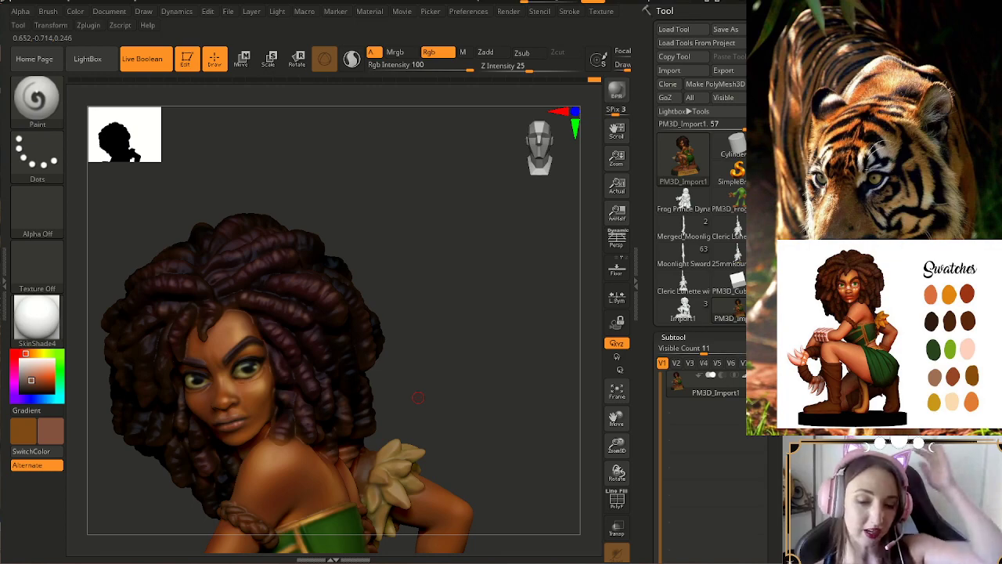
- Highlight the locks hanging beside the cheek and the curls behind them with the same reddish brown
right_drag(295, 419, 415, 399)
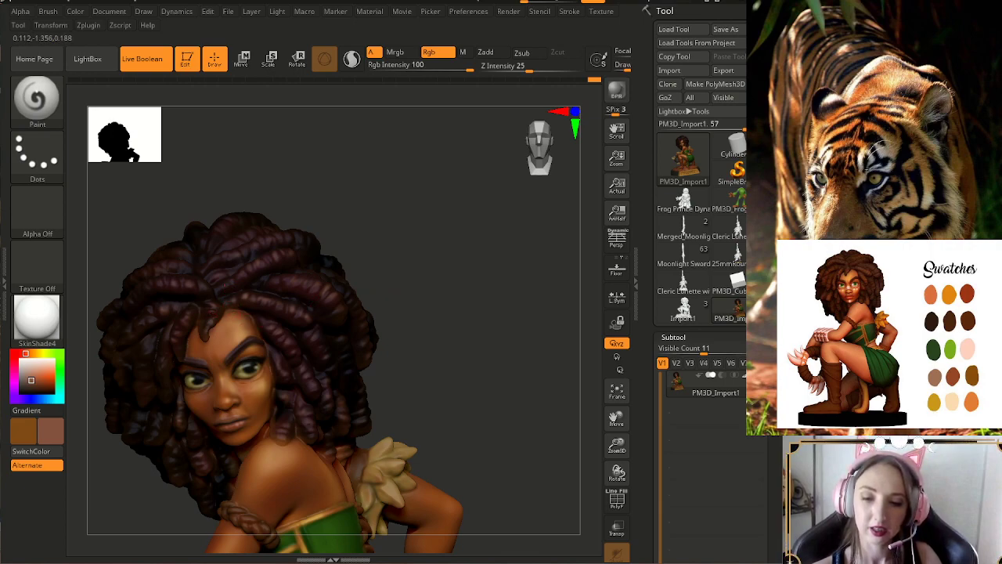
drag(393, 294, 368, 296)
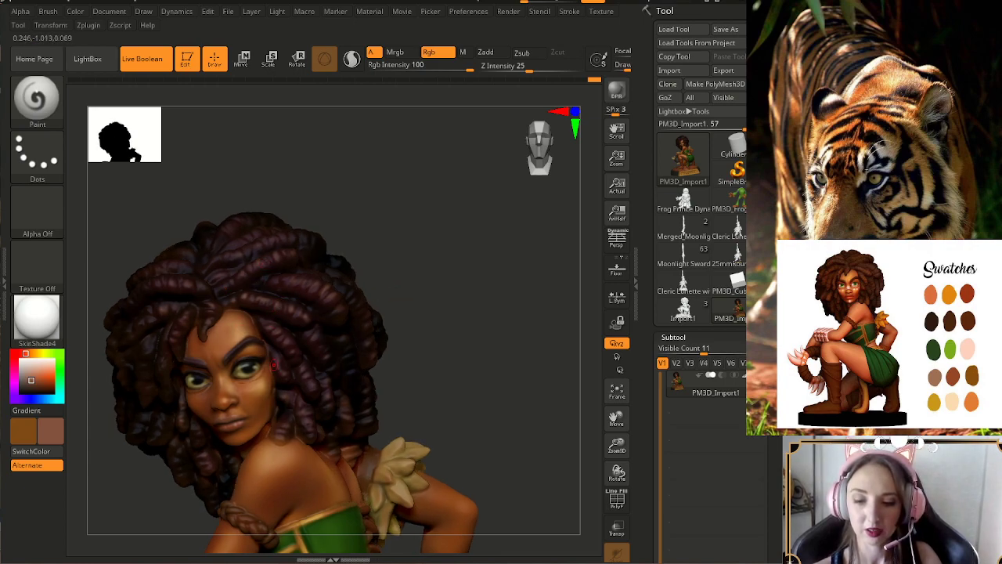
right_drag(328, 344, 359, 347)
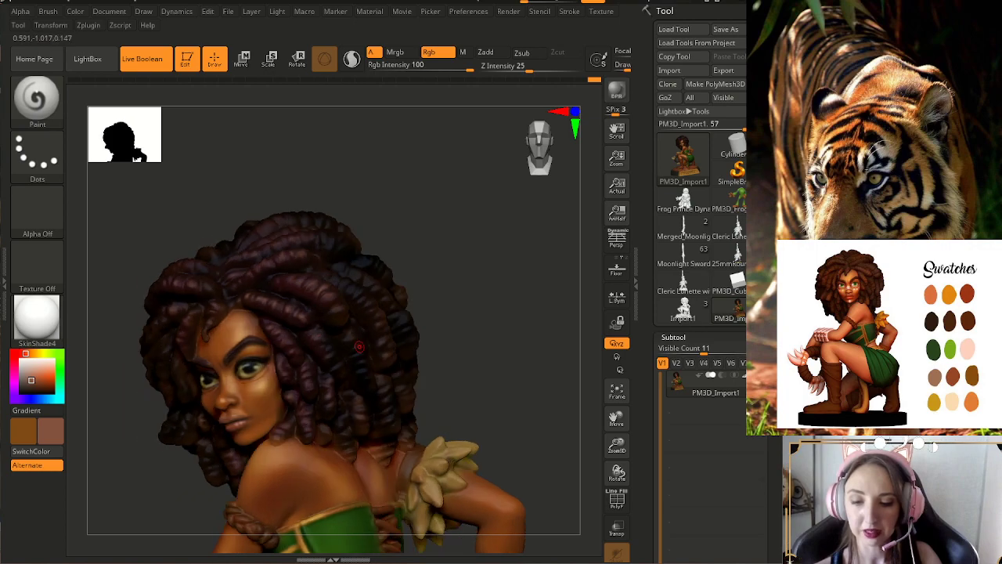
right_drag(316, 379, 439, 342)
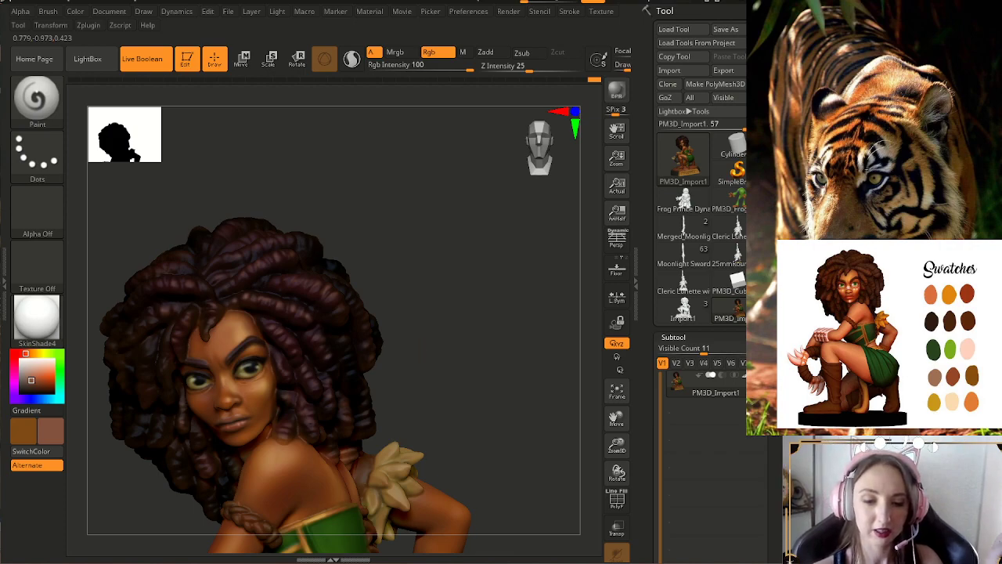
drag(415, 347, 423, 348)
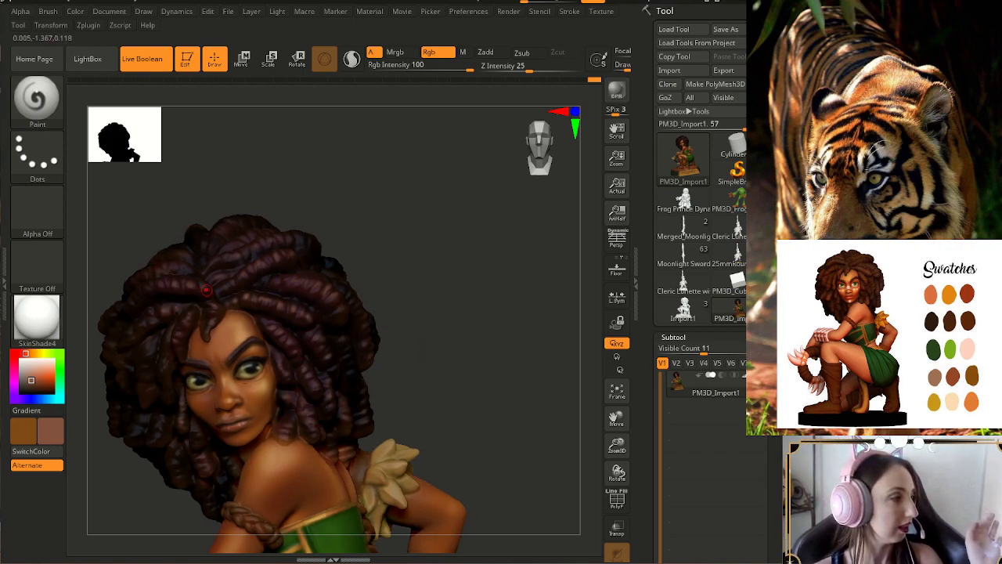
- Add reddish-brown touches to the curls at the parting, the top of the head and the outer edge of the hair
right_drag(383, 273, 204, 293)
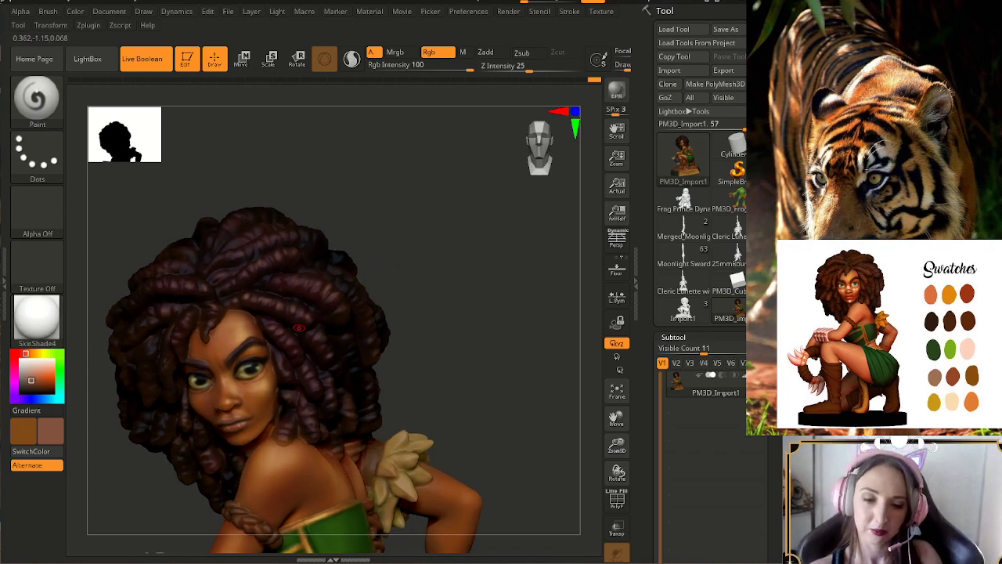
right_drag(423, 308, 167, 293)
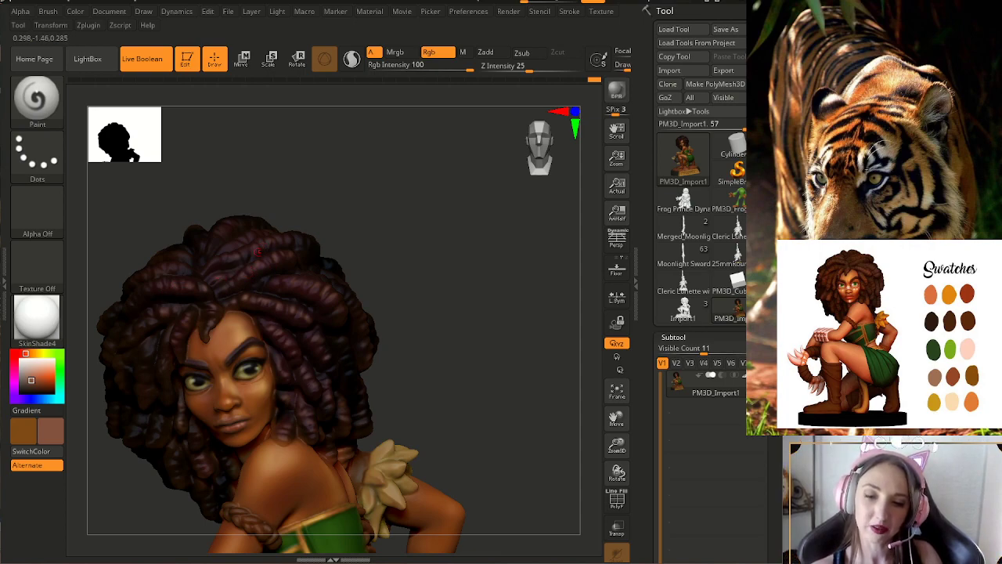
right_drag(336, 274, 293, 237)
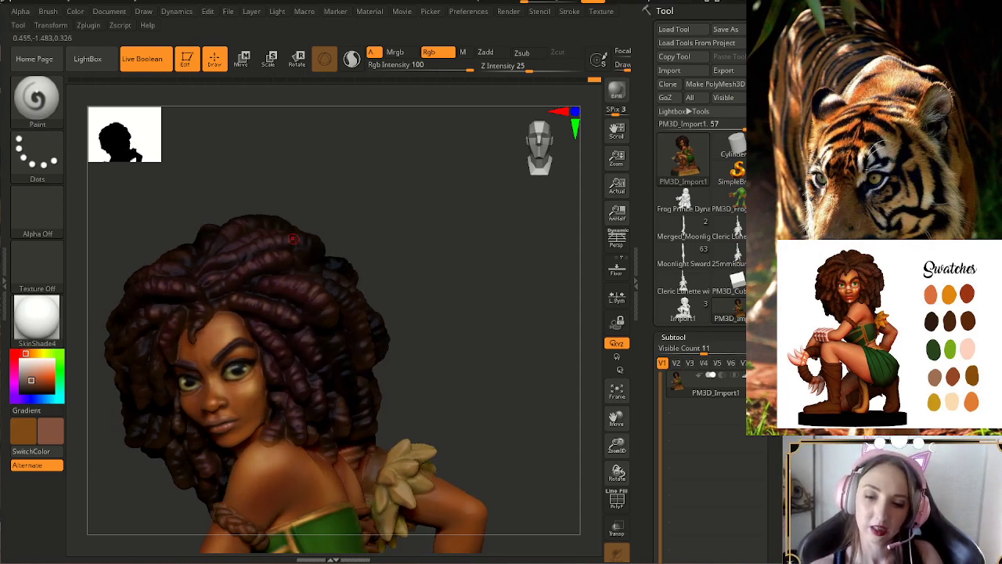
right_drag(319, 276, 343, 284)
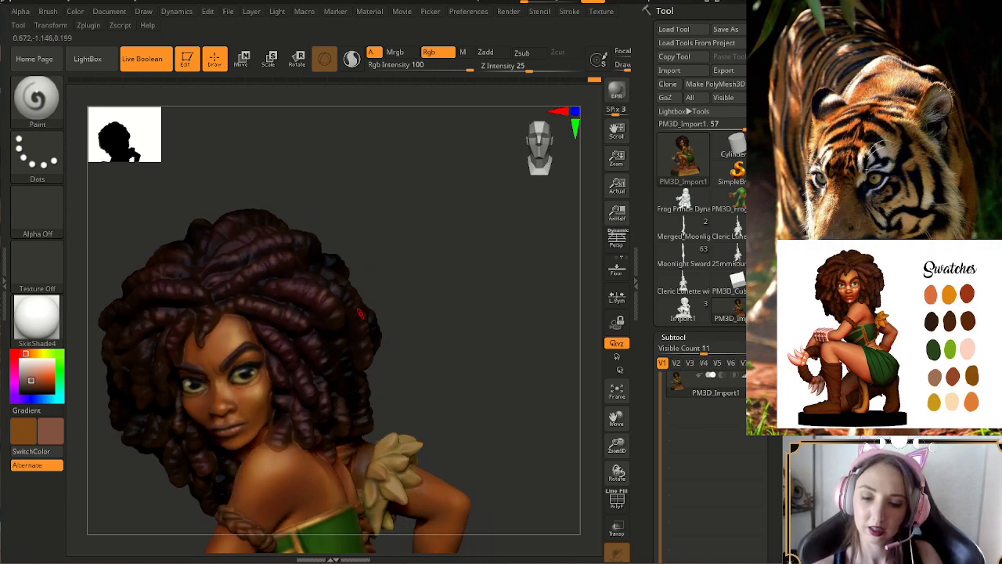
right_drag(416, 350, 413, 354)
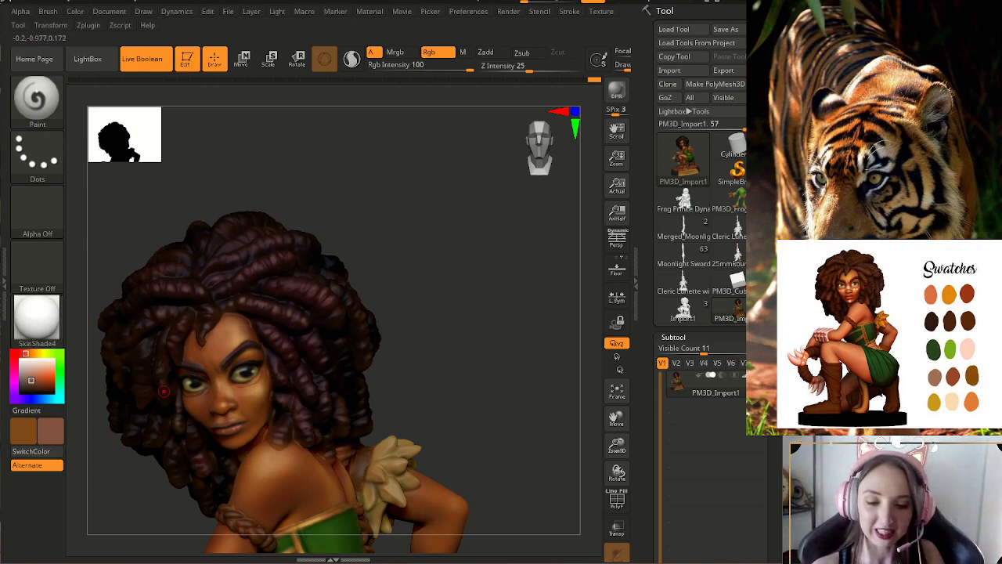
- Extend the reddish-brown highlights to the curls on both sides of the face and the rear locks above the shoulder
mouse_move(183, 387)
right_down()
mouse_move(158, 386)
mouse_move(150, 358)
mouse_move(138, 355)
right_up()
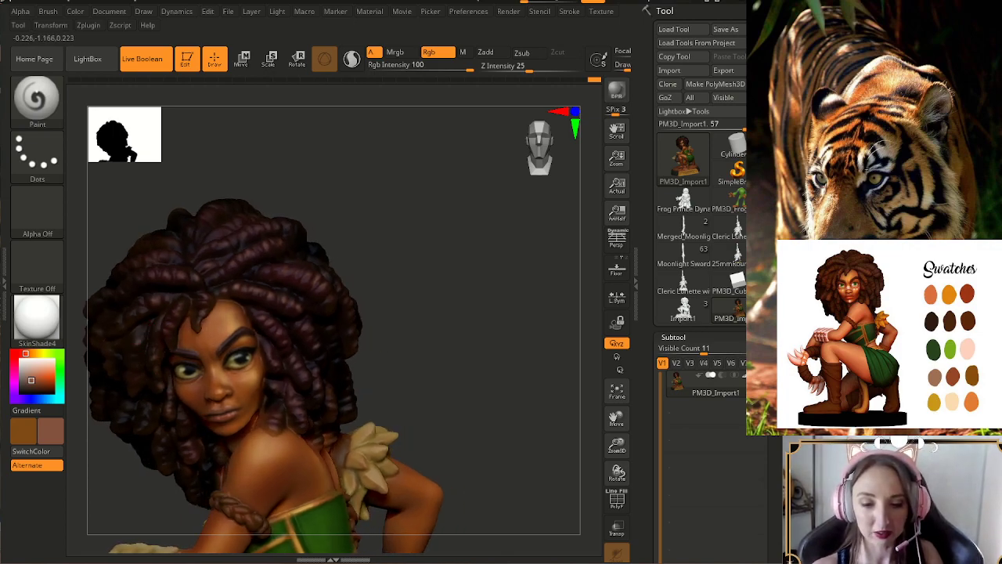
right_drag(431, 334, 391, 379)
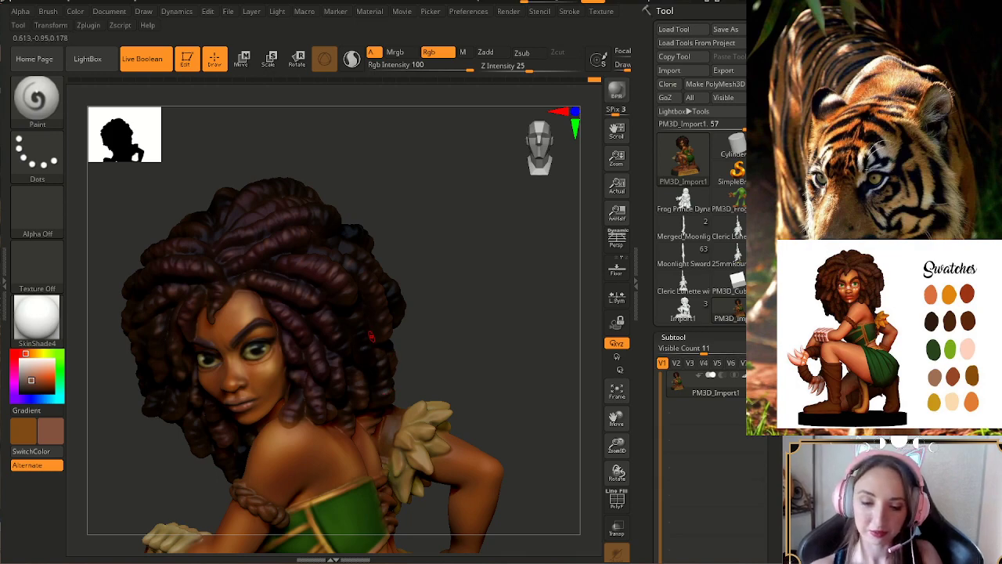
drag(421, 330, 368, 344)
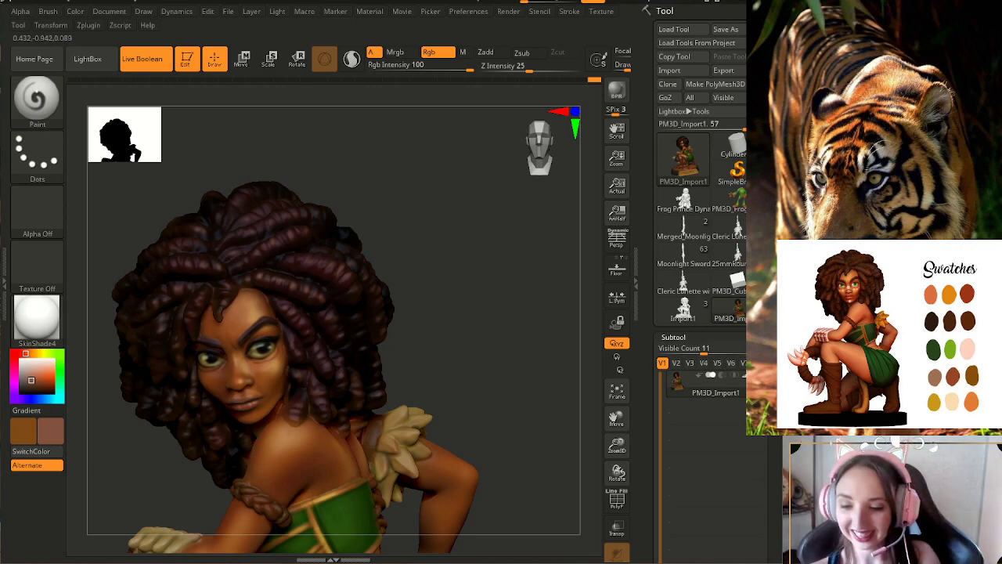
drag(421, 342, 395, 346)
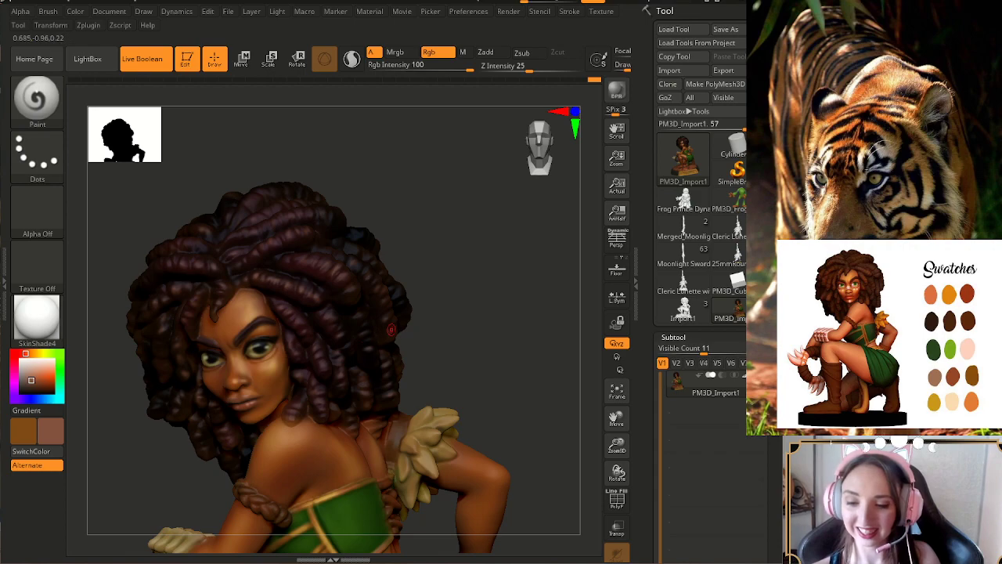
drag(435, 331, 373, 382)
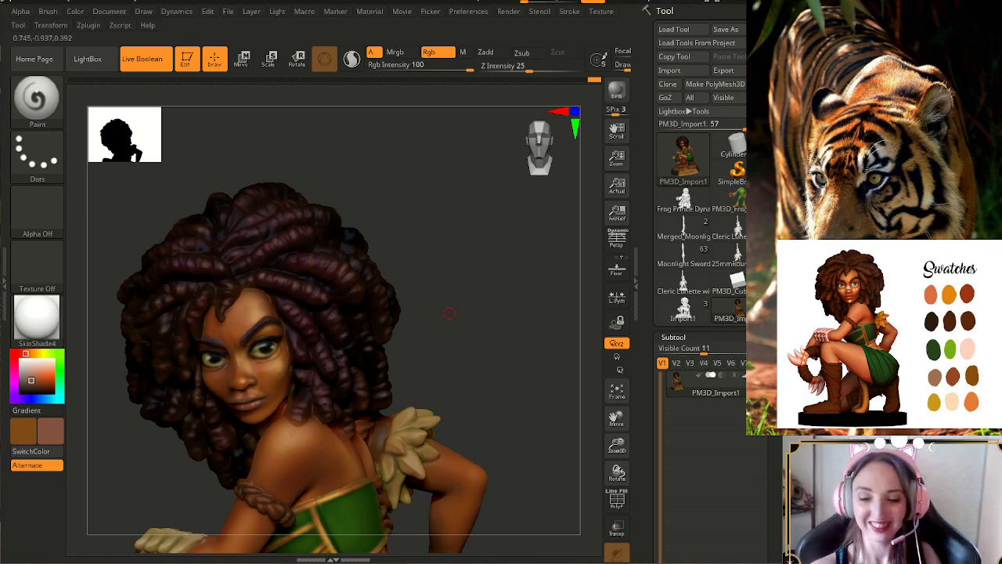
drag(447, 308, 409, 313)
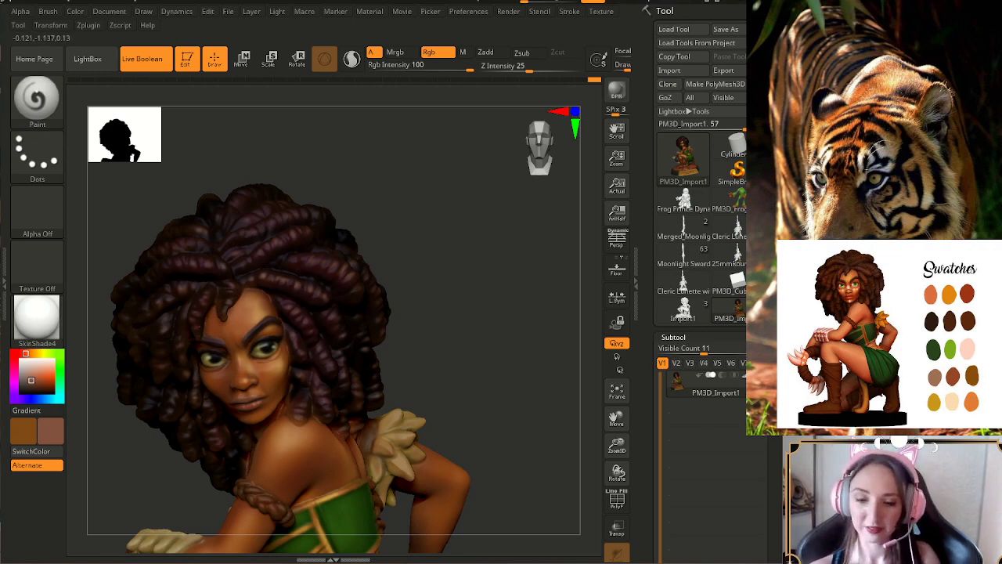
- Examine the highlighted hair on the whole crouching figure from a distance
drag(617, 445, 616, 420)
alt+drag(542, 414, 586, 410)
drag(617, 446, 616, 423)
alt+drag(548, 423, 556, 394)
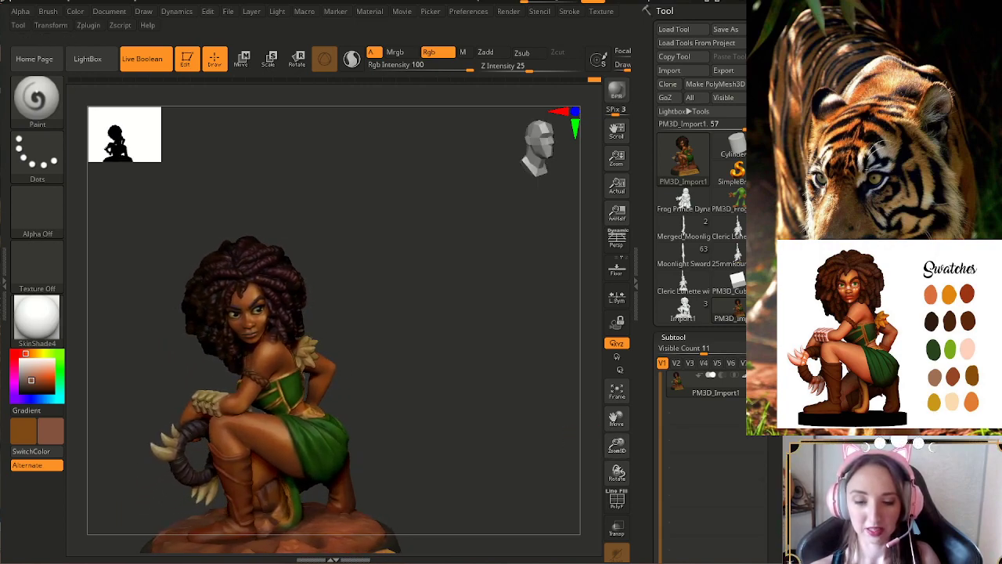
drag(573, 432, 576, 435)
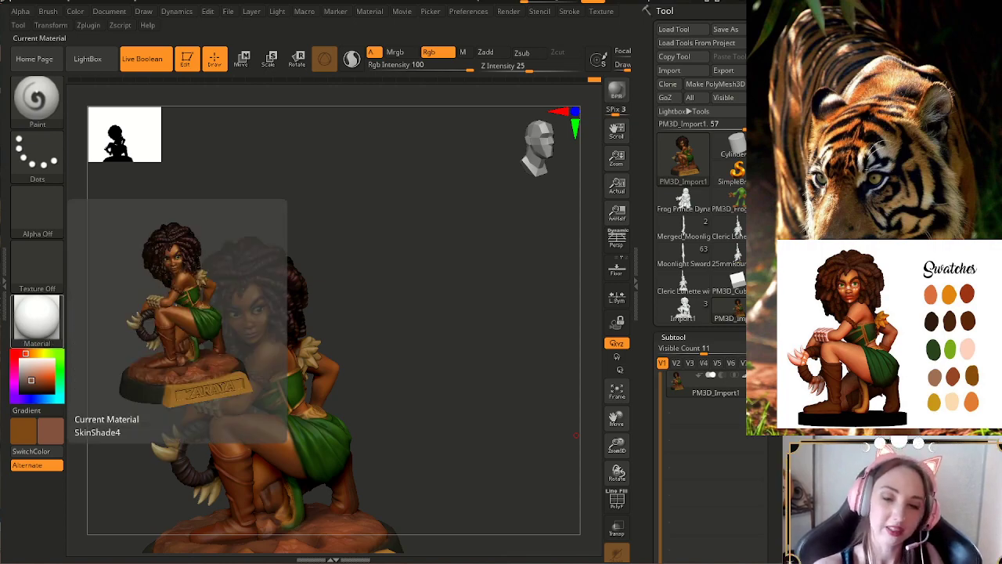
key(alt+Tab)
key(alt+Tab)
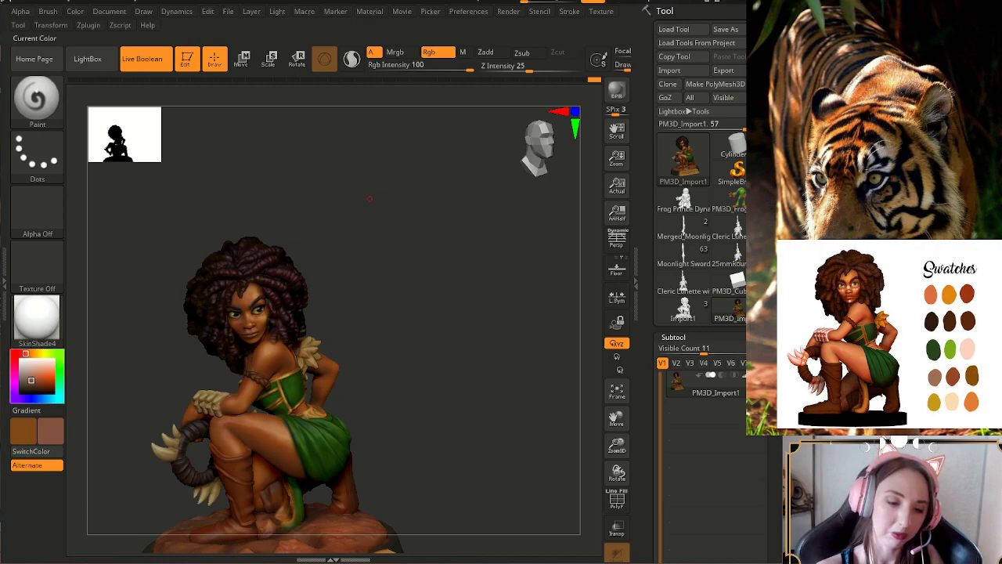
- Choose a muted slate blue and add cool tones to the curls on the back of the hair
click(52, 399)
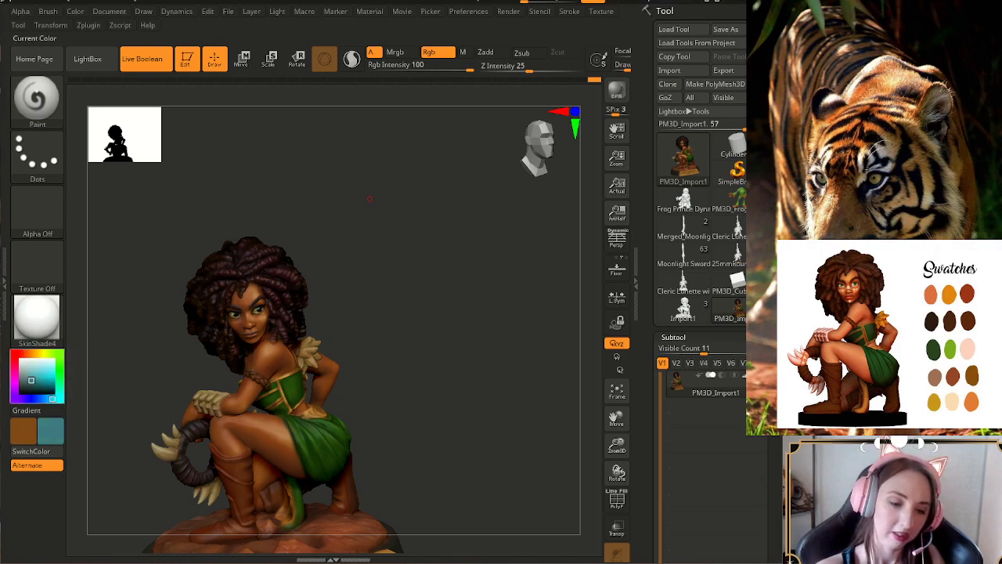
click(25, 382)
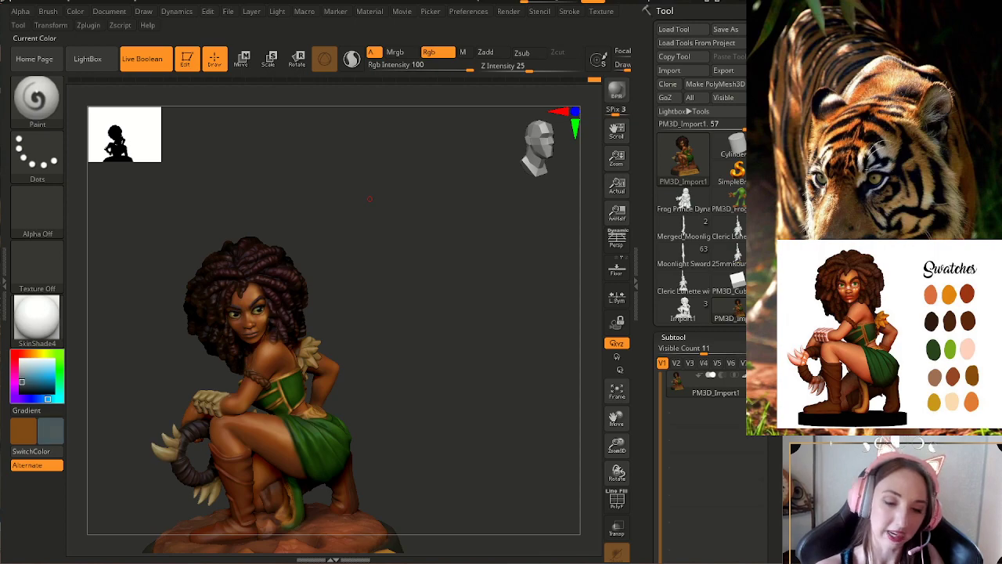
drag(133, 352, 371, 395)
click(617, 390)
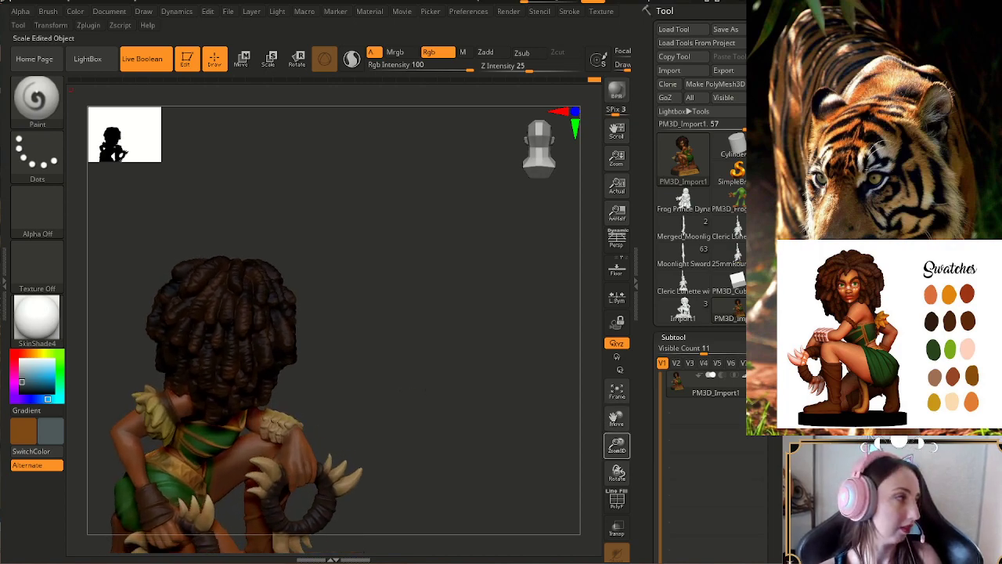
drag(340, 384, 359, 427)
drag(423, 389, 421, 409)
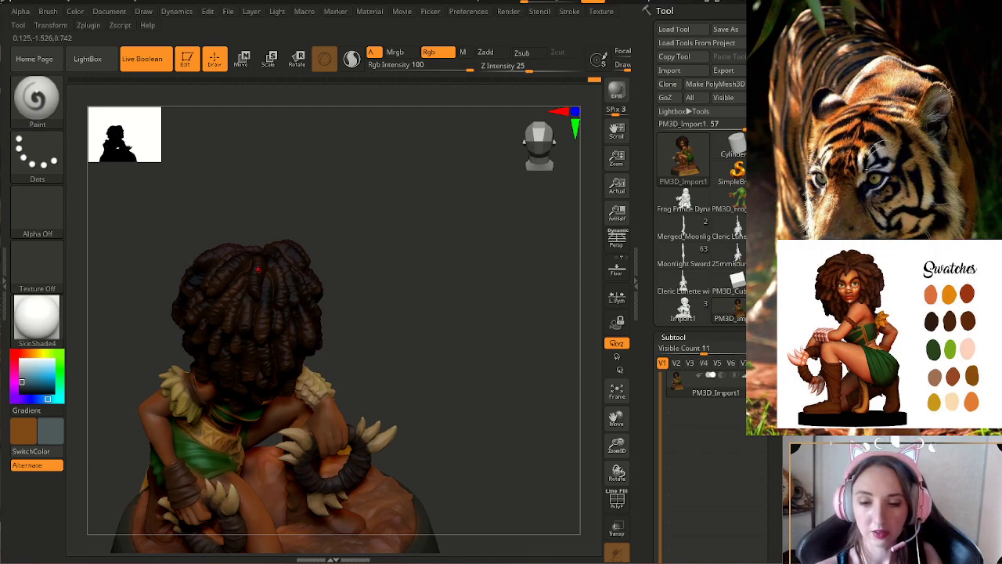
right_drag(253, 311, 252, 290)
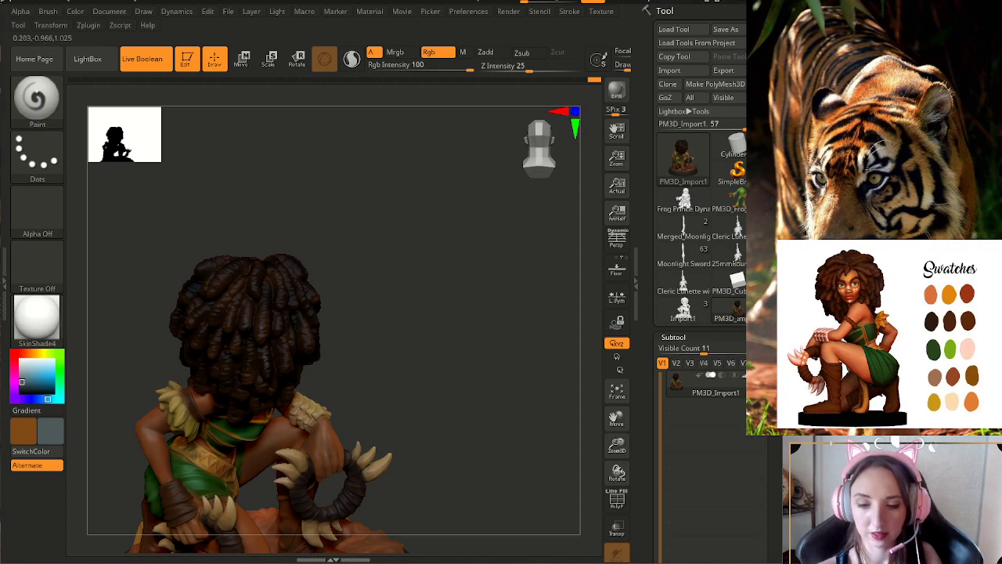
right_drag(245, 396, 250, 382)
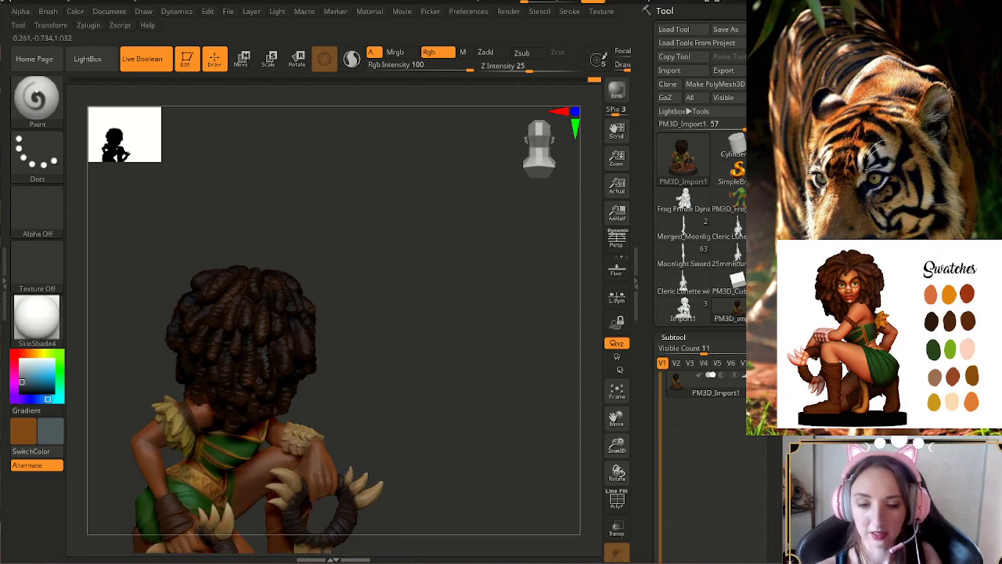
drag(271, 340, 328, 343)
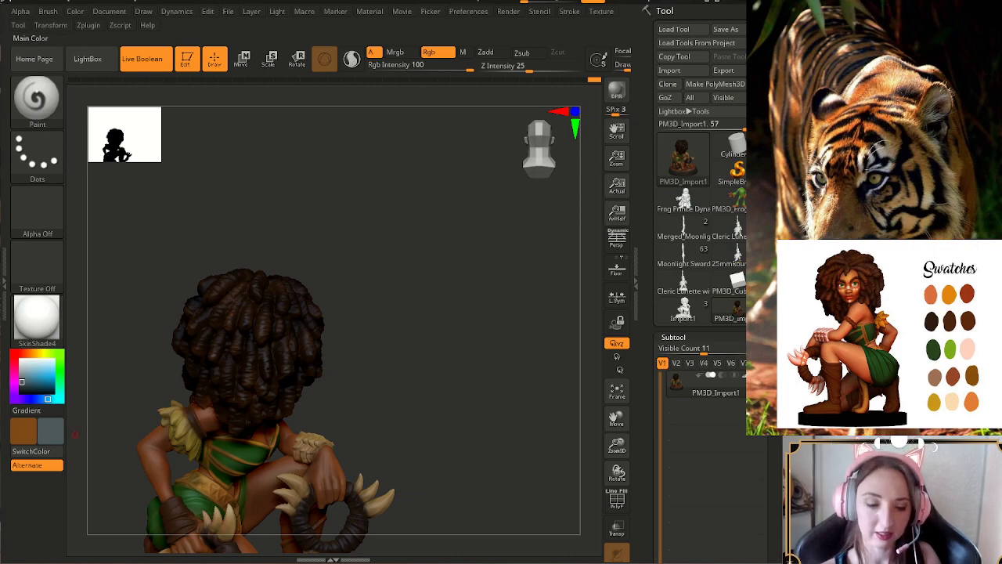
- Extend the slate-blue tones across the lower curls at the back and the side of the hair
mouse_move(35, 381)
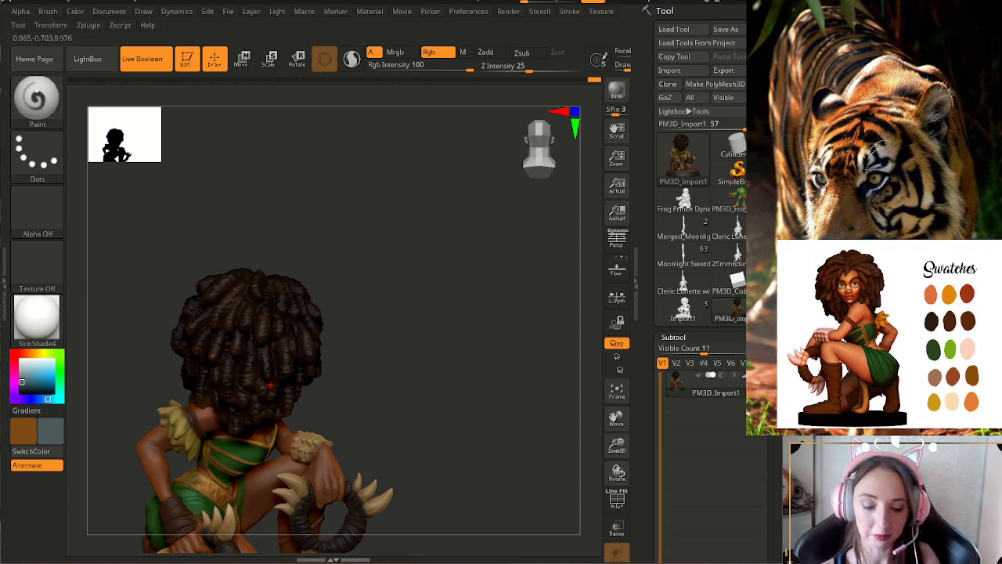
right_drag(270, 391, 260, 412)
right_drag(343, 407, 354, 366)
mouse_move(492, 429)
mouse_down()
mouse_move(510, 429)
mouse_move(498, 428)
mouse_move(504, 436)
mouse_up()
drag(617, 444, 617, 468)
drag(509, 436, 531, 452)
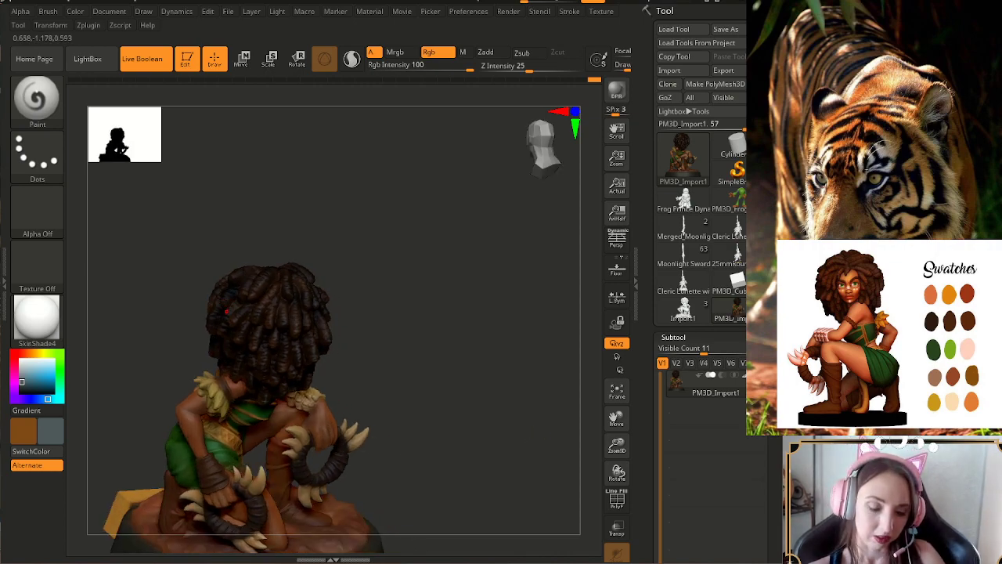
- Pick the darkest brown from the hair and deepen the rear and lower curls above the neck with a larger brush
key(c)
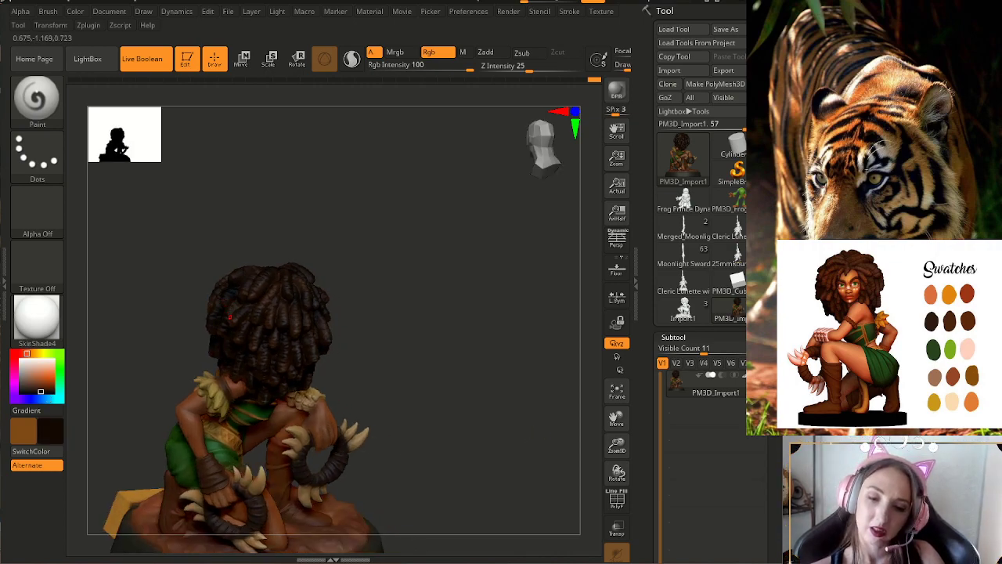
key(s)
drag(232, 317, 263, 312)
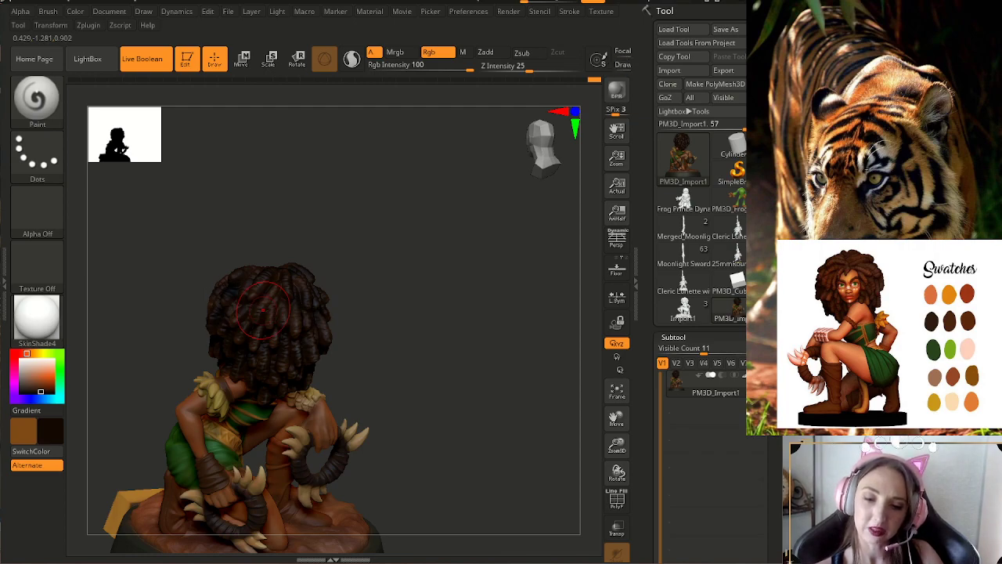
right_drag(264, 310, 235, 309)
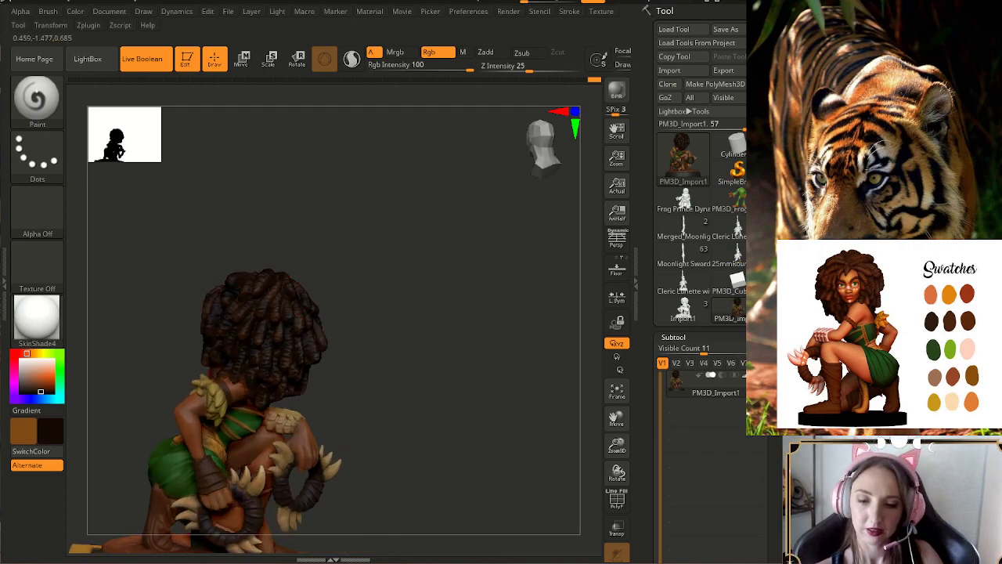
mouse_move(234, 345)
right_down()
mouse_move(390, 300)
mouse_move(399, 279)
mouse_move(313, 321)
right_up()
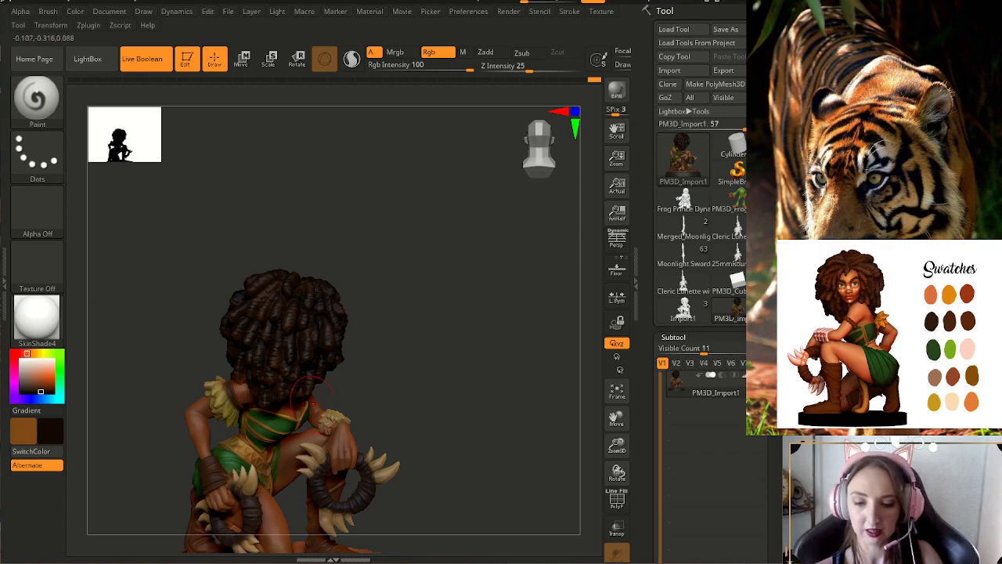
right_drag(286, 413, 307, 405)
right_drag(310, 363, 275, 387)
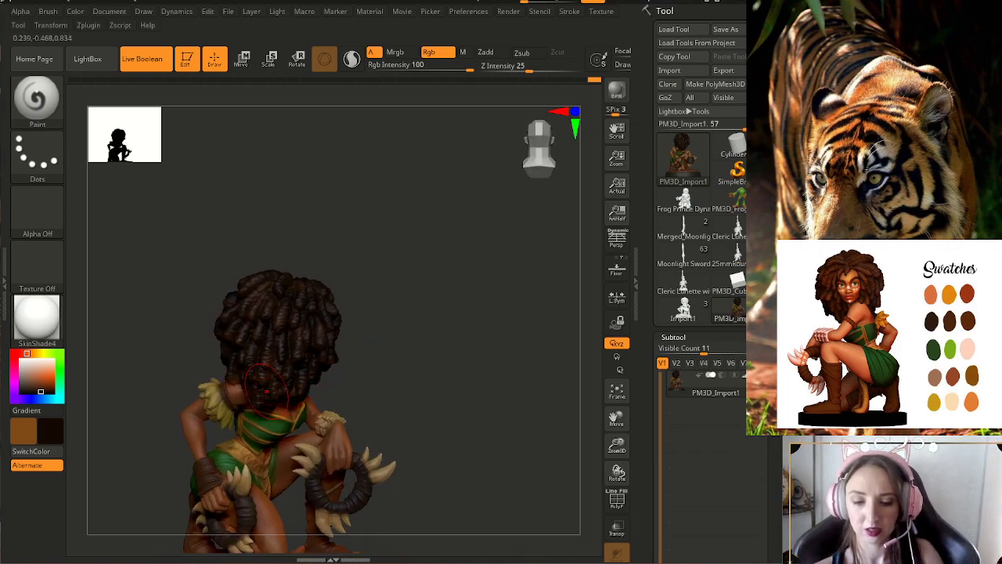
mouse_move(332, 386)
right_down()
mouse_move(366, 381)
mouse_move(323, 383)
mouse_move(410, 388)
right_up()
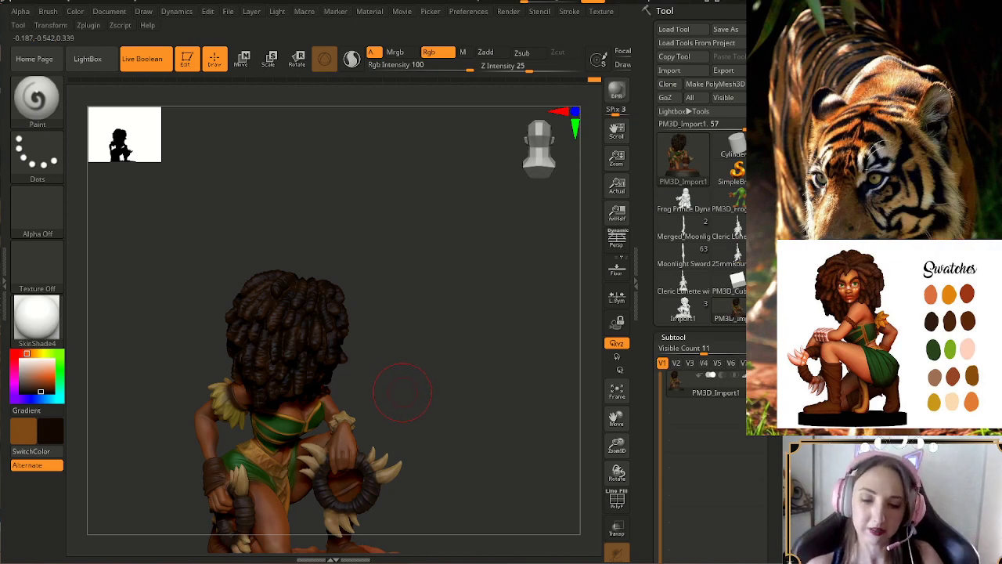
mouse_move(470, 424)
mouse_down()
mouse_move(513, 425)
mouse_move(501, 425)
mouse_up()
right_drag(457, 417, 476, 418)
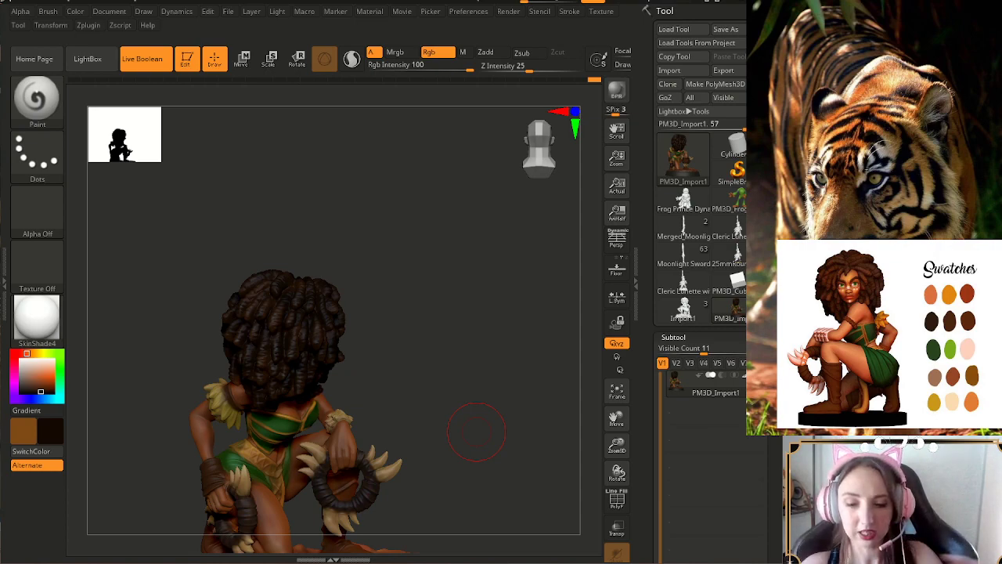
- Sample the reddish brown from the front curls and tint the eyebrows with it using a smaller brush
drag(397, 352, 465, 400)
drag(617, 444, 617, 415)
drag(422, 353, 479, 352)
drag(508, 454, 522, 483)
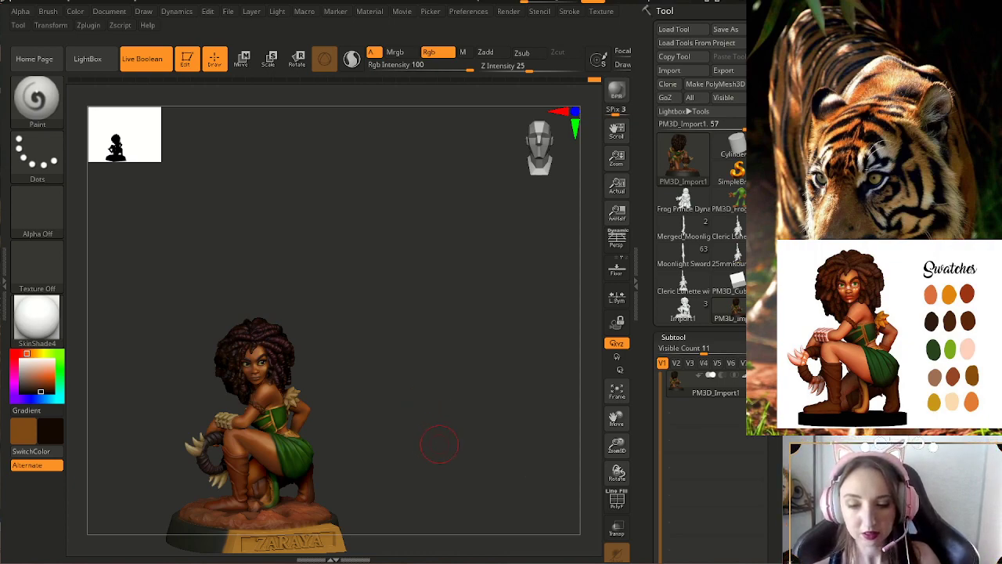
drag(439, 444, 438, 445)
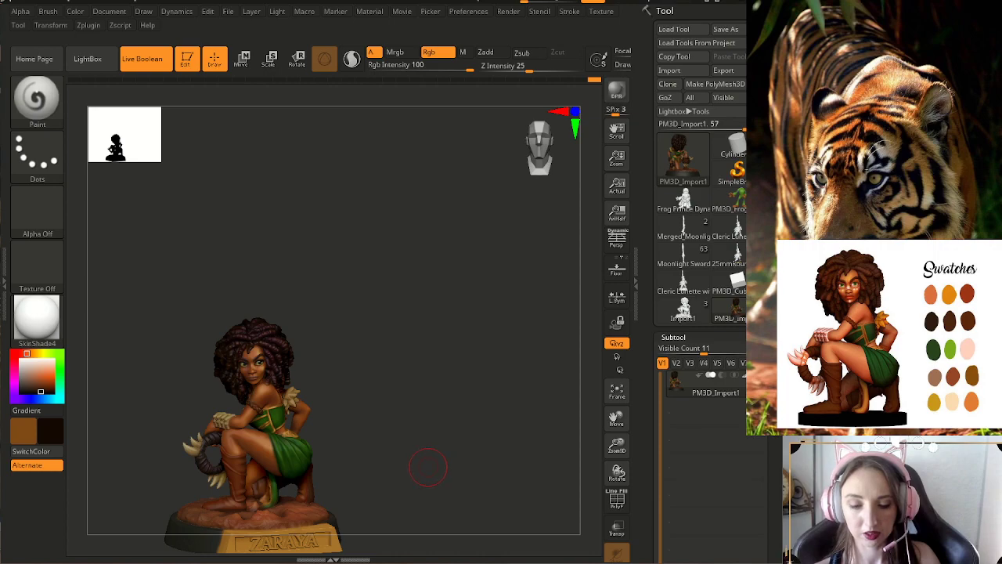
drag(617, 444, 616, 413)
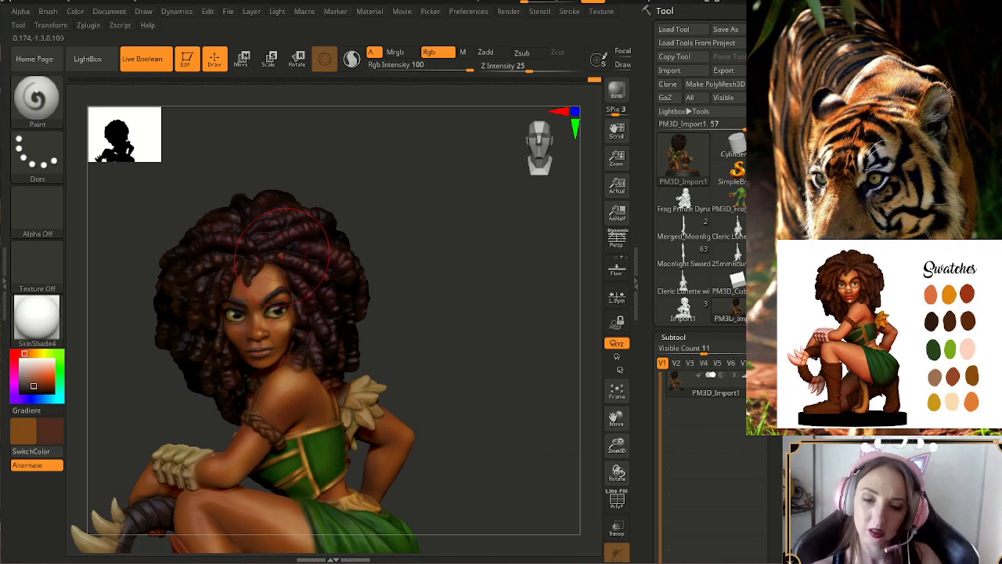
key(s)
drag(309, 273, 262, 276)
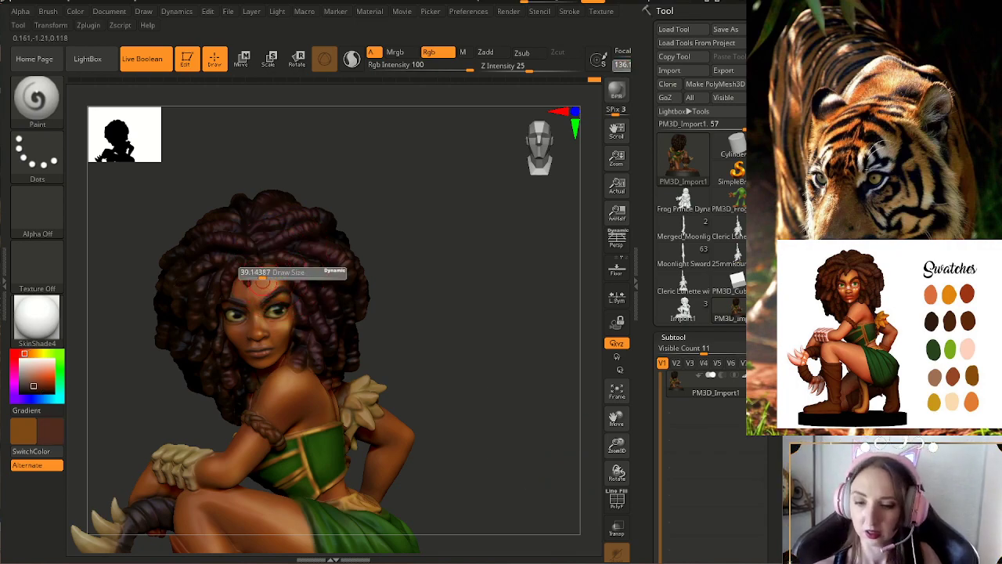
drag(617, 444, 617, 423)
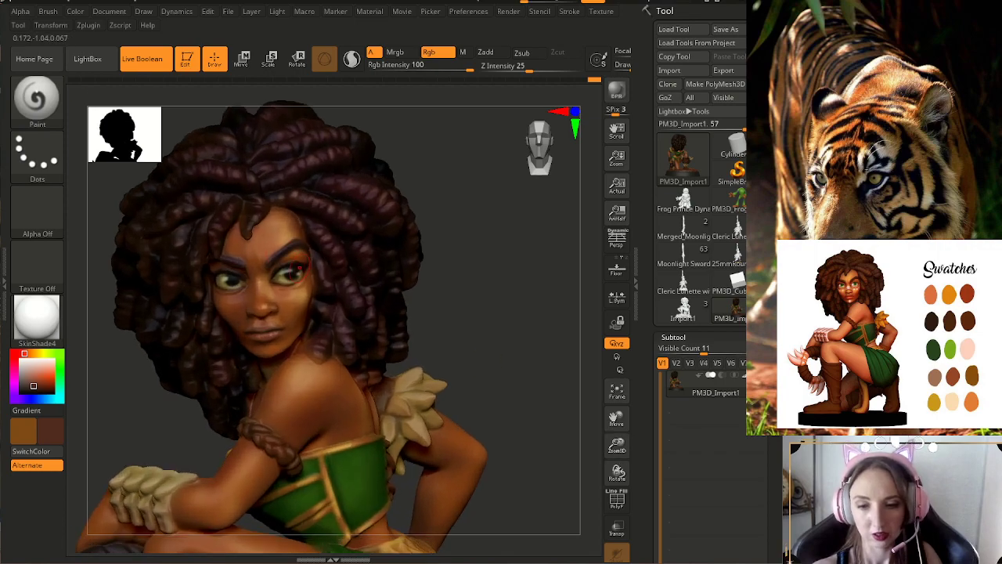
key(s)
drag(292, 254, 278, 256)
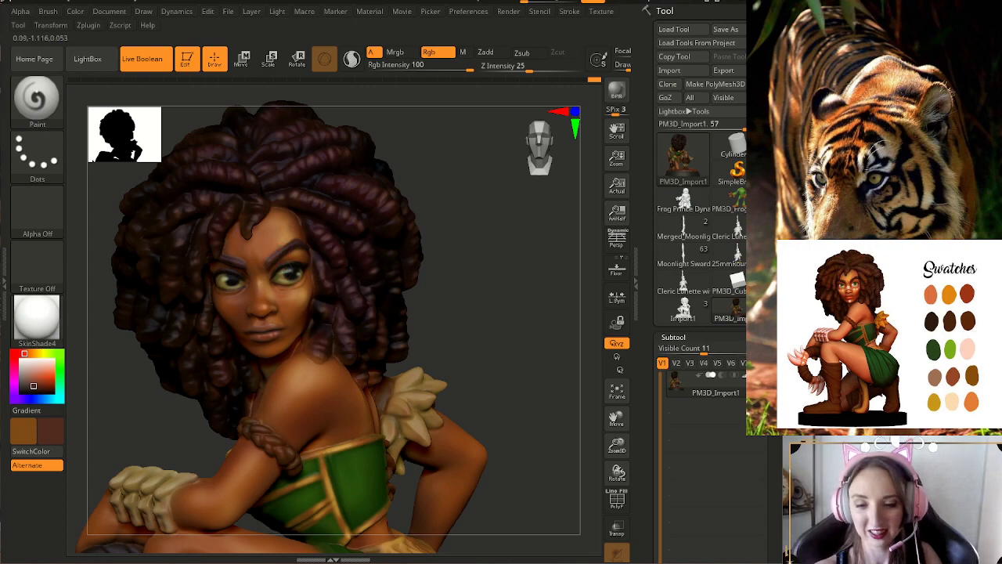
- Rewind the undo history to compare earlier paint stages of the whole figure and return to the latest state
drag(471, 274, 436, 276)
mouse_move(617, 445)
mouse_down()
mouse_move(617, 383)
mouse_move(615, 429)
mouse_up()
drag(557, 447, 523, 479)
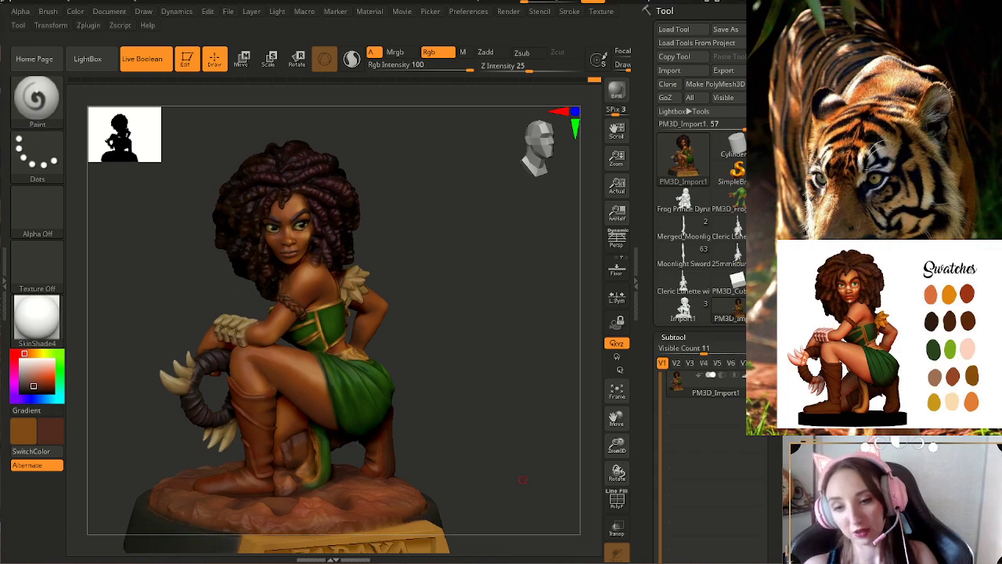
drag(616, 446, 615, 427)
mouse_move(553, 434)
mouse_down()
mouse_move(542, 434)
mouse_move(547, 451)
mouse_up()
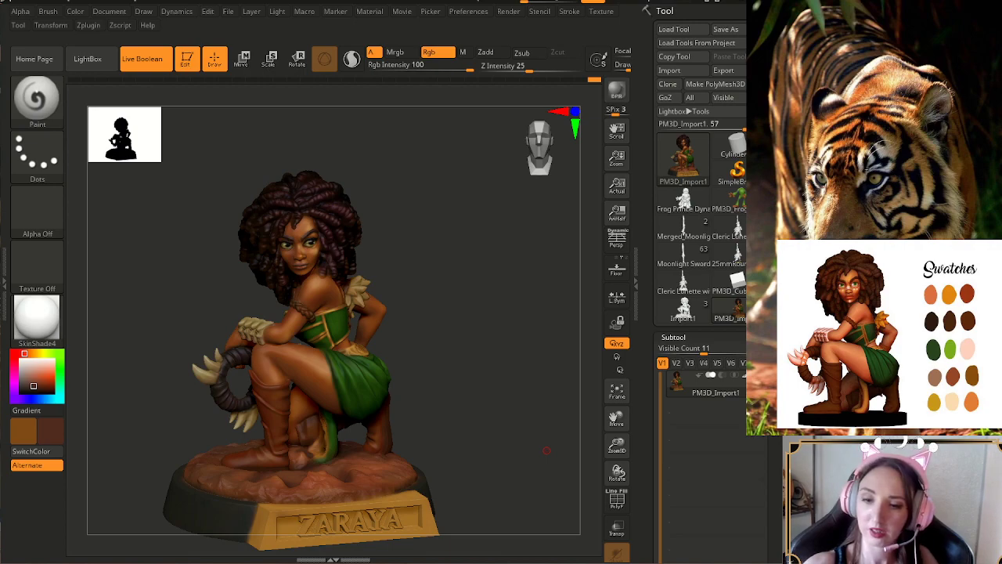
key(ctrl+z)
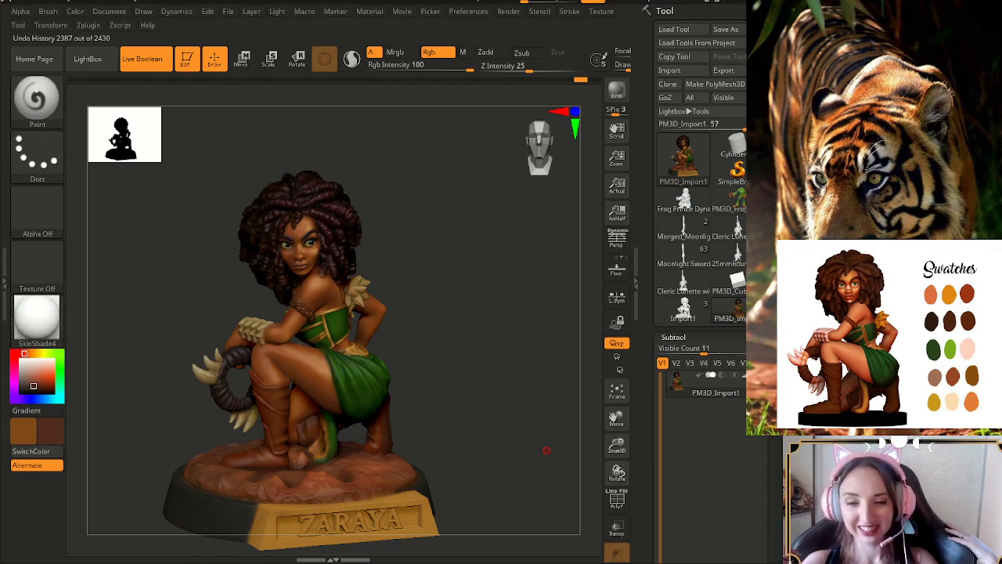
click(321, 79)
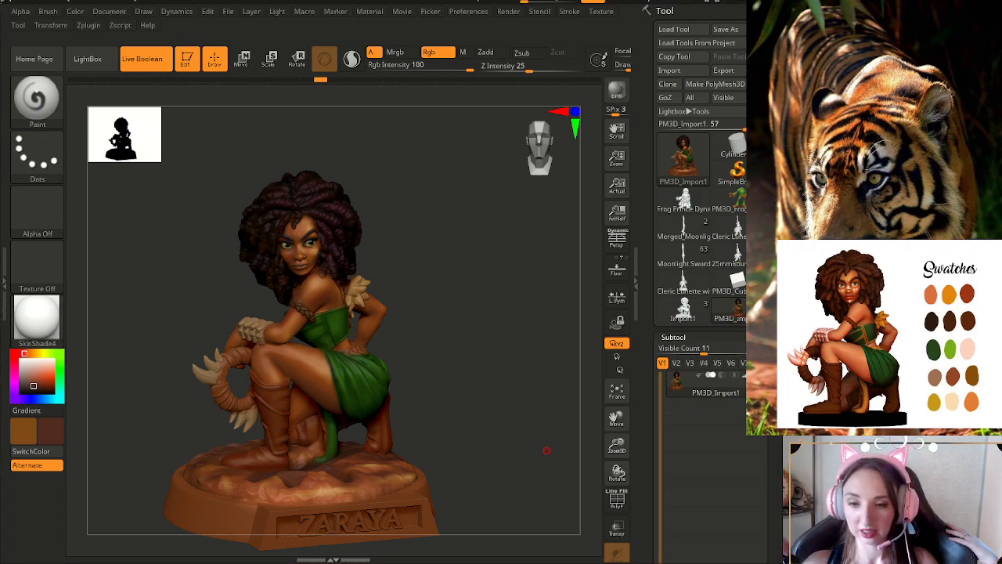
click(184, 79)
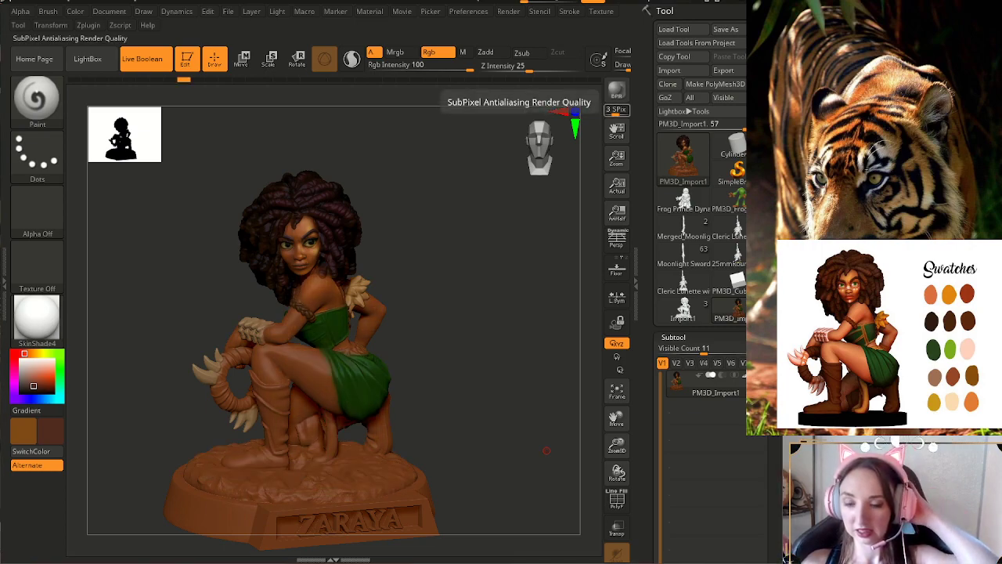
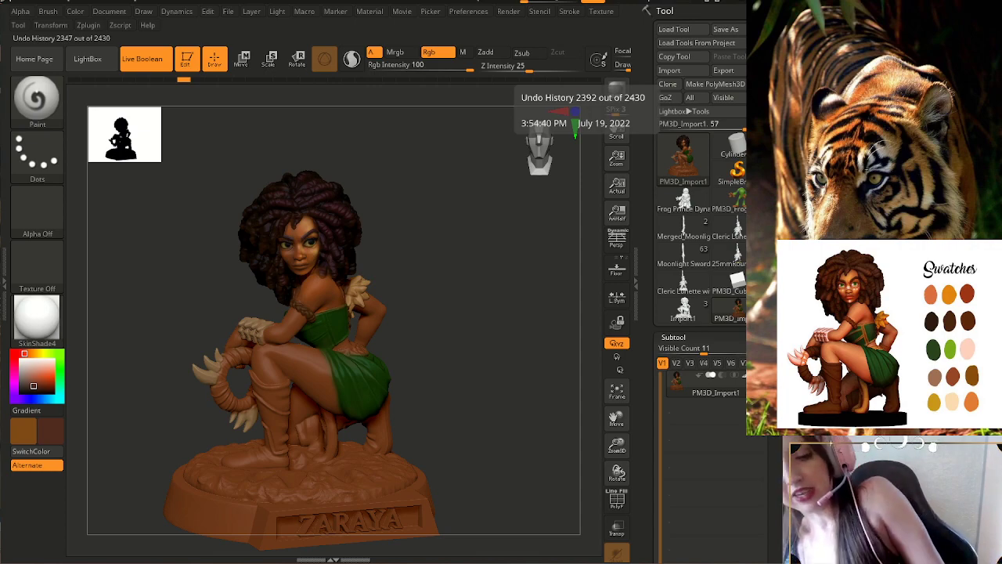
click(593, 80)
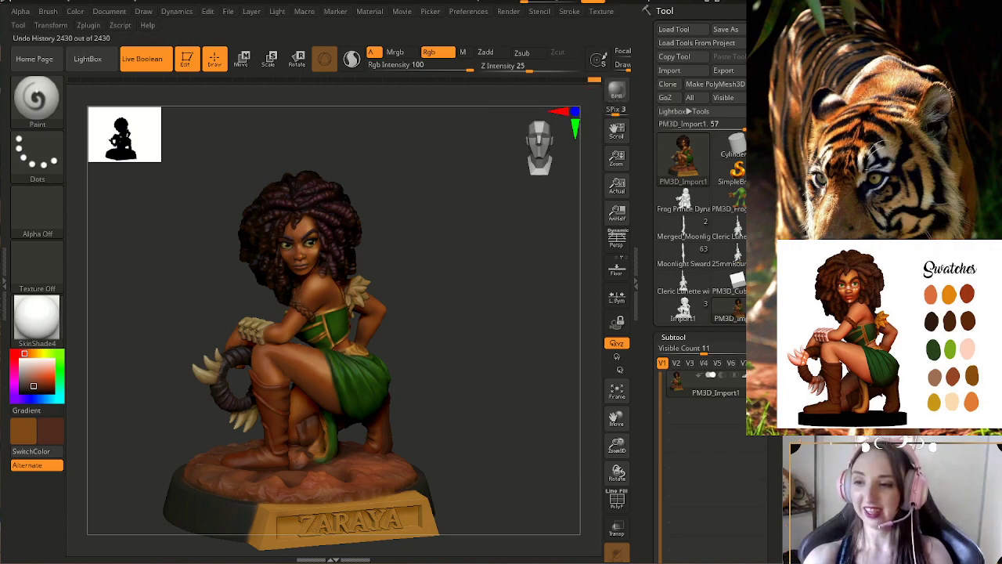
- Choose a dark reddish brown and shade the folds of the rocky ground on the base with an adjusted brush size
drag(541, 342, 509, 385)
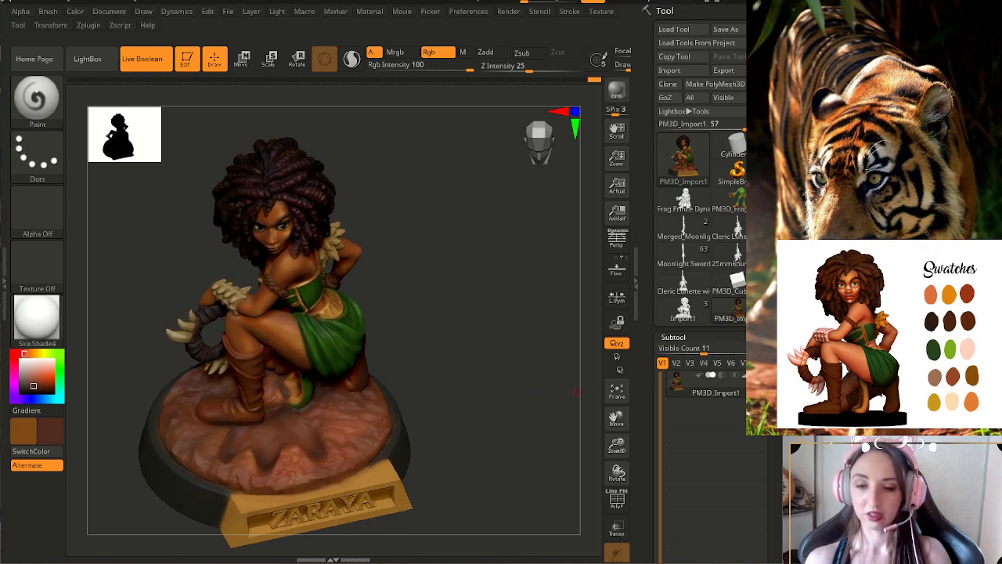
mouse_move(617, 446)
mouse_down()
mouse_move(617, 421)
mouse_move(617, 443)
mouse_up()
drag(501, 392, 501, 380)
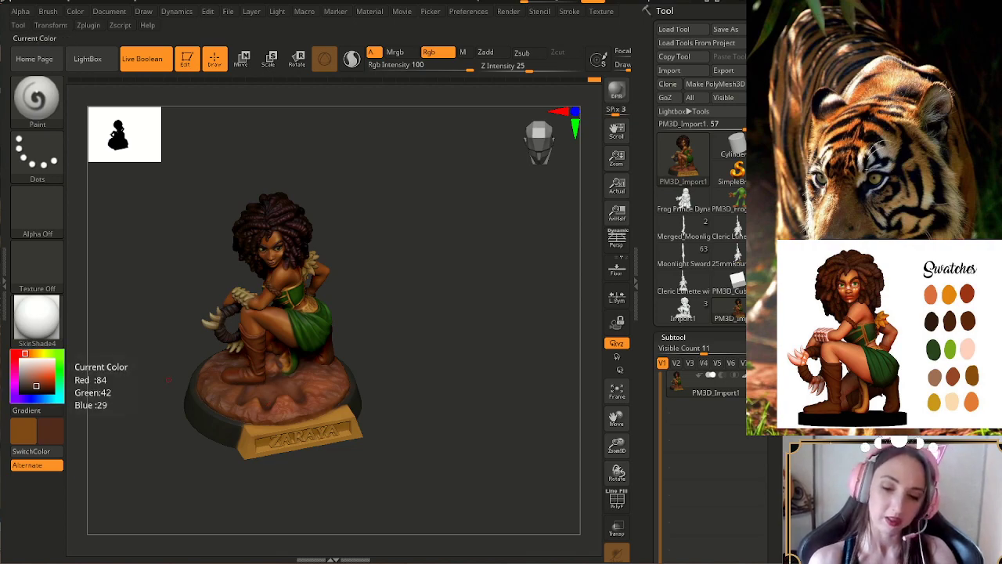
click(36, 387)
key(s)
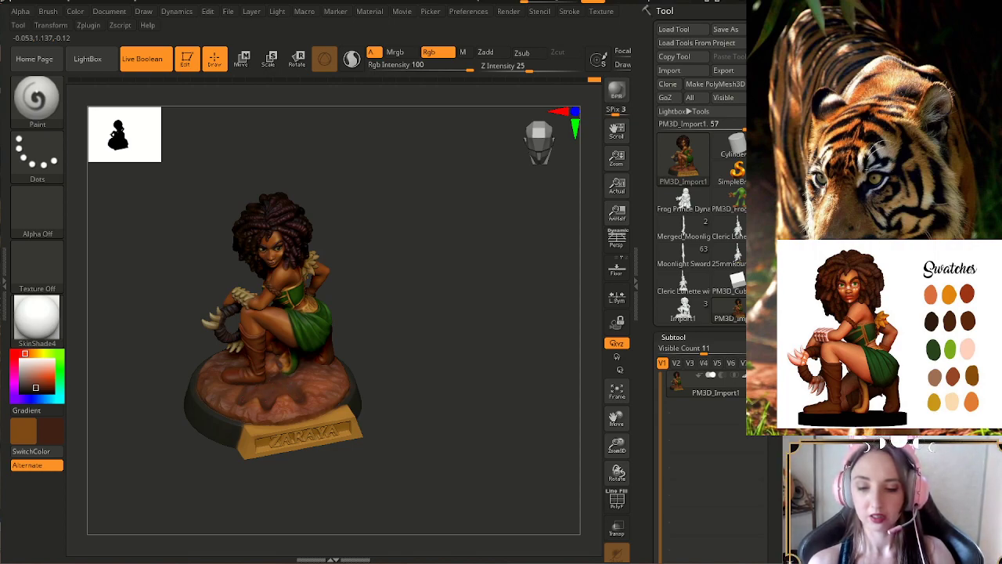
drag(385, 415, 413, 404)
drag(395, 353, 375, 393)
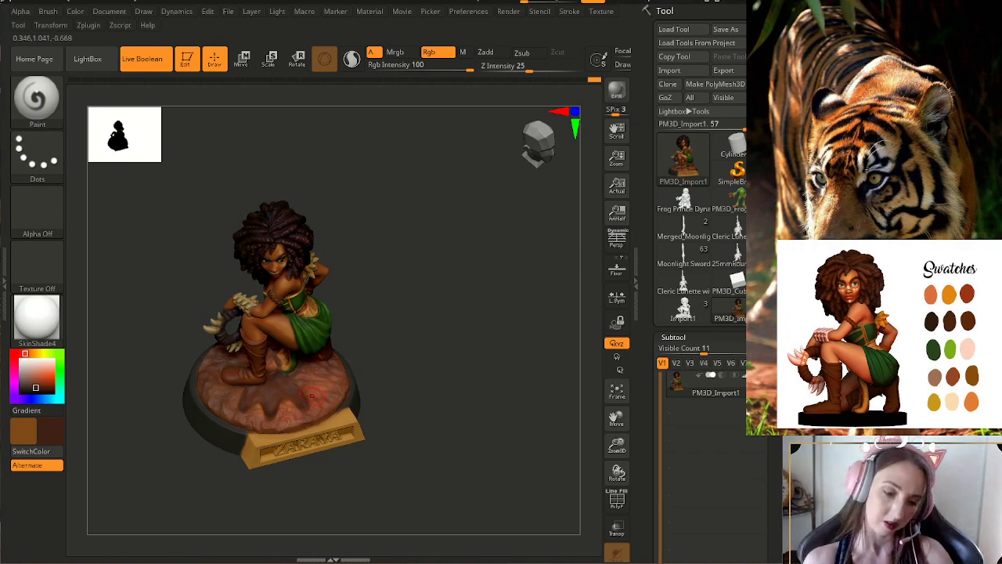
- Sample the ground's reddish brown, shift it to a lighter orange brown and paint highlights on the base's rocky ground
key(c)
drag(40, 382, 35, 382)
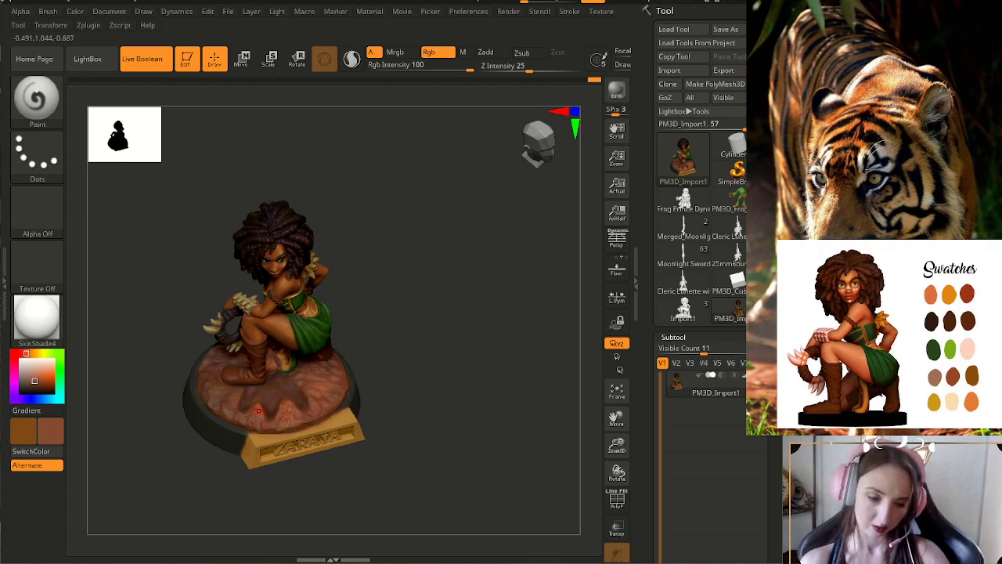
key(c)
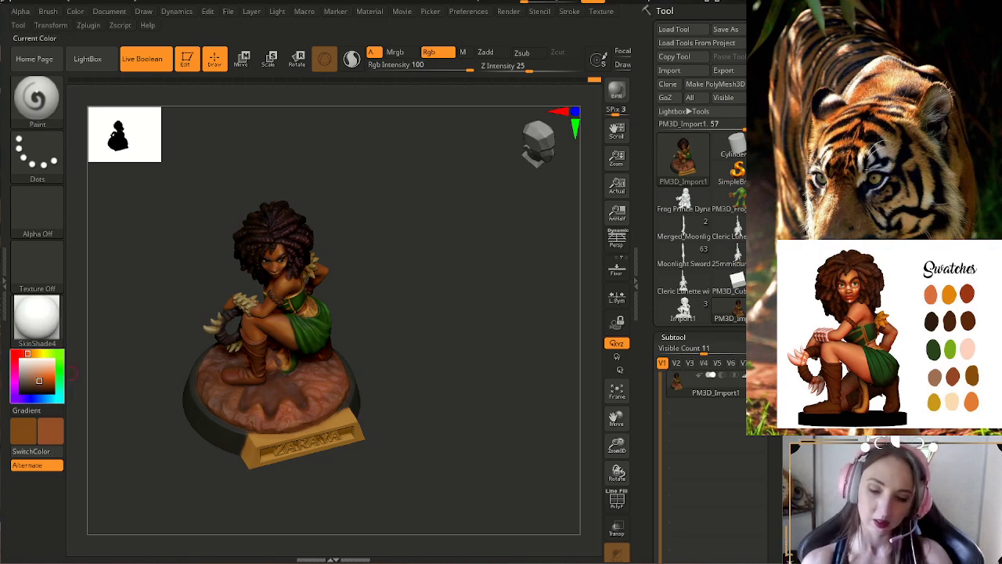
click(42, 377)
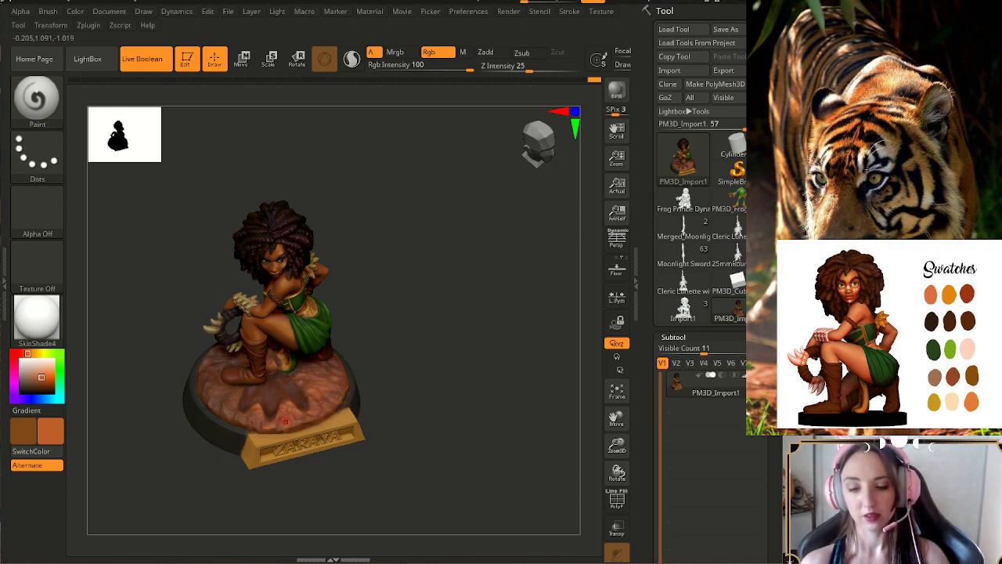
mouse_move(389, 376)
mouse_down()
mouse_move(409, 410)
mouse_move(368, 388)
mouse_move(426, 390)
mouse_up()
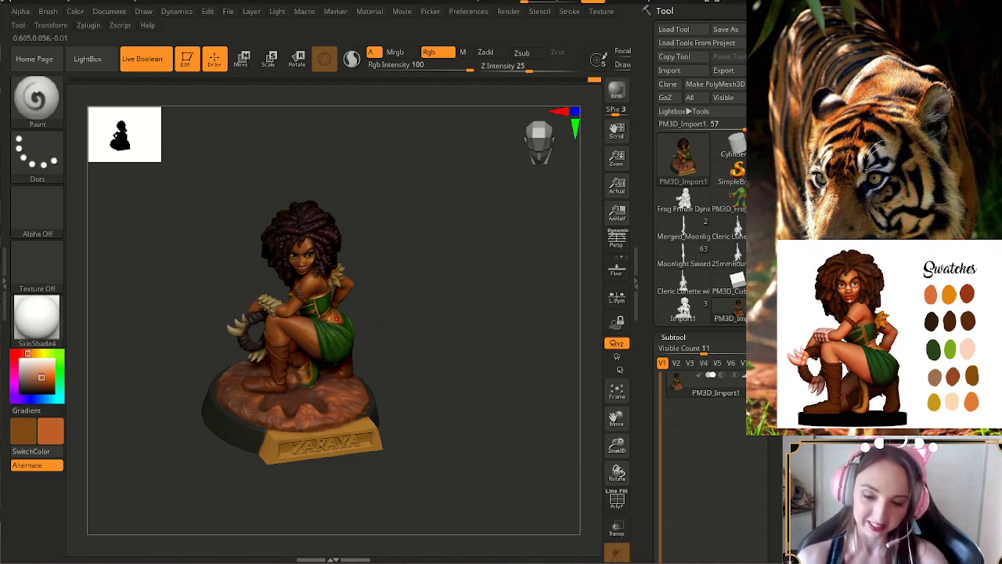
- Sample a golden brown and blend it into the hollows of the rocky ground on the base
key(c)
drag(406, 438, 405, 445)
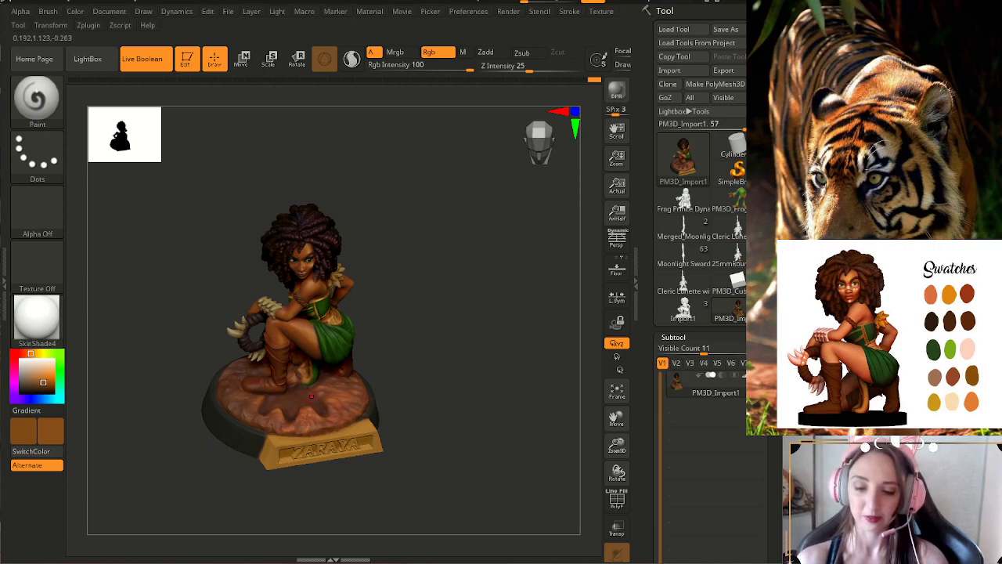
drag(431, 410, 405, 379)
mouse_move(488, 462)
alt+mouse_down()
mouse_move(505, 476)
mouse_move(499, 462)
mouse_move(512, 493)
mouse_move(523, 472)
alt+mouse_up()
click(537, 125)
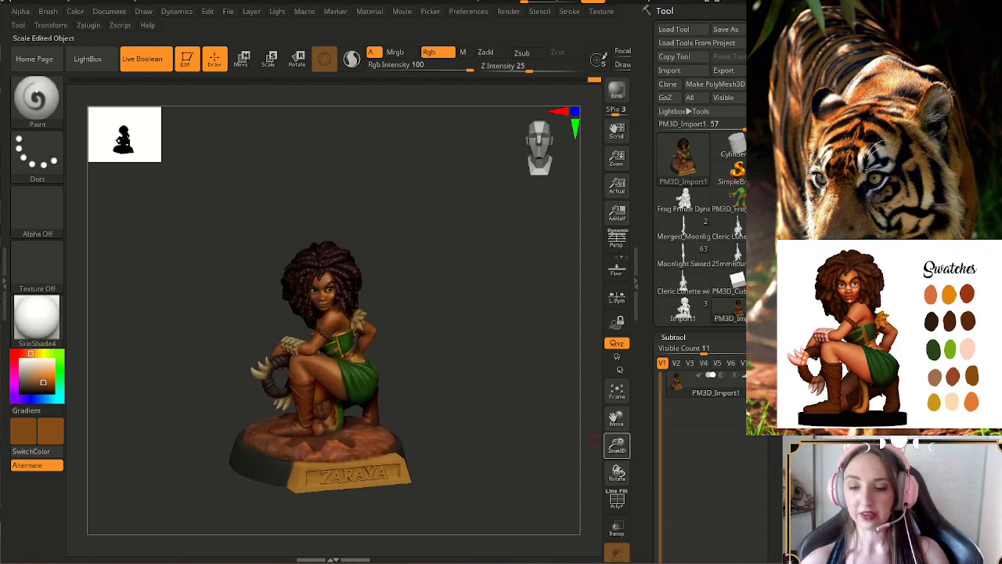
- Sample a dark maroon and deepen the shadow beneath the green skirt where it meets the rear leg
drag(615, 445, 615, 465)
alt+drag(574, 415, 562, 455)
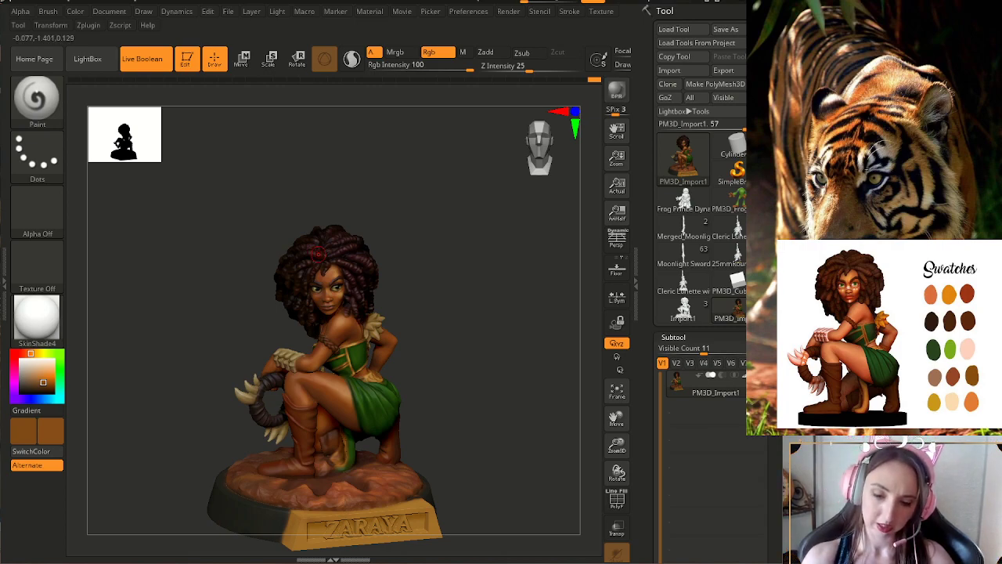
key(c)
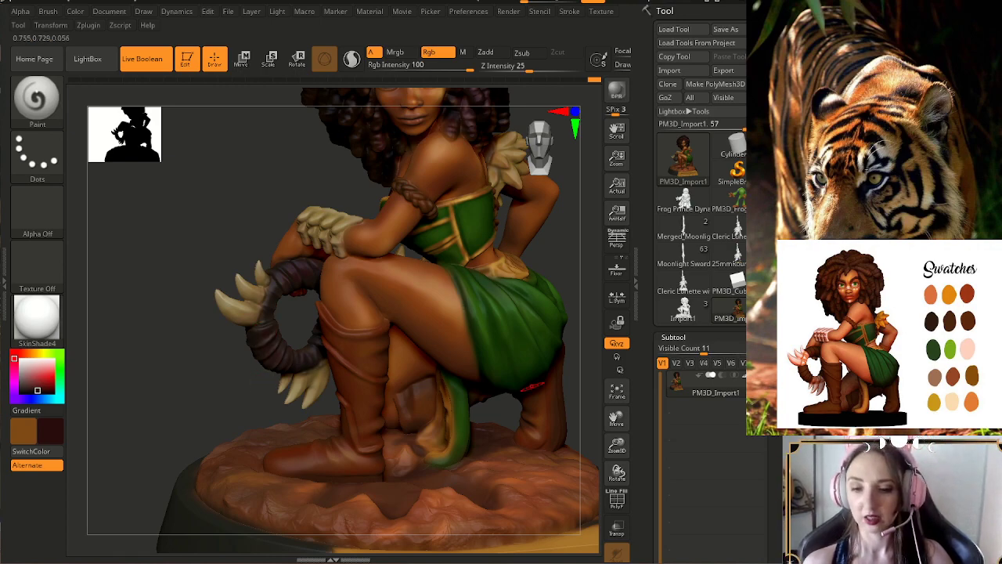
drag(617, 447, 615, 476)
alt+drag(591, 400, 595, 422)
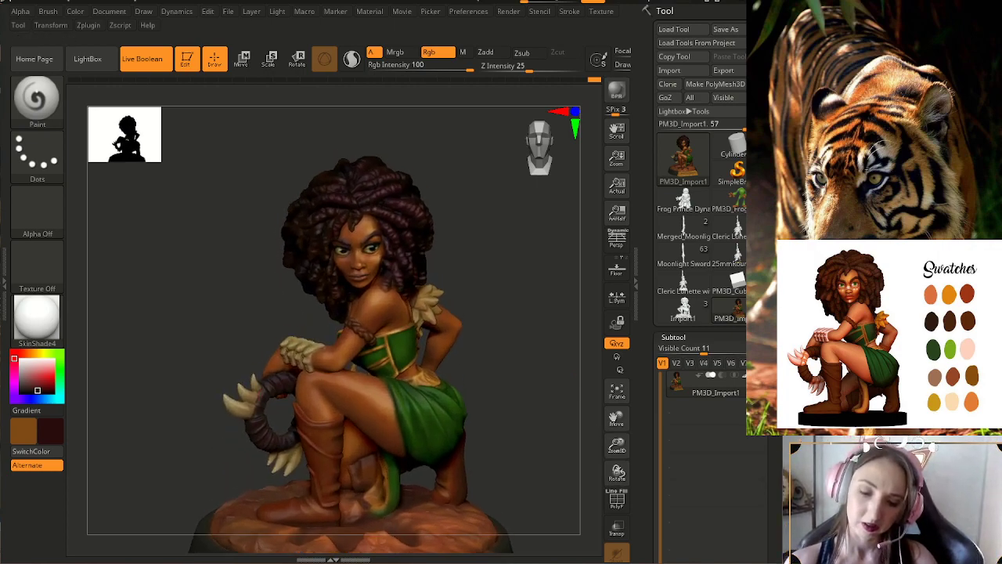
- Shade the wrapped grips of both claw rings with the dark maroon from the figure's other side
alt+drag(540, 391, 618, 397)
alt+drag(497, 339, 579, 324)
drag(362, 344, 405, 376)
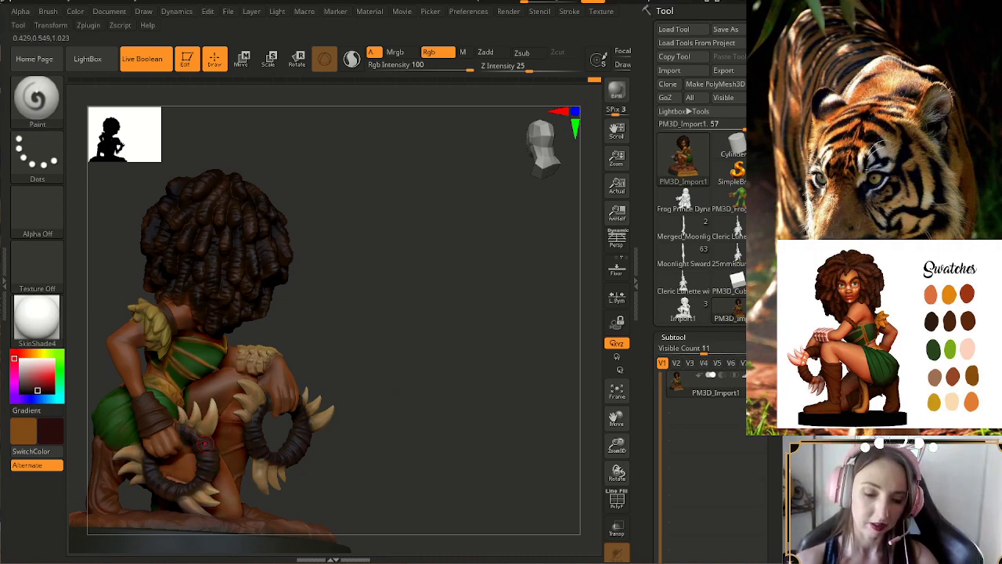
alt+drag(376, 392, 415, 366)
drag(415, 366, 466, 364)
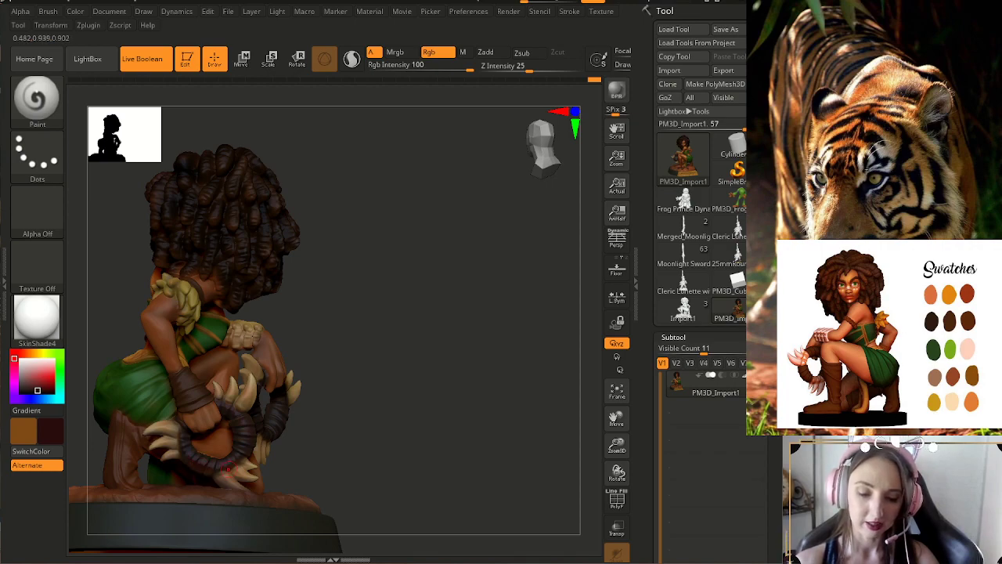
drag(347, 414, 235, 411)
mouse_move(469, 384)
alt+mouse_down()
mouse_move(407, 384)
mouse_move(470, 379)
alt+mouse_up()
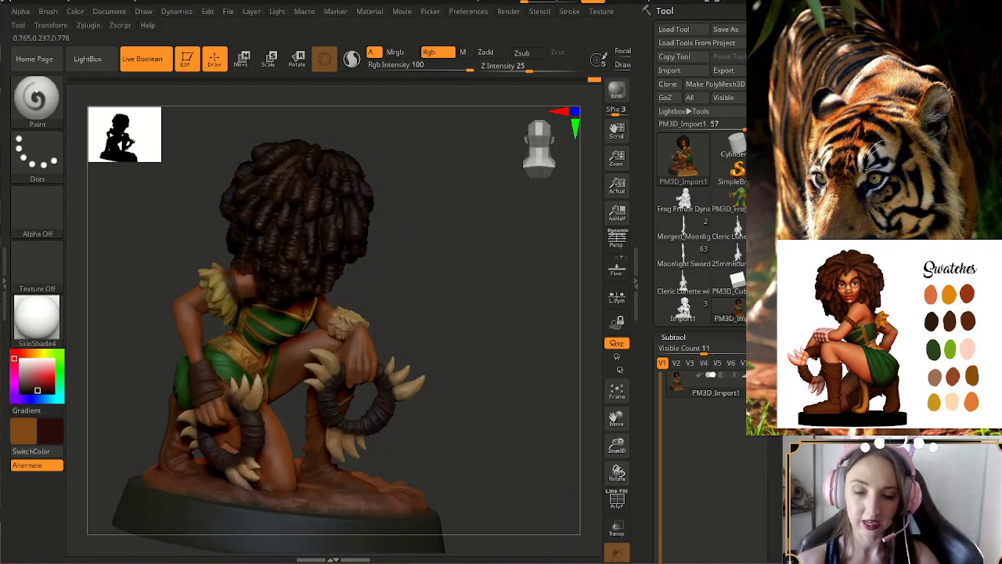
mouse_move(412, 289)
mouse_down()
mouse_move(463, 321)
mouse_move(471, 339)
mouse_up()
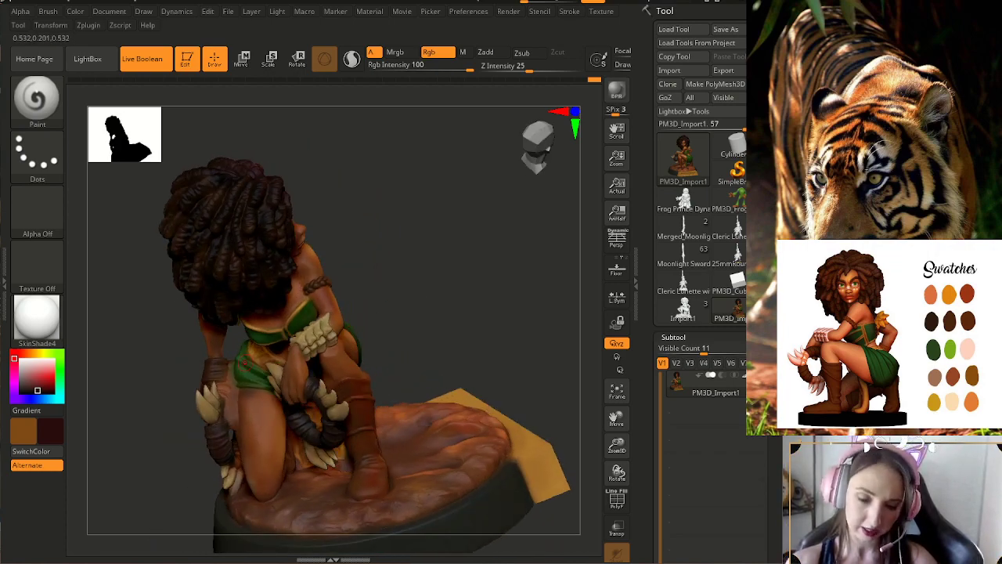
- Sample a near-black brown and shade the recesses around the wrist wraps and claw rings from several angles
key(c)
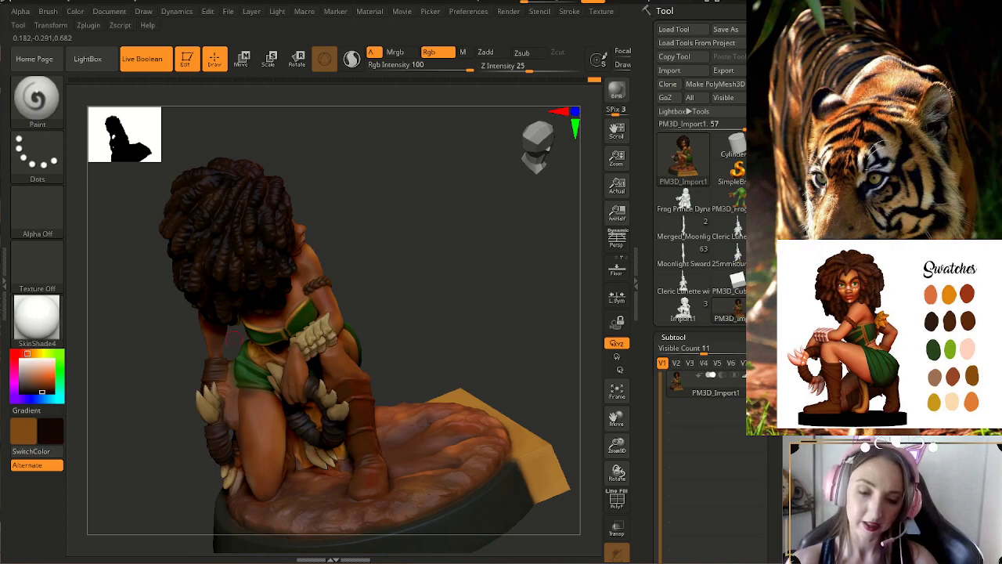
drag(501, 313, 548, 356)
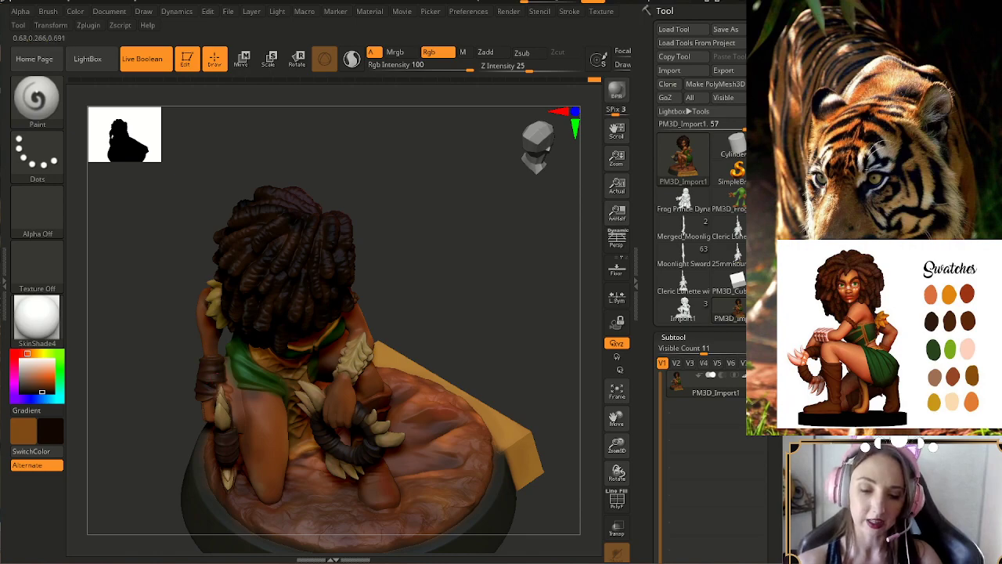
drag(454, 274, 540, 243)
drag(517, 329, 352, 274)
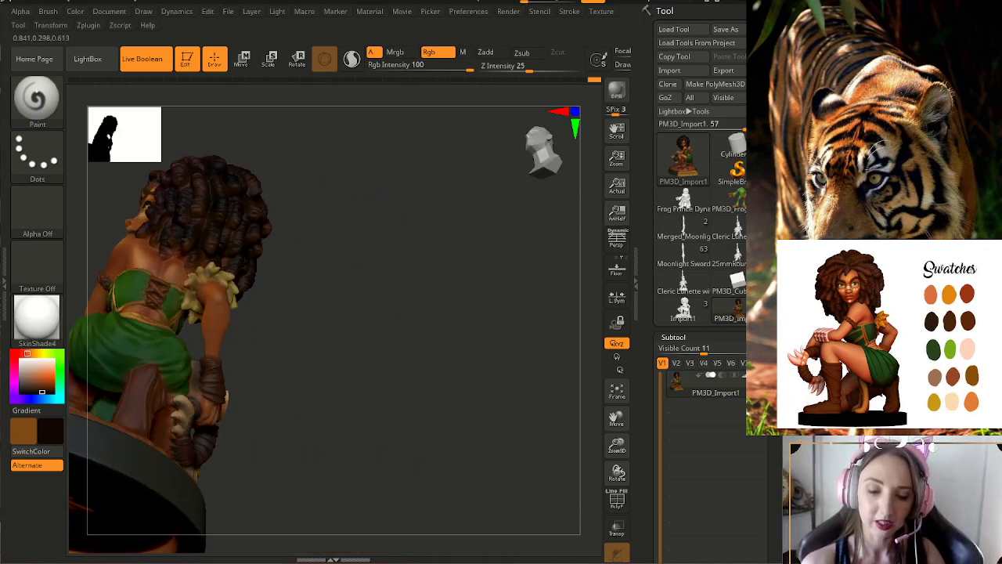
drag(275, 396, 247, 438)
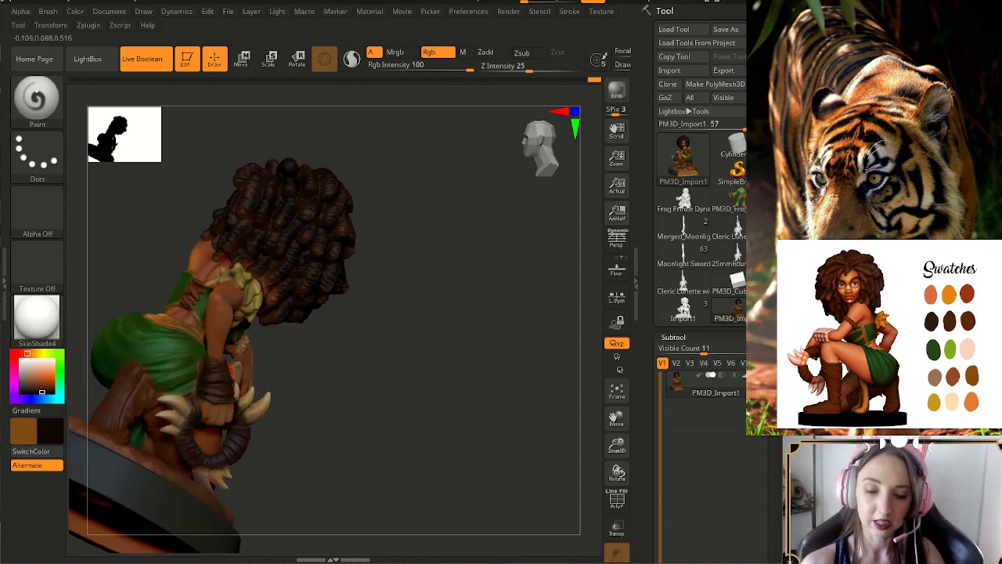
right_drag(208, 371, 224, 393)
drag(391, 392, 483, 402)
drag(454, 345, 436, 274)
mouse_move(441, 284)
right_down()
mouse_move(295, 275)
mouse_move(313, 239)
mouse_move(333, 231)
right_up()
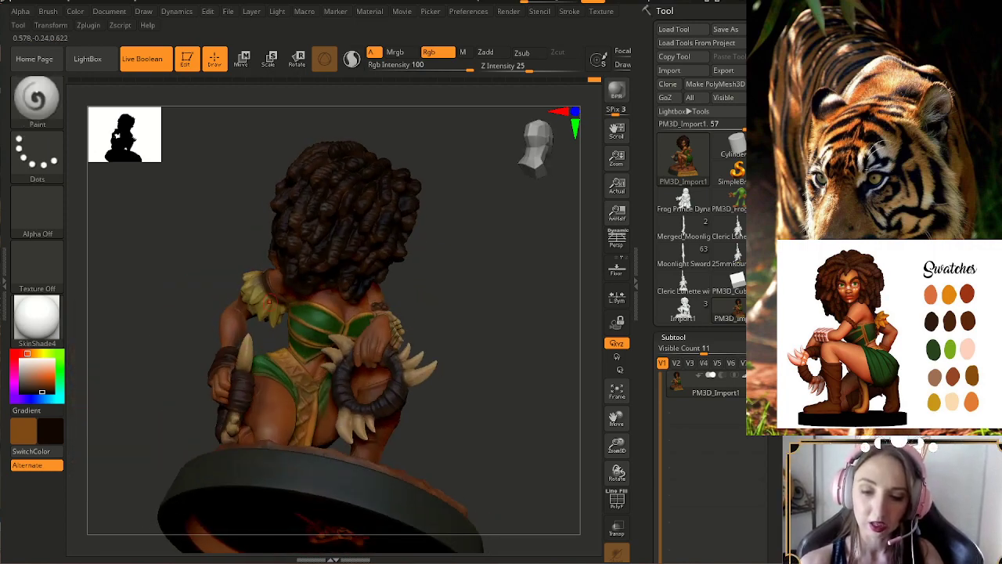
right_drag(365, 295, 461, 326)
right_drag(379, 344, 496, 318)
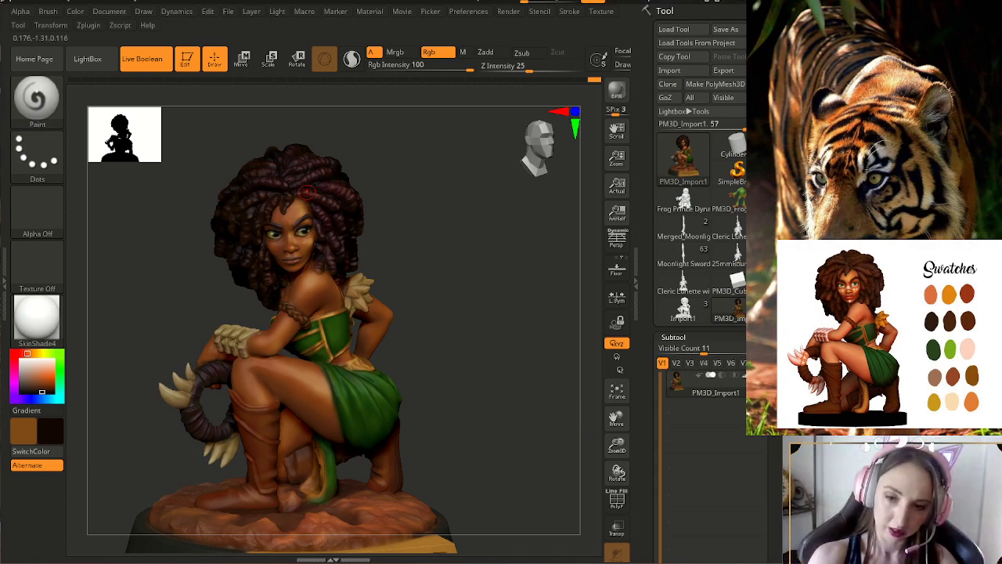
- Sample the claw ring's brown, pick a lighter muted reddish brown and highlight the wrappings of both claw rings
key(c)
key(c)
click(28, 384)
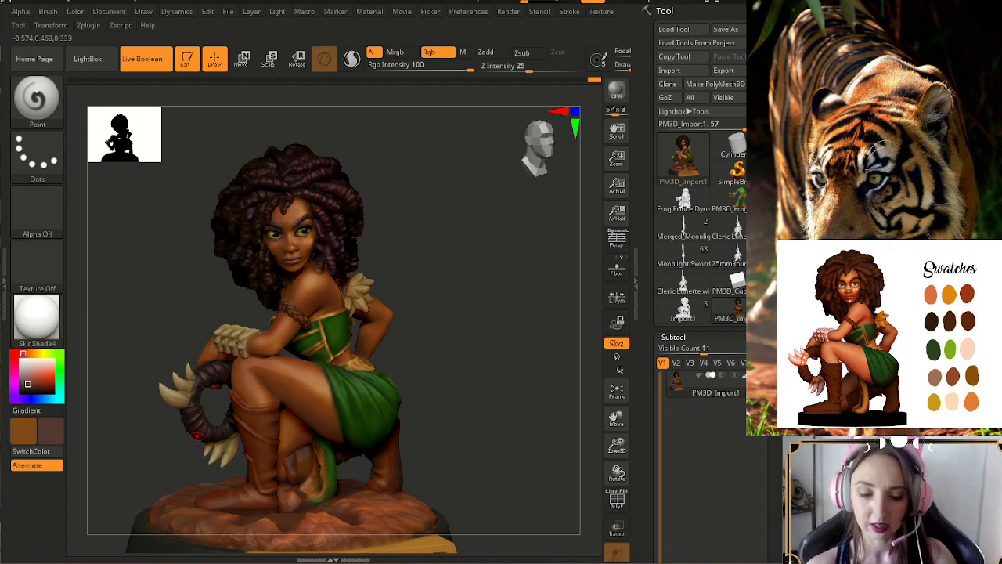
drag(475, 411, 572, 405)
alt+drag(470, 391, 540, 399)
drag(414, 384, 442, 408)
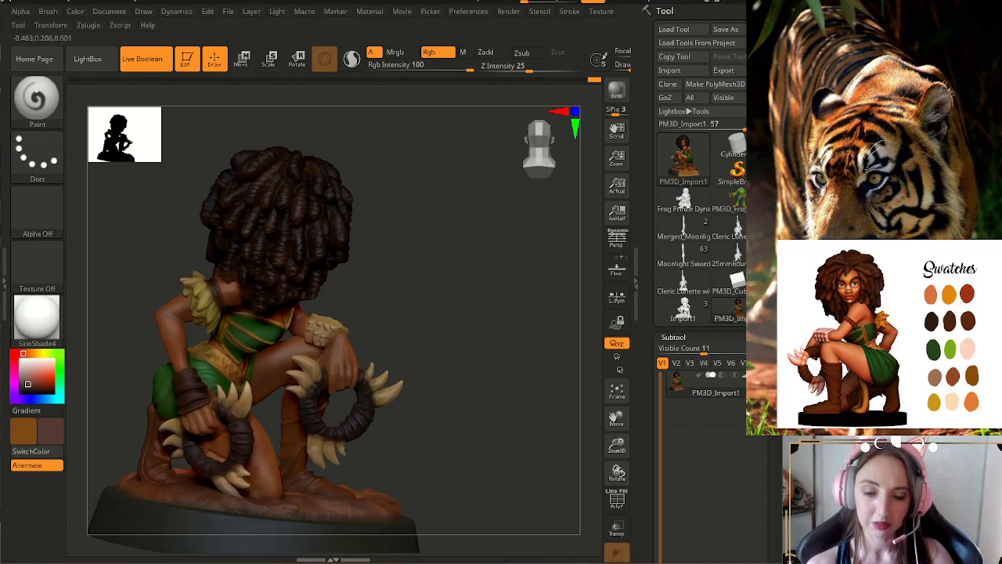
right_drag(317, 340, 334, 342)
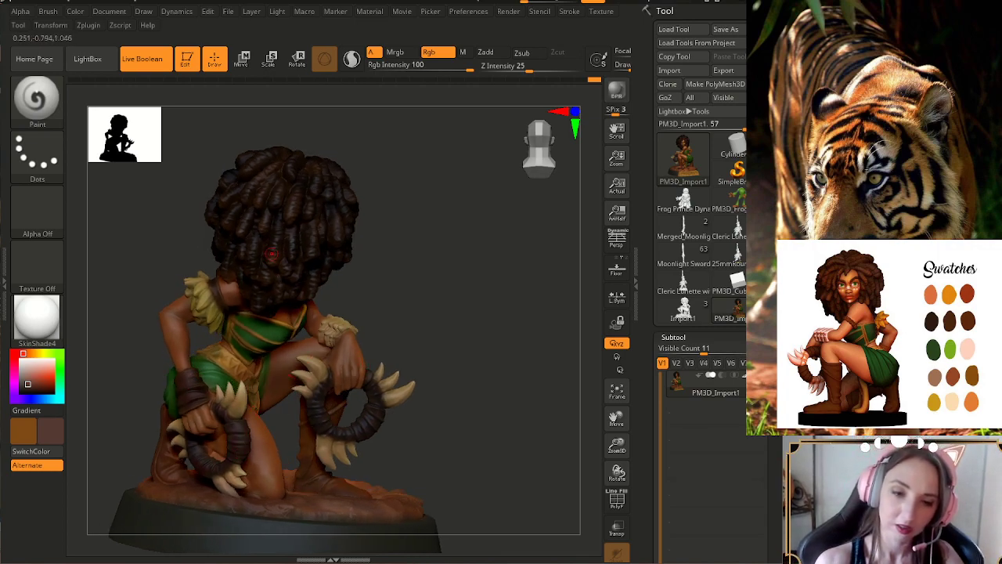
- Choose a dark blue-grey and add cool tints to the claw rings and the wrist wrap
click(47, 398)
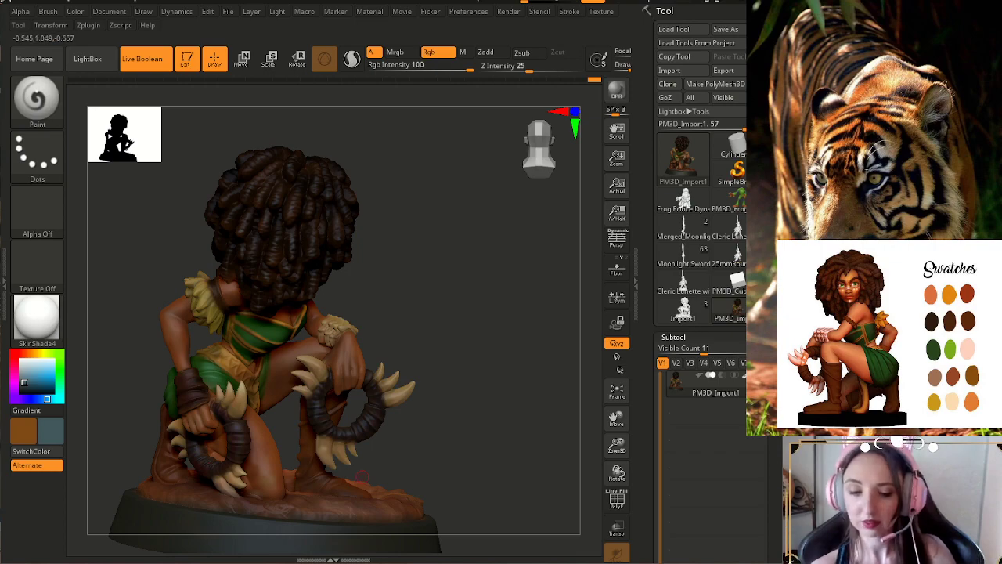
drag(616, 473, 548, 440)
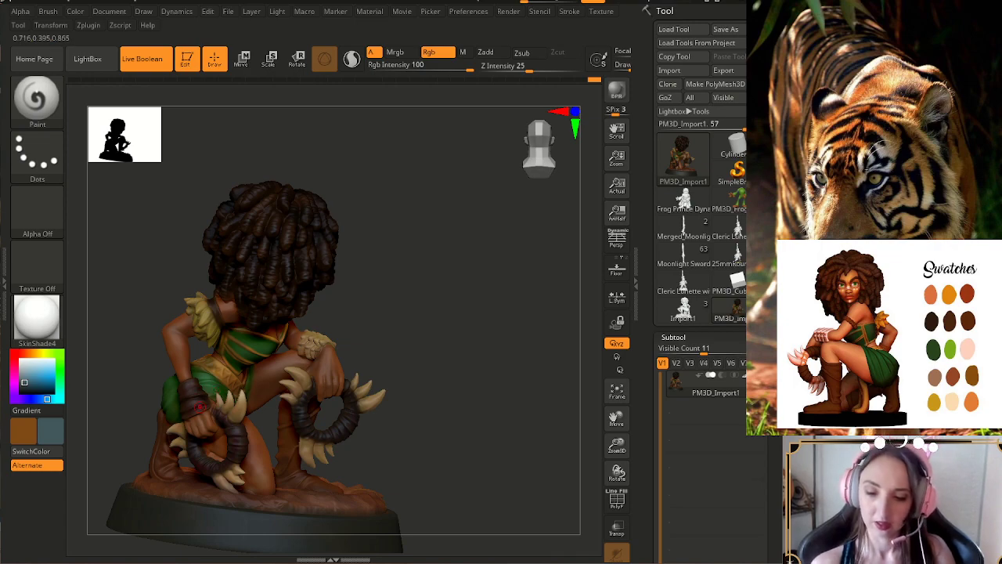
drag(478, 391, 496, 404)
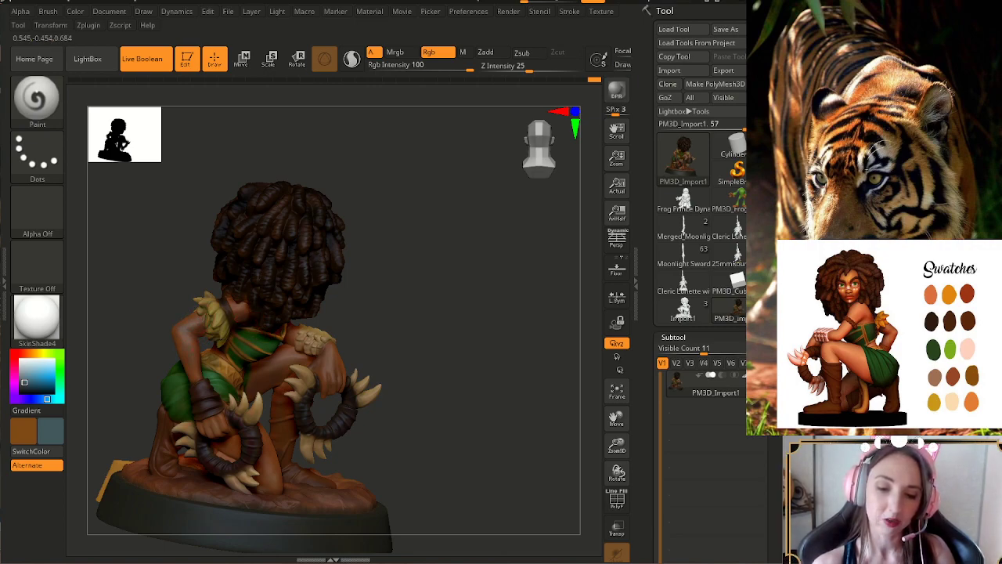
drag(271, 322, 331, 313)
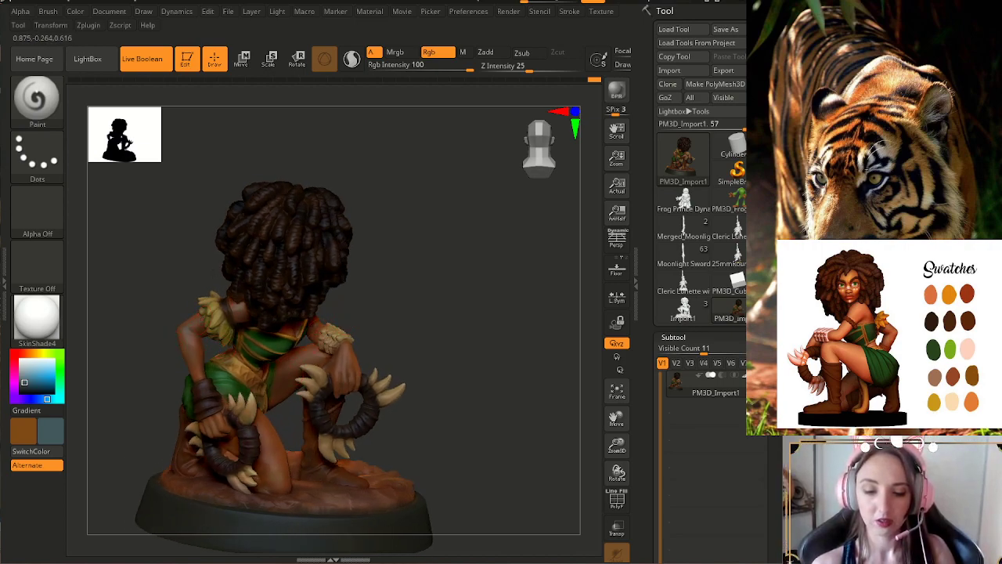
right_drag(341, 321, 360, 314)
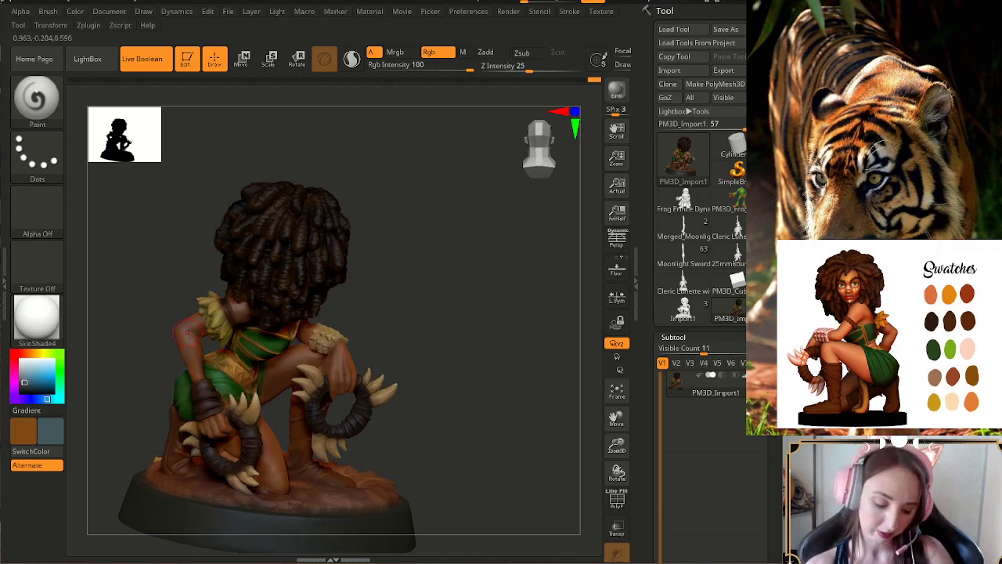
- Sample the warm skin brown from her bent arm as the paint colour
key(c)
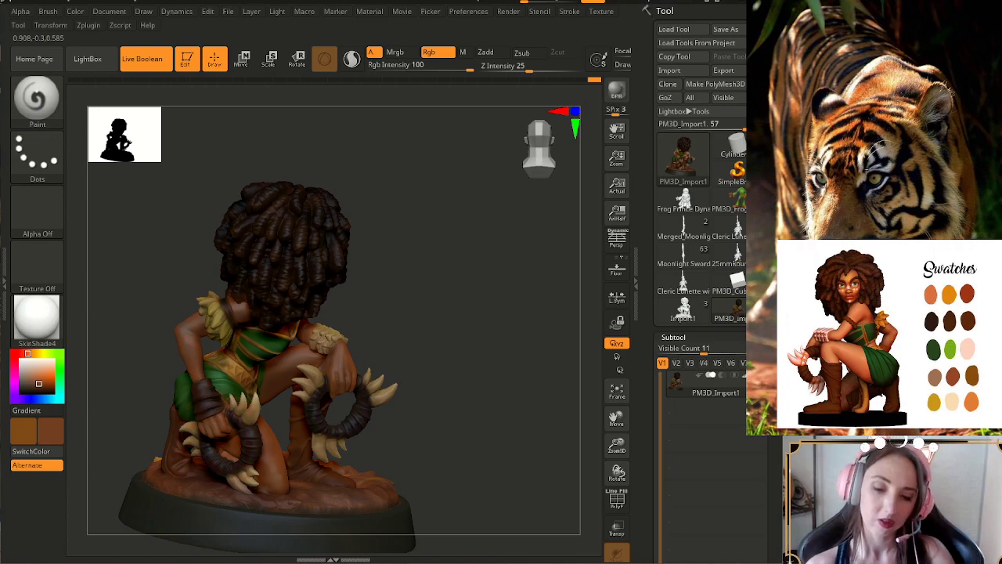
drag(404, 331, 429, 332)
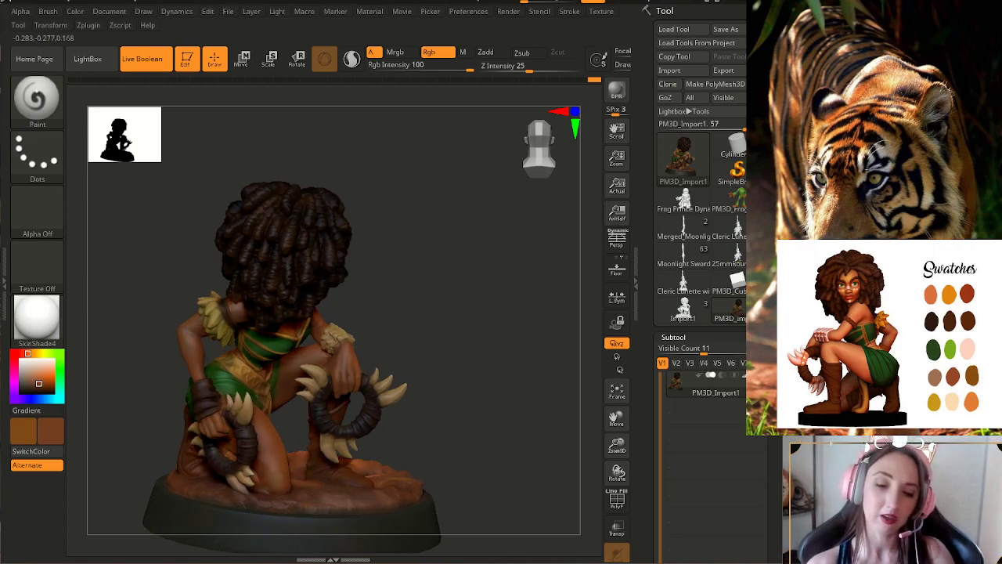
mouse_move(368, 310)
mouse_down()
mouse_move(398, 313)
mouse_move(371, 322)
mouse_up()
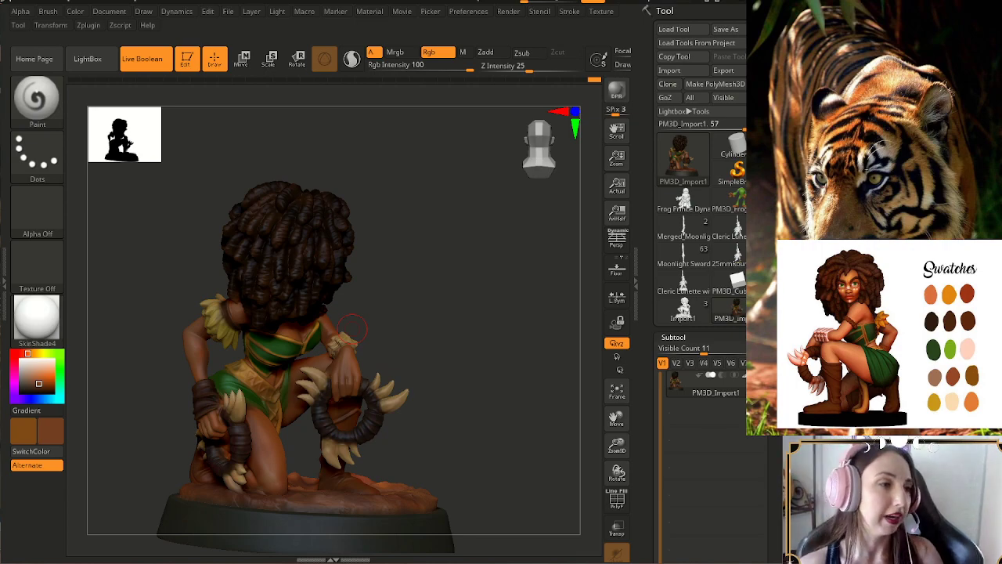
- Examine the whole painted figure and its base from the front and the far side at a smaller scale
drag(475, 277, 299, 284)
drag(474, 330, 469, 347)
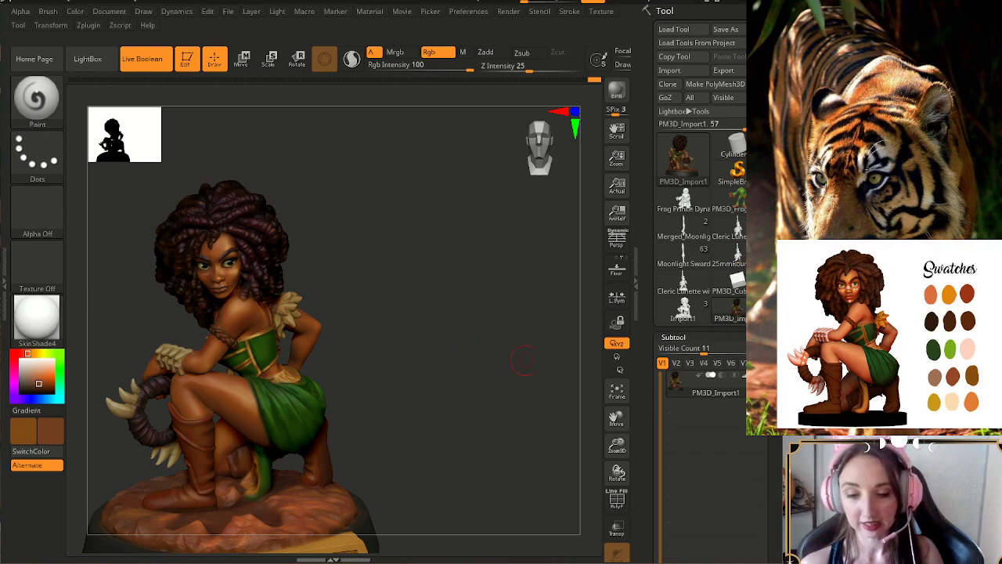
drag(617, 446, 525, 411)
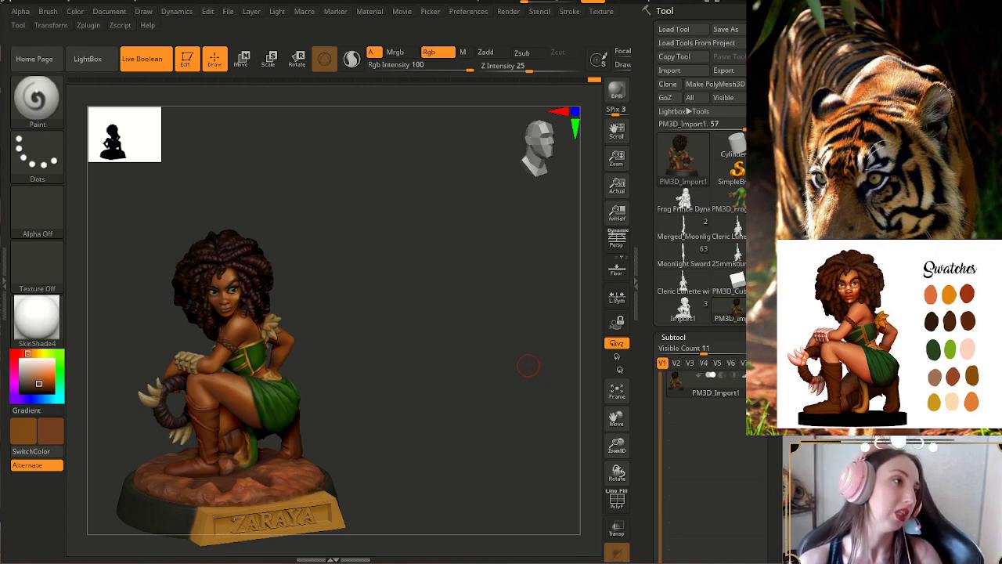
mouse_move(466, 266)
mouse_down()
mouse_move(455, 280)
mouse_move(462, 285)
mouse_move(533, 290)
mouse_move(476, 298)
mouse_up()
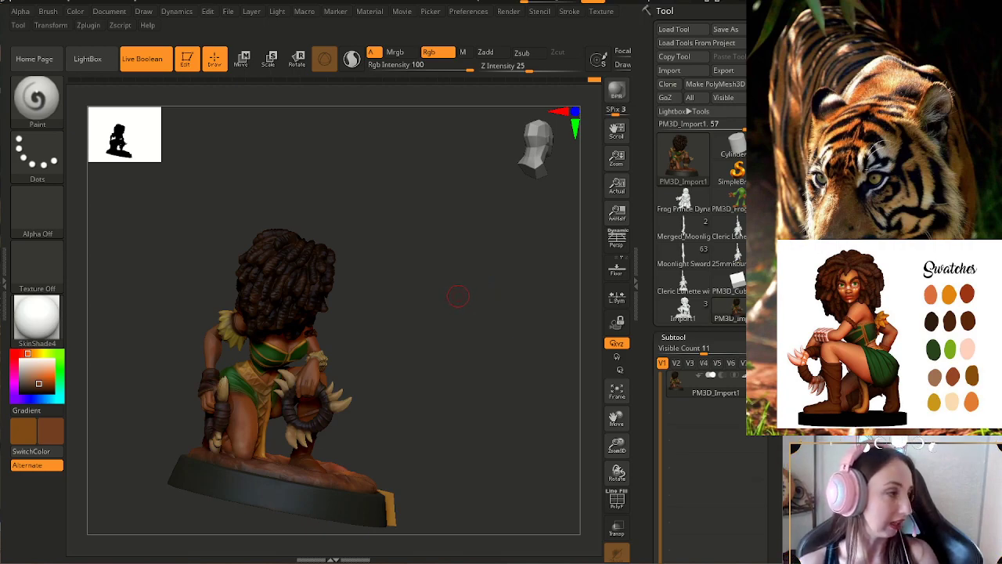
mouse_move(473, 300)
mouse_down()
mouse_move(426, 280)
mouse_move(441, 313)
mouse_move(481, 321)
mouse_move(483, 353)
mouse_up()
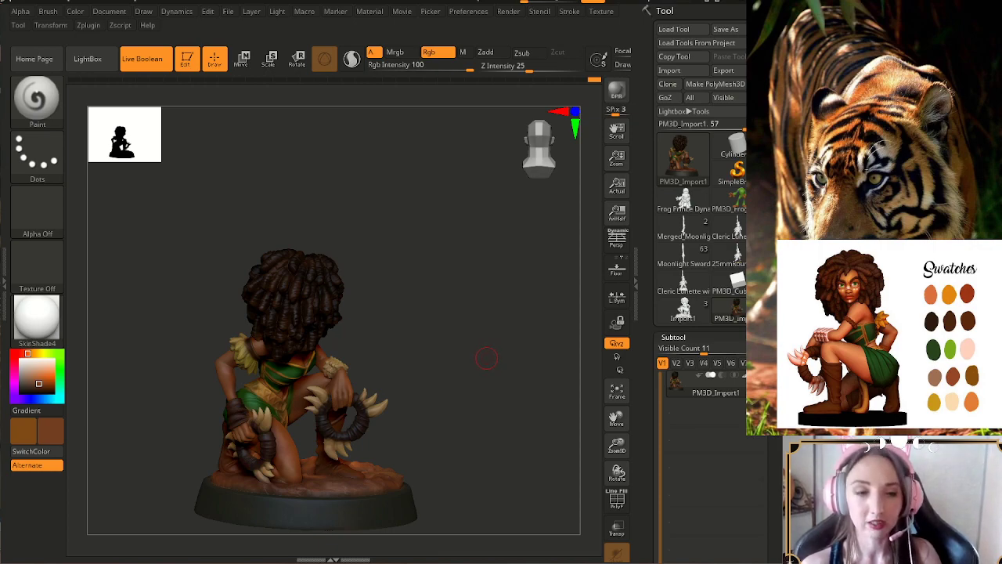
mouse_move(438, 340)
mouse_down()
mouse_move(338, 323)
mouse_move(274, 337)
mouse_move(437, 378)
mouse_move(451, 345)
mouse_move(425, 384)
mouse_move(464, 379)
mouse_up()
drag(401, 389, 444, 384)
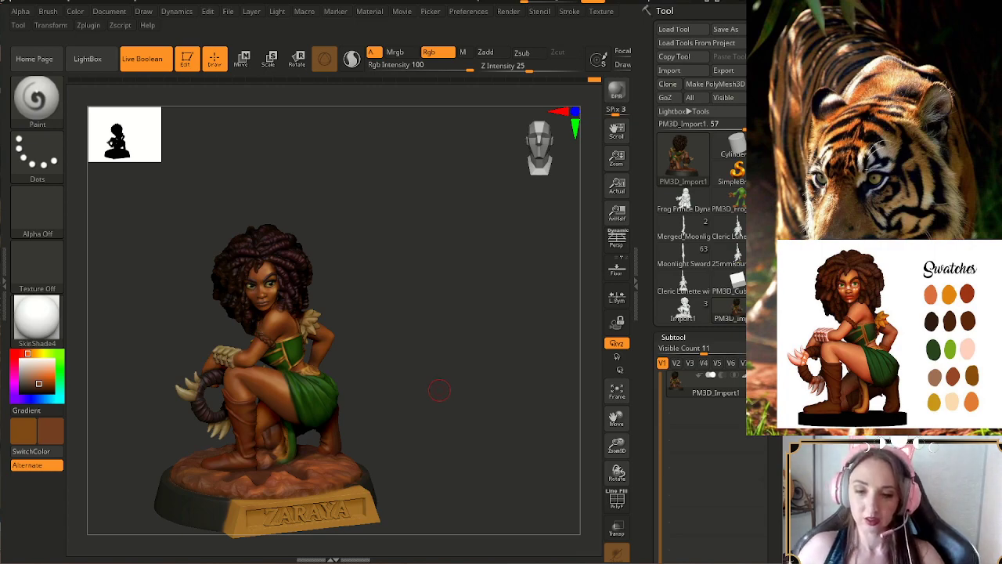
- Sample a dark reddish brown and deepen the shading on the braided band around her upper arm
mouse_move(439, 390)
alt+mouse_down()
mouse_move(443, 432)
mouse_move(461, 346)
alt+mouse_up()
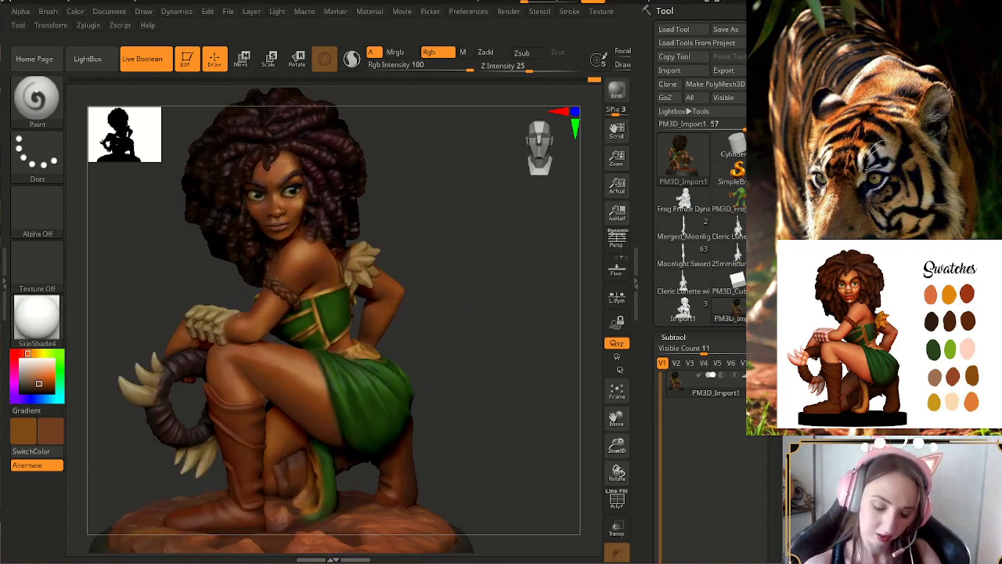
drag(427, 287, 462, 278)
key(c)
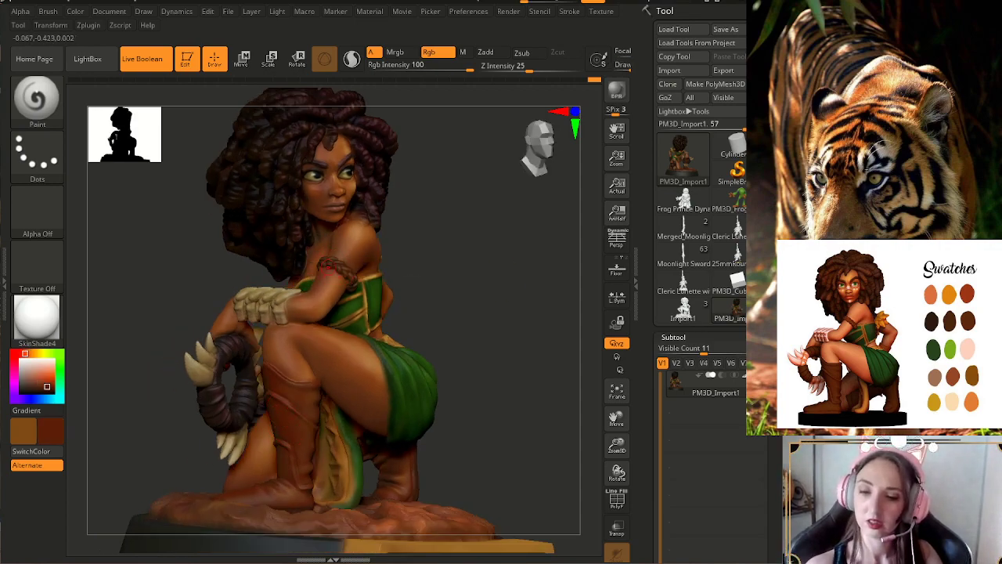
alt+drag(454, 216, 475, 329)
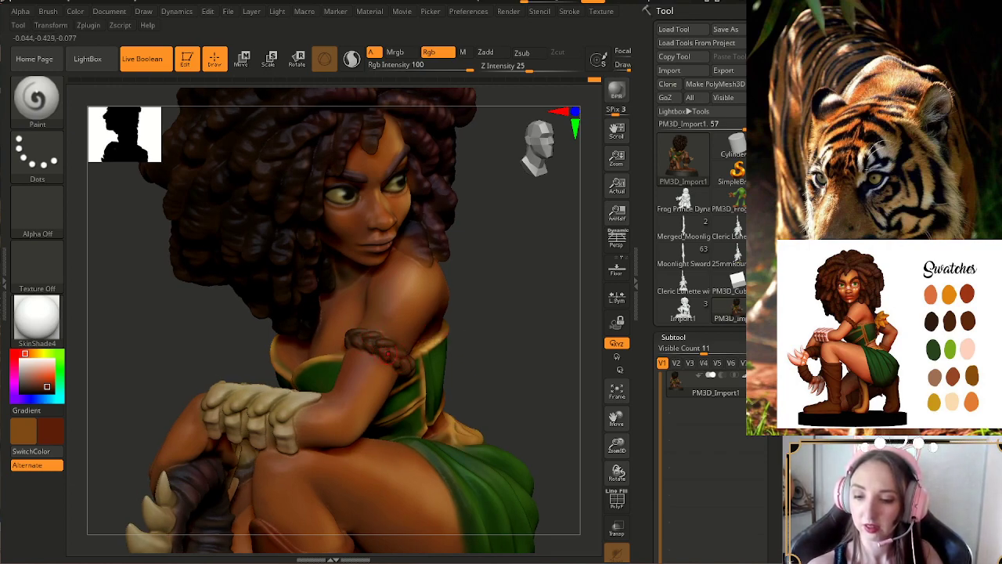
right_drag(409, 350, 438, 360)
- Choose a near-black brown, adjust the brush size and darken the shadows along the braided armband
drag(617, 445, 617, 325)
alt+drag(532, 313, 499, 315)
drag(508, 407, 544, 409)
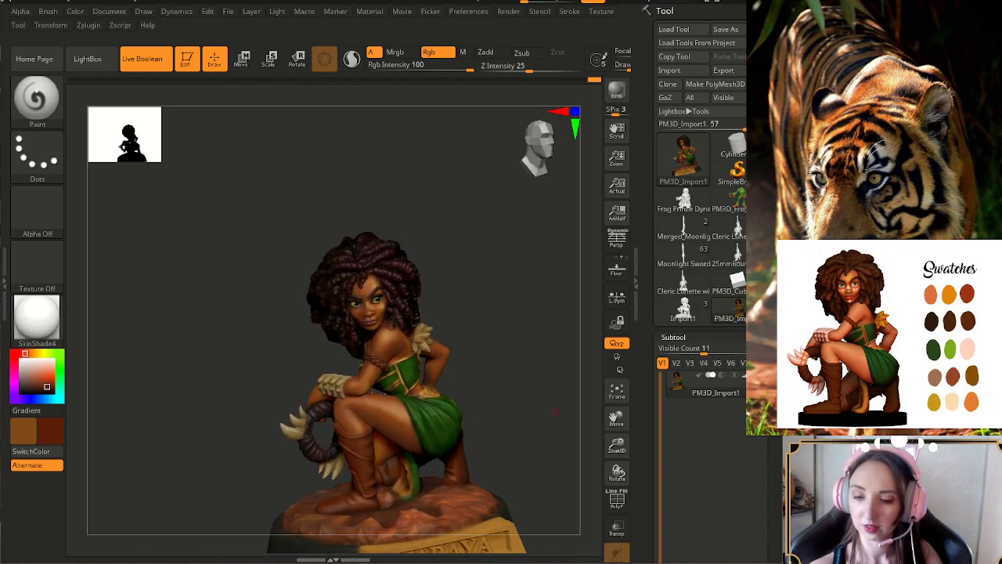
drag(617, 446, 617, 476)
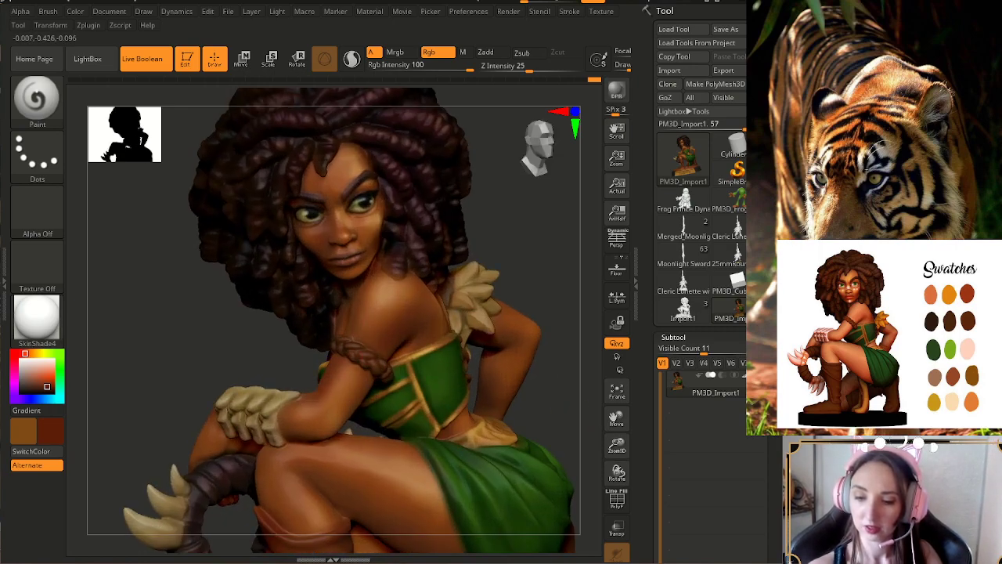
drag(537, 384, 555, 383)
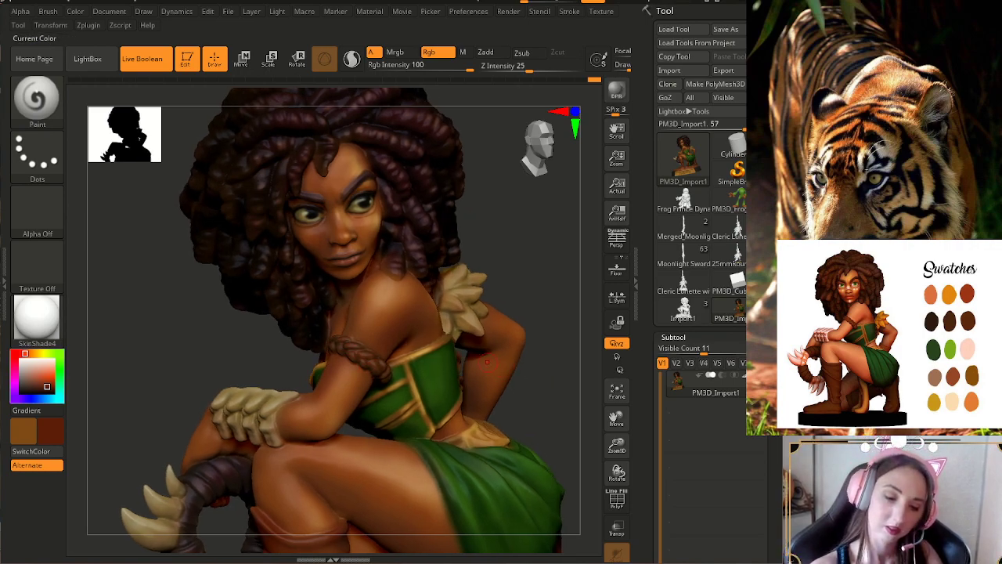
click(34, 389)
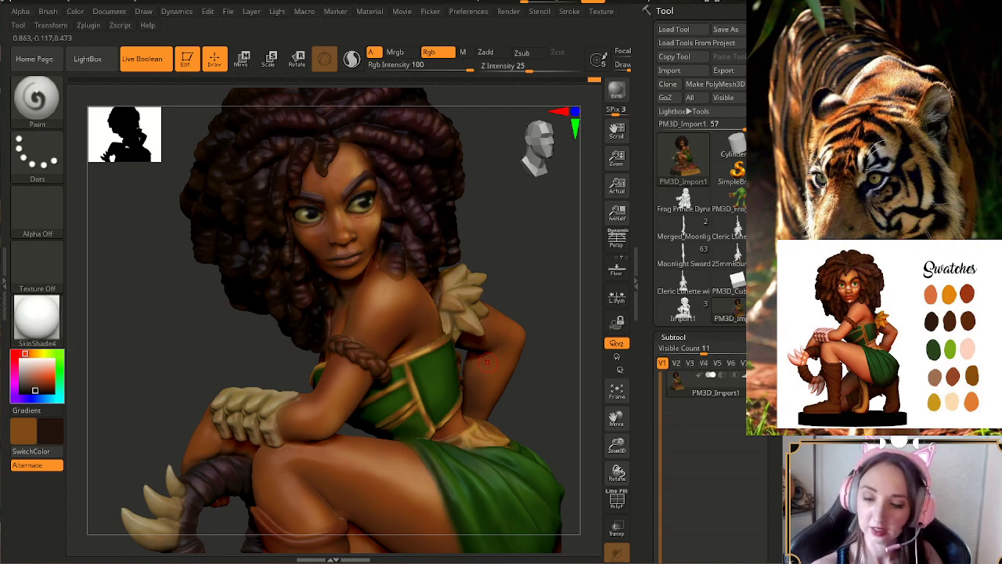
key(s)
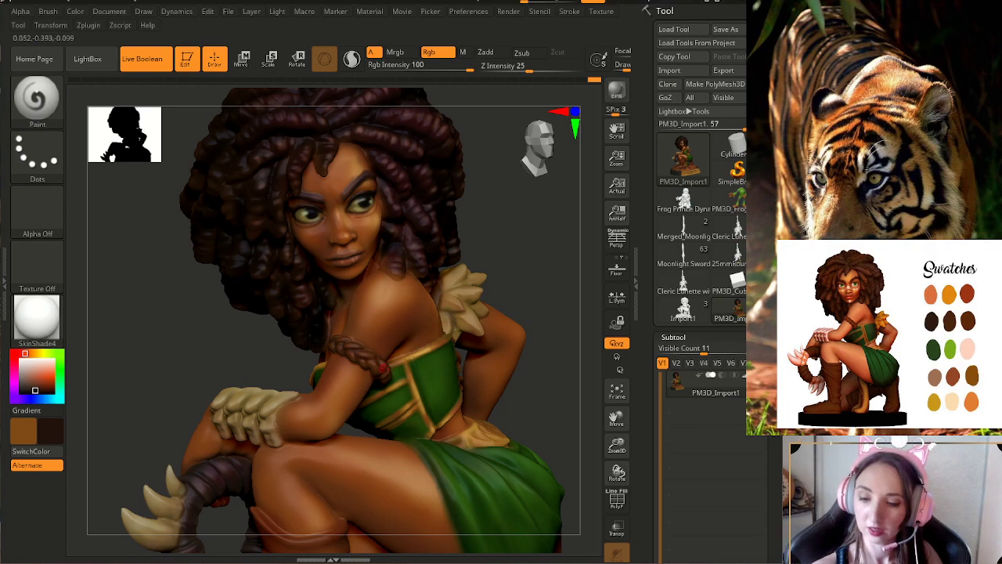
- Examine the whole painted figure from the side and front at several scales, comparing it with the reference image
right_drag(430, 356, 344, 266)
right_drag(258, 352, 180, 356)
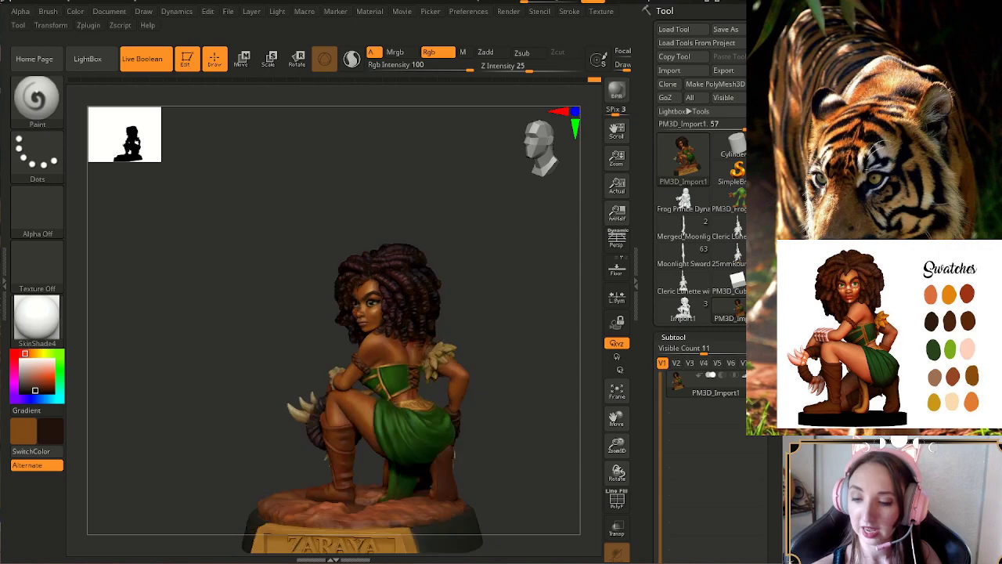
drag(489, 404, 551, 422)
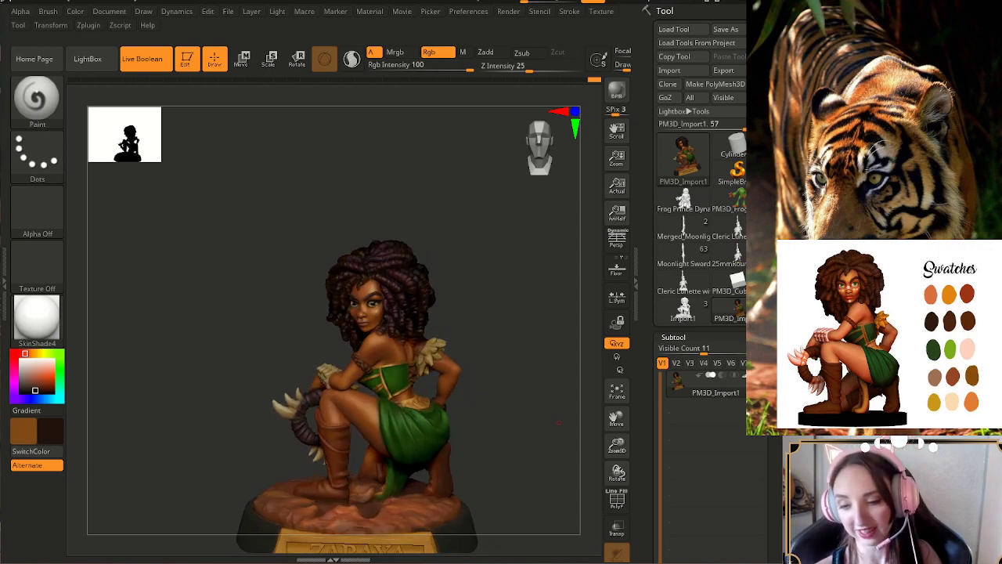
ctrl+right_drag(591, 432, 557, 440)
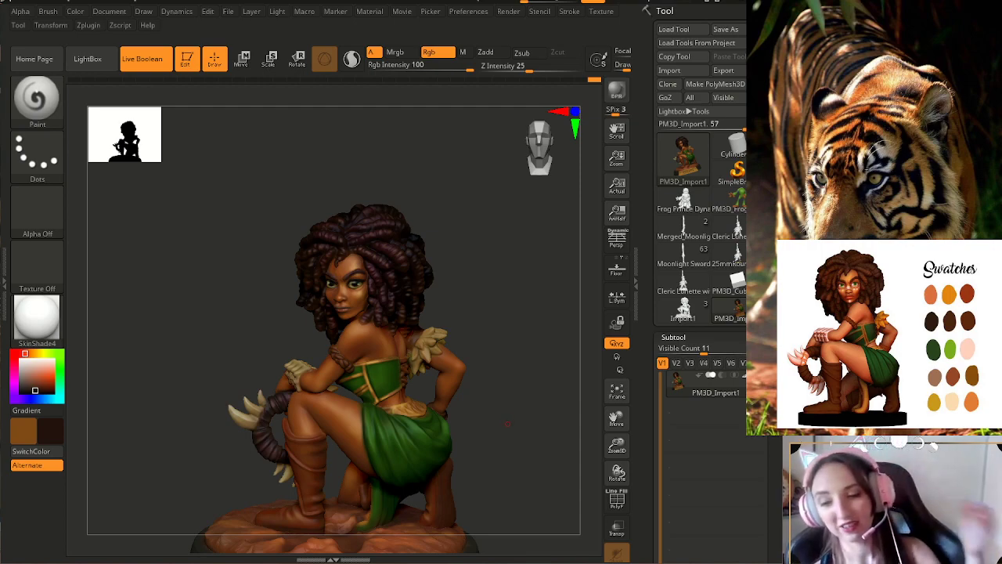
drag(502, 416, 512, 417)
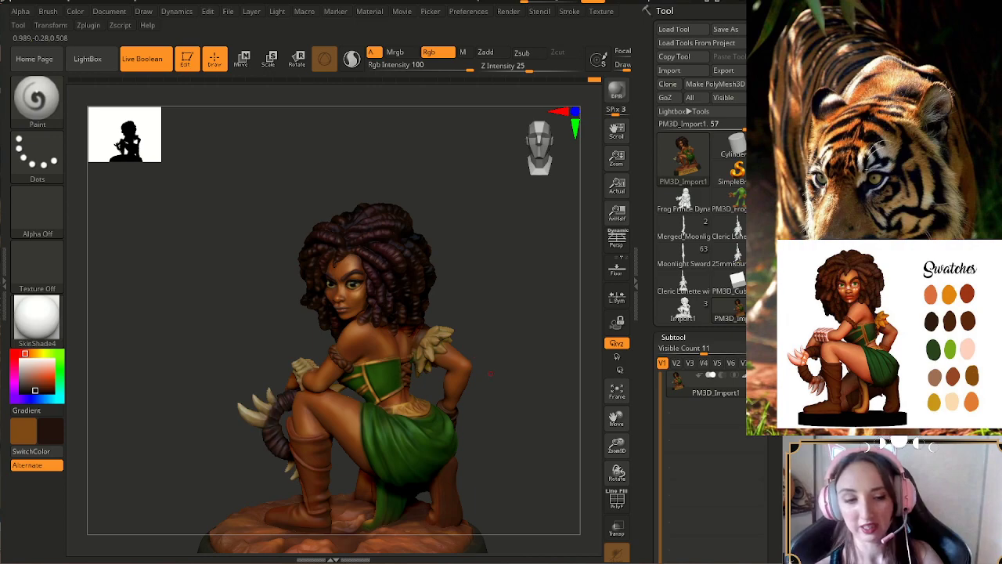
drag(493, 407, 524, 406)
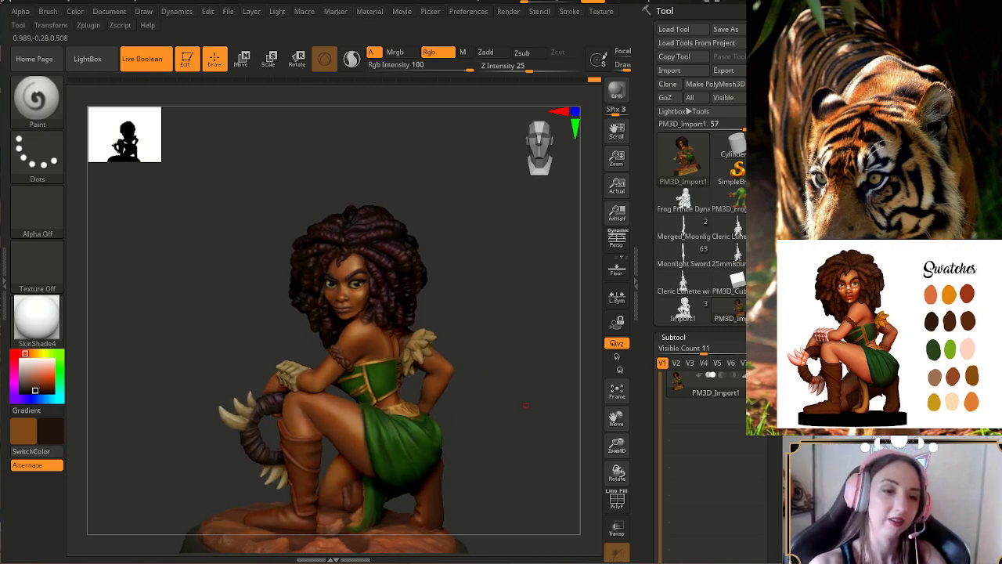
key(alt+Tab)
scroll(40, 327, down, 5)
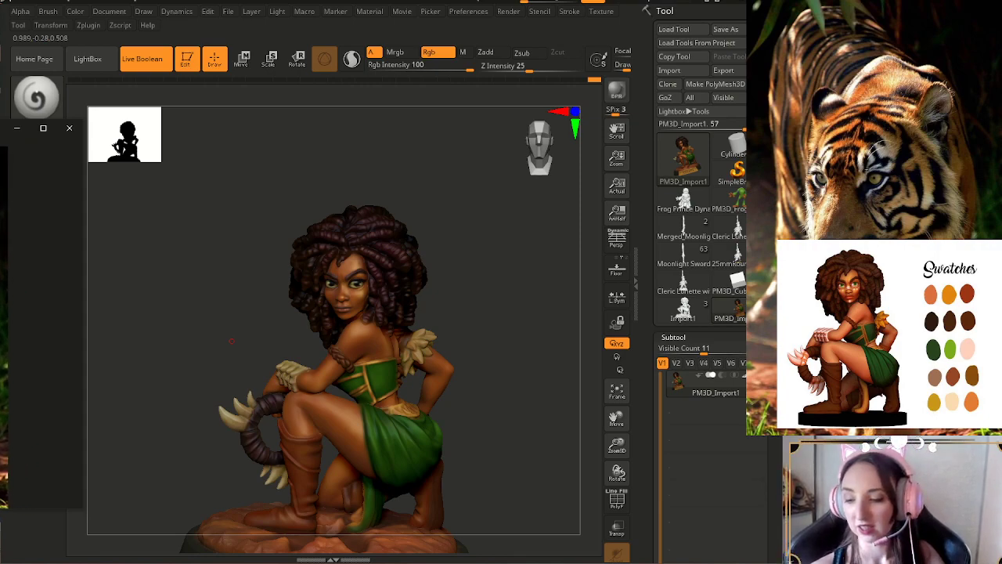
drag(617, 446, 360, 450)
drag(532, 451, 724, 449)
drag(617, 446, 617, 472)
drag(555, 410, 566, 411)
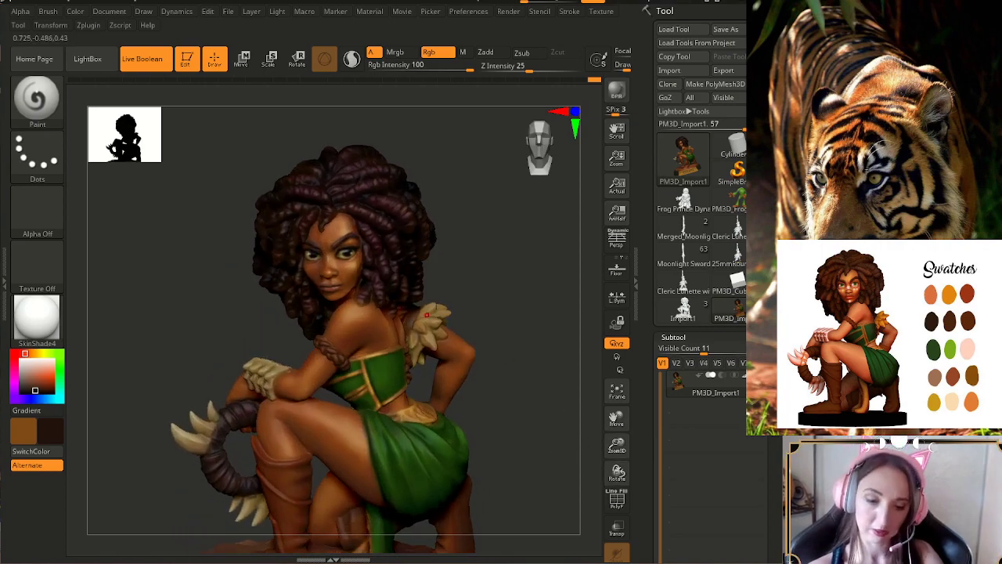
- Sample the golden brown of the spiky shoulder ornament, lighten it slightly, adjust the brush size and tint the ornament
key(c)
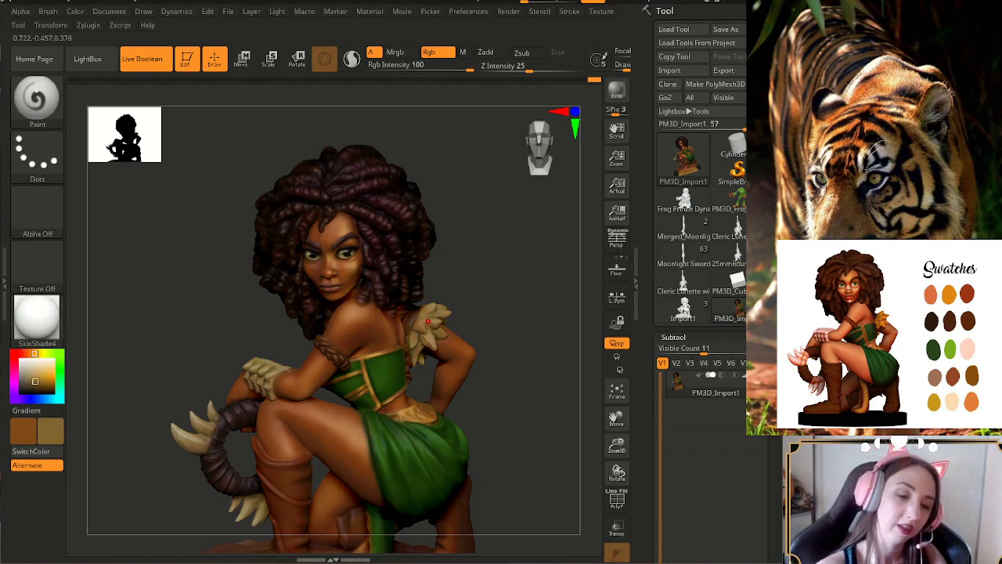
drag(34, 382, 36, 380)
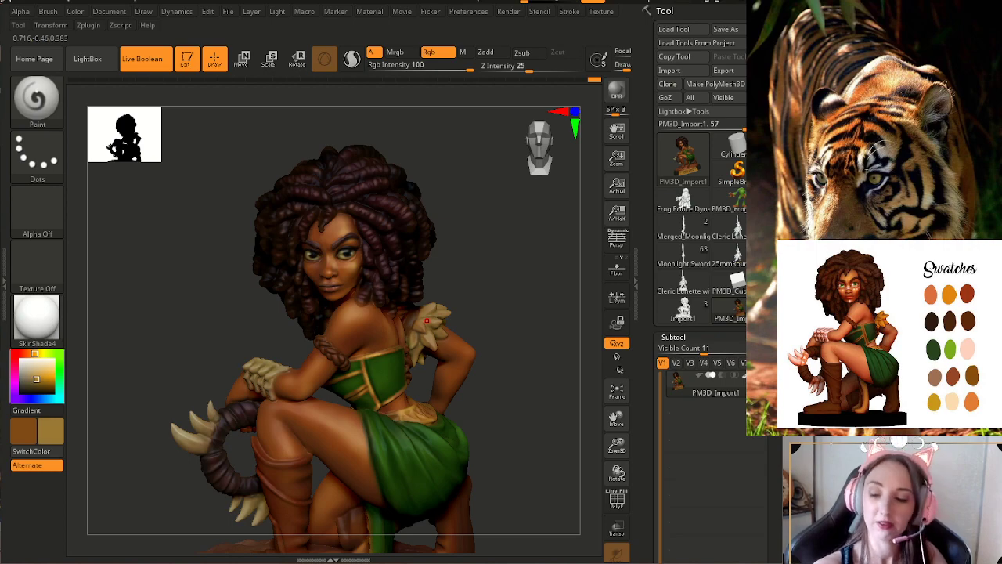
key(s)
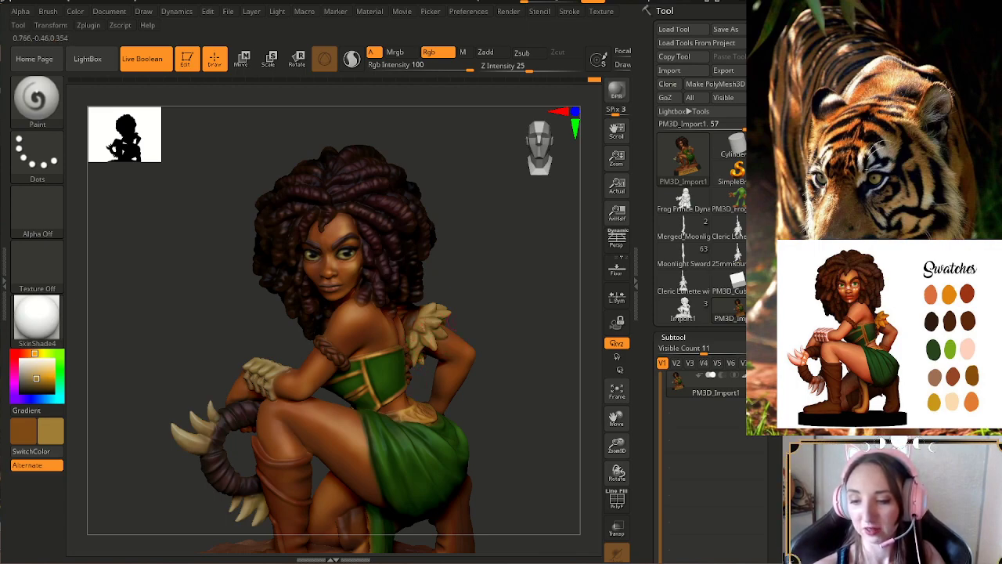
- Examine the figure's shoulder ornament, back and base from the front, behind and above at different scales
drag(501, 340, 461, 336)
right_drag(469, 333, 508, 340)
drag(508, 340, 563, 405)
drag(617, 445, 617, 458)
mouse_move(540, 377)
ctrl+right_down()
mouse_move(552, 407)
mouse_move(519, 415)
ctrl+right_up()
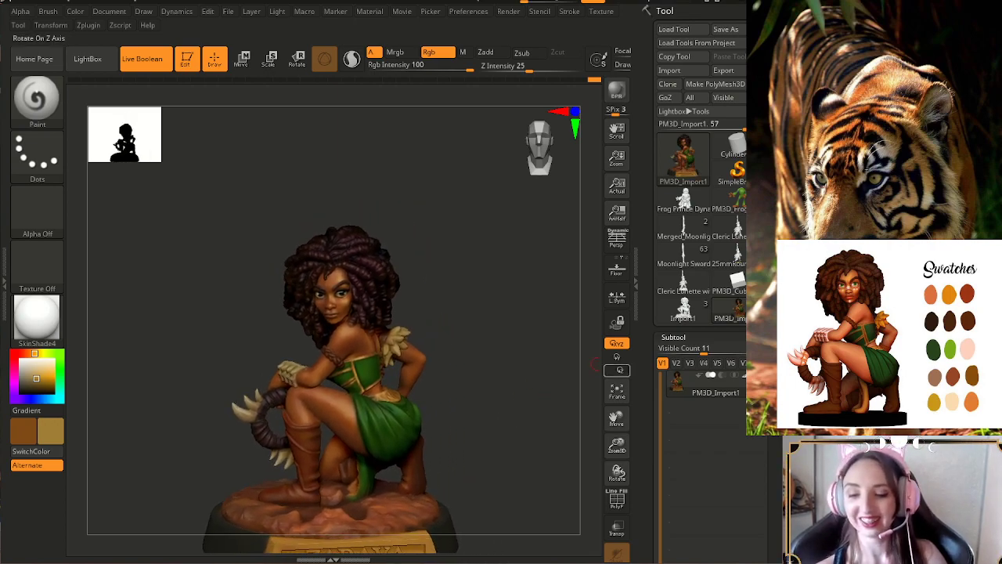
drag(617, 446, 617, 429)
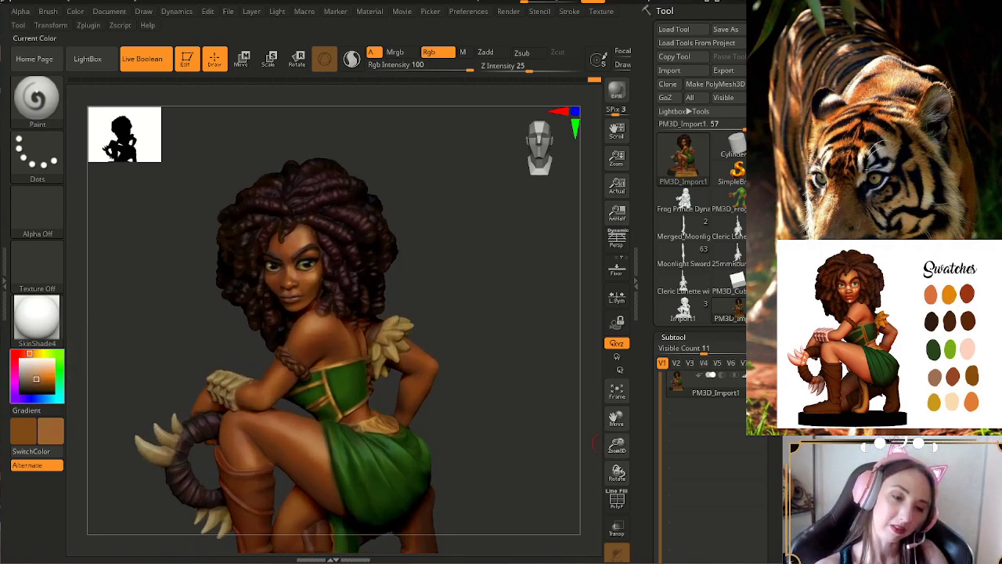
drag(157, 313, 121, 313)
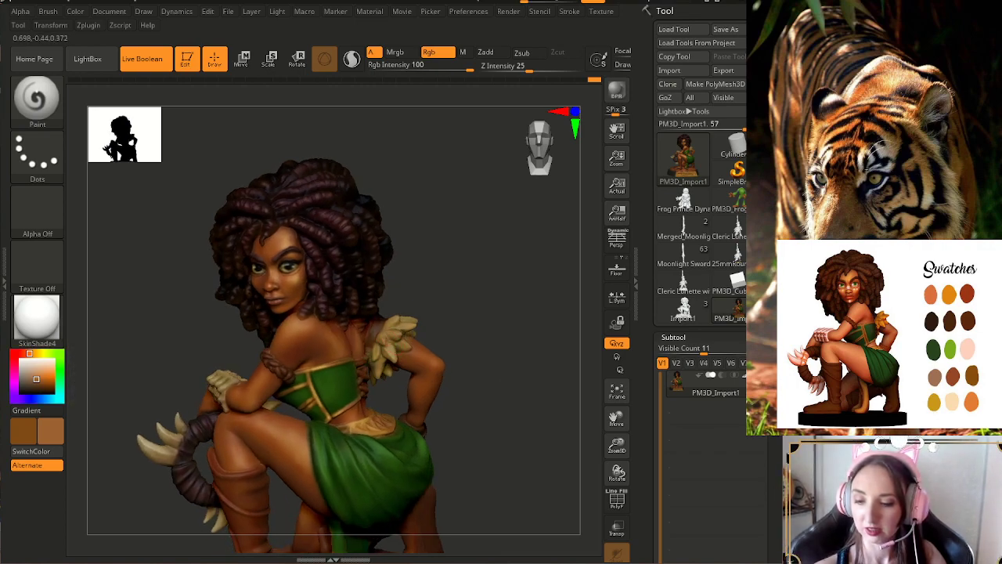
mouse_move(463, 337)
mouse_down()
mouse_move(479, 337)
mouse_move(466, 309)
mouse_move(480, 365)
mouse_move(442, 356)
mouse_move(450, 339)
mouse_move(470, 333)
mouse_move(508, 349)
mouse_up()
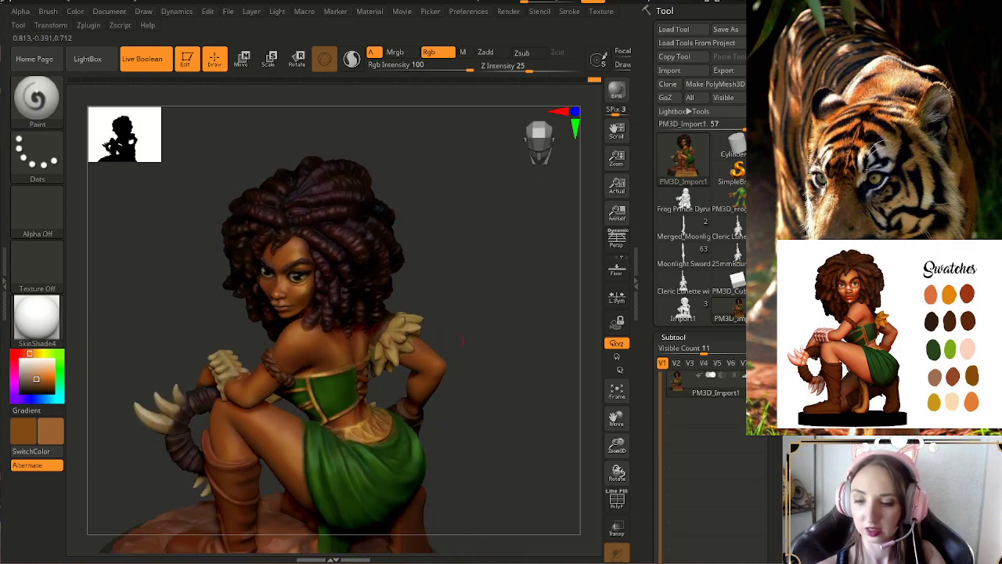
click(537, 121)
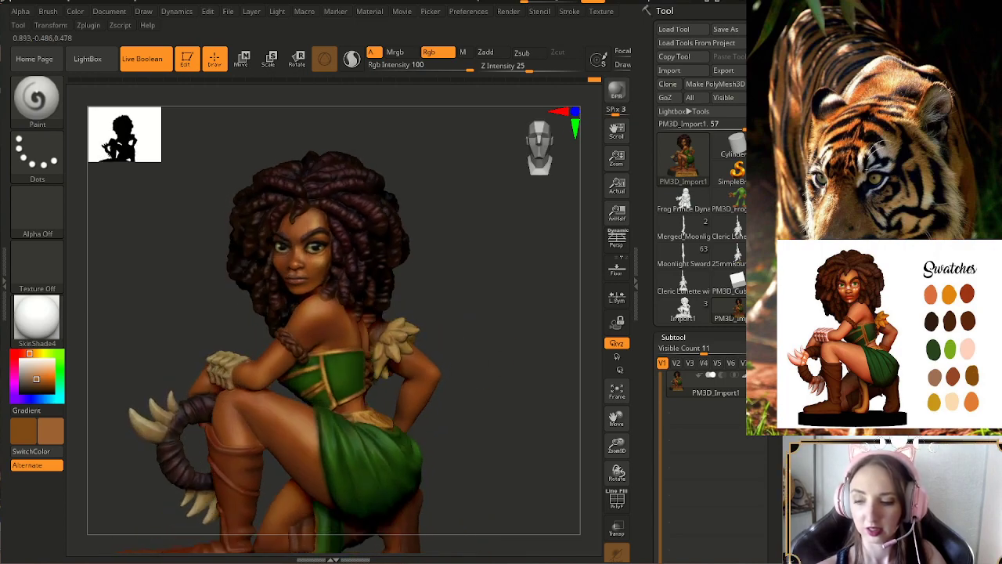
key(shift)
drag(485, 368, 488, 387)
mouse_move(526, 439)
alt+mouse_down()
mouse_move(535, 402)
mouse_move(494, 421)
alt+mouse_up()
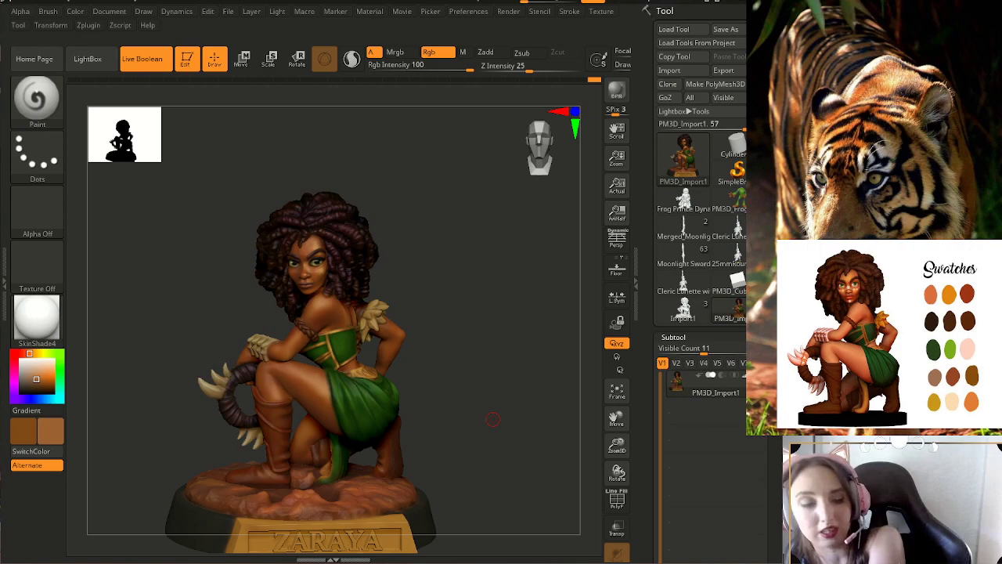
- Bring up the tiger reference photo, study its light and colour variation, and move it back out of view
drag(0, 132, 221, 97)
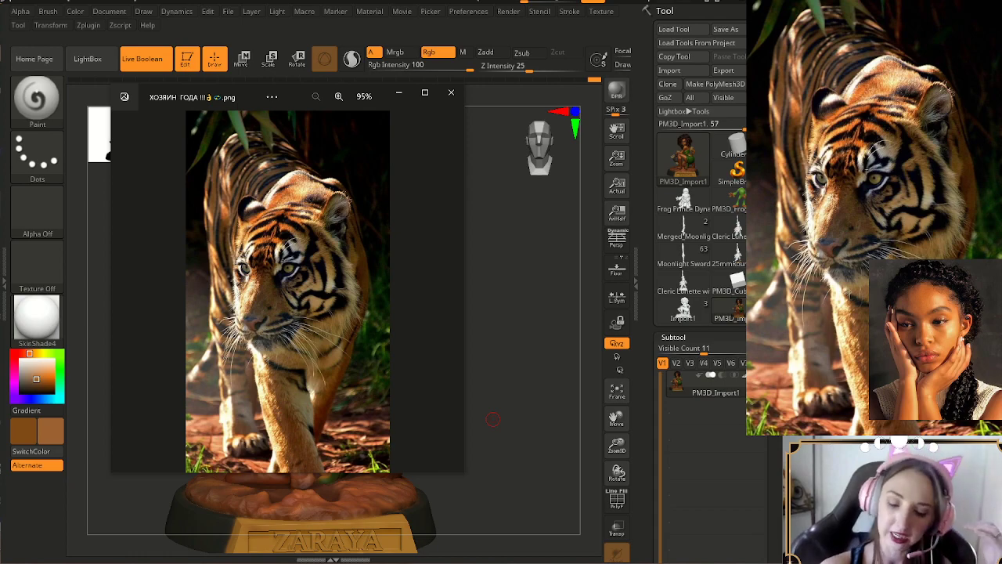
click(492, 420)
mouse_move(246, 562)
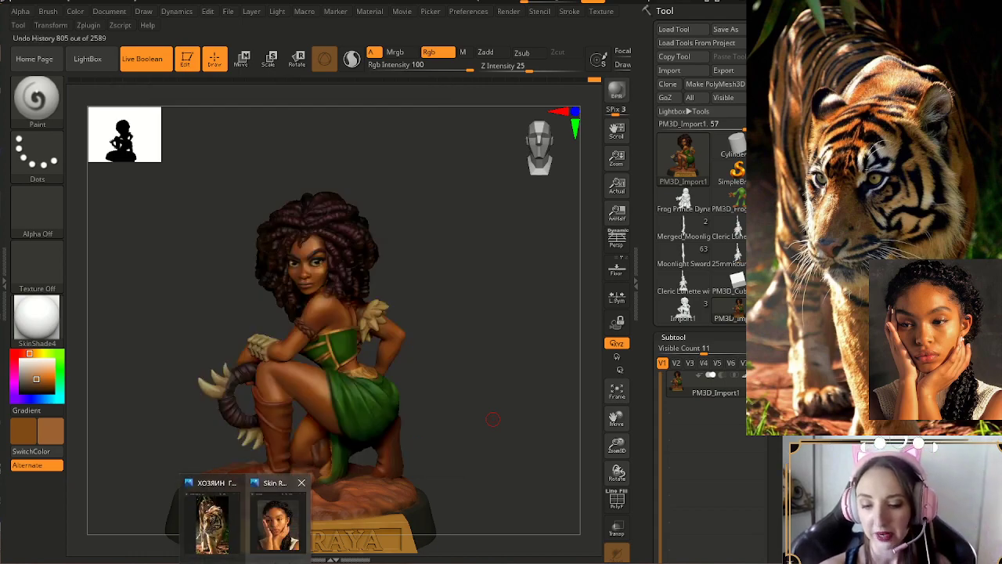
click(212, 520)
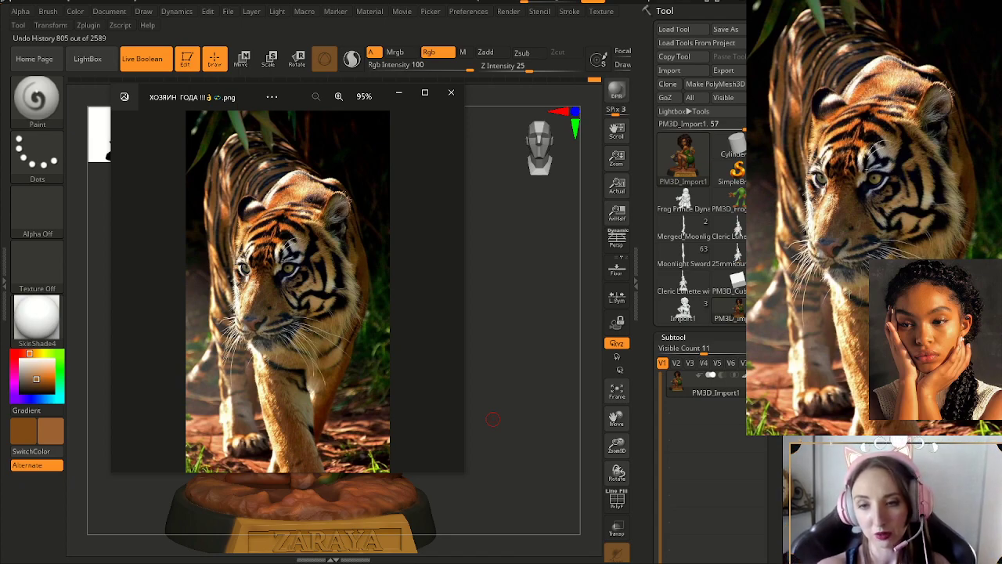
drag(292, 93, 0, 122)
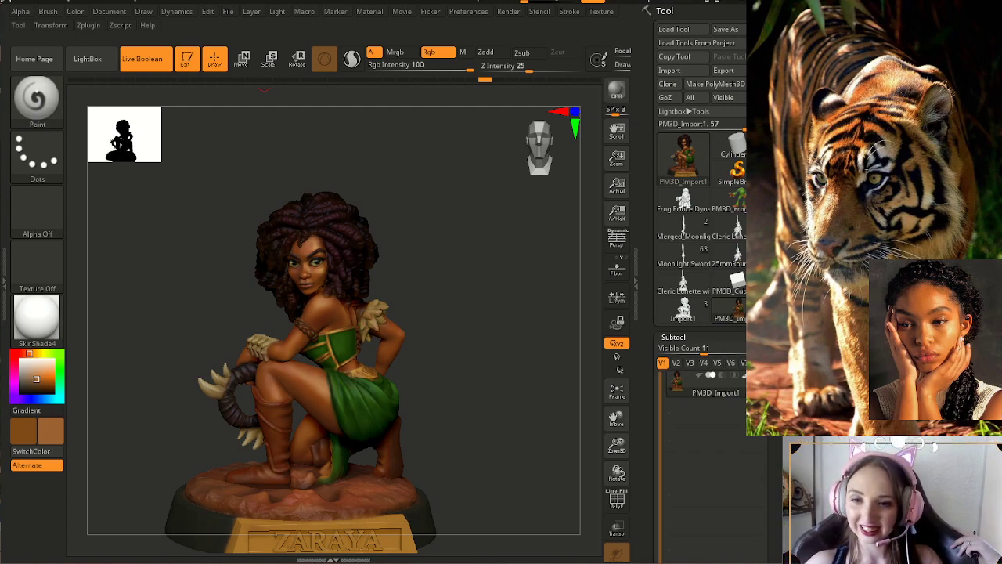
- Save the project as "Zaraya Polypaint" in the Edits folder
click(228, 11)
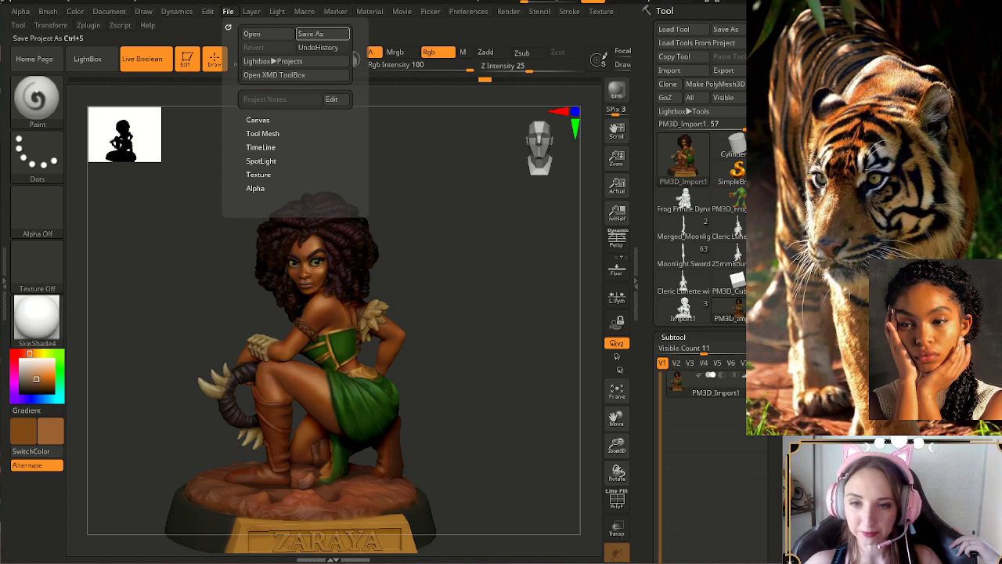
click(313, 34)
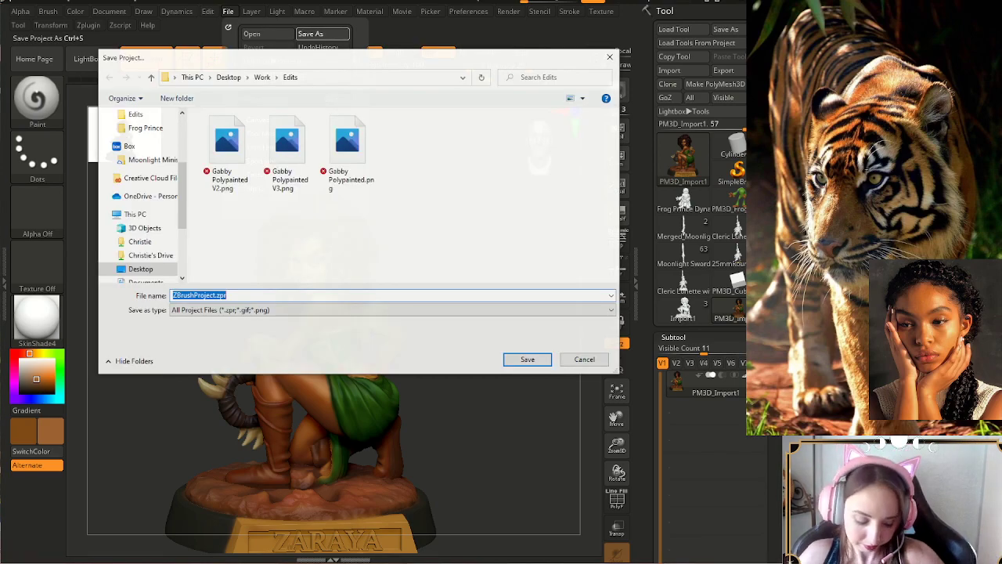
text(Za)
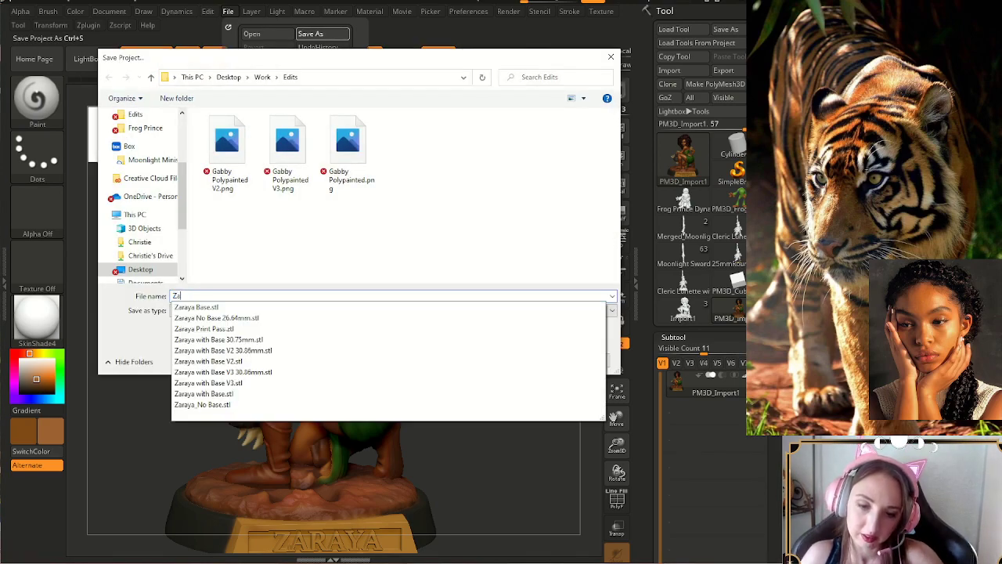
text(raya Polypaint)
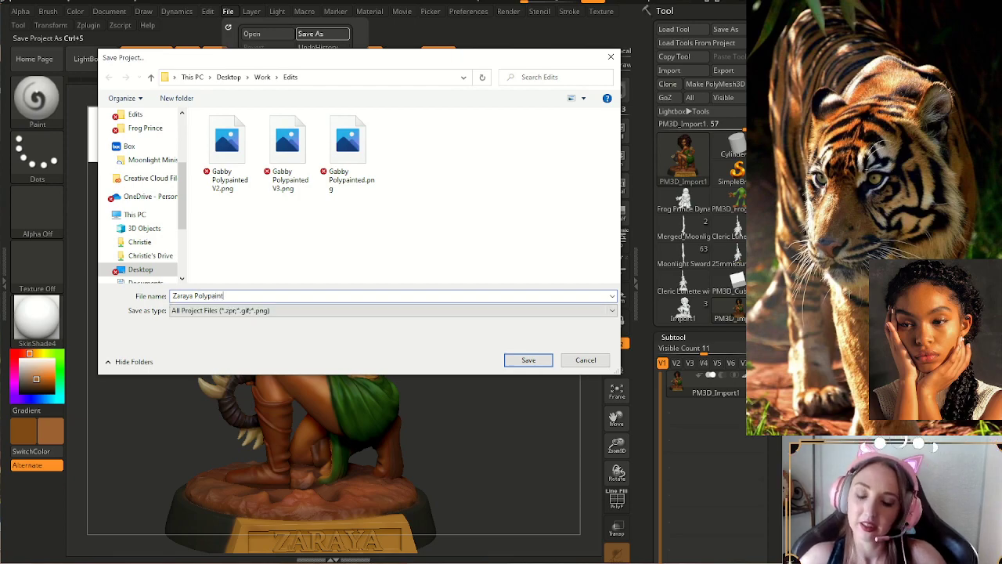
key(Return)
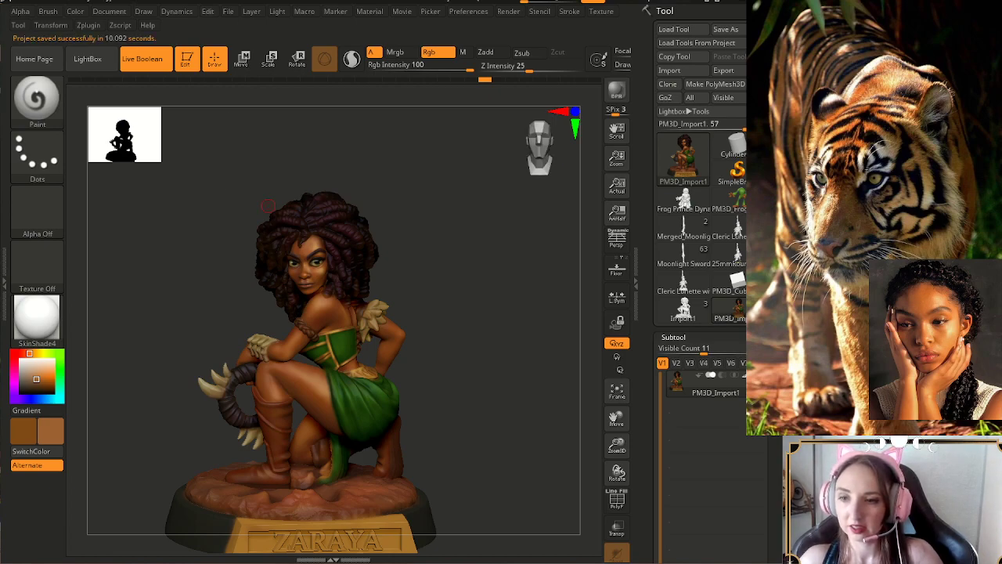
- Choose a pale warm grey and paint over the golden tint on the spiky shoulder ornament
mouse_move(485, 80)
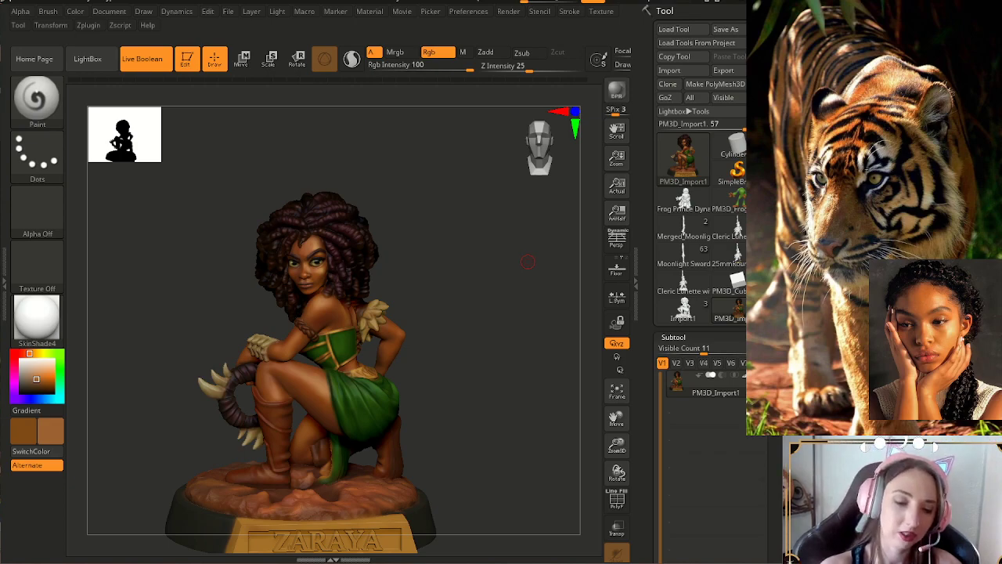
key(c)
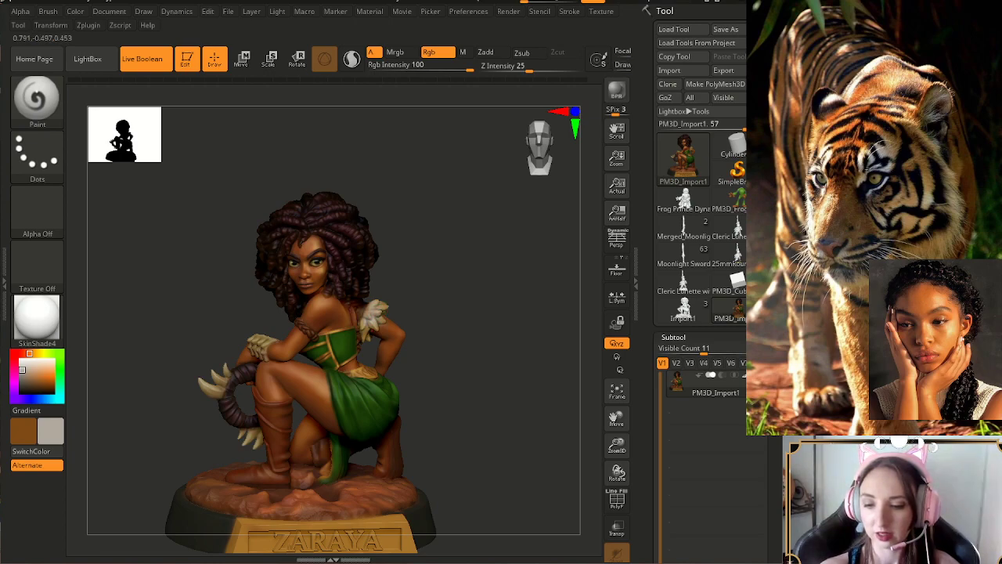
drag(377, 312, 389, 305)
mouse_move(385, 308)
right_down()
mouse_move(407, 309)
mouse_move(328, 317)
right_up()
drag(384, 303, 441, 315)
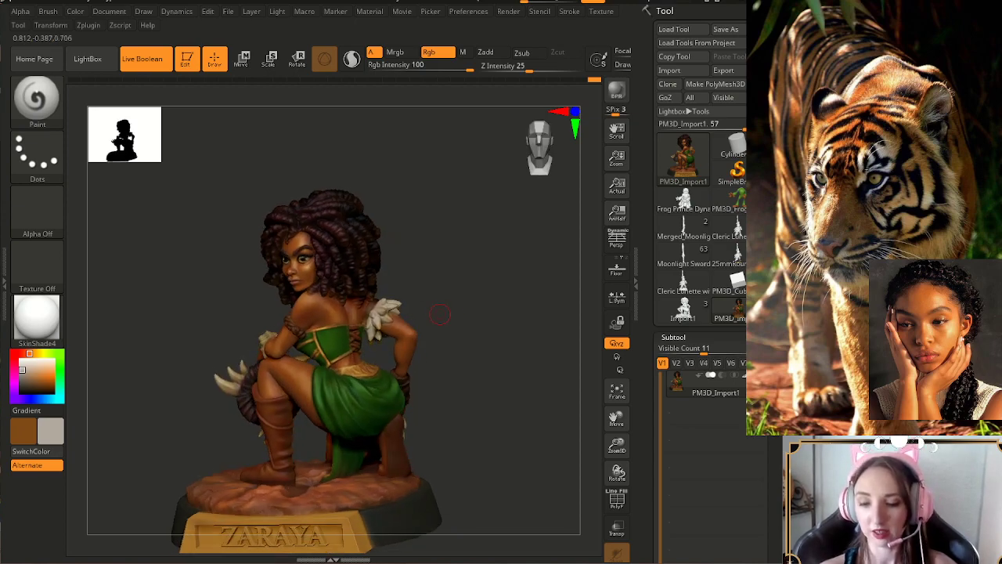
- Adjust the brush size and brush the pale warm grey over the shoulder ornament's outer spikes at close range
drag(617, 445, 617, 490)
drag(529, 347, 509, 345)
key(s)
drag(368, 300, 352, 353)
drag(501, 360, 509, 336)
mouse_move(345, 391)
mouse_down()
mouse_move(343, 407)
mouse_move(382, 385)
mouse_up()
drag(493, 364, 501, 363)
drag(384, 385, 485, 352)
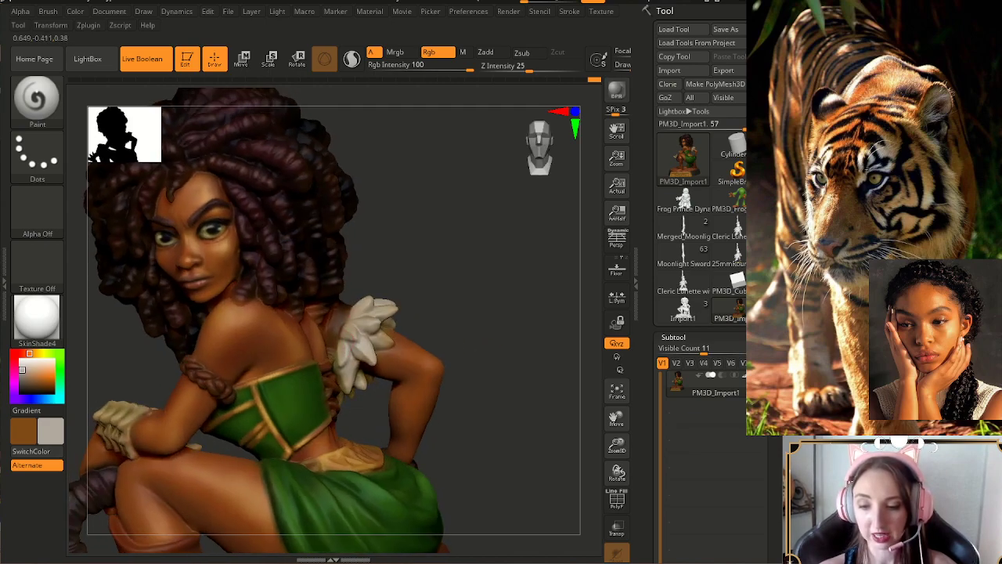
drag(383, 342, 390, 335)
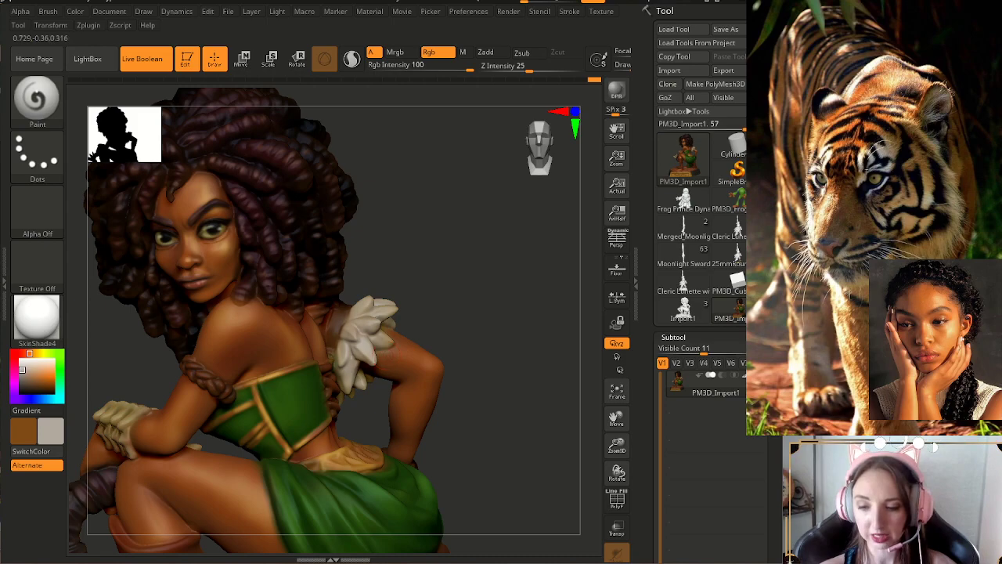
- Mix a muted blue-grey, adjust the brush size and start tinting the far side of the shoulder ornament
mouse_move(456, 343)
mouse_down()
mouse_move(333, 337)
mouse_move(429, 321)
mouse_up()
drag(368, 407, 212, 405)
drag(22, 370, 22, 376)
click(46, 399)
drag(22, 377, 21, 374)
click(45, 399)
key(s)
drag(290, 328, 285, 328)
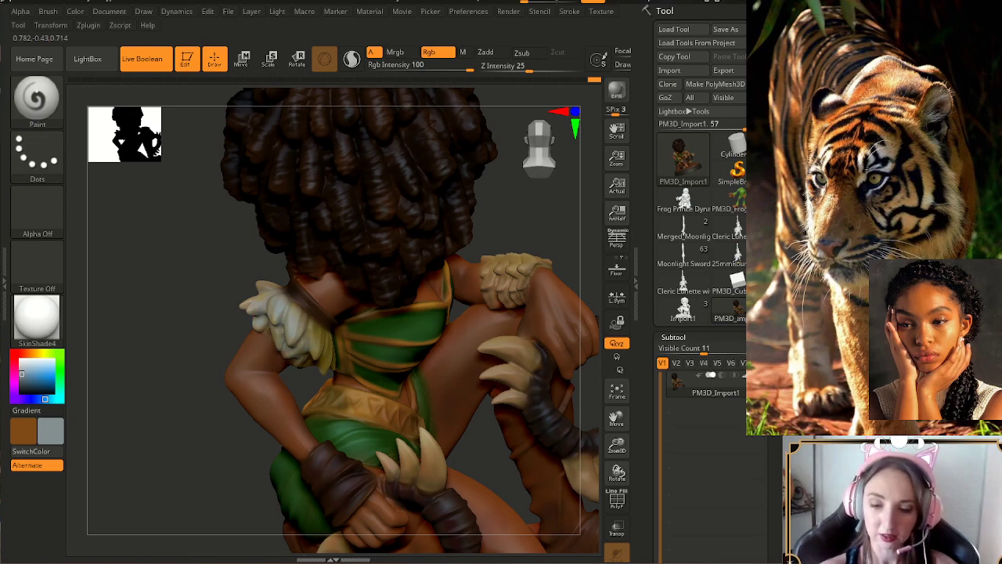
- Brush the blue-grey over the remaining yellowish spikes along the shoulder ornament's lower edge and sides
right_drag(395, 274, 448, 266)
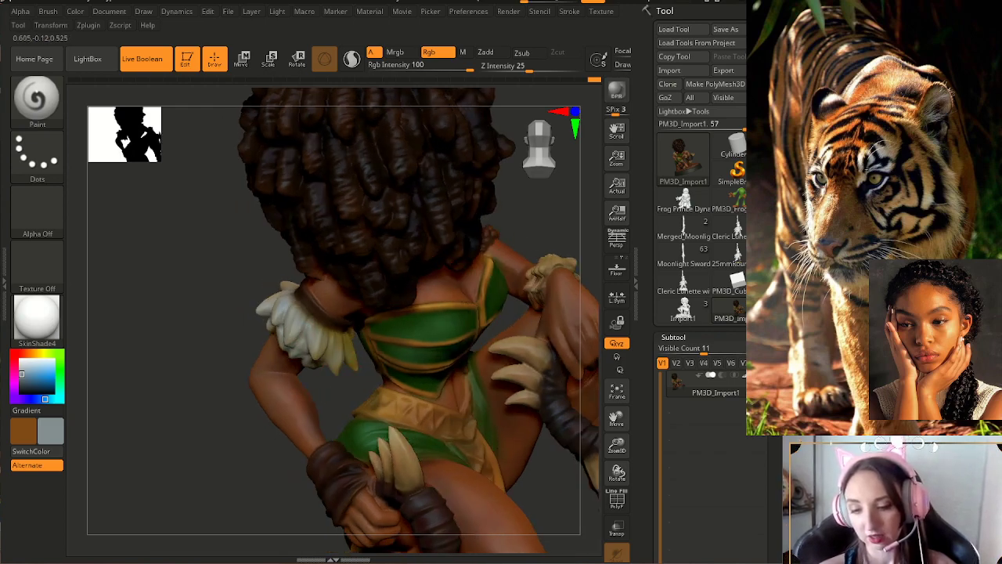
drag(321, 339, 332, 327)
mouse_move(332, 327)
right_down()
mouse_move(333, 300)
mouse_move(380, 325)
right_up()
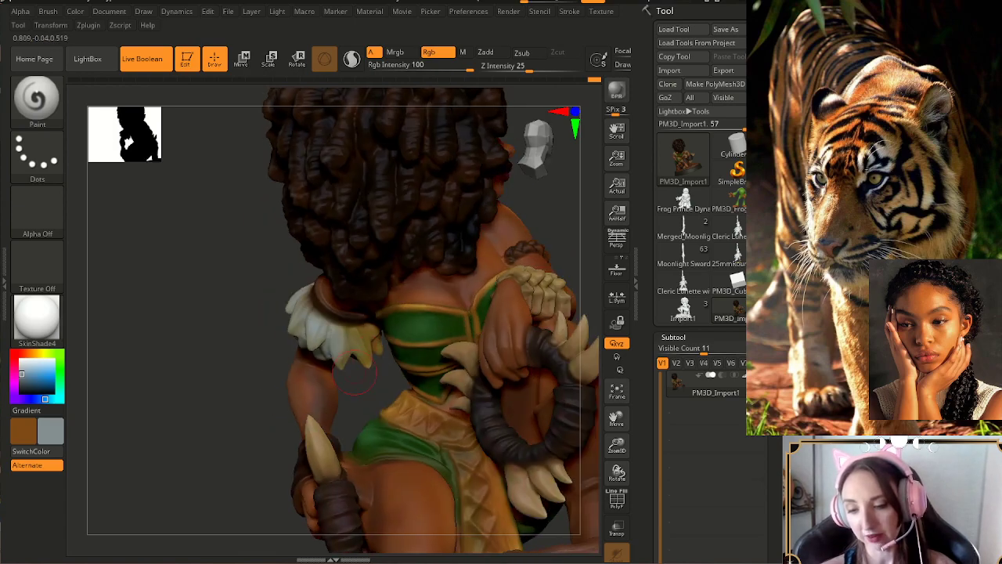
drag(360, 356, 367, 362)
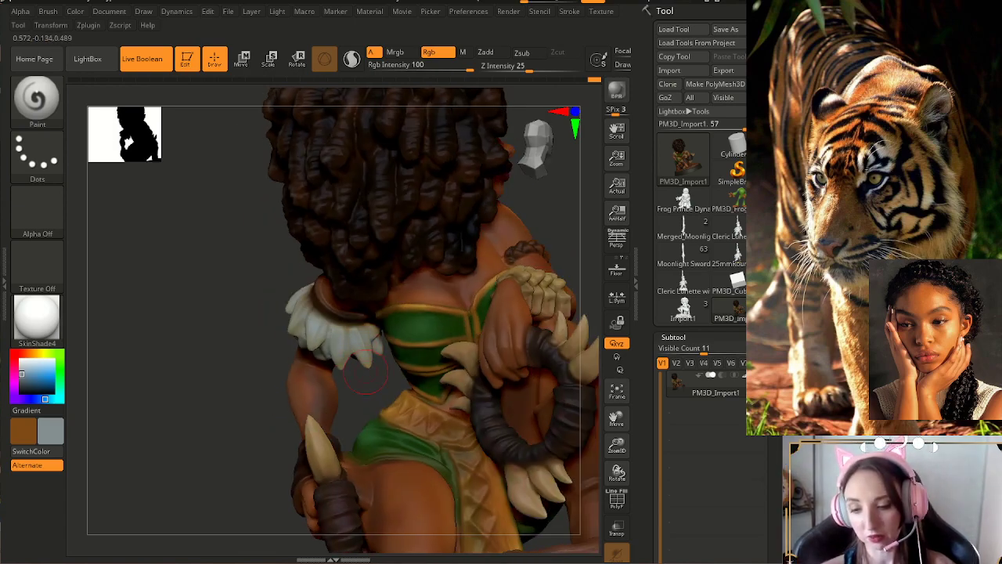
right_drag(377, 344, 319, 408)
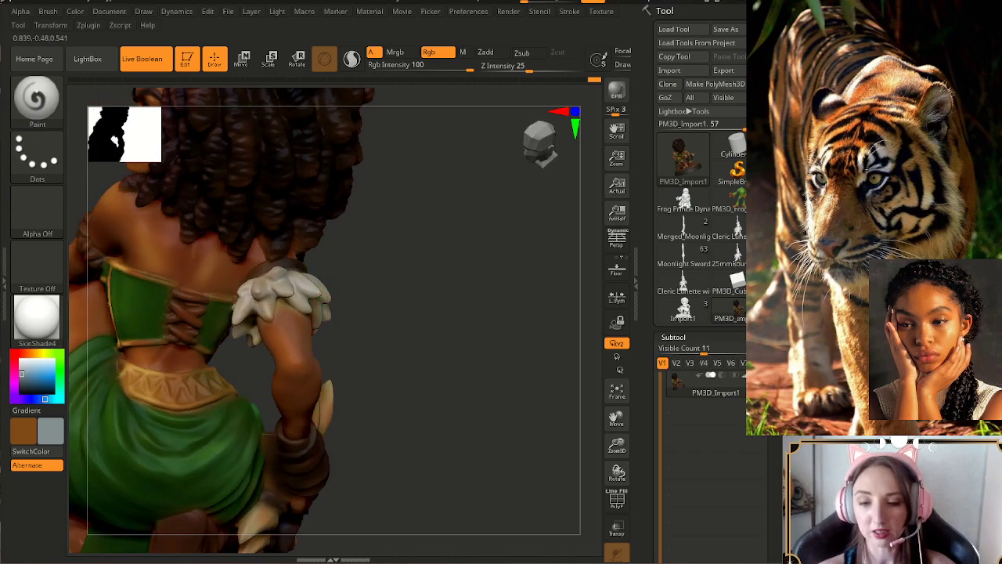
mouse_move(305, 290)
right_down()
mouse_move(277, 286)
mouse_move(307, 307)
right_up()
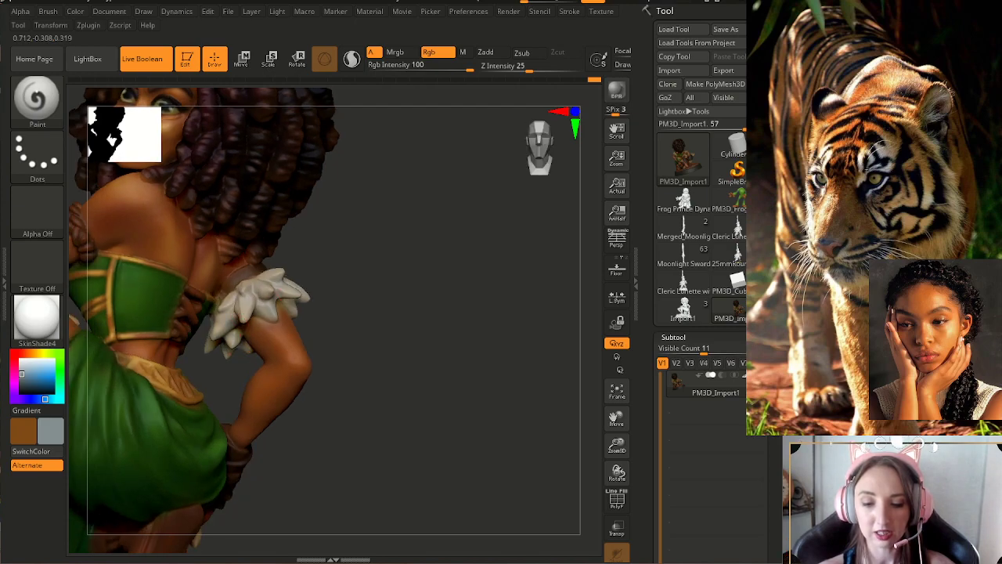
mouse_move(302, 313)
right_down()
mouse_move(346, 317)
mouse_move(292, 317)
right_up()
mouse_move(317, 317)
mouse_down()
mouse_move(355, 319)
mouse_move(391, 389)
mouse_move(382, 373)
mouse_up()
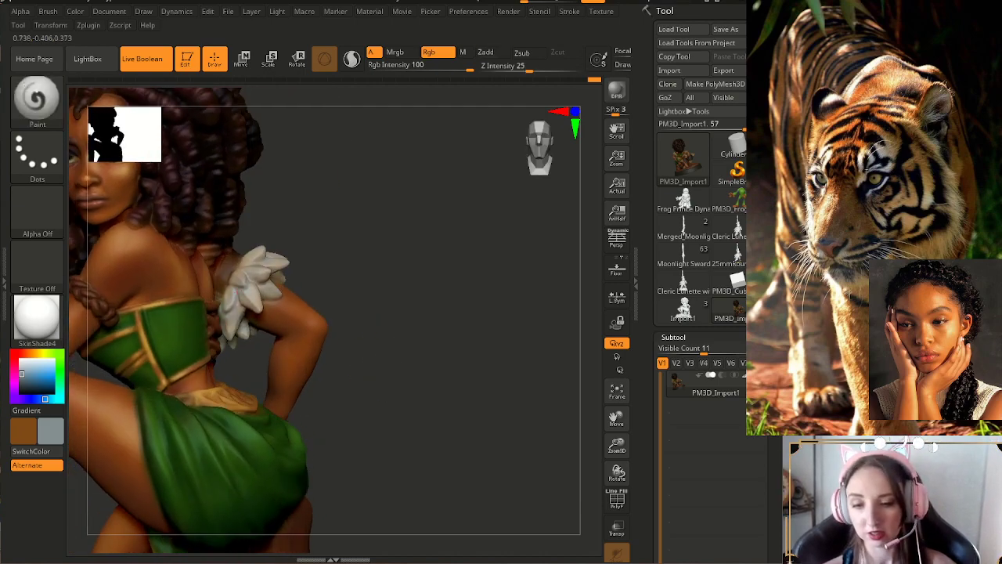
- Darken the blue-grey paint colour to a nearly neutral dark grey for shading the shoulder ornament
drag(617, 443, 617, 448)
drag(539, 430, 570, 454)
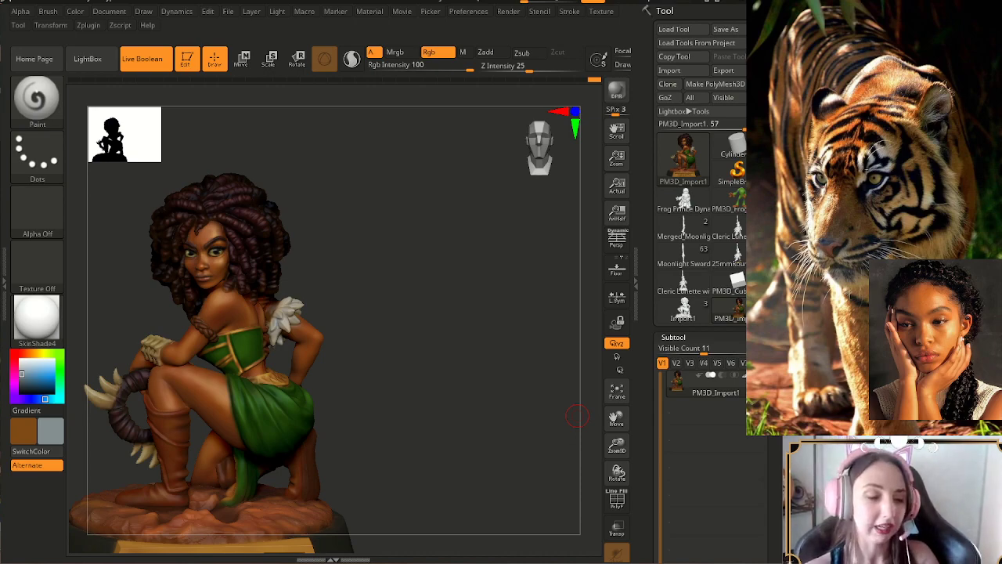
drag(411, 303, 408, 308)
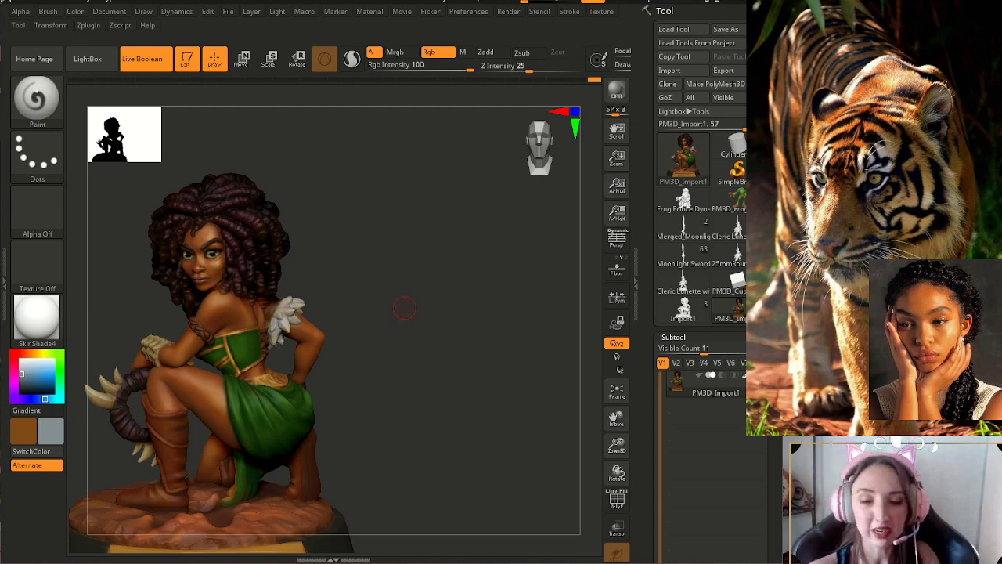
key(c)
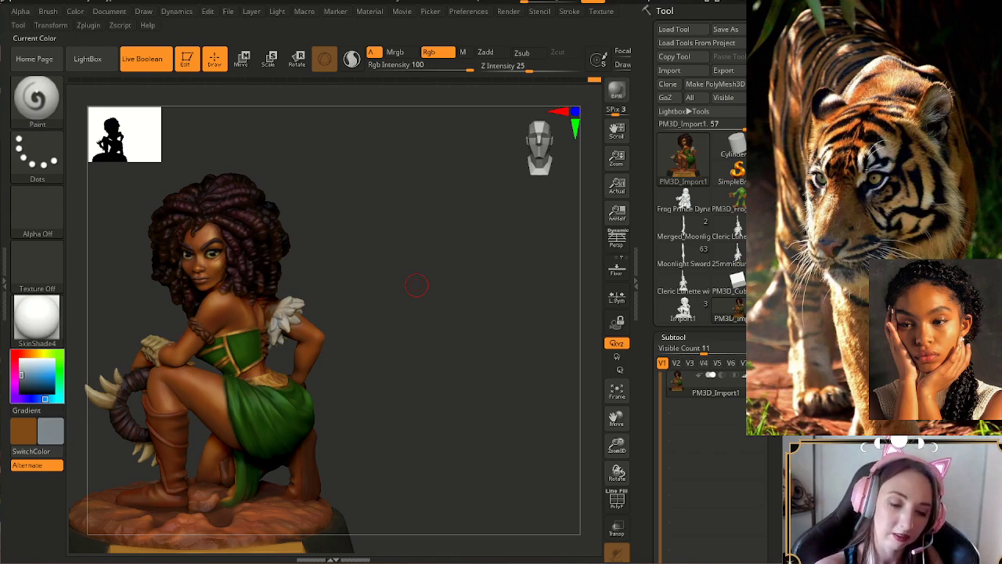
click(22, 376)
mouse_move(43, 421)
mouse_down()
mouse_move(40, 434)
mouse_move(45, 426)
mouse_up()
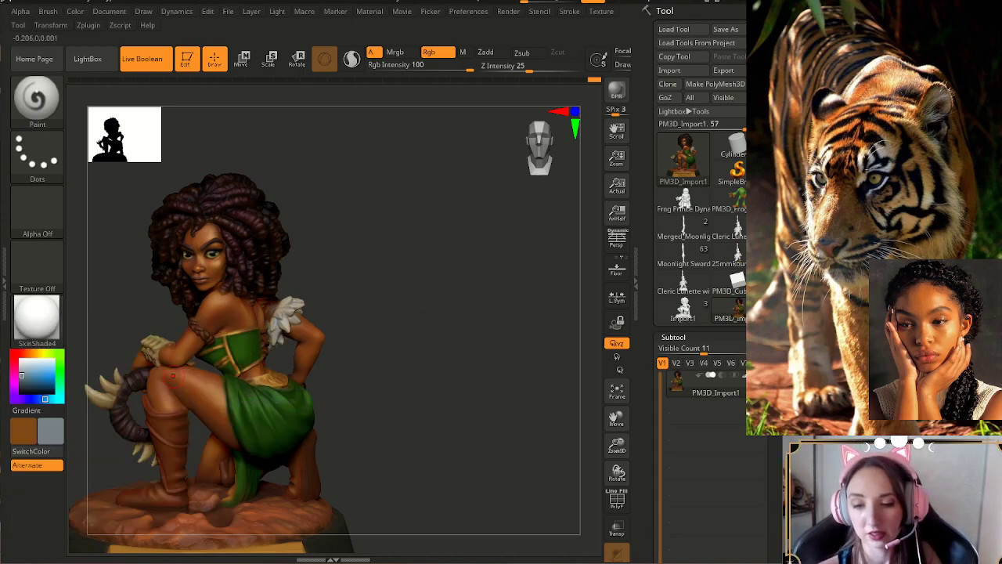
drag(424, 399, 410, 401)
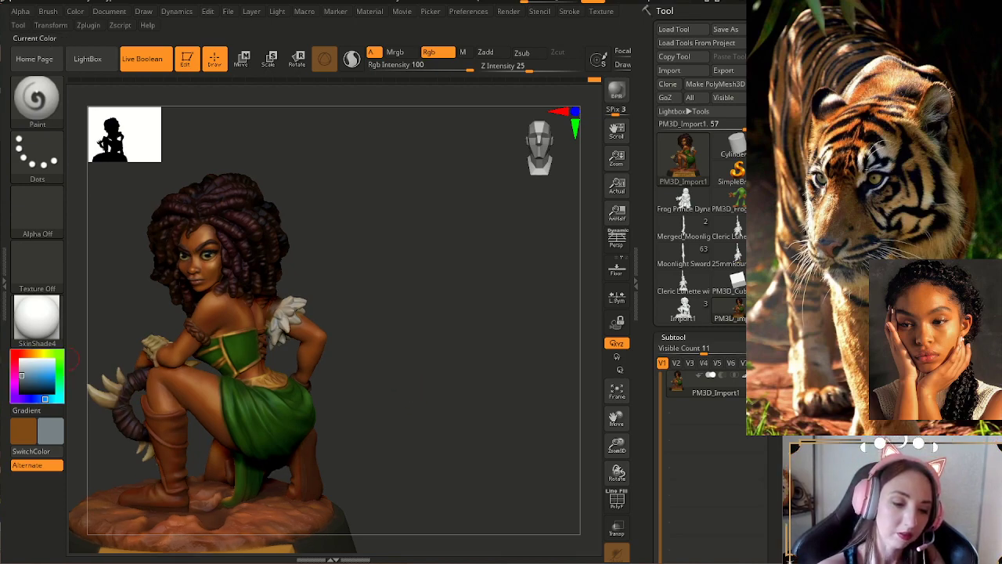
drag(22, 376, 20, 381)
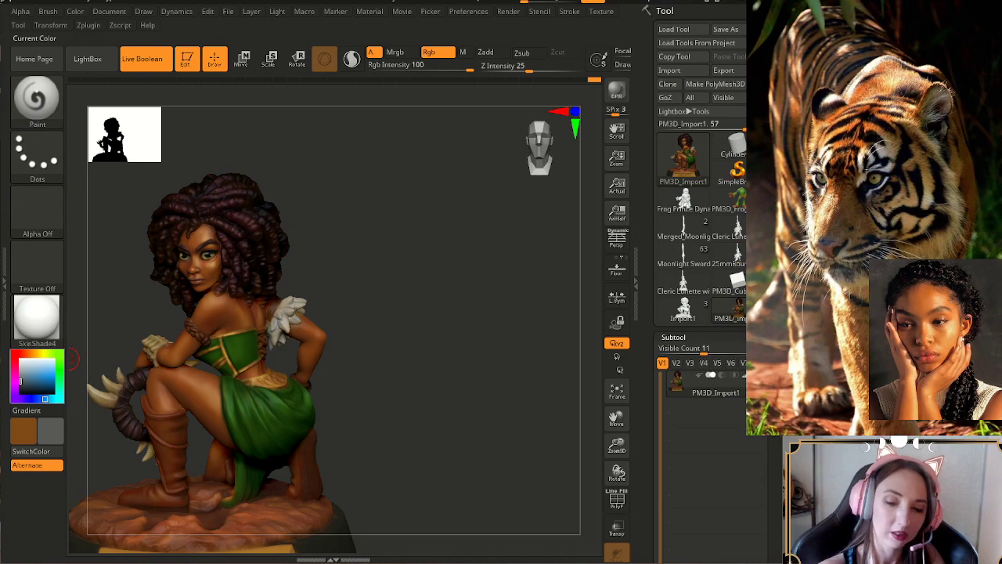
click(43, 399)
drag(370, 376, 370, 323)
- Adjust the brush size and shade the shoulder ornament with the dark grey from the back, front and above
key(s)
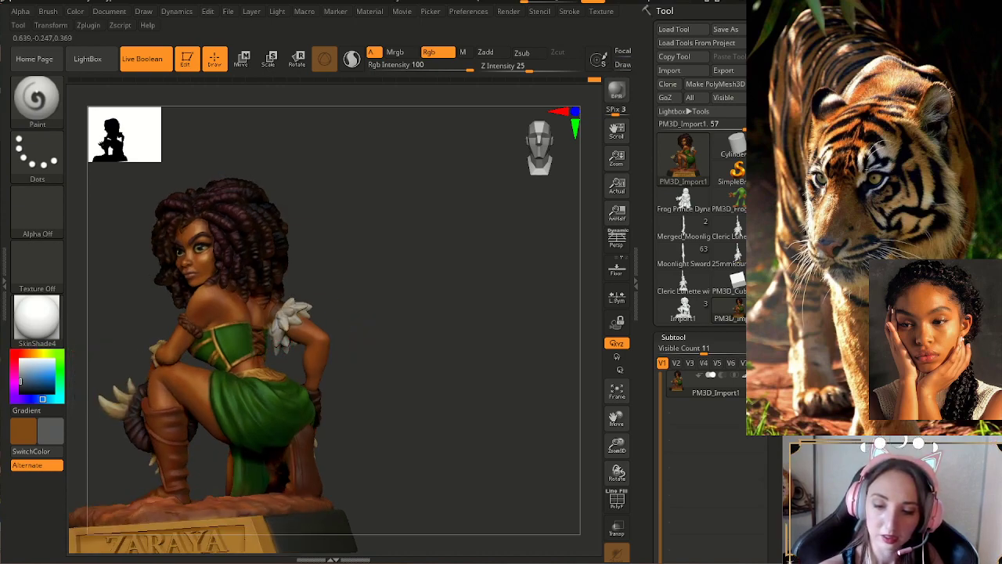
drag(354, 308, 301, 317)
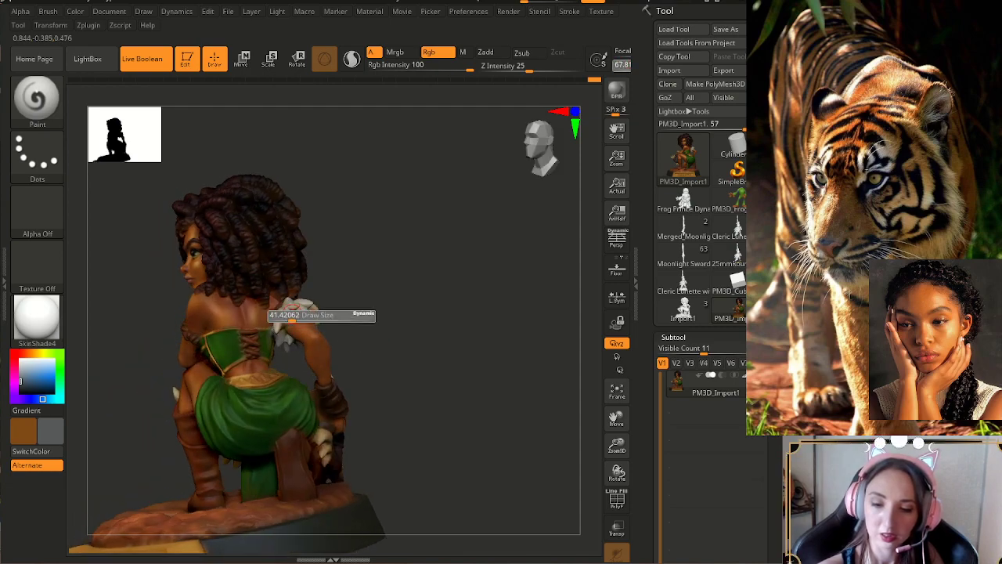
drag(371, 362, 319, 323)
drag(440, 338, 310, 311)
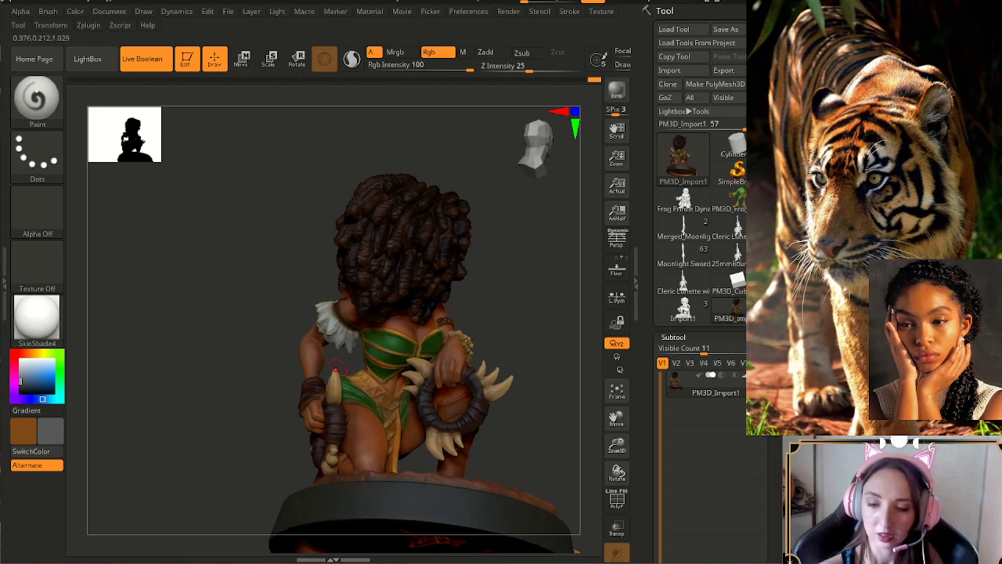
drag(521, 411, 541, 432)
mouse_move(589, 322)
mouse_down()
mouse_move(491, 300)
mouse_move(510, 303)
mouse_move(498, 374)
mouse_move(468, 411)
mouse_up()
key(s)
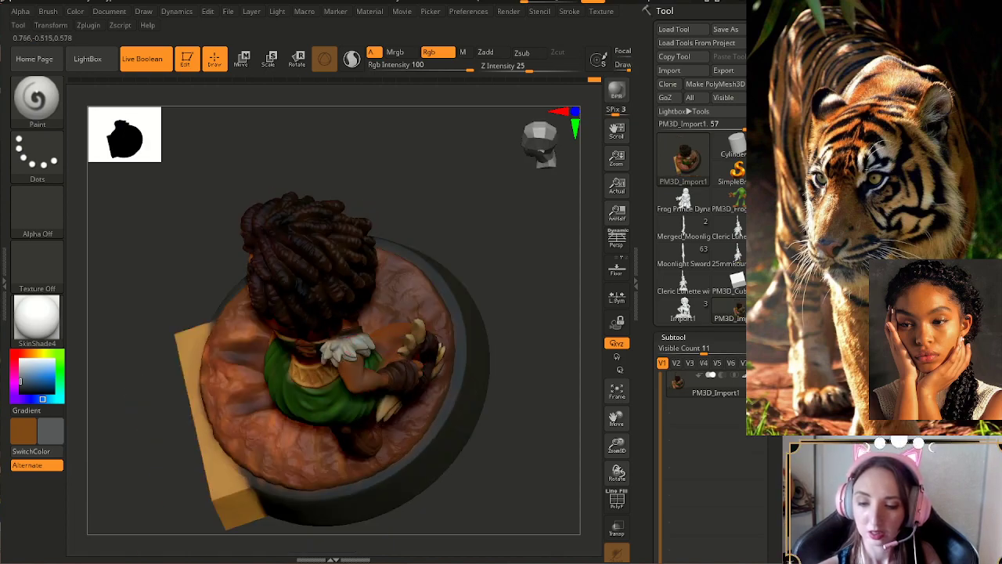
mouse_move(470, 411)
mouse_down()
mouse_move(534, 395)
mouse_move(507, 344)
mouse_move(435, 308)
mouse_move(476, 365)
mouse_move(424, 376)
mouse_move(403, 396)
mouse_move(424, 372)
mouse_move(344, 367)
mouse_move(384, 382)
mouse_move(394, 366)
mouse_move(445, 382)
mouse_move(461, 406)
mouse_move(489, 412)
mouse_up()
- Change the paint colour to a pale warm beige by lightening it and shifting its hue towards orange
key(c)
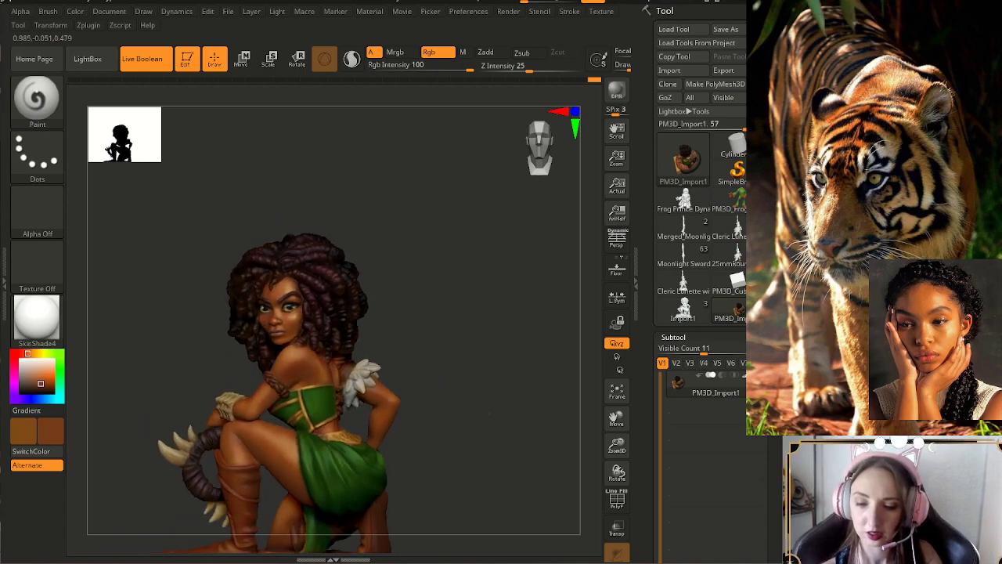
drag(616, 444, 613, 459)
drag(539, 435, 521, 424)
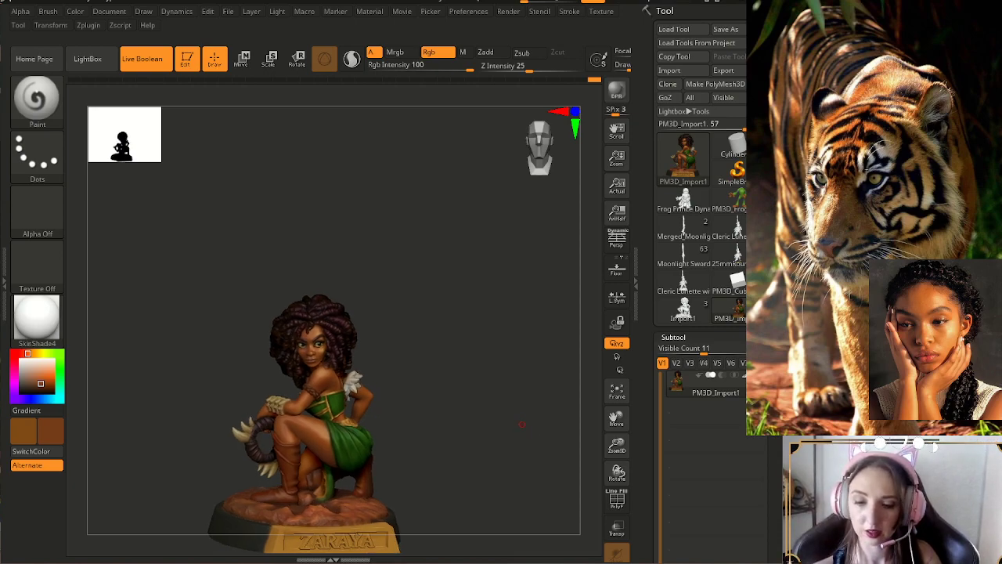
drag(616, 445, 617, 461)
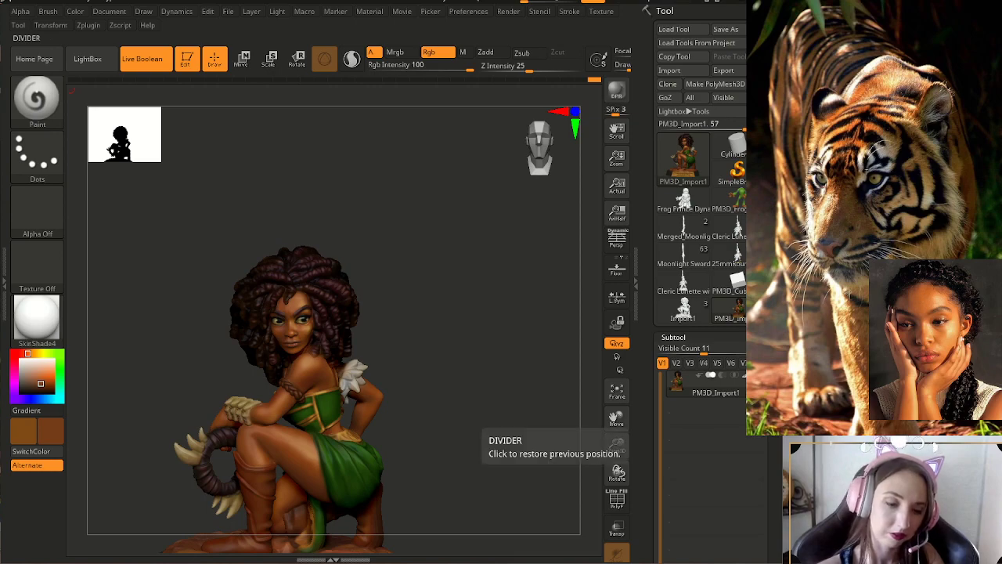
click(22, 366)
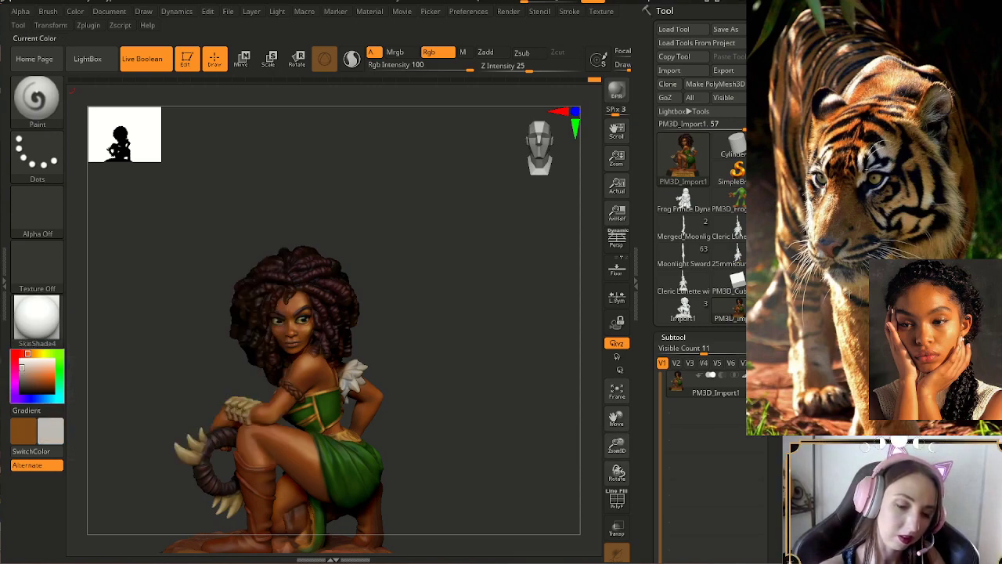
drag(29, 354, 32, 368)
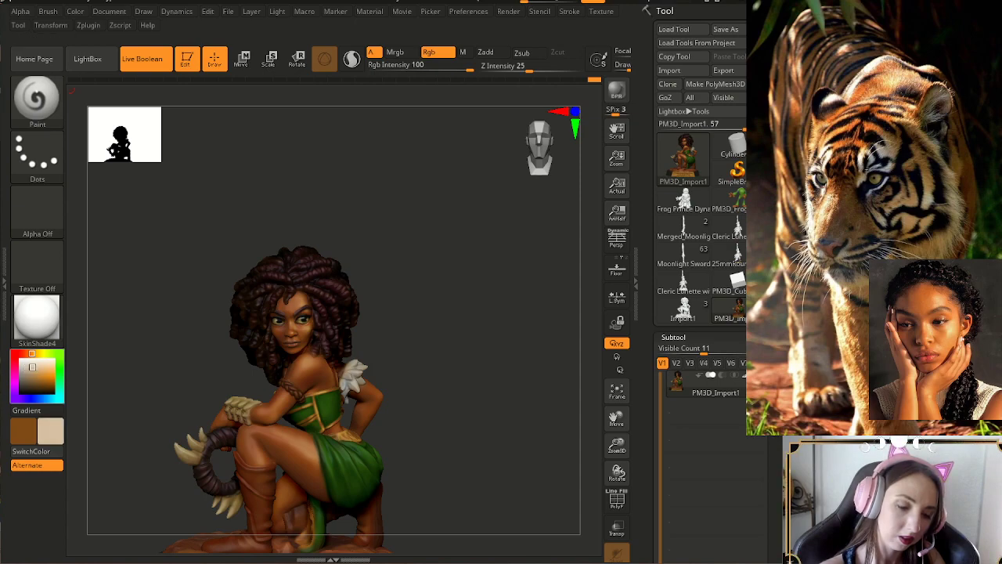
drag(32, 353, 31, 353)
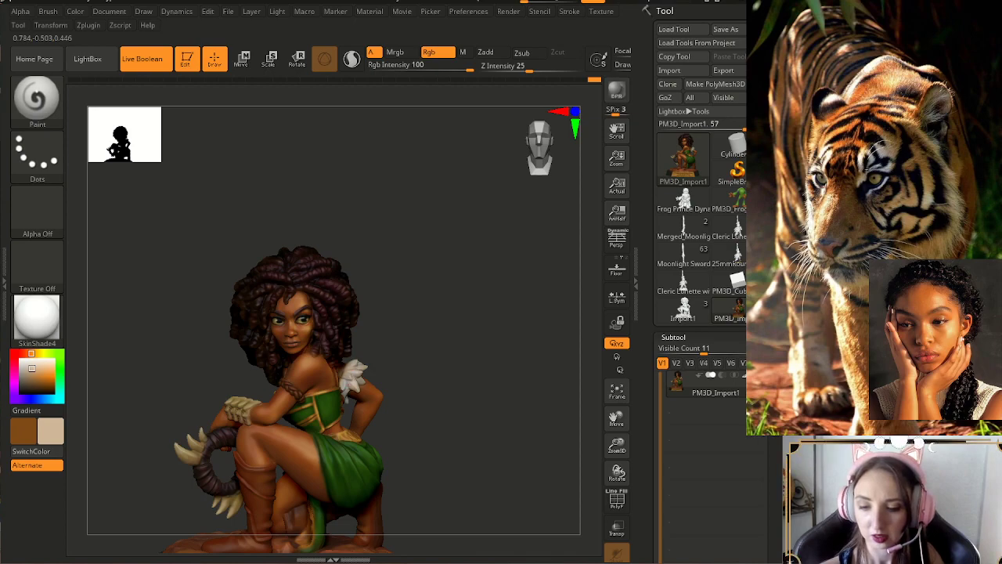
- Adjust the brush size and warm the shoulder ornament with the pale beige
key(s)
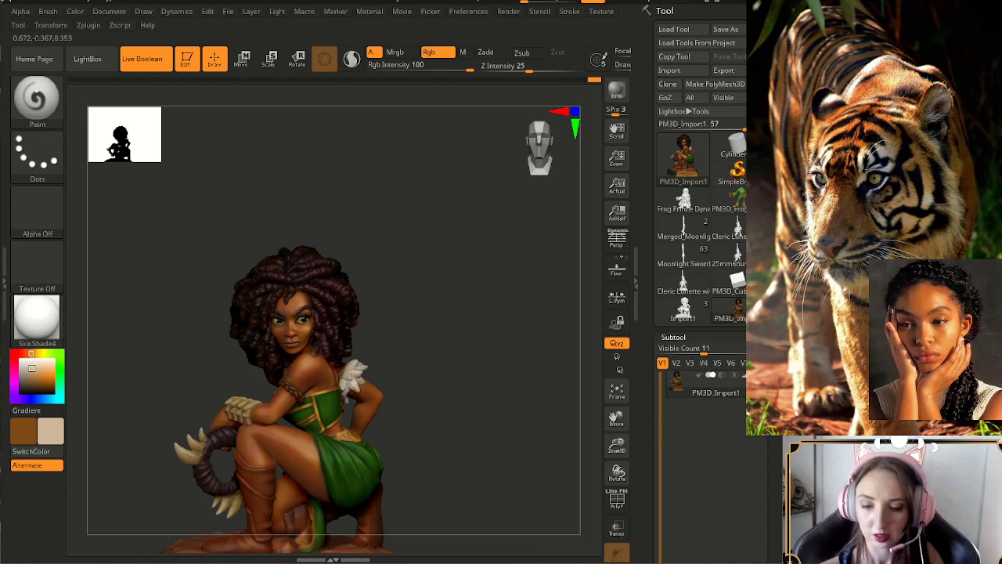
mouse_move(419, 371)
mouse_down()
mouse_move(428, 370)
mouse_move(417, 380)
mouse_up()
drag(427, 381, 422, 382)
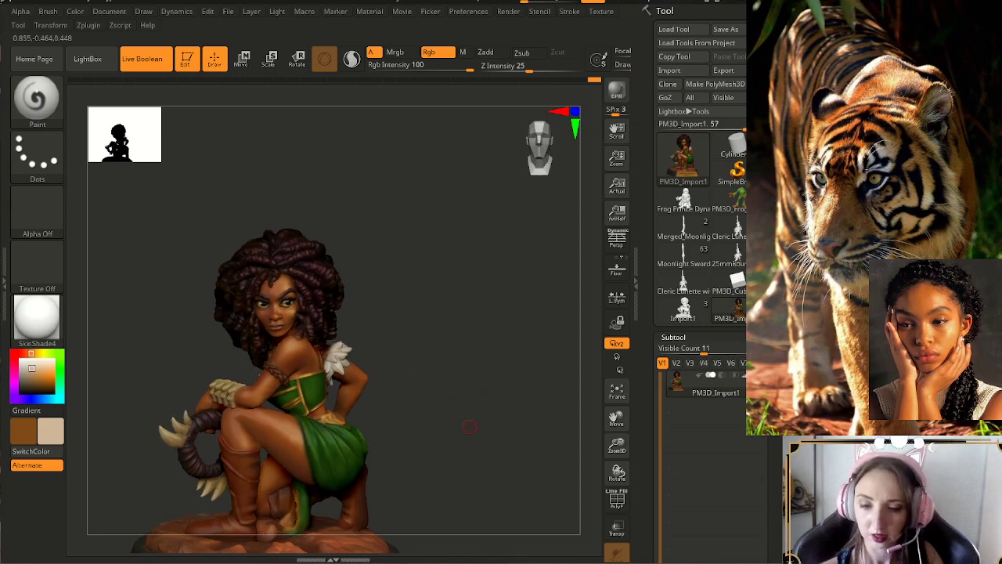
drag(617, 443, 617, 455)
alt+drag(496, 405, 500, 448)
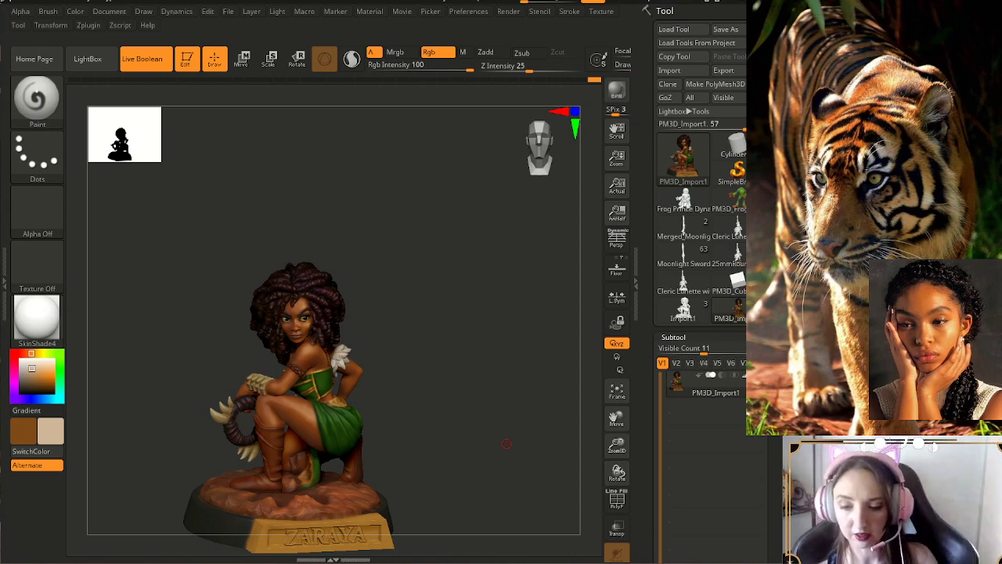
- Darken the pale beige paint colour to a muted taupe, adjust the brush size and shade the shoulder ornament from front and back
drag(617, 444, 616, 427)
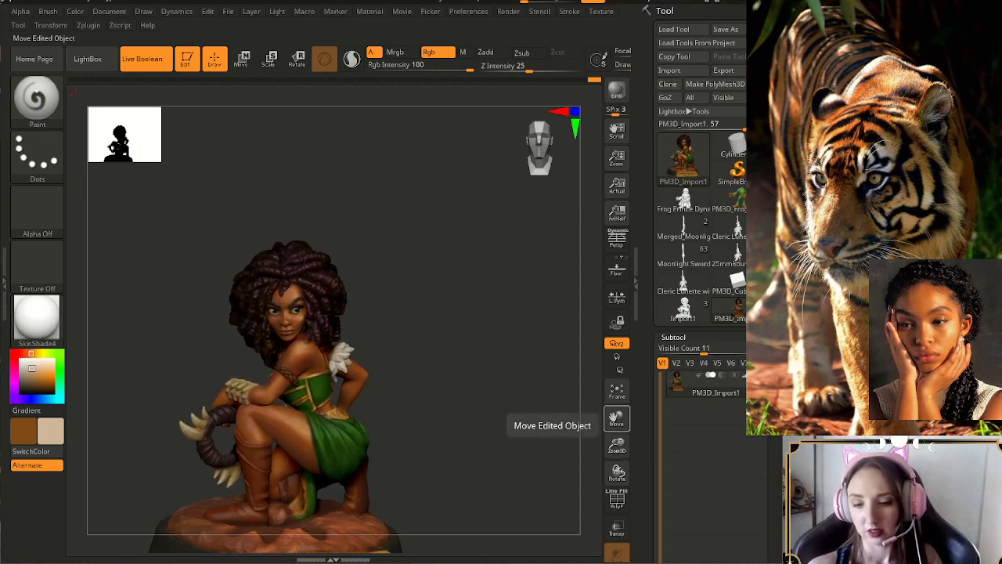
drag(477, 313, 473, 311)
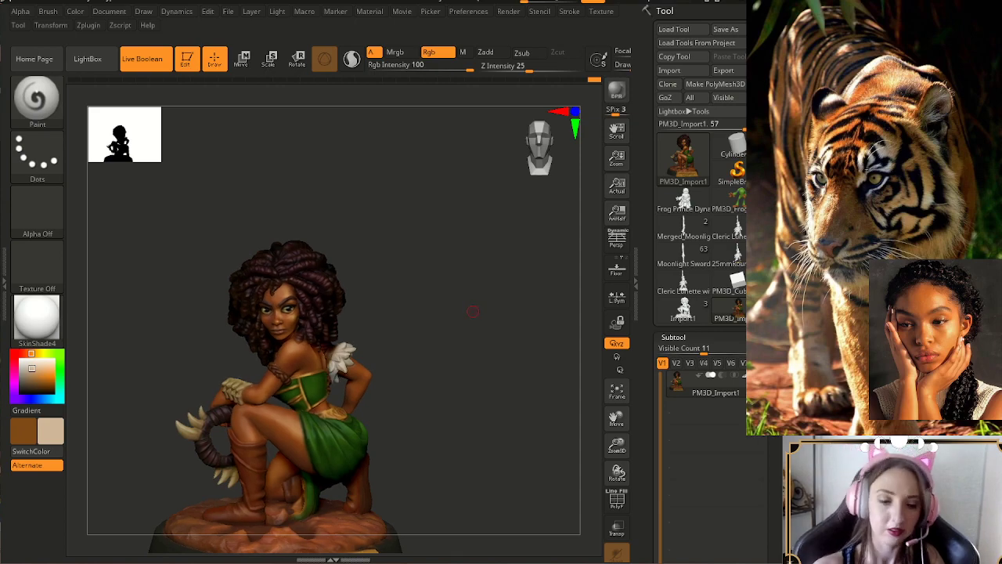
drag(30, 369, 24, 374)
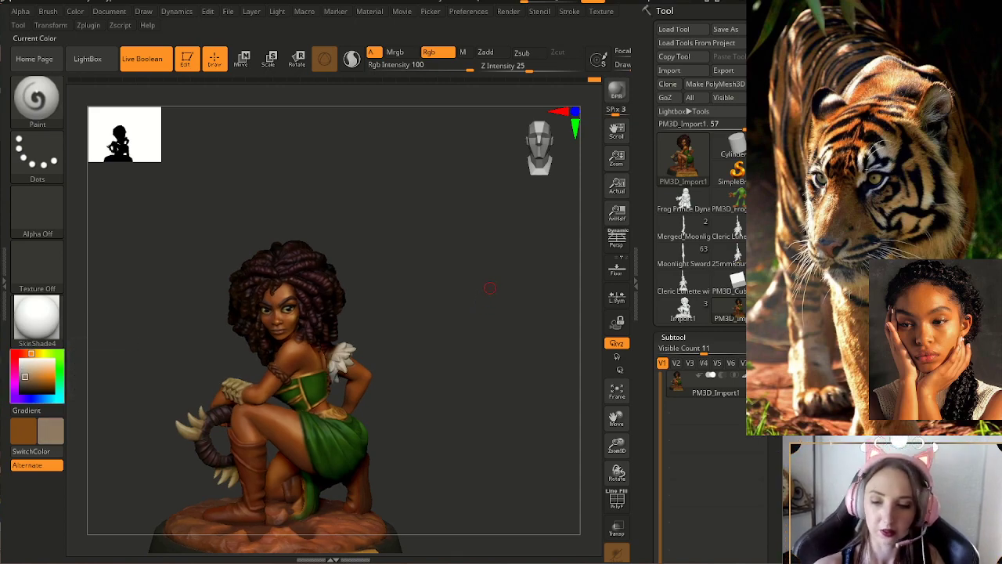
key(s)
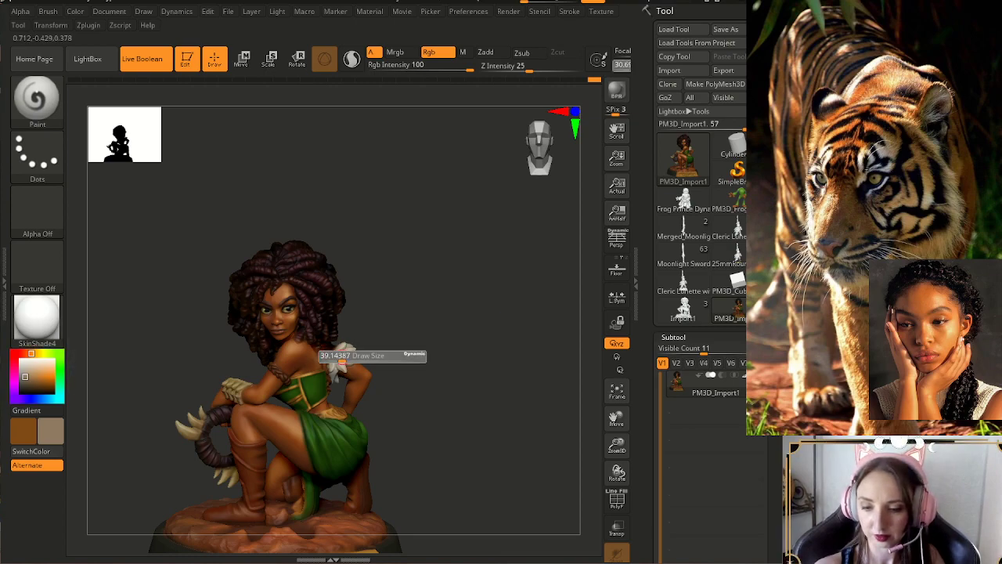
mouse_move(347, 357)
right_down()
mouse_move(323, 379)
mouse_move(346, 358)
right_up()
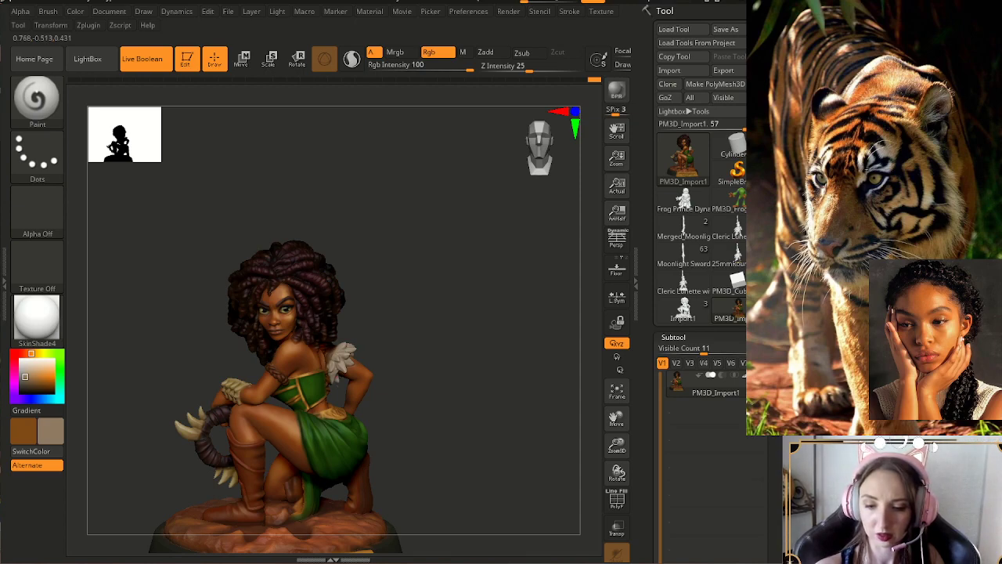
mouse_move(393, 350)
mouse_down()
mouse_move(407, 350)
mouse_move(306, 325)
mouse_move(250, 294)
mouse_up()
right_drag(350, 350, 352, 356)
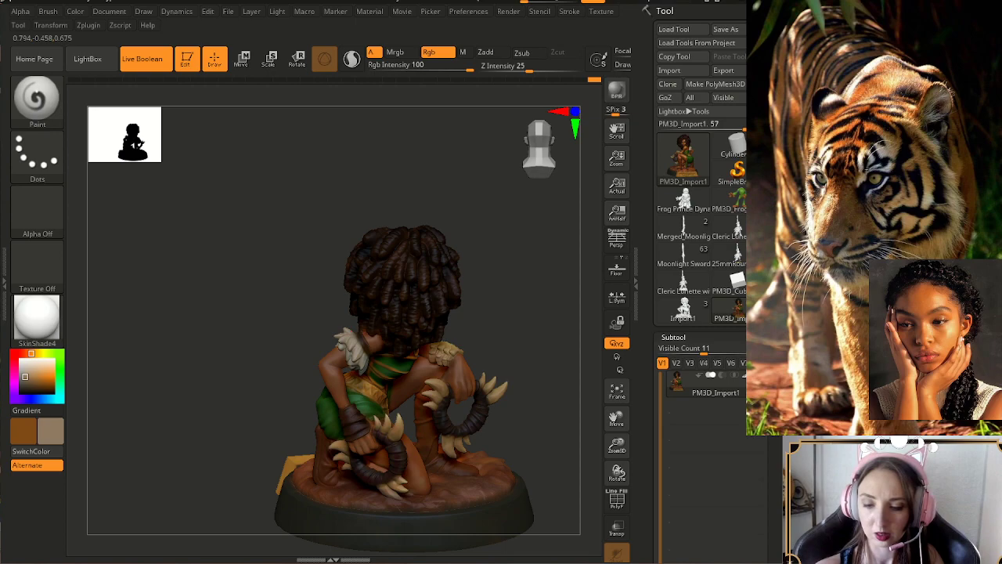
right_drag(437, 362, 430, 320)
right_drag(384, 359, 371, 373)
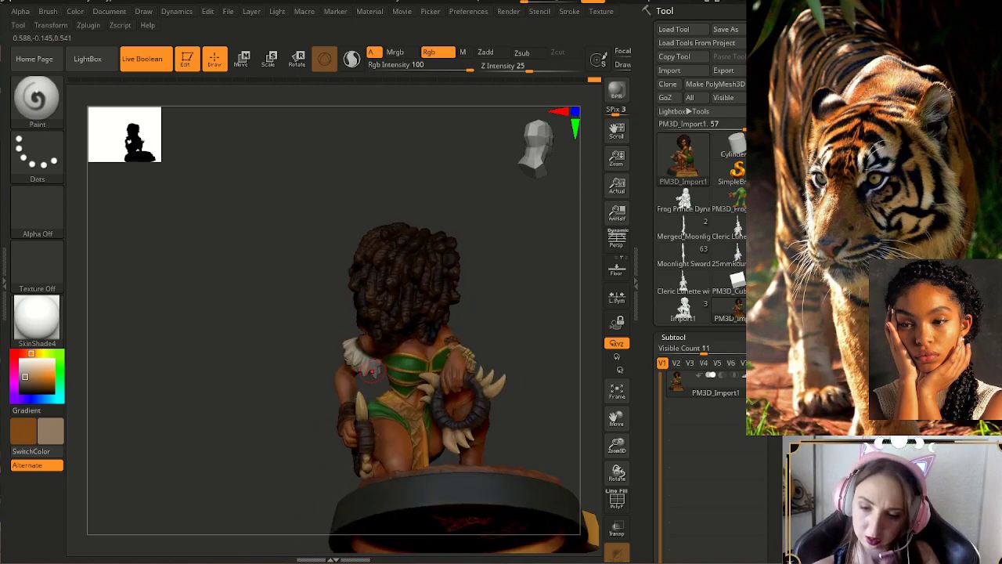
- Sample a colour from the shoulder ornament and turn it into a light blue-grey (Red 145, Green 151, Blue 155) for face paint
key(c)
right_drag(447, 352, 496, 331)
right_drag(336, 407, 483, 358)
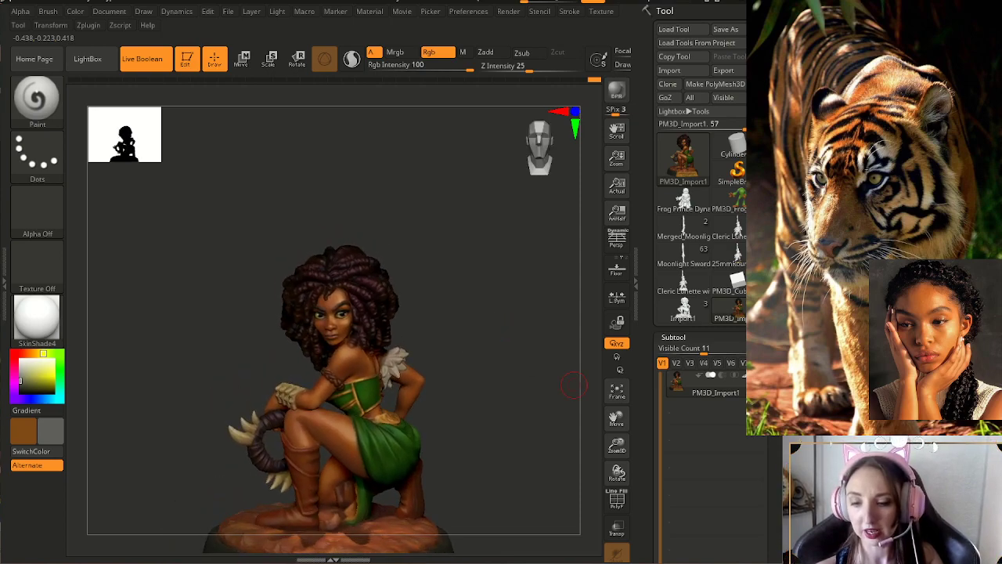
drag(617, 445, 616, 505)
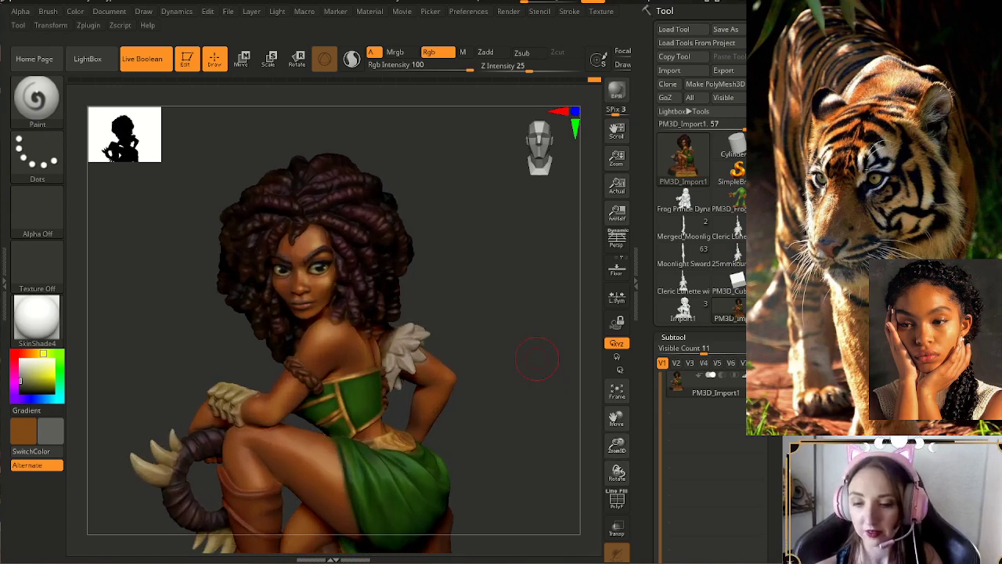
alt+right_drag(537, 358, 572, 439)
drag(617, 445, 617, 472)
alt+right_drag(583, 385, 602, 415)
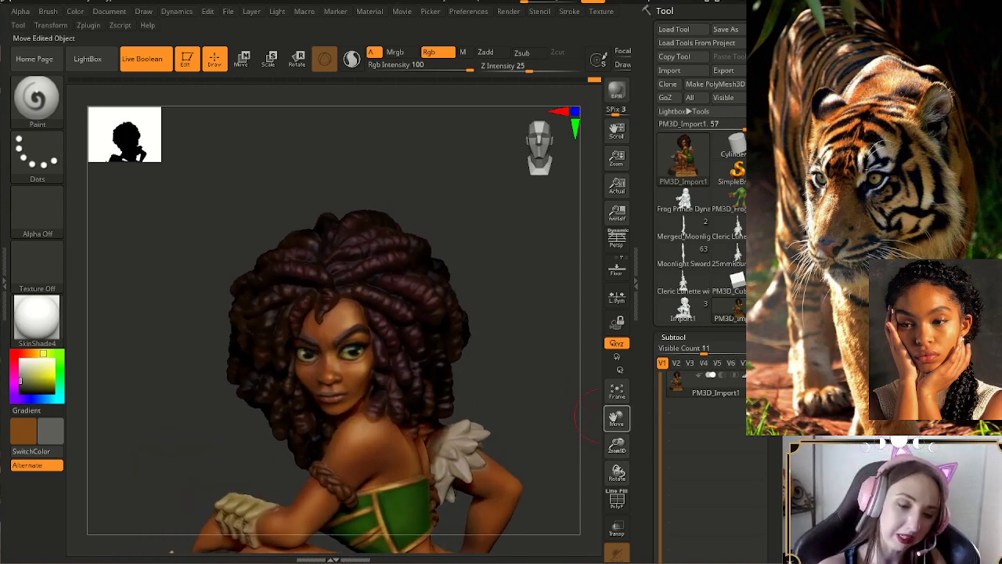
click(22, 370)
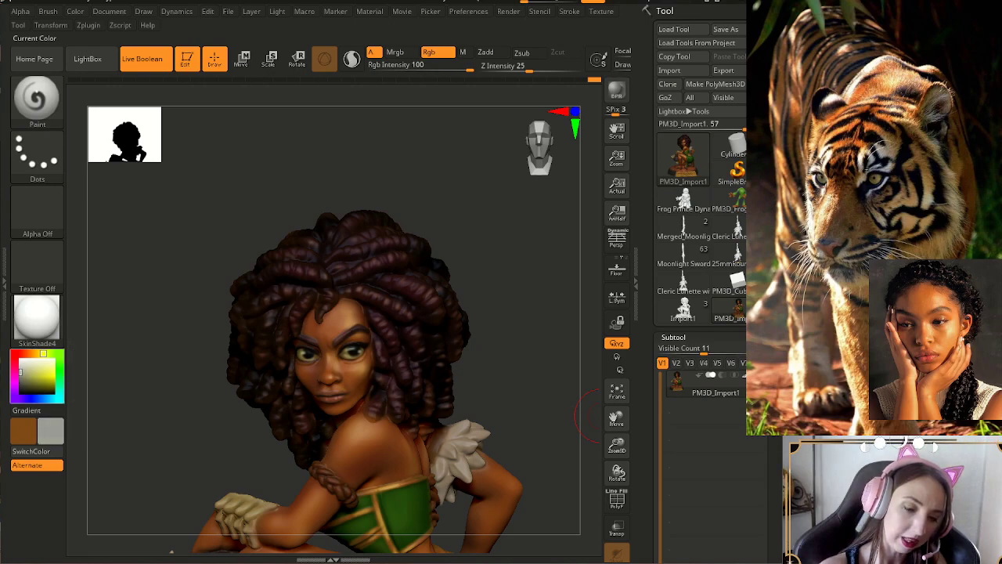
click(44, 399)
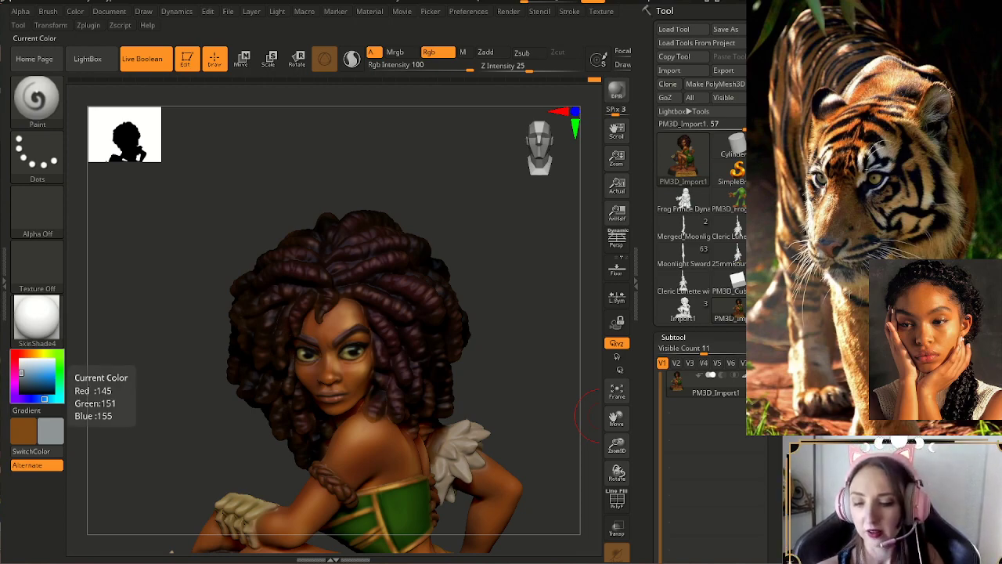
- Try painting light blue-grey stripes on the character's forehead, nose and cheeks
key(s)
drag(345, 376, 334, 376)
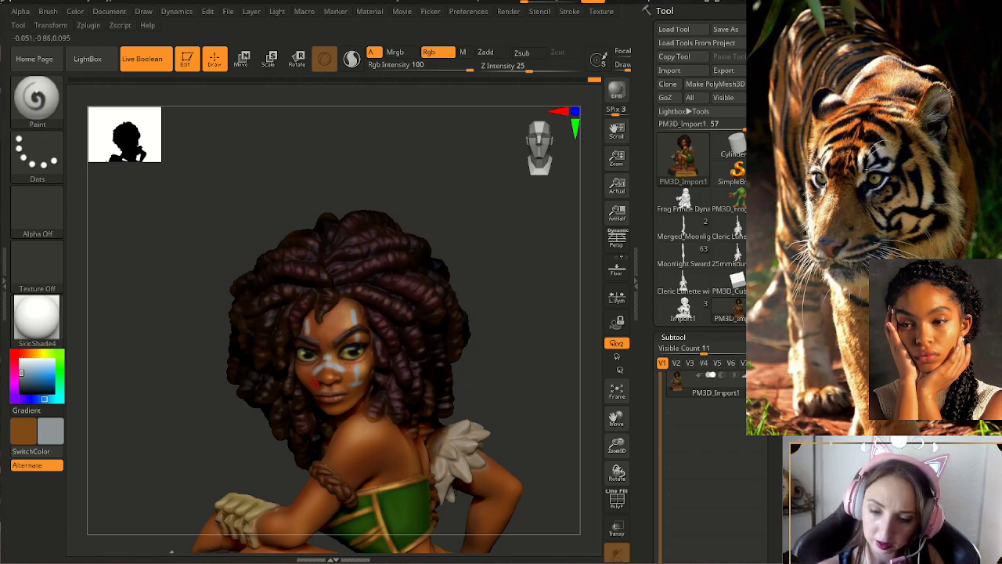
mouse_move(461, 378)
mouse_down()
mouse_move(487, 347)
mouse_move(476, 365)
mouse_move(456, 367)
mouse_up()
drag(616, 447, 544, 437)
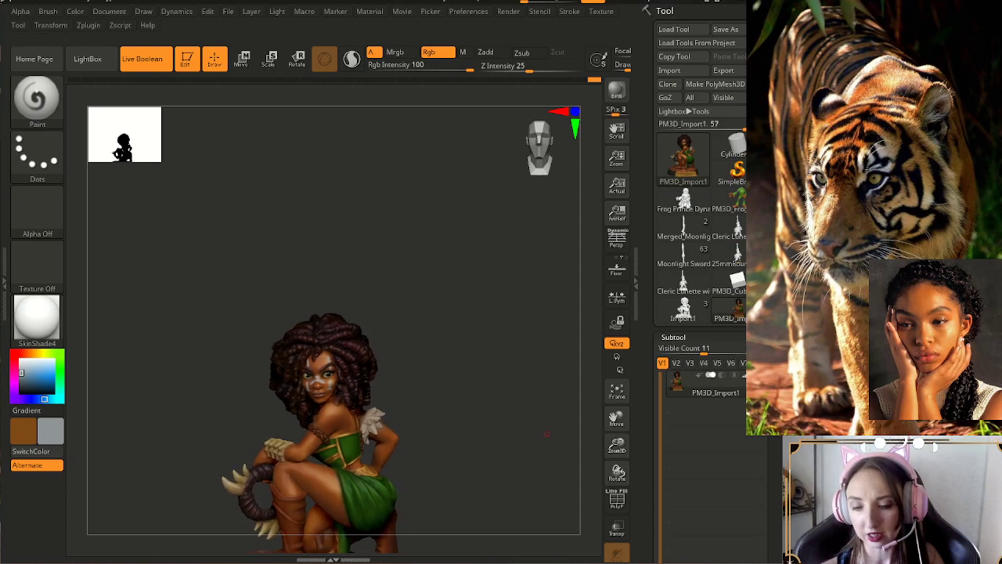
key(ctrl)
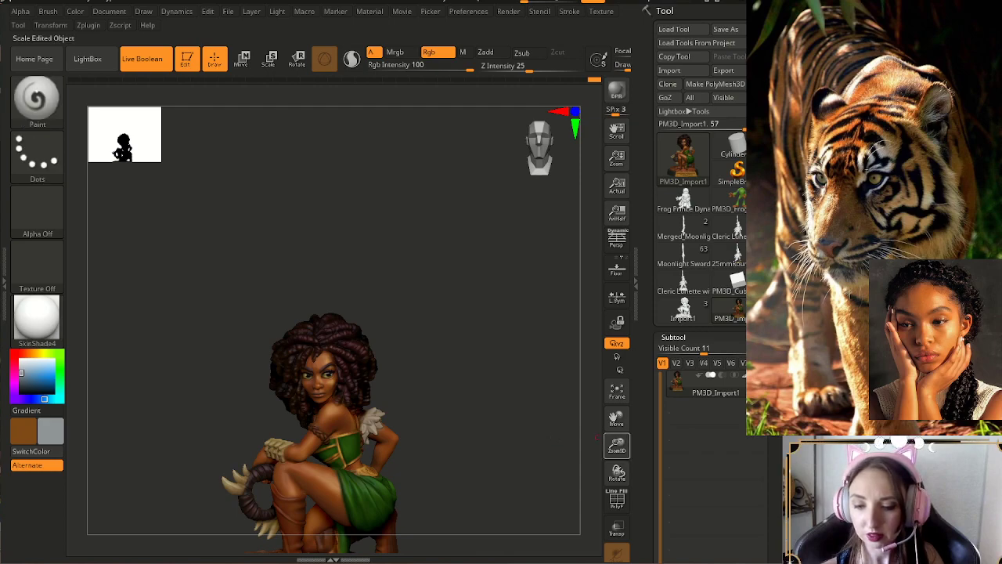
- Paint small light blue-grey dots under both of the character's eyes as face markings
drag(616, 445, 616, 420)
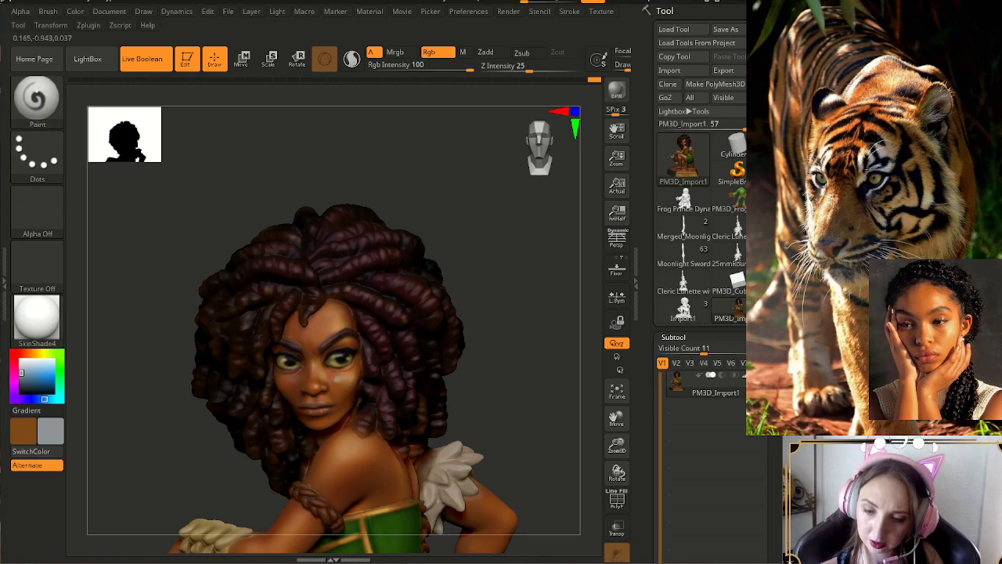
right_drag(382, 366, 401, 366)
drag(344, 378, 359, 377)
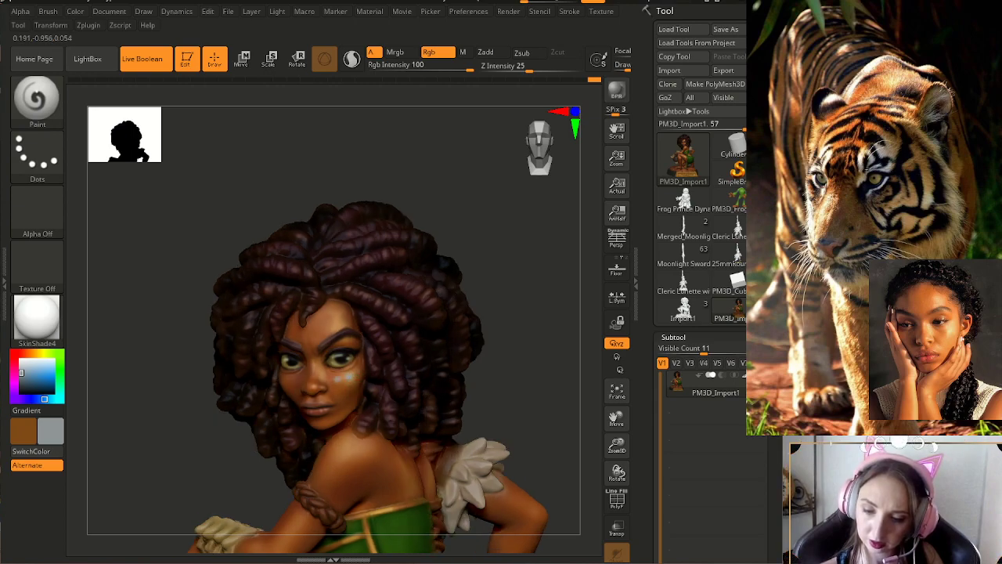
right_drag(370, 374, 415, 371)
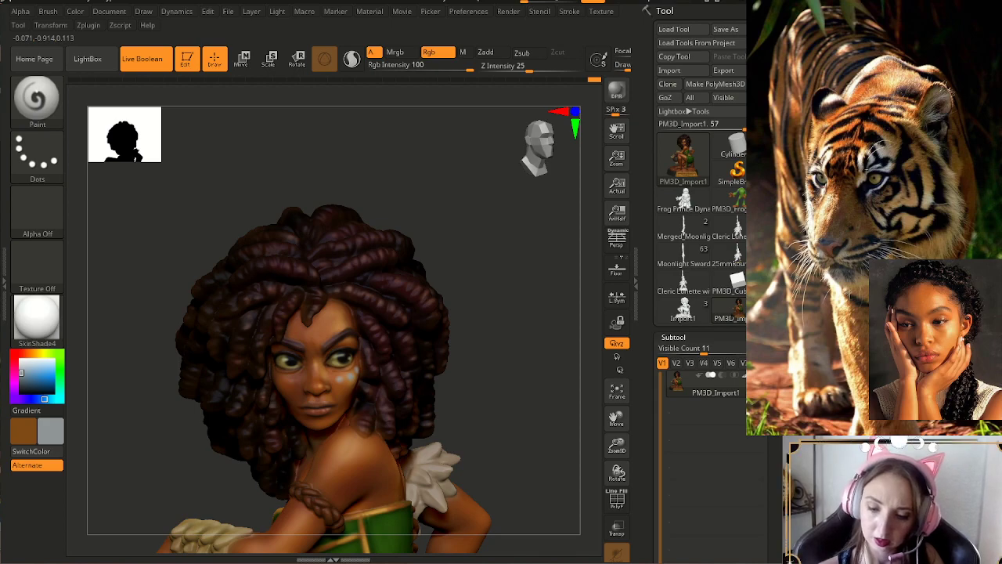
click(291, 380)
right_drag(299, 379, 338, 379)
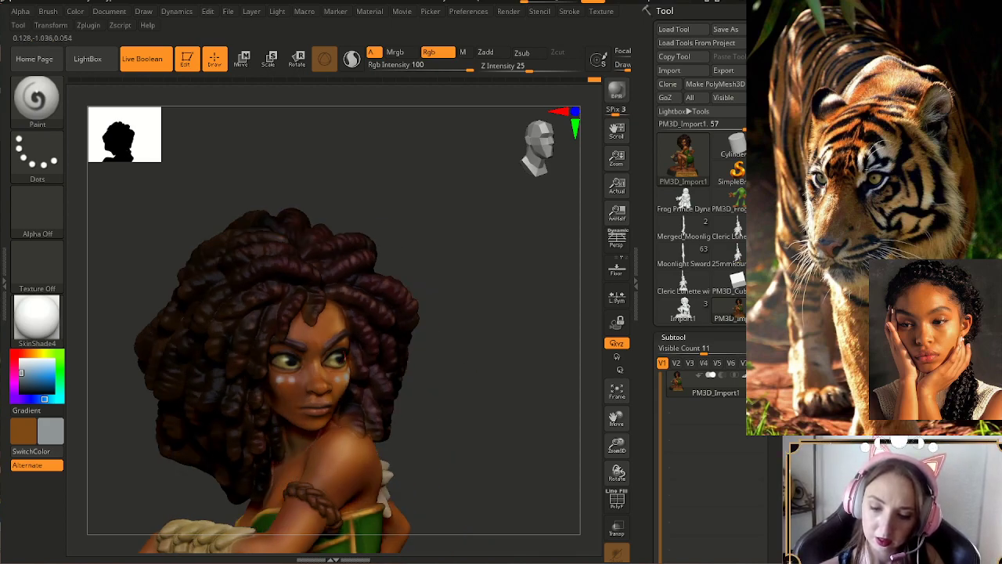
drag(493, 374, 445, 375)
drag(617, 445, 554, 418)
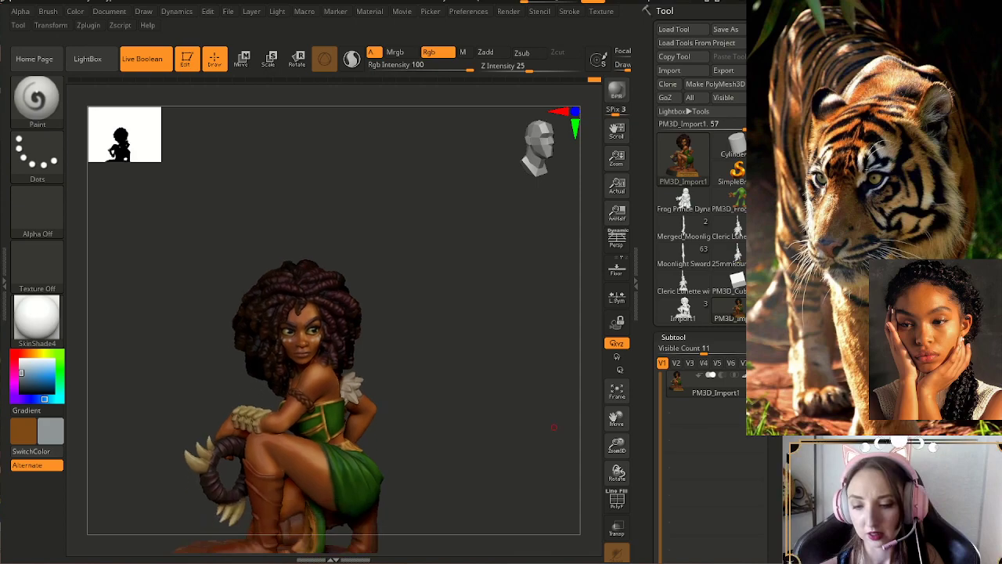
drag(617, 445, 570, 439)
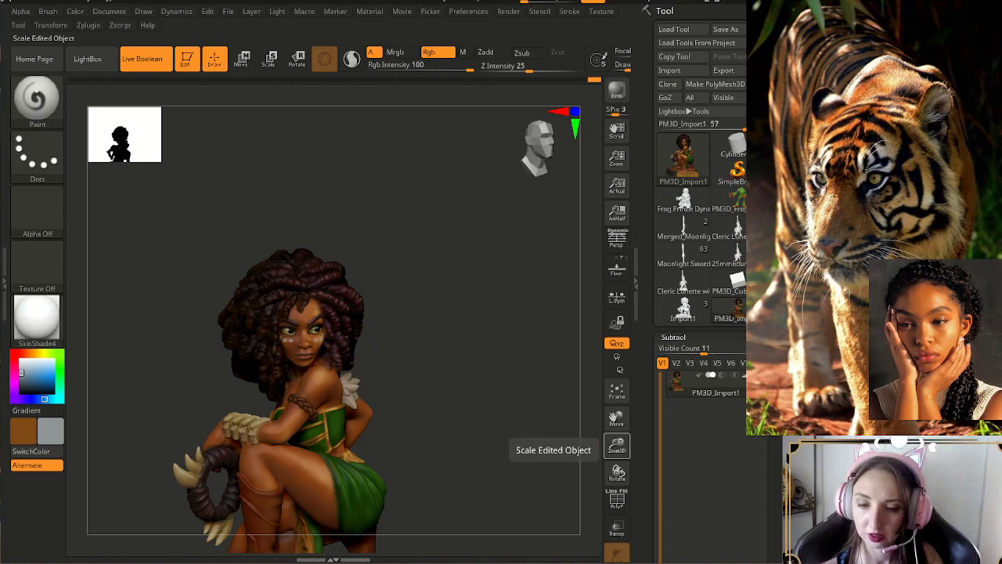
- Examine the whole figurine and its rocky base from several angles and distances to judge the colours
mouse_move(617, 445)
mouse_down()
mouse_move(577, 467)
mouse_move(617, 444)
mouse_move(629, 408)
mouse_move(620, 436)
mouse_up()
drag(555, 443, 267, 484)
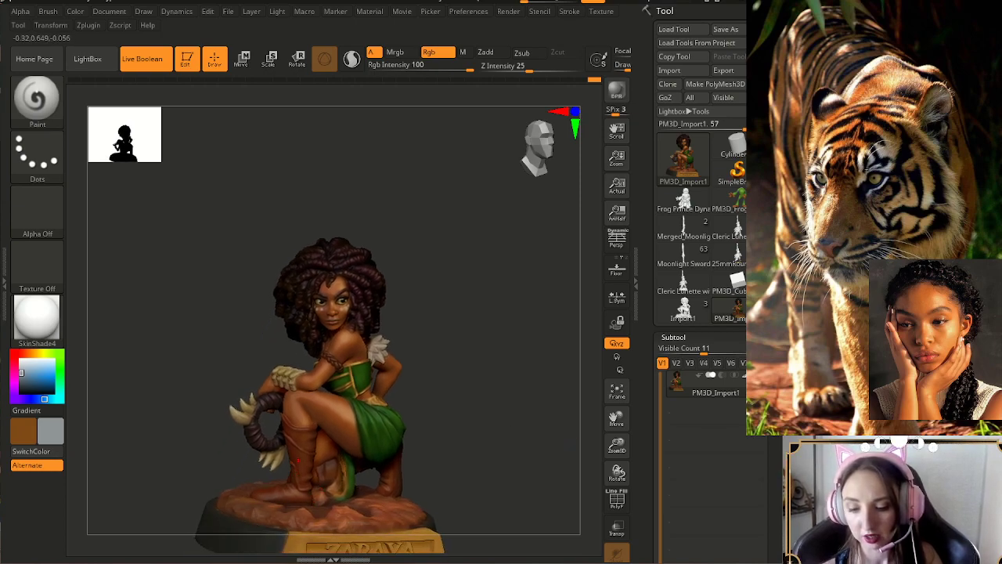
drag(485, 478, 505, 474)
drag(439, 484, 556, 465)
drag(417, 461, 556, 450)
mouse_move(376, 470)
ctrl+right_down()
mouse_move(377, 532)
mouse_move(379, 428)
ctrl+right_up()
drag(223, 474, 354, 430)
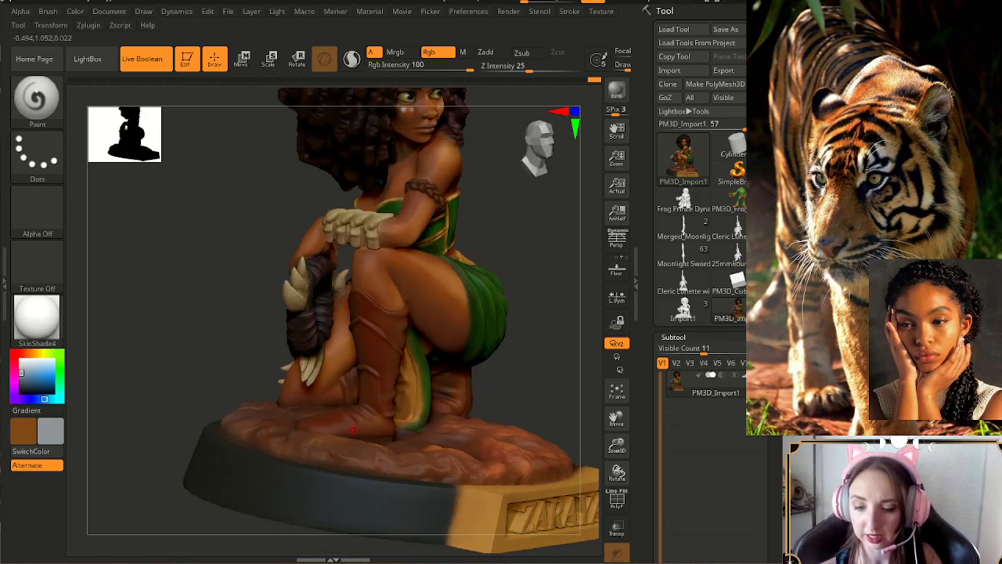
right_drag(335, 374, 350, 436)
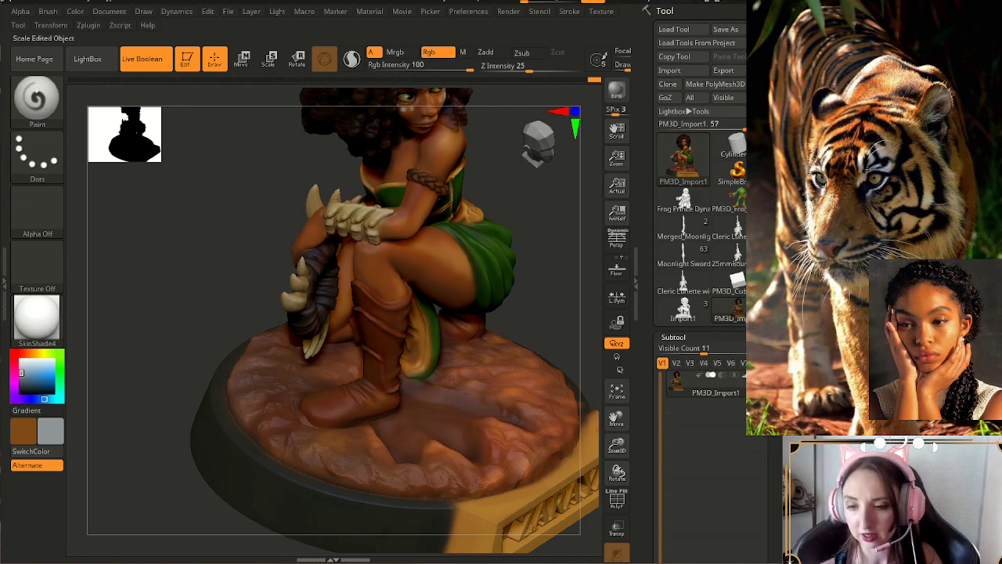
drag(617, 446, 589, 505)
drag(517, 344, 462, 317)
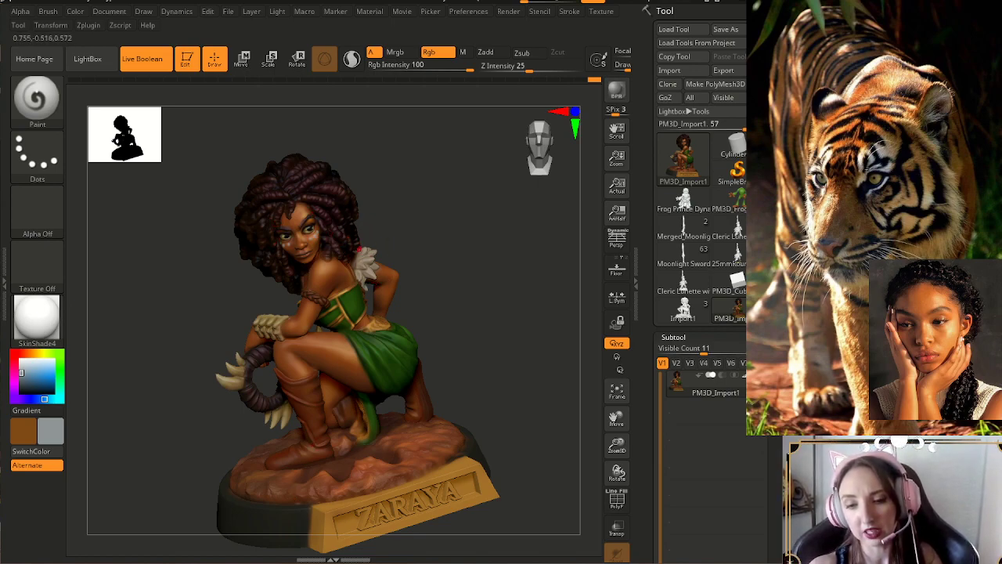
drag(404, 217, 303, 228)
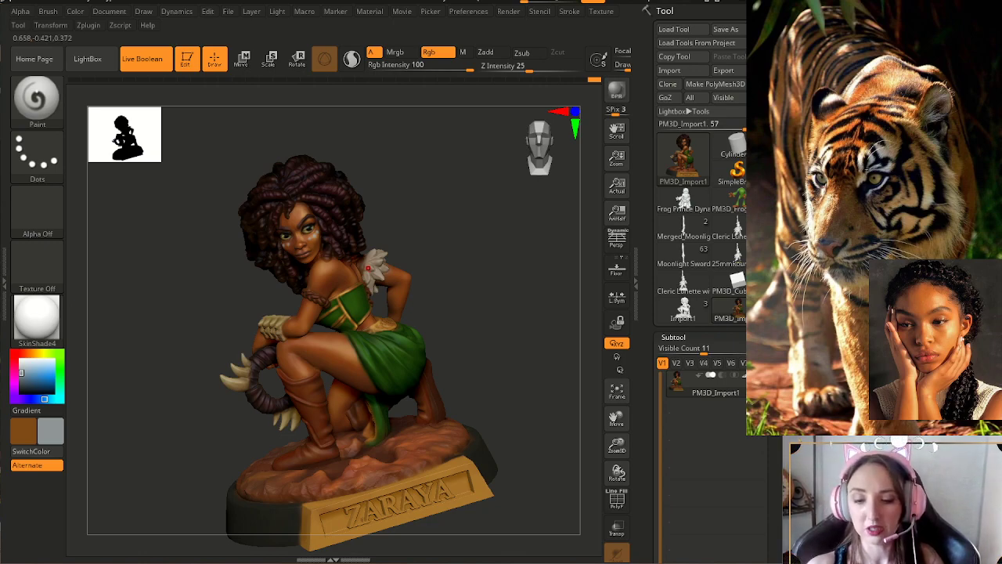
drag(428, 320, 260, 475)
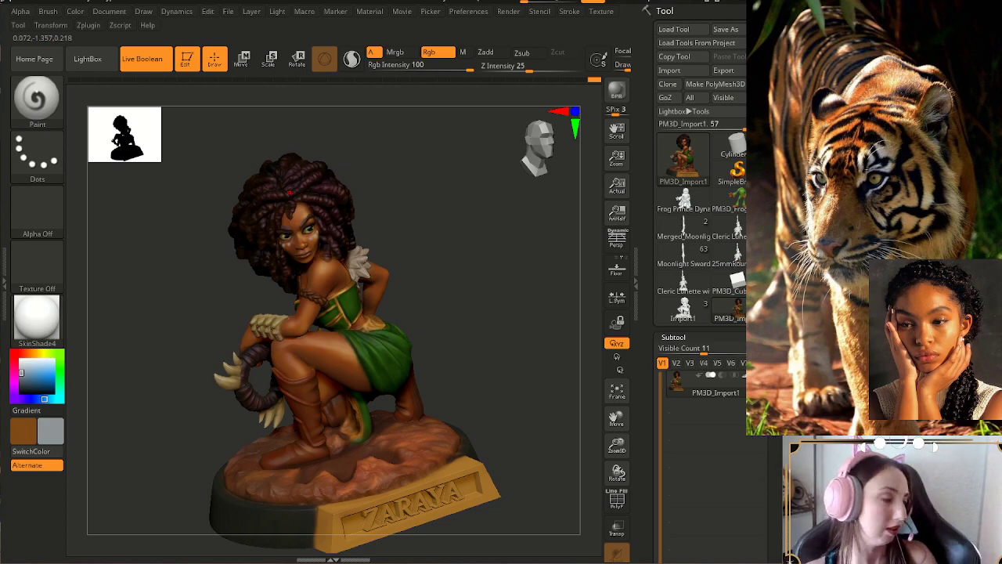
- Paint the sunken print in the top of the rocky base with the light blue-grey
mouse_move(491, 271)
mouse_down()
mouse_move(438, 252)
mouse_move(441, 338)
mouse_up()
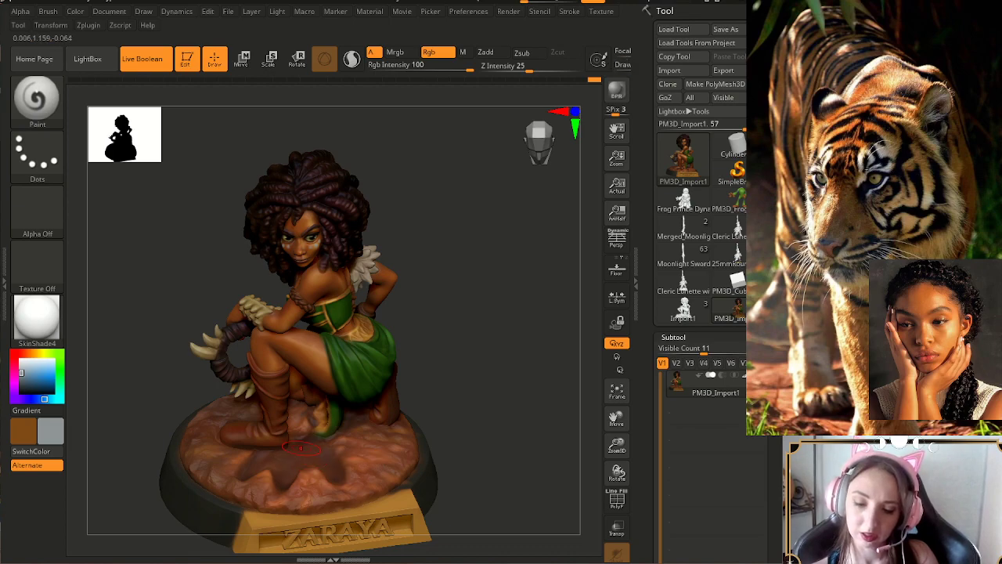
mouse_move(445, 459)
mouse_down()
mouse_move(455, 429)
mouse_move(429, 384)
mouse_move(450, 425)
mouse_move(451, 469)
mouse_up()
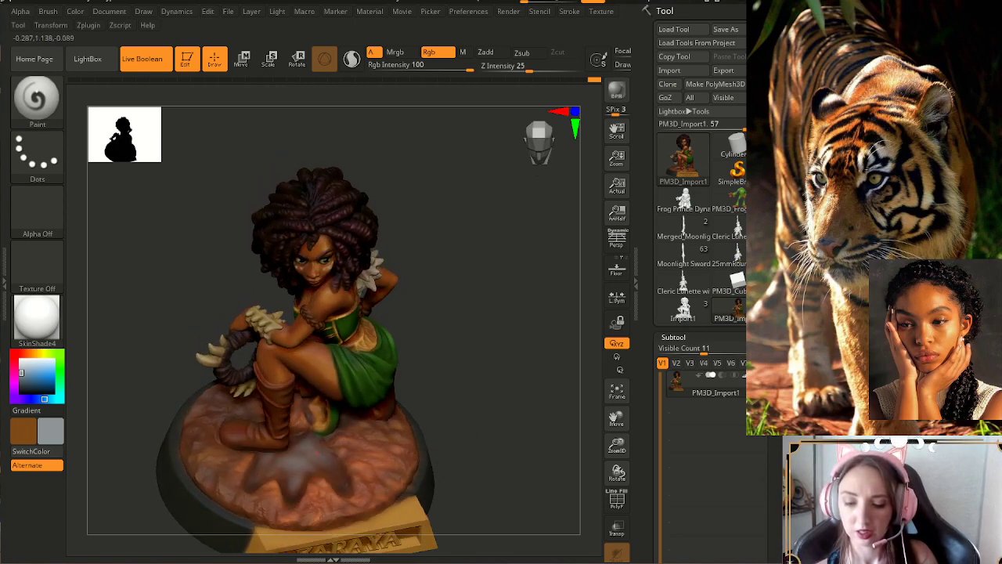
mouse_move(453, 464)
mouse_down()
mouse_move(453, 430)
mouse_move(432, 391)
mouse_move(459, 447)
mouse_up()
drag(616, 446, 617, 407)
mouse_move(523, 432)
mouse_down()
mouse_move(543, 436)
mouse_move(533, 462)
mouse_move(538, 490)
mouse_up()
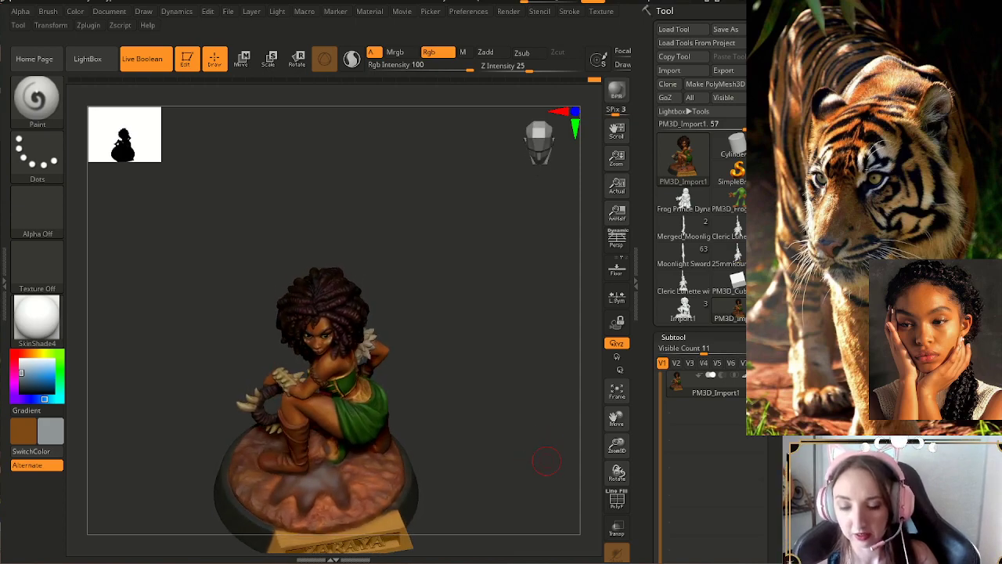
drag(448, 443, 445, 439)
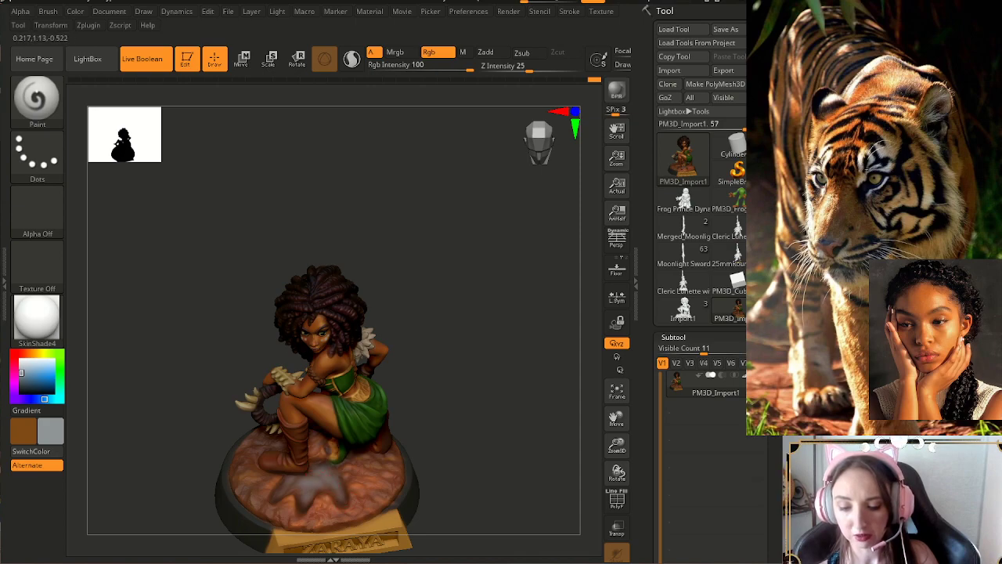
mouse_move(451, 483)
mouse_down()
mouse_move(426, 476)
mouse_move(447, 447)
mouse_move(444, 463)
mouse_move(460, 464)
mouse_up()
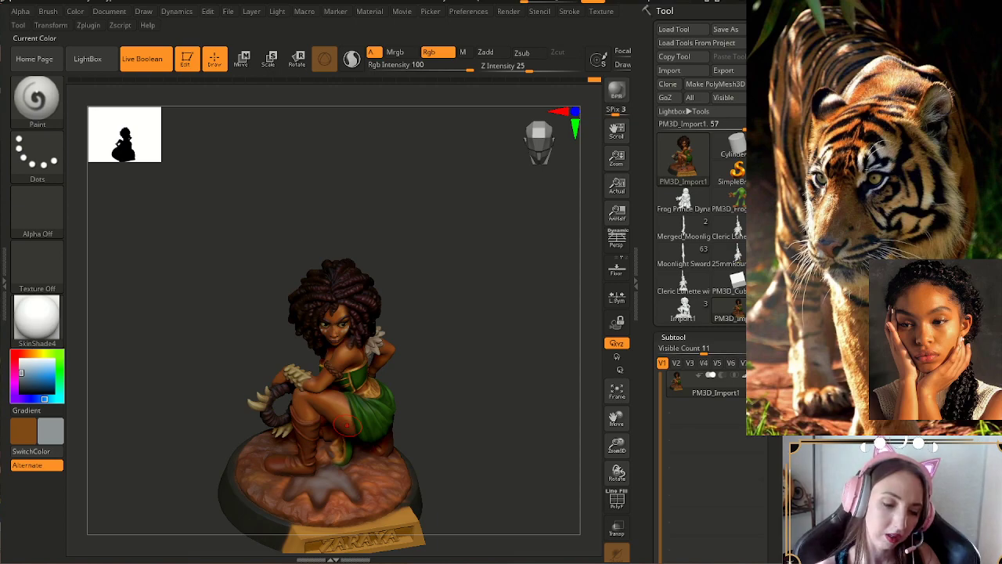
- Darken the paint colour to a slate blue-grey for the sunken print in the base
click(24, 381)
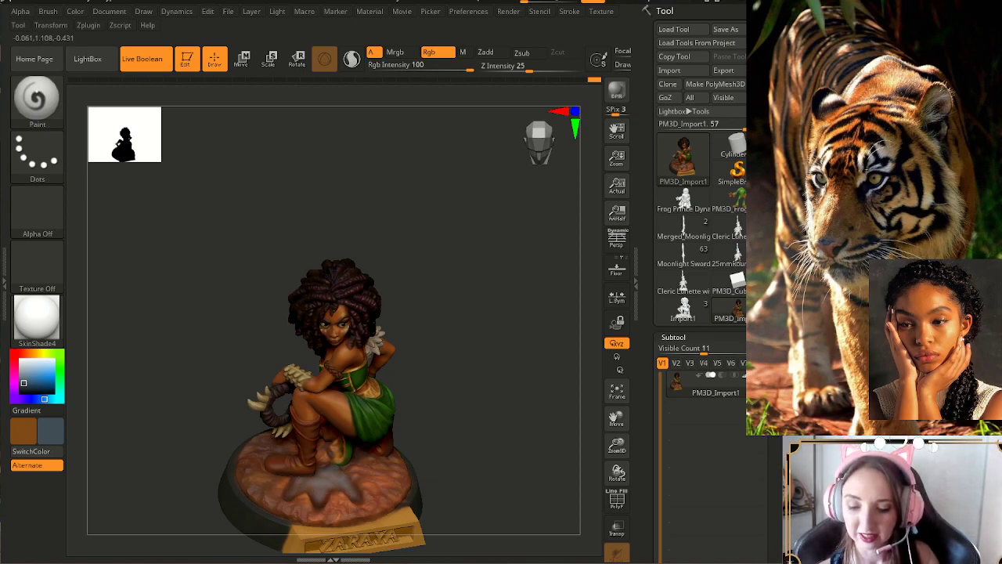
drag(478, 344, 463, 330)
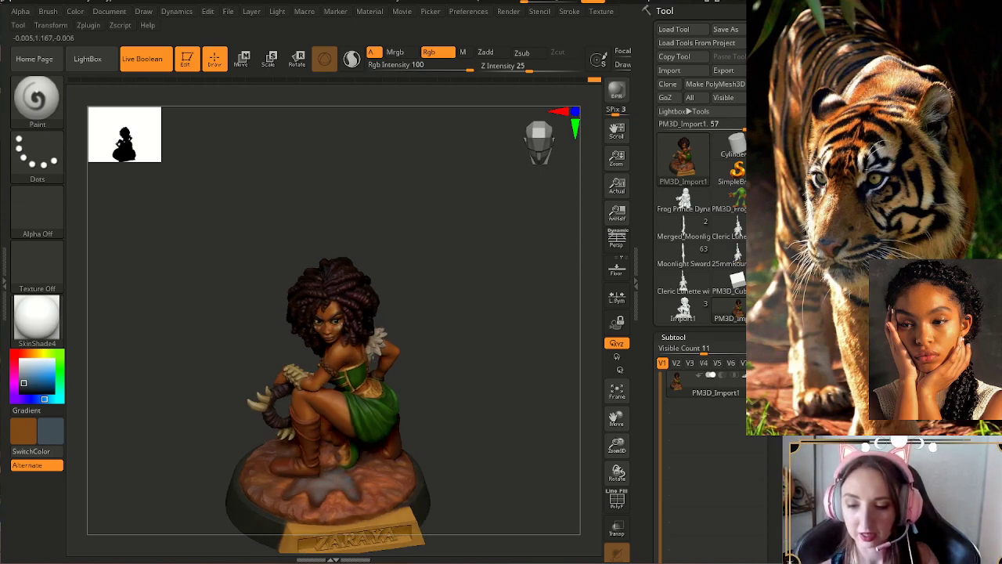
drag(435, 447, 447, 445)
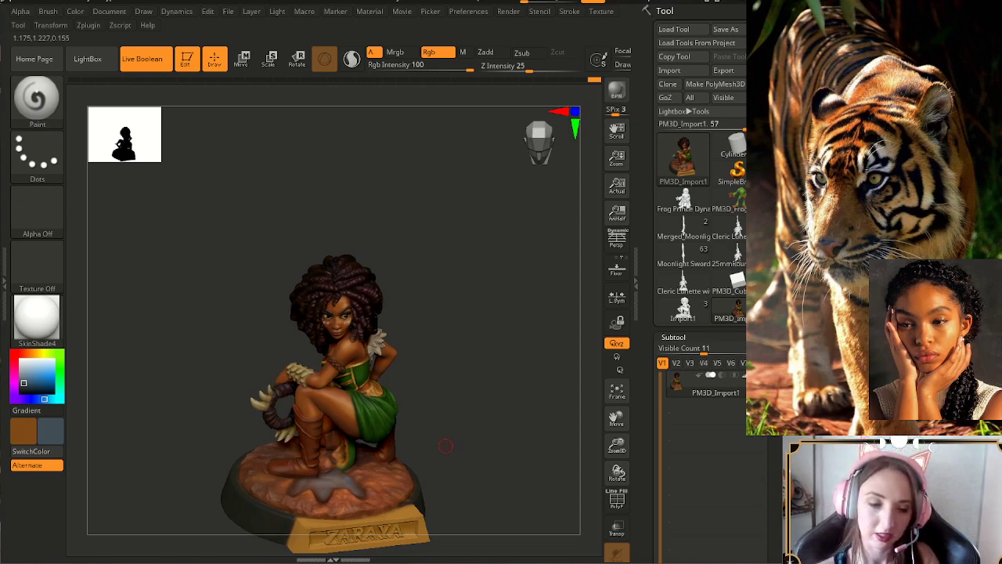
- Lighten the paint colour to a pale blue-grey and brush highlights into the sunken print in the rocky base
click(21, 367)
key(s)
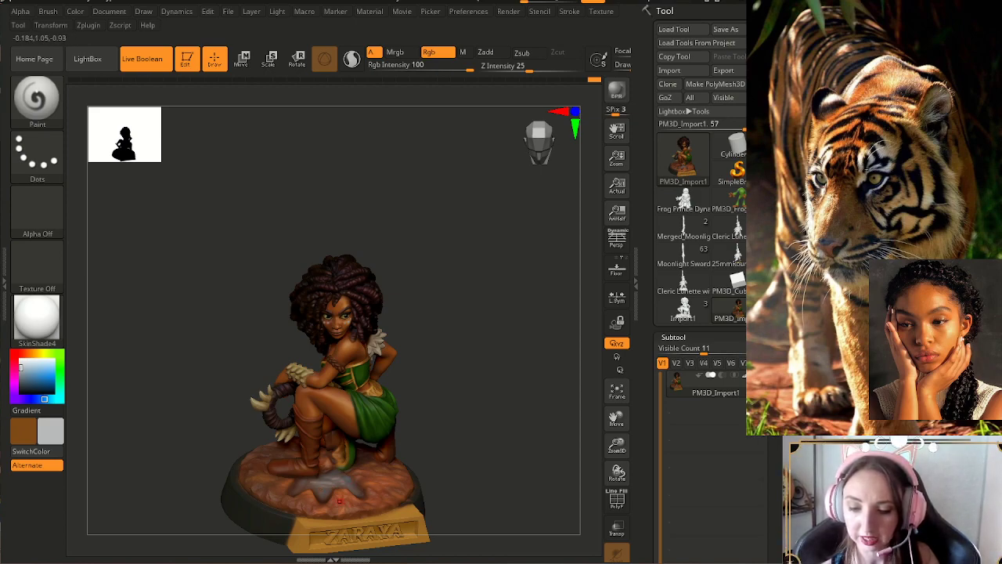
right_drag(348, 480, 337, 476)
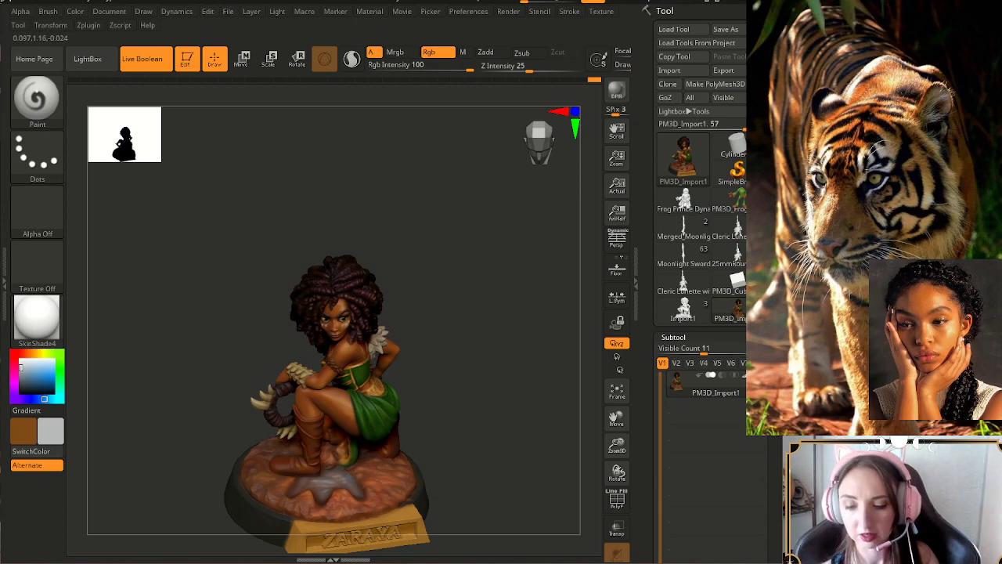
drag(436, 458, 438, 450)
right_drag(442, 453, 481, 467)
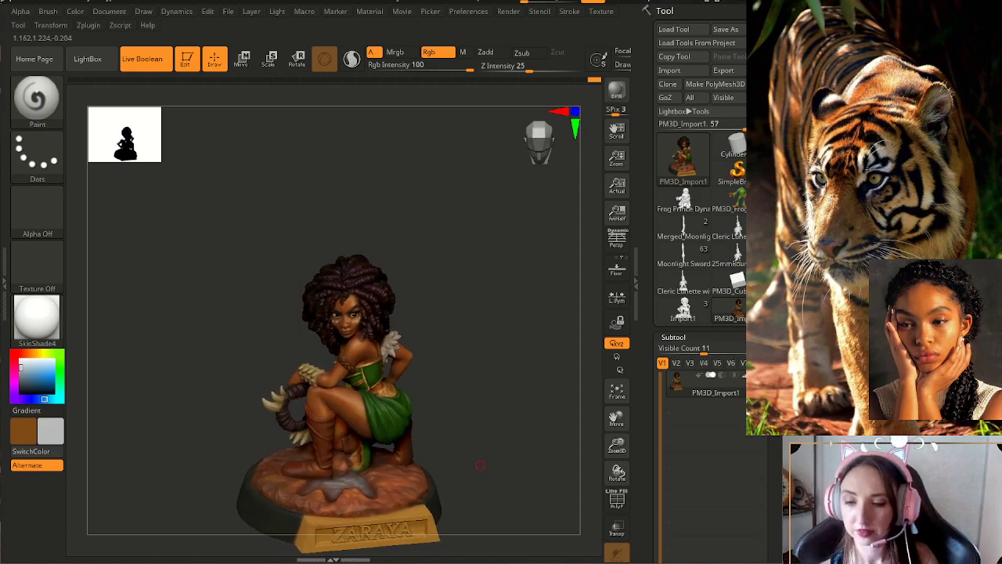
drag(616, 445, 571, 466)
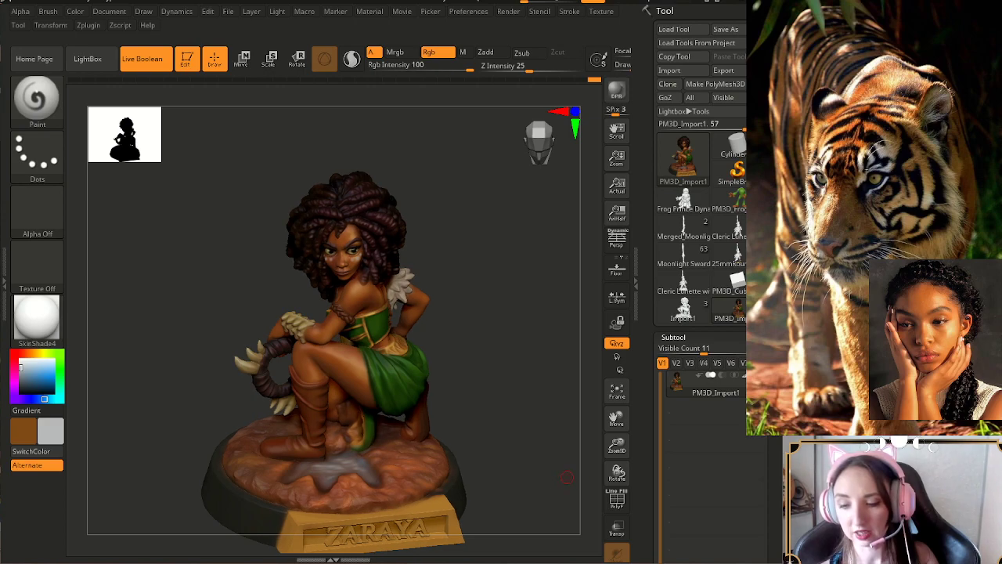
drag(617, 446, 615, 434)
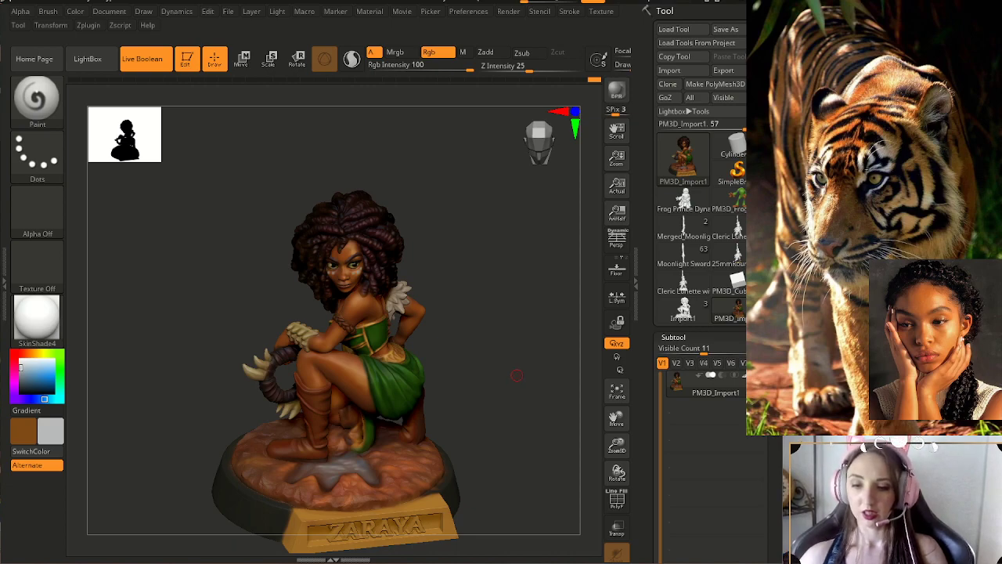
mouse_move(517, 375)
mouse_down()
mouse_move(535, 491)
mouse_move(569, 488)
mouse_up()
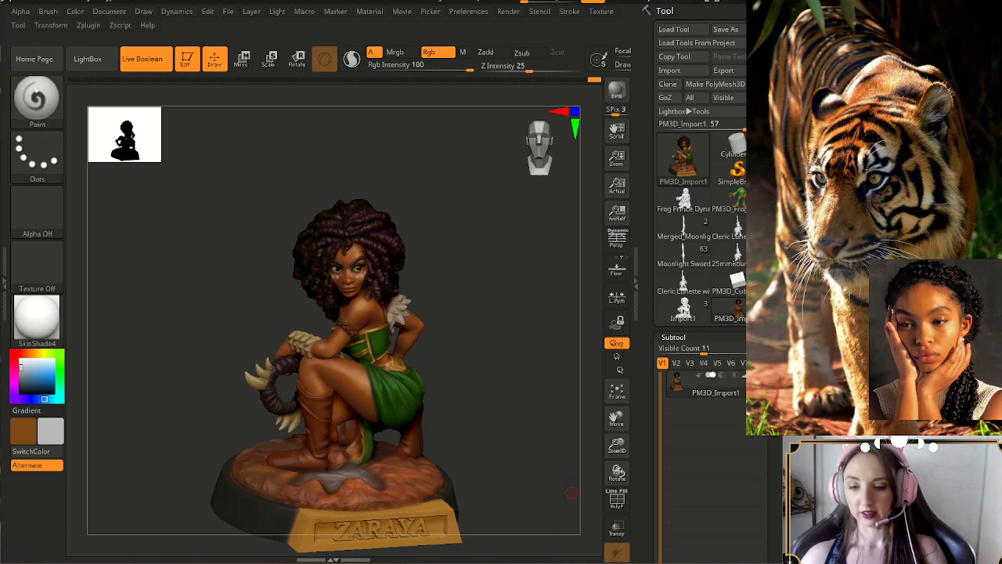
drag(572, 493, 505, 450)
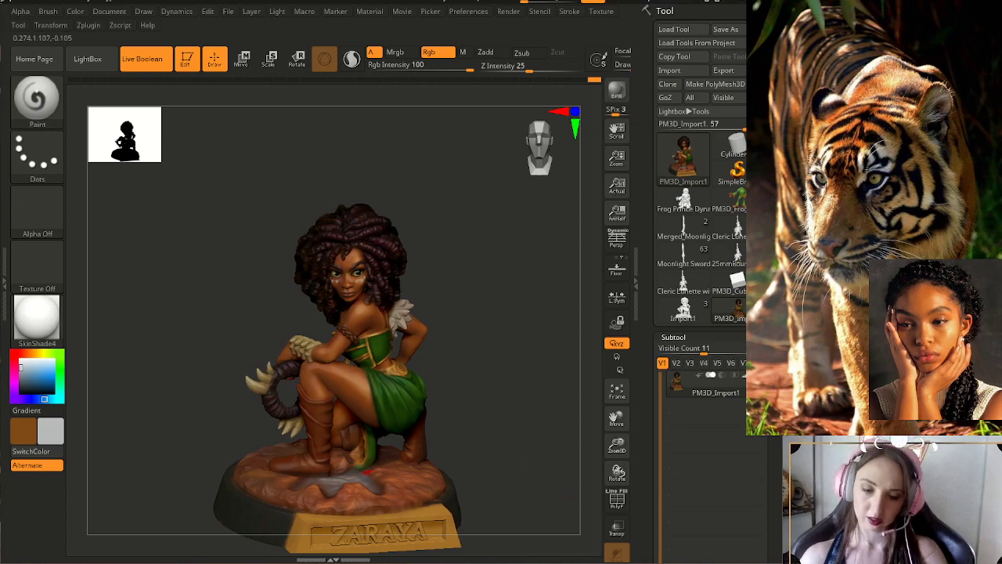
- Sample a dark warm grey from the model as the paint colour and examine the figurine from the front, side and back
key(c)
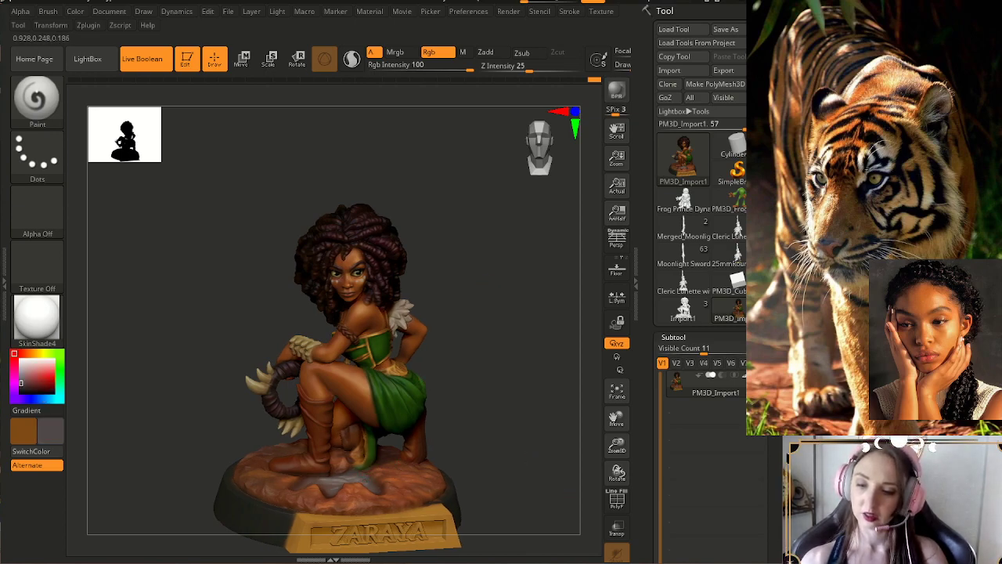
drag(486, 289, 407, 319)
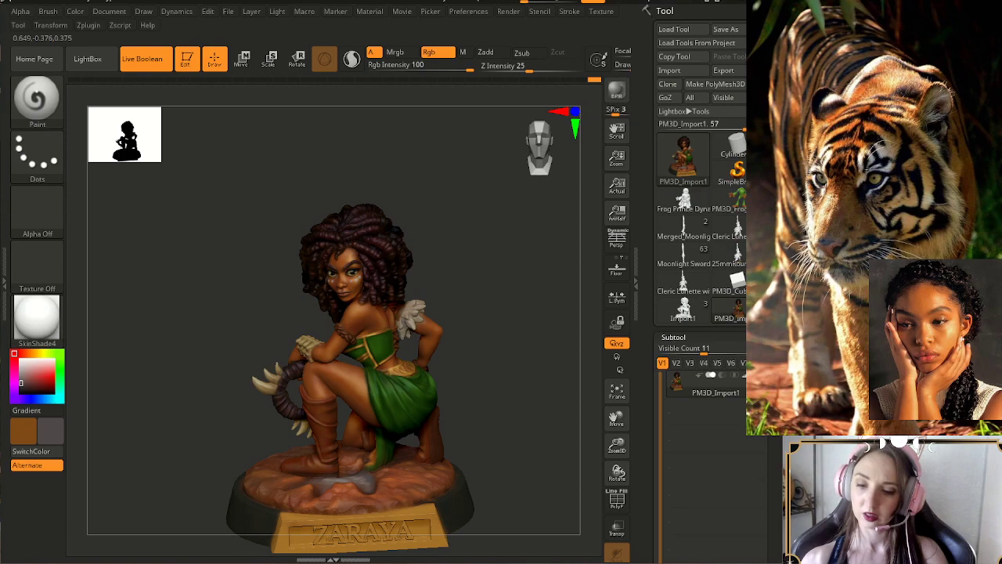
drag(501, 352, 487, 319)
drag(501, 352, 465, 313)
drag(479, 362, 423, 339)
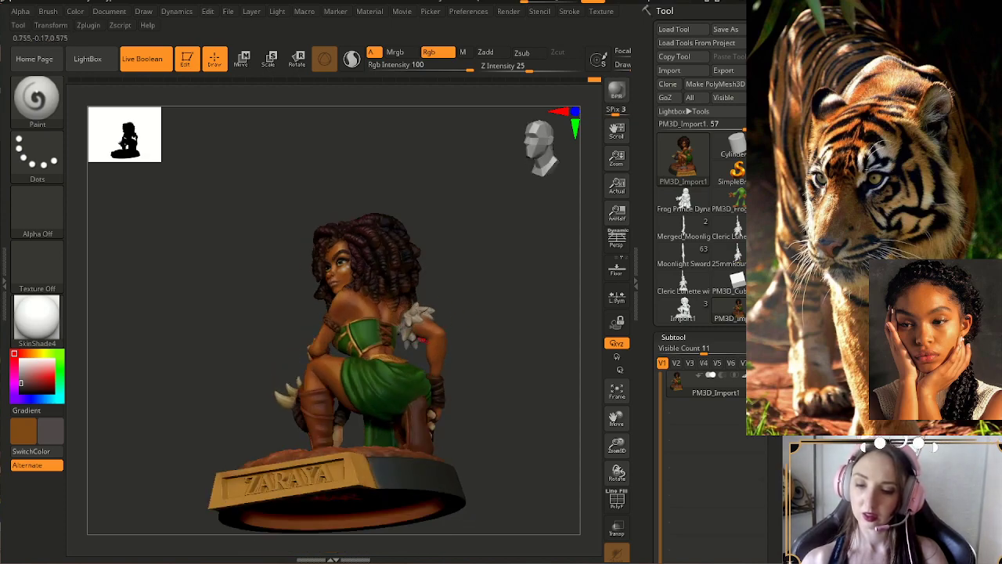
drag(469, 304, 440, 327)
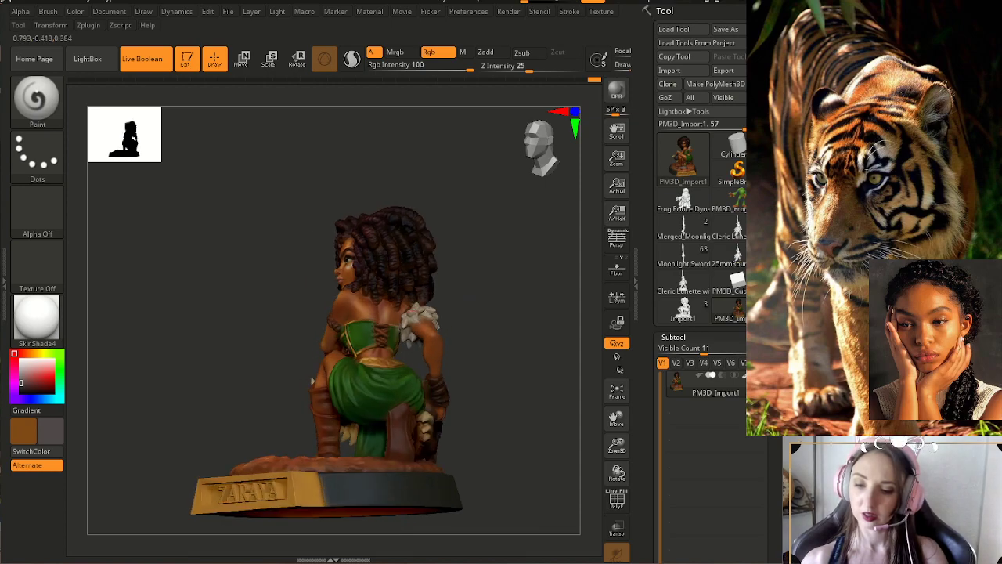
drag(489, 336, 468, 338)
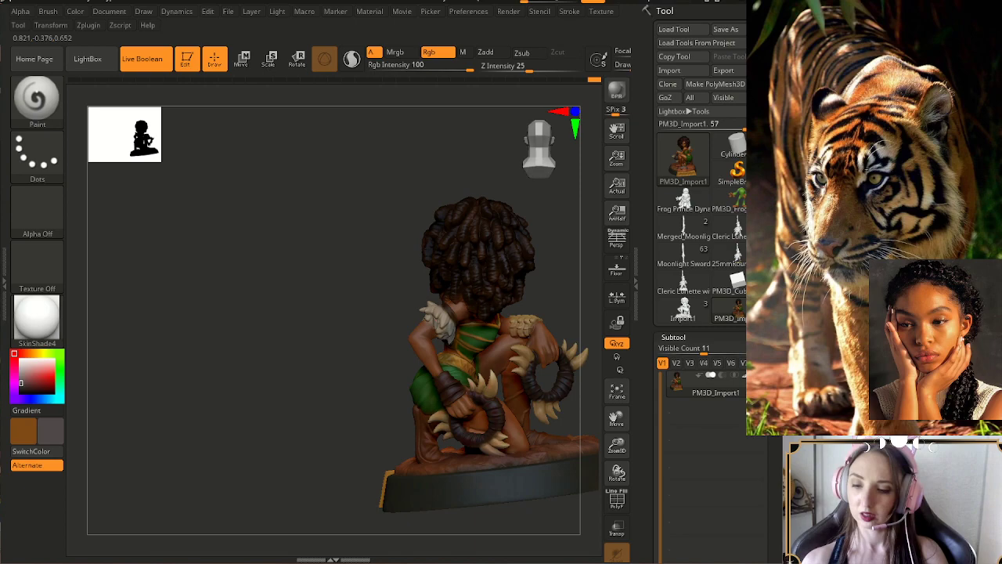
right_drag(462, 335, 541, 357)
drag(474, 305, 501, 337)
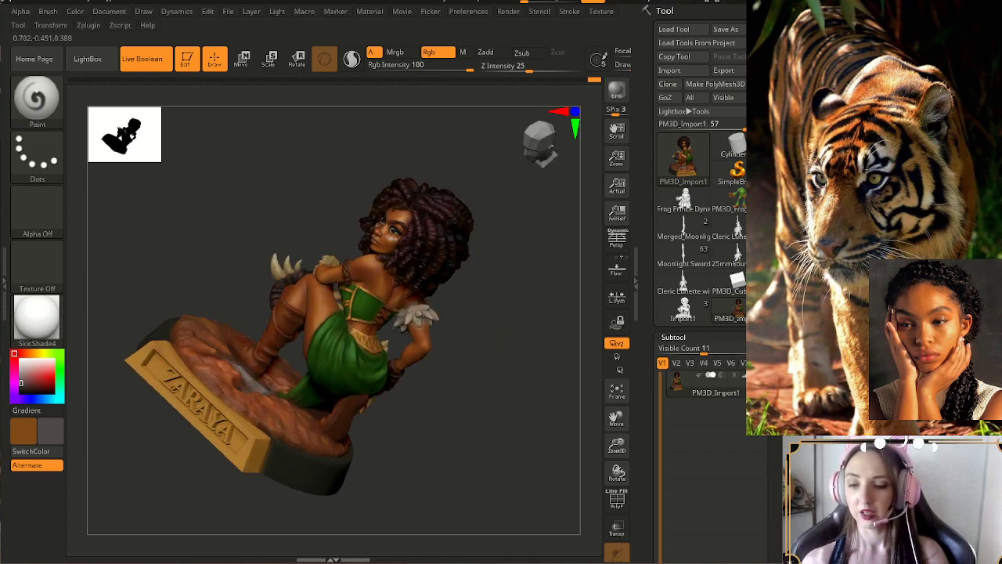
mouse_move(437, 315)
mouse_down()
mouse_move(427, 315)
mouse_move(439, 313)
mouse_up()
mouse_move(521, 416)
mouse_down()
mouse_move(521, 450)
mouse_move(537, 393)
mouse_up()
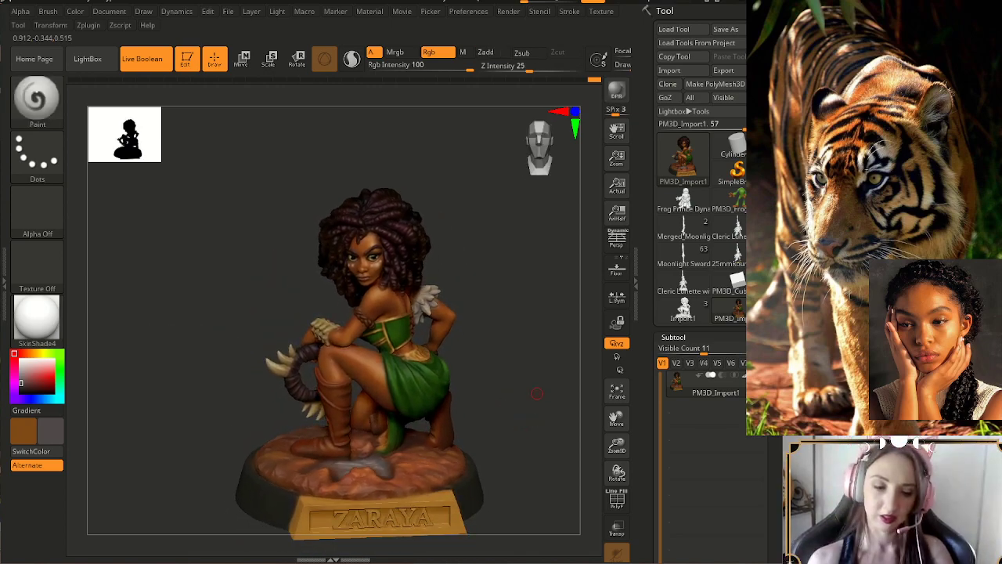
- Brighten the paint colour to a pale warm grey and touch up the highlights of the print in the base
click(22, 368)
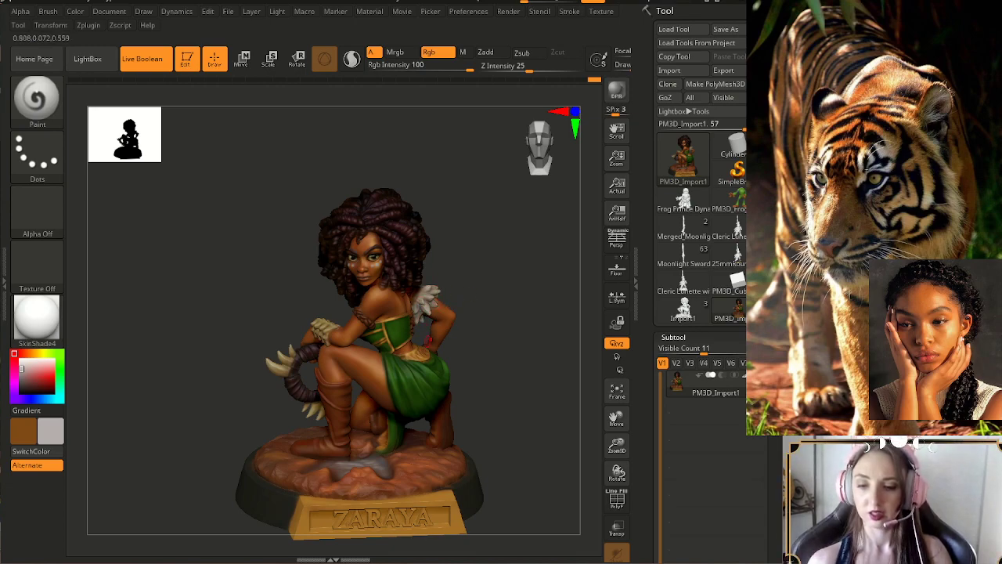
mouse_move(500, 371)
mouse_down()
mouse_move(494, 353)
mouse_move(502, 352)
mouse_up()
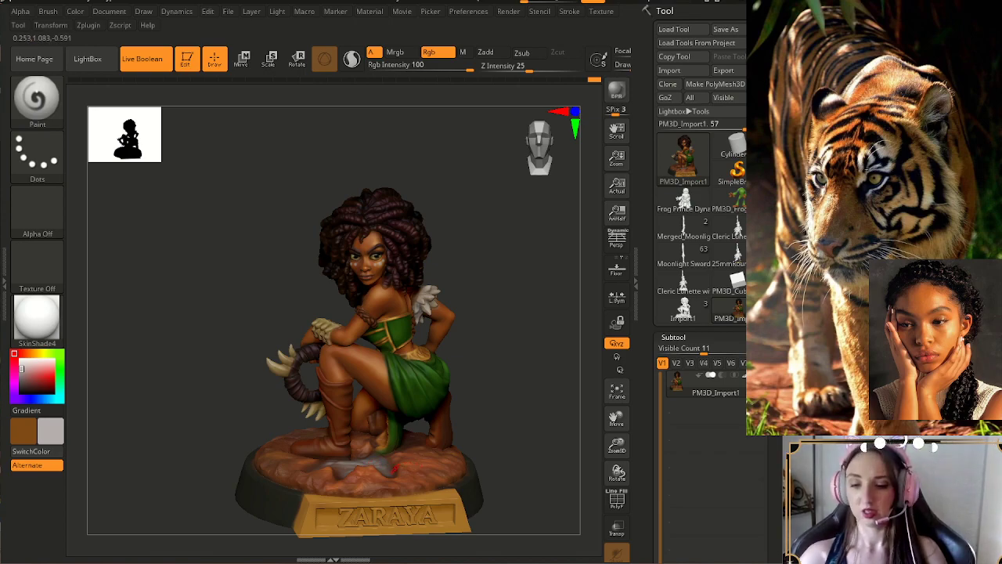
drag(535, 471, 532, 476)
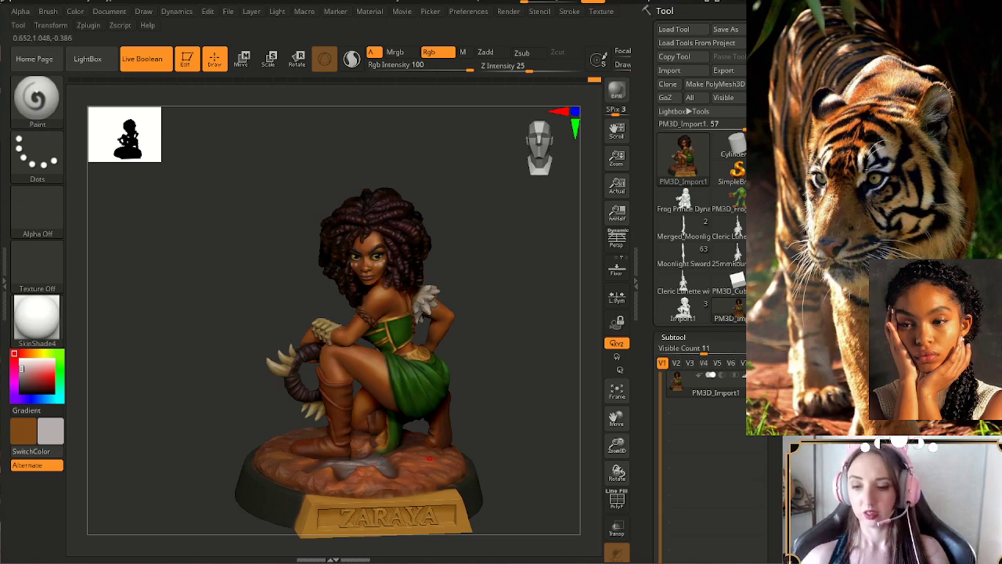
drag(525, 491, 537, 120)
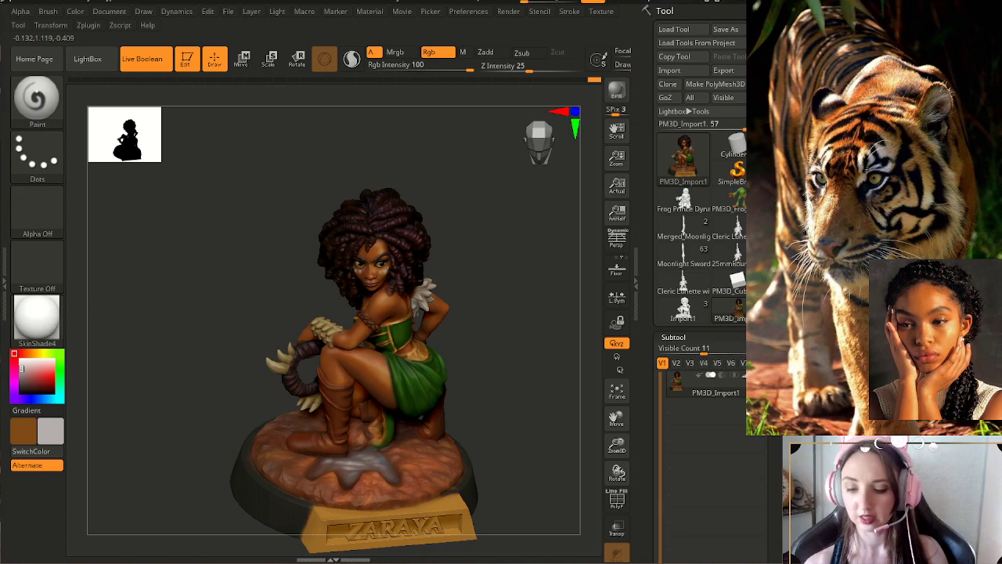
drag(540, 481, 525, 439)
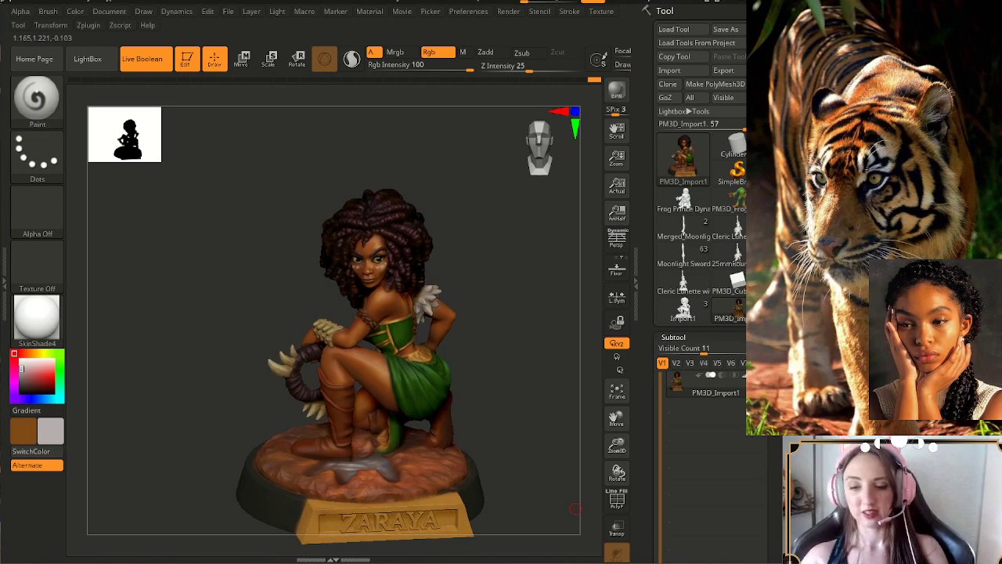
- Examine the figurine and its base from the back and the front to judge the colour balance
drag(575, 507, 568, 505)
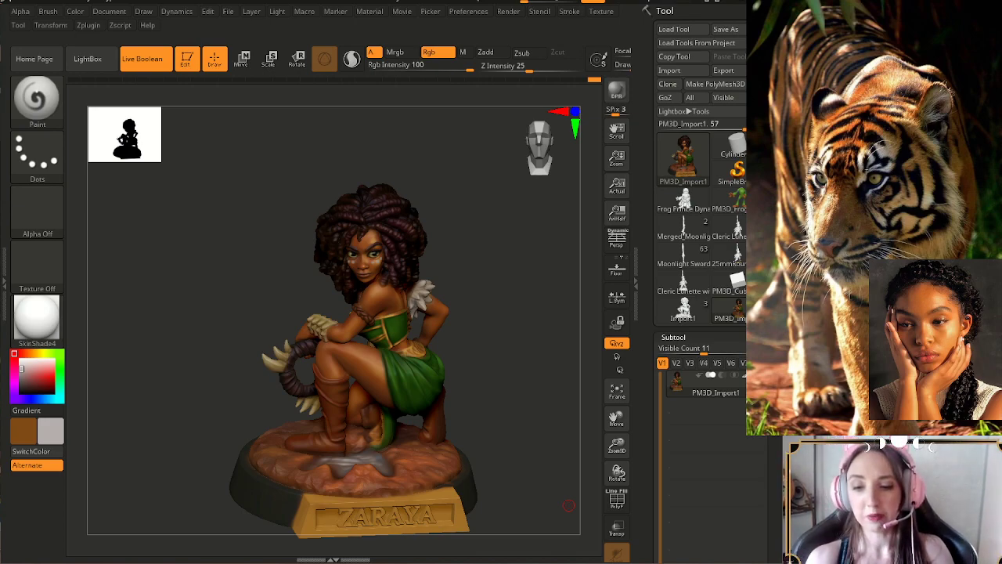
mouse_move(502, 323)
mouse_down()
mouse_move(542, 351)
mouse_move(506, 374)
mouse_move(527, 412)
mouse_up()
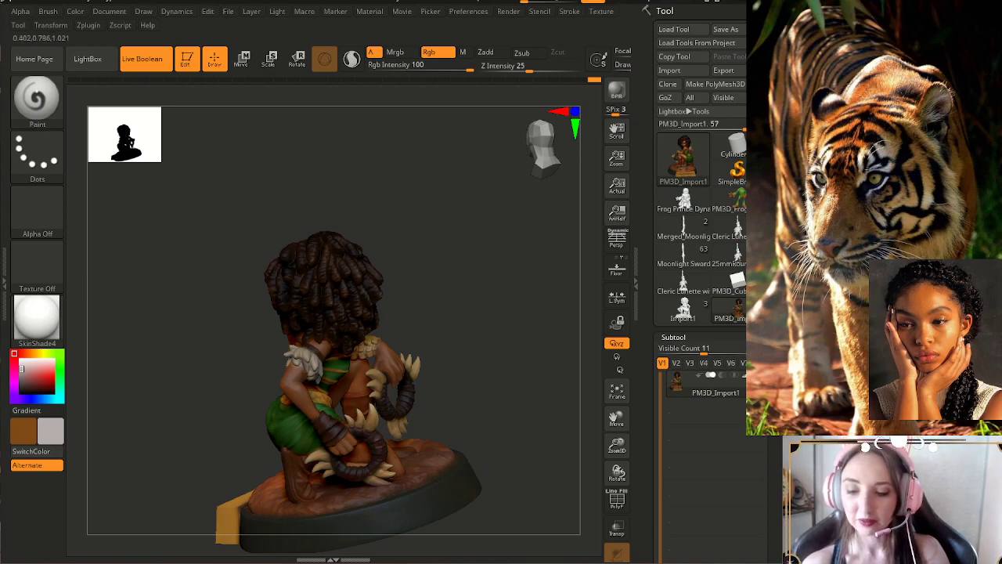
mouse_move(446, 410)
mouse_down()
mouse_move(393, 408)
mouse_move(413, 418)
mouse_move(395, 422)
mouse_move(204, 422)
mouse_up()
alt+drag(509, 376, 408, 378)
drag(485, 368, 504, 412)
mouse_move(470, 441)
alt+mouse_down()
mouse_move(472, 418)
mouse_move(460, 430)
alt+mouse_up()
drag(229, 470, 221, 470)
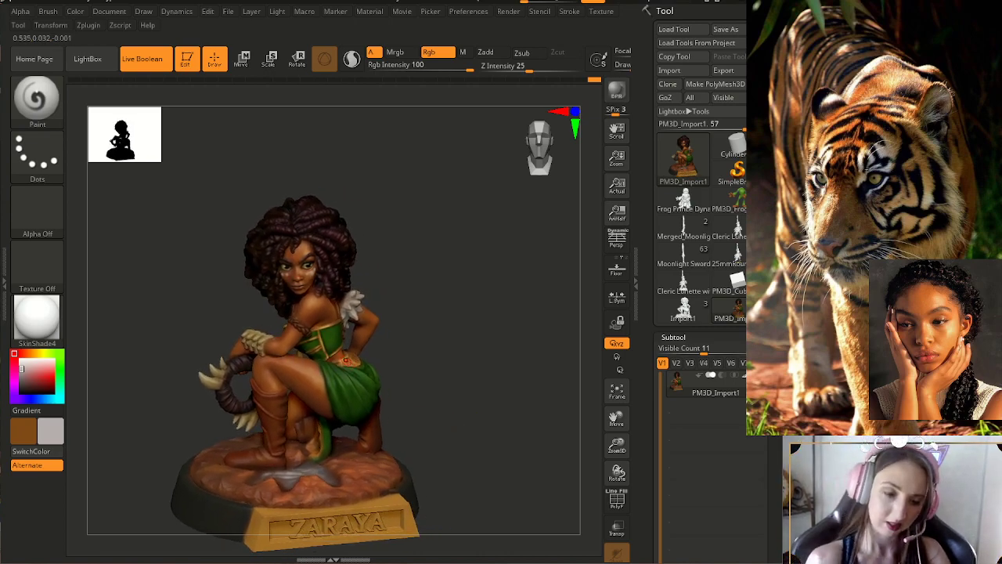
- Sample a brown from the model, darken it slightly, and shade the folds and ankles of the boots
click(40, 378)
key(c)
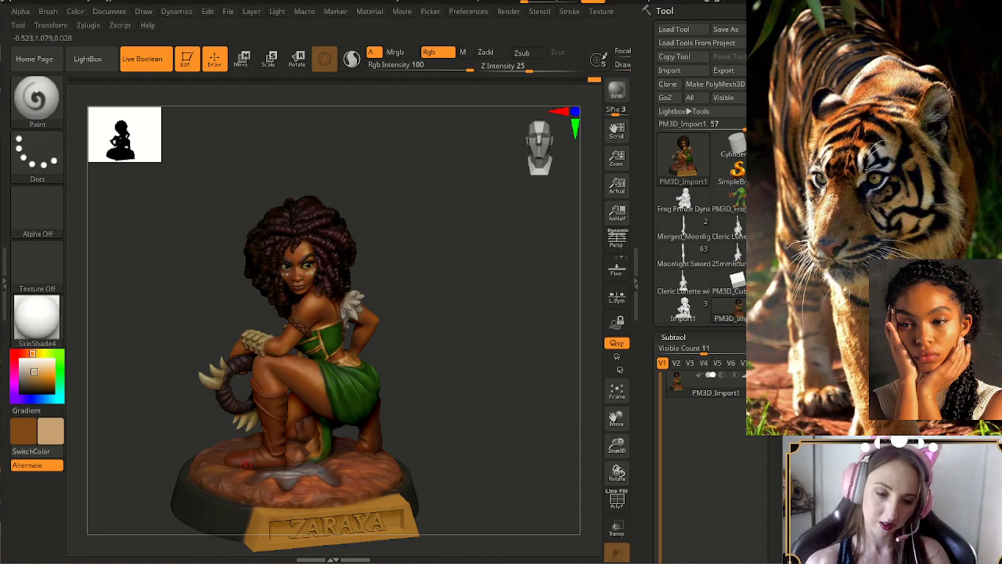
key(c)
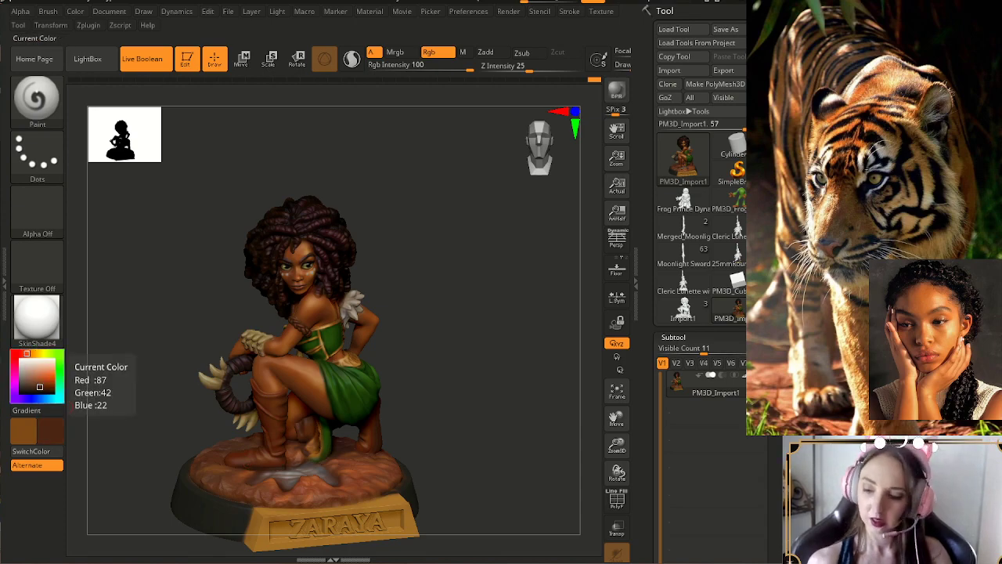
ctrl+right_drag(470, 336, 452, 436)
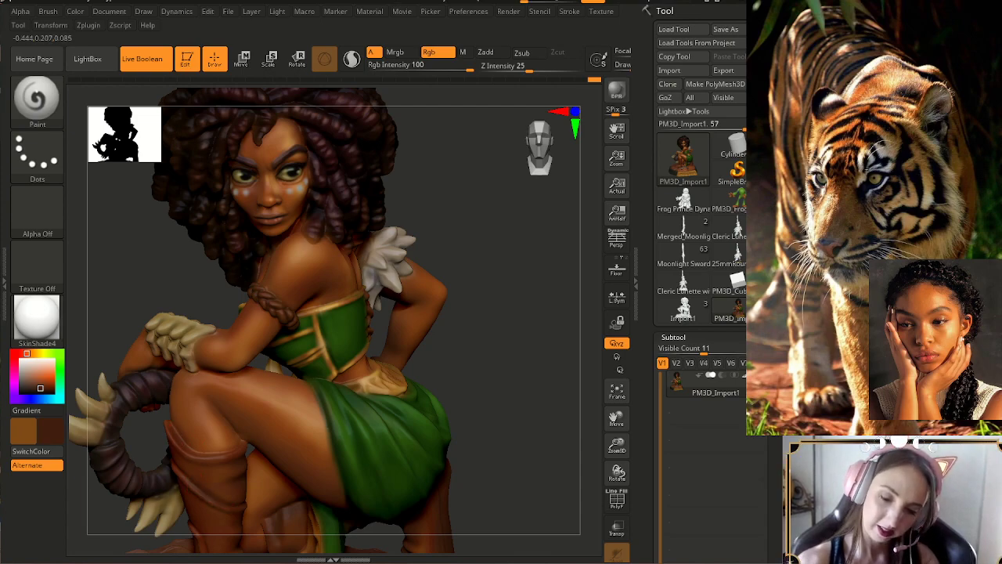
alt+drag(492, 393, 505, 446)
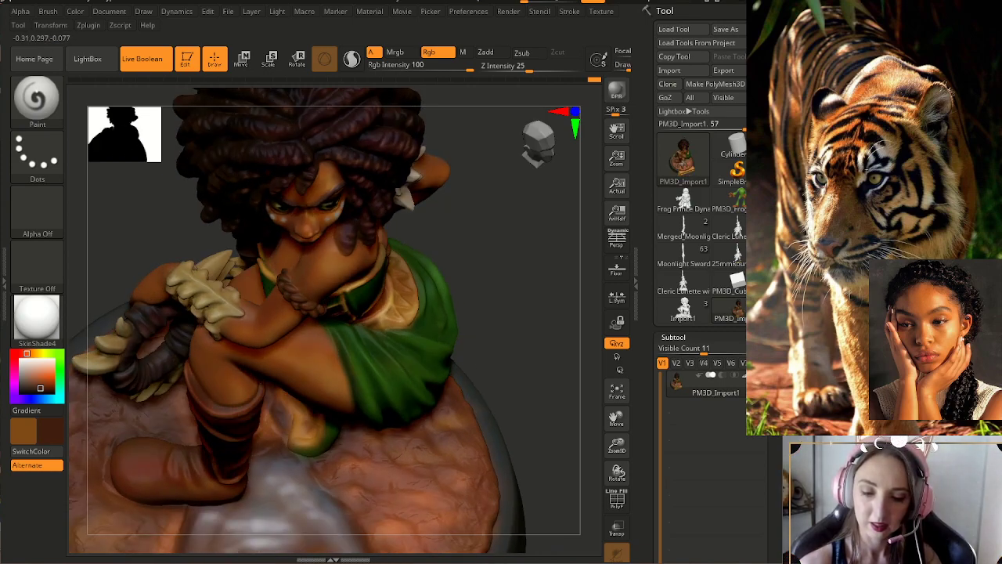
drag(526, 391, 478, 257)
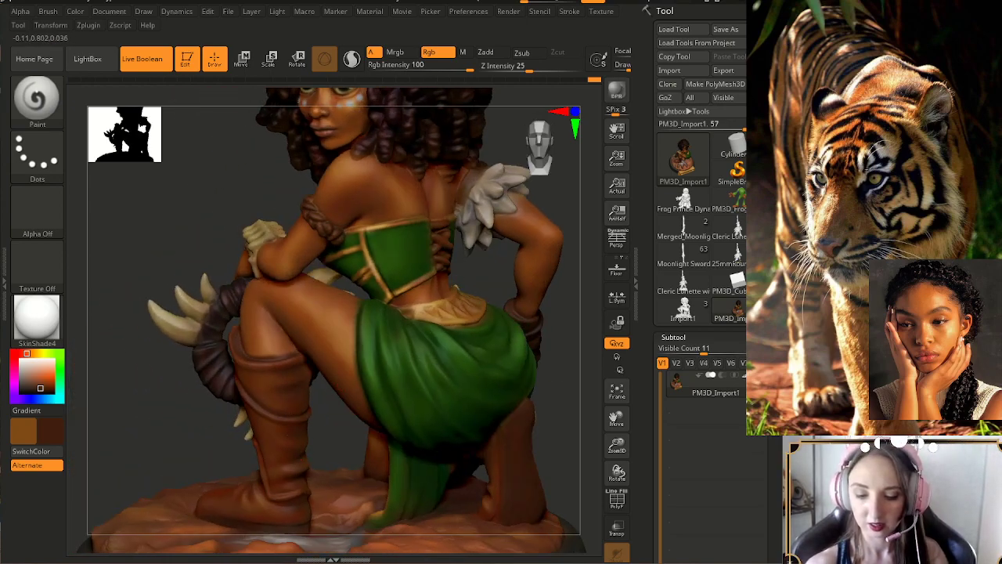
drag(239, 439, 312, 436)
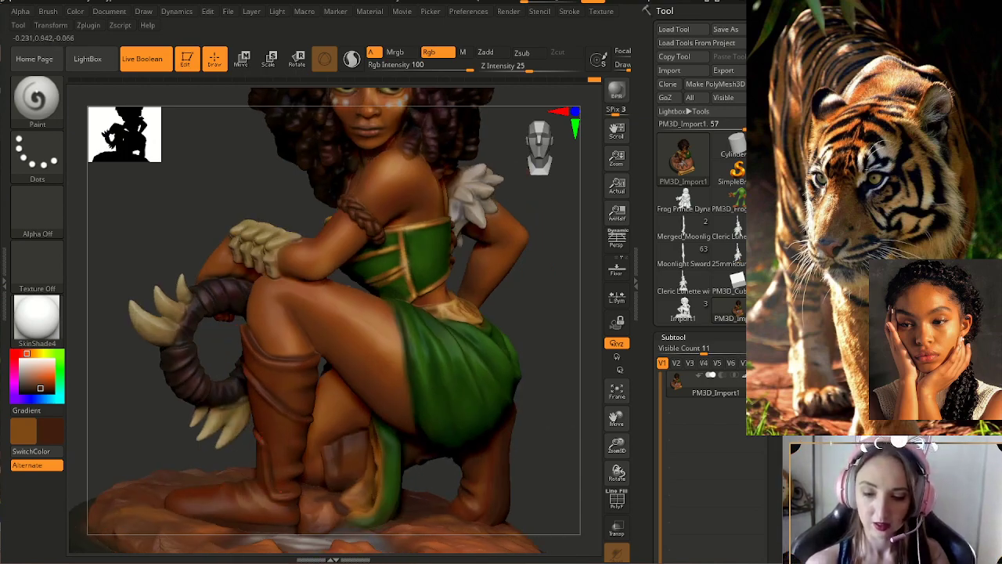
alt+drag(211, 462, 255, 419)
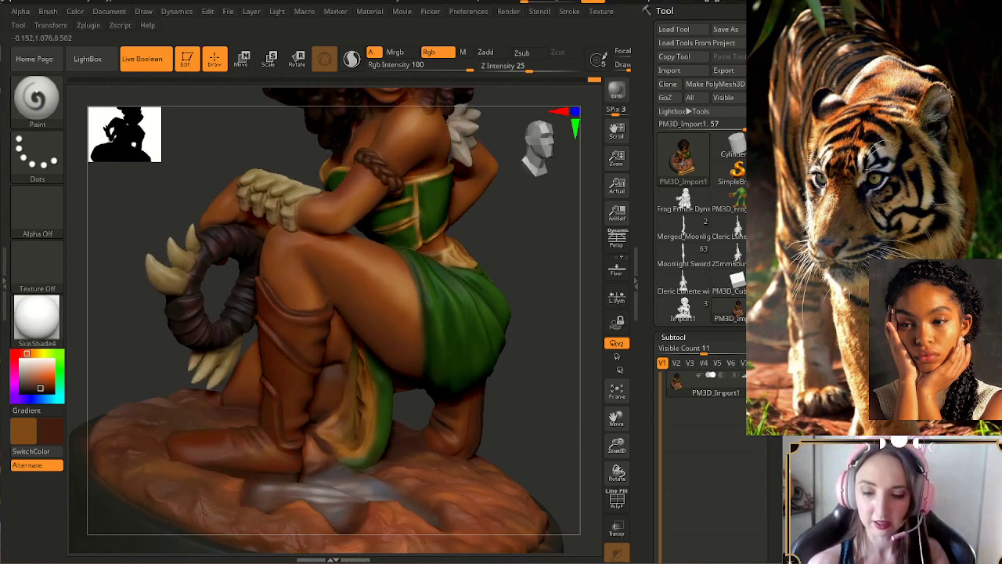
right_drag(277, 445, 174, 453)
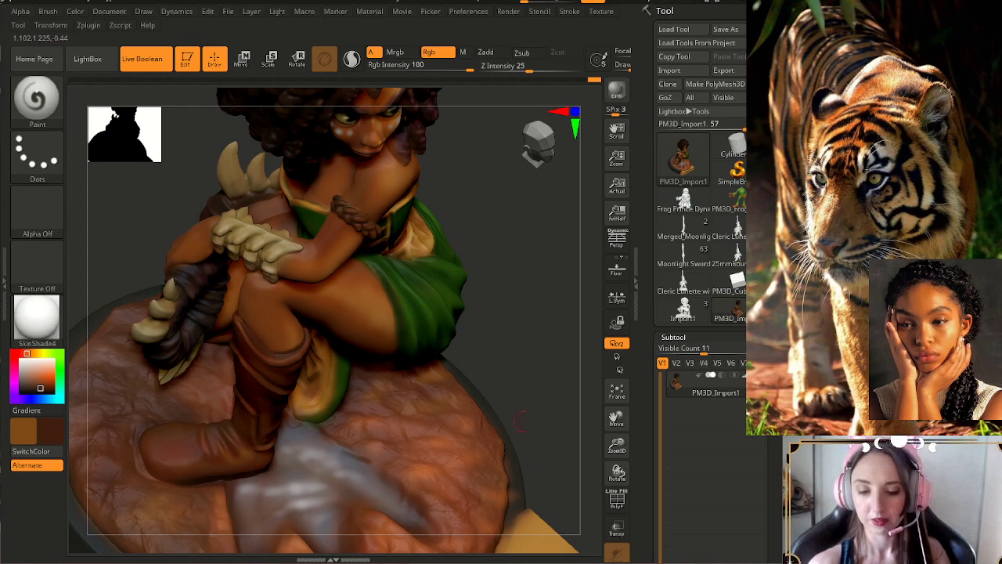
right_drag(313, 470, 307, 403)
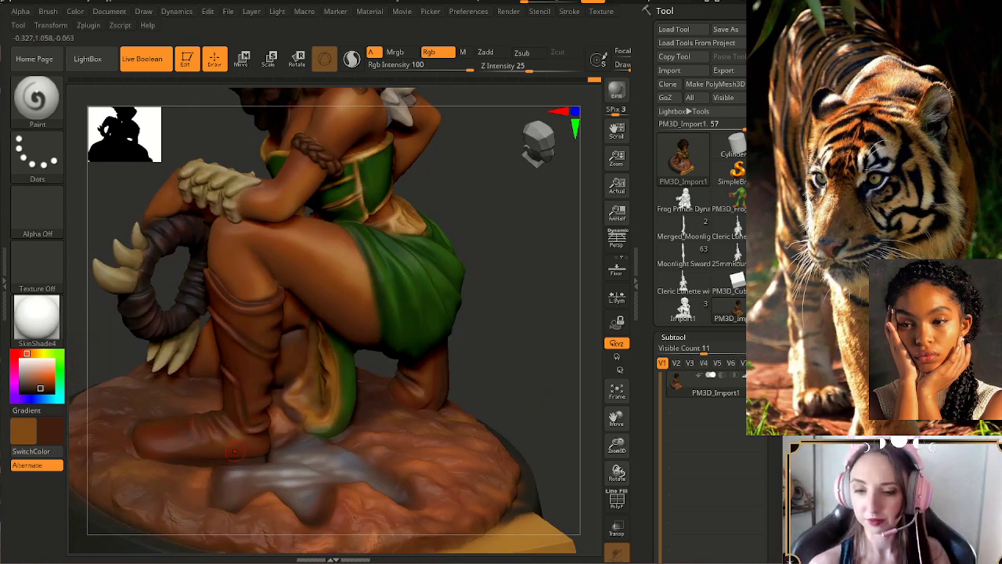
- Examine the boots, legs and skirt up close and from farther away to judge the brown shading
drag(616, 445, 616, 458)
drag(470, 353, 443, 301)
drag(571, 415, 554, 442)
drag(617, 446, 614, 501)
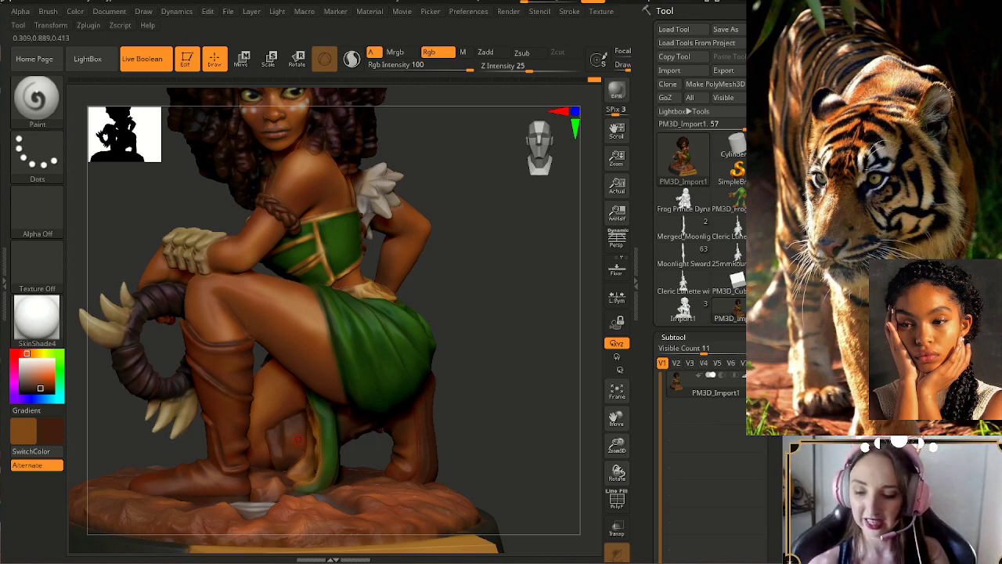
drag(479, 404, 403, 433)
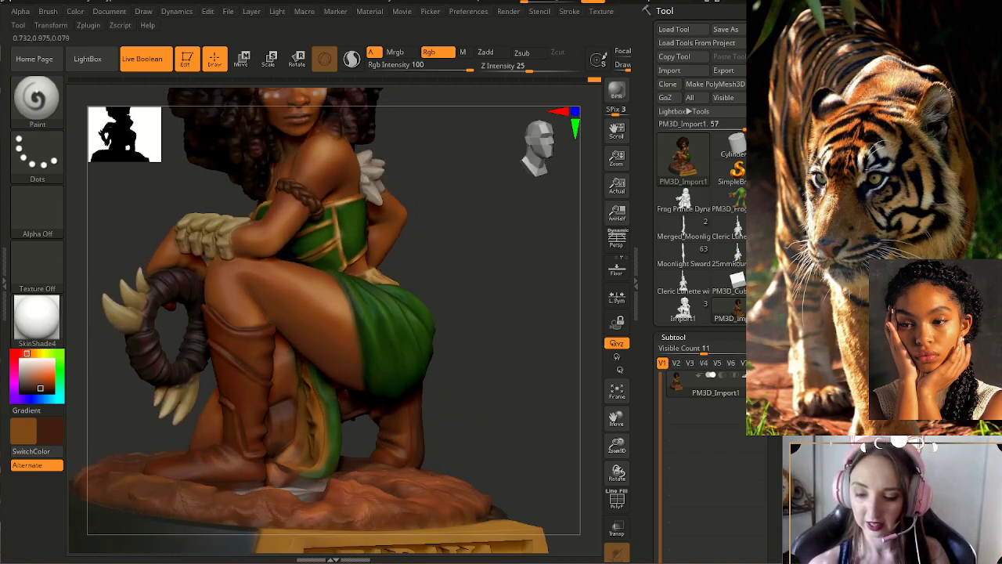
mouse_move(453, 435)
mouse_down()
mouse_move(431, 412)
mouse_move(464, 432)
mouse_up()
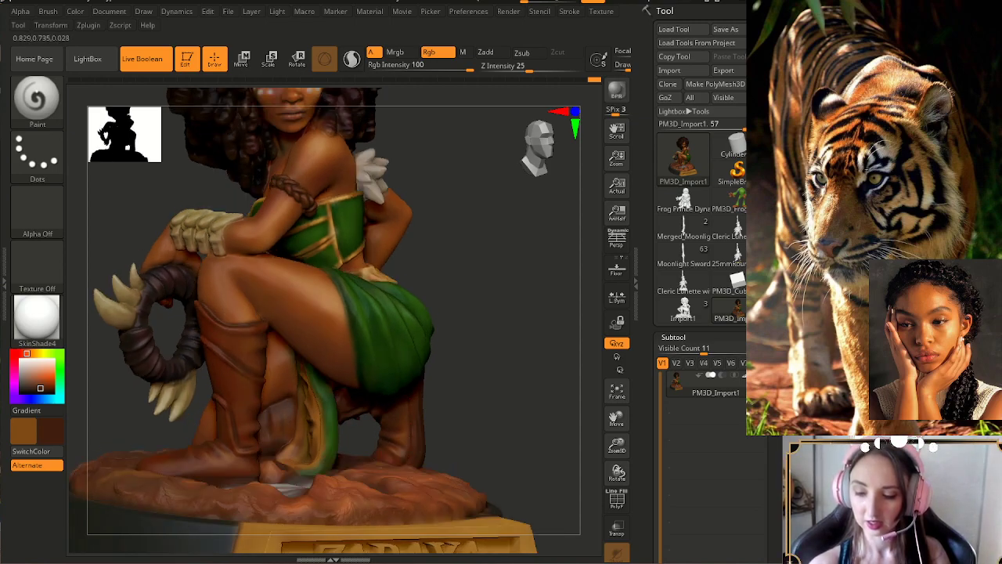
drag(434, 423, 454, 434)
drag(617, 446, 598, 464)
drag(496, 423, 498, 447)
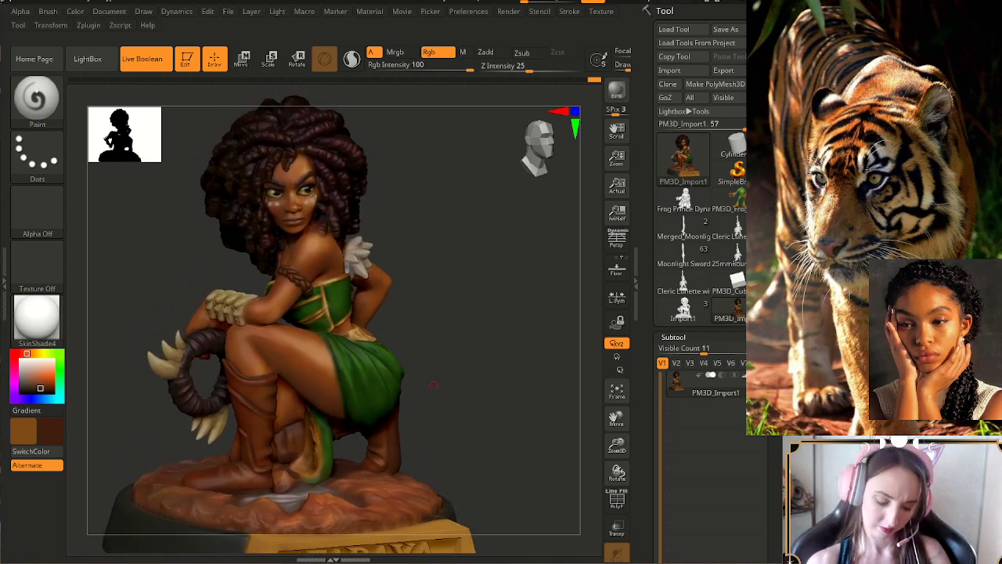
- Sample the boot's brown and shift the paint colour to a dark red-brown
key(c)
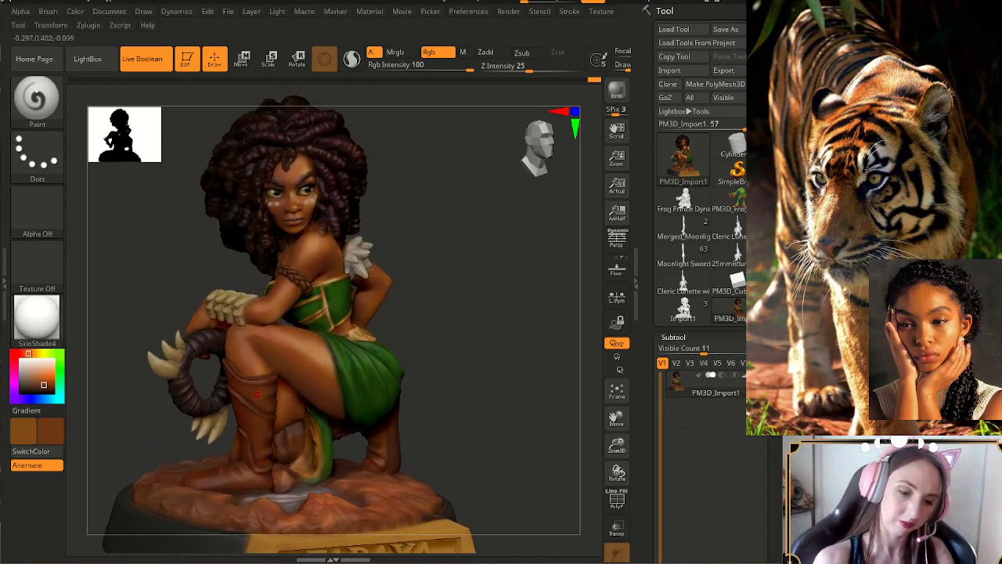
key(c)
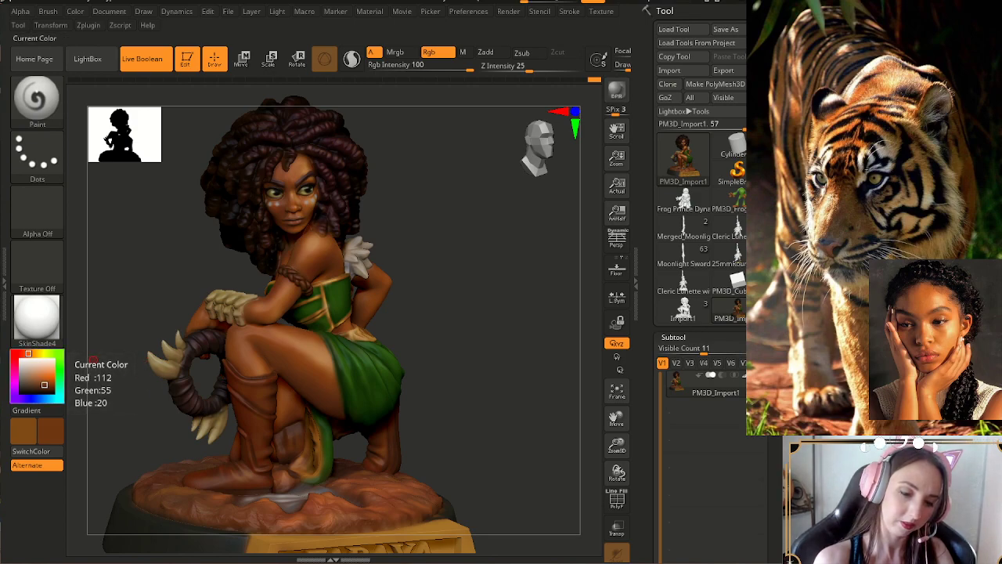
key(c)
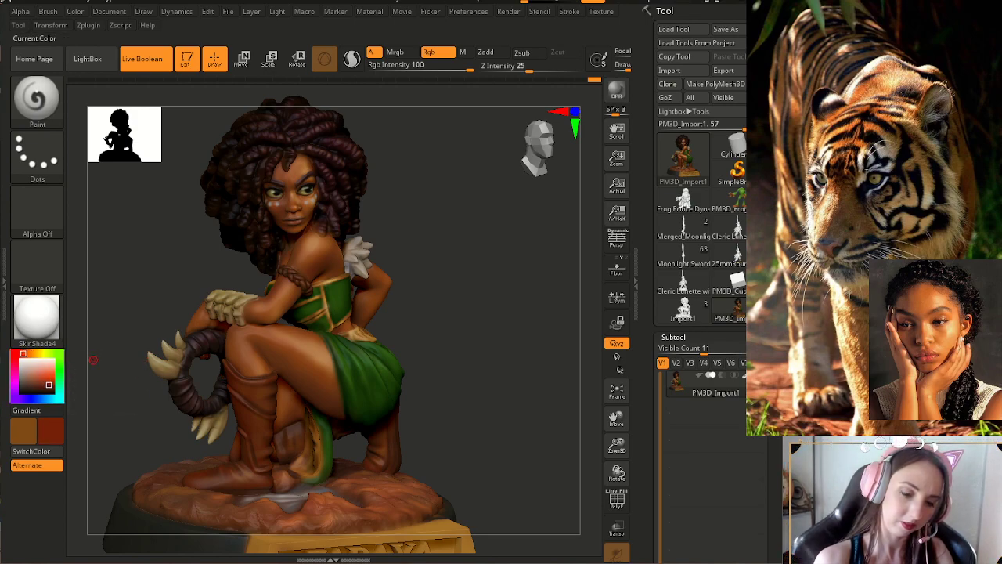
key(c)
key(c)
key(c)
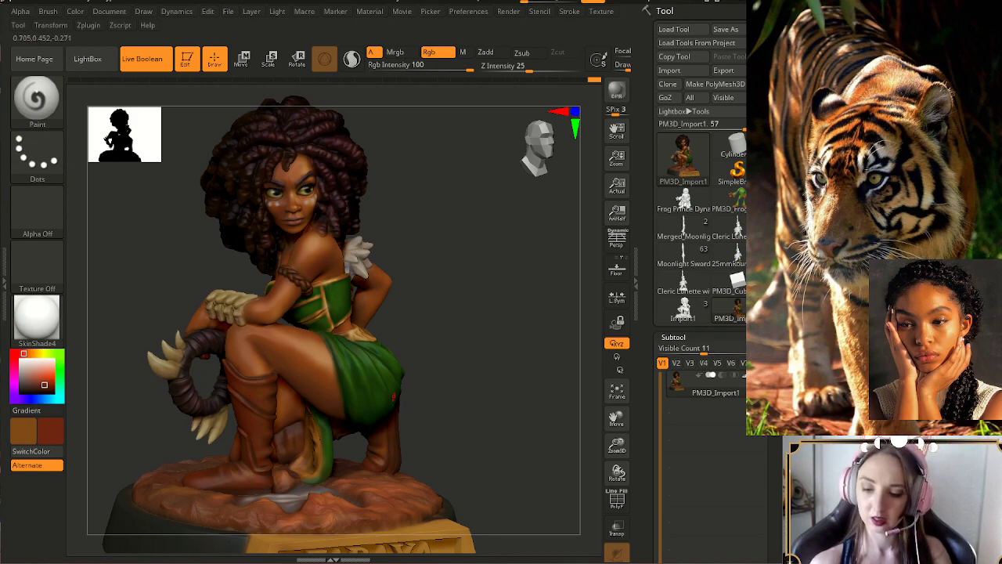
- Examine the boots, skirt and skin colours of the figurine from the front, the side and the back
drag(487, 385, 429, 389)
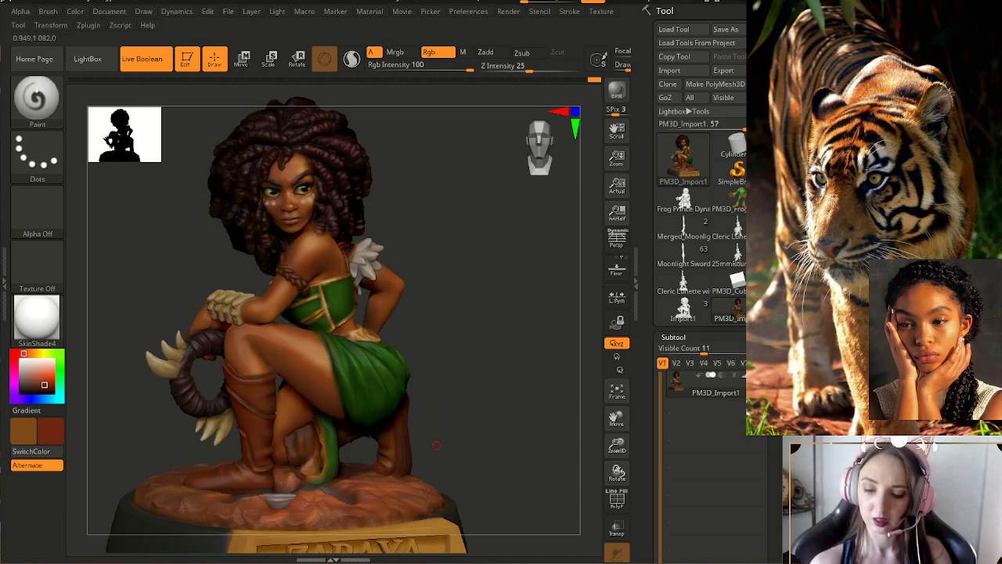
mouse_move(357, 440)
mouse_down()
mouse_move(400, 439)
mouse_move(449, 458)
mouse_up()
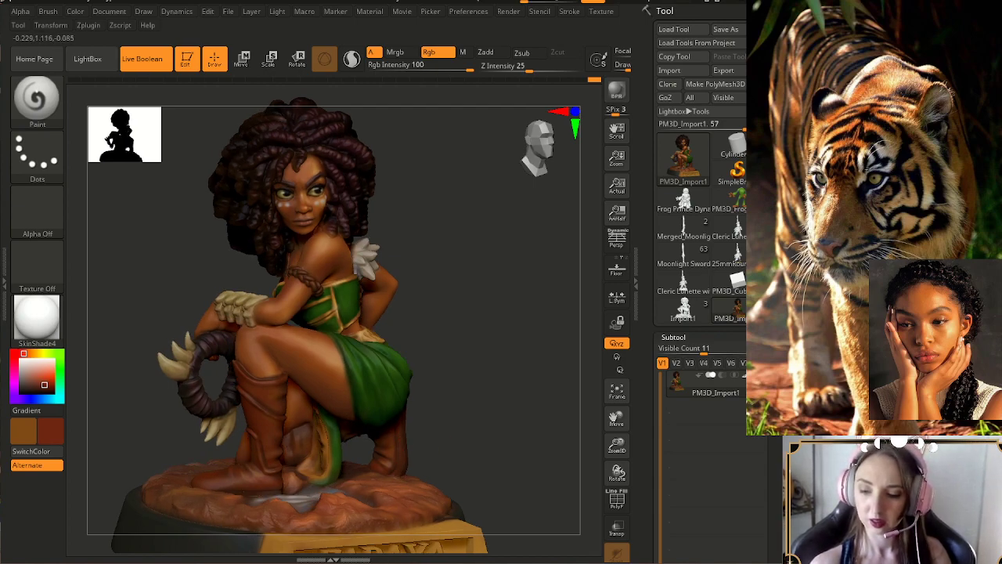
mouse_move(507, 517)
alt+mouse_down()
mouse_move(507, 455)
mouse_move(458, 467)
alt+mouse_up()
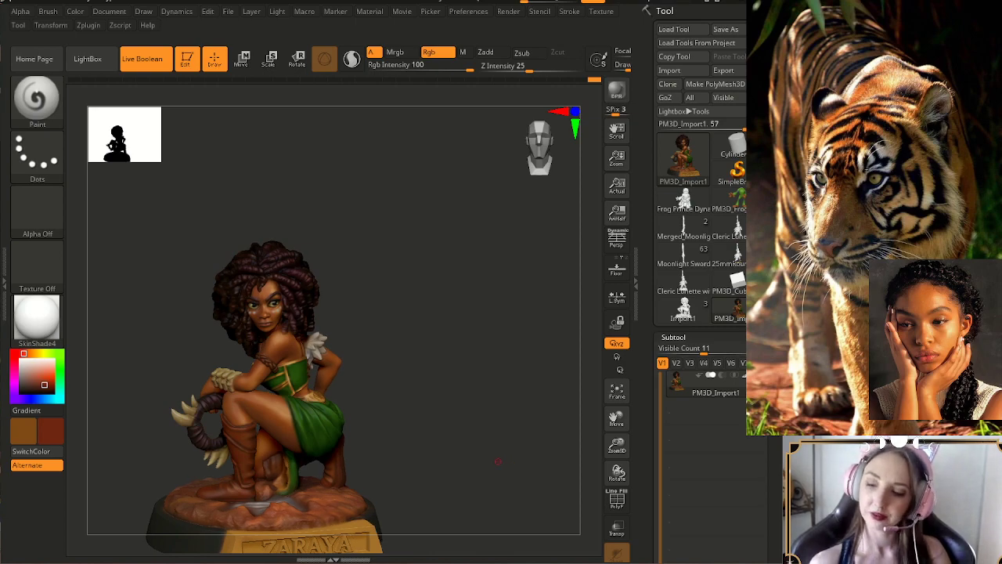
alt+drag(498, 461, 500, 497)
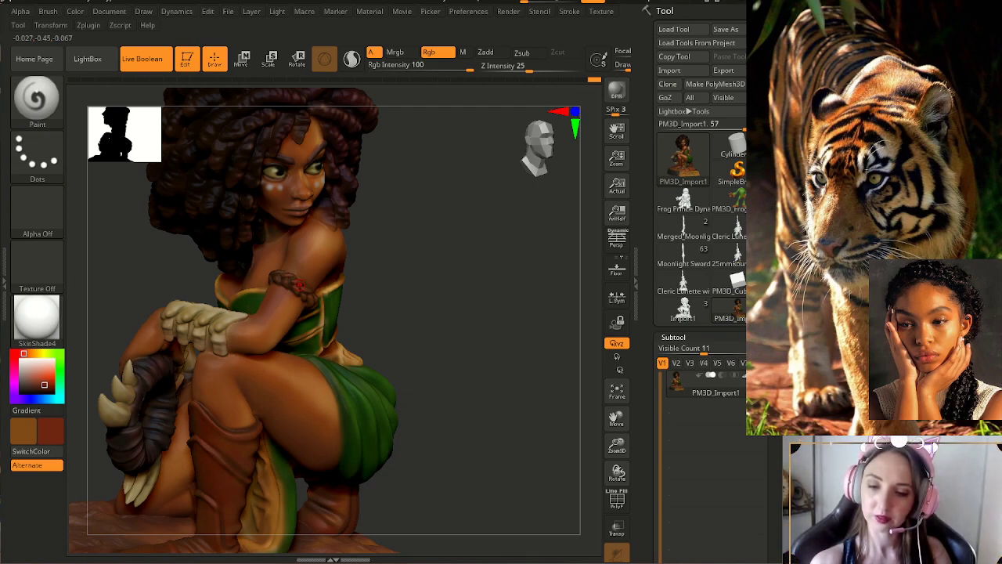
drag(501, 352, 431, 350)
drag(517, 353, 458, 353)
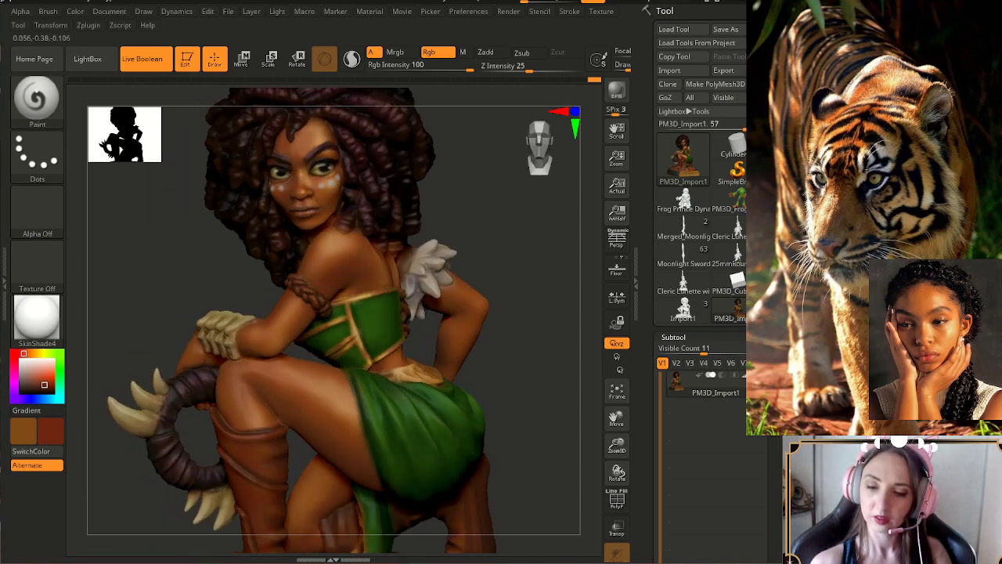
drag(517, 337, 442, 336)
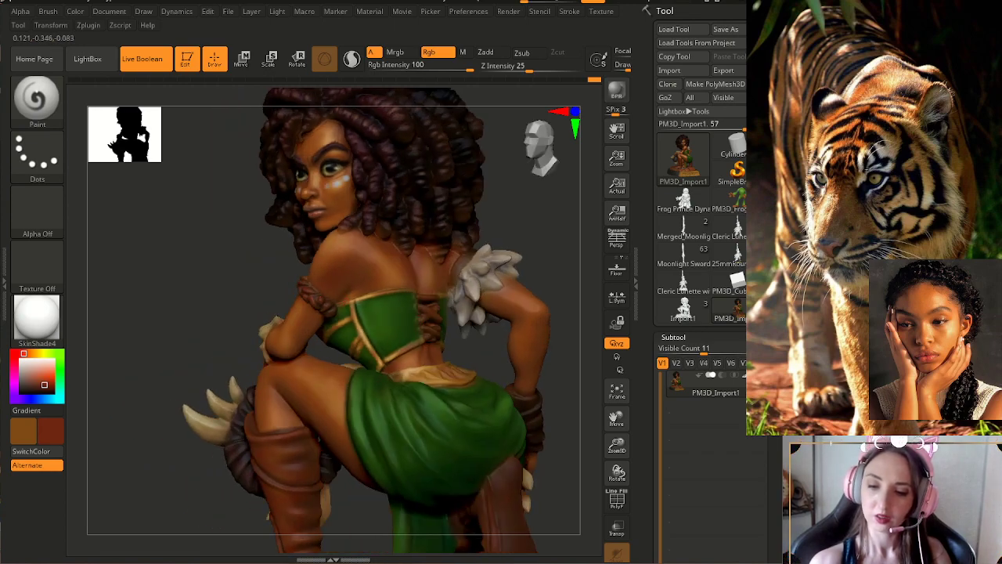
drag(188, 313, 286, 315)
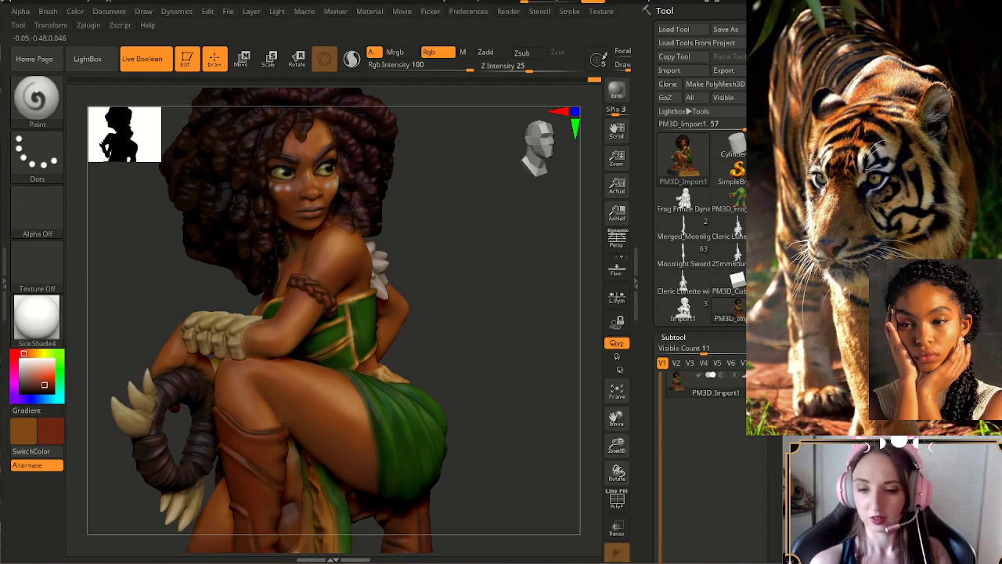
- Examine the upper body up close and the whole figurine from farther away to judge the overall shading
drag(617, 445, 617, 376)
mouse_move(517, 352)
mouse_down()
mouse_move(470, 354)
mouse_move(476, 383)
mouse_move(505, 392)
mouse_up()
mouse_move(617, 445)
mouse_down()
mouse_move(617, 462)
mouse_move(617, 417)
mouse_up()
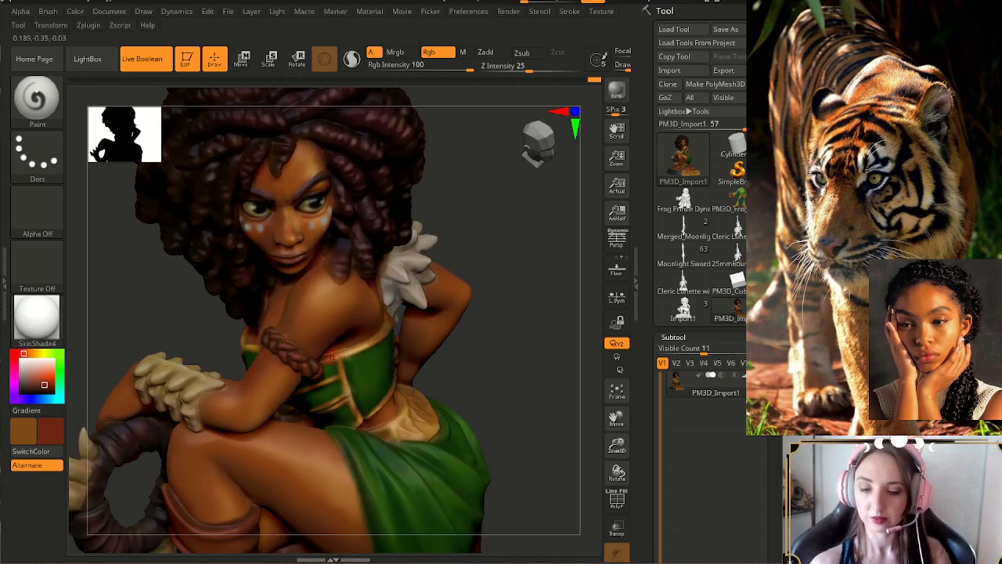
drag(501, 427, 555, 420)
drag(617, 446, 617, 391)
drag(574, 449, 555, 457)
mouse_move(617, 446)
mouse_down()
mouse_move(616, 465)
mouse_move(617, 446)
mouse_move(554, 447)
mouse_move(580, 450)
mouse_up()
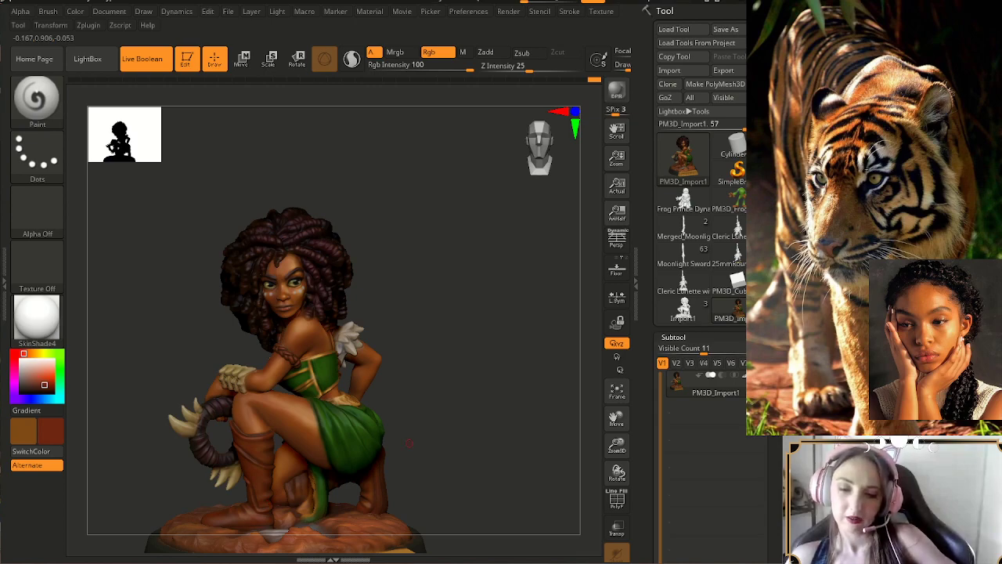
drag(410, 443, 528, 439)
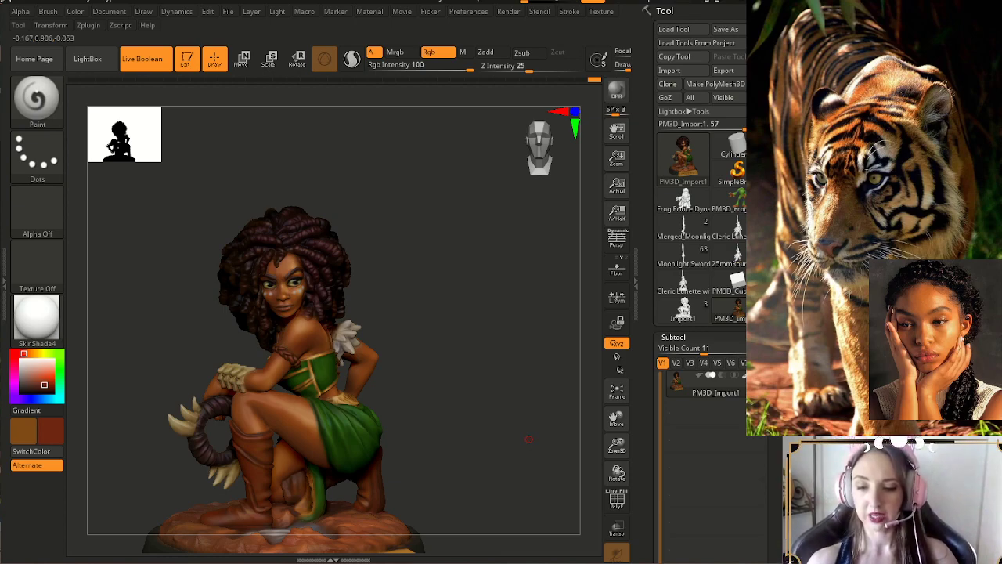
mouse_move(436, 277)
mouse_down()
mouse_move(439, 293)
mouse_move(487, 296)
mouse_move(443, 307)
mouse_up()
drag(617, 444, 617, 475)
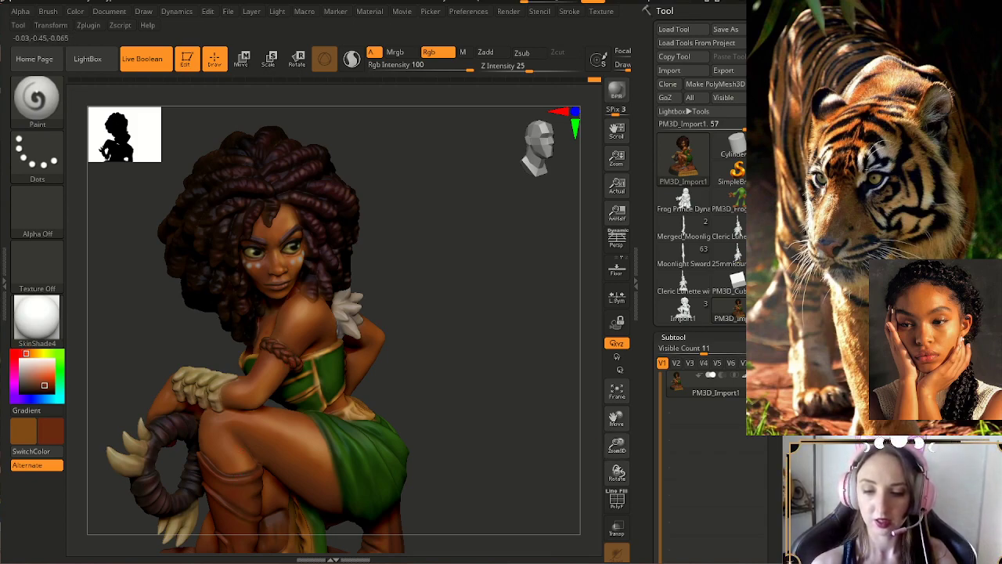
- Sample progressively darker browns from the figurine and touch up the shading around the boots beside the hanging cloth
right_drag(311, 357, 262, 354)
drag(617, 447, 607, 472)
right_drag(557, 461, 537, 441)
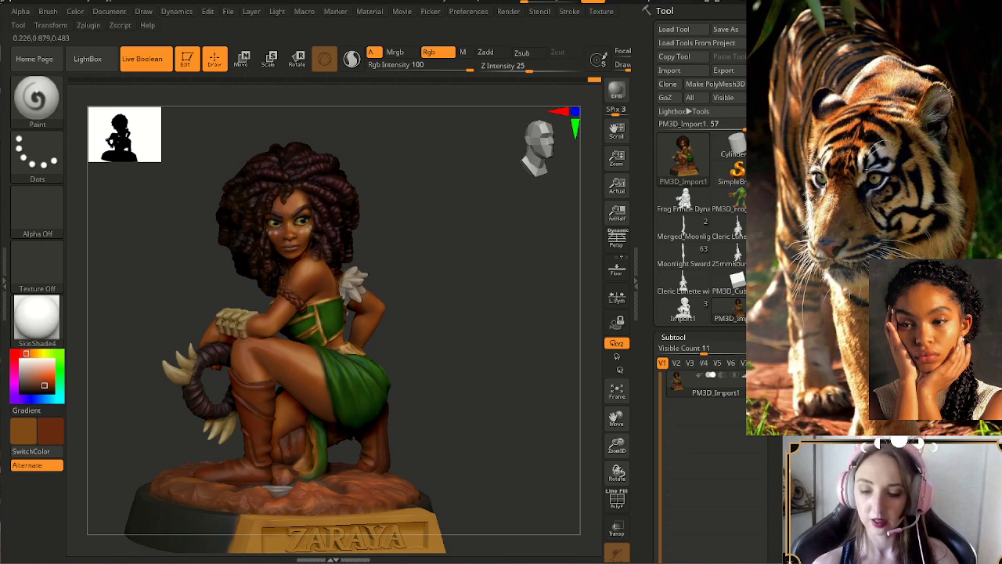
mouse_move(293, 479)
right_down()
mouse_move(303, 478)
mouse_move(275, 474)
mouse_move(304, 476)
right_up()
key(c)
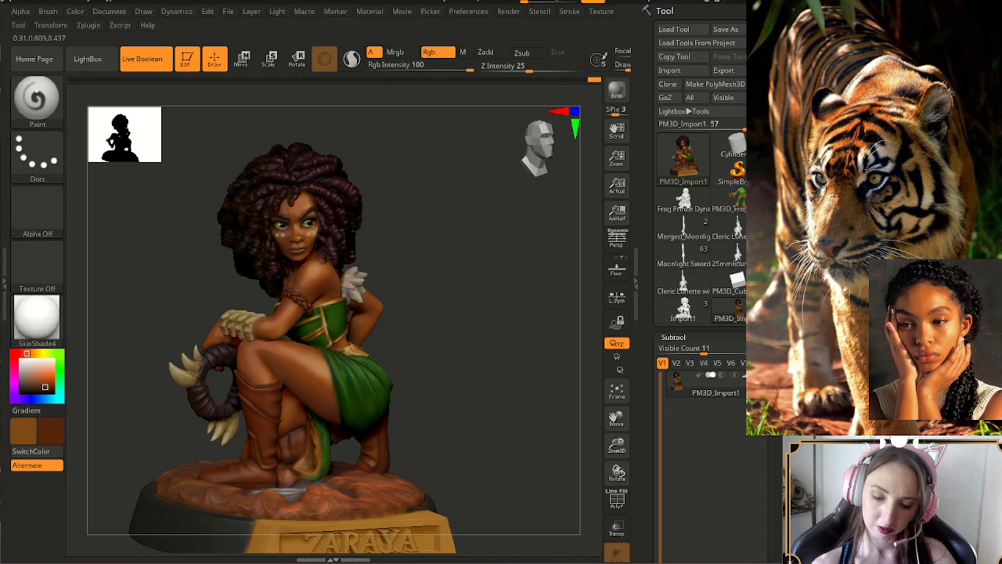
drag(501, 462, 453, 462)
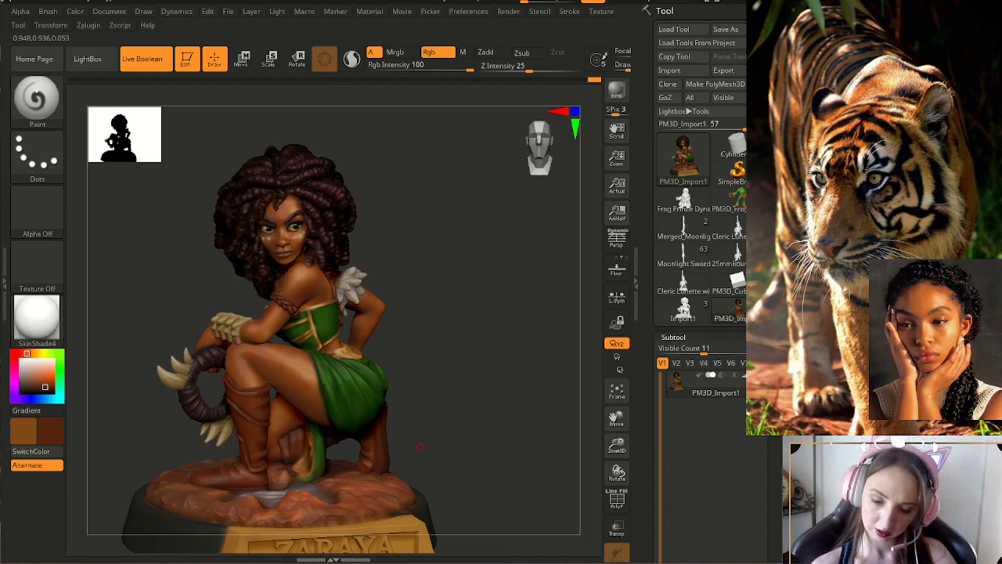
key(c)
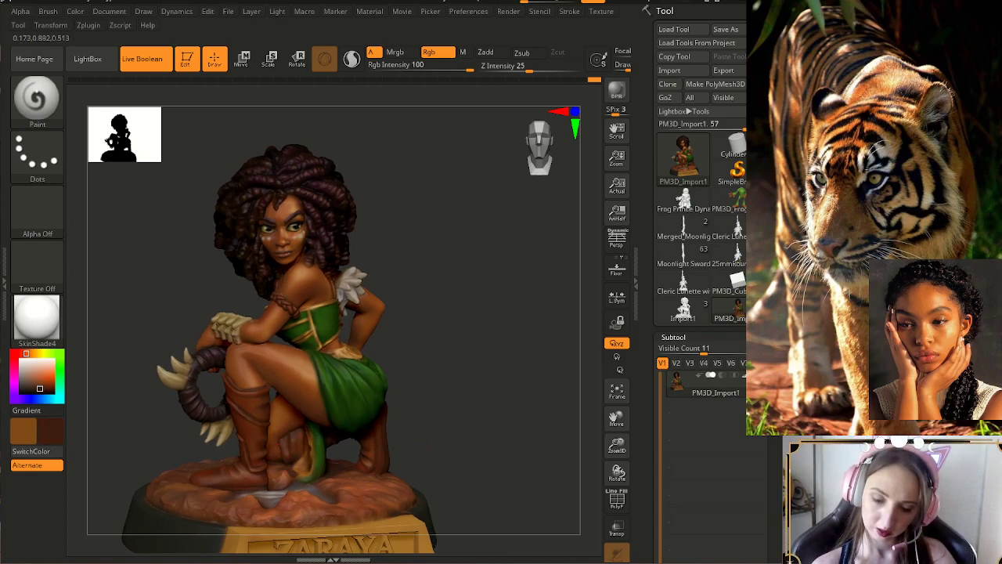
right_drag(313, 465, 396, 442)
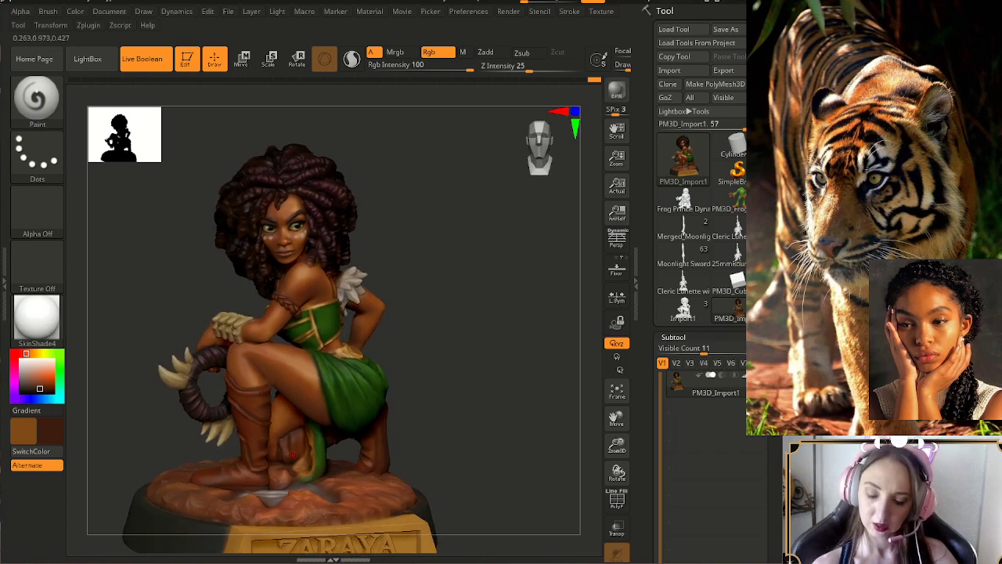
- Sample a bone tone from the figurine and darken the paint colour to RGB 82, 64, 31
drag(458, 469, 501, 470)
drag(616, 445, 583, 460)
mouse_move(499, 406)
mouse_down()
mouse_move(474, 407)
mouse_move(504, 407)
mouse_up()
right_drag(448, 414, 346, 384)
key(c)
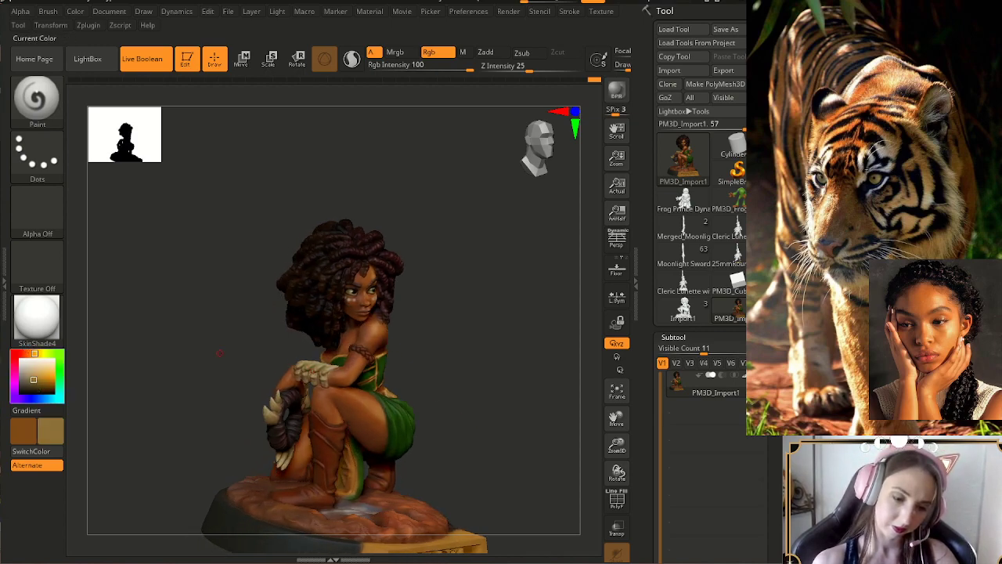
drag(33, 384, 35, 385)
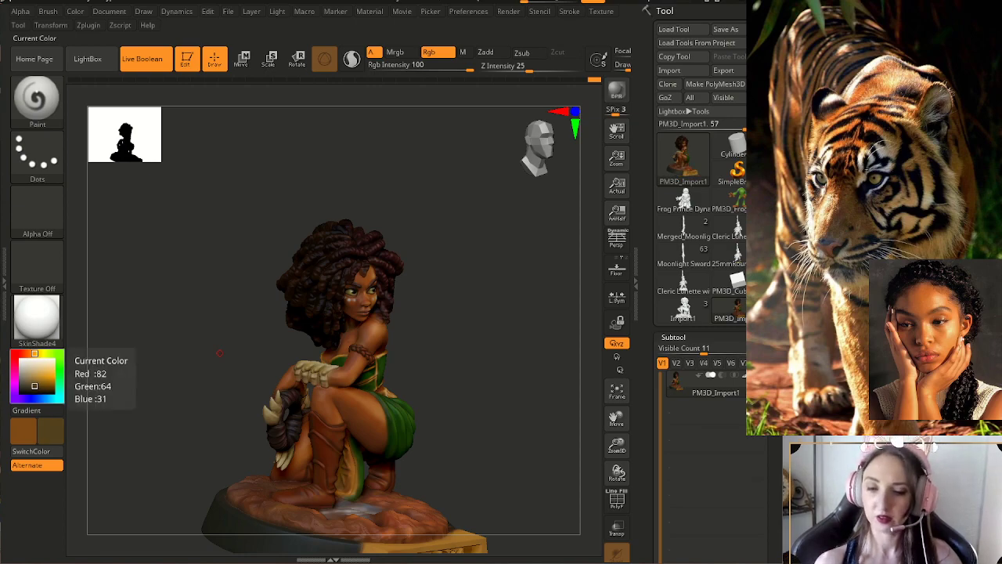
- Shade the gaps of the bone bracer on the forearm with the dark olive-brown, working around its outer side
drag(616, 447, 615, 509)
drag(204, 309, 418, 297)
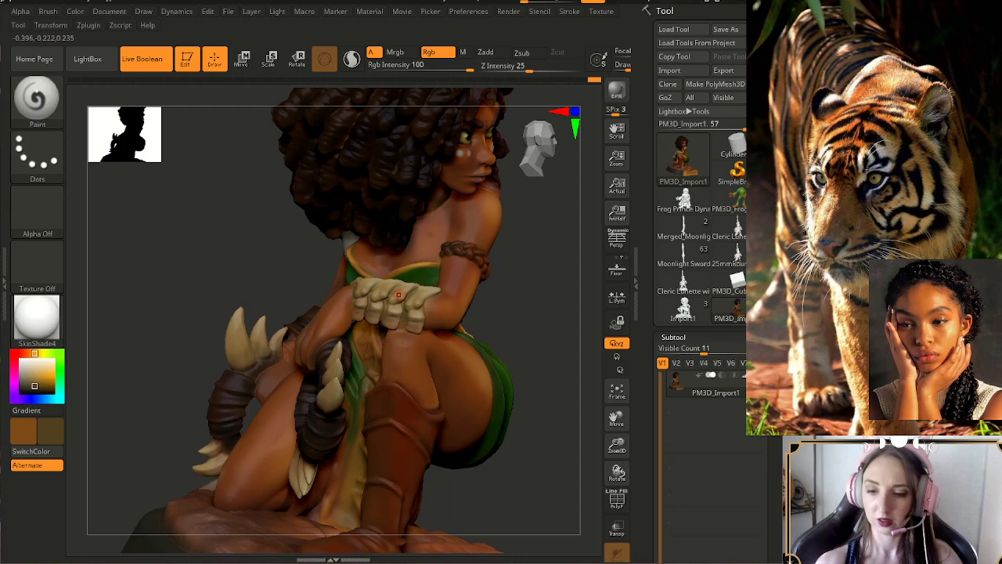
drag(514, 324, 454, 324)
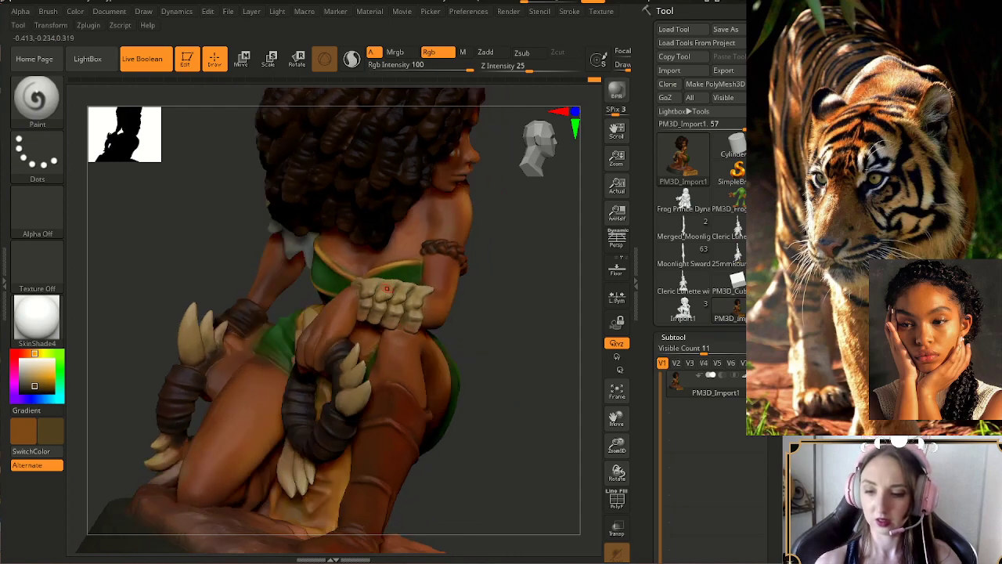
drag(517, 329, 454, 330)
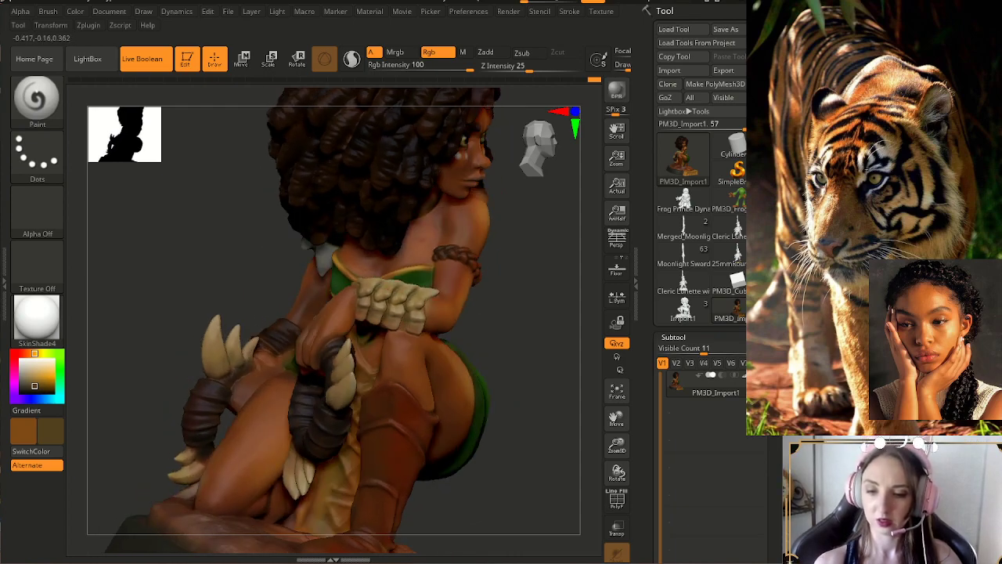
drag(517, 332, 575, 322)
right_drag(362, 285, 328, 285)
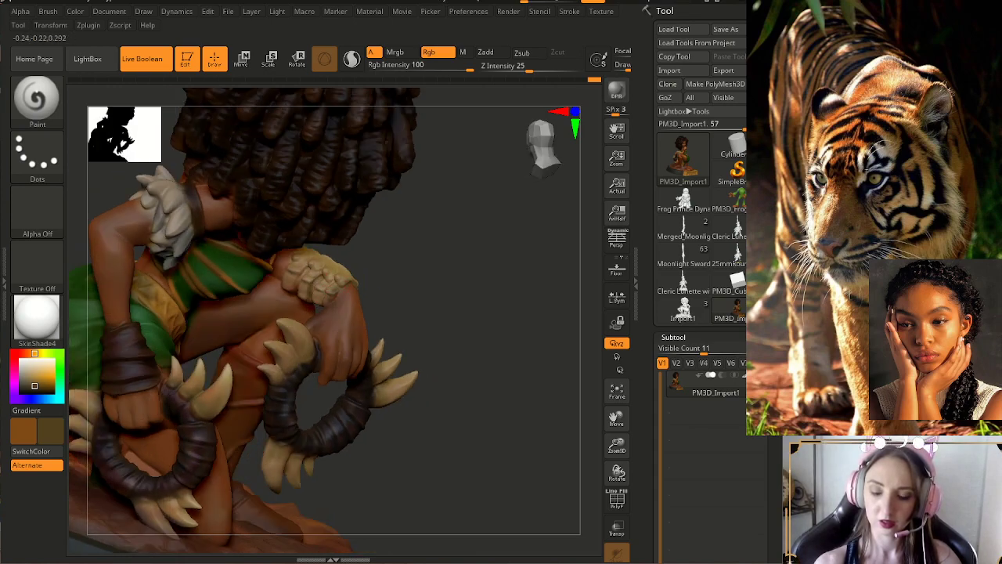
mouse_move(329, 285)
right_down()
mouse_move(302, 285)
mouse_move(332, 285)
right_up()
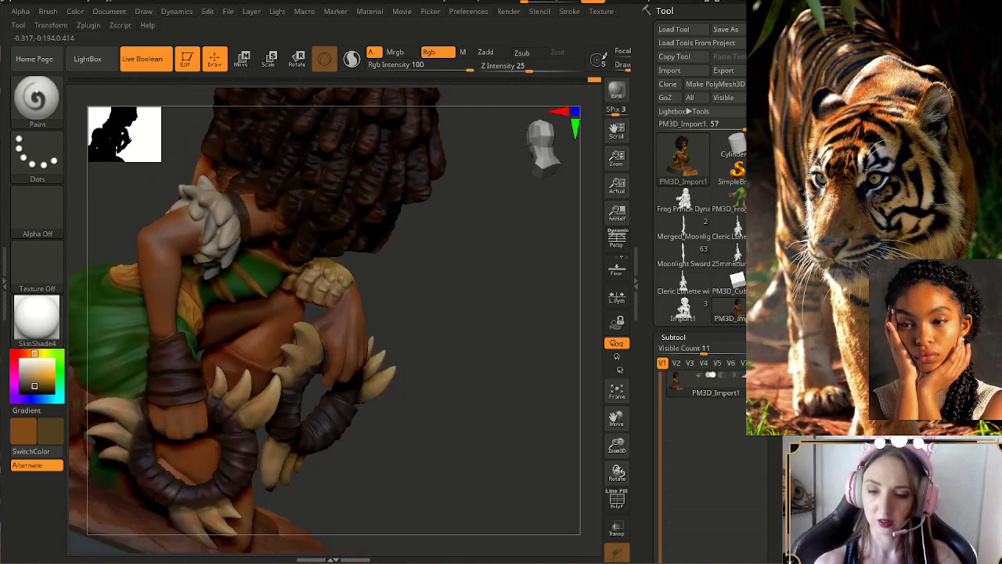
- Continue shading the crevices of the bone bracer from the front and from above
right_drag(381, 306, 309, 374)
right_drag(323, 301, 371, 335)
right_drag(375, 274, 389, 294)
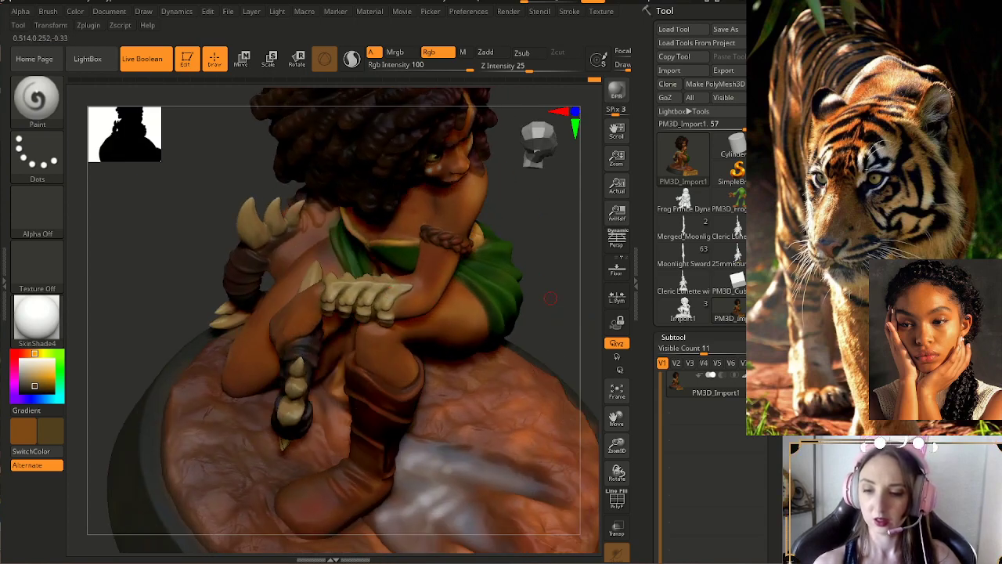
right_drag(553, 296, 496, 339)
right_drag(345, 477, 361, 525)
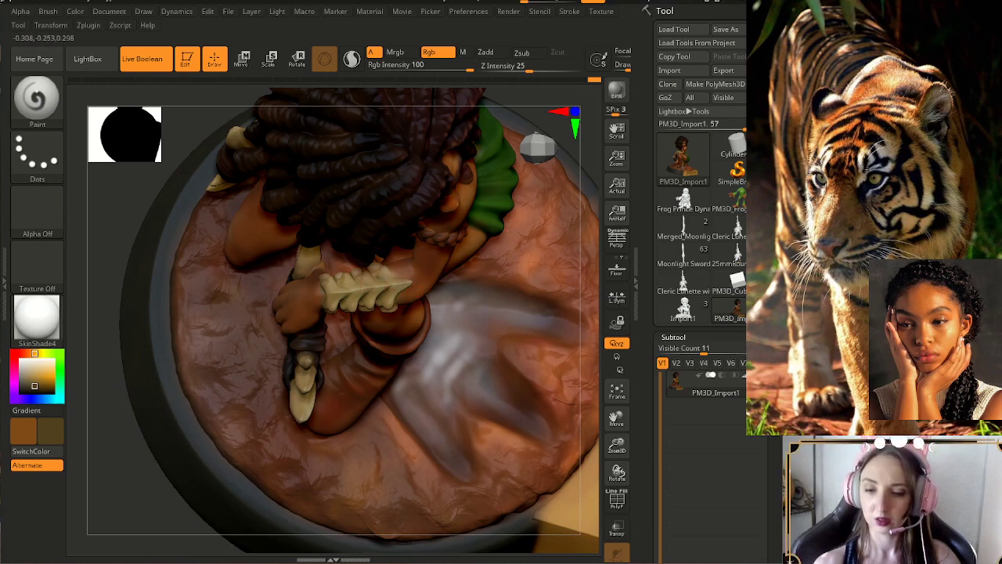
drag(548, 541, 462, 371)
drag(313, 376, 290, 374)
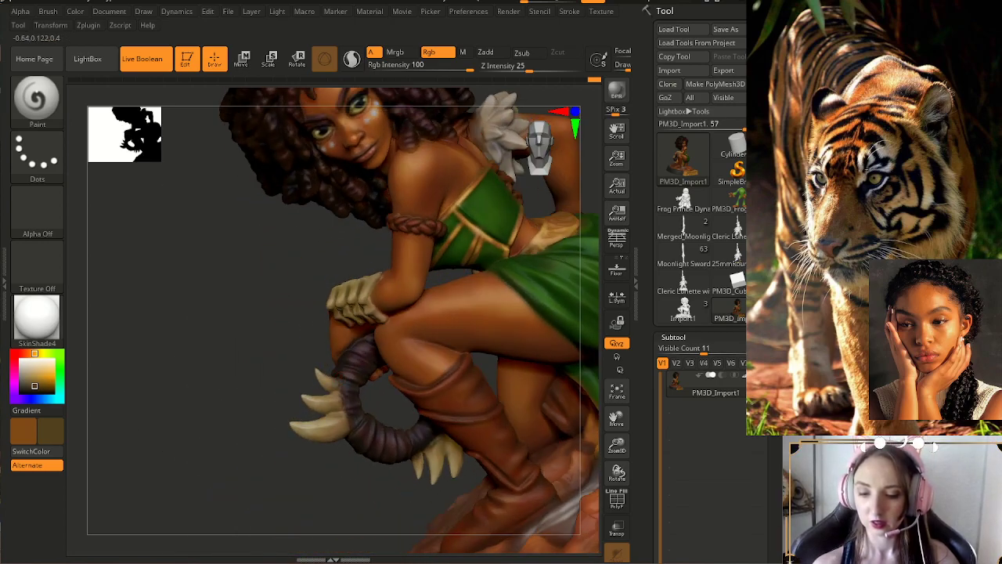
- Examine the shaded bone bracer and clawed rings up close from several sides, ending with the whole figurine
drag(344, 450, 332, 482)
key(s)
click(337, 420)
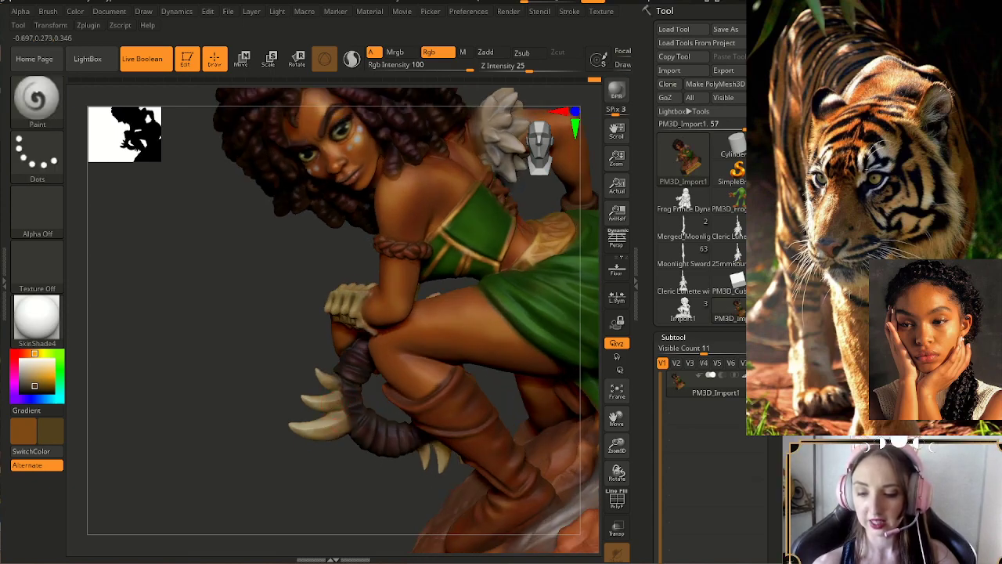
drag(336, 466, 356, 438)
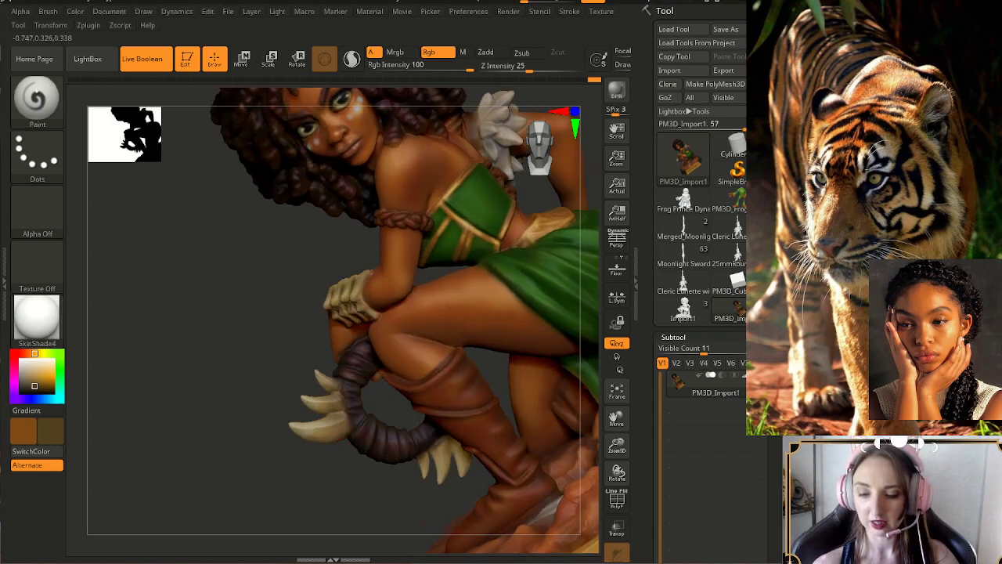
drag(327, 478, 345, 419)
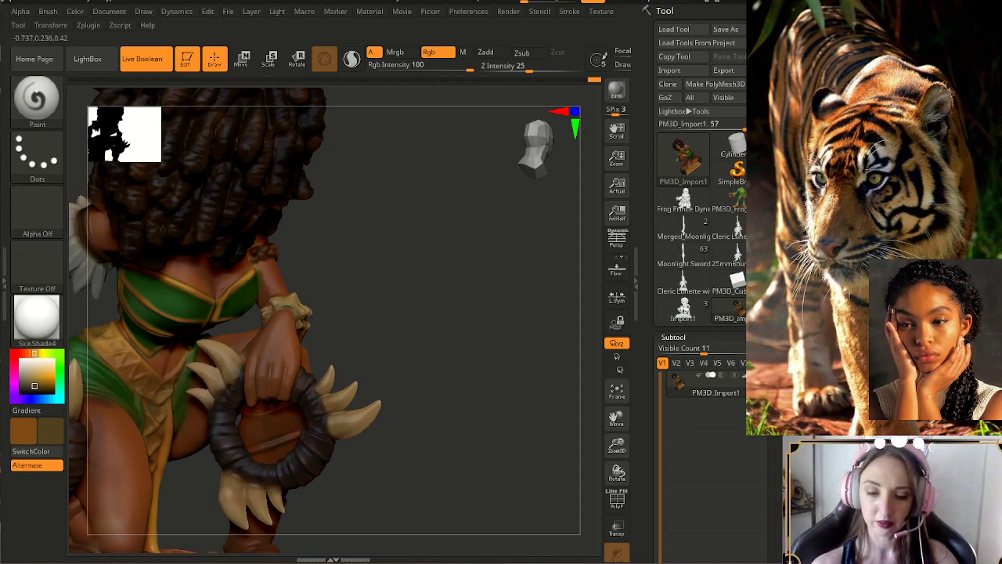
drag(392, 454, 435, 450)
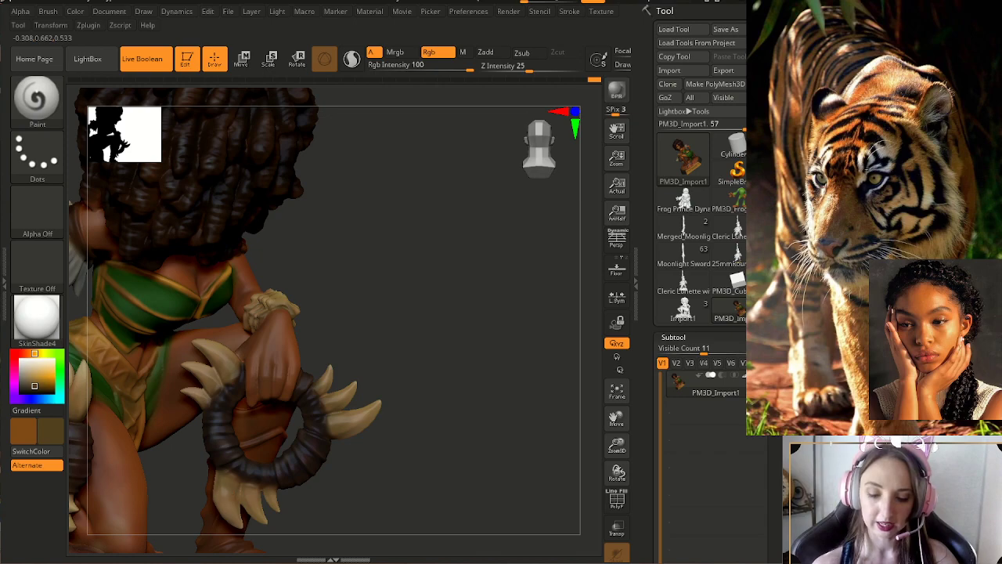
drag(348, 495, 297, 497)
drag(384, 490, 279, 493)
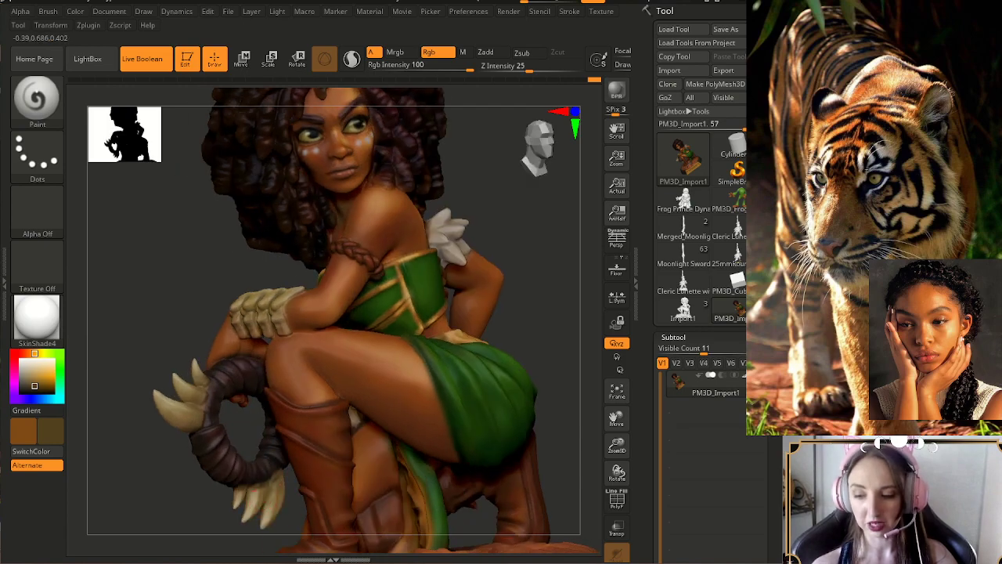
ctrl+right_drag(336, 490, 297, 376)
drag(586, 485, 529, 426)
mouse_move(529, 426)
mouse_down()
mouse_move(551, 429)
mouse_move(533, 435)
mouse_up()
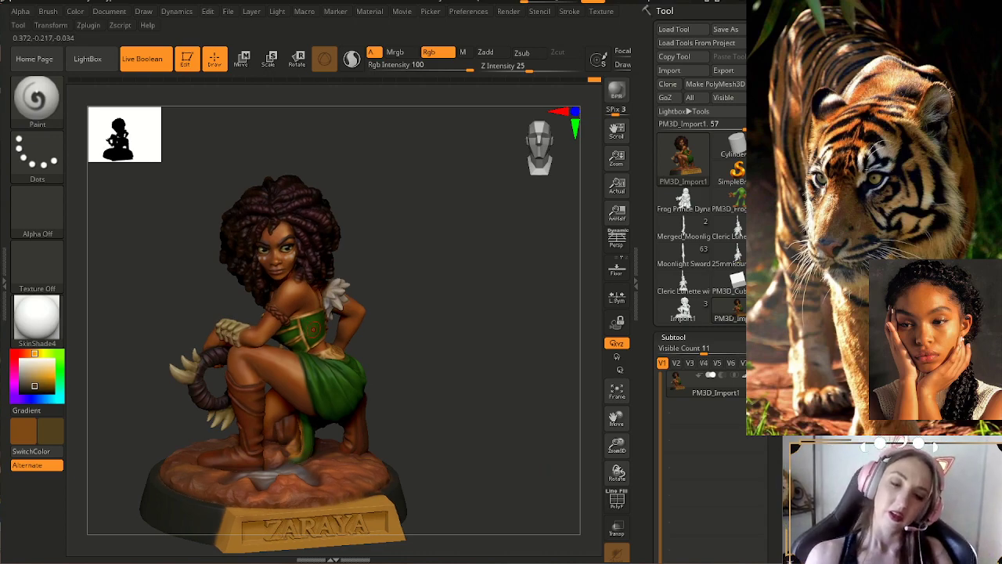
- Inspect the painted figurine all the way around, including its back, claw rings and the underside of the base
key(c)
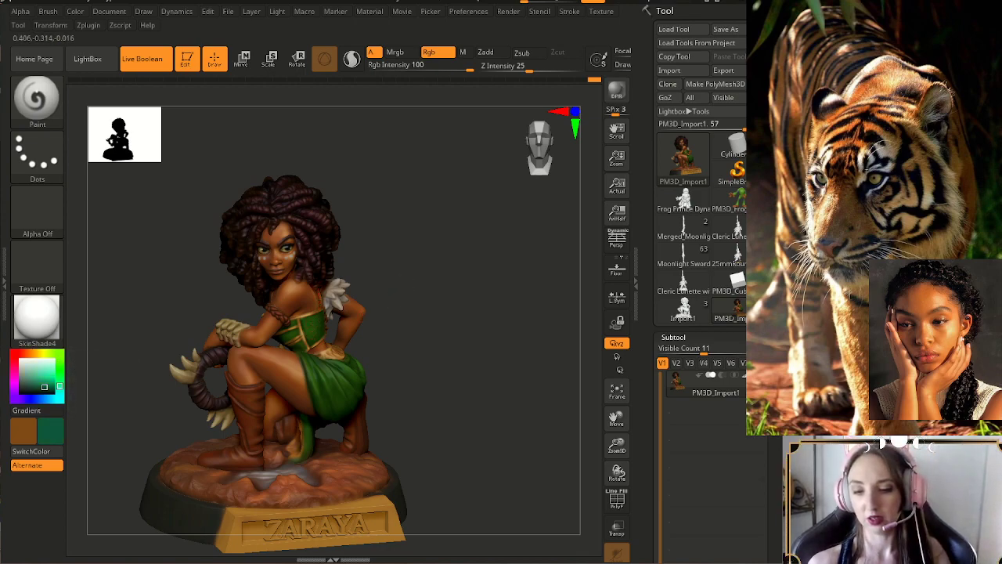
right_drag(374, 326, 284, 328)
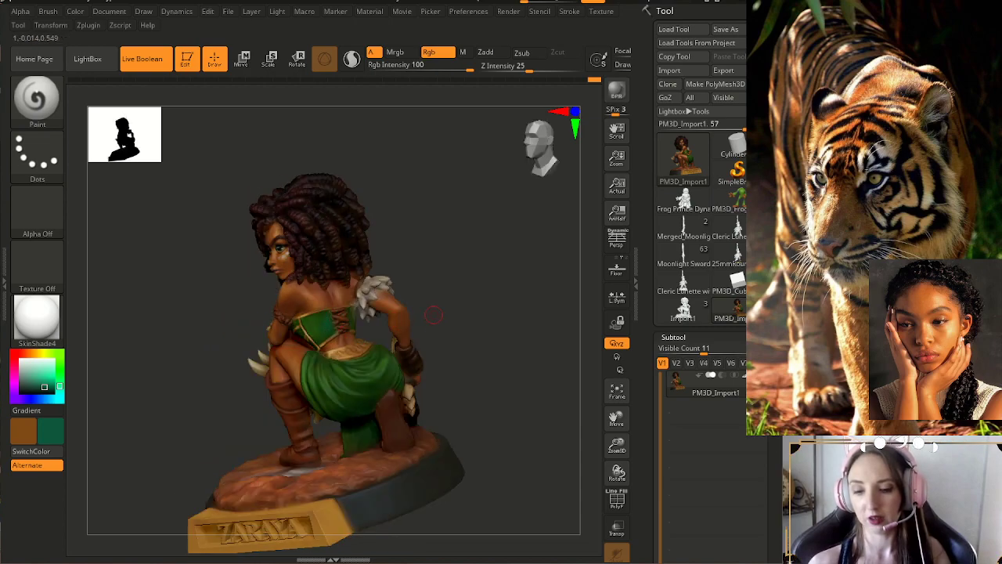
drag(433, 315, 411, 317)
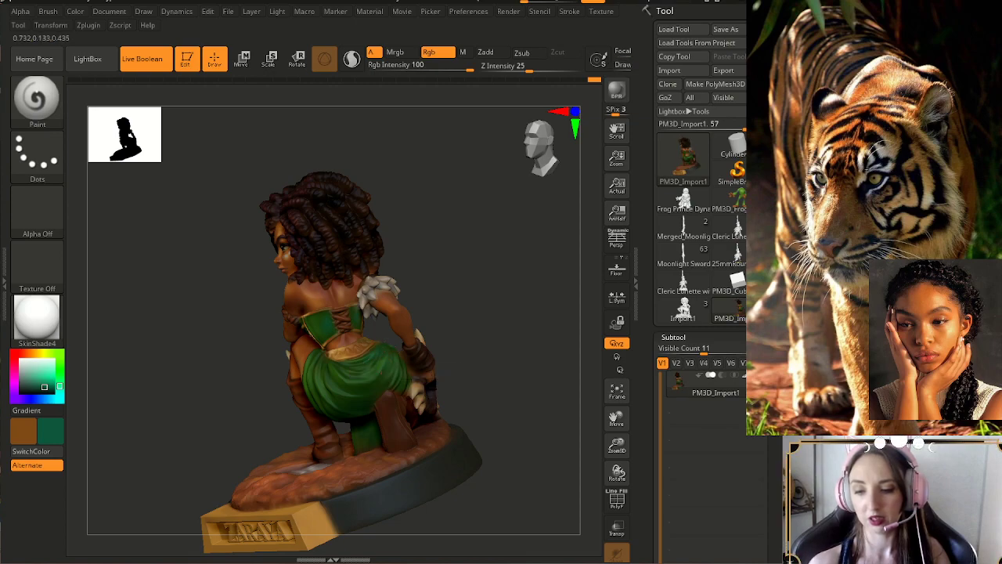
drag(448, 353, 473, 356)
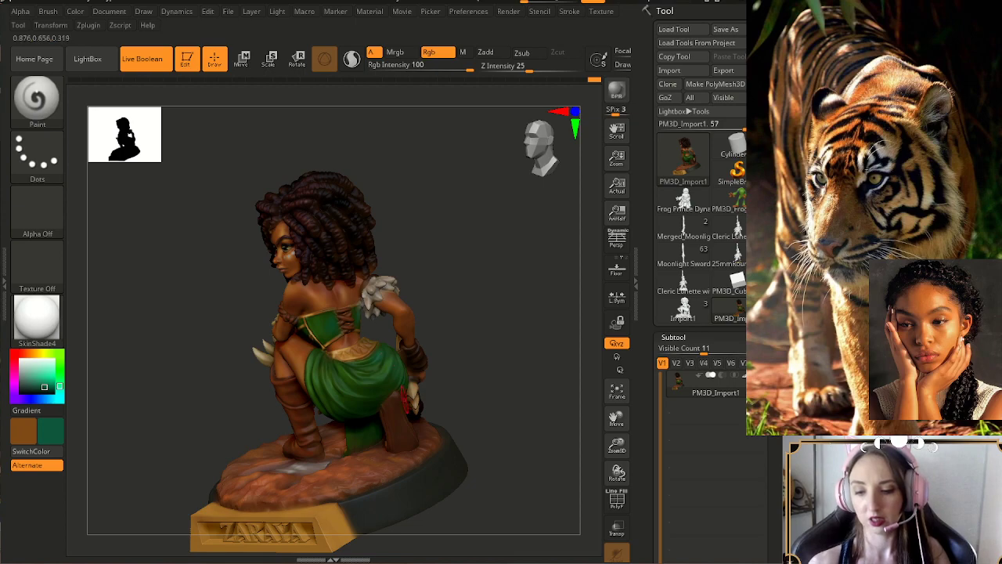
mouse_move(472, 356)
mouse_down()
mouse_move(501, 352)
mouse_move(442, 337)
mouse_move(360, 274)
mouse_up()
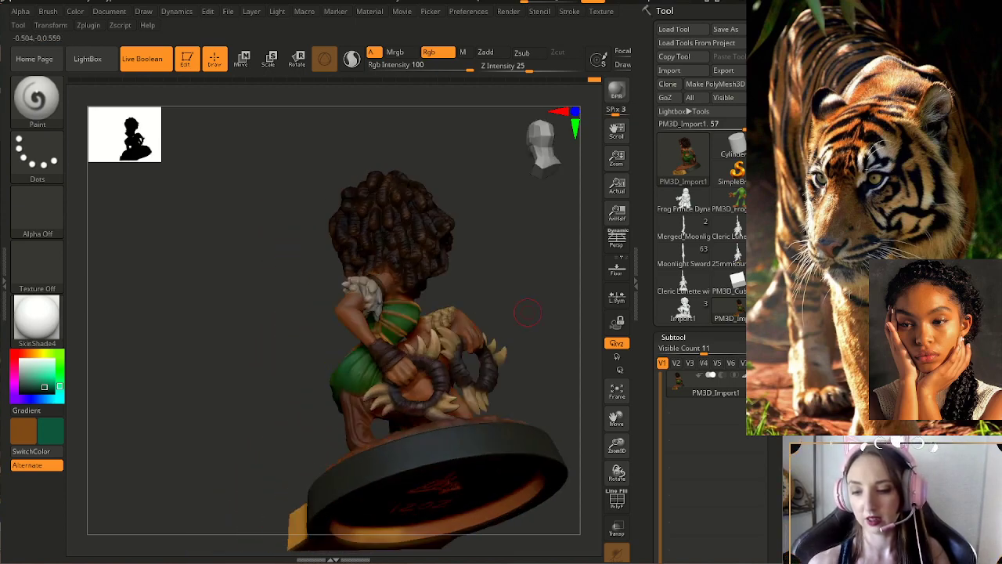
drag(519, 314, 523, 346)
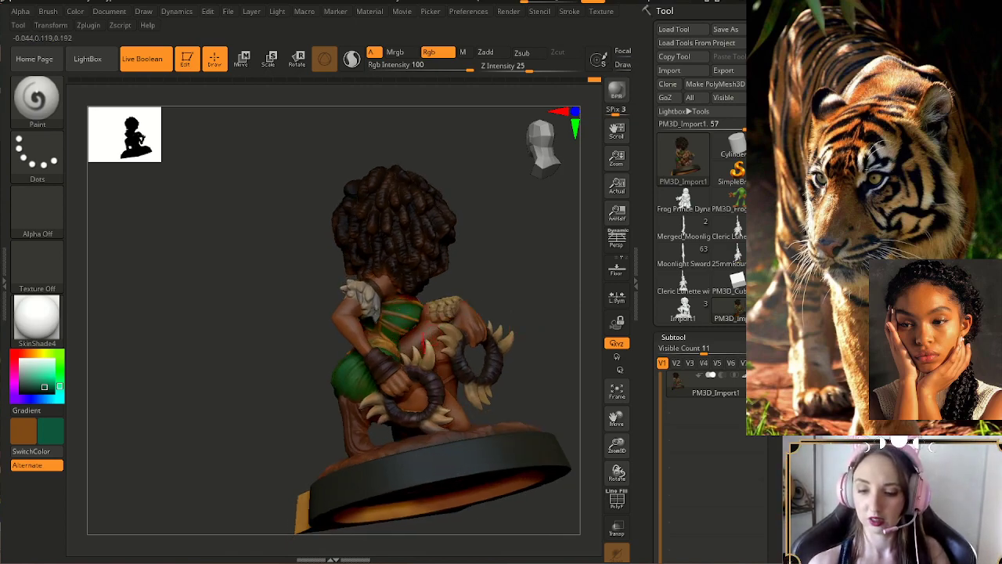
drag(401, 334, 361, 395)
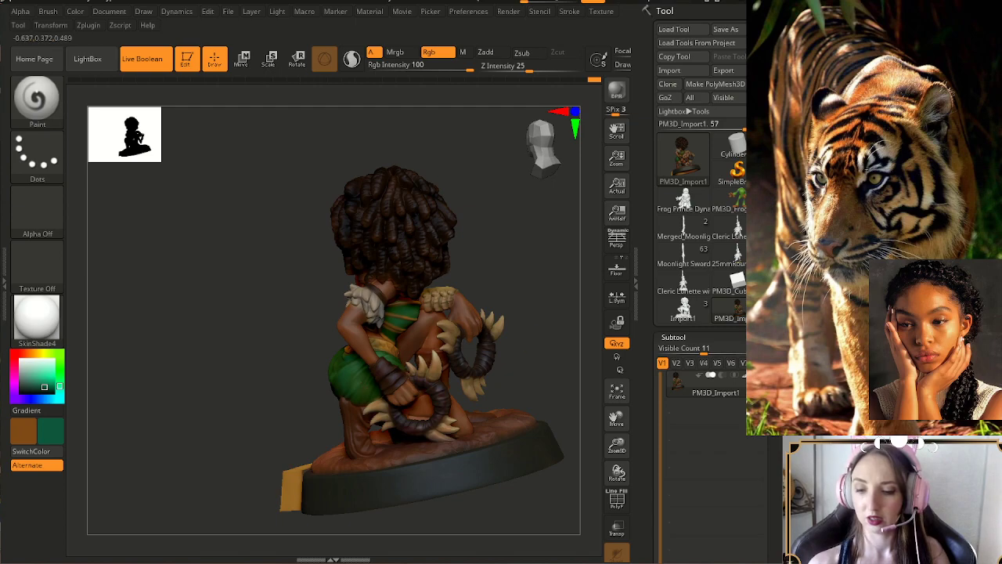
right_drag(415, 365, 362, 383)
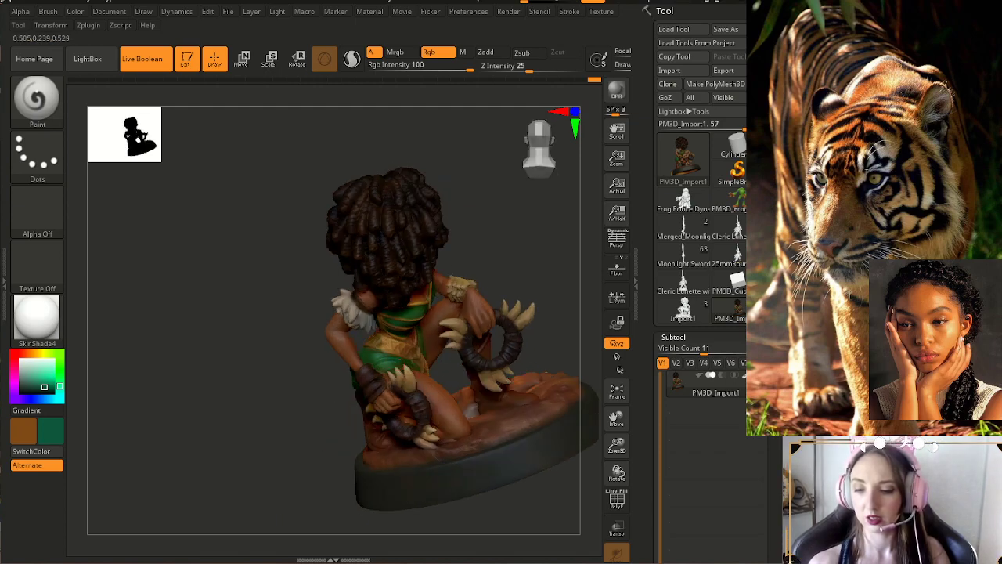
right_drag(458, 329, 440, 355)
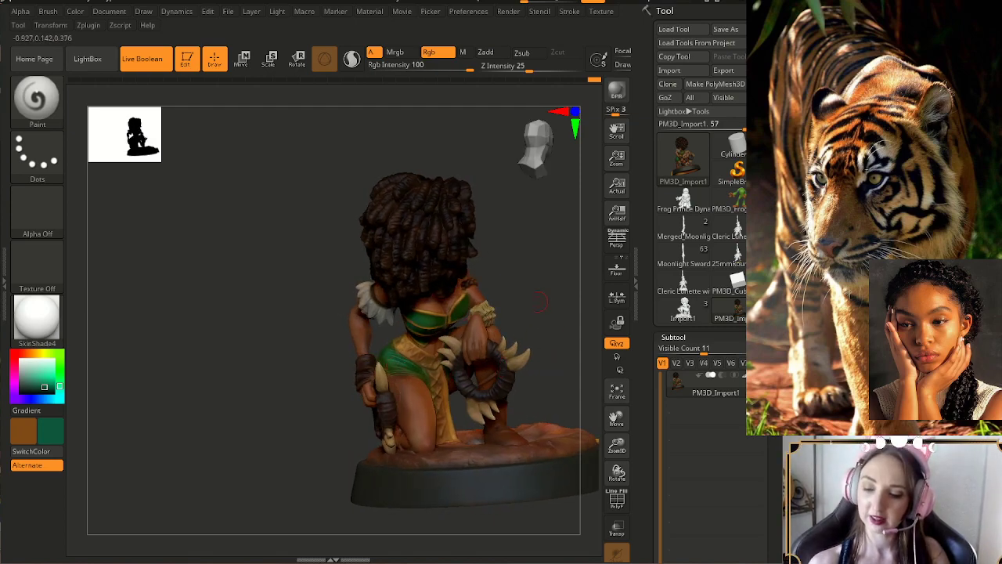
right_drag(450, 357, 357, 382)
right_drag(493, 369, 510, 363)
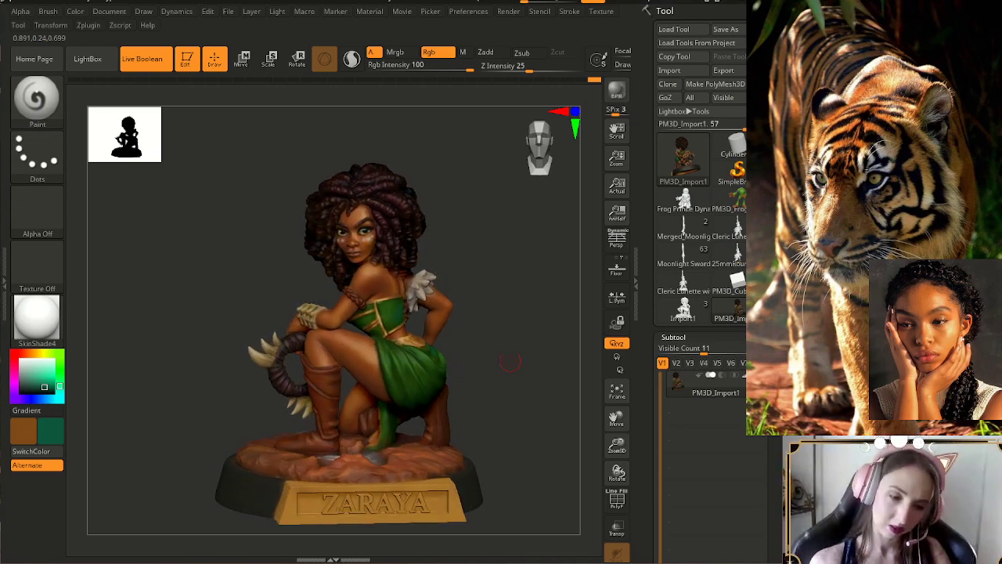
- Sample a green from the figurine and shift the paint colour to a lighter yellow-olive
key(c)
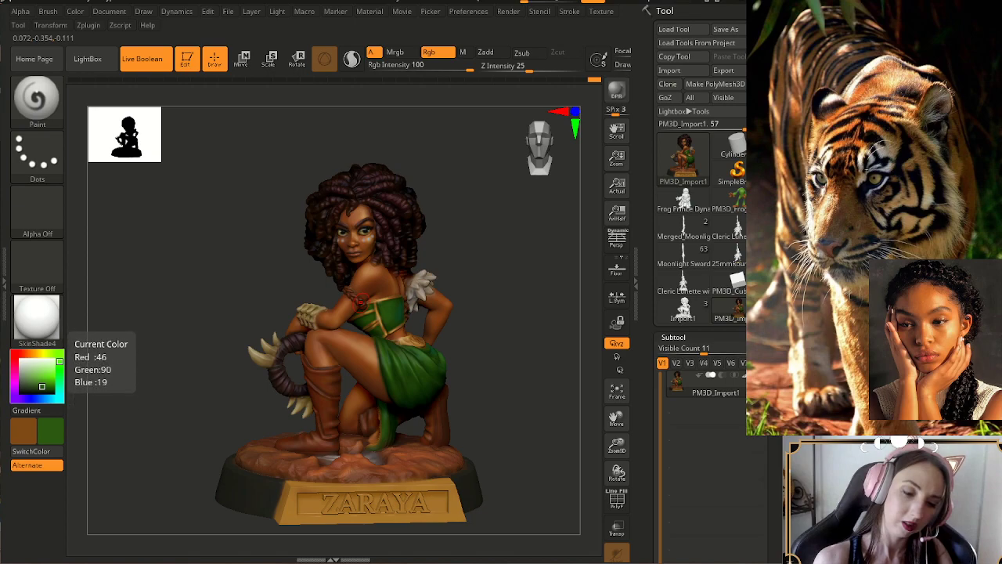
drag(42, 386, 39, 381)
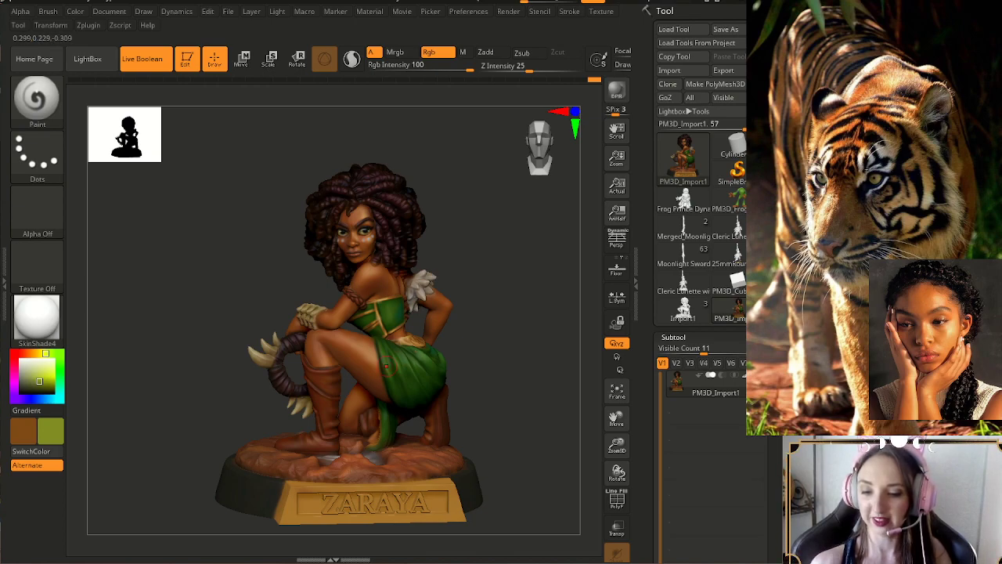
right_drag(386, 366, 391, 364)
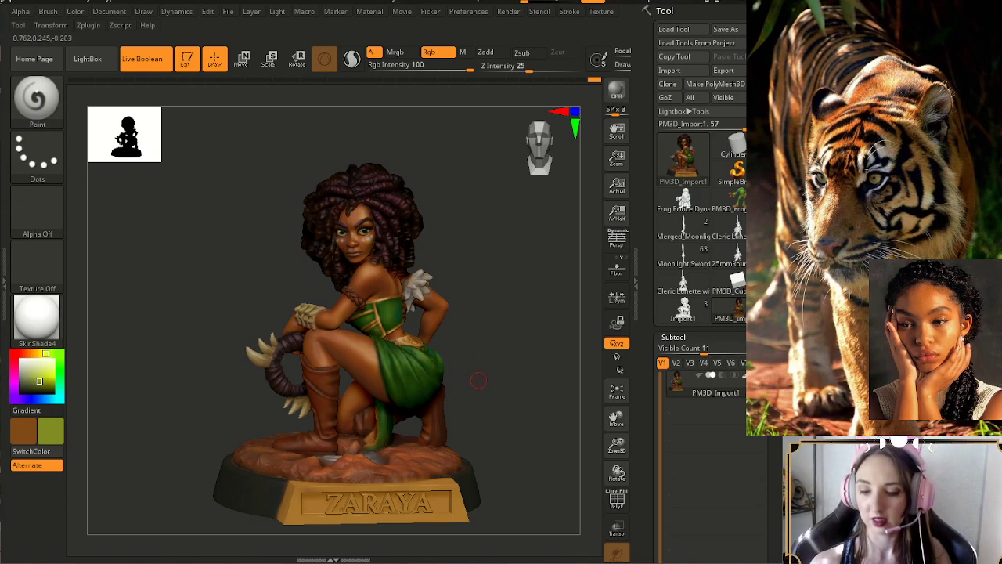
drag(478, 380, 469, 380)
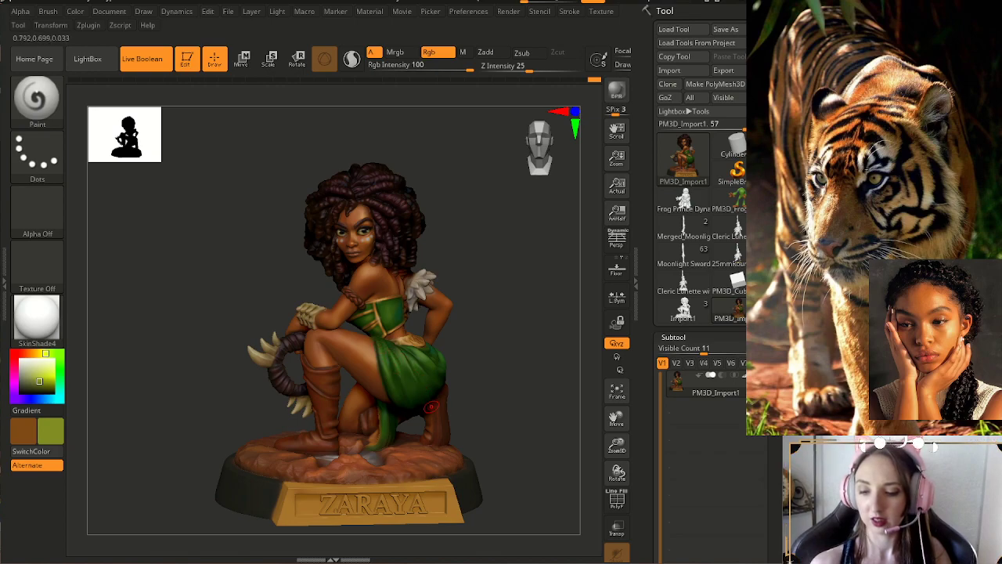
mouse_move(475, 398)
mouse_down()
mouse_move(508, 397)
mouse_move(487, 405)
mouse_up()
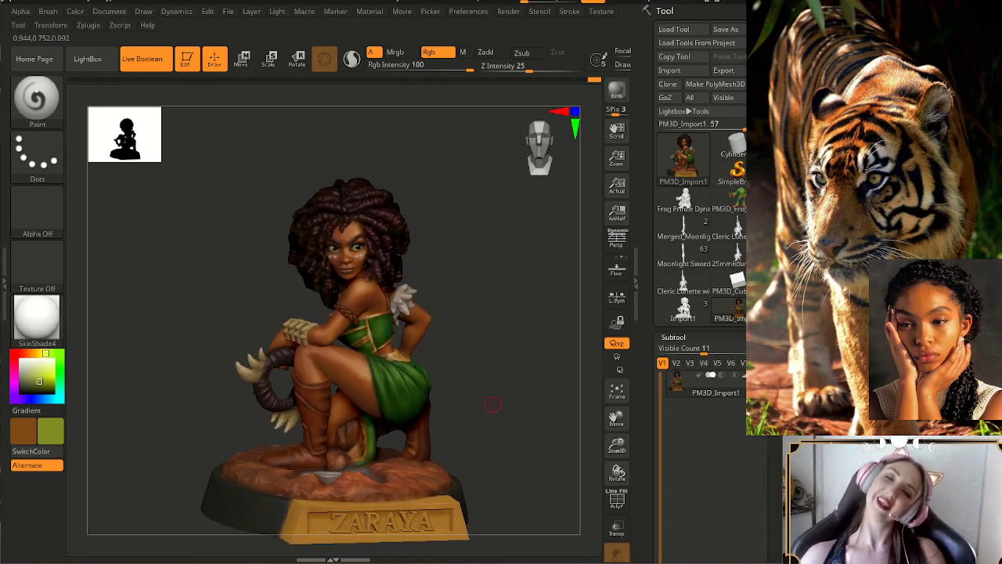
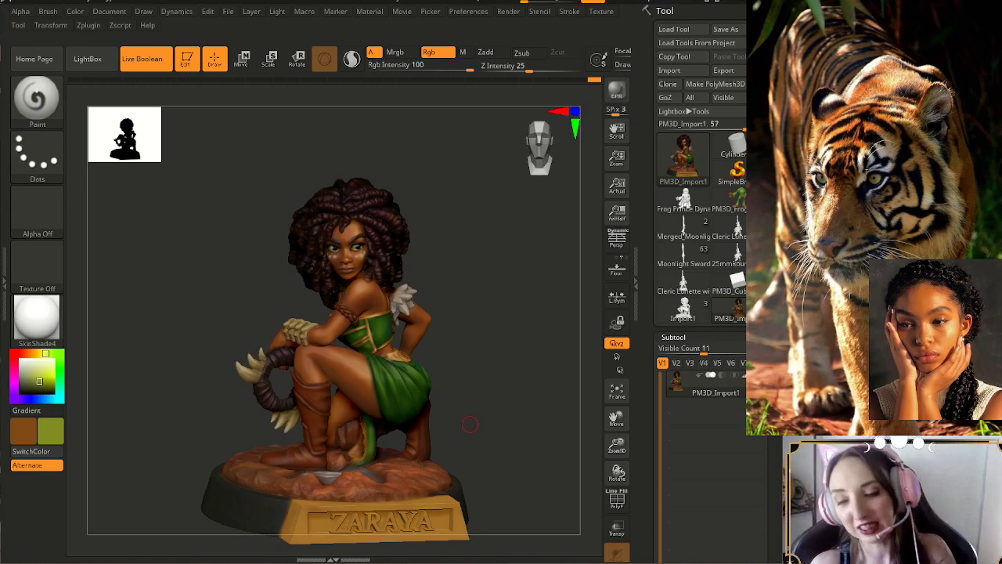
drag(490, 317, 493, 326)
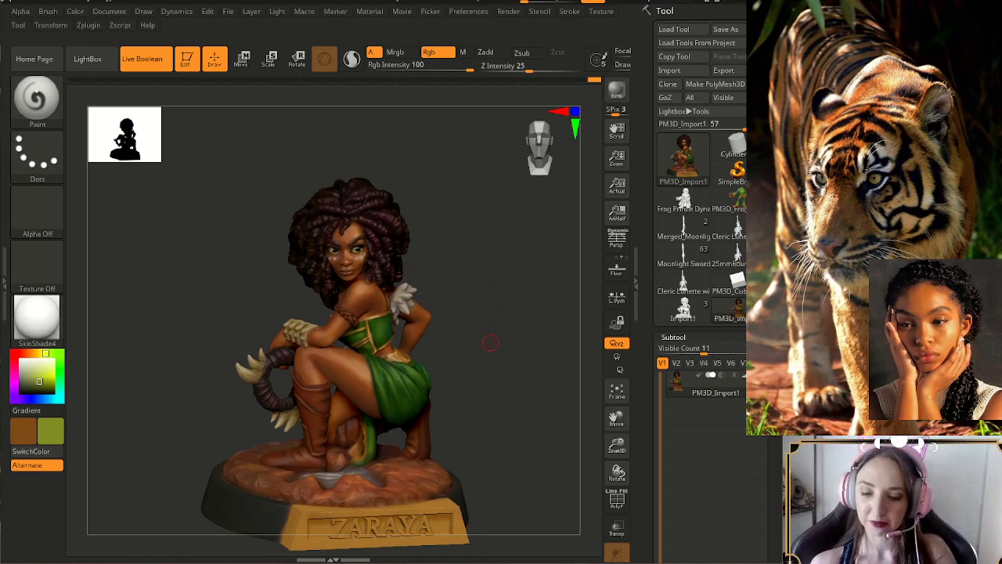
drag(491, 361, 485, 384)
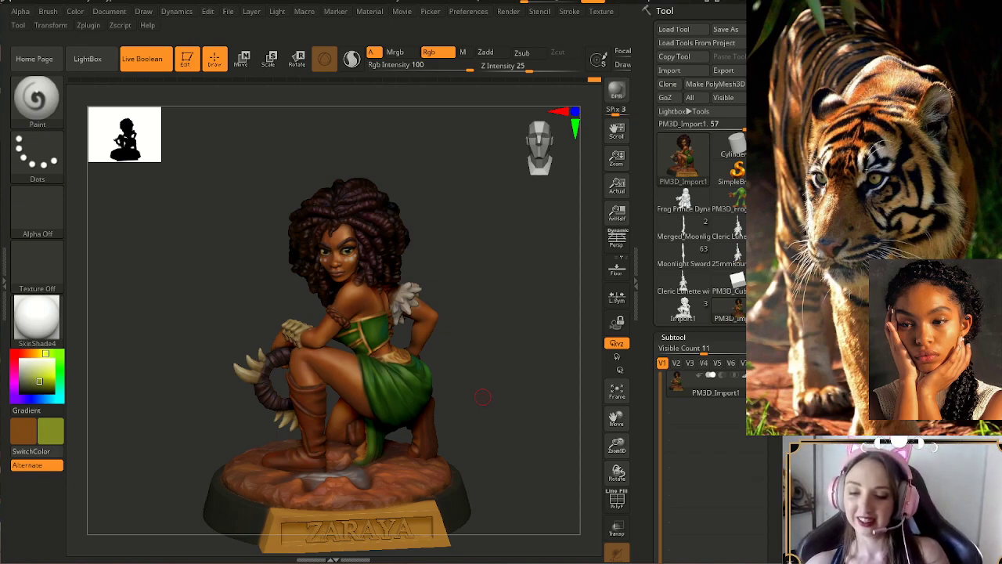
drag(537, 454, 524, 456)
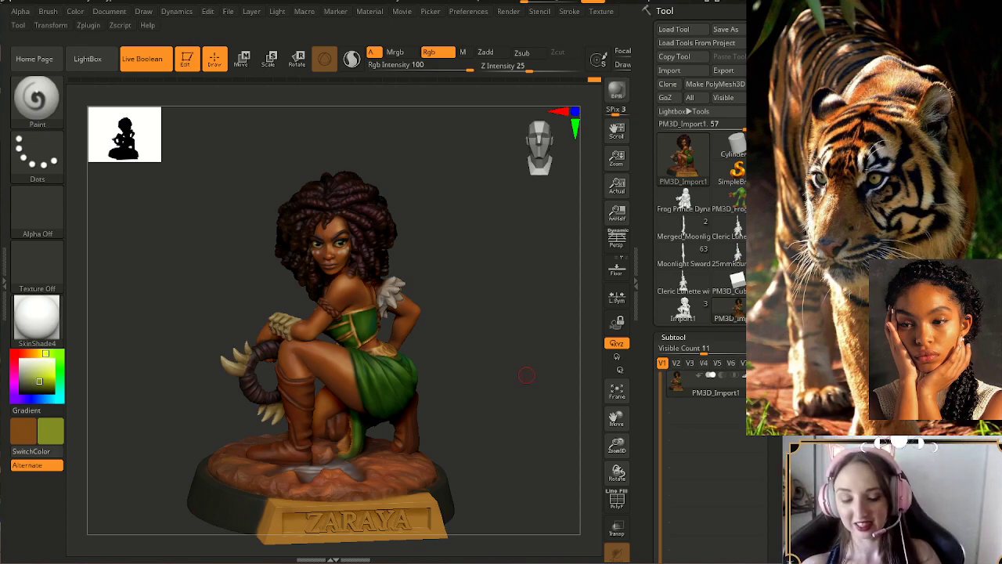
- Sample a reddish-brown skin tone and touch up the forearm along the edge of the bone bracer
drag(536, 387, 582, 387)
drag(617, 445, 617, 473)
alt+drag(532, 408, 569, 463)
key(c)
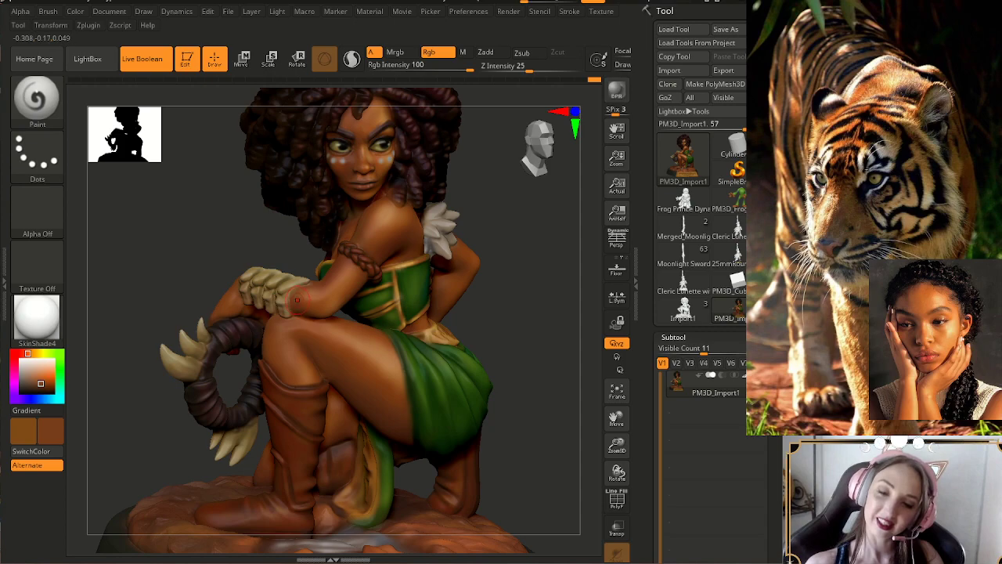
key(s)
drag(298, 296, 287, 297)
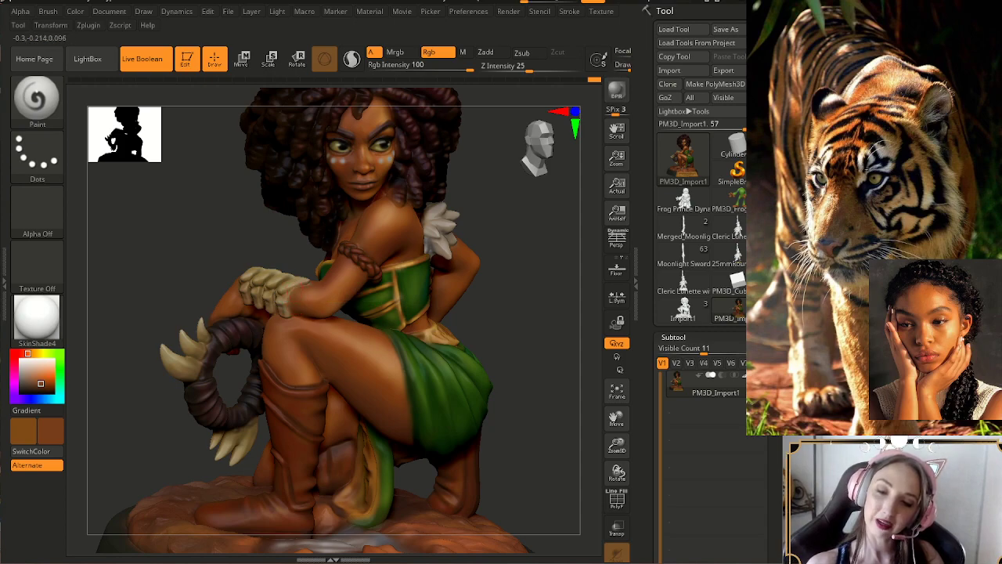
drag(501, 274, 530, 307)
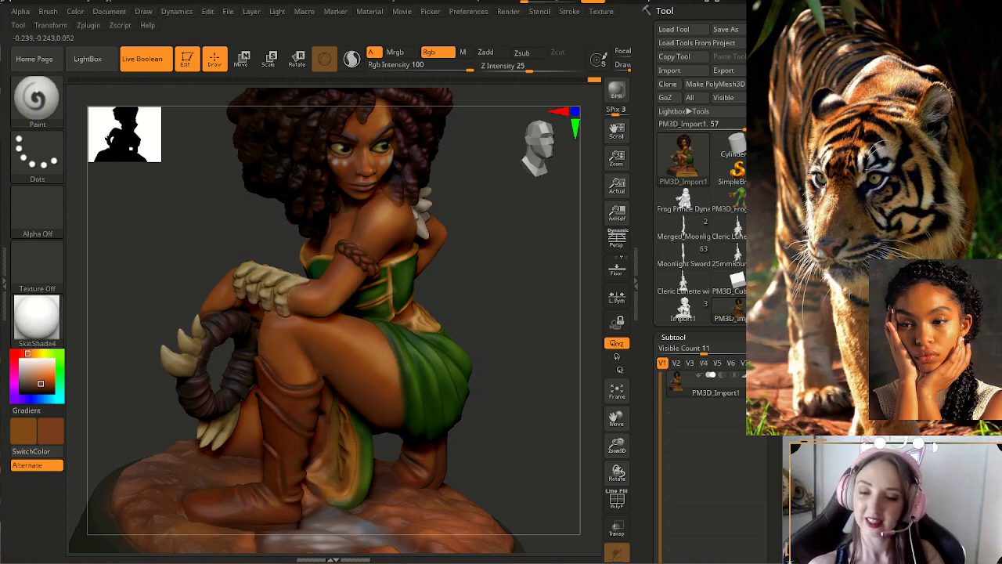
drag(514, 372, 483, 348)
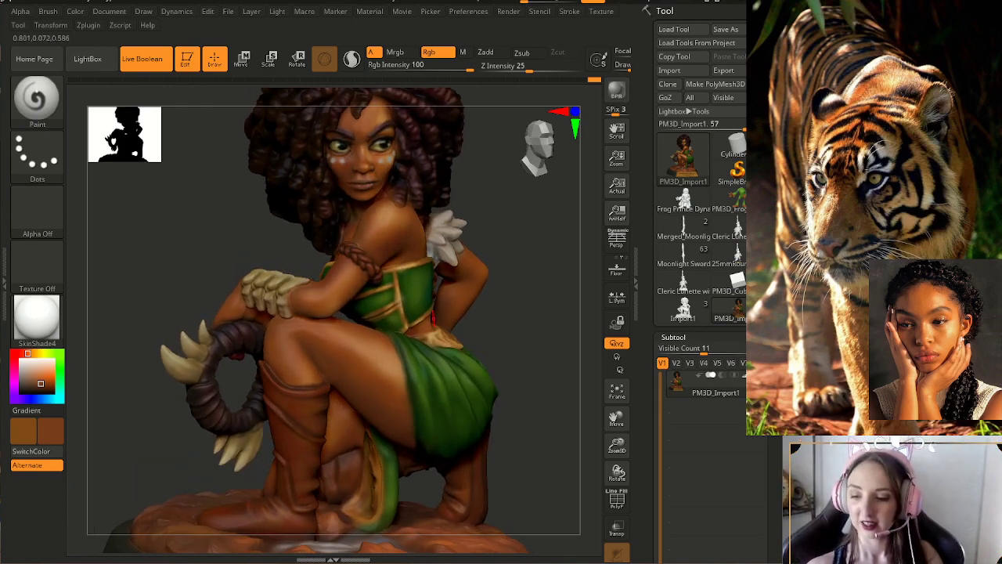
- Sample a dark brown and deepen the shading on the wrist just below the bone bracer
drag(617, 446, 546, 376)
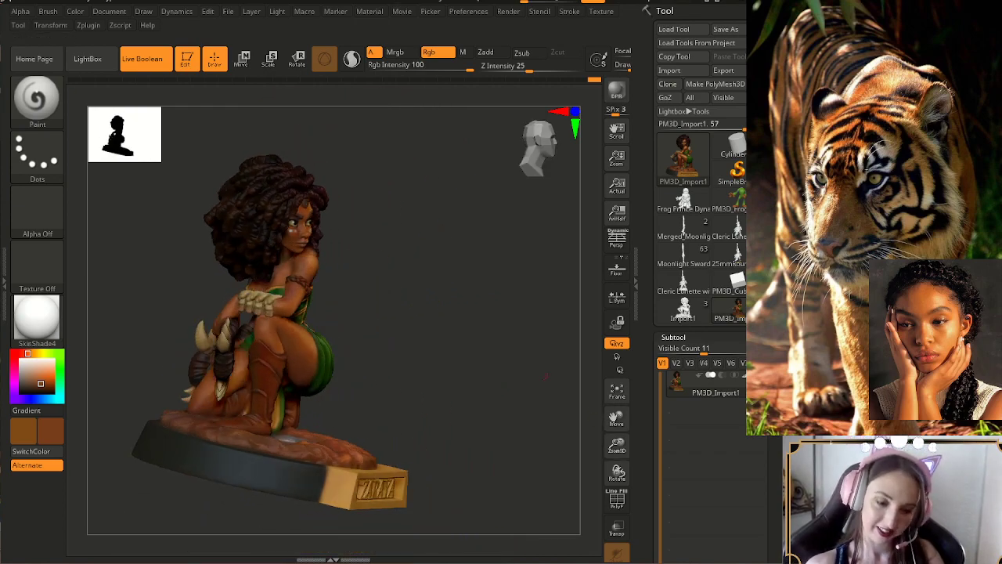
drag(439, 355, 392, 332)
key(c)
key(s)
drag(231, 316, 244, 315)
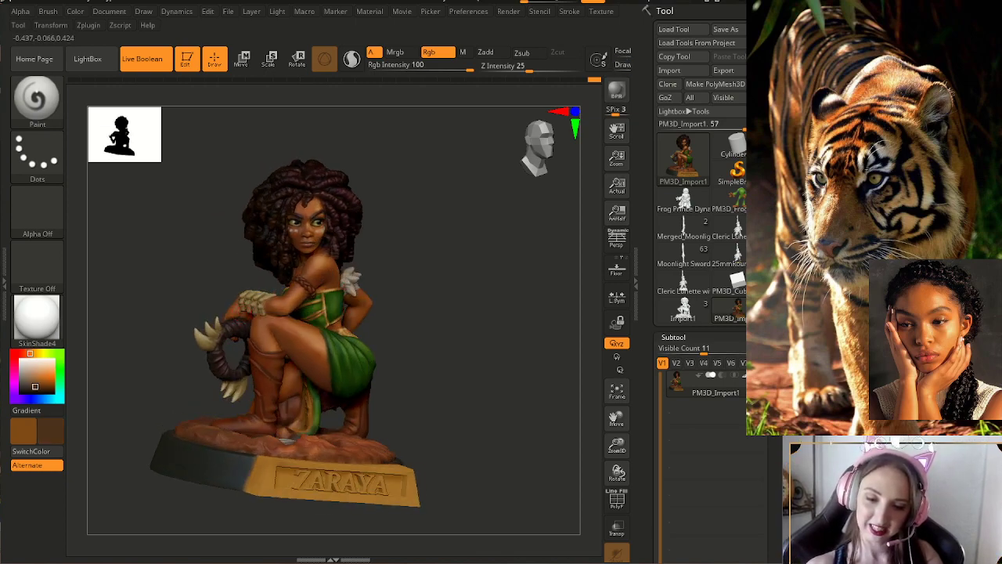
- Check the shading on the whole figurine from the front, the side and low angles beneath the base
drag(176, 368, 190, 335)
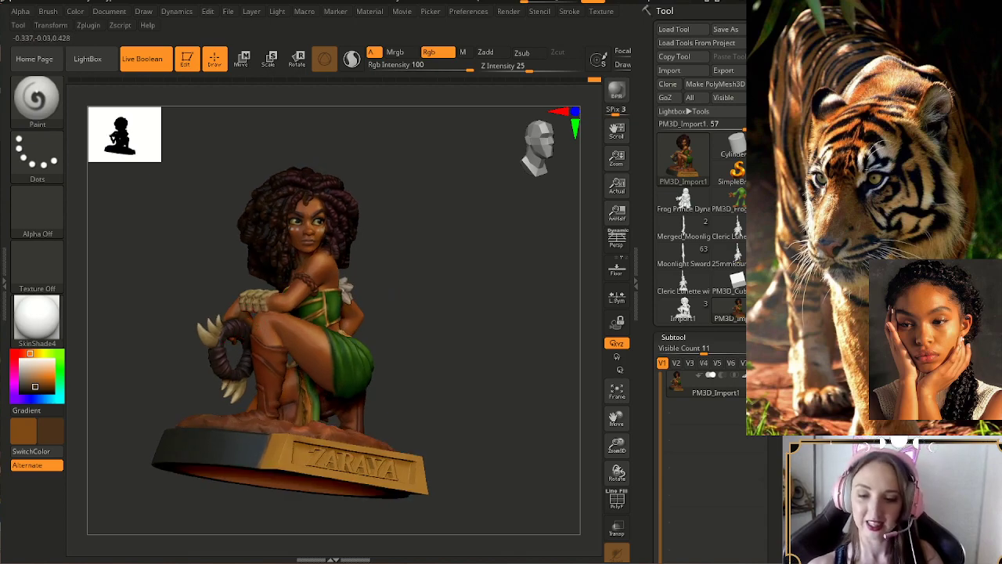
drag(407, 306, 397, 351)
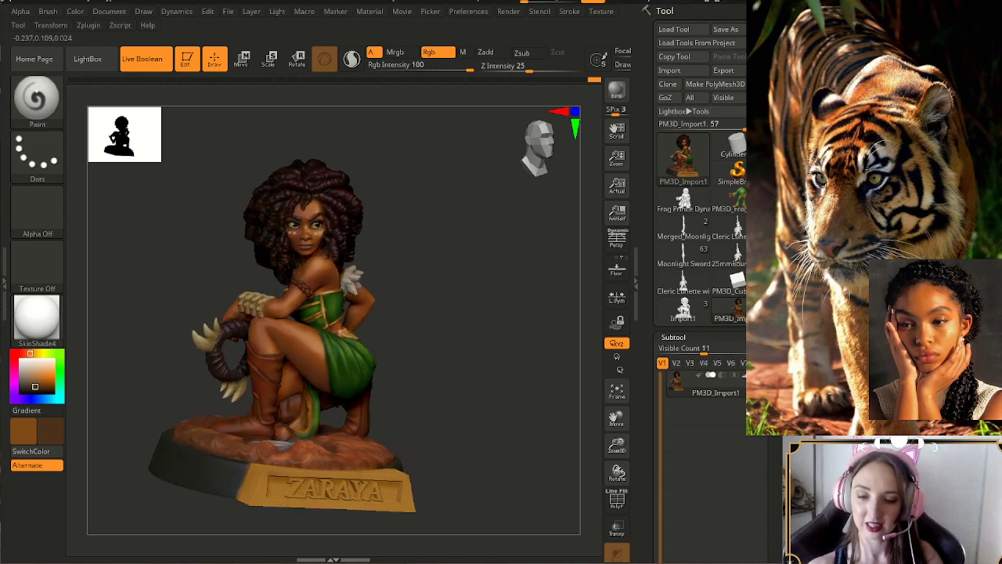
drag(310, 374, 313, 388)
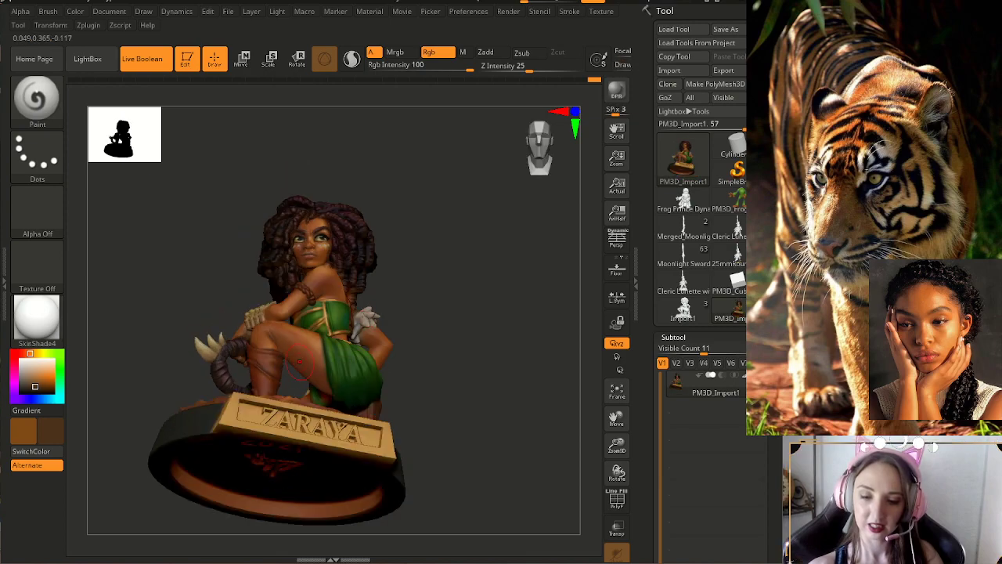
mouse_move(442, 333)
mouse_down()
mouse_move(457, 370)
mouse_move(522, 388)
mouse_up()
right_drag(326, 362, 296, 418)
drag(463, 367, 493, 353)
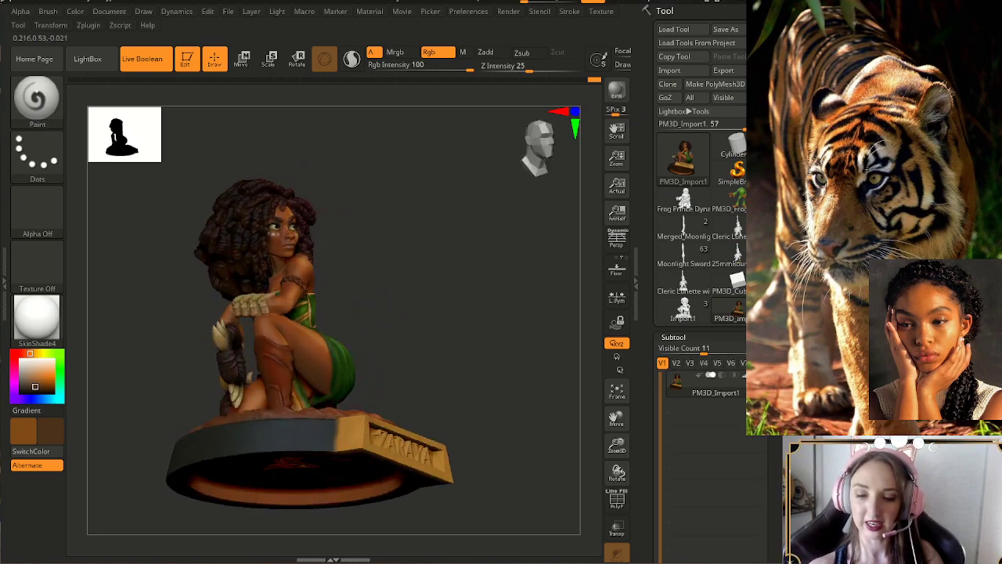
- Review the figurine's colours from the side, the back and above, and sample a reddish-brown skin tone from the kneeling leg
mouse_move(486, 356)
mouse_down()
mouse_move(424, 426)
mouse_move(531, 432)
mouse_up()
key(s)
drag(343, 349, 336, 349)
drag(406, 368, 382, 387)
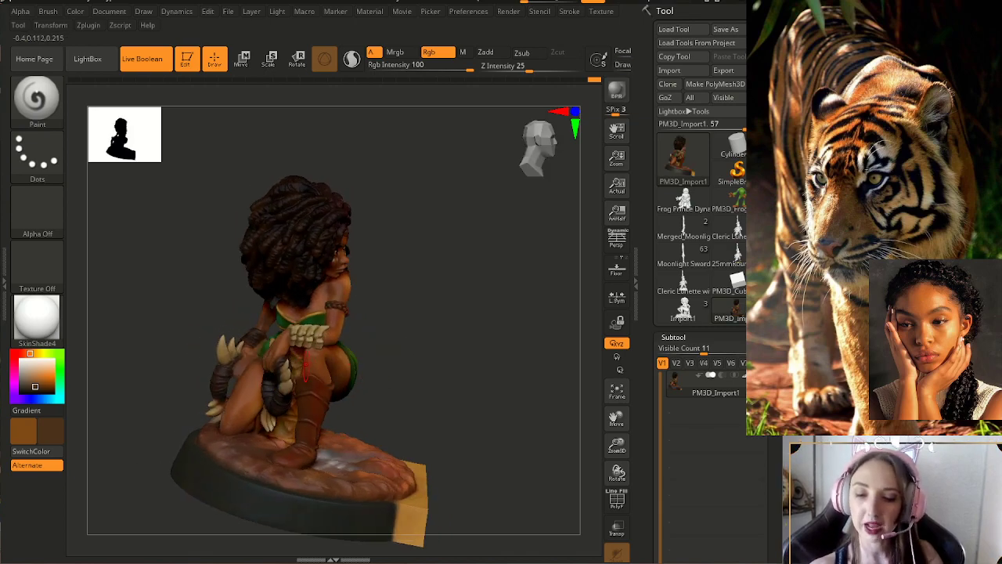
drag(423, 407, 526, 385)
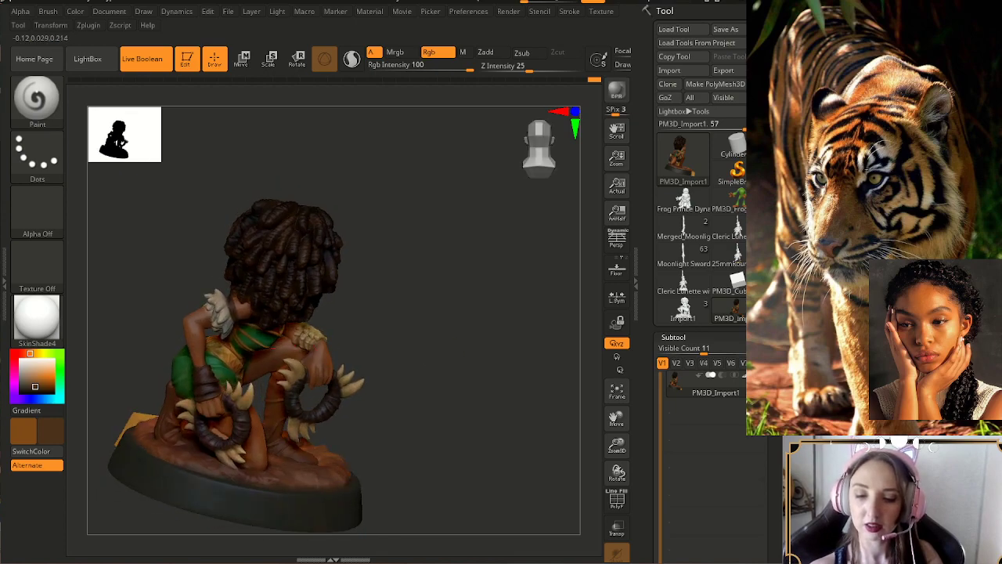
drag(423, 391, 407, 415)
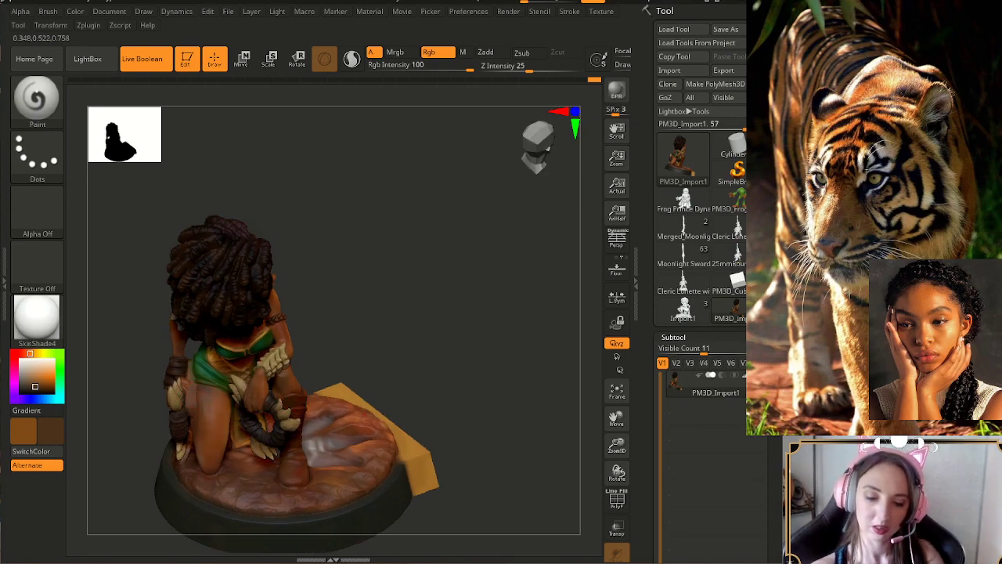
drag(439, 337, 456, 320)
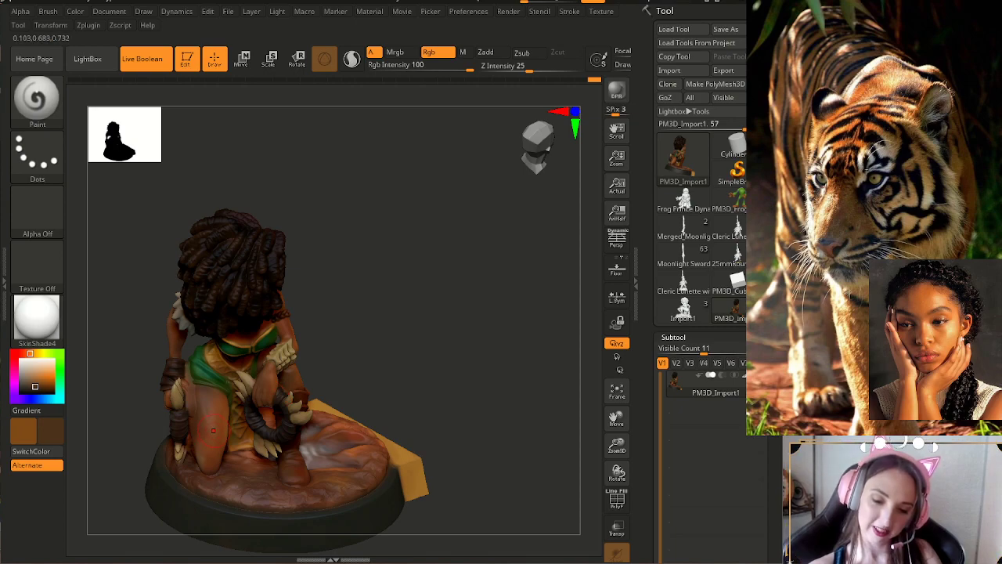
key(c)
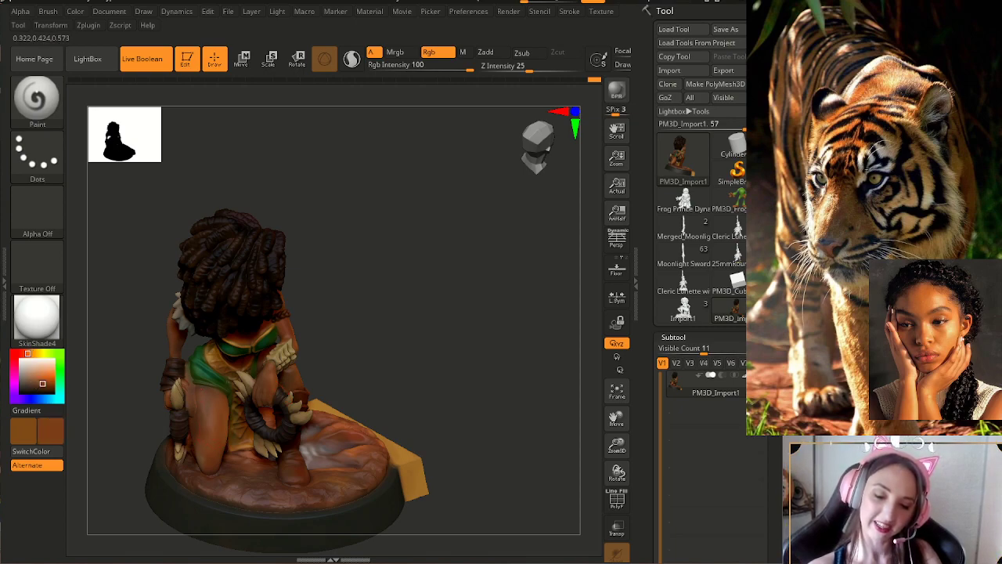
drag(462, 336, 455, 302)
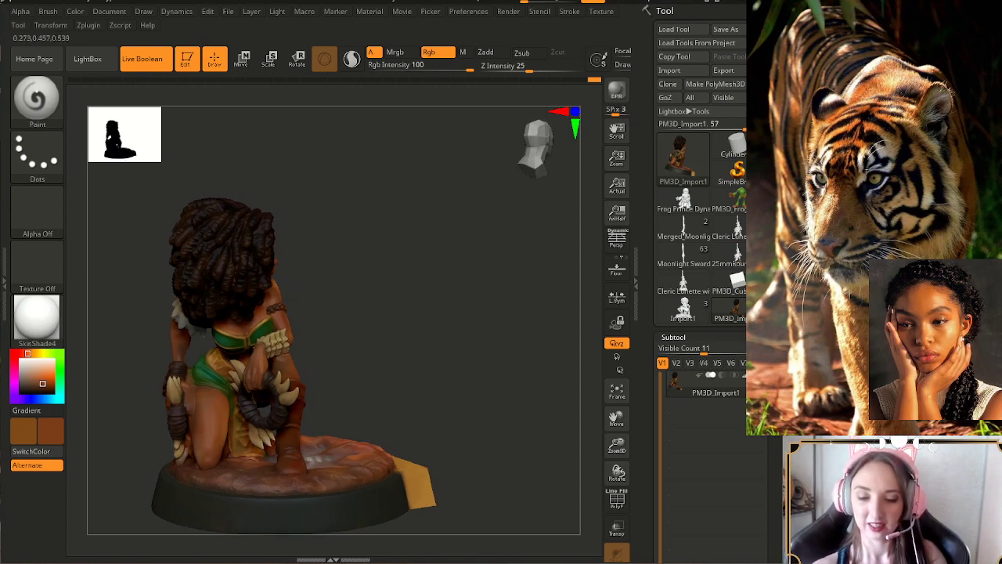
- Frame the whole figurine from the front and render it with the Best renderer
drag(337, 382, 184, 372)
drag(617, 445, 617, 419)
mouse_move(470, 391)
mouse_down()
mouse_move(435, 368)
mouse_move(484, 384)
mouse_up()
drag(483, 384, 485, 423)
drag(501, 446, 544, 454)
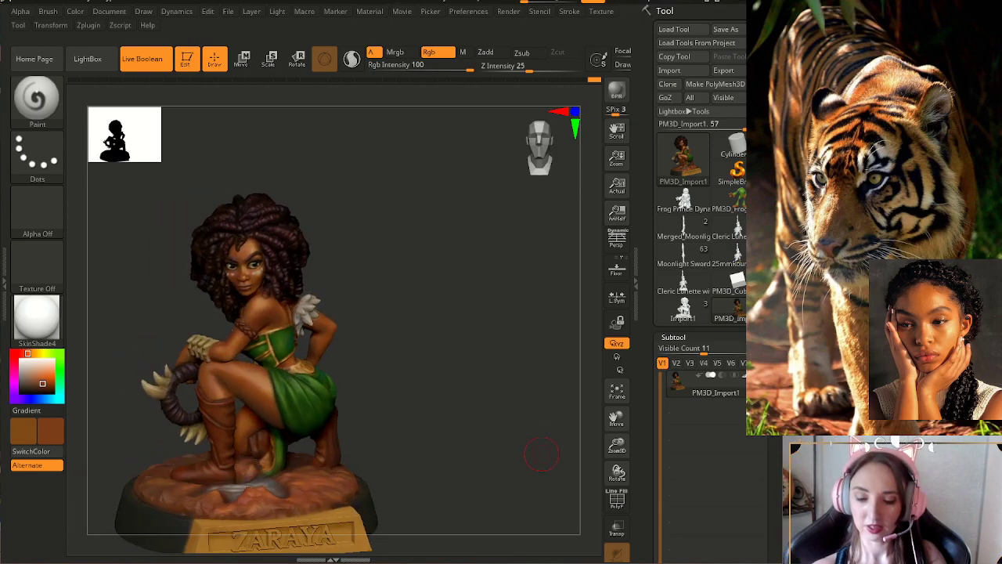
drag(616, 446, 617, 426)
drag(524, 440, 555, 417)
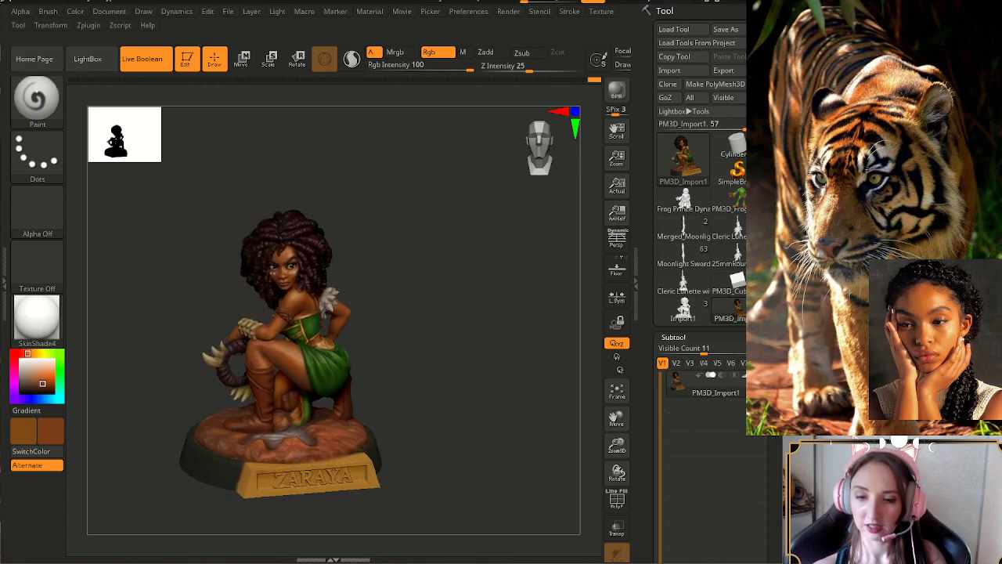
drag(617, 445, 617, 475)
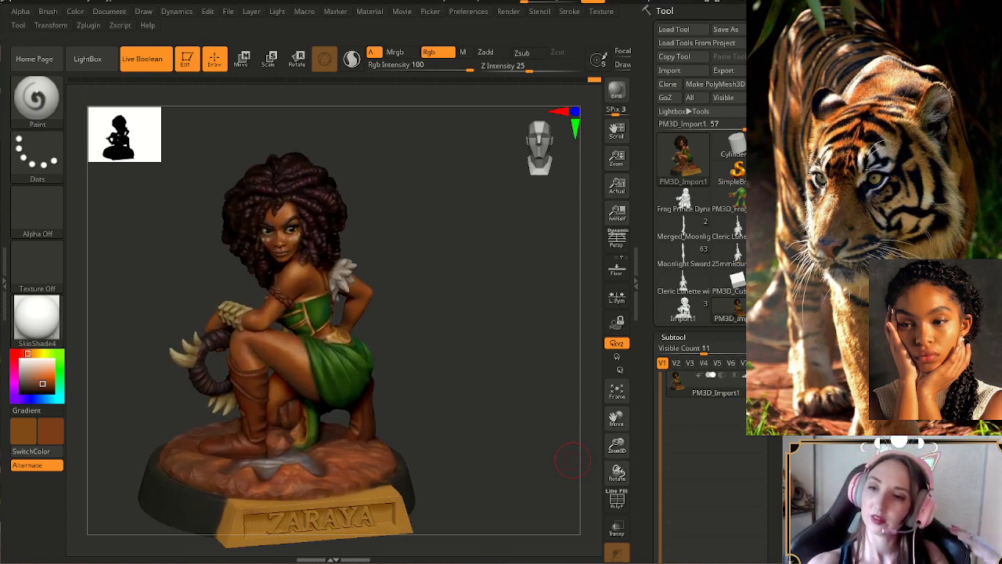
click(509, 12)
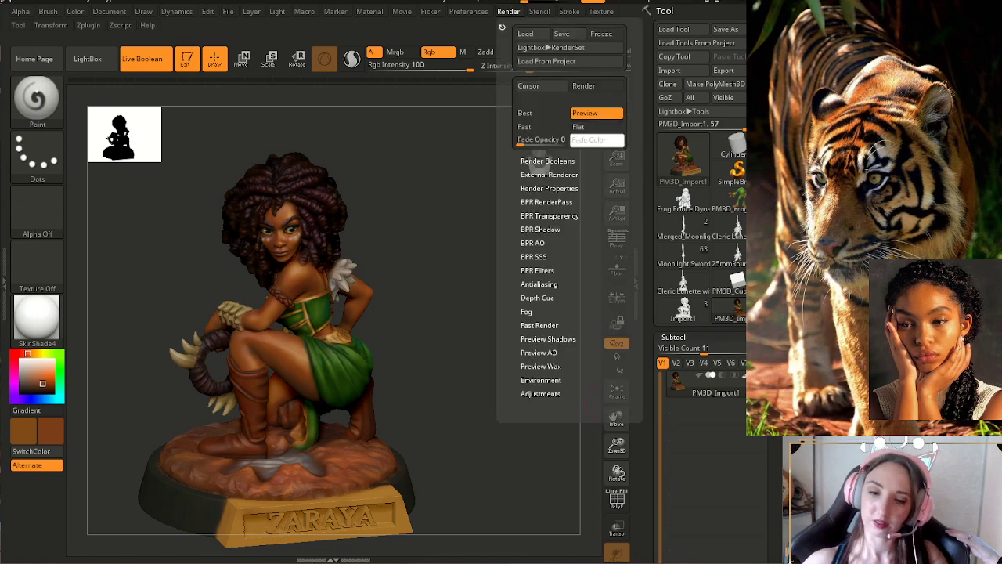
click(541, 113)
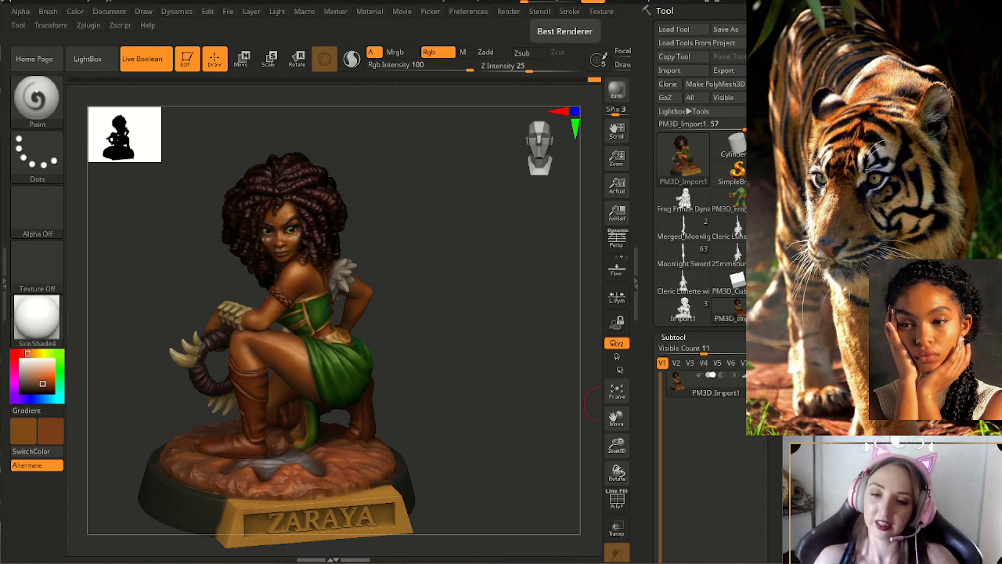
- Sample a warm reddish-brown tone from the face and adjust the brush size
alt+drag(587, 470, 570, 420)
drag(617, 445, 617, 505)
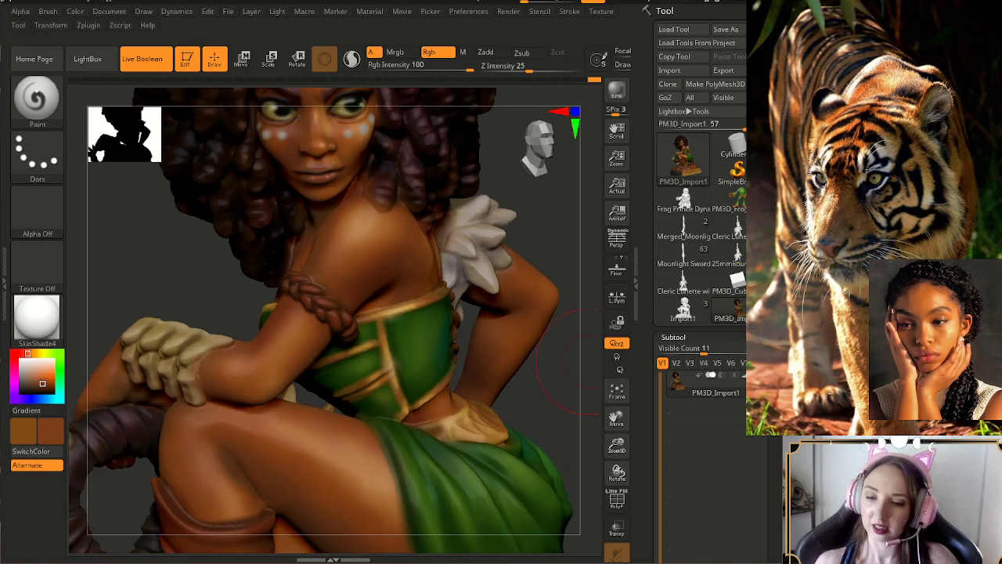
drag(617, 418, 617, 540)
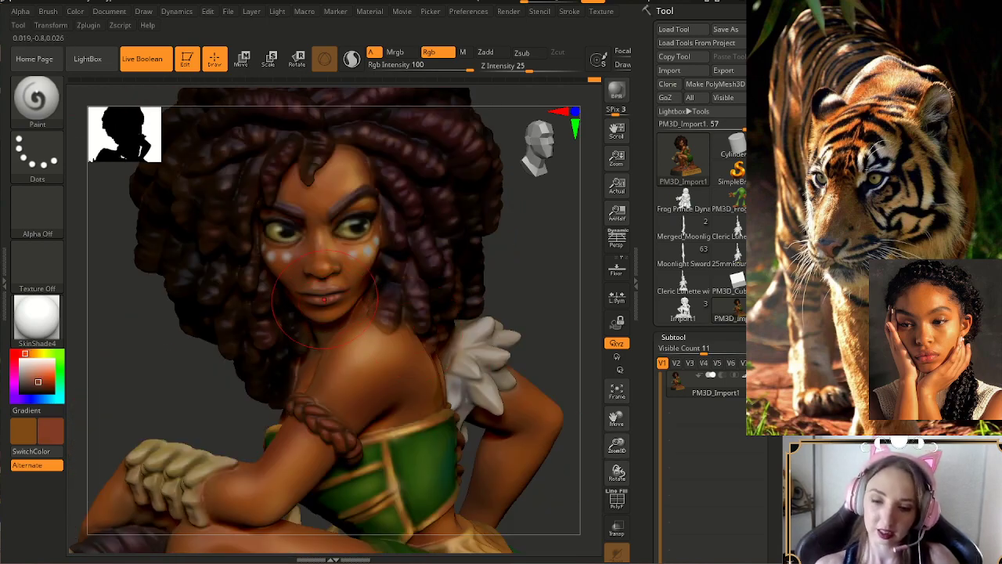
key(c)
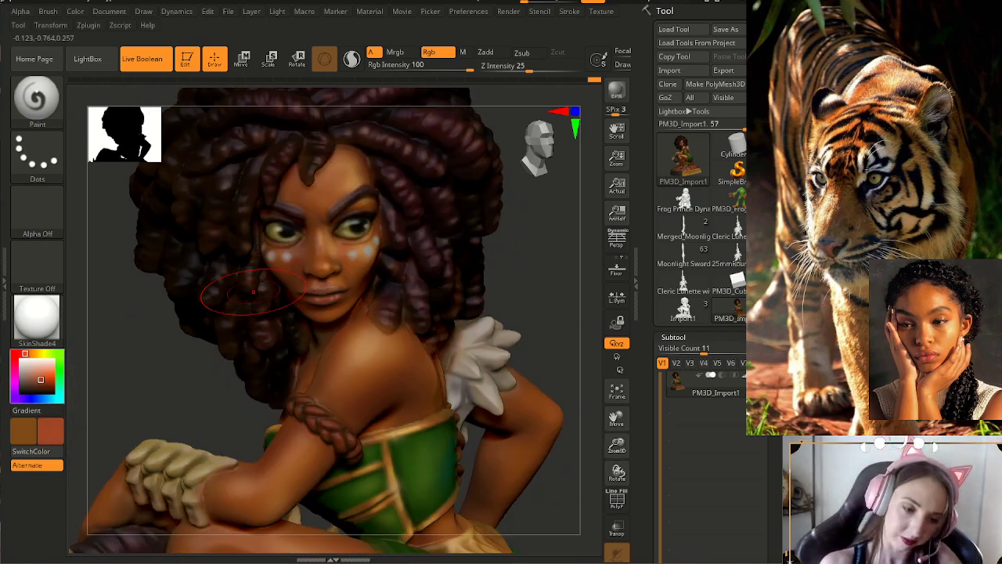
key(s)
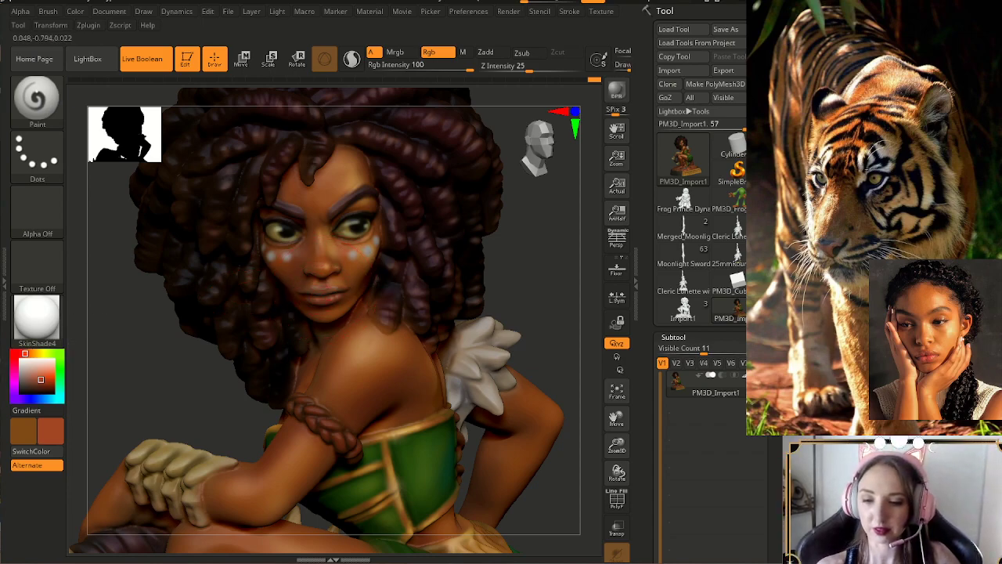
- Sample a darker reddish-brown near the upper lip and check the face from the front and the side
drag(532, 287, 484, 282)
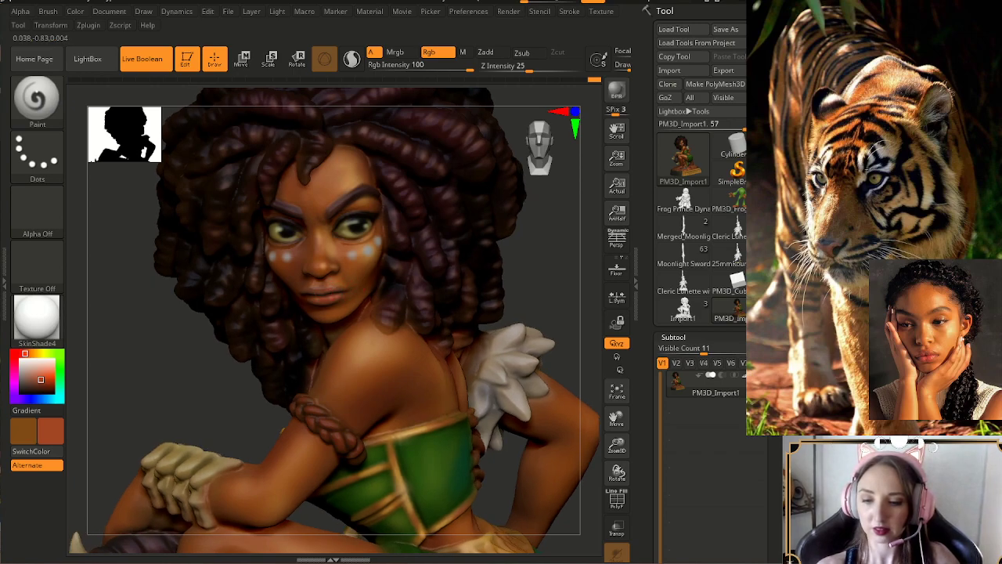
mouse_move(616, 445)
mouse_down()
mouse_move(571, 411)
mouse_move(572, 449)
mouse_up()
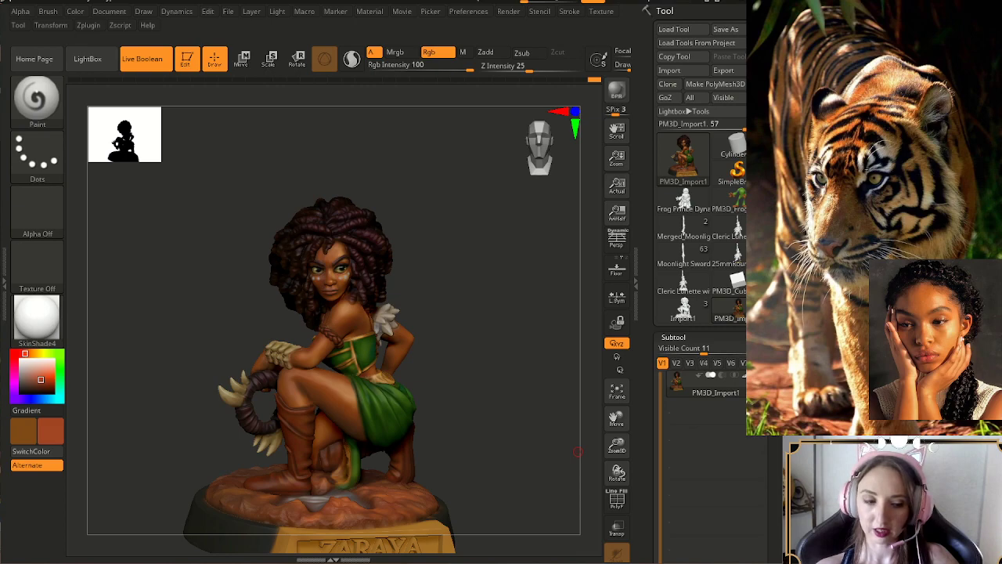
mouse_move(617, 445)
mouse_down()
mouse_move(621, 498)
mouse_move(617, 459)
mouse_move(618, 468)
mouse_up()
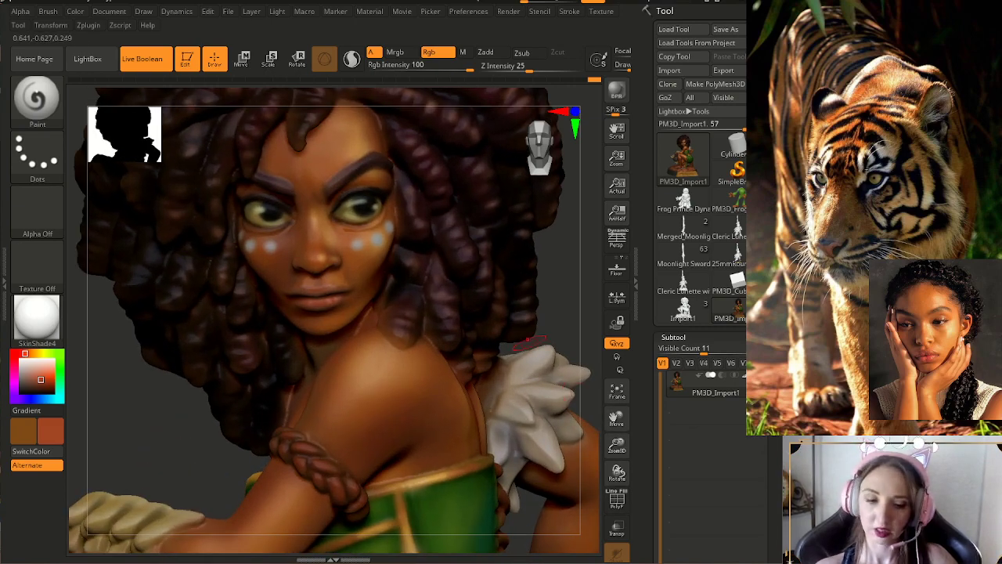
key(c)
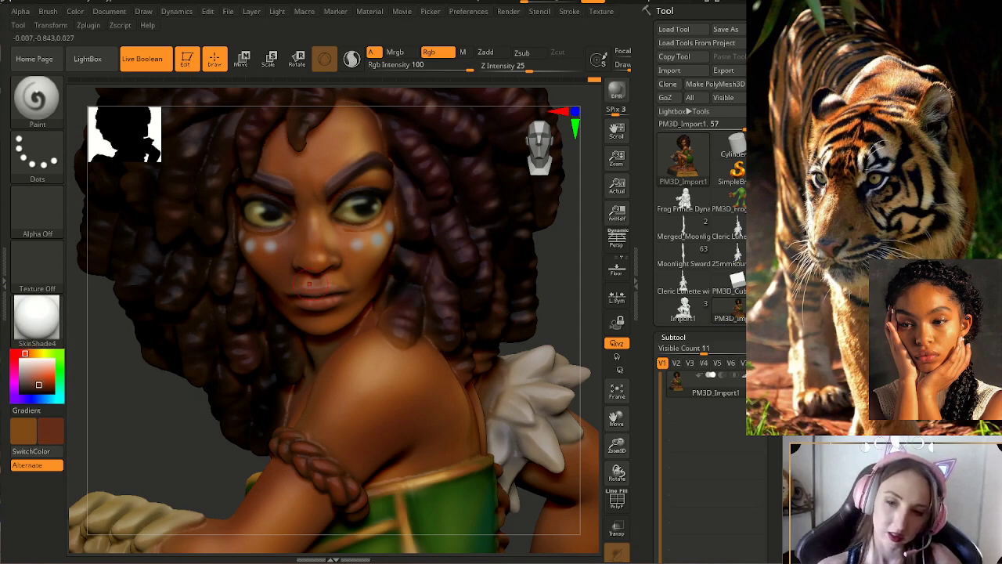
key(s)
drag(560, 274, 618, 275)
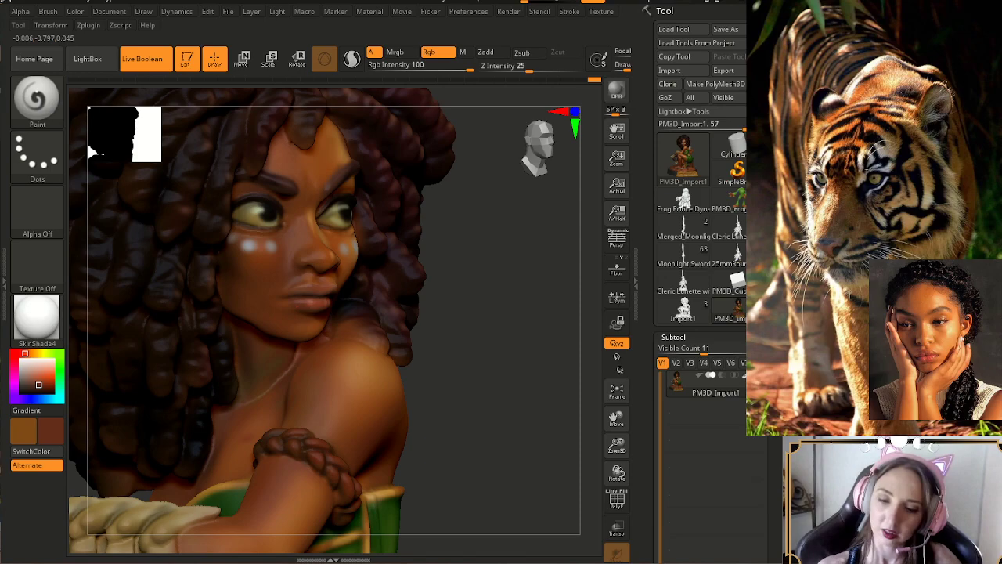
drag(458, 302, 400, 304)
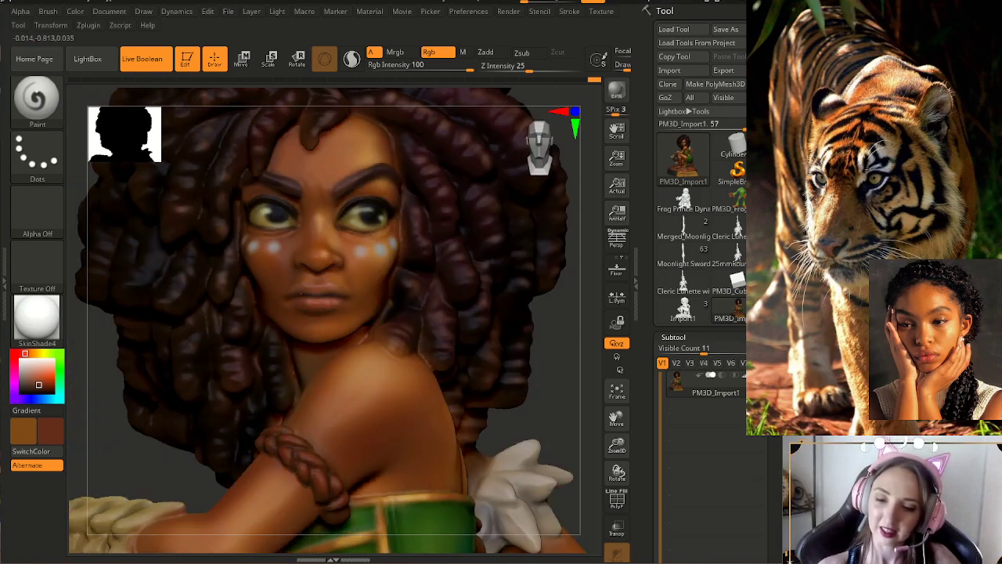
- Return to the whole figurine and sample a dark brown near the front boot
drag(617, 446, 611, 352)
mouse_move(516, 368)
mouse_down()
mouse_move(501, 344)
mouse_move(513, 368)
mouse_move(544, 364)
mouse_move(525, 380)
mouse_up()
drag(617, 445, 614, 419)
alt+drag(550, 448, 552, 411)
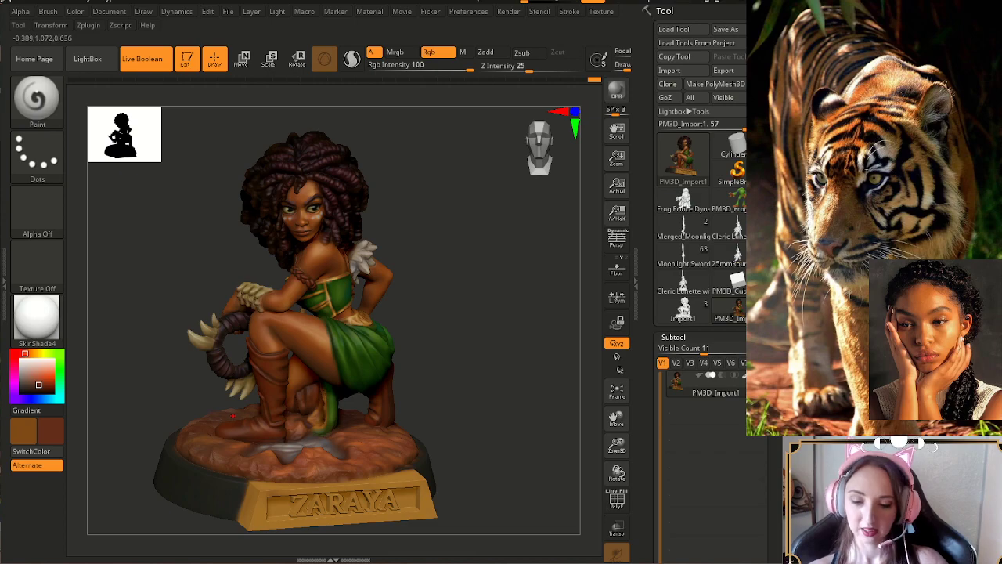
key(s)
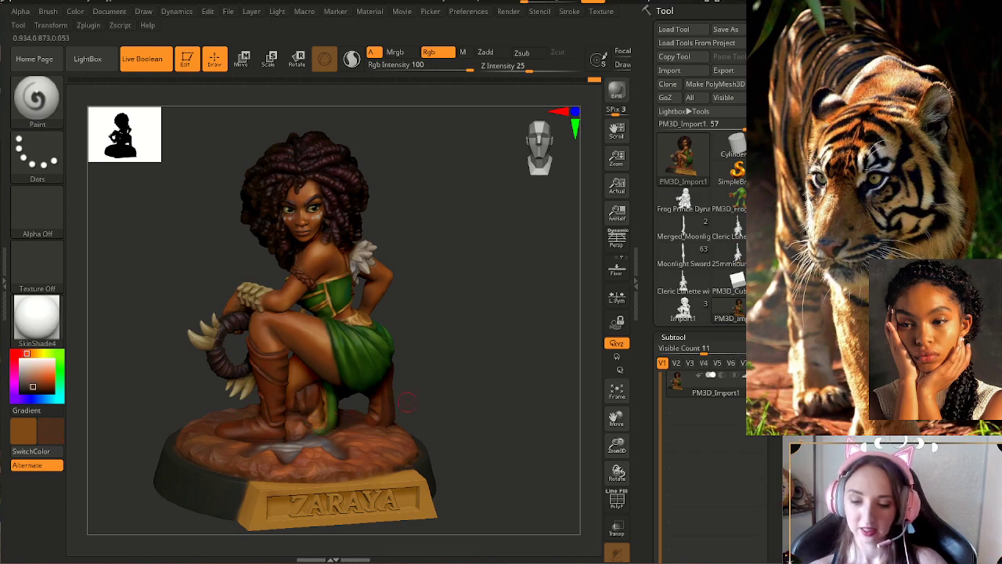
- Frame the whole figurine with its nameplate in a front view and open the document's save and export options
right_drag(316, 424, 307, 460)
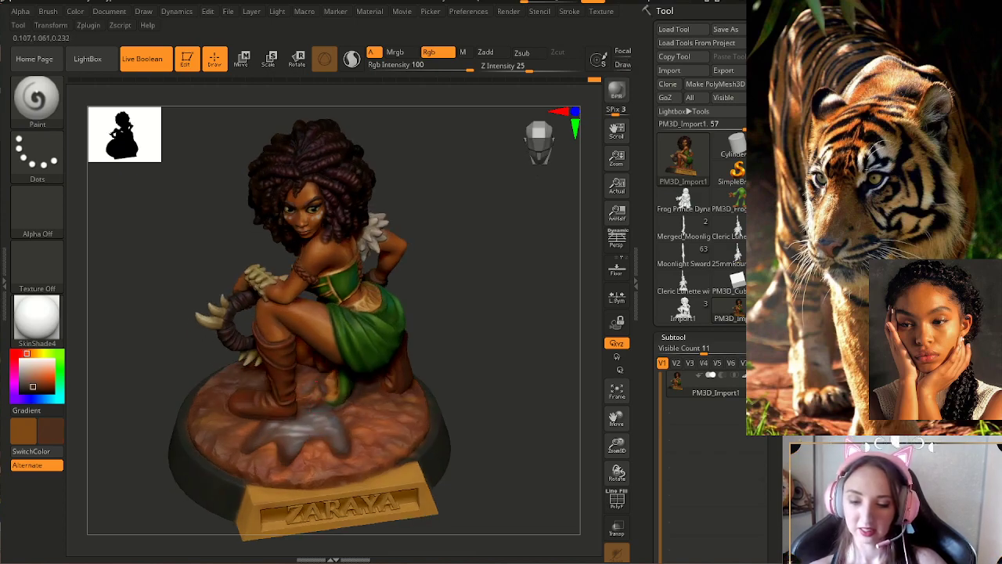
right_drag(306, 461, 321, 418)
alt+drag(481, 360, 452, 406)
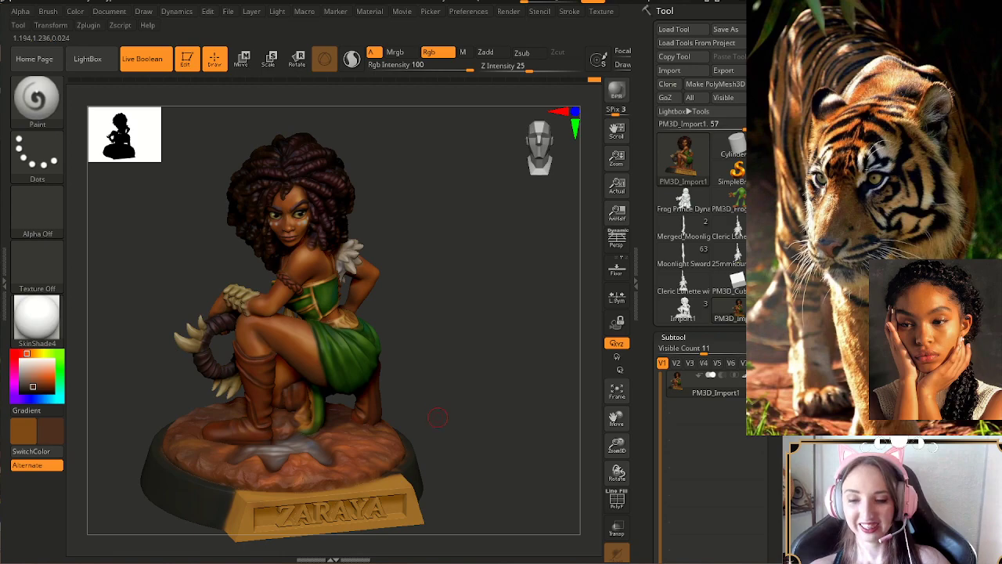
mouse_move(494, 475)
mouse_down()
mouse_move(491, 466)
mouse_move(492, 487)
mouse_up()
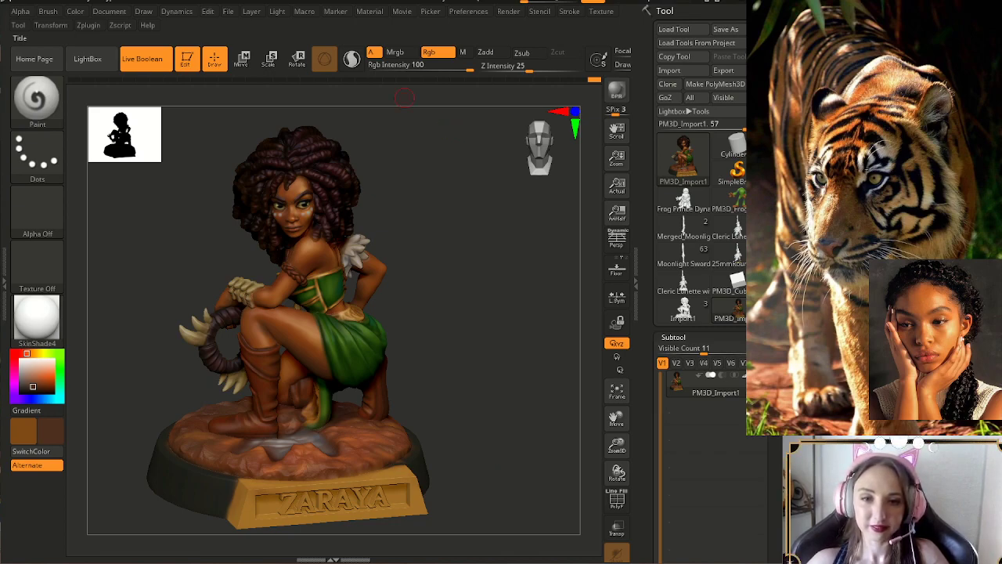
click(108, 11)
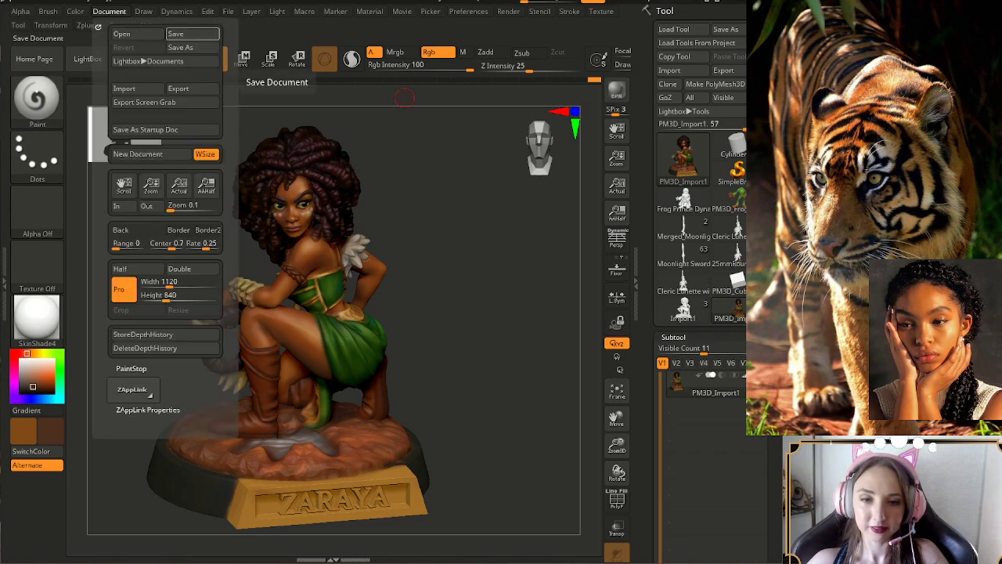